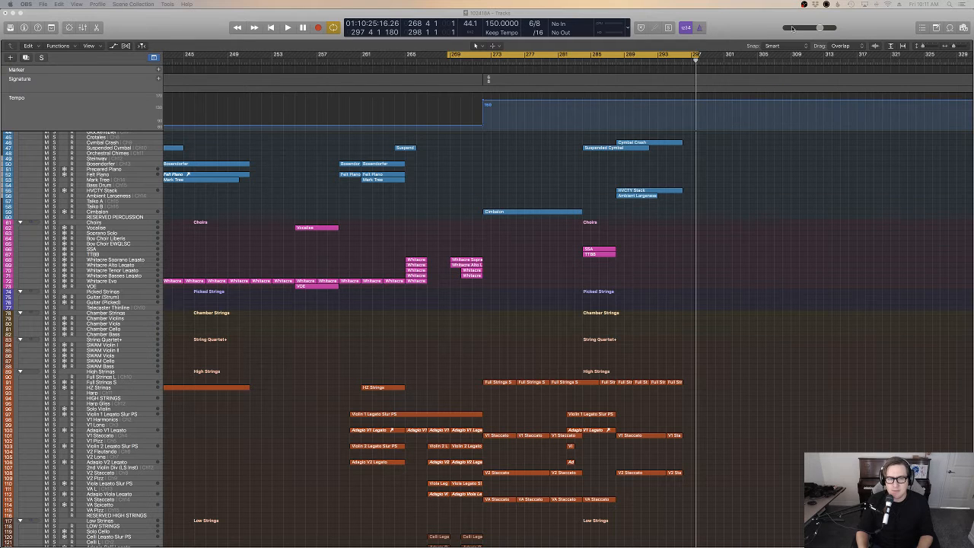
Turn off cycle mode so the project plays straight through without looping bars 268 to 298.
click(752, 24)
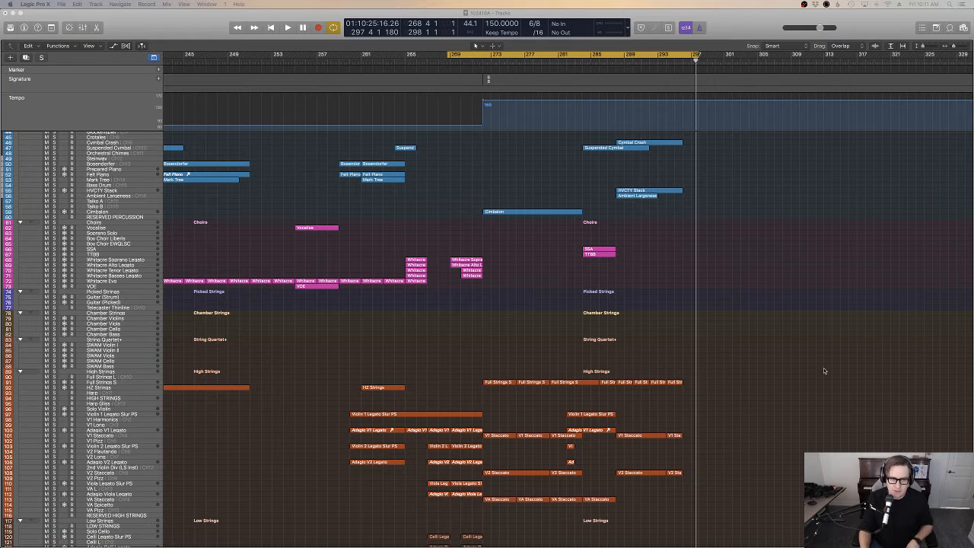
click(728, 246)
scroll(504, 94, up, 1)
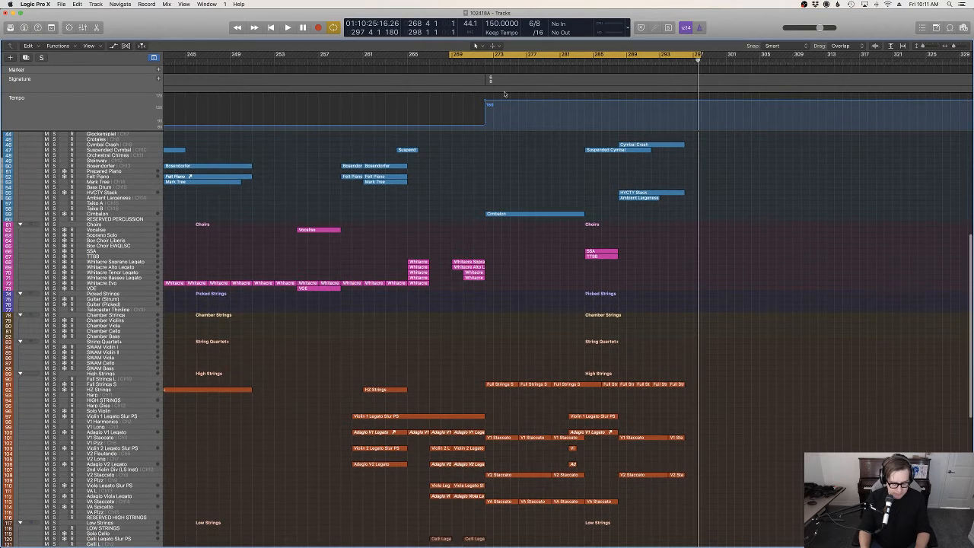
key(c)
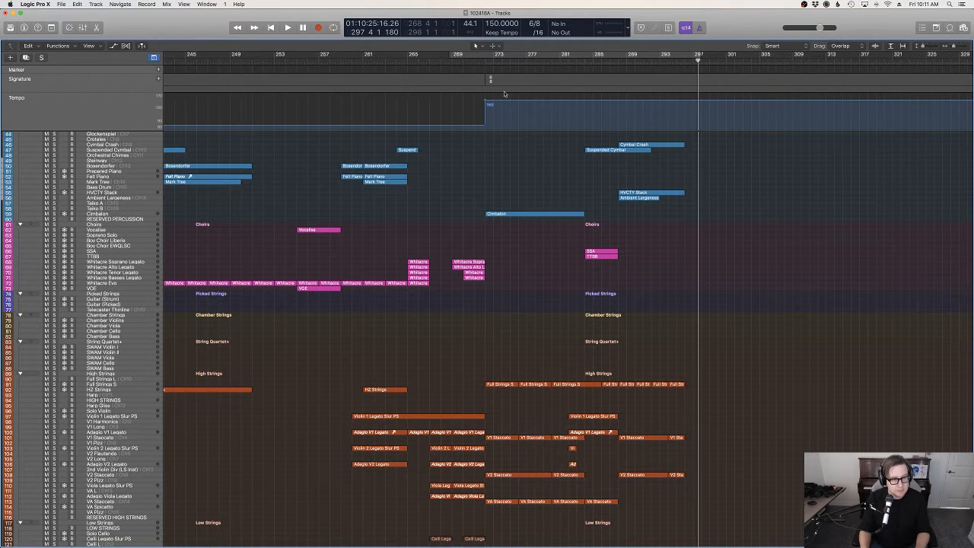
Start playback from about bar 238, ahead of the Bosendorfer and Felt Piano entrances.
click(472, 64)
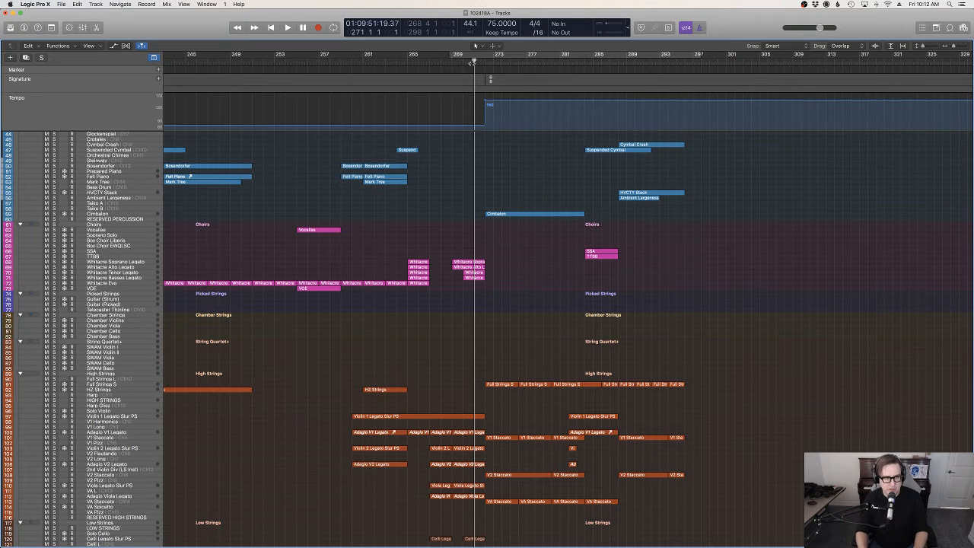
scroll(573, 242, up, 3)
scroll(573, 242, left, 5)
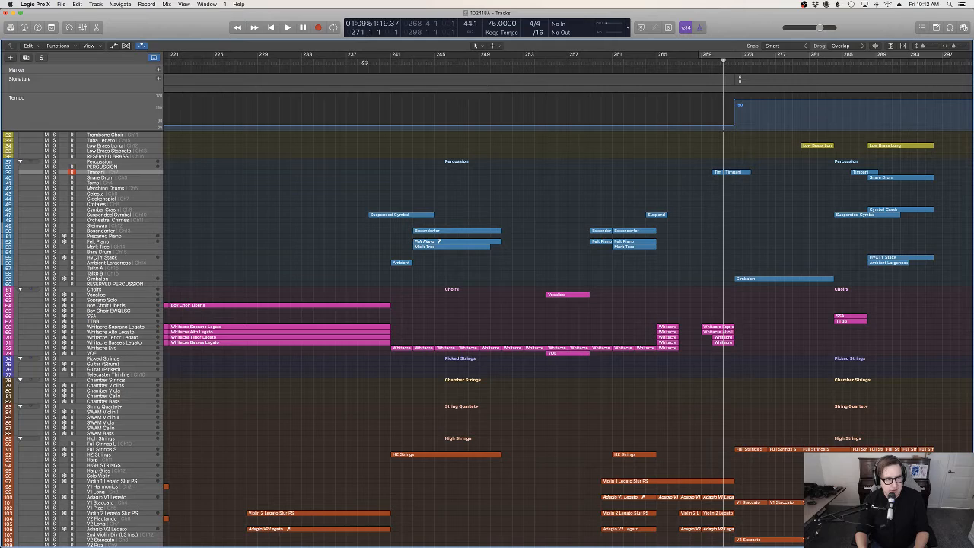
click(364, 62)
key(space)
scroll(434, 199, up, 5)
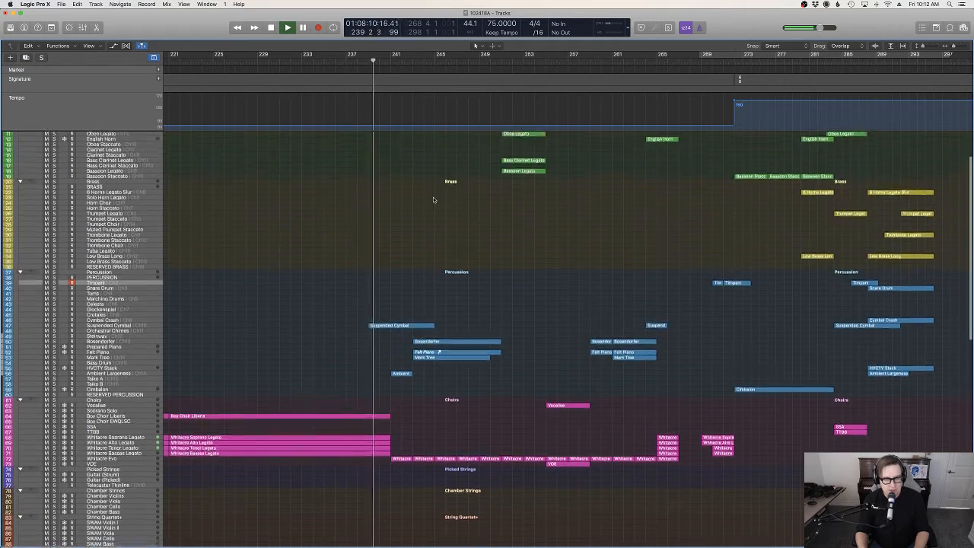
scroll(433, 199, up, 2)
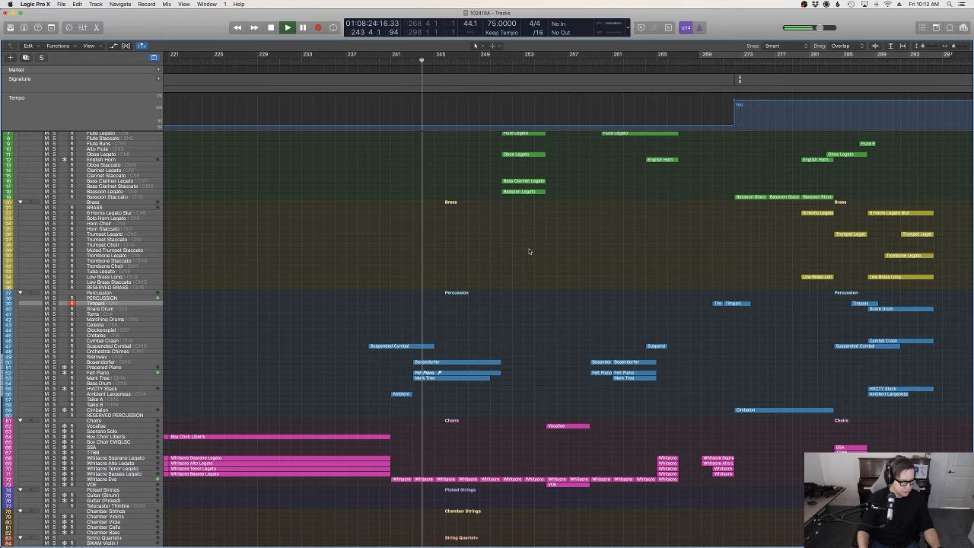
mouse_move(2, 355)
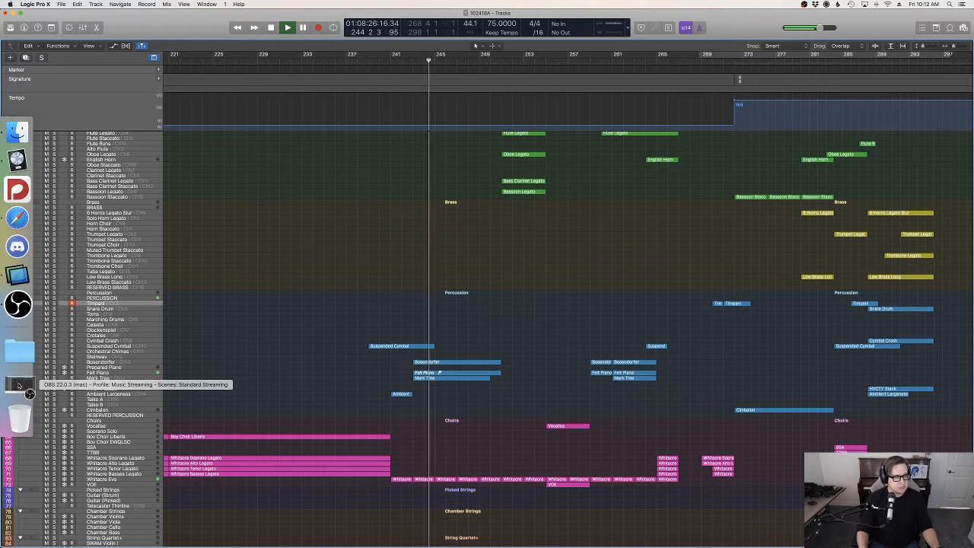
click(18, 386)
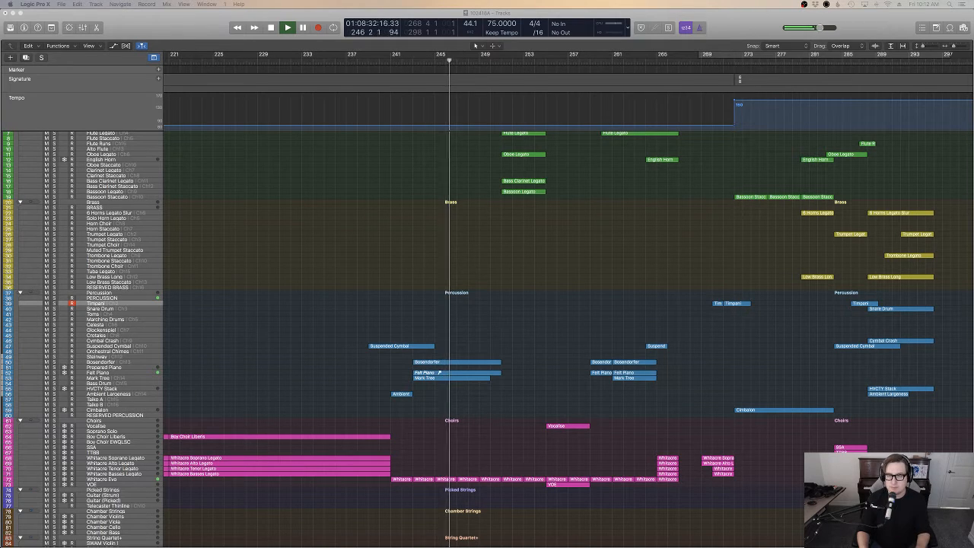
key(ctrl+Up)
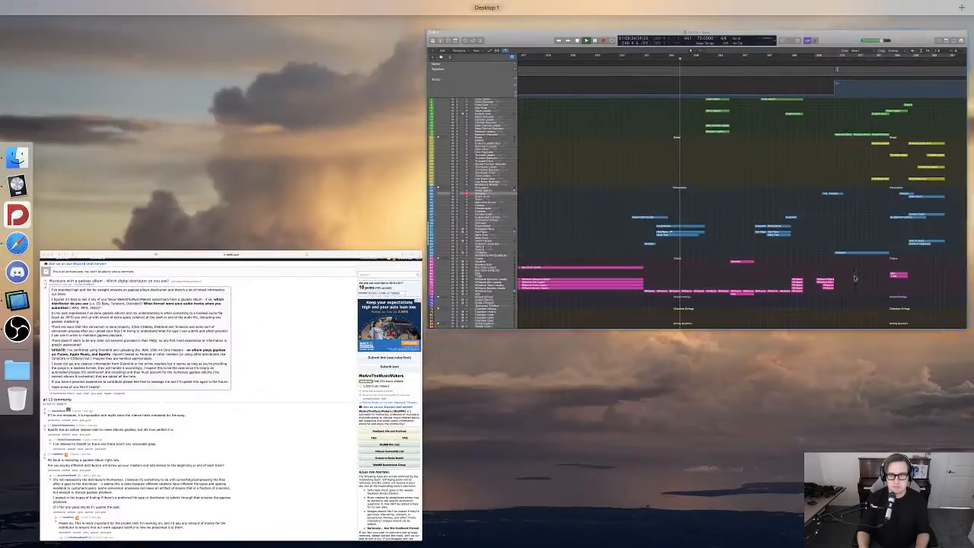
key(ctrl+Up)
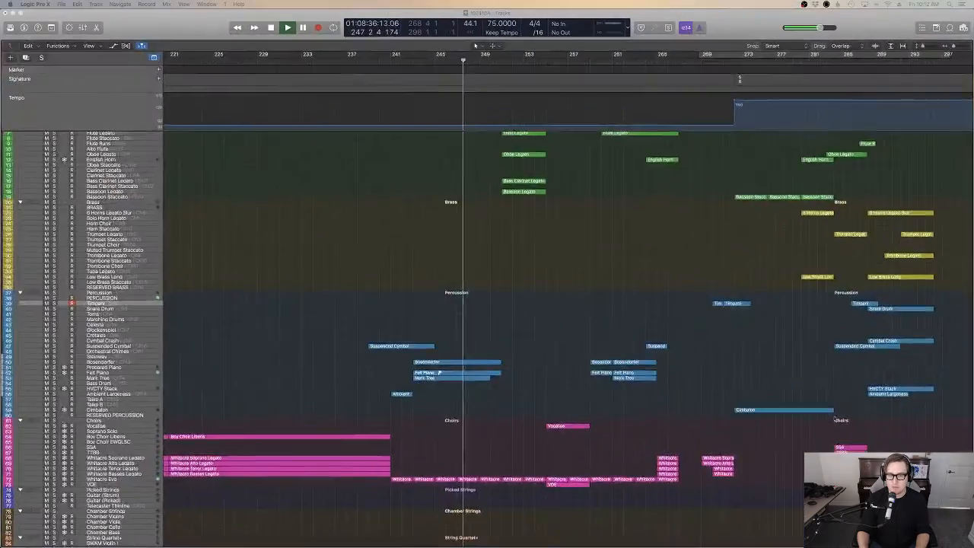
key(ctrl+Up)
key(ctrl+Up)
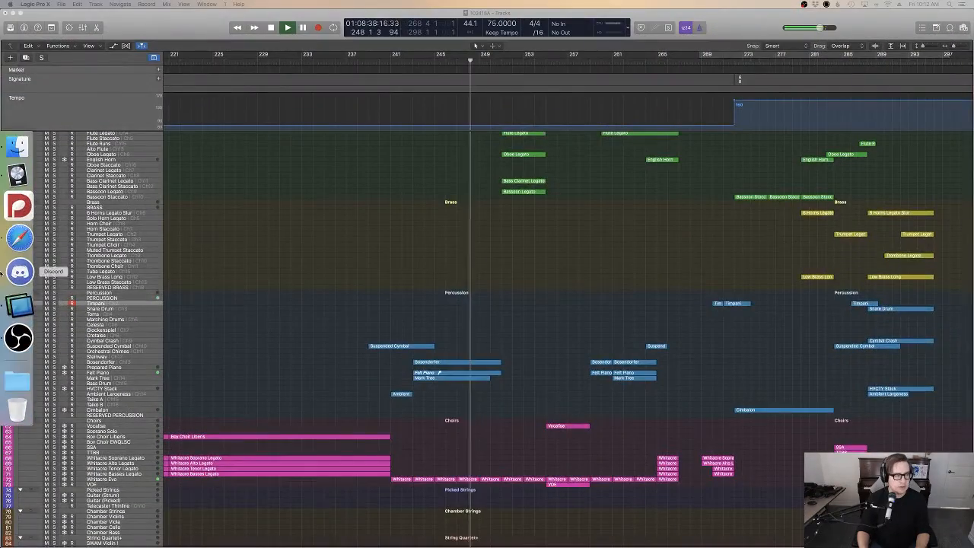
right_click(19, 242)
click(61, 246)
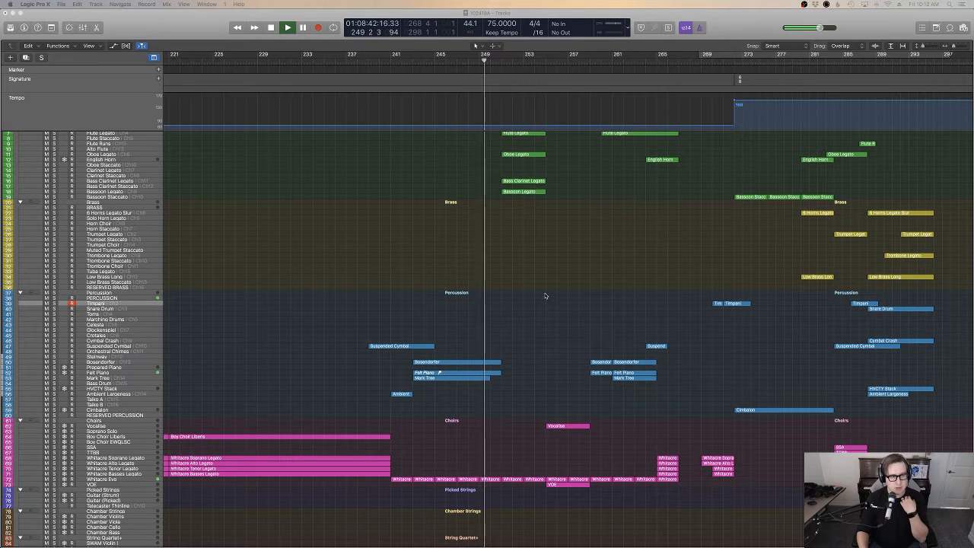
mouse_move(1, 215)
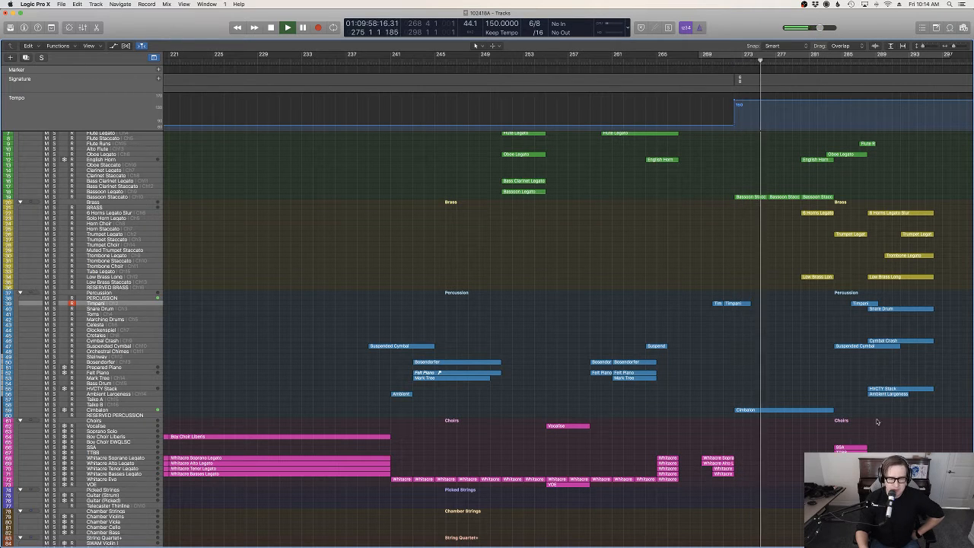
Review the tracks from low strings to woodwinds during playback, then stop and place the playhead at bar 296.
scroll(890, 420, down, 8)
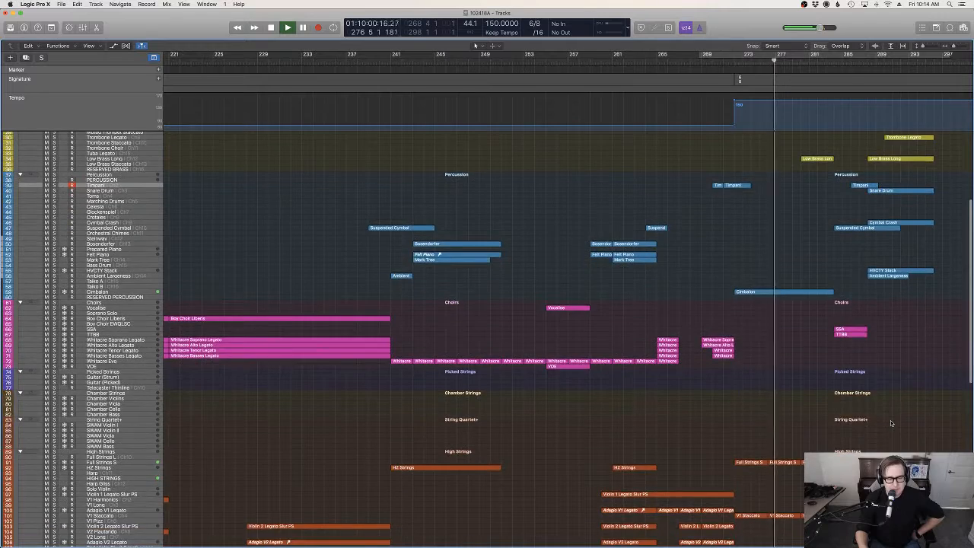
scroll(890, 422, down, 7)
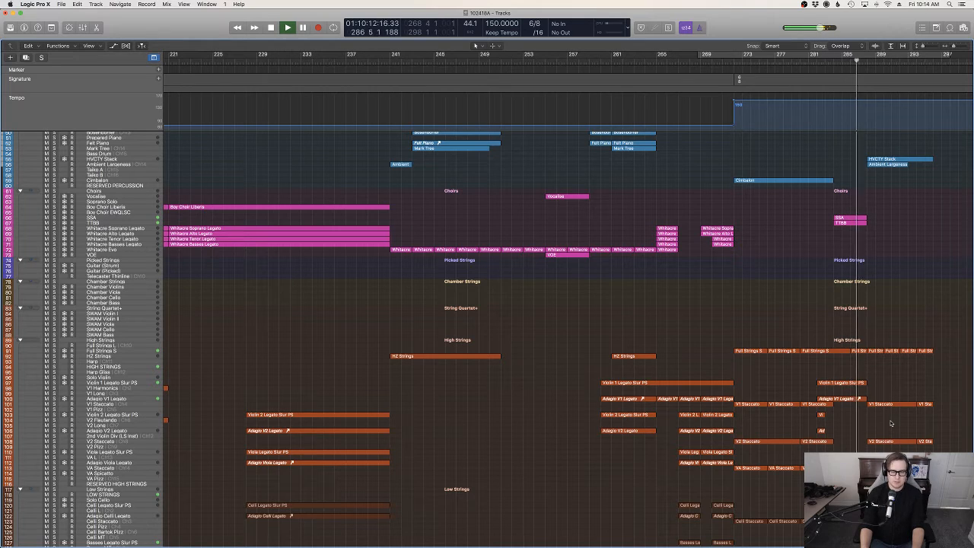
scroll(890, 423, right, 10)
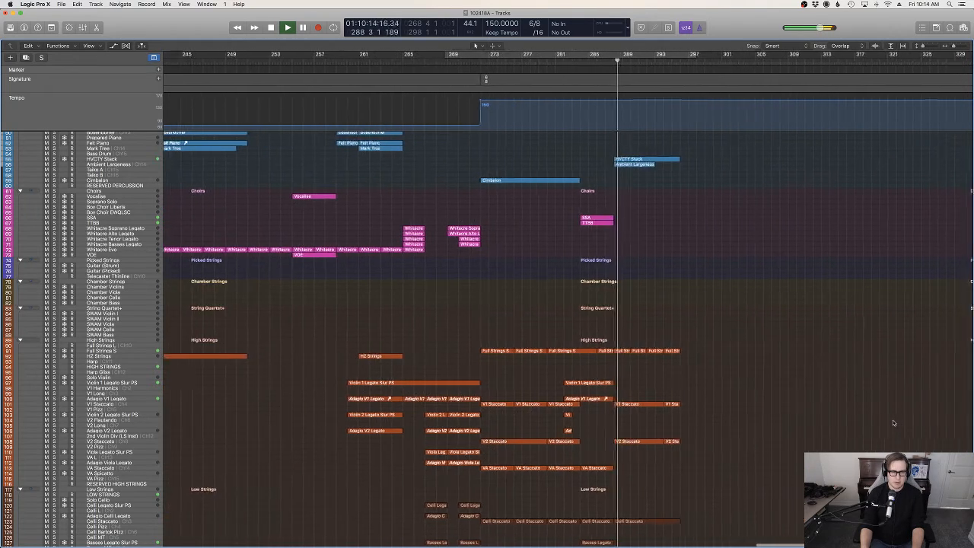
scroll(893, 423, up, 10)
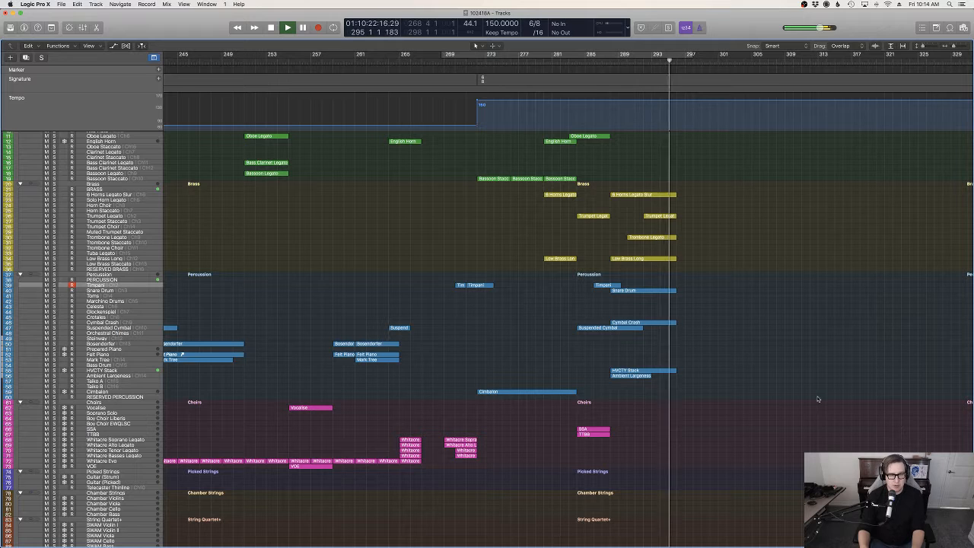
scroll(818, 398, up, 5)
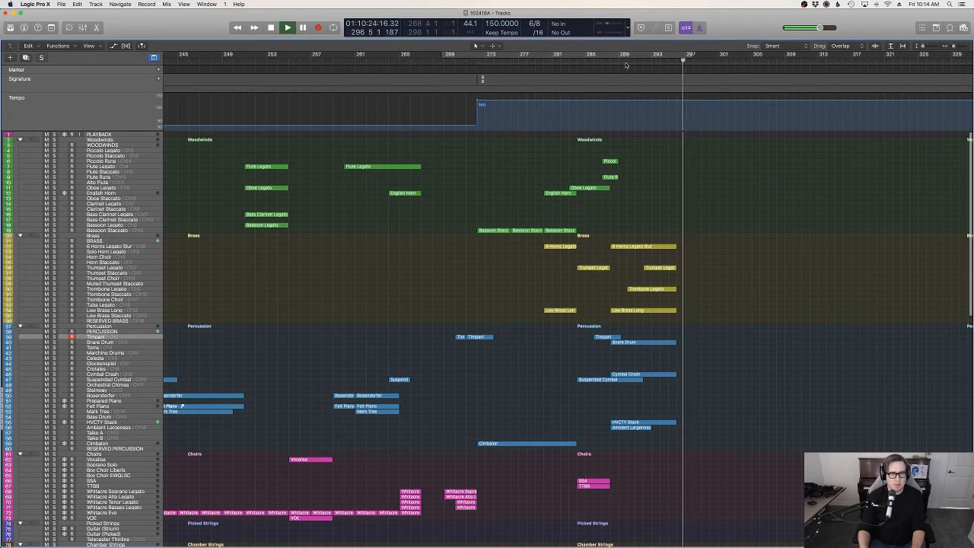
key(space)
drag(665, 63, 674, 61)
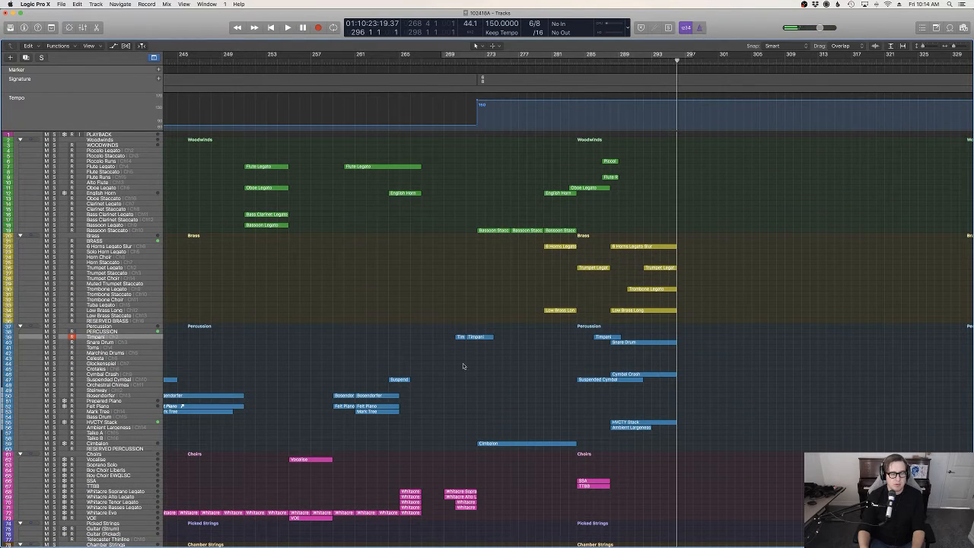
Select the Full Strings S track and move the playhead to bar 303, past the end of the arrangement.
scroll(462, 365, down, 10)
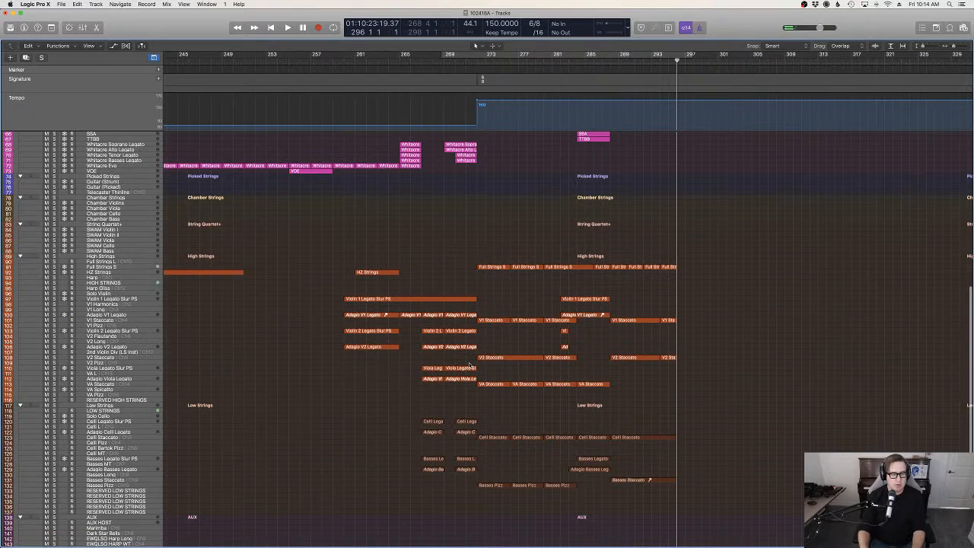
click(118, 267)
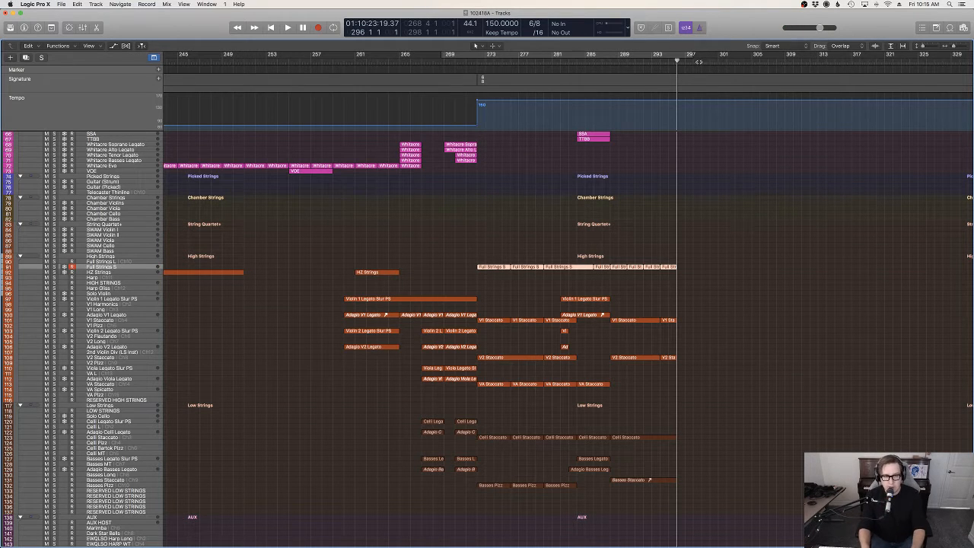
drag(678, 67, 736, 61)
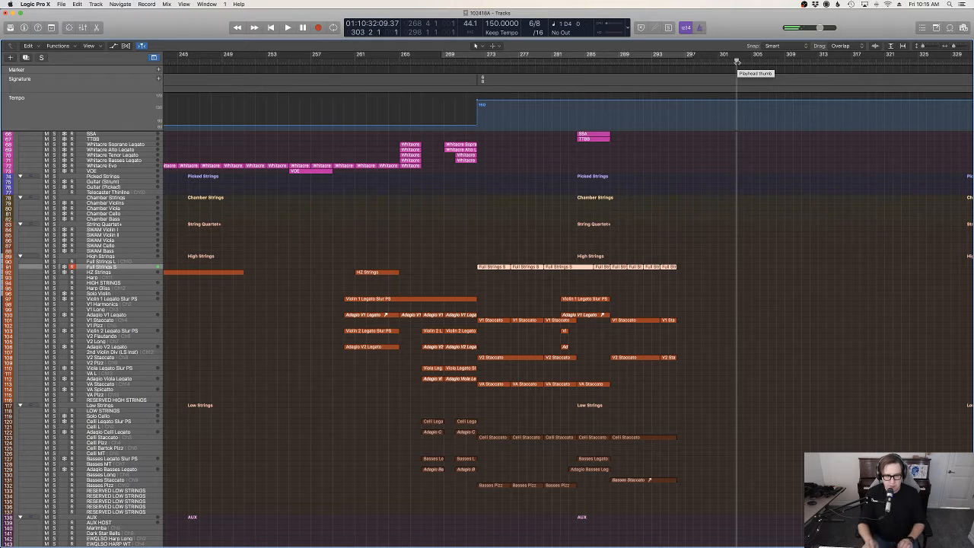
Select the Bosendorfer track and listen to the final section from bar 288.
scroll(263, 332, up, 5)
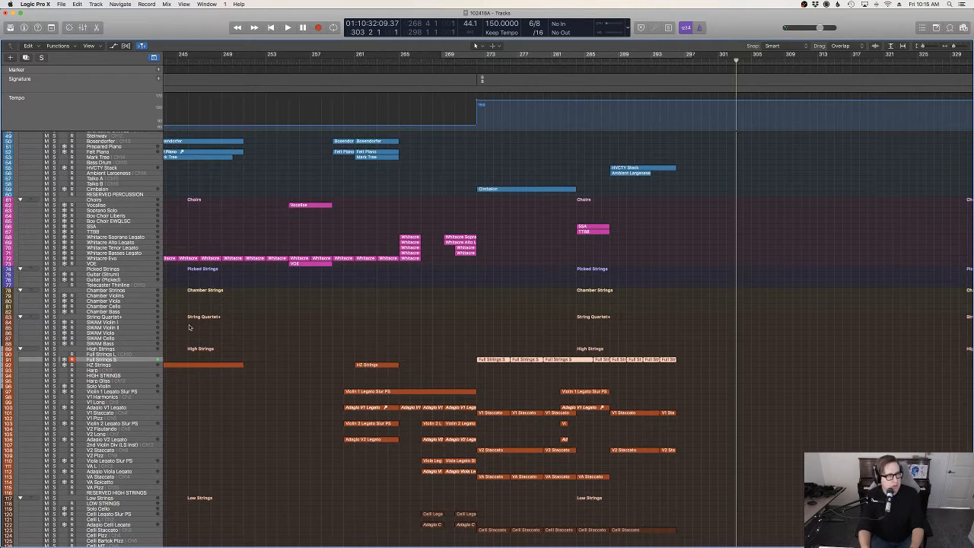
scroll(101, 267, up, 4)
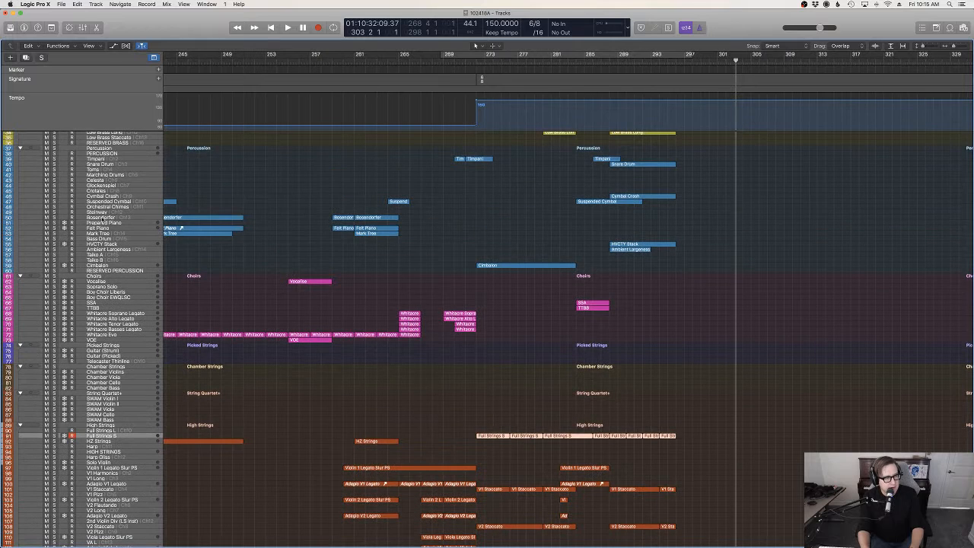
click(103, 218)
click(609, 62)
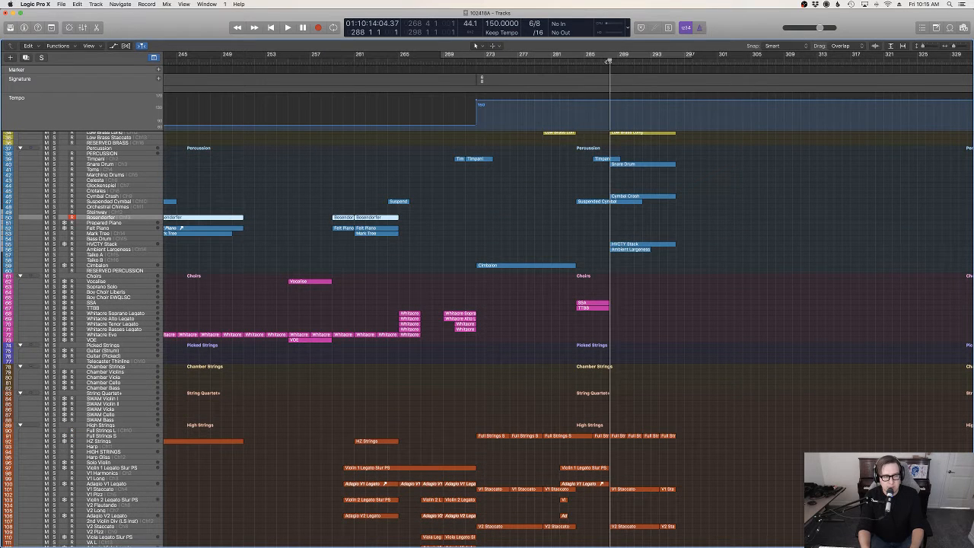
key(space)
key(space)
Try recording a short piano take on the Bosendorfer track from about bar 300, and undo it.
click(683, 62)
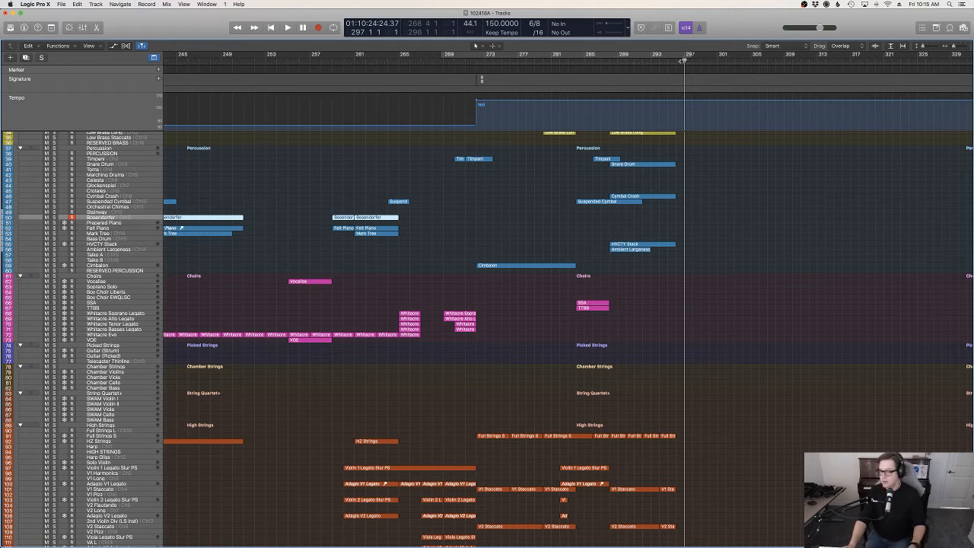
click(716, 62)
key(space)
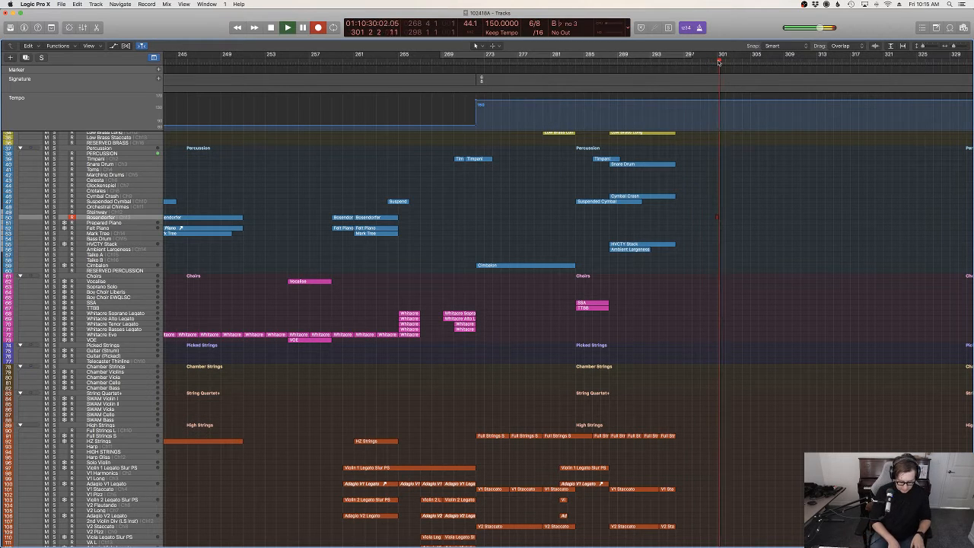
key(space)
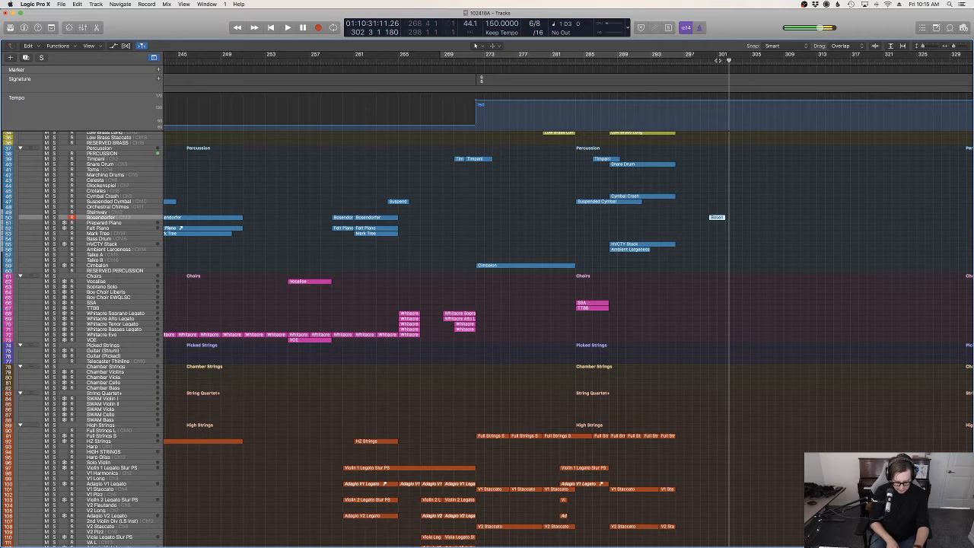
key(super+z)
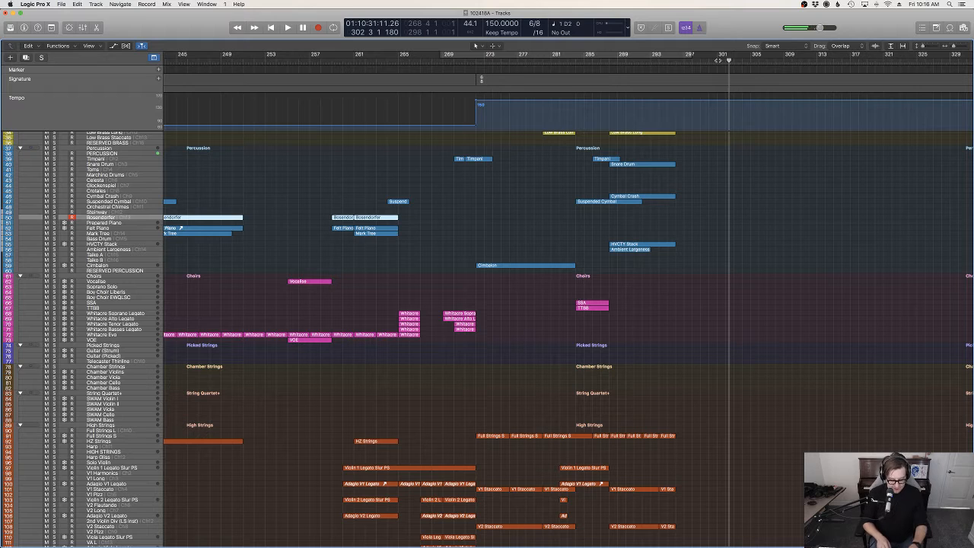
Try another Bosendorfer take from about bar 302, and undo that recording too.
key(r)
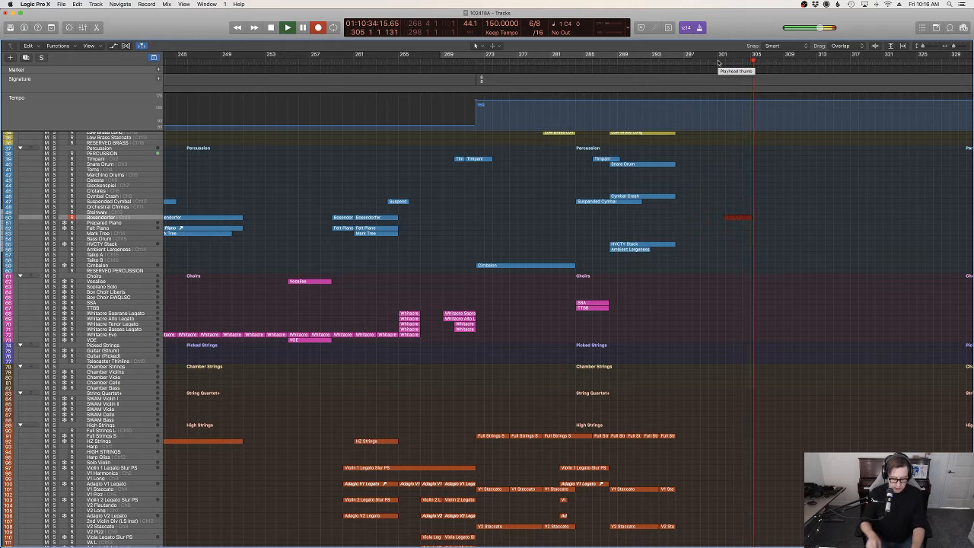
key(space)
key(super+z)
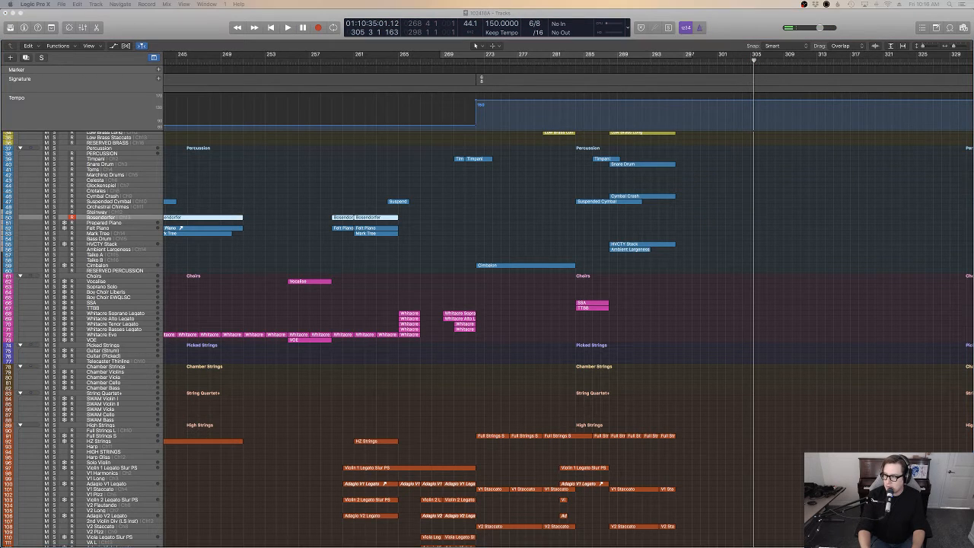
Record a piano take about eight bars long on the Bosendorfer track, starting at about bar 305.
key(r)
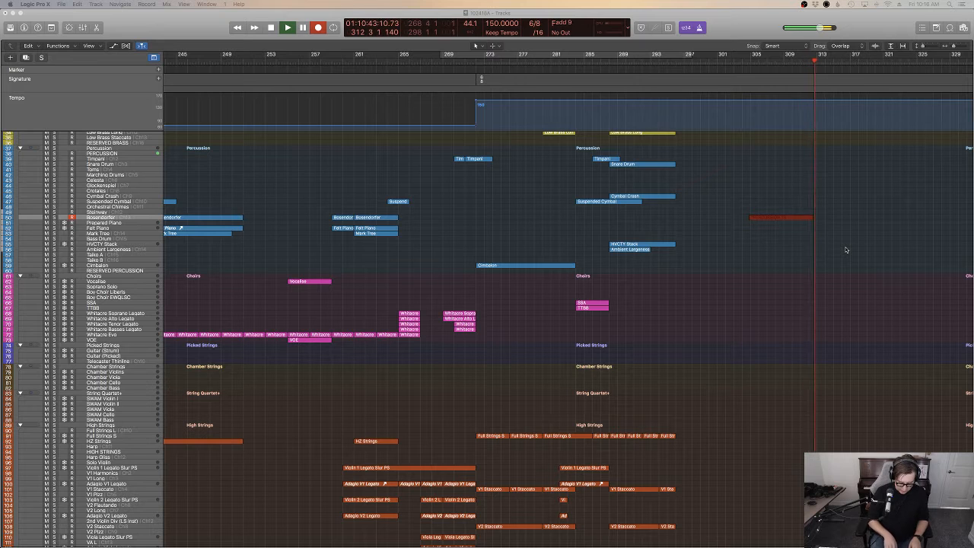
key(space)
key(space)
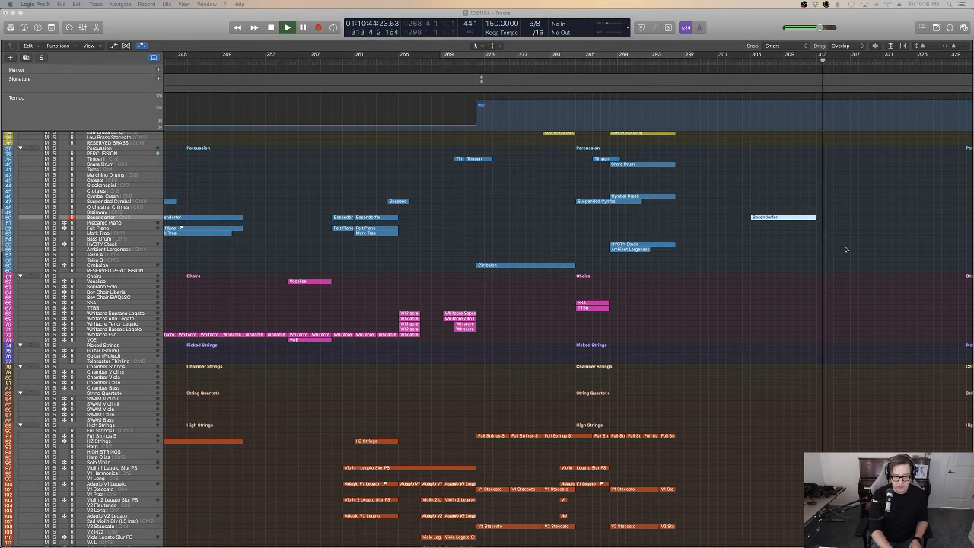
Try recording another piano take on the Bosendorfer track from about bar 313, and undo the recording.
key(space)
key(r)
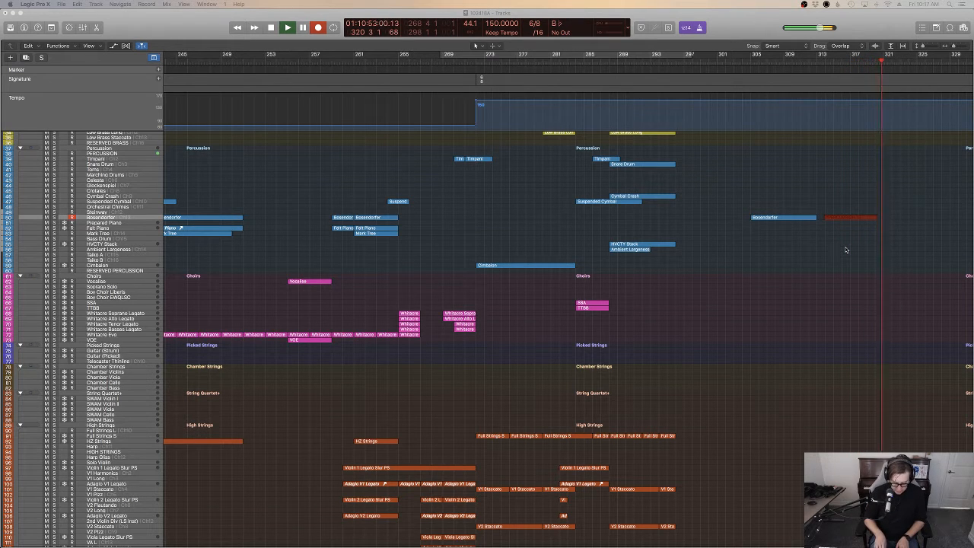
key(space)
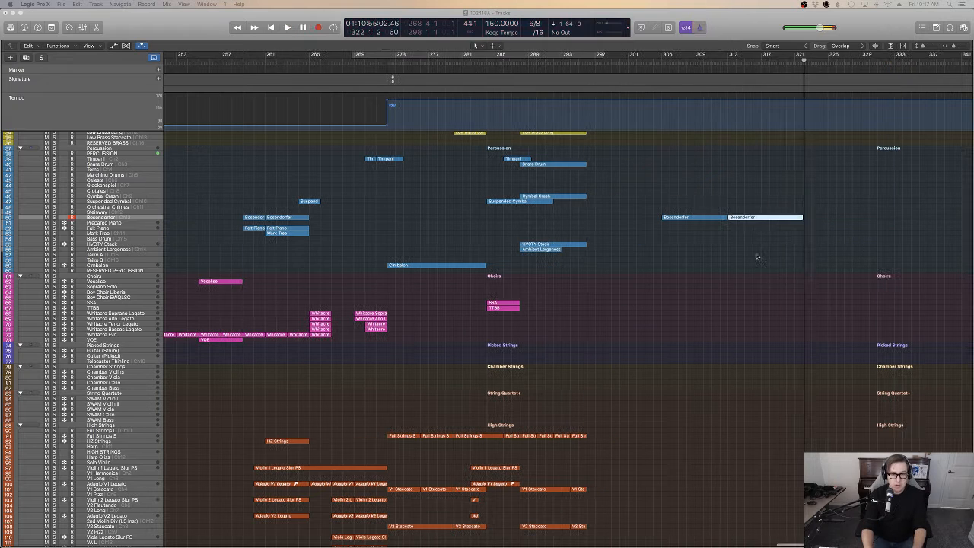
key(super+z)
Delete the remaining Bosendorfer take that starts at about bar 305.
click(706, 211)
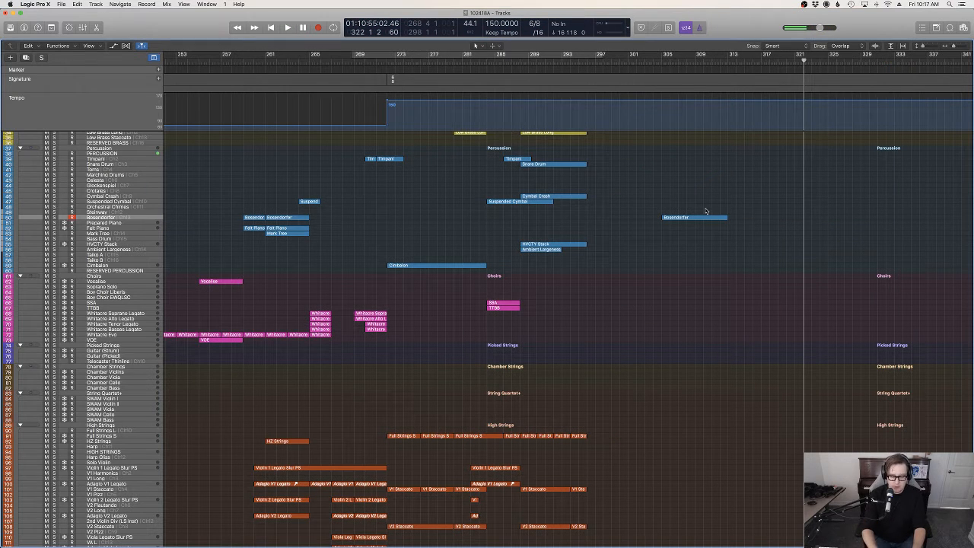
click(704, 217)
key(Delete)
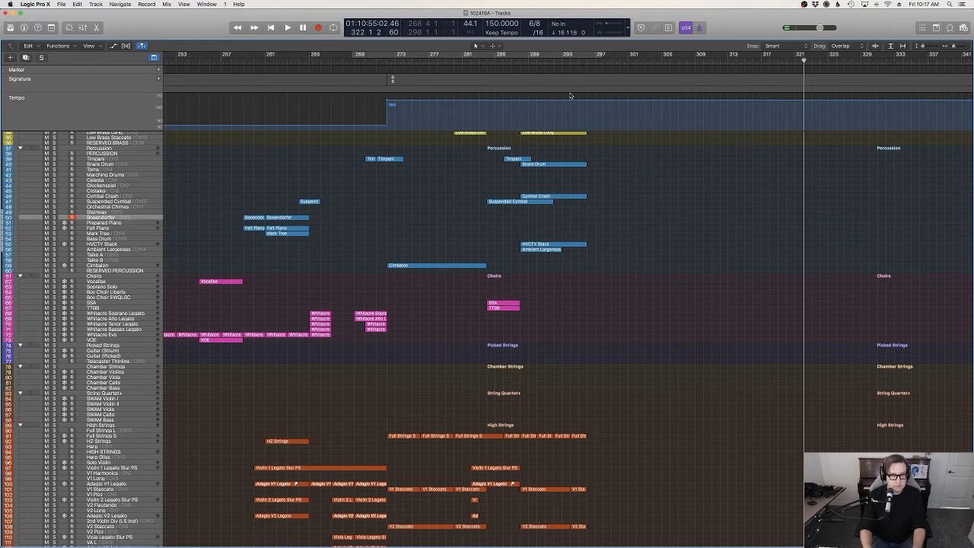
Record a piano take about four bars long on the Bosendorfer track from bar 299 and move its region to start at bar 296.
click(609, 60)
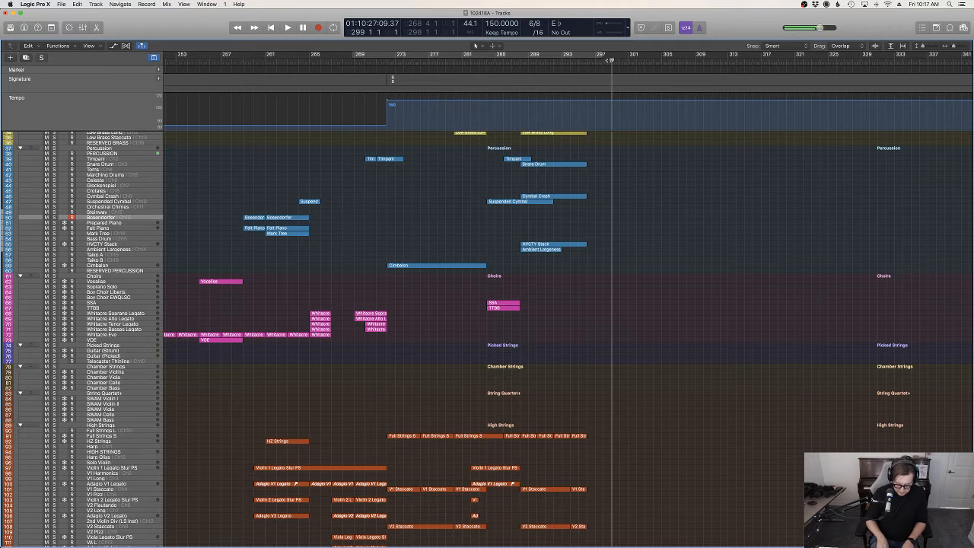
key(r)
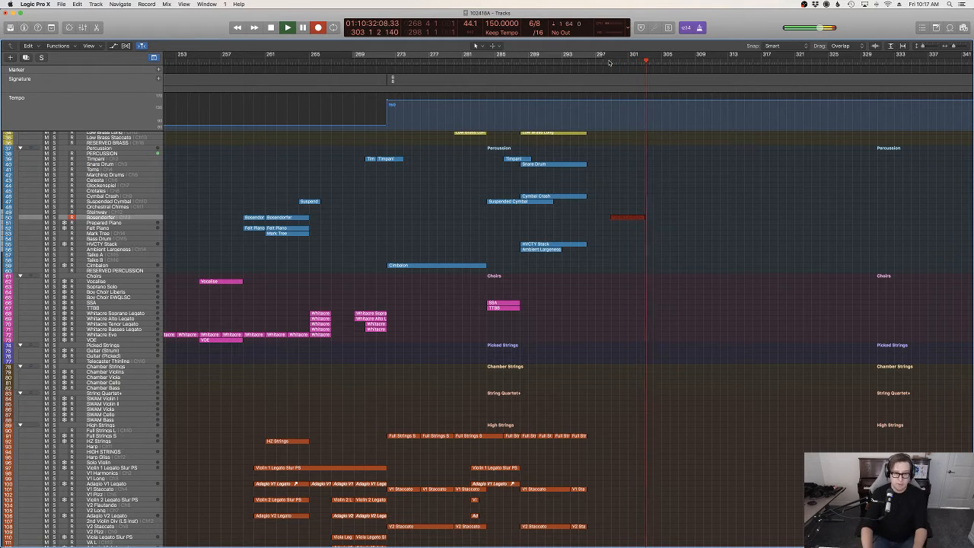
key(space)
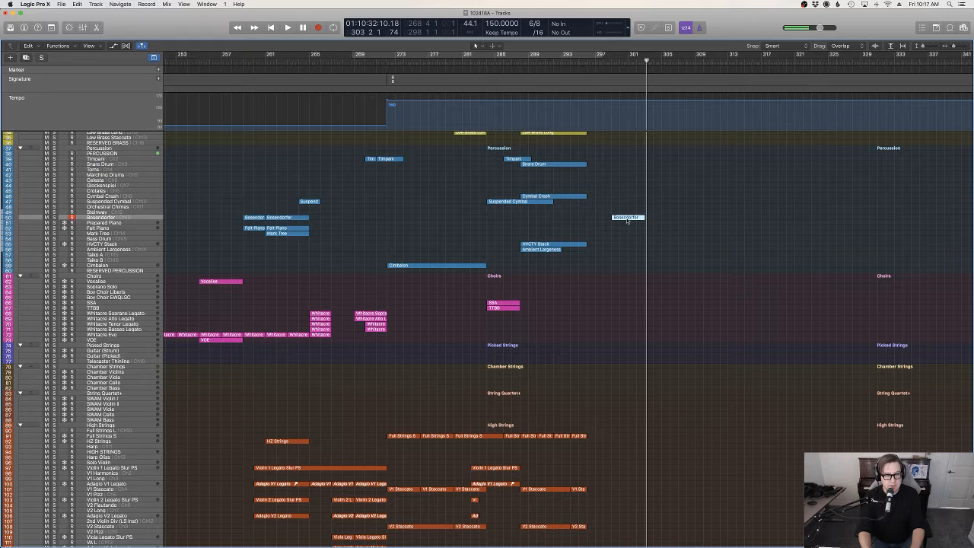
double_click(627, 218)
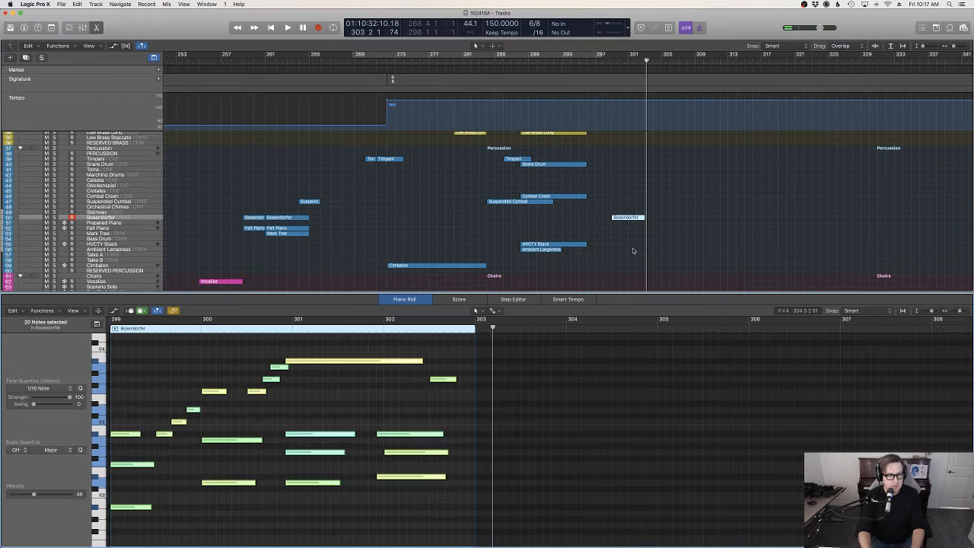
click(617, 230)
key(e)
drag(624, 220, 595, 222)
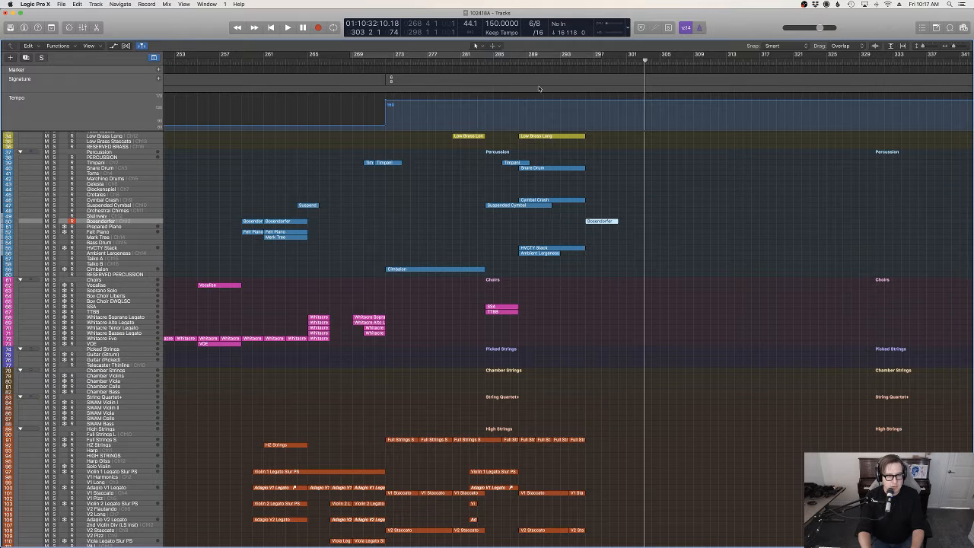
Play the arrangement from about bar 286 into the new Bosendorfer region to hear the transition.
click(507, 60)
key(space)
scroll(735, 267, up, 4)
scroll(735, 267, up, 2)
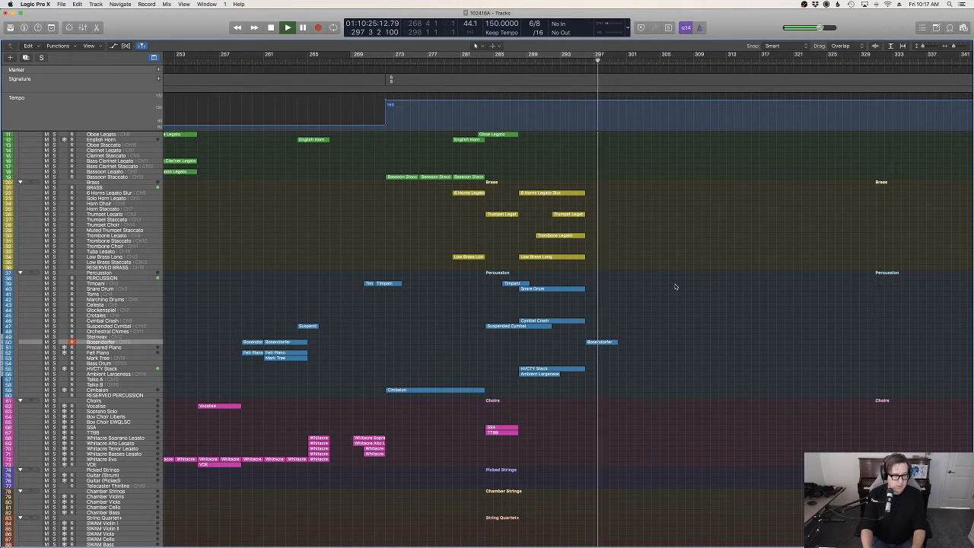
scroll(615, 342, down, 1)
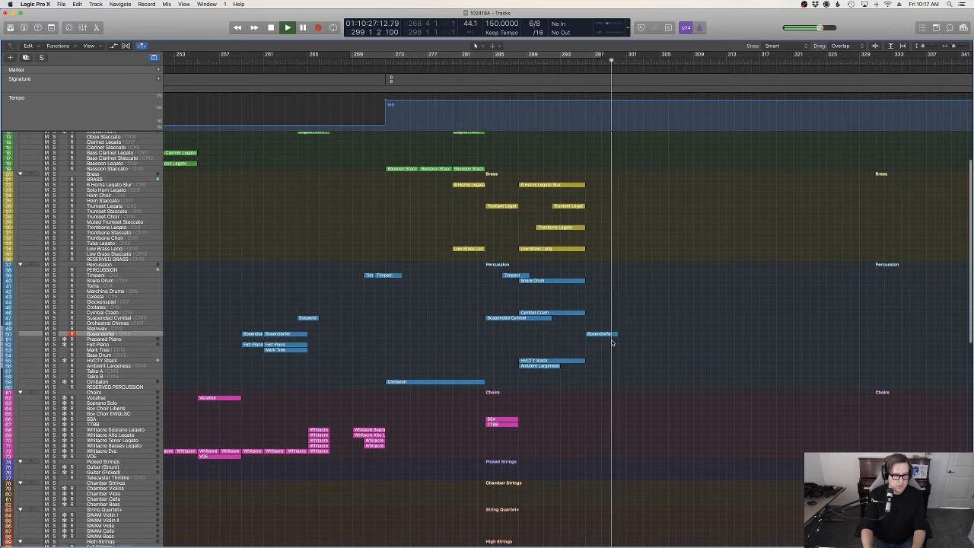
key(space)
Open the new Bosendorfer region in the Piano Roll and quantize all its notes to 1/8 Note.
click(606, 336)
key(p)
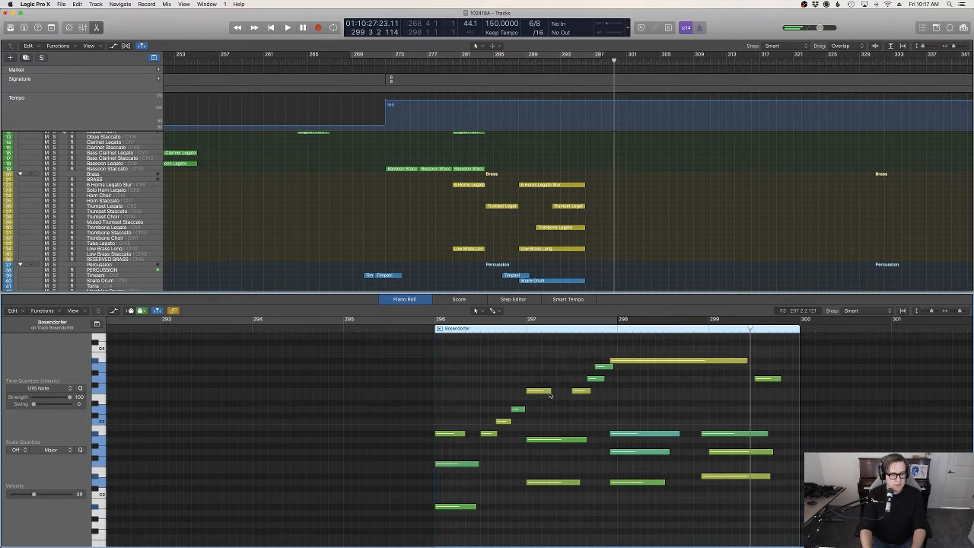
click(38, 388)
click(42, 429)
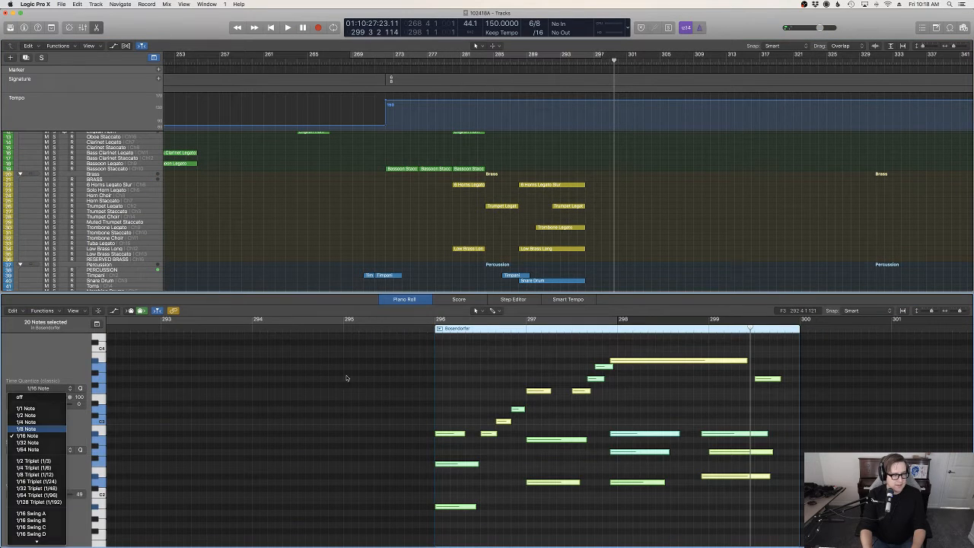
Listen to the quantized piano phrase from bar 296 and close the Piano Roll.
click(423, 330)
key(space)
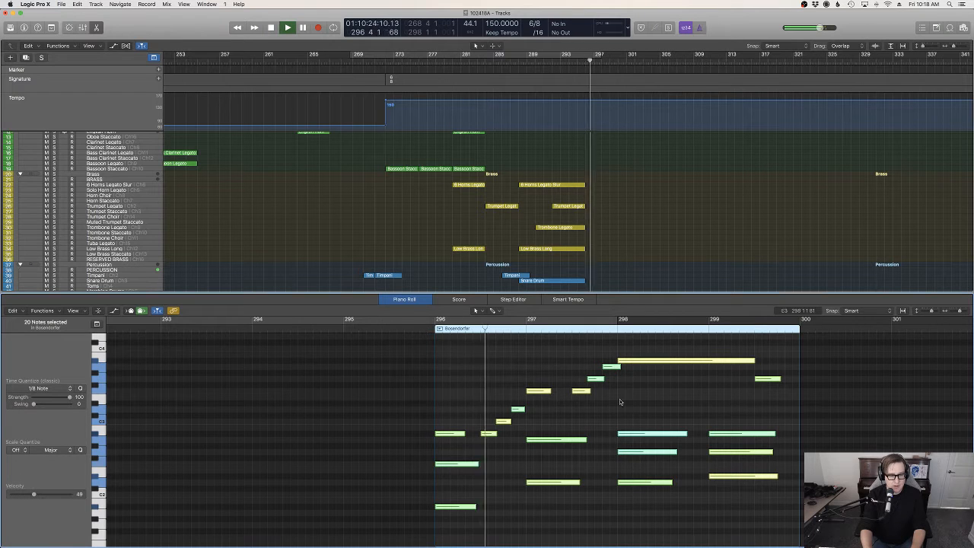
scroll(619, 402, up, 5)
scroll(619, 402, down, 2)
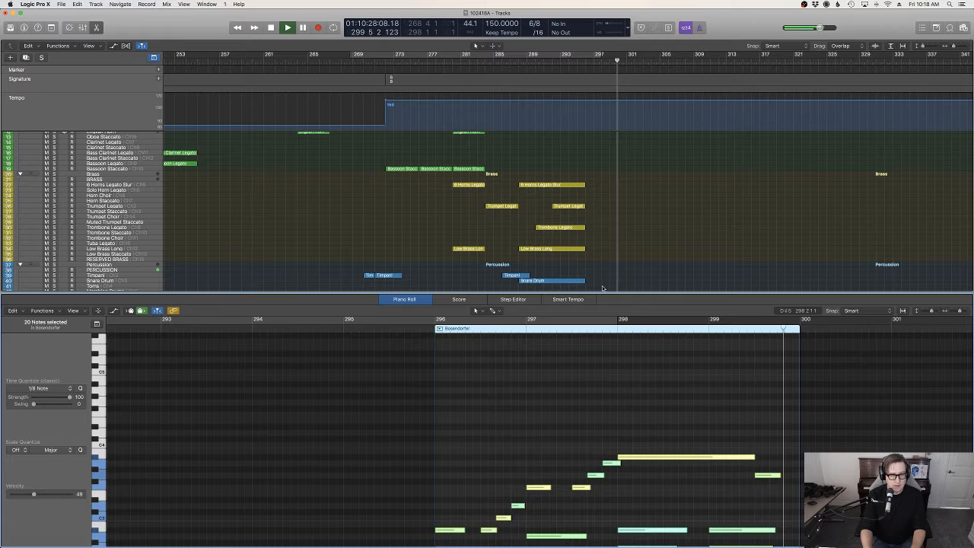
key(space)
key(p)
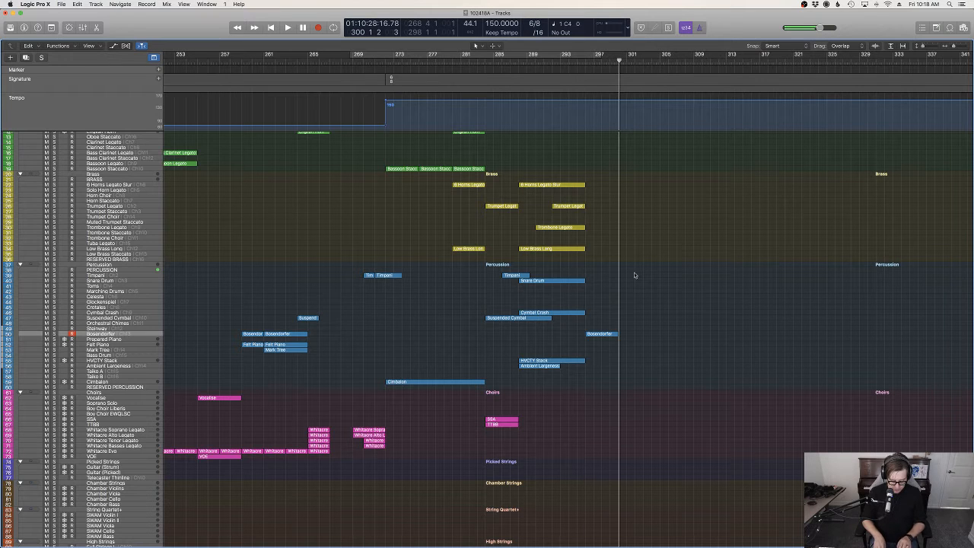
Record a second Bosendorfer take from bar 300 to about bar 305 and quantize its notes to 1/8 Note.
key(r)
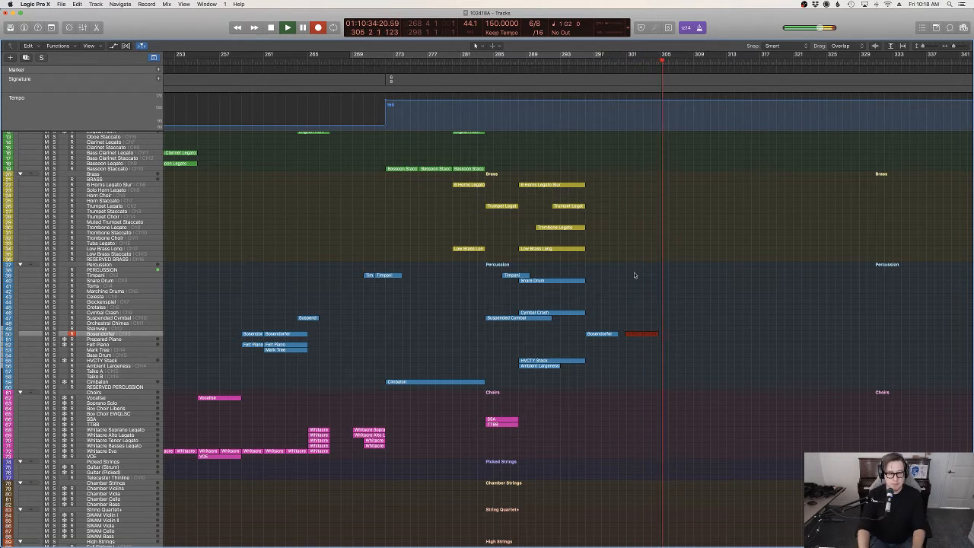
key(space)
double_click(641, 334)
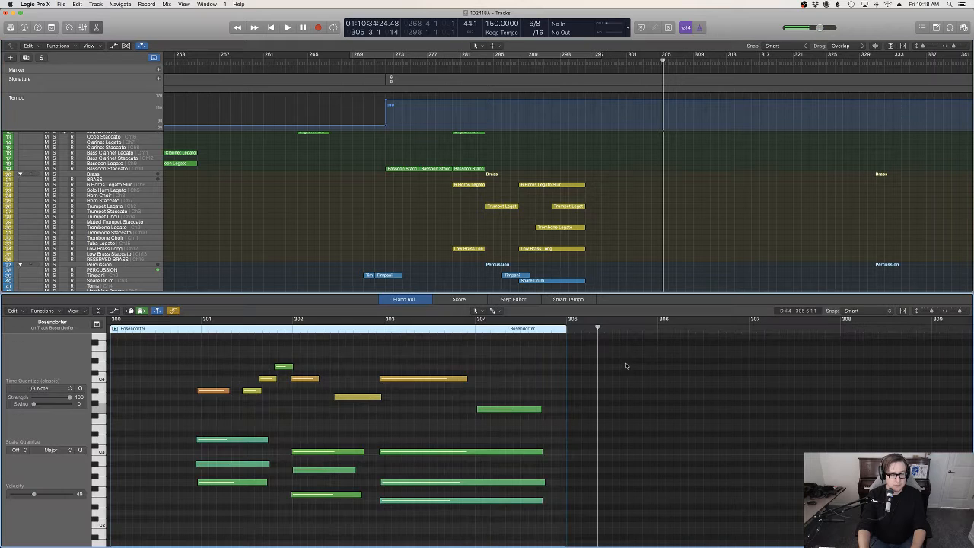
key(super+a)
scroll(188, 400, left, 1)
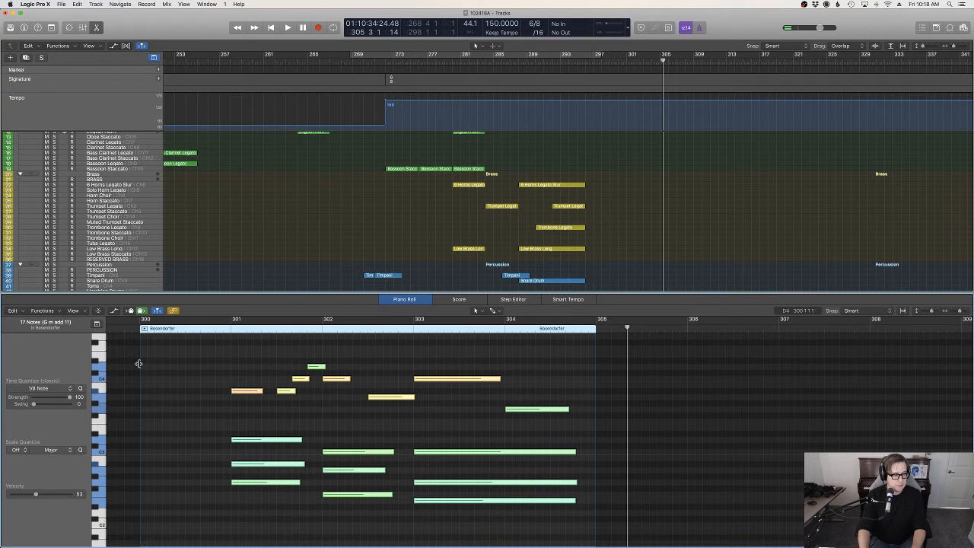
Trim the second take's start to bar 301 and move the region to bar 300, directly after the first piano region.
drag(205, 367, 229, 367)
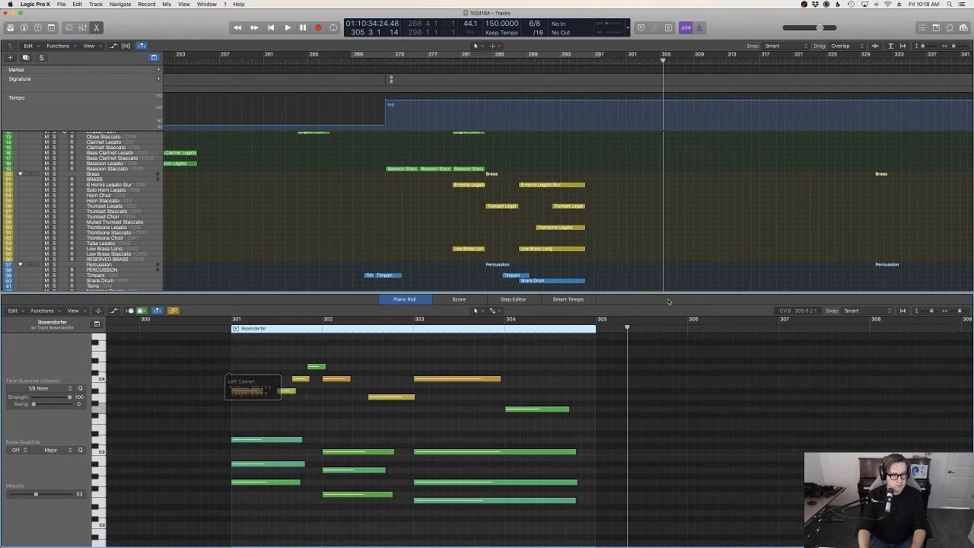
key(e)
drag(637, 334, 636, 335)
Listen to both piano regions from about bar 294 and view the second region's notes in the Piano Roll.
click(577, 60)
key(space)
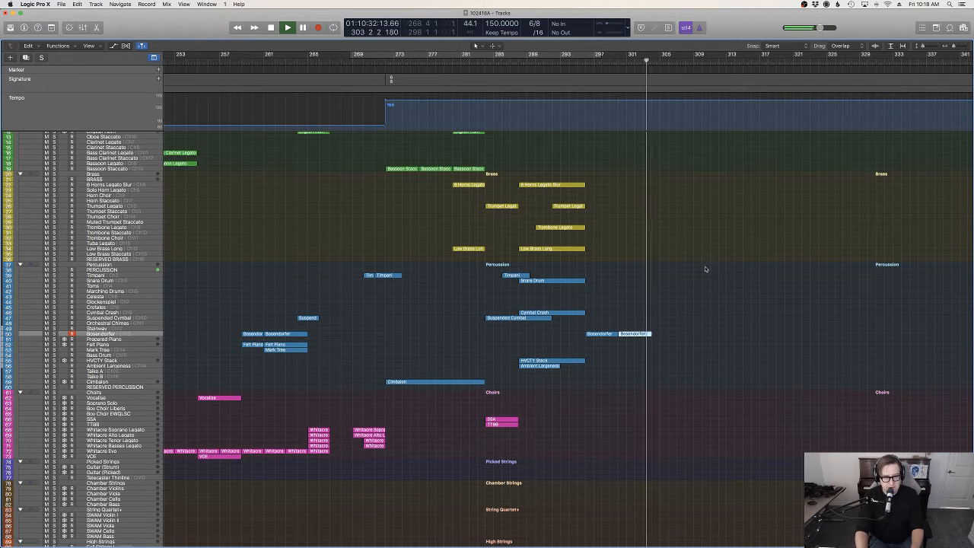
key(space)
scroll(660, 327, down, 1)
key(p)
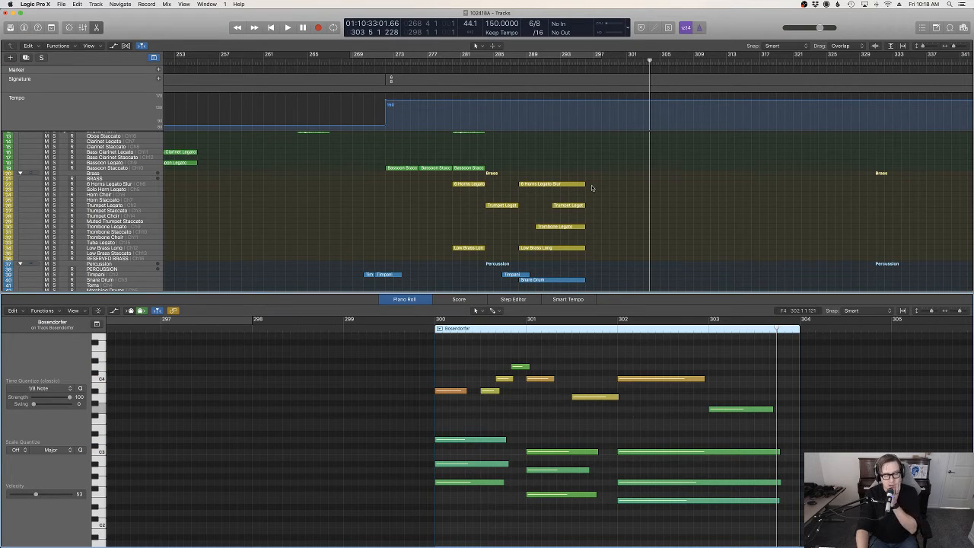
click(664, 199)
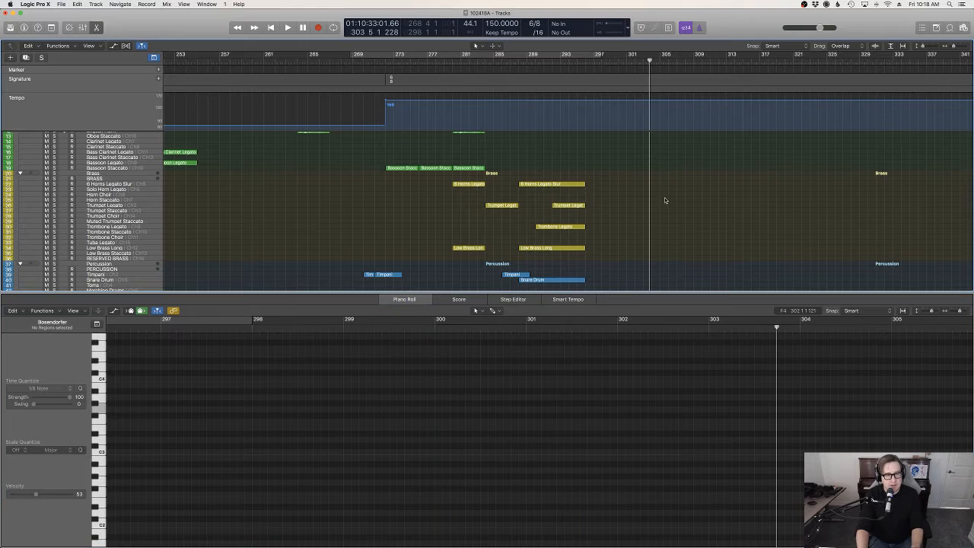
Close the Piano Roll and replay the transition into the two piano regions from bar 294.
drag(586, 63, 577, 67)
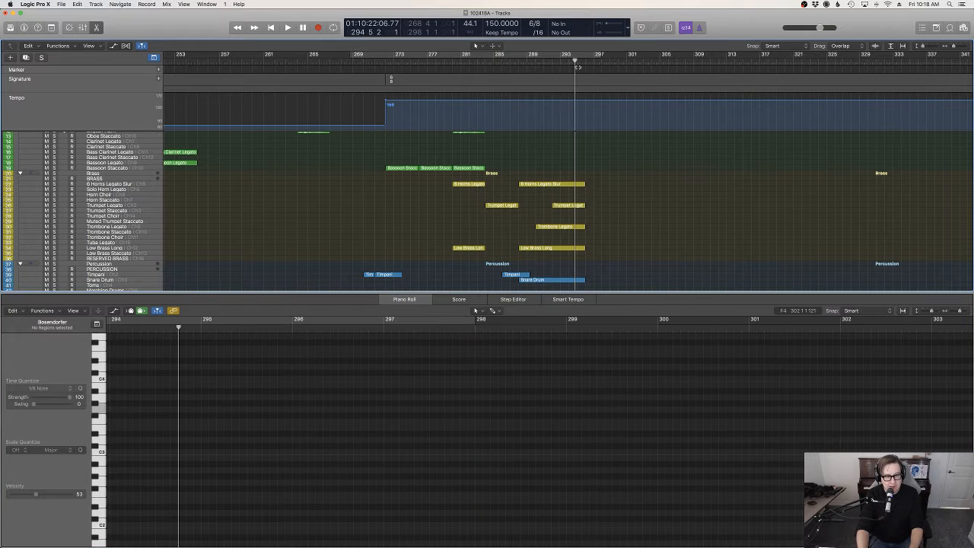
key(e)
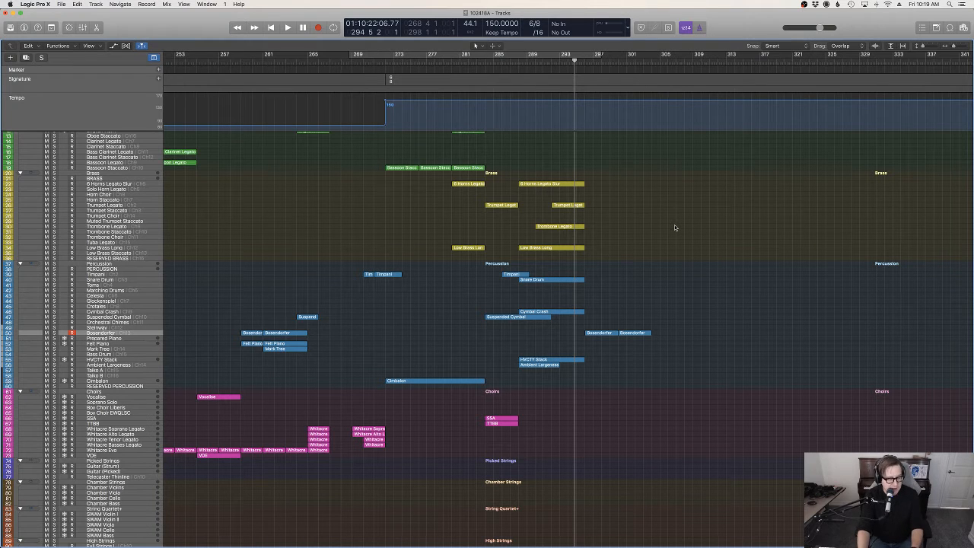
key(space)
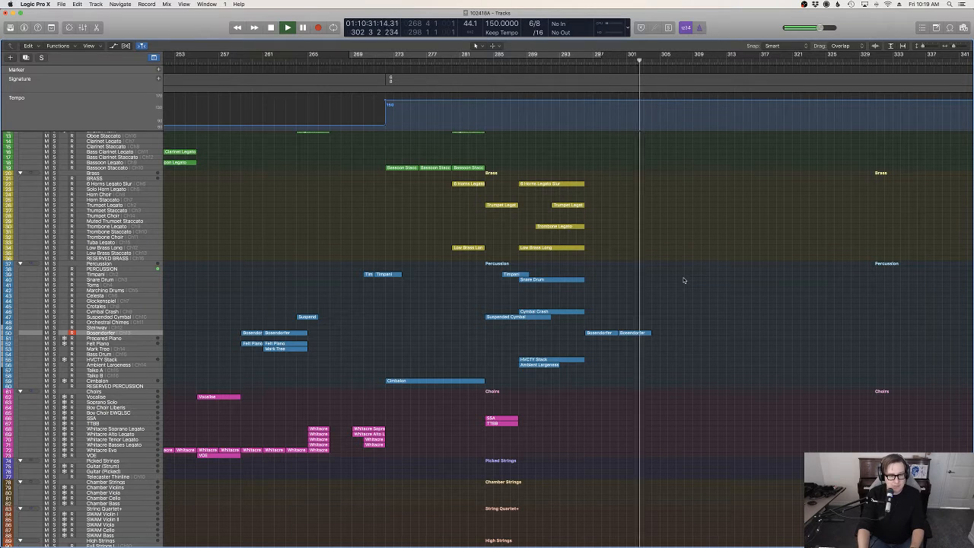
scroll(610, 173, down, 3)
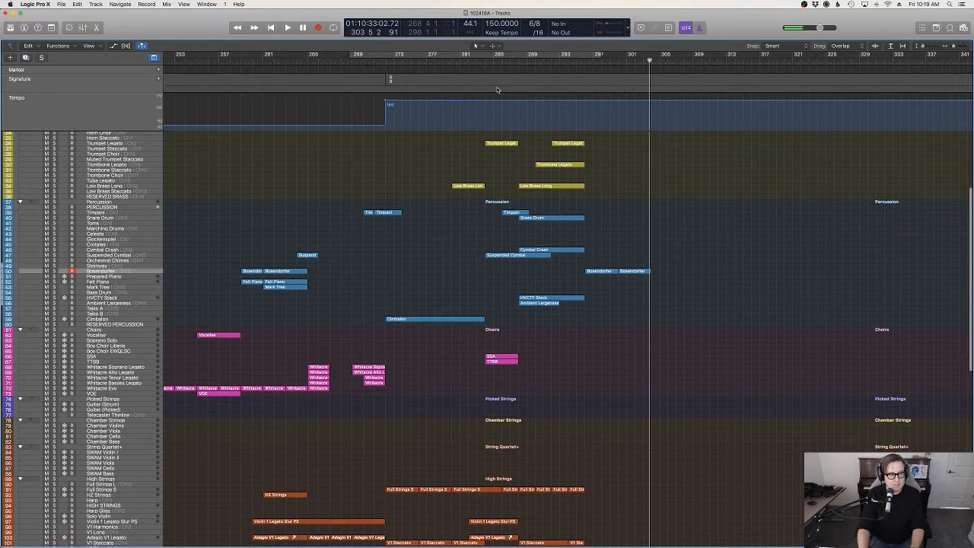
Play from about bar 283 through both piano regions while looking over the woodwind, brass, percussion and string tracks.
click(484, 65)
key(space)
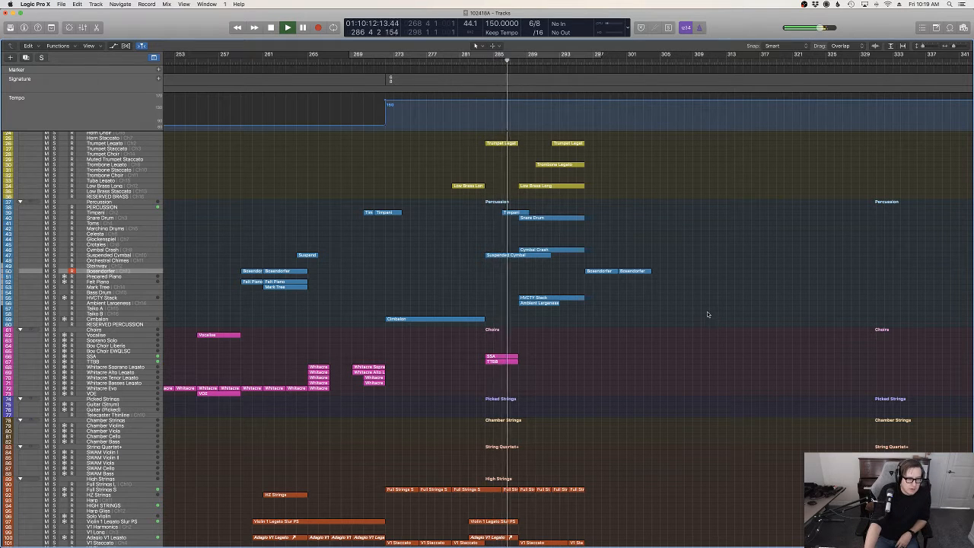
scroll(707, 312, up, 5)
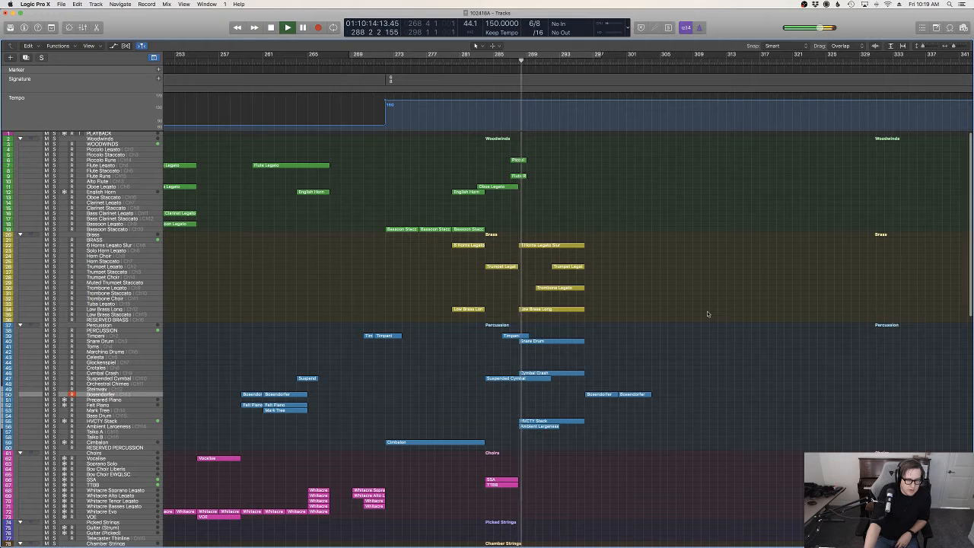
scroll(706, 313, down, 4)
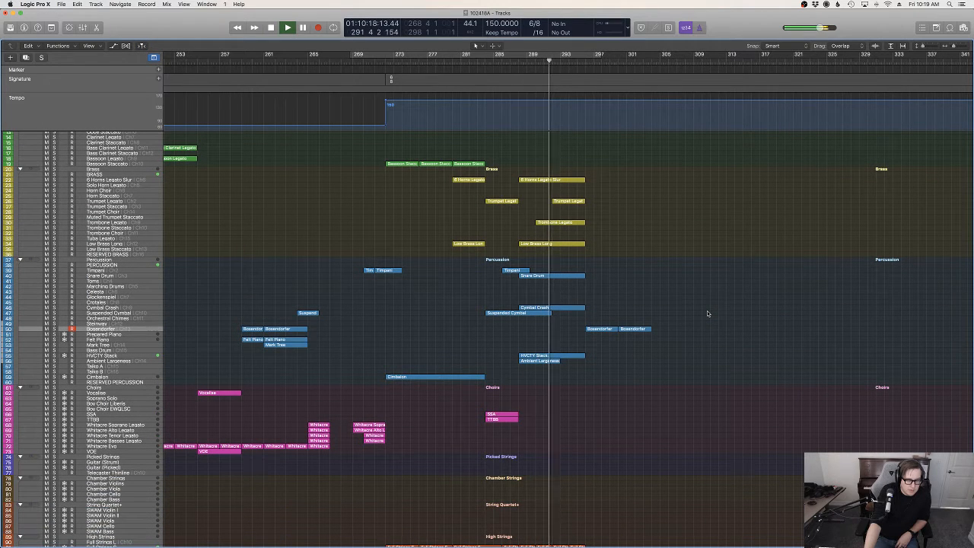
scroll(707, 314, up, 4)
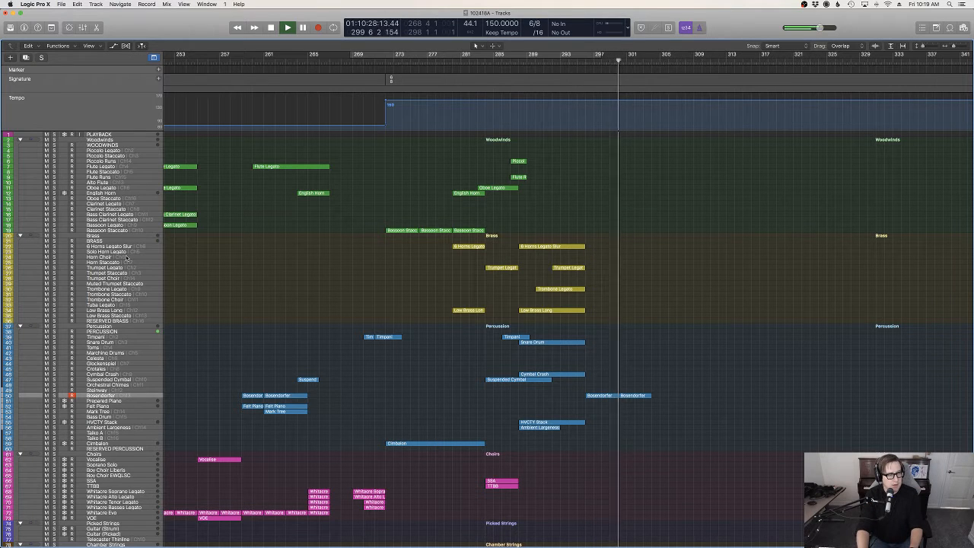
scroll(471, 392, down, 5)
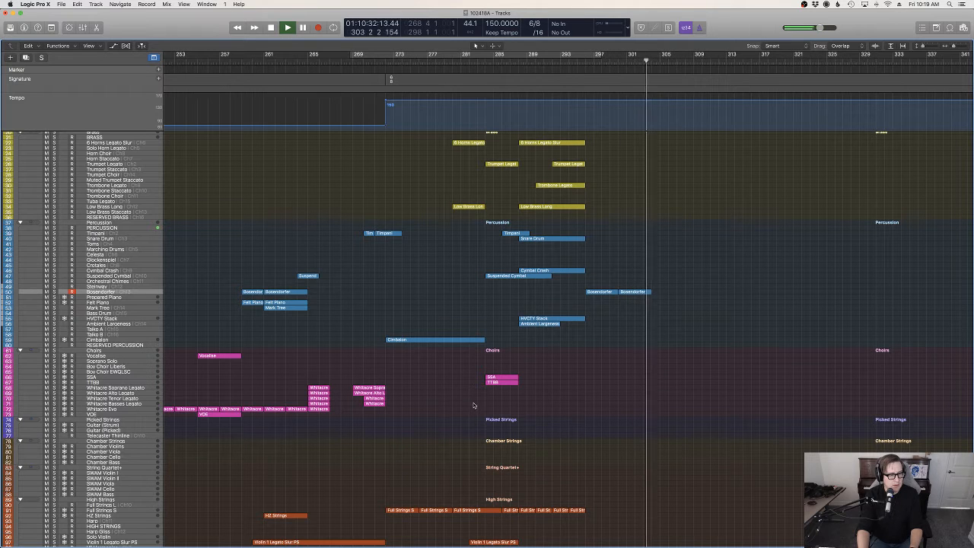
key(space)
Delete both Bosendorfer regions between bars 296 and 304 and replay the existing ending from about bar 291.
scroll(376, 388, down, 5)
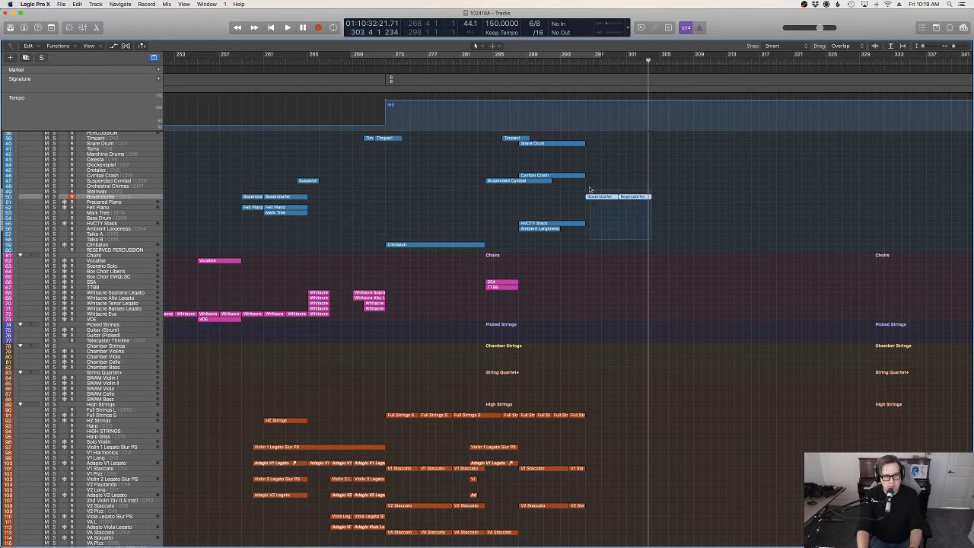
scroll(601, 203, up, 10)
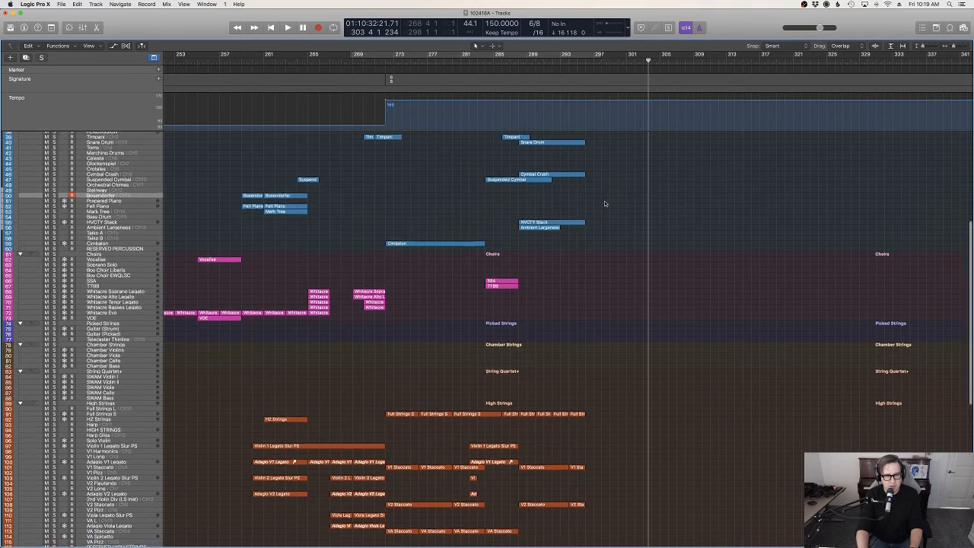
click(551, 62)
key(space)
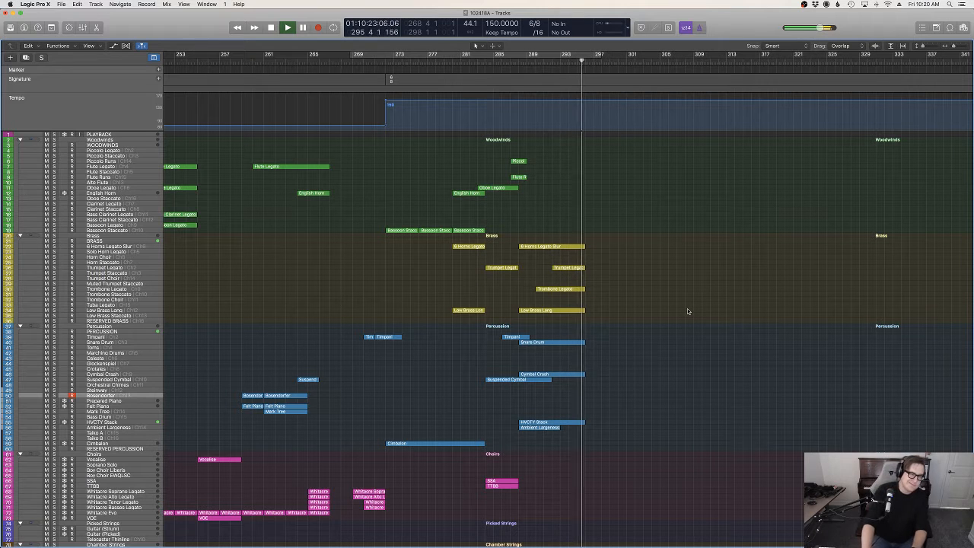
Record a sustained note on the 6 Horns Legato Slur track from bar 296 to bar 298.
scroll(690, 312, down, 5)
scroll(691, 314, up, 3)
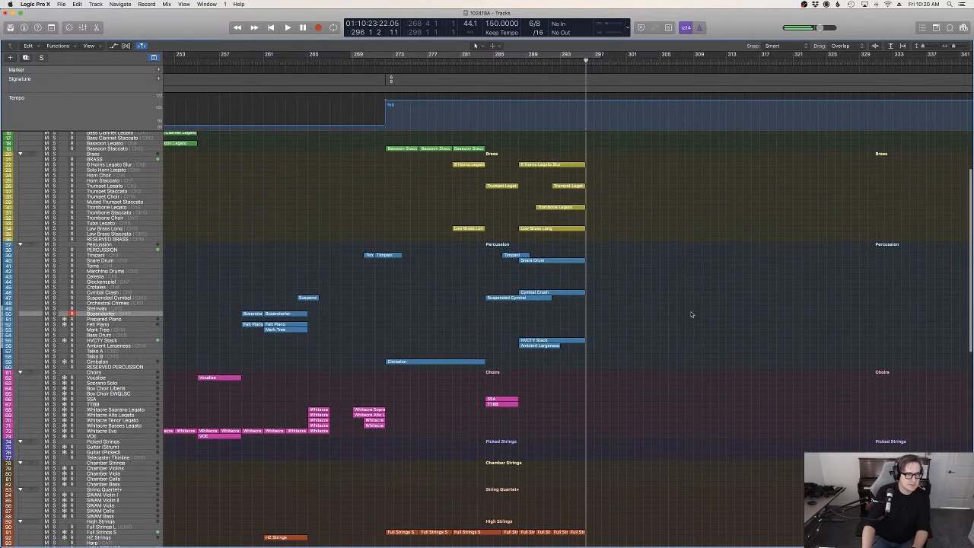
click(118, 166)
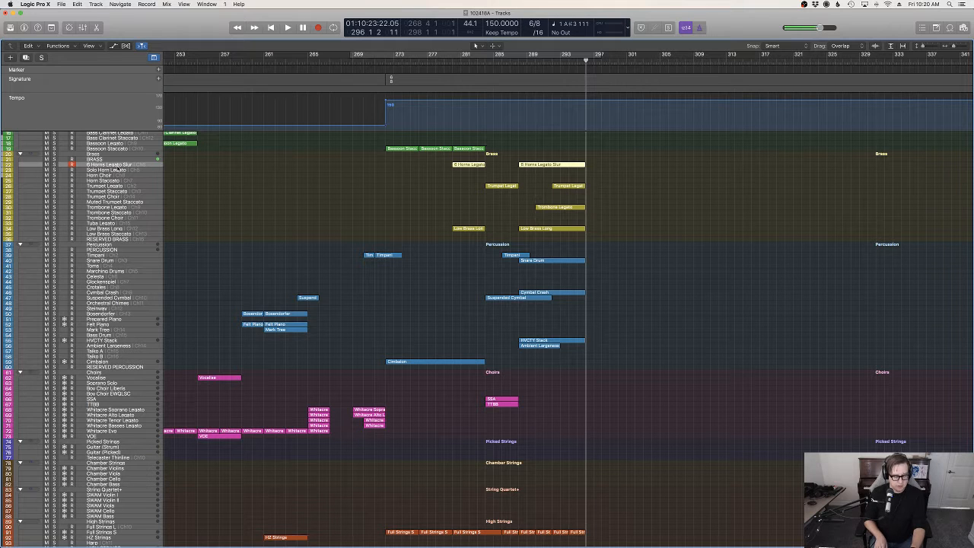
key(r)
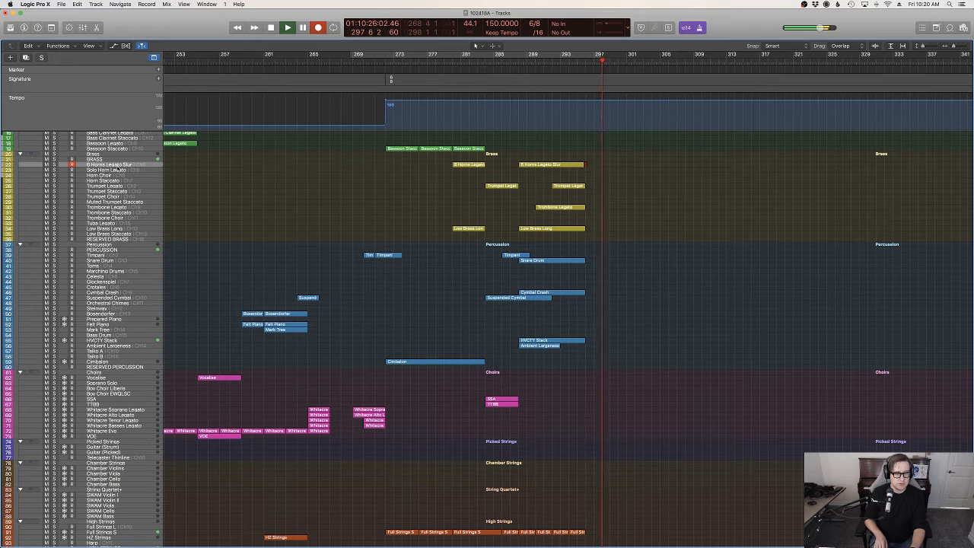
key(space)
Quantize the newly recorded last horn note to 1/8 notes in the Piano Roll.
key(e)
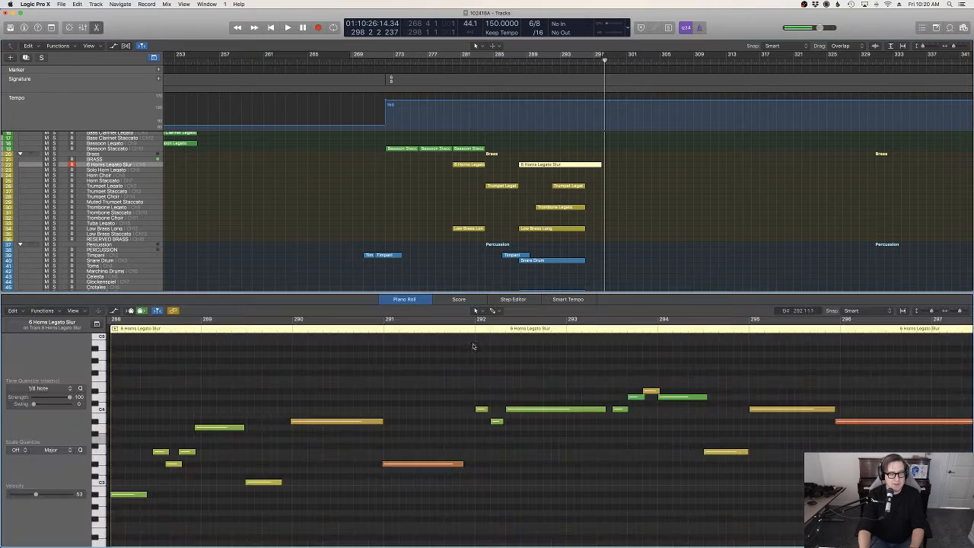
scroll(898, 456, right, 5)
drag(857, 455, 798, 416)
key(q)
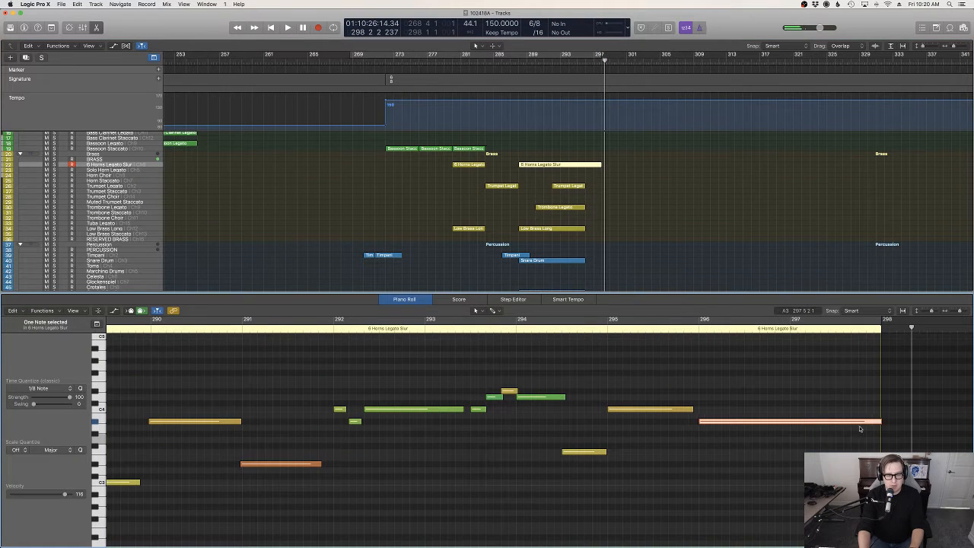
click(817, 437)
Replay the horn ending from about bar 294 and close the Piano Roll.
click(599, 336)
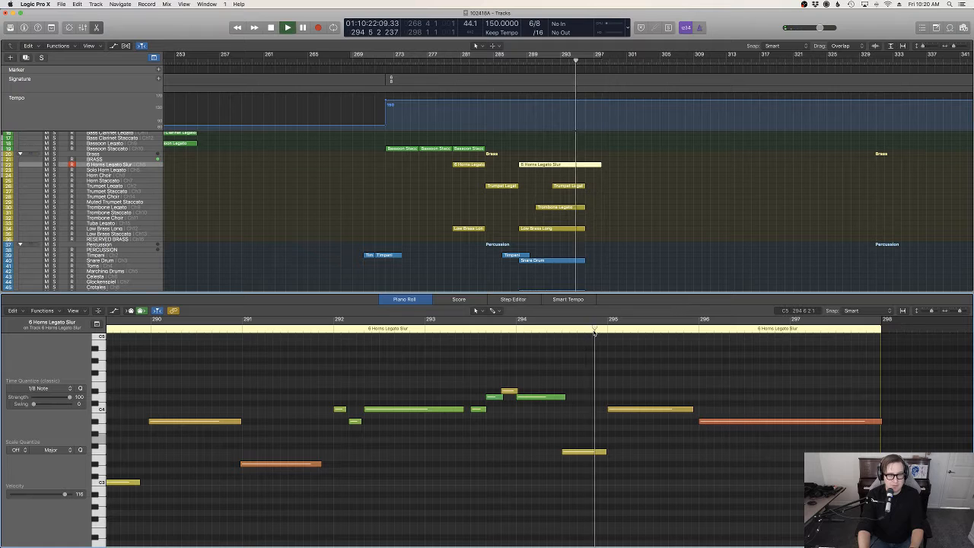
key(space)
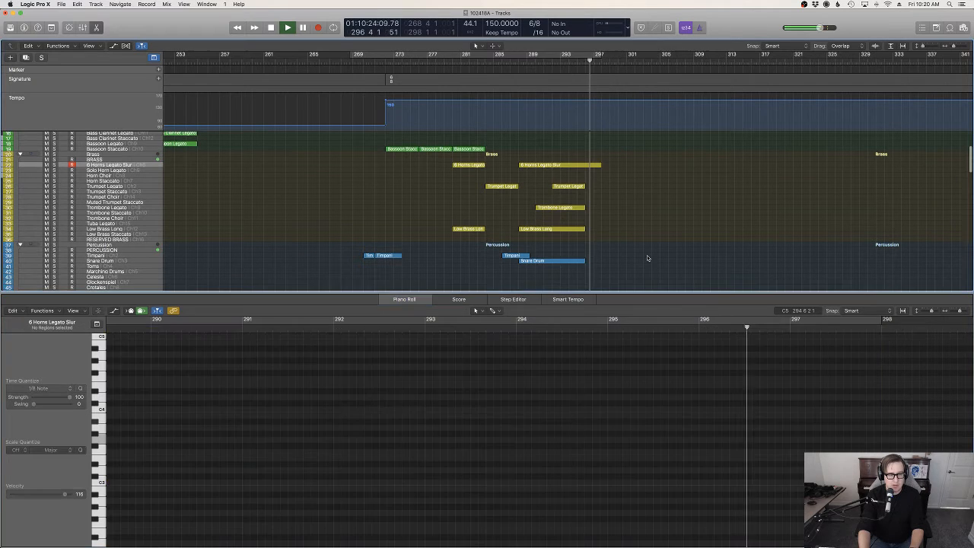
key(e)
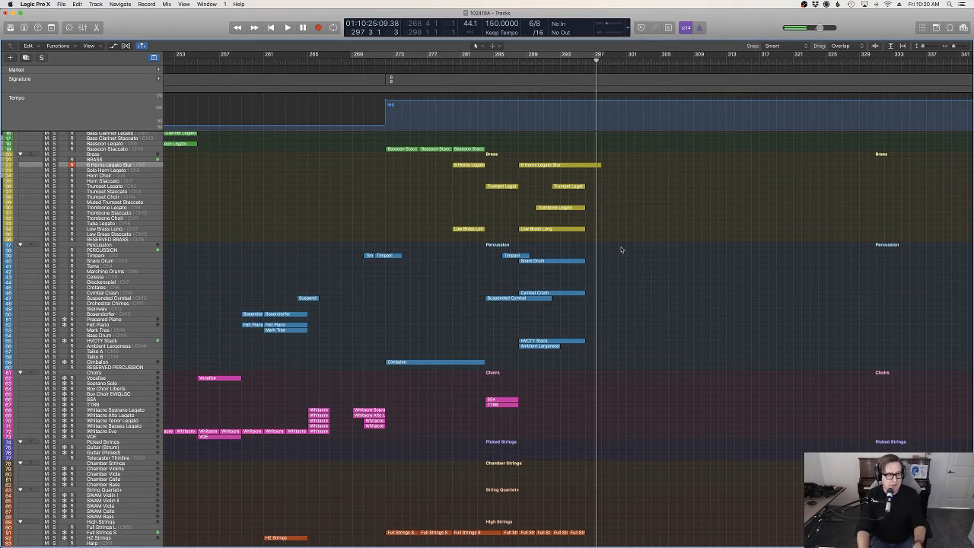
Play from about bar 283, choose the Trombone Choir track and record four sustained two-bar chords on it over bars 303 to 311.
click(480, 61)
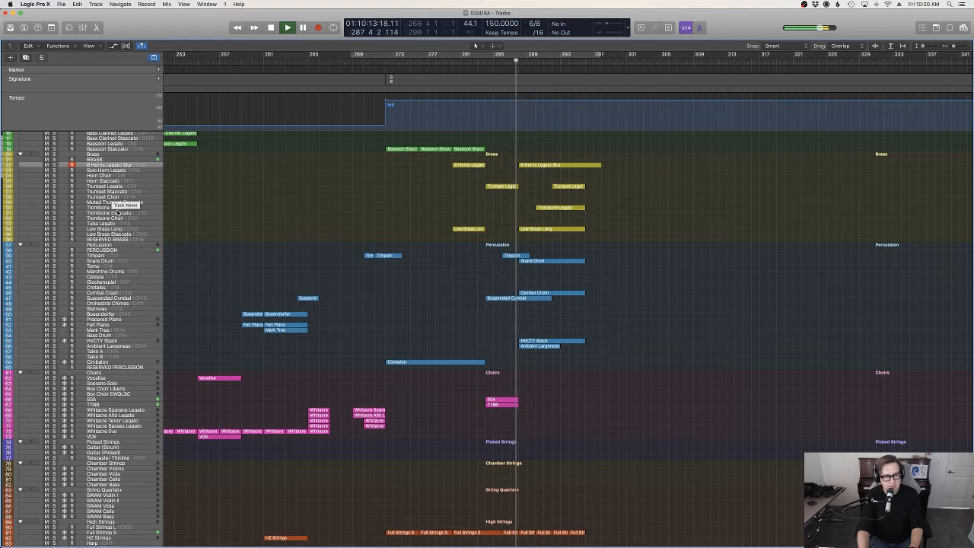
click(116, 203)
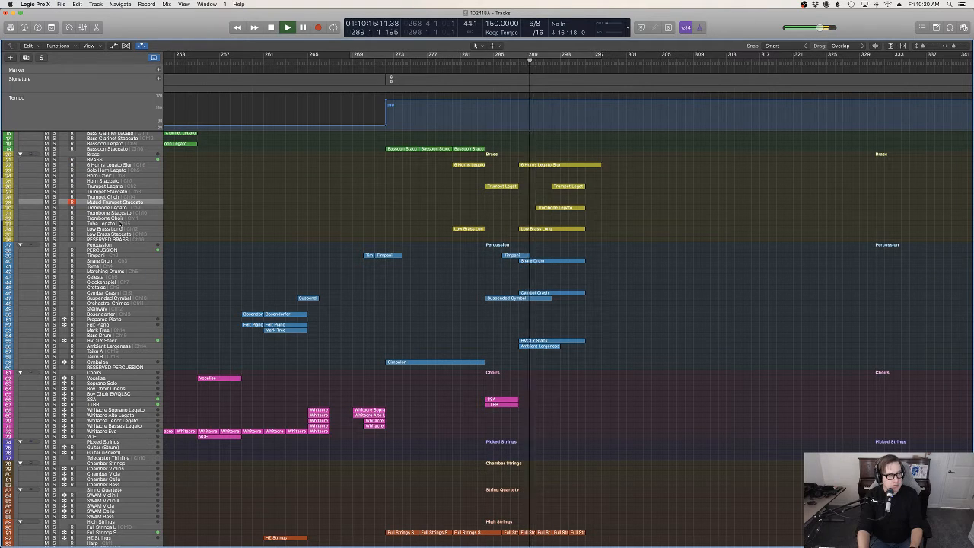
click(120, 218)
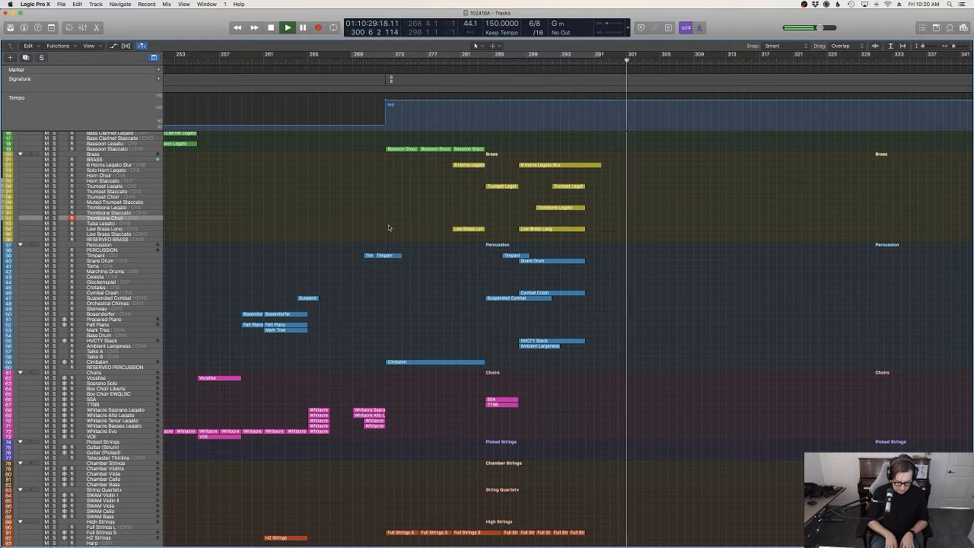
key(r)
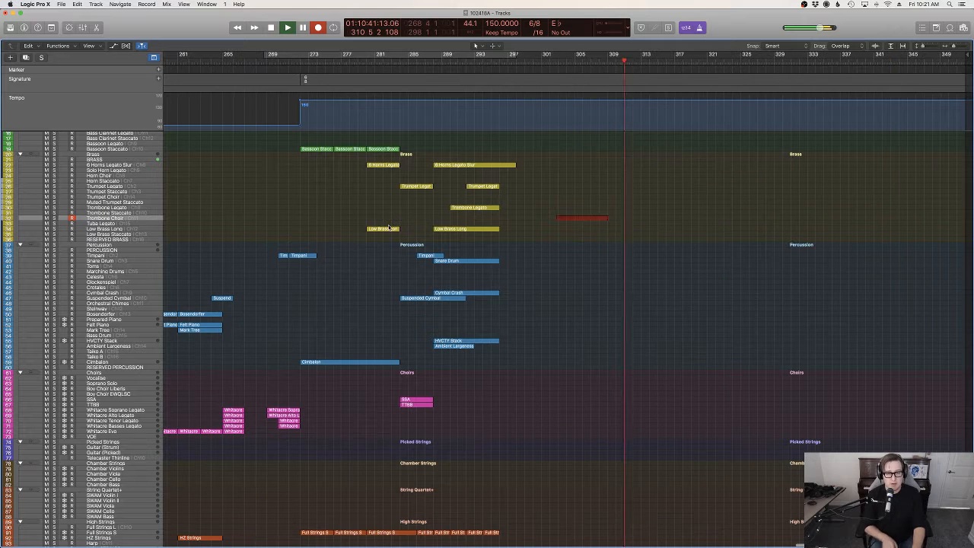
key(space)
Check the recorded chords in the Piano Roll and move the Trombone Choir region to start at bar 296.
key(p)
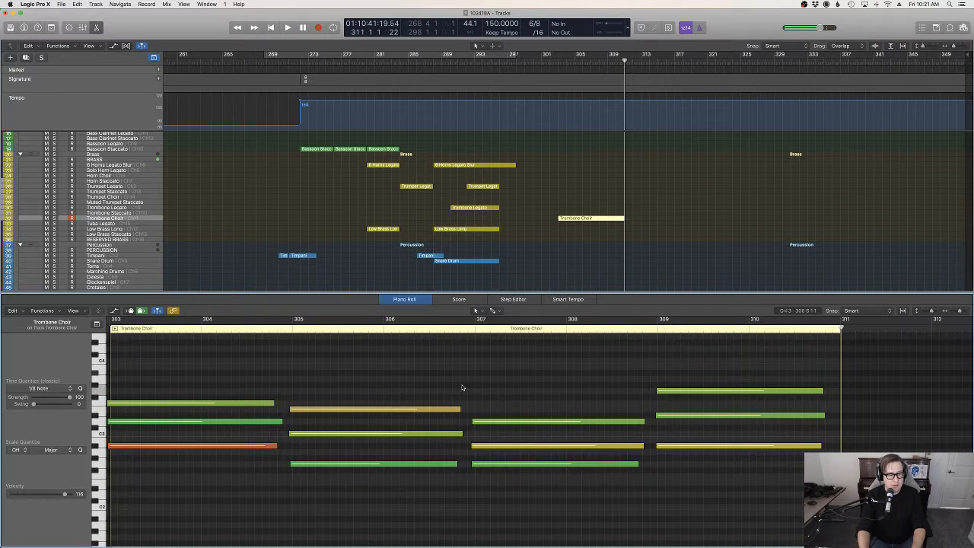
key(p)
click(559, 214)
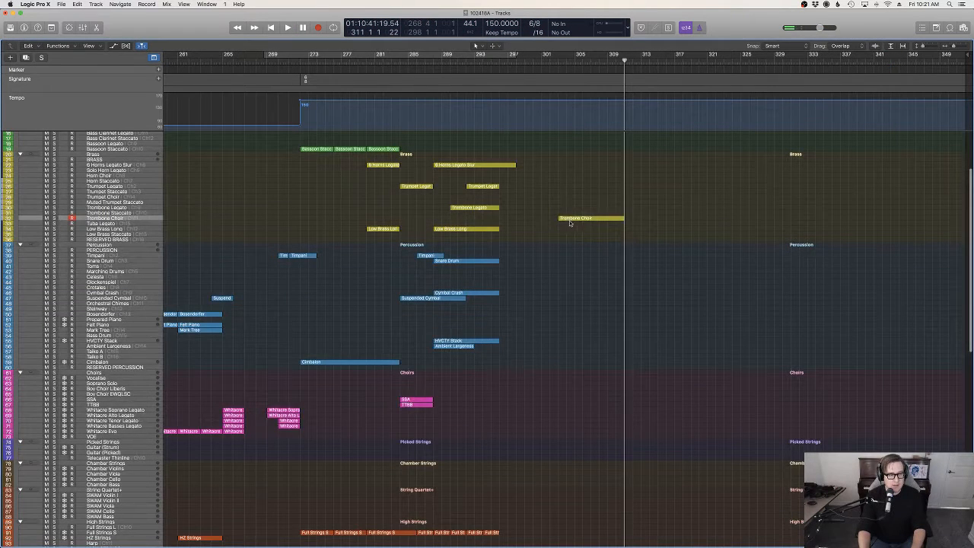
drag(570, 222, 516, 220)
Quantize all twelve Trombone Choir notes to 1/8 notes and show the region's Modulation automation below them.
key(p)
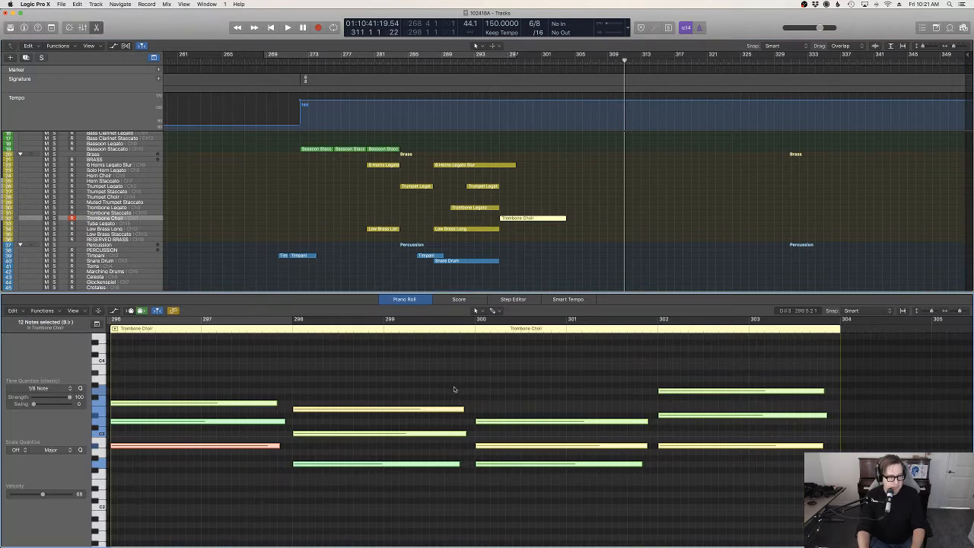
scroll(453, 390, left, 4)
click(116, 311)
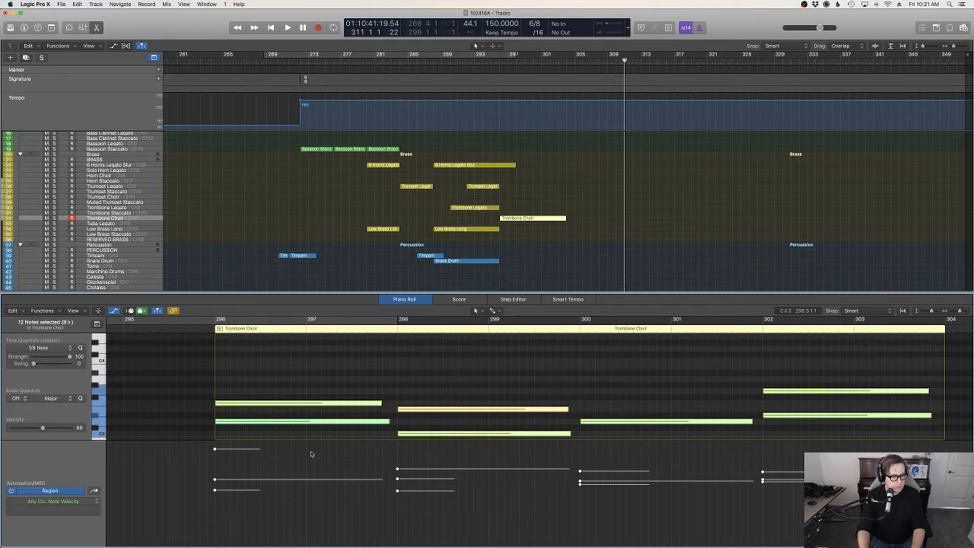
key(ctrl+super+m)
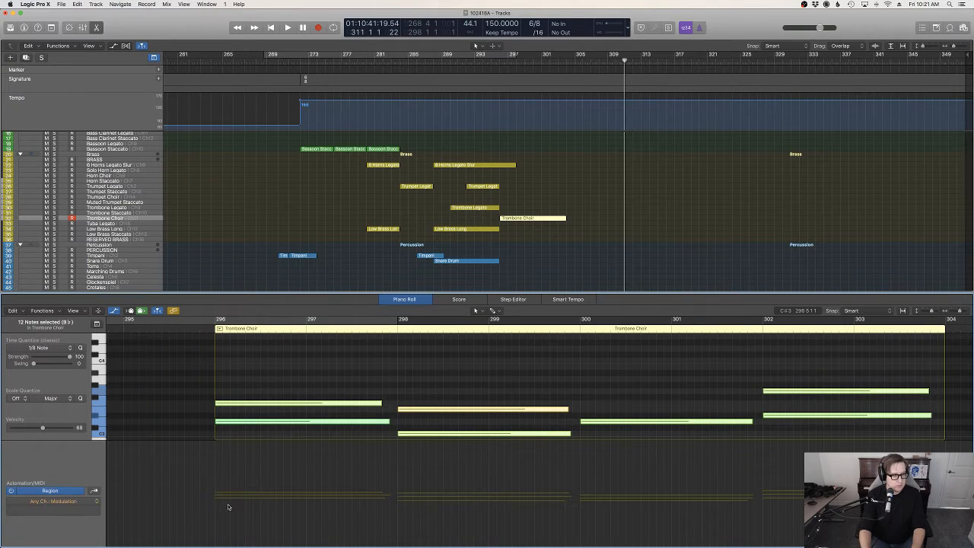
Draw a curved modulation swell from 53 to about 79 under the chord at bars 296 to 298 and audition it.
click(217, 501)
click(186, 325)
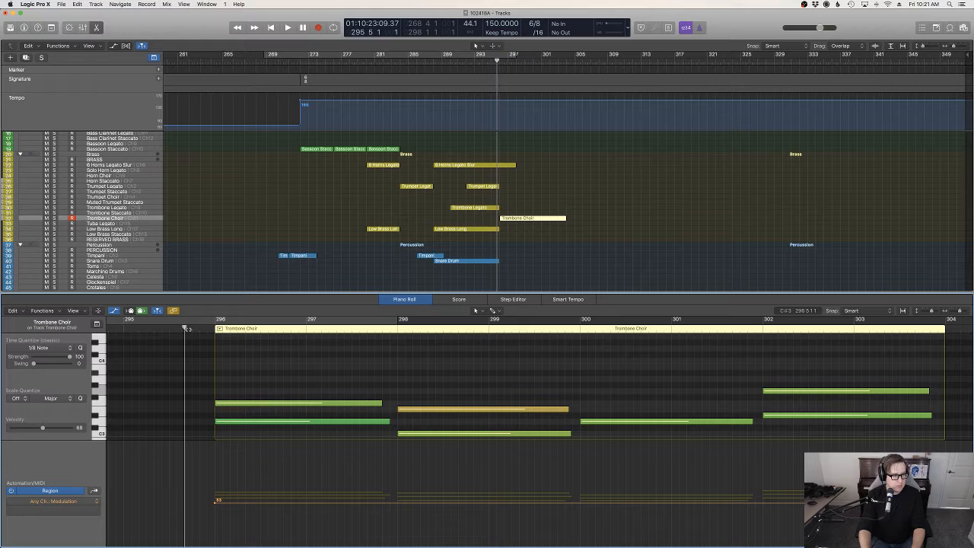
click(382, 504)
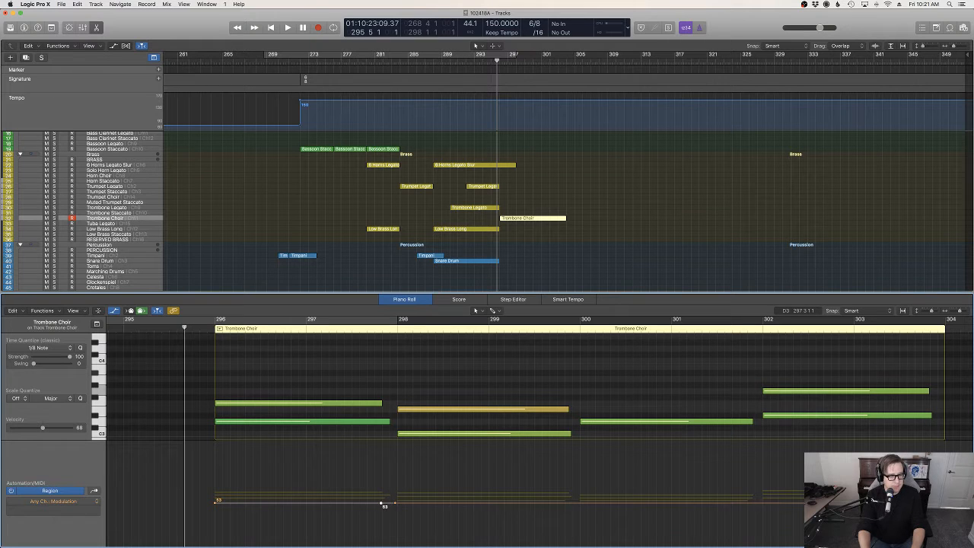
drag(382, 504, 360, 461)
key(space)
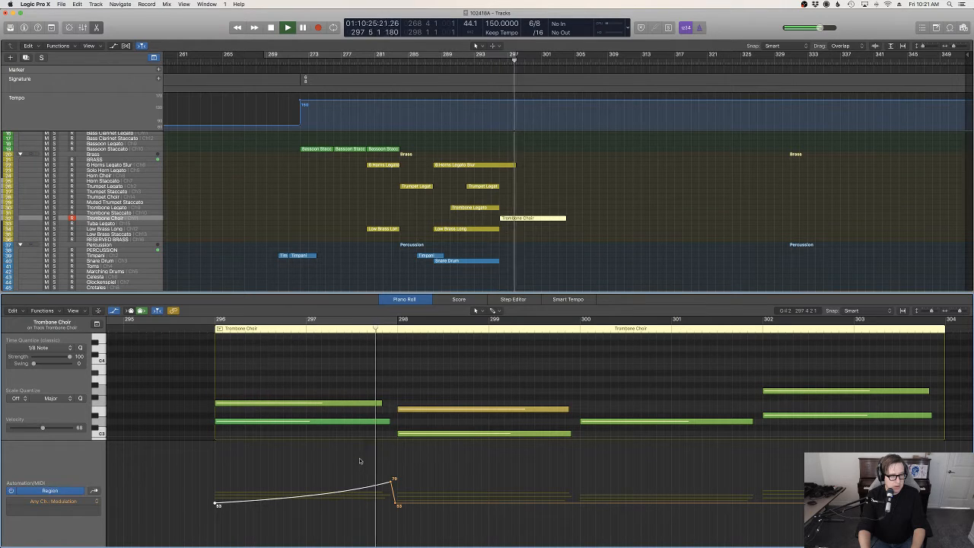
Add a second curved modulation swell from 53 to about 97 under the chord at bars 298 to 300.
click(578, 504)
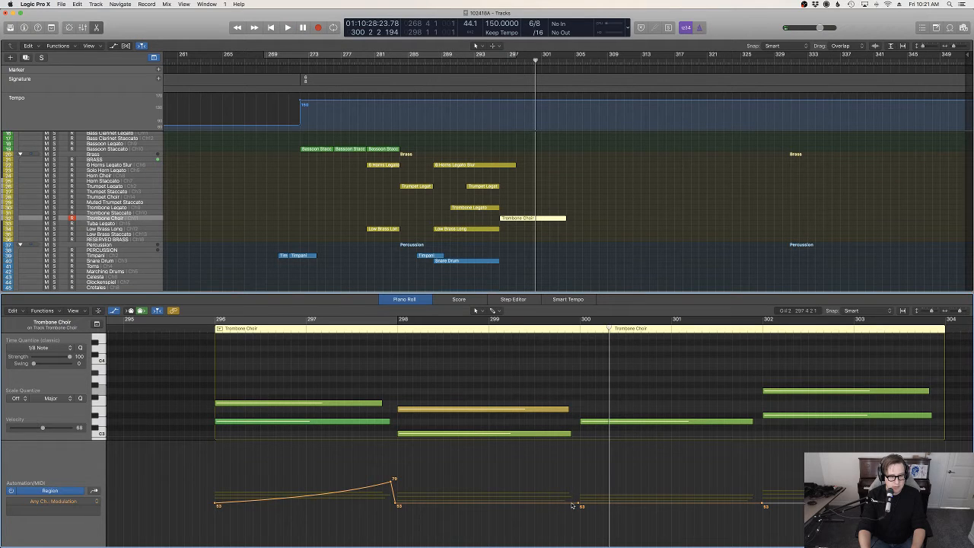
drag(572, 504, 531, 481)
key(t)
key(w)
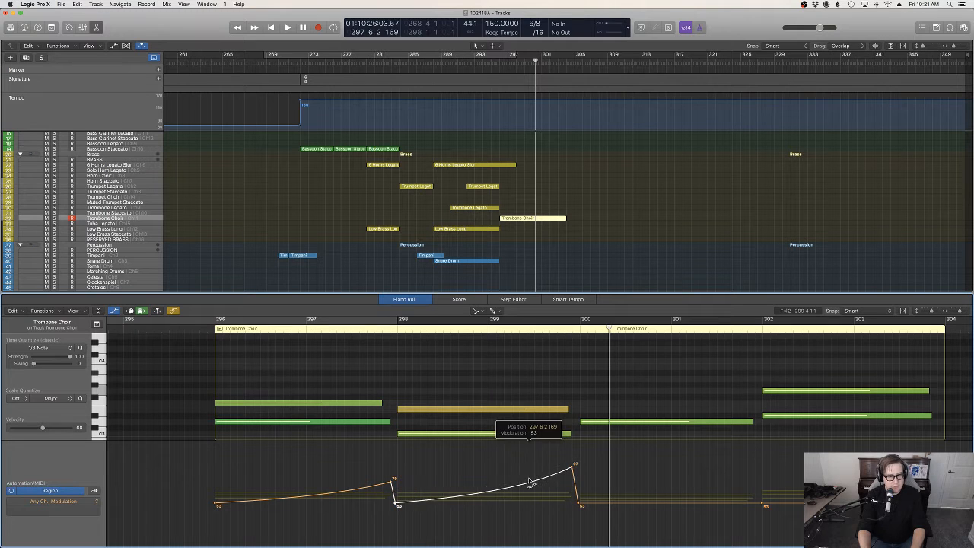
key(t)
Draw one long curved modulation swell rising from 53 across the last two chords, from bar 300 to bar 304.
click(753, 507)
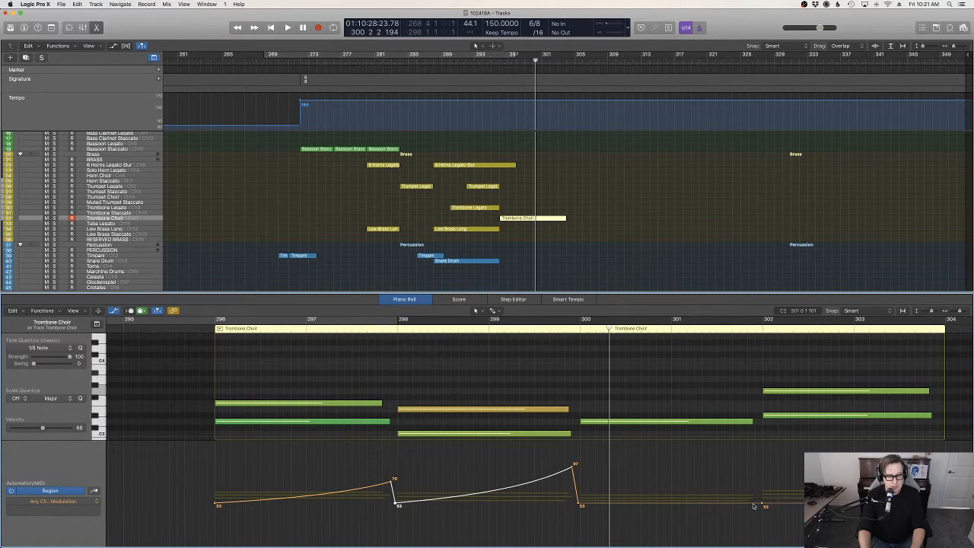
drag(753, 505, 950, 439)
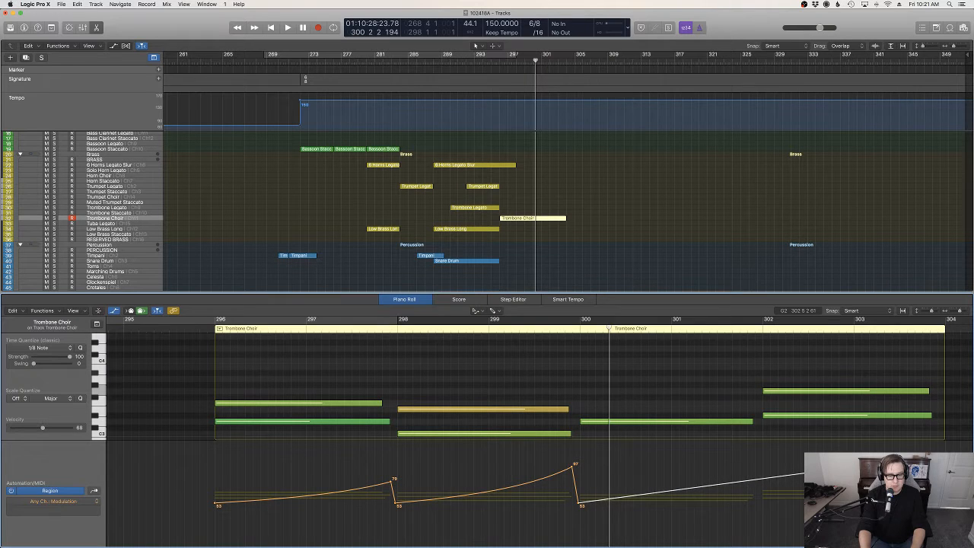
drag(835, 468, 835, 478)
key(t)
key(t)
Listen to the last chords with the long swell and delete the swell's end point at bar 304.
key(space)
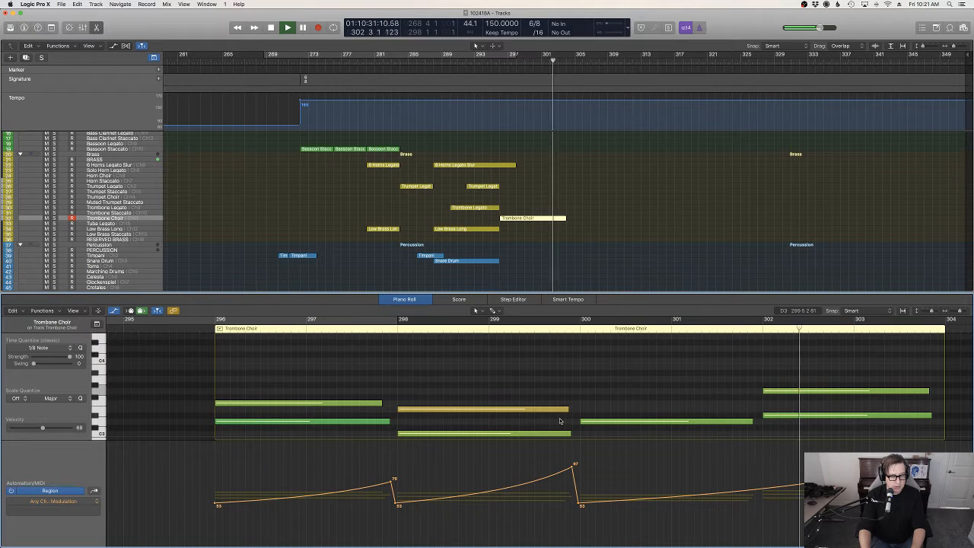
key(space)
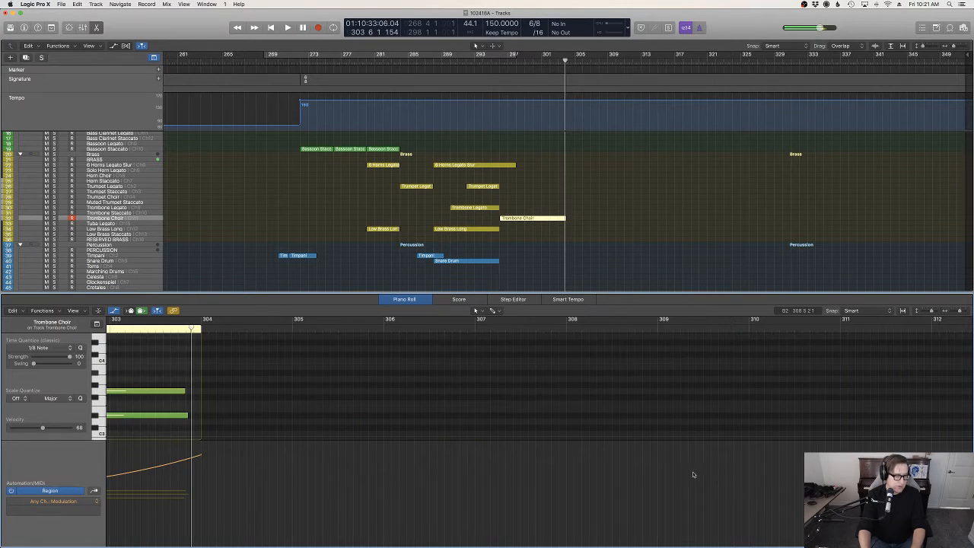
scroll(693, 473, left, 5)
scroll(693, 474, left, 2)
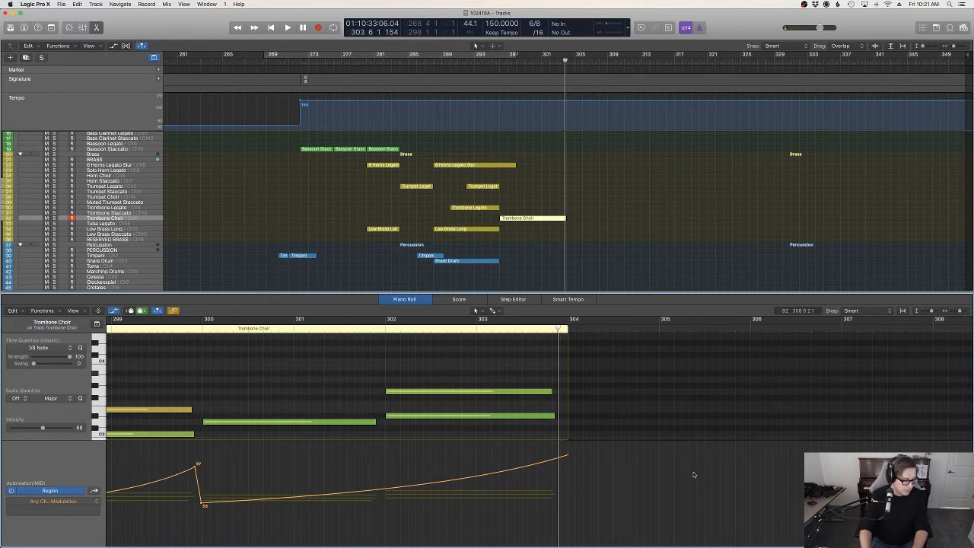
scroll(677, 477, left, 6)
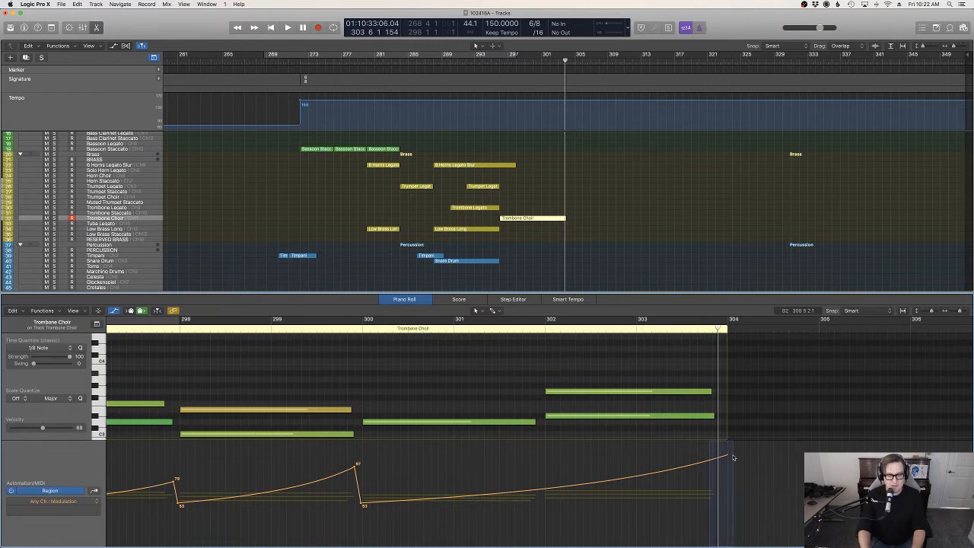
click(728, 456)
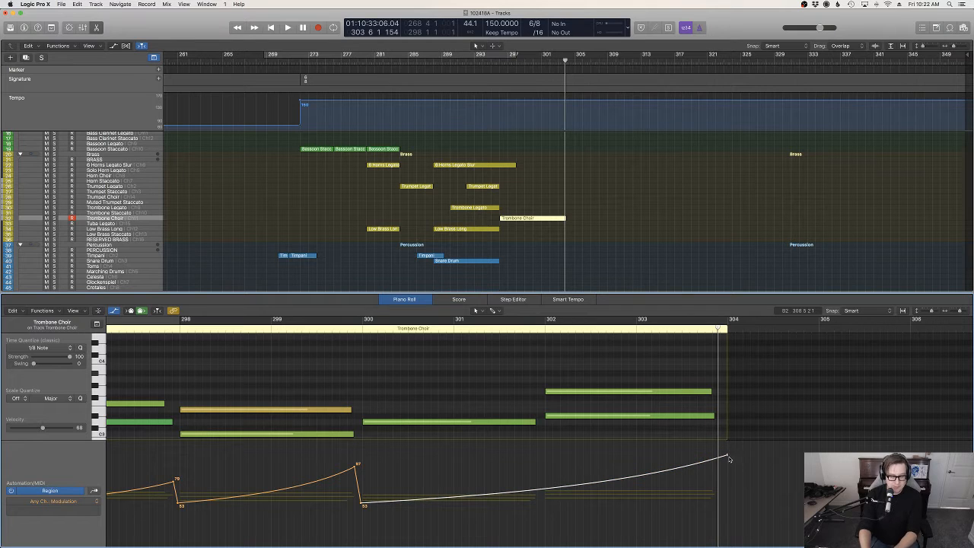
key(Delete)
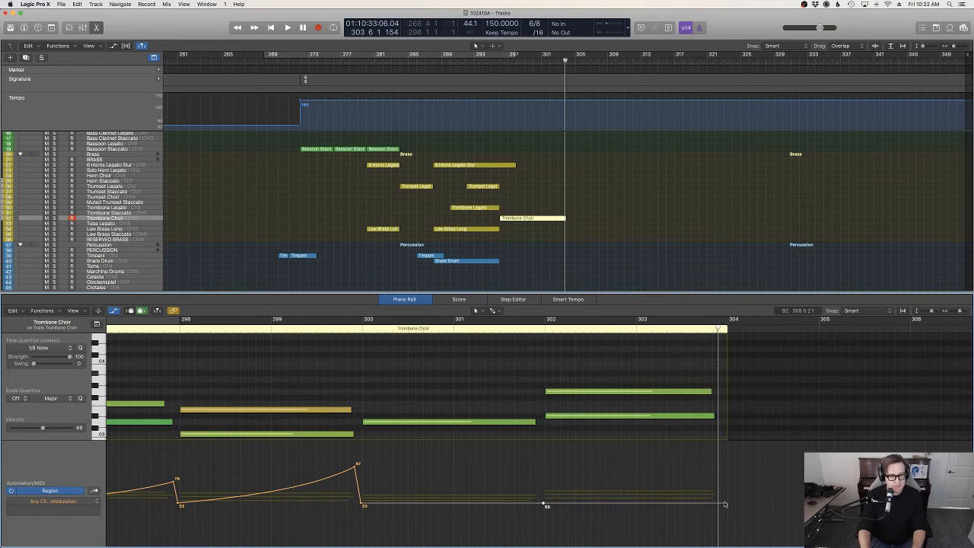
Draw separate curved modulation swells for the last two chords, peaking at about 88 before bar 302 and 94 before bar 304.
mouse_move(725, 505)
mouse_down()
mouse_move(725, 493)
mouse_move(725, 504)
mouse_up()
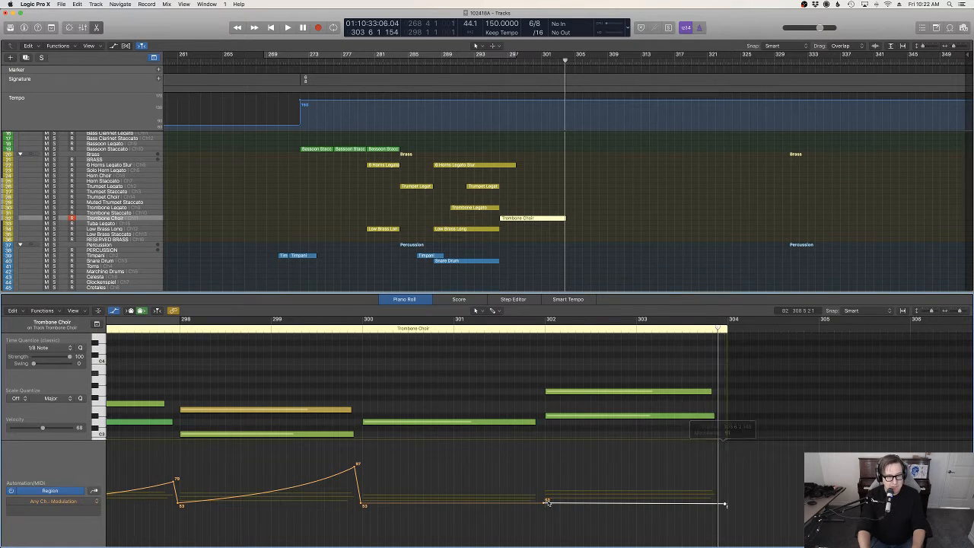
scroll(543, 504, left, 3)
drag(582, 505, 584, 473)
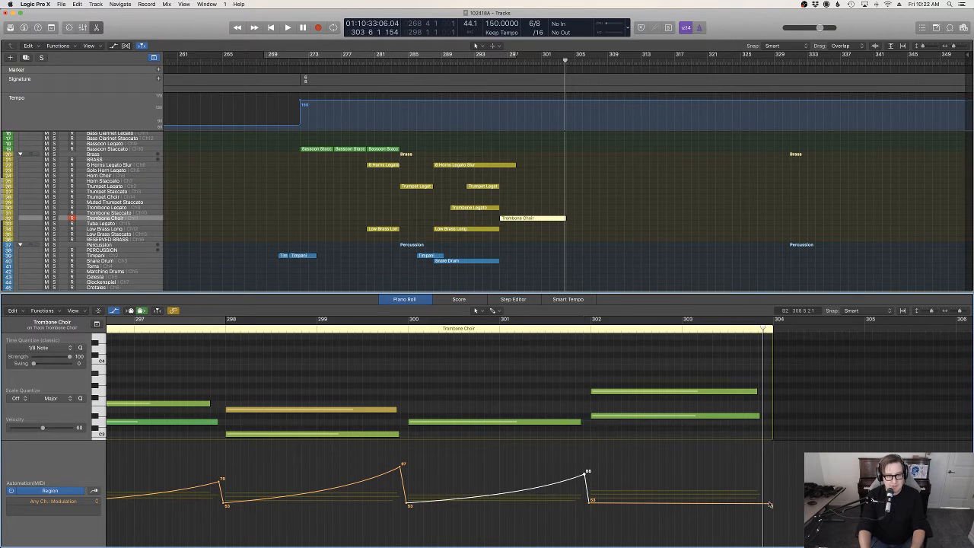
drag(766, 503, 766, 469)
key(t)
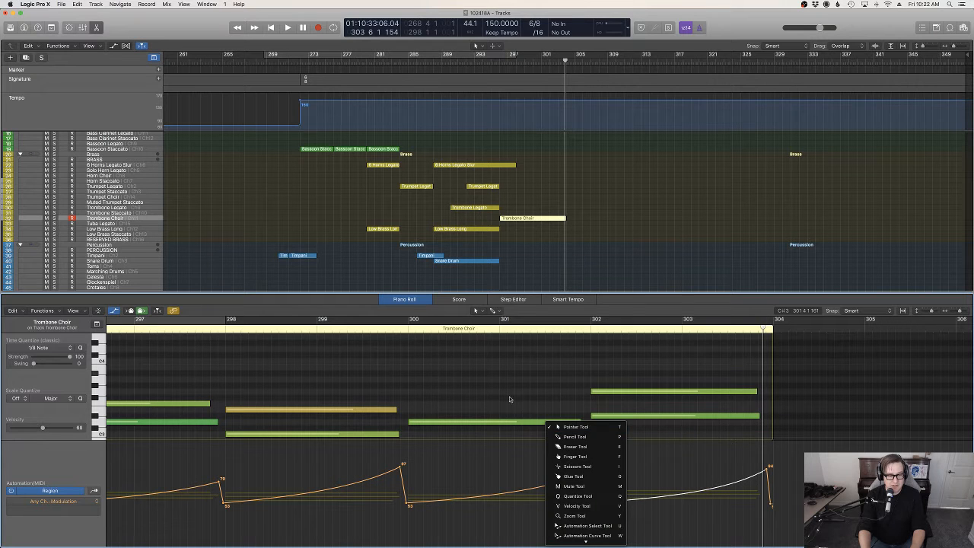
click(522, 399)
Play the Trombone Choir region with all four modulation swells from just before bar 296.
scroll(529, 397, left, 10)
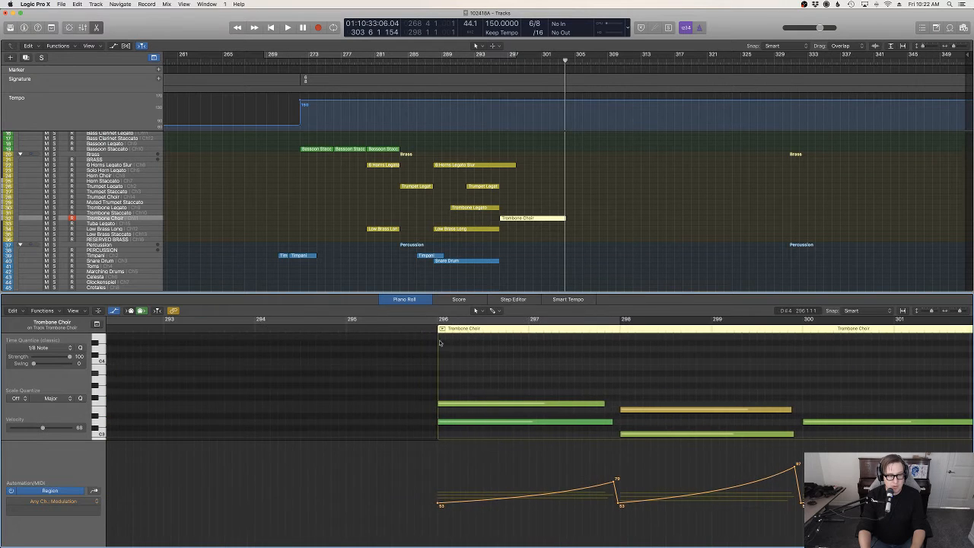
click(422, 330)
key(space)
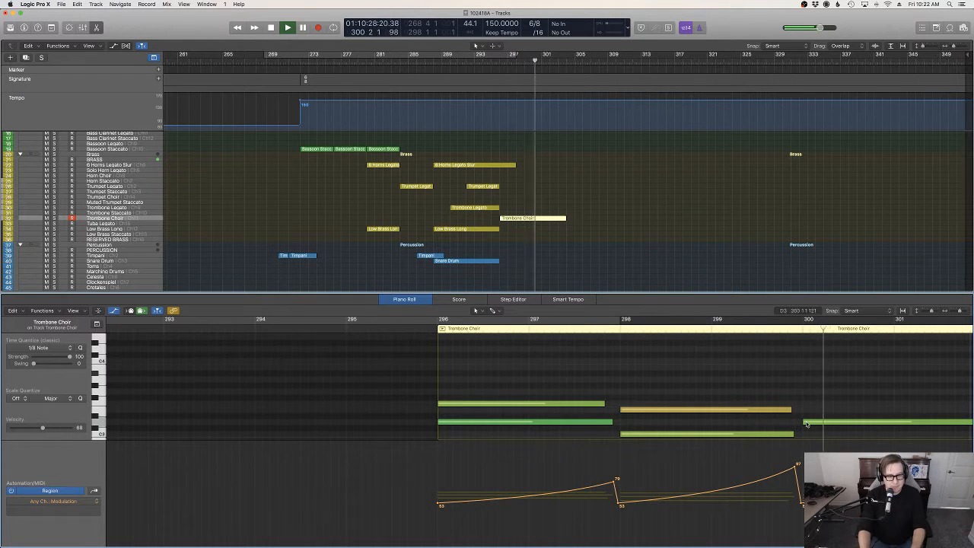
Listen to the rest of the Trombone Choir chords up to bar 304, stop playback and deselect the region.
scroll(807, 424, right, 5)
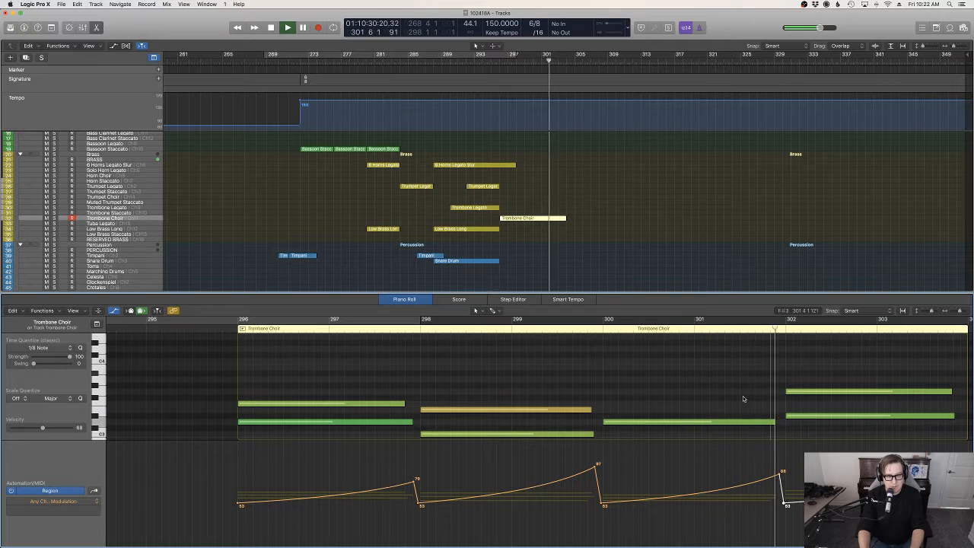
scroll(743, 396, up, 1)
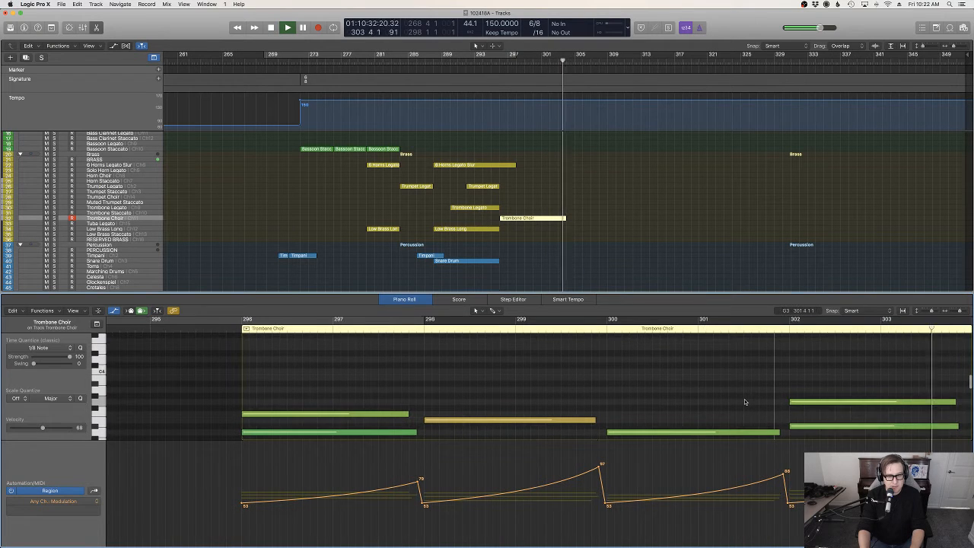
key(space)
click(689, 269)
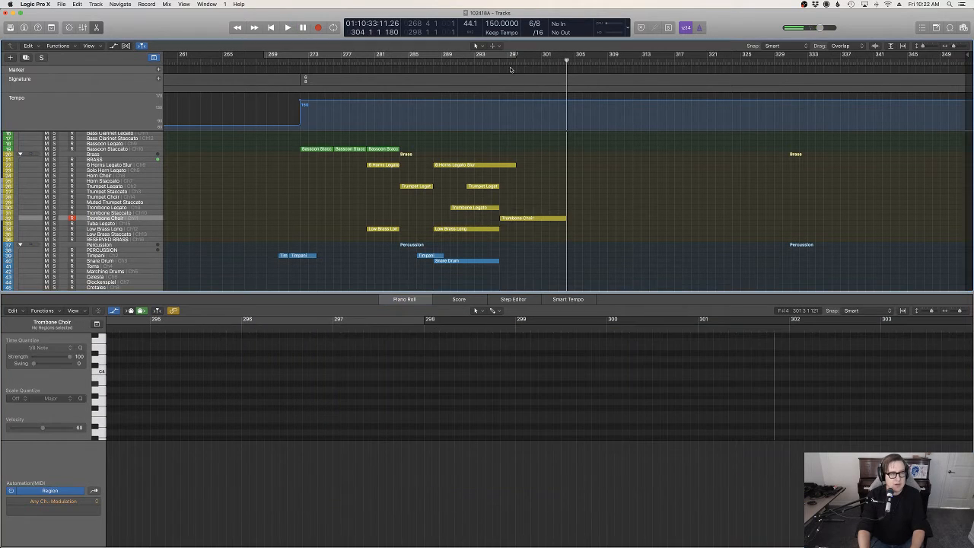
Record a four-note sustained bass line on the Low Brass Long track from bar 296 to bar 304.
drag(511, 67, 499, 63)
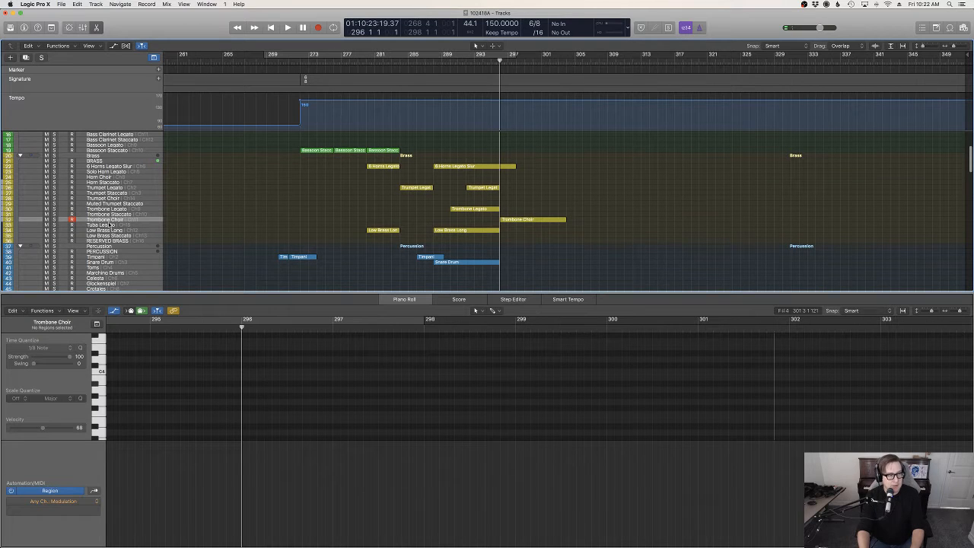
click(111, 229)
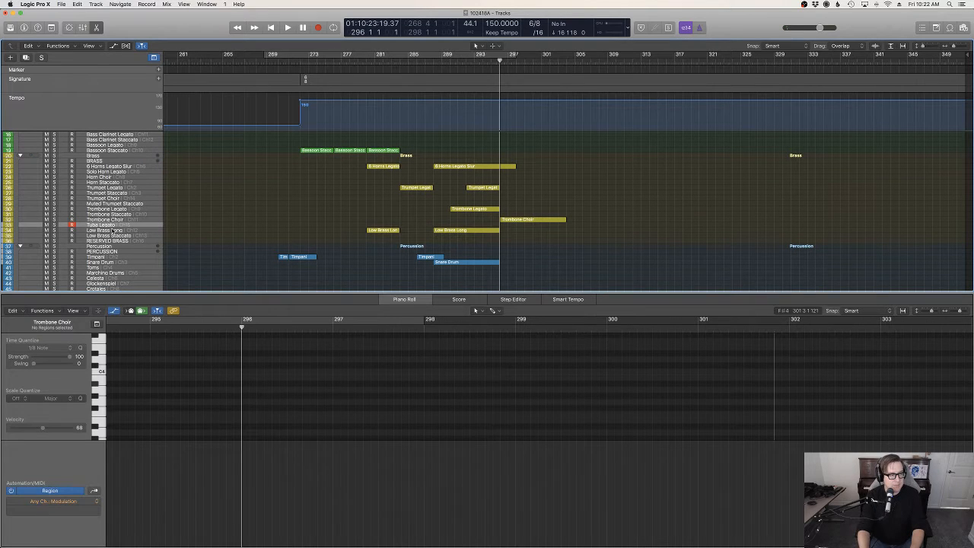
click(113, 225)
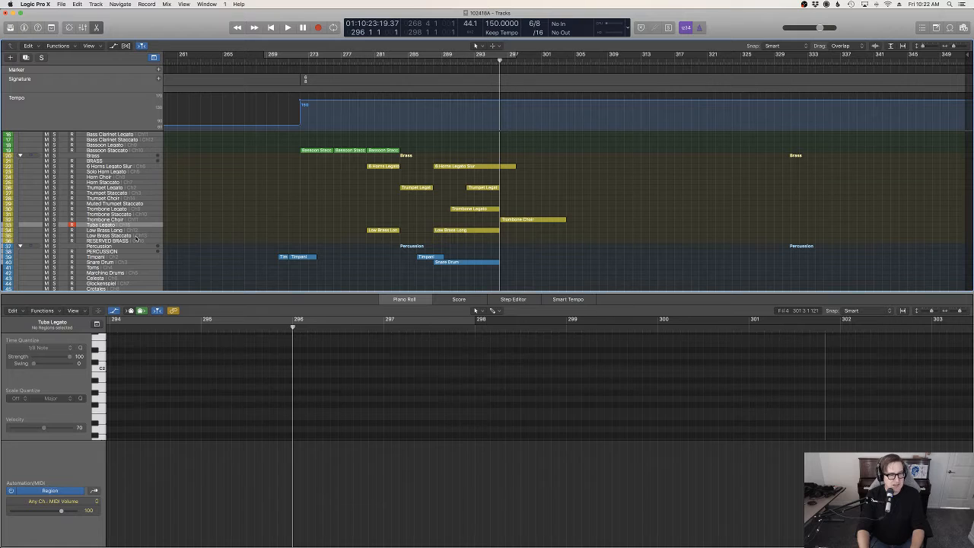
key(Down)
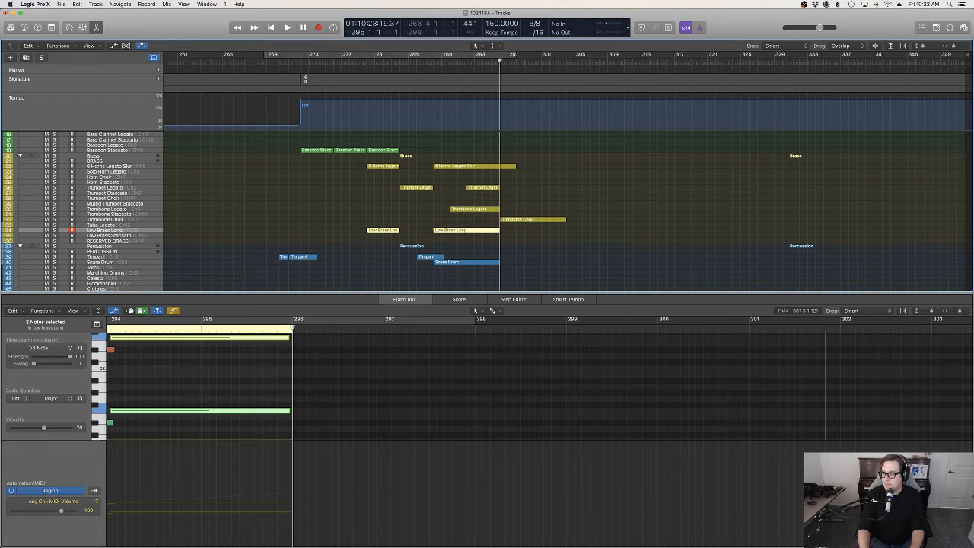
key(space)
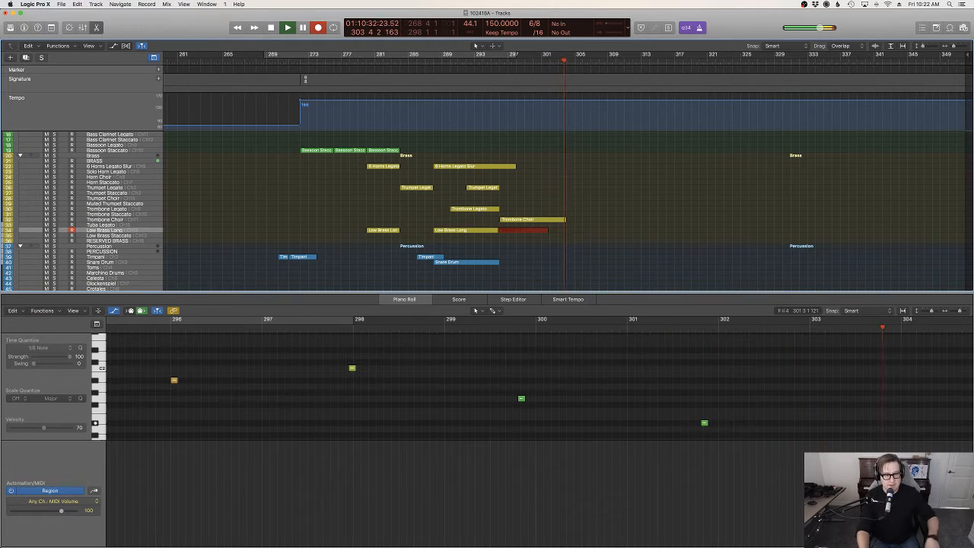
key(space)
Quantize all notes in the new Low Brass Long region to 1/8 notes.
scroll(874, 224, left, 8)
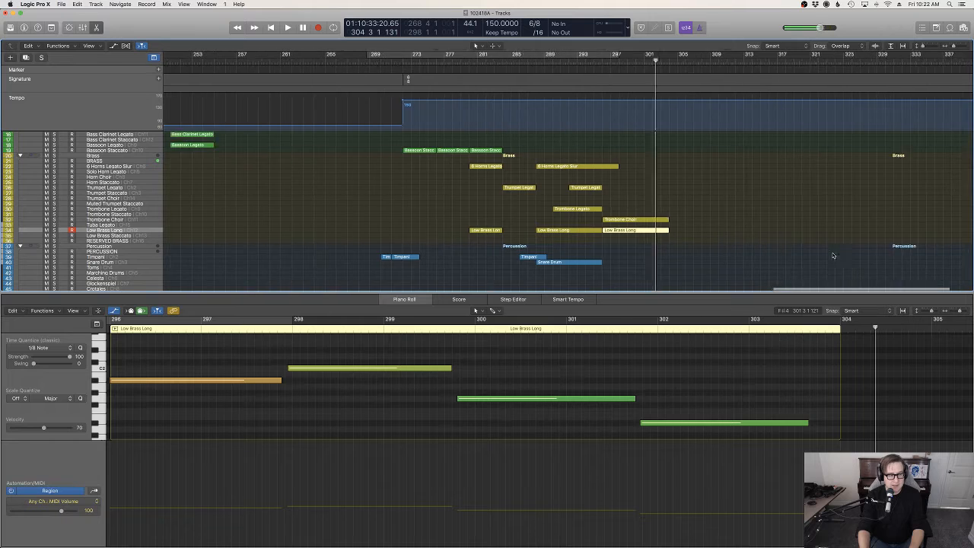
scroll(441, 394, left, 10)
click(416, 400)
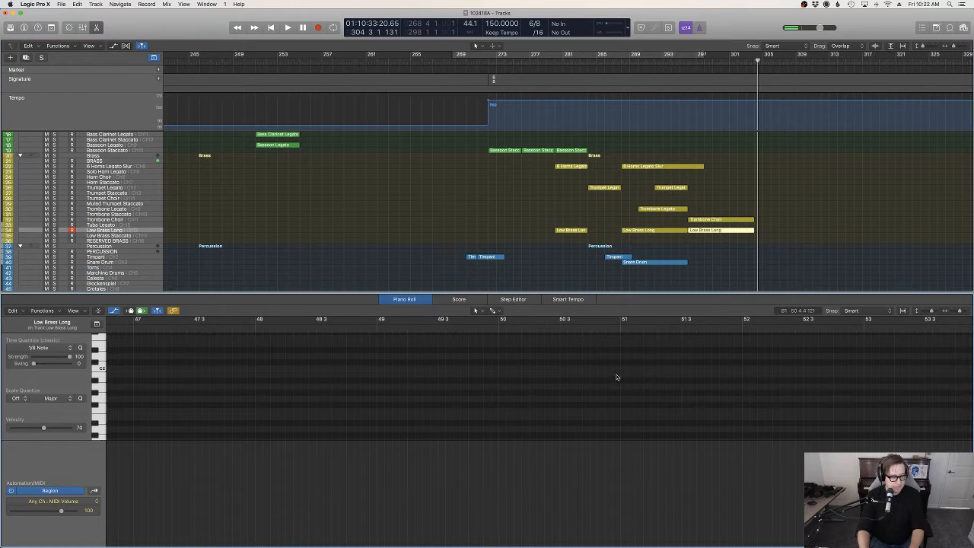
click(715, 234)
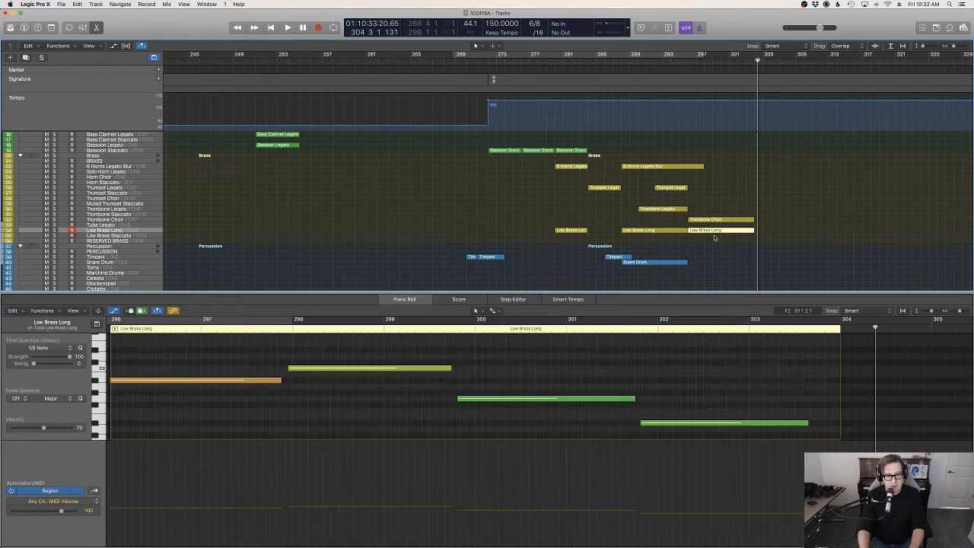
click(556, 374)
key(a)
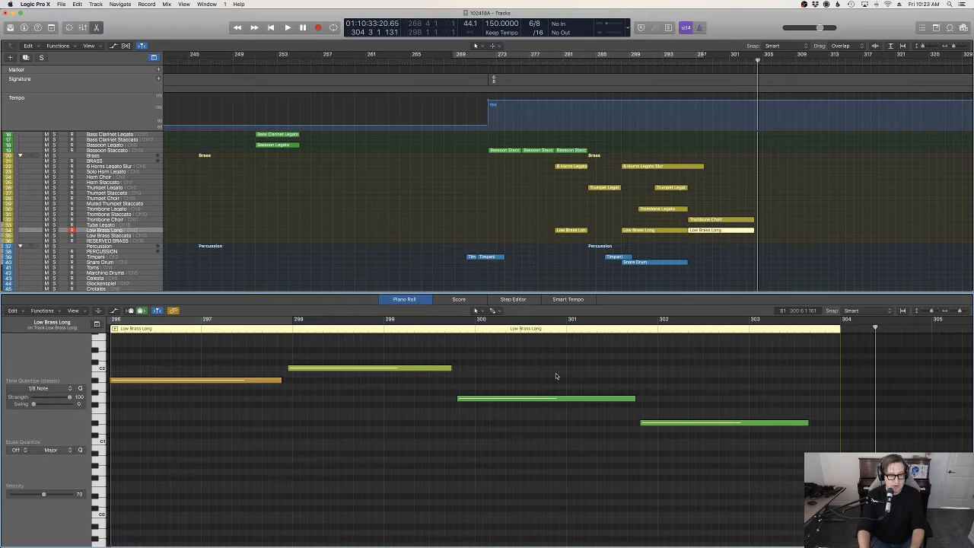
key(super+a)
scroll(555, 373, left, 5)
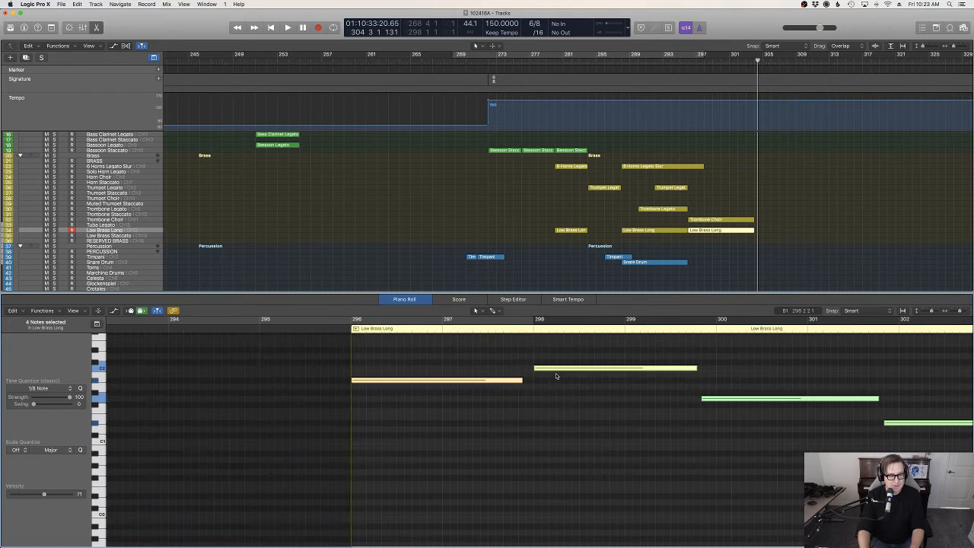
click(556, 374)
Start the third and fourth Low Brass Long notes at bars 300 and 302, and lengthen the second and third notes nearly to the following notes.
scroll(776, 433, right, 2)
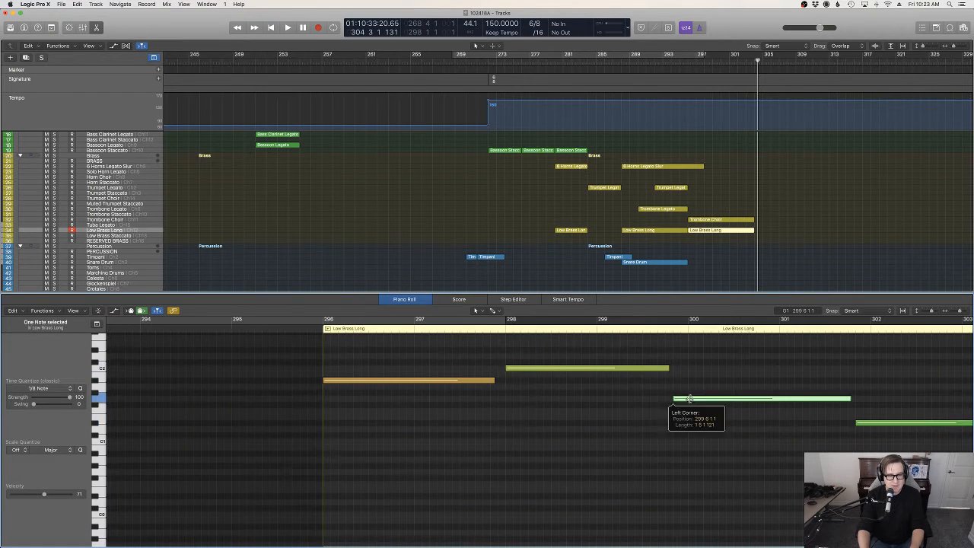
drag(674, 399, 689, 403)
scroll(689, 401, right, 2)
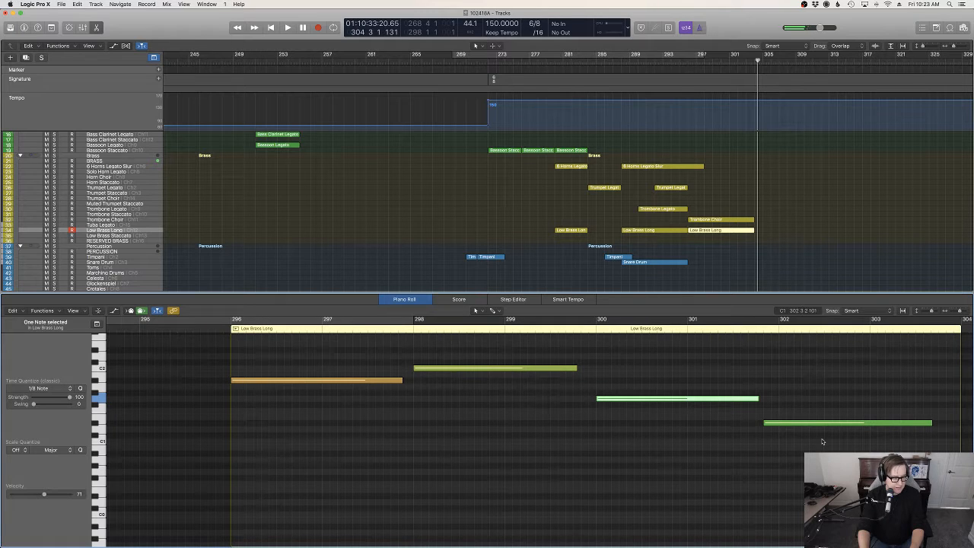
click(768, 426)
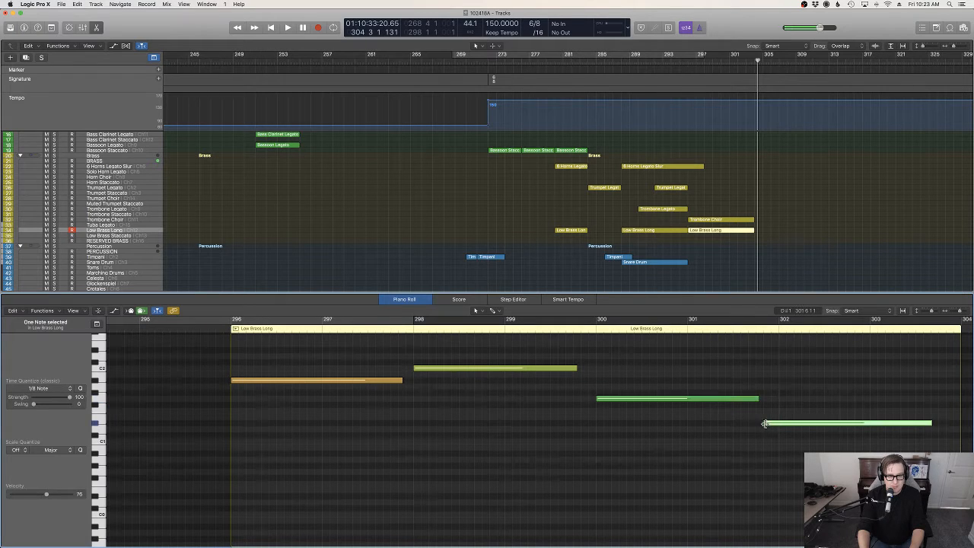
drag(764, 424, 768, 397)
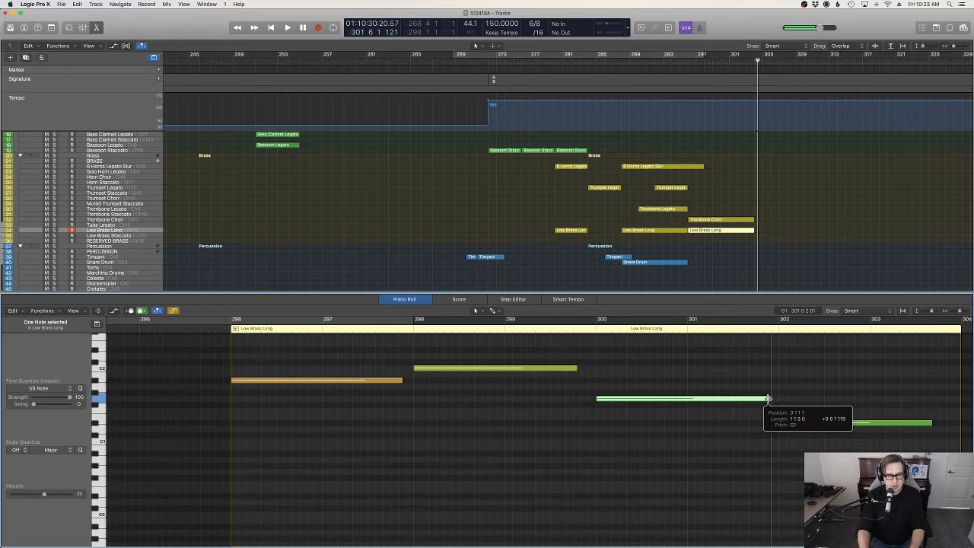
drag(576, 368, 586, 368)
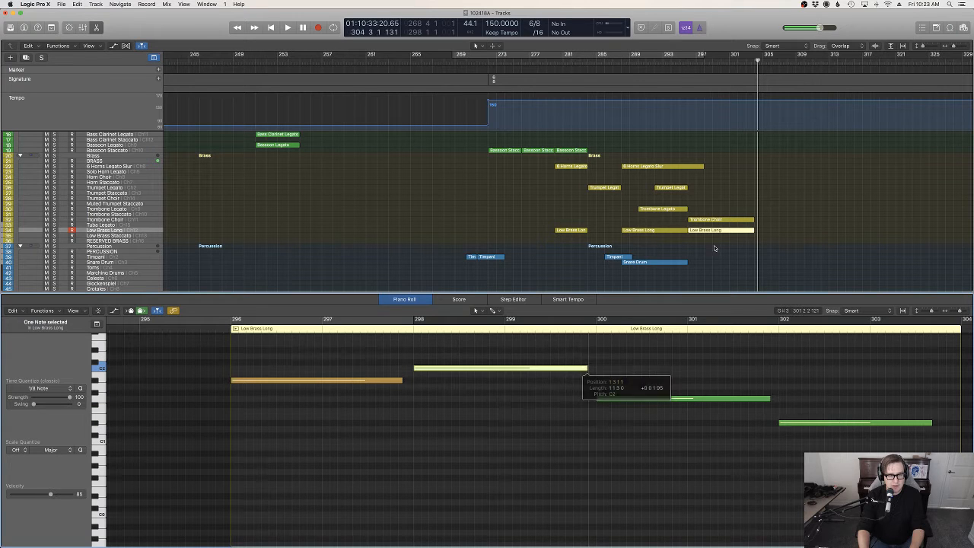
Copy all the modulation swell points of the Trombone Choir region.
click(715, 220)
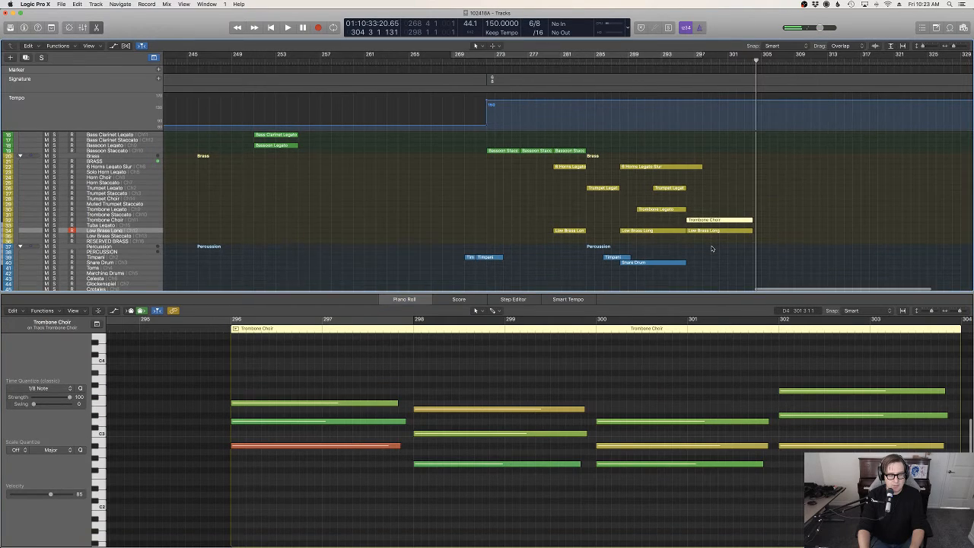
key(p)
key(p)
key(a)
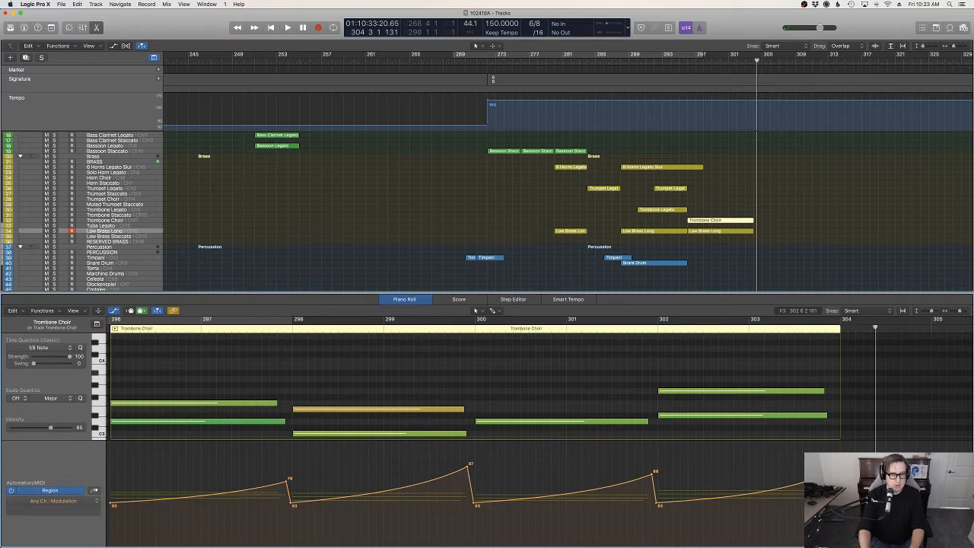
scroll(278, 450, left, 3)
drag(122, 454, 728, 539)
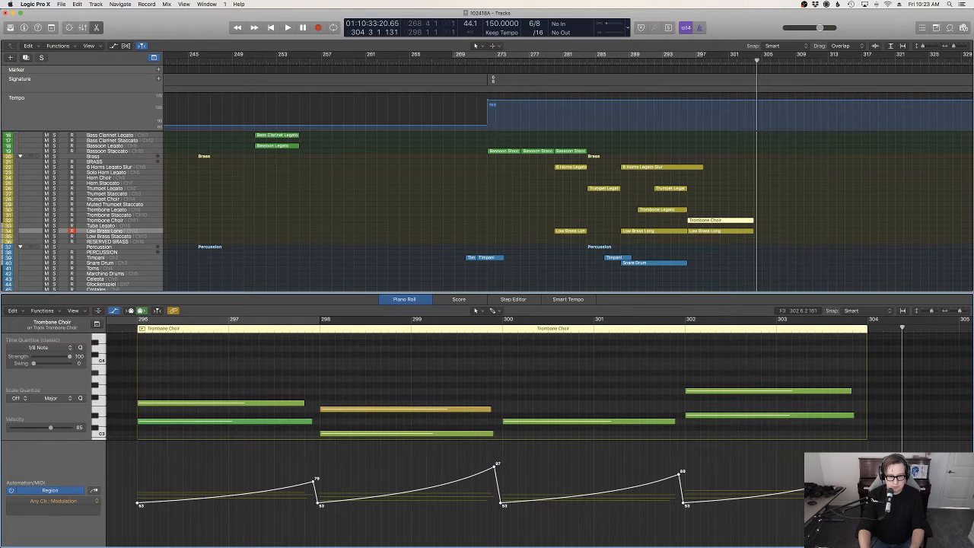
Paste the modulation swells into the new Low Brass Long region at bar 296 and lower the whole curve to start from 29.
click(709, 232)
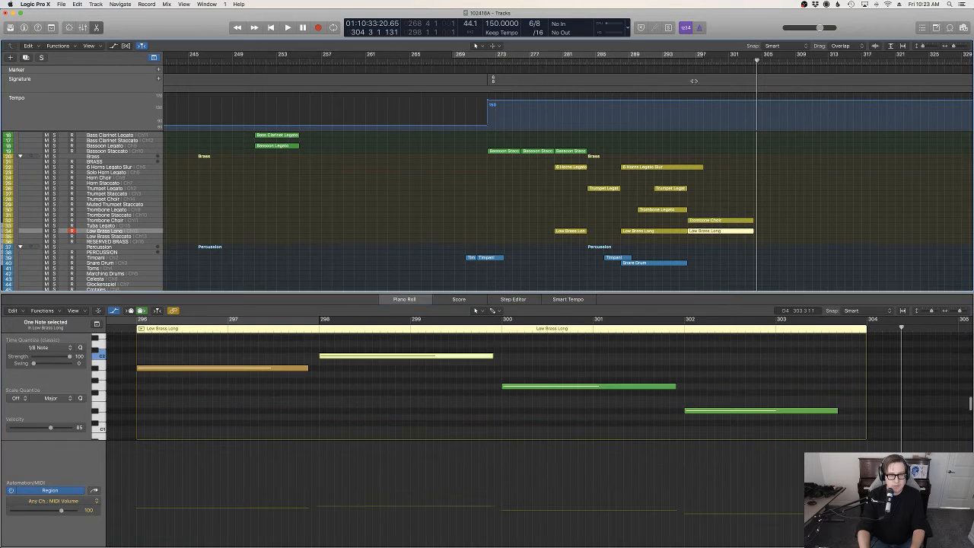
click(689, 62)
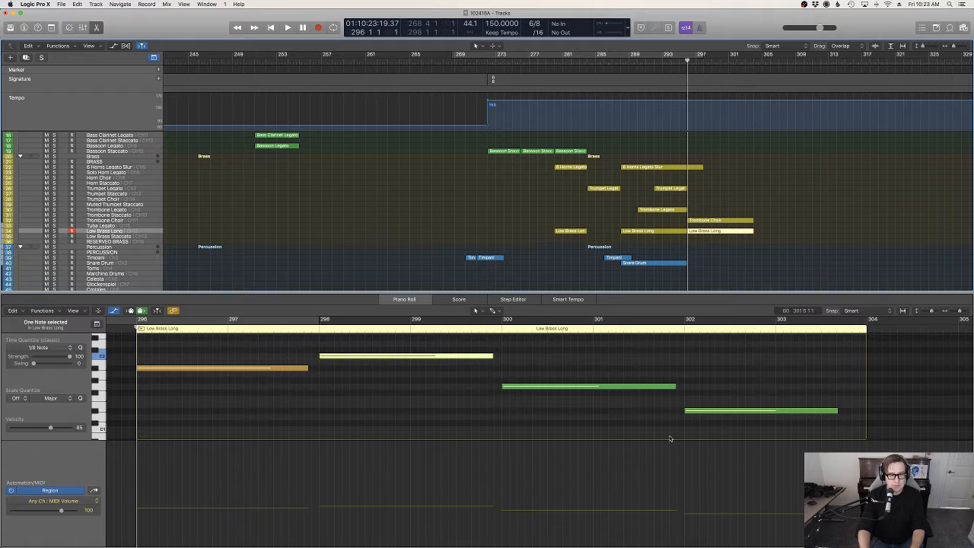
click(708, 387)
scroll(708, 387, left, 4)
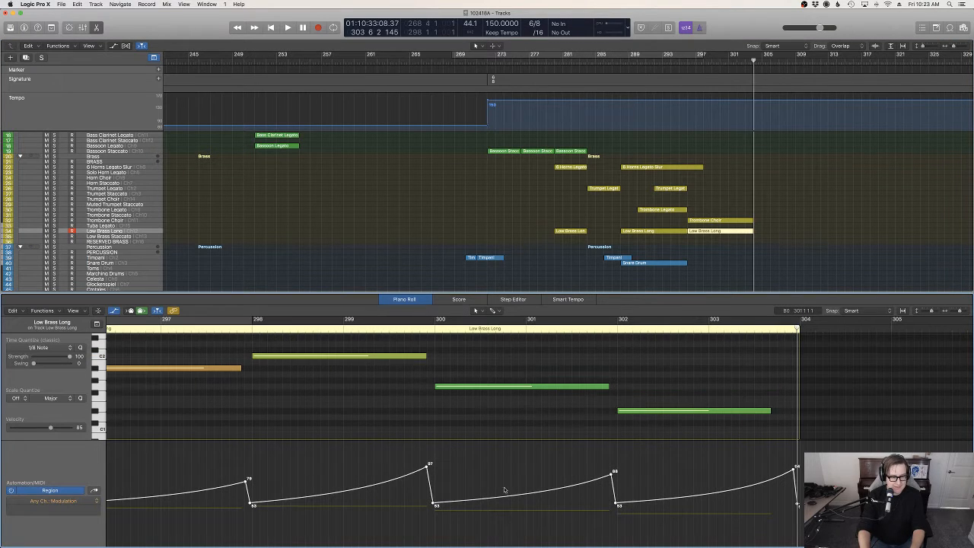
drag(504, 491, 505, 524)
Listen to the Low Brass Long swells together with the Trombone Choir from bar 296 to bar 304, with the piano roll closed.
key(space)
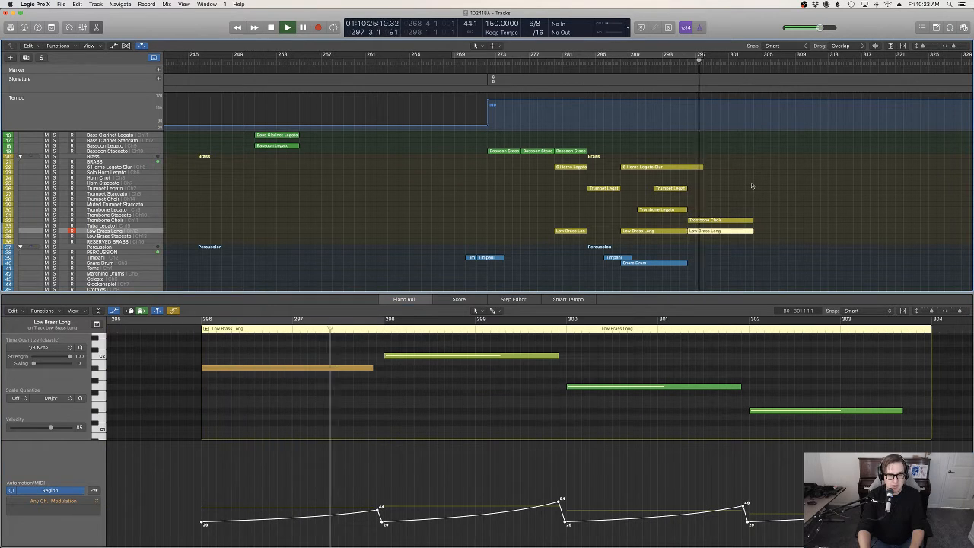
key(e)
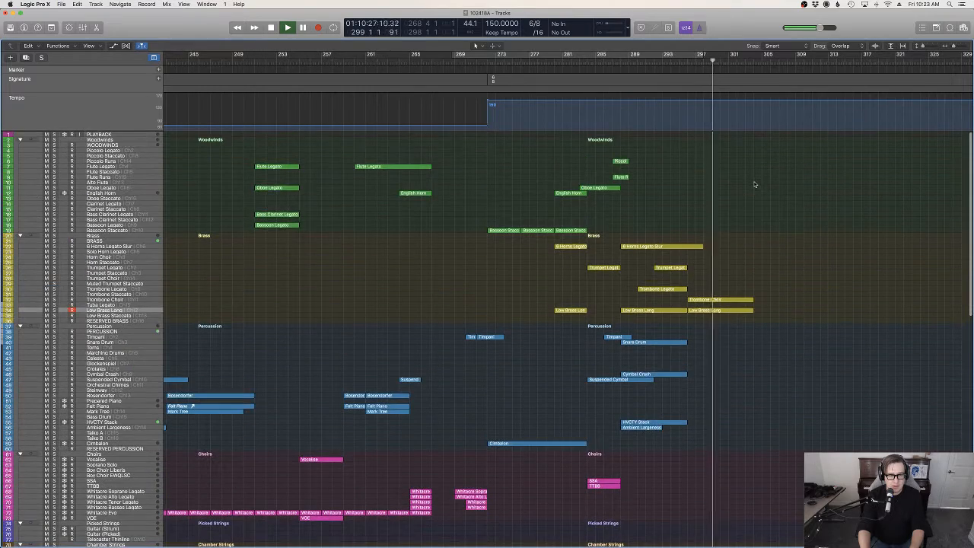
scroll(754, 184, down, 5)
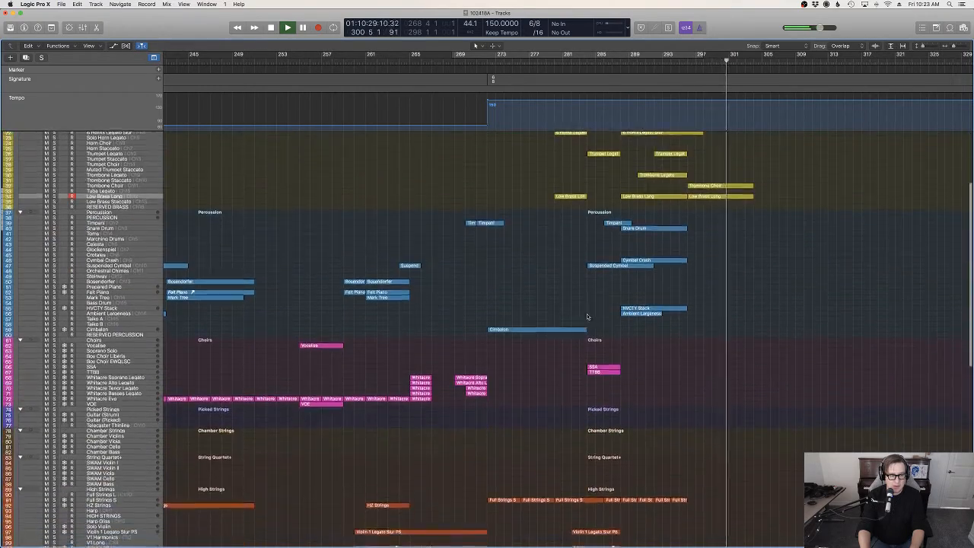
scroll(456, 342, down, 4)
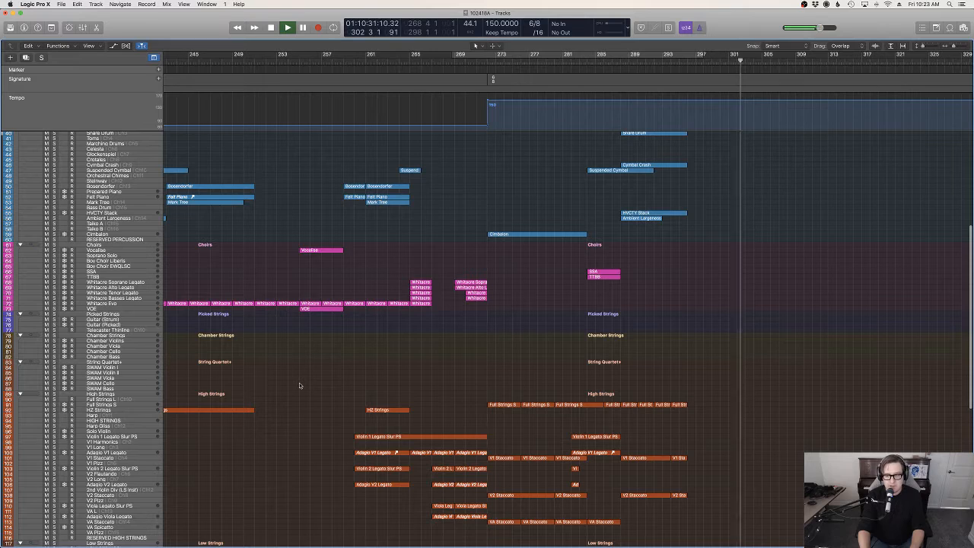
scroll(297, 386, down, 4)
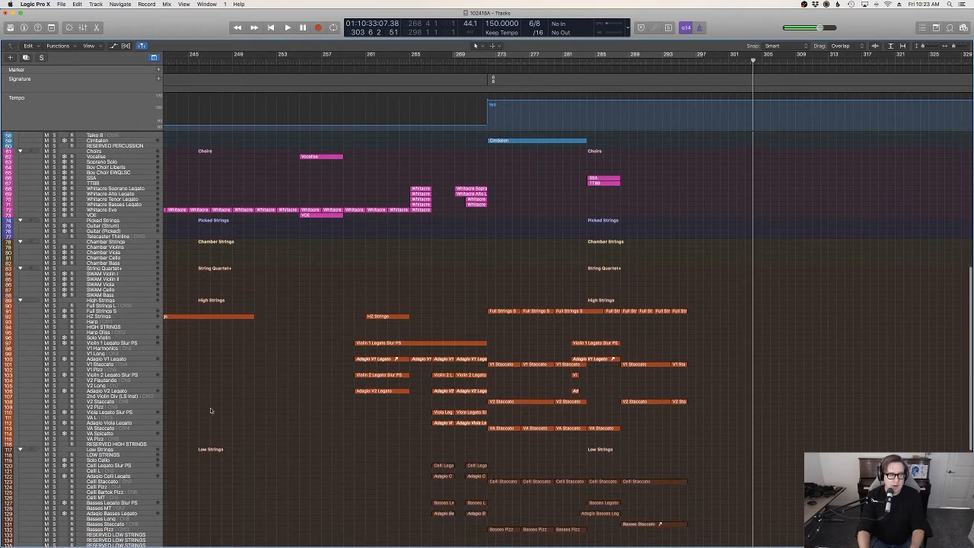
Record a staccato cello line from bar 296 to bar 304 on the Celli Staccato track.
scroll(152, 430, down, 3)
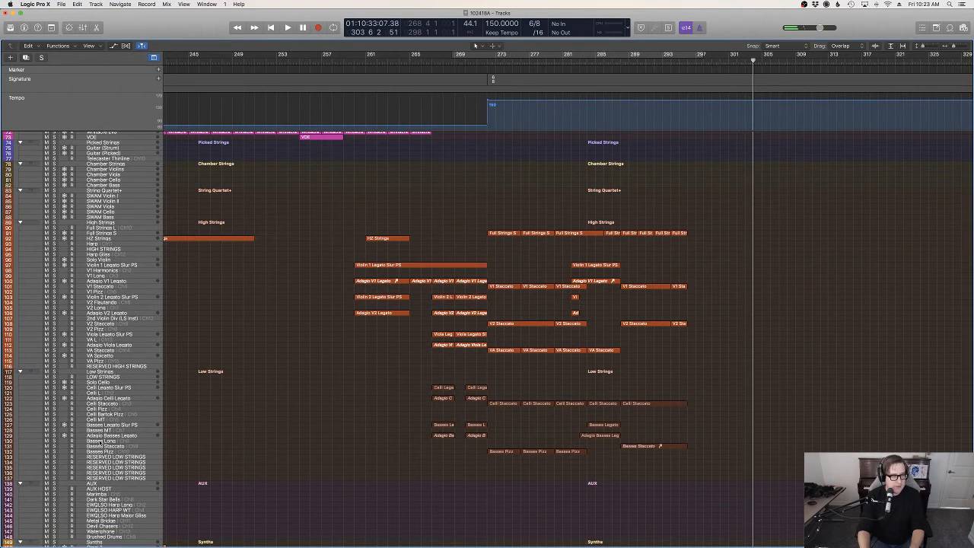
click(111, 403)
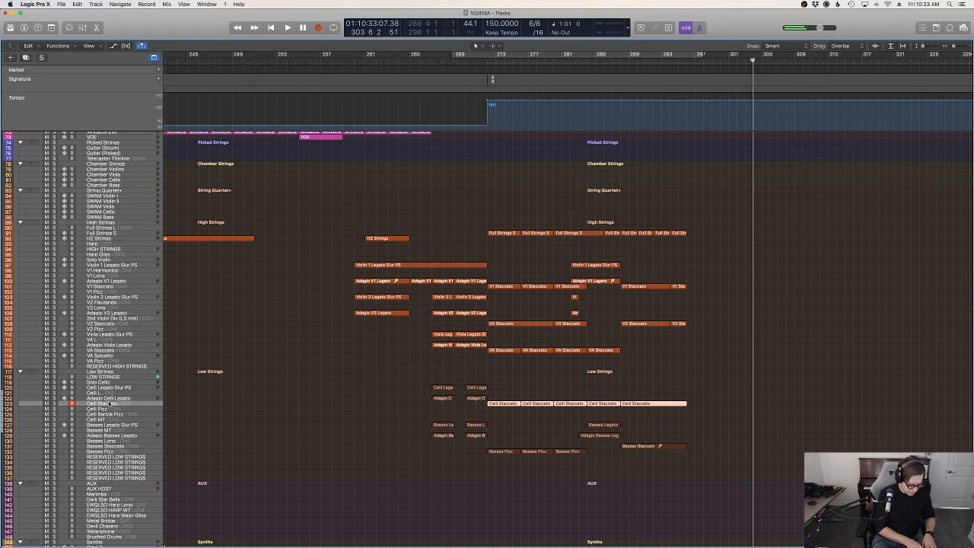
key(space)
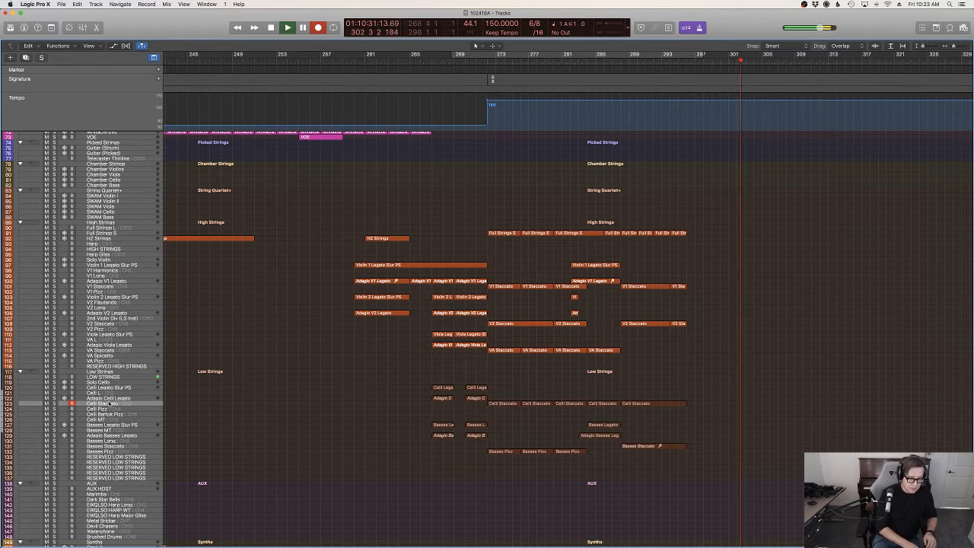
scroll(709, 333, up, 10)
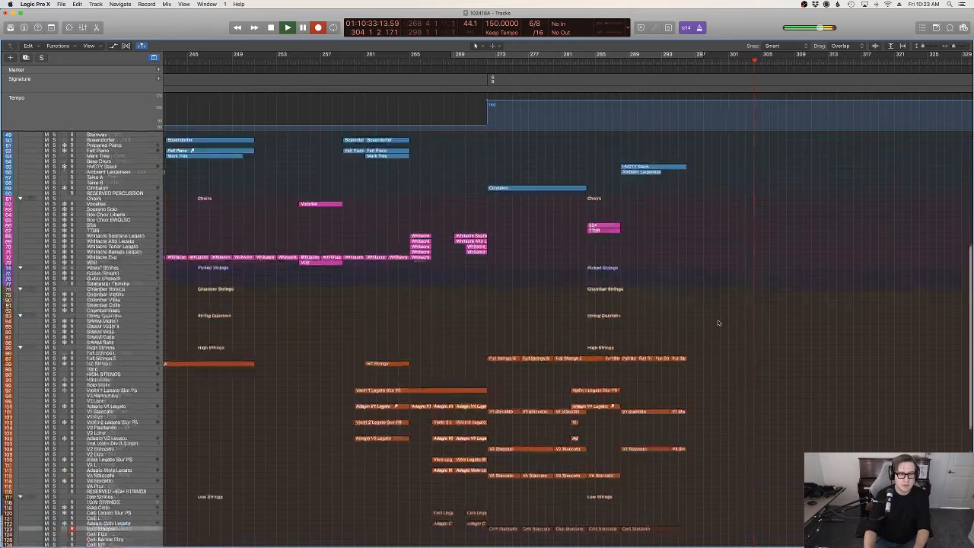
click(694, 61)
key(space)
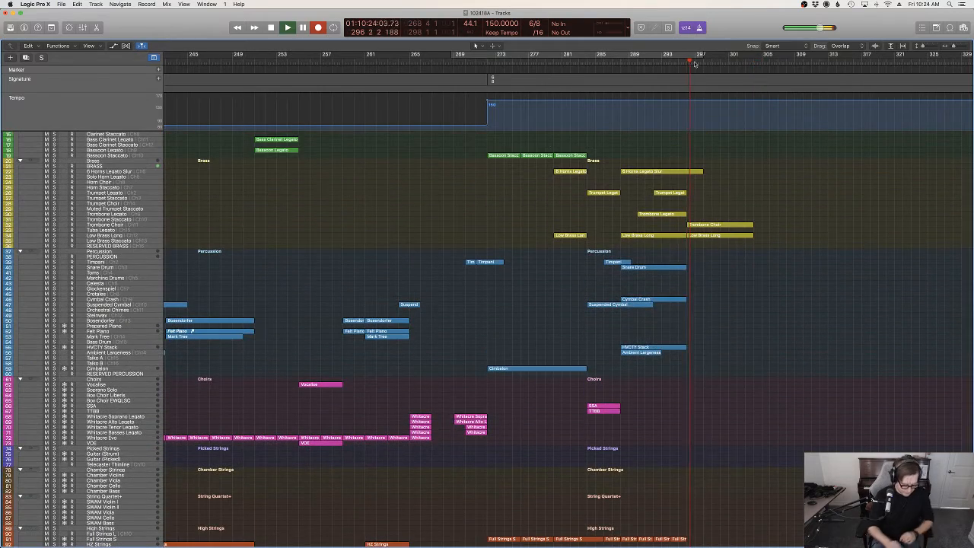
key(space)
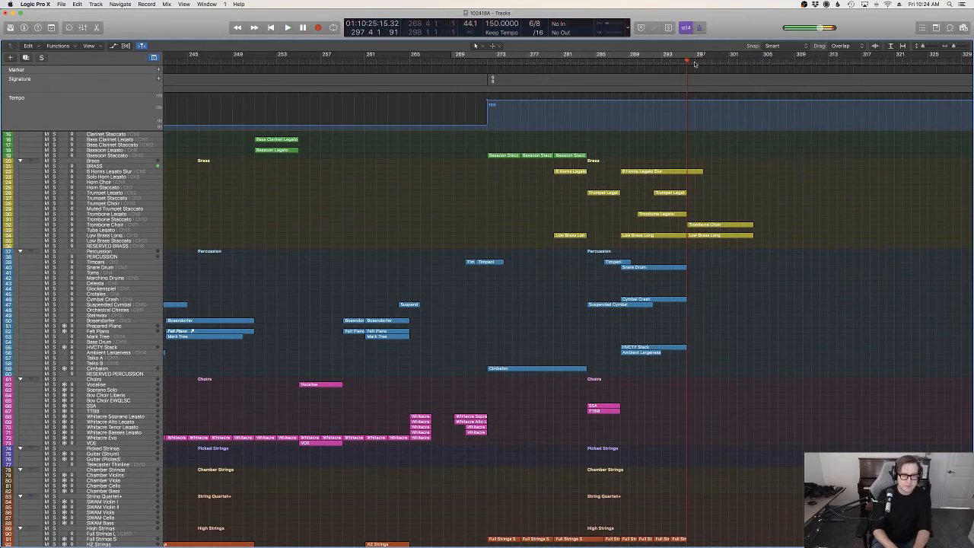
key(space)
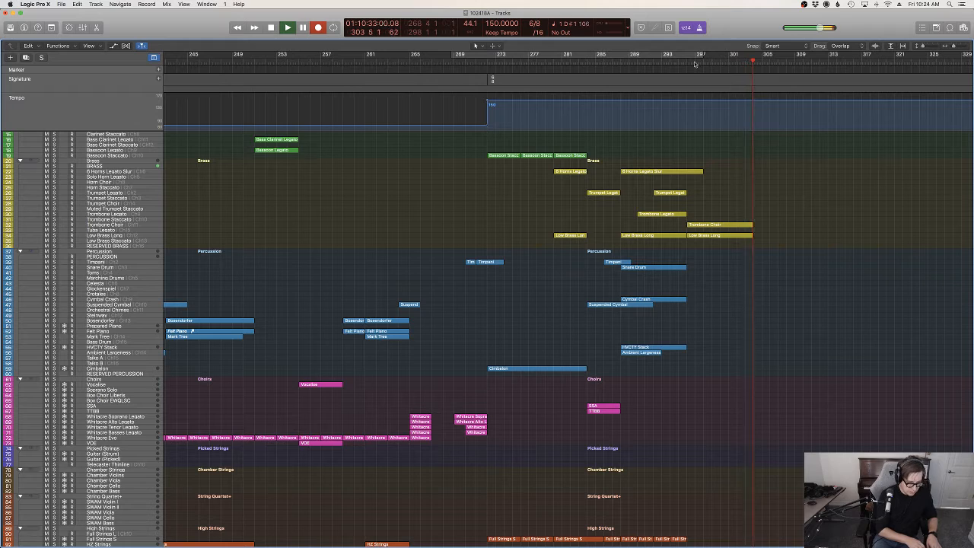
key(space)
scroll(800, 416, down, 6)
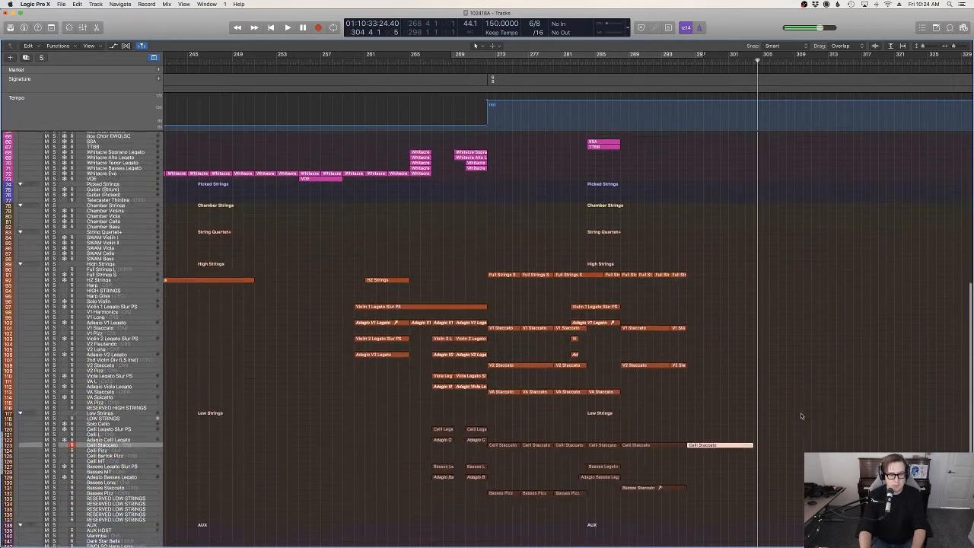
Play the new Celli Staccato region from just before bar 296 with note velocities shown, and raise all its velocities slightly.
key(p)
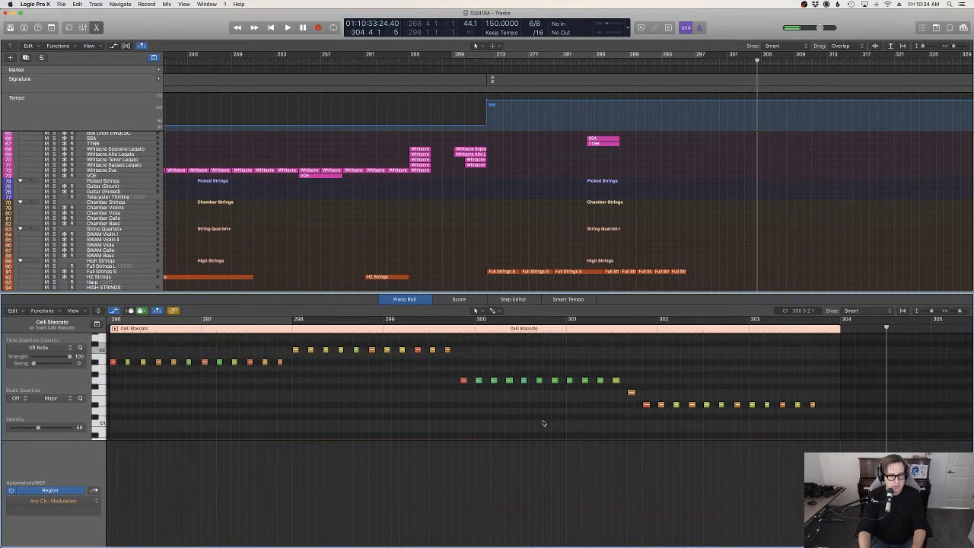
scroll(542, 423, left, 5)
click(292, 320)
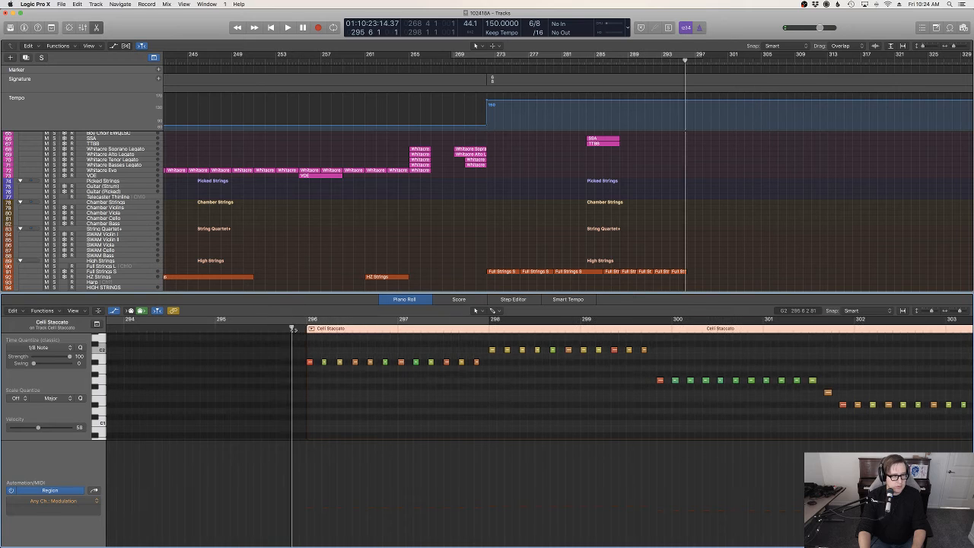
key(space)
click(93, 491)
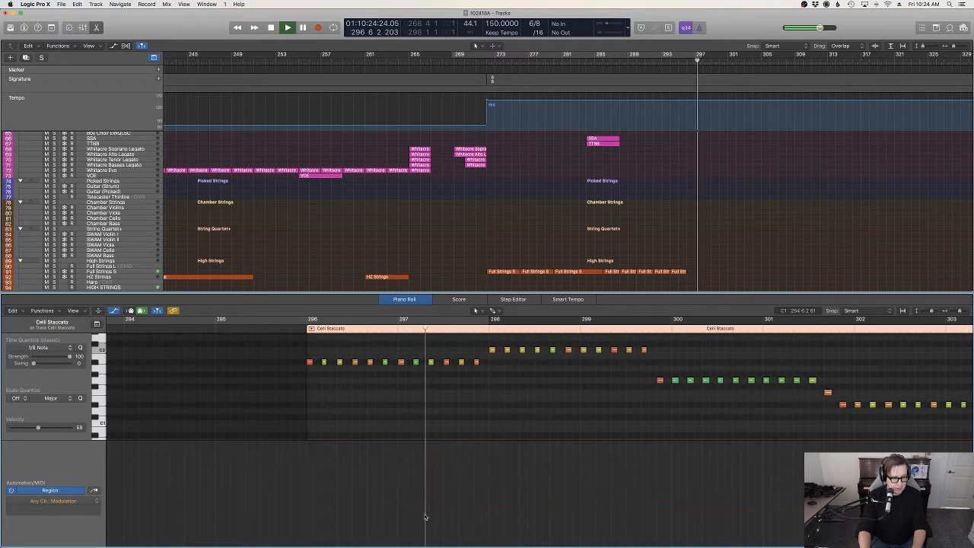
scroll(735, 413, right, 1)
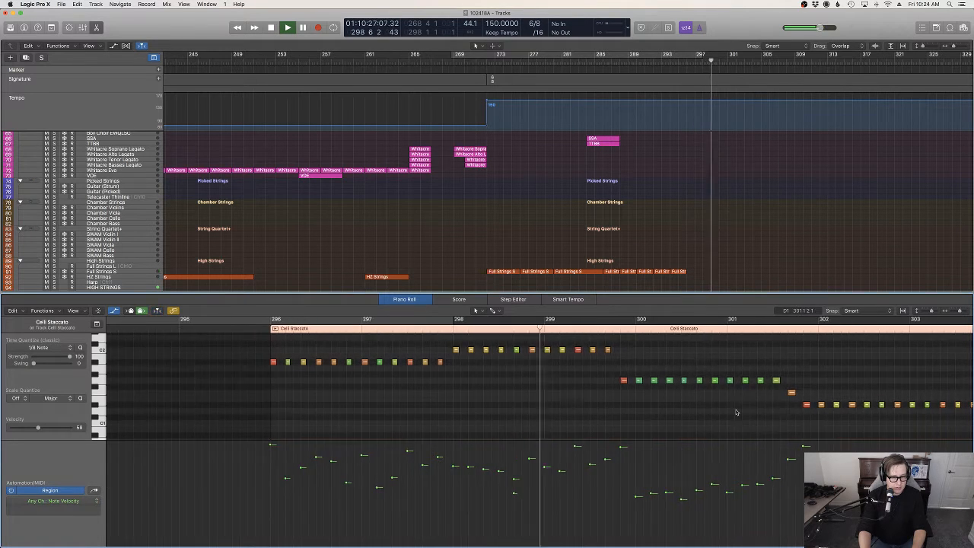
key(super+a)
drag(727, 493, 726, 484)
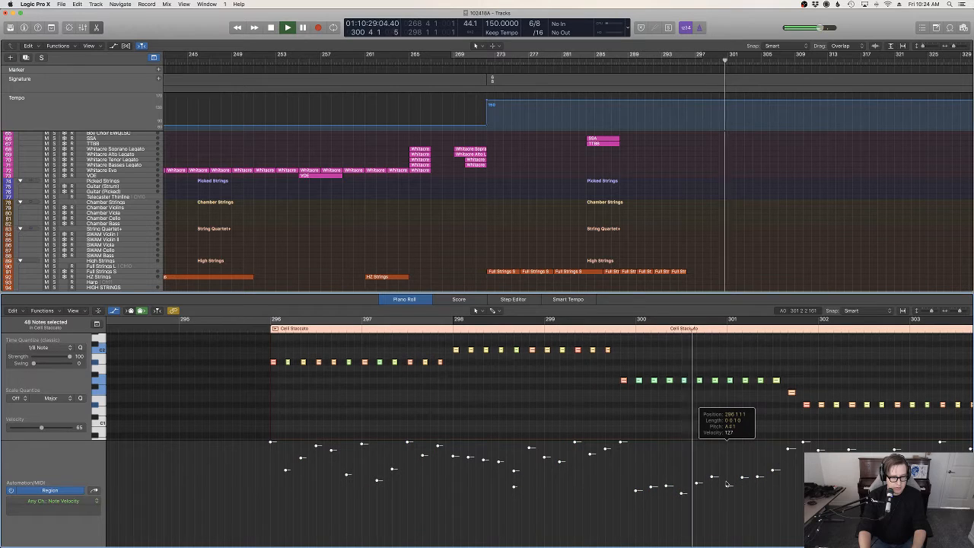
key(e)
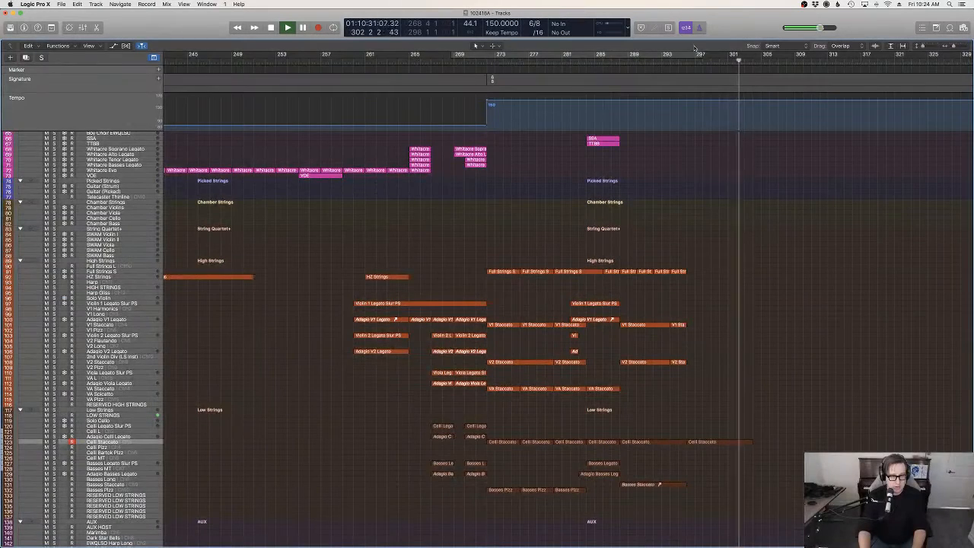
key(space)
Record a staccato bass line from bar 296 to bar 304 on the Basses Staccato track.
click(688, 62)
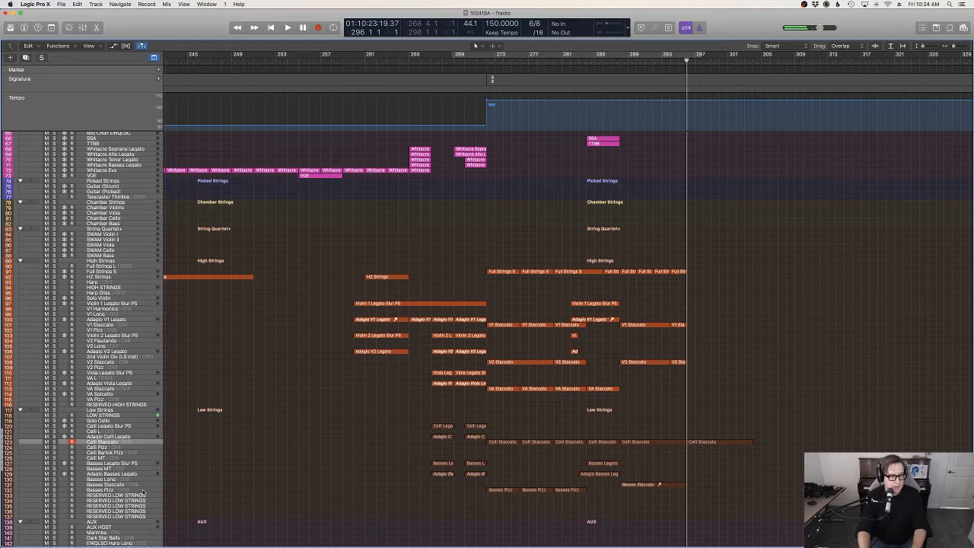
click(114, 485)
key(space)
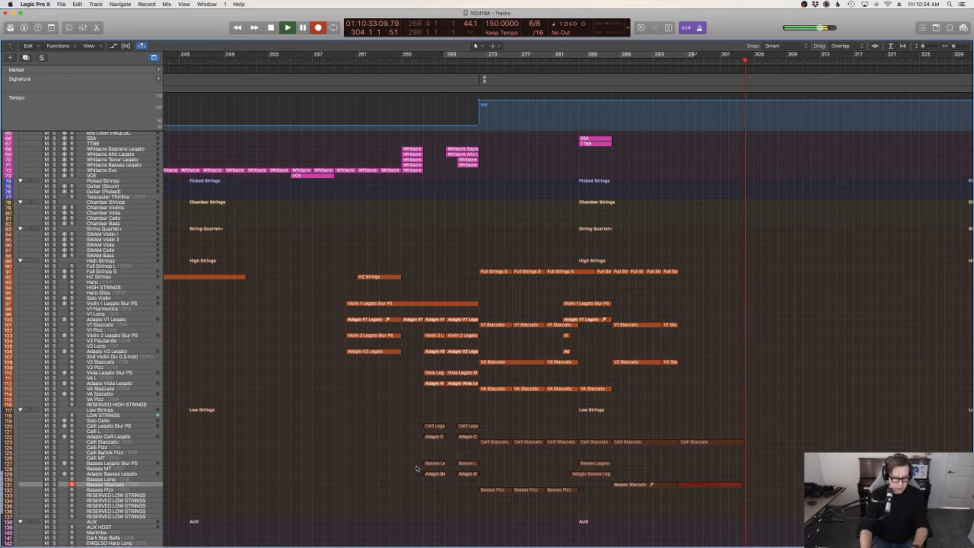
key(space)
Quantize all notes of the new Basses Staccato region to 1/8 notes.
key(p)
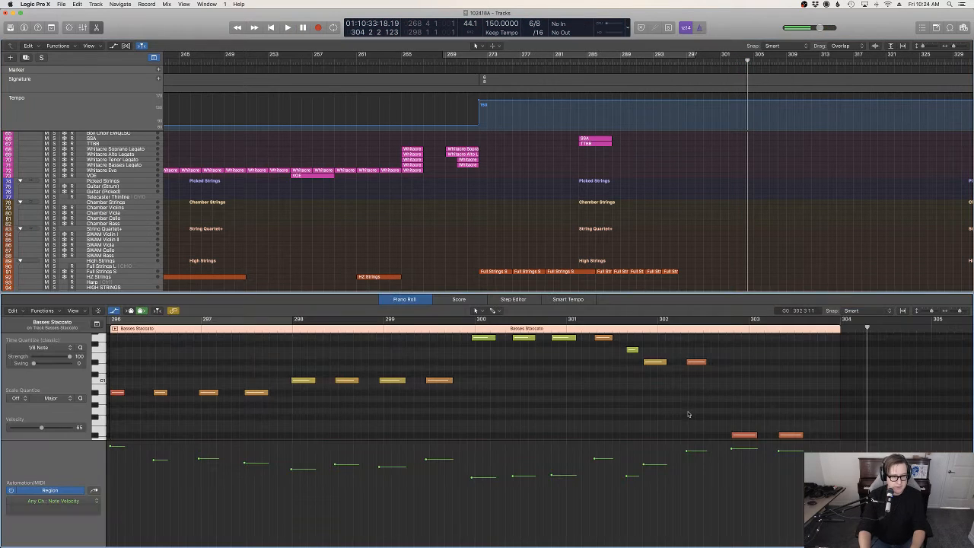
key(super+a)
key(q)
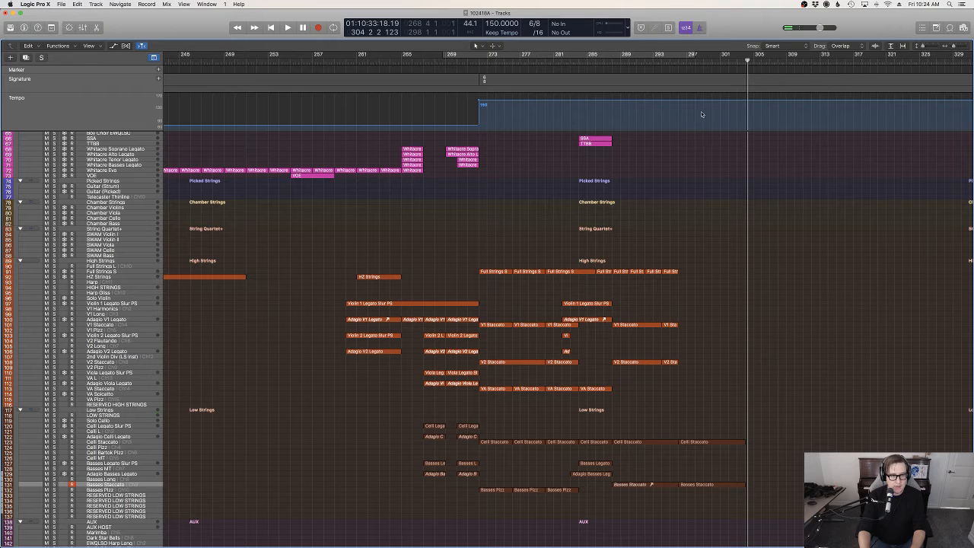
Record a two-voice staccato viola part from bar 296 to bar 304 on the VA Staccato track.
drag(696, 61, 679, 63)
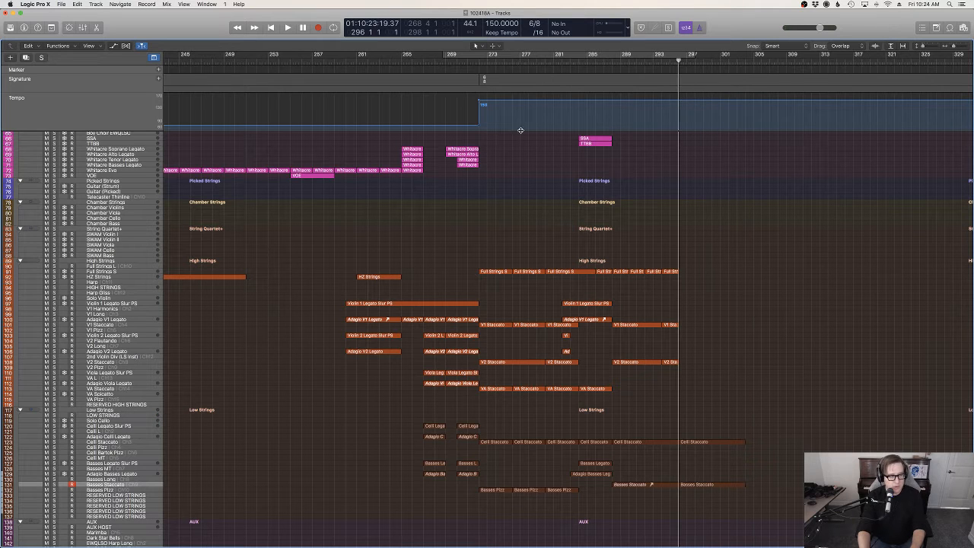
click(111, 389)
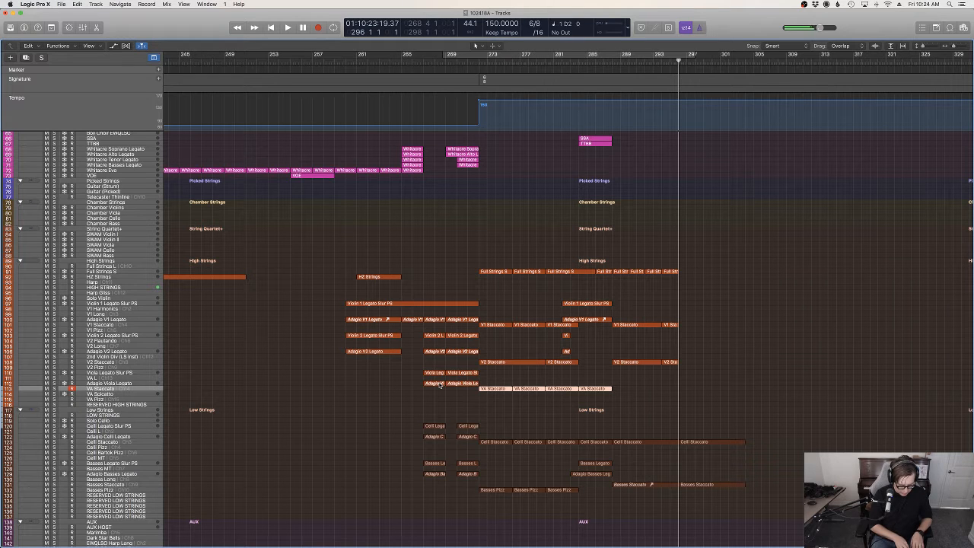
key(r)
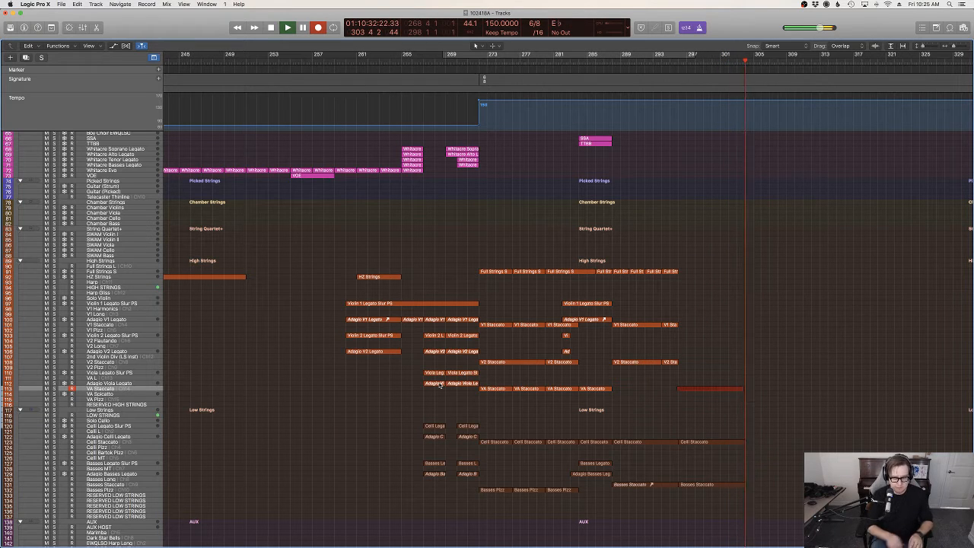
key(space)
Listen to the new VA Staccato region with the other parts from just before bar 296, closing the piano roll during playback.
key(p)
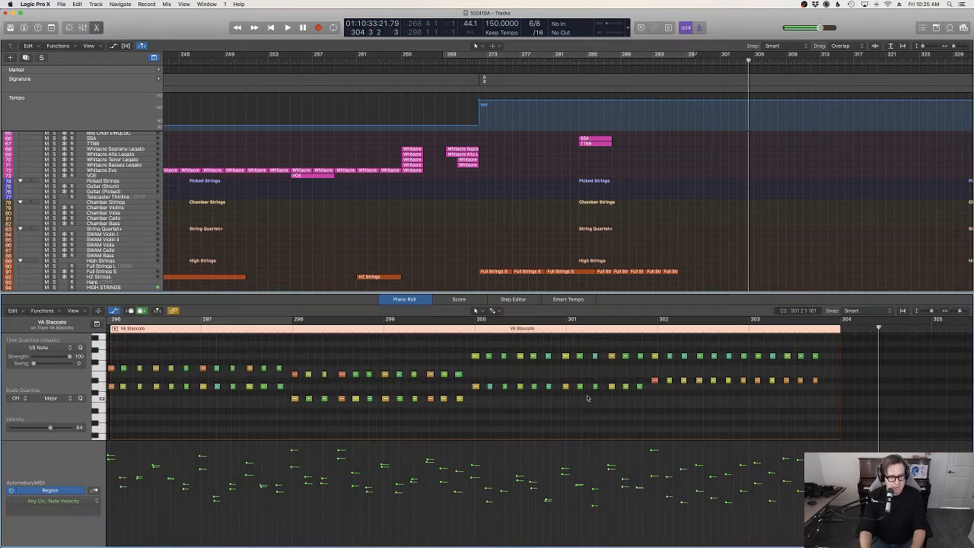
scroll(587, 399, left, 5)
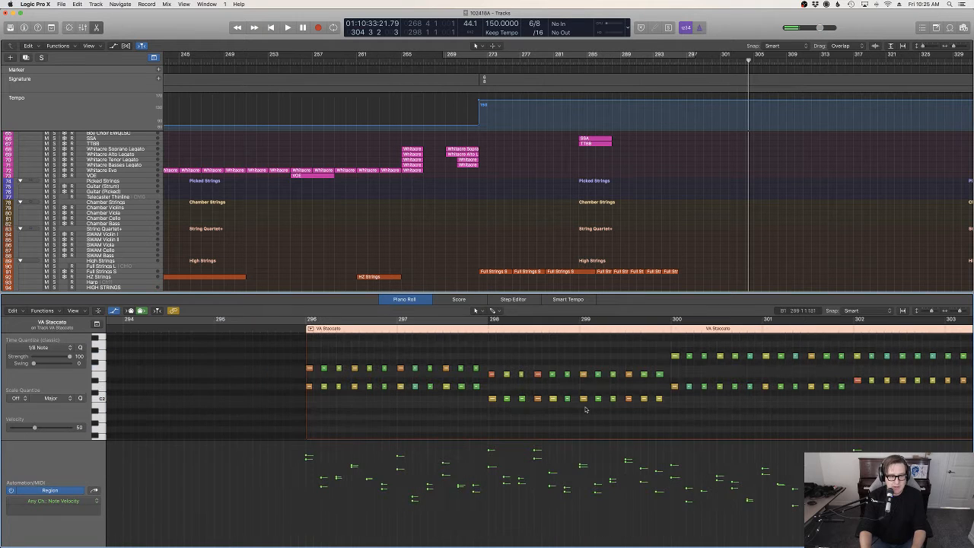
click(280, 328)
key(space)
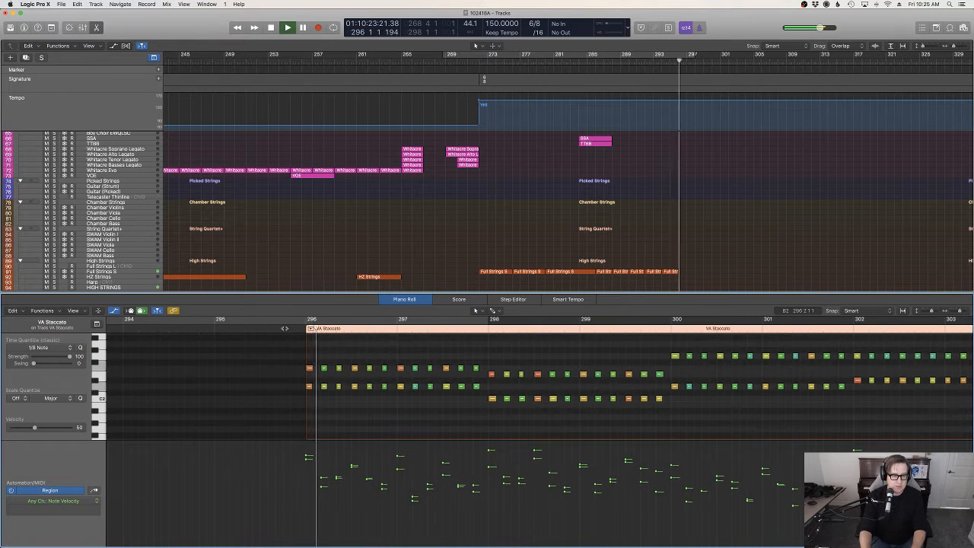
click(763, 273)
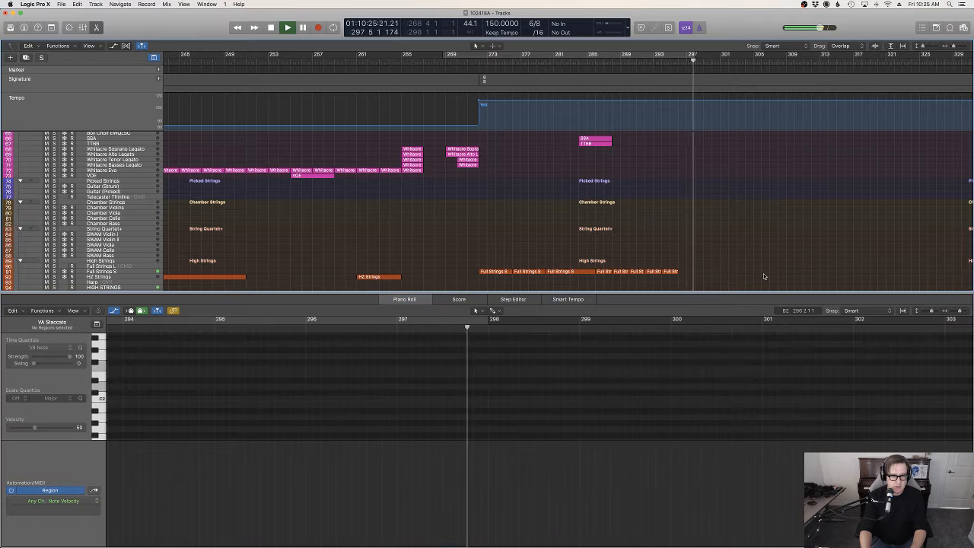
key(e)
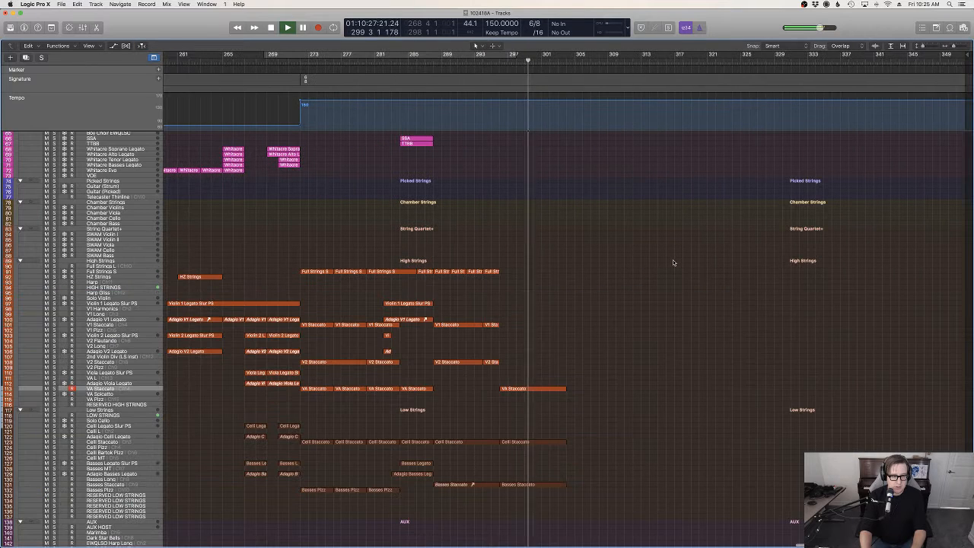
key(space)
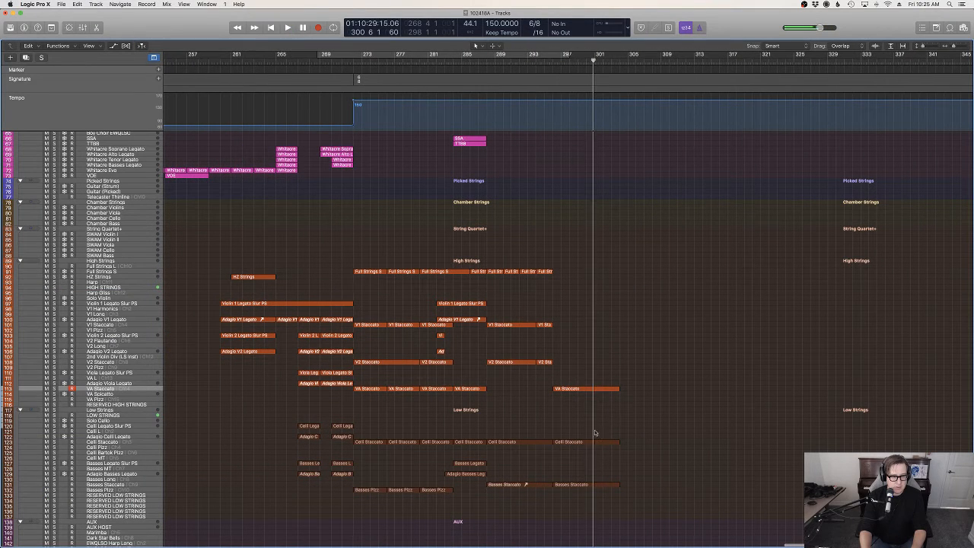
In the new Celli Staccato region, shift the early lower run to start at bar 300 and fill the gap with a copy of the preceding note.
double_click(593, 441)
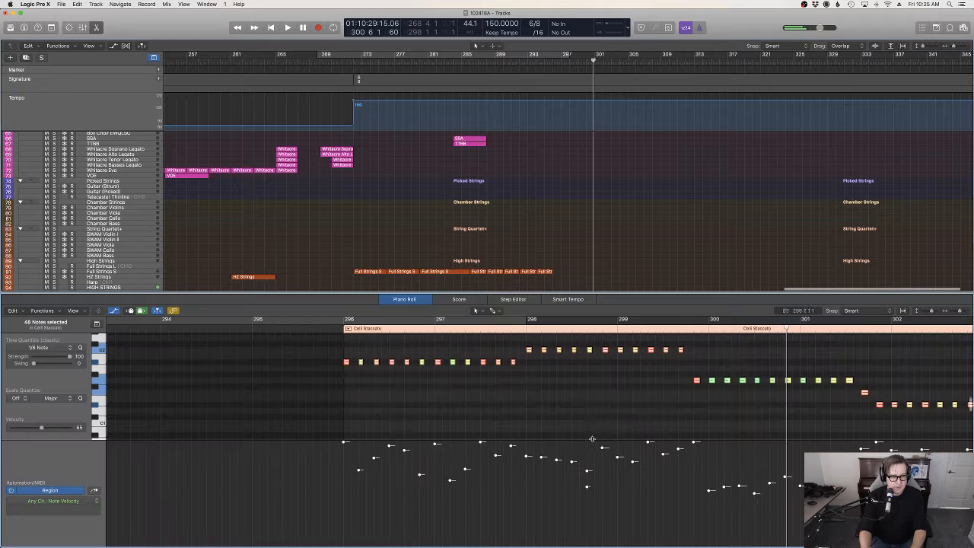
click(712, 391)
scroll(746, 395, right, 3)
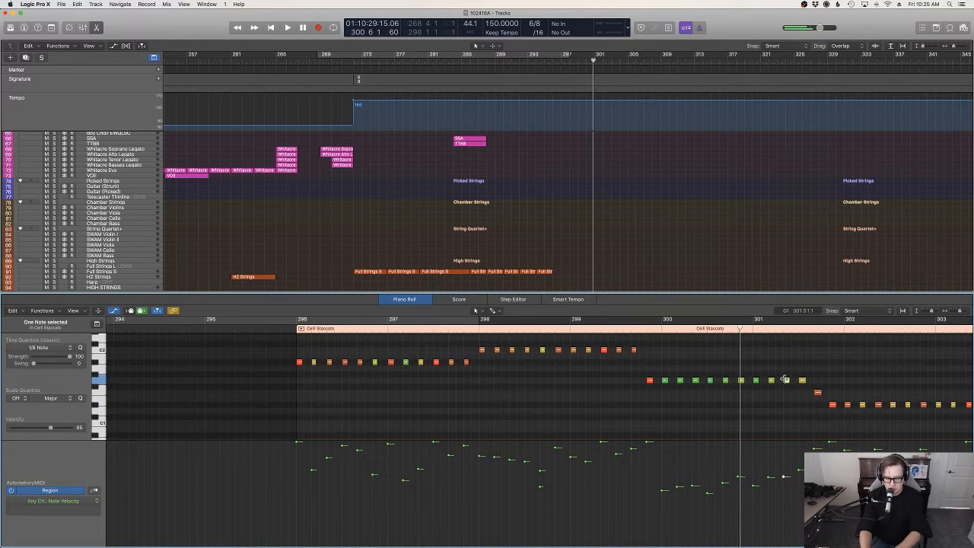
drag(785, 395, 663, 382)
scroll(643, 374, up, 3)
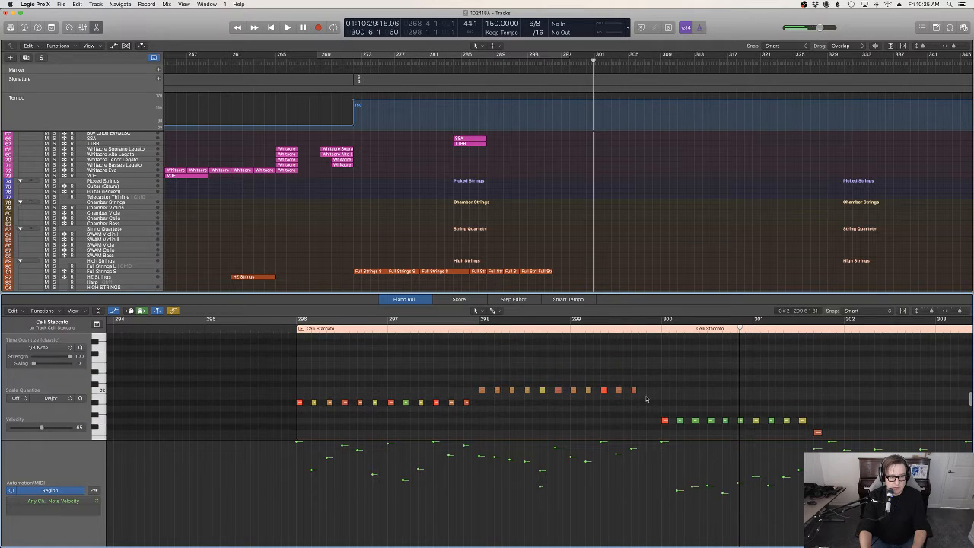
click(645, 328)
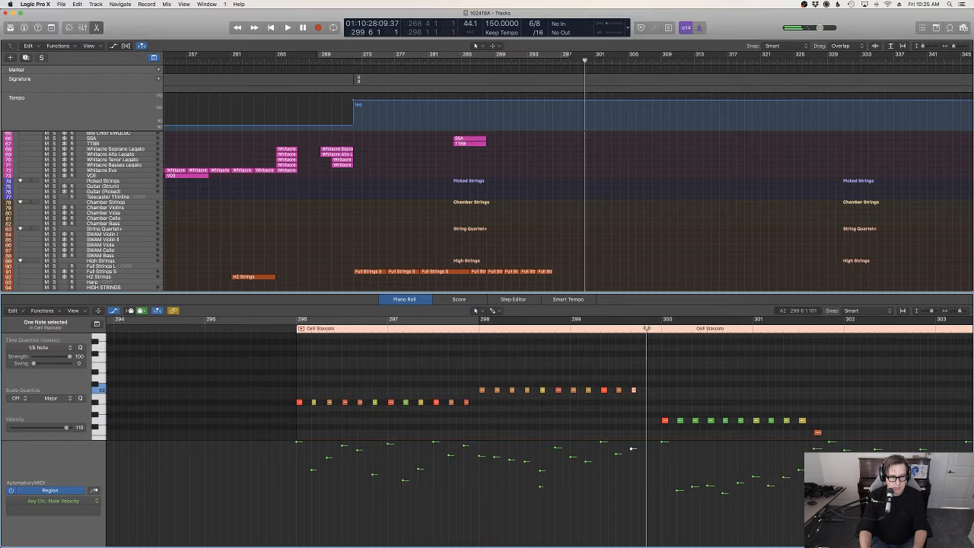
Listen to the corrected Celli Staccato line from just before bar 298 to bar 302 and check its remaining notes.
click(471, 328)
key(space)
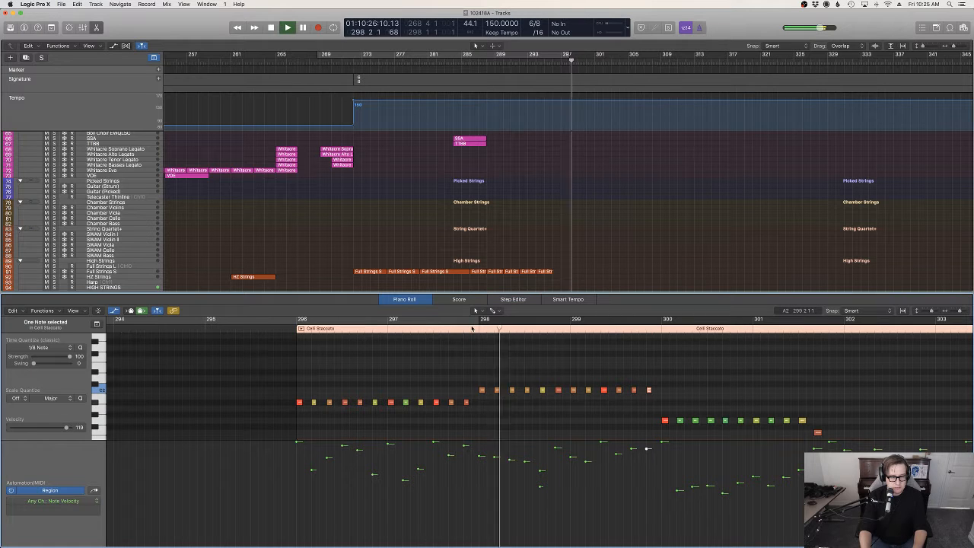
scroll(640, 415, down, 3)
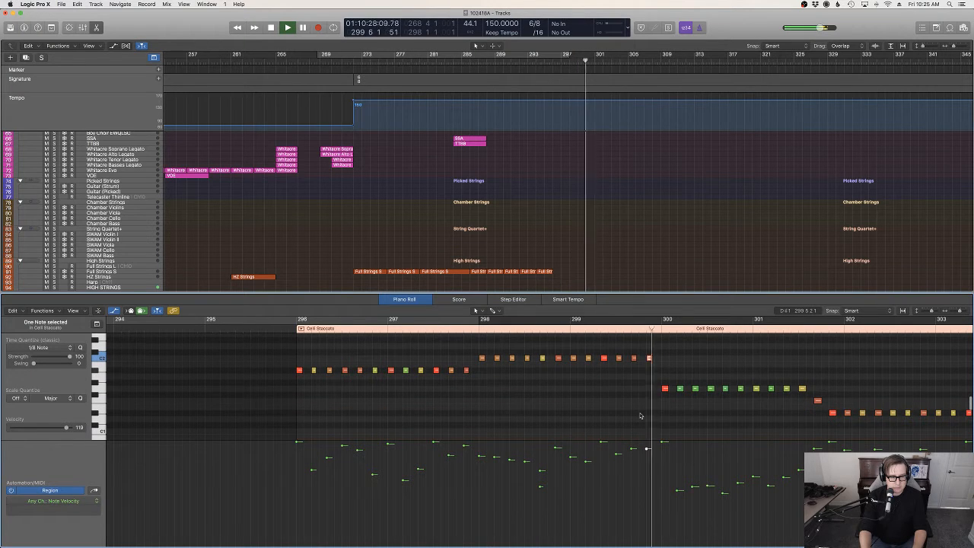
scroll(680, 404, down, 5)
scroll(680, 404, up, 4)
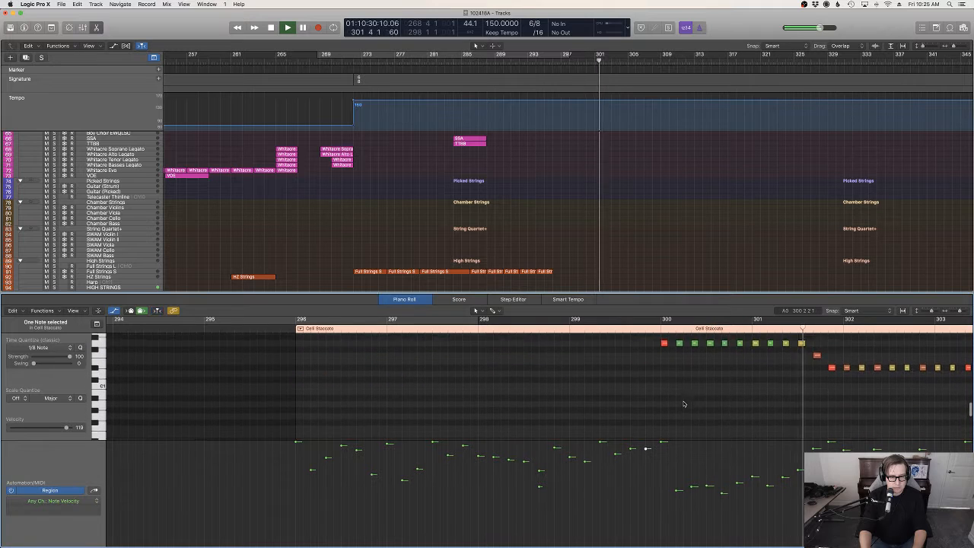
key(space)
scroll(842, 404, right, 5)
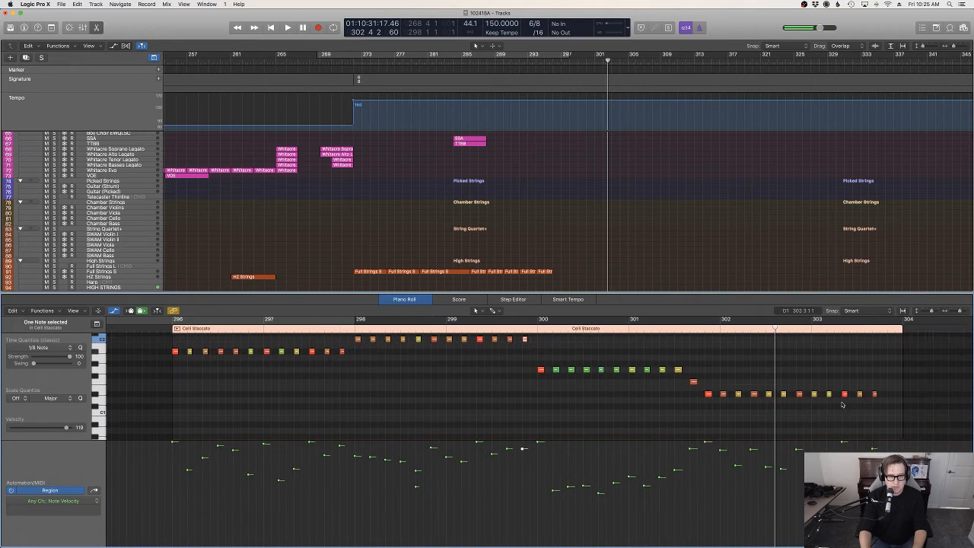
In the Celli Staccato region, shift the final descending notes one eighth note later and fill the gap at 301 5 with a copied note.
drag(877, 409, 710, 391)
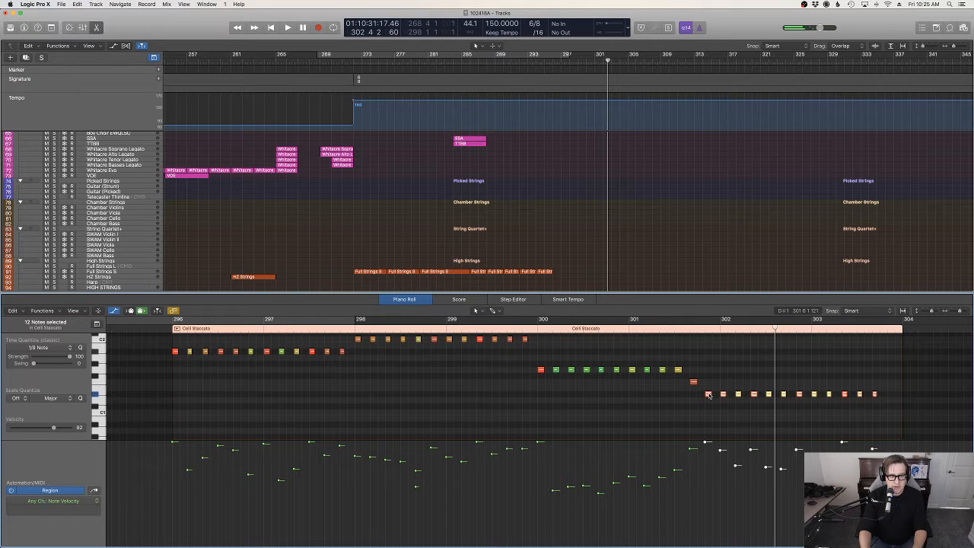
drag(882, 418, 673, 378)
click(661, 370)
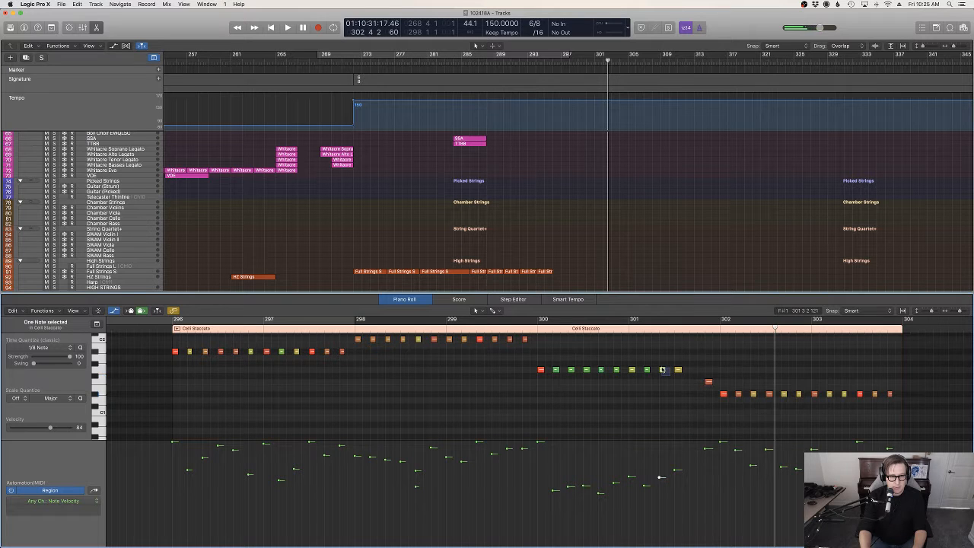
click(686, 329)
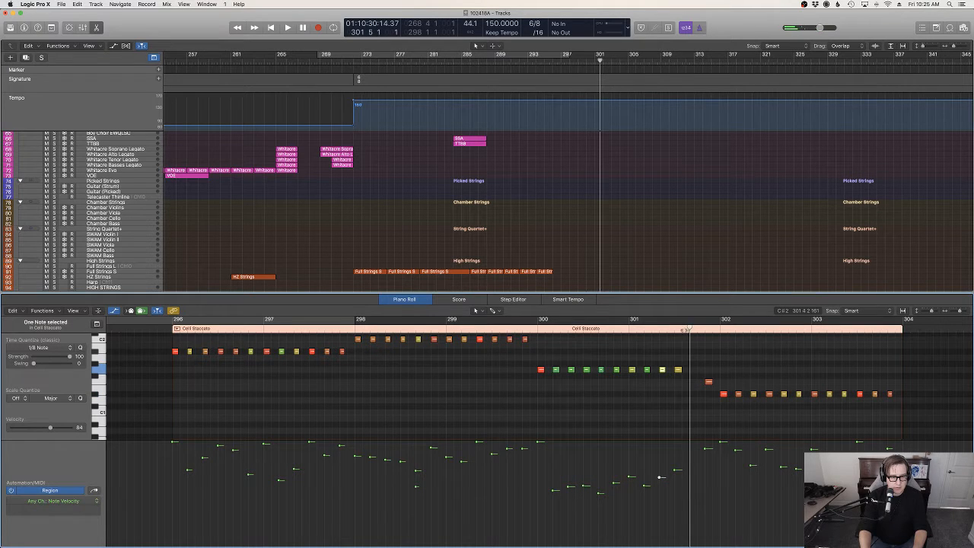
Listen to the corrected Celli Staccato ending from just before bar 300, closing the piano roll during playback.
click(522, 333)
key(space)
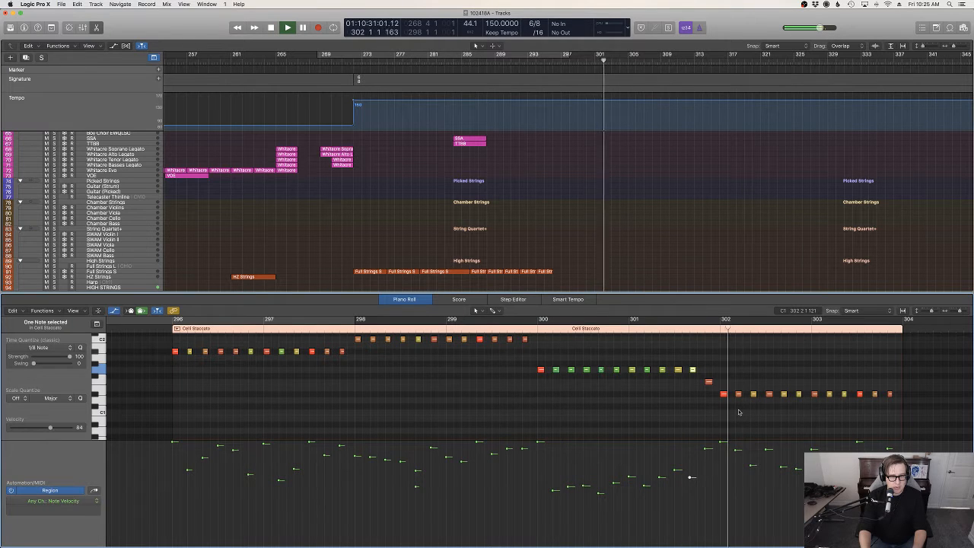
scroll(737, 412, right, 1)
click(674, 263)
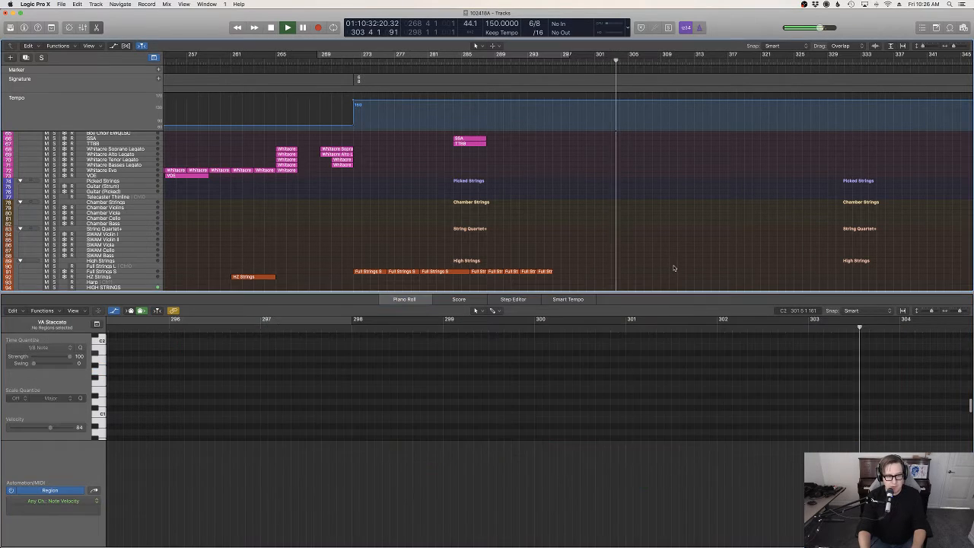
key(e)
Try to record a staccato second violin part from bar 296 to bar 304 on the V2 Staccato track.
drag(561, 62, 544, 62)
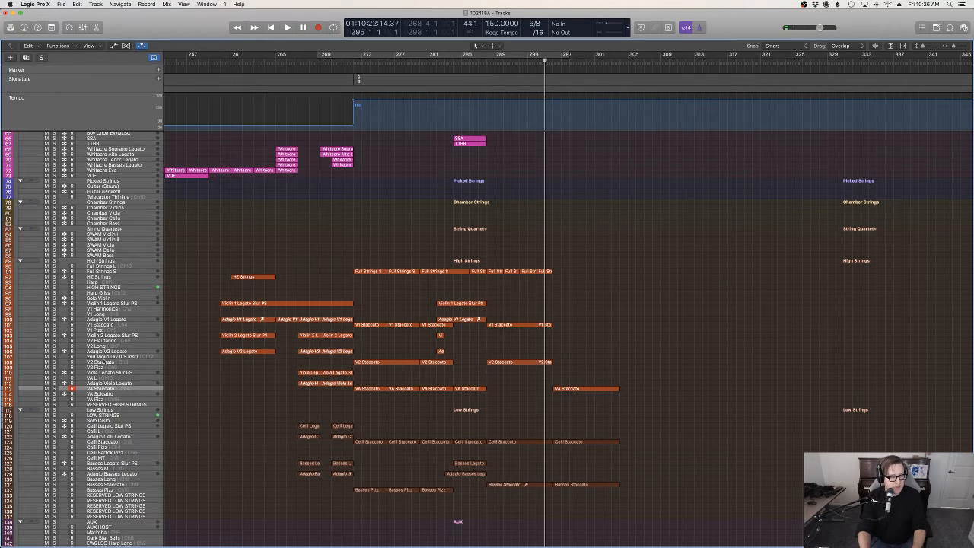
click(111, 363)
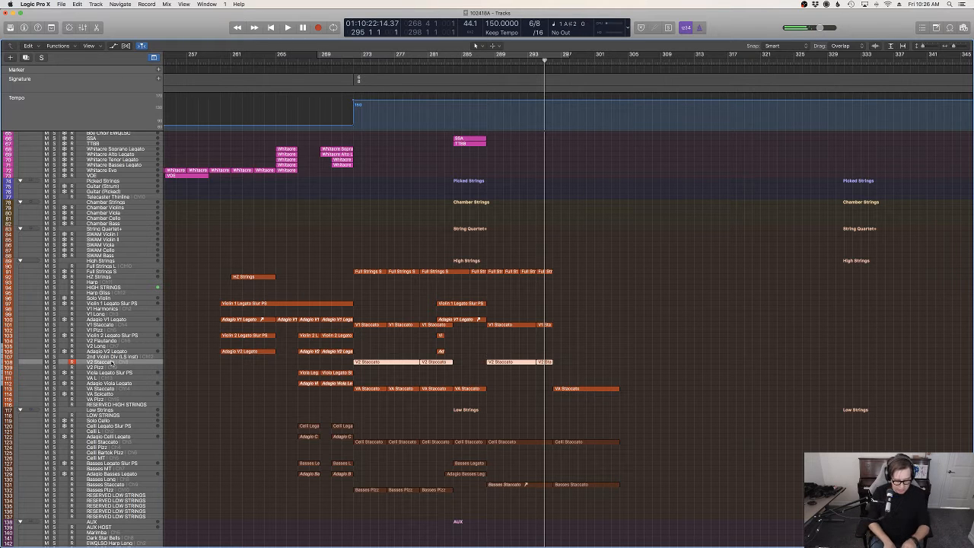
key(space)
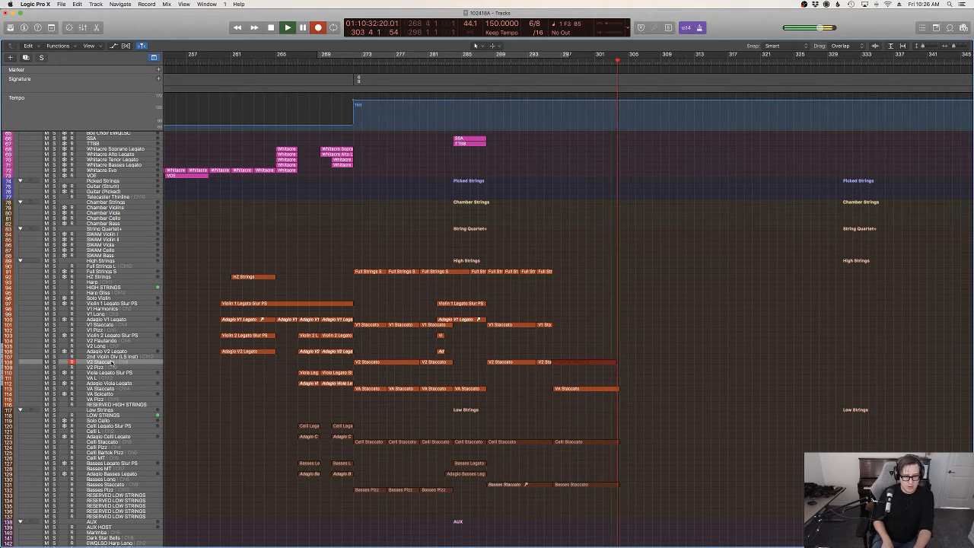
key(space)
key(super+z)
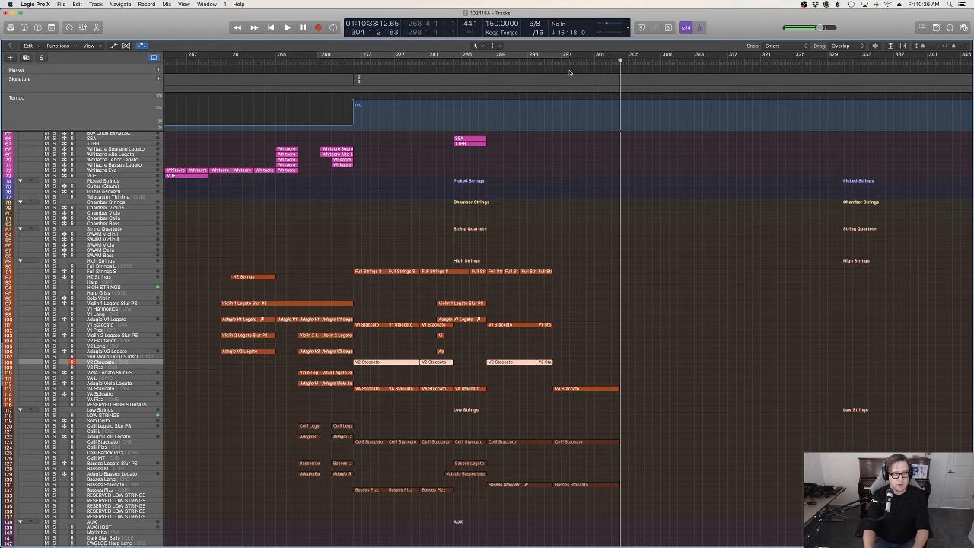
click(543, 56)
click(552, 61)
key(c)
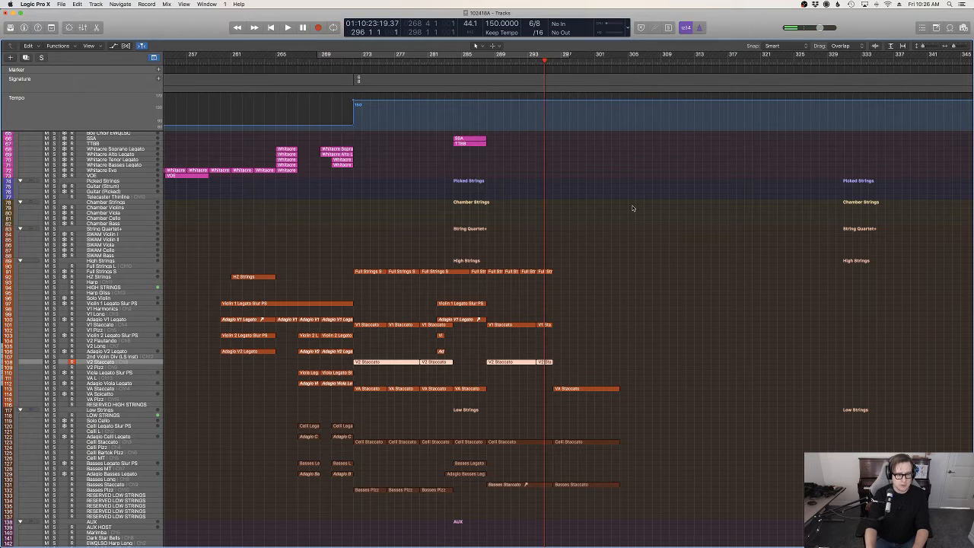
key(r)
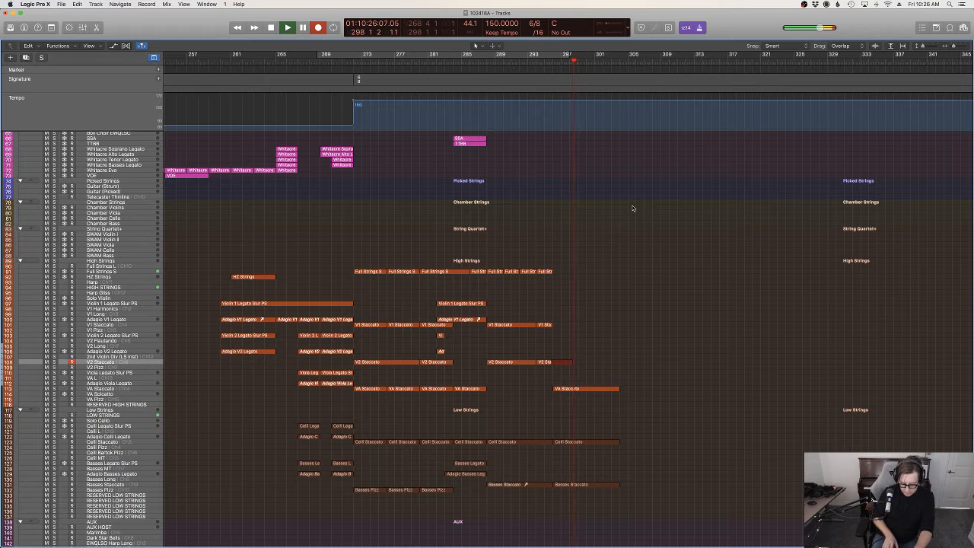
key(space)
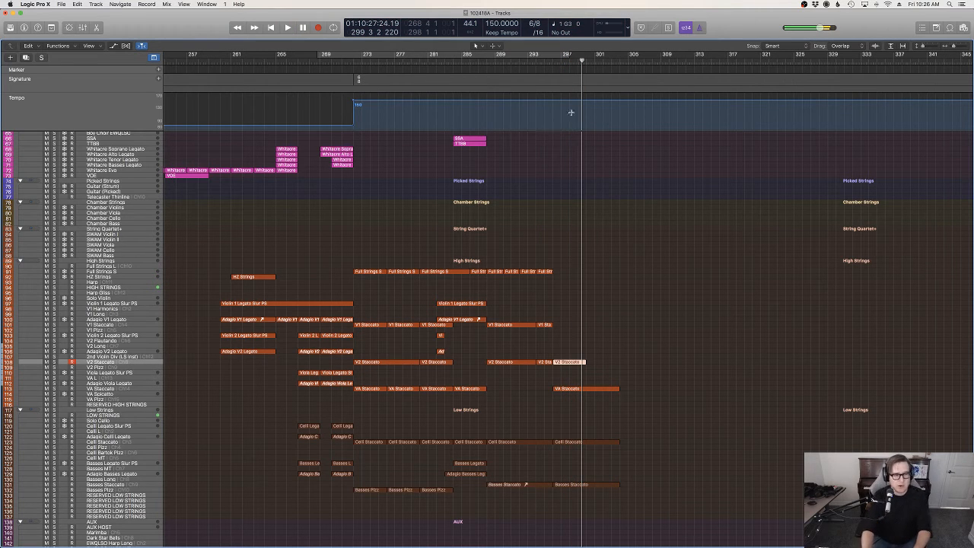
key(super+z)
Record a staccato part from bar 296 to bar 304 on the V2 Staccato track and check its notes in the piano roll.
click(563, 64)
key(r)
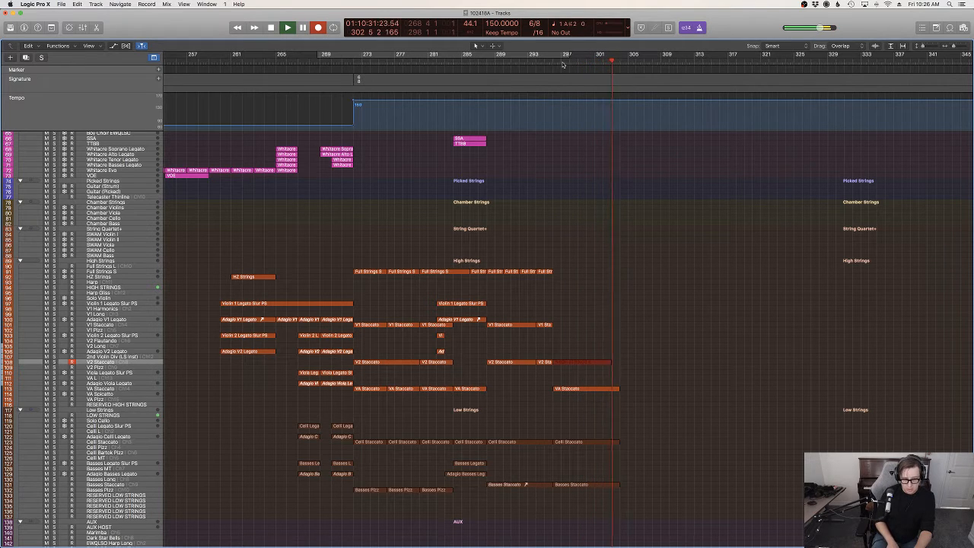
key(space)
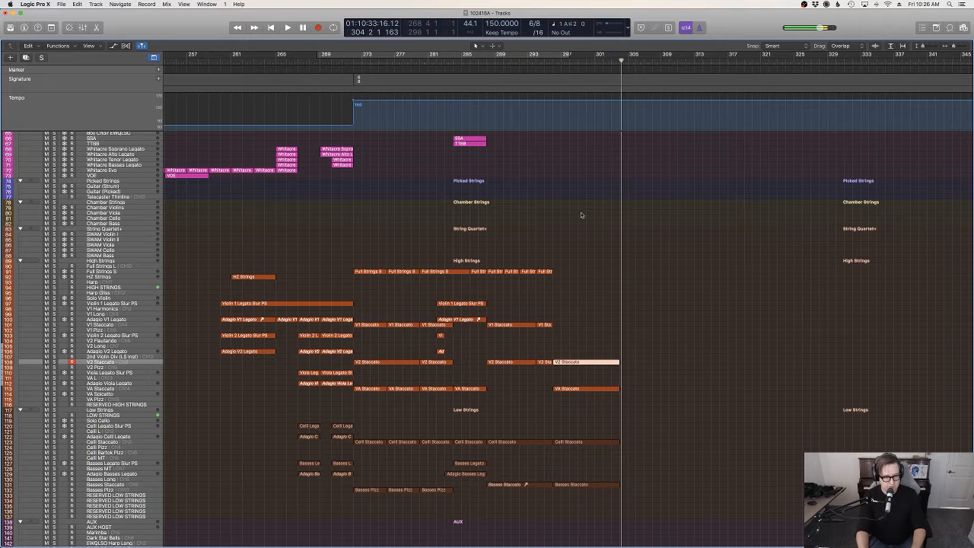
key(e)
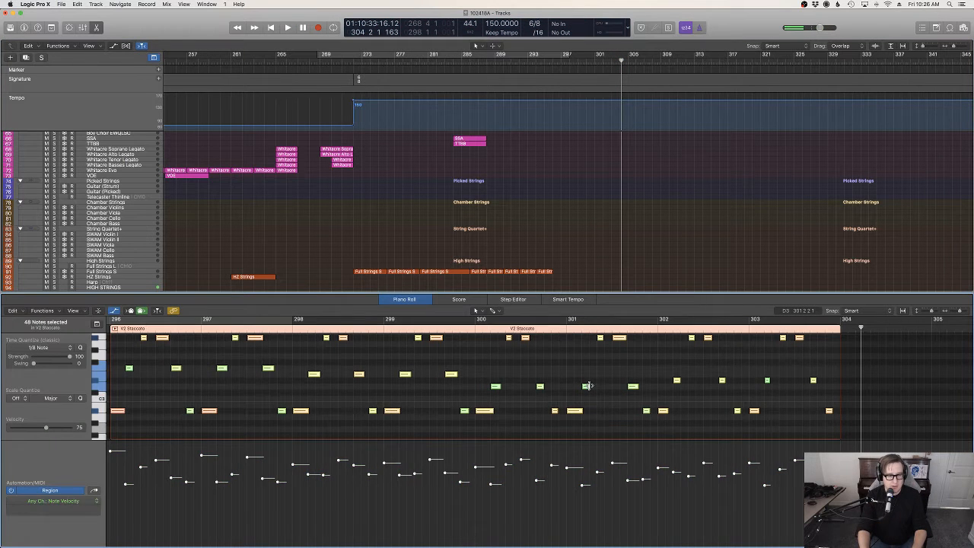
key(e)
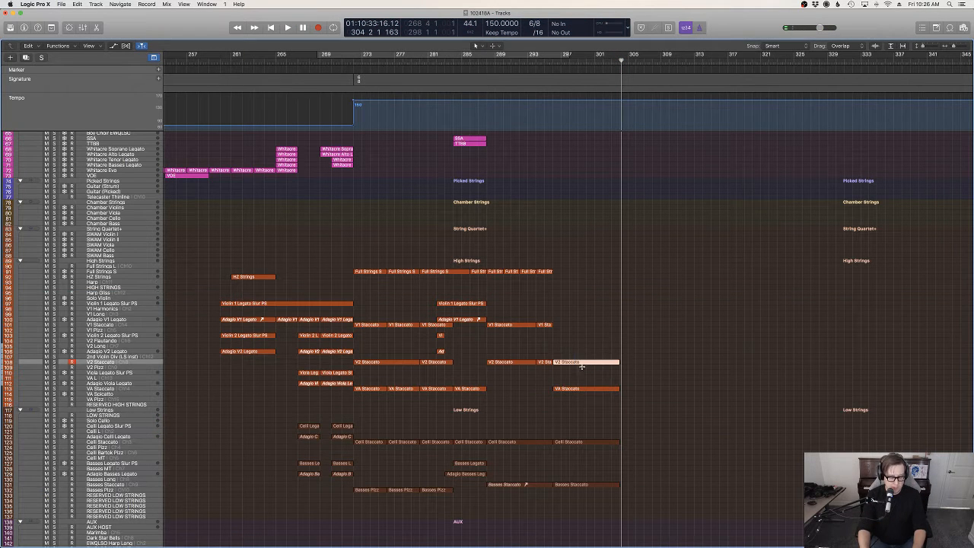
Copy the new V2 Staccato region to the V1 Staccato track at bar 296 and transpose its notes up 12 semitones.
click(554, 56)
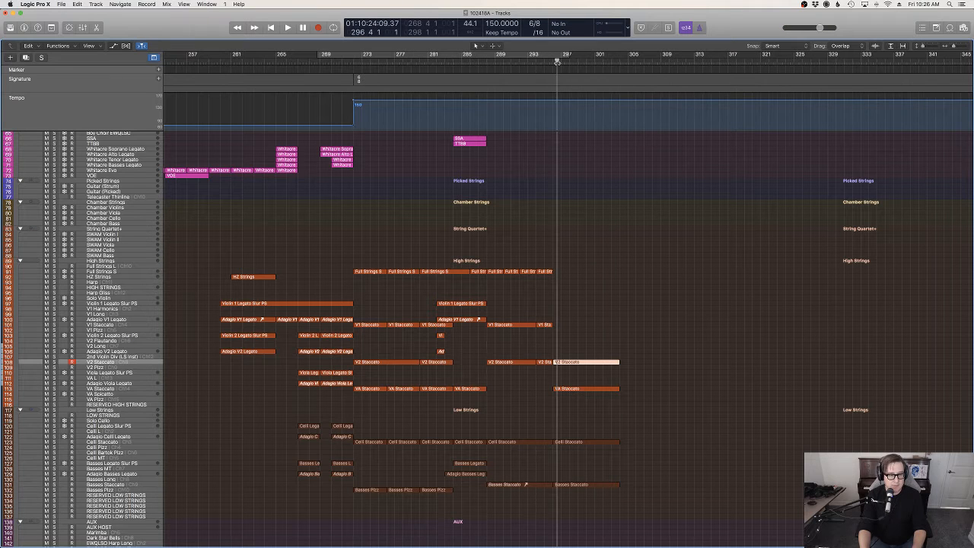
click(113, 325)
key(super+v)
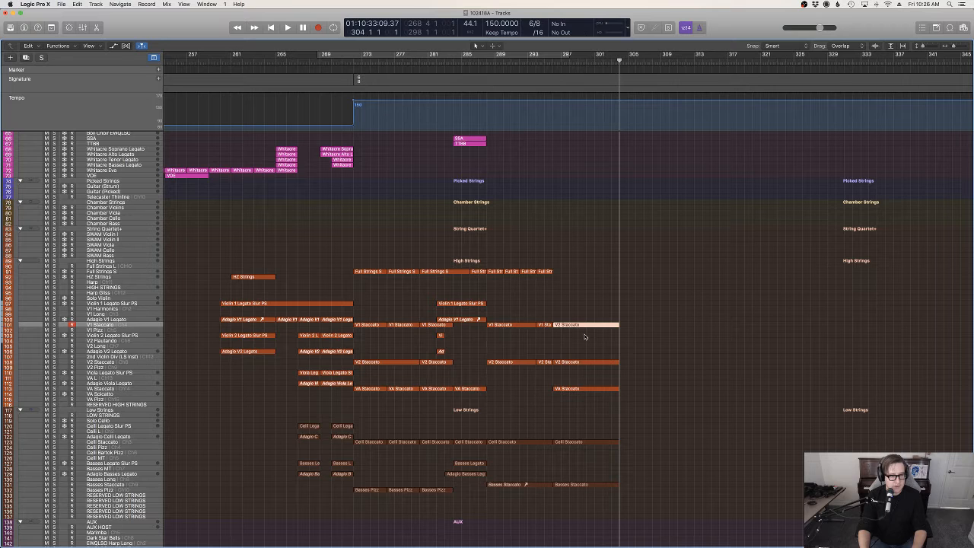
key(e)
right_click(578, 347)
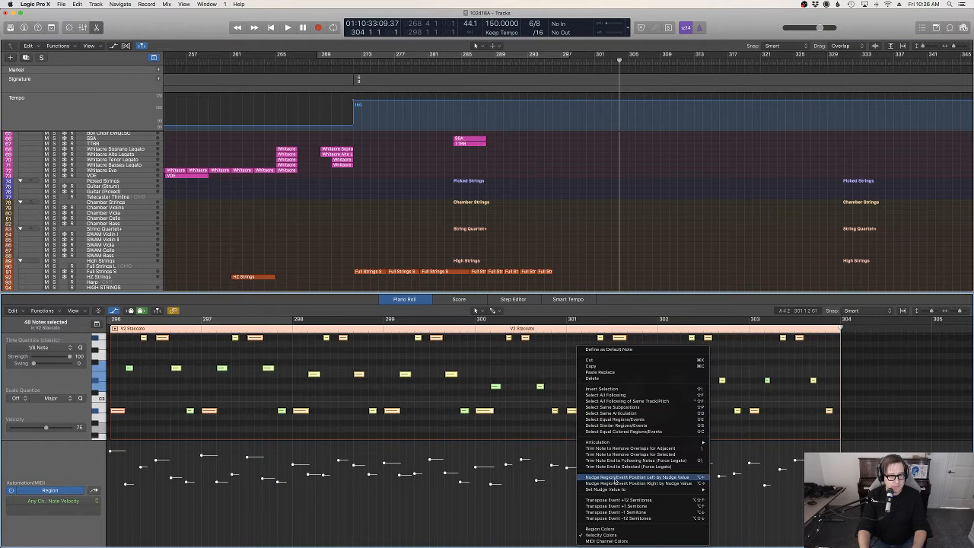
click(615, 500)
key(e)
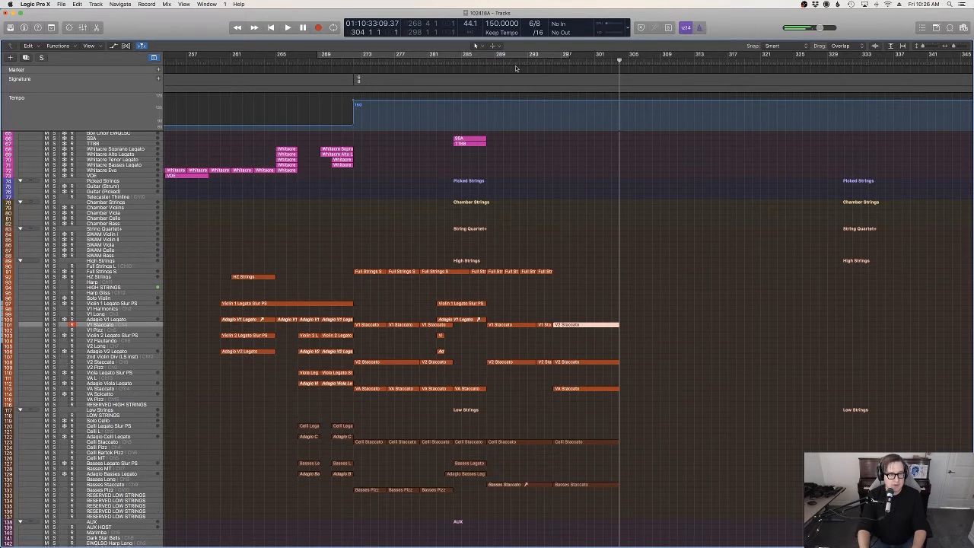
Listen to the layered strings and brass from about bar 291 while looking over the percussion, brass and woodwind tracks.
click(518, 59)
key(space)
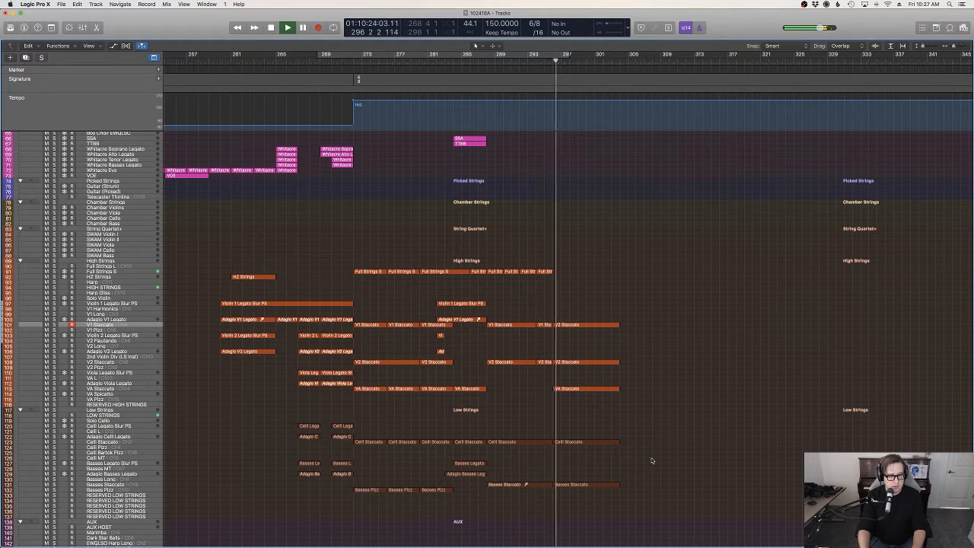
scroll(651, 460, up, 15)
scroll(651, 459, down, 12)
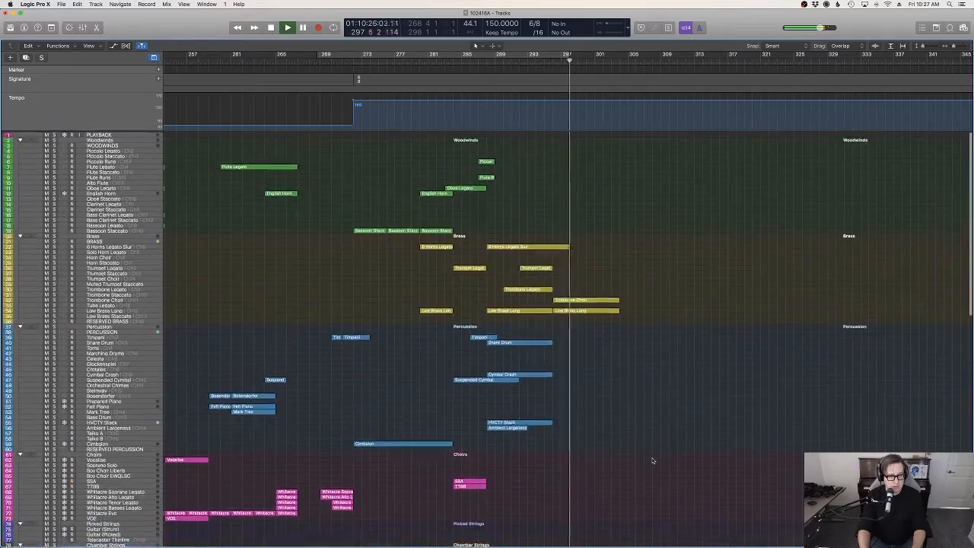
scroll(651, 460, down, 2)
scroll(651, 460, up, 12)
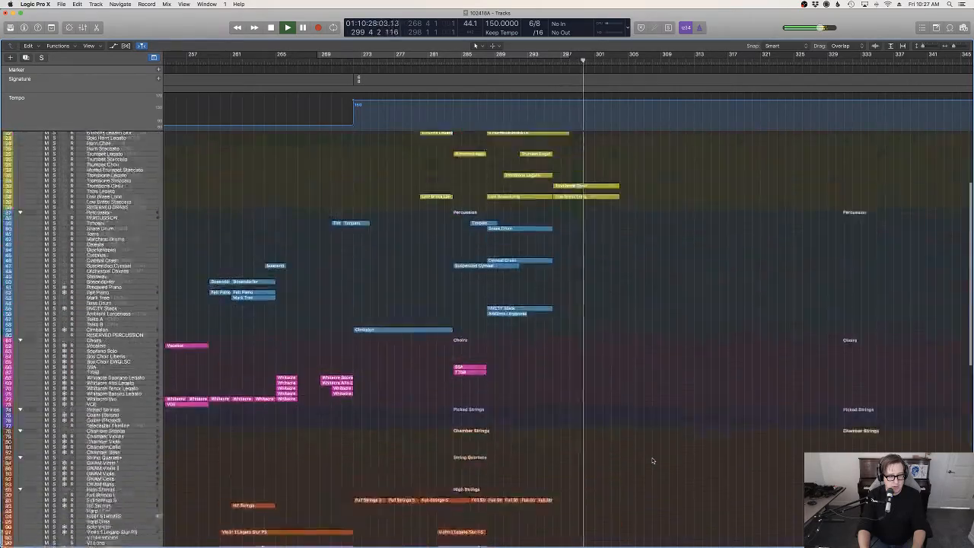
scroll(651, 460, down, 1)
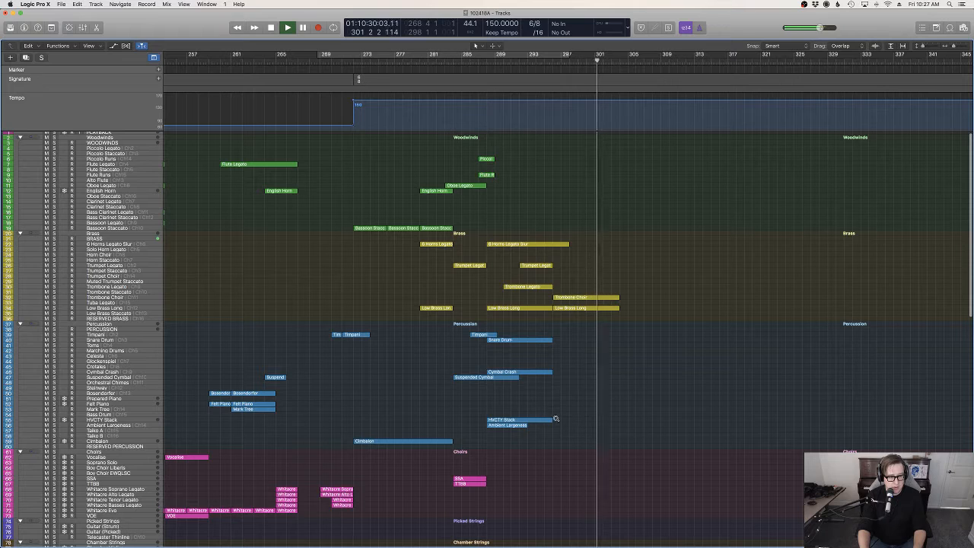
Repeat the HVCTY Stack region from bar 296 to bar 304 and listen to it with the other parts from bar 296.
drag(553, 419, 622, 423)
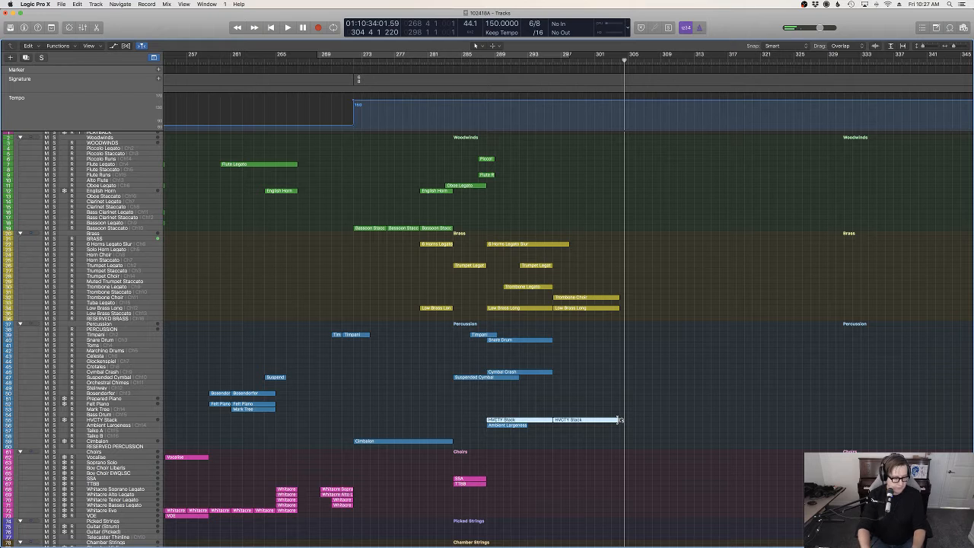
click(554, 63)
key(space)
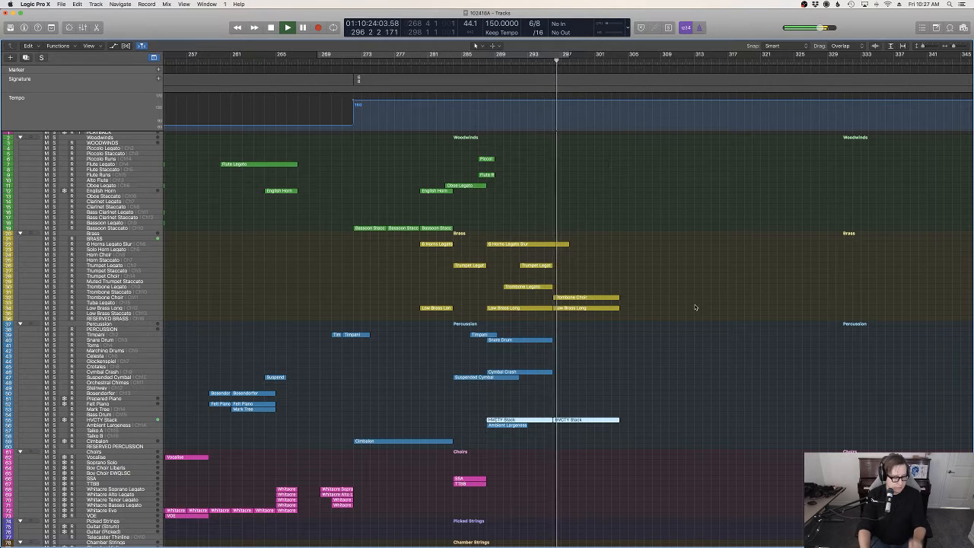
click(695, 306)
scroll(690, 306, down, 4)
scroll(691, 306, down, 2)
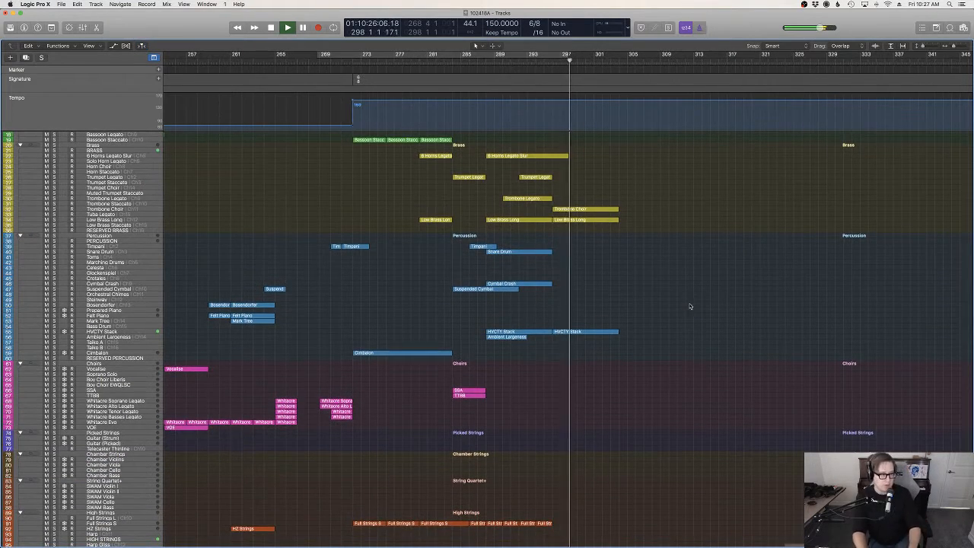
scroll(692, 304, down, 3)
scroll(692, 304, down, 8)
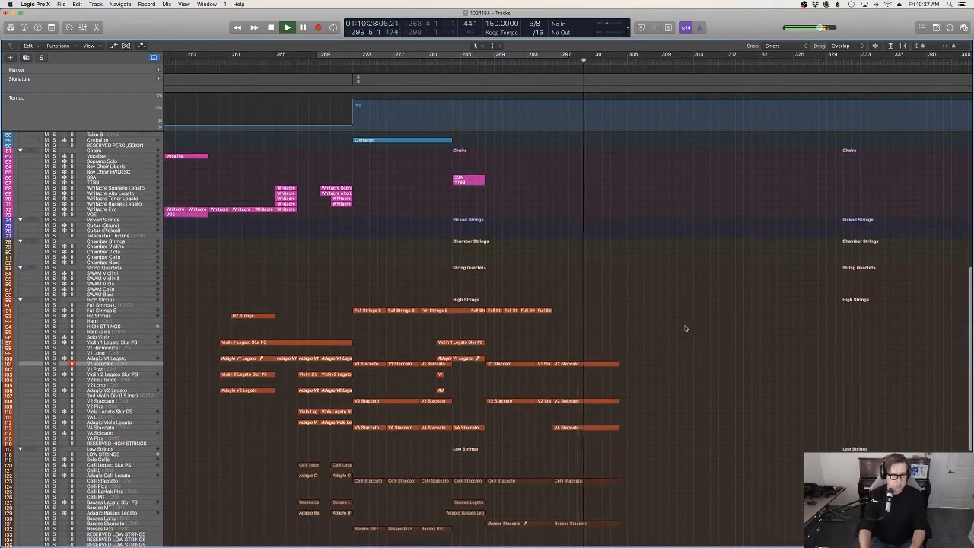
scroll(683, 327, up, 2)
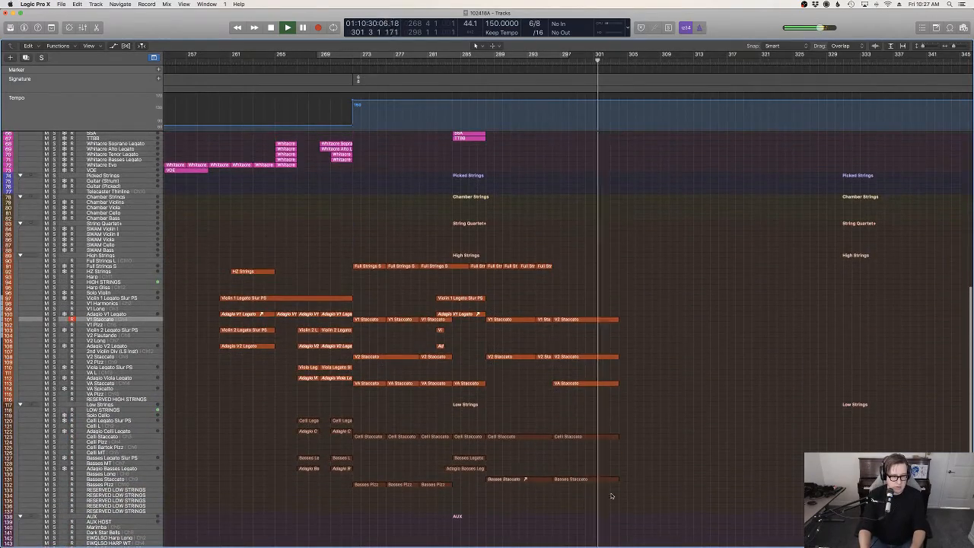
key(space)
Copy the five staccato string regions of bars 296 to 304, join the copies into one, and place it on Full Strings S at bar 296.
drag(617, 494, 601, 278)
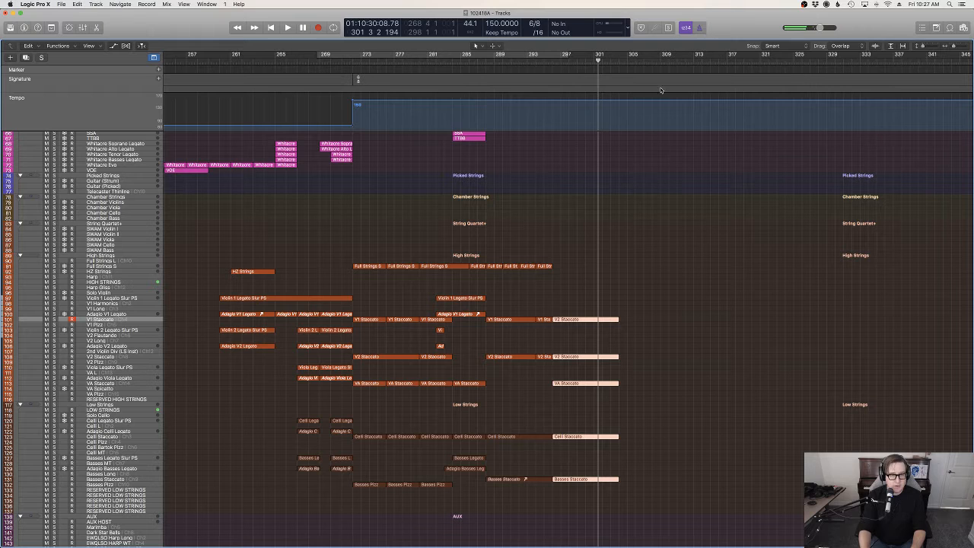
click(661, 58)
key(super+v)
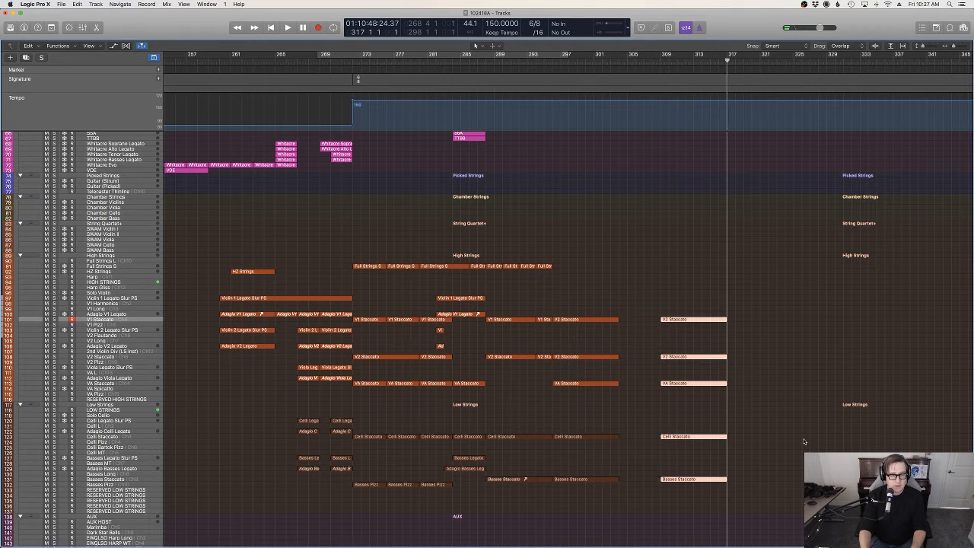
drag(759, 500, 703, 316)
drag(592, 268, 587, 270)
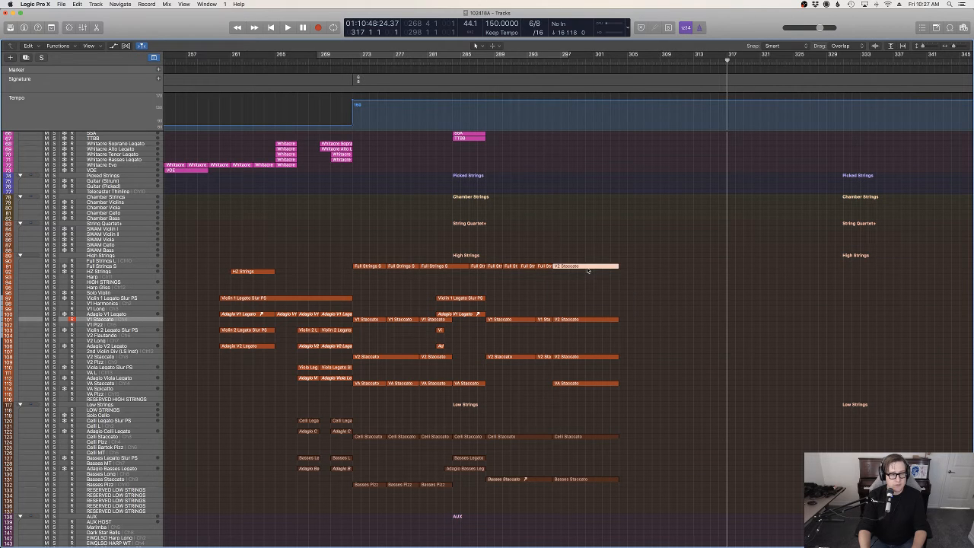
Listen to the arrangement with the doubled Full Strings S part from about bar 292 while reviewing the brass and percussion tracks.
click(526, 55)
key(space)
scroll(648, 225, up, 15)
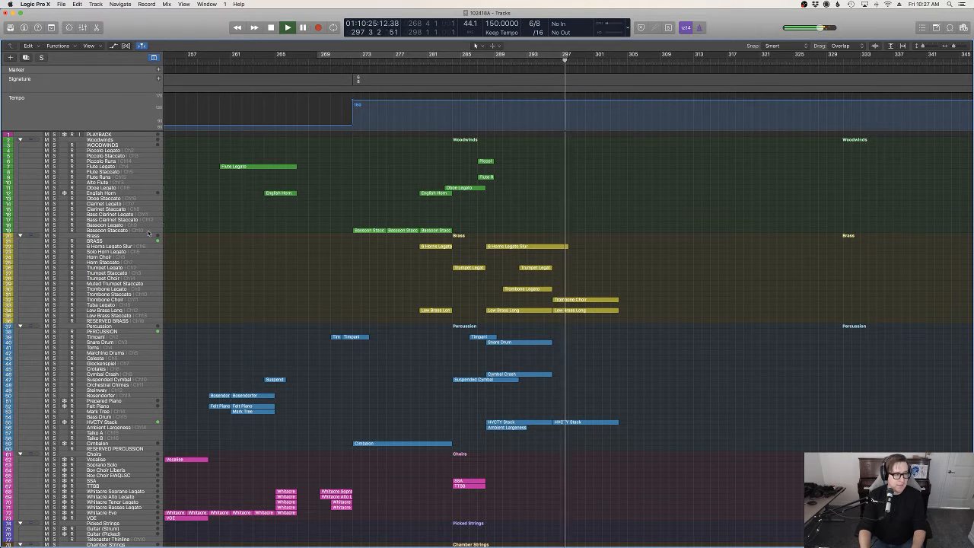
scroll(217, 243, down, 3)
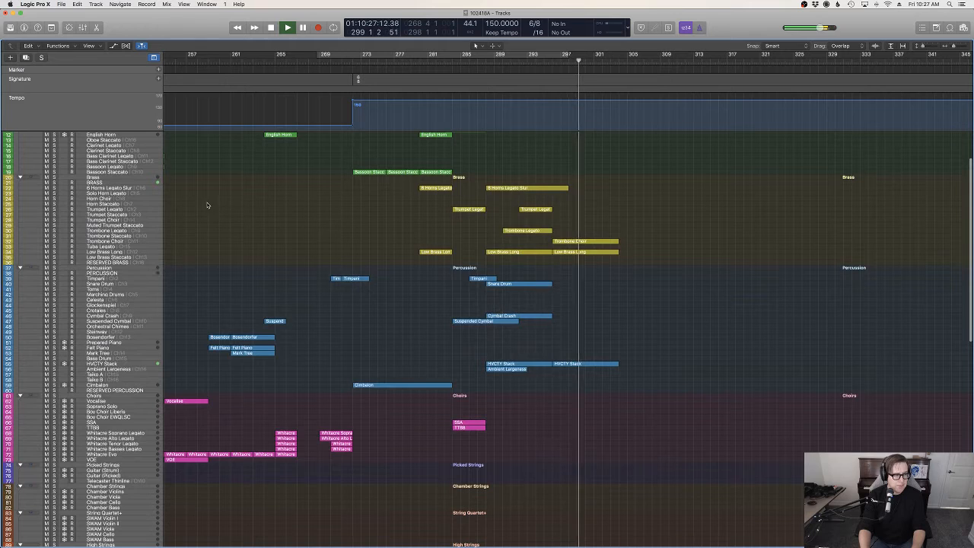
key(space)
Rehearse and record a melody on the Trumpet Legato track from bar 298 to bar 304.
click(114, 209)
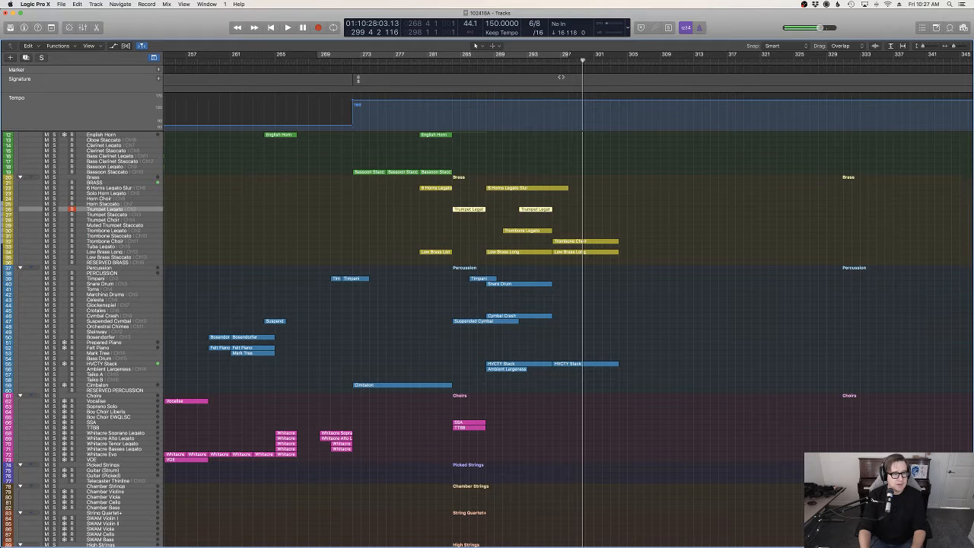
double_click(525, 62)
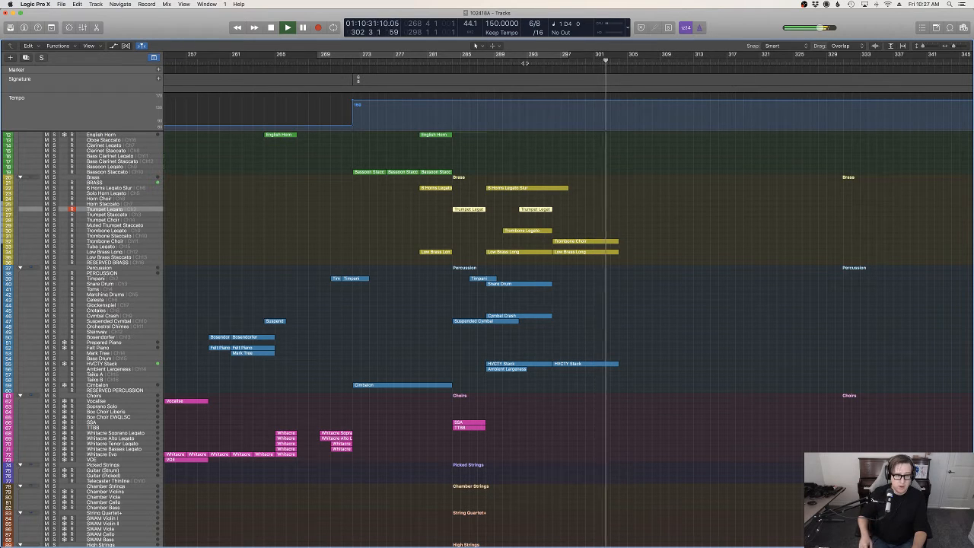
key(space)
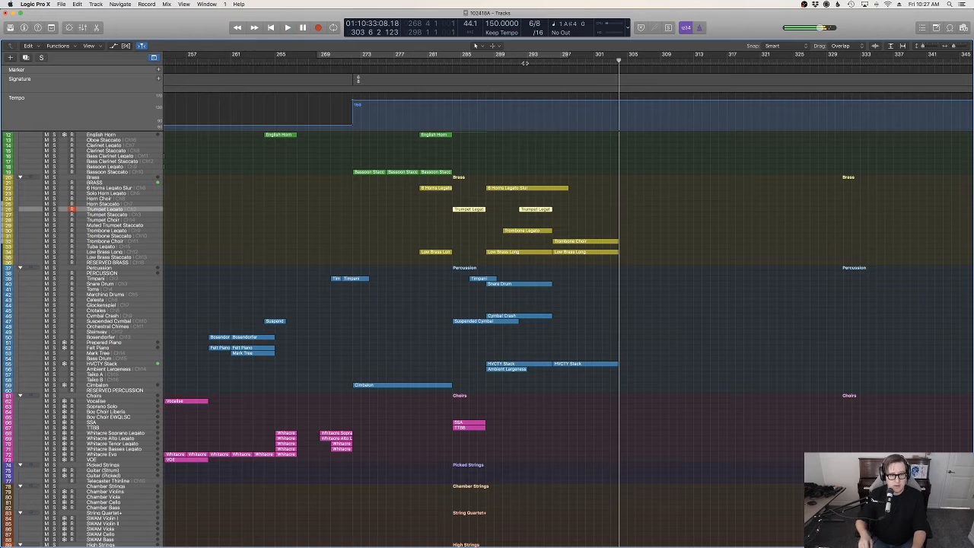
click(559, 63)
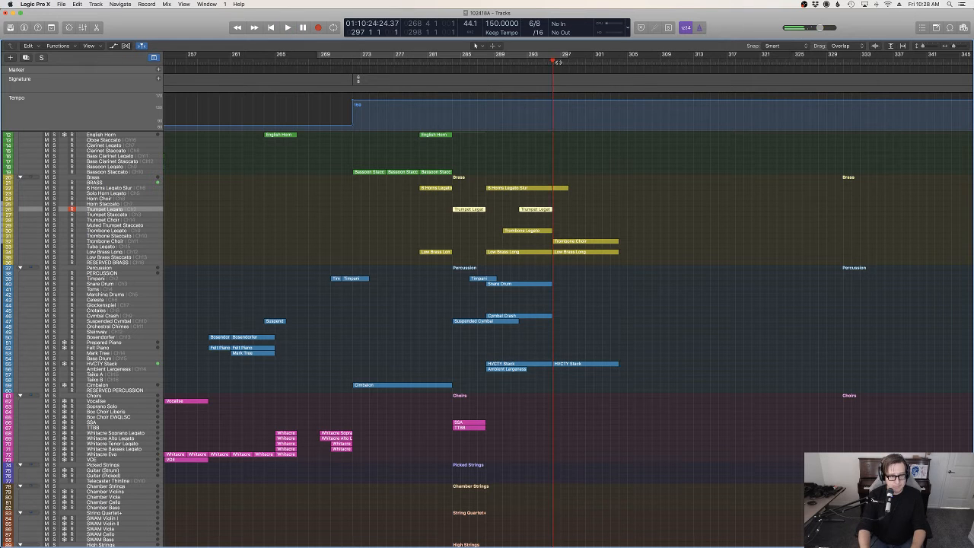
key(space)
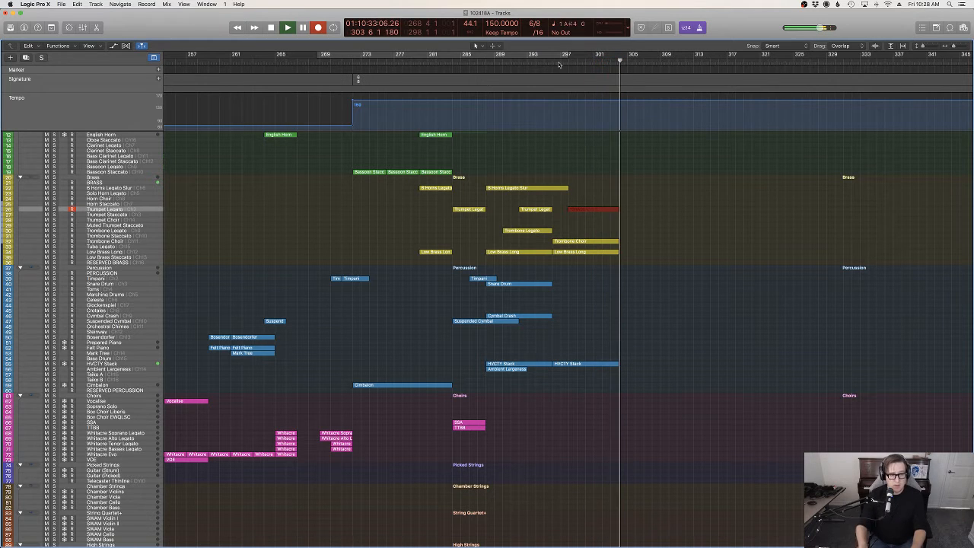
key(space)
Open the recorded Trumpet Legato notes for editing and align the first note's start with bar 298.
key(p)
scroll(294, 426, left, 2)
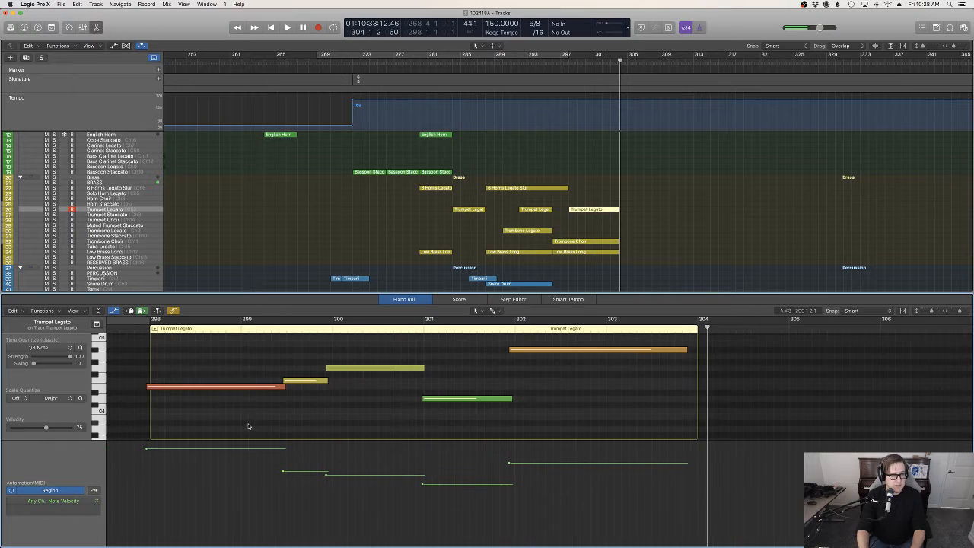
click(150, 385)
scroll(256, 398, left, 3)
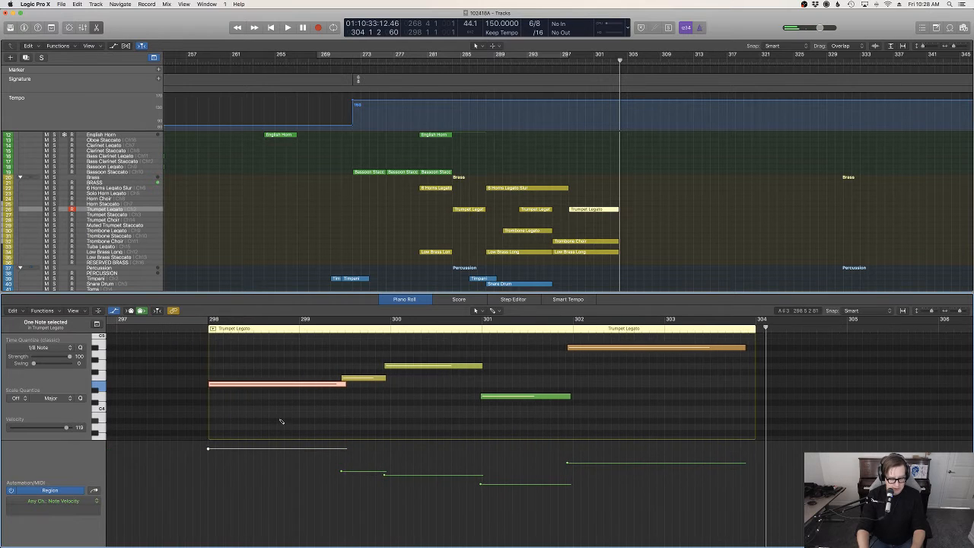
Draw a modulation ramp rising from about 111 to 127 across the new Trumpet Legato region and play it back.
key(ctrl+1)
click(198, 476)
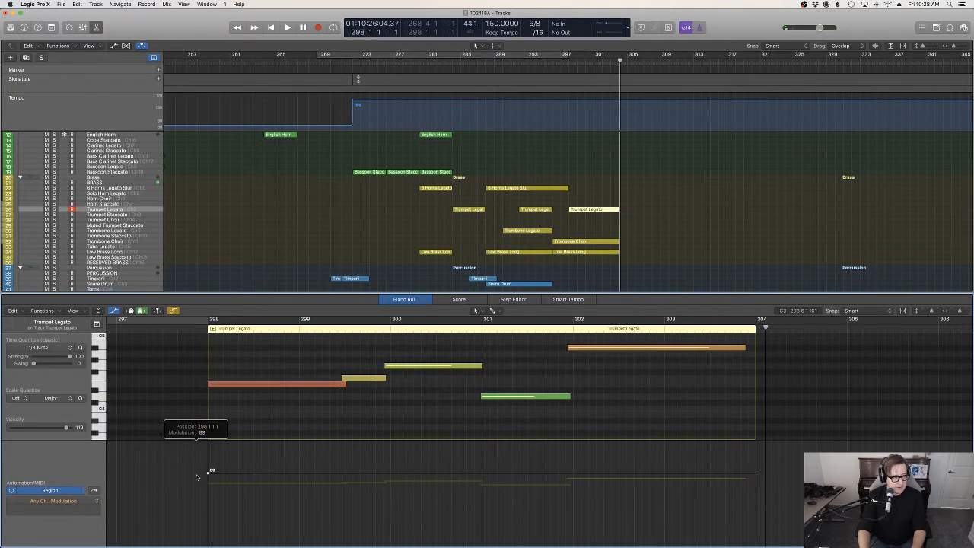
drag(235, 474, 861, 440)
click(235, 455)
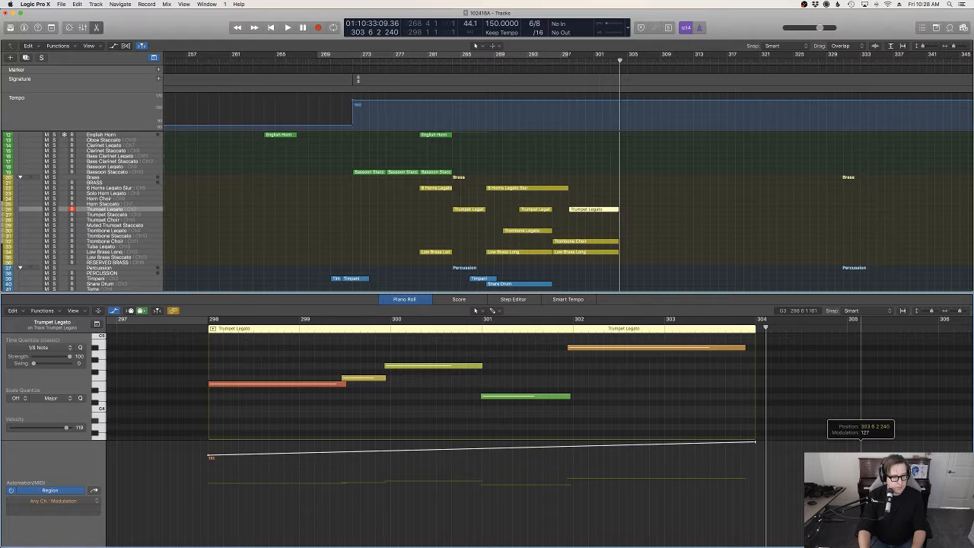
key(shift+space)
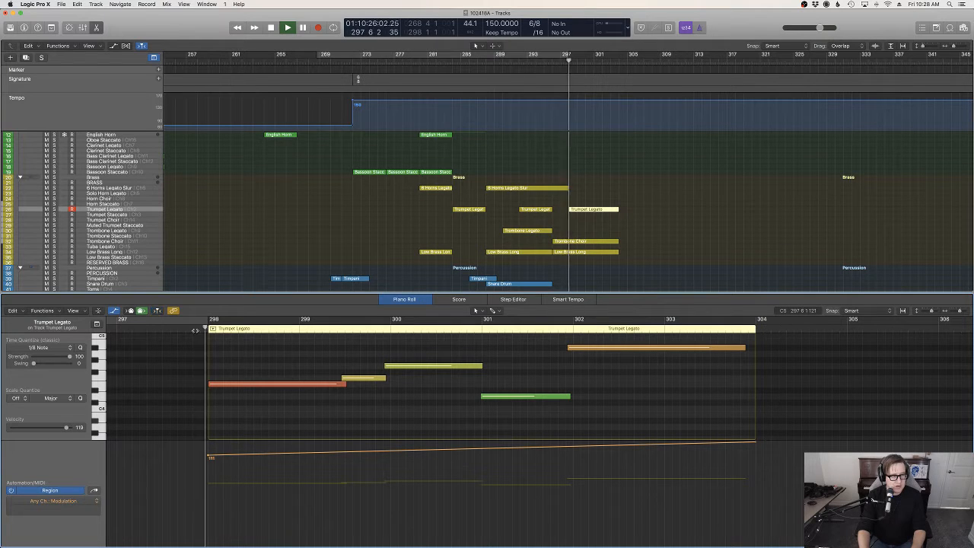
click(778, 191)
key(e)
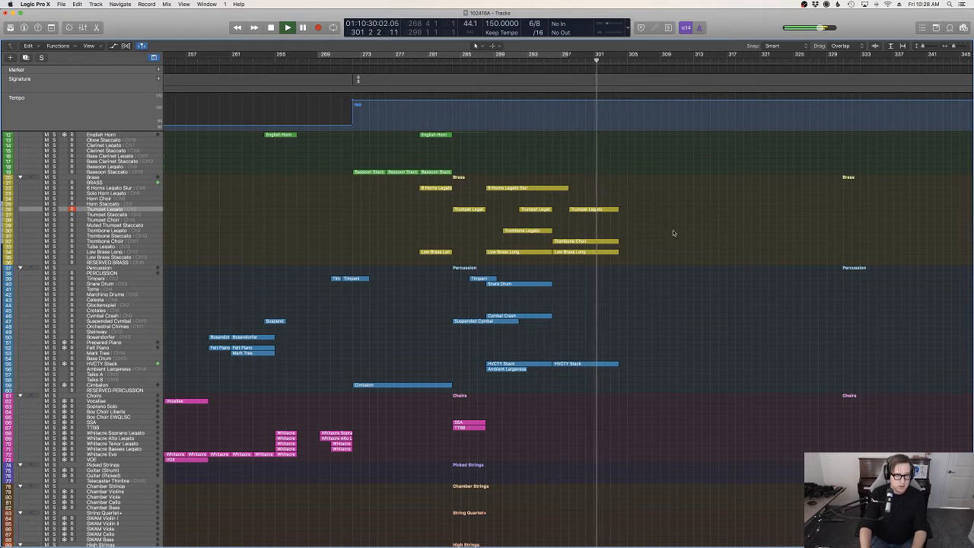
Adjust the join between the first and second notes of the new Trumpet Legato region in bar 299.
click(597, 210)
key(e)
scroll(337, 398, left, 5)
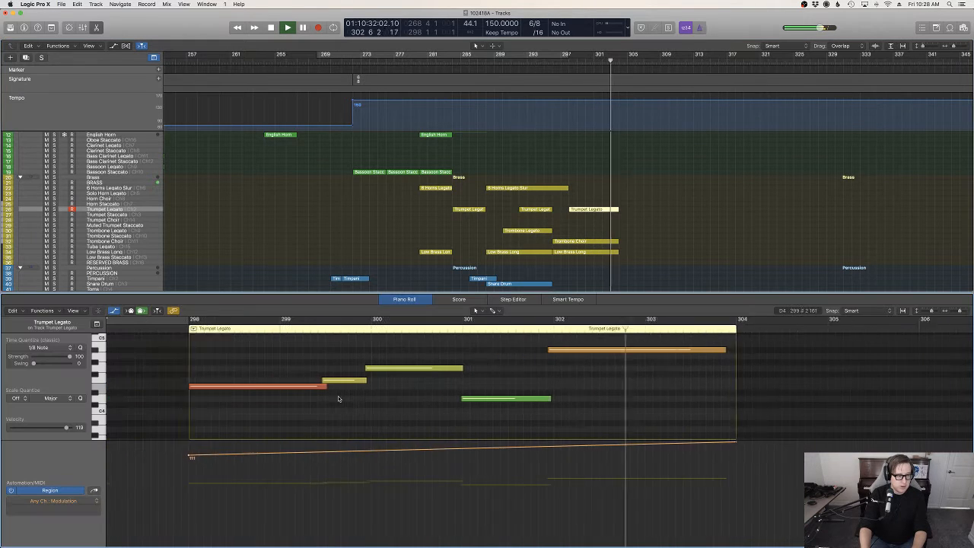
key(space)
drag(366, 380, 370, 388)
Listen to the edited trumpet line from about bar 297 while looking over the woodwind, brass and percussion tracks.
click(205, 320)
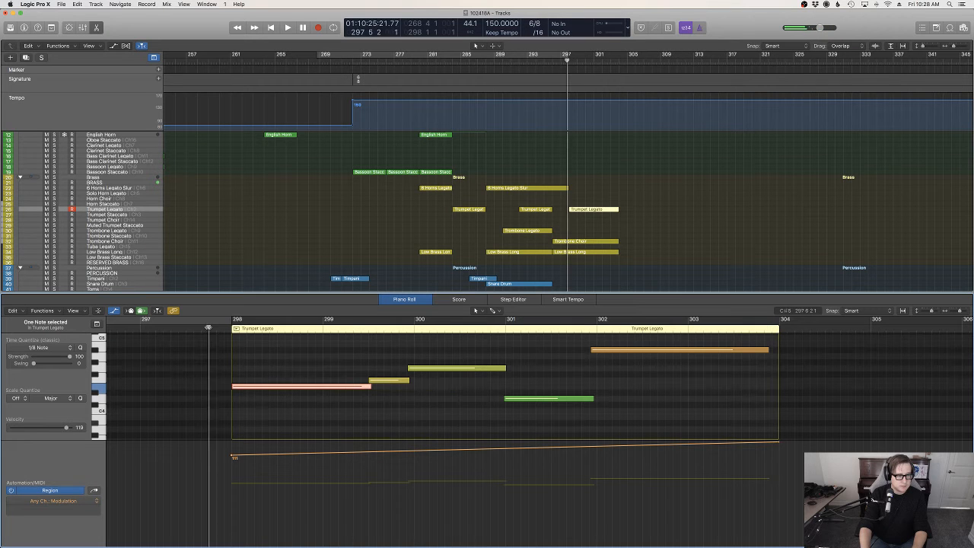
key(space)
click(714, 233)
key(p)
scroll(712, 232, up, 2)
scroll(713, 232, up, 3)
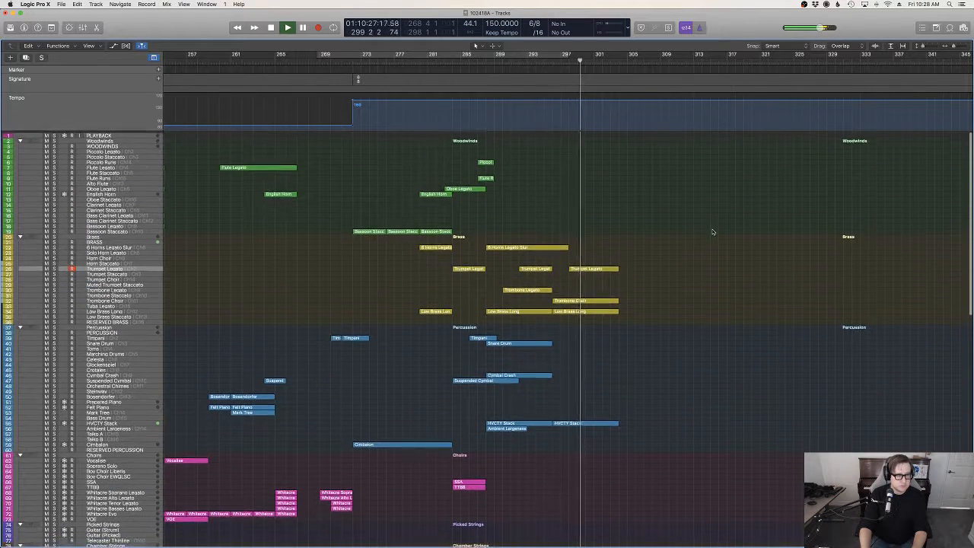
double_click(593, 267)
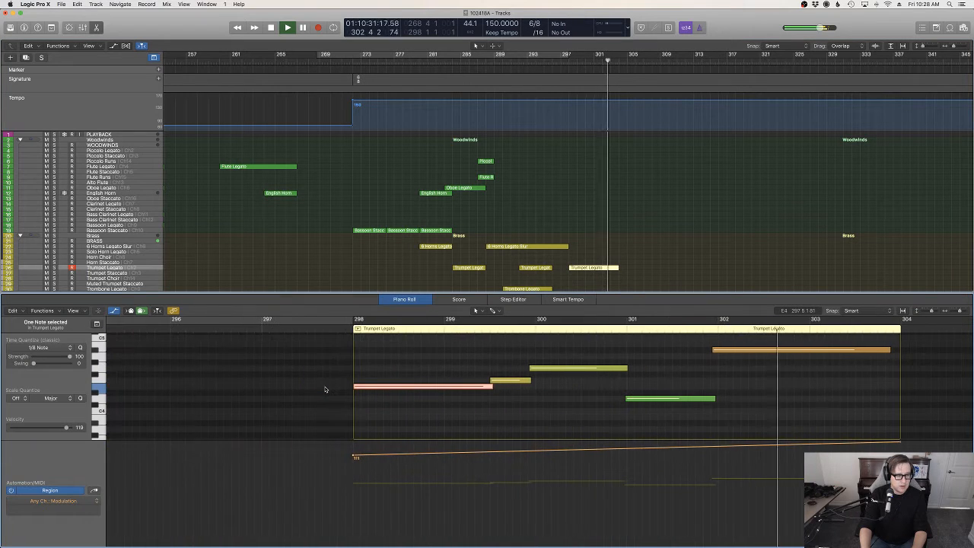
key(space)
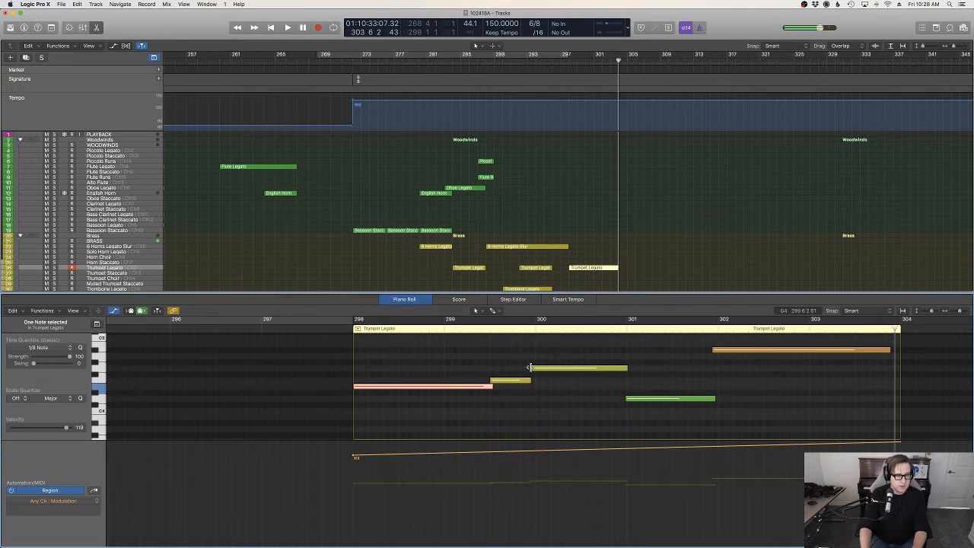
Align the starts of the last three Trumpet Legato notes with bars 300, 301 and 302.
drag(532, 369, 549, 388)
click(529, 381)
super+click(541, 387)
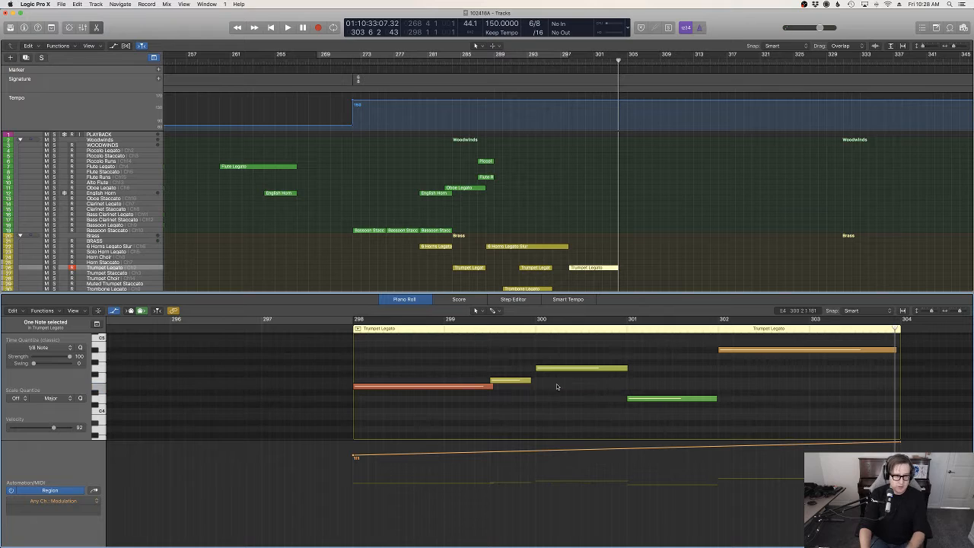
scroll(557, 387, down, 1)
key(super+a)
click(561, 394)
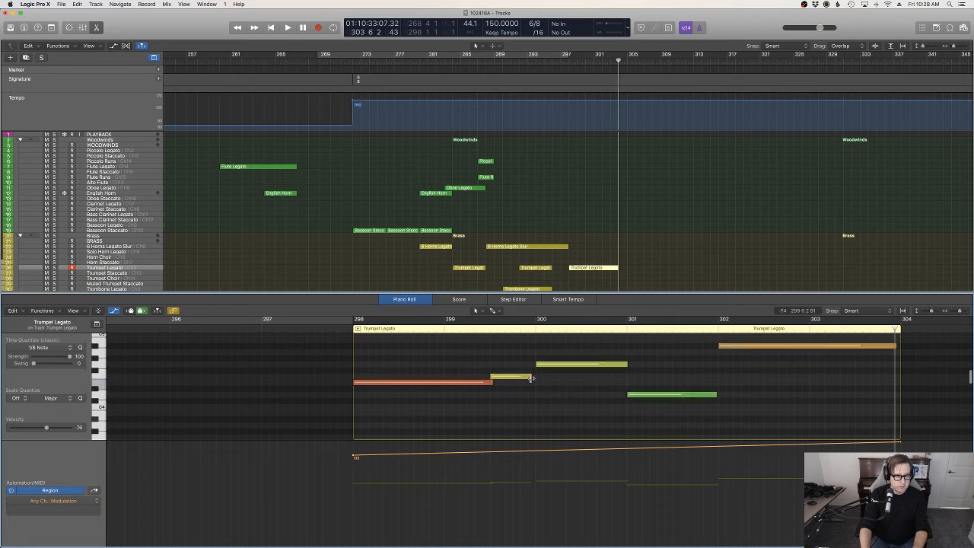
Lengthen the second Trumpet Legato note to overlap slightly with the note at bar 300, and listen to the line.
drag(531, 378, 537, 378)
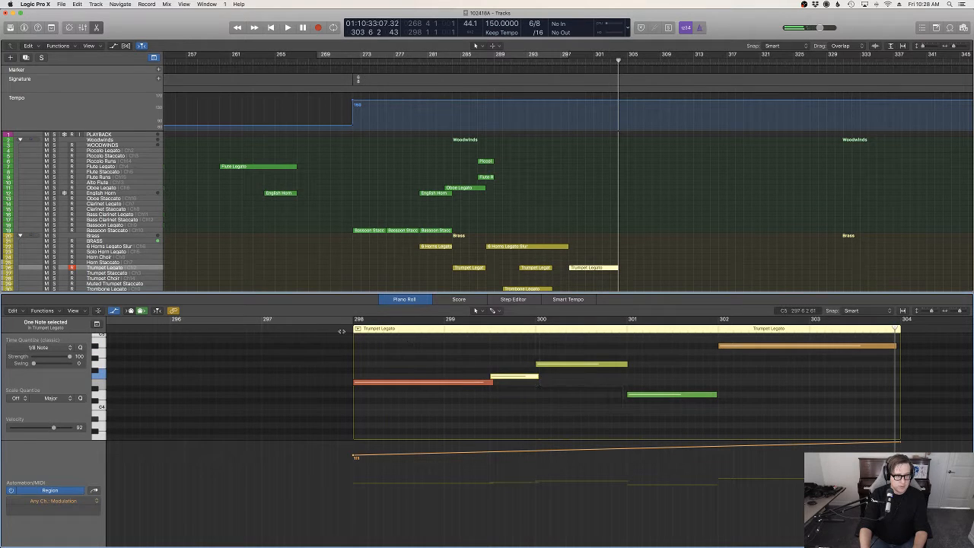
double_click(330, 322)
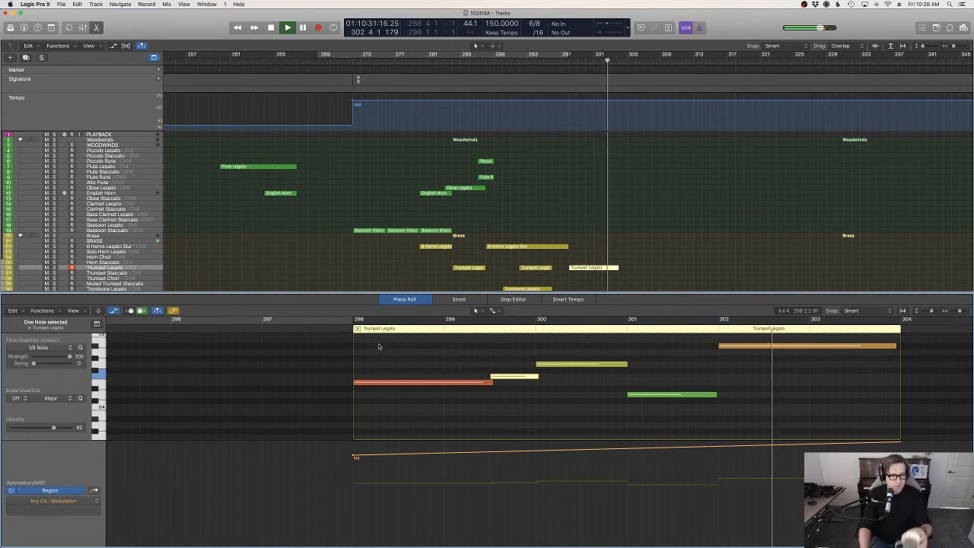
key(space)
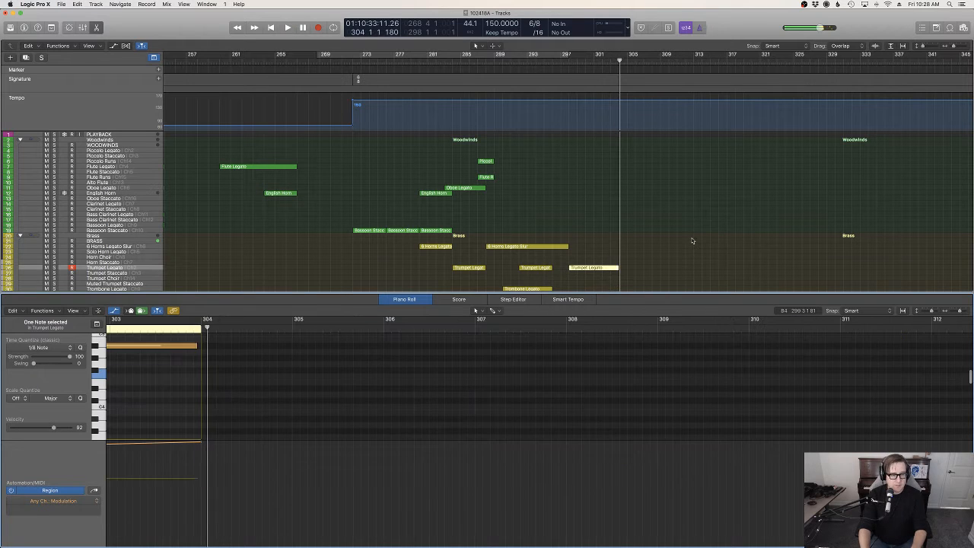
key(e)
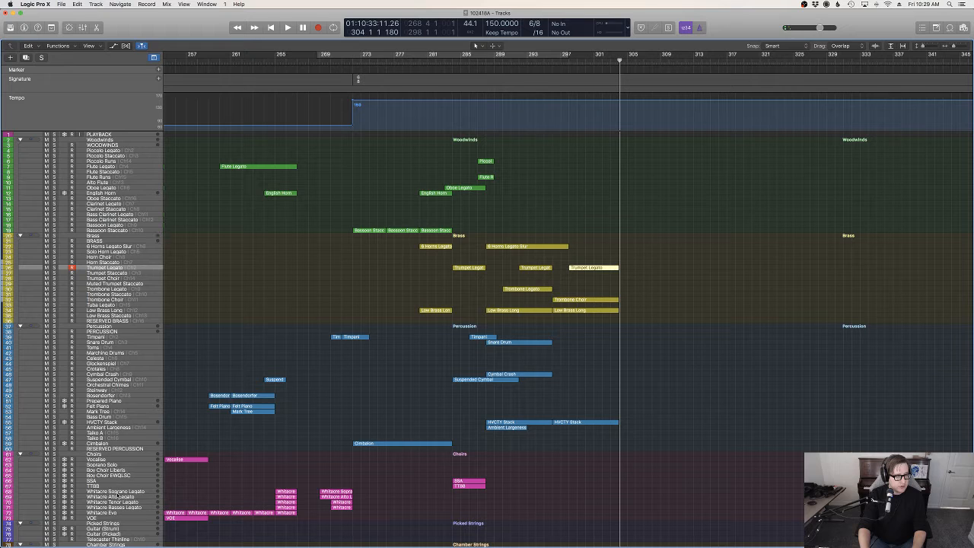
Copy the Trumpet Legato region of bars 298 to 304 onto the Whitacre Soprano Legato track at its original position.
click(119, 492)
click(82, 4)
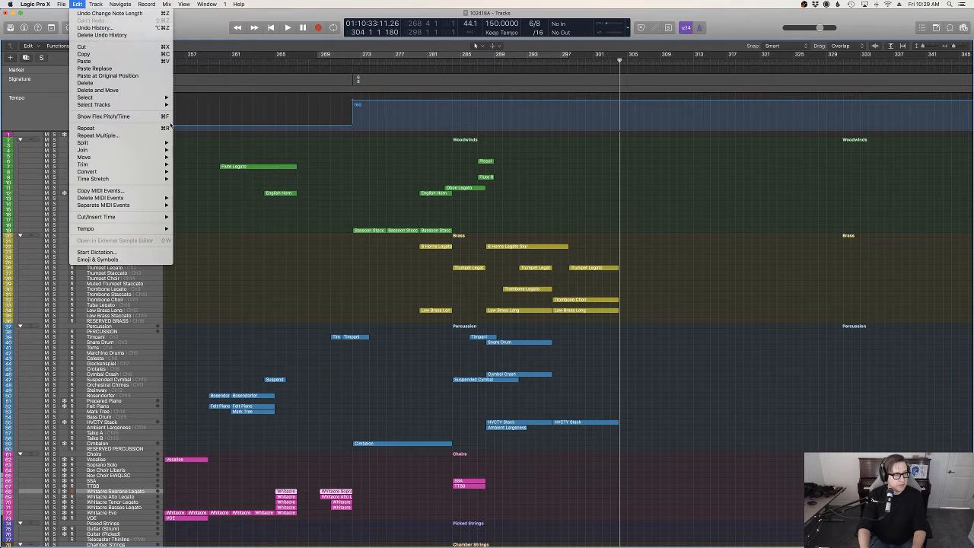
click(144, 76)
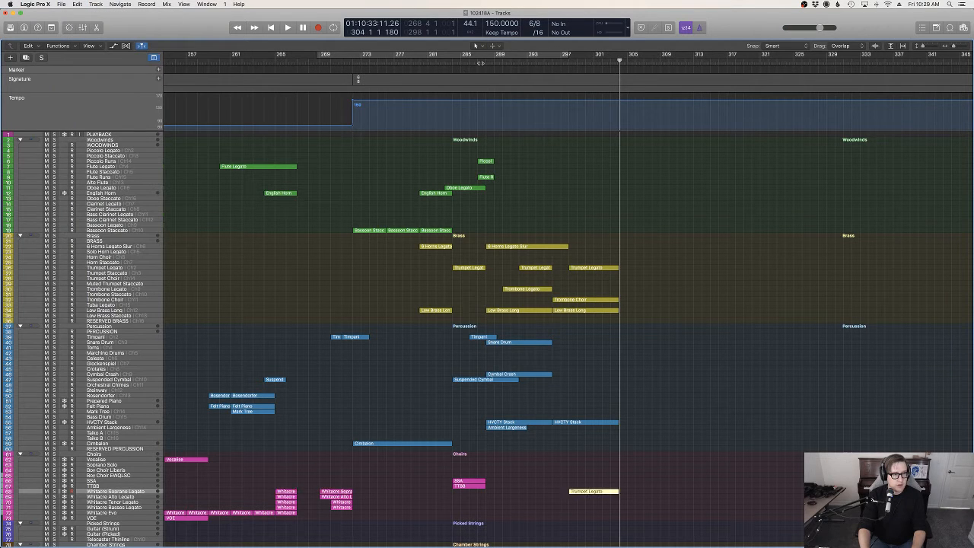
Loop the Snare Drum region onward to bar 304 and listen to the arrangement from about bar 287.
double_click(467, 63)
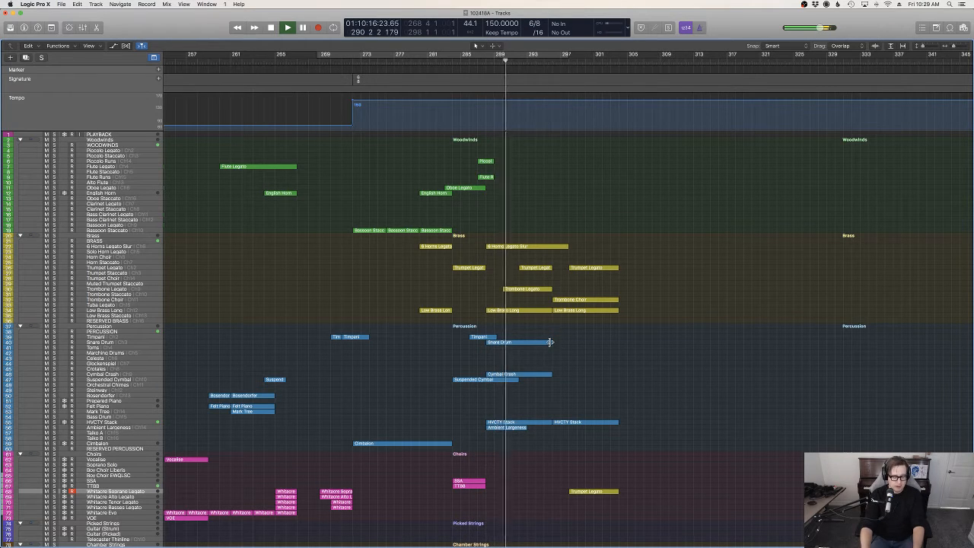
drag(553, 343, 622, 343)
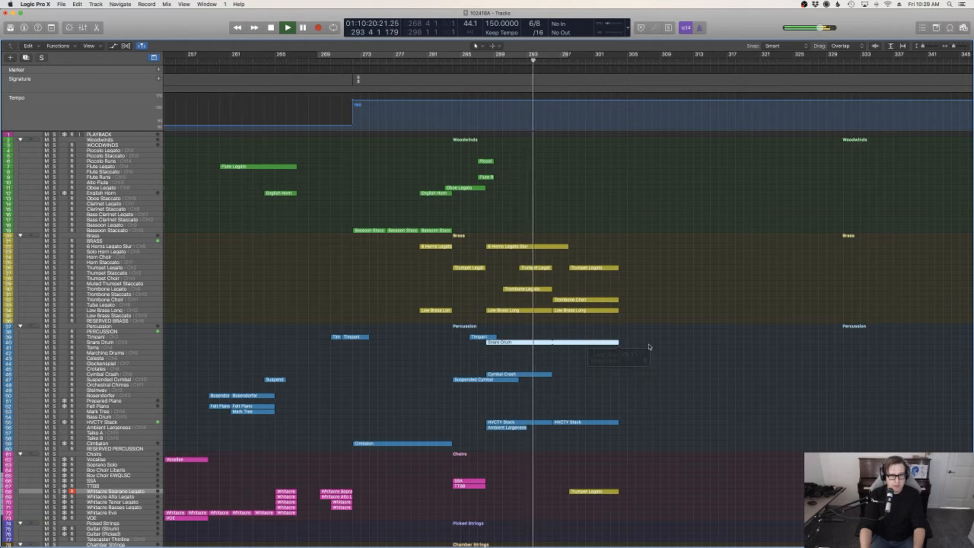
click(649, 347)
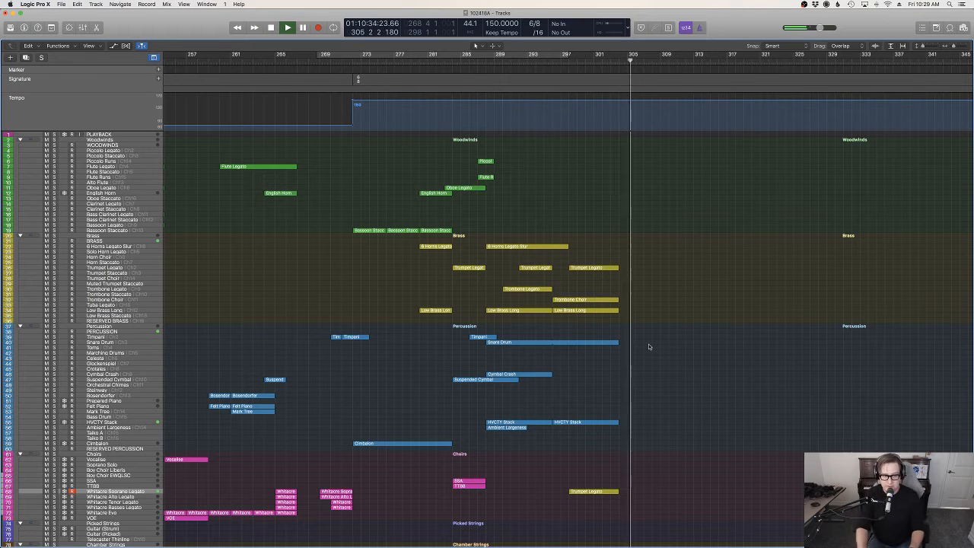
click(479, 58)
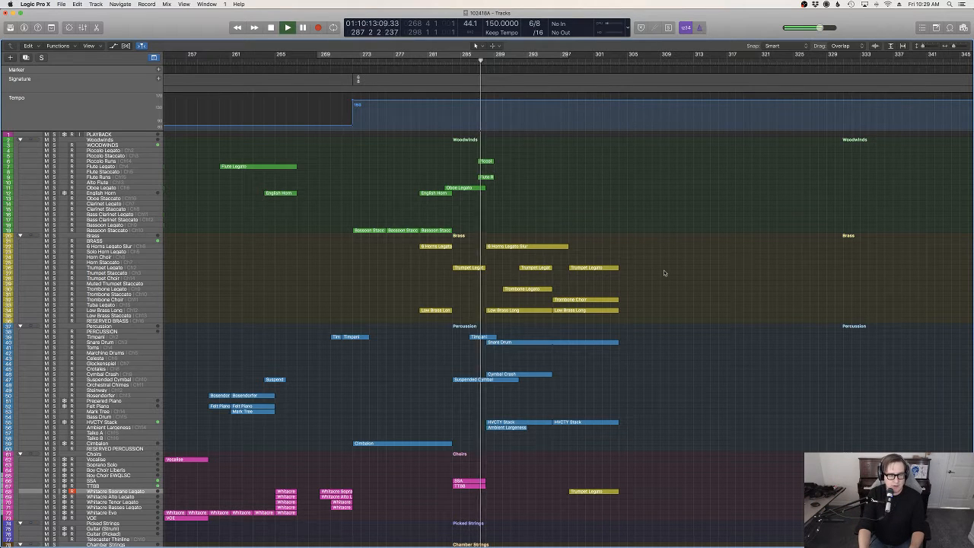
Color and name all regions by their tracks, including the copied soprano and Full Strings S regions.
scroll(663, 273, down, 20)
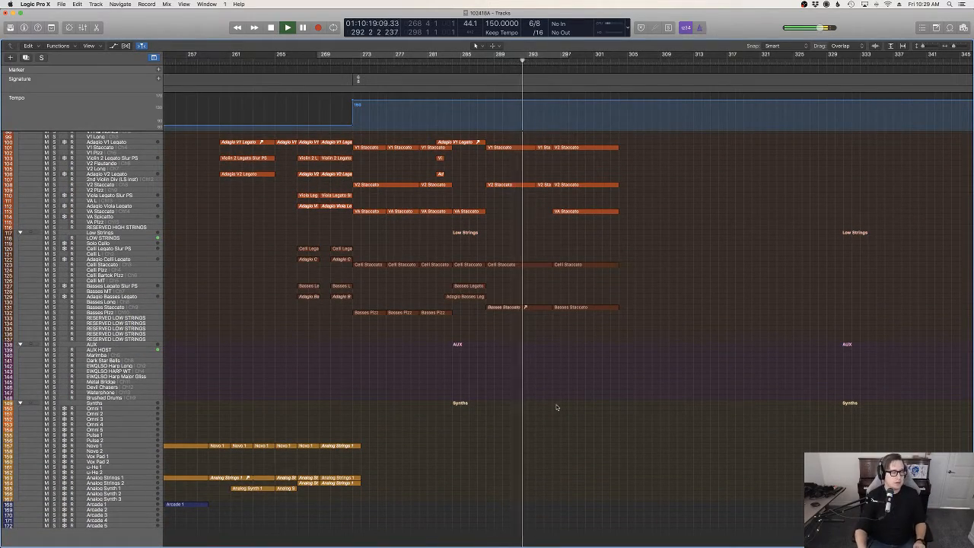
scroll(601, 419, up, 12)
scroll(607, 419, up, 4)
click(607, 419)
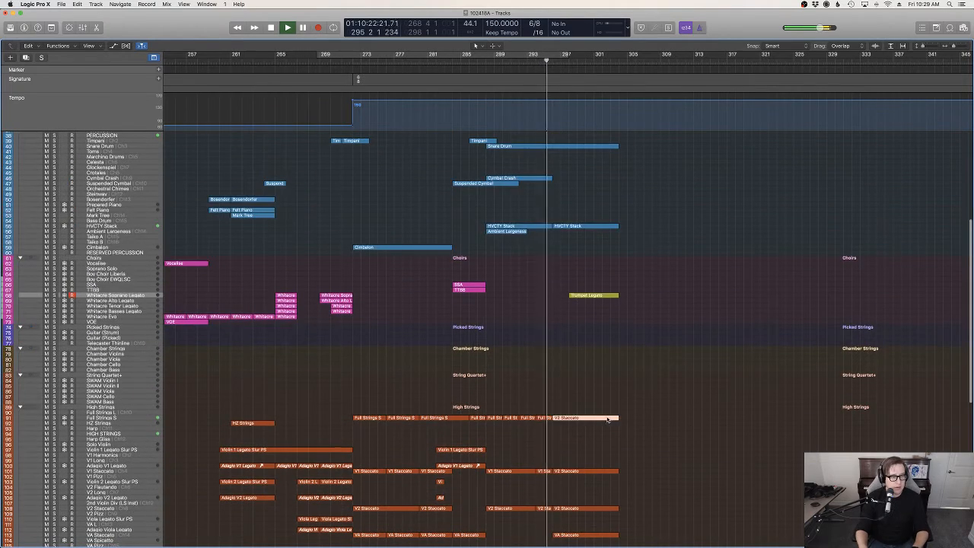
click(627, 377)
key(super+a)
right_click(590, 295)
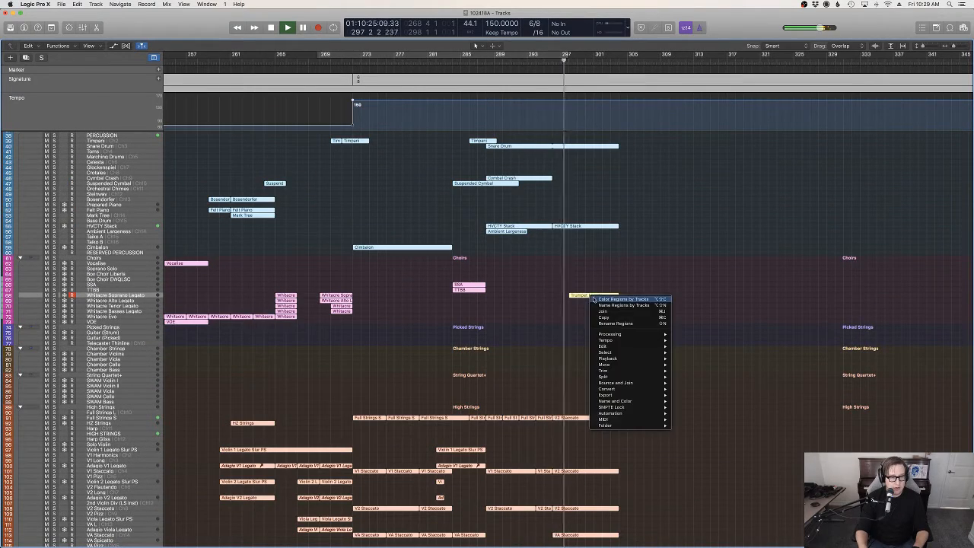
click(590, 296)
right_click(594, 297)
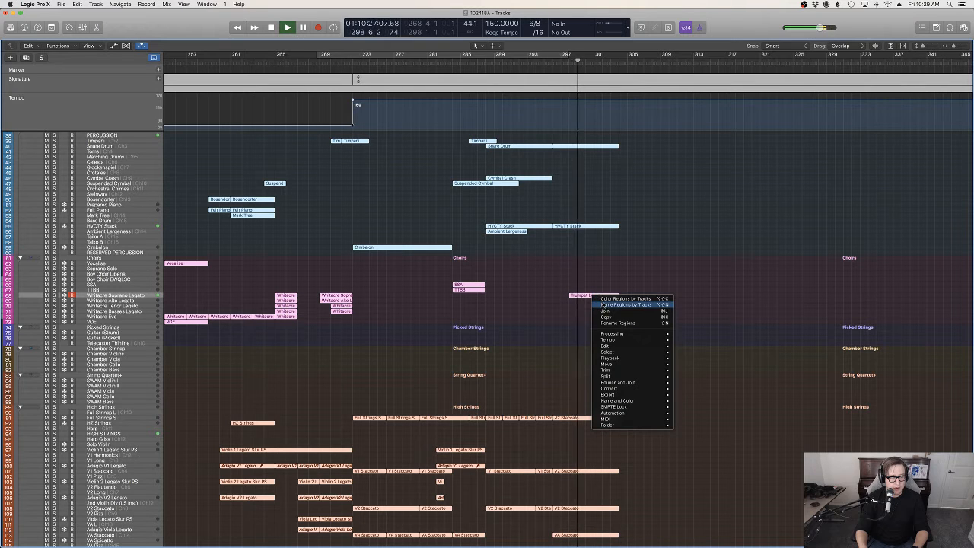
click(601, 304)
click(663, 304)
Listen through to bar 304 while looking over the woodwind, brass, percussion, choir and string tracks.
scroll(664, 304, up, 6)
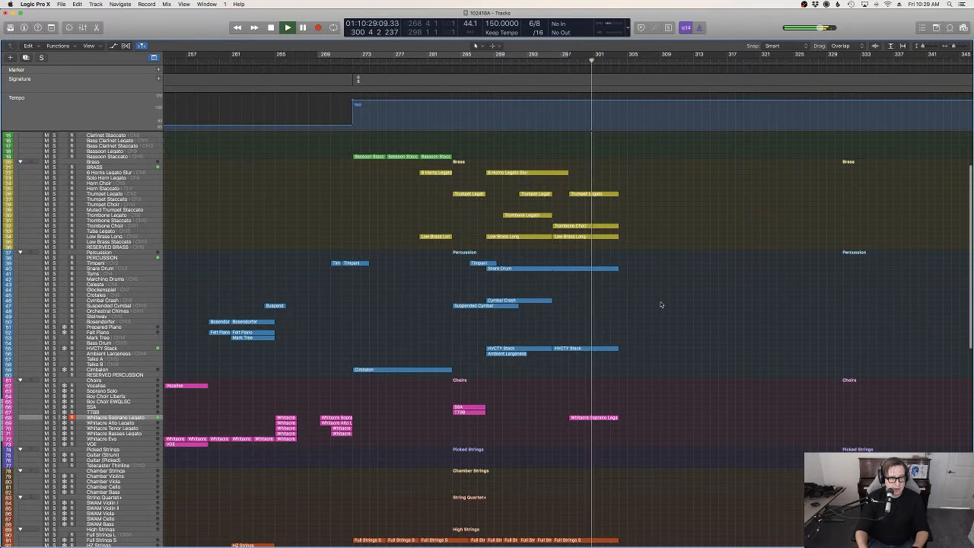
scroll(661, 305, up, 4)
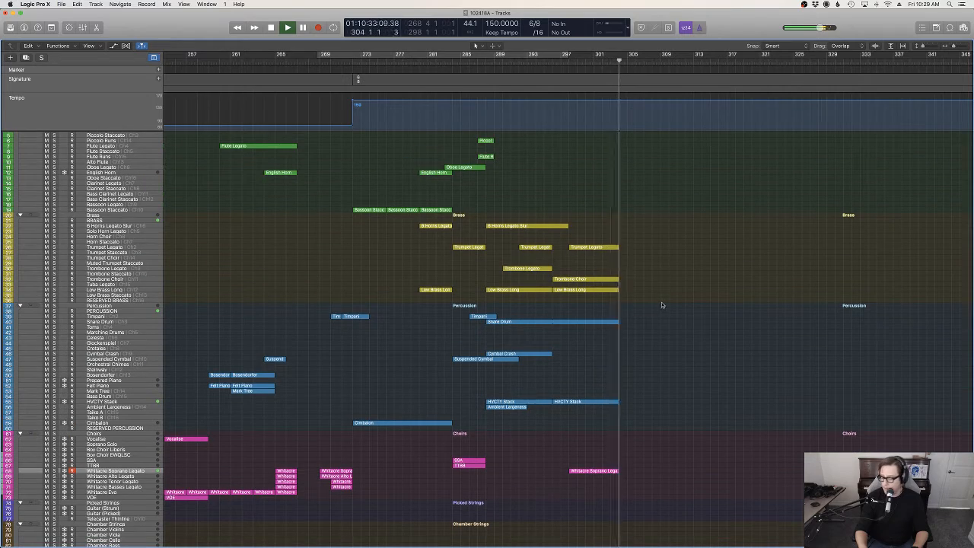
scroll(661, 306, down, 7)
scroll(654, 306, down, 15)
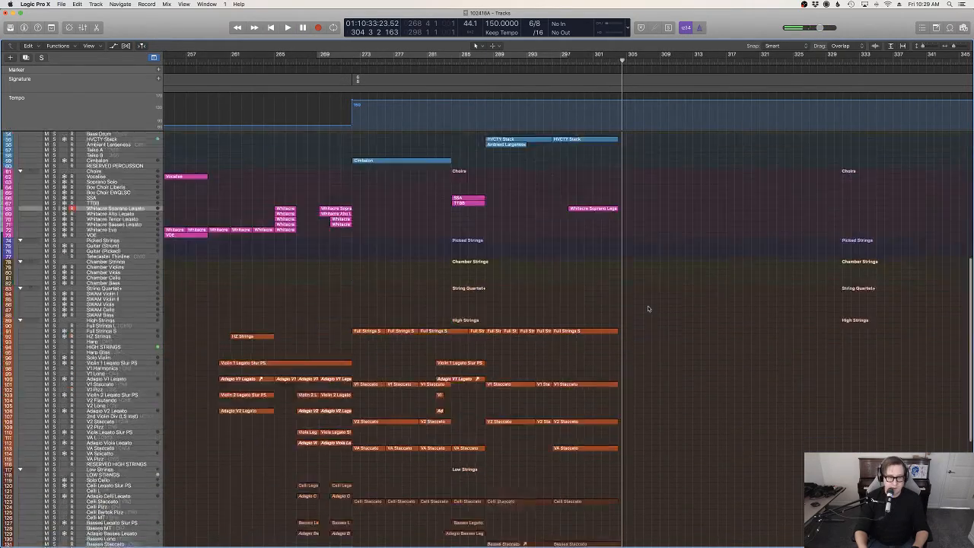
Solo the Brass tracks and listen to them from about bar 288 to bar 295.
scroll(536, 223, up, 20)
scroll(525, 207, down, 1)
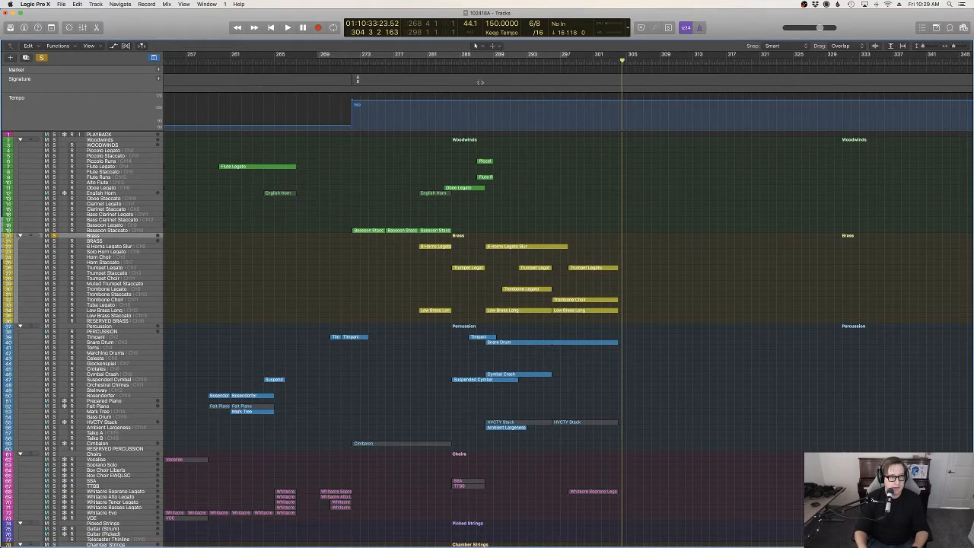
click(485, 61)
key(space)
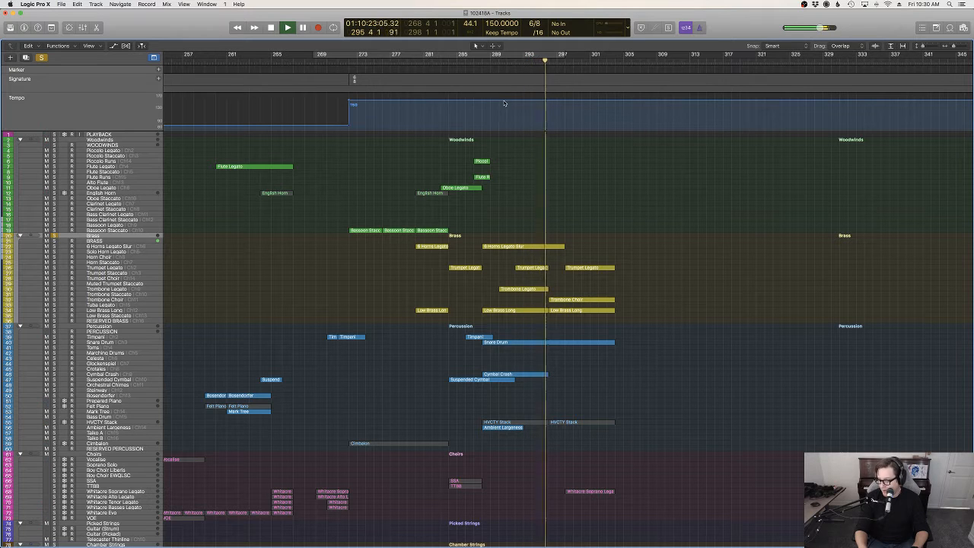
key(space)
Turn off the Brass solo, select the Violin 1 Legato Slur PS track, and play on to about bar 314 while trying a violin melody.
scroll(510, 229, down, 10)
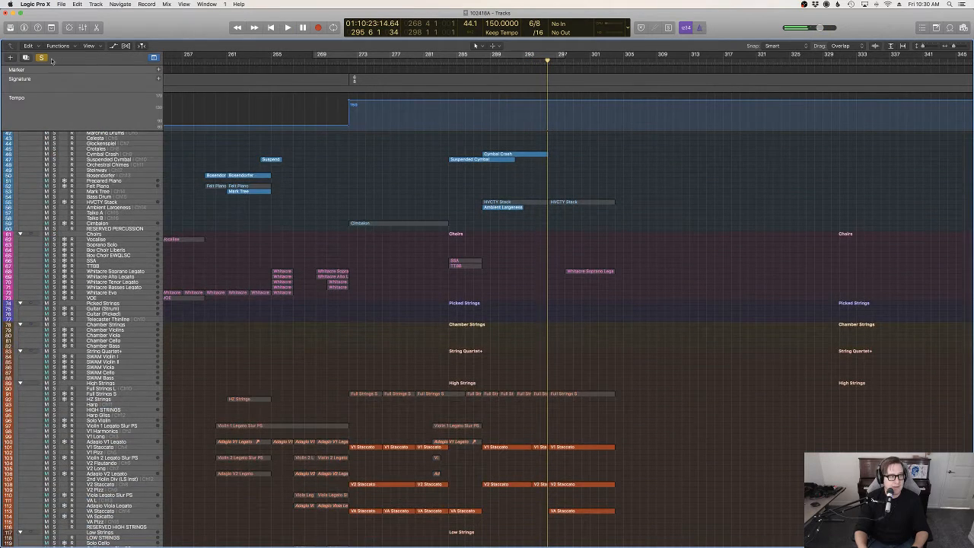
click(43, 58)
scroll(205, 359, down, 3)
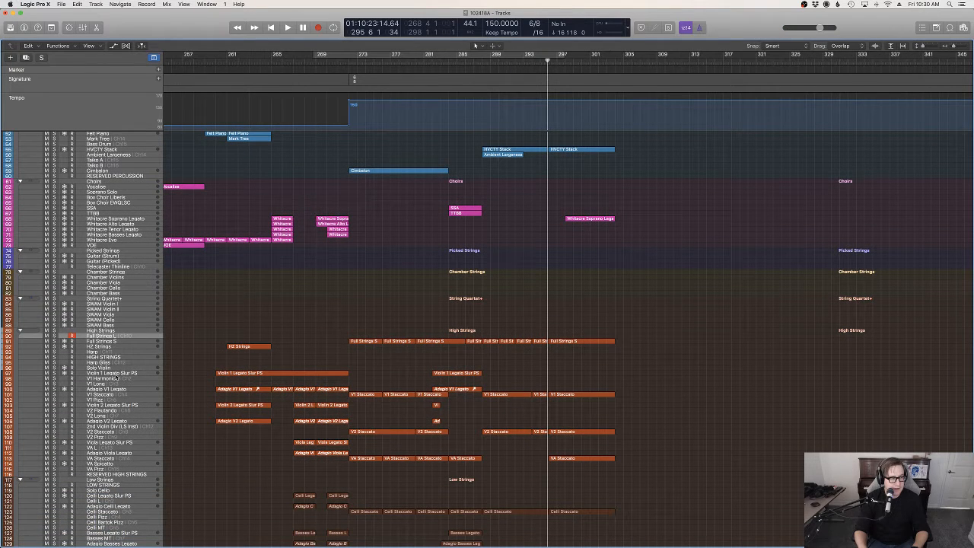
click(95, 374)
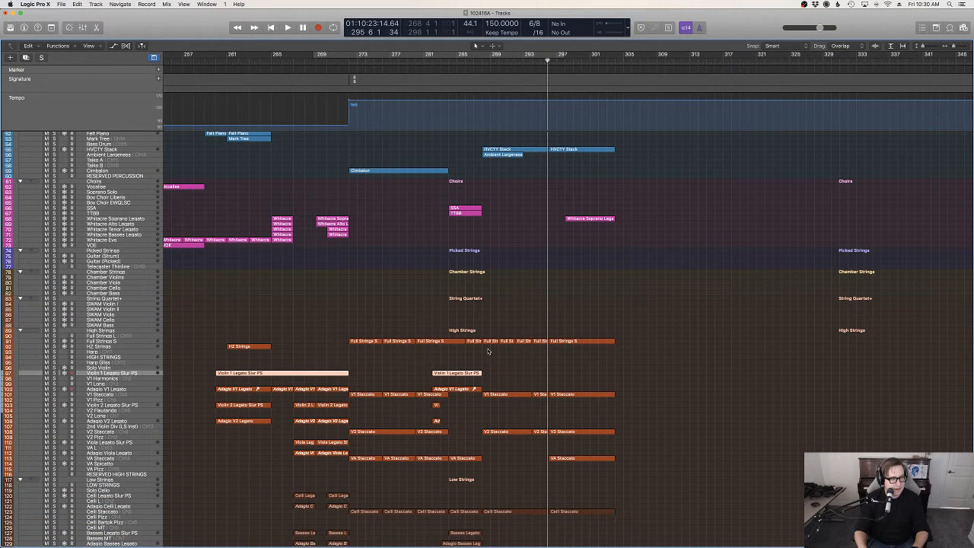
key(space)
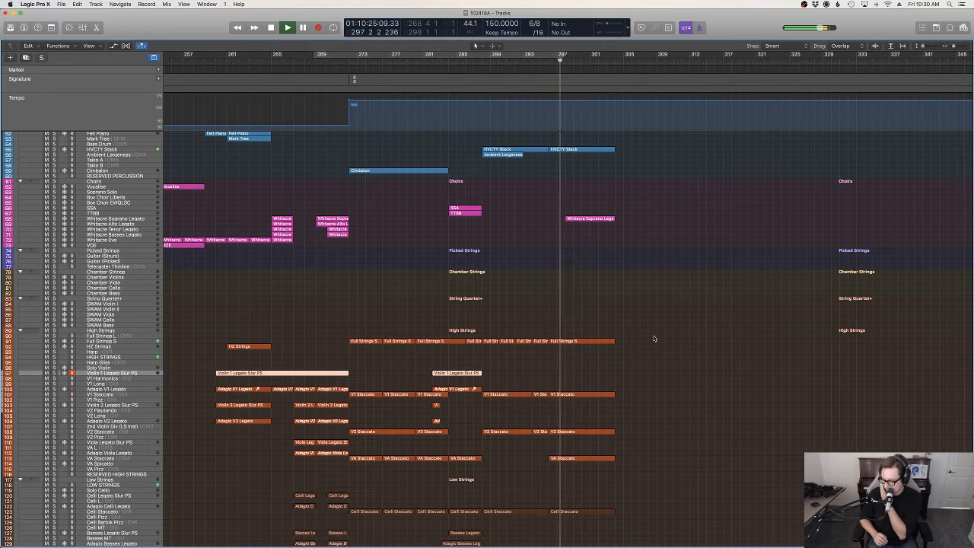
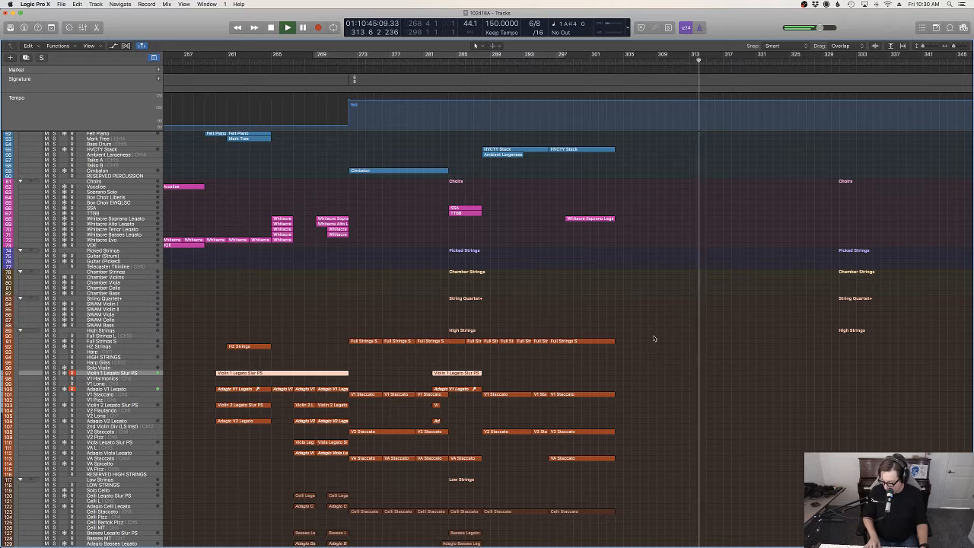
key(space)
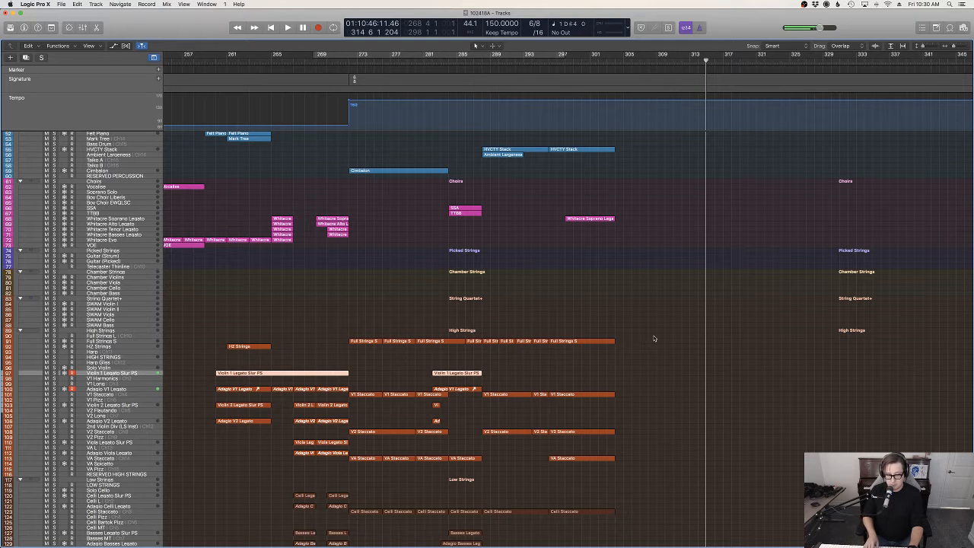
key(space)
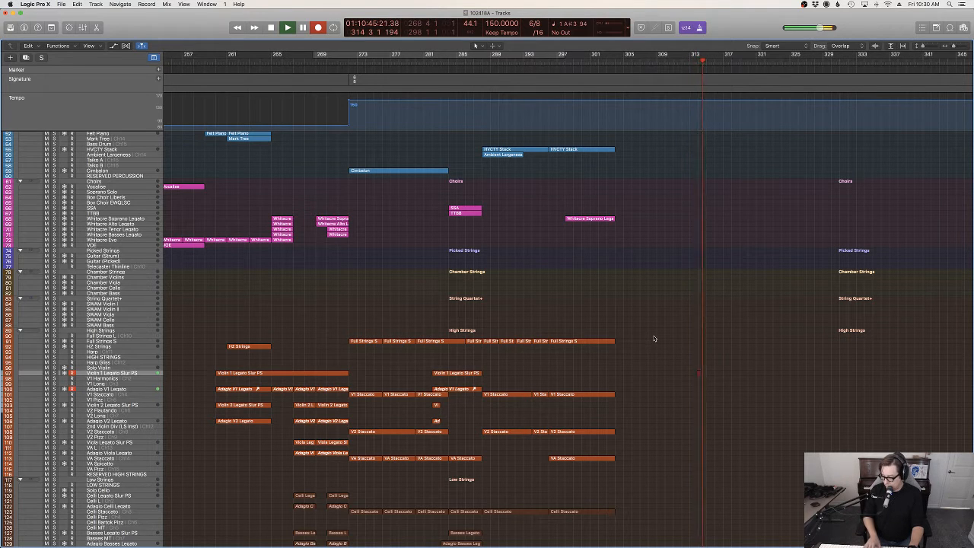
key(space)
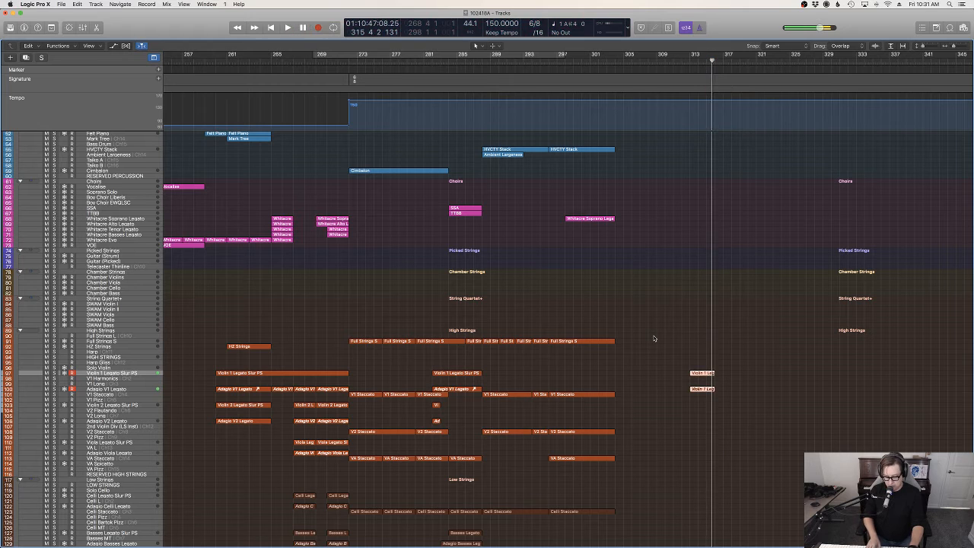
key(Delete)
Record a violin phrase over bars 315 to 319 on Violin 1 Legato Slur PS and Adagio V1 Legato, and show it in the Piano Roll.
key(r)
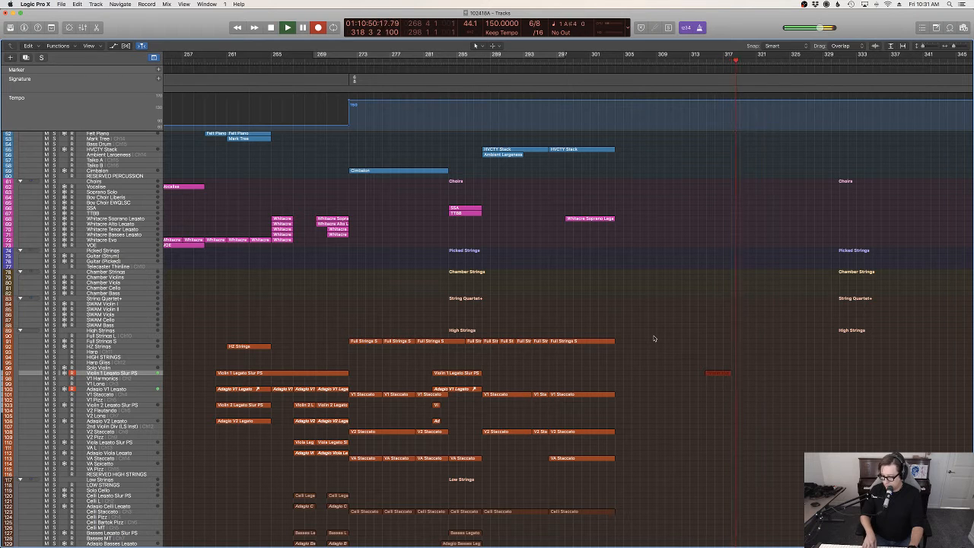
key(space)
key(p)
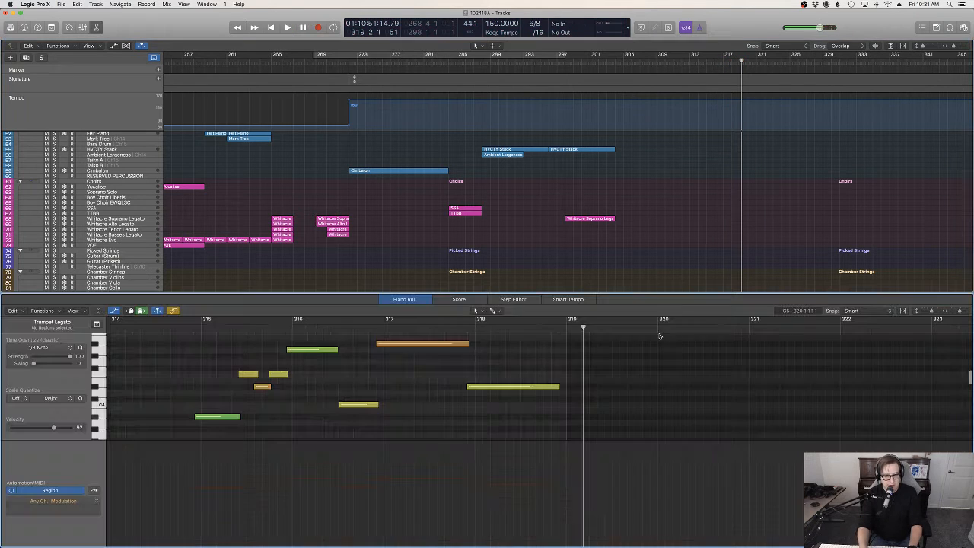
Move the first note of the recorded violin phrase onto bar 315 and play the phrase back.
scroll(293, 395, left, 3)
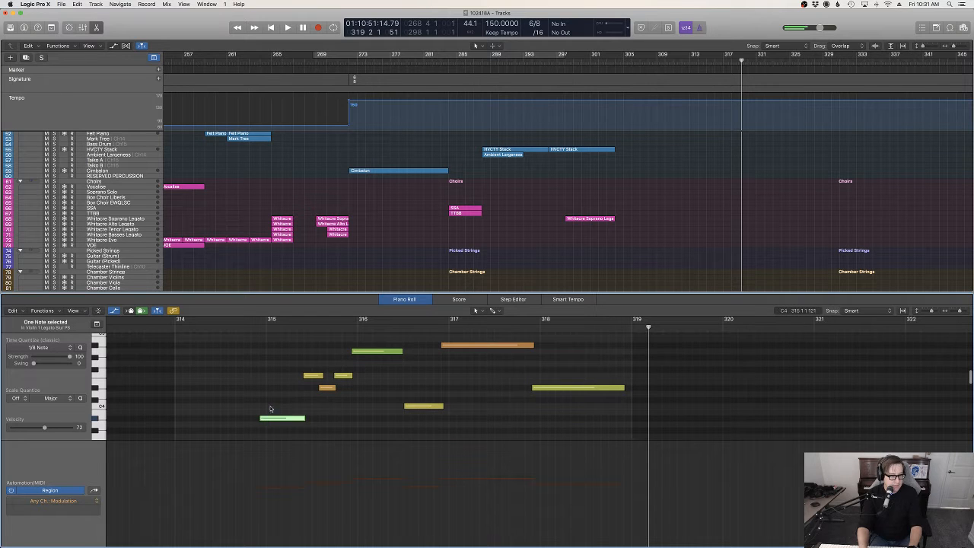
drag(236, 385, 266, 384)
scroll(652, 202, down, 5)
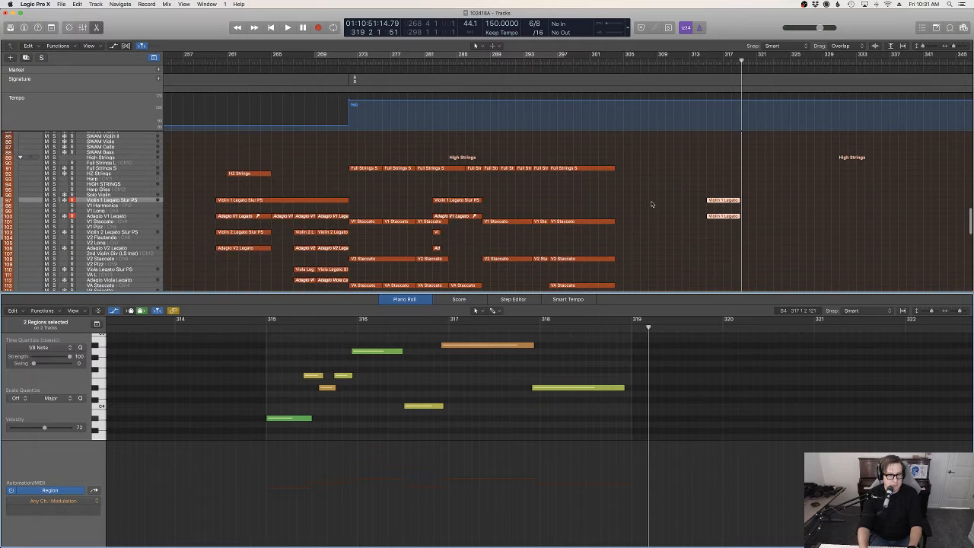
click(252, 327)
key(space)
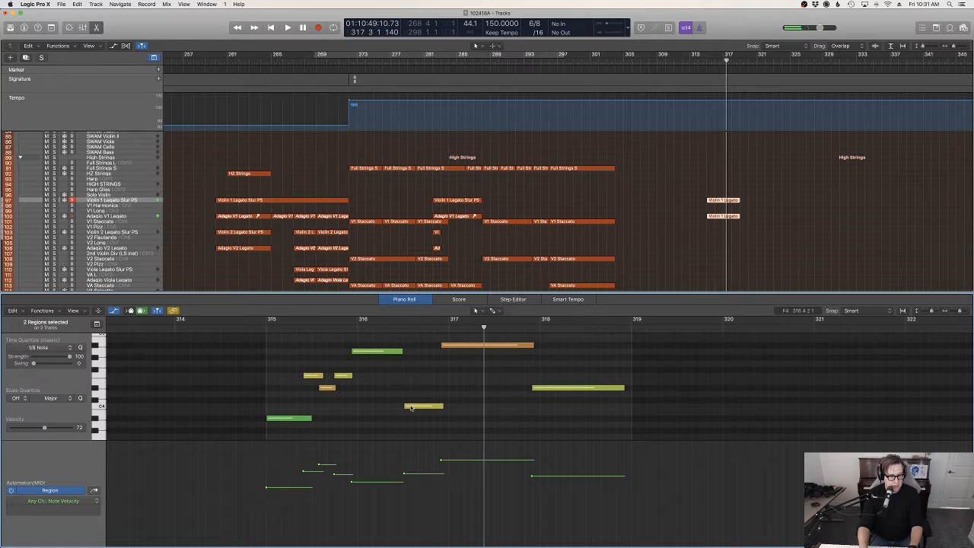
Raise all notes of the phrase to velocity 127 and delete the duplicate region recorded on the Adagio V1 Legato track.
key(super+a)
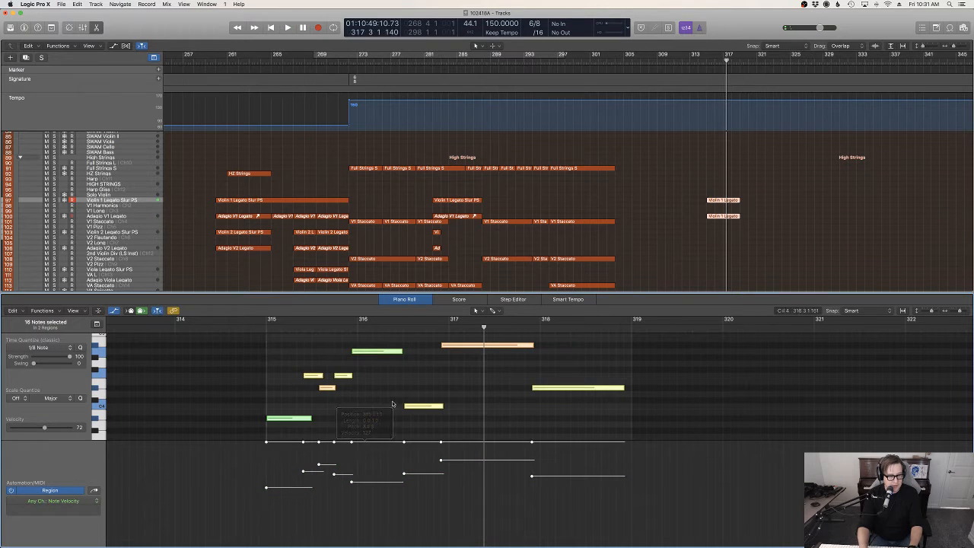
click(391, 411)
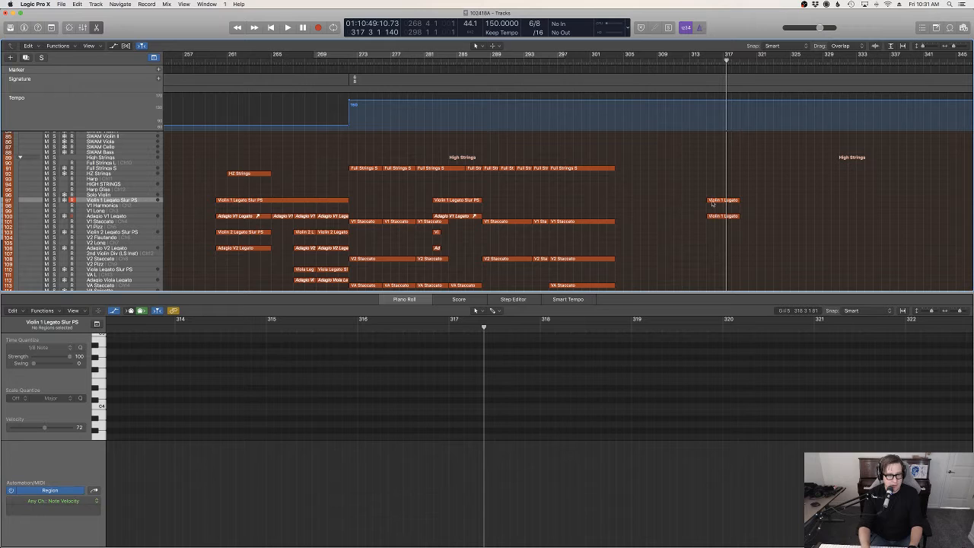
click(712, 201)
click(377, 430)
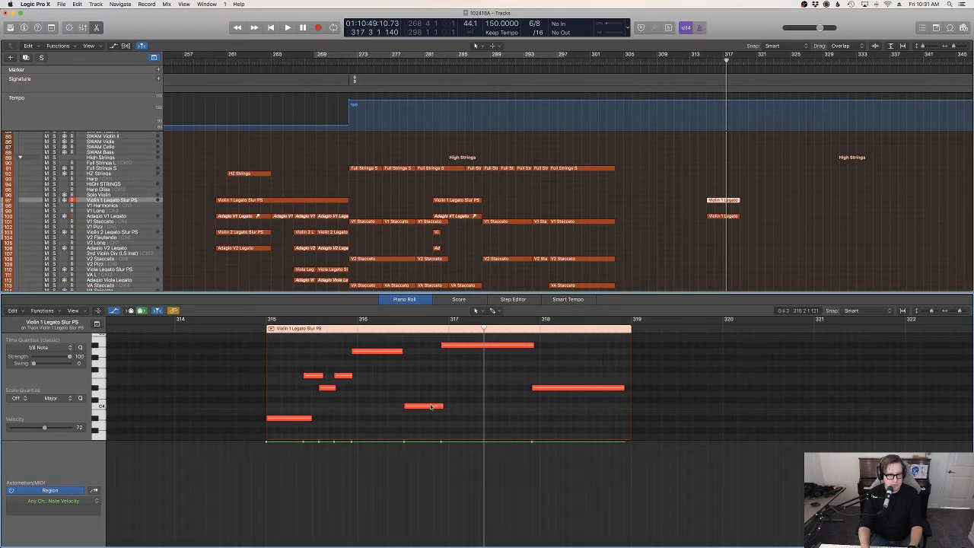
click(718, 217)
key(Delete)
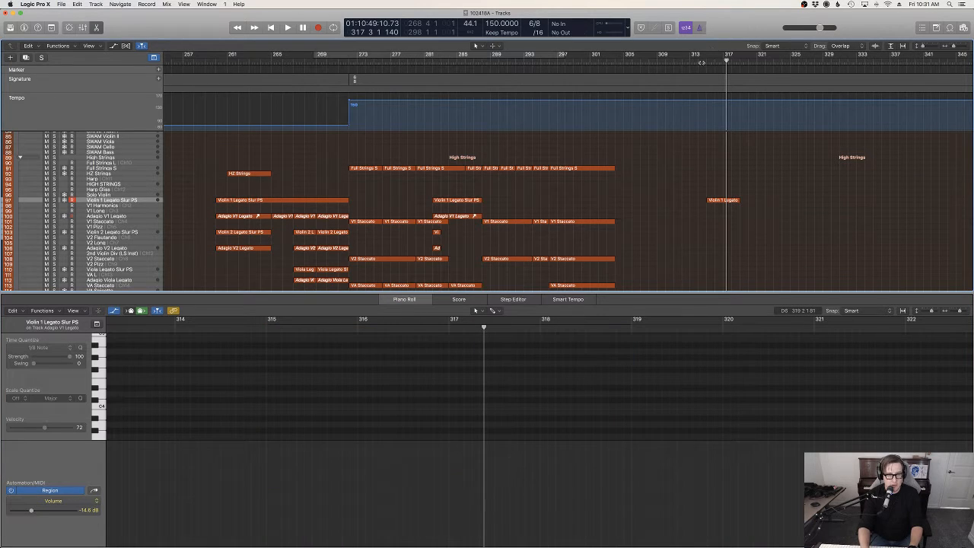
Trim the start of the long high note closer to bar 317, lengthen the preceding C4 note to meet it, and play the phrase.
key(space)
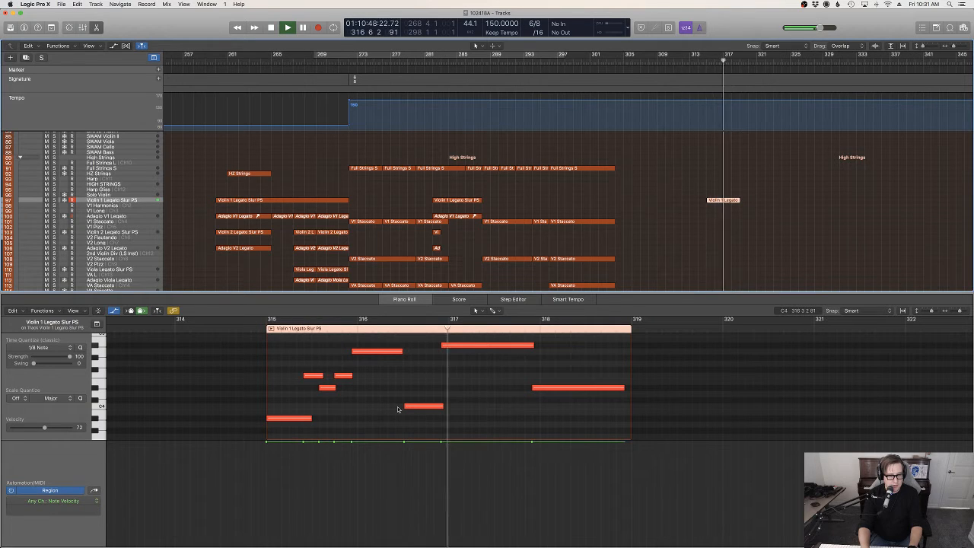
key(space)
click(443, 344)
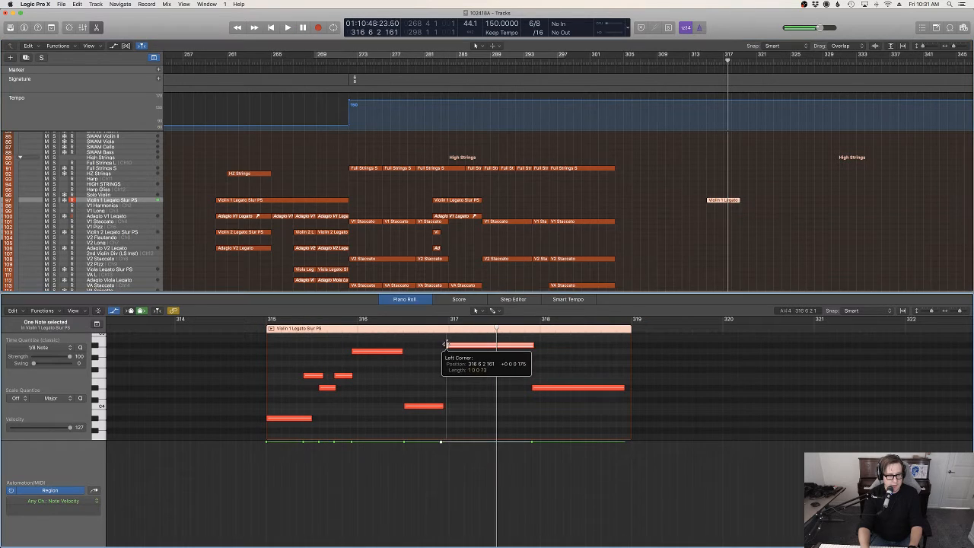
drag(444, 405, 448, 406)
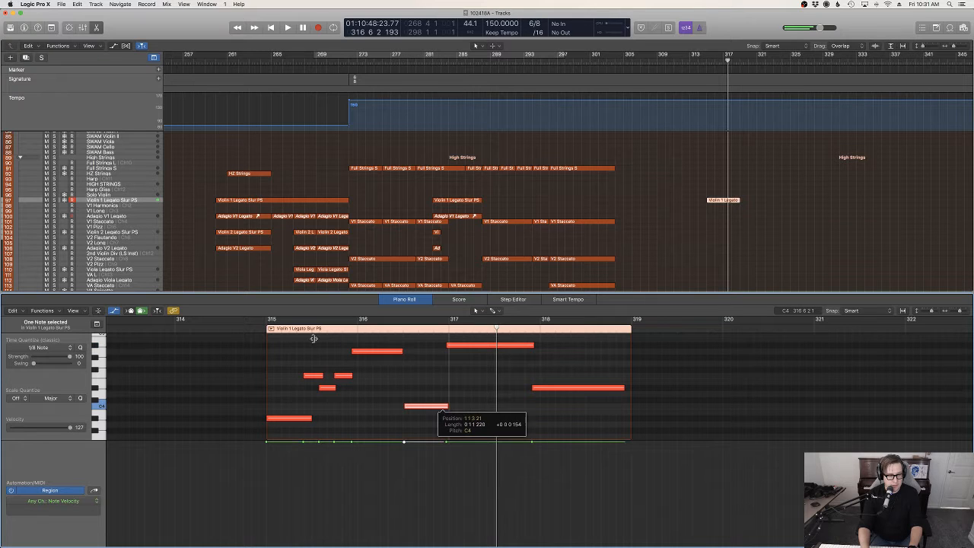
click(254, 336)
key(space)
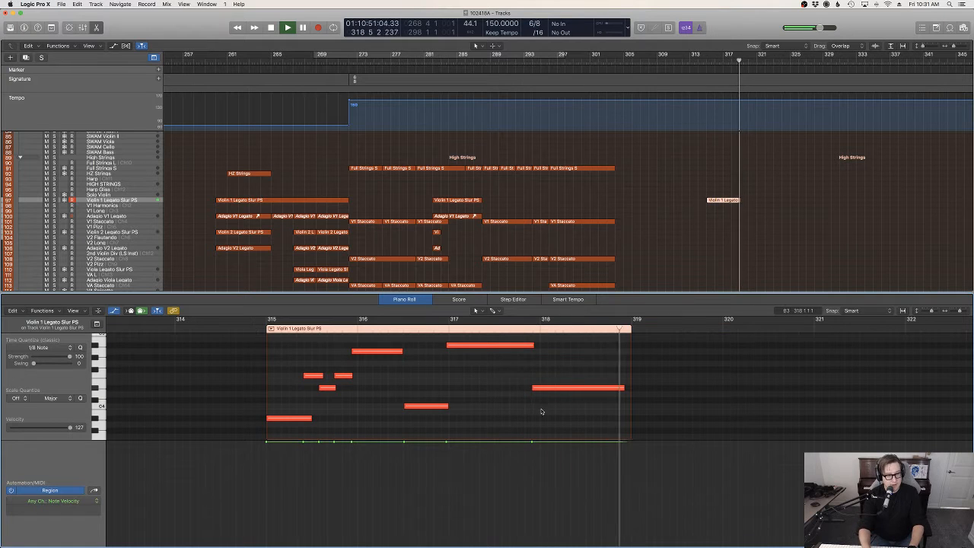
Lengthen the end of the final D#4 note slightly, trim its start to bar 318, and replay the phrase.
key(space)
drag(623, 390, 625, 390)
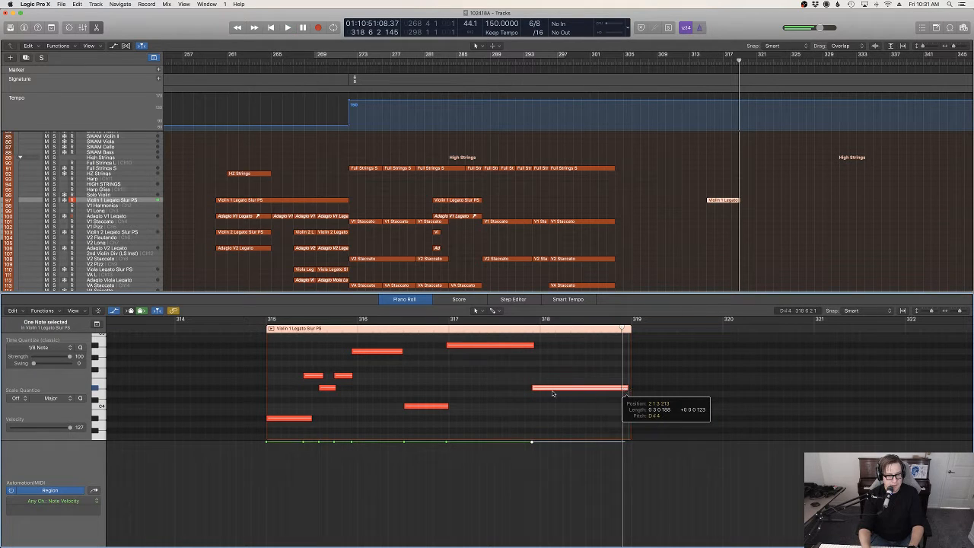
drag(532, 389, 537, 389)
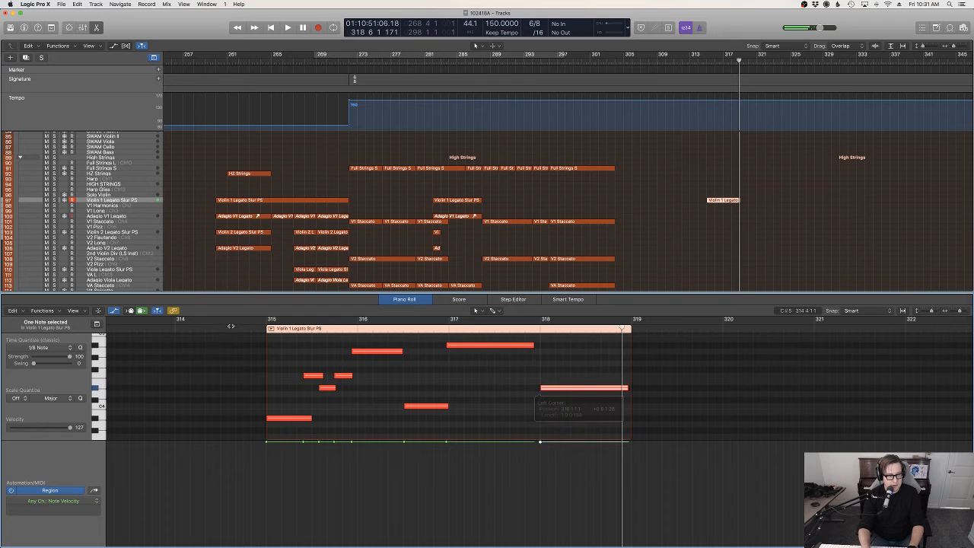
click(247, 330)
key(space)
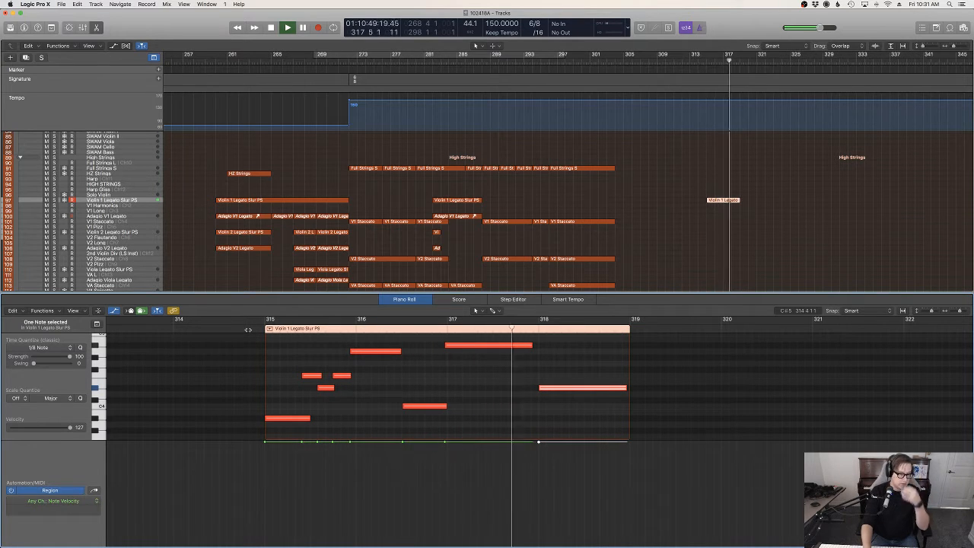
Shorten the end of the long high note before bar 318 slightly and listen from about bar 317.
click(531, 347)
click(439, 330)
key(space)
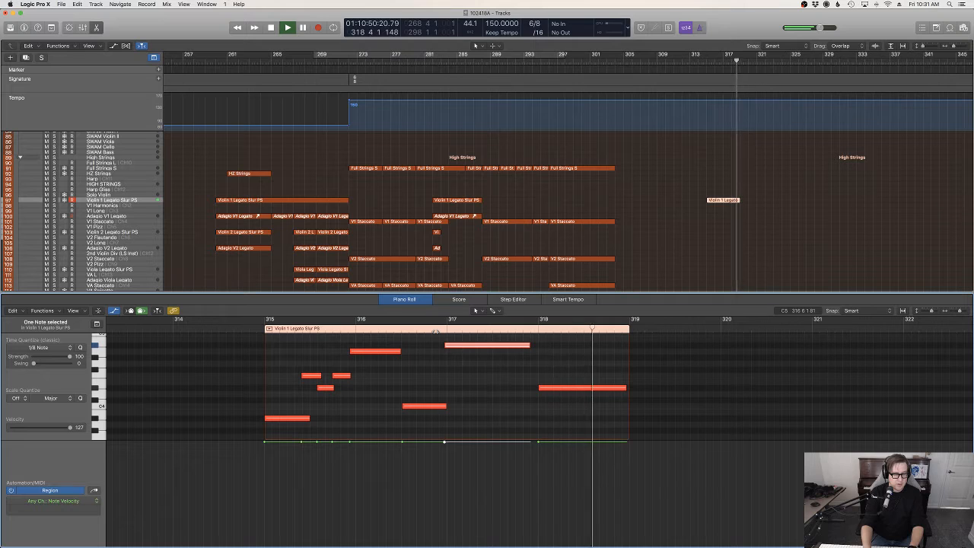
key(space)
Copy the Violin 1 Legato Slur PS region of bars 315 to 319 onto the Adagio V1 Legato track at its original position.
drag(771, 219, 723, 197)
click(108, 216)
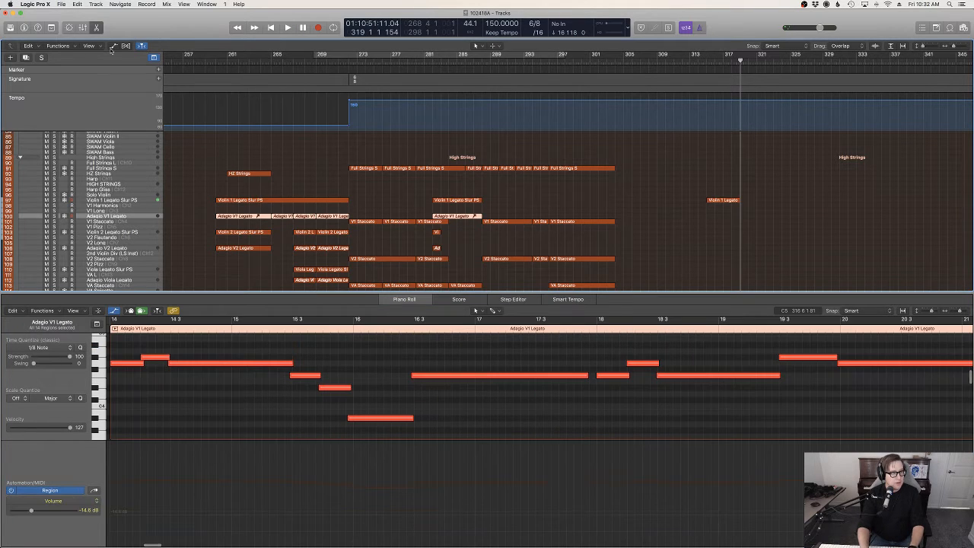
click(76, 3)
click(99, 76)
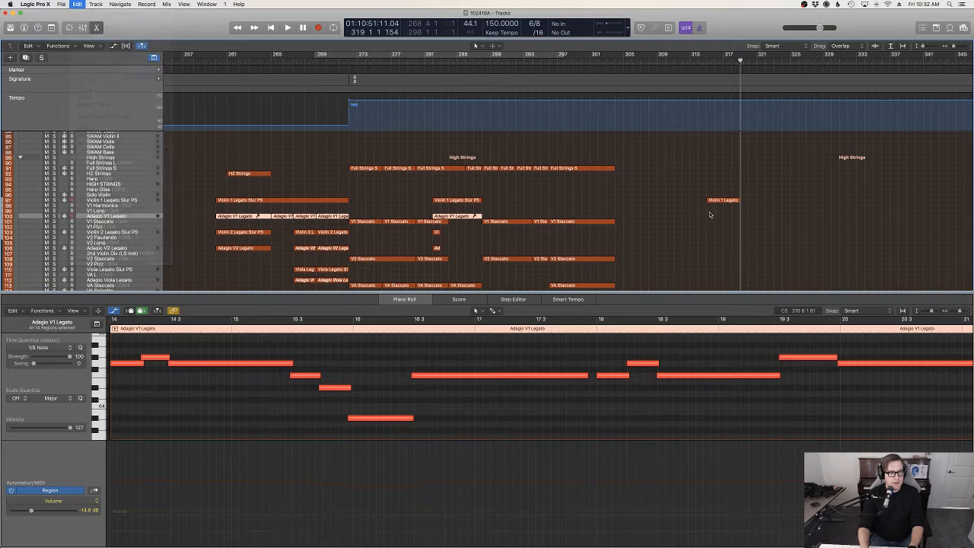
click(503, 176)
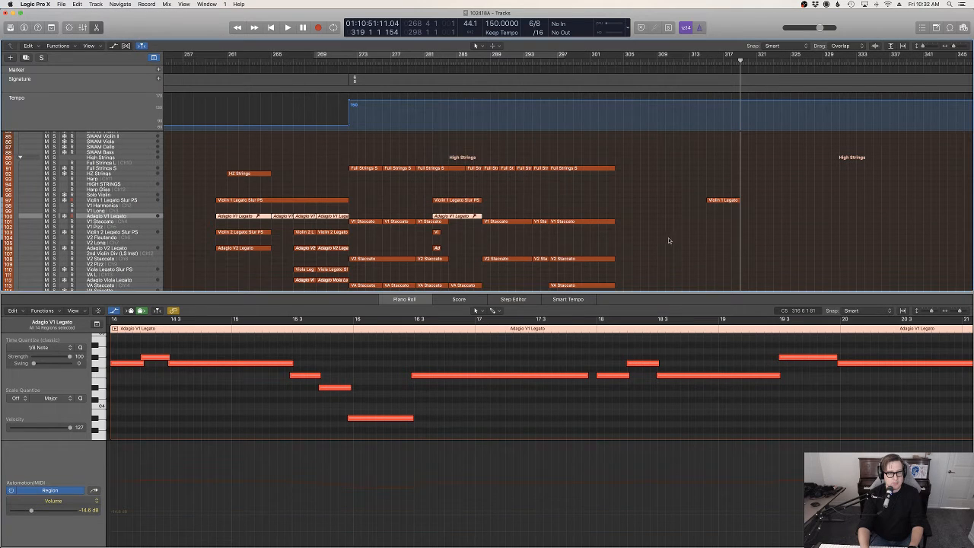
Paste the copied violin phrase onto the Violin 2 Legato Slur PS track at its original position.
click(133, 236)
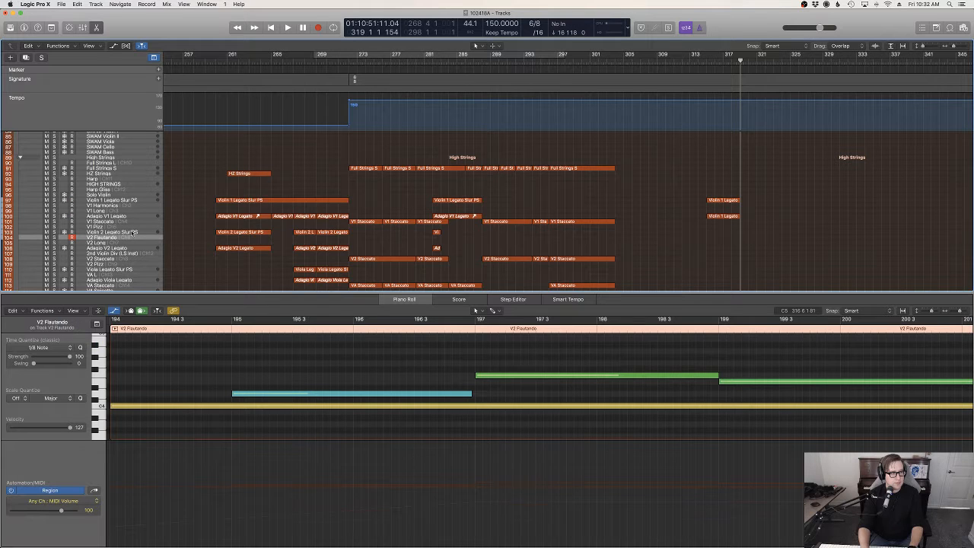
click(132, 232)
mouse_move(3, 301)
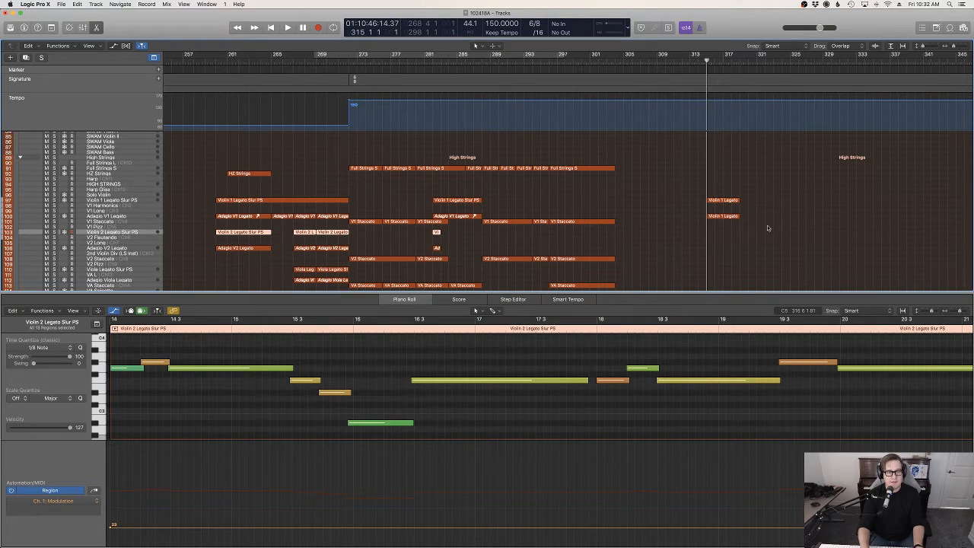
click(79, 4)
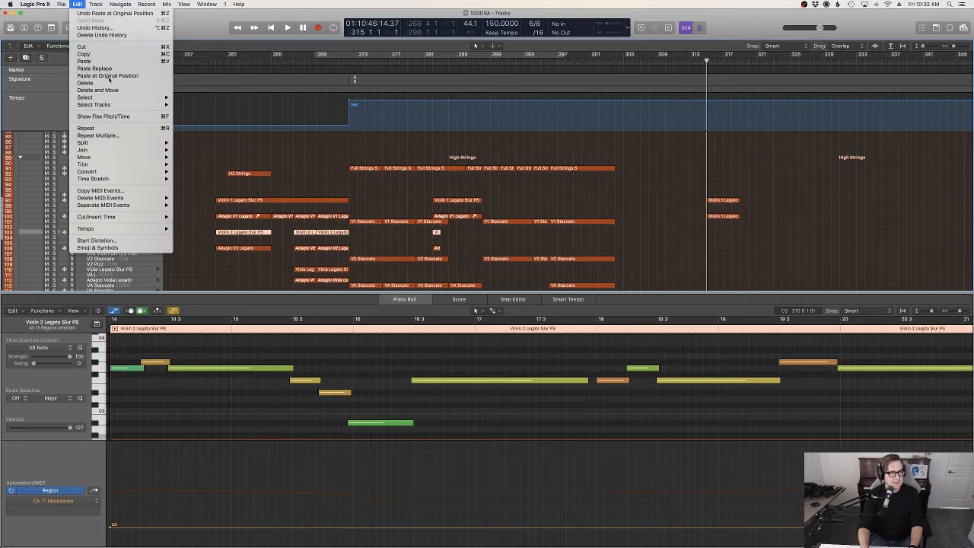
click(98, 80)
click(513, 176)
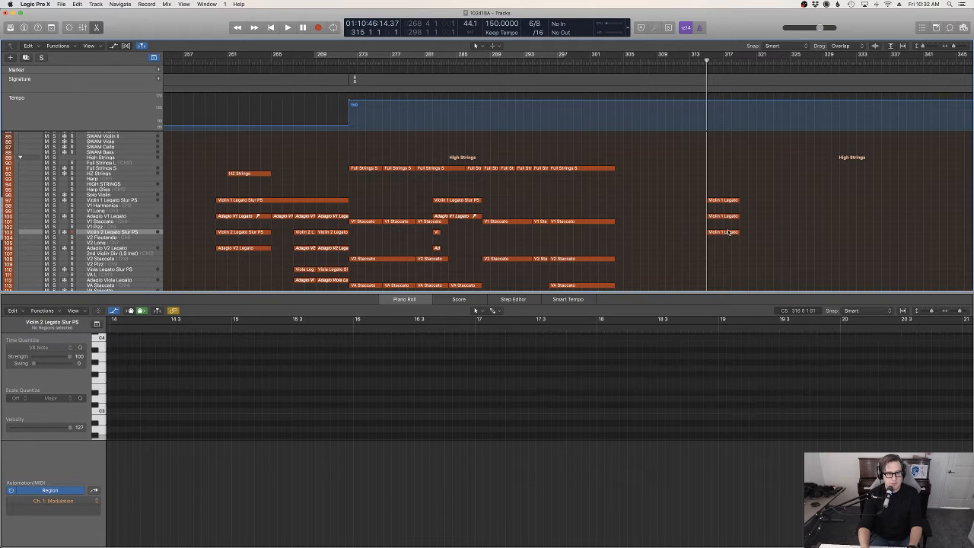
Transpose all notes of the Violin 2 Legato Slur PS region at bar 315 down 12 semitones.
click(726, 233)
click(814, 395)
key(super+Right)
key(super+Right)
key(super+Right)
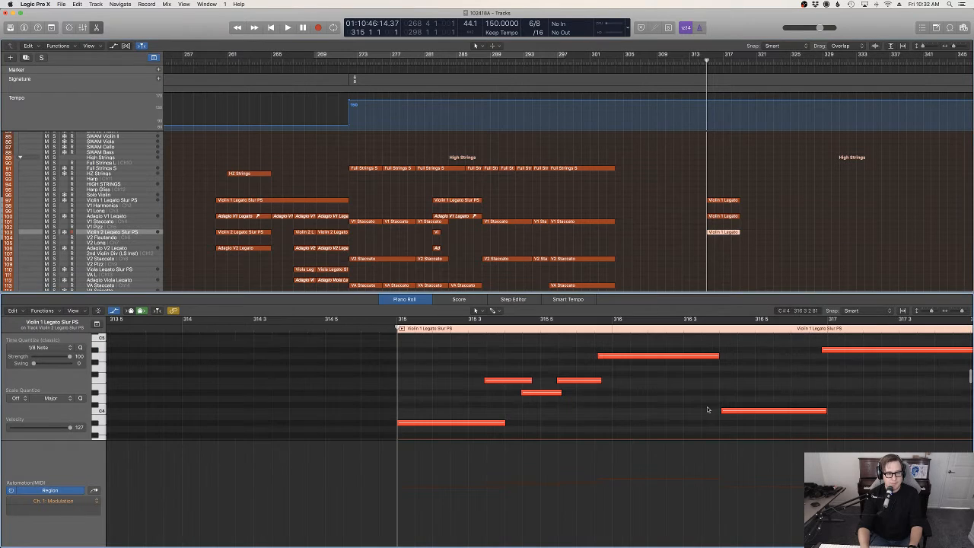
key(super+a)
right_click(745, 411)
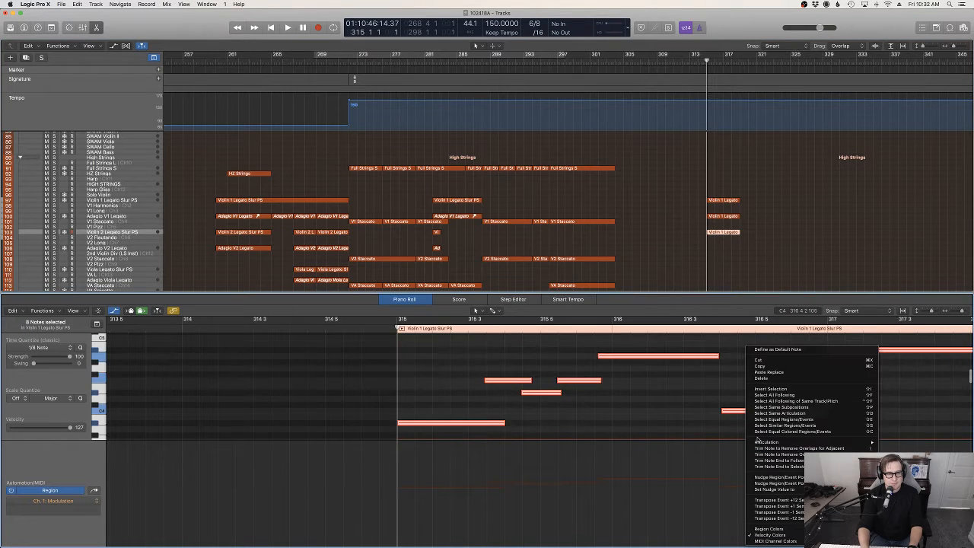
click(782, 518)
click(745, 249)
click(713, 233)
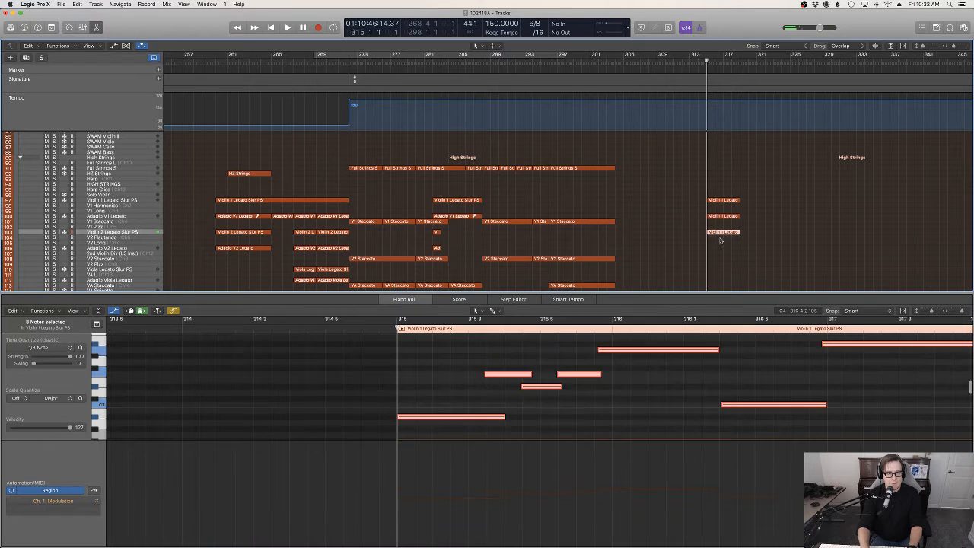
click(399, 470)
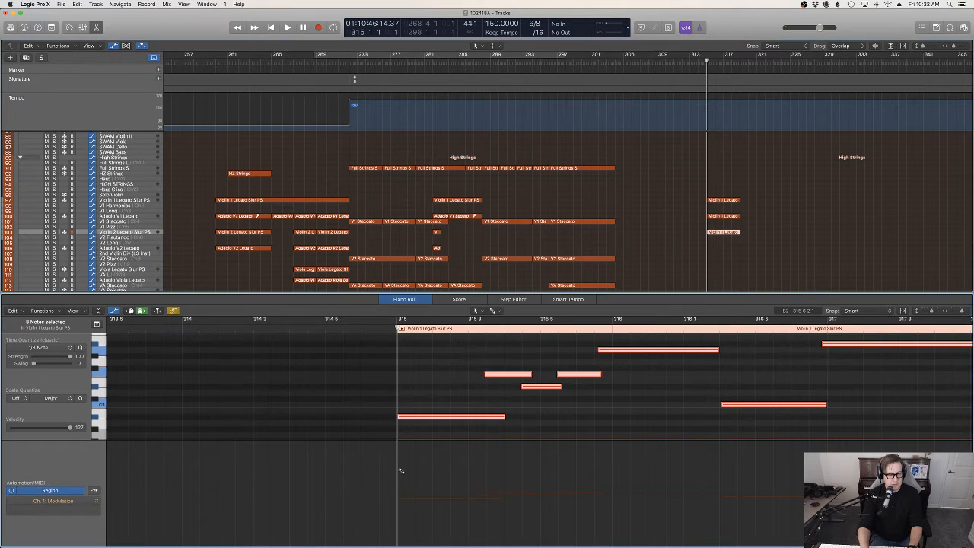
key(r)
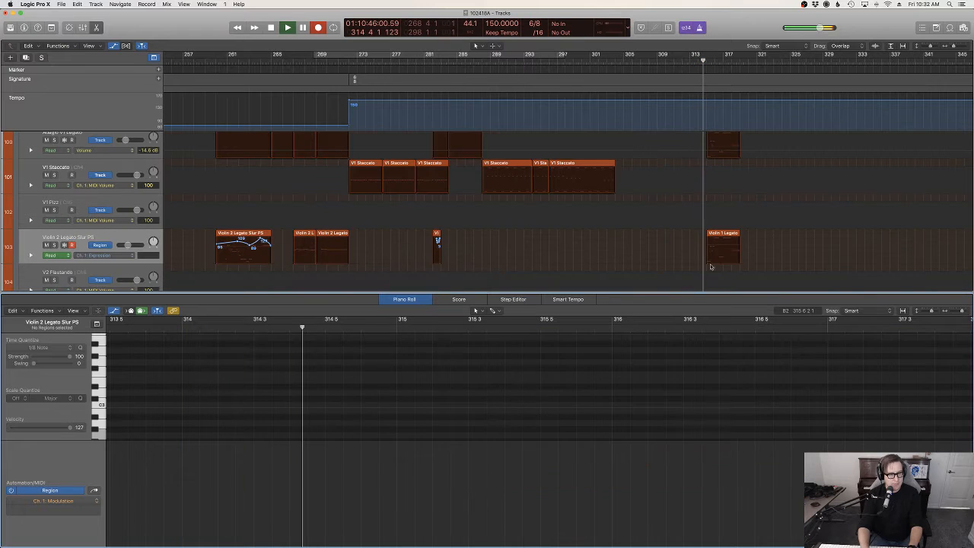
key(space)
key(a)
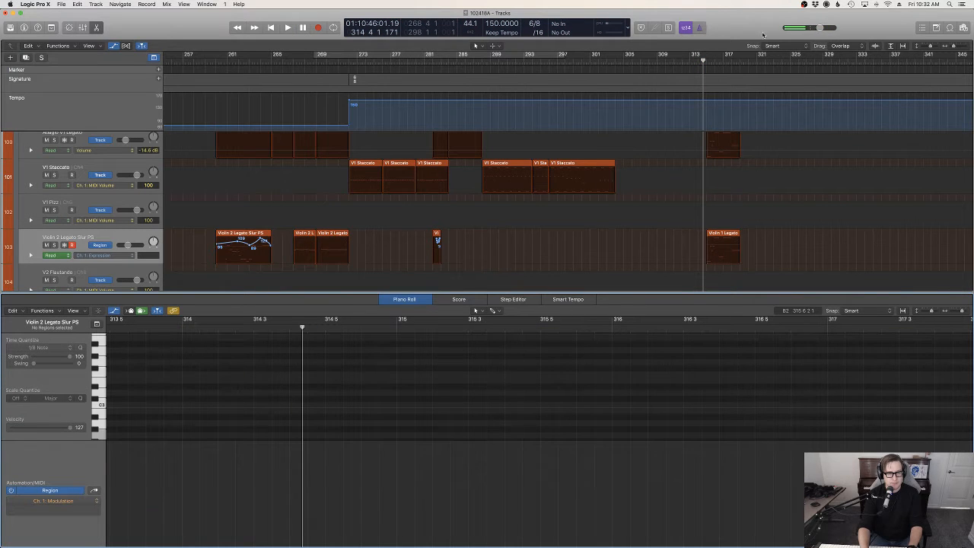
key(a)
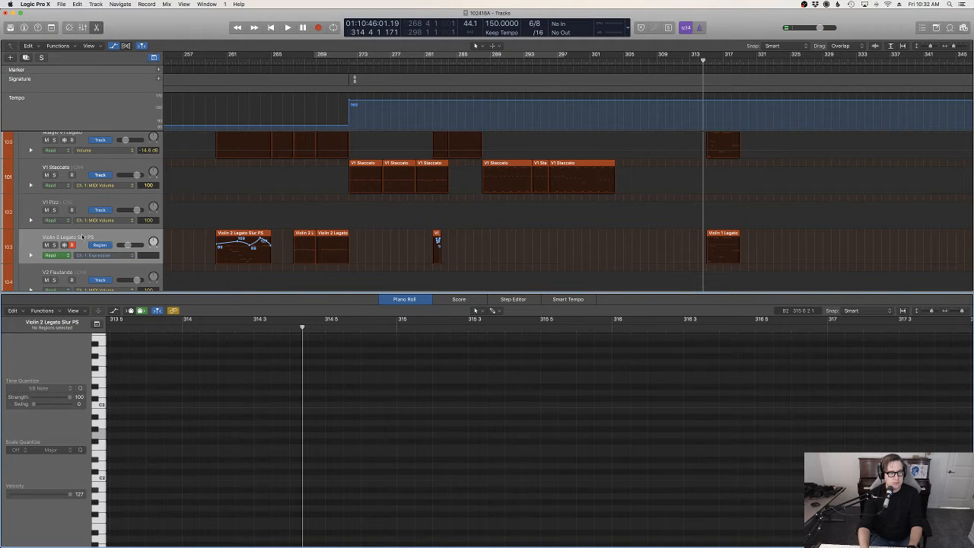
click(82, 237)
key(a)
Set the Violin 2 region's Expression automation to 121 from its start at bar 315 and play the phrase.
click(719, 232)
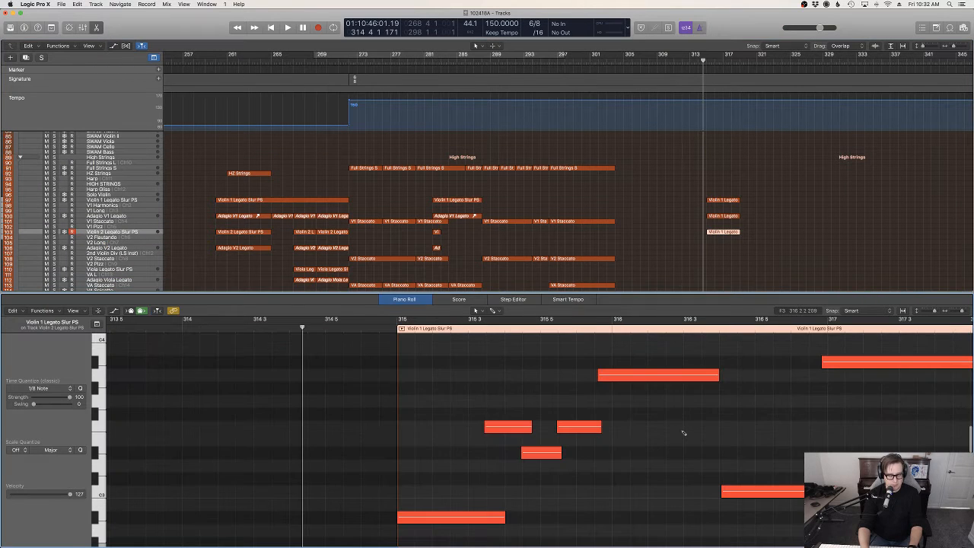
key(a)
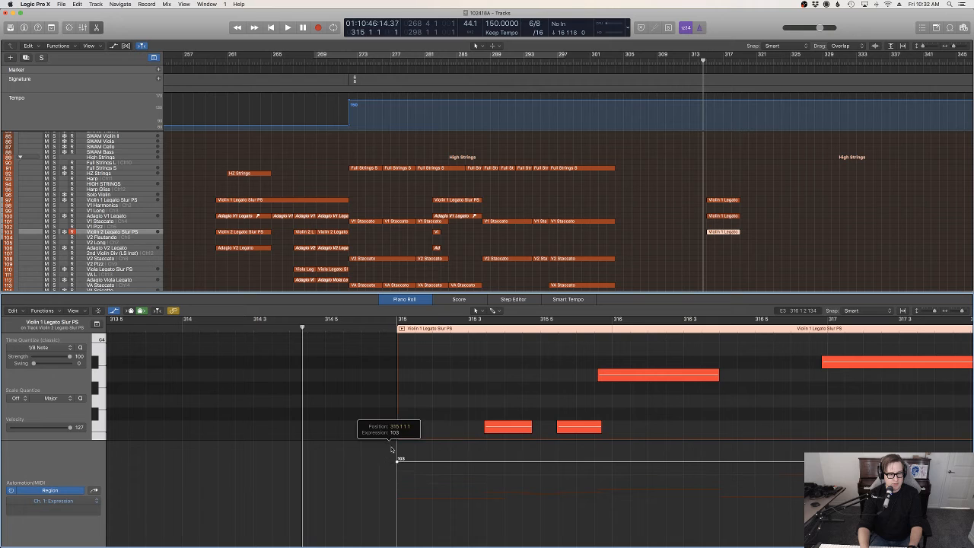
key(space)
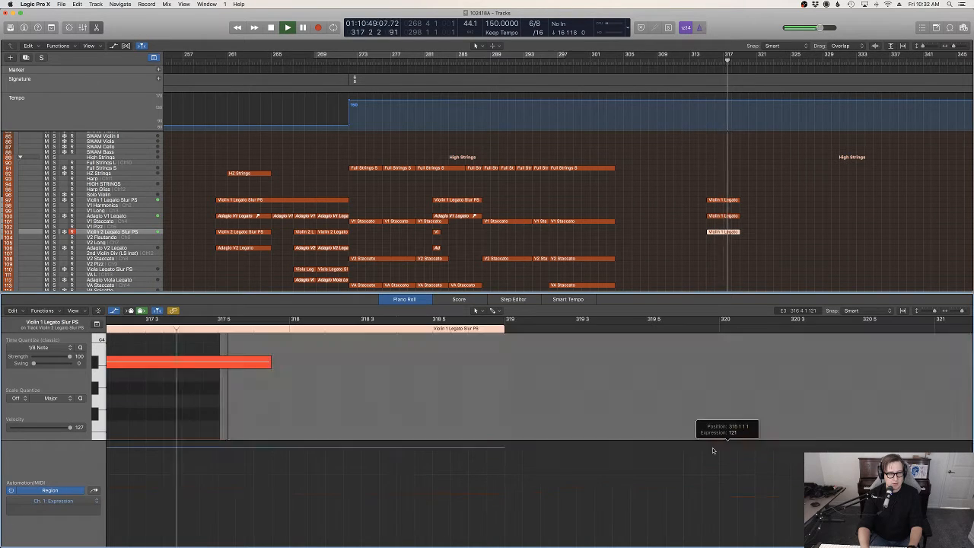
click(774, 258)
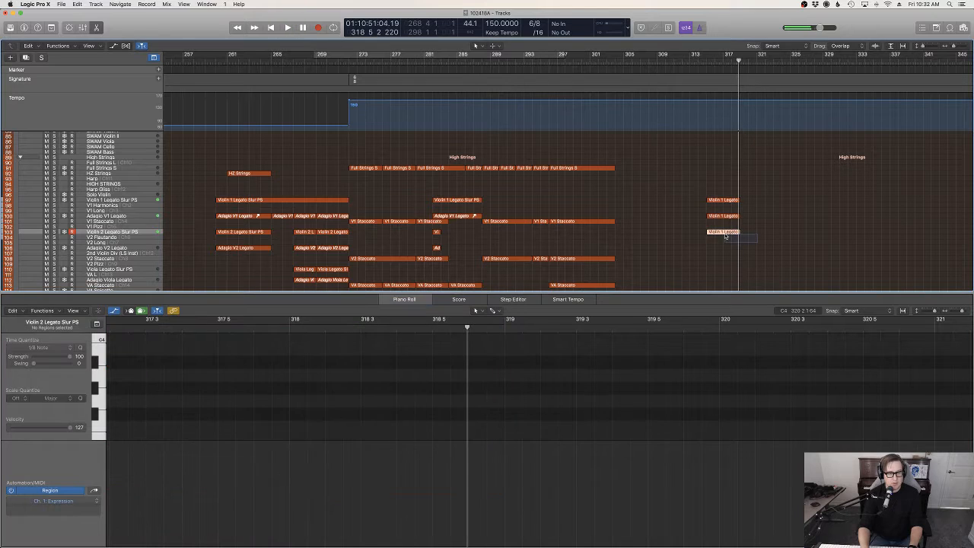
Copy the Violin 2 Legato Slur PS region and paste it onto the Adagio V2 Legato track at bar 315.
click(721, 232)
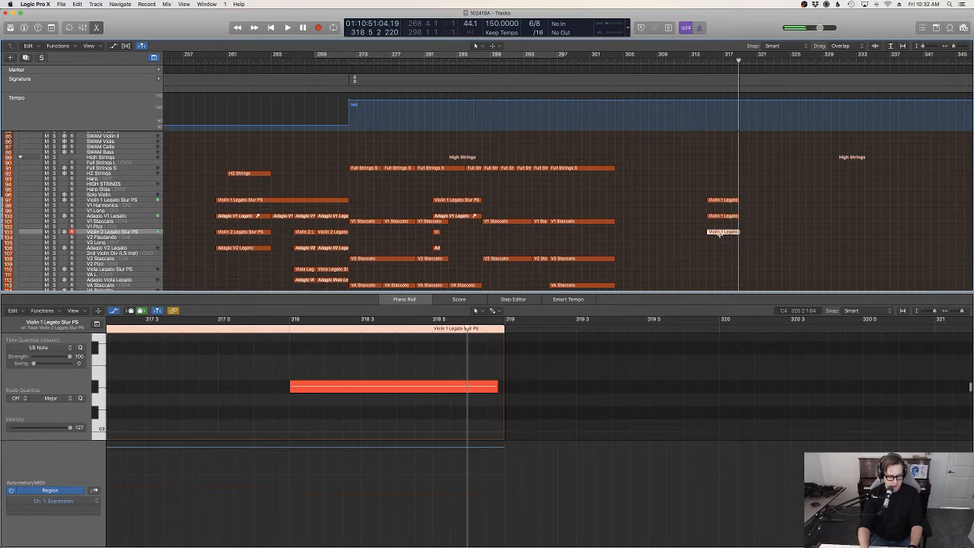
click(139, 253)
click(120, 248)
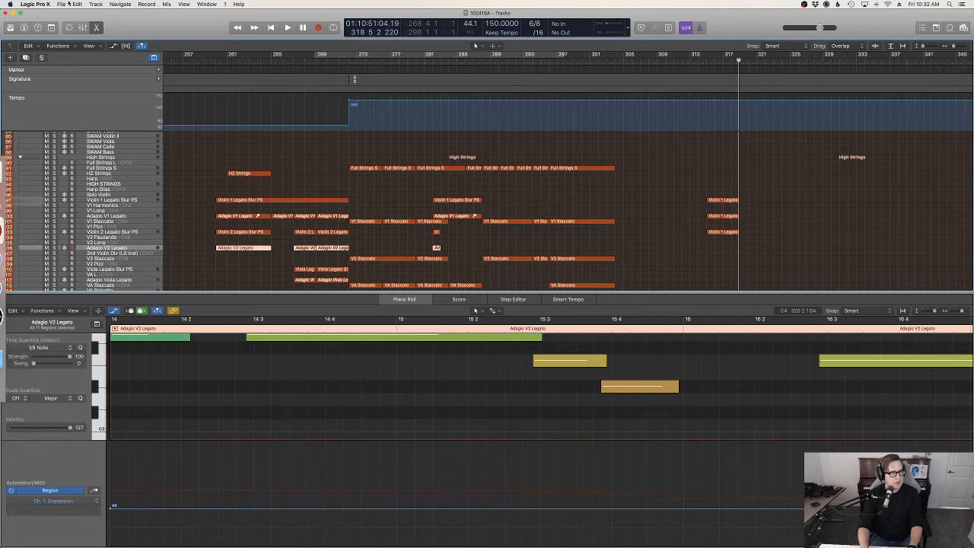
click(76, 5)
click(693, 64)
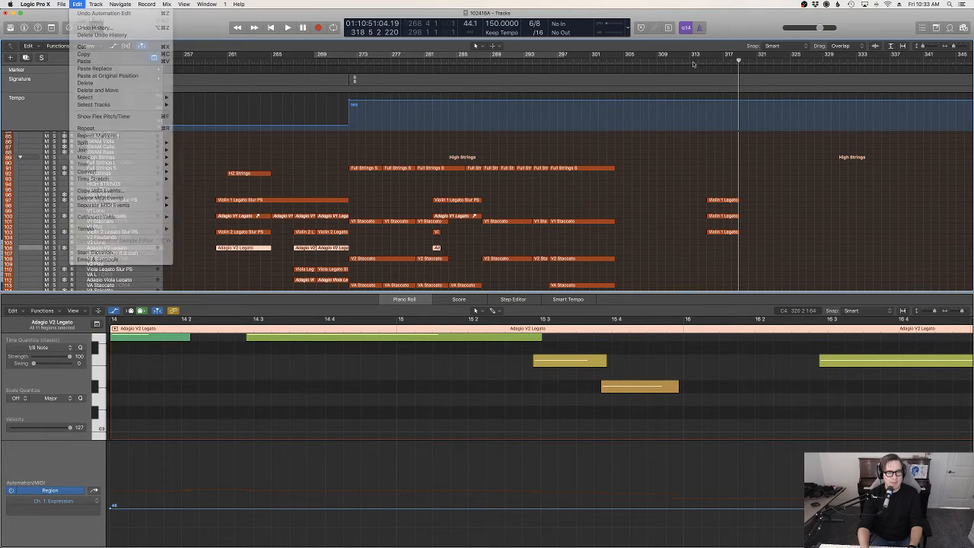
drag(697, 63, 706, 61)
click(77, 5)
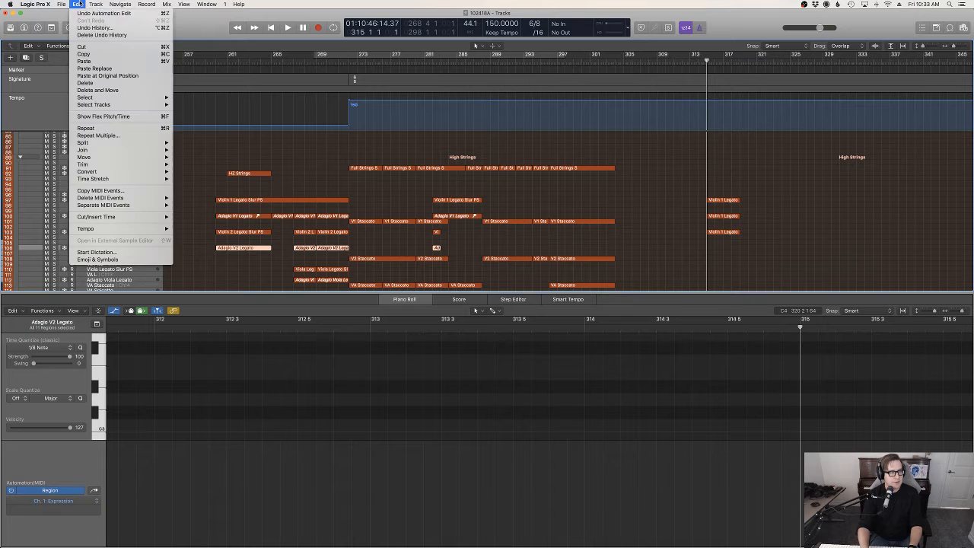
click(91, 76)
click(501, 179)
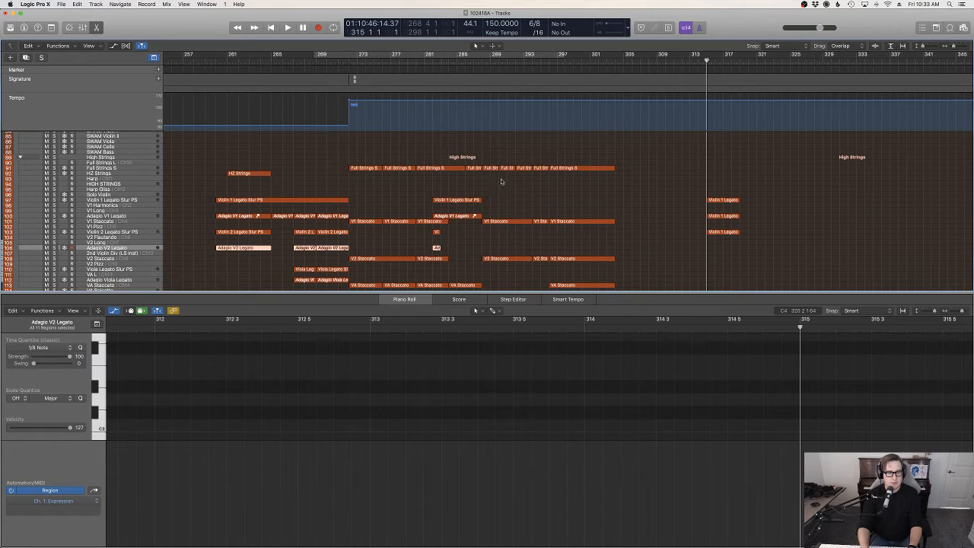
key(super+v)
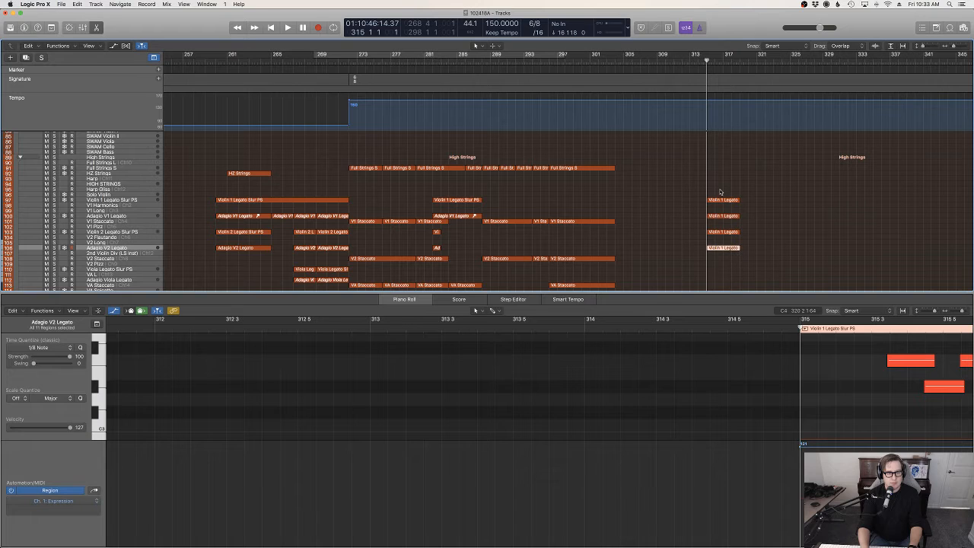
Move the four legato violin regions together from bar 315 to bar 304, without moving the track automation.
drag(737, 188, 718, 262)
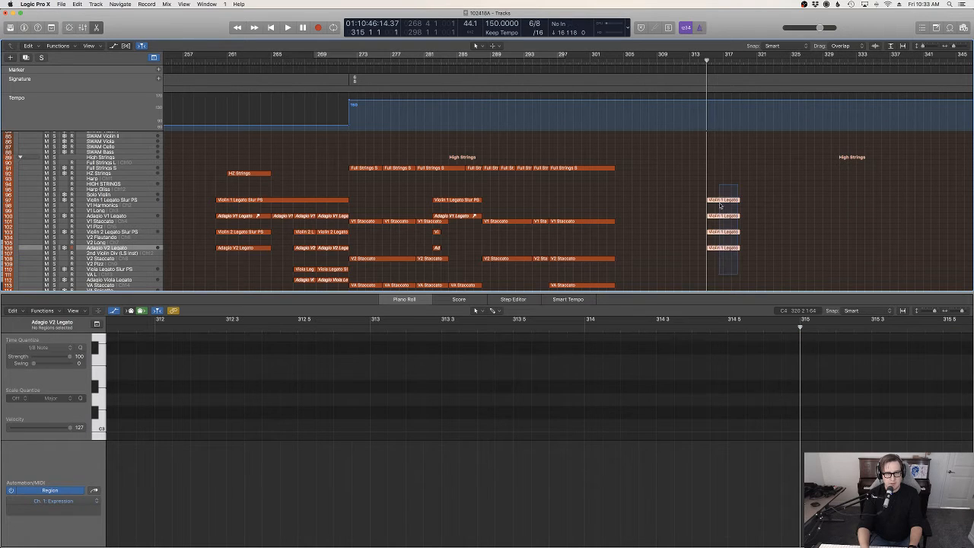
drag(715, 200, 605, 202)
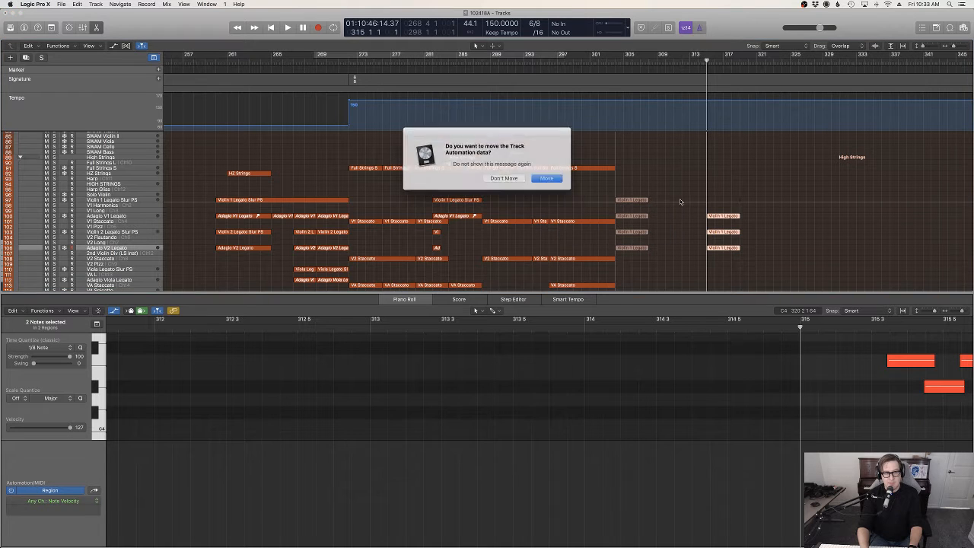
click(517, 178)
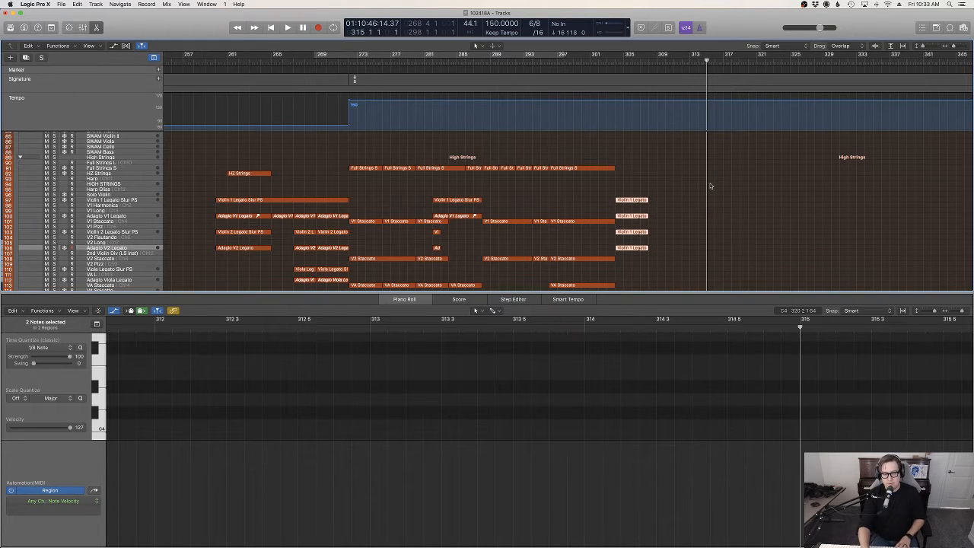
click(710, 186)
Play the arrangement from bar 295 through the violin phrase and look over the brass, percussion, choir and string tracks.
scroll(699, 190, down, 1)
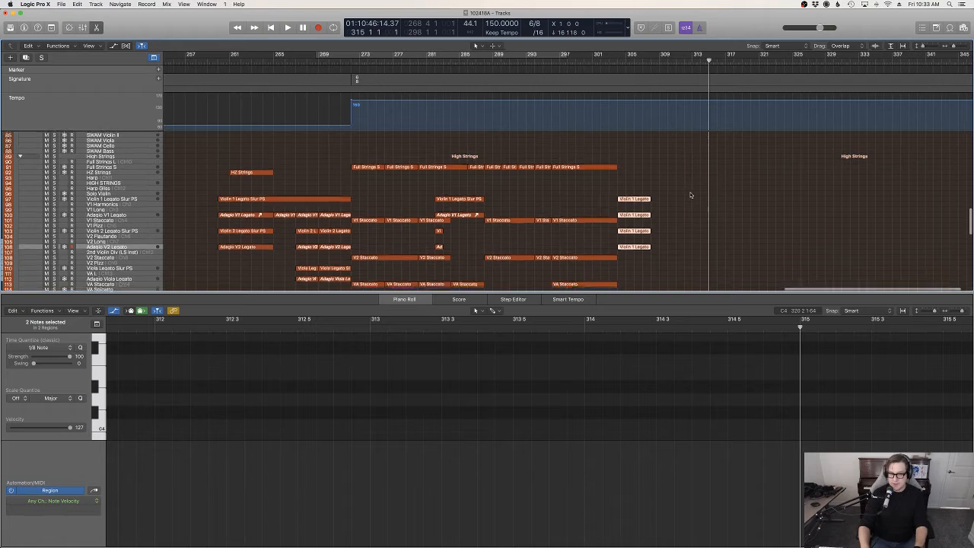
click(541, 61)
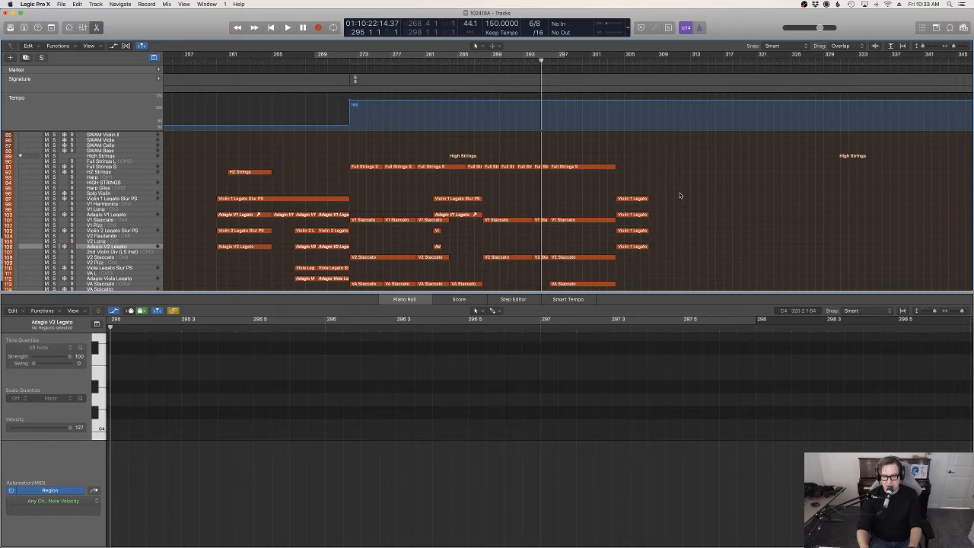
key(space)
scroll(682, 194, up, 5)
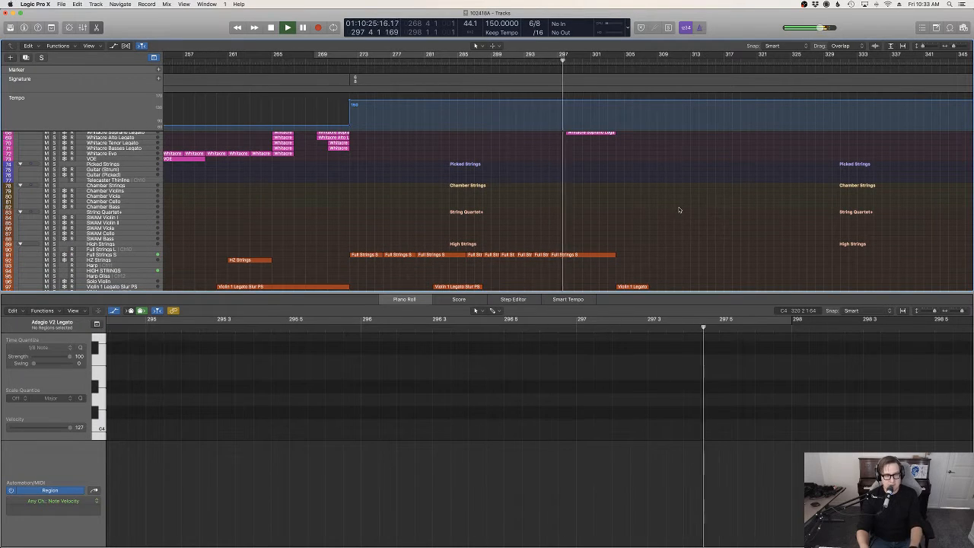
scroll(679, 203, up, 12)
key(e)
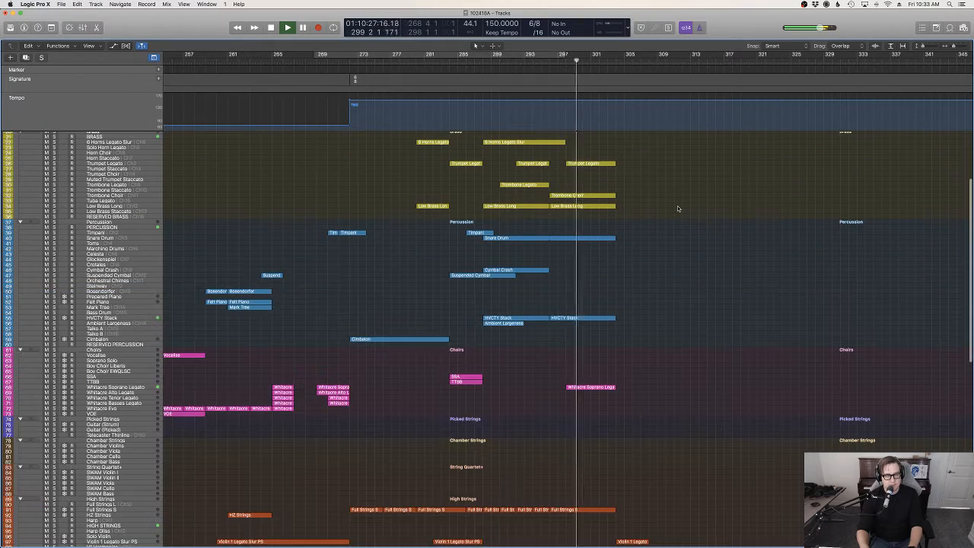
scroll(679, 217, down, 10)
scroll(679, 225, up, 7)
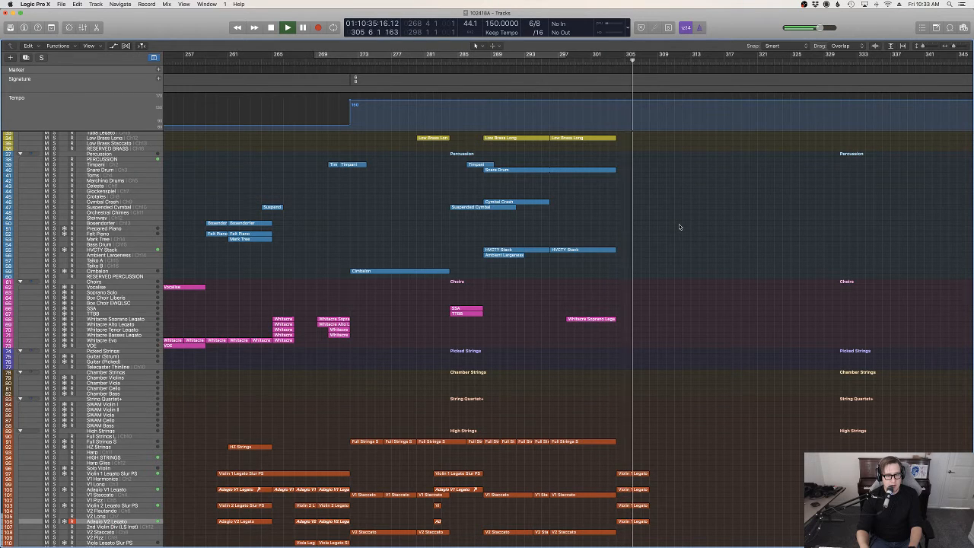
scroll(679, 226, down, 5)
scroll(679, 224, down, 4)
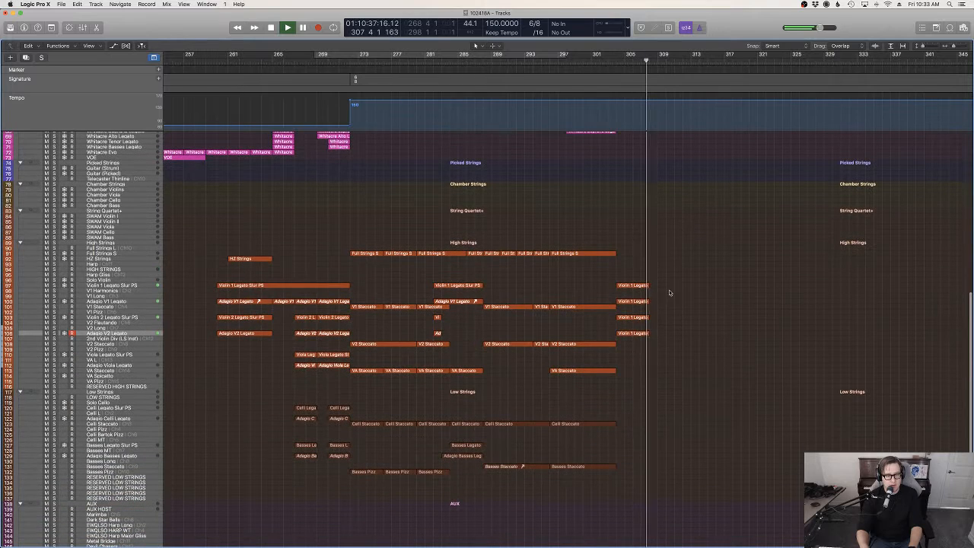
Name all regions by their tracks and color them by track.
right_click(636, 317)
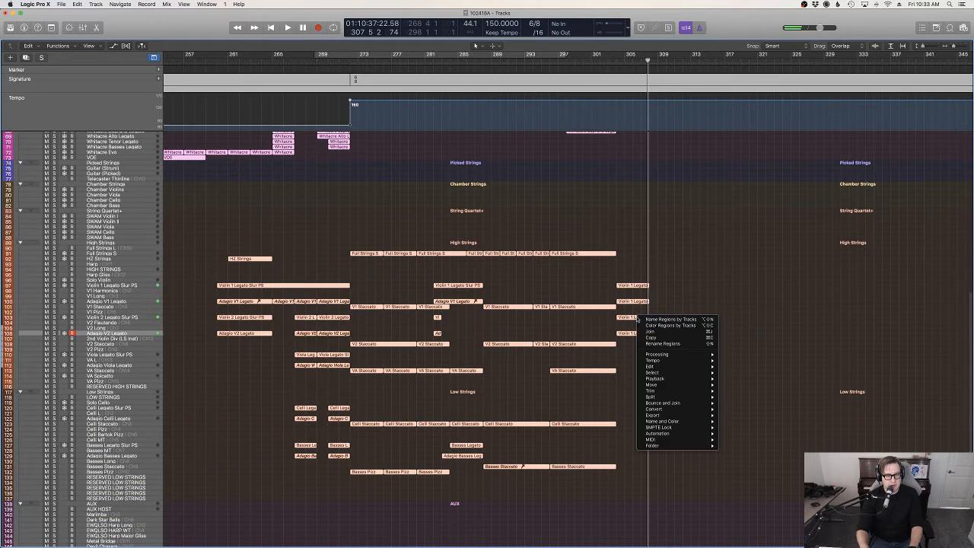
click(637, 317)
right_click(641, 321)
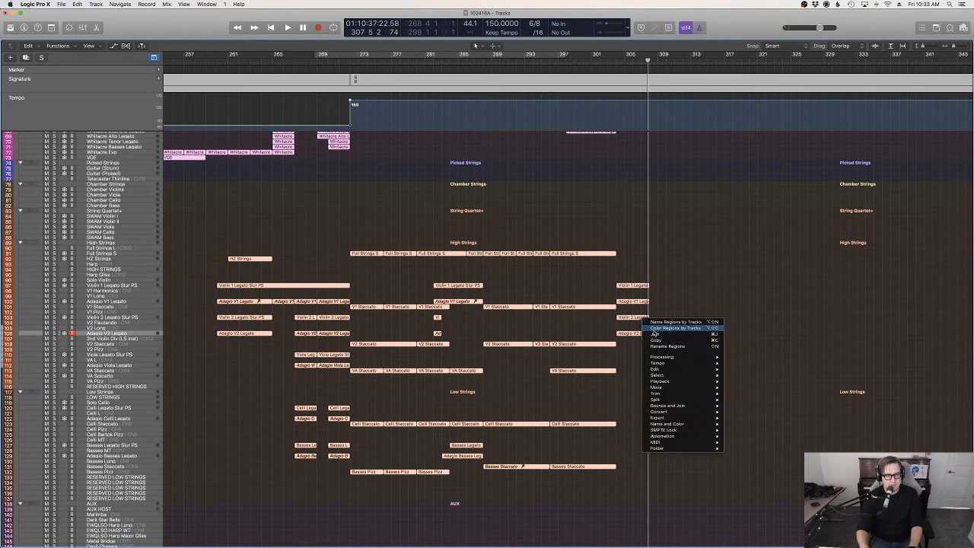
click(654, 328)
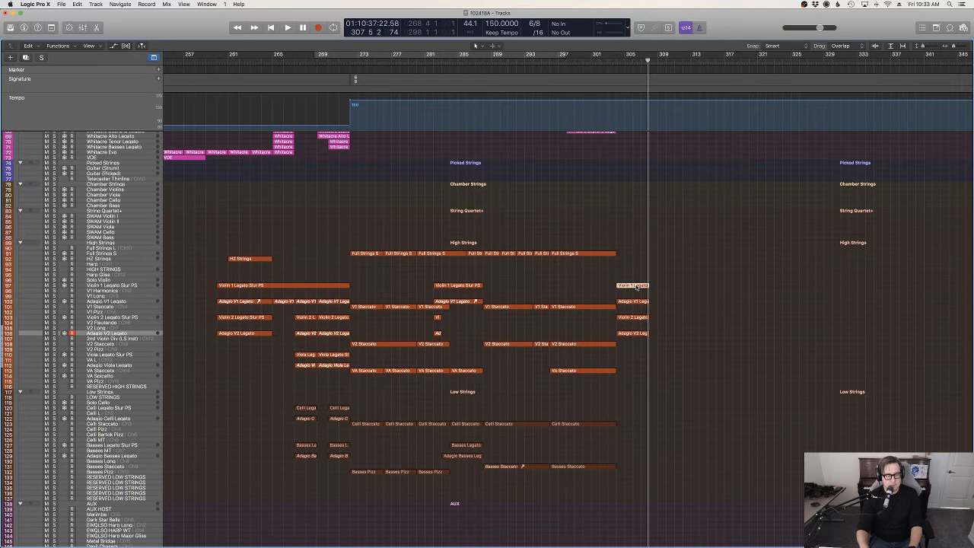
Check the notes and Expression automation of the Violin 1 and Violin 2 Legato Slur PS regions at bar 304.
double_click(636, 285)
scroll(418, 432, left, 10)
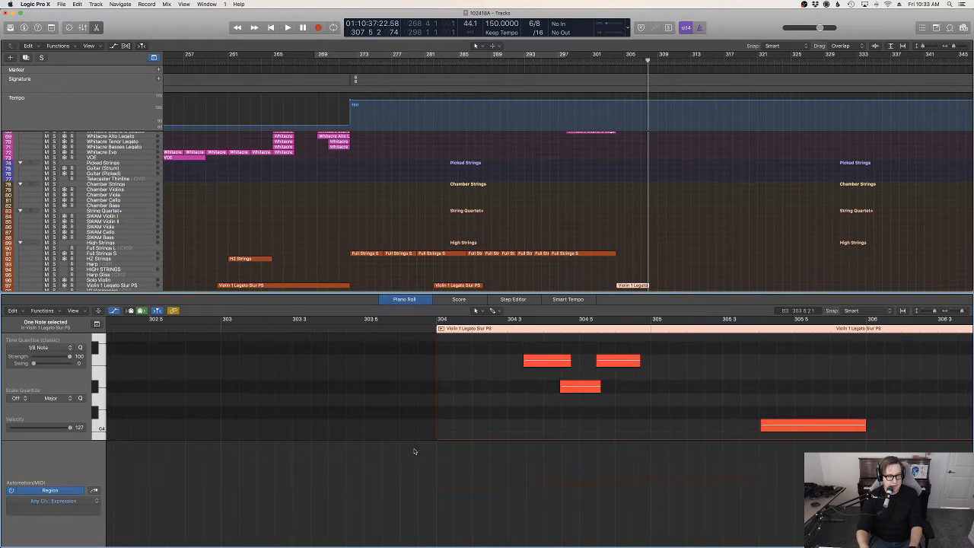
key(e)
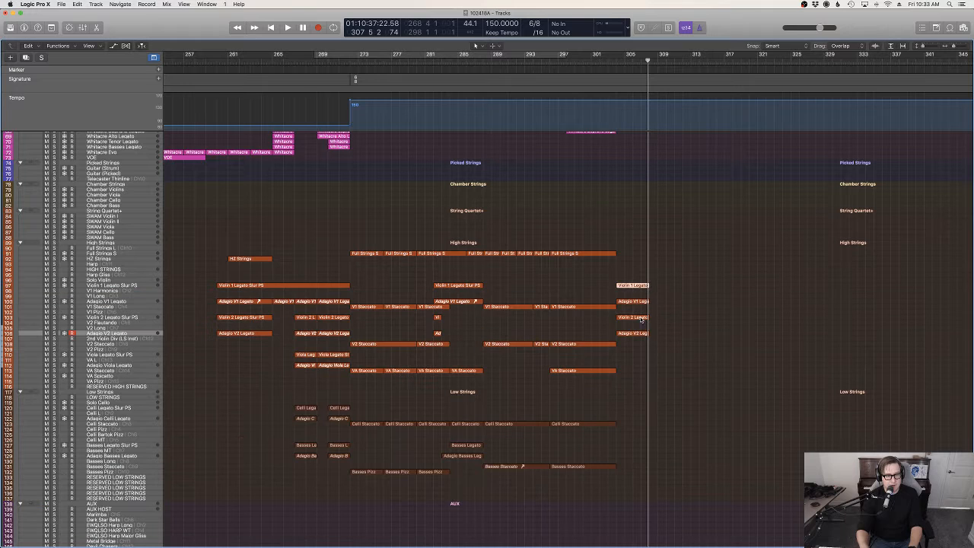
key(e)
scroll(463, 442, left, 5)
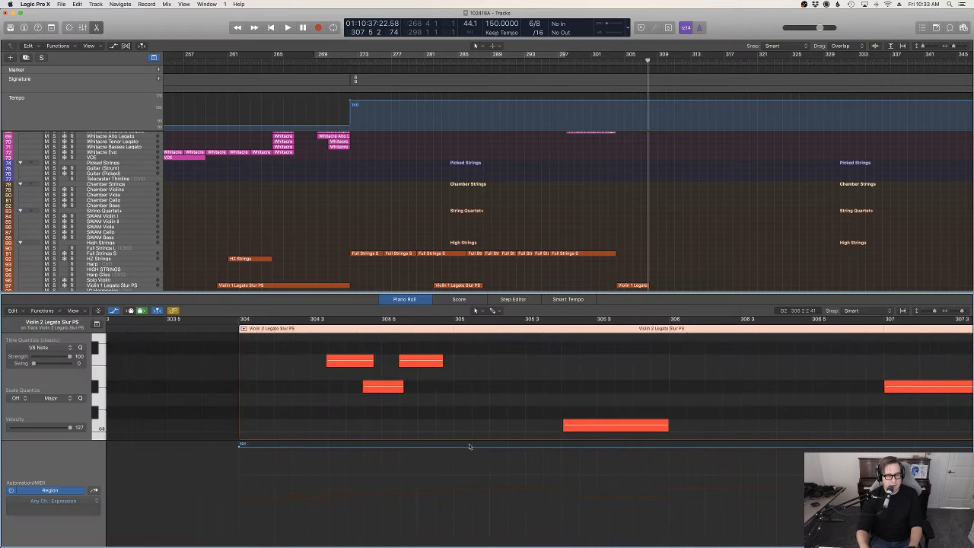
key(e)
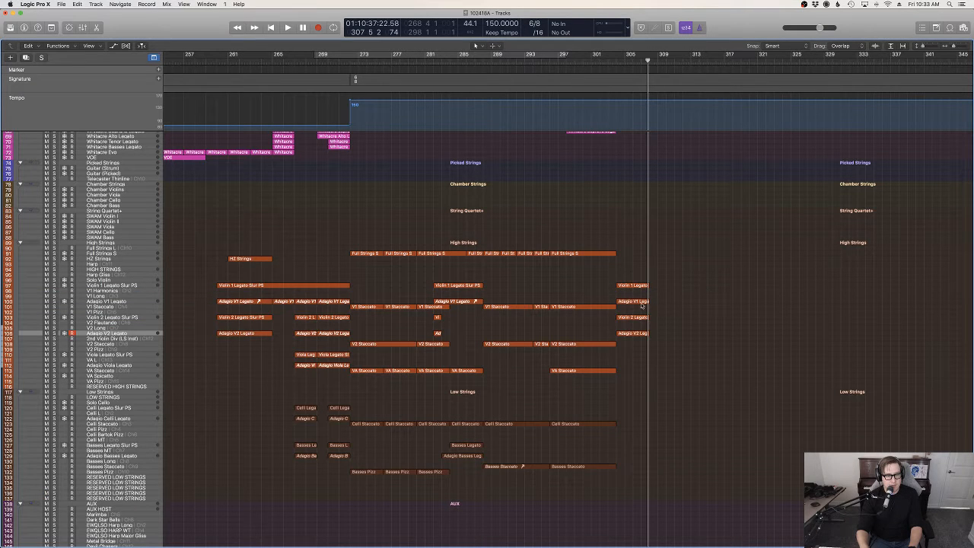
Set the region Modulation automation of the Adagio V1 Legato phrase to 120 from its start at bar 304.
key(e)
scroll(582, 374, down, 1)
click(583, 373)
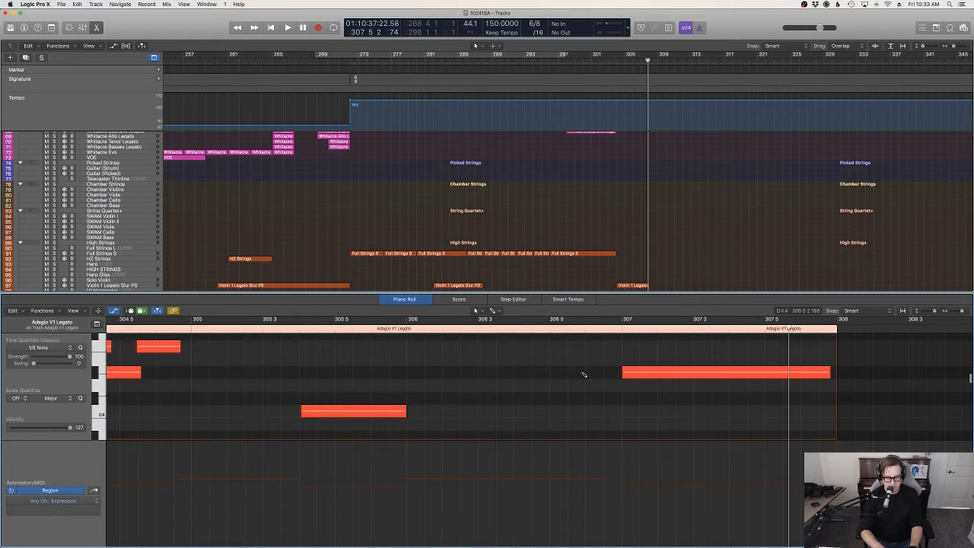
scroll(582, 374, left, 5)
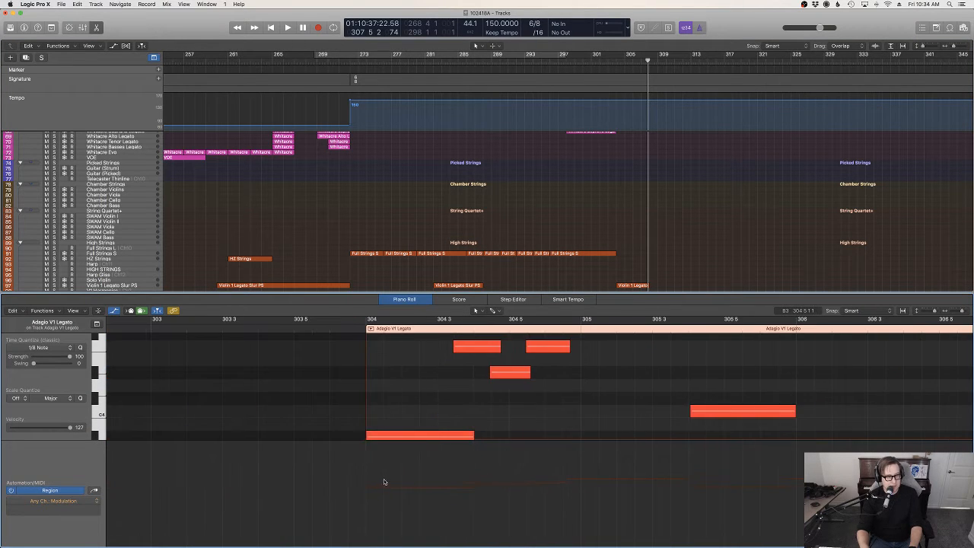
click(368, 447)
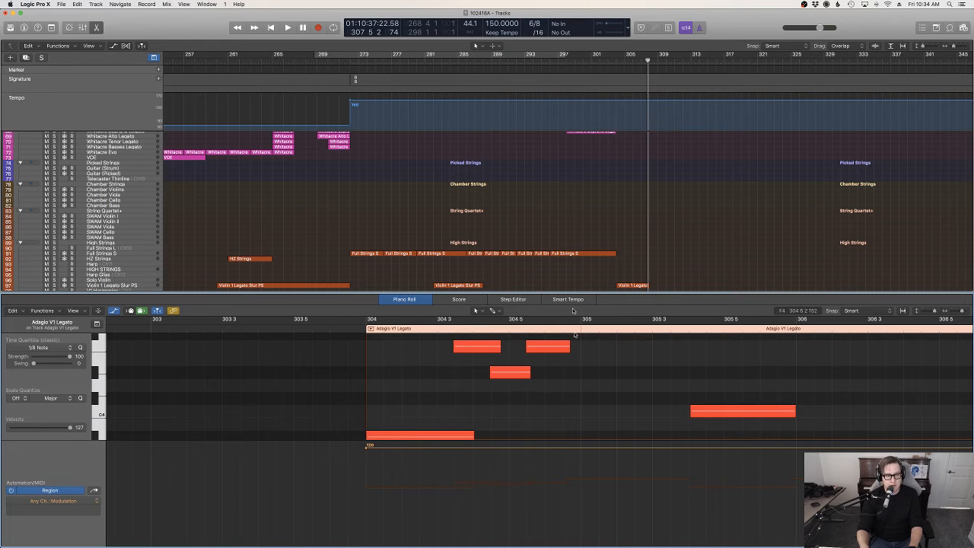
key(e)
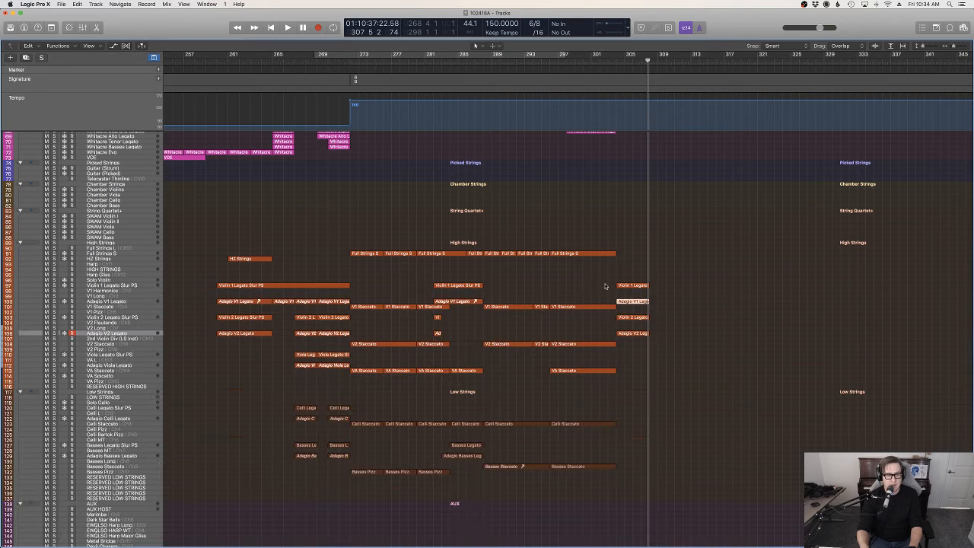
Set the region Modulation automation of the Adagio V2 Legato phrase at bar 304 to about 100.
double_click(622, 333)
scroll(399, 395, left, 8)
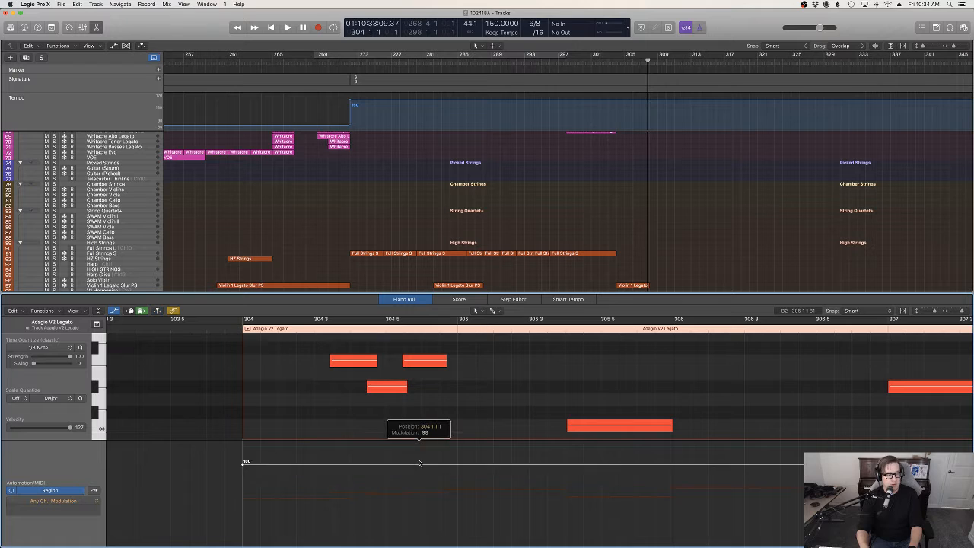
key(e)
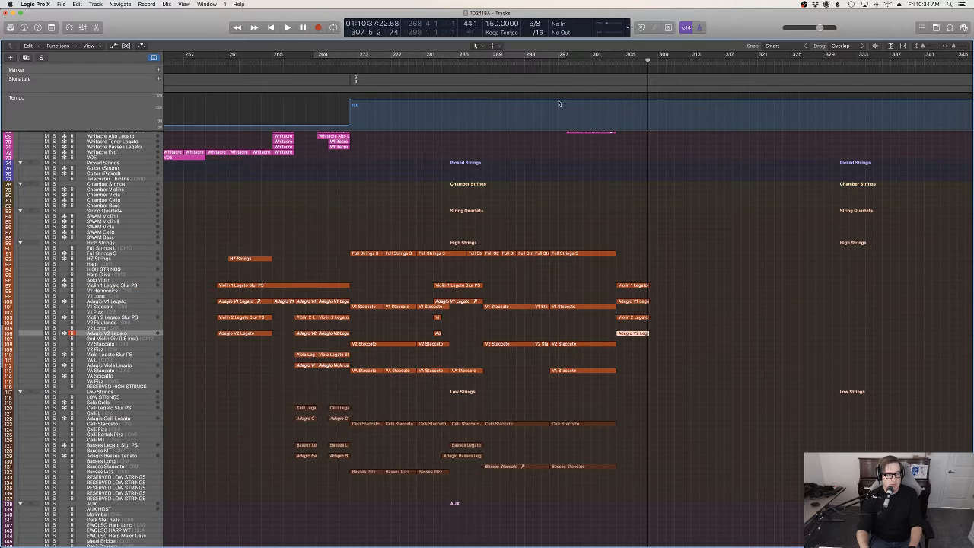
Play the arrangement through the legato violin phrase and look over the brass, percussion, choir and string tracks.
click(651, 253)
key(space)
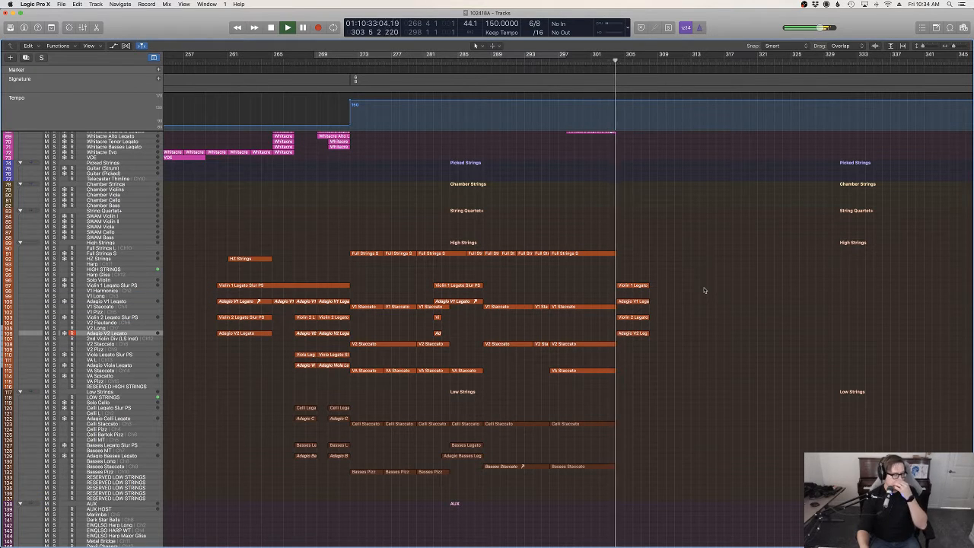
scroll(711, 296, up, 5)
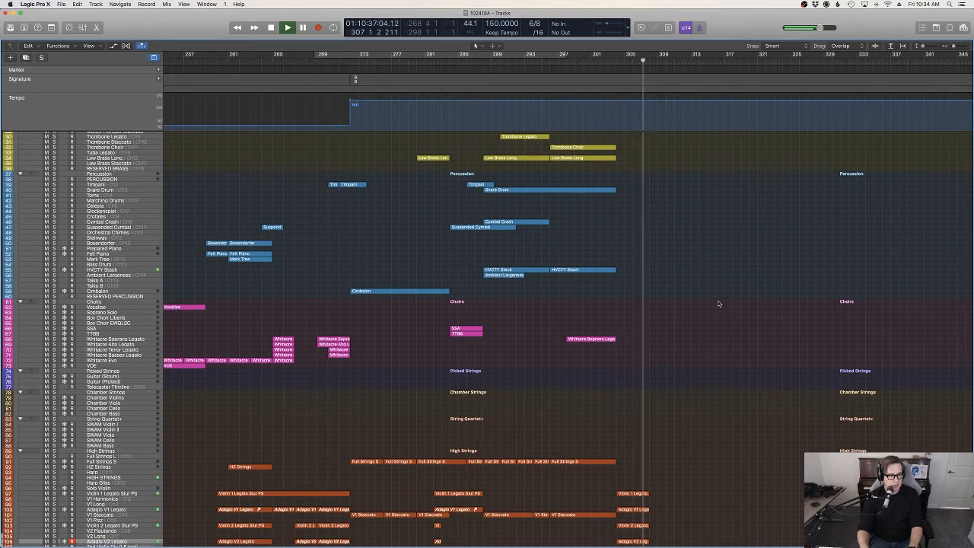
scroll(719, 305, up, 1)
scroll(719, 304, up, 2)
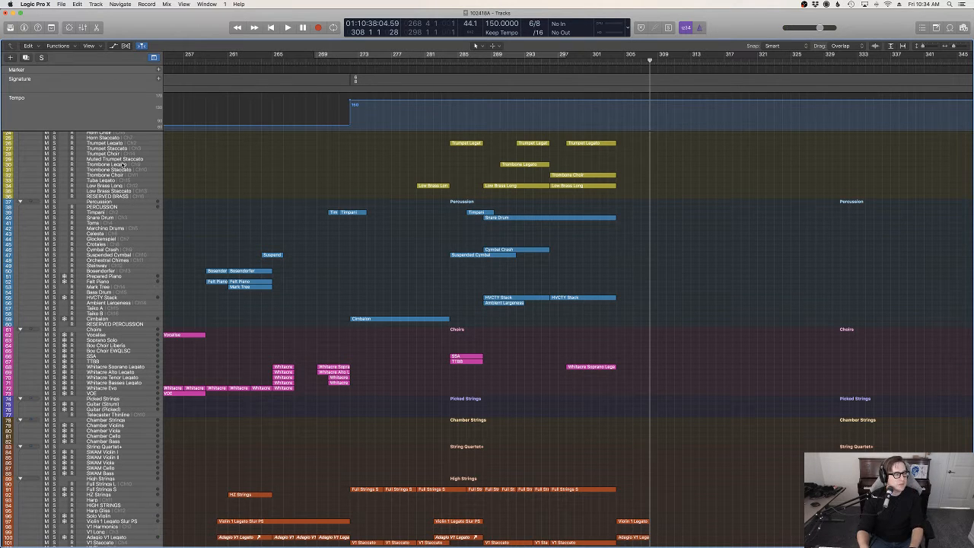
click(576, 61)
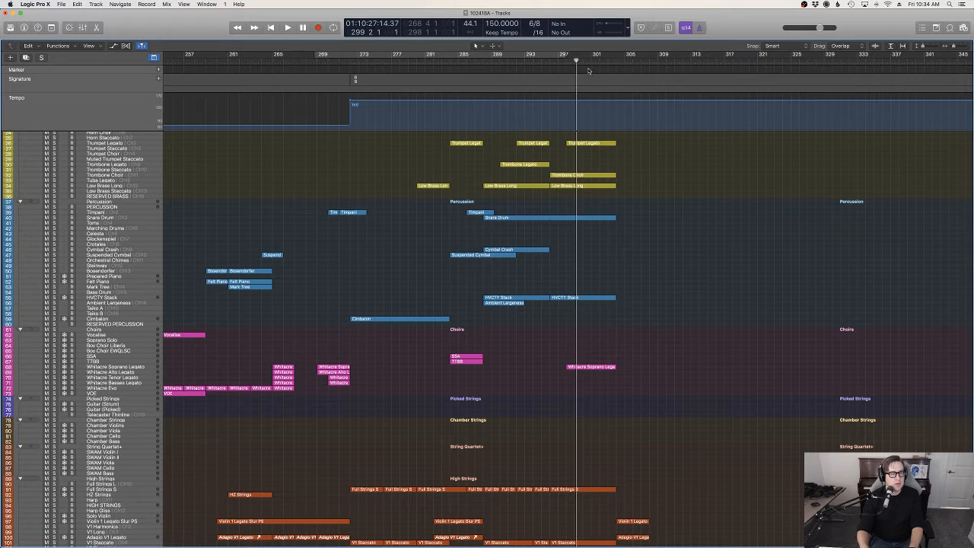
scroll(670, 155, down, 10)
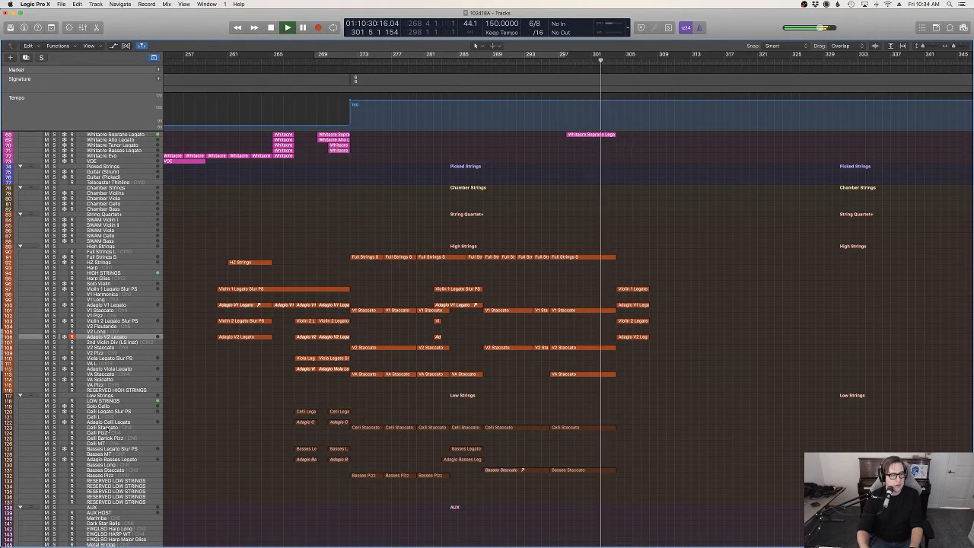
Record a repeated octave part on the Celli Staccato track from bar 304 to 308 and quantize it to 1/8 notes.
click(709, 426)
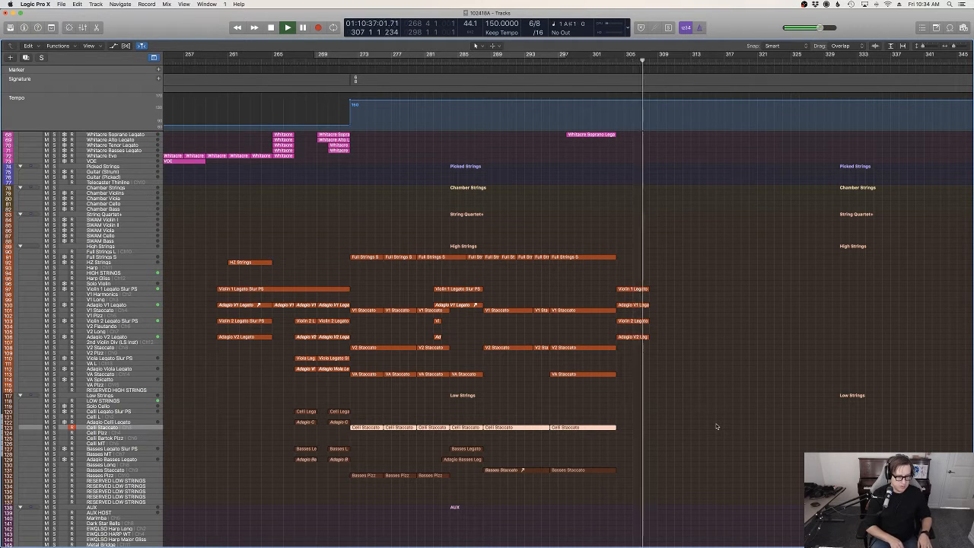
click(626, 57)
click(616, 60)
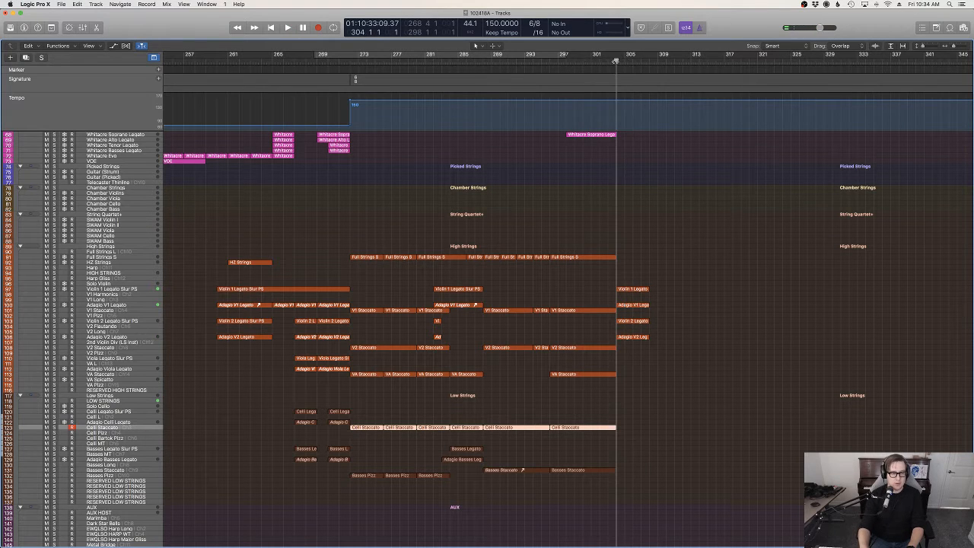
key(space)
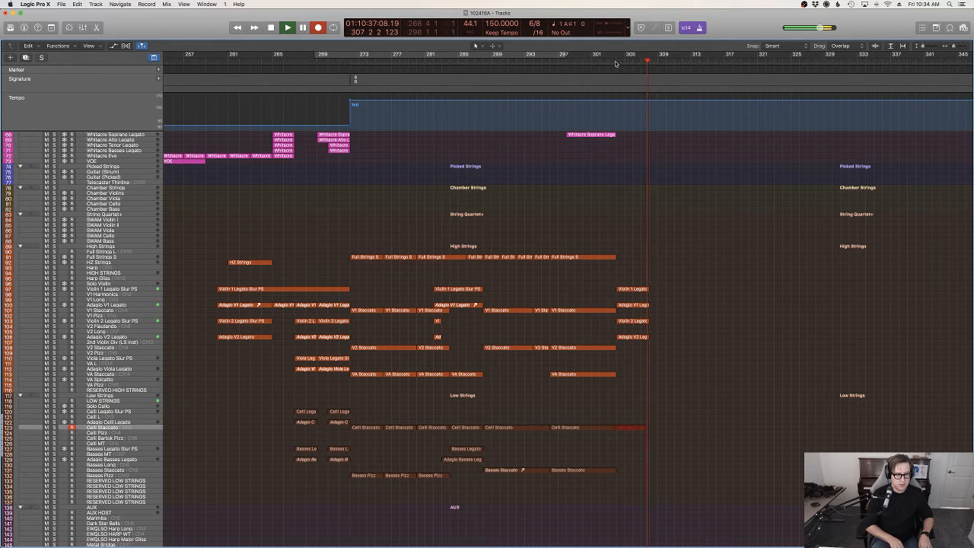
key(space)
key(e)
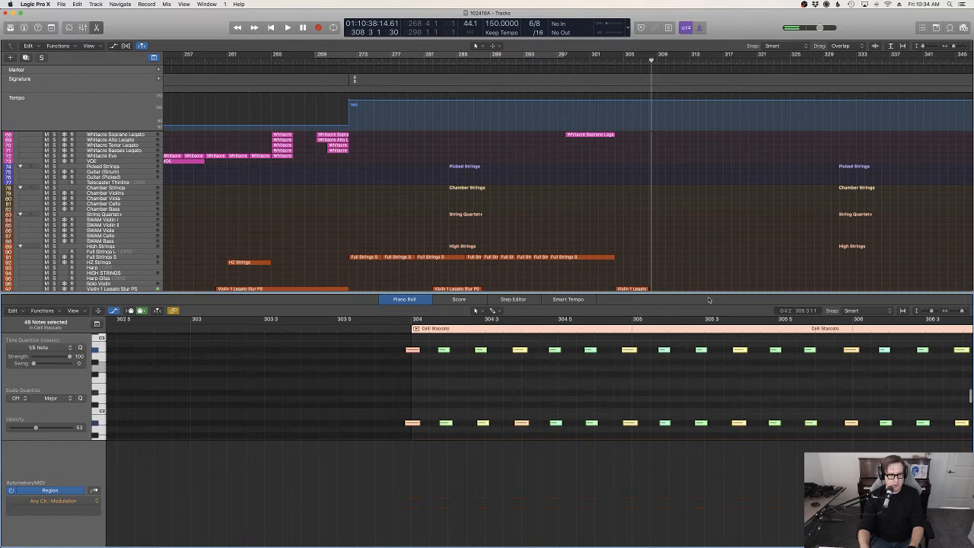
key(p)
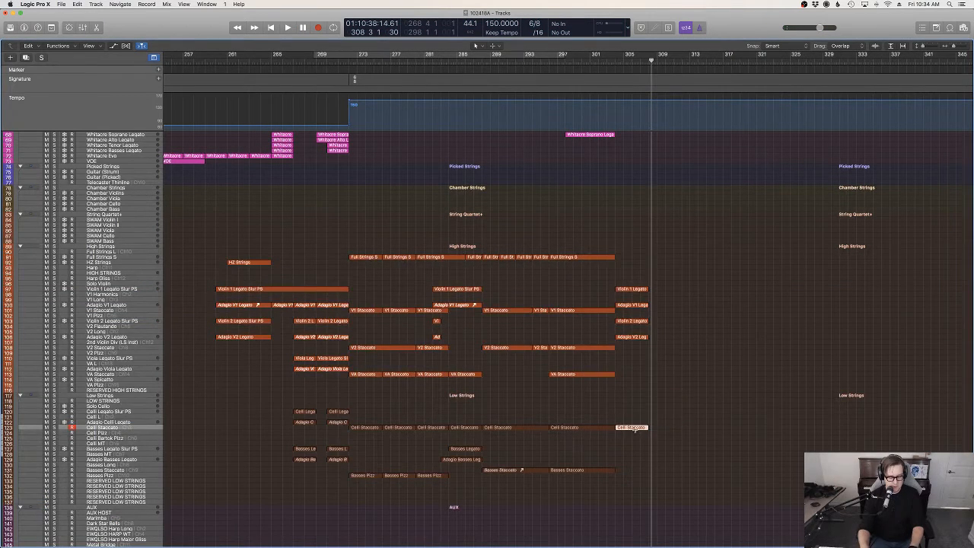
Paste a copy of the new Celli Staccato region onto the VA Staccato track at its original position, bar 304.
click(97, 375)
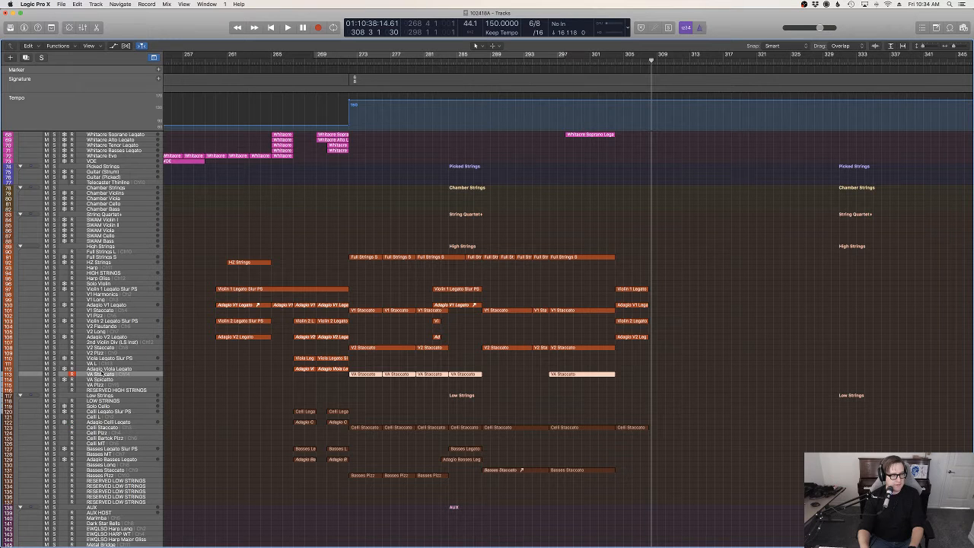
click(93, 5)
mouse_move(77, 5)
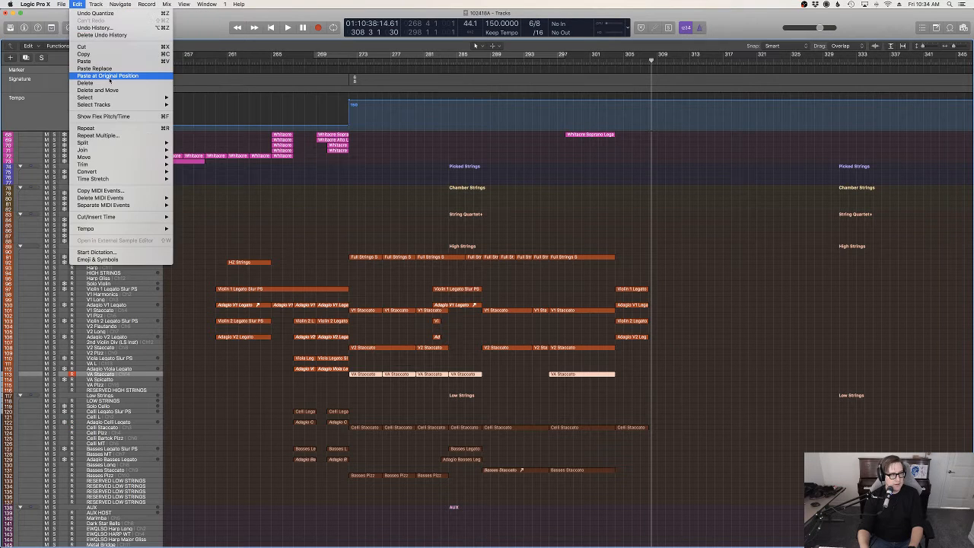
Delete the 24 lower-octave notes from the copied region on the VA Staccato track, keeping the upper octave.
key(p)
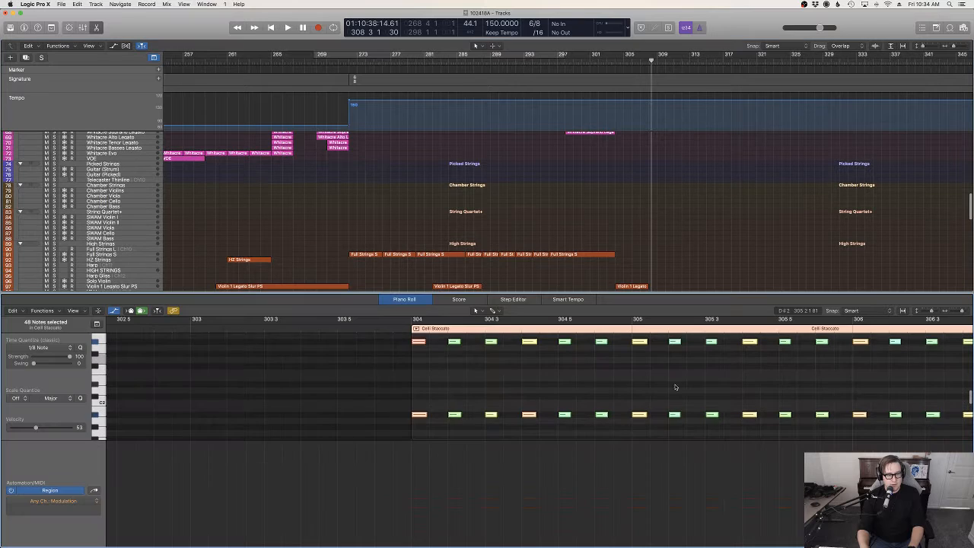
click(624, 411)
scroll(632, 402, up, 1)
scroll(706, 415, right, 3)
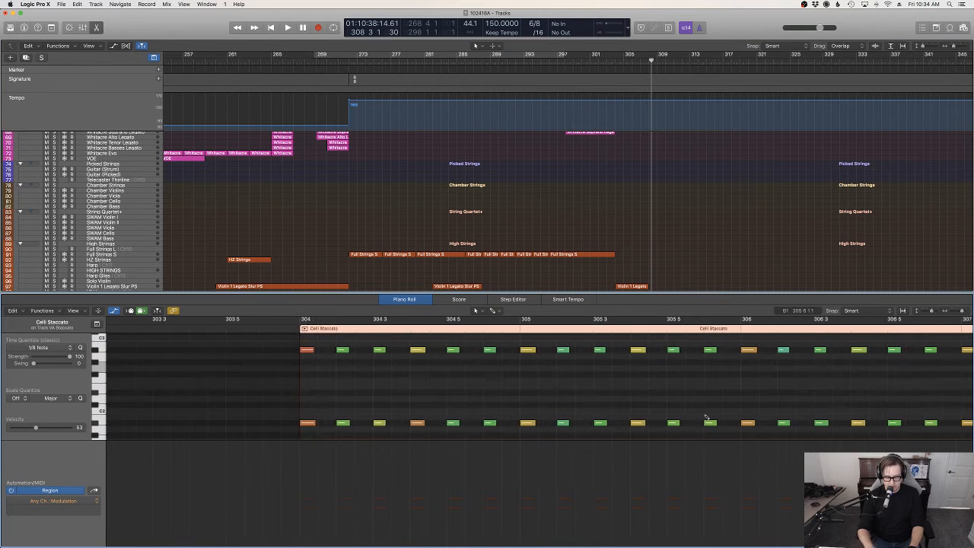
key(super+Left)
scroll(706, 417, right, 5)
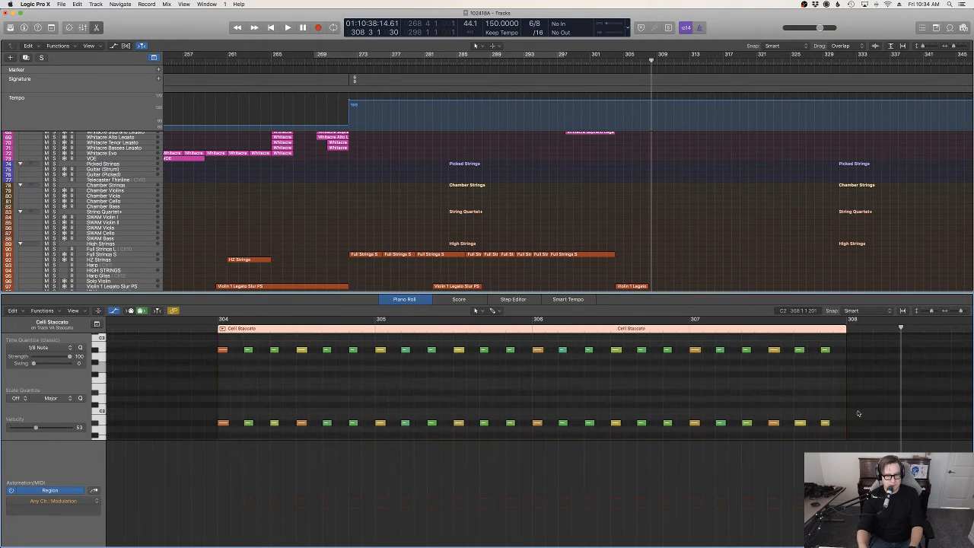
drag(834, 414, 295, 438)
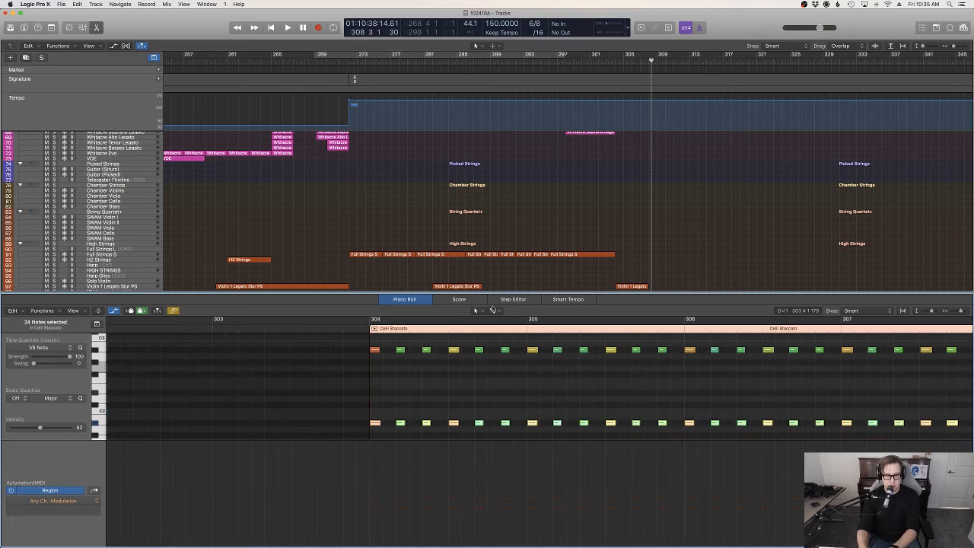
key(Delete)
click(651, 237)
key(p)
Record a bass part on the Basses Staccato track from bar 304 to 308.
click(621, 62)
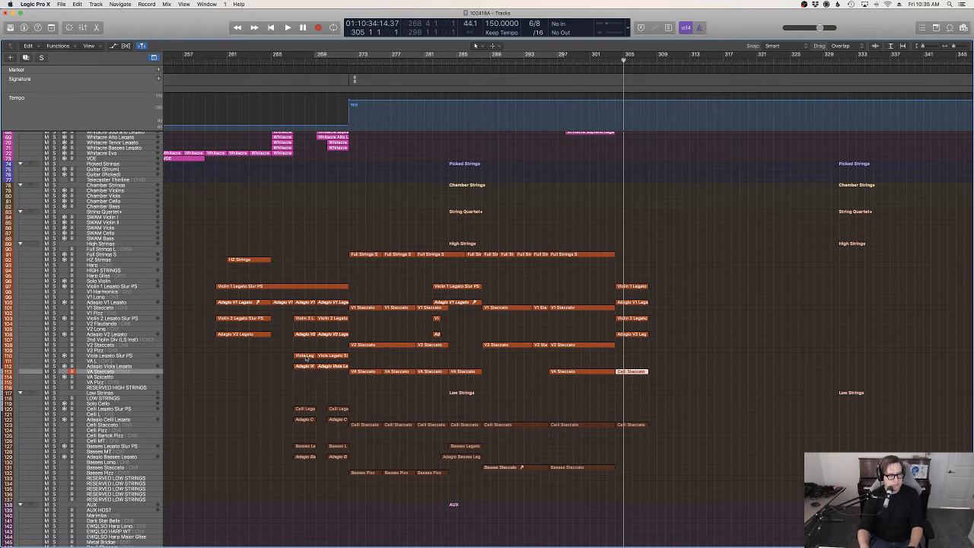
click(114, 469)
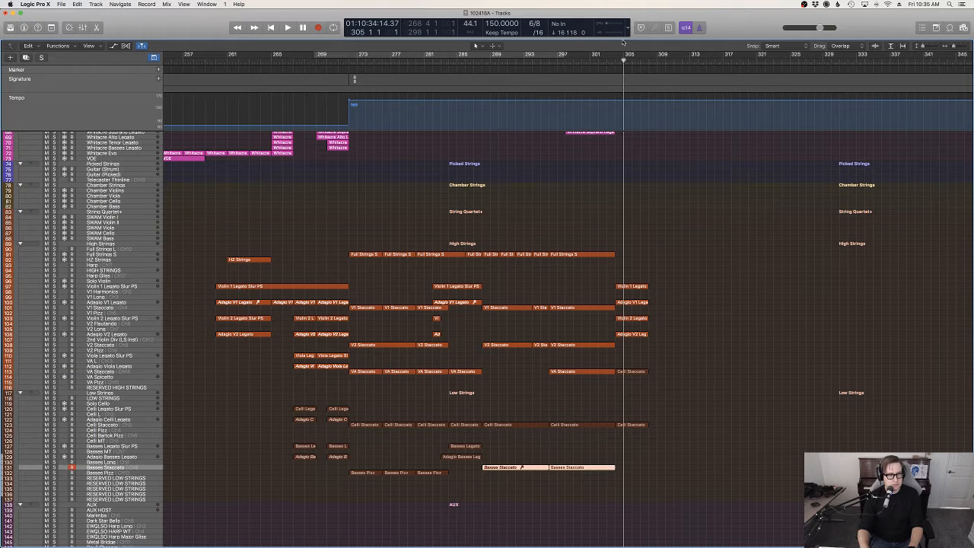
click(614, 61)
key(r)
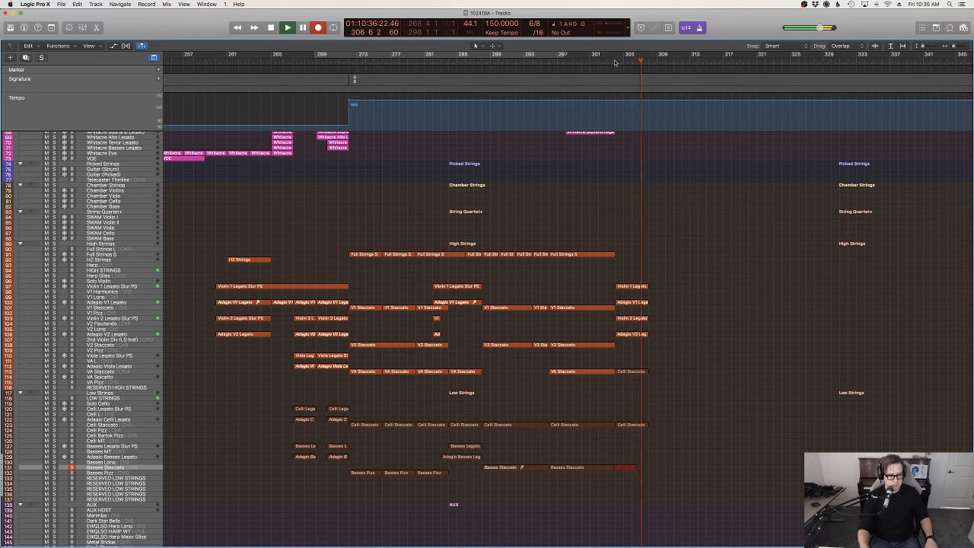
key(space)
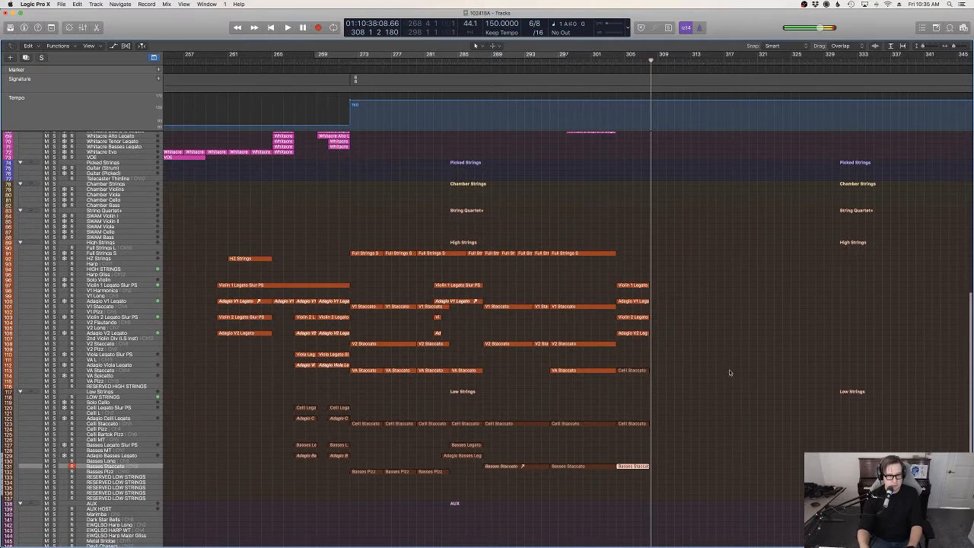
Delete the stray upper note at the start of the new Basses Staccato region at bar 304.
key(p)
key(p)
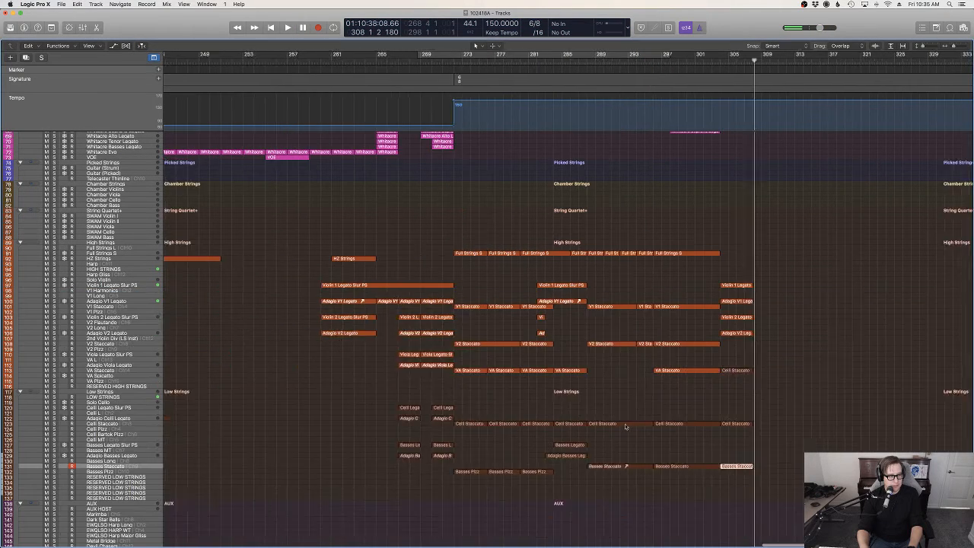
key(p)
scroll(625, 423, left, 5)
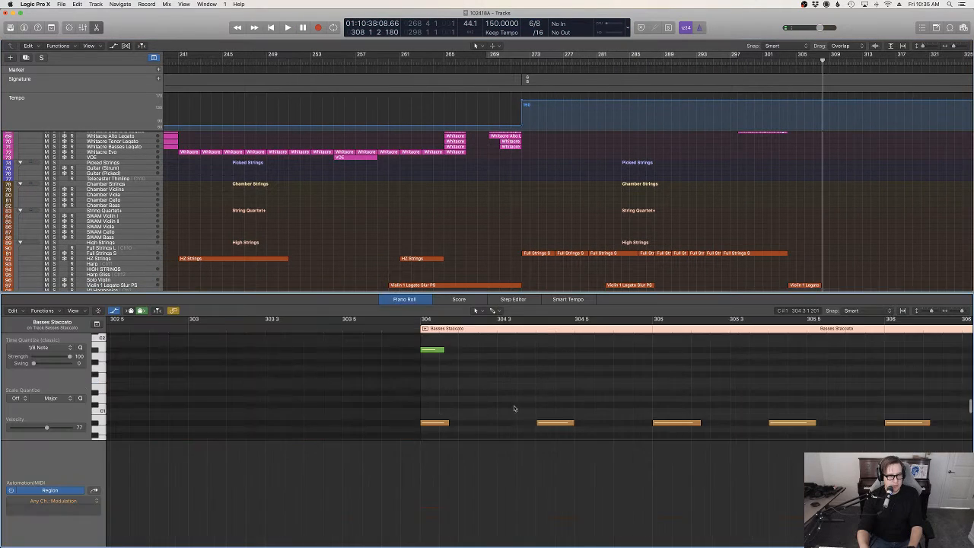
scroll(515, 409, up, 3)
drag(484, 389, 351, 368)
key(Delete)
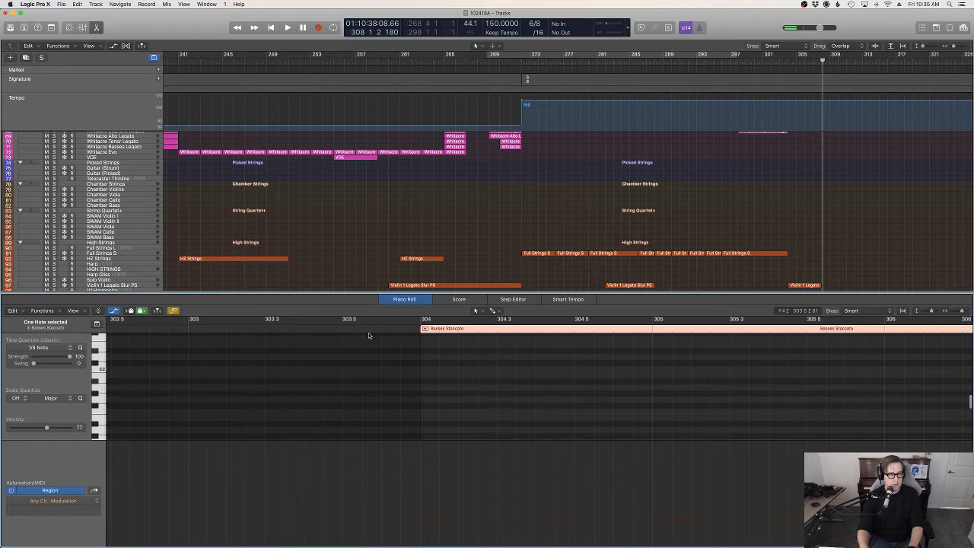
Play the string section from bar 304 and lower the velocity of the first note in the VA Staccato track's copied region.
key(space)
key(p)
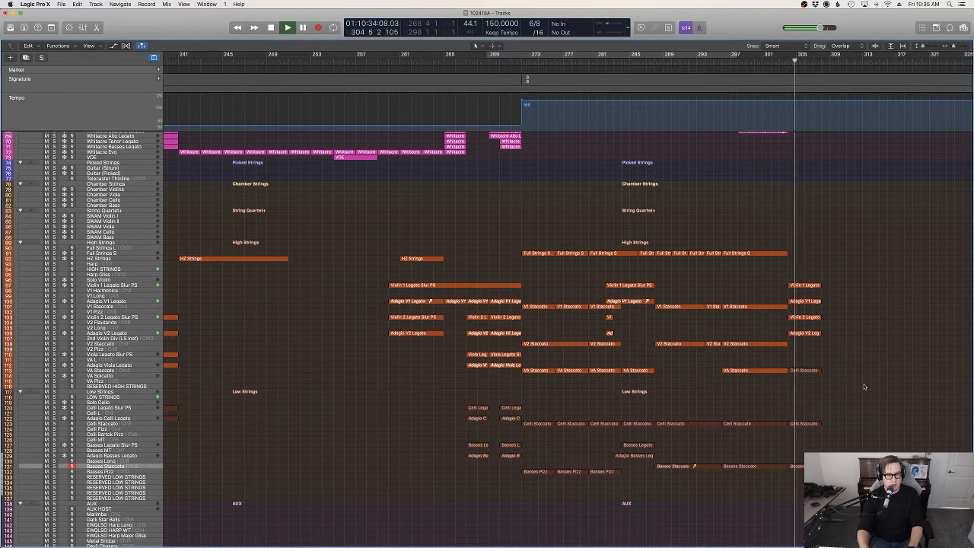
double_click(812, 372)
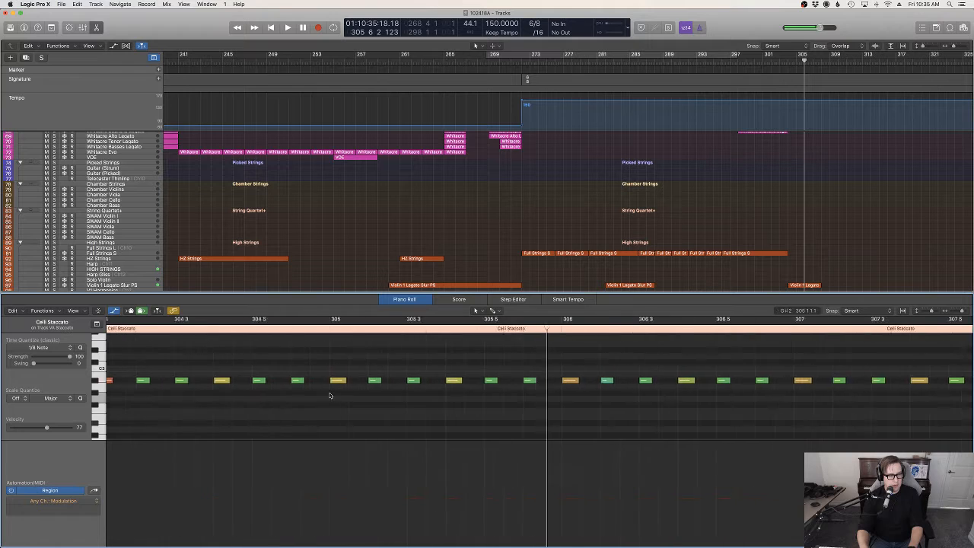
scroll(330, 396, up, 1)
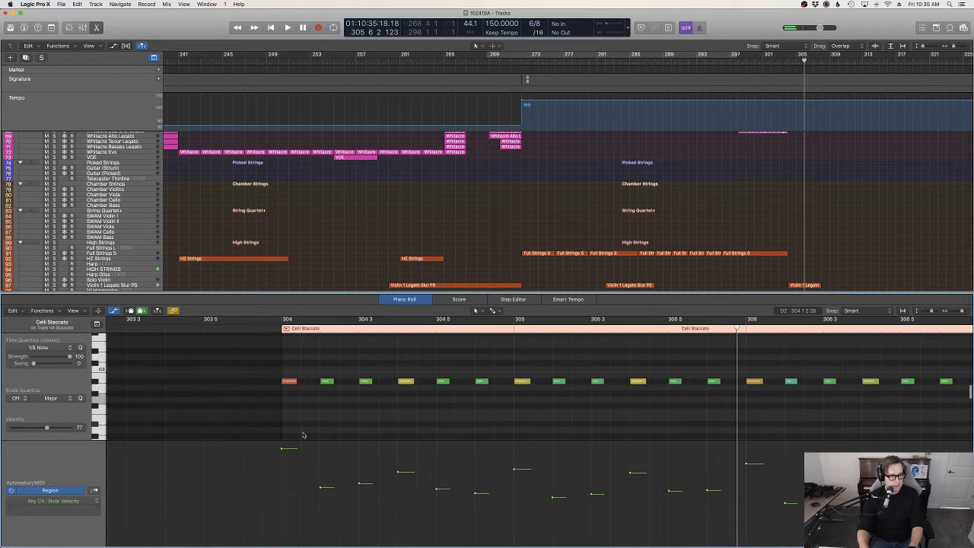
drag(282, 449, 281, 460)
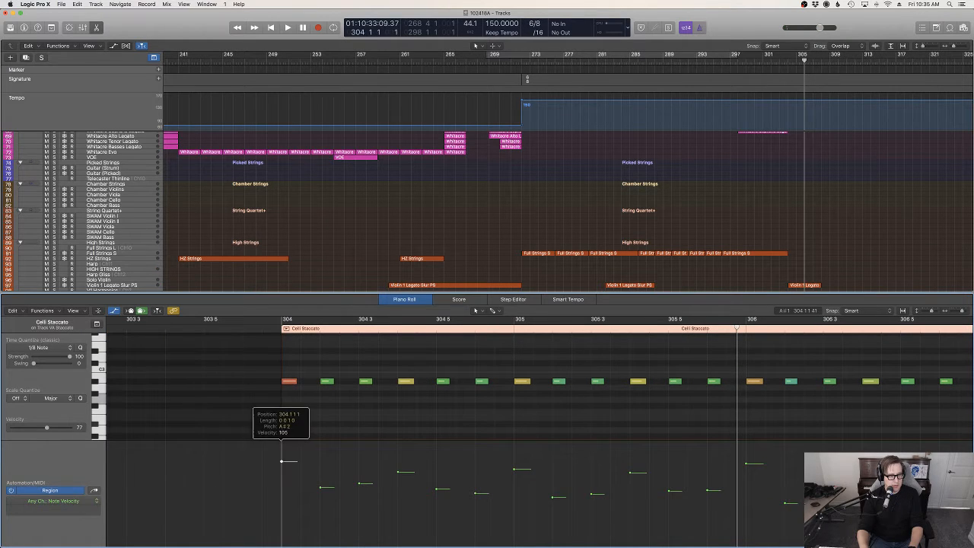
Play back the string section from bar 304 to hear the softened first note of the VA Staccato region.
key(space)
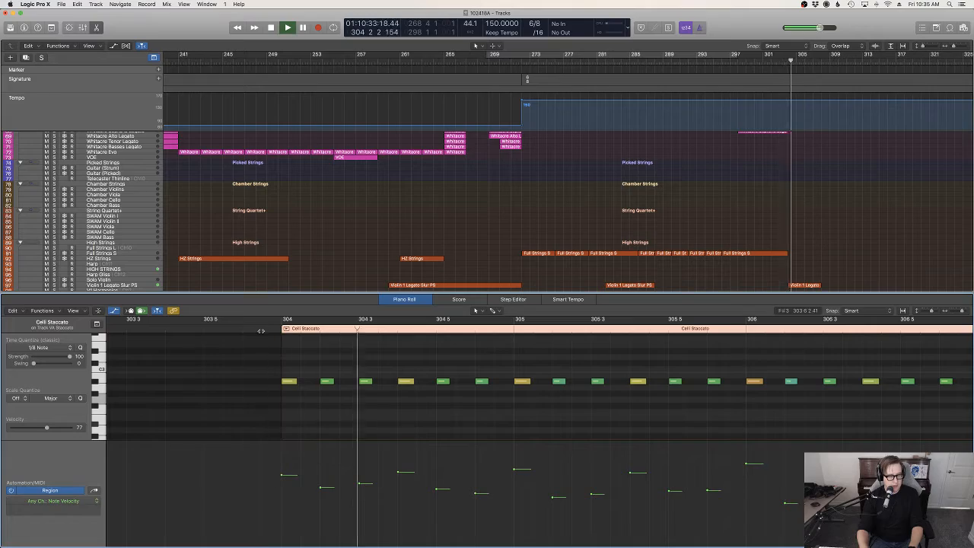
key(e)
scroll(731, 234, up, 5)
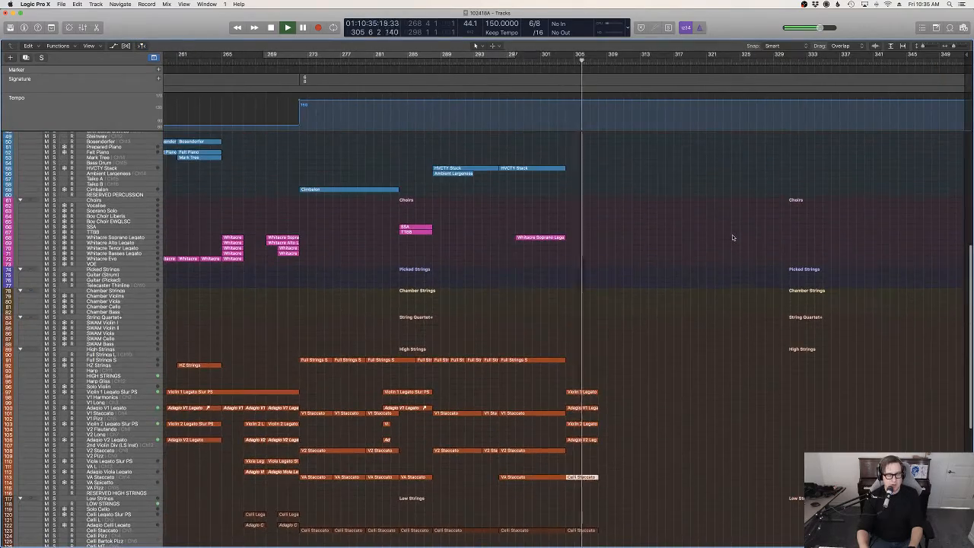
scroll(730, 235, up, 6)
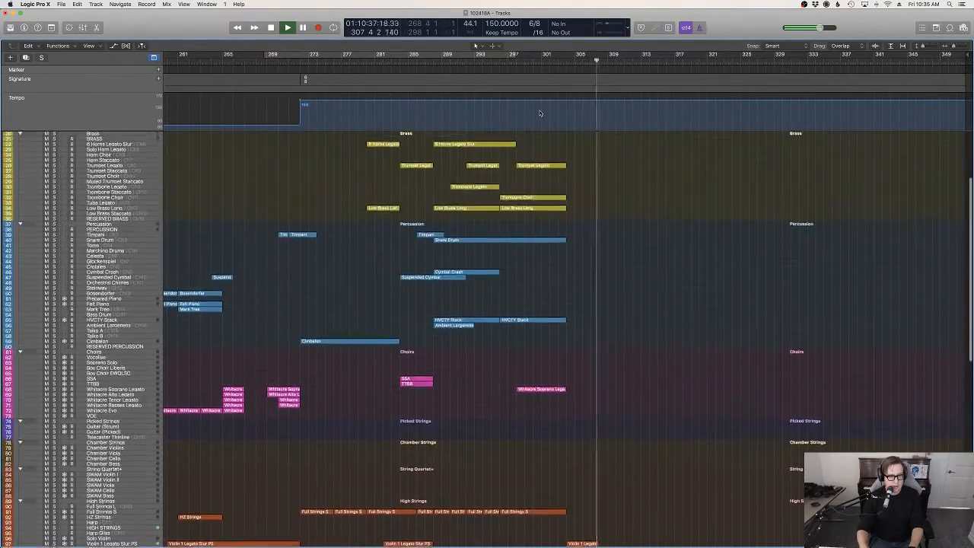
Play the arrangement from about bar 296 and select the Horn Choir track to rehearse a part against it.
click(500, 62)
key(space)
scroll(613, 198, up, 5)
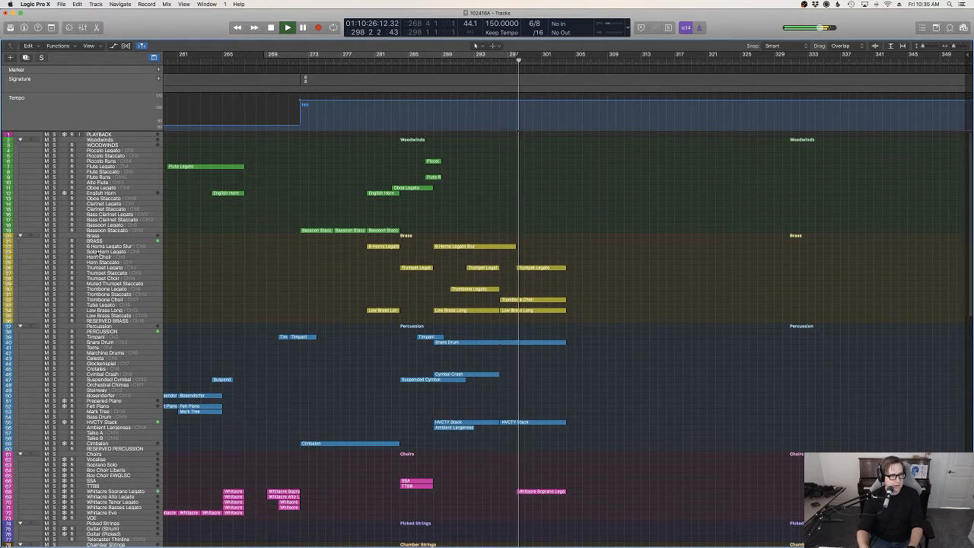
click(99, 257)
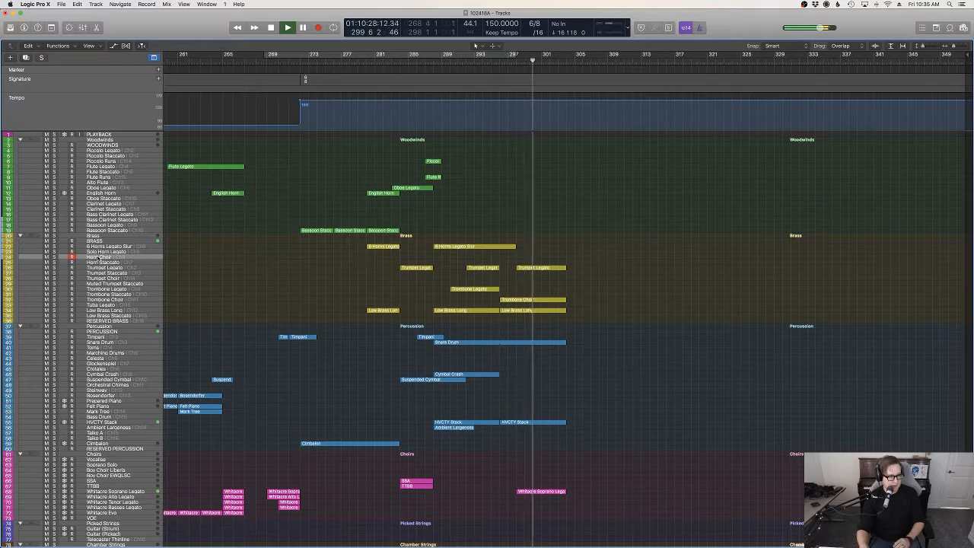
scroll(168, 260, down, 10)
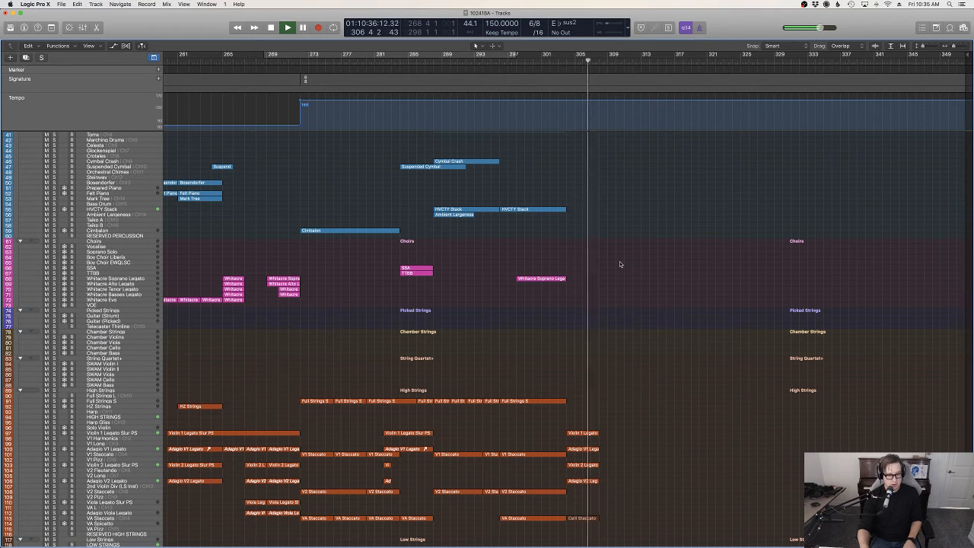
key(space)
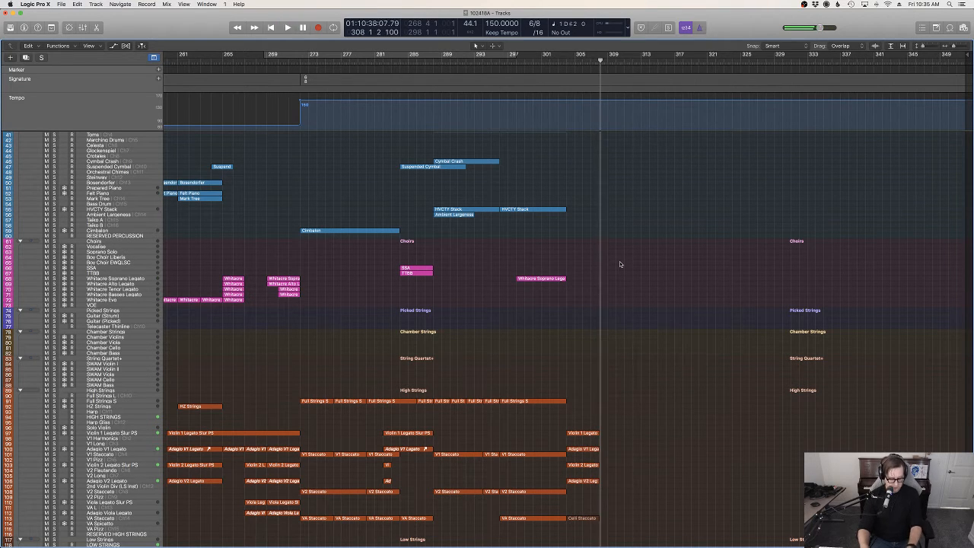
Record a sustained part on the Horn Choir track from bar 304 to 308.
click(574, 60)
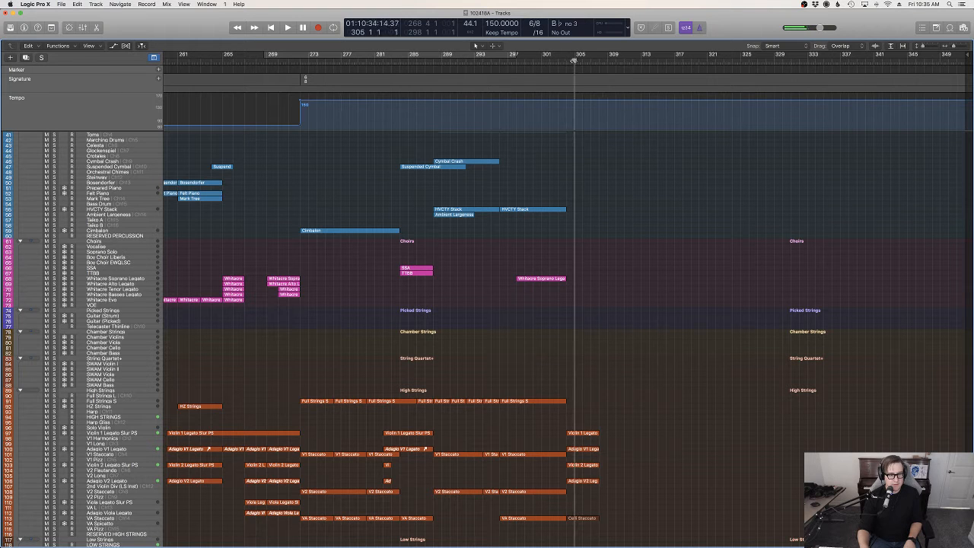
click(566, 60)
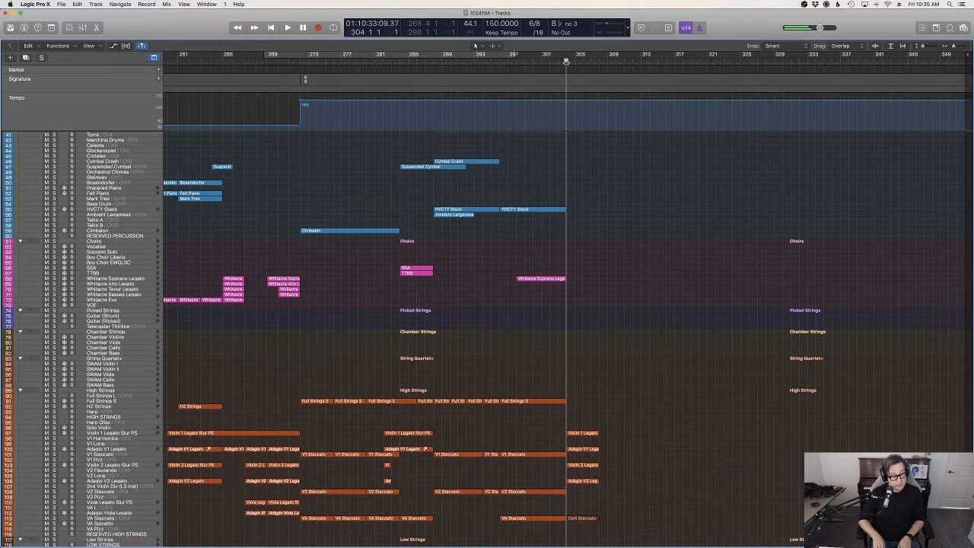
key(space)
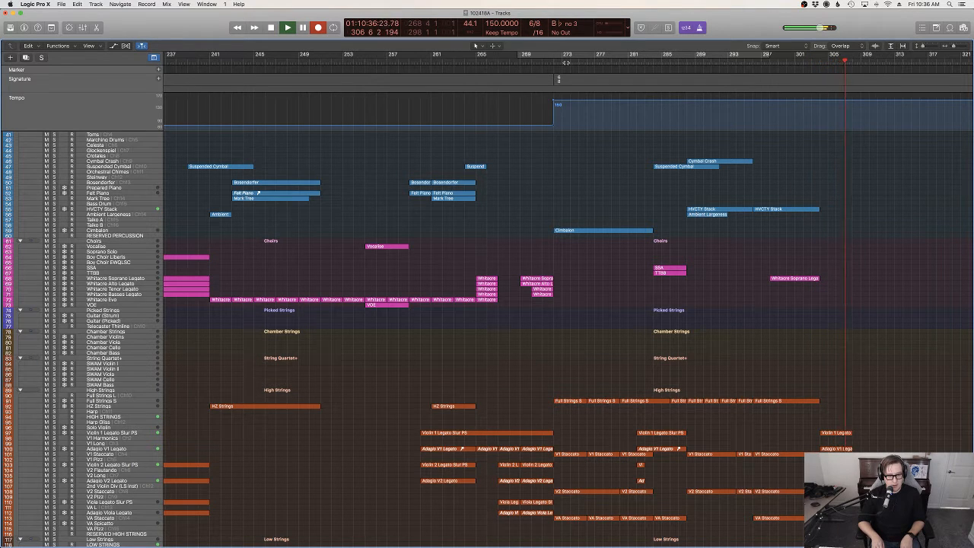
key(space)
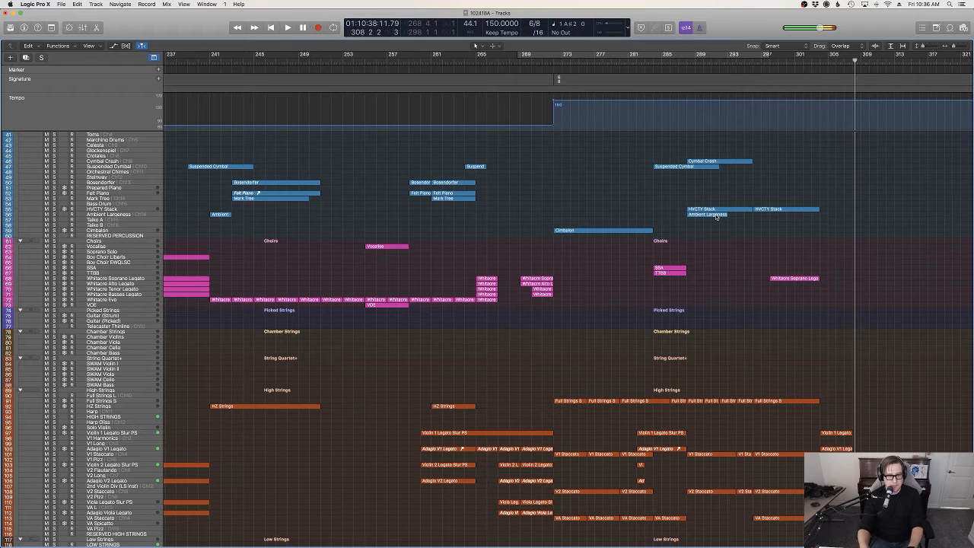
Open the new Horn Choir region's notes and raise the modulation level at its start at bar 304.
key(e)
key(super+a)
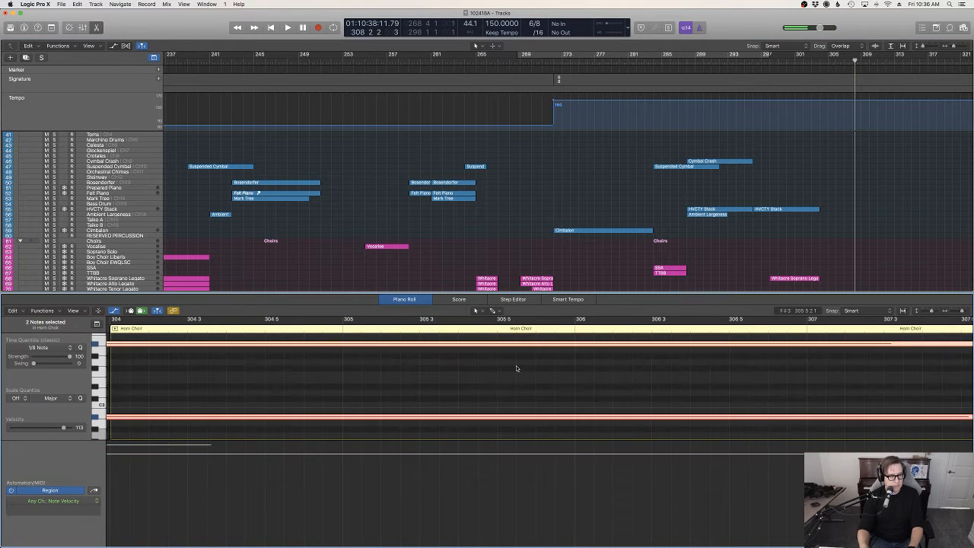
scroll(515, 368, left, 3)
click(472, 377)
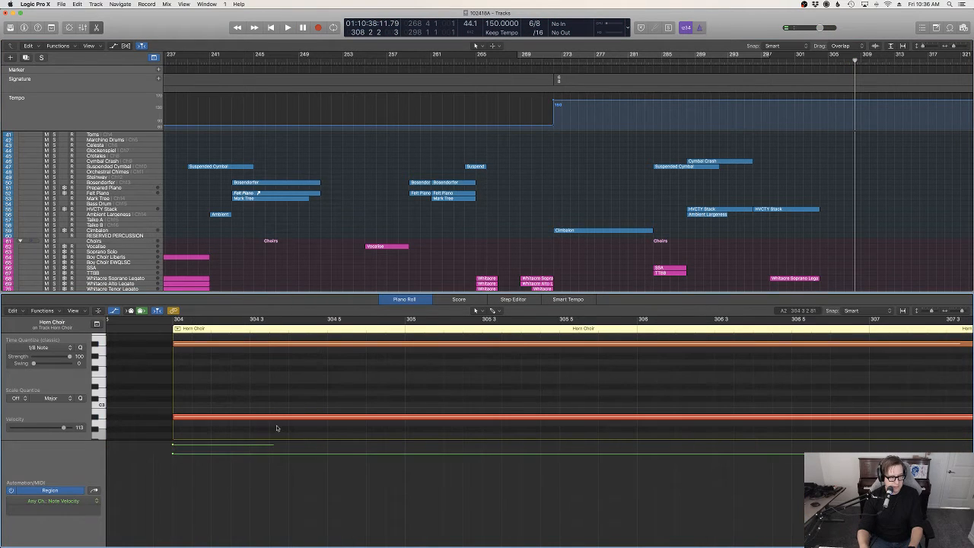
key(ctrl+1)
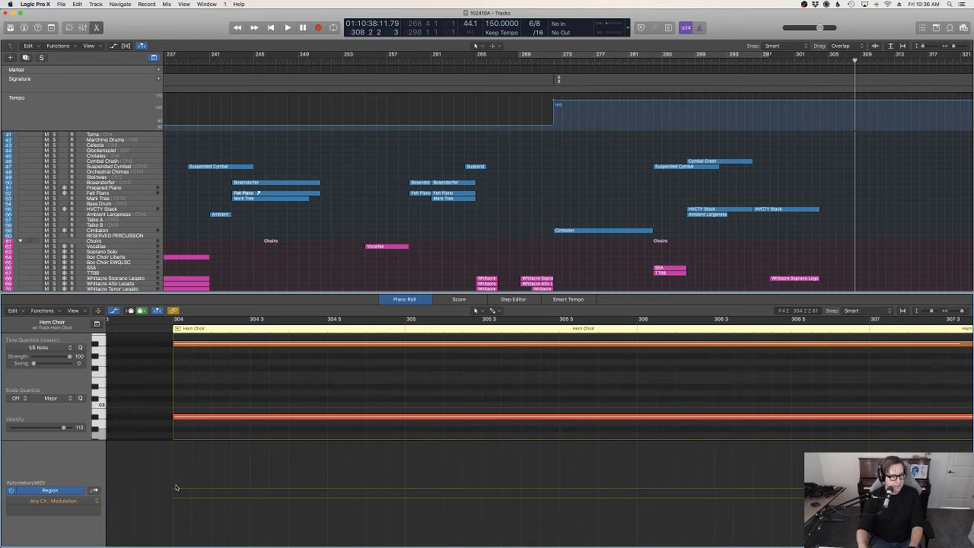
drag(175, 487, 175, 476)
Play from just before bar 304 to hear the Horn Choir part with the strings.
click(153, 327)
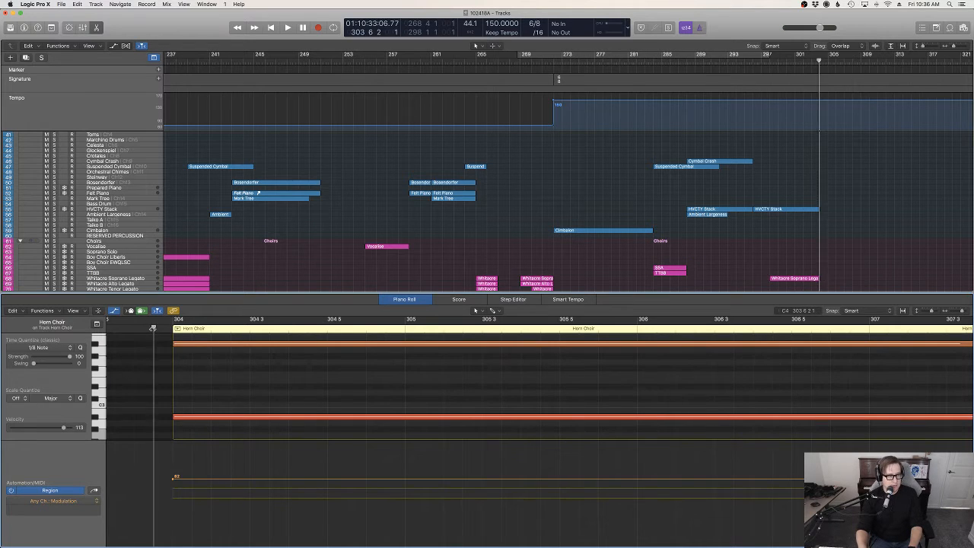
key(space)
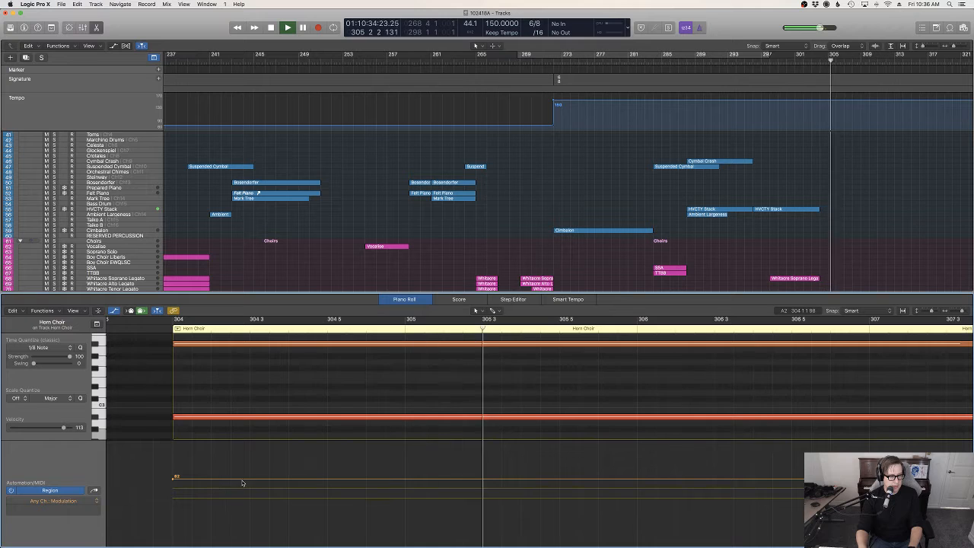
key(e)
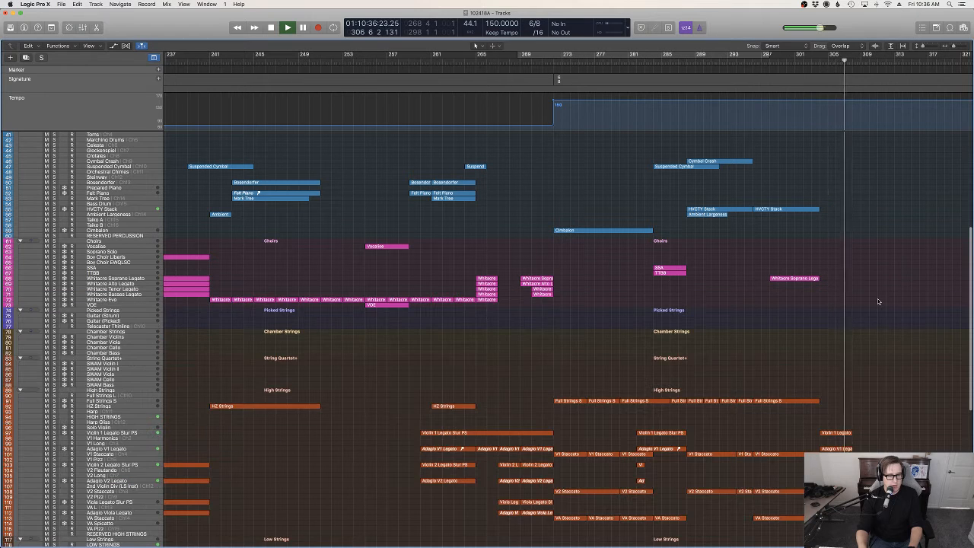
scroll(877, 301, right, 10)
key(space)
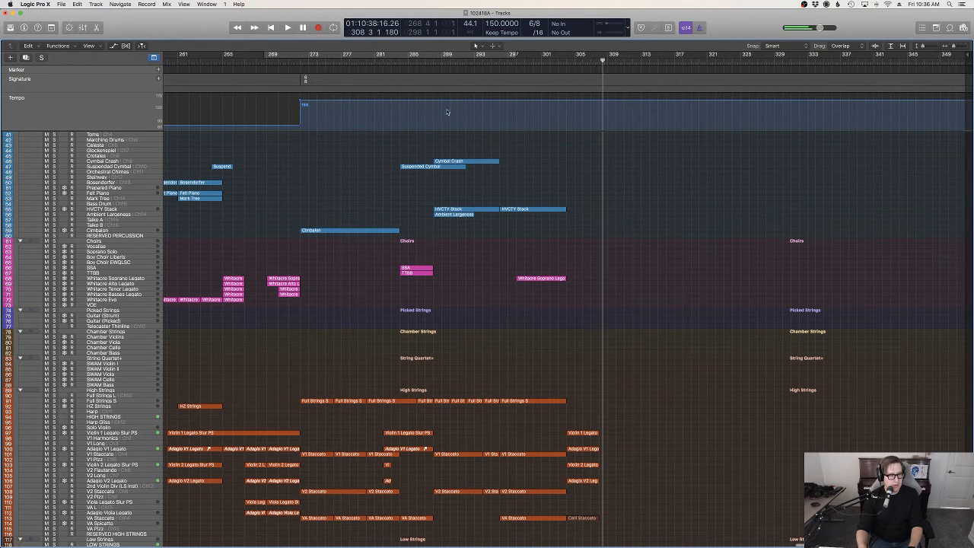
Play the arrangement from about bar 289 past bar 308, reviewing the parts in each section leading into the new horn passage.
click(449, 55)
key(space)
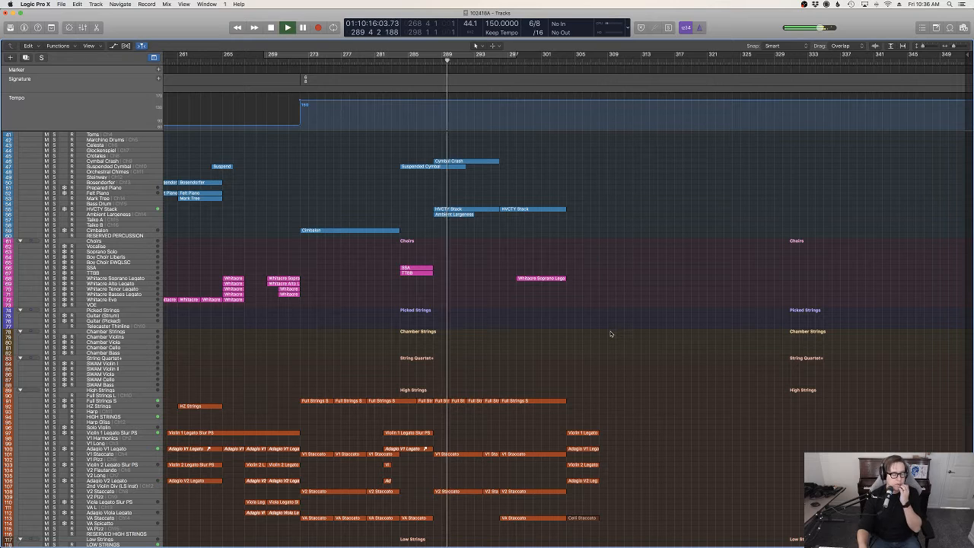
scroll(616, 339, up, 5)
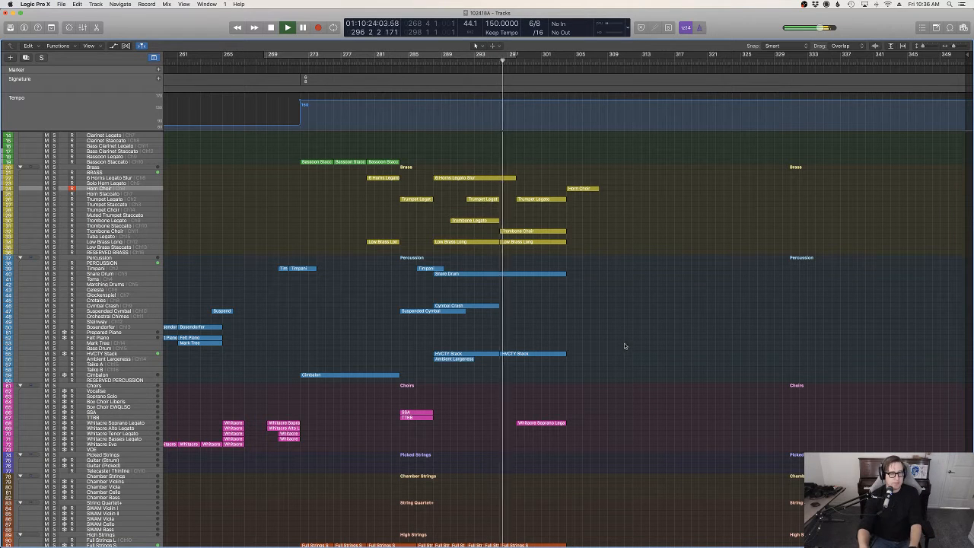
scroll(625, 344, up, 5)
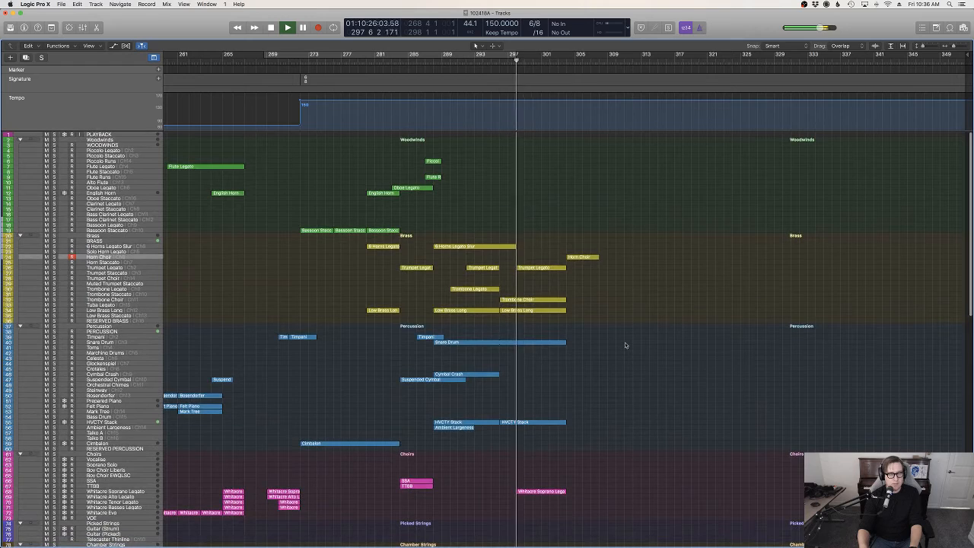
scroll(626, 344, up, 2)
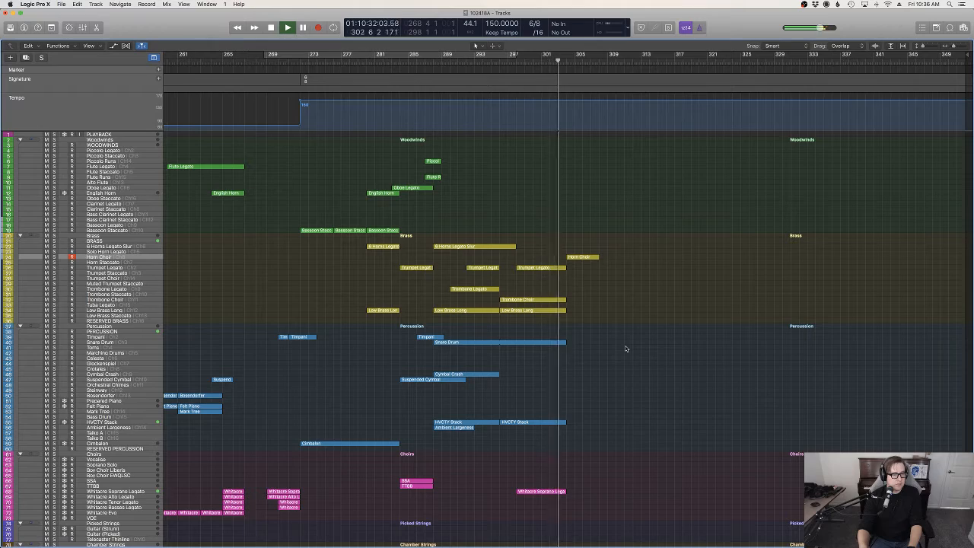
scroll(625, 348, down, 10)
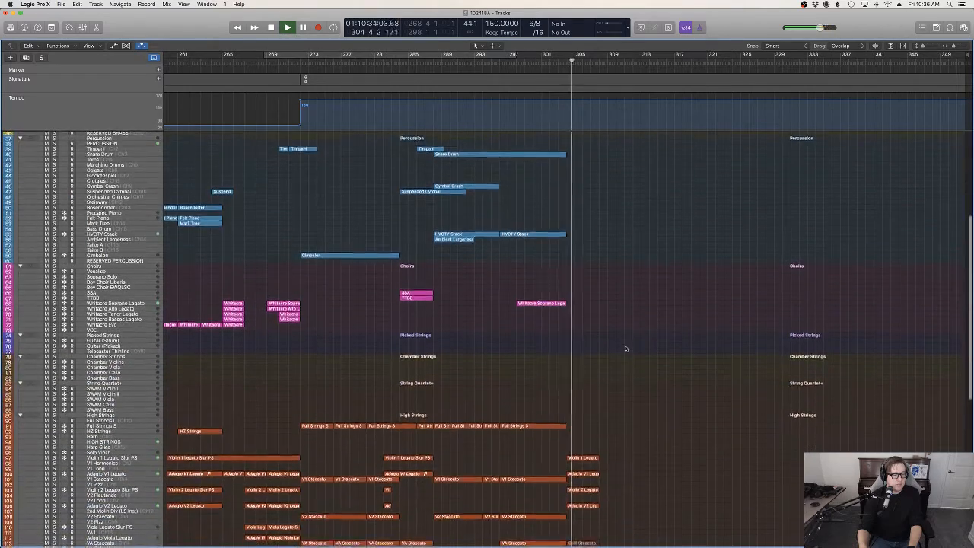
scroll(625, 349, up, 9)
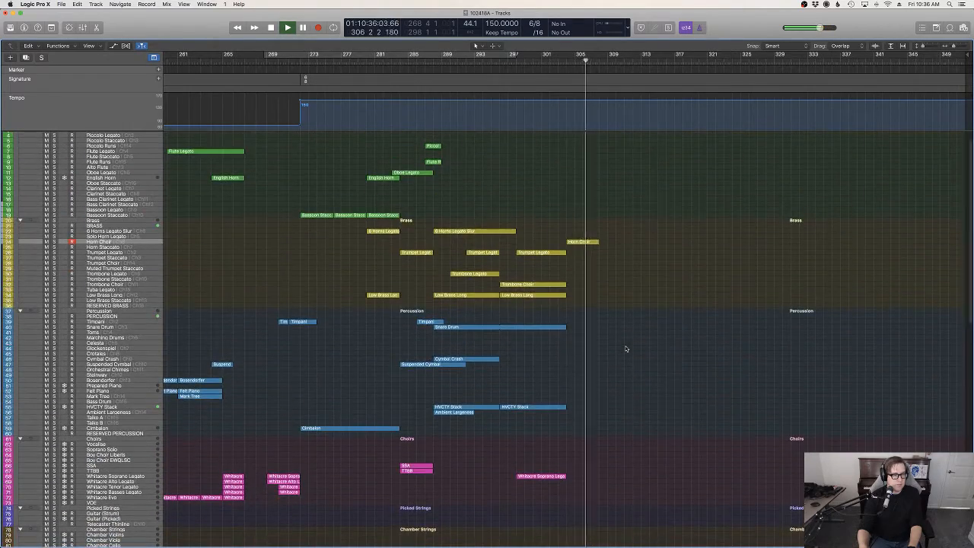
scroll(625, 349, down, 10)
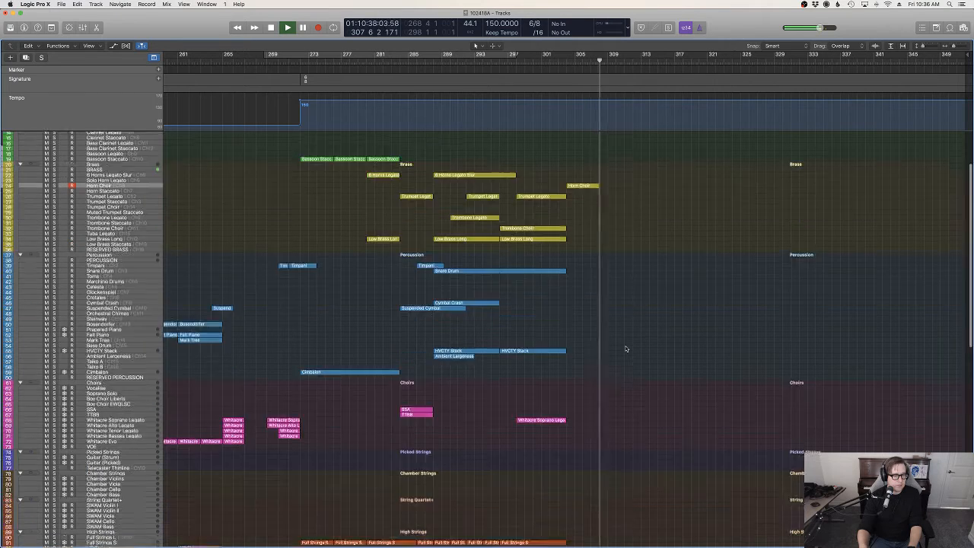
scroll(626, 348, down, 4)
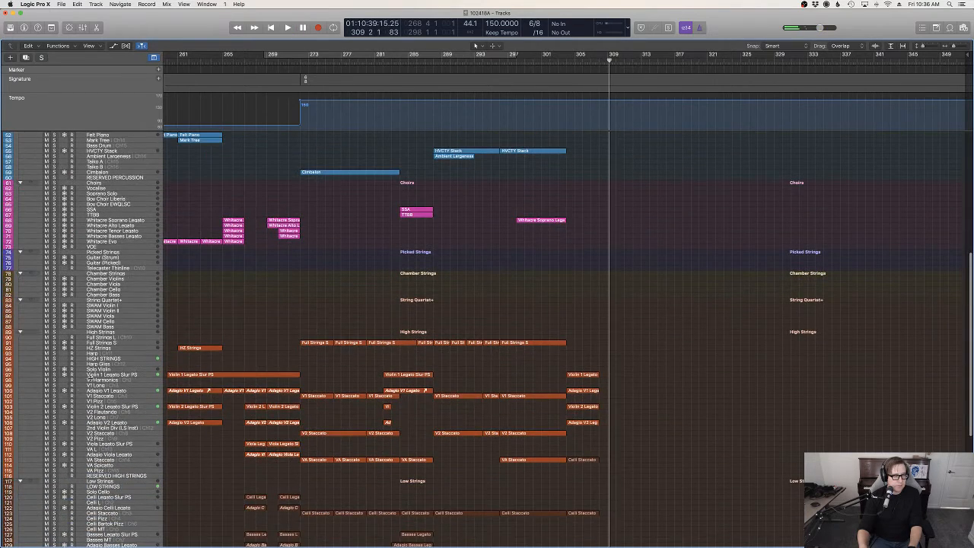
Try recording a phrase on the Violin 1 Legato Slur PS track from bar 309 and undo the take.
click(97, 375)
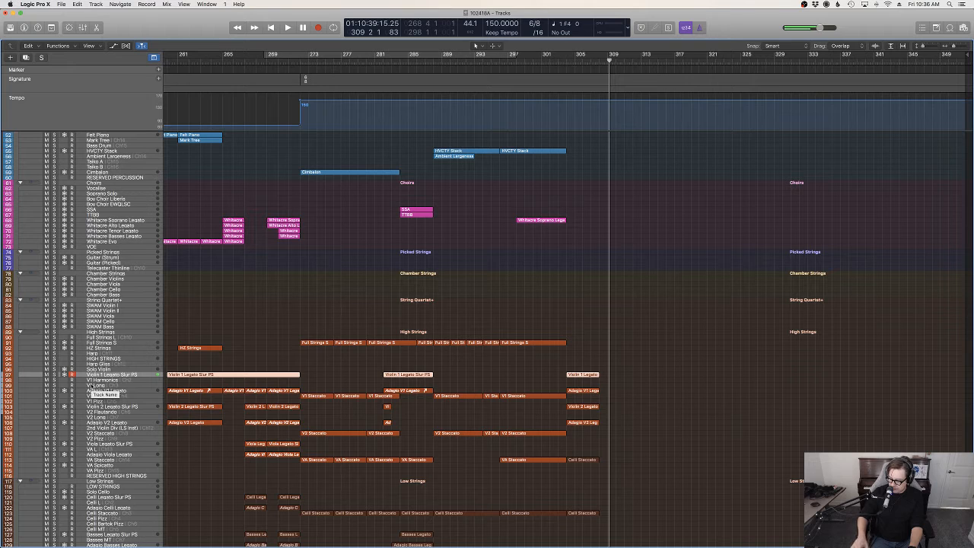
key(space)
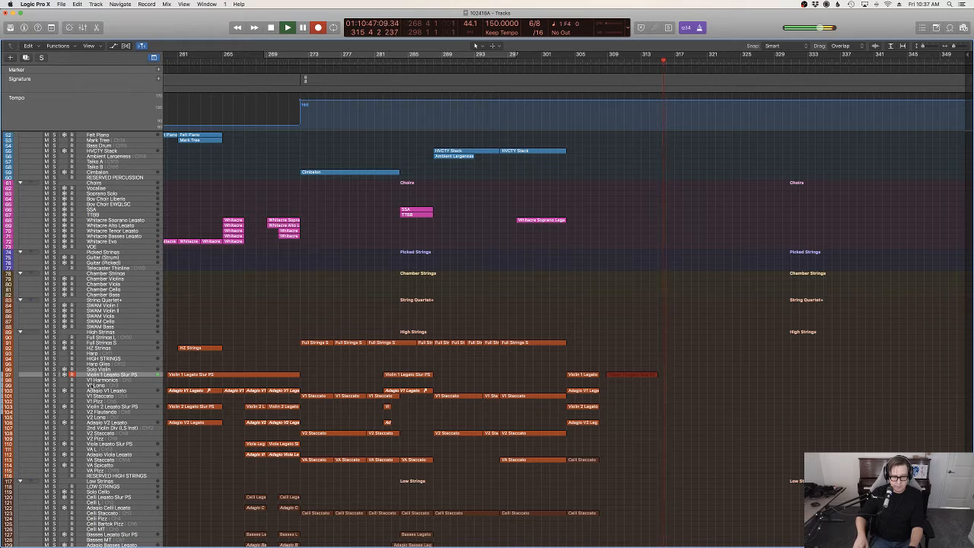
key(space)
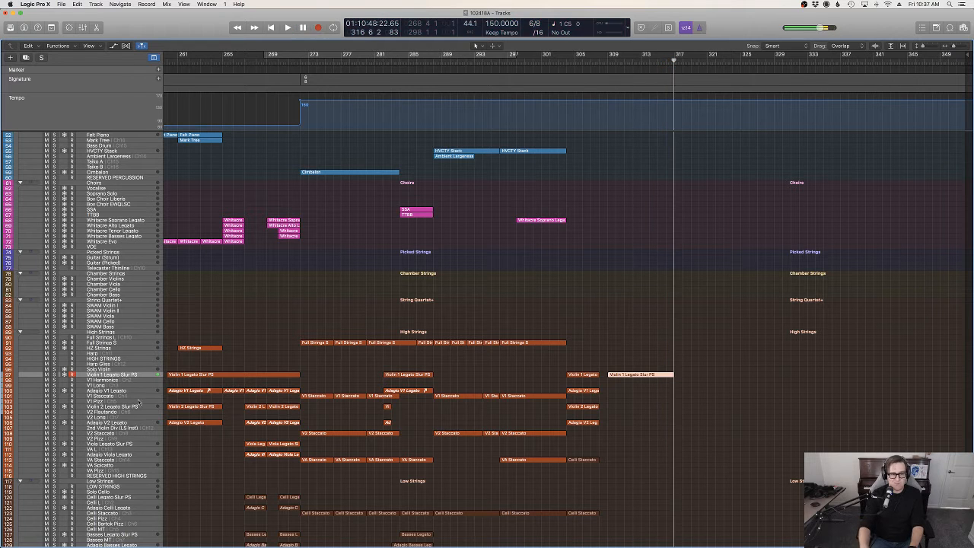
key(super+z)
Record a new phrase on the Violin 1 Legato Slur PS track from bar 310 to 315.
click(617, 61)
key(r)
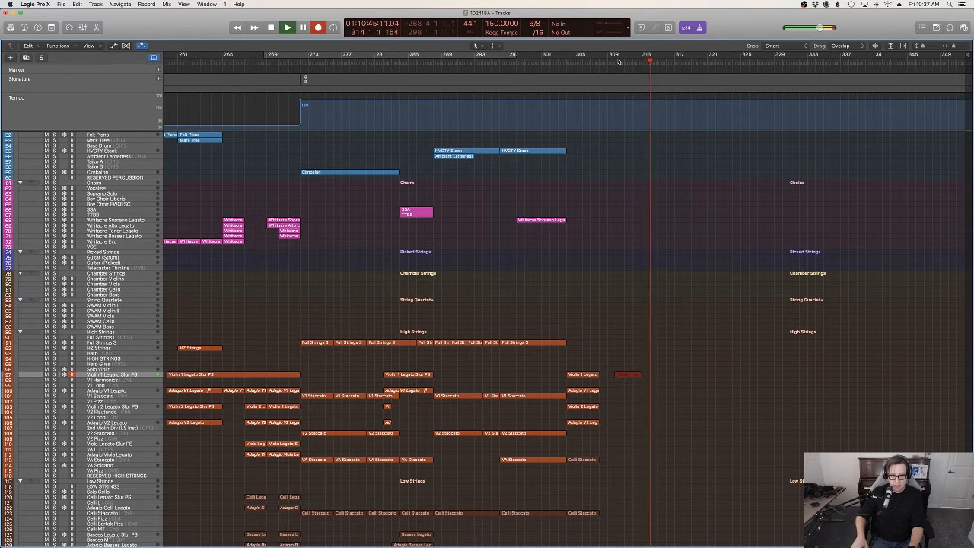
key(space)
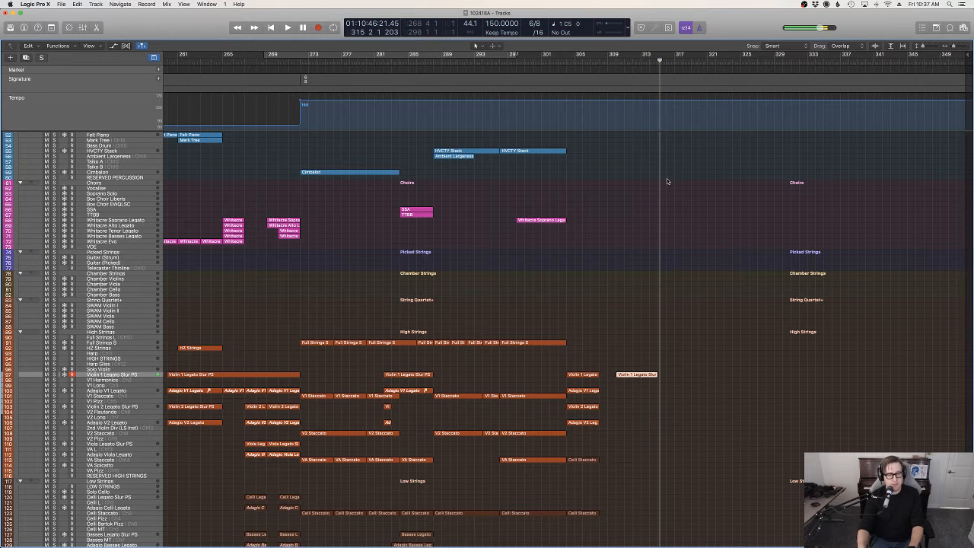
Open the new Violin 1 Legato Slur PS region at bar 310 in the Piano Roll and select its first note.
key(p)
drag(186, 405, 159, 369)
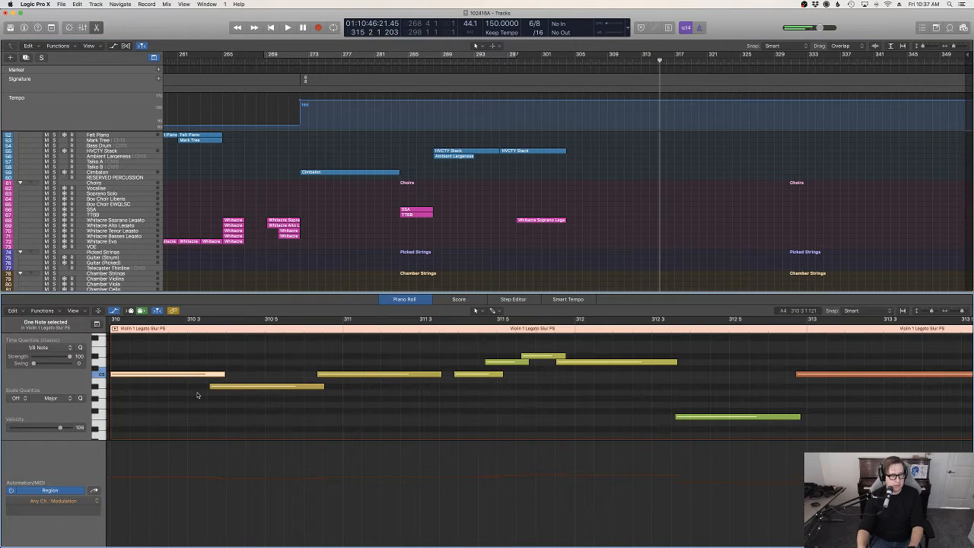
Move the last Violin 1 Legato Slur PS region to start where the preceding region ends, at bar 308, without moving track automation.
key(p)
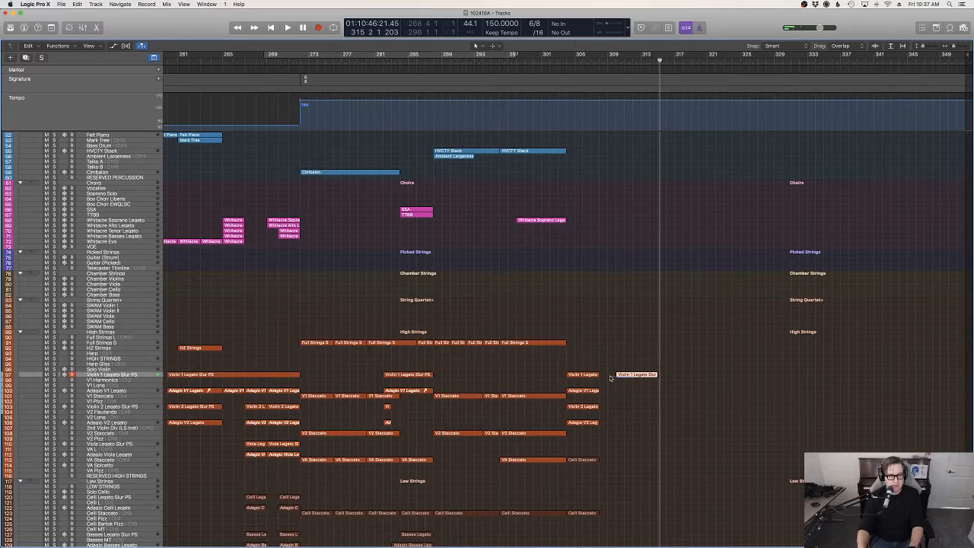
scroll(632, 384, up, 1)
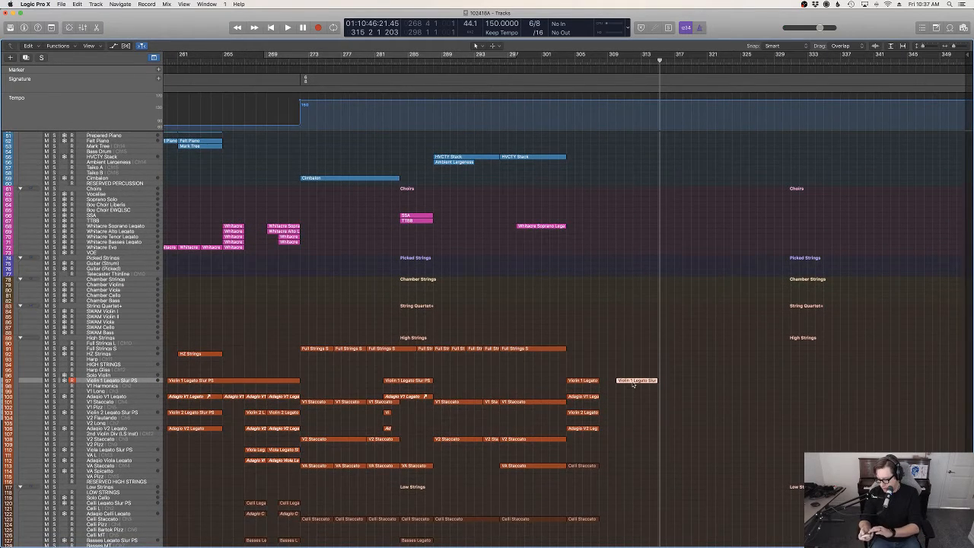
scroll(632, 384, up, 1)
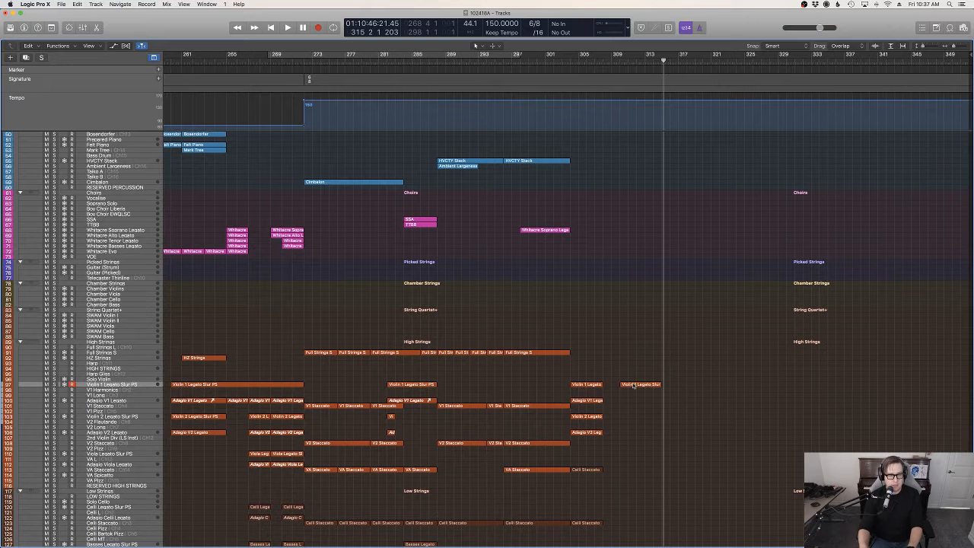
drag(620, 386, 616, 387)
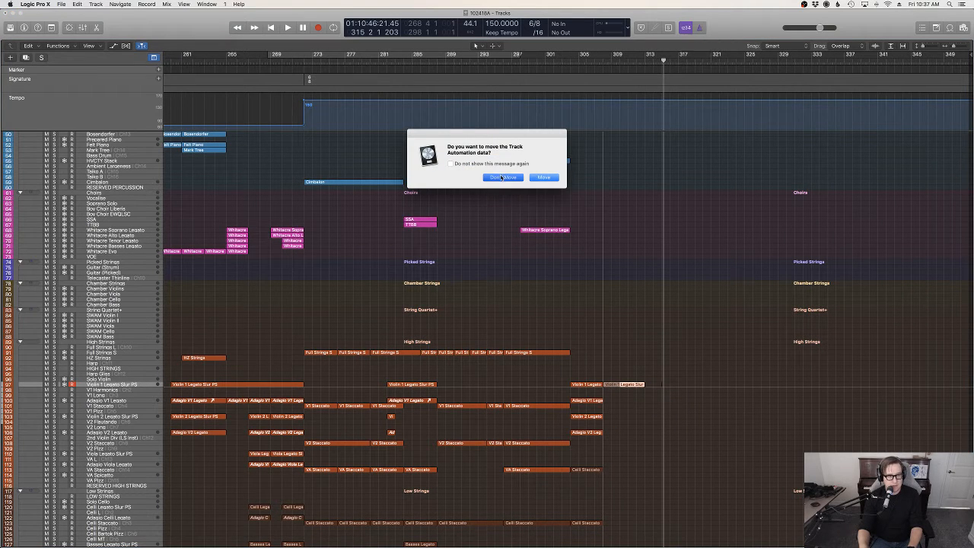
click(501, 177)
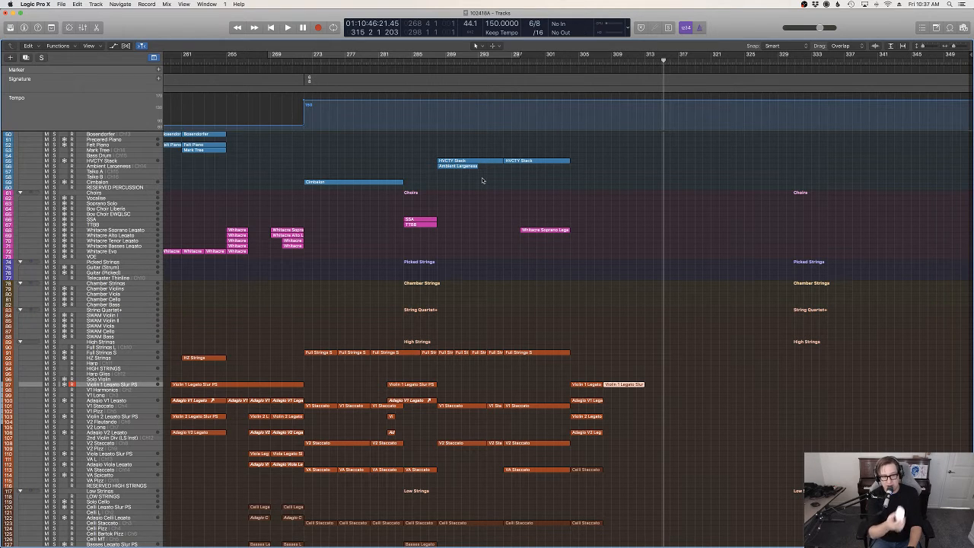
Copy the Violin 1 Legato Slur PS region at bar 308 to the Adagio V1 Legato track at its original position, without automation data.
scroll(717, 307, down, 5)
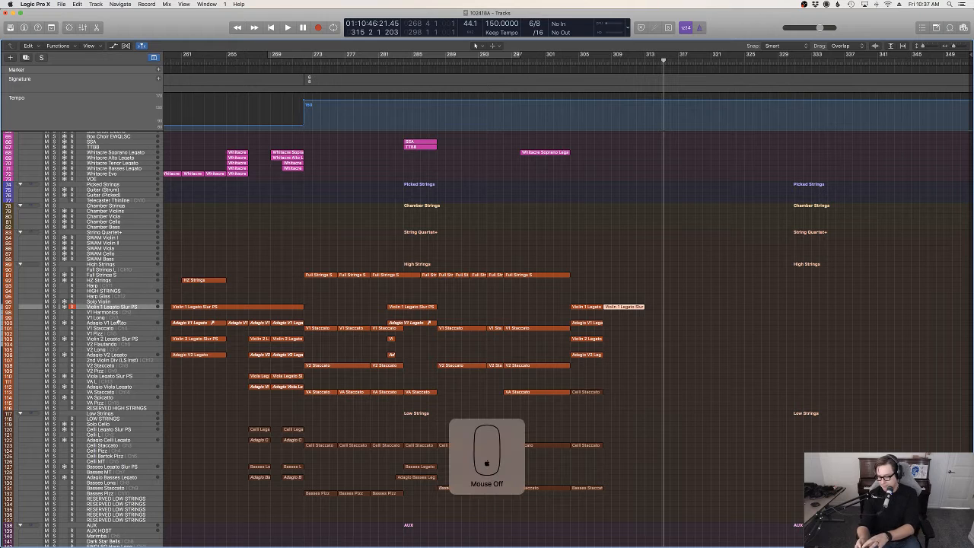
click(120, 323)
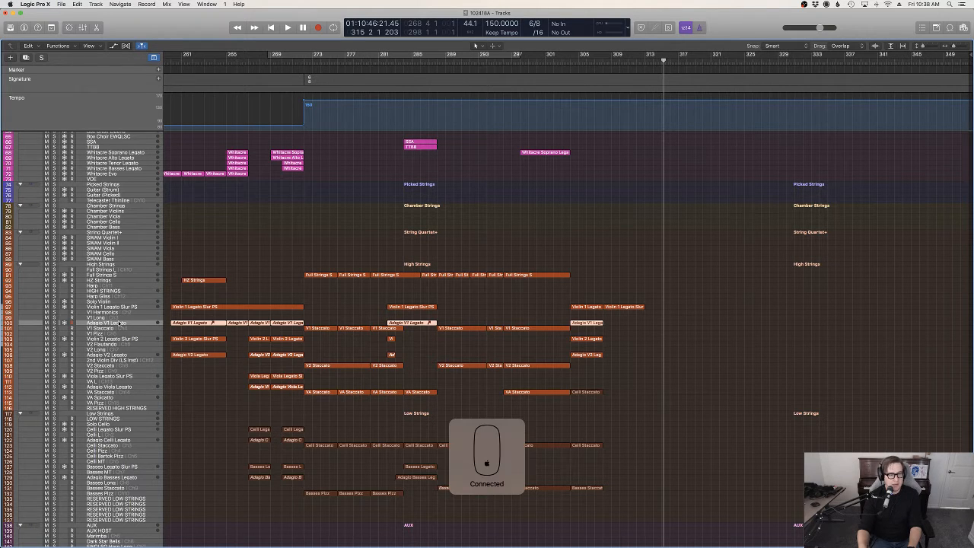
click(622, 307)
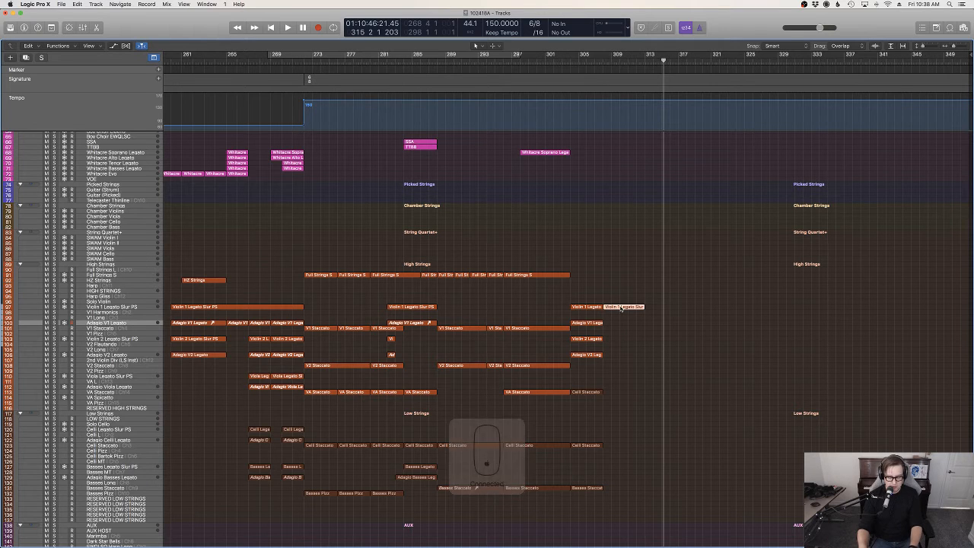
scroll(622, 306, right, 1)
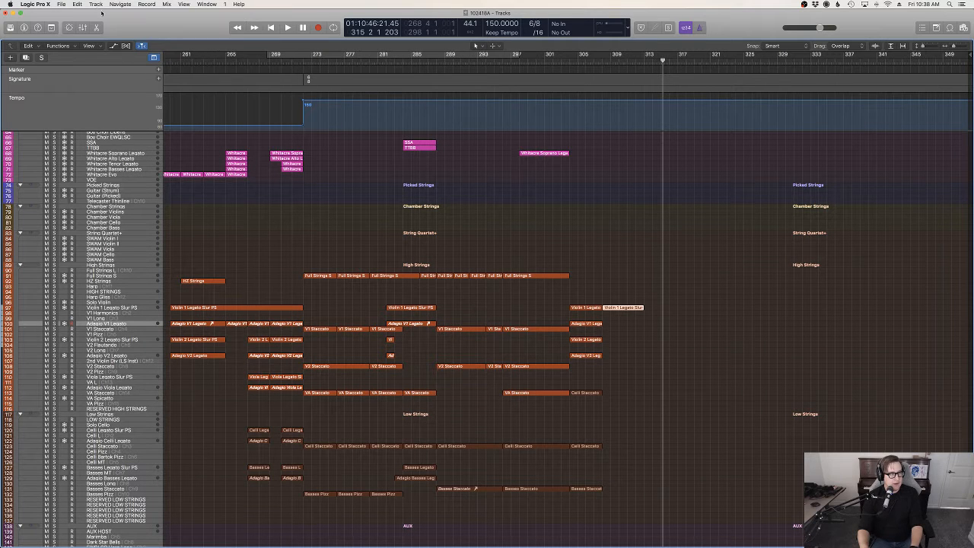
click(77, 4)
click(108, 76)
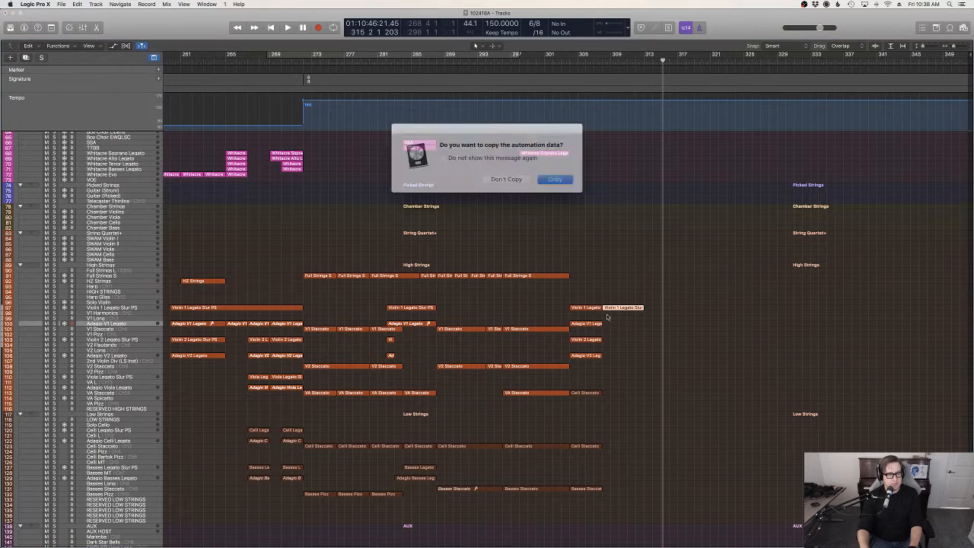
click(515, 178)
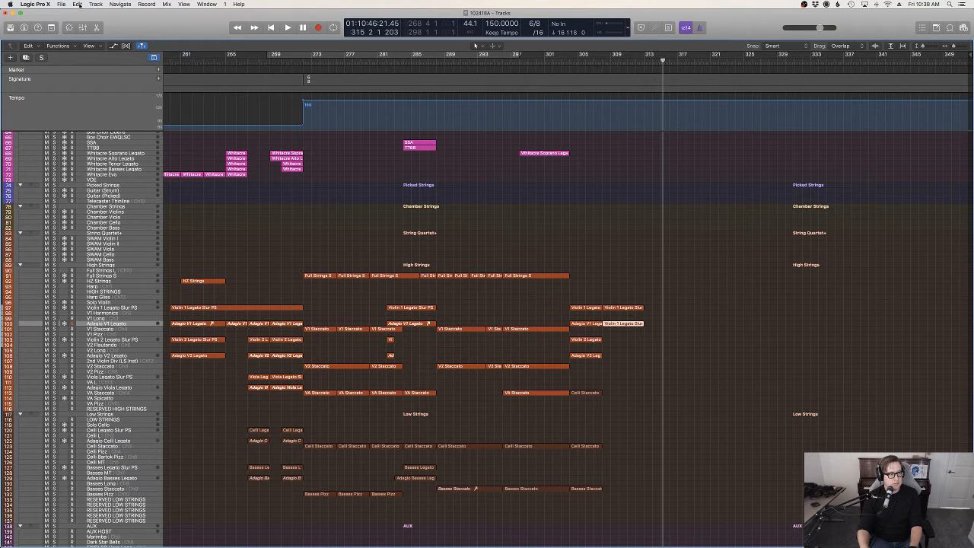
Paste the same region at its original position on the Violin 2 Legato Slur PS track, without automation data.
click(122, 339)
click(77, 3)
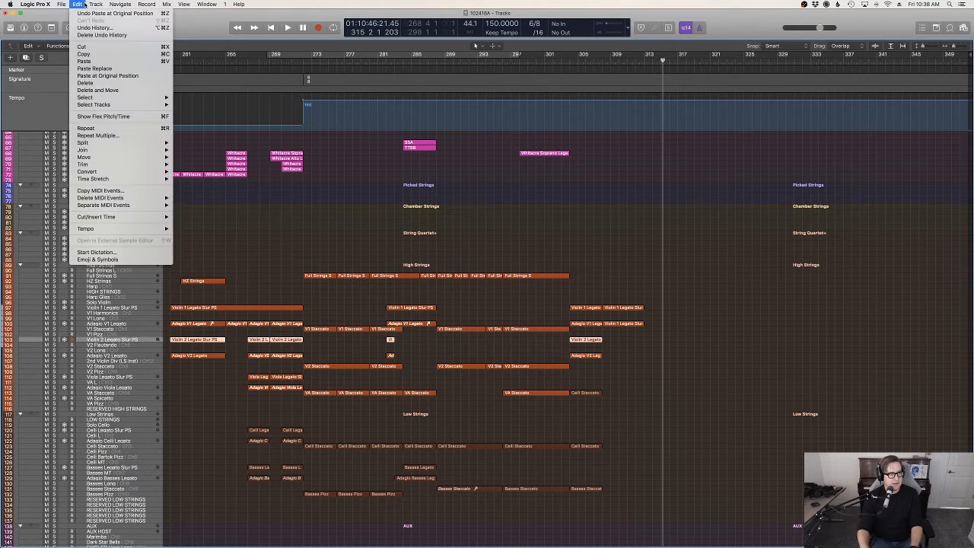
click(108, 76)
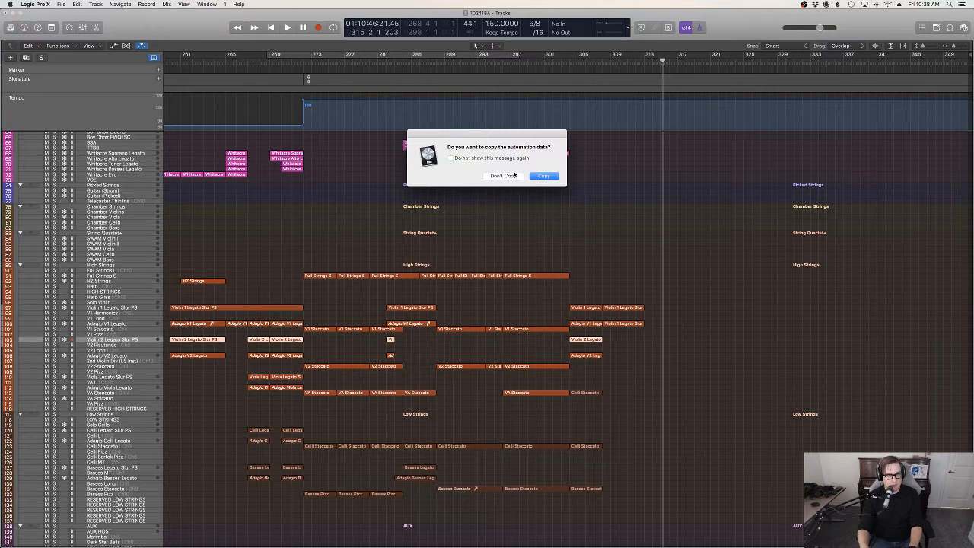
click(503, 175)
key(super+v)
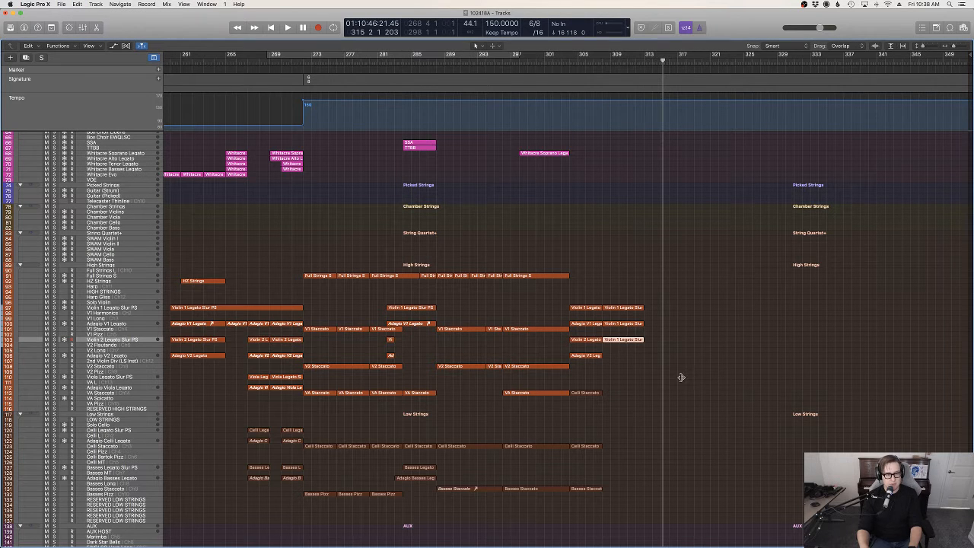
Transpose all notes of the region pasted on the Violin 2 Legato Slur PS track by -12 semitones and close the note editor.
key(p)
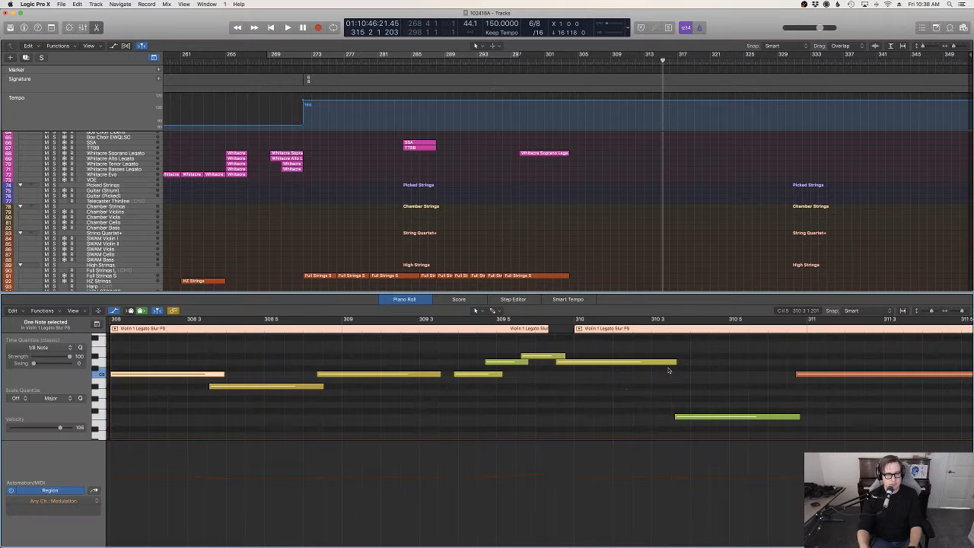
key(super+a)
right_click(623, 368)
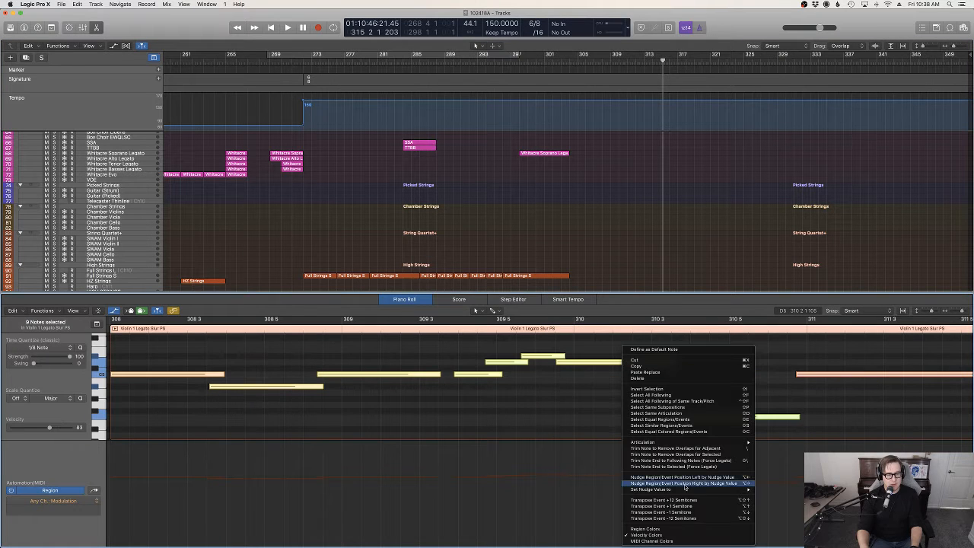
click(662, 518)
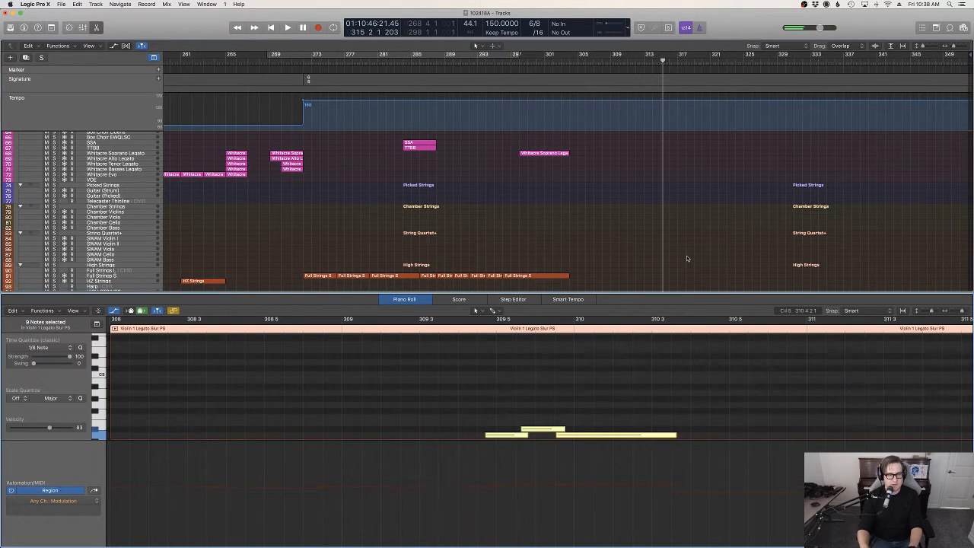
click(674, 283)
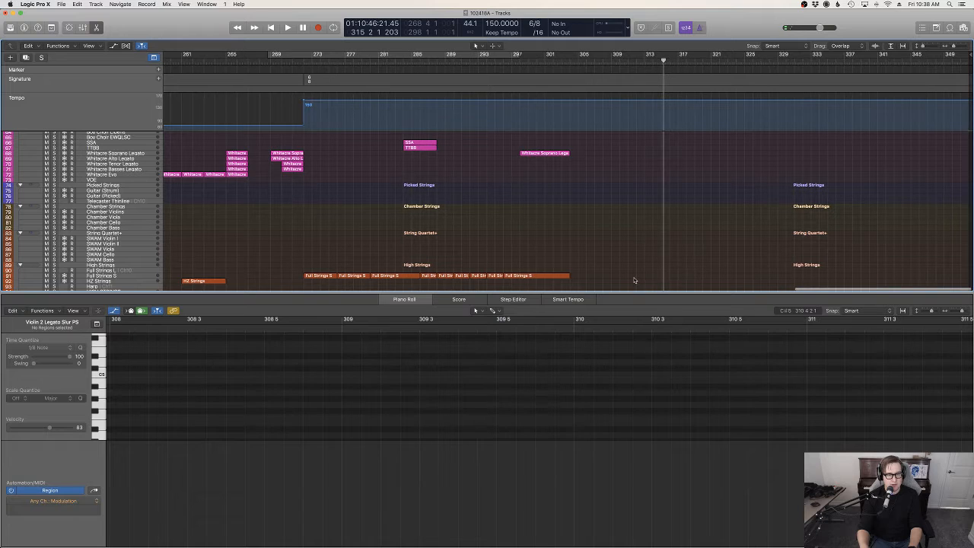
key(e)
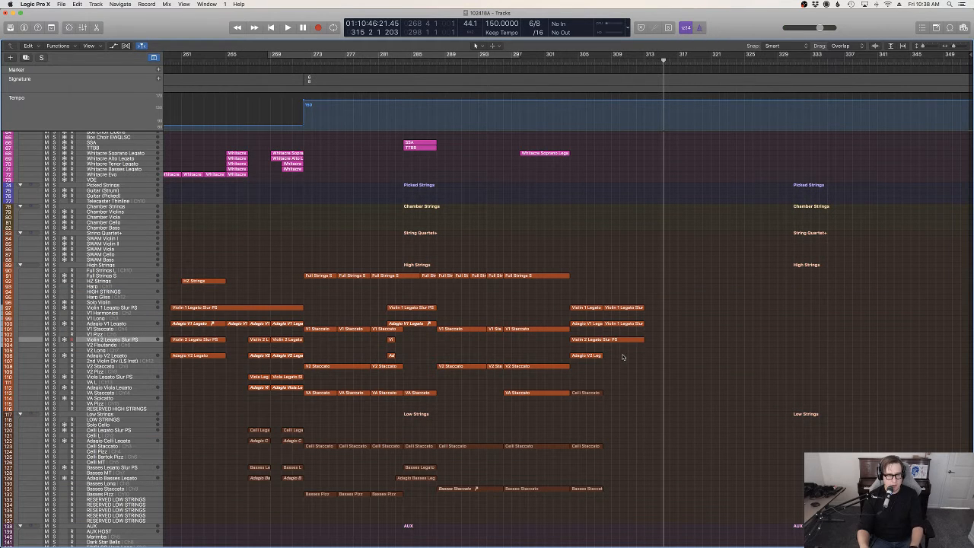
key(Delete)
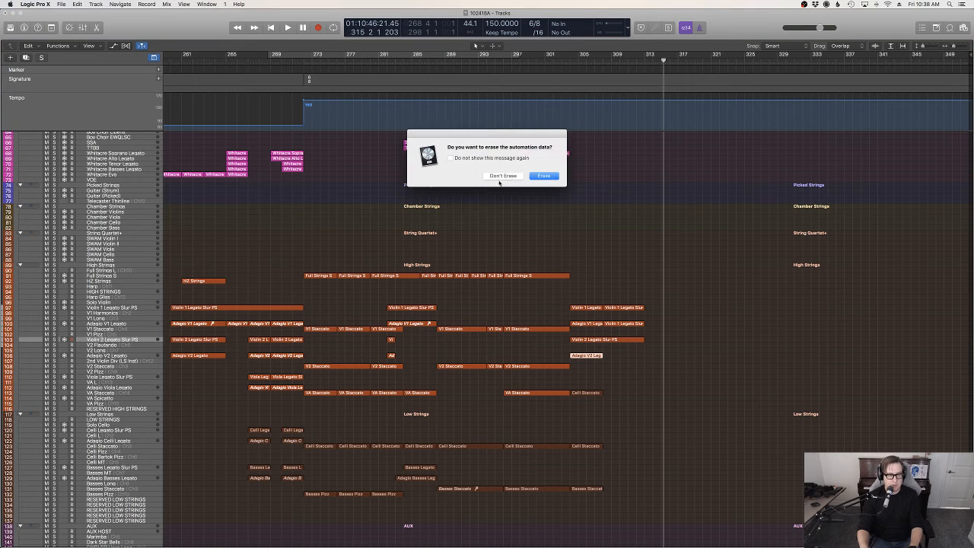
key(Return)
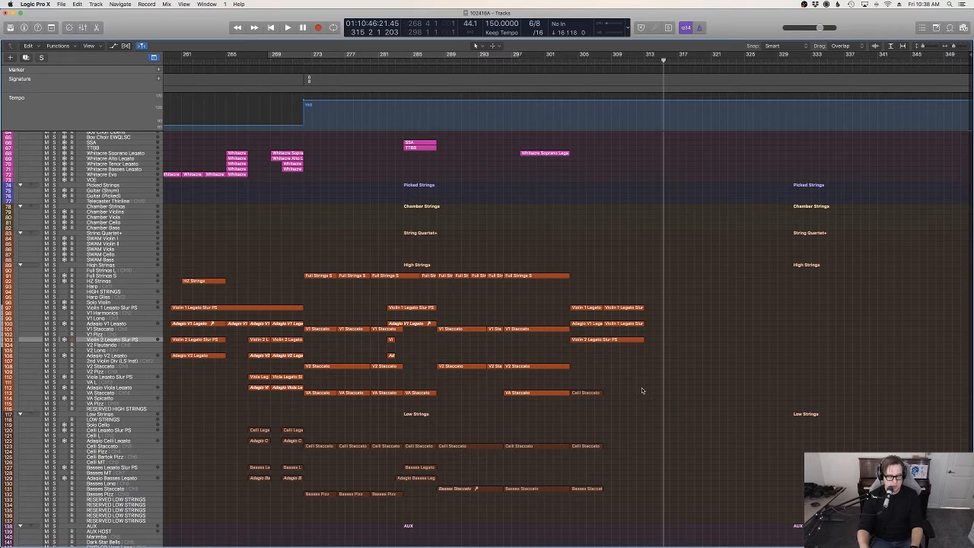
scroll(625, 369, up, 1)
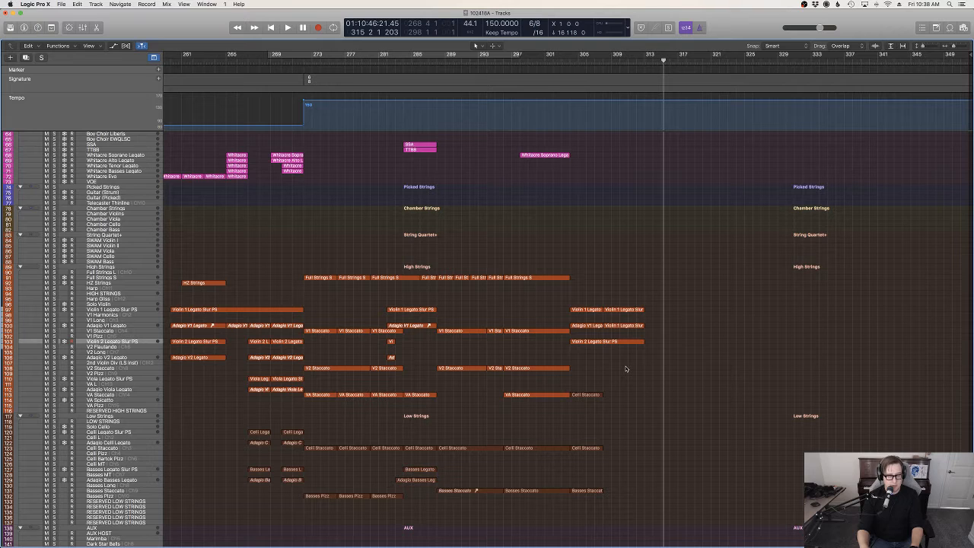
scroll(625, 369, right, 1)
key(super+z)
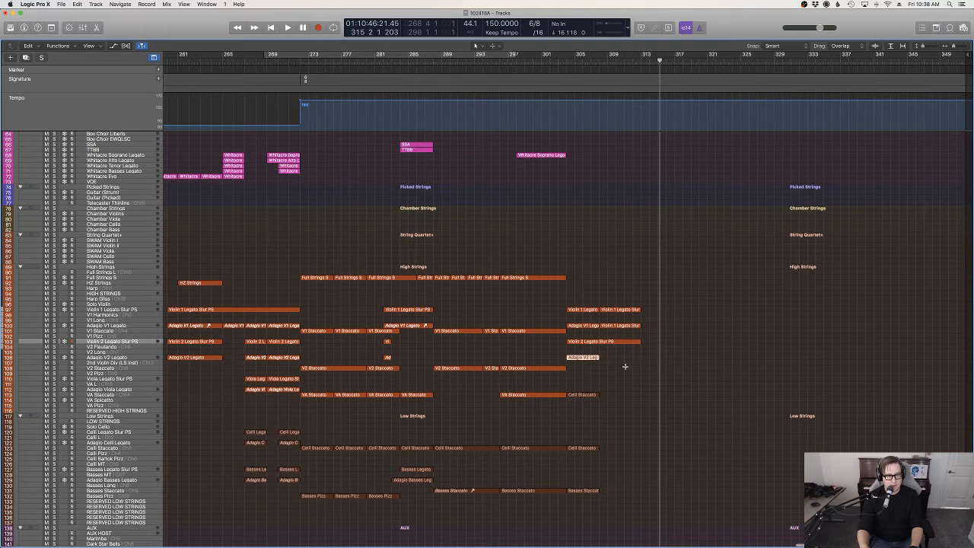
key(super+z)
Copy the transposed Violin 2 region to the Adagio V2 Legato track at bar 308, without automation data.
scroll(625, 368, left, 1)
click(622, 356)
scroll(610, 298, up, 1)
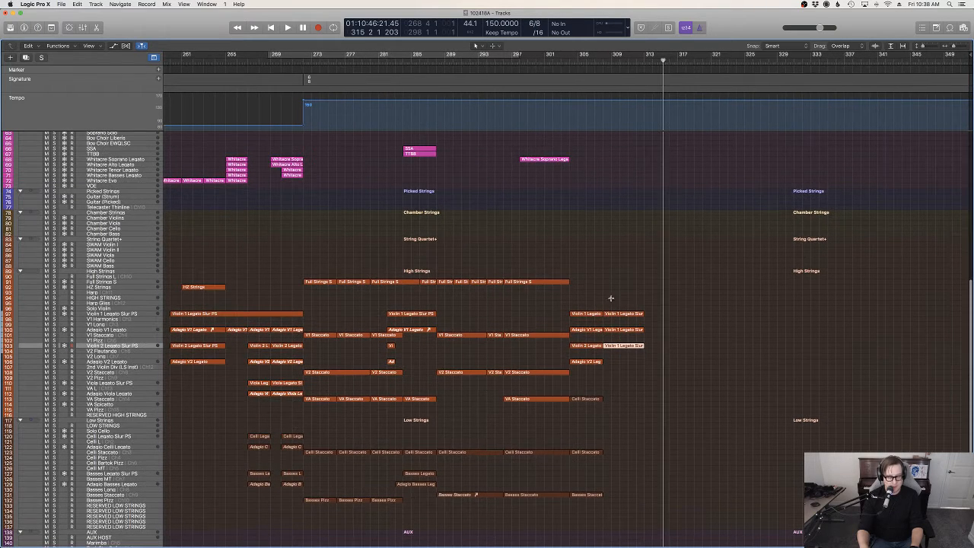
click(605, 59)
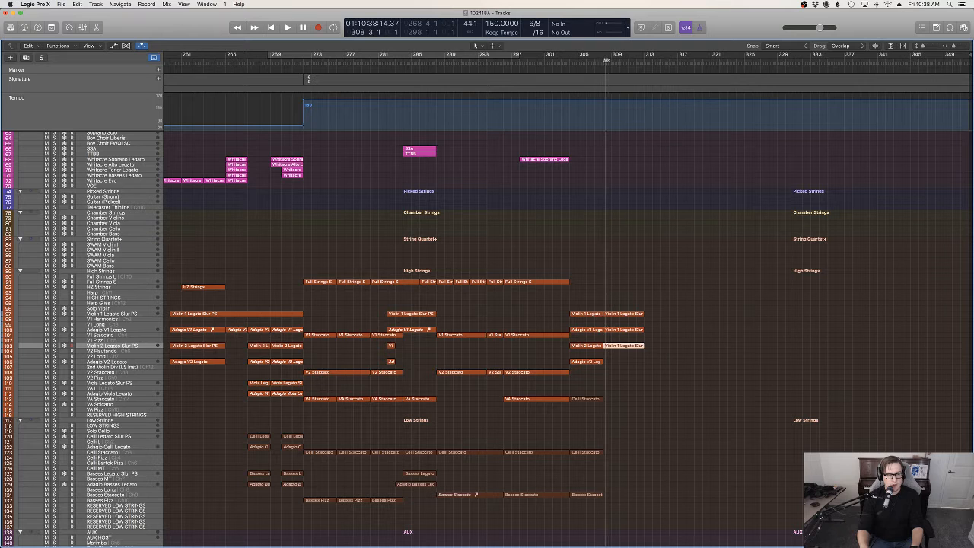
click(125, 371)
click(124, 363)
scroll(124, 363, right, 1)
key(super+v)
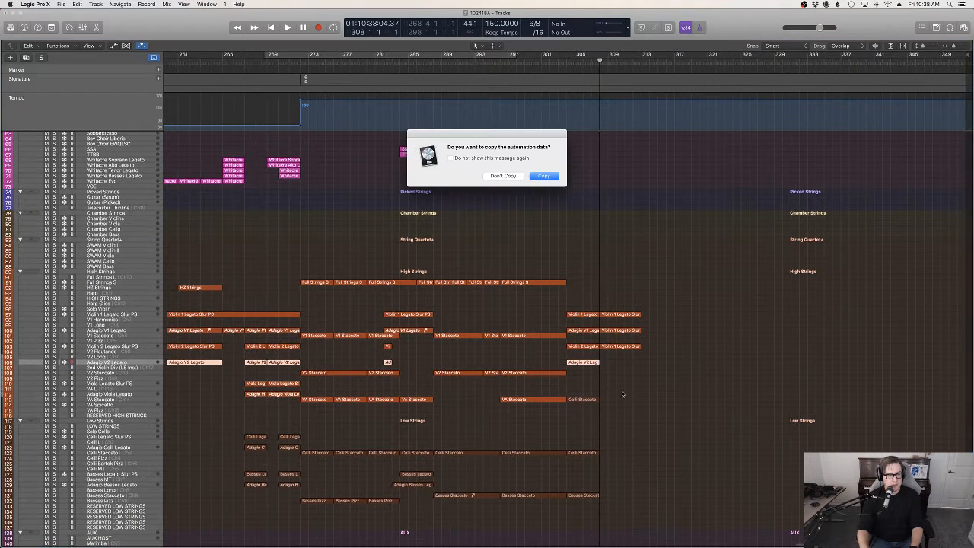
click(494, 176)
Join the two adjacent regions from bar 304 on each of the Violin 1 and 2 Legato Slur PS and Adagio V1 and V2 Legato tracks.
mouse_move(18, 251)
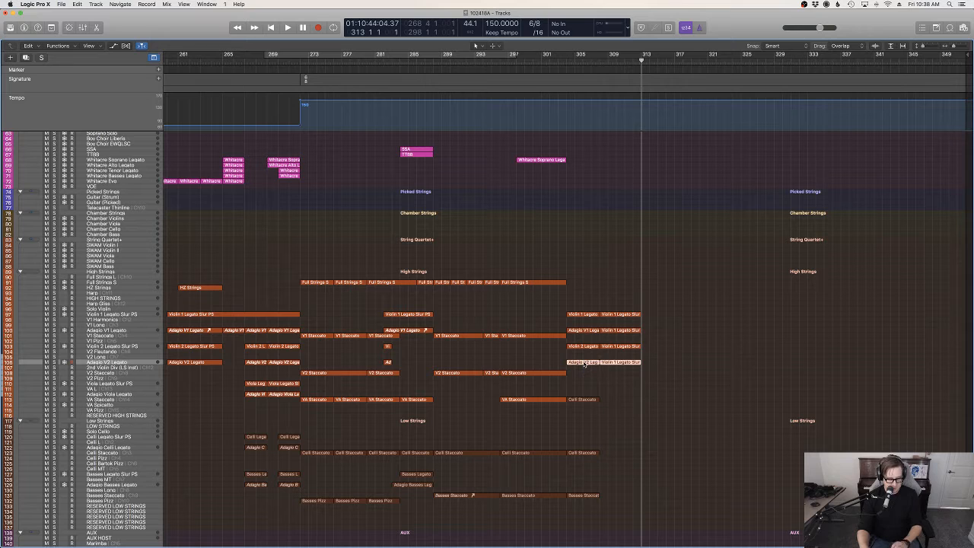
key(super+j)
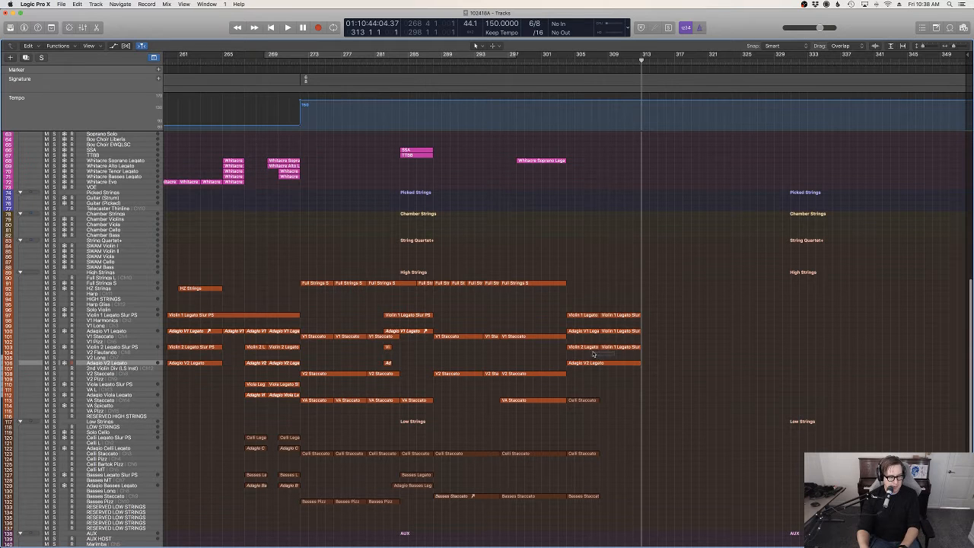
drag(593, 354, 597, 314)
key(super+j)
key(super+j)
key(super+j)
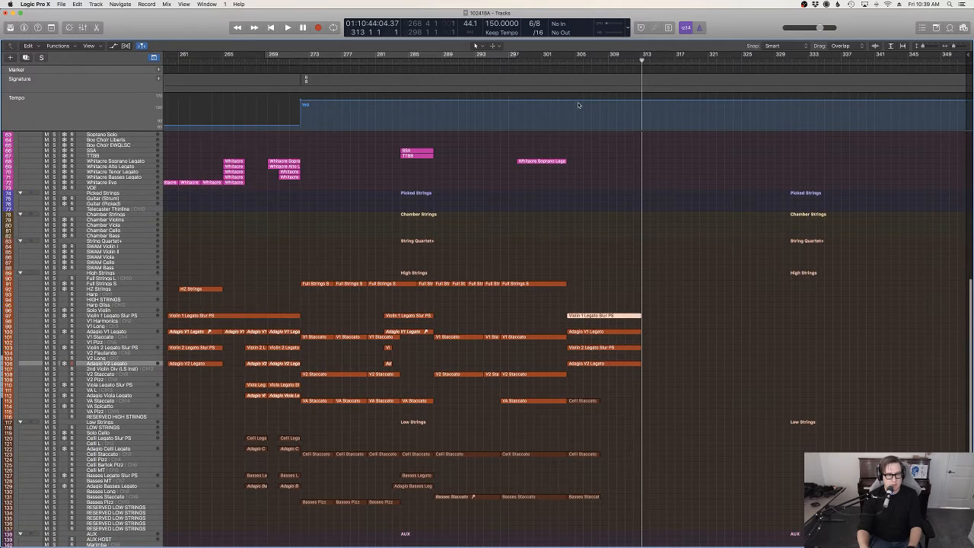
Play back the joined violin regions from their start and stop near their end.
click(567, 63)
key(space)
click(701, 258)
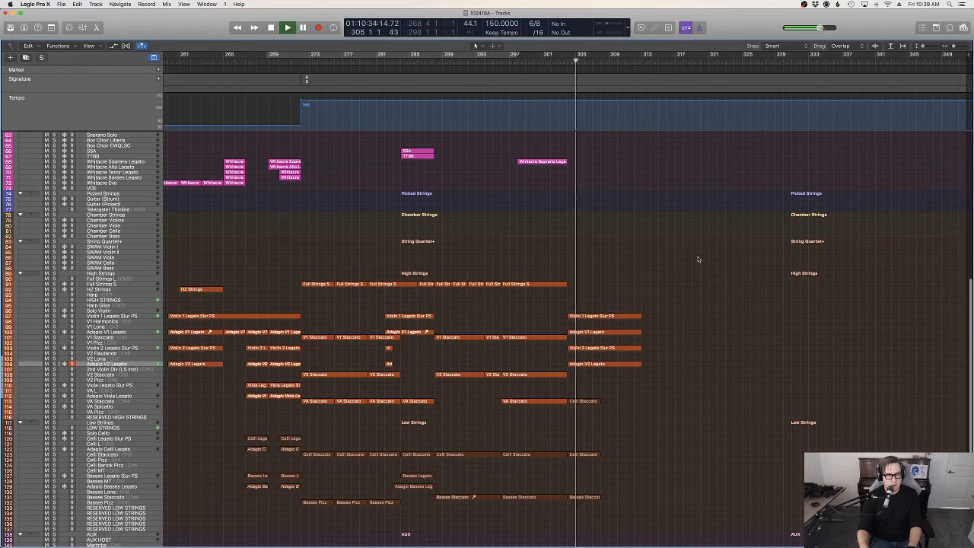
scroll(697, 259, up, 10)
scroll(697, 259, down, 12)
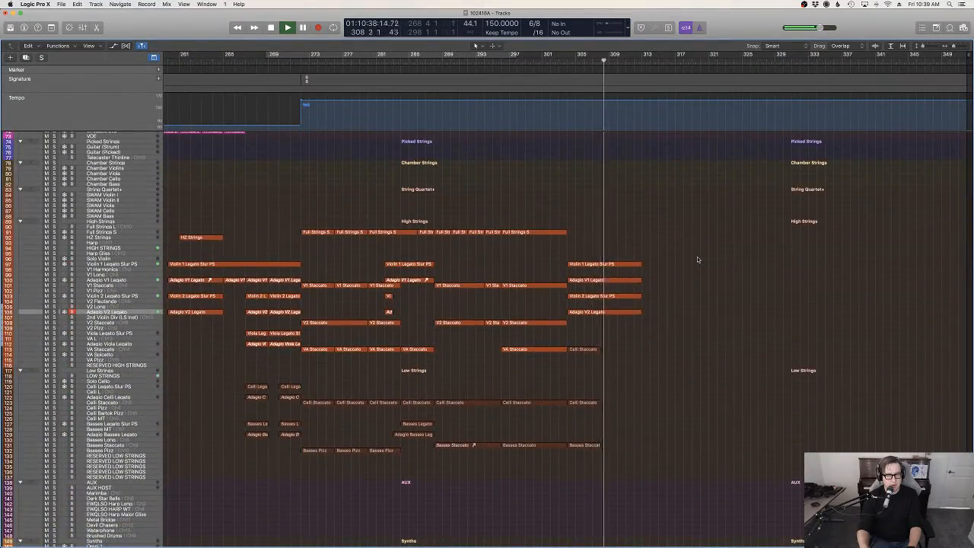
scroll(648, 289, left, 1)
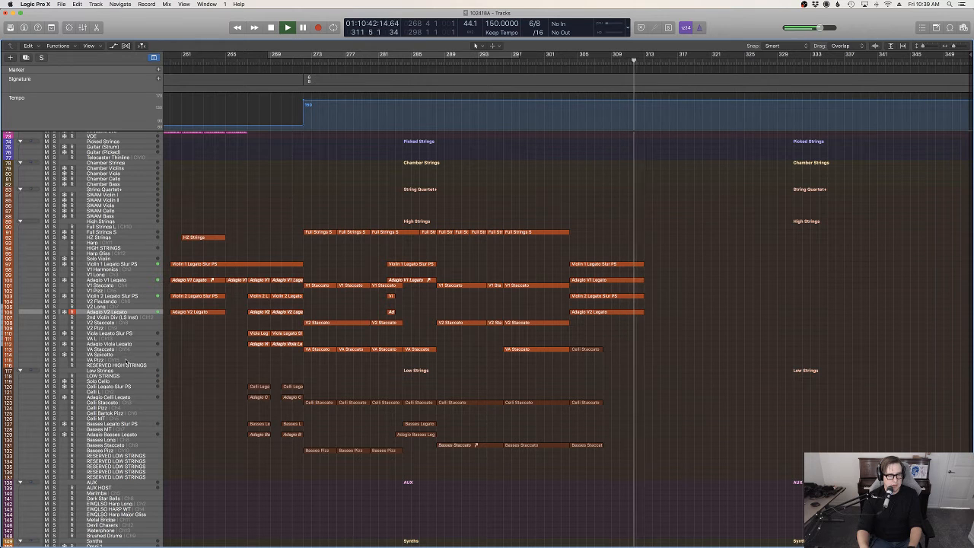
key(space)
Select the Celli Staccato track for recording and play back the violin passage from bar 305.
click(106, 402)
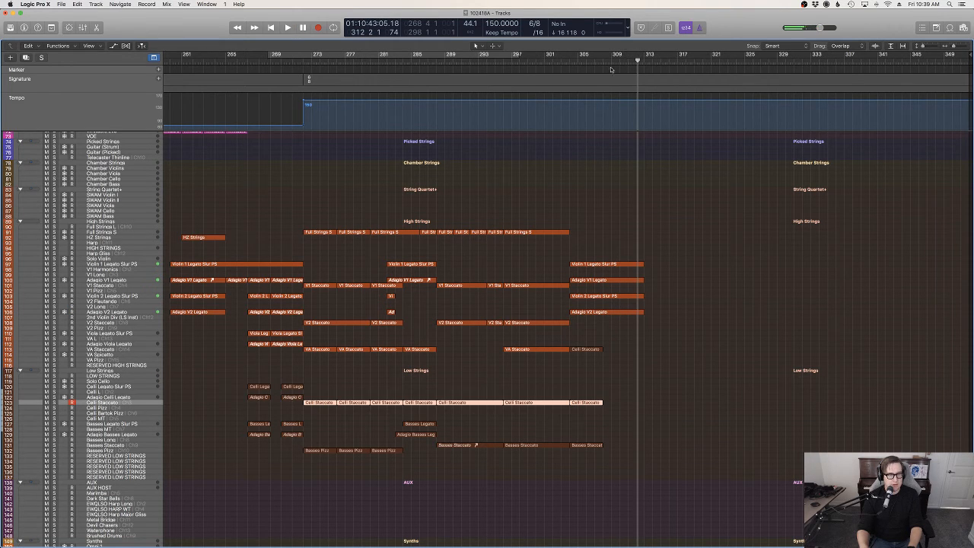
drag(610, 64, 580, 61)
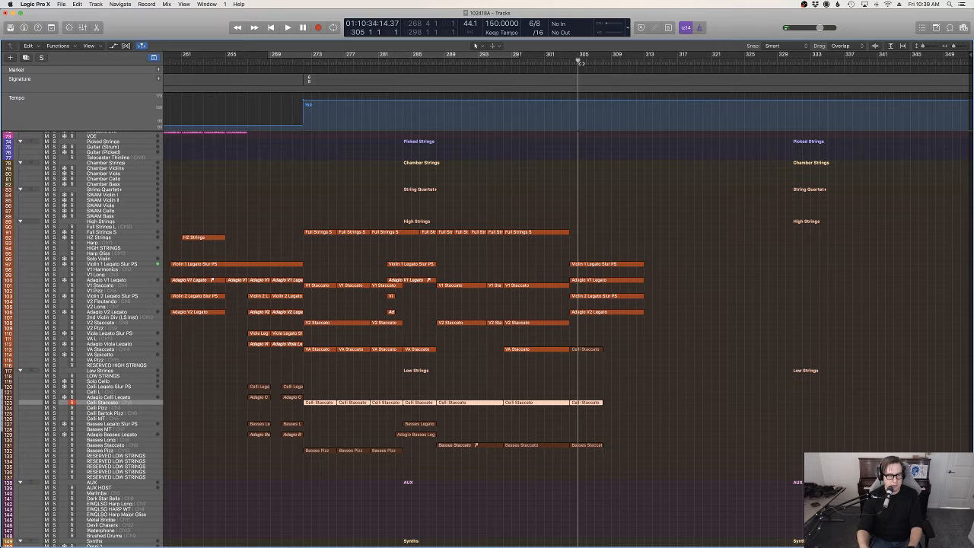
key(space)
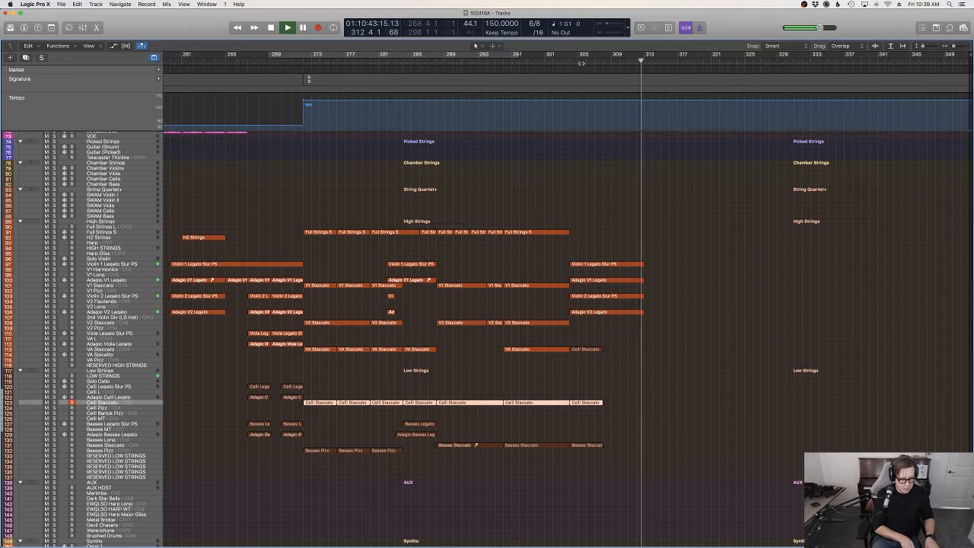
key(space)
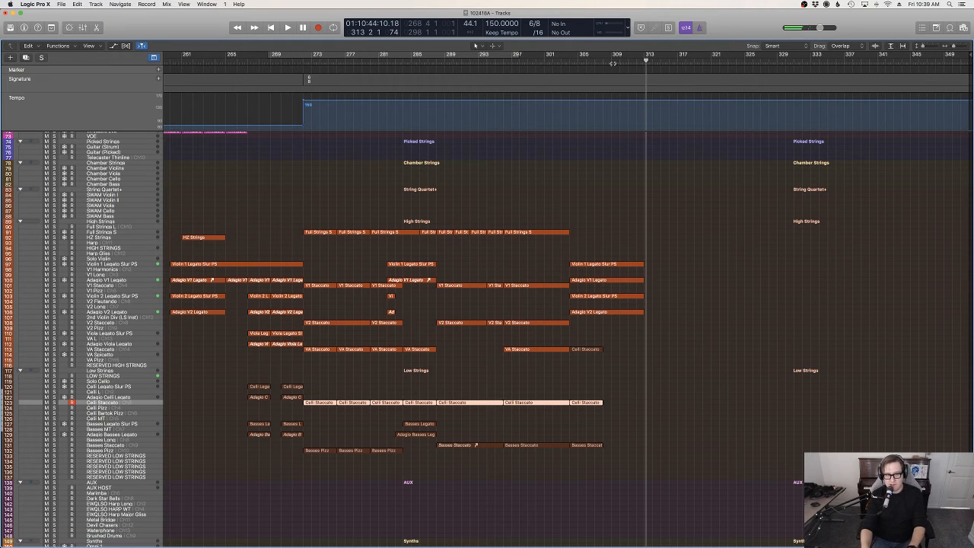
Rehearse the cello staccato part against two short playbacks starting around bar 307.
click(612, 62)
click(603, 70)
click(595, 62)
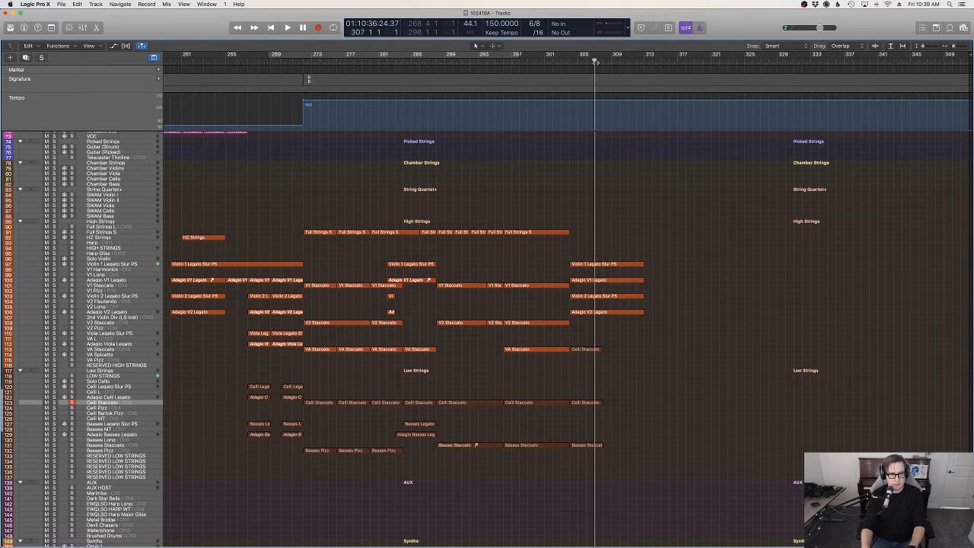
key(space)
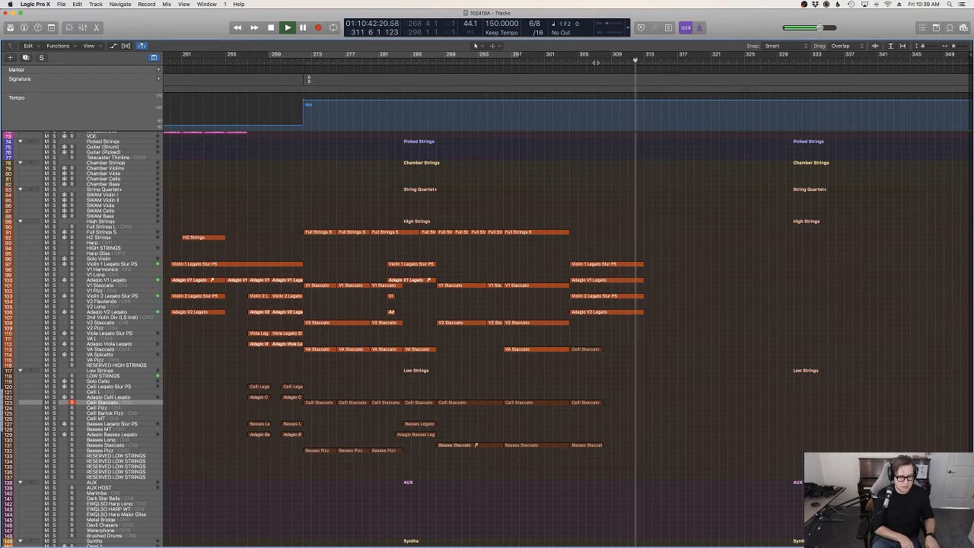
key(space)
click(602, 67)
key(space)
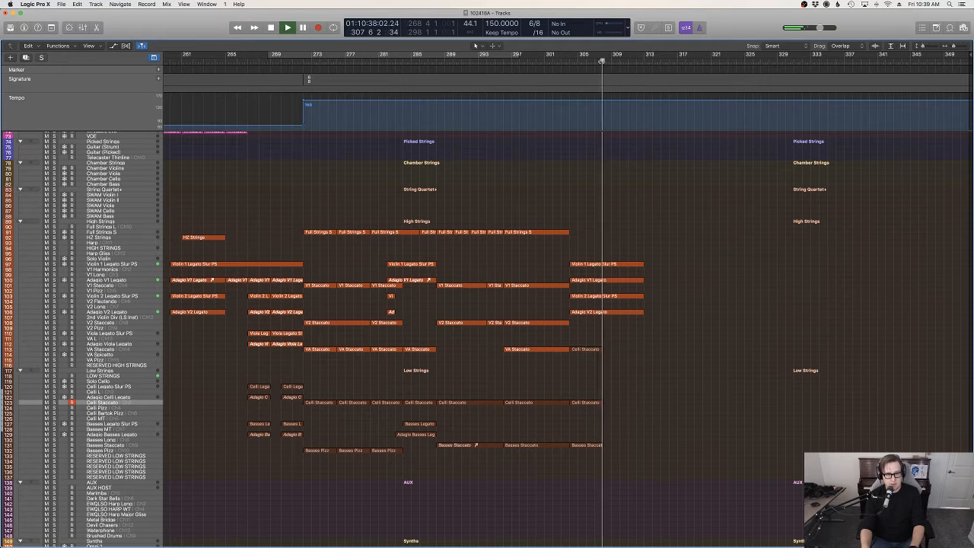
key(space)
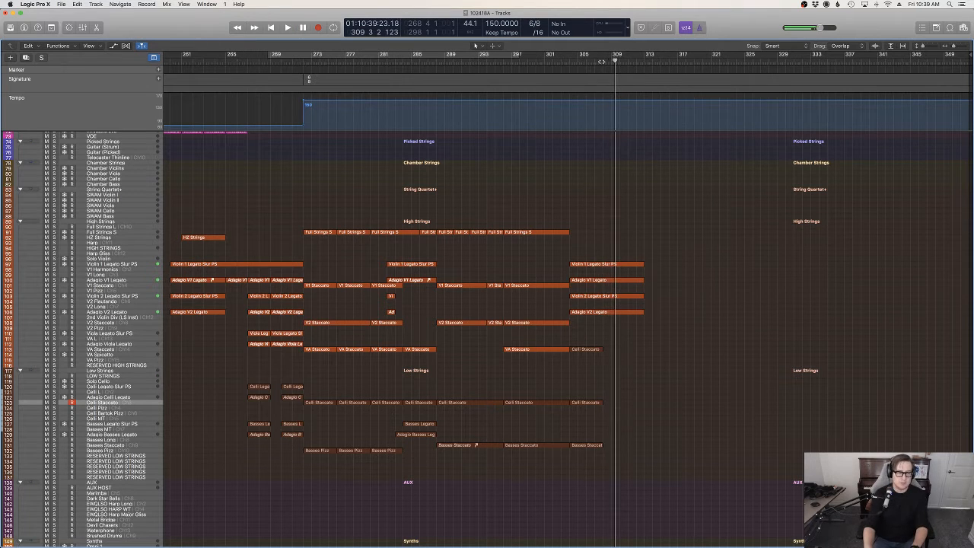
Try recording a take on the Celli Staccato track from bar 308 and undo it.
click(603, 67)
key(space)
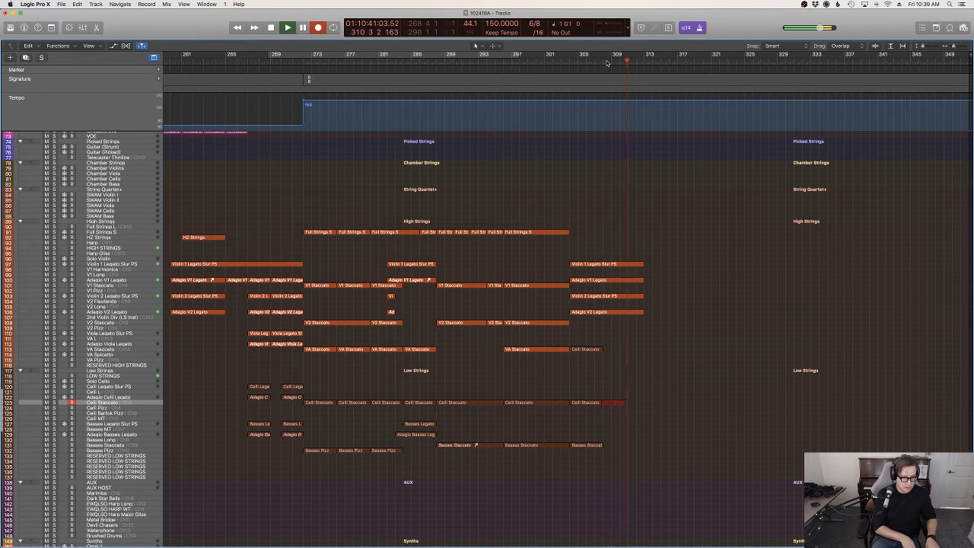
key(space)
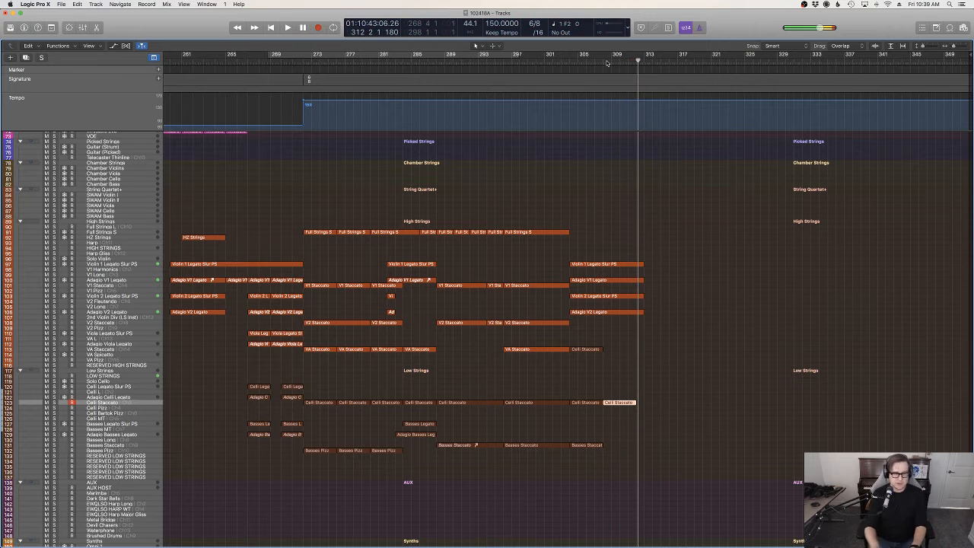
key(super+z)
Record a cello staccato take on the Celli Staccato track with the playhead starting at bar 307 and stop at bar 313.
click(612, 63)
click(596, 62)
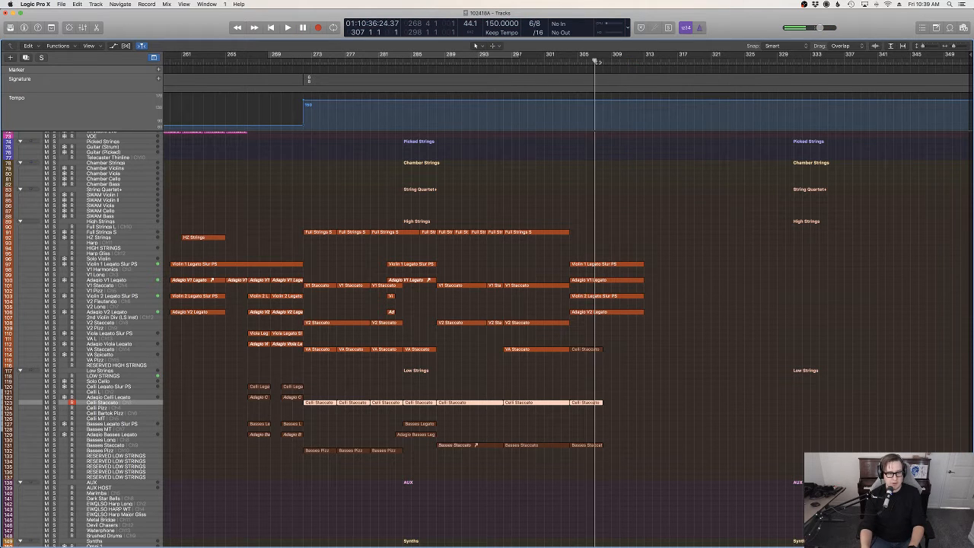
key(r)
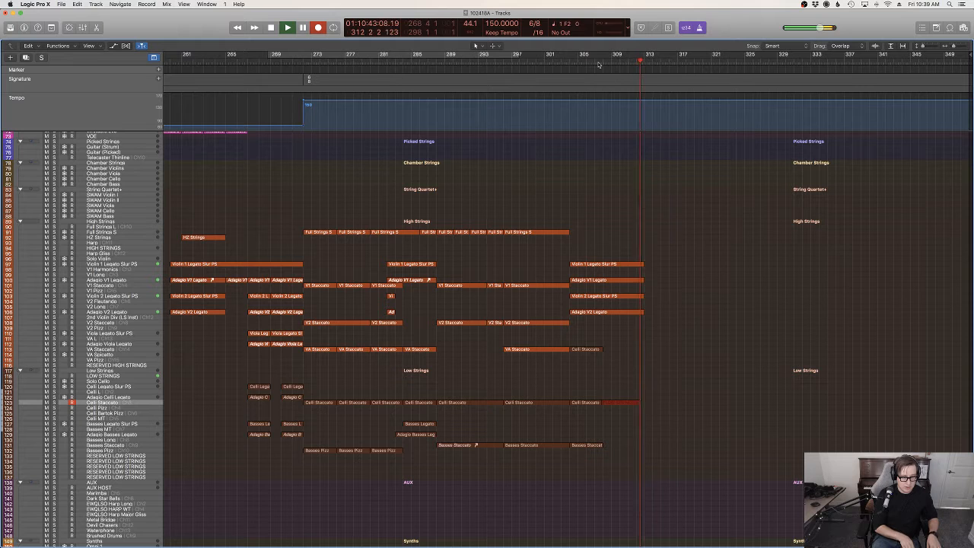
key(space)
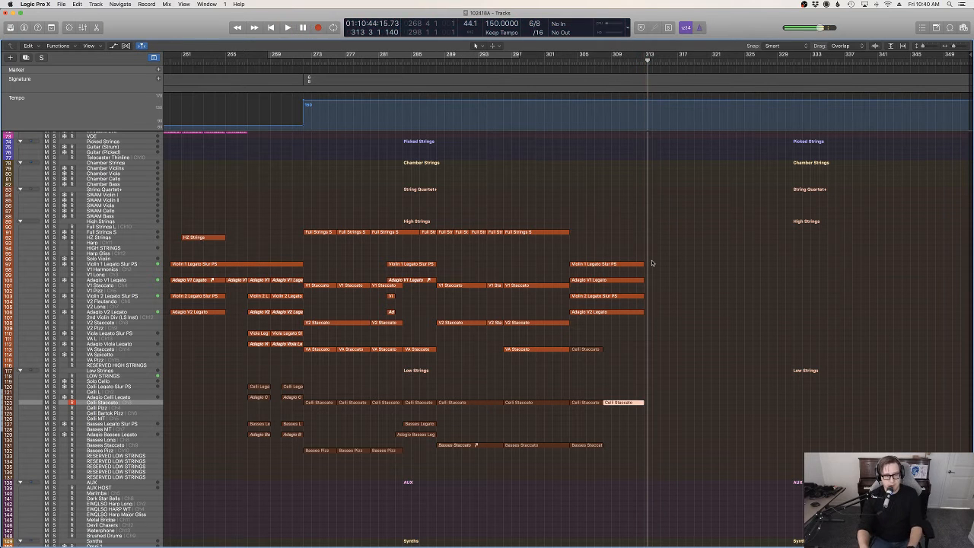
Quantize all notes of the newly recorded Celli Staccato region and close the note editor.
key(p)
key(super+a)
key(q)
key(p)
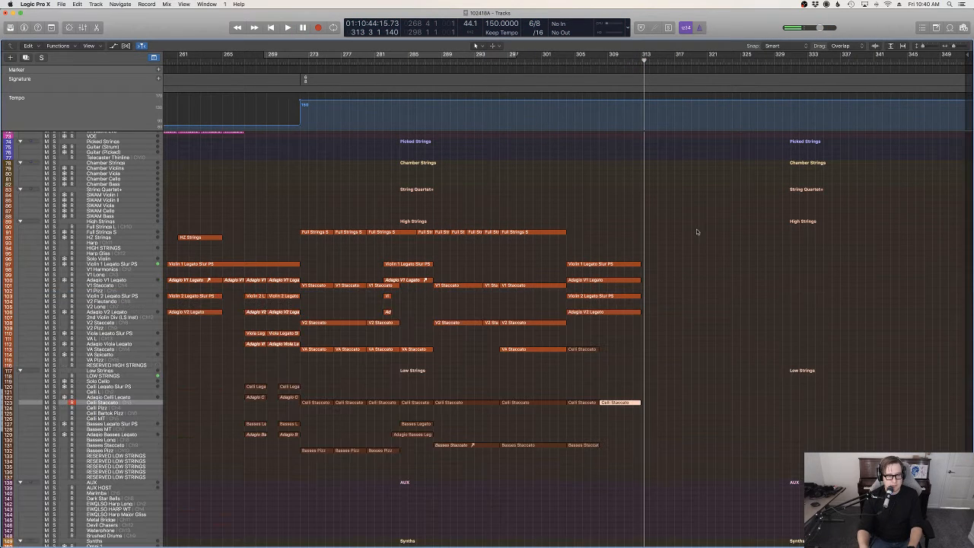
Record a bass part on the Basses Staccato track from bar 308 to bar 313.
click(122, 449)
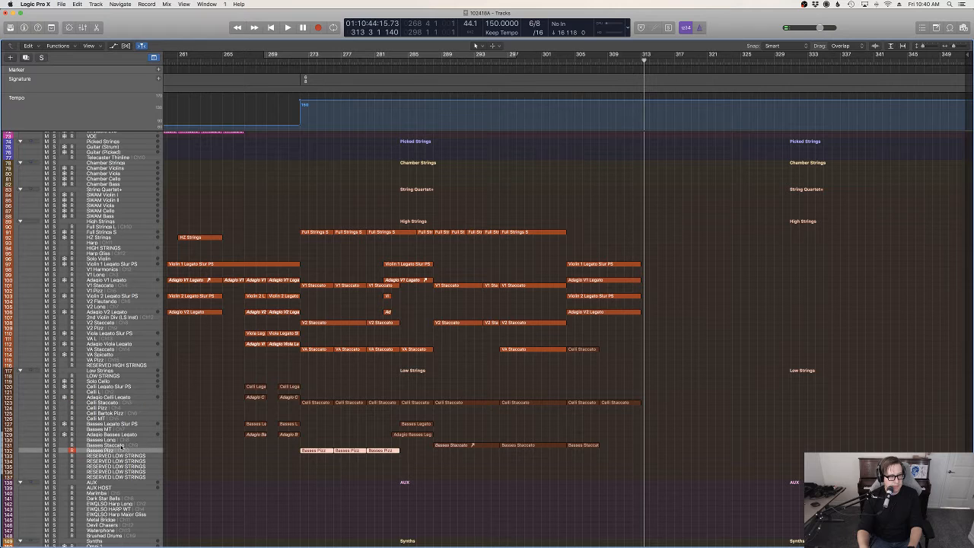
click(126, 445)
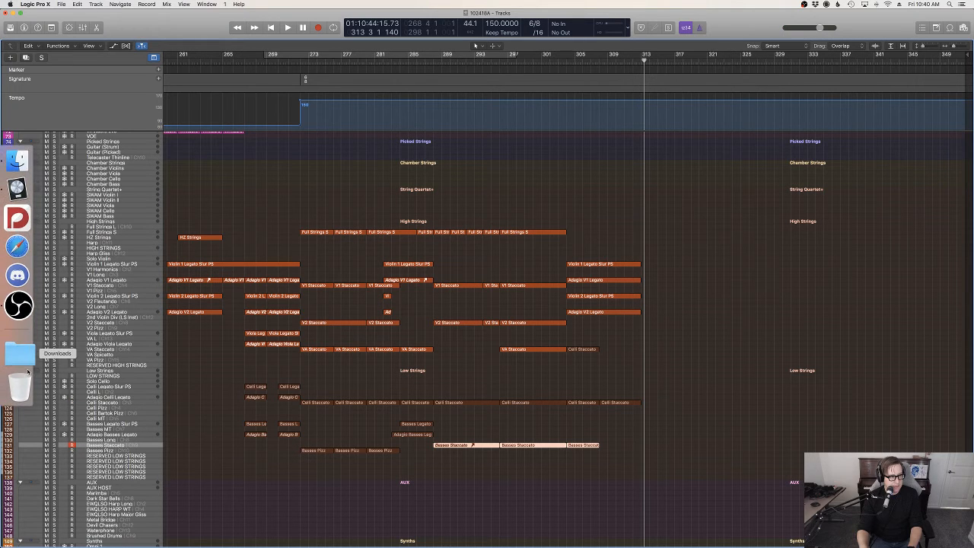
click(600, 64)
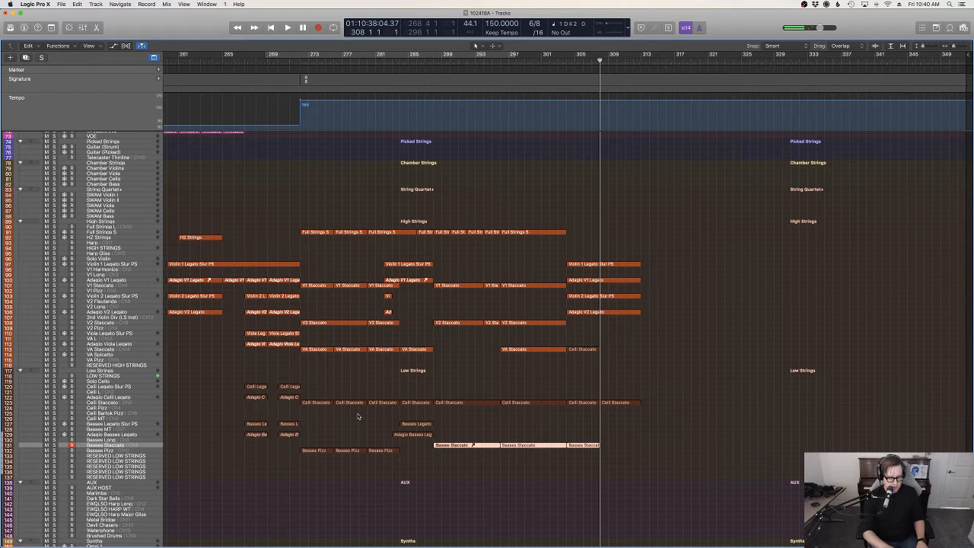
key(r)
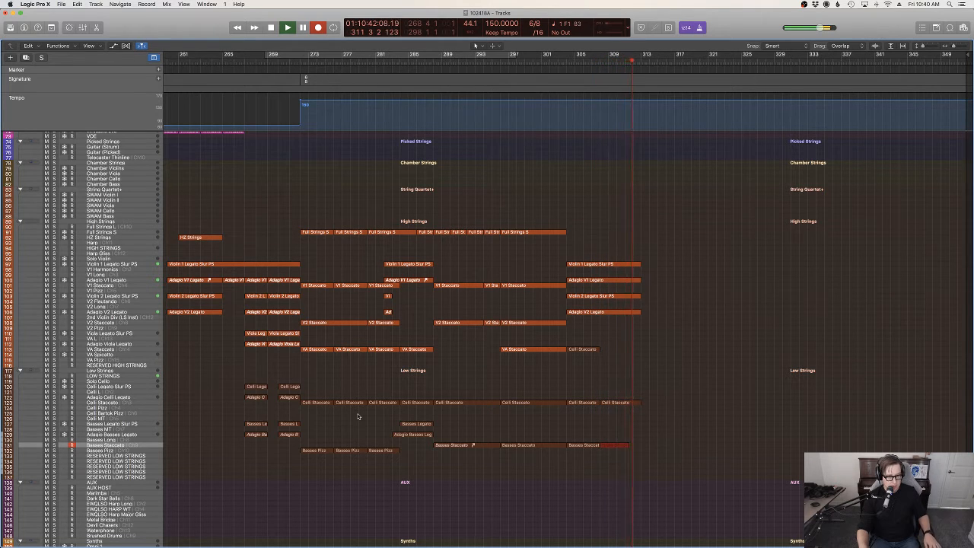
key(space)
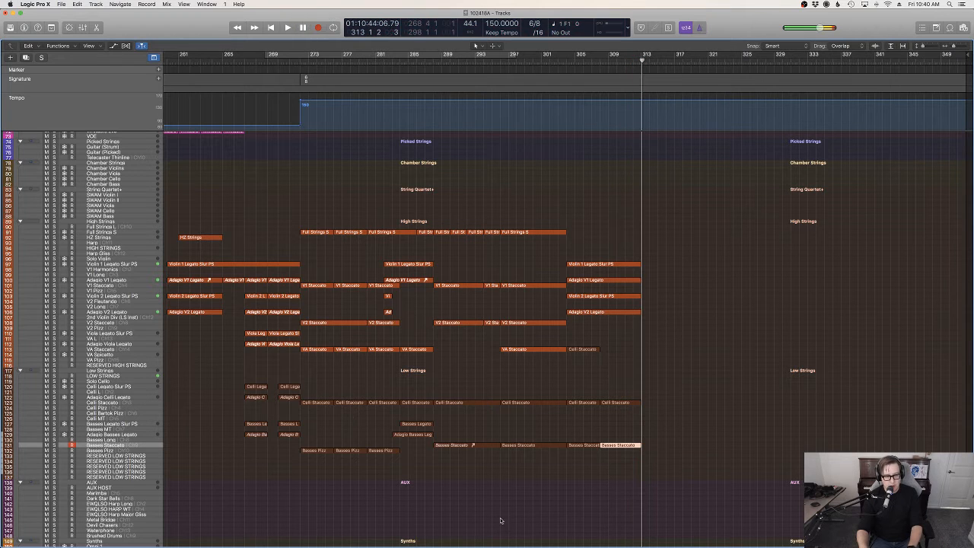
Quantize all notes of the newly recorded Basses Staccato region to 1/8 notes.
key(p)
key(super+a)
key(q)
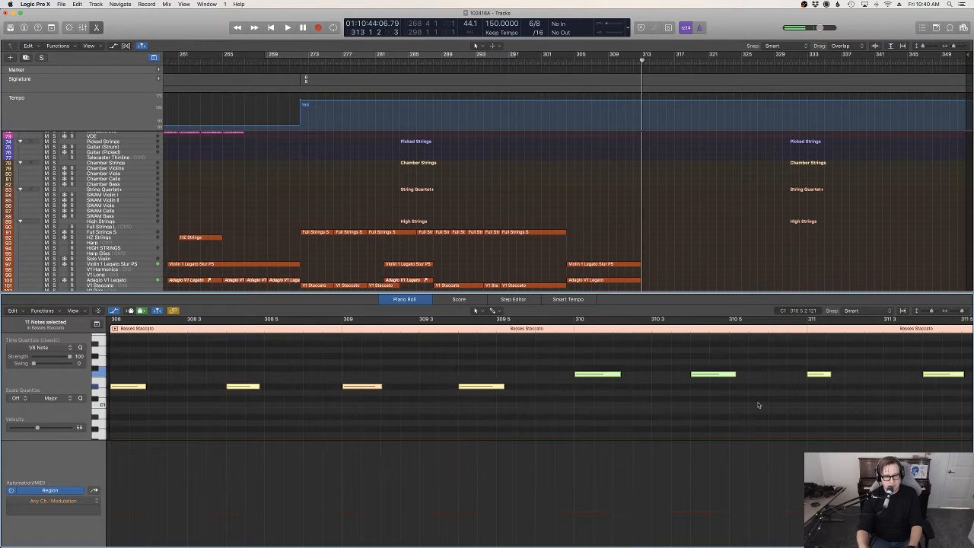
Try lowering the pitch of the bass note at bar 312 and undo the change.
click(791, 399)
key(z)
scroll(812, 405, right, 5)
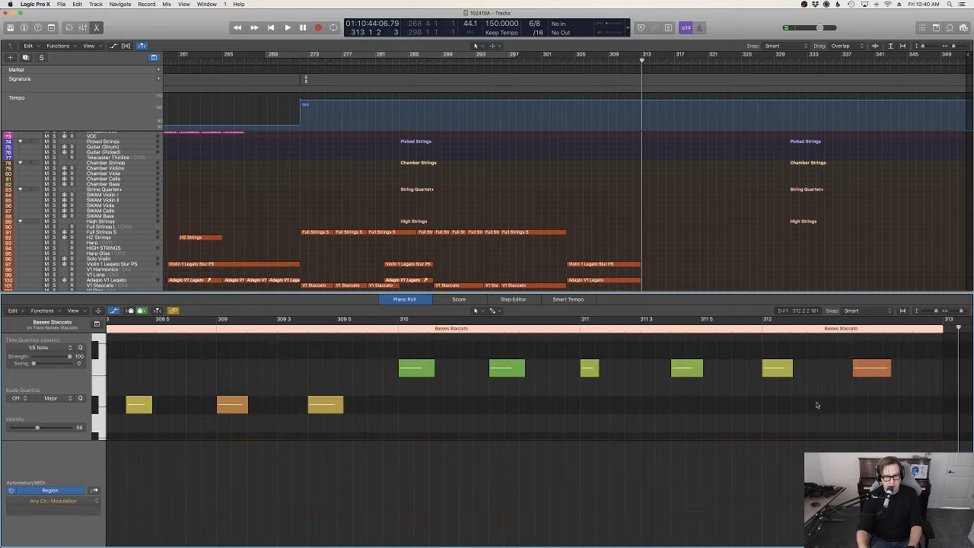
drag(763, 376, 766, 394)
key(super+z)
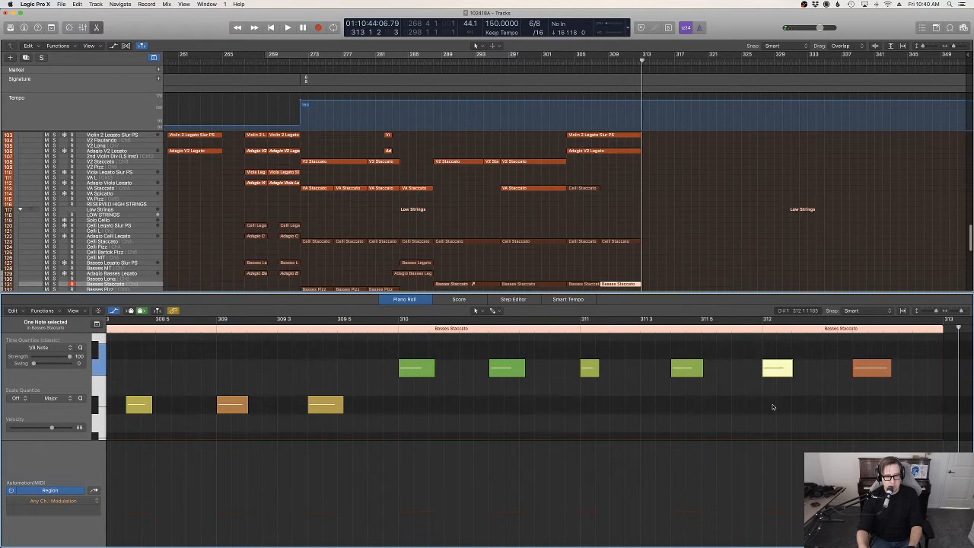
Check the quantized Basses Staccato notes with a playback from just before bar 308, close the note editor and stop near bar 313.
click(773, 406)
scroll(773, 406, up, 5)
scroll(767, 399, down, 5)
scroll(767, 400, left, 3)
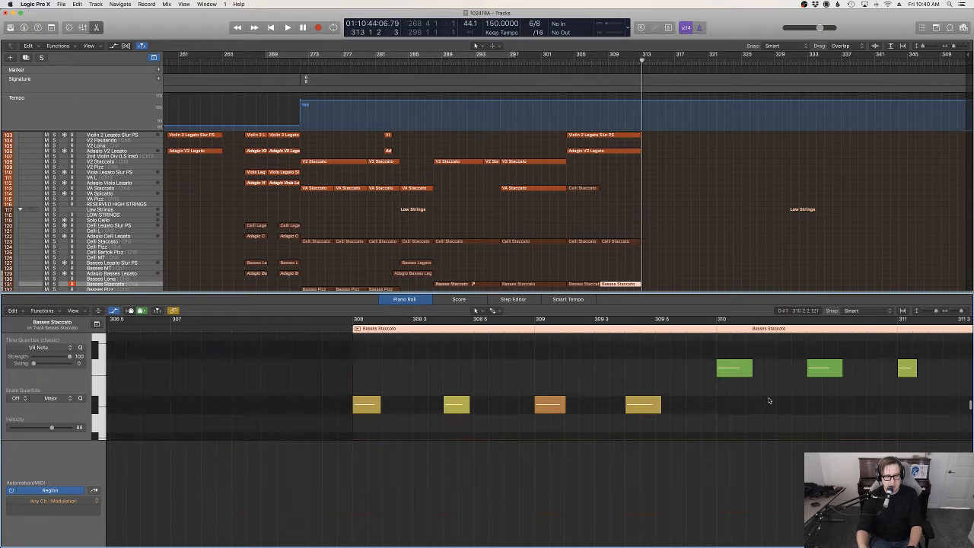
key(super+Left)
key(super+Left)
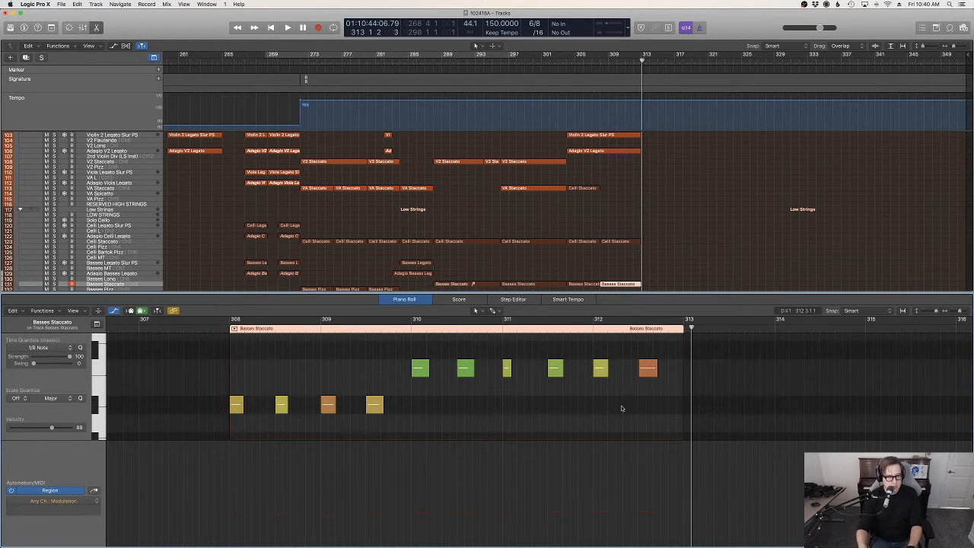
click(599, 368)
click(545, 402)
click(216, 327)
key(space)
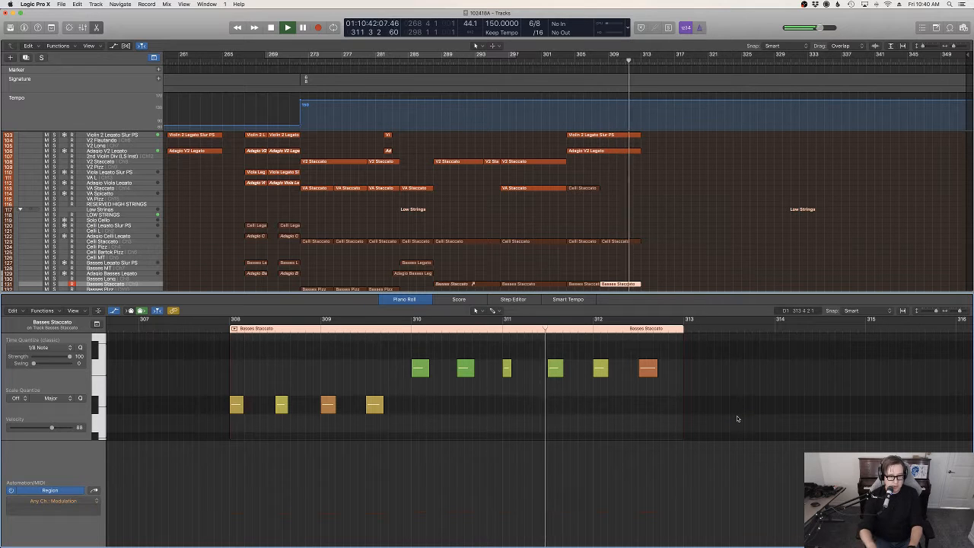
key(p)
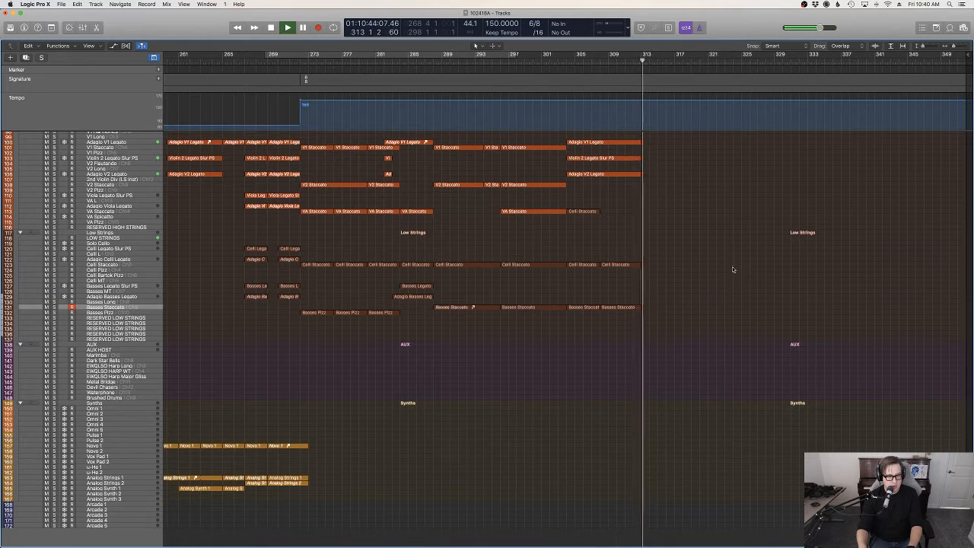
scroll(733, 269, up, 3)
key(space)
Try recording a viola part on the VA Spiccato track from bar 308.
drag(606, 63, 600, 61)
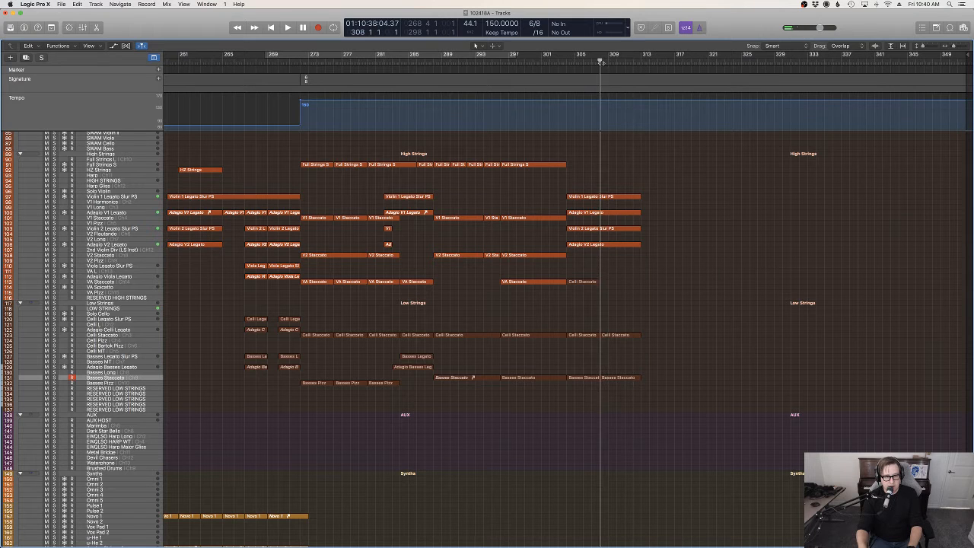
click(120, 288)
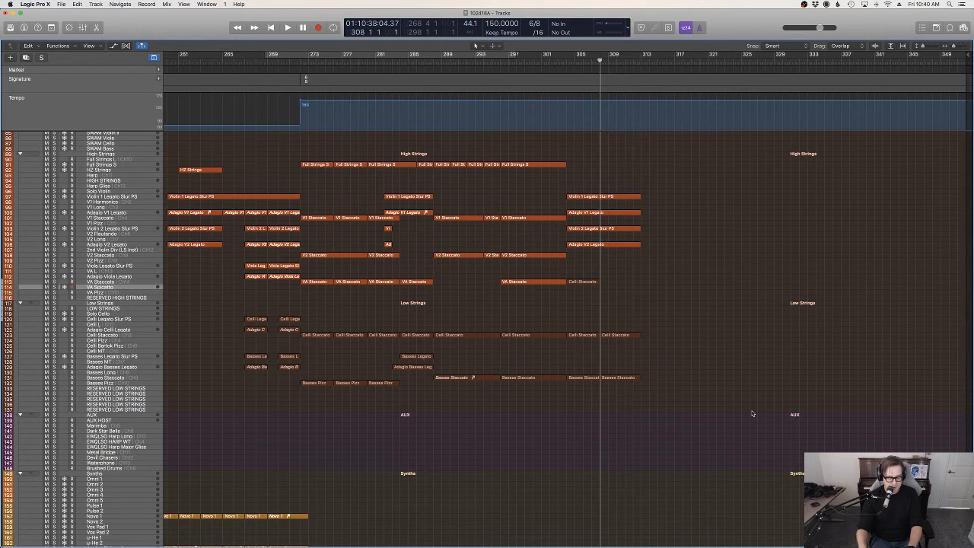
key(r)
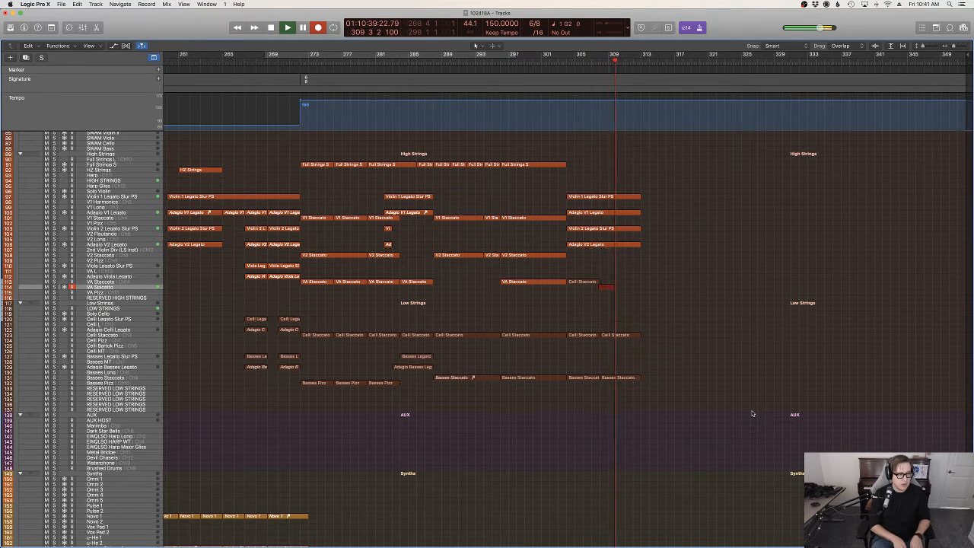
key(space)
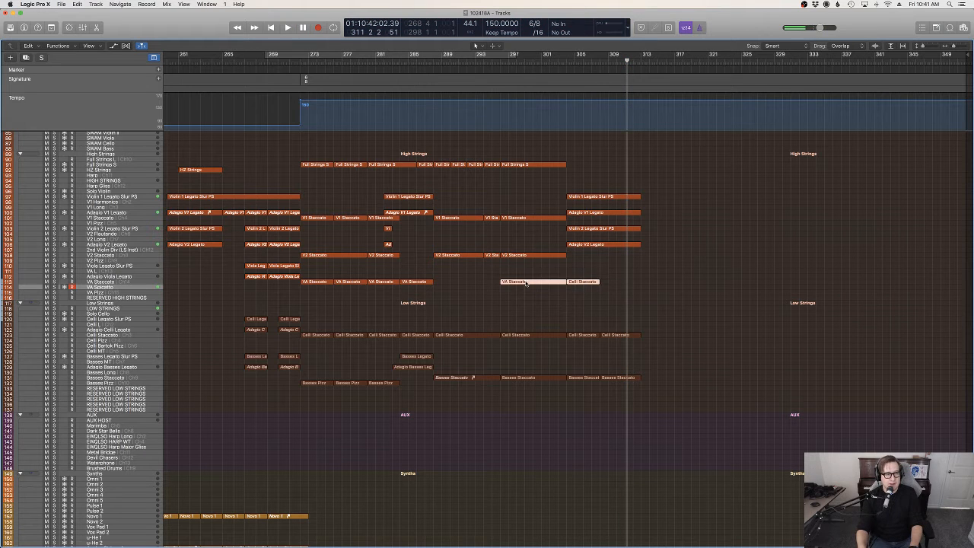
Move all regions from the VA Staccato track to the VA Spiccato track, keeping their bar positions.
click(316, 285)
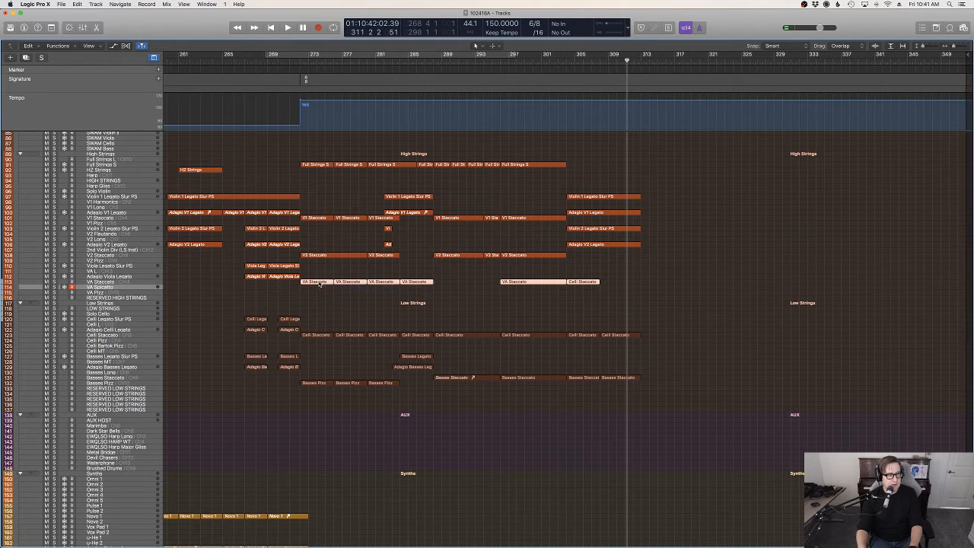
drag(318, 284, 320, 288)
Play back the arrangement with the moved viola regions and return the playhead to bar 308.
key(shift+space)
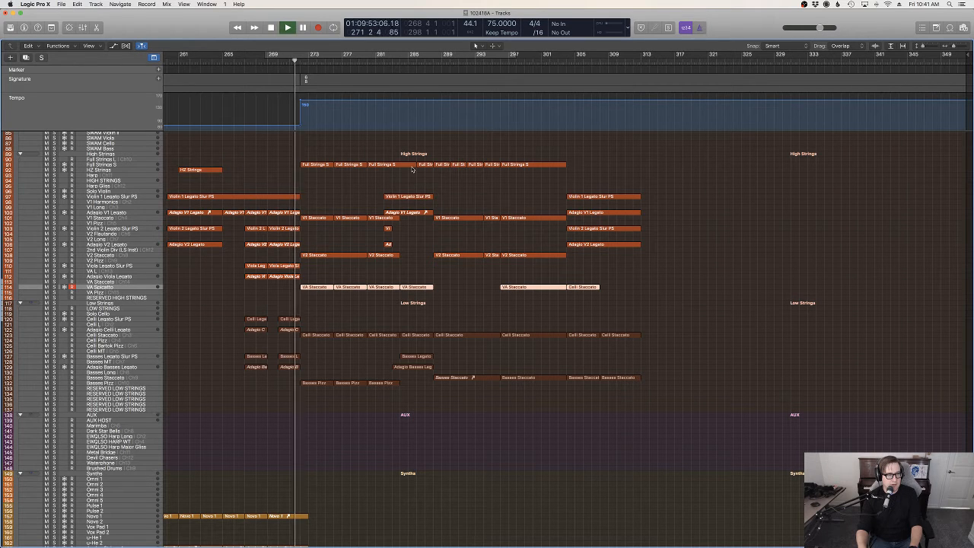
click(657, 299)
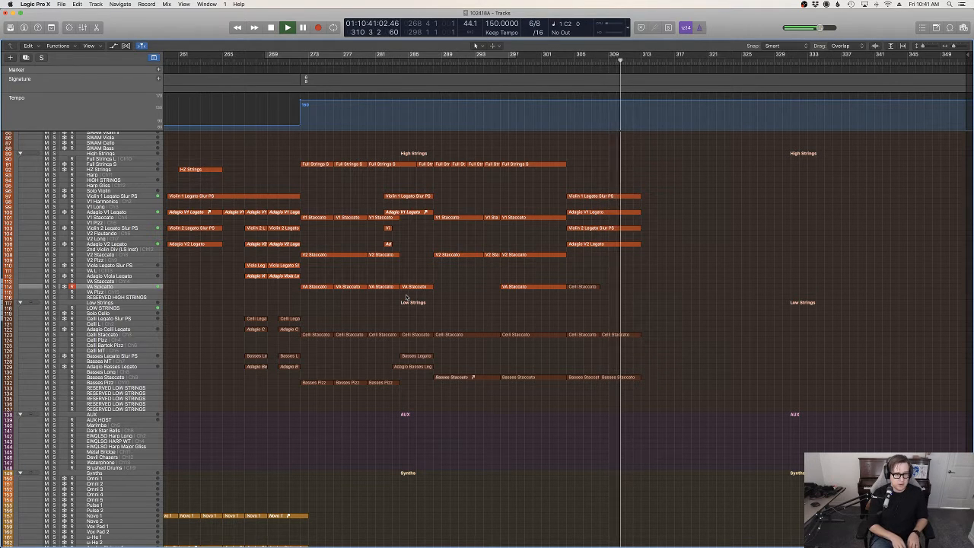
scroll(406, 298, up, 1)
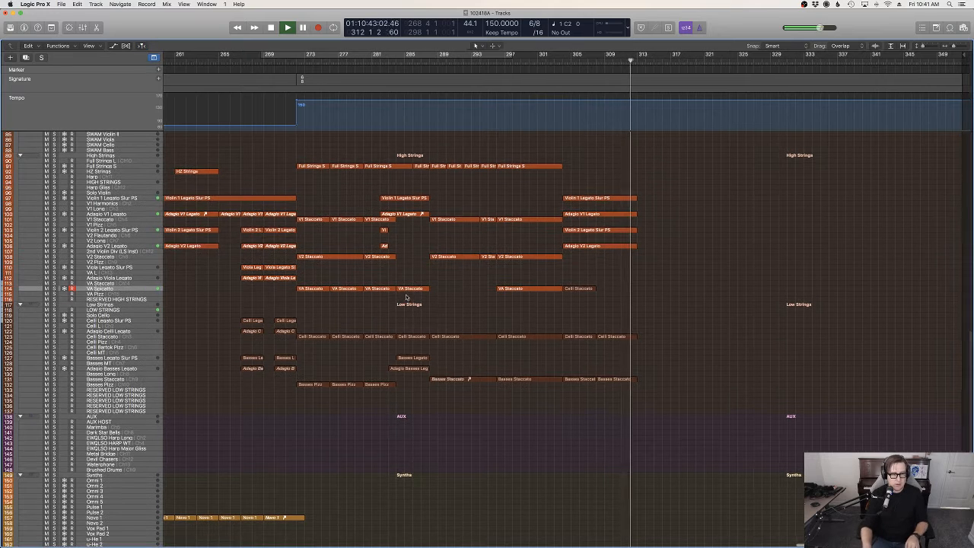
click(599, 61)
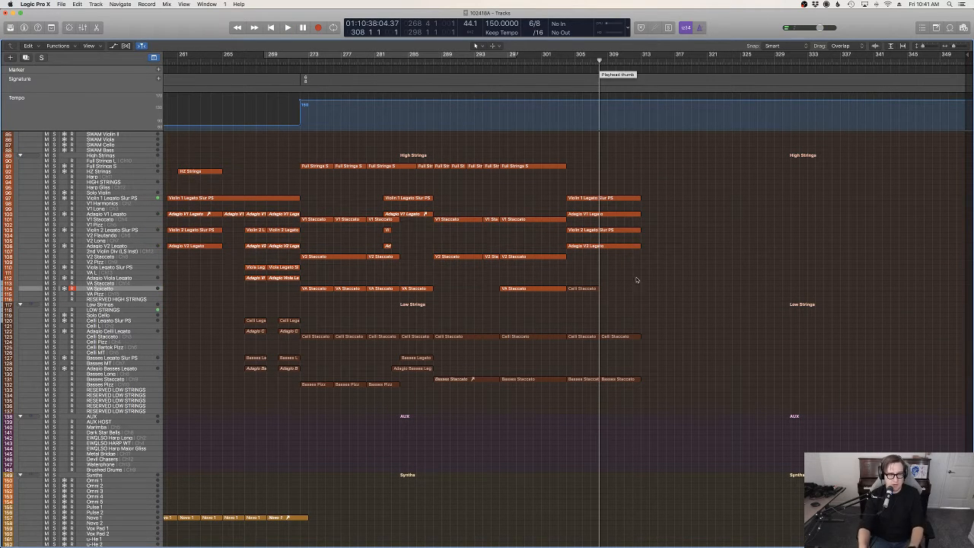
Record a viola part on the VA Spiccato track from bar 308 to bar 313 and quantize it to 1/8 notes.
key(r)
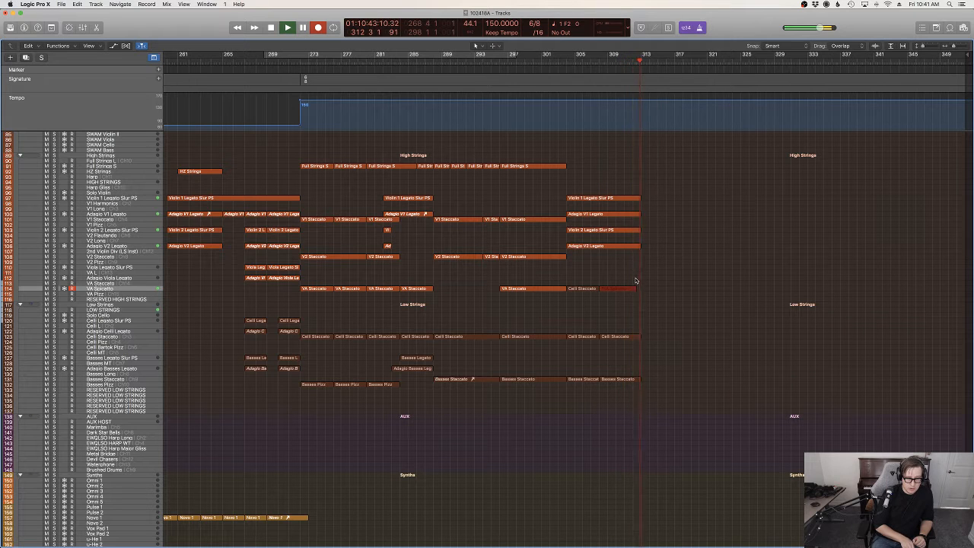
key(space)
key(p)
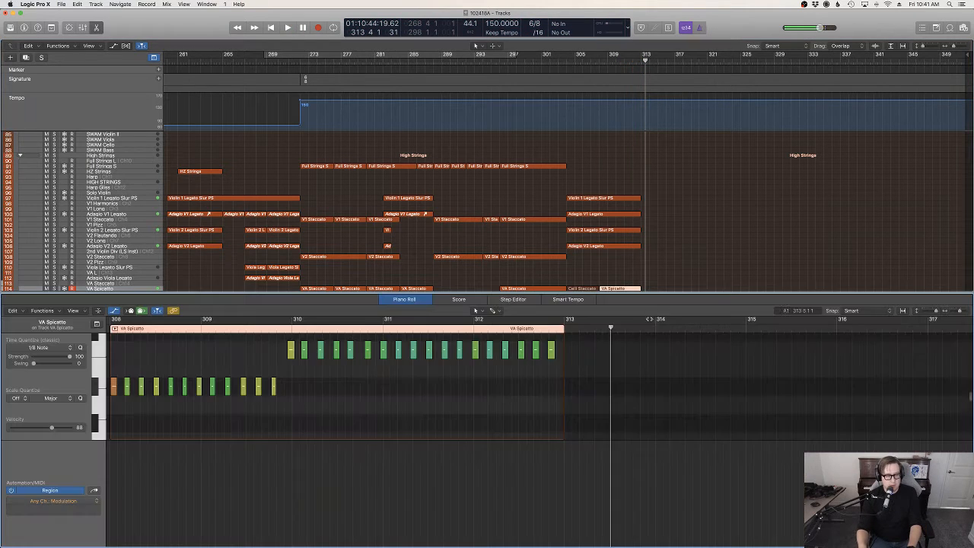
key(super+a)
key(q)
key(p)
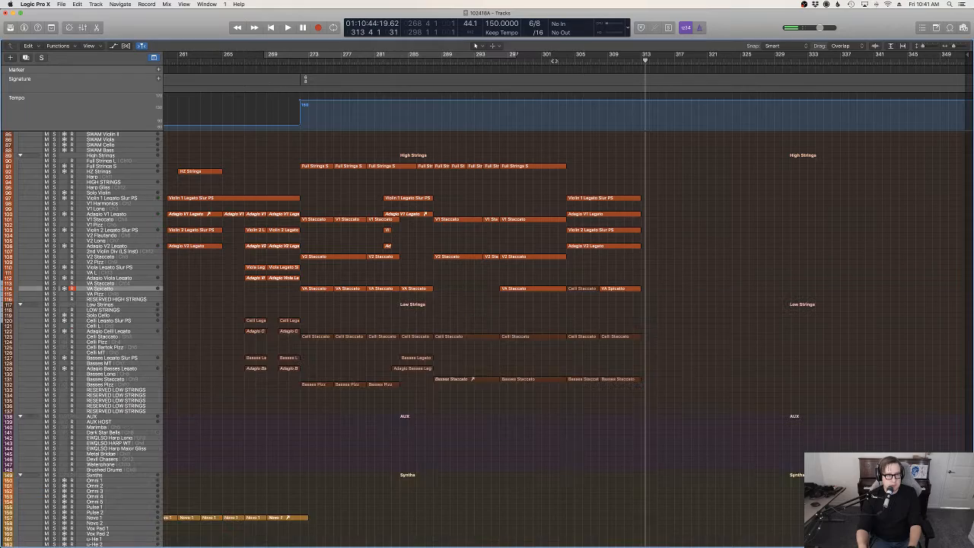
Play back the arrangement with the new viola part from about bar 302 and select the Timpani track.
click(551, 61)
key(space)
scroll(107, 331, up, 15)
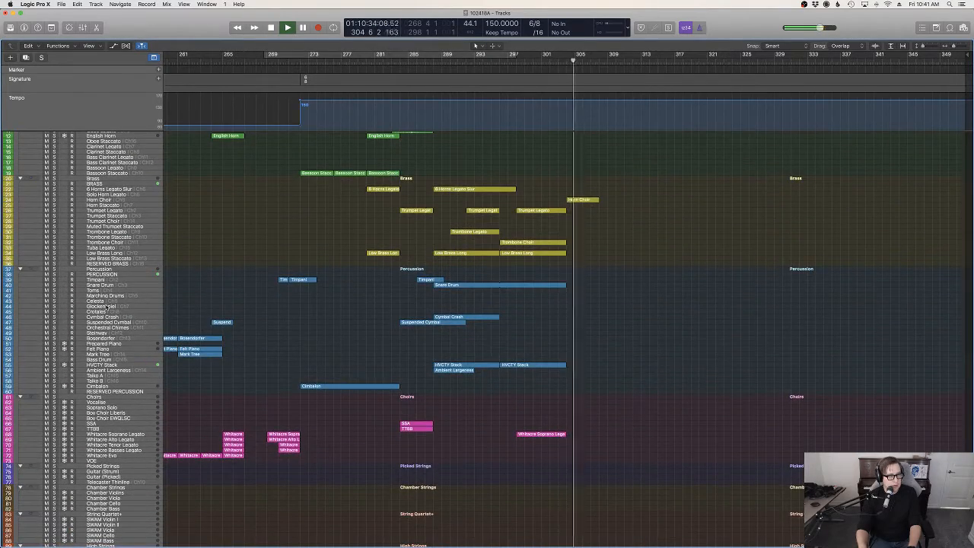
click(98, 279)
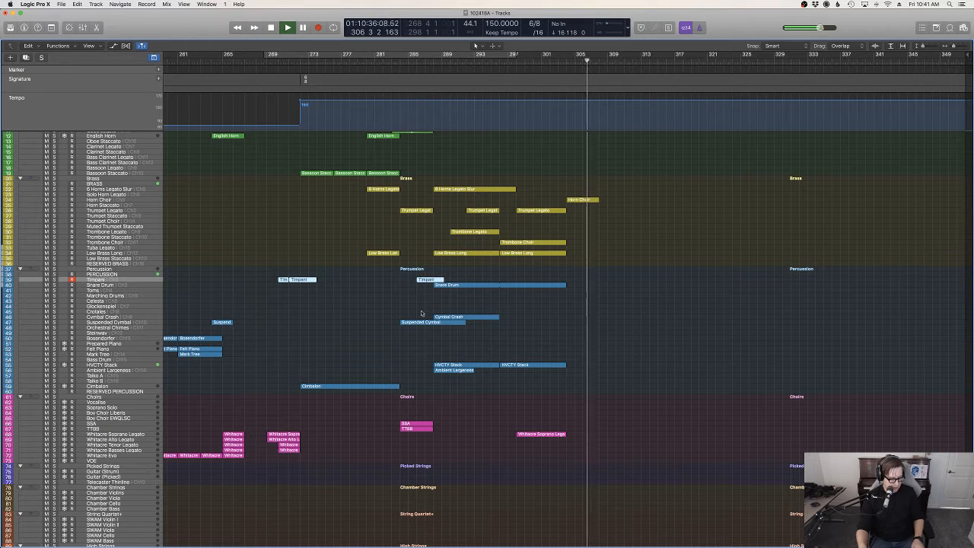
scroll(586, 299, down, 10)
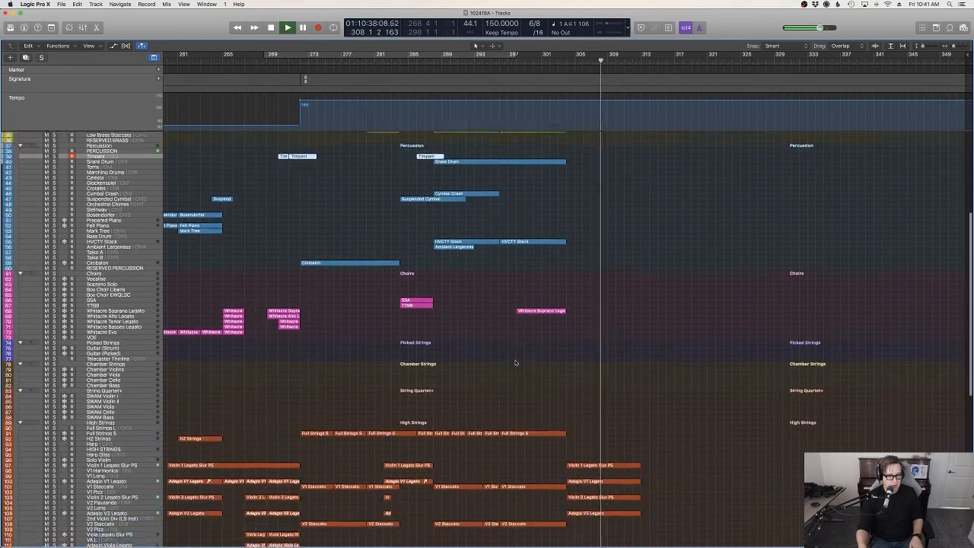
click(575, 61)
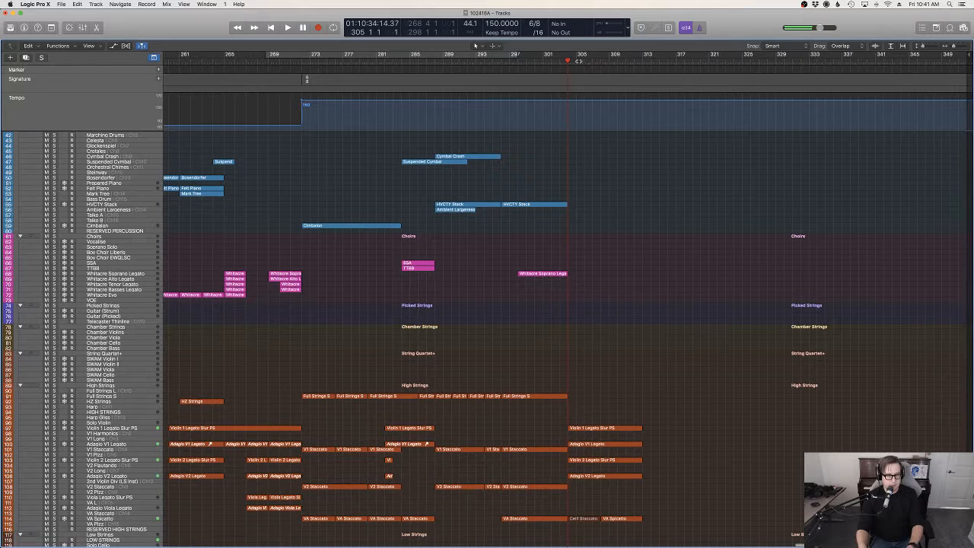
key(r)
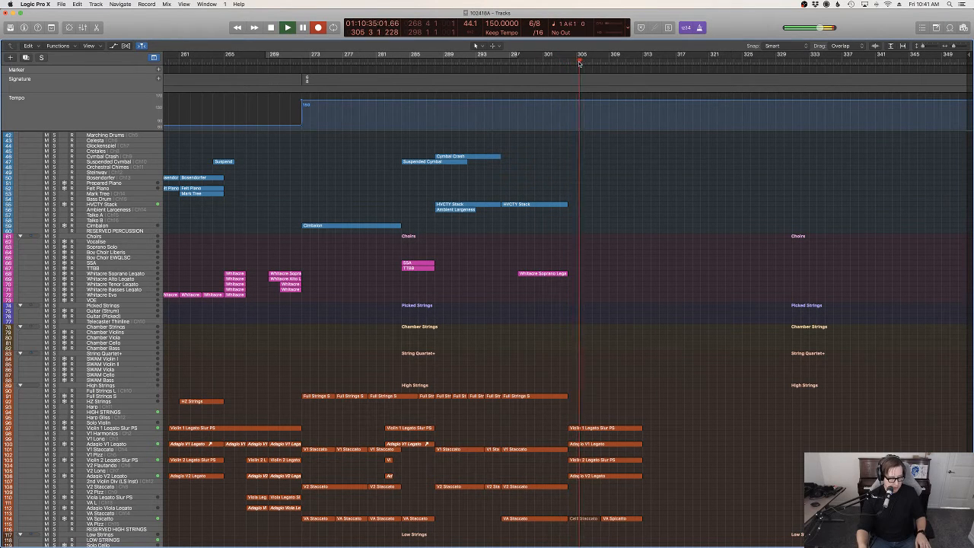
key(space)
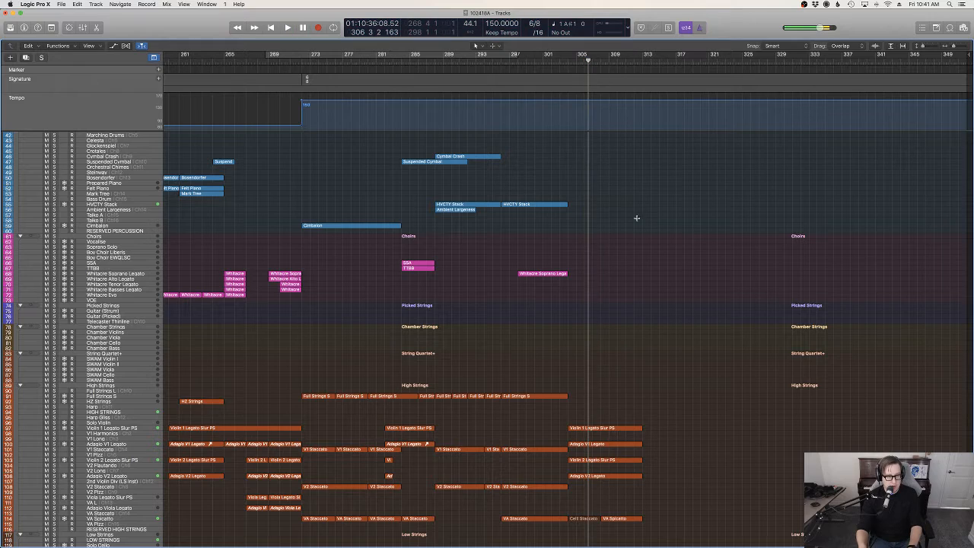
Record a timpani part on the Timpani track from bar 304 to bar 313.
scroll(637, 218, up, 10)
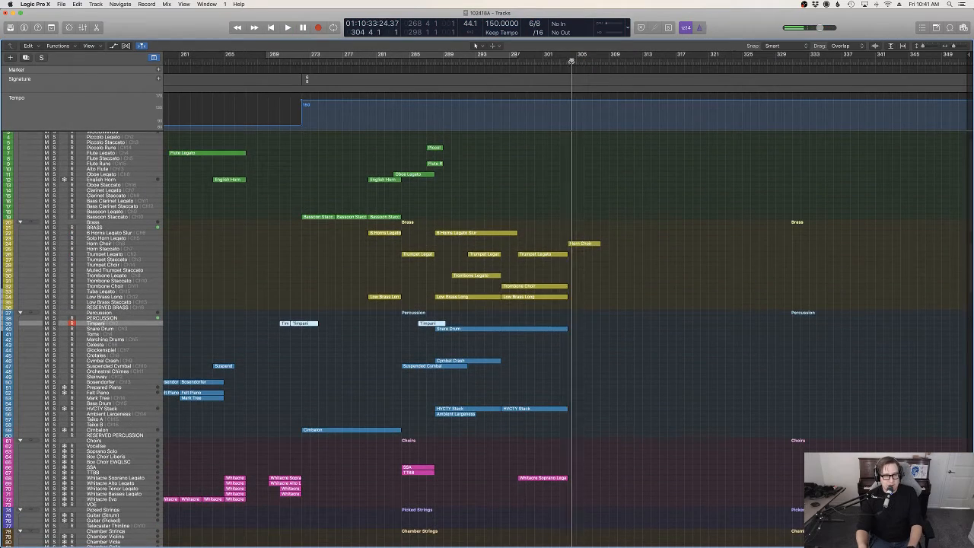
scroll(738, 276, down, 10)
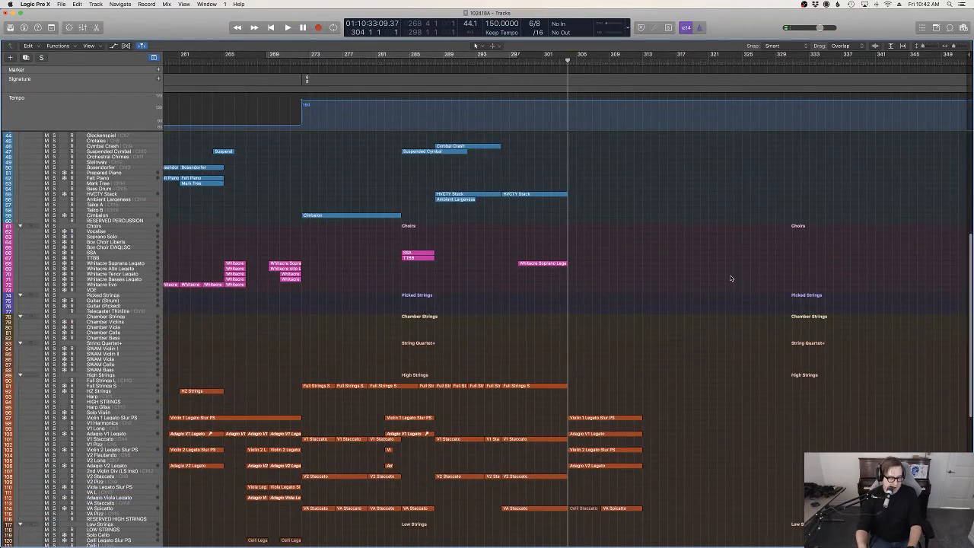
scroll(736, 277, down, 5)
key(r)
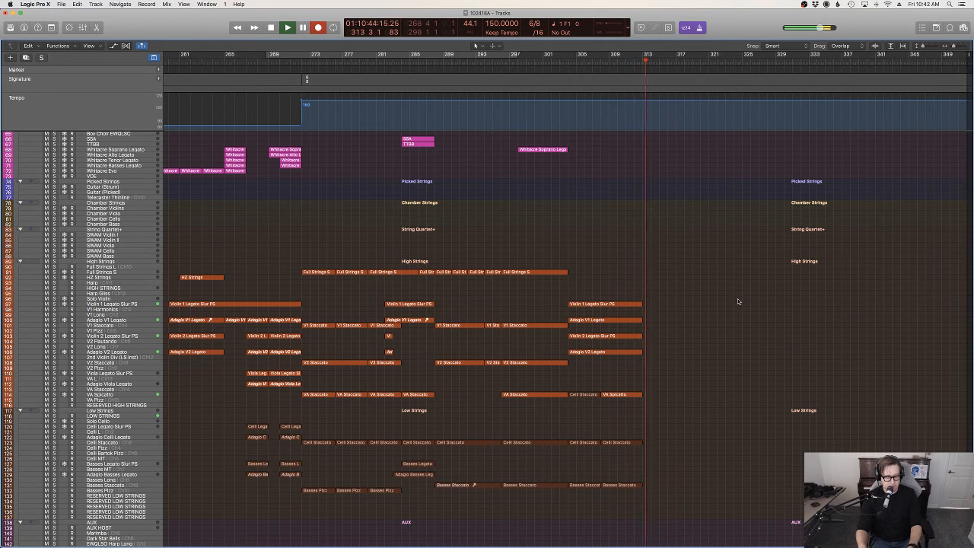
key(space)
Quantize the timpani notes to 1/8 notes and fix bar 310 by deleting the stray lower note and raising the remaining note's velocity.
key(p)
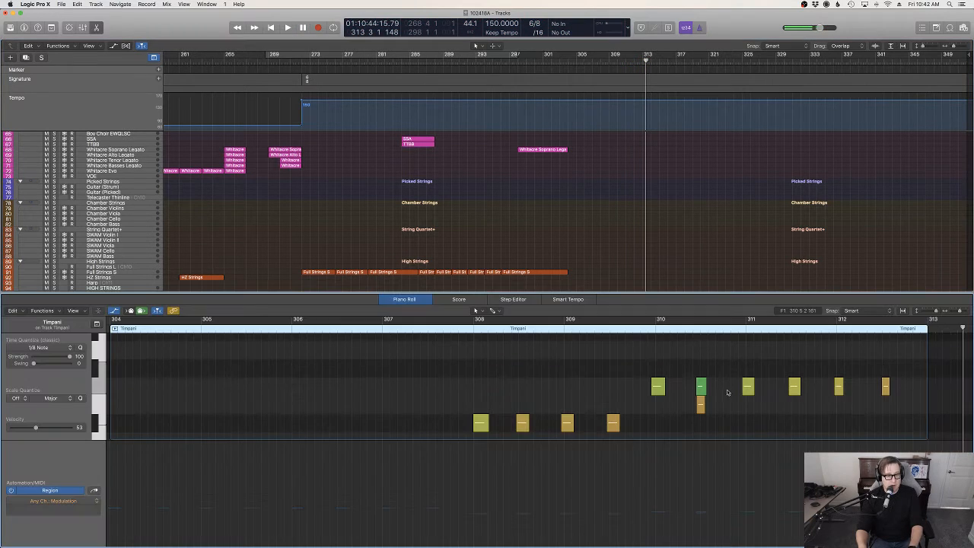
key(q)
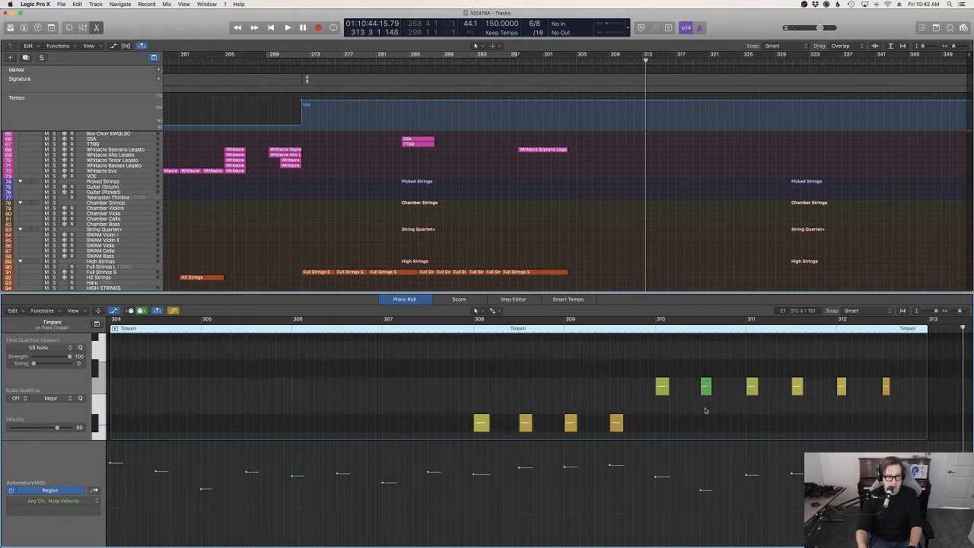
drag(699, 490, 701, 474)
key(p)
Play back the arrangement from about bar 296 while looking over the woodwind, brass, percussion and choir tracks.
click(506, 65)
key(space)
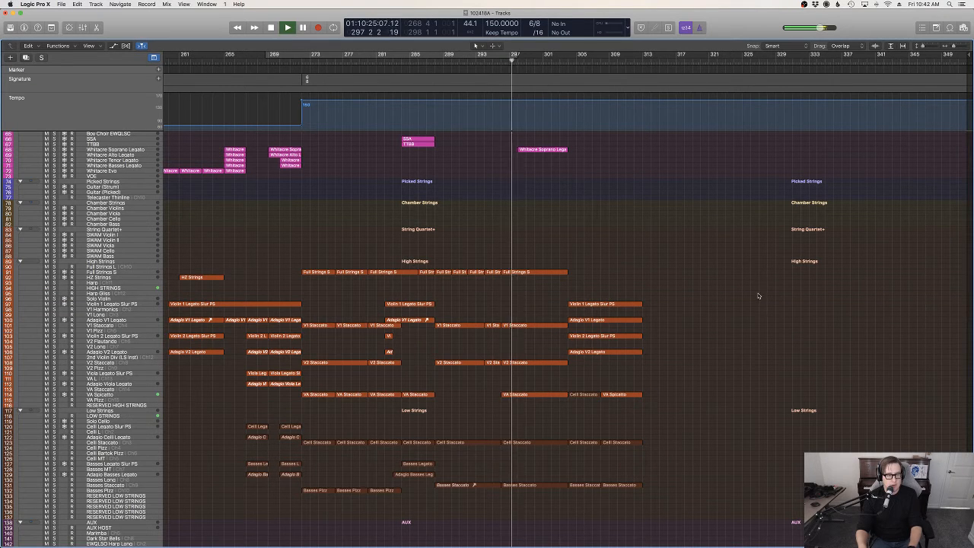
scroll(751, 326, up, 10)
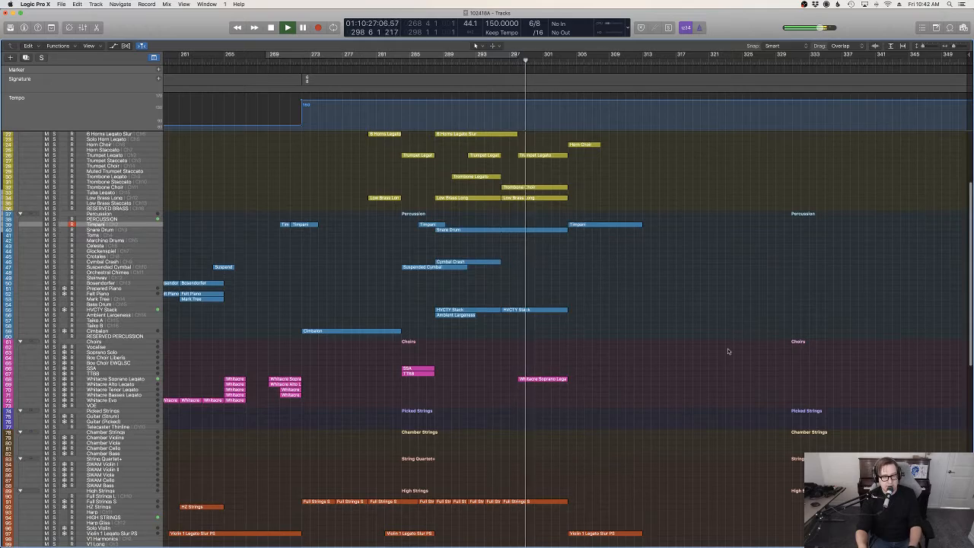
scroll(741, 339, up, 5)
scroll(733, 350, down, 3)
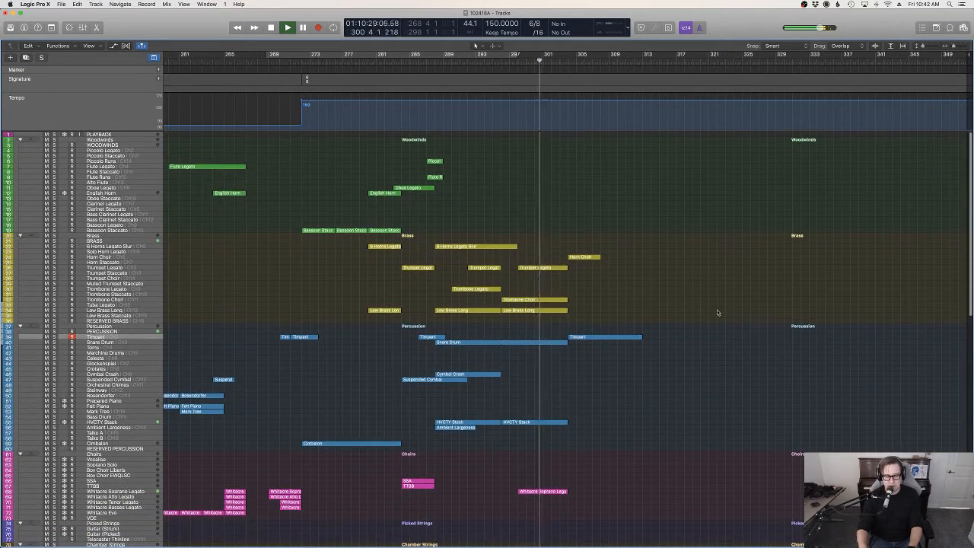
scroll(719, 332, down, 2)
scroll(722, 331, up, 3)
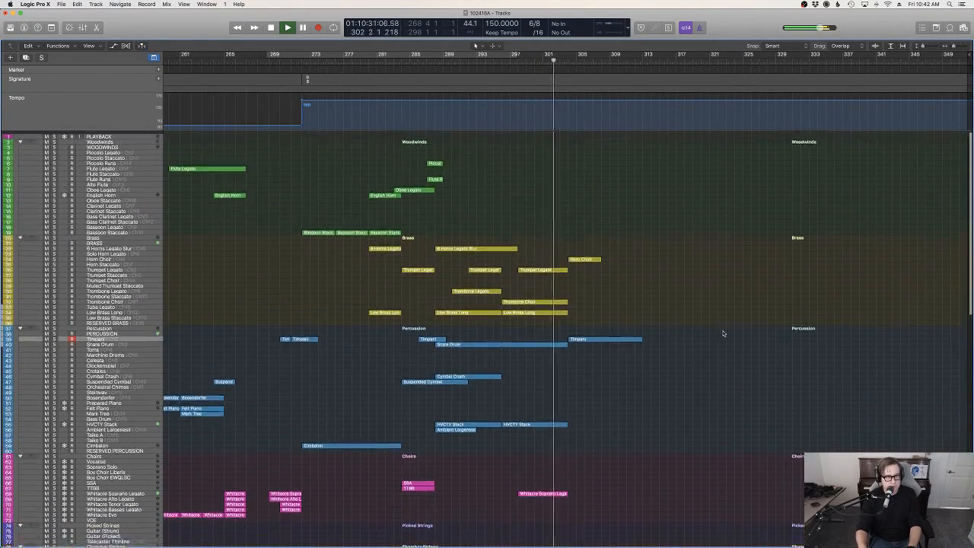
scroll(725, 332, down, 8)
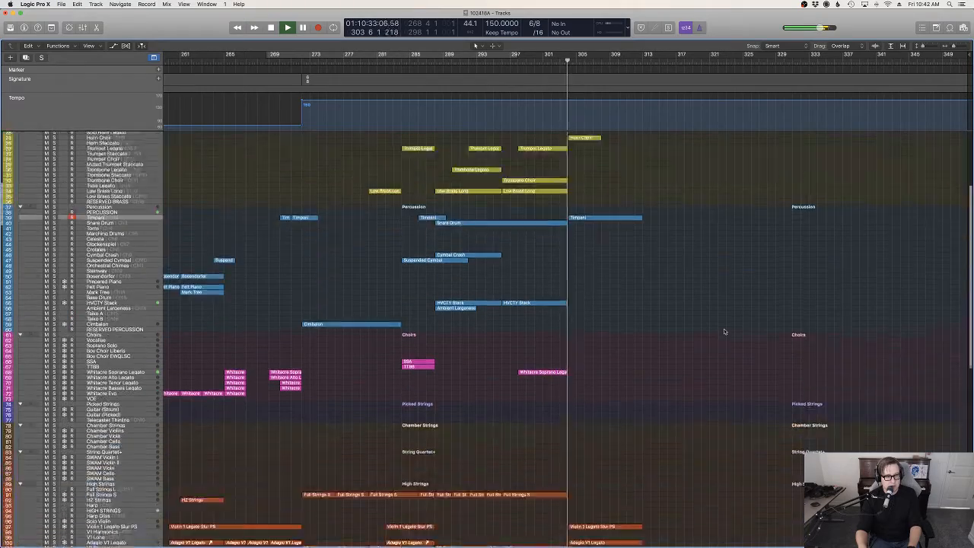
scroll(724, 331, up, 7)
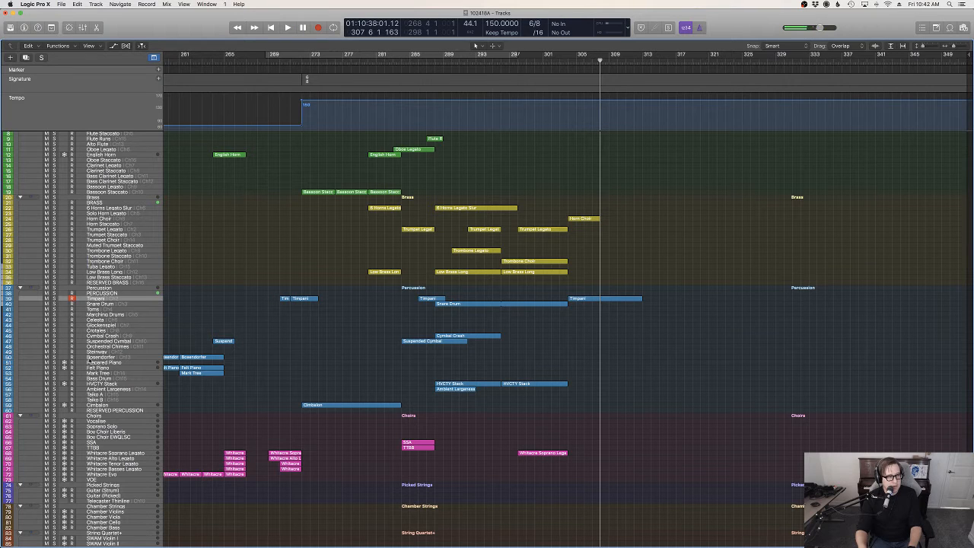
Record a long sustained note on the Mark Tree track from bar 304 to about bar 312.
click(90, 373)
click(577, 62)
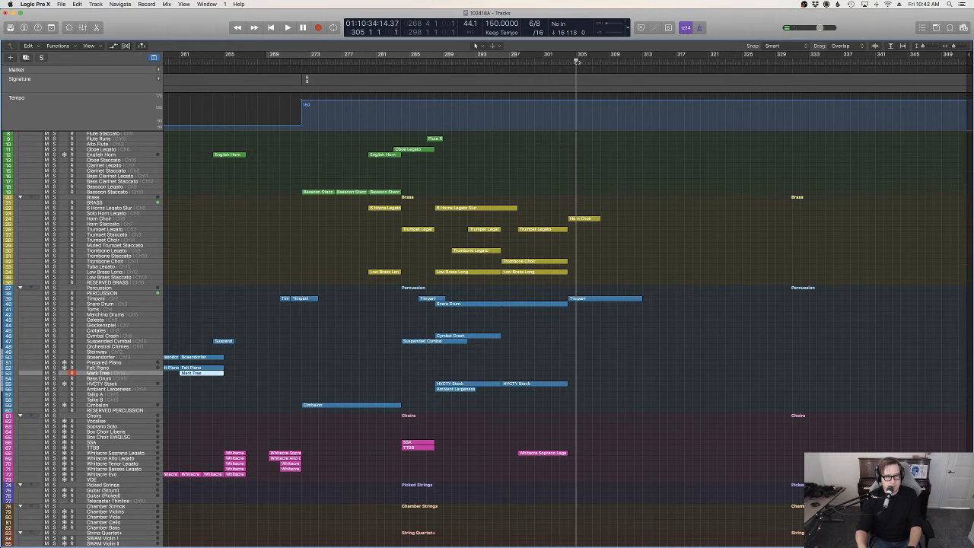
click(568, 63)
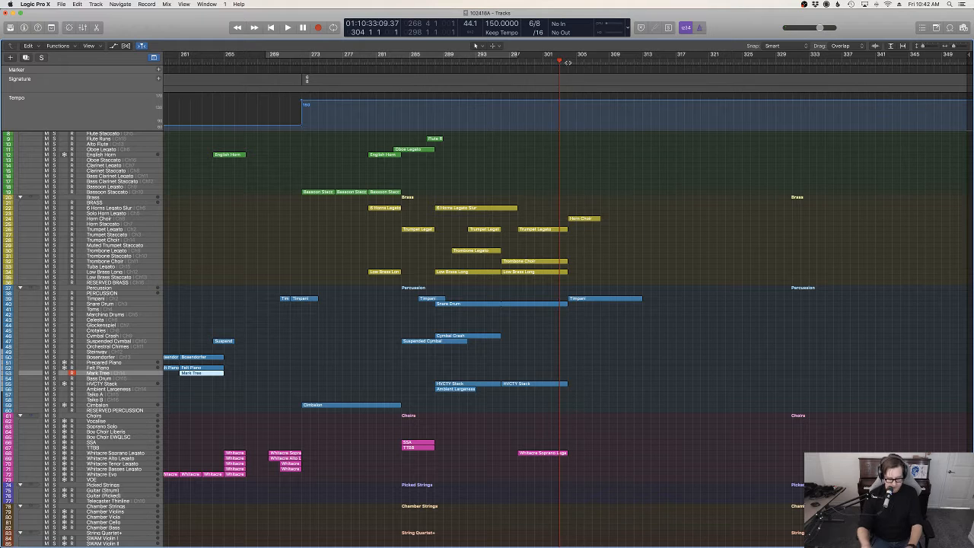
key(r)
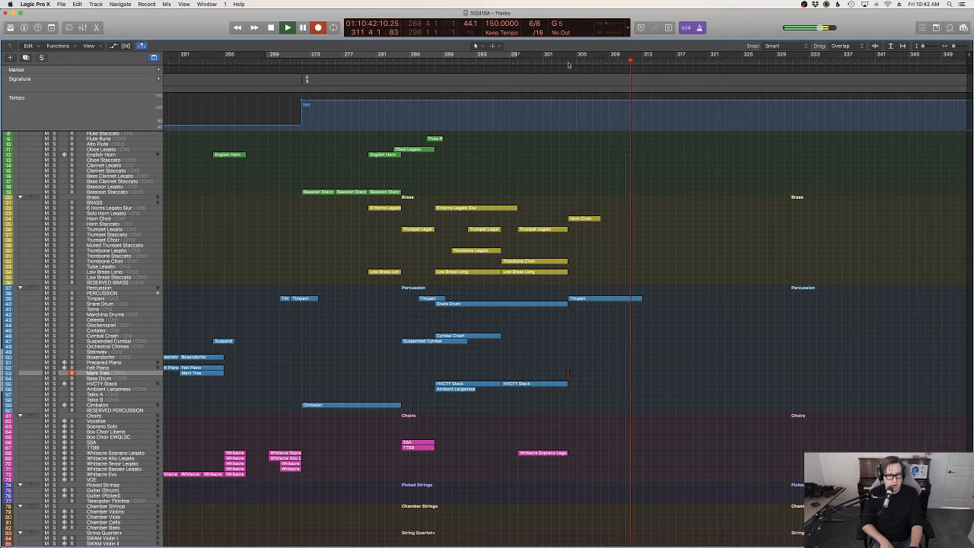
key(space)
Quantize the notes of the new Mark Tree region to 1/8 notes and play back the arrangement with it.
key(p)
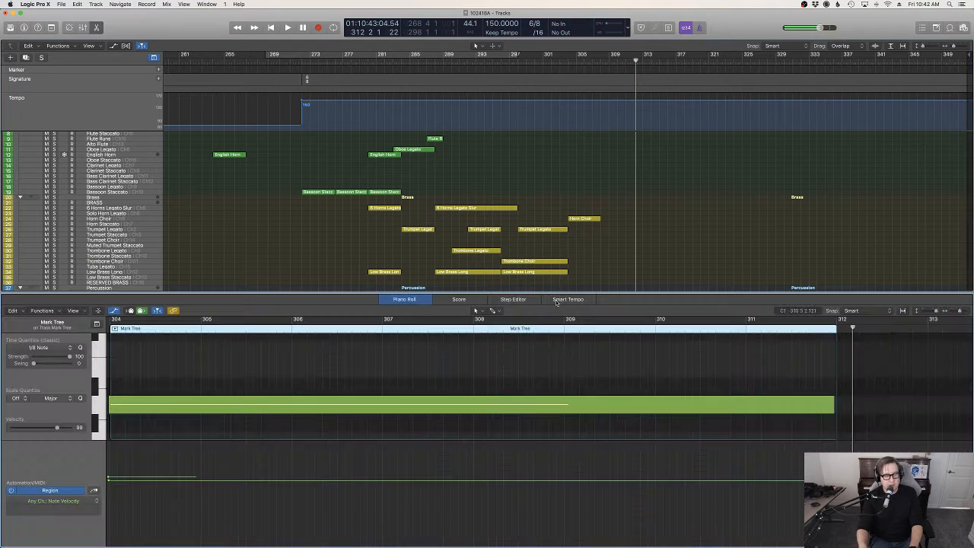
key(p)
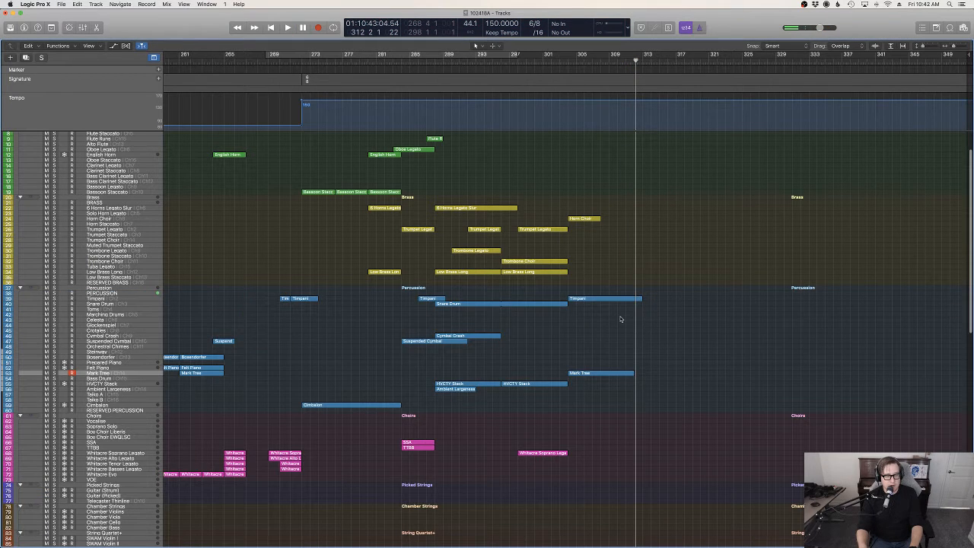
key(p)
scroll(608, 260, down, 5)
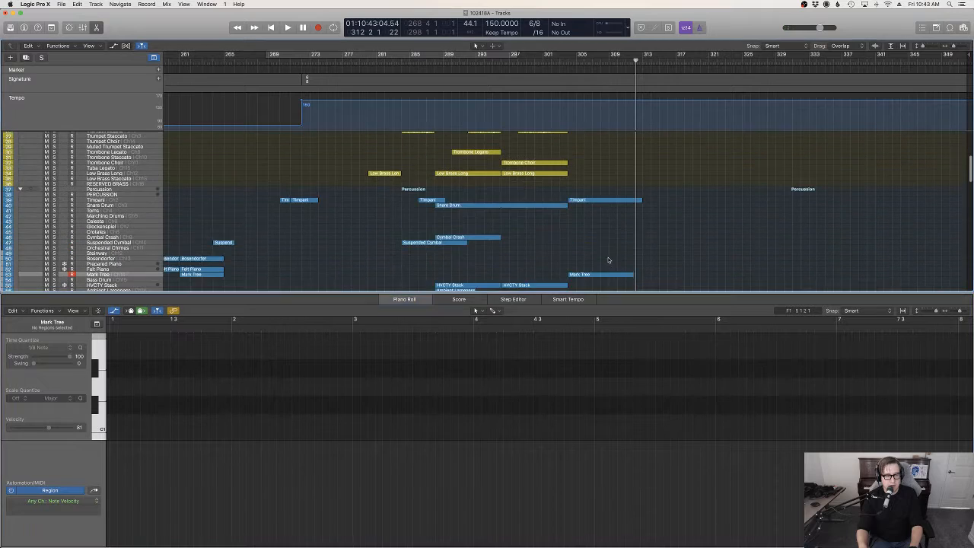
click(605, 274)
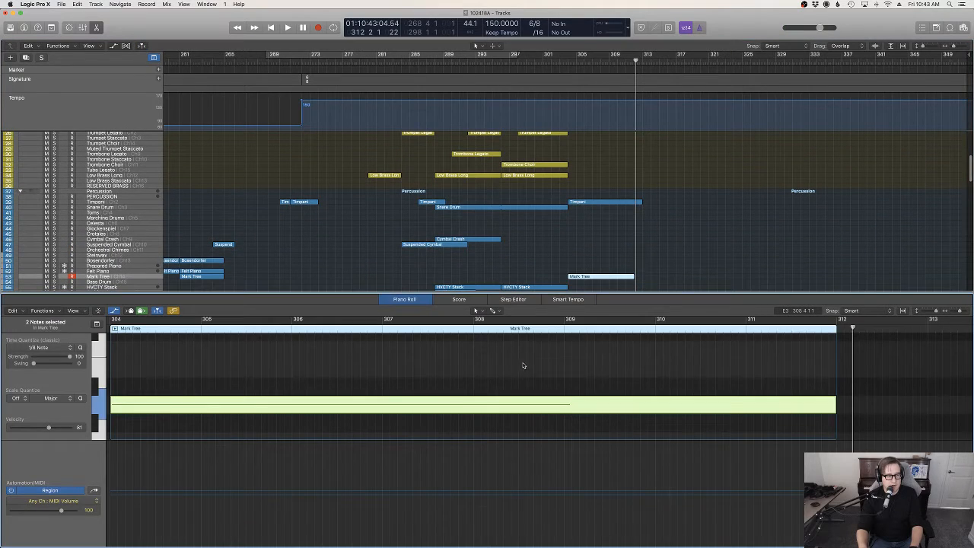
key(p)
key(space)
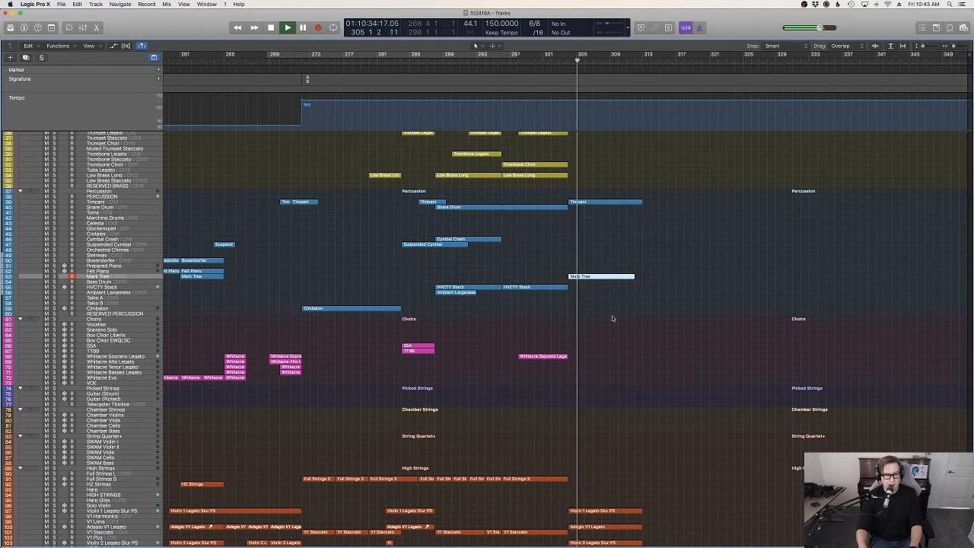
Select the Whitacre Soprano Legato track and play back from about bar 302 to rehearse a choir line.
click(245, 355)
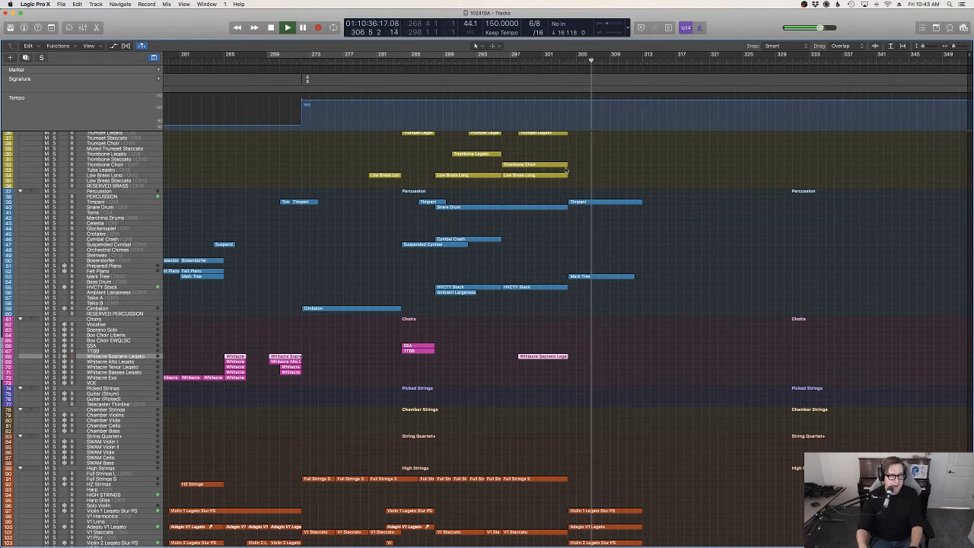
click(576, 62)
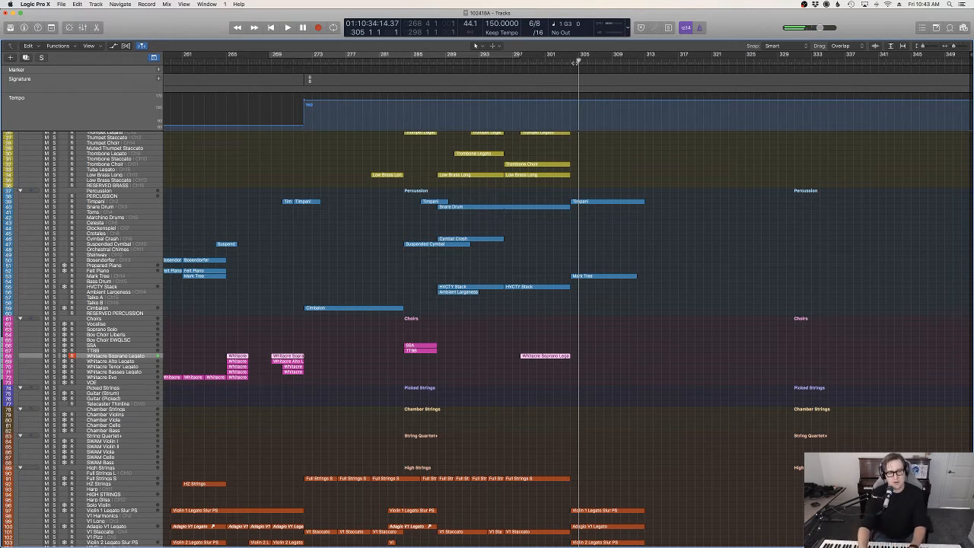
click(553, 57)
key(space)
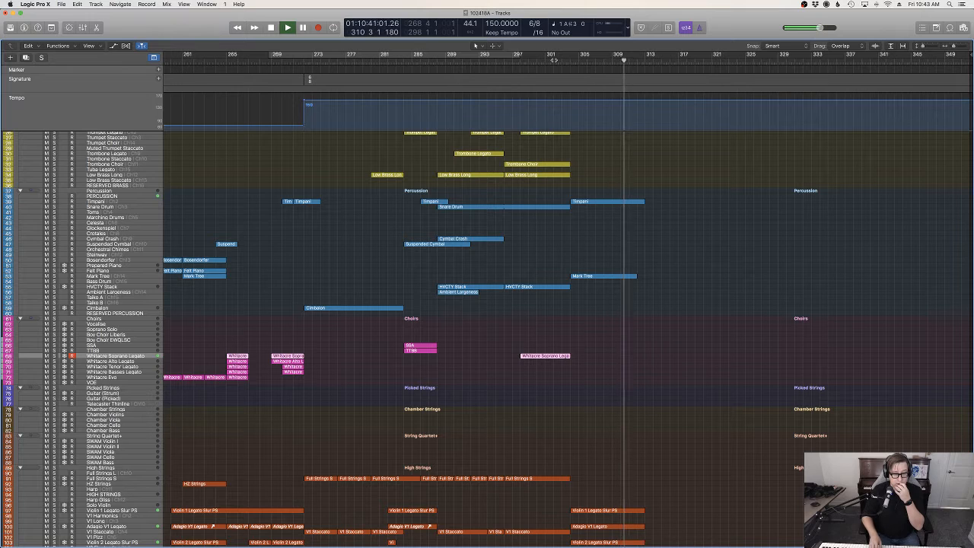
key(space)
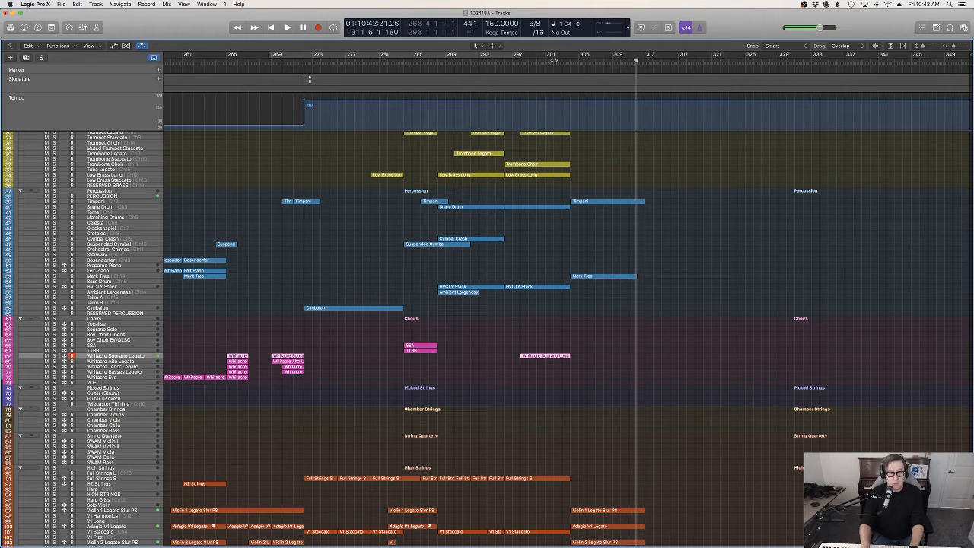
Record a soprano line on the Whitacre Soprano Legato track from bar 304 to about bar 312.
click(580, 62)
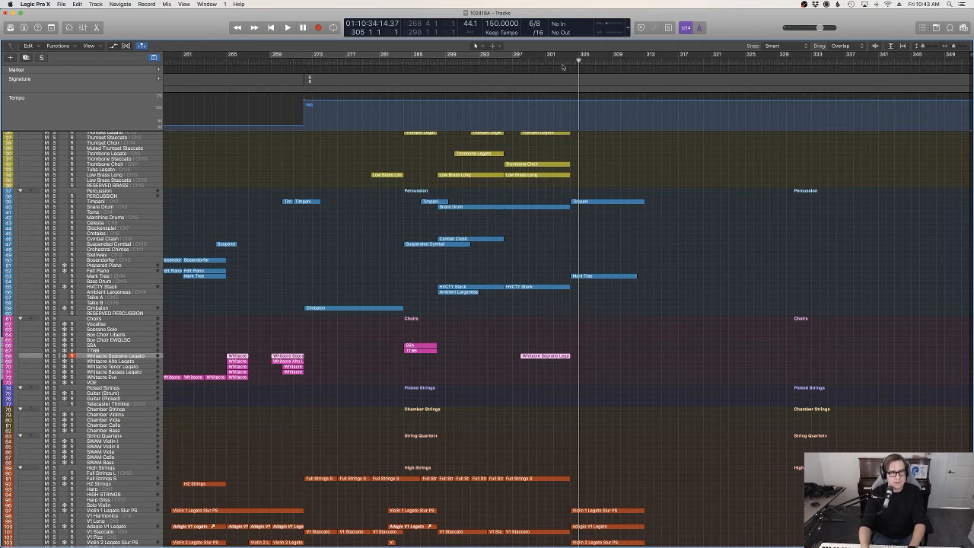
click(569, 62)
key(r)
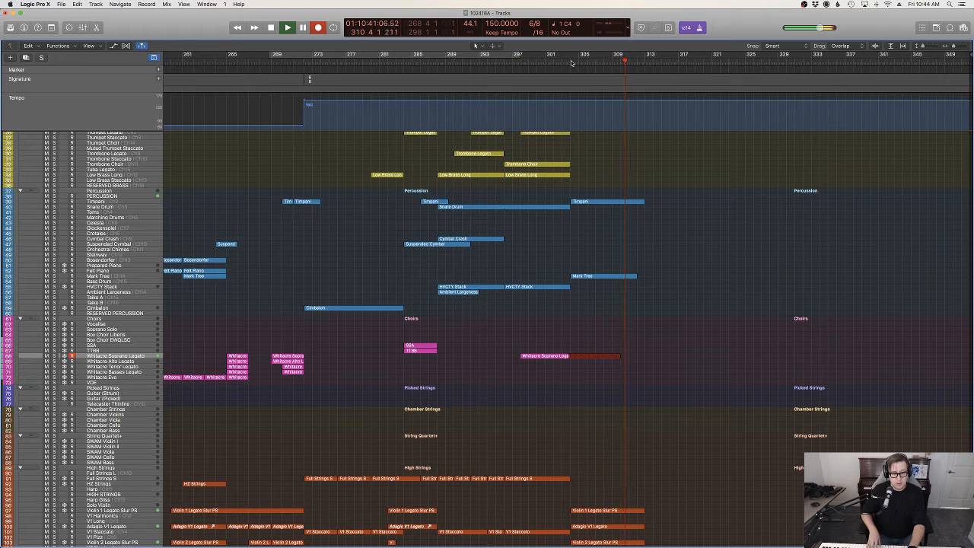
key(space)
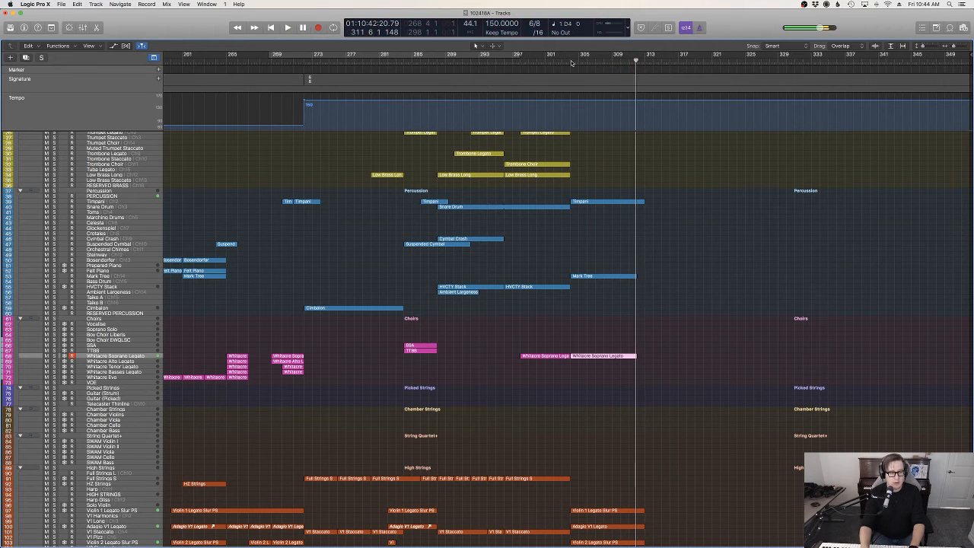
Undo the soprano take and re-record the line on the Whitacre Soprano Legato track from bar 304 to about bar 312.
key(super+z)
click(579, 64)
key(r)
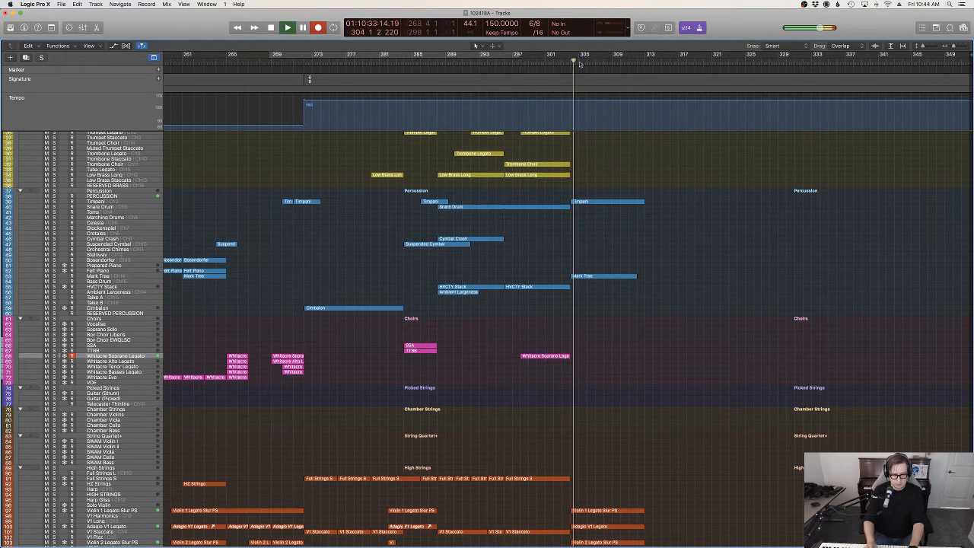
key(space)
key(r)
key(r)
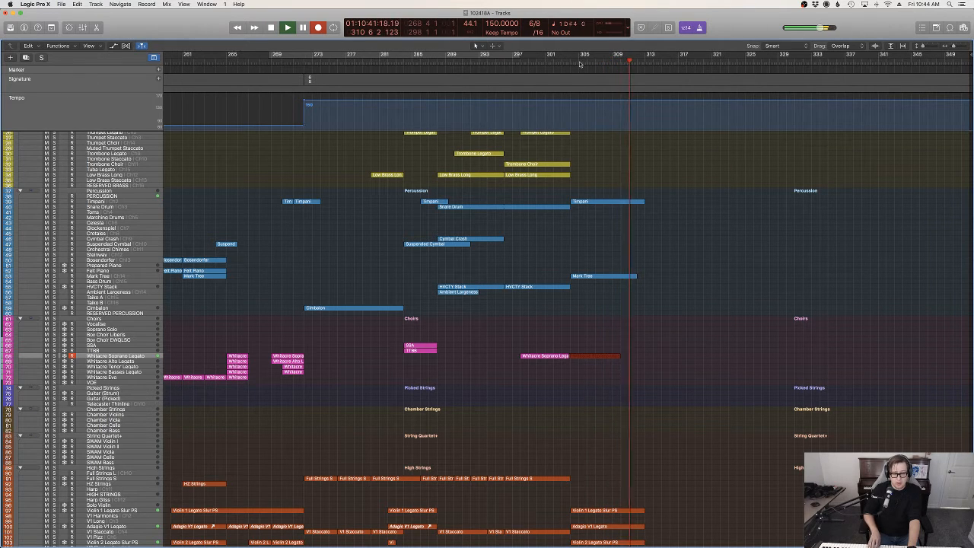
key(space)
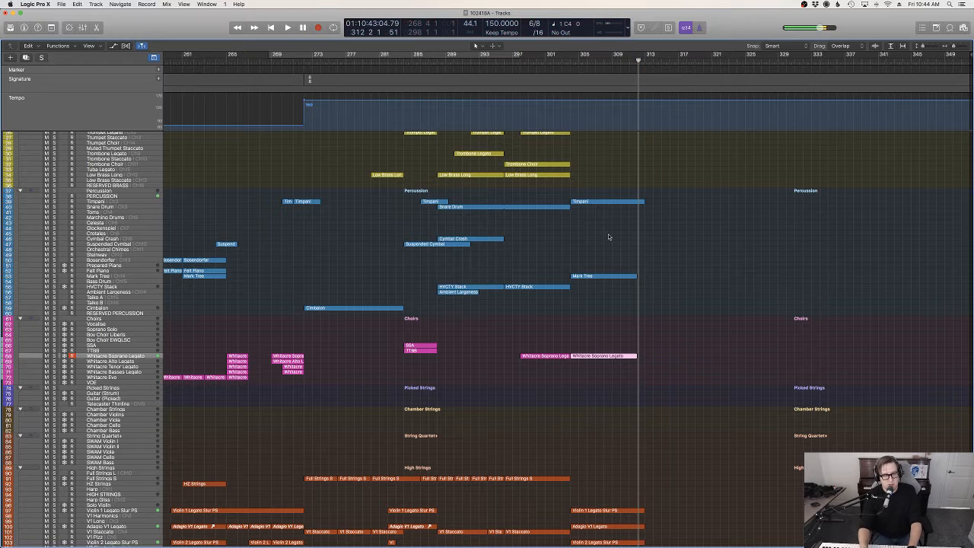
Open the new soprano region in the Piano Roll and shift its early first note to start at bar 304.
key(e)
scroll(639, 378, up, 3)
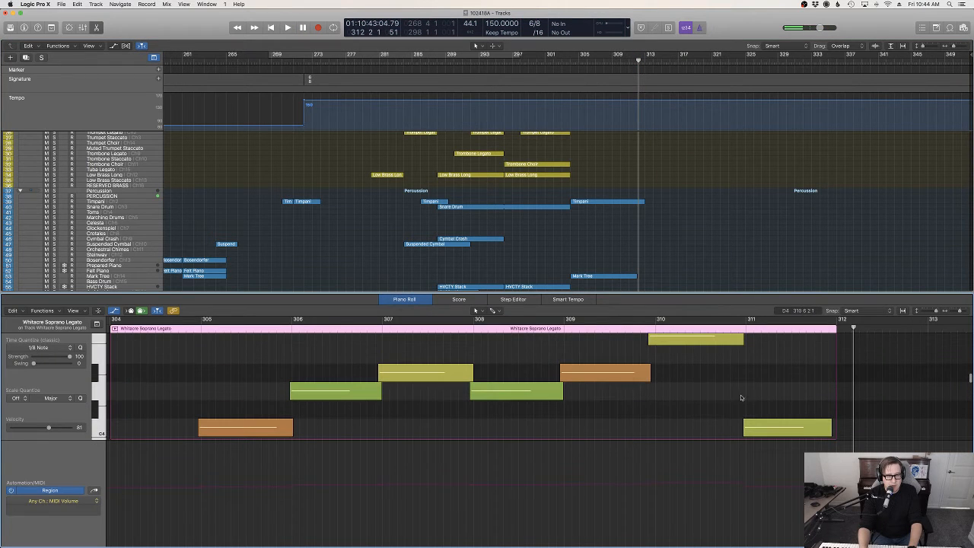
click(759, 428)
click(685, 410)
scroll(684, 410, left, 3)
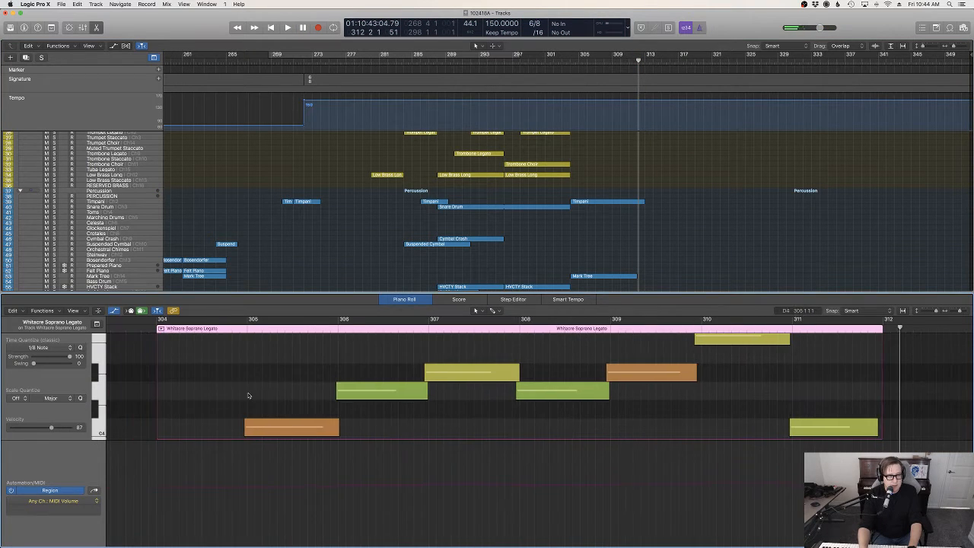
scroll(246, 395, down, 4)
drag(290, 416, 292, 416)
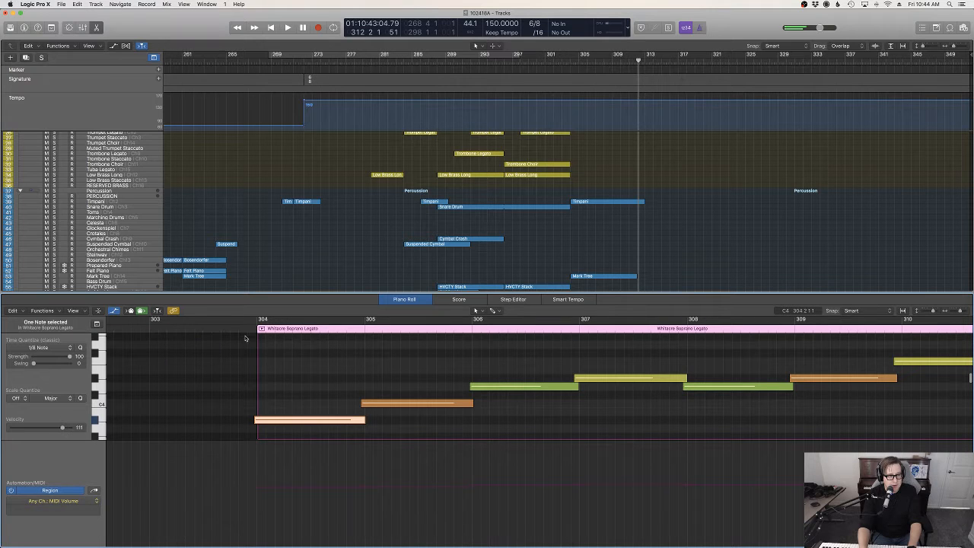
Play back the soprano region from bar 304 to about bar 311 and close the Piano Roll.
key(shift+space)
click(541, 425)
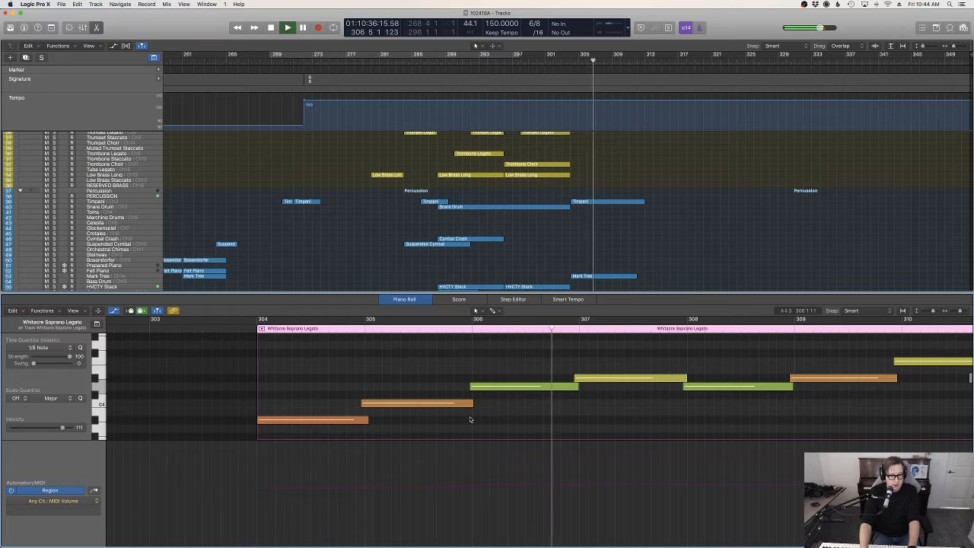
click(780, 210)
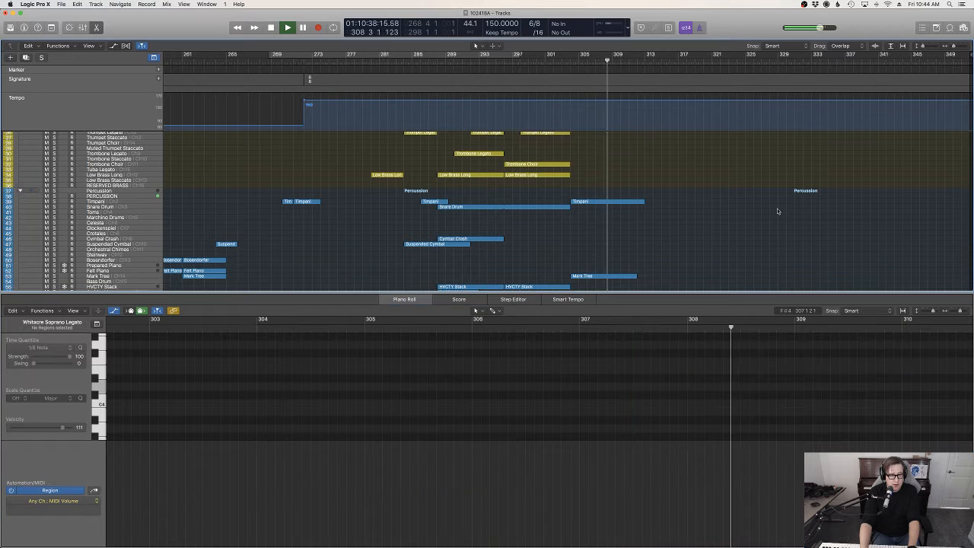
key(e)
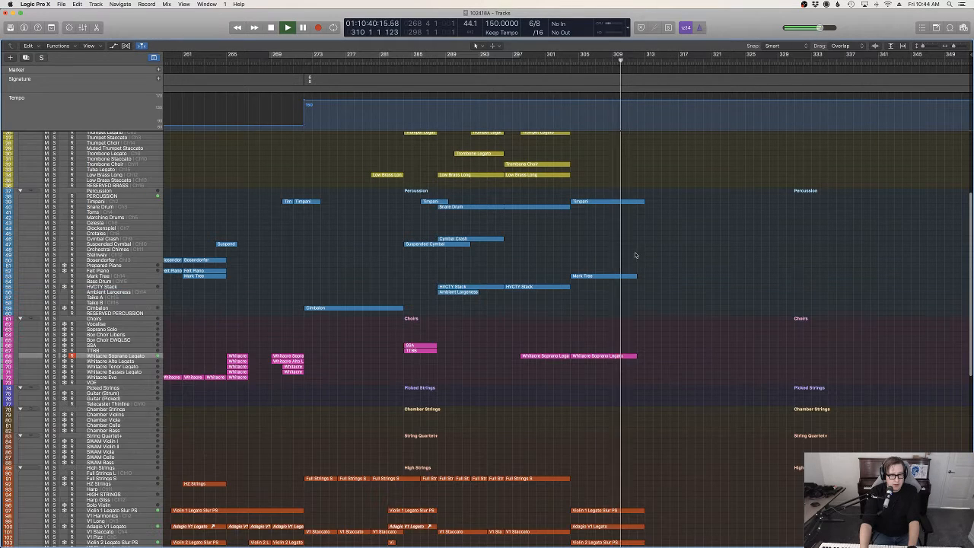
key(space)
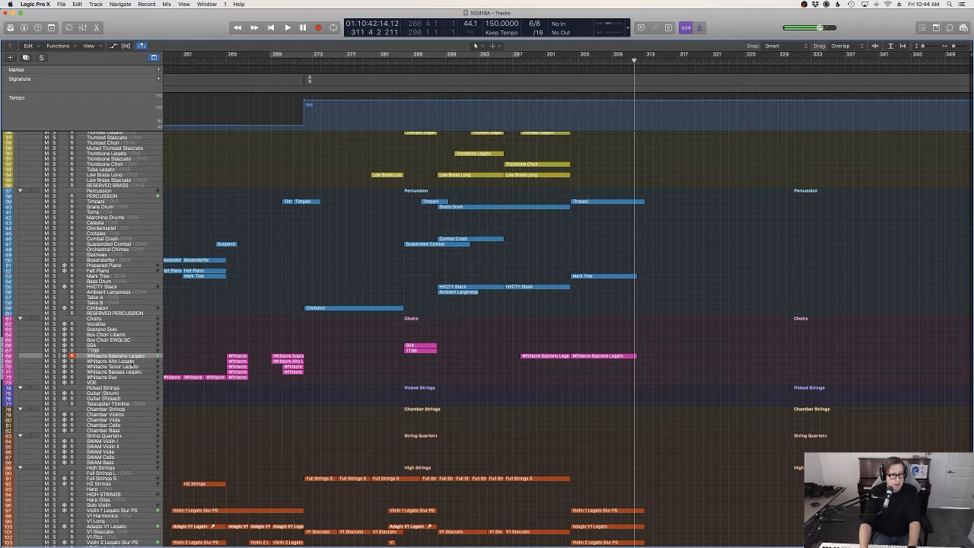
Record an alto line on the Whitacre Alto Legato track from bar 304 to about bar 312.
key(Down)
click(579, 60)
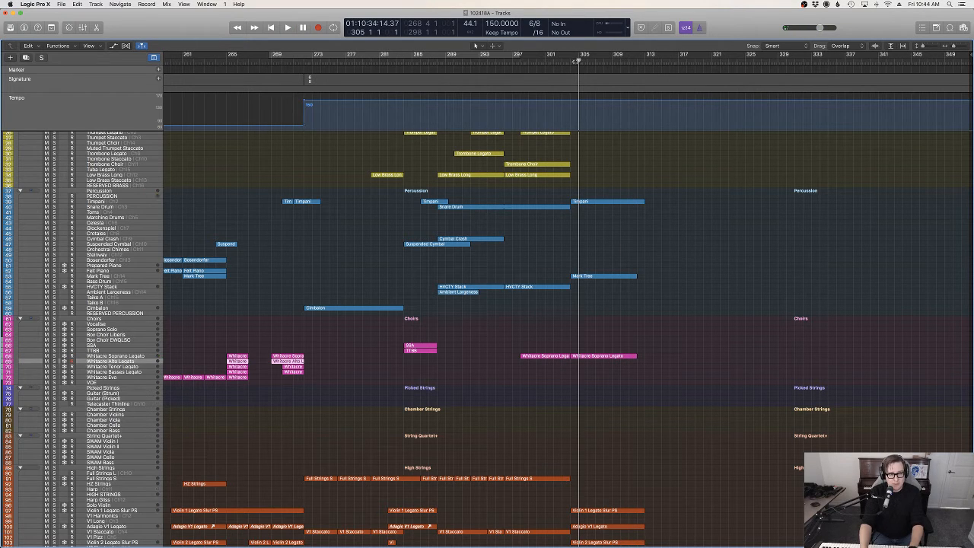
drag(578, 60, 570, 61)
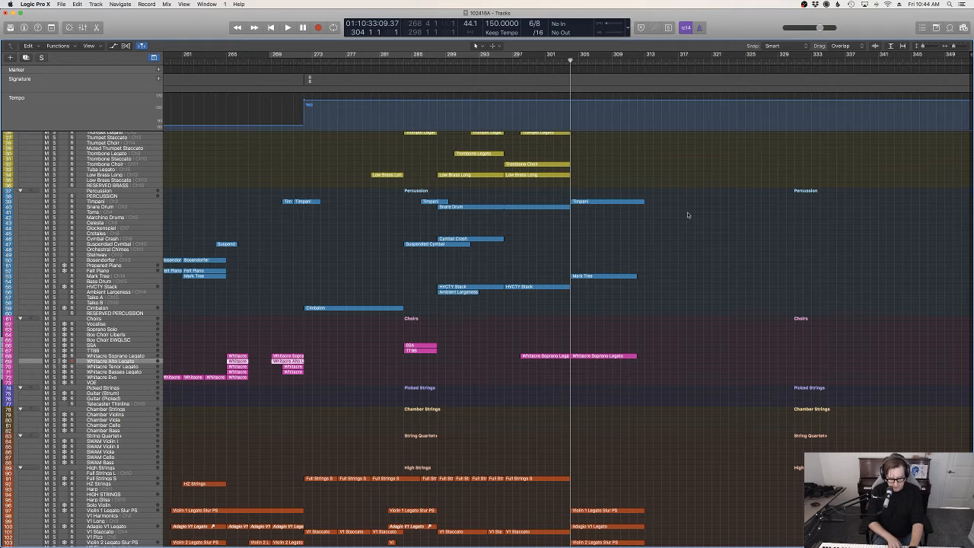
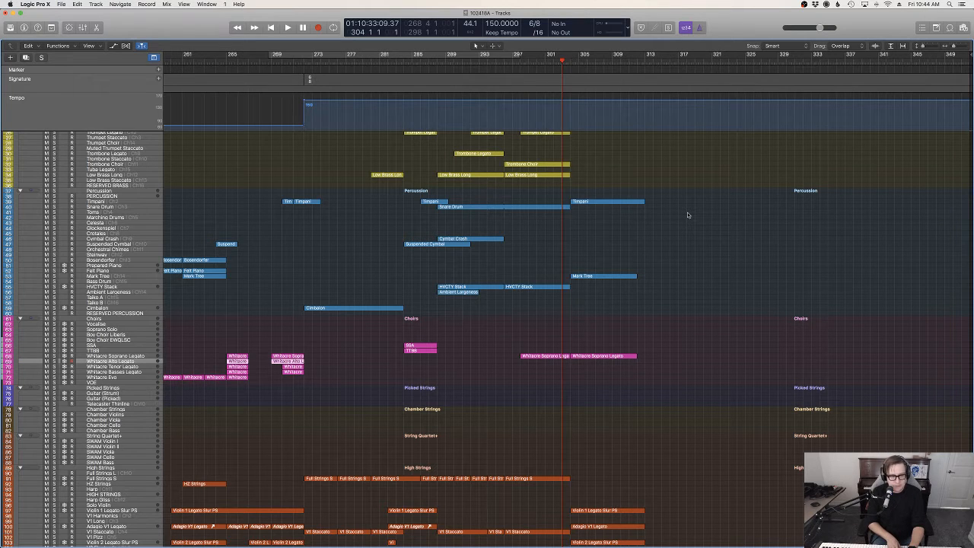
key(r)
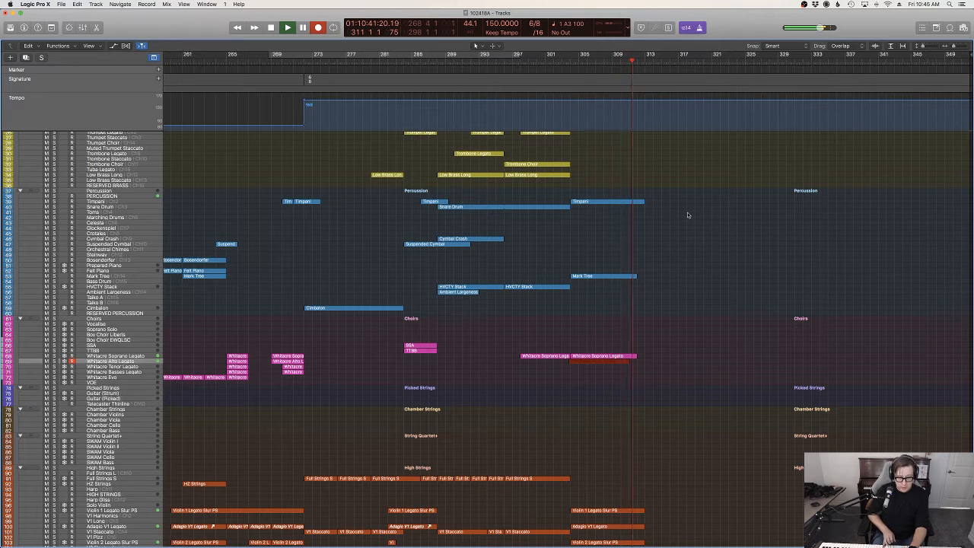
key(space)
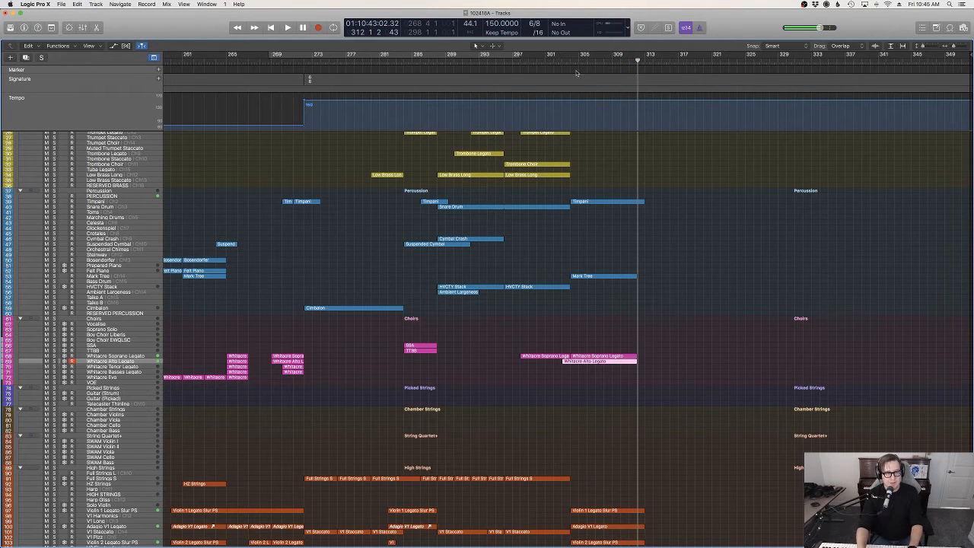
Trim the new alto region to start at bar 304 and extend its last note, near bar 311, at both ends.
click(565, 61)
double_click(630, 361)
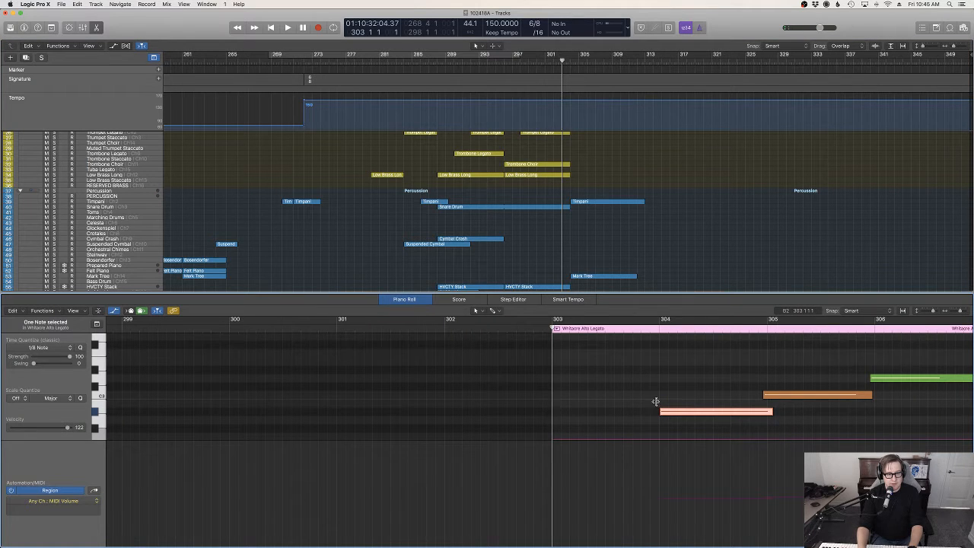
drag(655, 401, 664, 401)
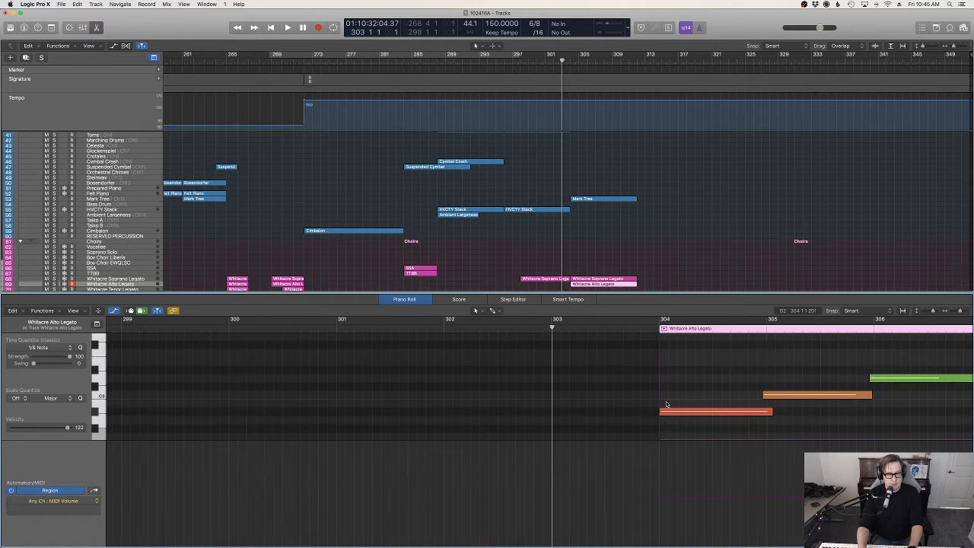
scroll(660, 402, right, 10)
scroll(659, 403, up, 3)
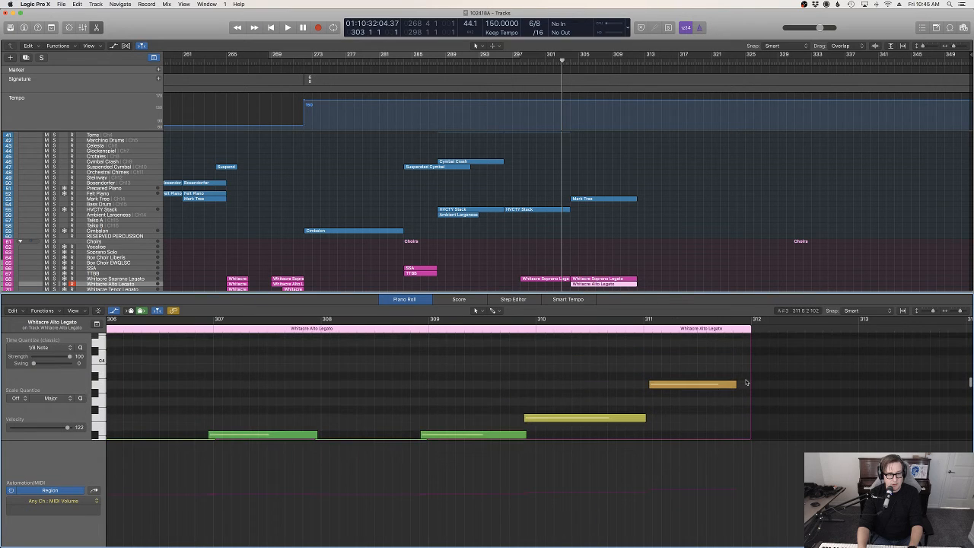
drag(736, 386, 742, 385)
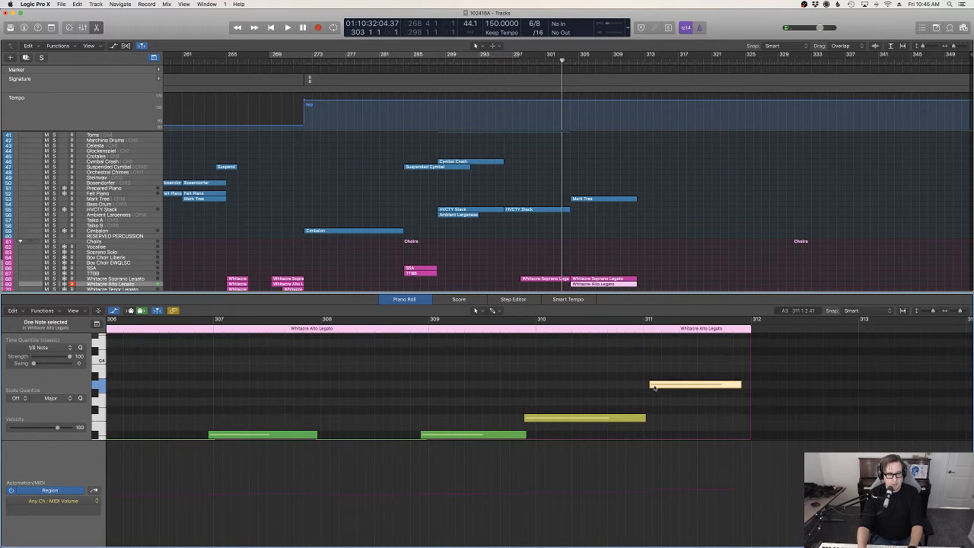
drag(650, 385, 639, 385)
Play back the arrangement from bar 303 with the soprano and alto lines and review the tracks from woodwinds to strings.
key(space)
key(p)
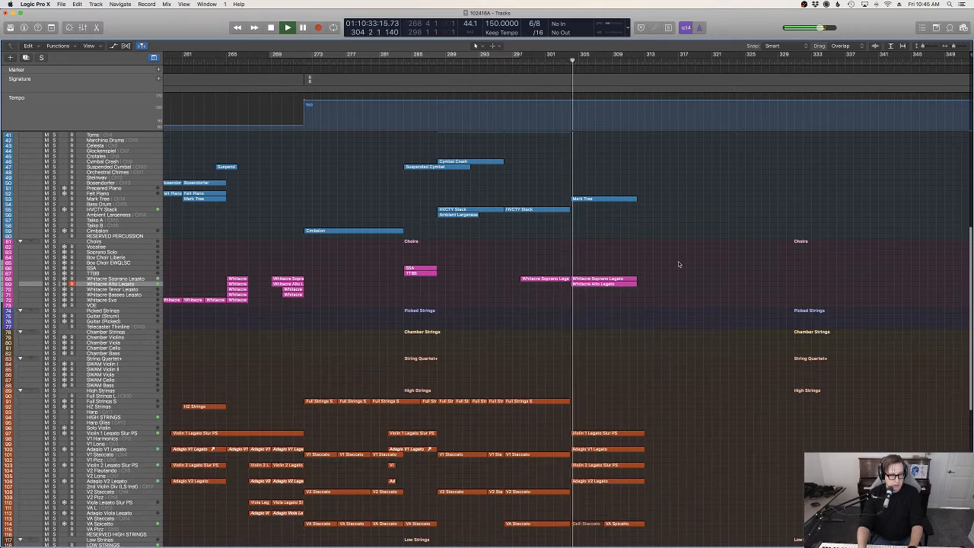
scroll(677, 261, up, 8)
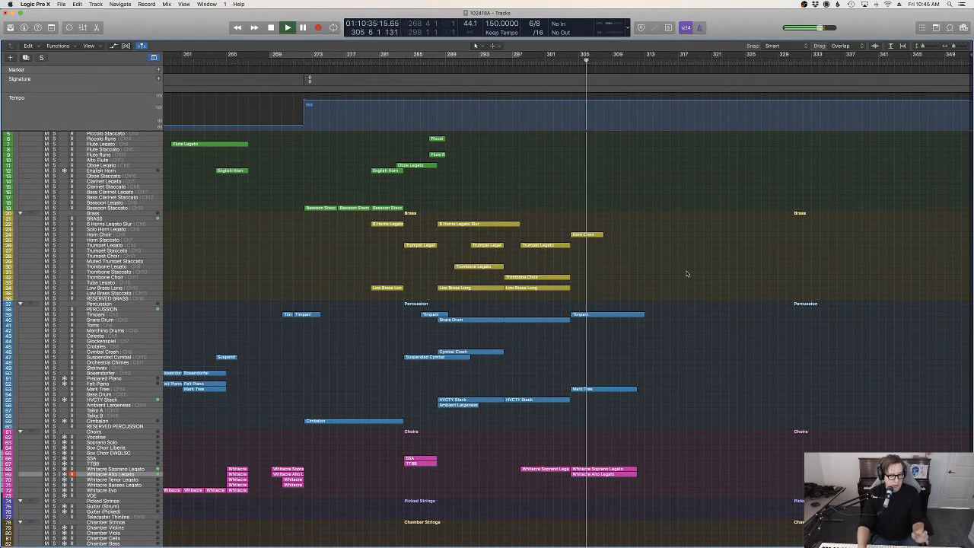
scroll(687, 274, up, 2)
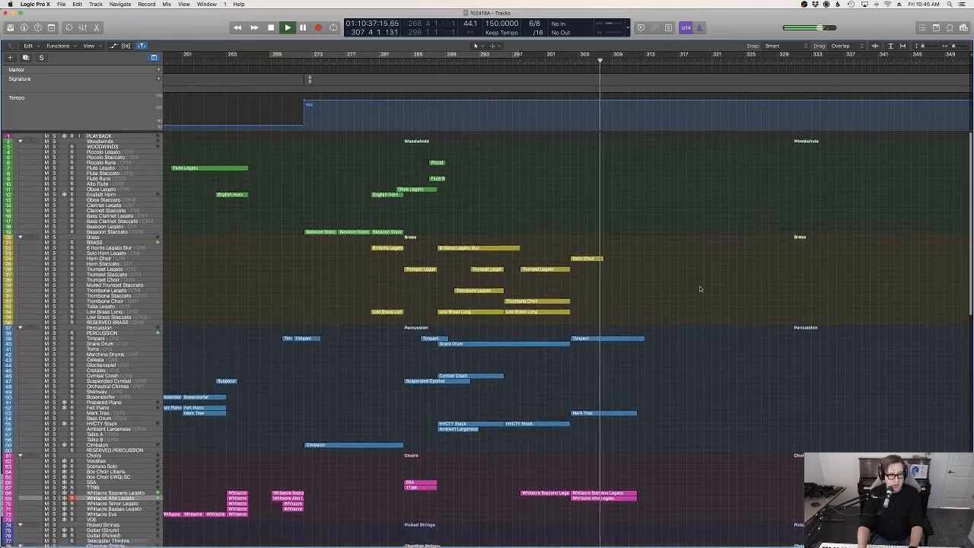
scroll(700, 288, down, 12)
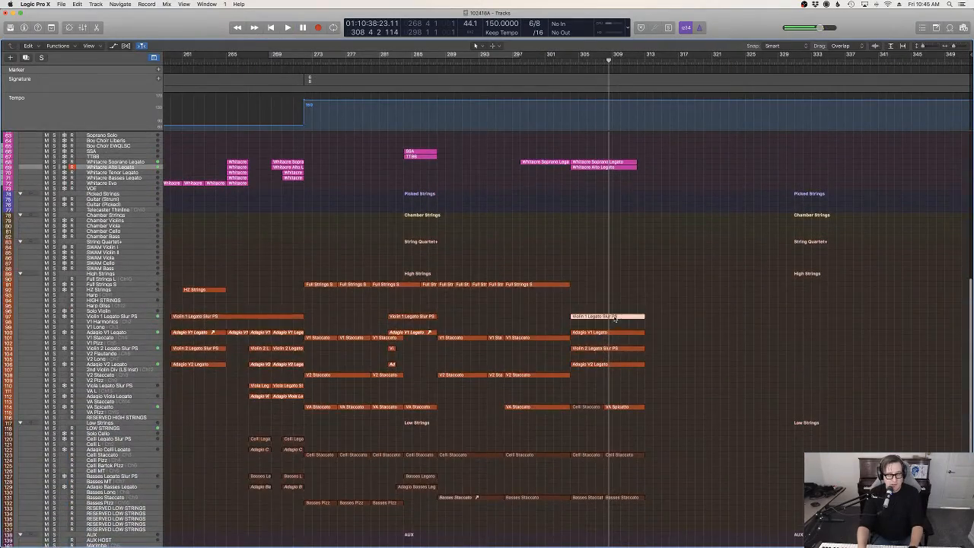
In the Violin 1 Legato Slur PS region, lengthen the bar 306 note and start the bar 307 note slightly earlier so they overlap.
double_click(613, 316)
drag(572, 362, 583, 362)
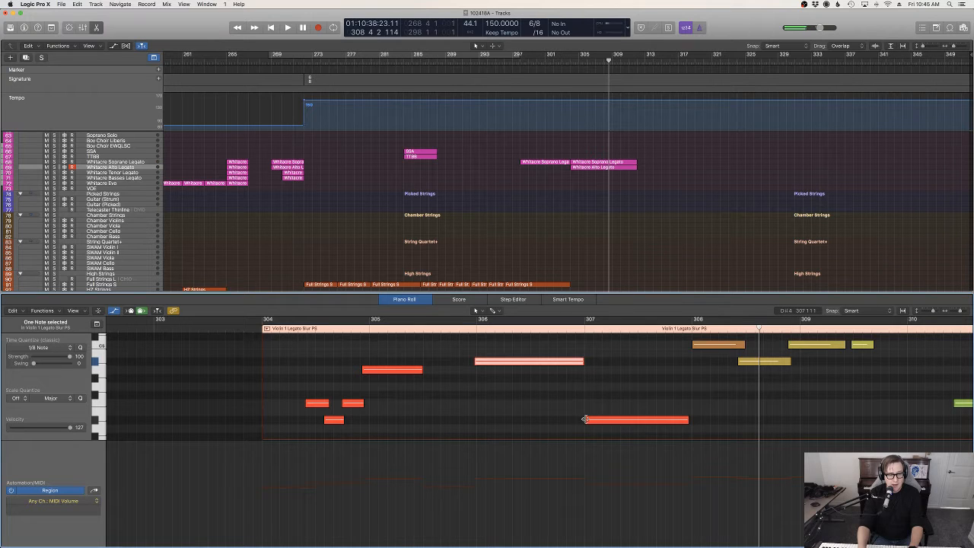
drag(584, 420, 578, 420)
In the Adagio V1 Legato region, extend the bar 306 note to bar 307 and start the following note at about 306 6 2 121.
scroll(681, 206, down, 5)
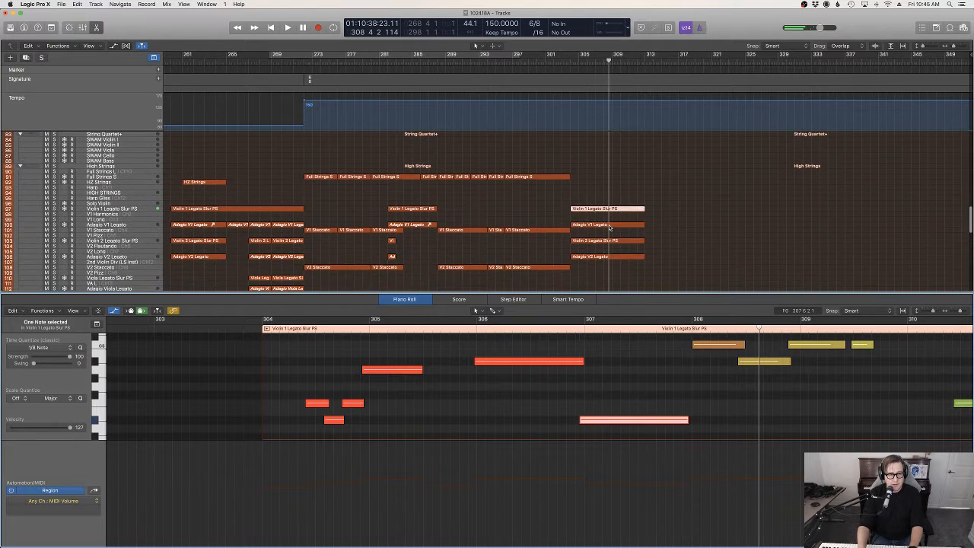
click(608, 225)
drag(574, 361, 584, 362)
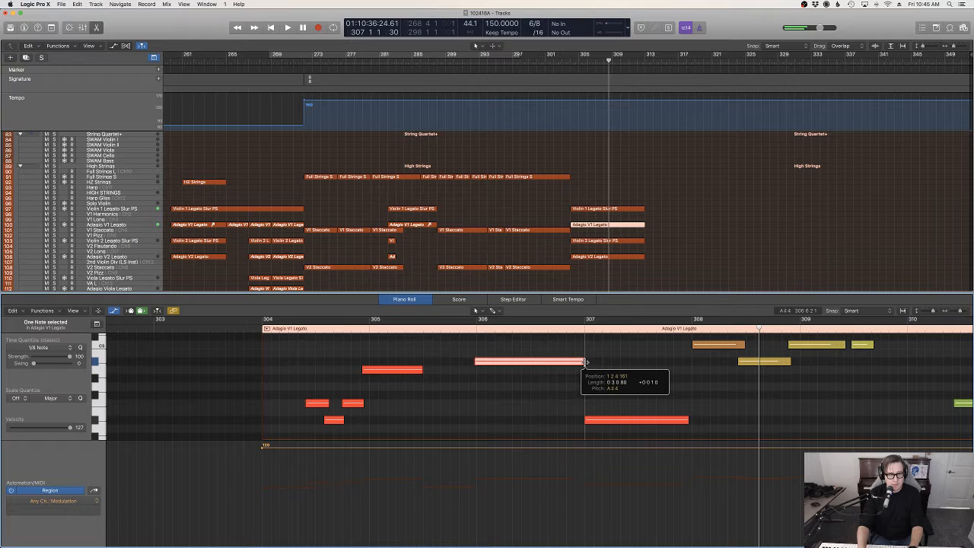
drag(584, 420, 578, 422)
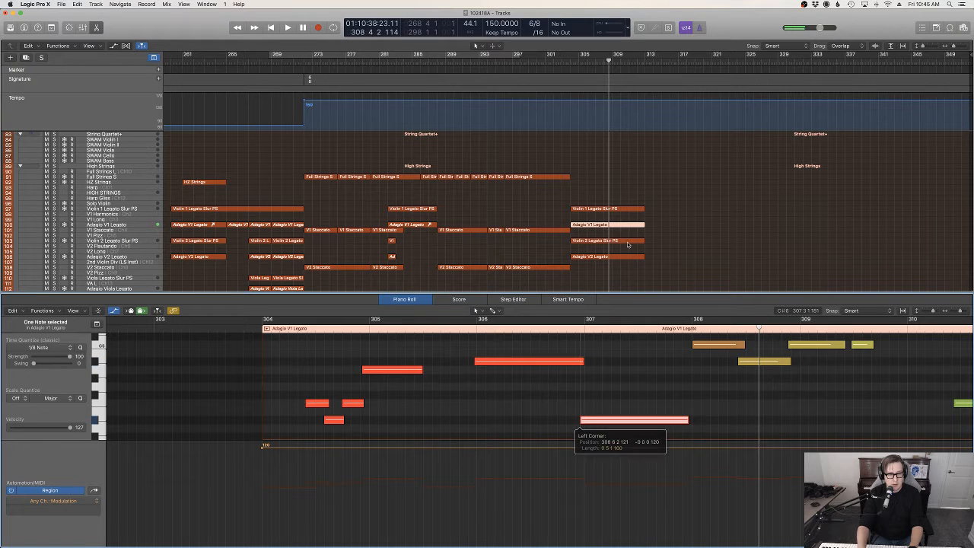
In the Violin 2 Legato Slur PS region, lengthen the bar 306 note and start the following note at about 306 6 2 97.
click(628, 242)
click(576, 365)
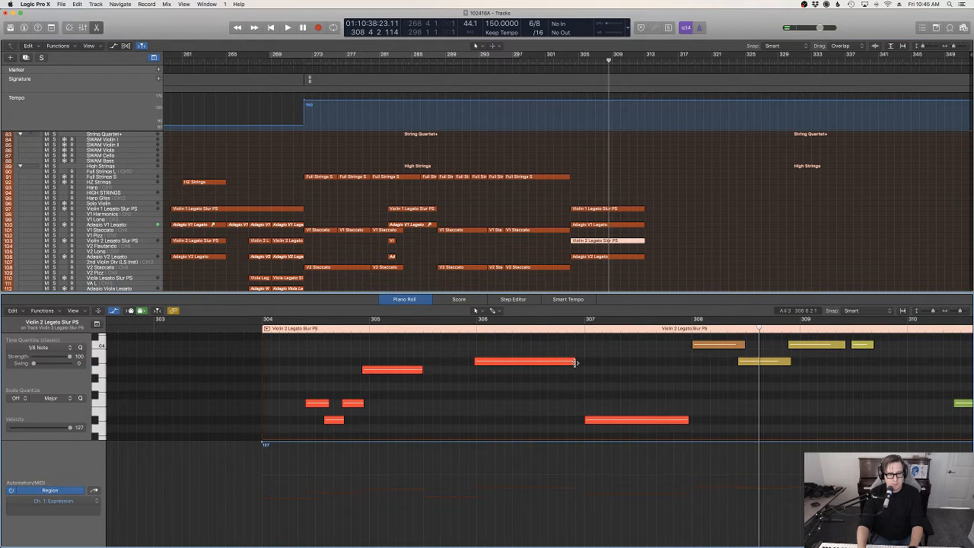
drag(575, 362, 584, 363)
drag(584, 420, 579, 422)
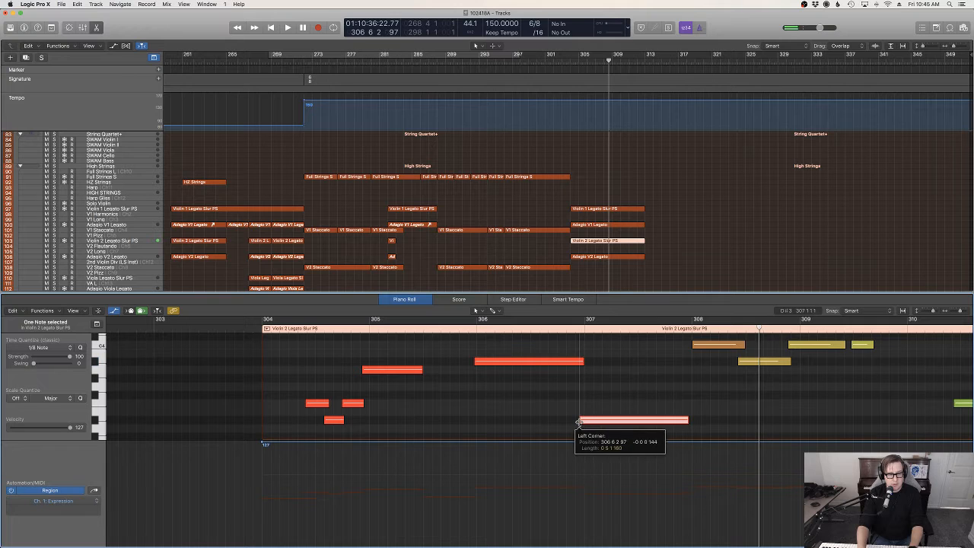
In the Adagio V2 Legato region, lengthen the bar 306 note and start the bar 307 note slightly earlier so they overlap.
click(633, 257)
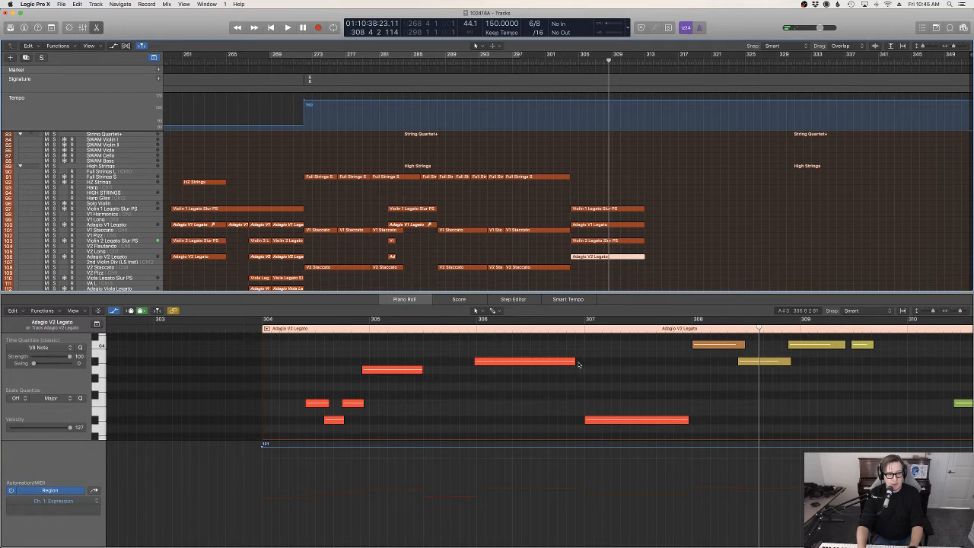
drag(576, 362, 589, 362)
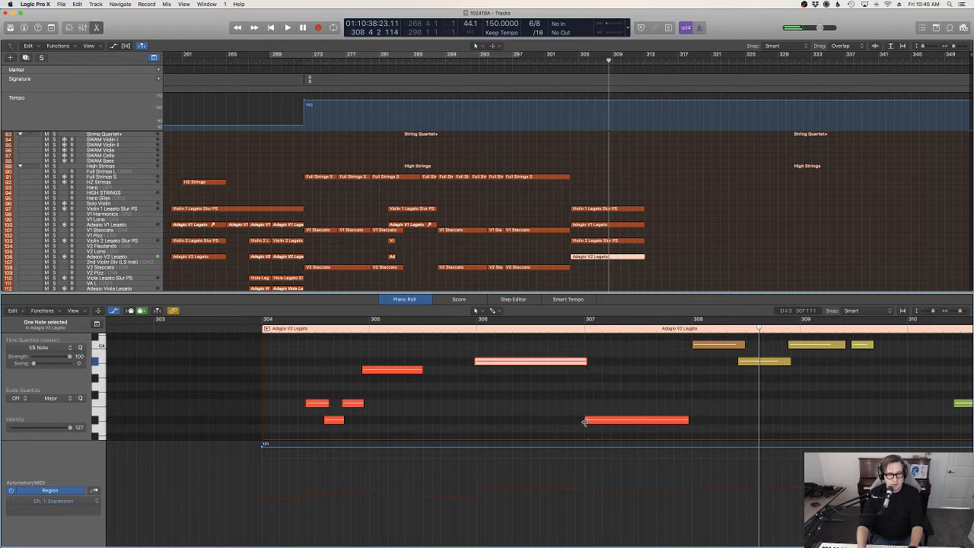
drag(585, 420, 582, 419)
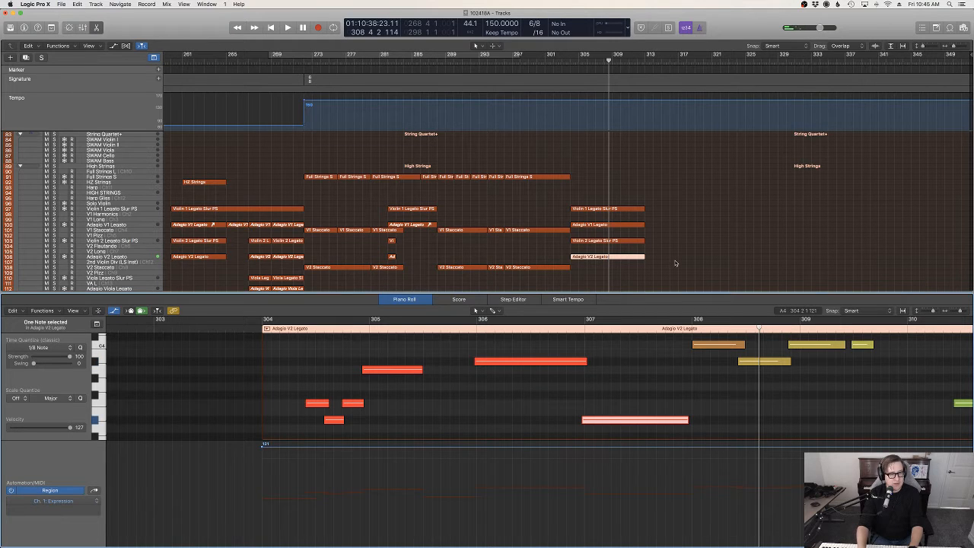
Play back from just before bar 306 to check the overlapping violin notes.
scroll(676, 261, up, 1)
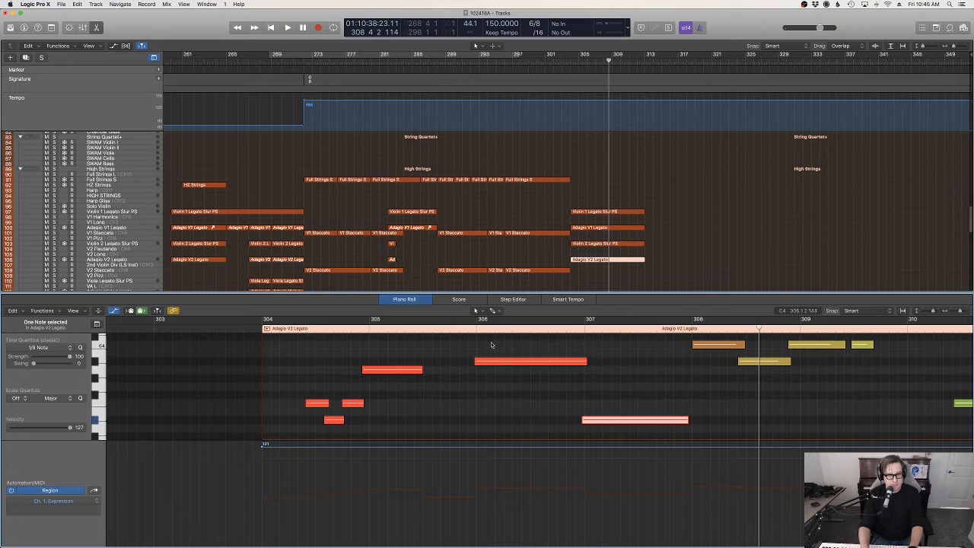
click(467, 329)
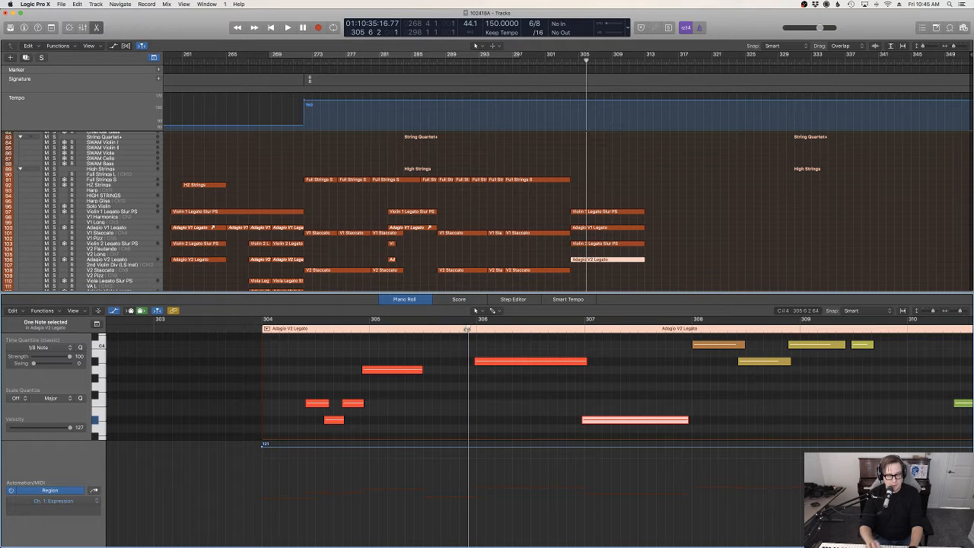
key(space)
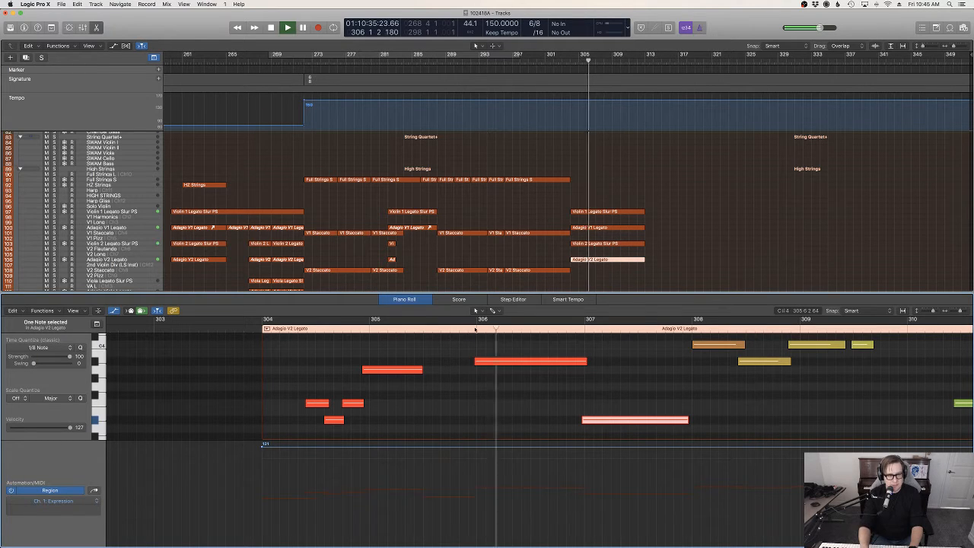
Close the piano roll and listen to the full arrangement through bar 312.
click(707, 264)
key(p)
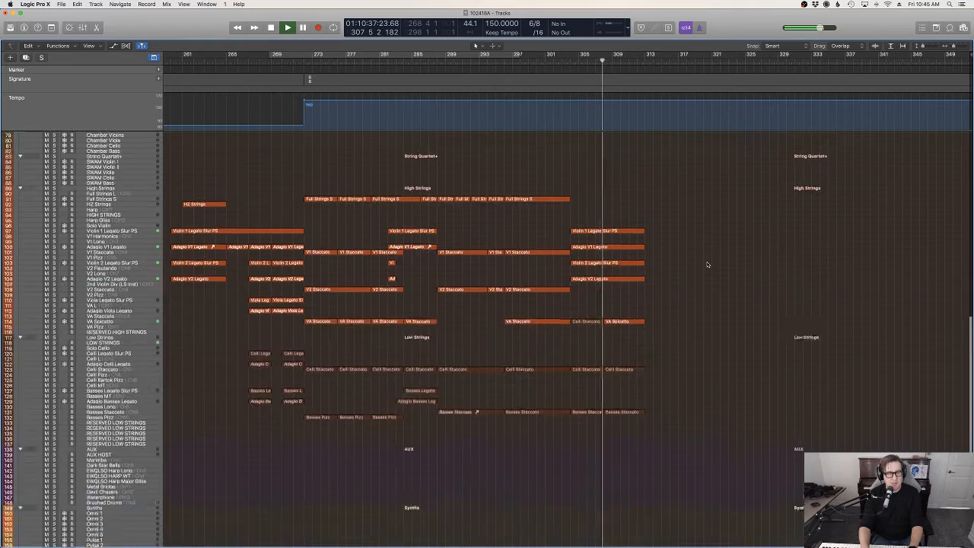
scroll(706, 264, up, 6)
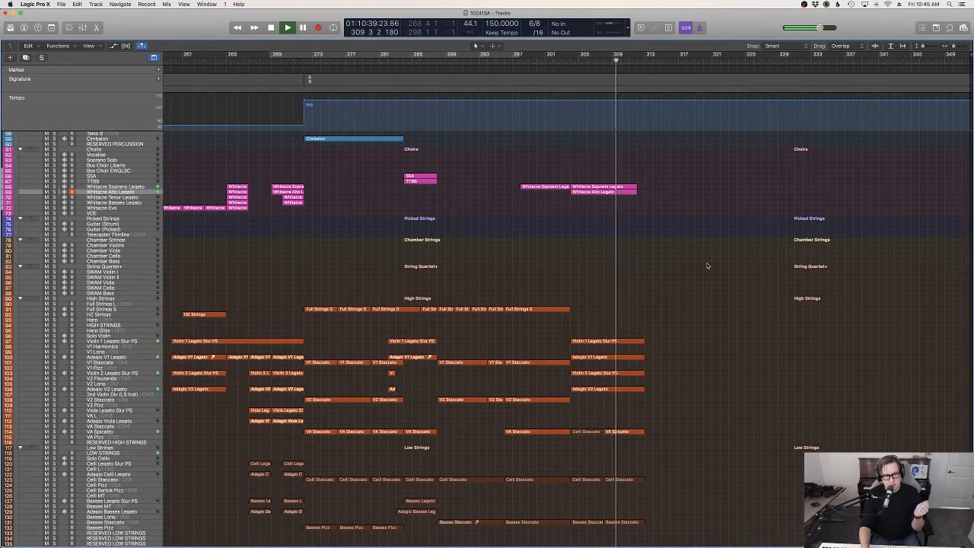
scroll(706, 266, up, 5)
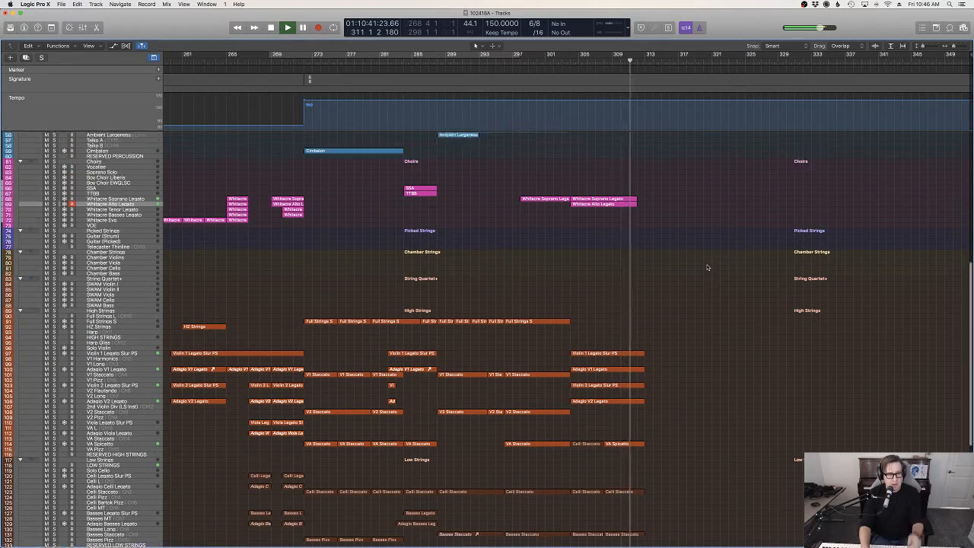
key(space)
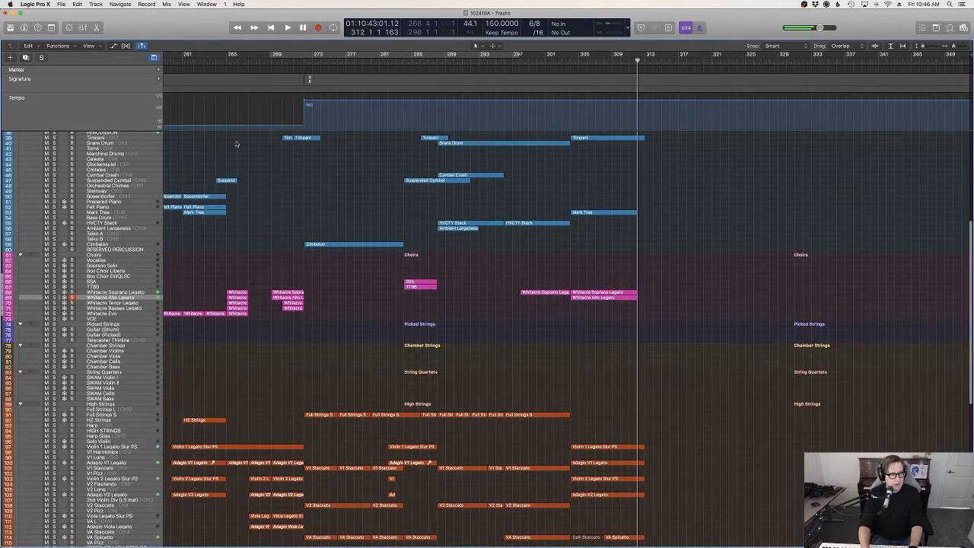
Play back from about bar 283 while reviewing the brass, percussion and choir tracks.
click(405, 62)
key(space)
scroll(634, 308, up, 5)
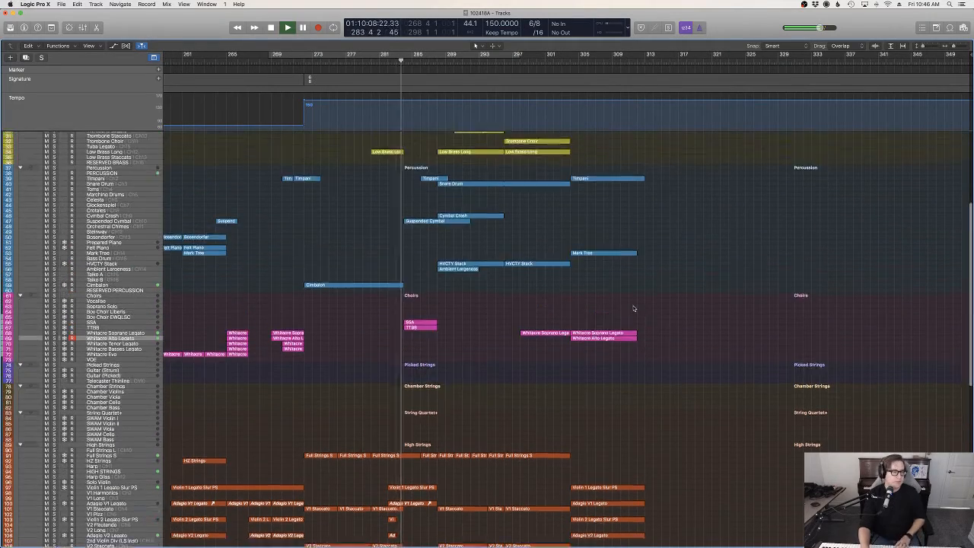
scroll(633, 308, up, 1)
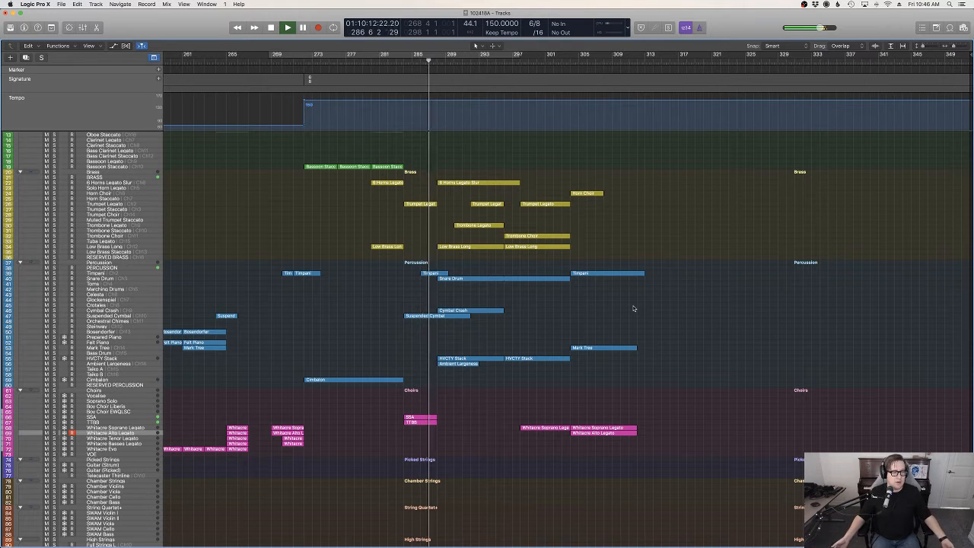
scroll(633, 308, up, 2)
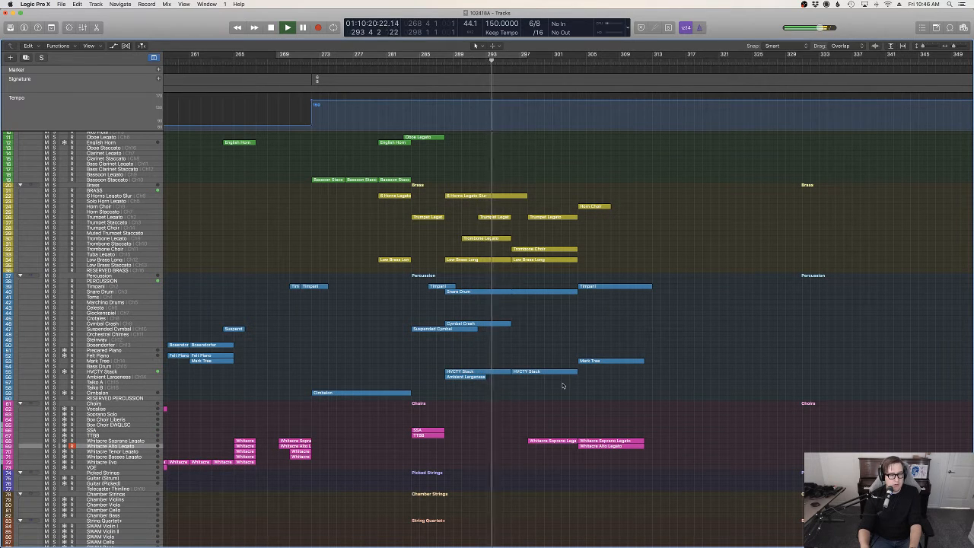
Loop the Snare Drum part and the second HVCTY Stack region from bar 304 through to bar 312.
click(559, 294)
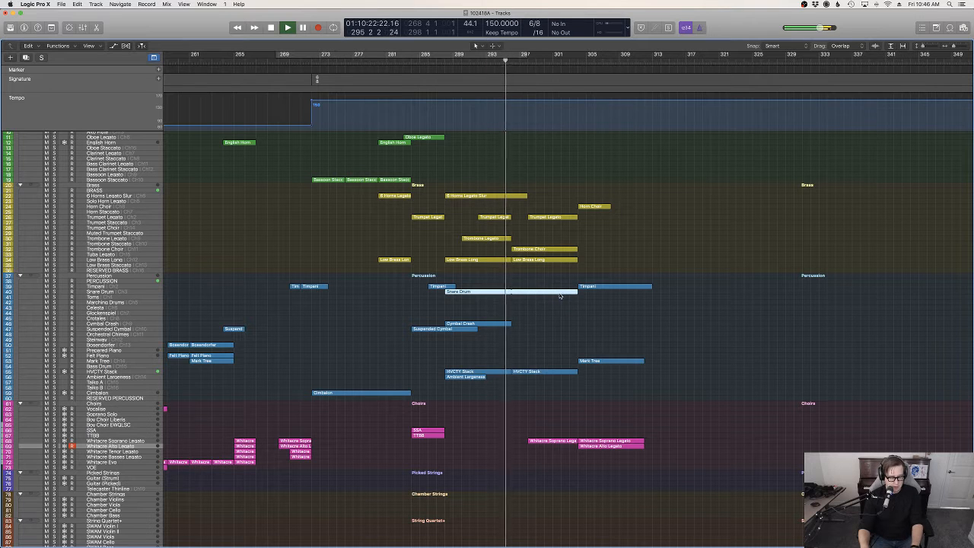
shift+click(574, 372)
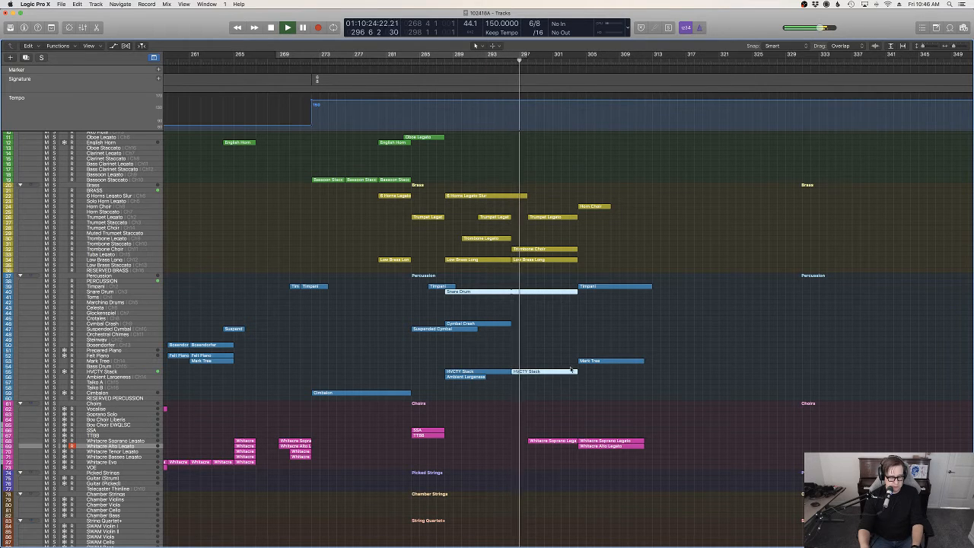
mouse_move(578, 371)
mouse_down()
mouse_move(617, 365)
mouse_move(579, 371)
mouse_up()
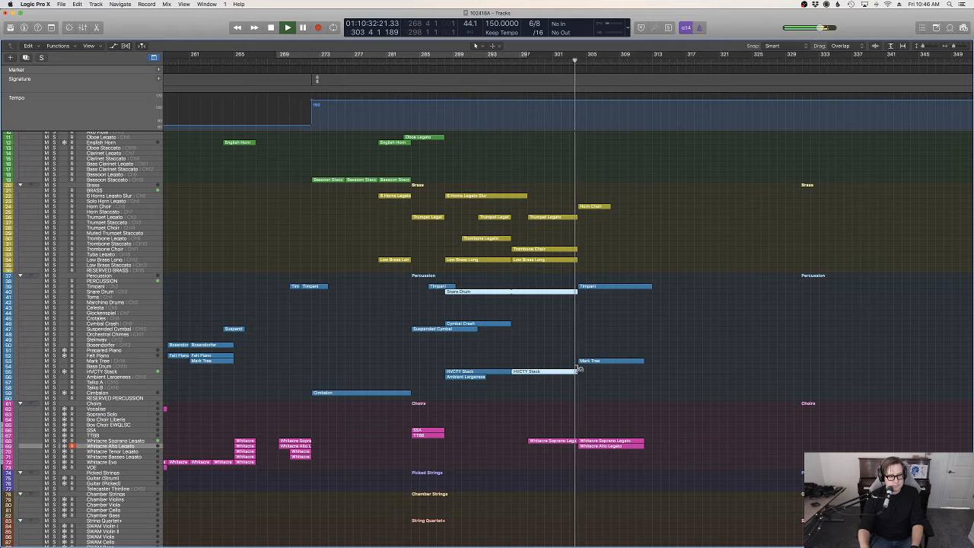
drag(578, 369, 647, 371)
click(685, 366)
scroll(685, 365, up, 5)
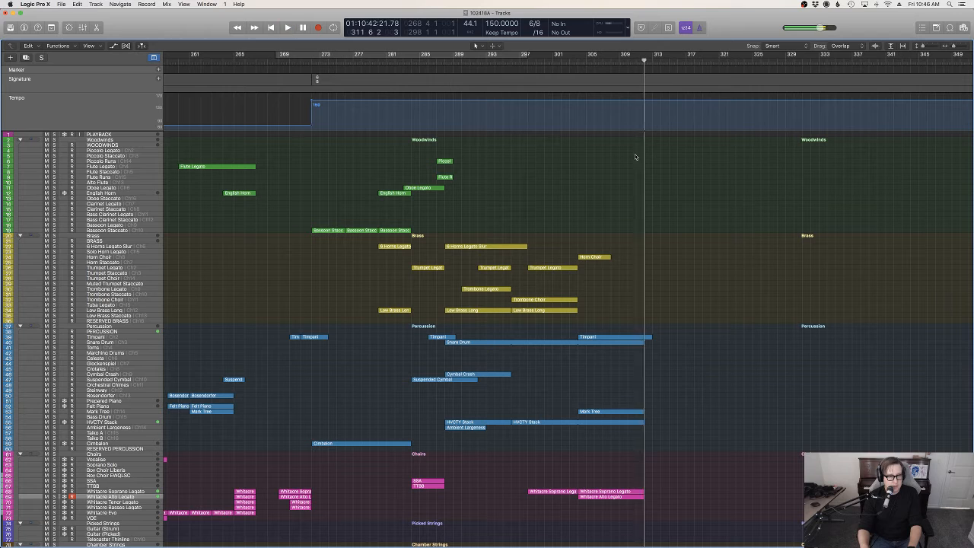
Convert the Snare Drum and HVCTY Stack loops into separate regions.
click(584, 66)
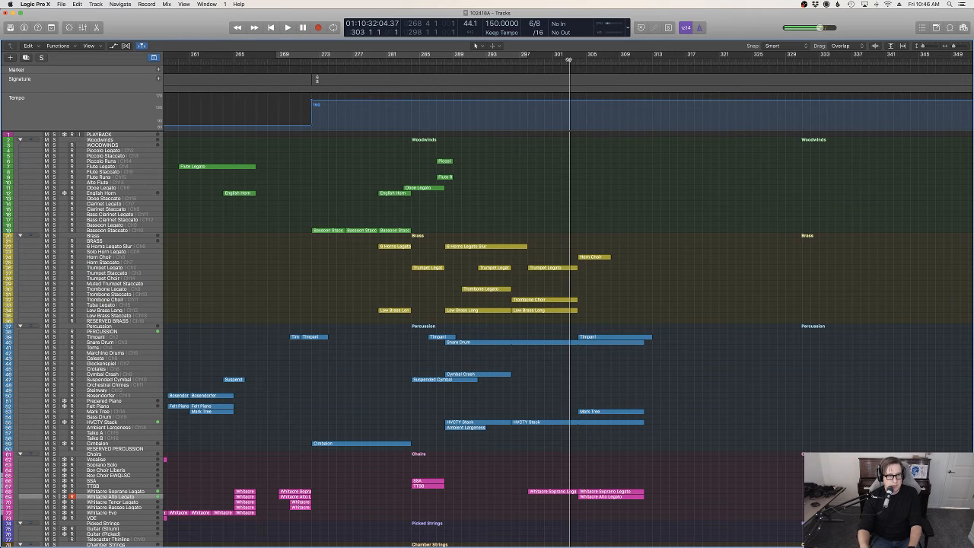
key(super+a)
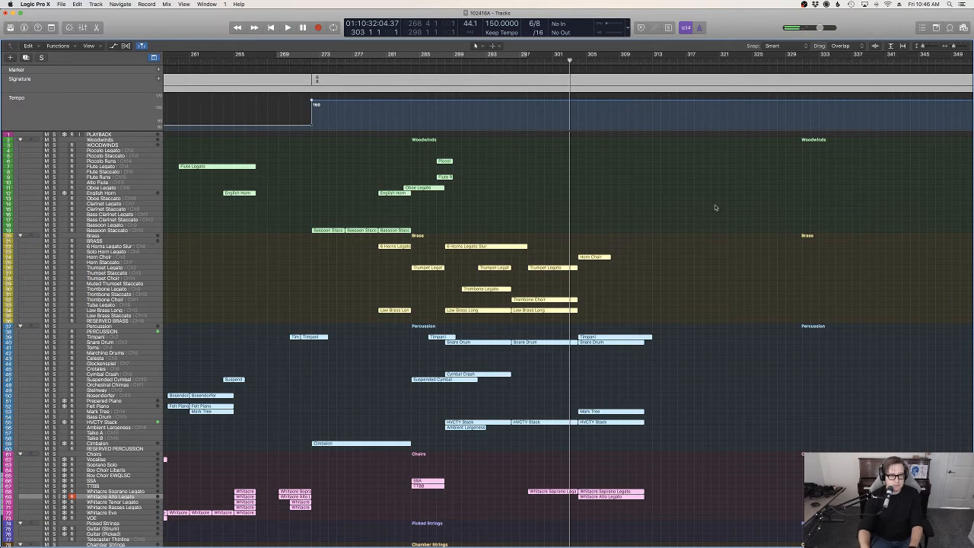
click(717, 211)
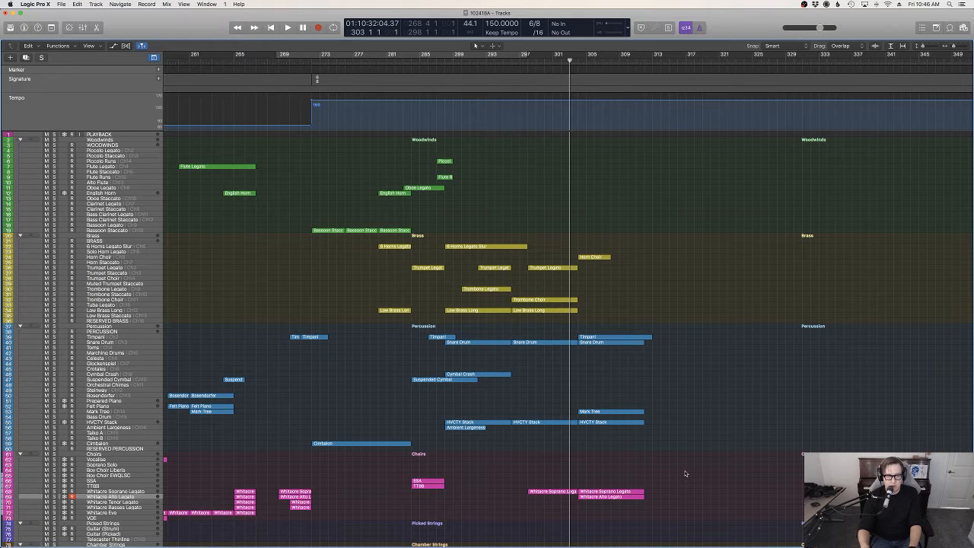
Play back from bar 303 and select the Flute Legato track.
scroll(686, 474, down, 3)
key(space)
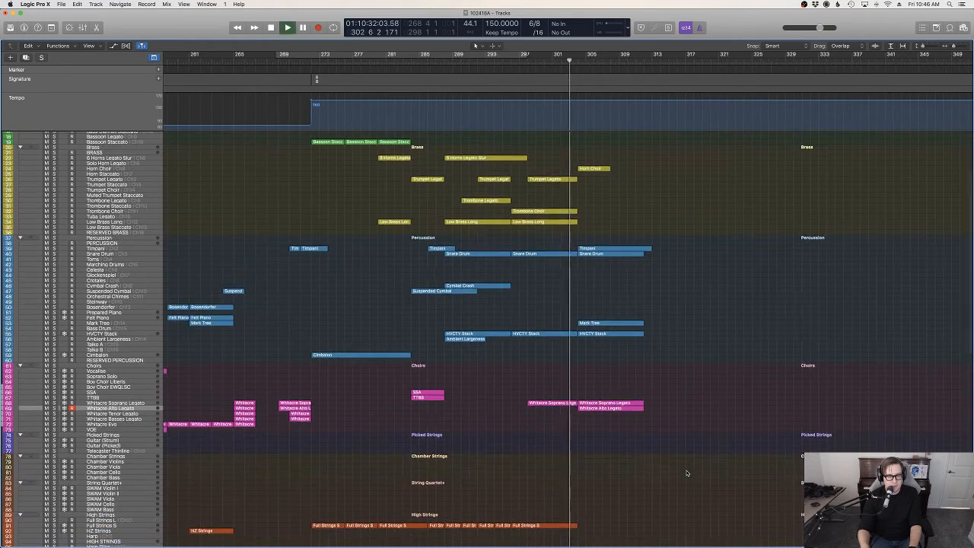
scroll(693, 468, up, 4)
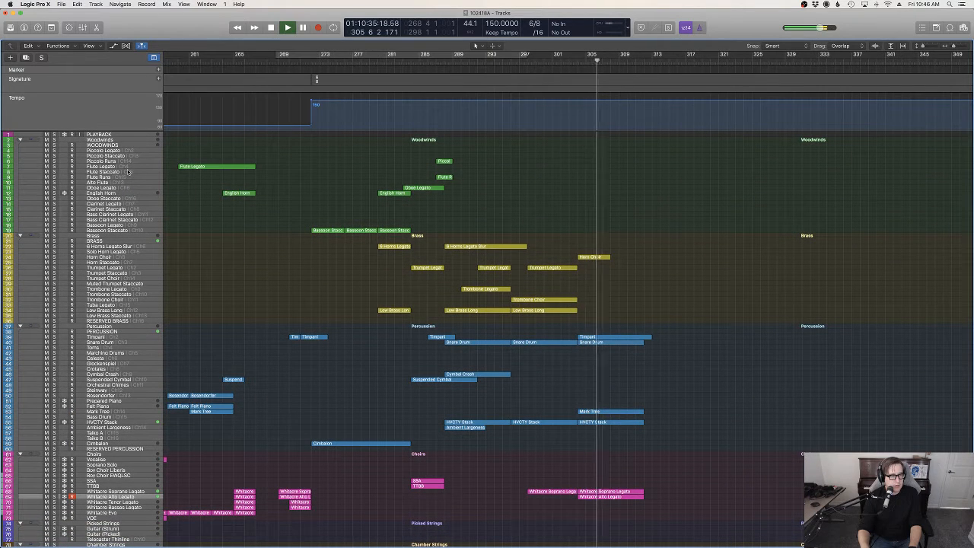
click(125, 171)
key(Up)
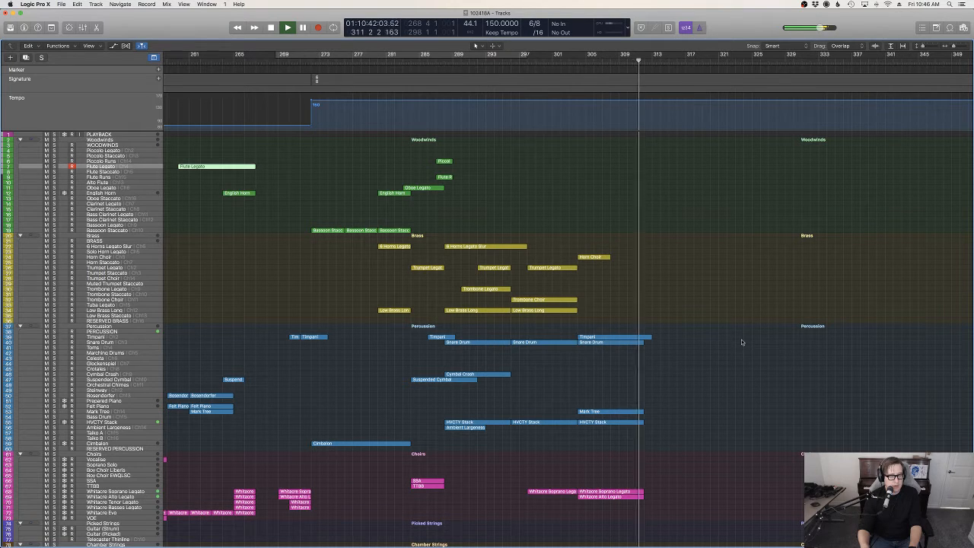
Extend the Whitacre Soprano Legato and Whitacre Alto Legato regions to bar 313 and play back from about bar 306.
scroll(742, 342, down, 10)
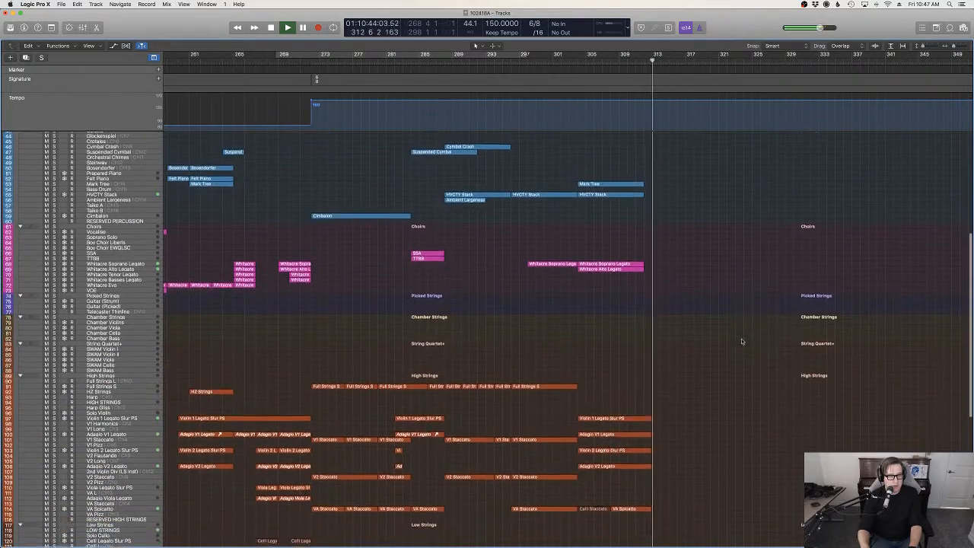
scroll(742, 342, up, 3)
key(space)
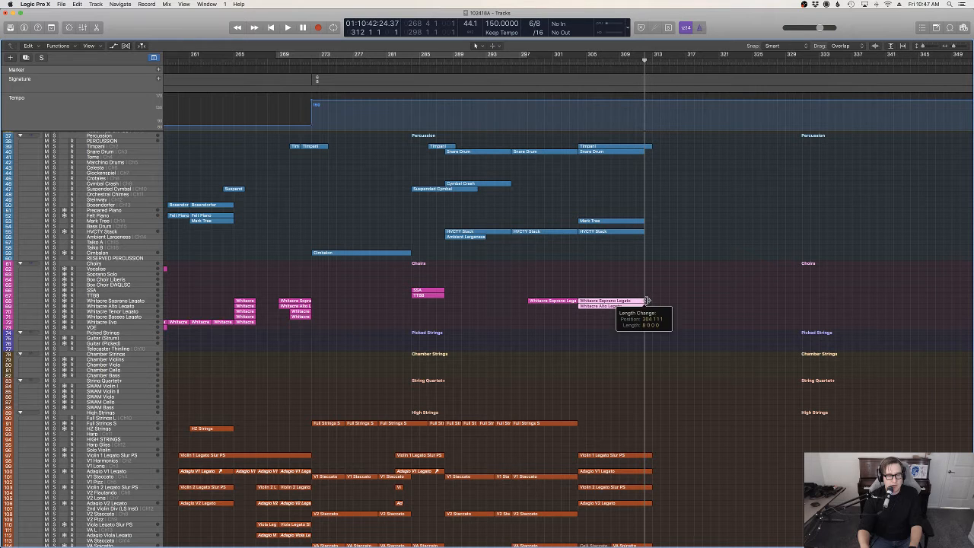
drag(646, 300, 649, 300)
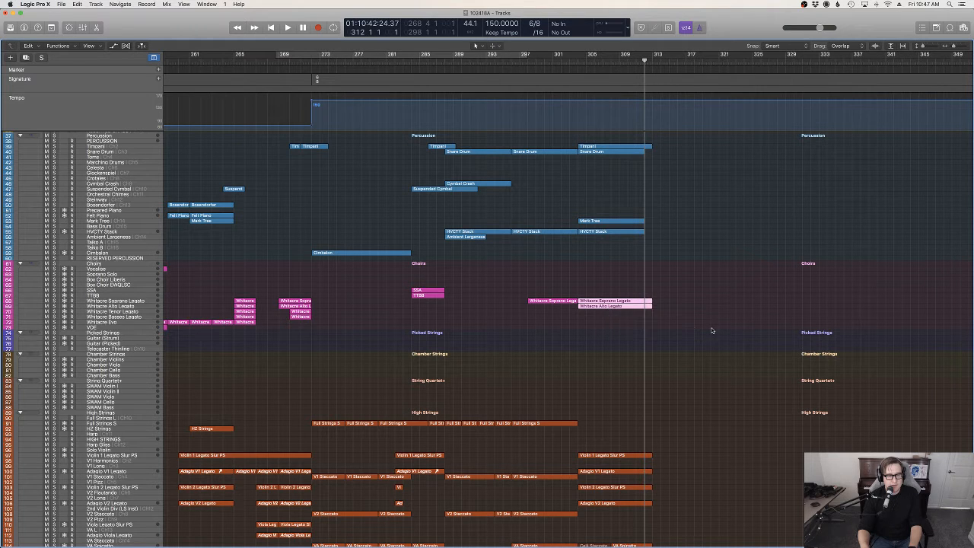
click(602, 61)
key(space)
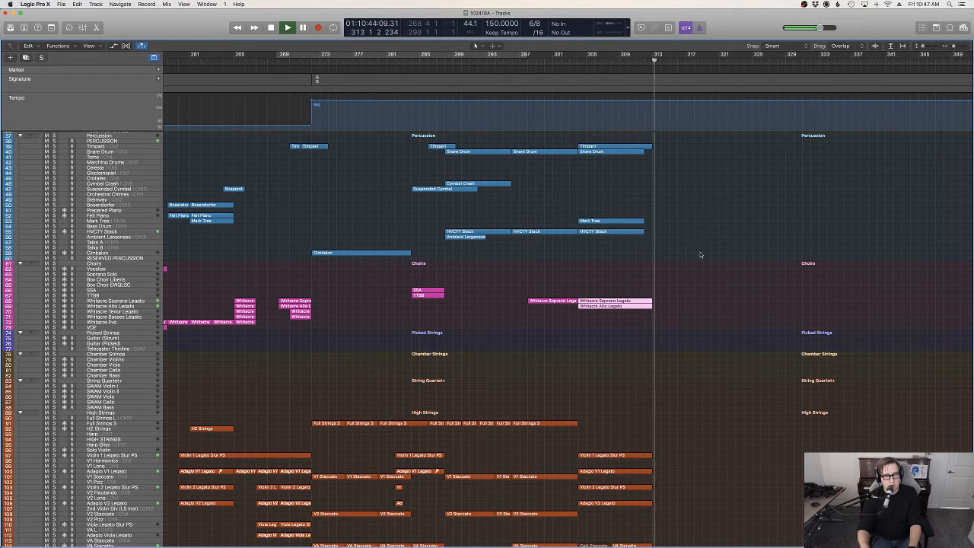
Extend the final bar 311 notes in the Whitacre Soprano and Alto Legato regions to just before bar 313.
key(p)
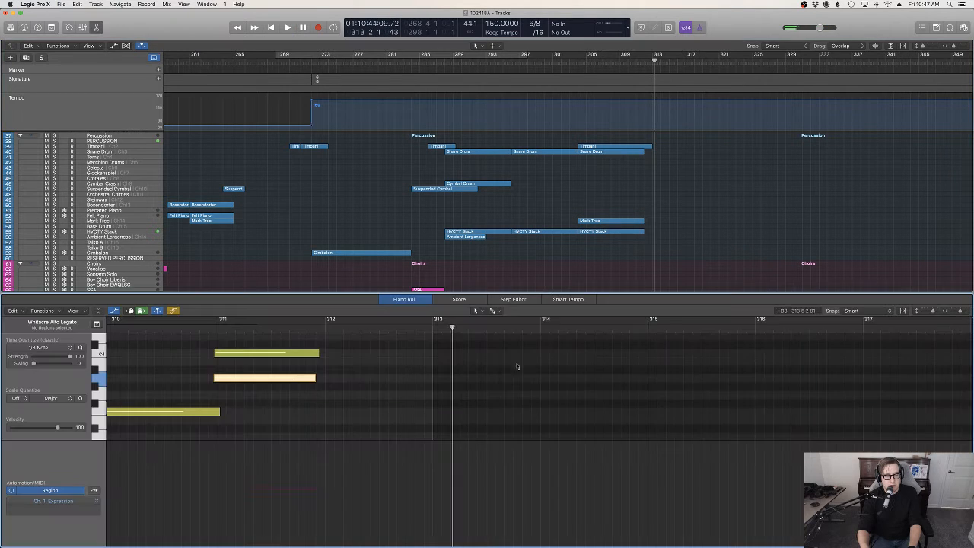
drag(315, 379, 425, 358)
click(424, 377)
drag(426, 354, 426, 353)
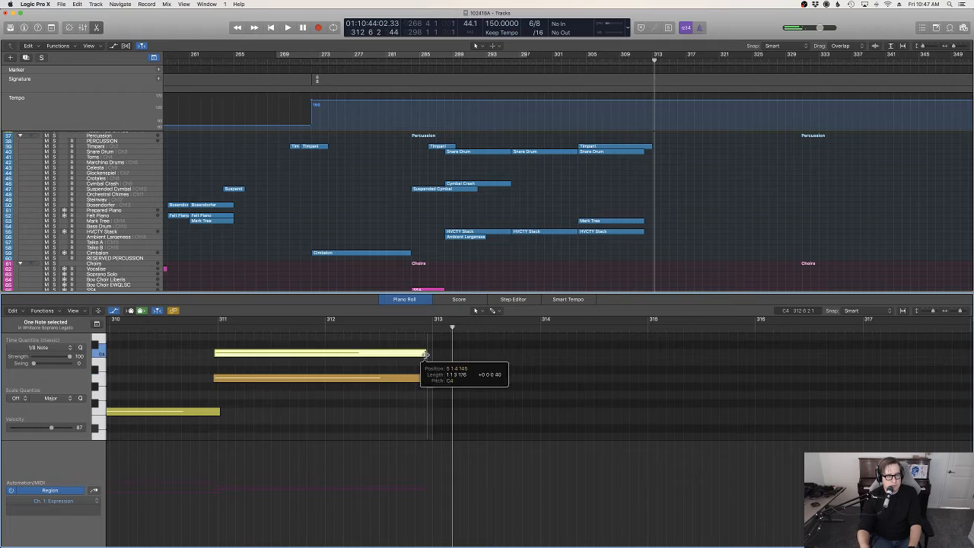
key(e)
Play back from about bar 264 and review the tracks across all sections for how they lead into the new passage.
scroll(693, 233, up, 10)
scroll(692, 233, left, 5)
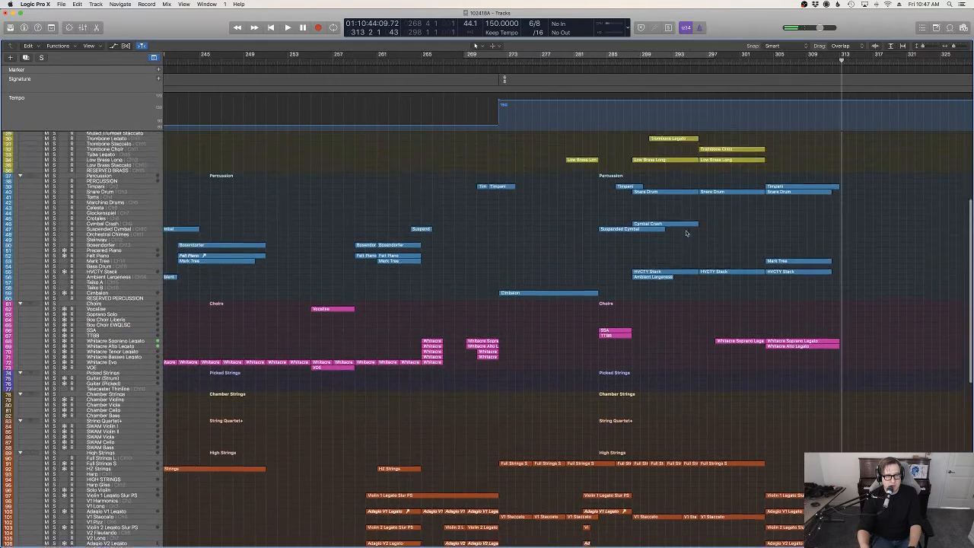
scroll(506, 187, left, 2)
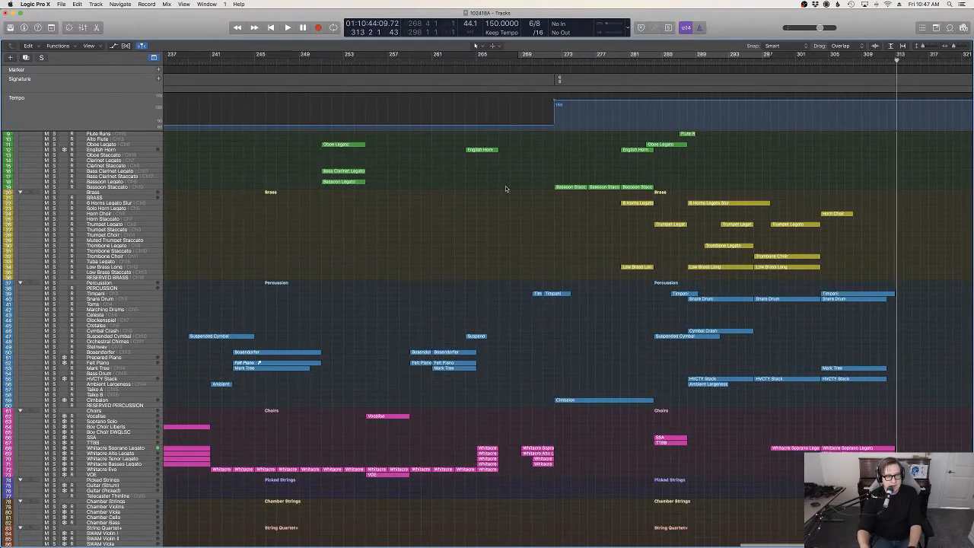
key(space)
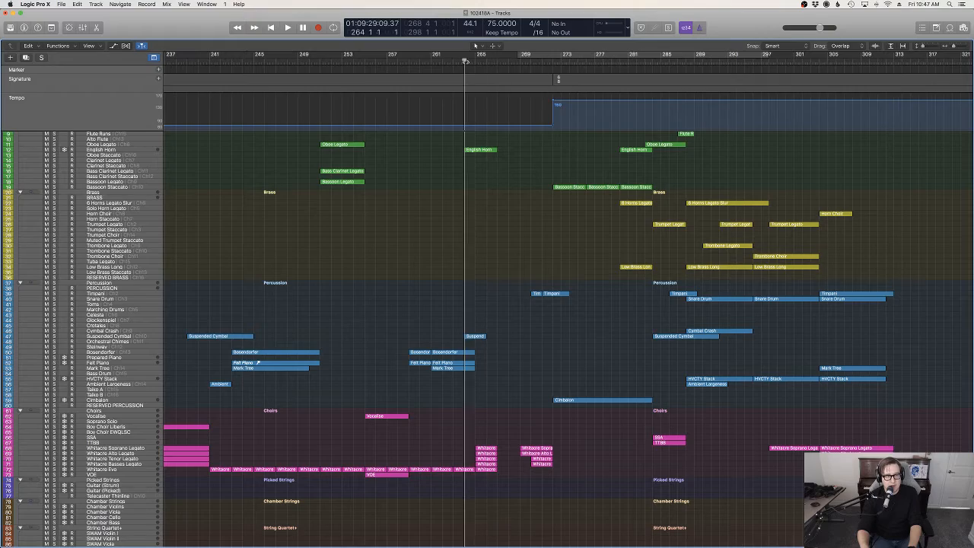
scroll(561, 372, down, 15)
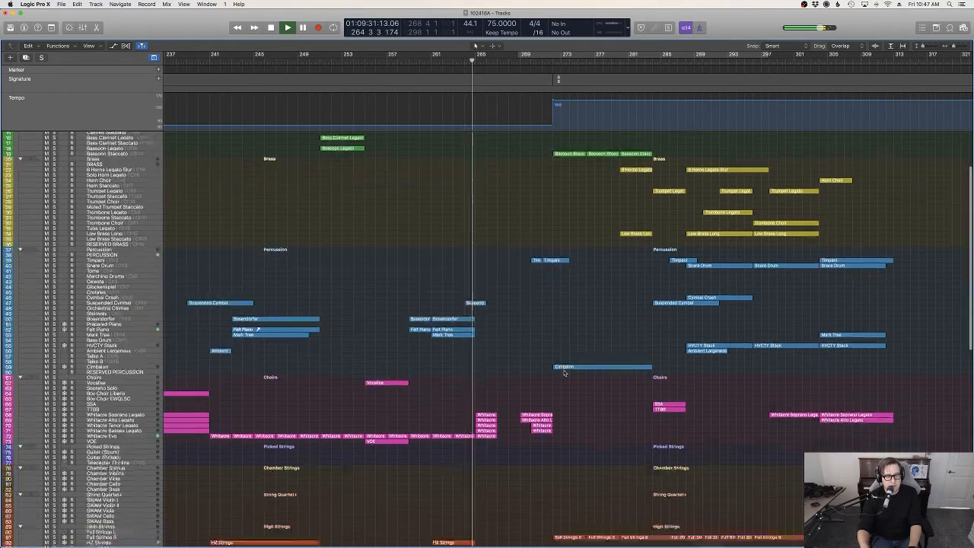
scroll(564, 373, up, 15)
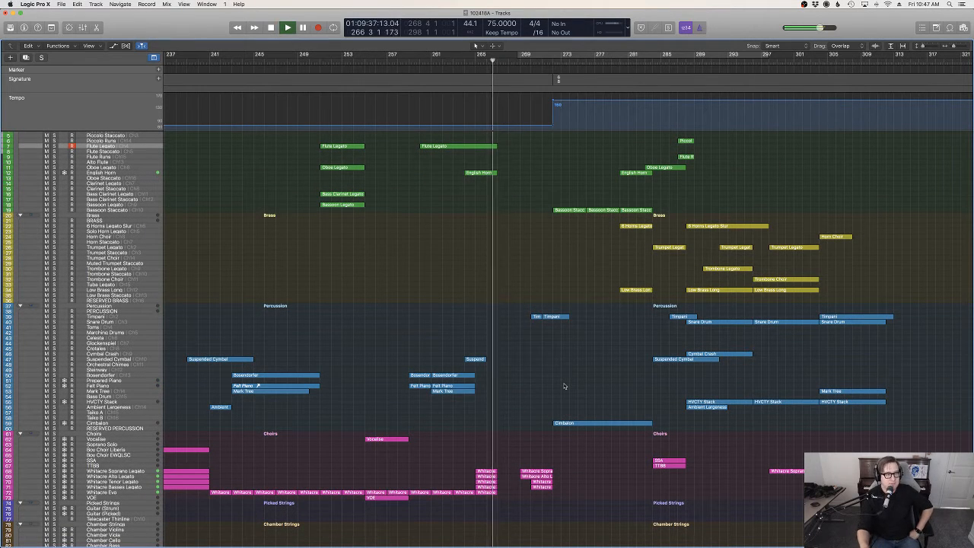
scroll(588, 405, down, 12)
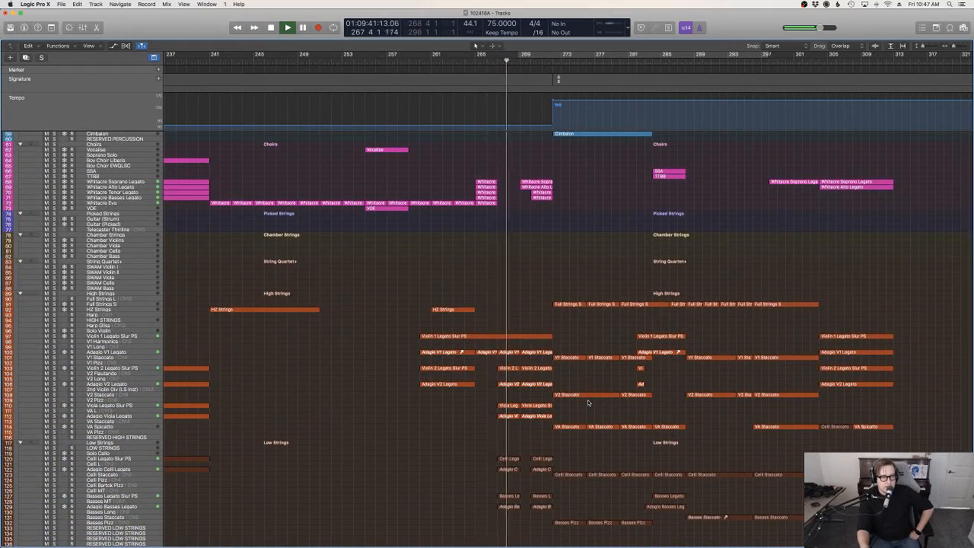
scroll(588, 403, down, 2)
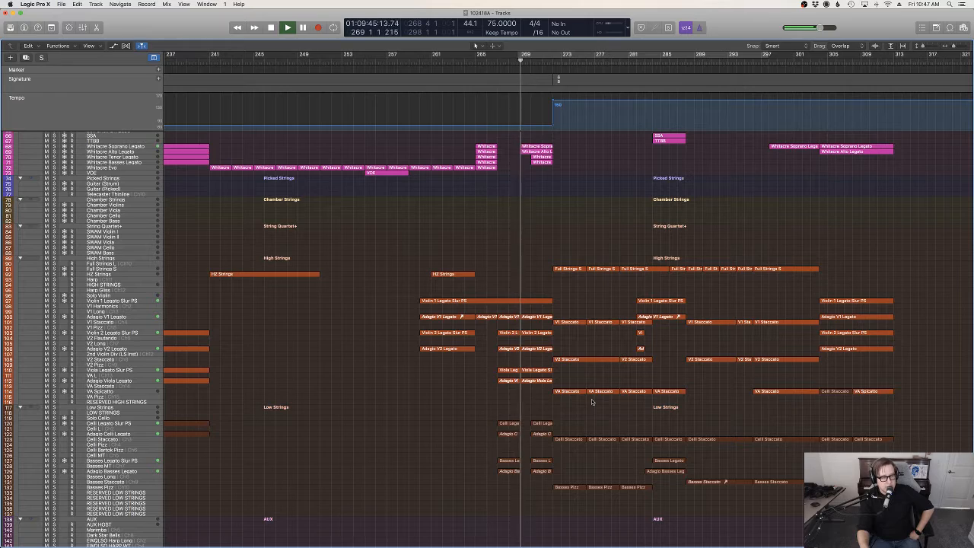
scroll(591, 401, up, 10)
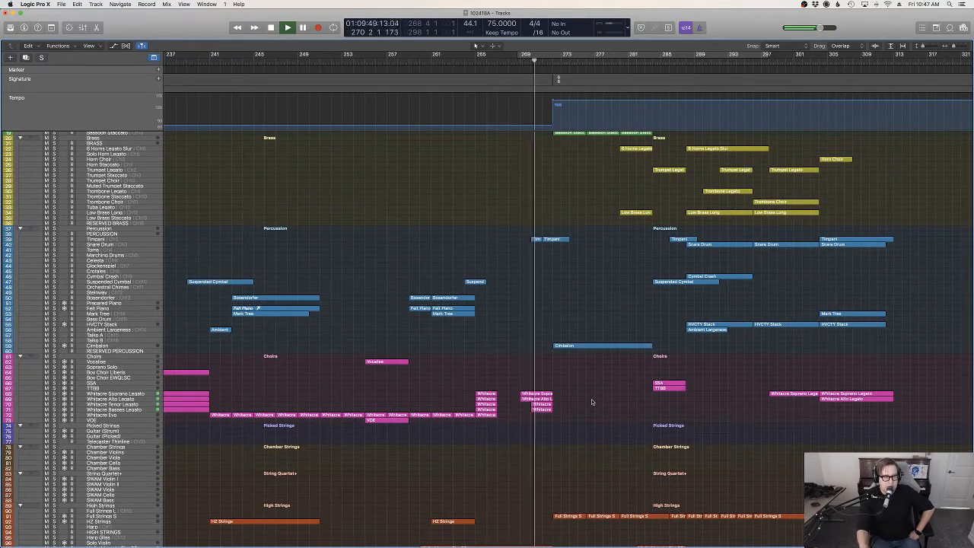
scroll(591, 399, up, 4)
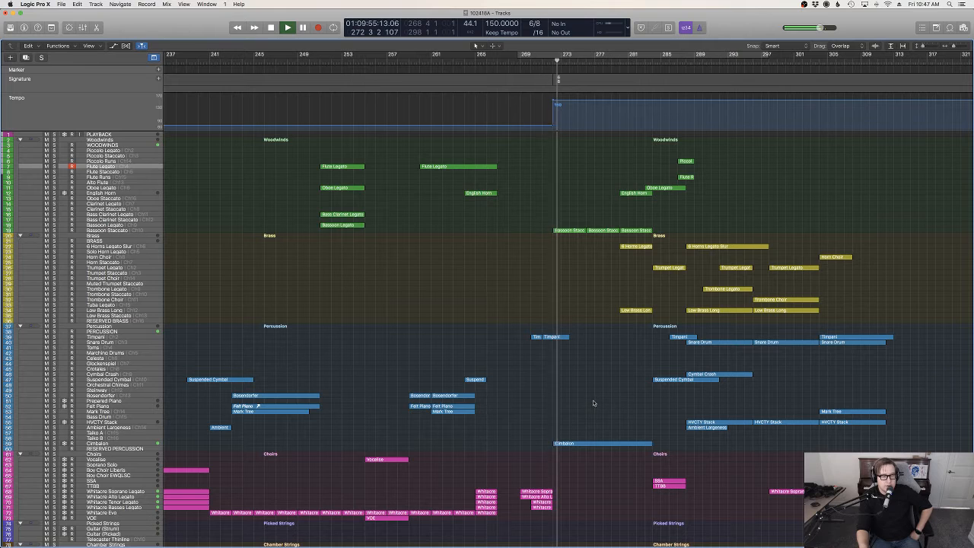
scroll(592, 402, down, 3)
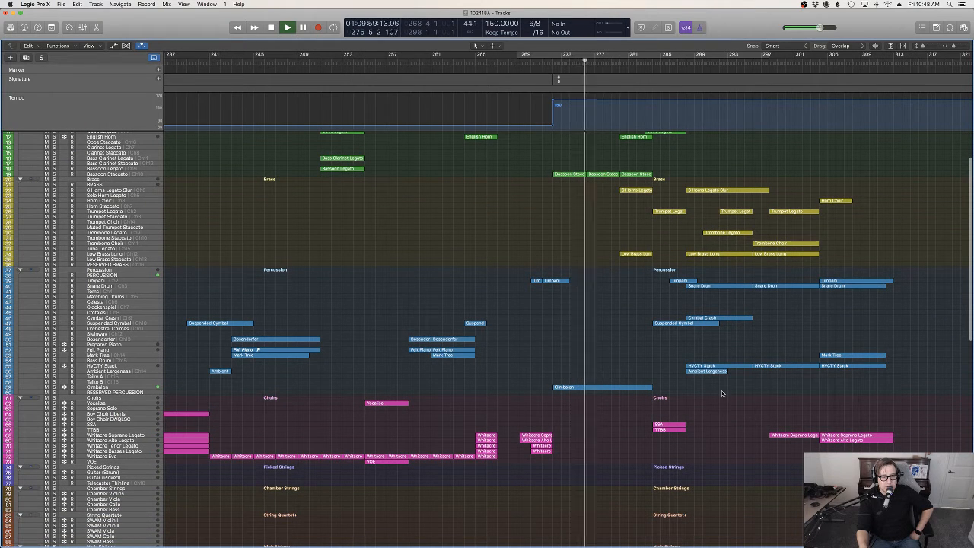
scroll(695, 392, up, 2)
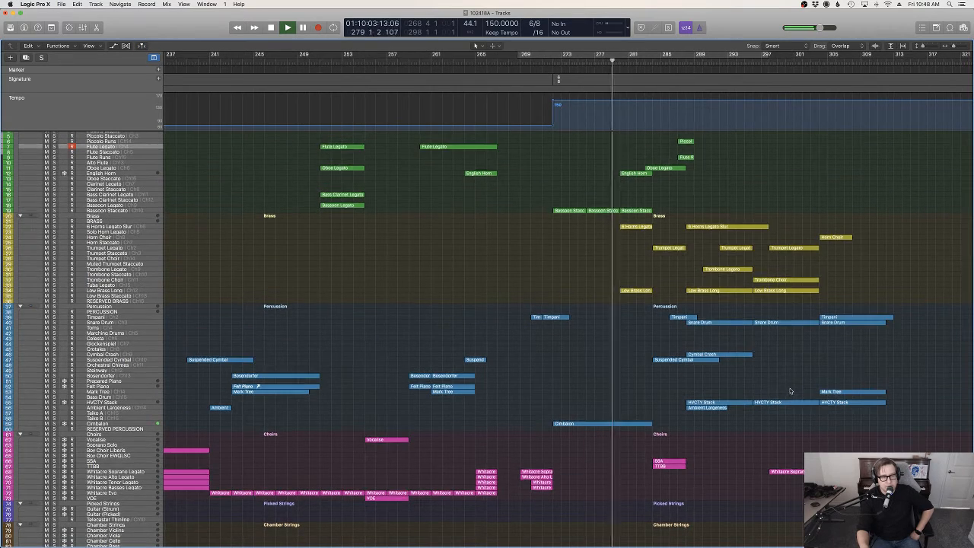
scroll(789, 391, up, 2)
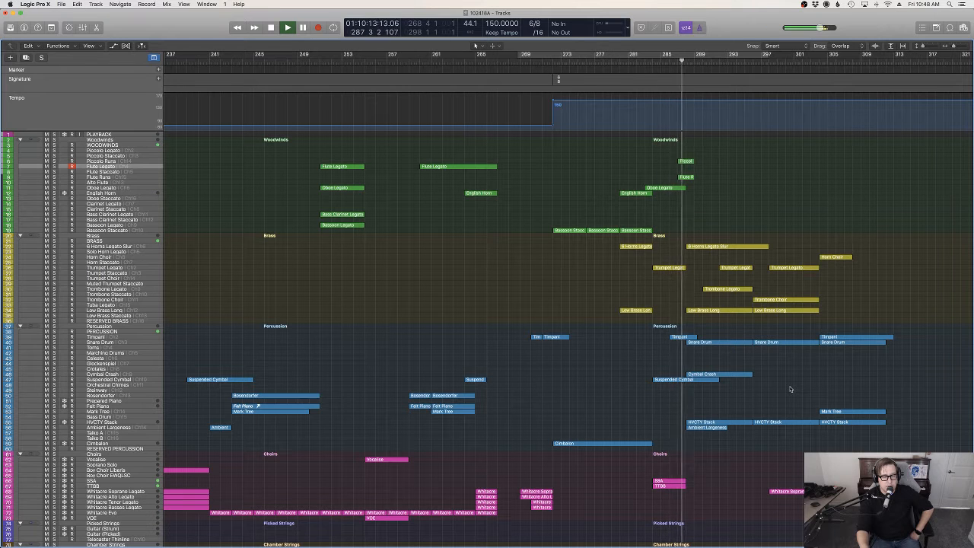
scroll(793, 389, right, 5)
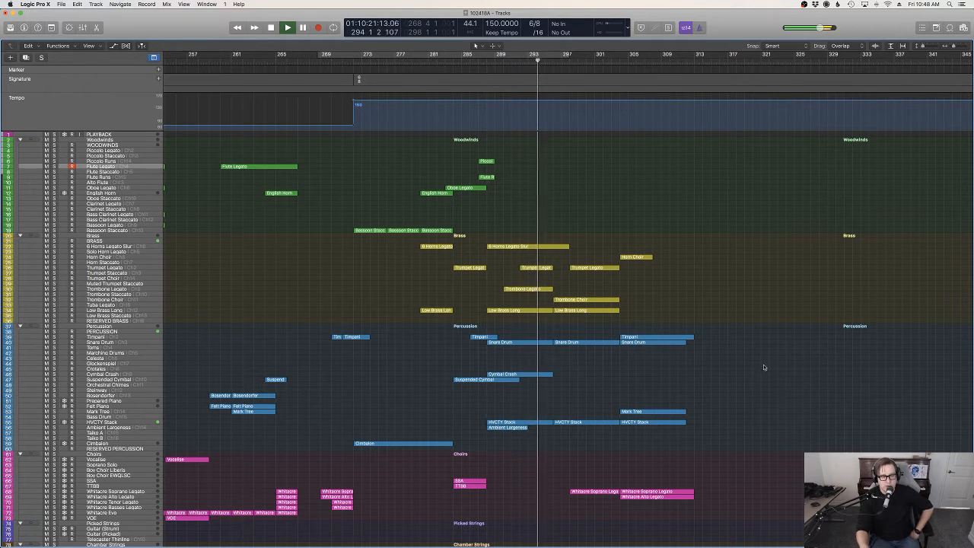
Examine the notes of the Snare Drum region starting at bar 288 during playback and close the editor.
drag(633, 359, 551, 350)
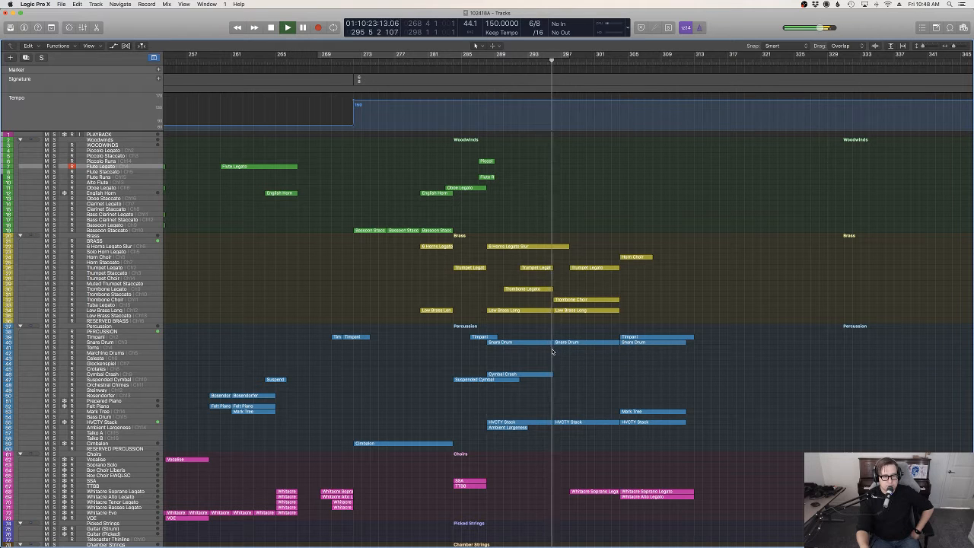
click(542, 343)
double_click(542, 343)
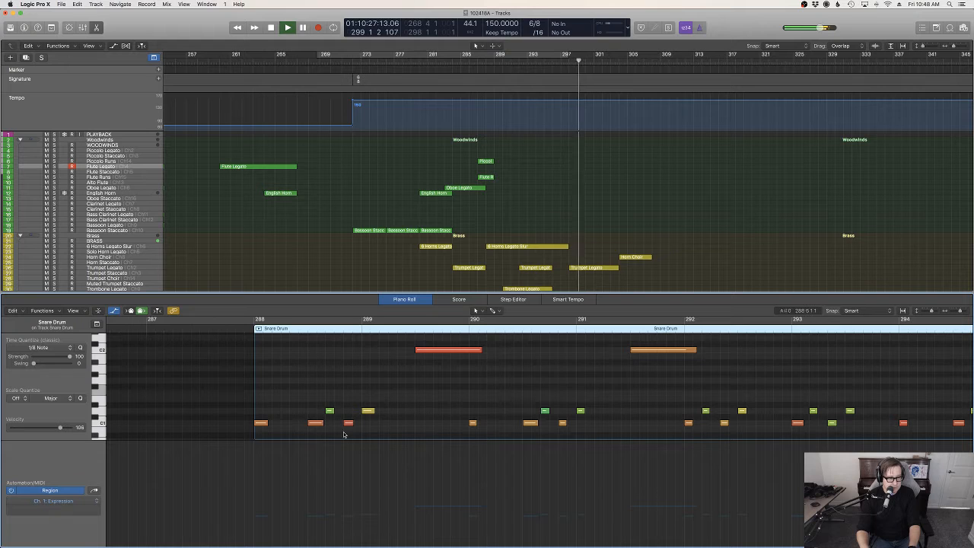
click(701, 258)
key(e)
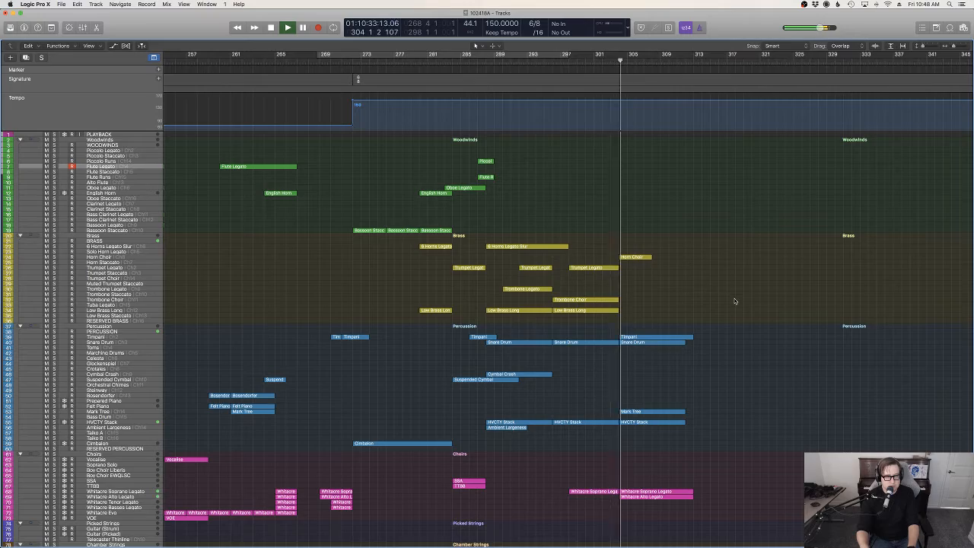
Review the choir, string and synth tracks as bars 304 to 311 play, and stop playback.
scroll(734, 302, down, 10)
scroll(734, 301, down, 7)
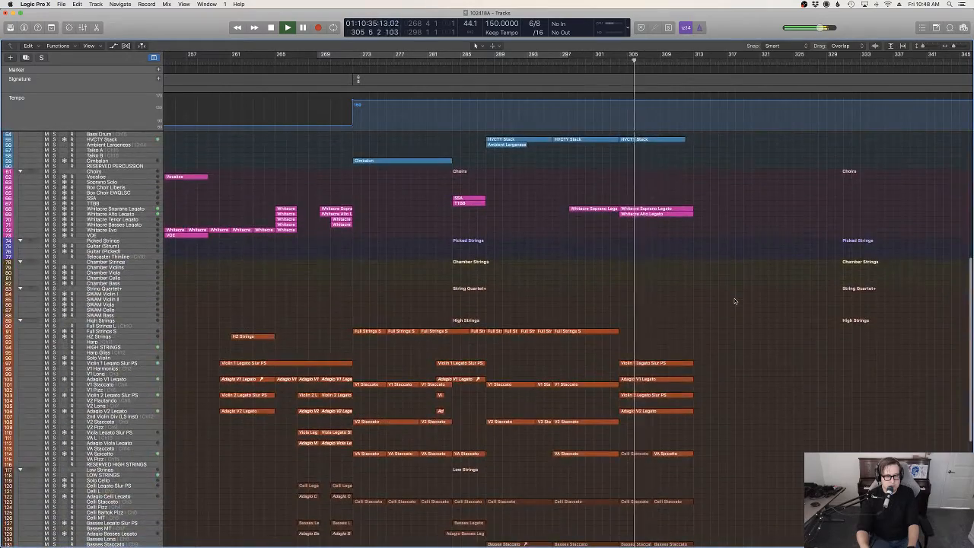
scroll(734, 301, down, 4)
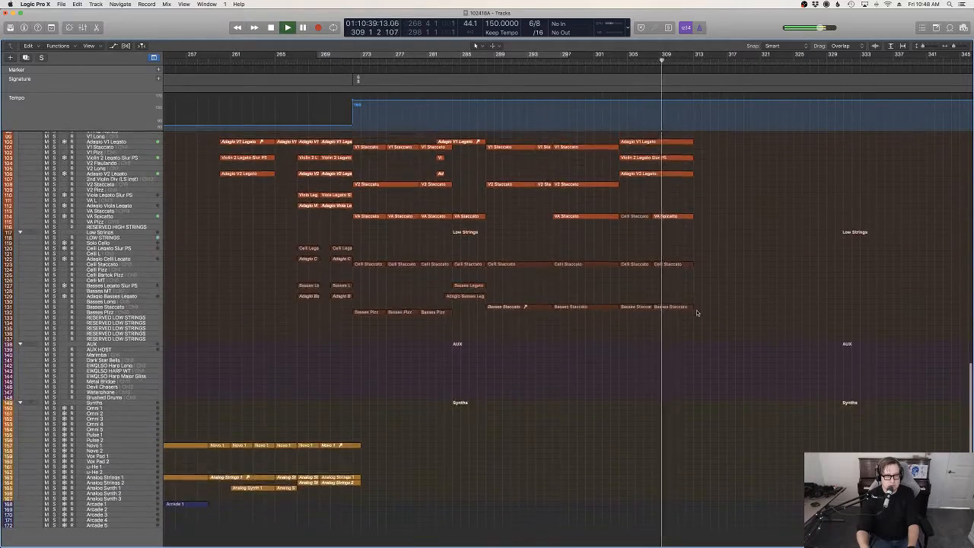
key(space)
Select the Novo 1 synth track with Analog Strings 1 armed and audition them over playback from about bar 302.
click(99, 447)
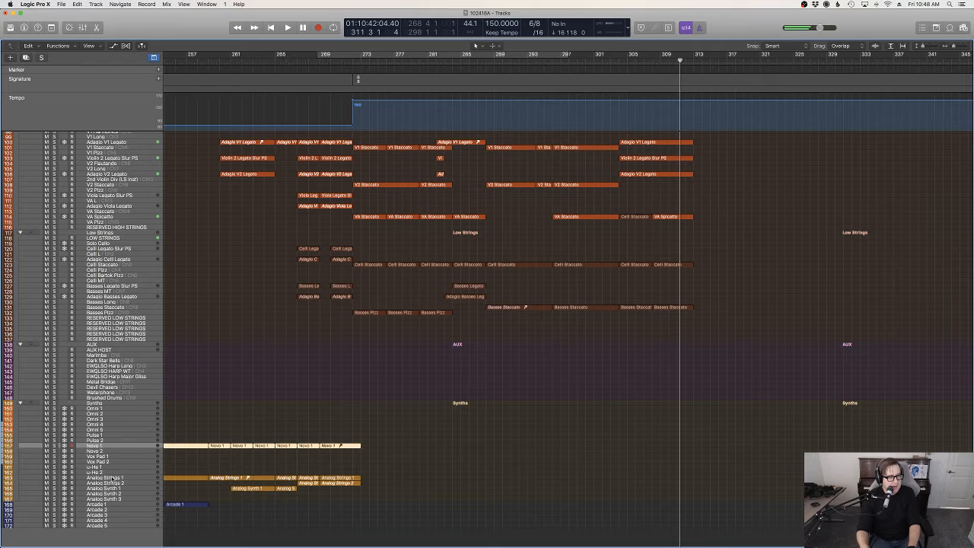
shift+click(113, 478)
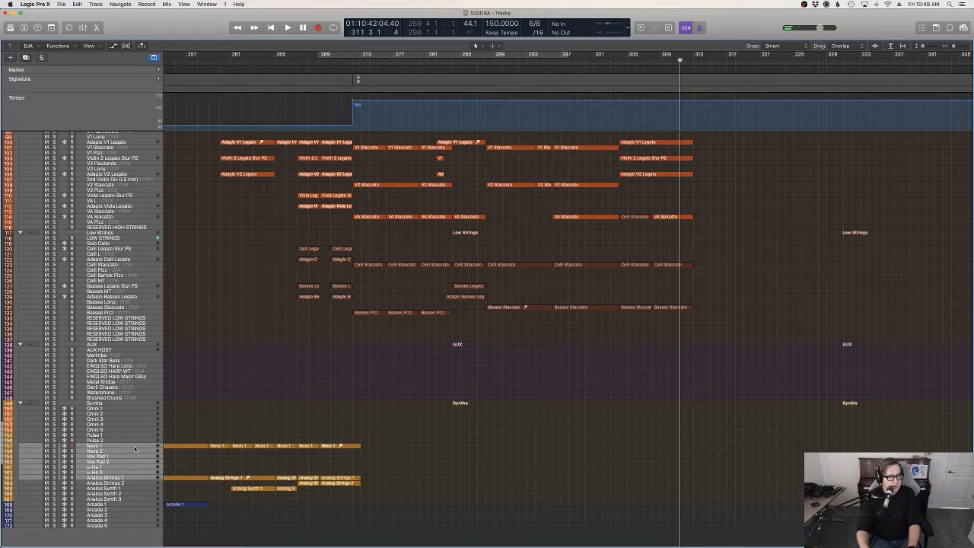
click(133, 448)
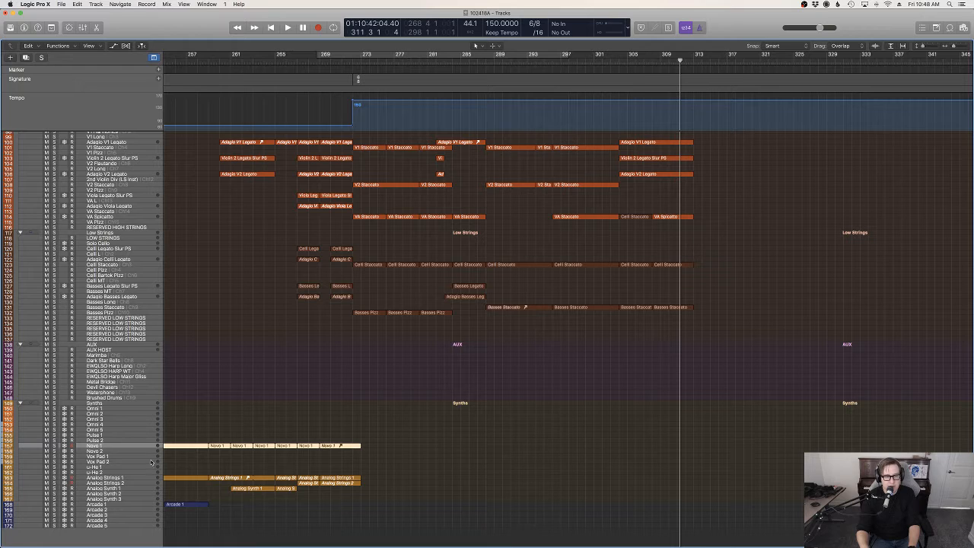
click(609, 60)
key(space)
scroll(765, 222, up, 5)
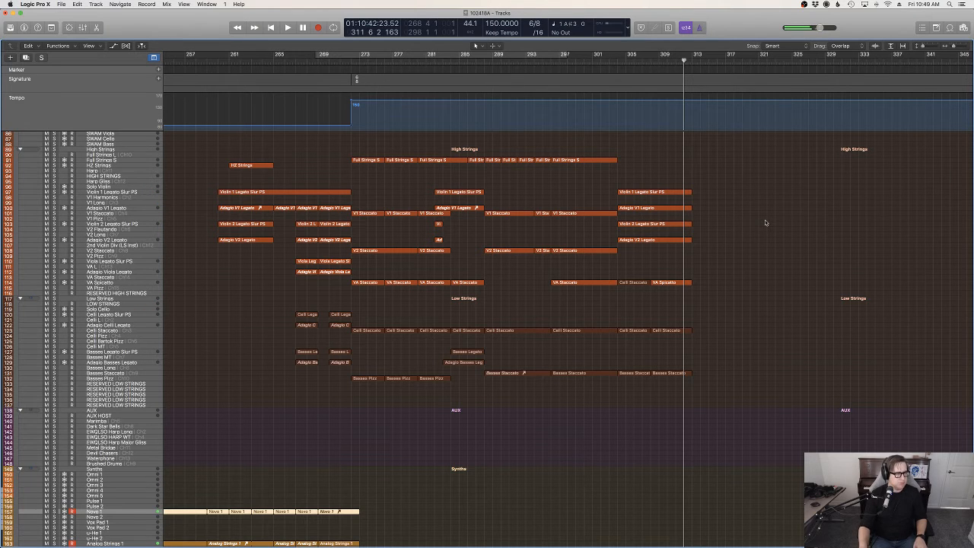
Audition the Analog Strings 1, Novo 2 and Novo 1 tracks, playing back from about bar 300.
scroll(765, 222, down, 5)
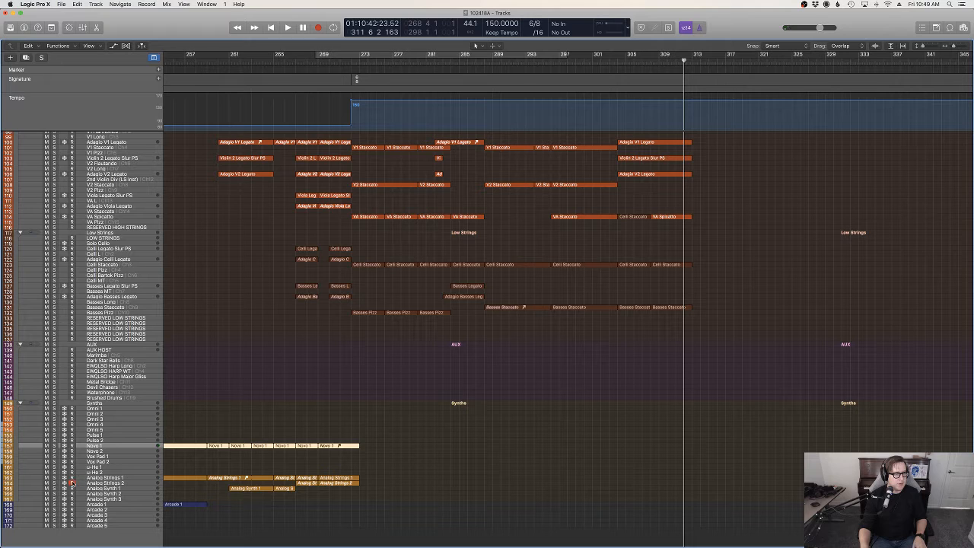
click(150, 479)
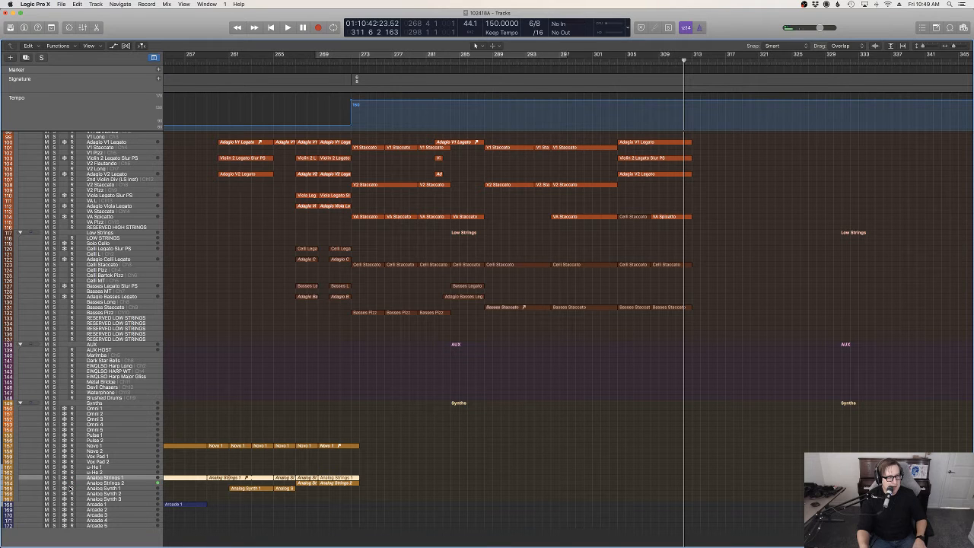
click(71, 451)
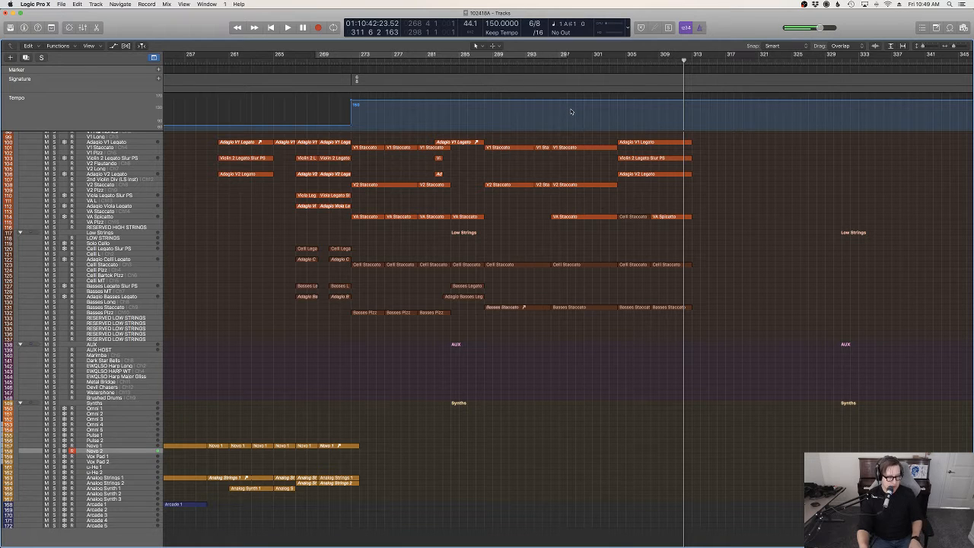
click(590, 71)
key(space)
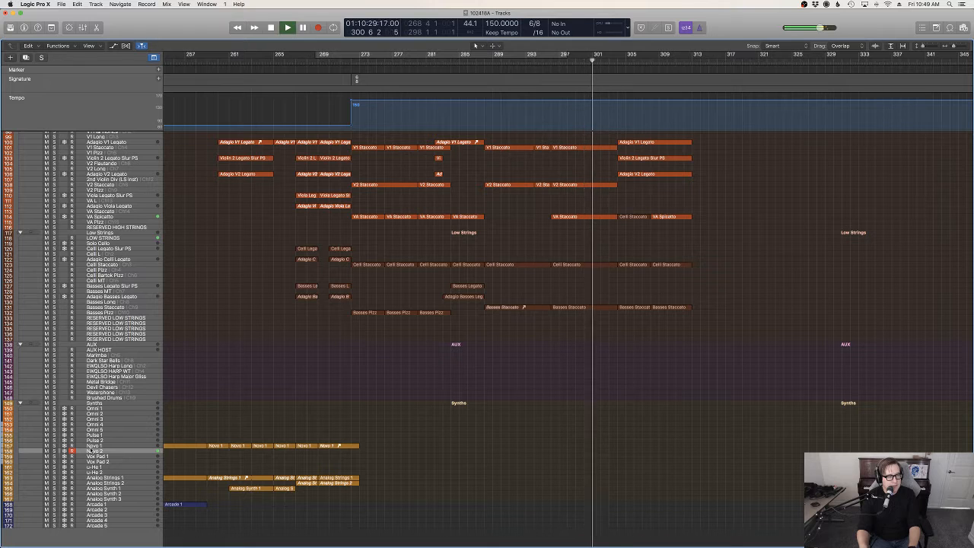
click(84, 446)
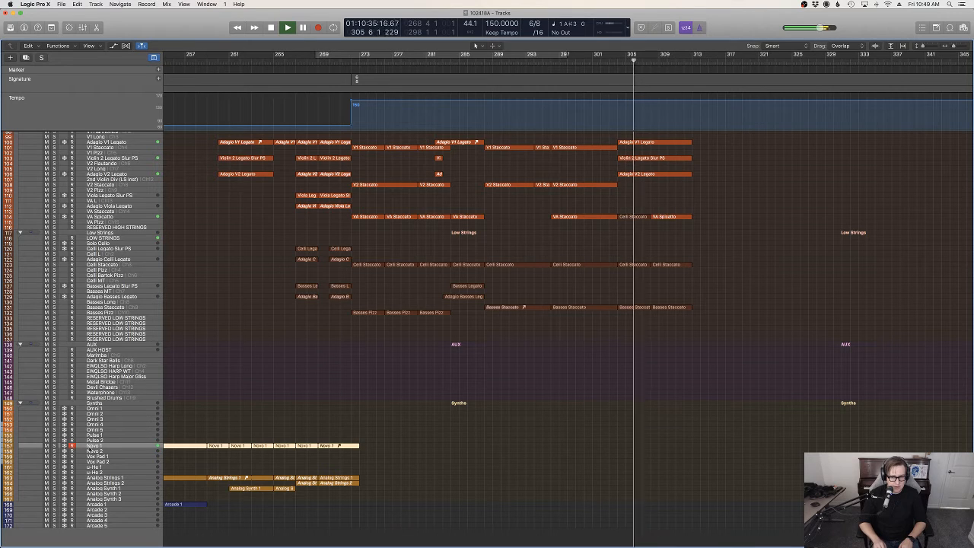
scroll(424, 448, up, 3)
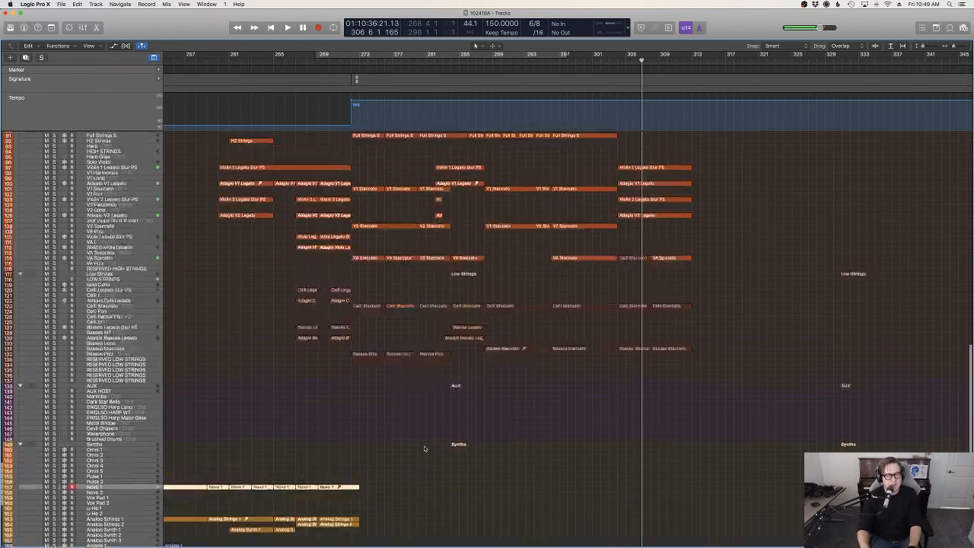
Play back from about bar 271 and select the Cimbalom track.
scroll(424, 448, up, 15)
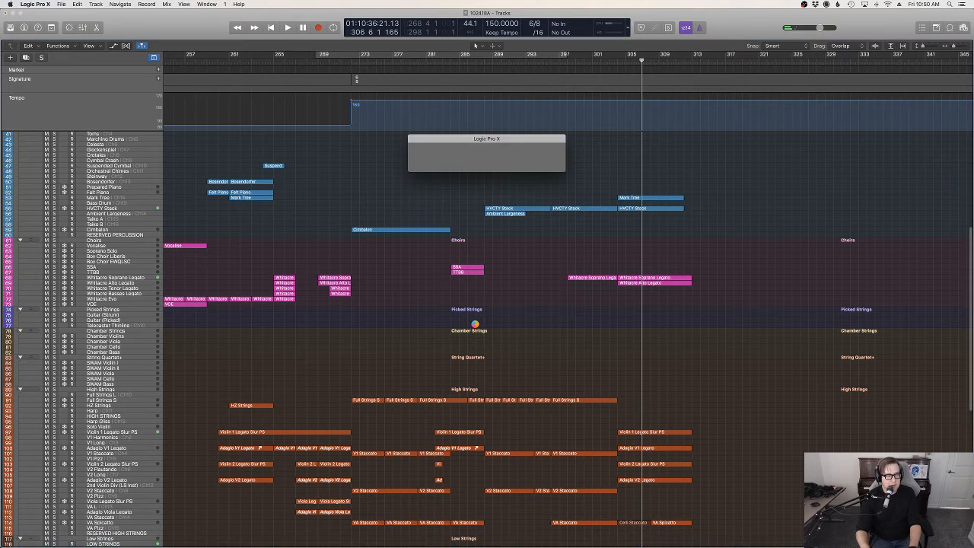
click(341, 63)
key(space)
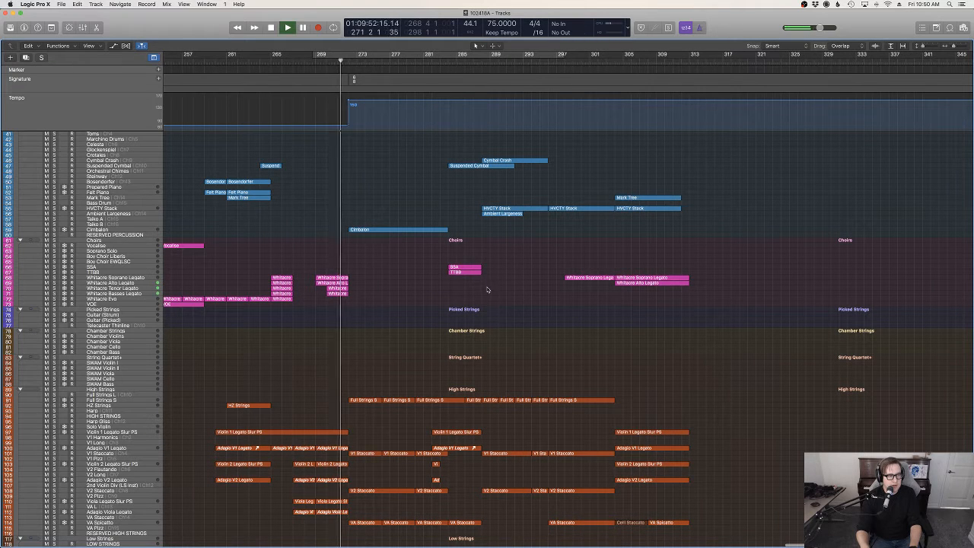
click(358, 229)
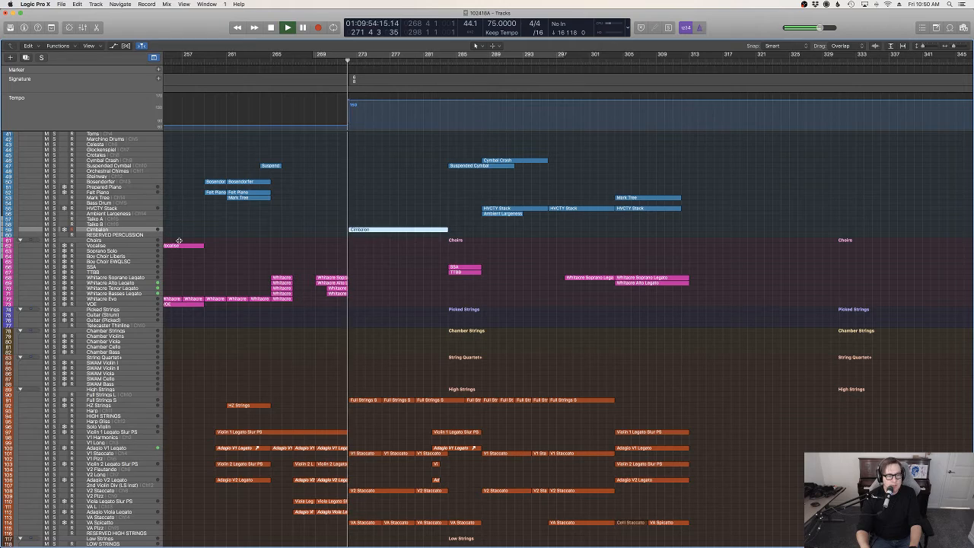
scroll(357, 284, up, 3)
scroll(373, 287, up, 6)
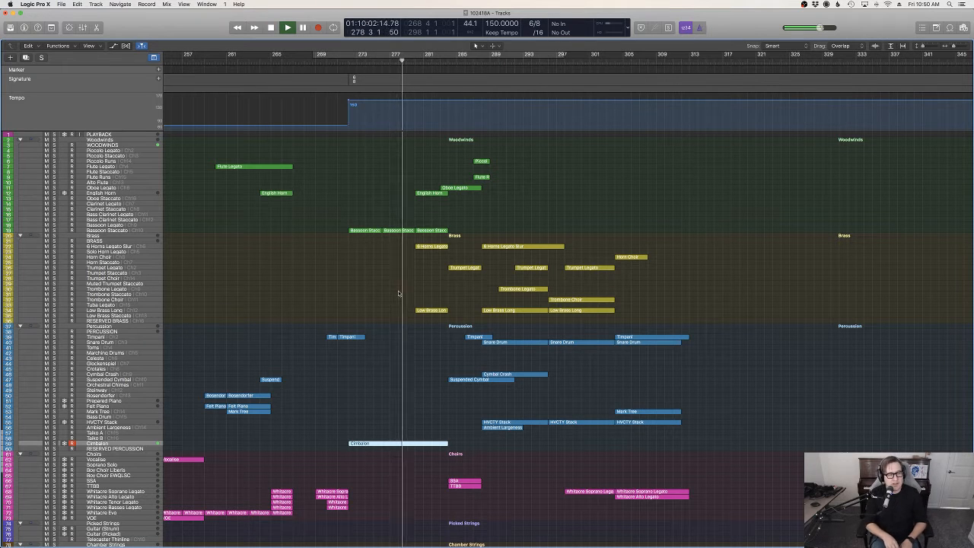
Record a Cimbalon part over bars 304 to 311 and check its notes in the piano roll.
scroll(504, 337, down, 8)
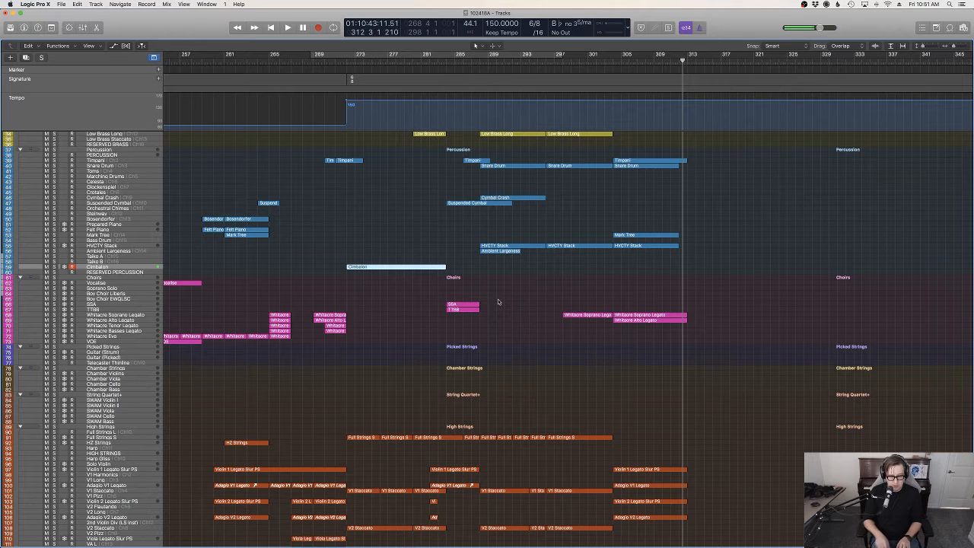
click(623, 59)
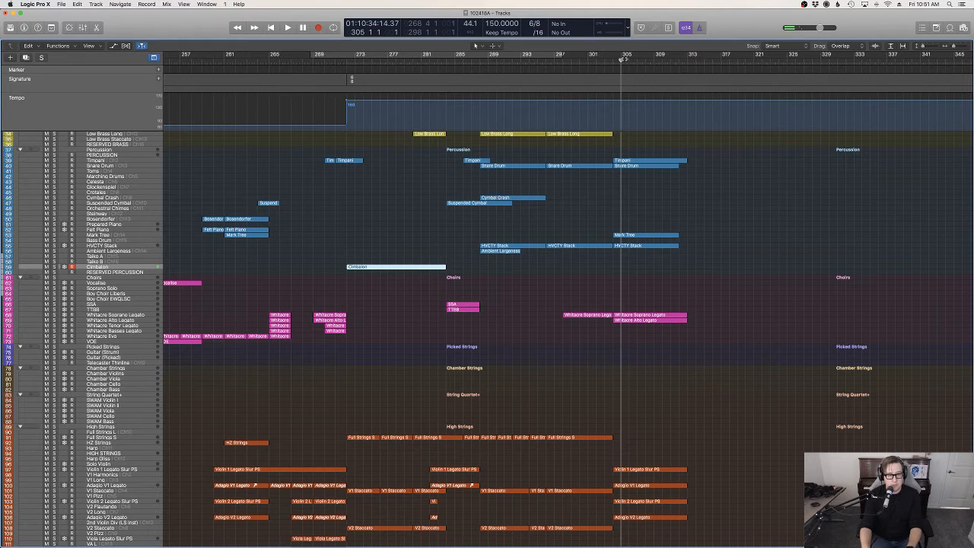
key(space)
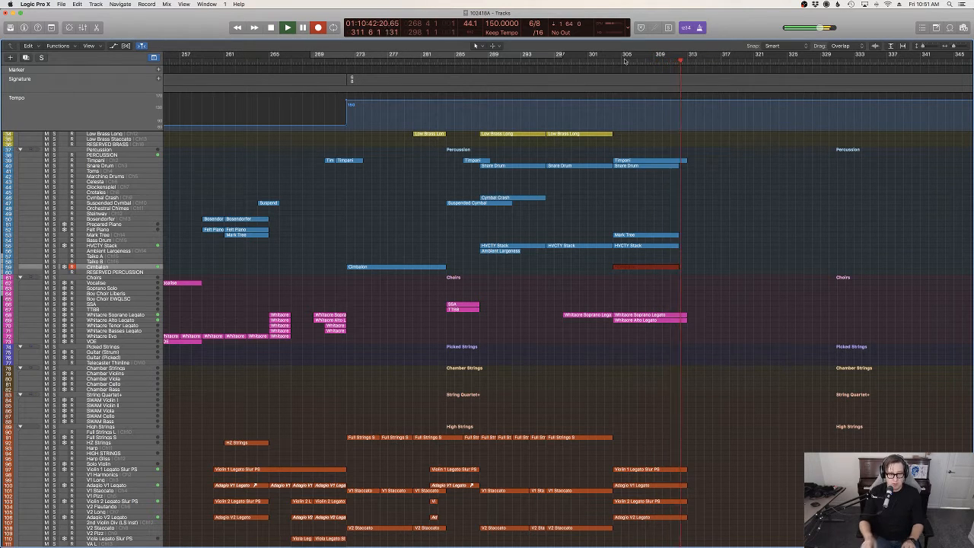
key(space)
key(e)
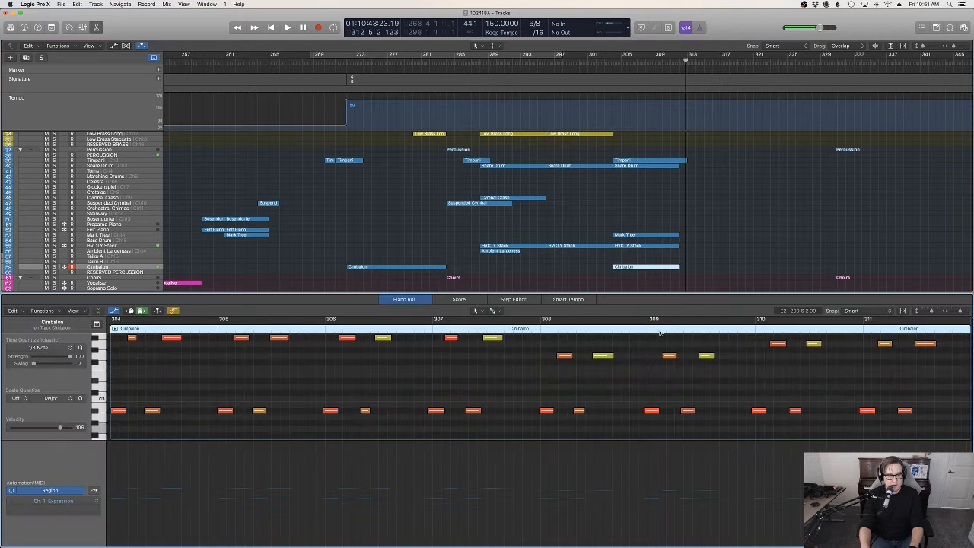
click(742, 218)
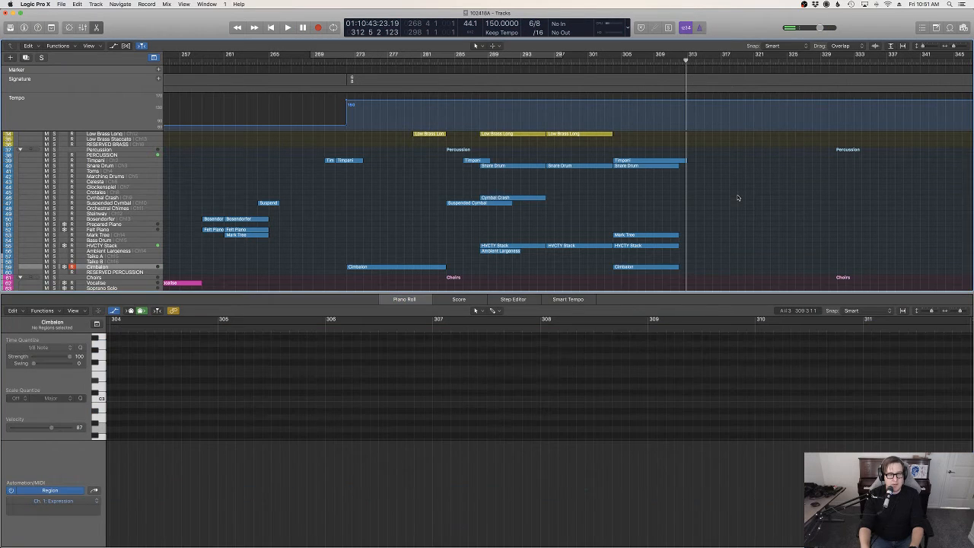
scroll(737, 198, up, 8)
key(e)
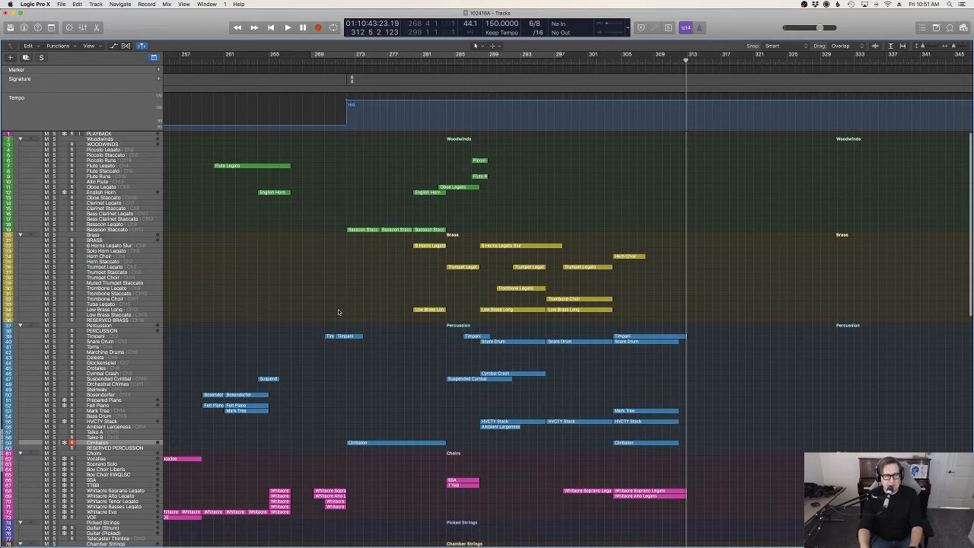
Record a three-note chord on the Horn Choir track at bar 312.
click(112, 258)
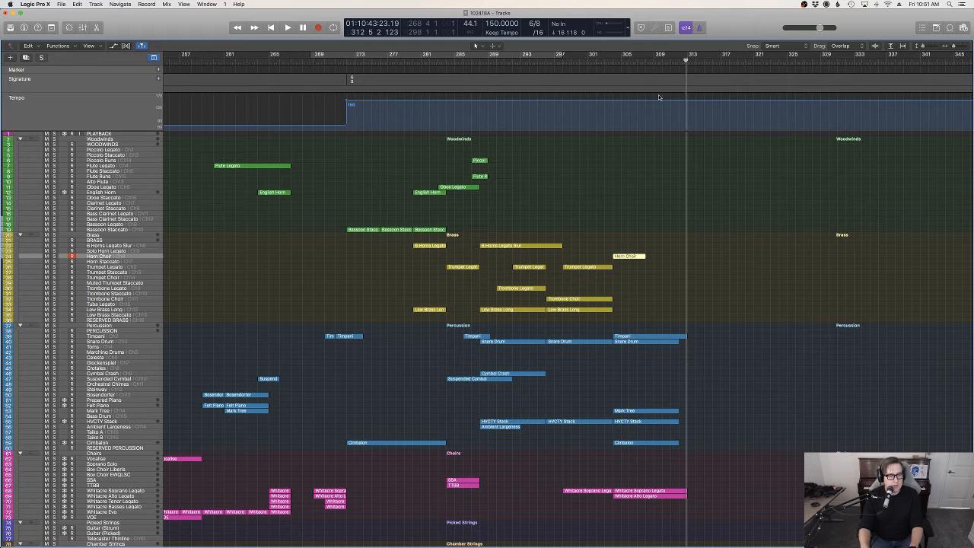
drag(677, 61, 677, 60)
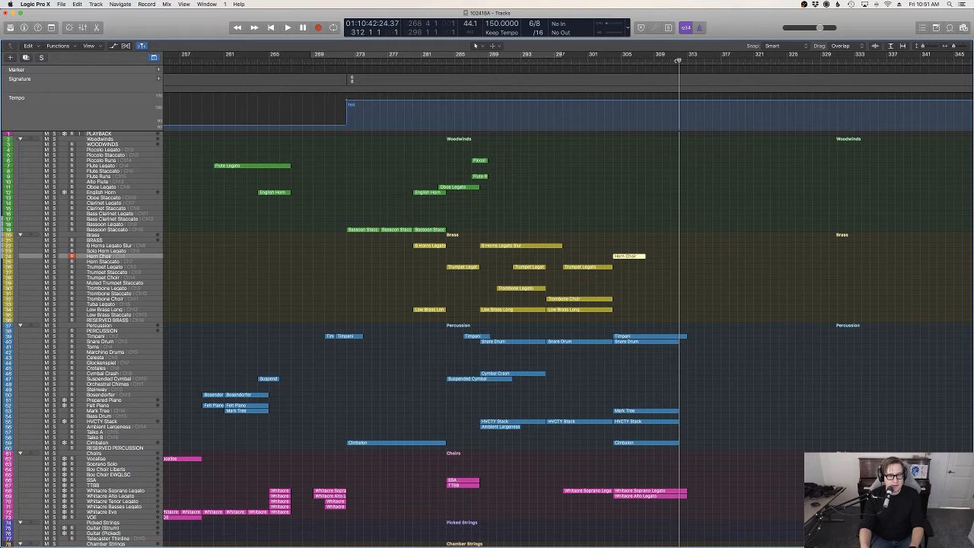
key(r)
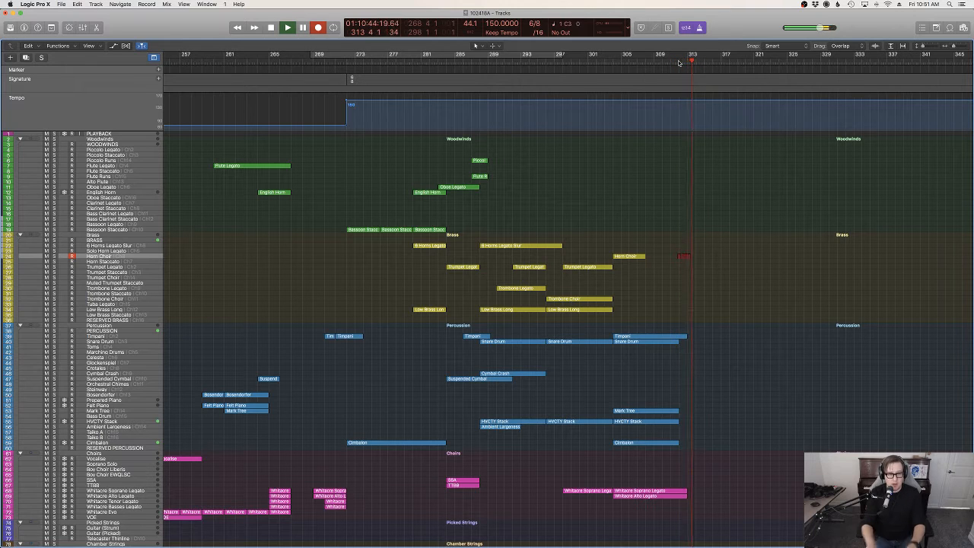
key(space)
Quantize the new Horn Choir chord to 1/8 Note and trim the region's start to bar 312.
key(p)
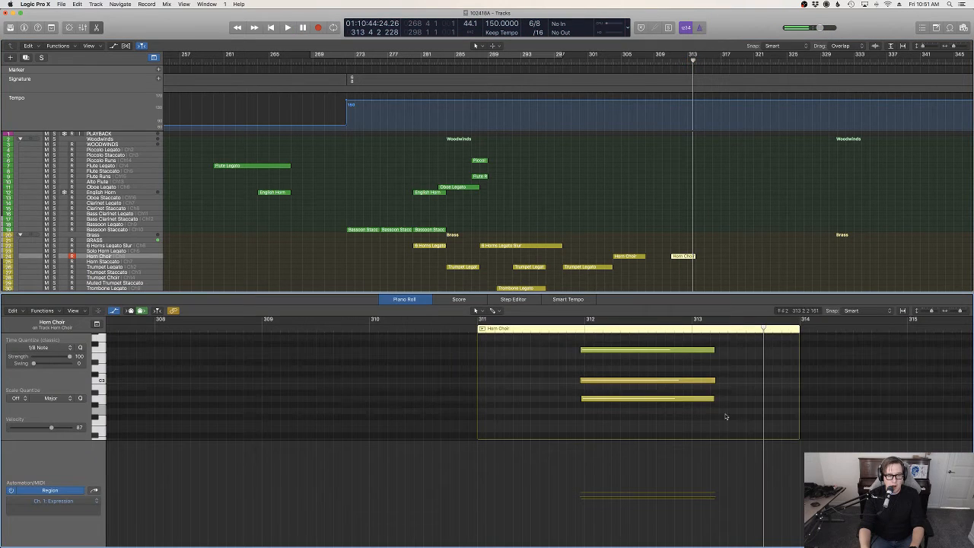
drag(725, 416, 693, 351)
key(q)
click(473, 374)
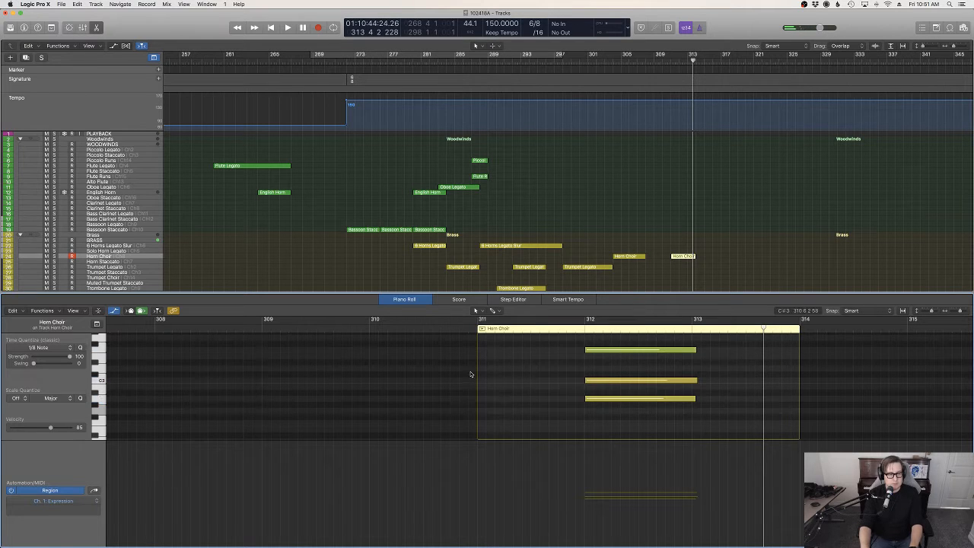
drag(493, 370, 583, 372)
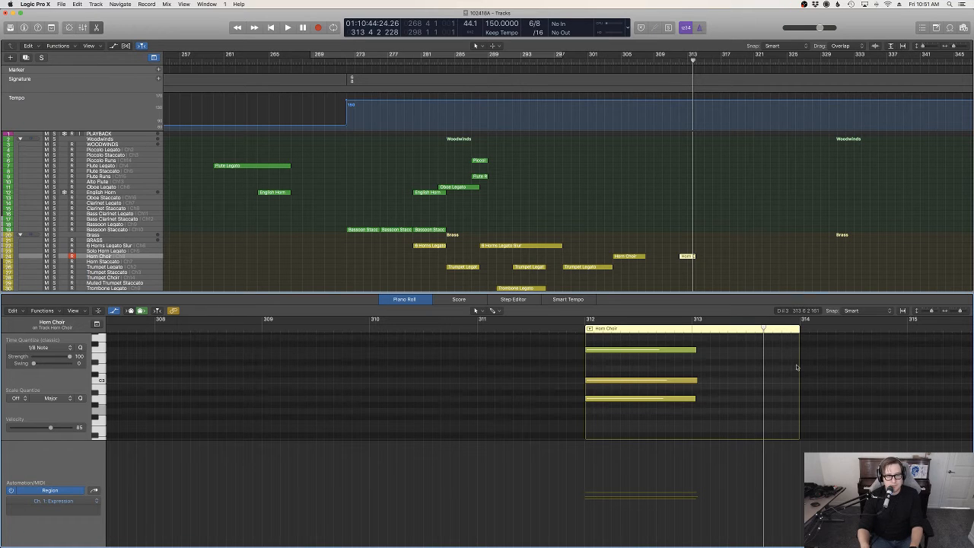
Shorten the three Horn Choir notes to end at bar 313 and trim the region's end to bar 313.
drag(711, 409, 690, 352)
click(723, 361)
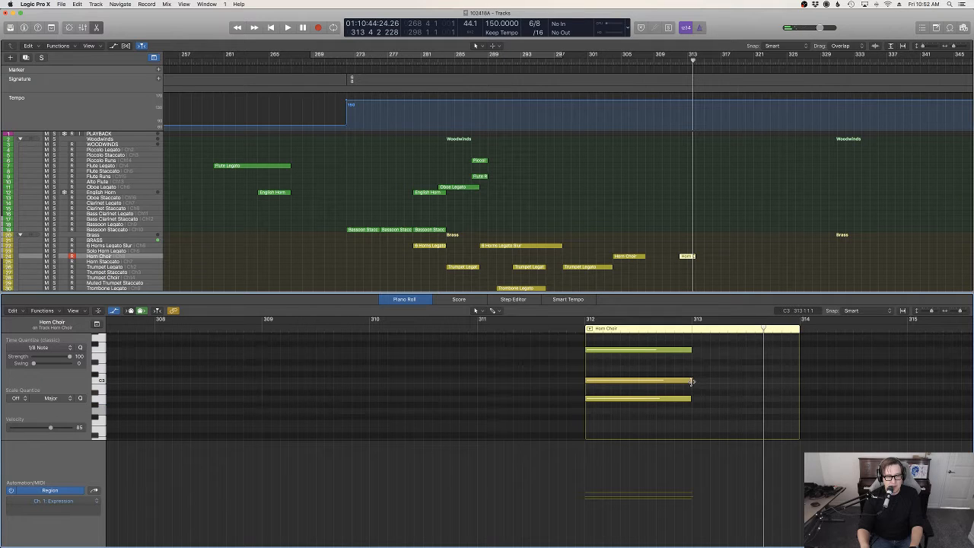
drag(691, 381, 687, 382)
click(725, 383)
drag(771, 373, 693, 373)
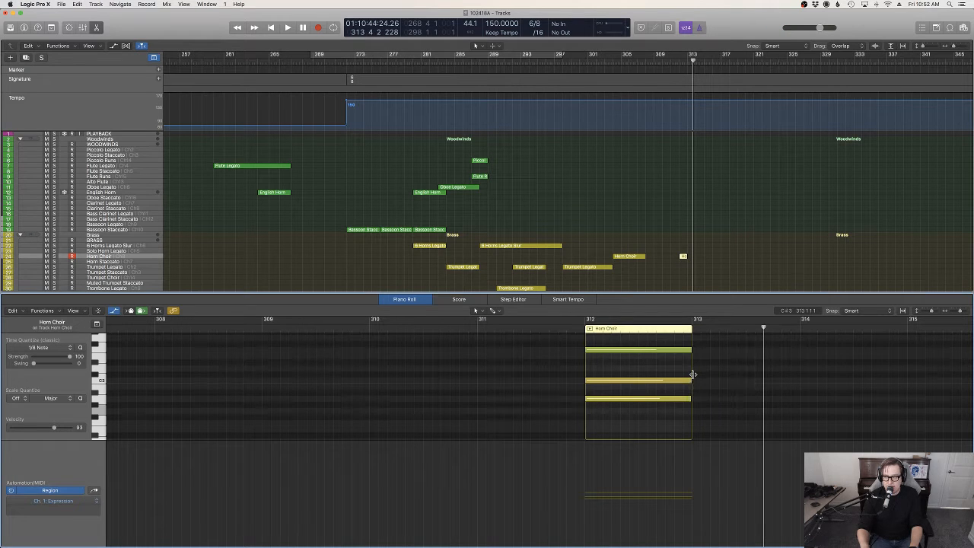
click(608, 470)
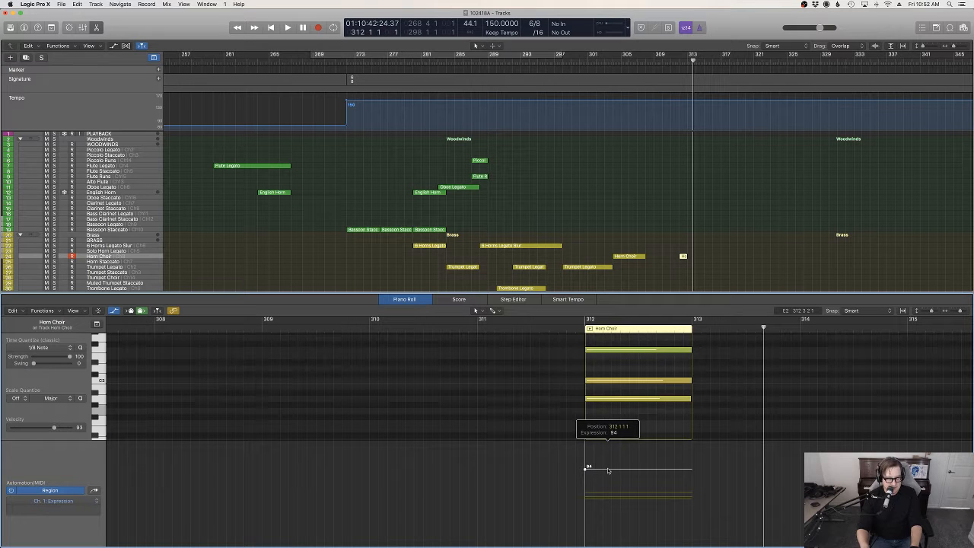
drag(608, 470, 615, 424)
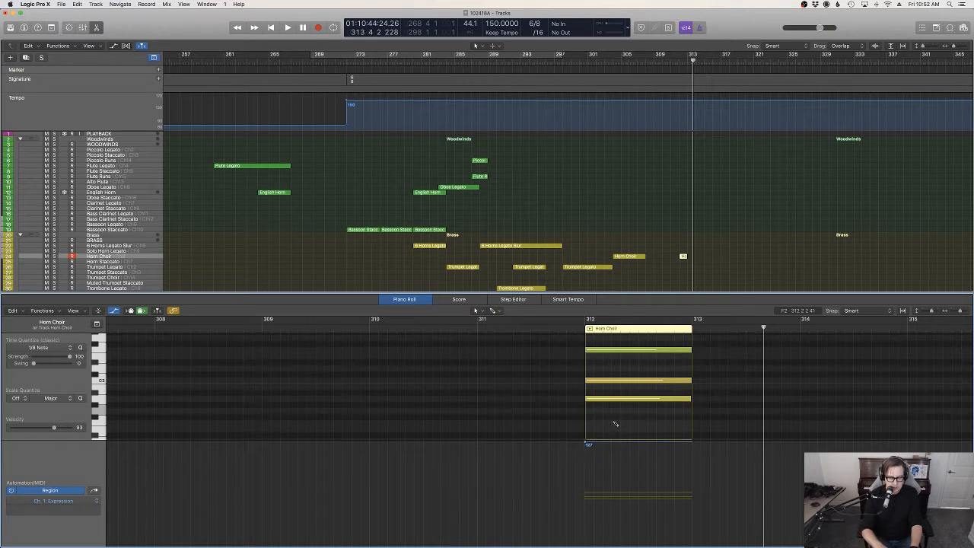
key(super+z)
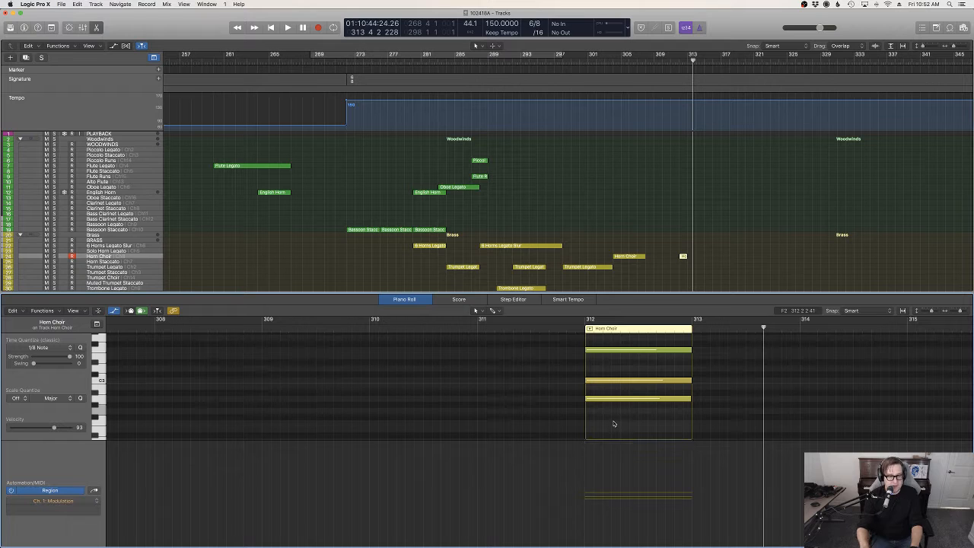
Draw a curved modulation rise on the Horn Choir region from 85 at bar 312 to 125 just before bar 313.
click(588, 477)
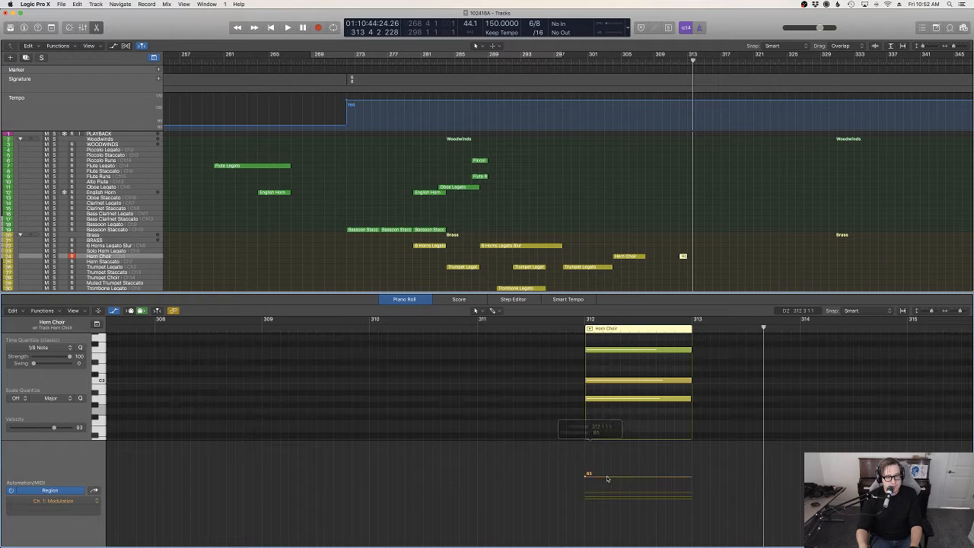
click(691, 446)
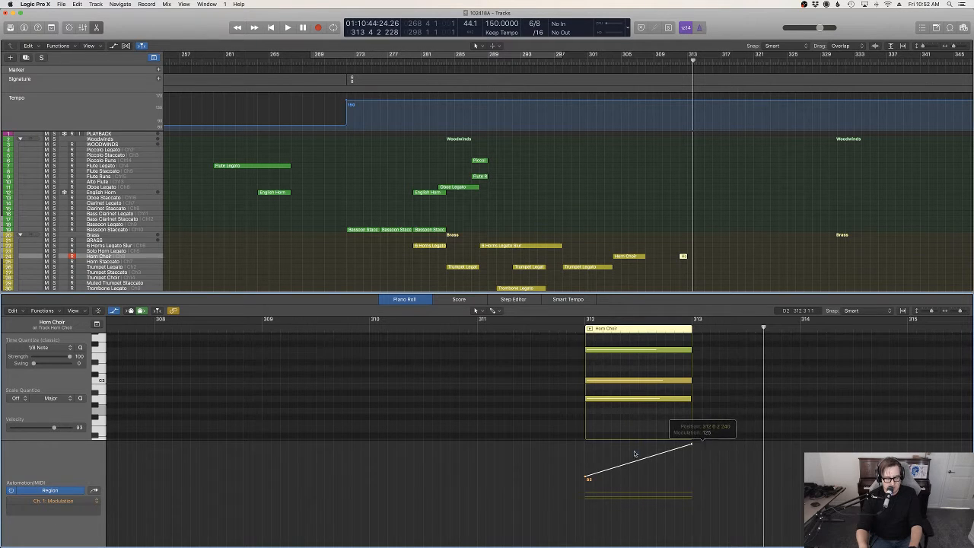
drag(619, 466, 622, 465)
key(t)
key(t)
Play back the Horn Choir chord from just before bar 312, and close the piano roll.
click(567, 328)
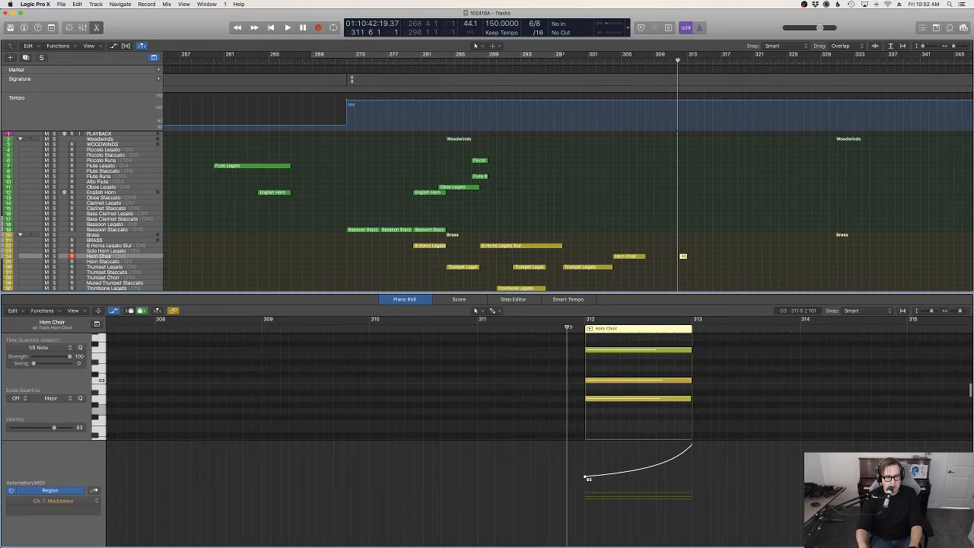
key(space)
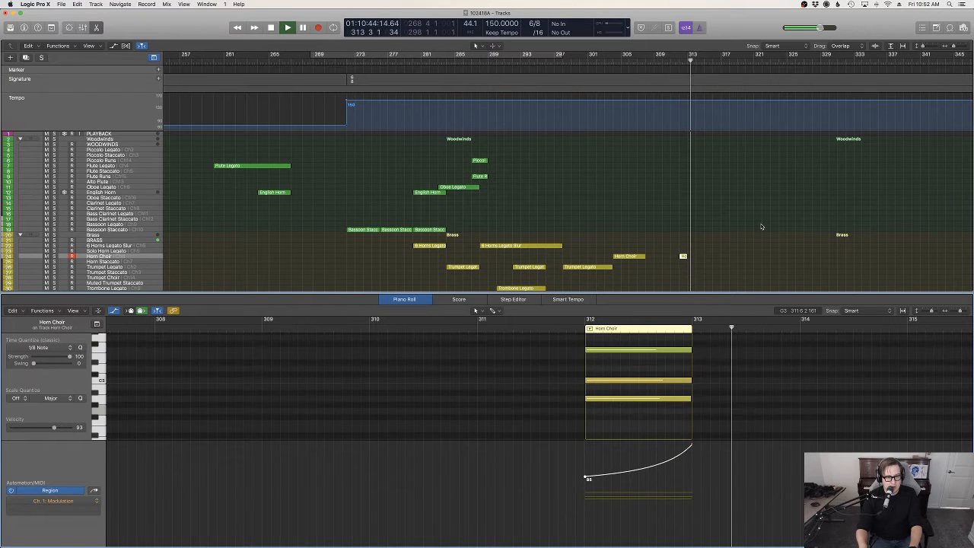
key(e)
key(space)
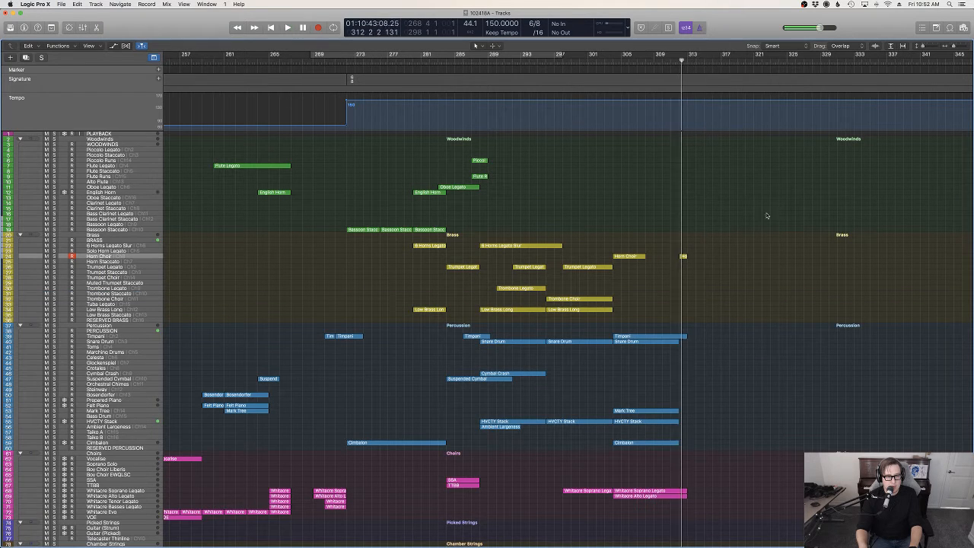
Record two sustained notes on the Low Brass Long track at bar 312.
click(120, 310)
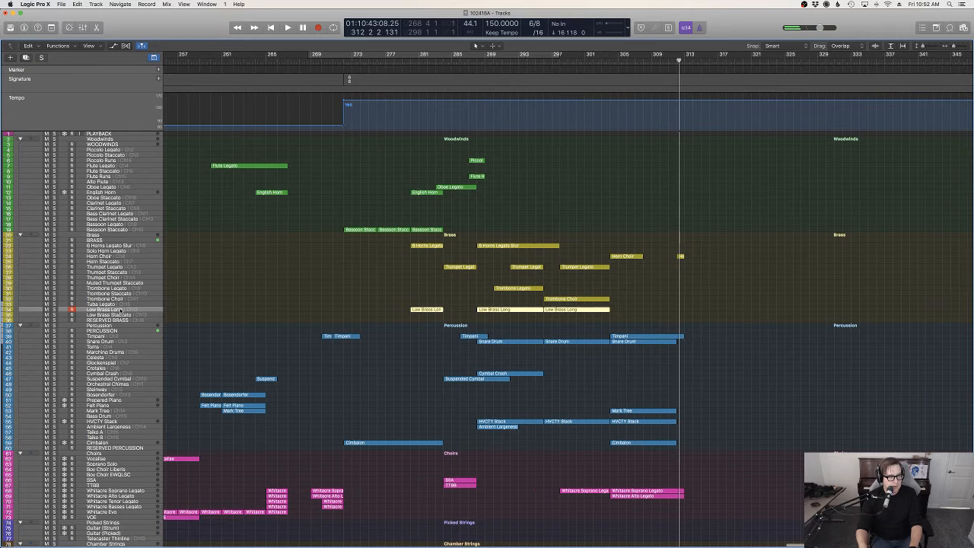
key(space)
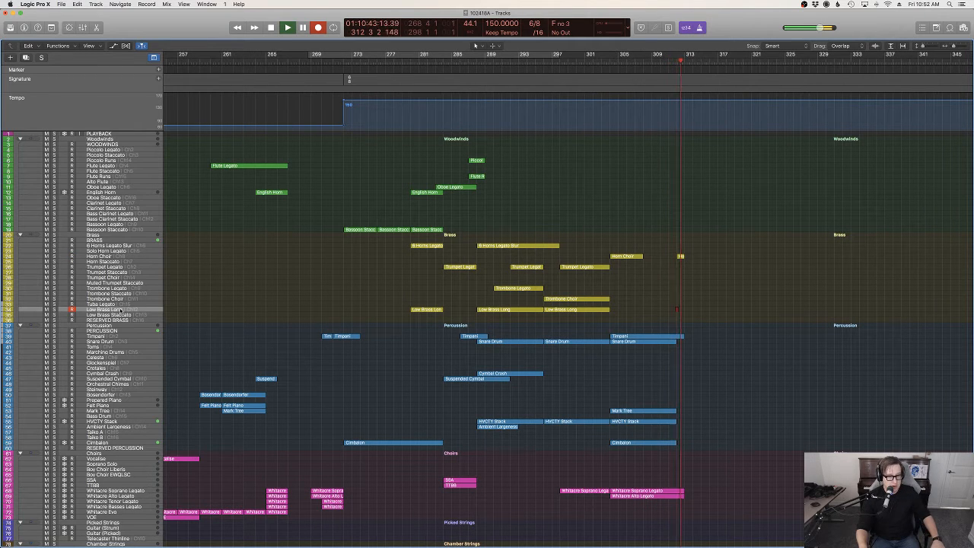
key(space)
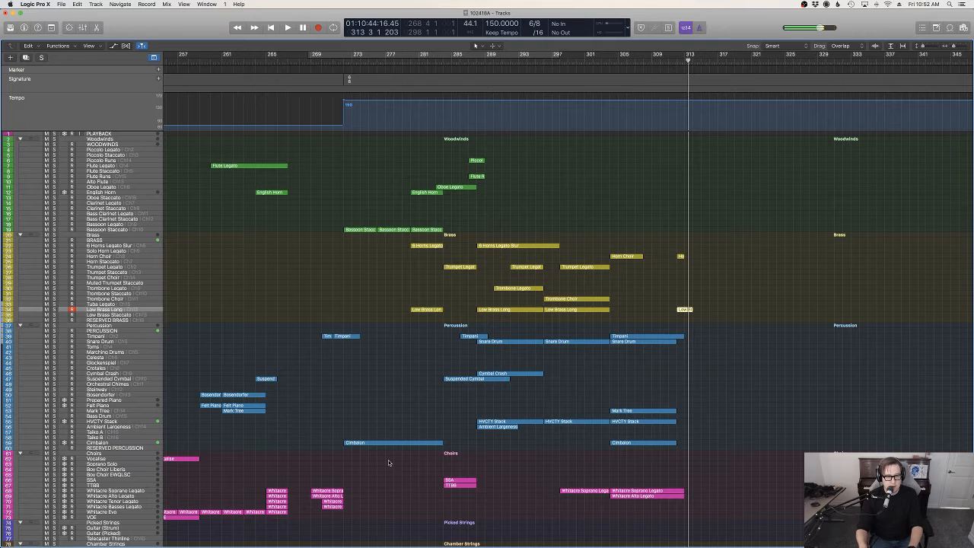
Quantize the Low Brass Long notes to 1/8 Note and make both notes and the region end at bar 313.
key(p)
key(super+a)
key(q)
click(748, 401)
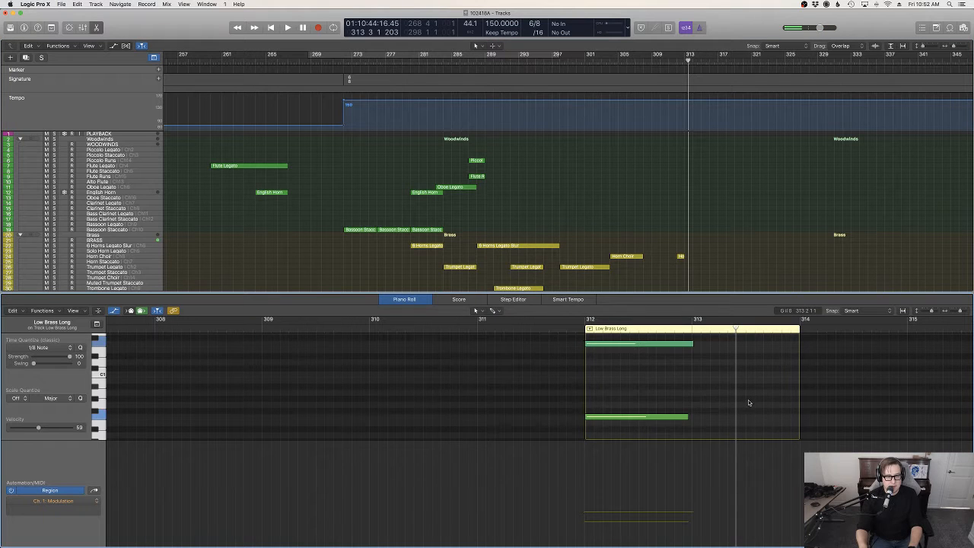
drag(706, 396, 697, 397)
drag(692, 344, 691, 345)
click(688, 353)
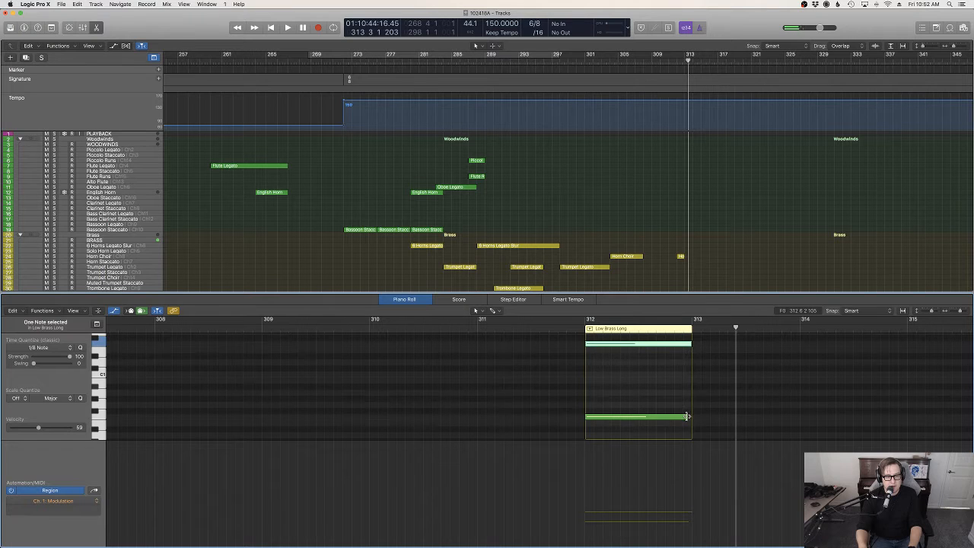
drag(688, 416, 689, 417)
Draw a modulation curve on the Low Brass Long region rising from 34 at bar 312 to bar 313, and close the piano roll.
click(586, 515)
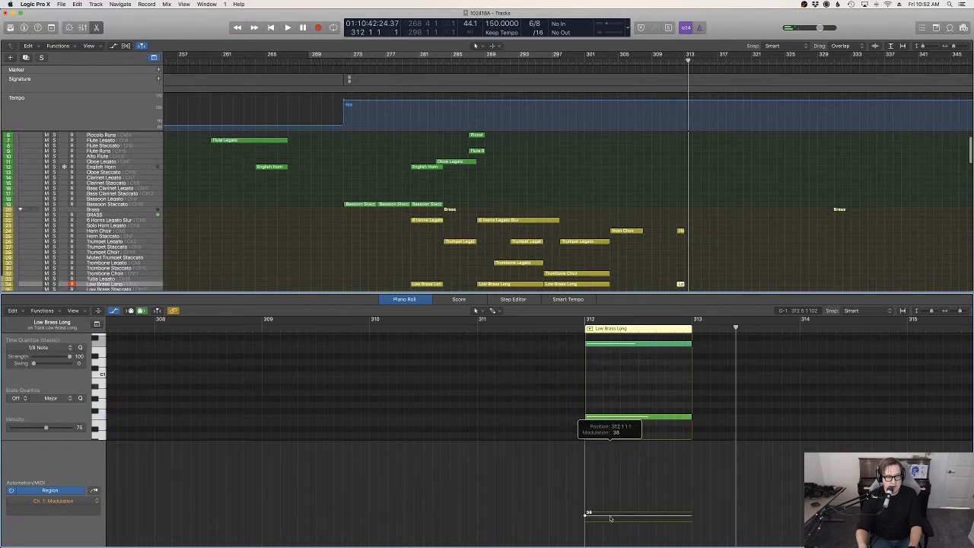
drag(692, 518, 648, 495)
key(t)
key(w)
key(t)
key(p)
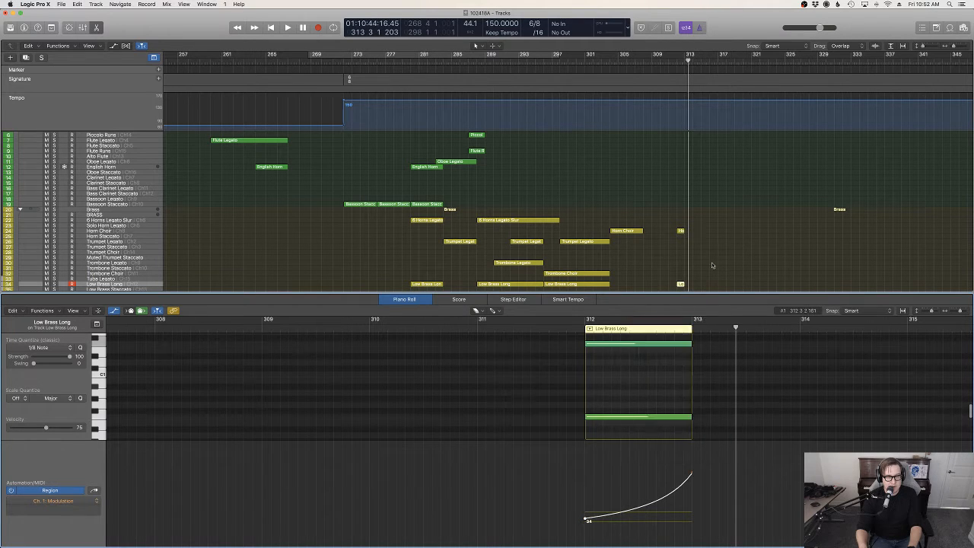
click(712, 265)
key(p)
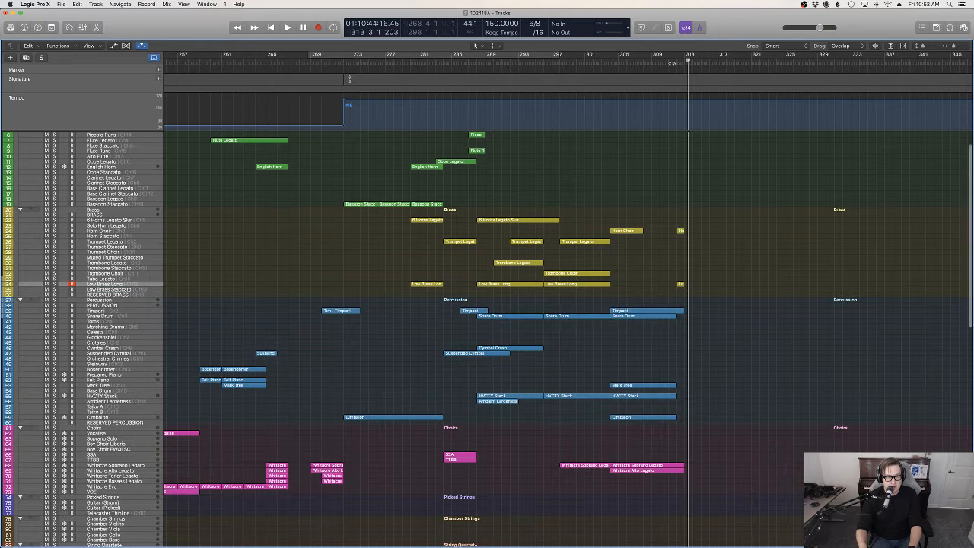
Record two sustained notes on the Trombone Choir track at bar 312, starting from bar 311.
click(670, 62)
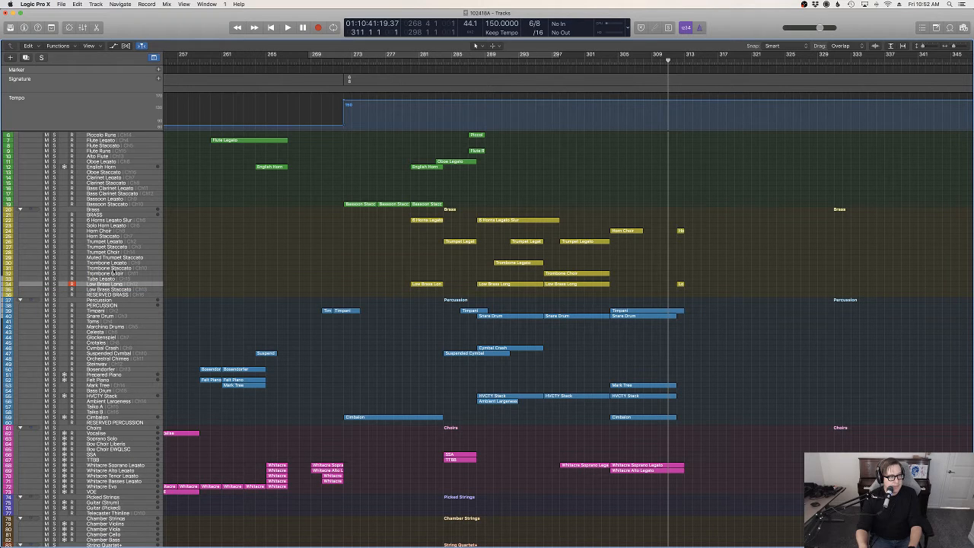
key(Up)
key(Up)
key(space)
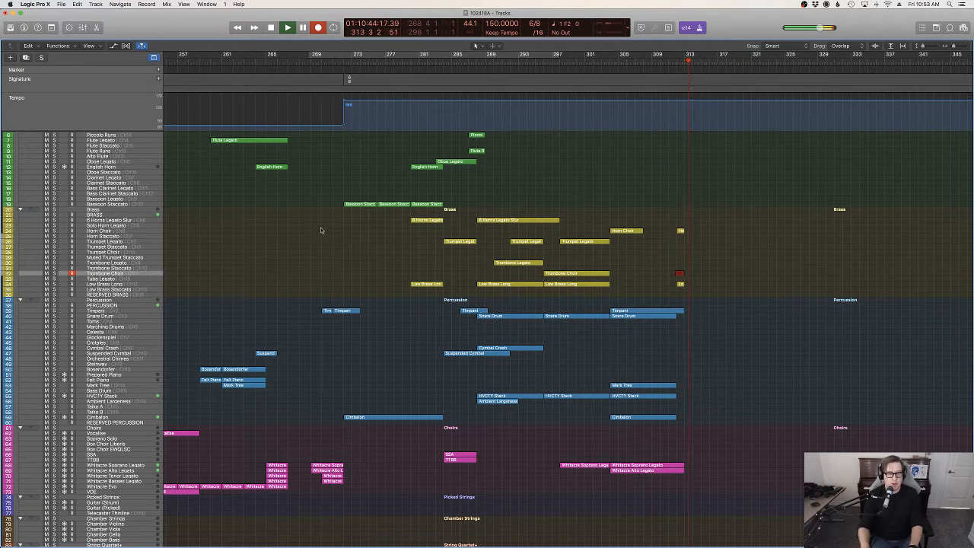
key(space)
Quantize the Trombone Choir notes at bar 312 to 1/8 Note in the piano roll.
key(p)
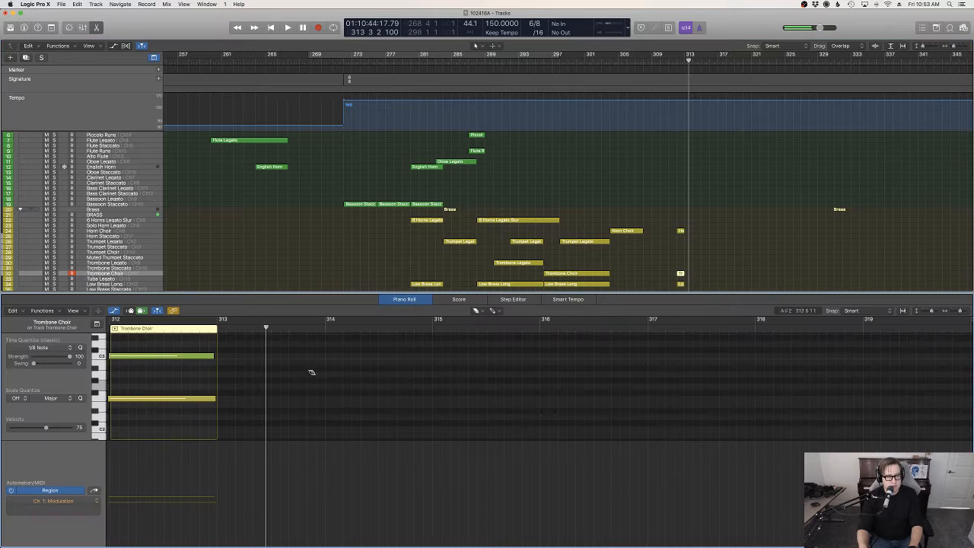
key(t)
key(t)
key(super+a)
scroll(183, 379, left, 3)
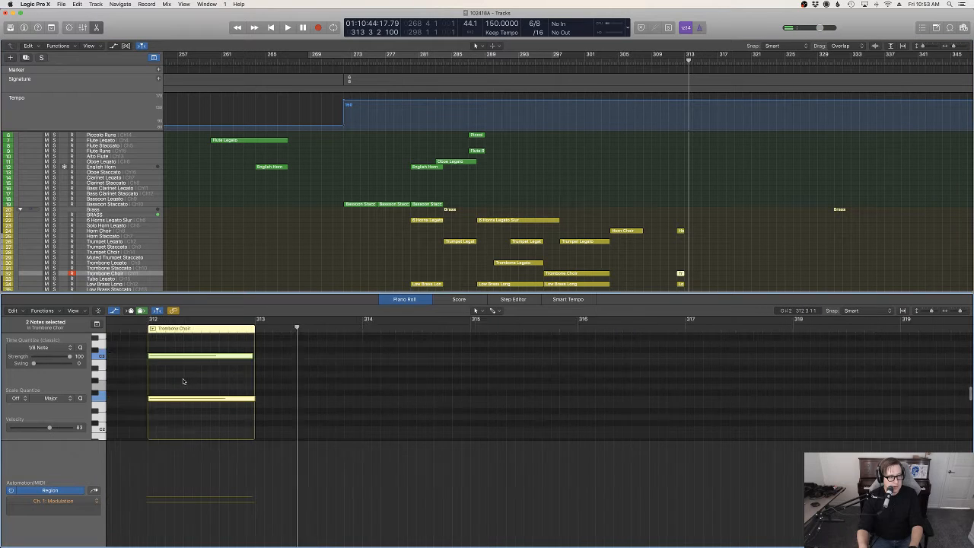
Draw a modulation curve on the Trombone Choir region rising from 57 at bar 312 to bar 313, and close the piano roll.
click(175, 500)
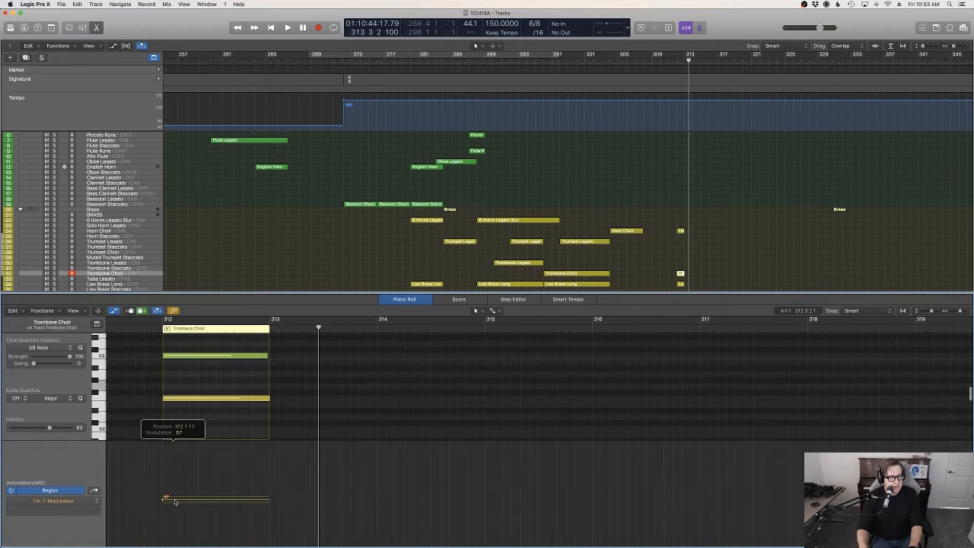
drag(189, 497, 232, 467)
key(t)
key(w)
key(t)
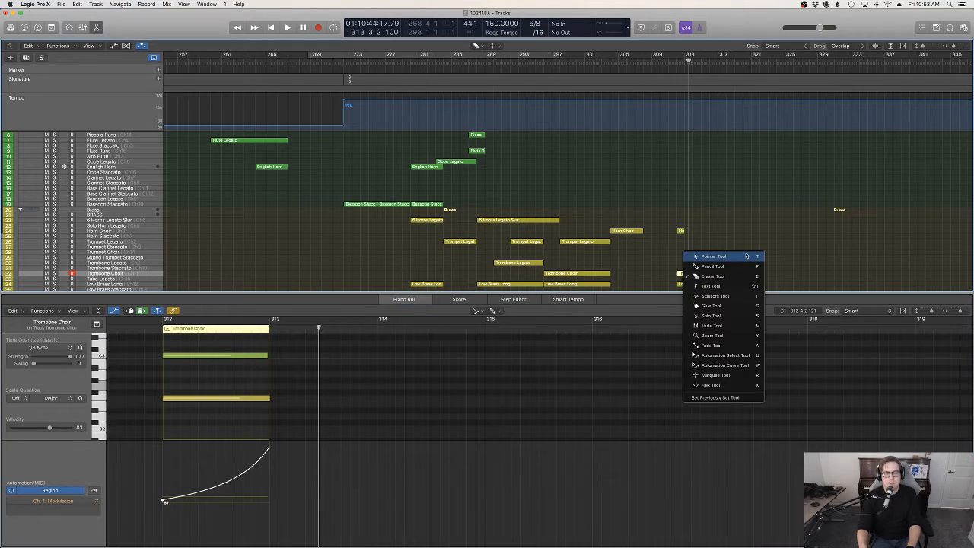
key(t)
click(743, 247)
key(p)
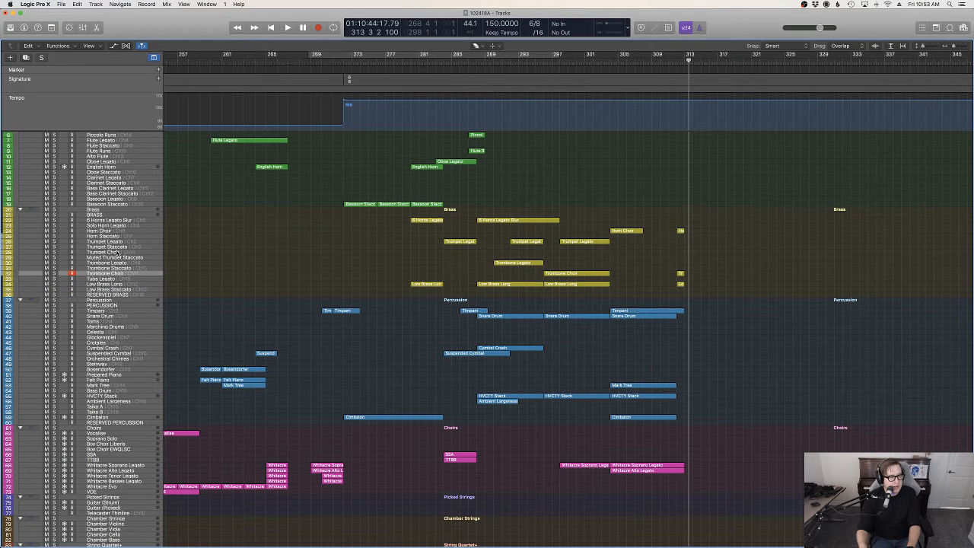
Select the Trumpet Staccato track for recording and move the playhead to bar 312 with the Pointer tool active.
click(119, 252)
key(Up)
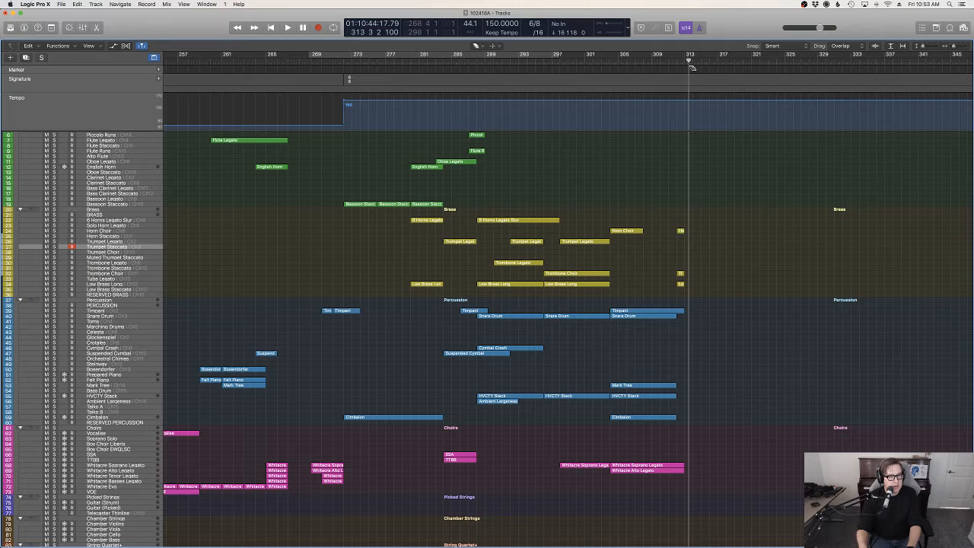
key(t)
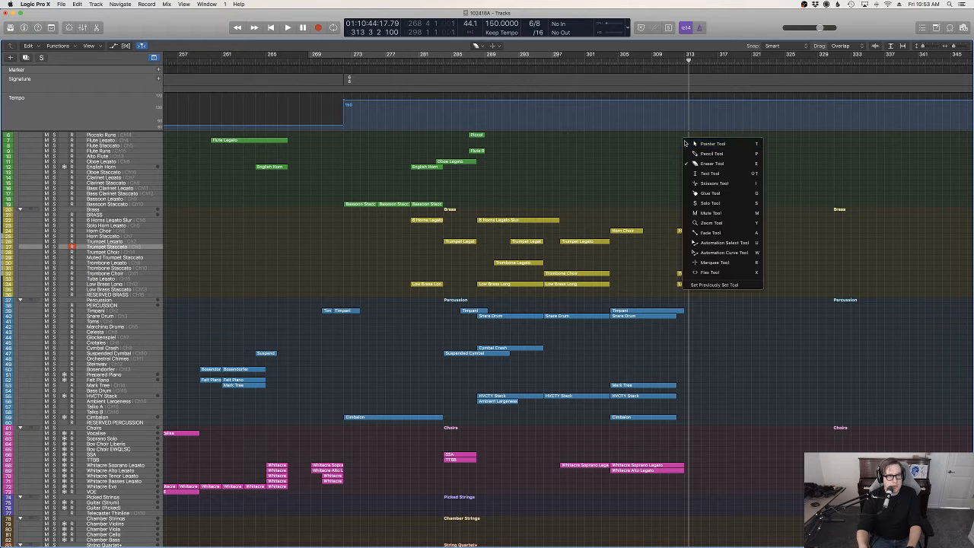
key(t)
click(678, 61)
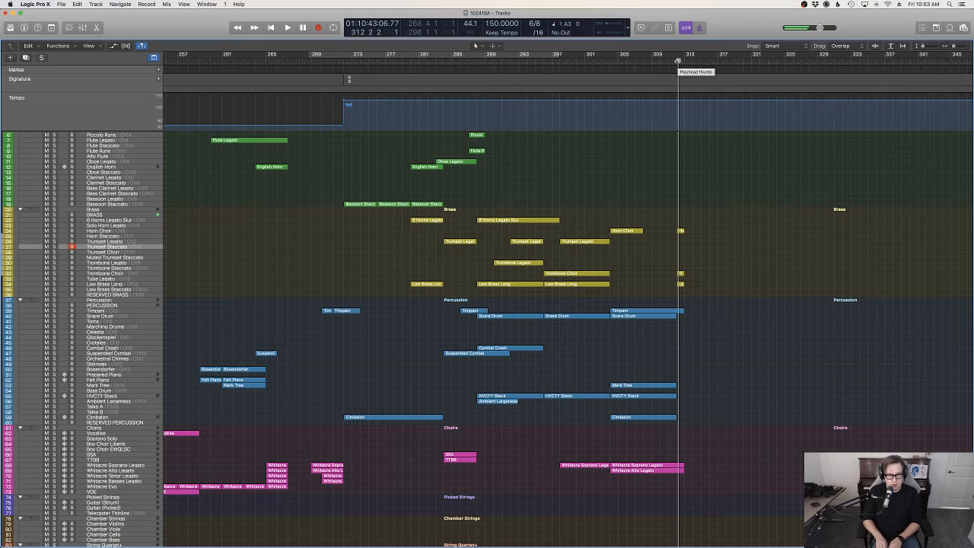
key(space)
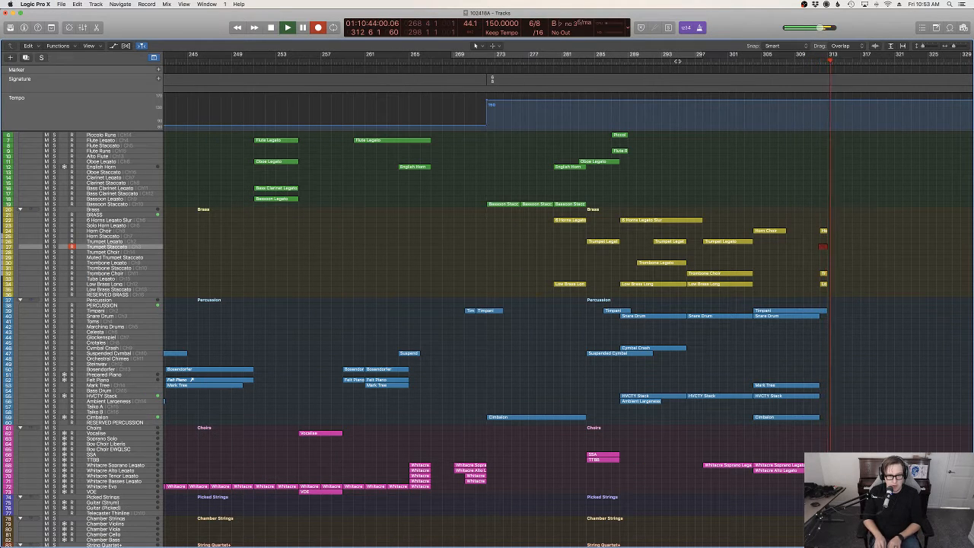
key(space)
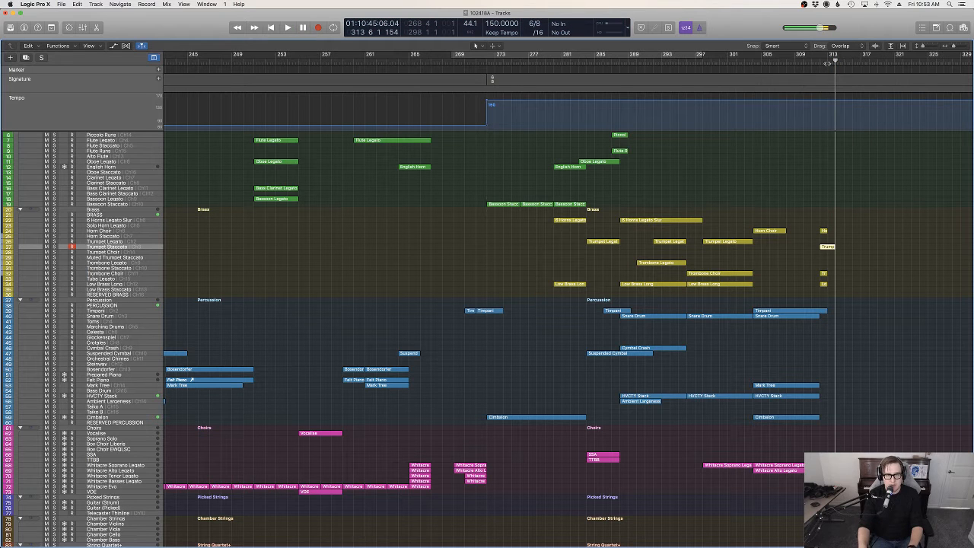
key(Delete)
Record six repeated staccato chords on the Trumpet Staccato track through bar 312.
click(823, 64)
key(r)
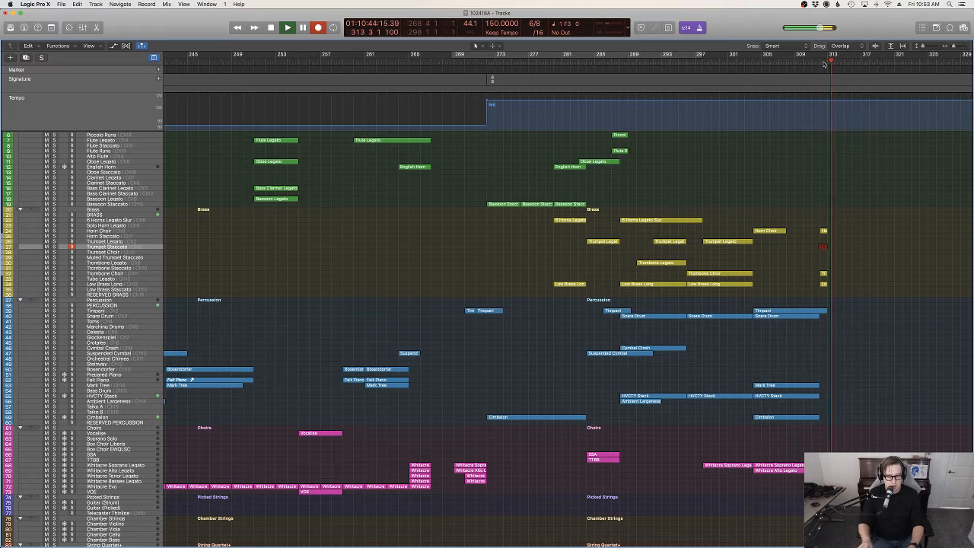
key(space)
Quantize all Trumpet Staccato notes to 1/8 Note and trim the region's start to bar 312.
key(p)
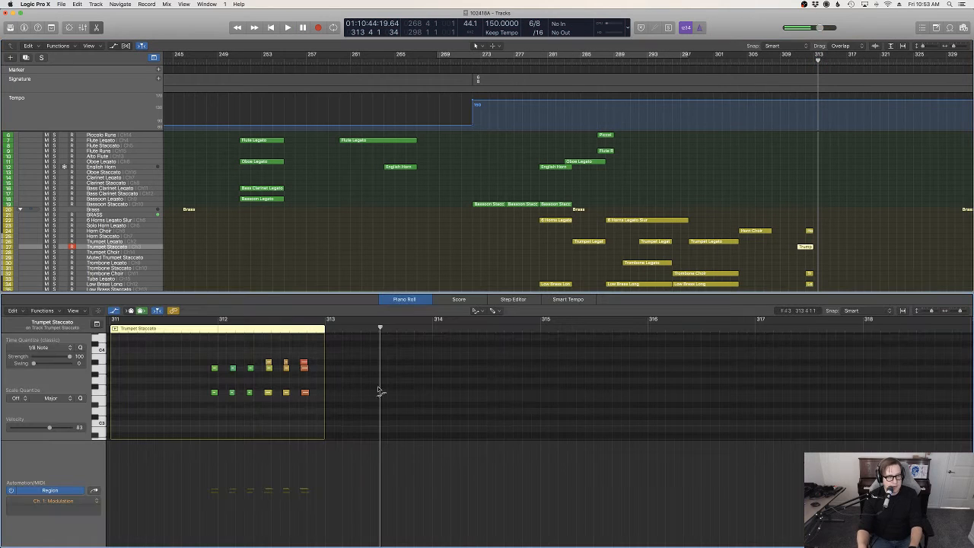
key(super+a)
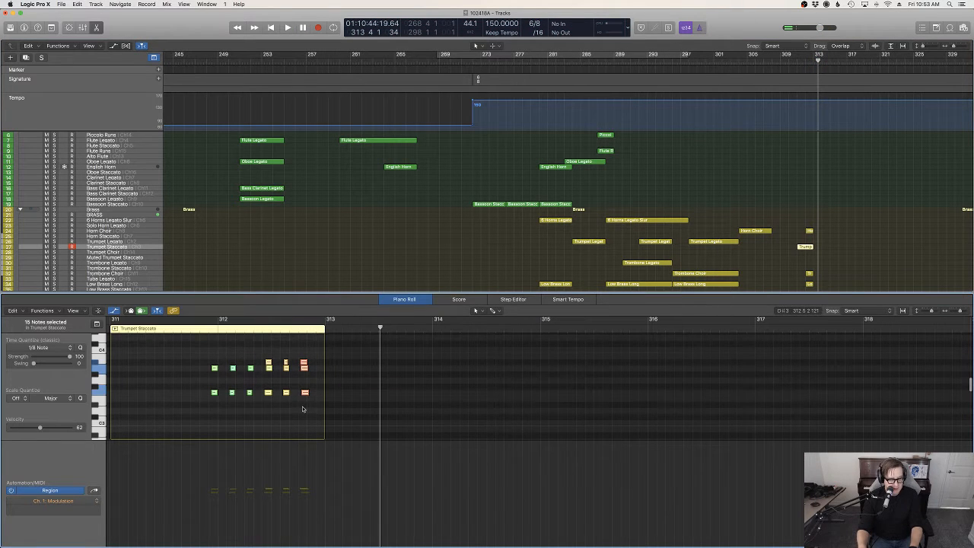
key(q)
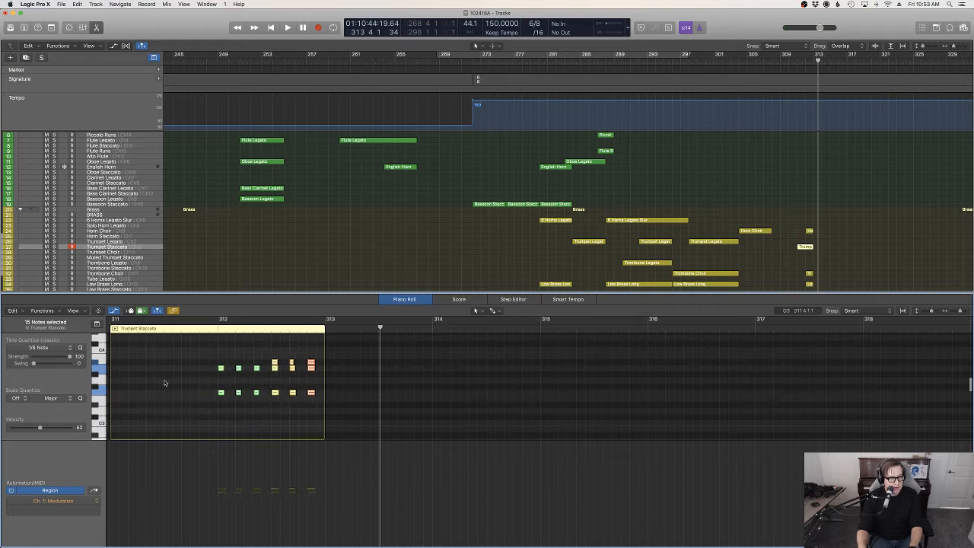
drag(167, 382, 219, 385)
Draw a curved modulation ramp on the Trumpet Staccato region rising from 51 at bar 312 to bar 313.
drag(221, 494, 219, 503)
drag(281, 506, 280, 477)
key(t)
key(w)
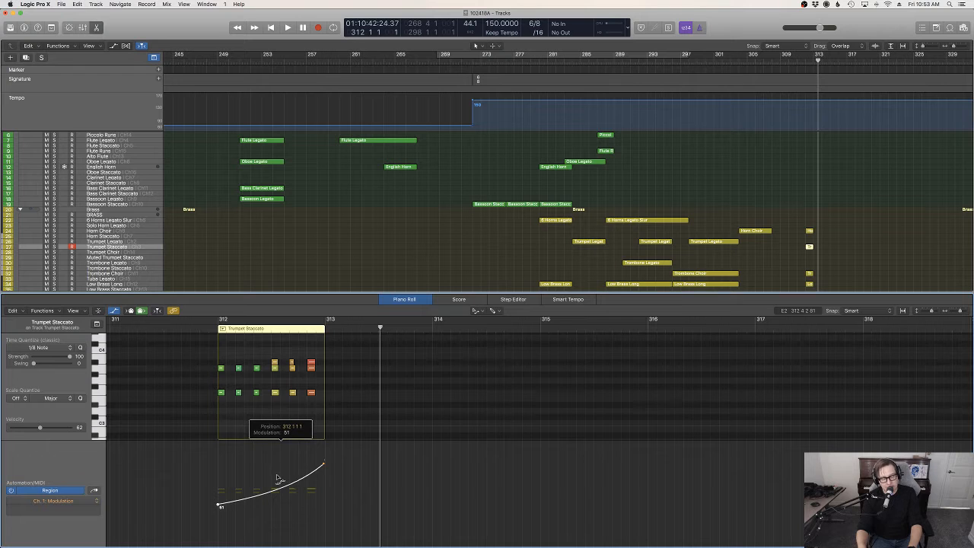
Play back the Trumpet Staccato part, close the piano roll, and play the full arrangement from about bar 303 through bar 313.
click(192, 328)
key(space)
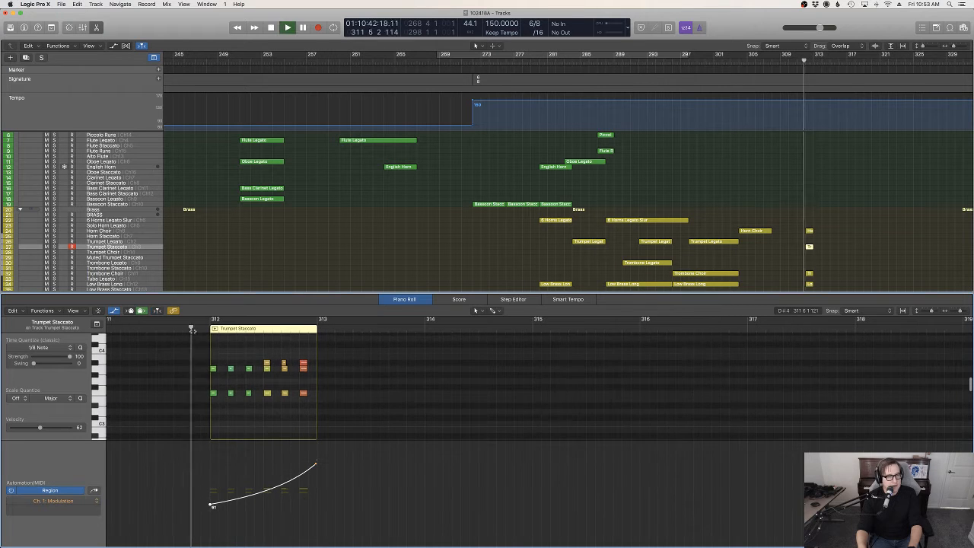
key(e)
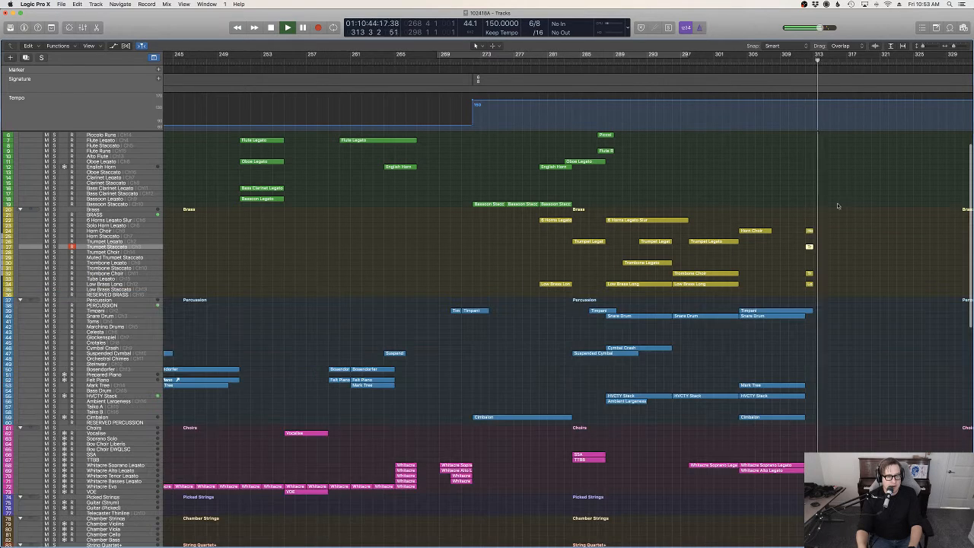
key(space)
click(736, 60)
key(space)
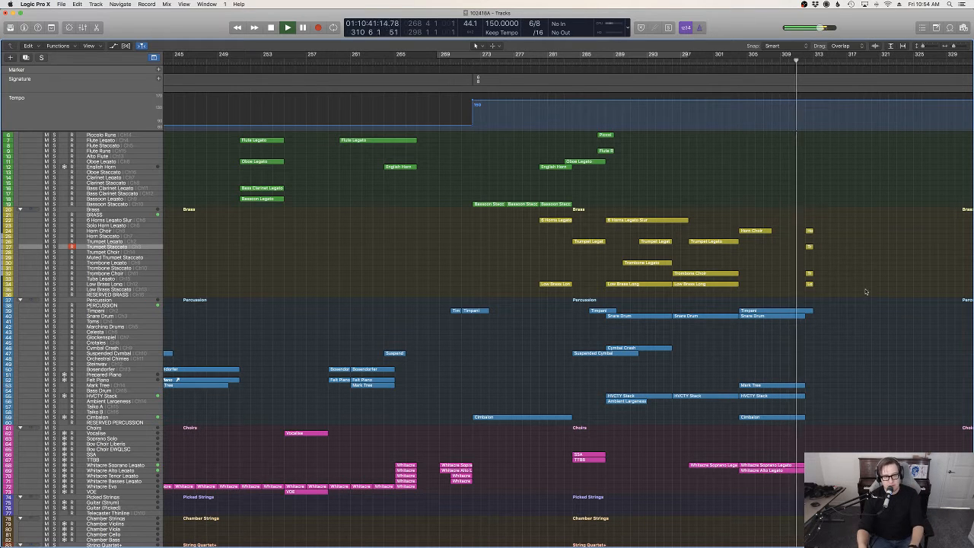
scroll(859, 291, up, 2)
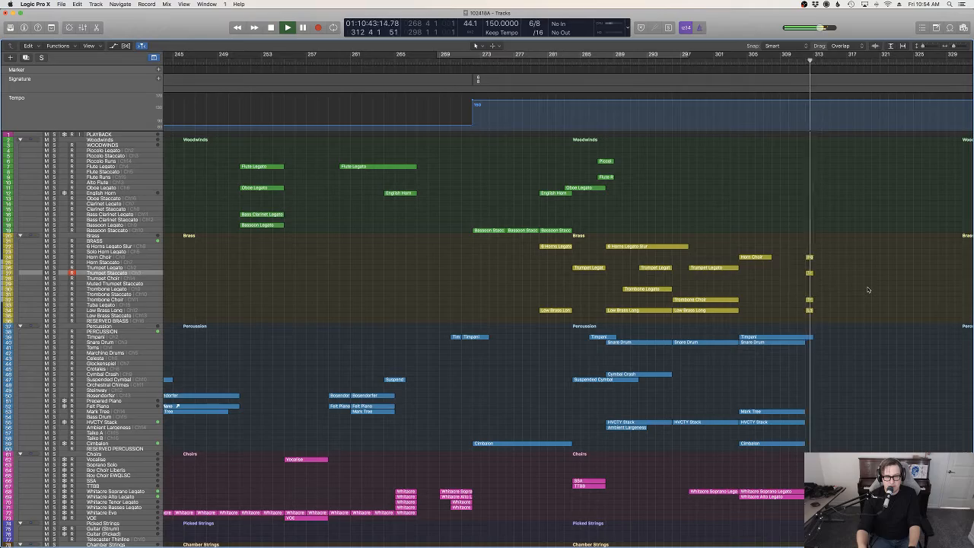
key(space)
Select the Full Strings S track for recording and play the arrangement from about bar 306 to bar 314.
scroll(868, 290, right, 5)
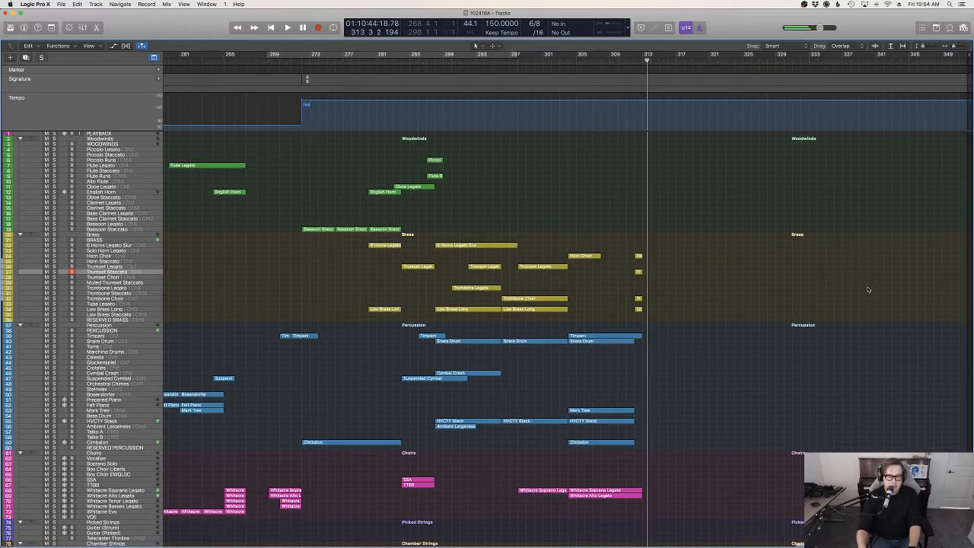
scroll(867, 289, down, 12)
scroll(868, 289, up, 12)
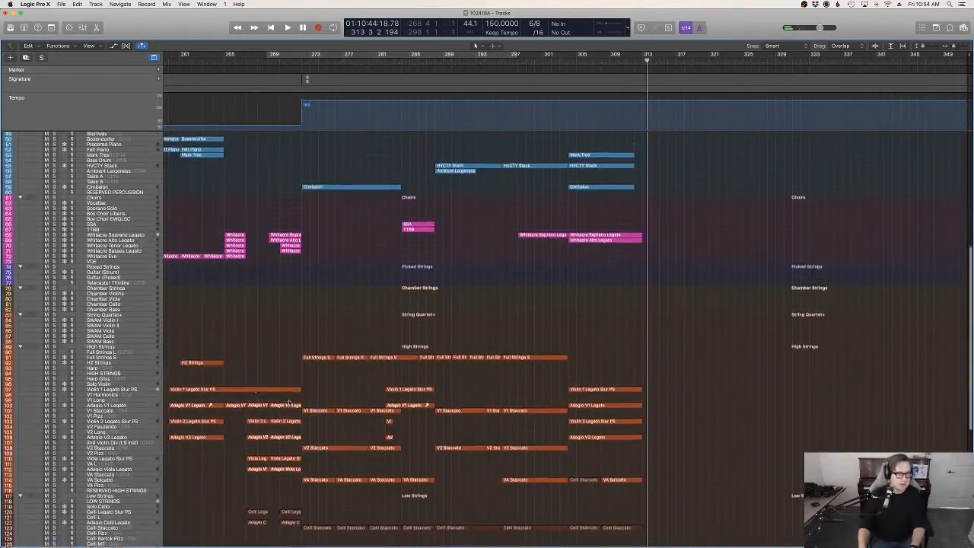
click(114, 362)
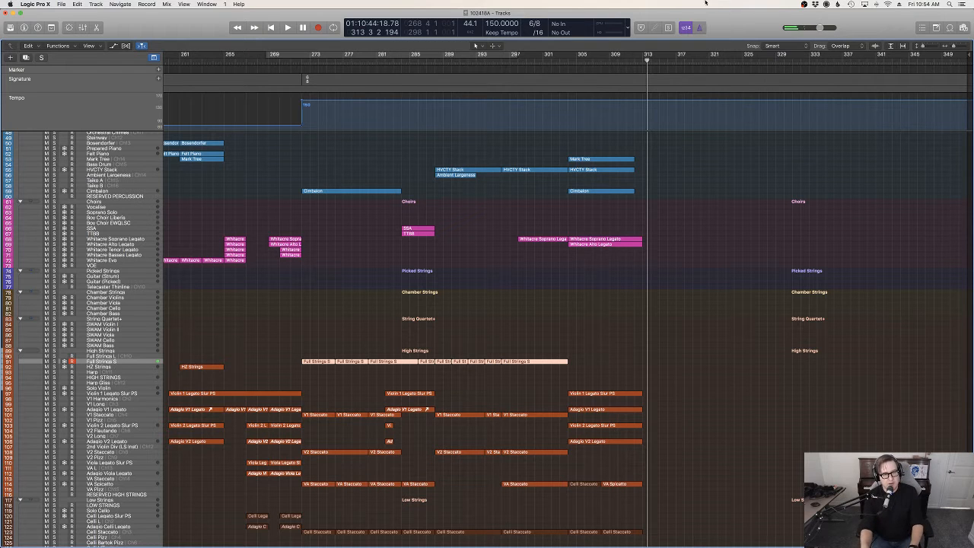
click(593, 60)
key(space)
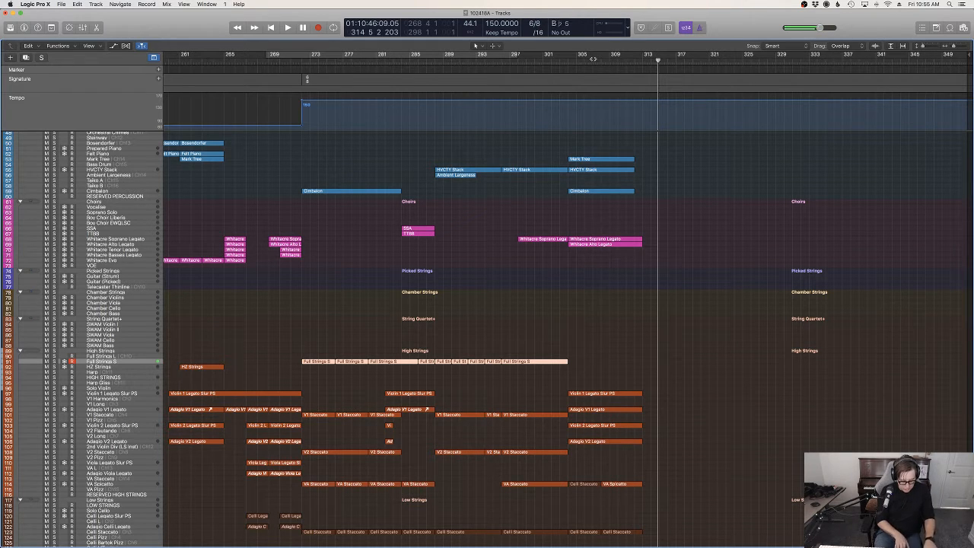
key(r)
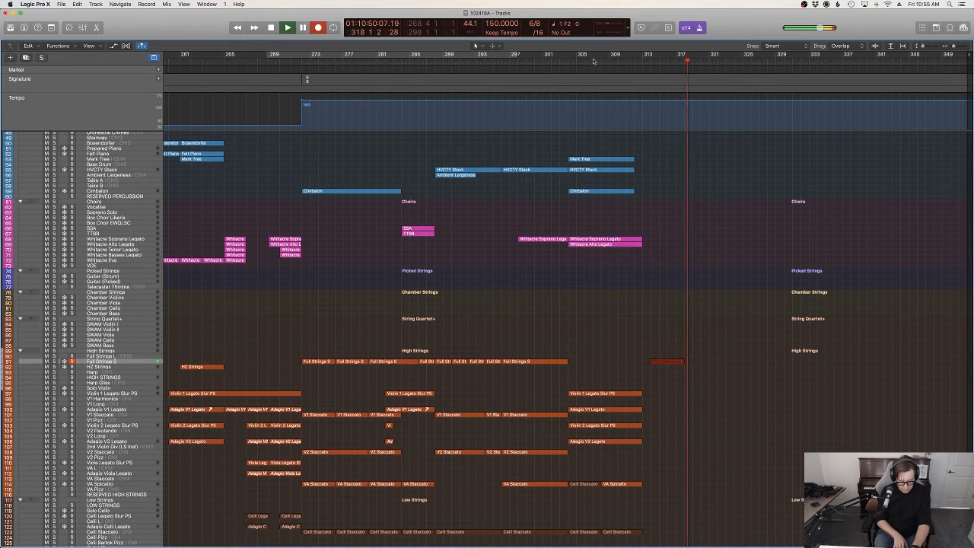
key(space)
key(super+z)
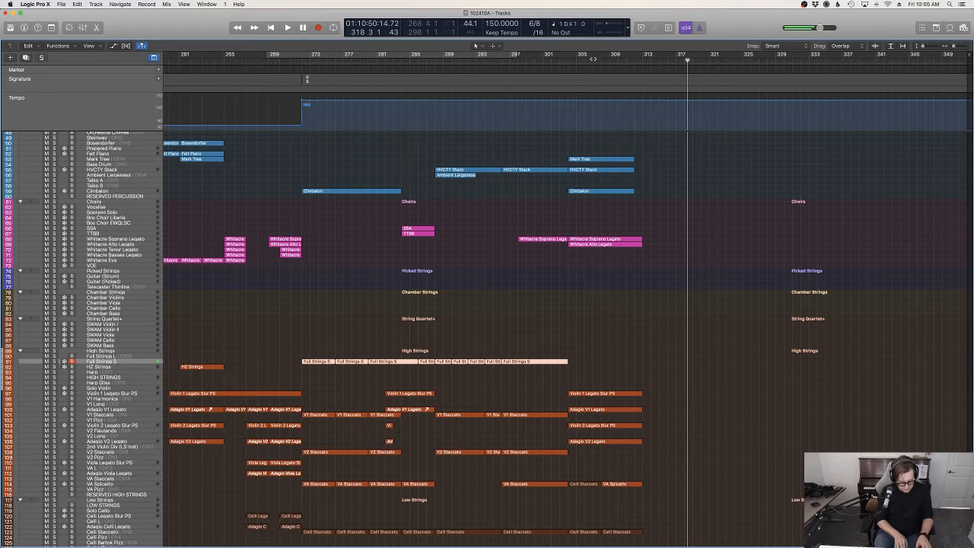
key(r)
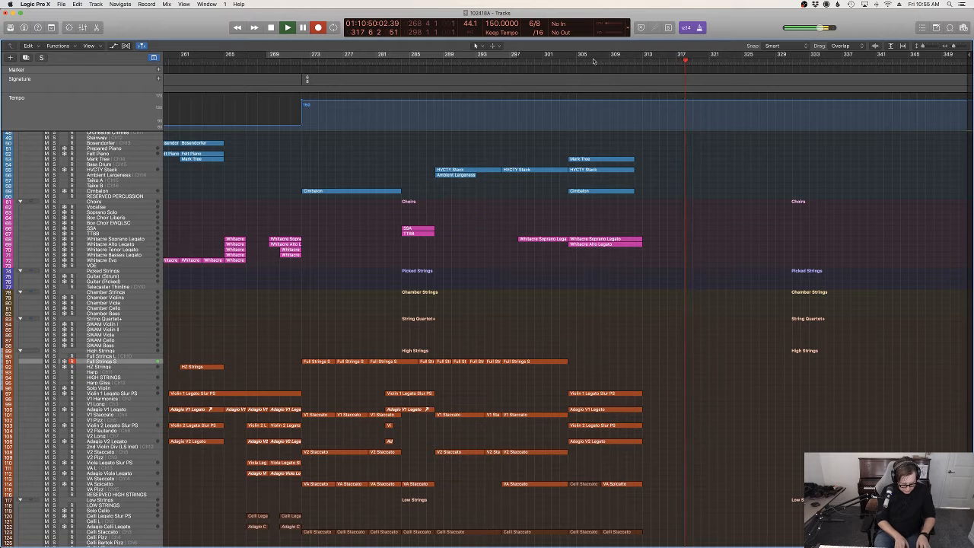
key(space)
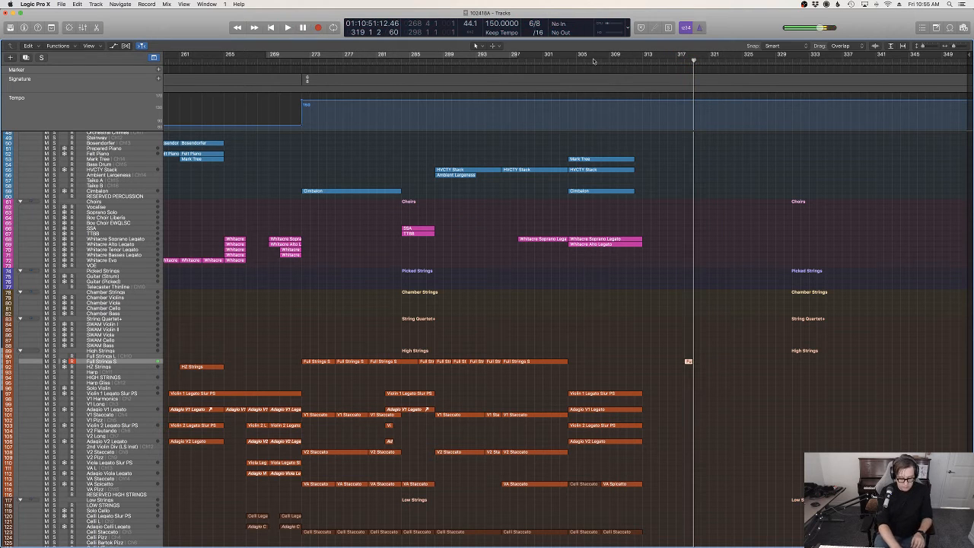
Record a staccato chord pattern on the Full Strings S track from bar 319 to 323 and open it in the piano roll.
key(r)
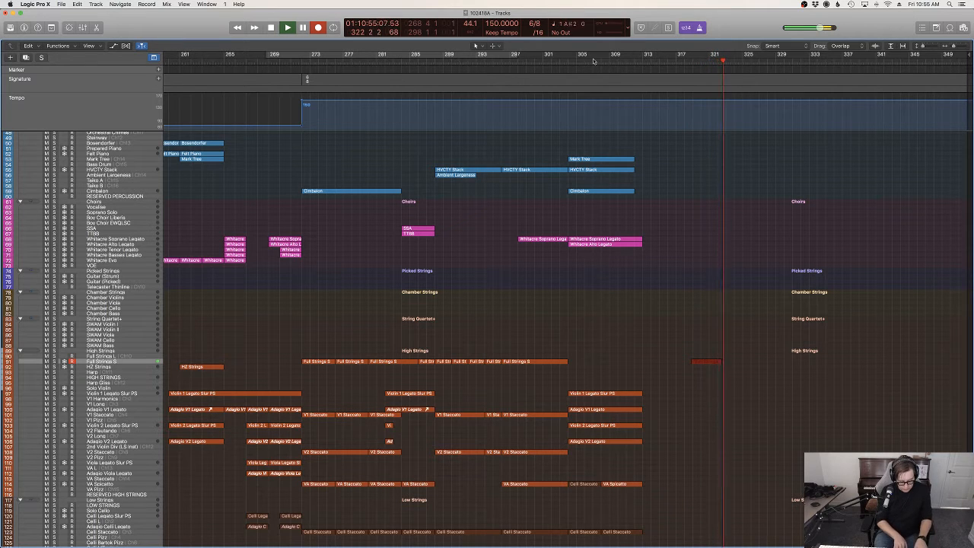
key(space)
key(p)
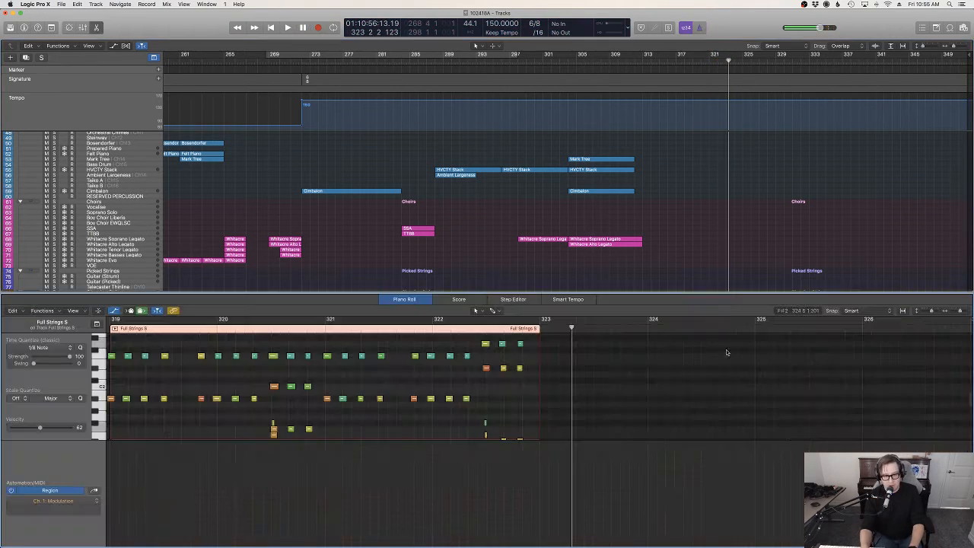
Delete the stray short and doubled notes from the Full Strings S chords in the second halves of bars 320 and 322.
click(274, 430)
scroll(314, 426, left, 2)
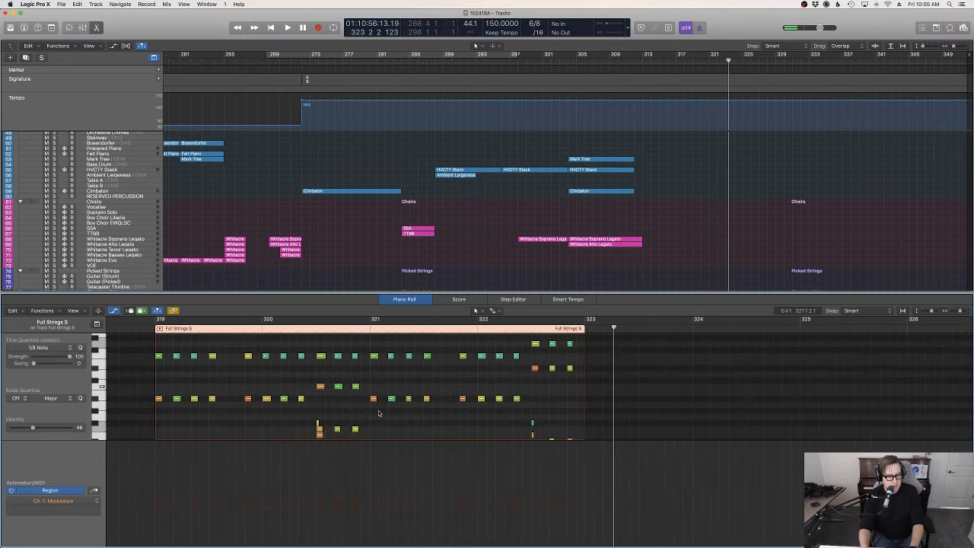
drag(314, 426, 315, 427)
scroll(360, 421, down, 2)
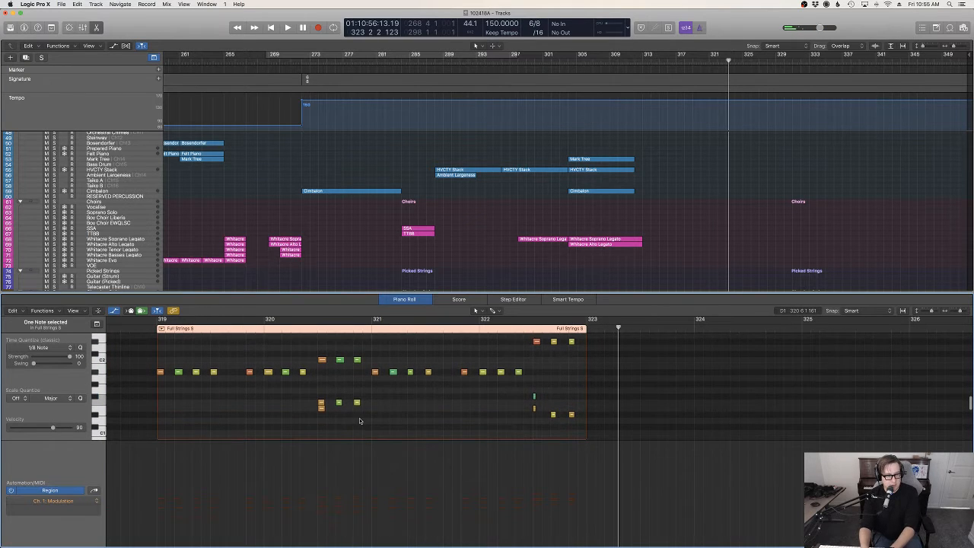
click(320, 407)
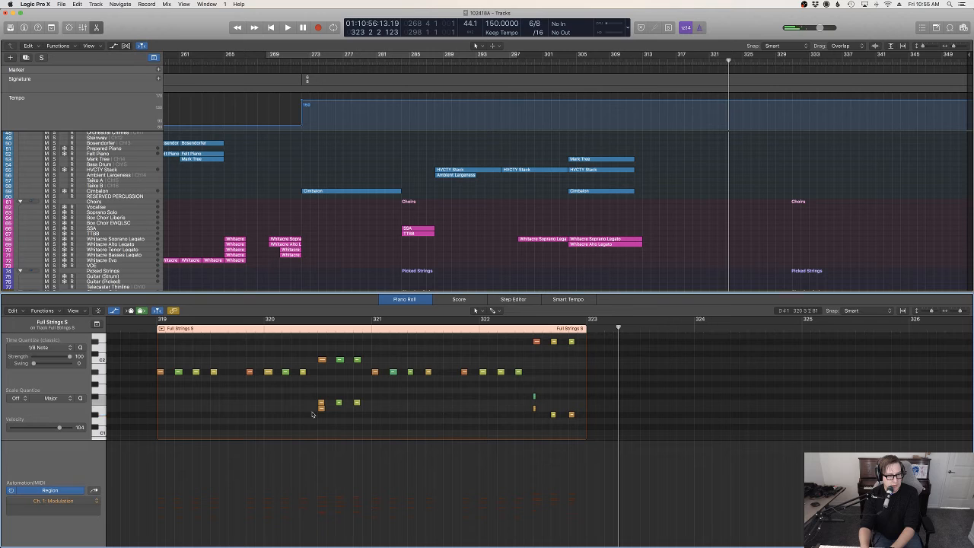
click(321, 408)
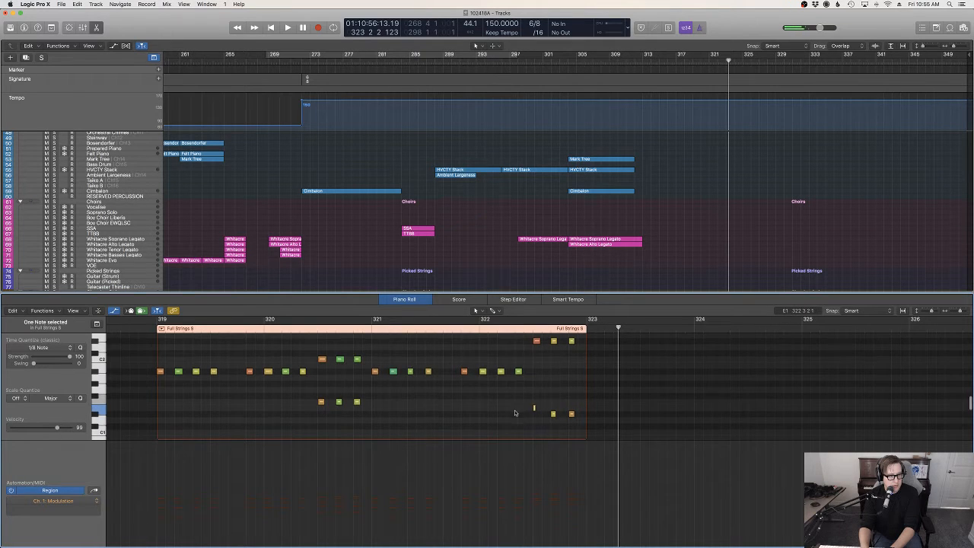
scroll(515, 412, down, 10)
scroll(516, 412, up, 12)
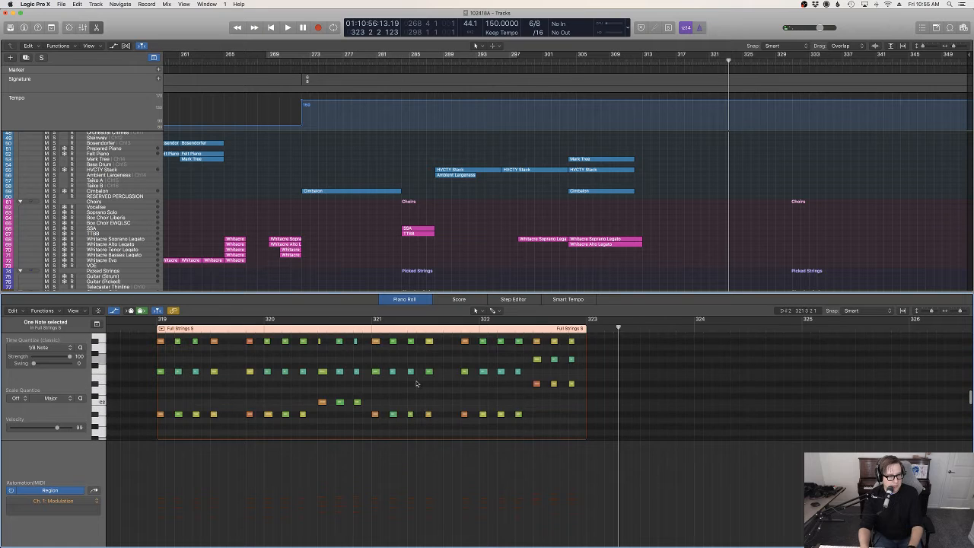
scroll(416, 384, up, 1)
key(z)
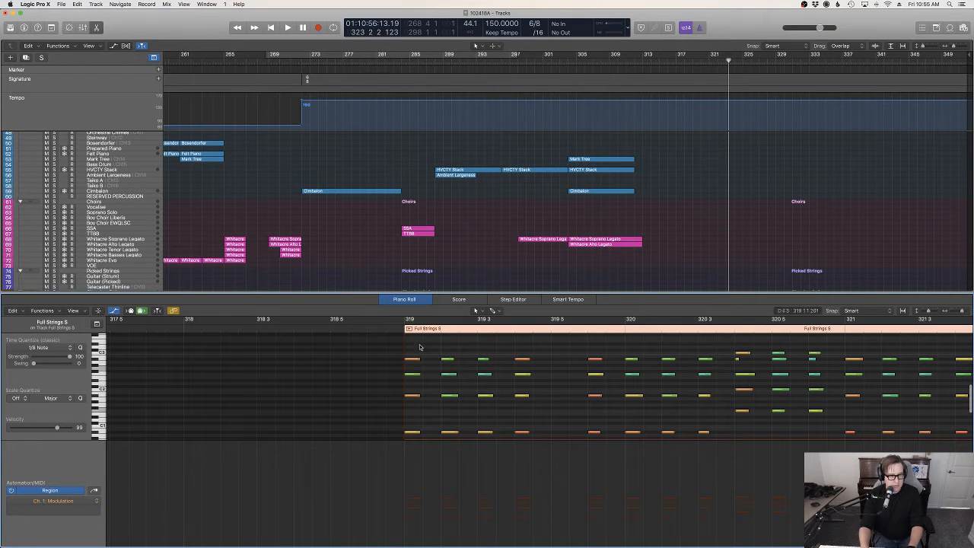
key(space)
click(735, 357)
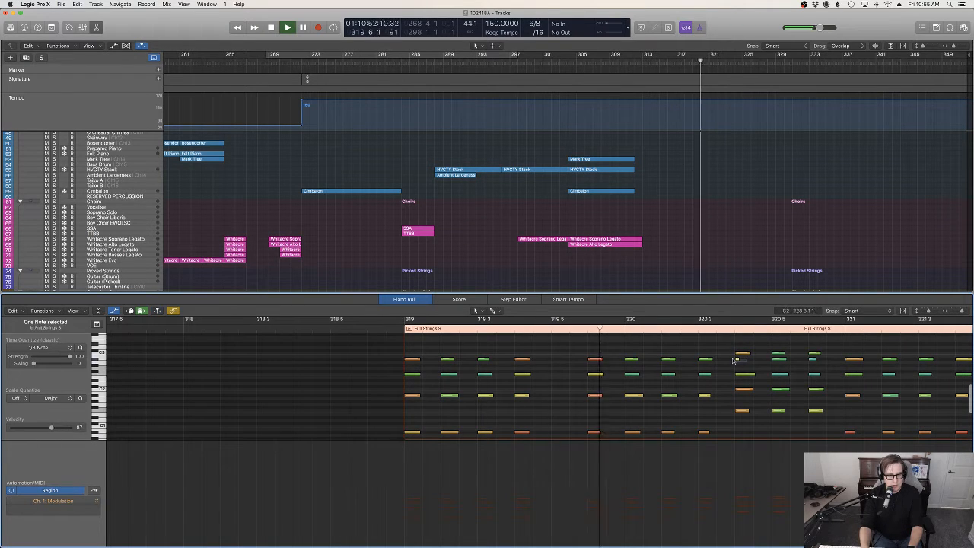
Play the Full Strings S part through to bar 323, close the piano roll, and move the region to start at bar 313.
scroll(738, 372, right, 4)
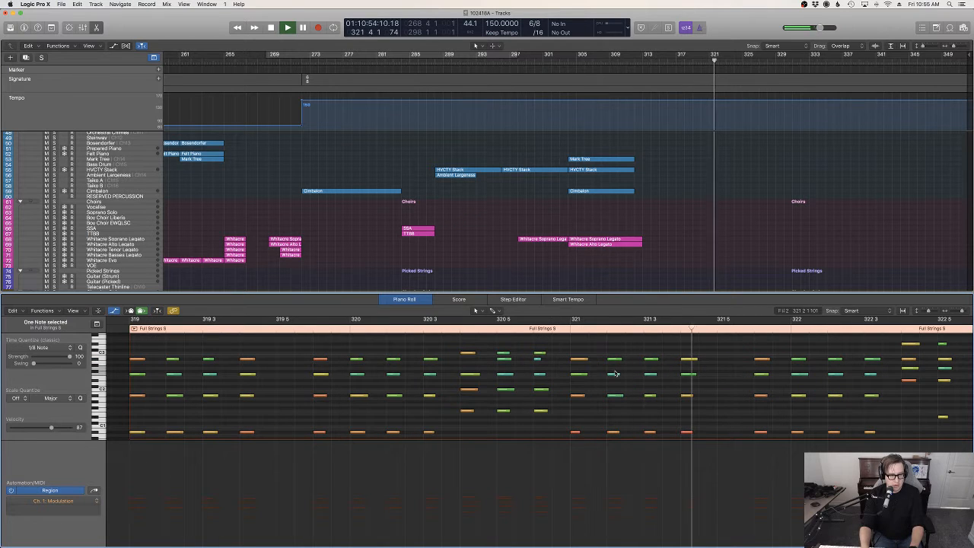
scroll(617, 373, right, 1)
key(space)
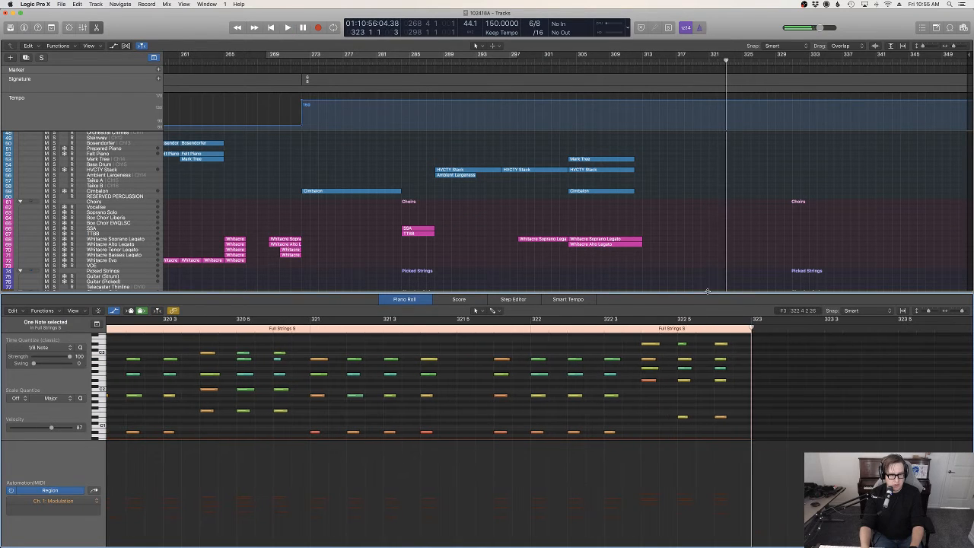
key(p)
drag(694, 363, 676, 347)
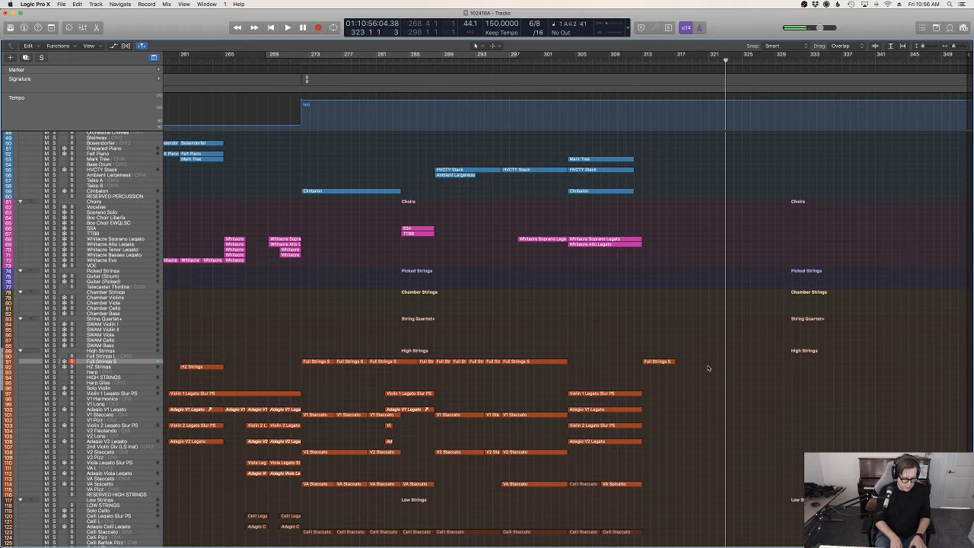
key(r)
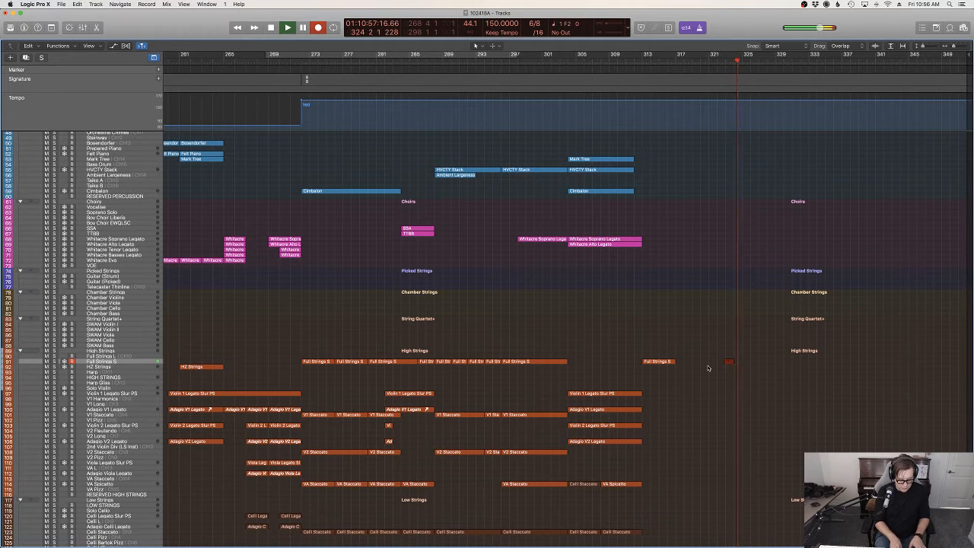
key(space)
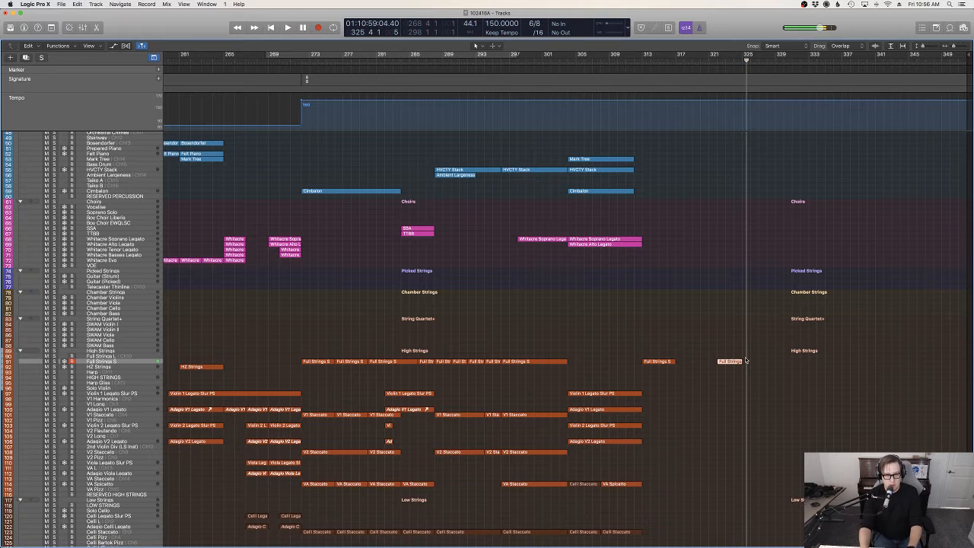
double_click(735, 362)
key(p)
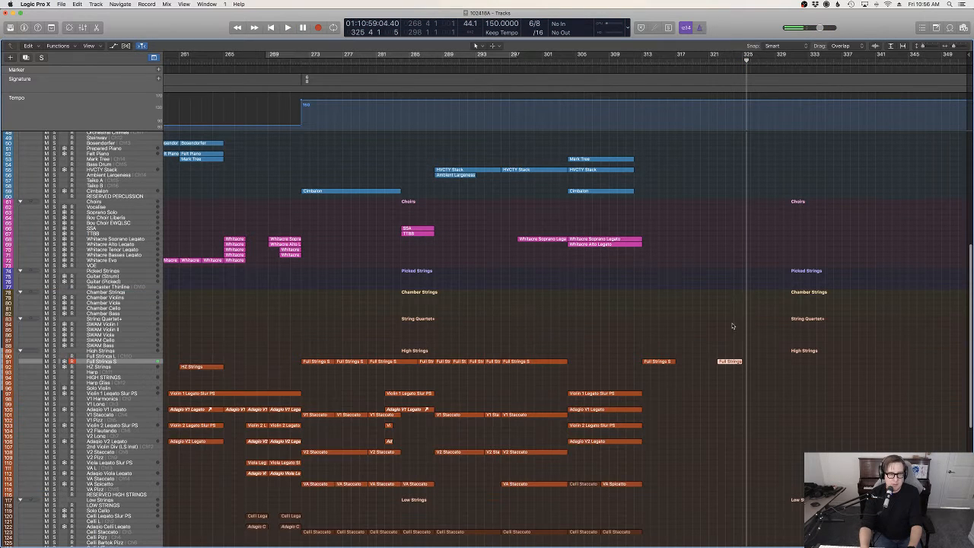
Record a further staccato chord pattern on the Full Strings S track from bar 317 to about bar 320.
click(682, 61)
key(r)
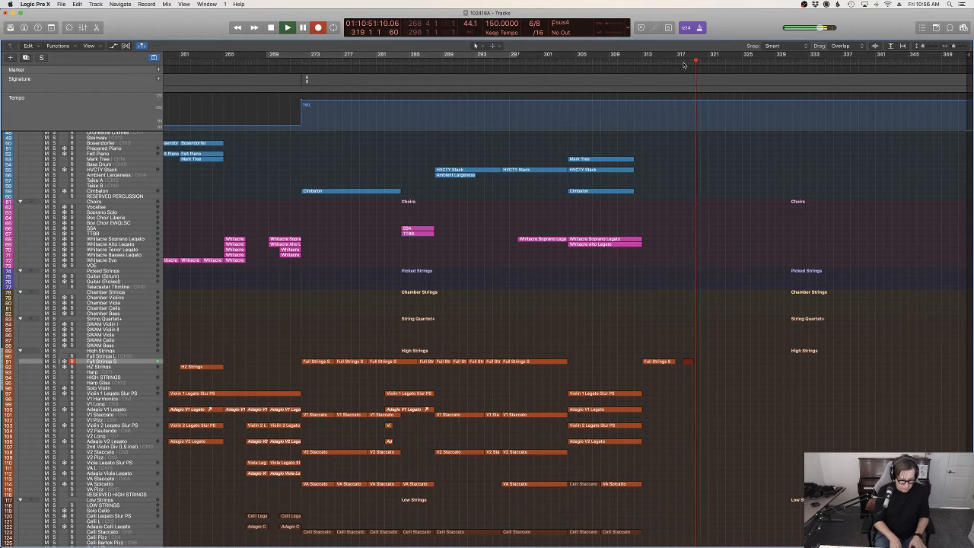
key(space)
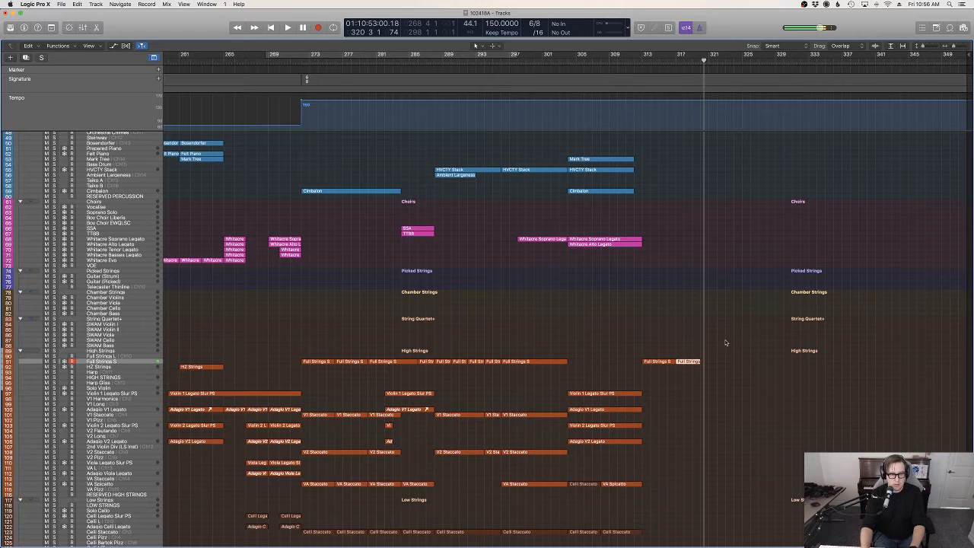
Quantize all notes of the new Full Strings S region to 1/8 notes and trim the region's start to bar 318.
key(p)
key(super+a)
key(q)
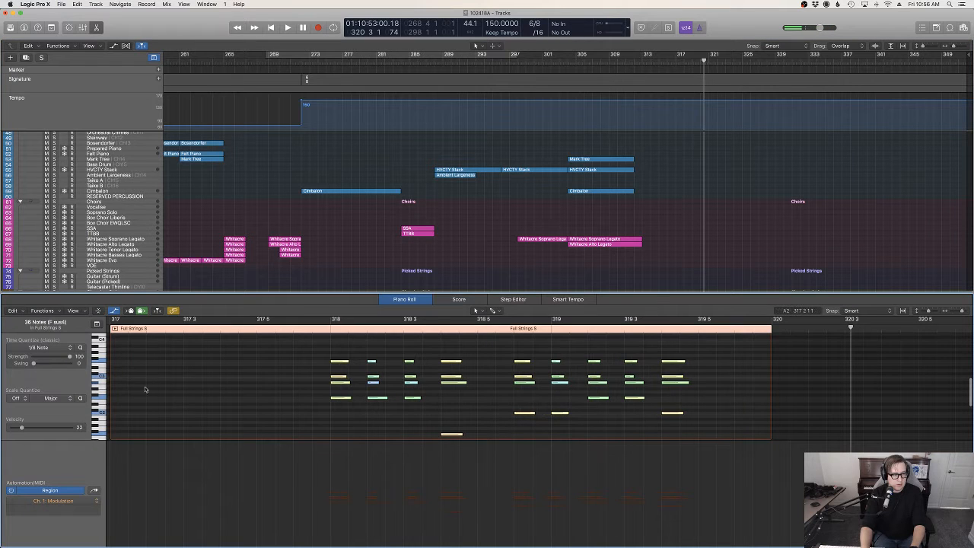
drag(111, 389, 327, 382)
key(p)
Play the full arrangement from about bar 308 past bar 316, looking over the brass, percussion and string tracks.
click(603, 61)
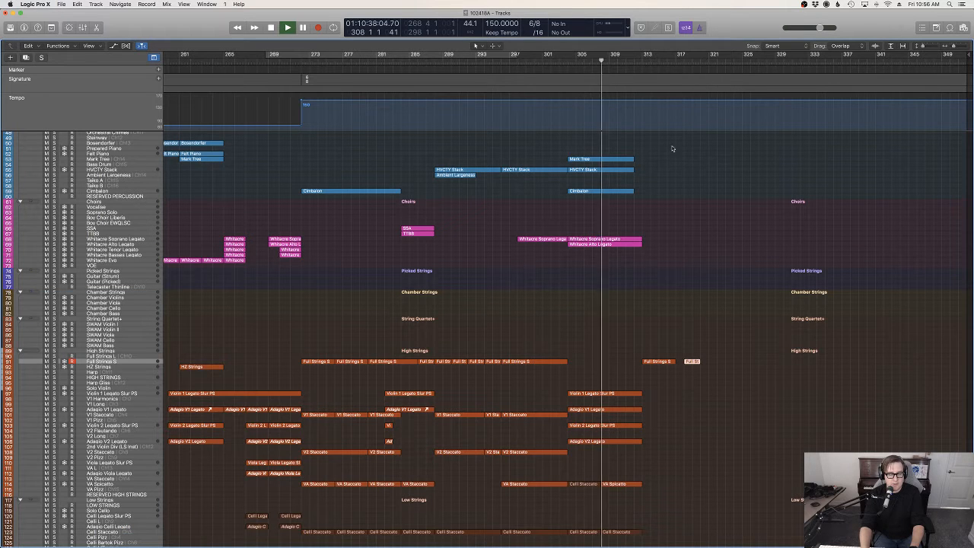
key(space)
scroll(454, 242, up, 5)
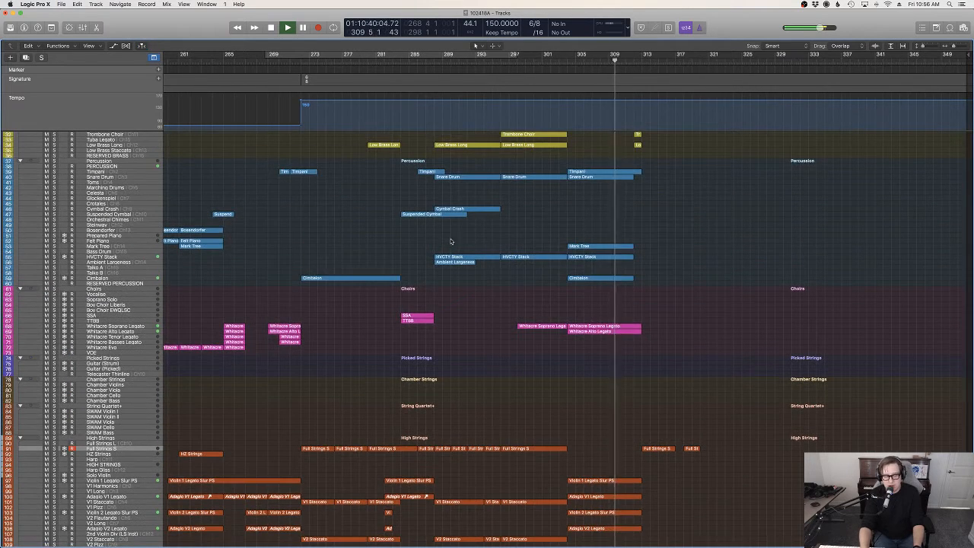
scroll(439, 265, up, 3)
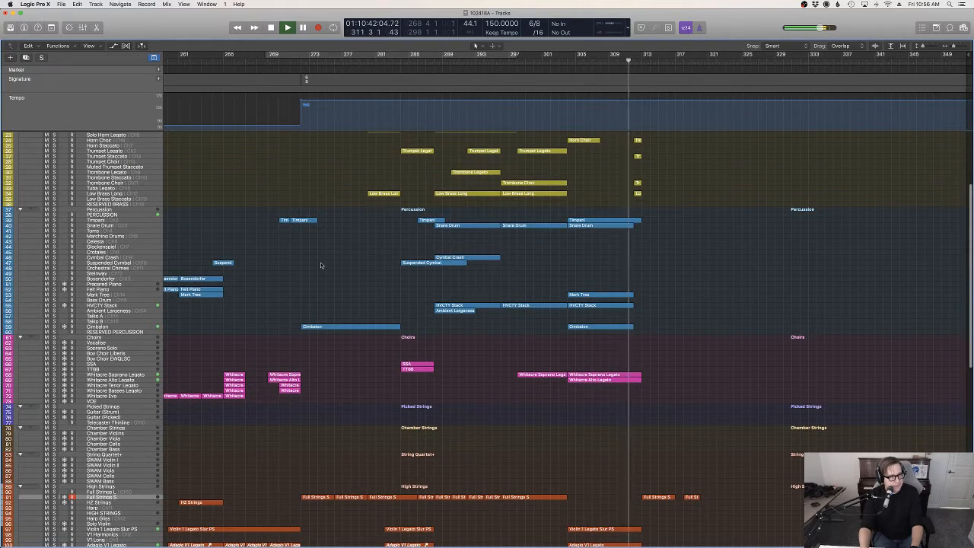
scroll(319, 268, up, 4)
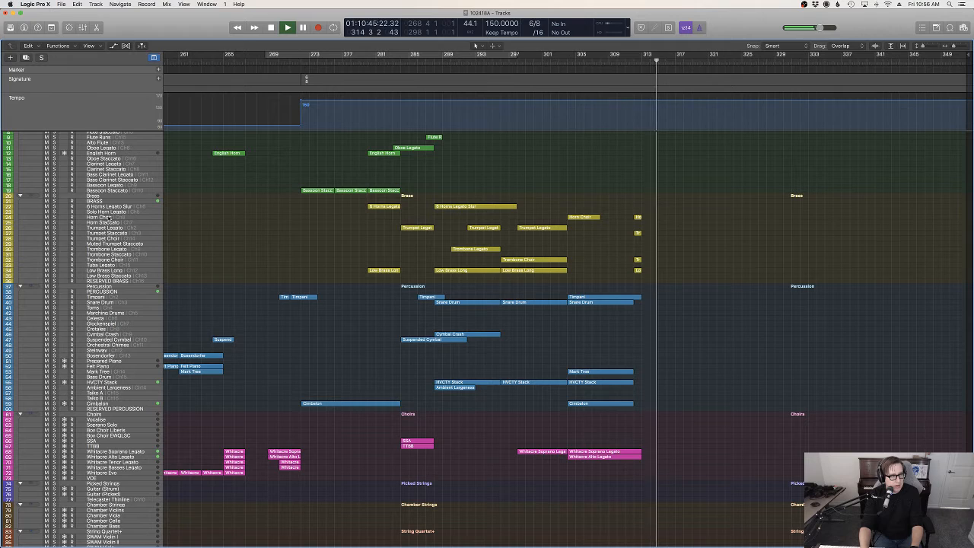
scroll(108, 218, down, 6)
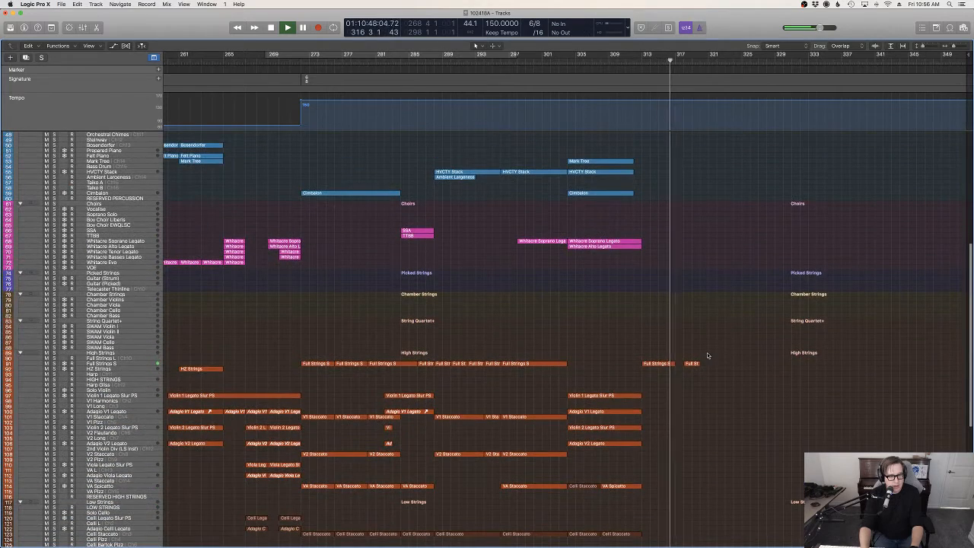
key(space)
Move the short Full Strings S region to bar 317 and join it with the preceding one into a region ending at bar 319.
drag(689, 363, 674, 362)
key(space)
key(space)
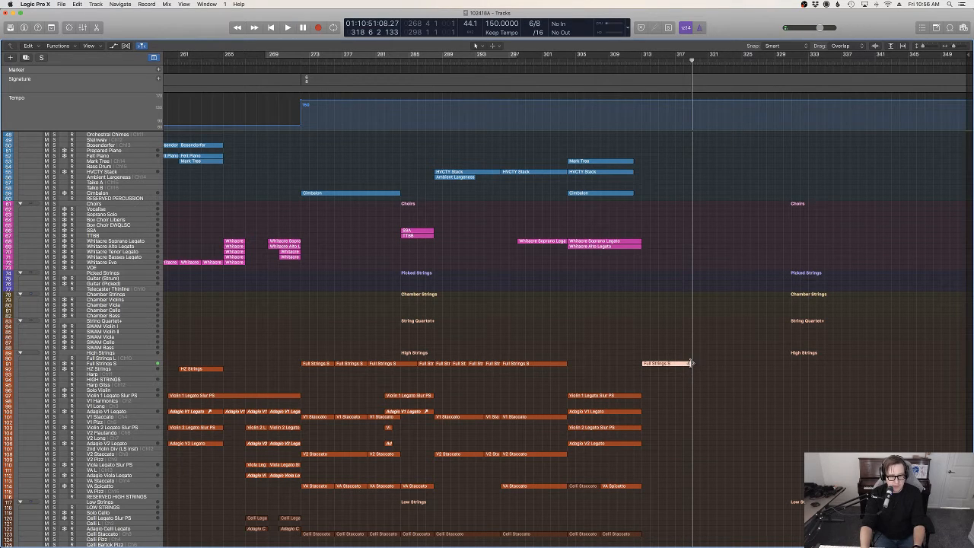
Loop the joined Full Strings S region from bar 319 to bar 331 and convert the loops into real regions.
drag(727, 365, 693, 366)
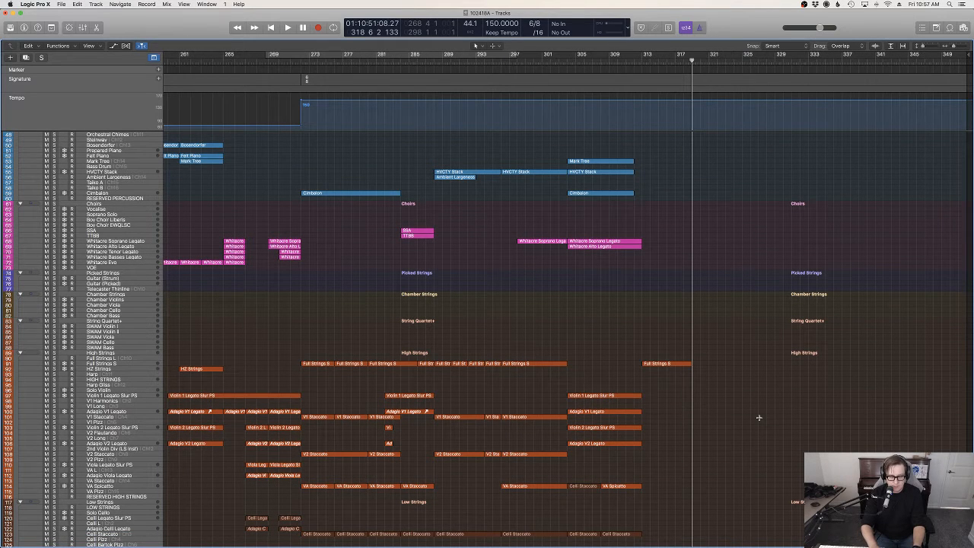
scroll(758, 417, up, 6)
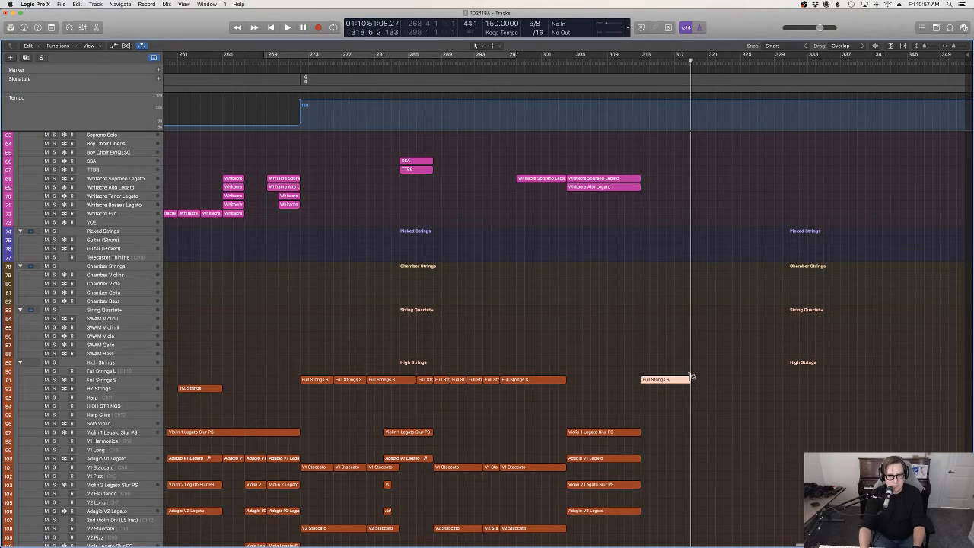
drag(887, 378, 793, 381)
key(ctrl+l)
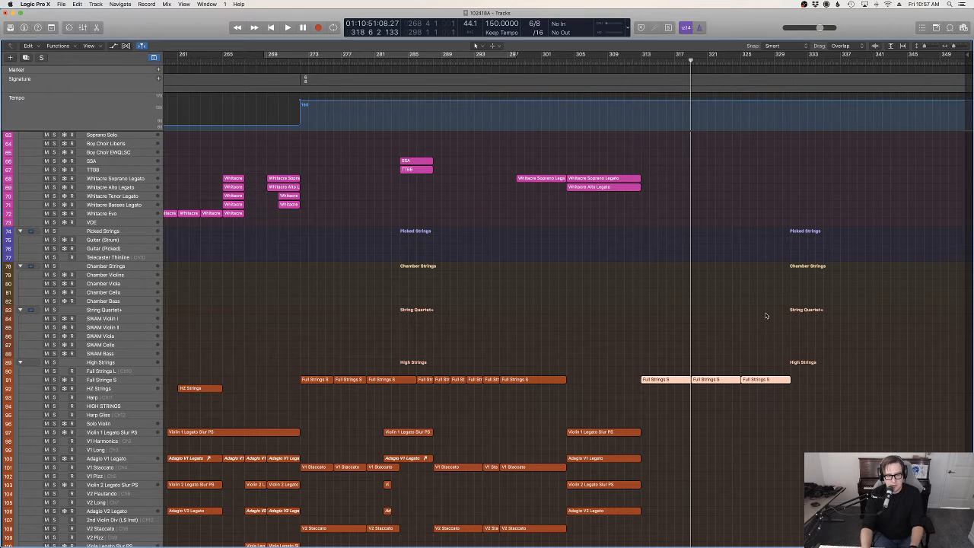
Play the repeated strings section up to bar 327 with the Horn Choir track selected for live input.
click(766, 316)
key(space)
scroll(797, 350, up, 15)
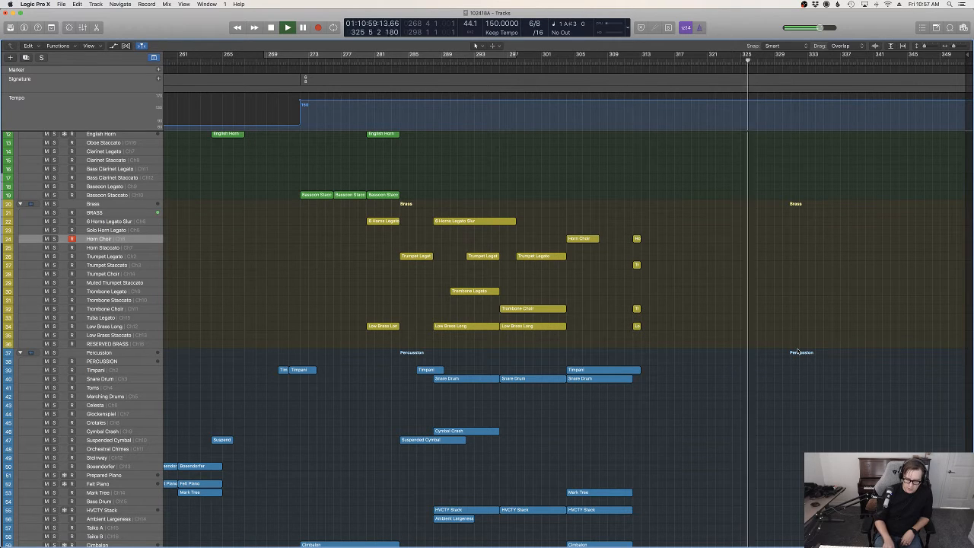
key(space)
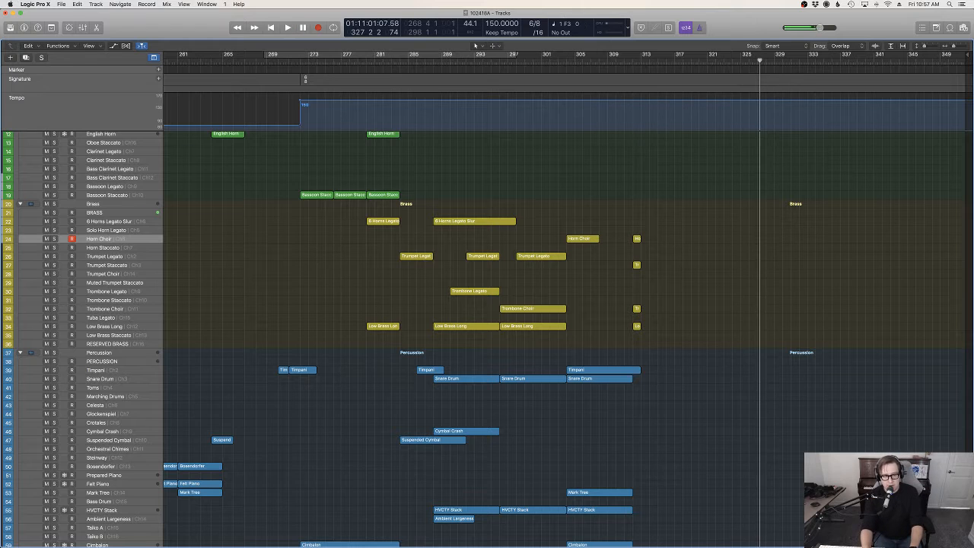
Join the three Full Strings S regions between bars 313 and 331 into a single region.
scroll(798, 352, down, 10)
scroll(749, 272, down, 3)
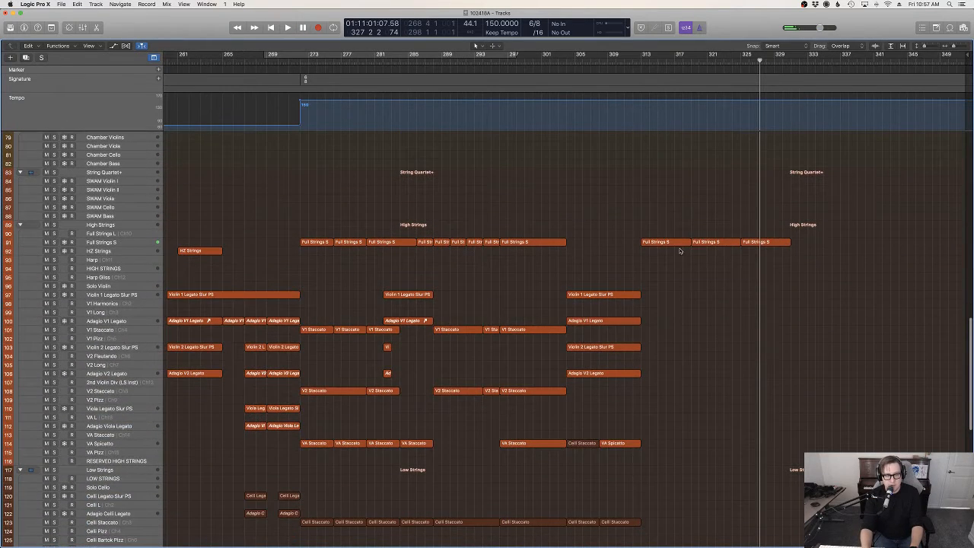
drag(755, 279, 674, 242)
key(super+j)
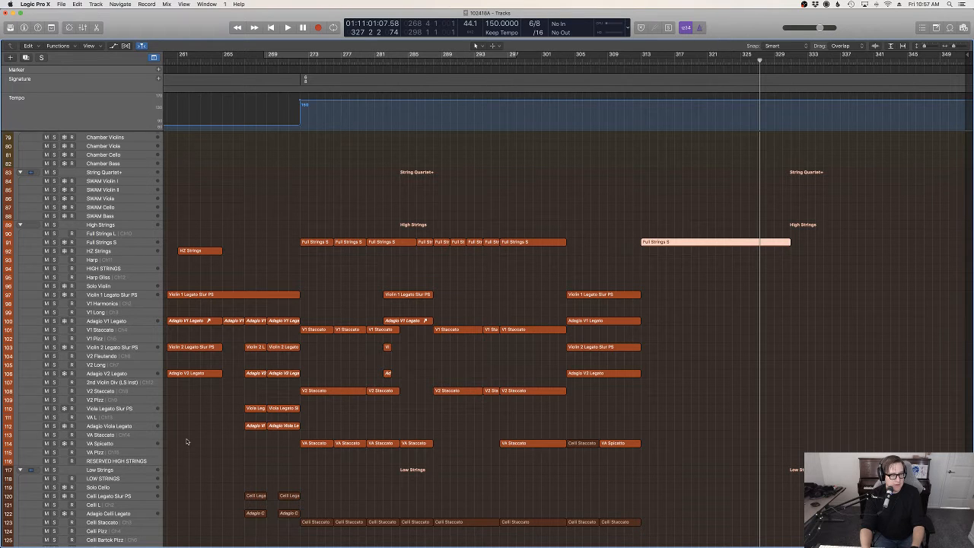
Paste a copy of the joined Full Strings S region onto the Celli Staccato track at bar 313 and open it in the piano roll.
scroll(186, 442, down, 2)
click(101, 477)
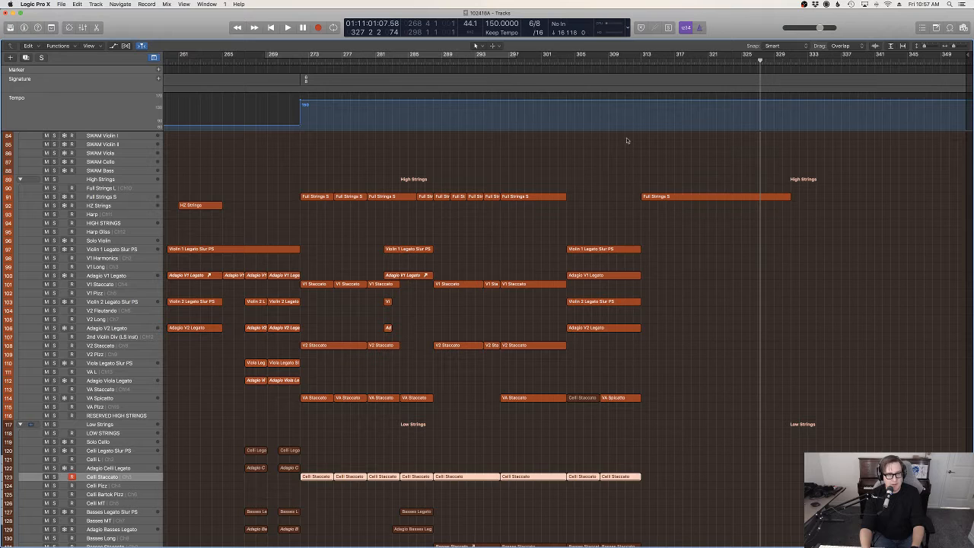
click(637, 60)
key(super+v)
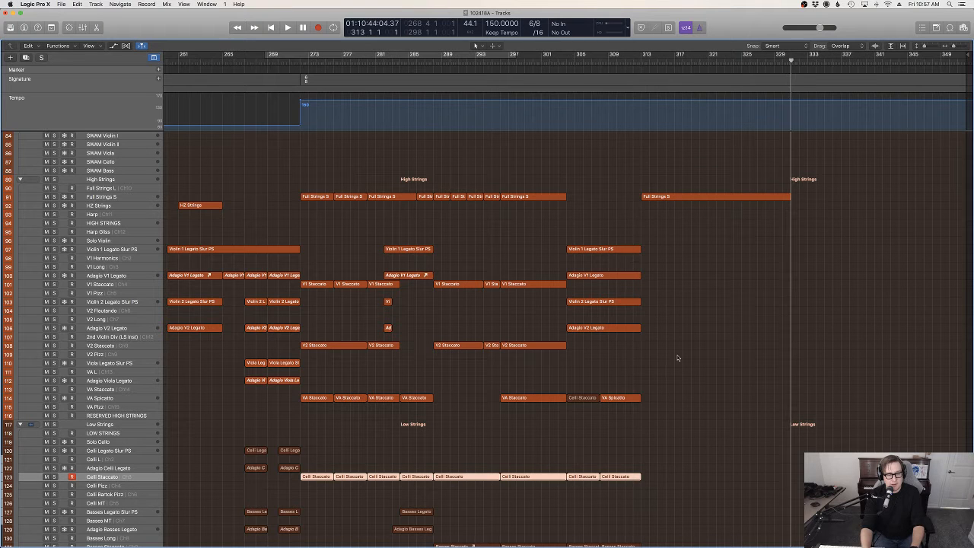
key(p)
key(z)
scroll(693, 399, right, 5)
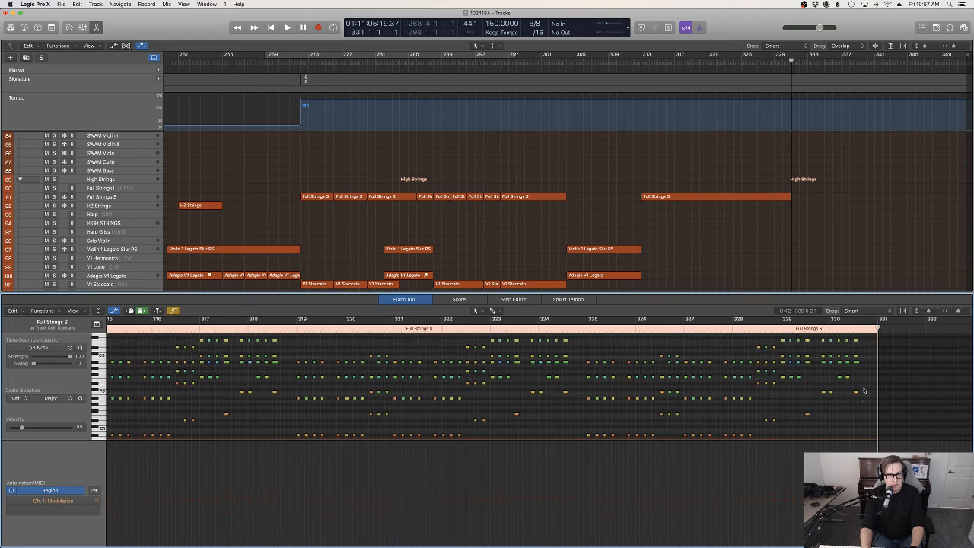
Delete all notes above C2 from the copied Celli Staccato region and play it from just before bar 313.
drag(864, 391, 276, 363)
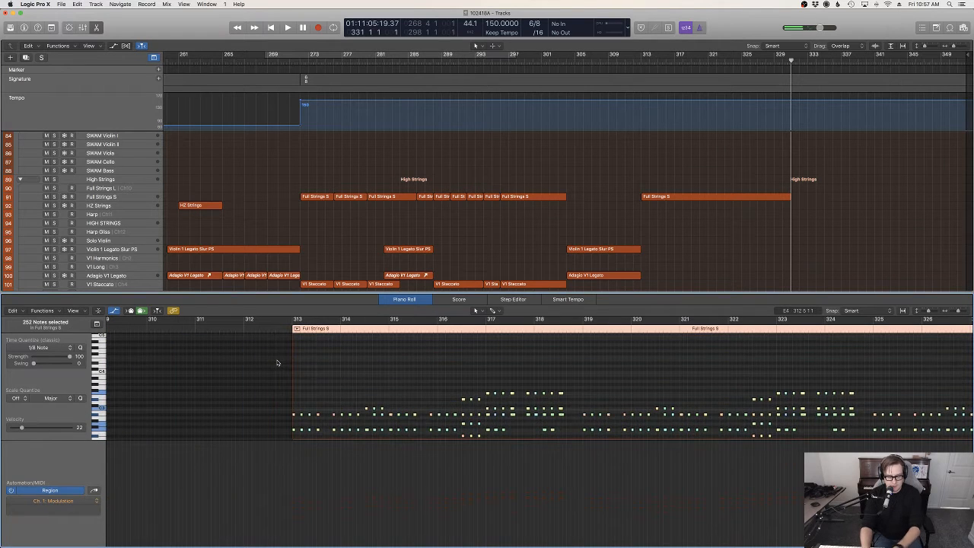
key(Delete)
scroll(304, 356, down, 5)
click(284, 327)
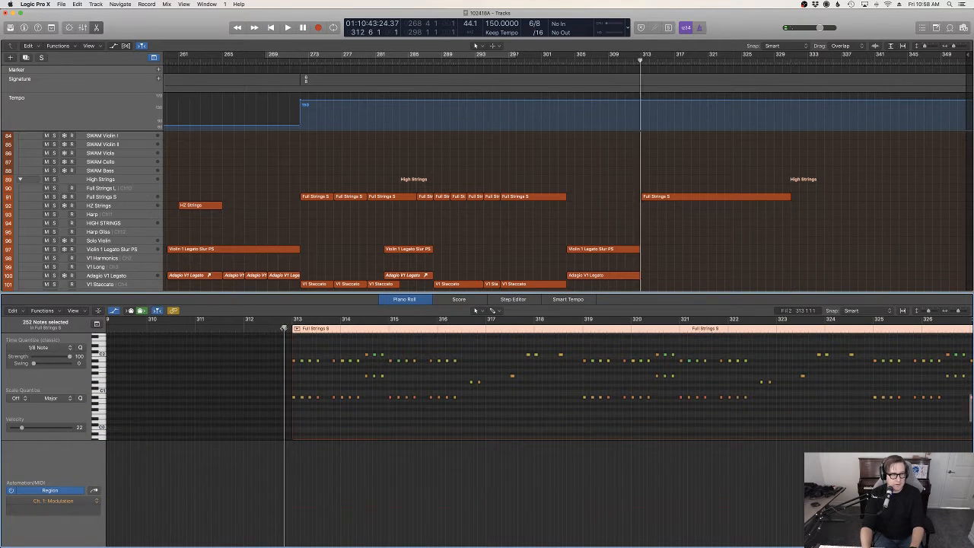
key(space)
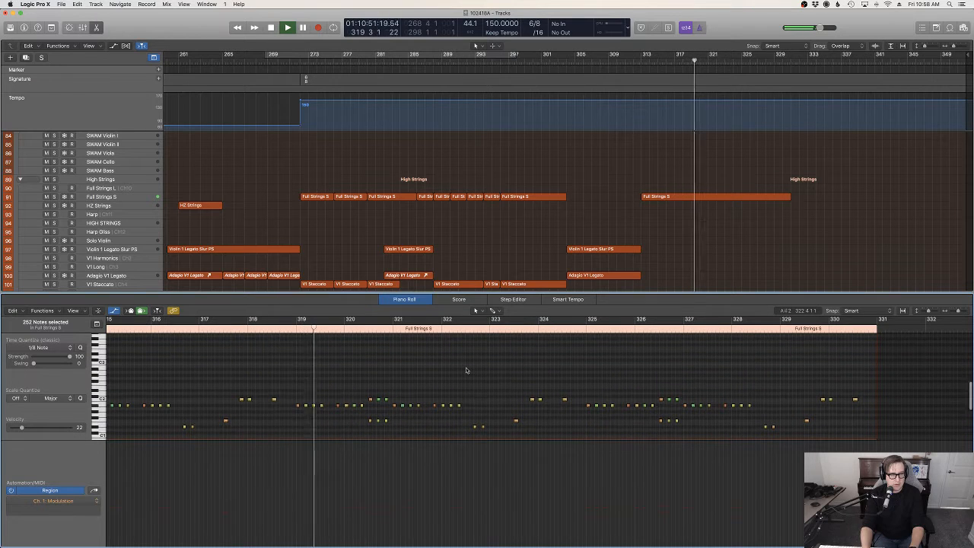
Stop playback and paste a copy of the joined Full Strings S region onto the VA Spiccato track at bar 313.
key(space)
key(p)
drag(743, 272, 713, 181)
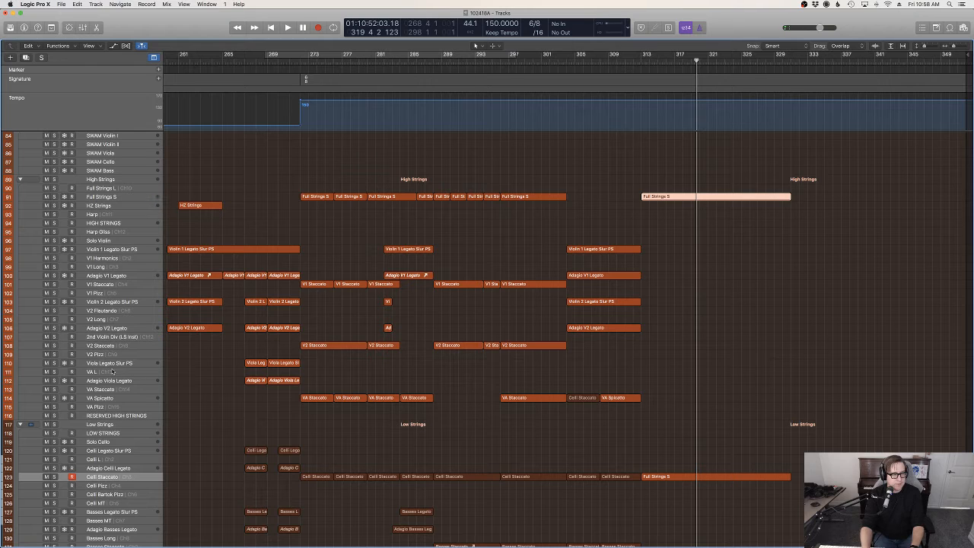
click(346, 388)
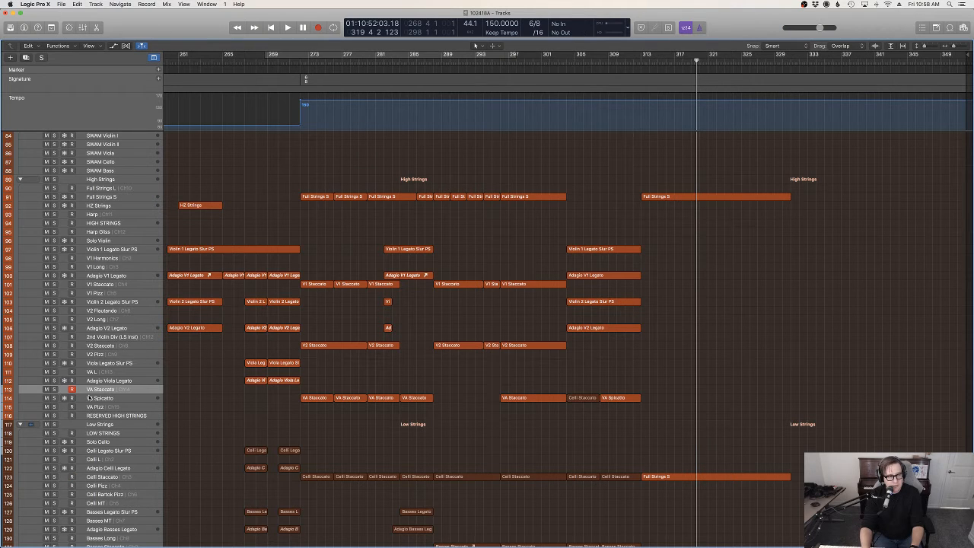
key(Down)
click(640, 64)
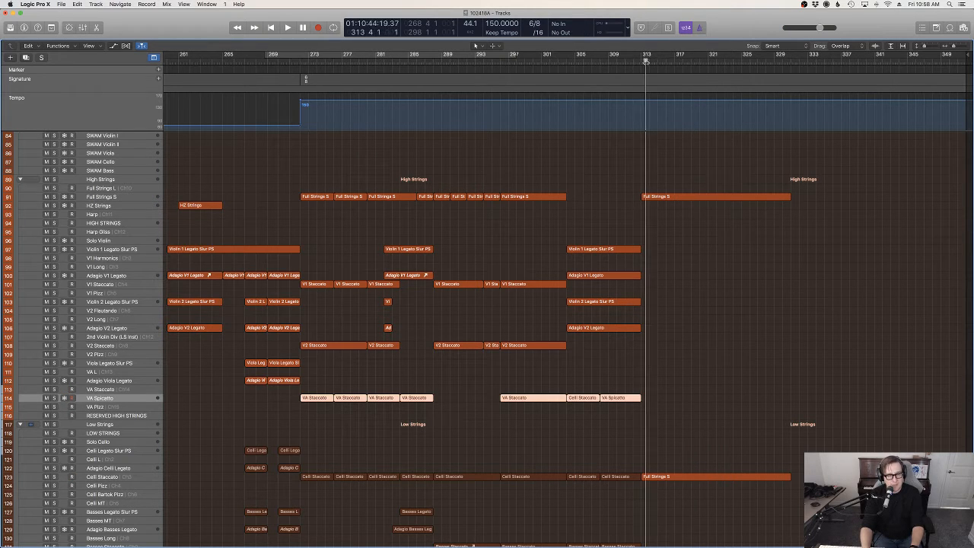
key(super+v)
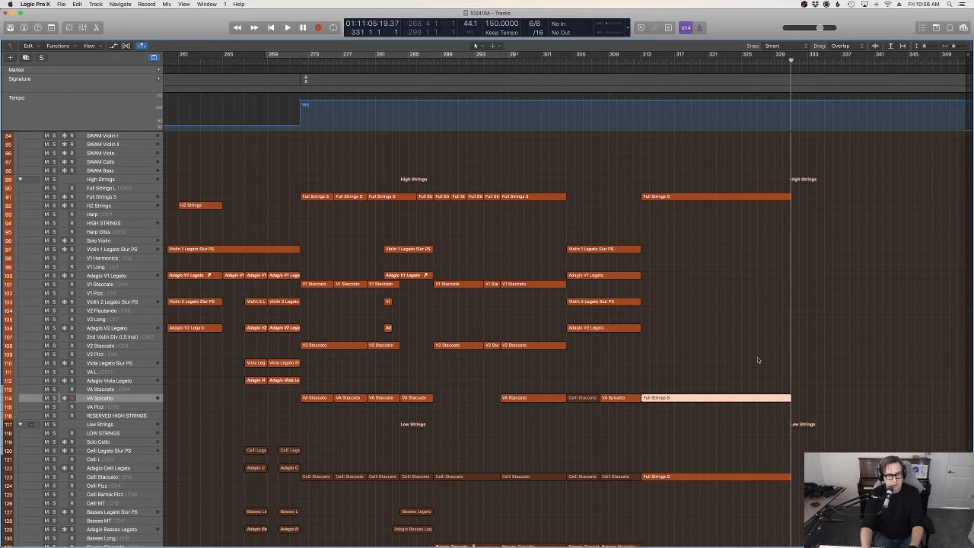
Delete the highest and lowest notes from the VA Spiccato copy, keeping the middle voices around C2, and play it from just before bar 313.
key(p)
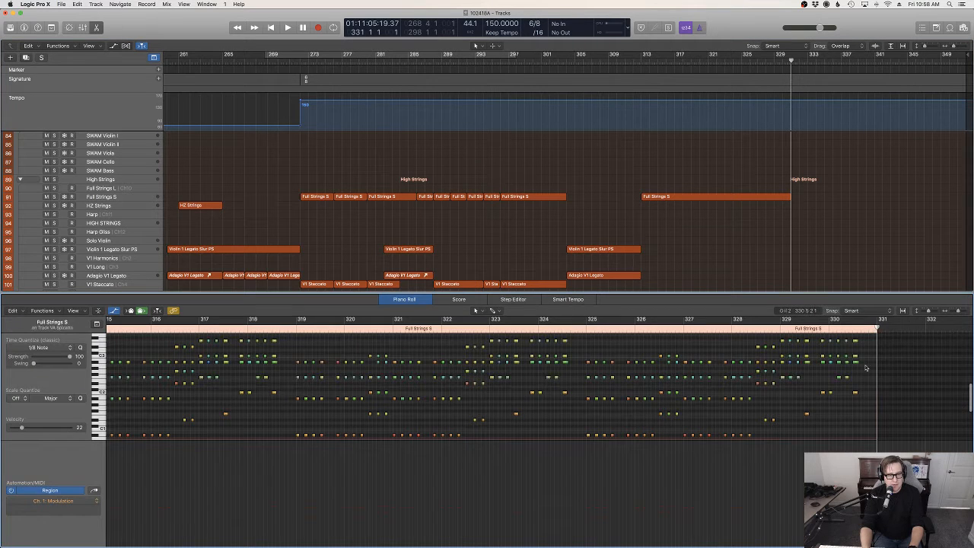
key(super+a)
scroll(548, 344, left, 10)
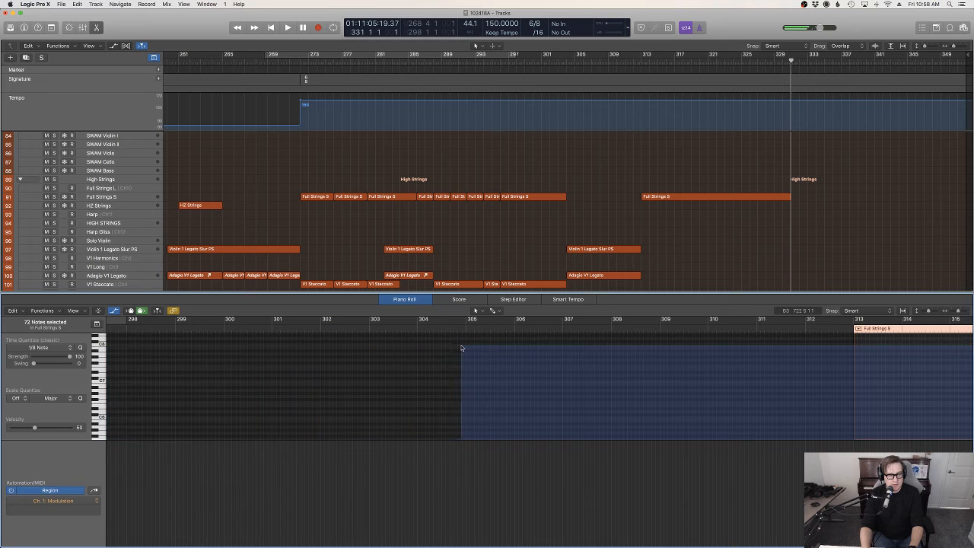
scroll(677, 344, right, 10)
scroll(673, 346, down, 2)
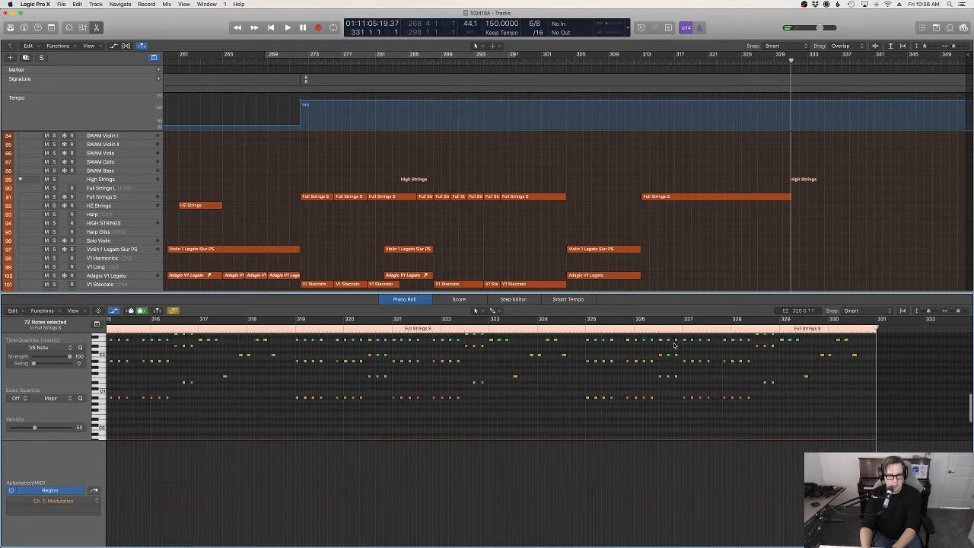
drag(820, 409, 221, 373)
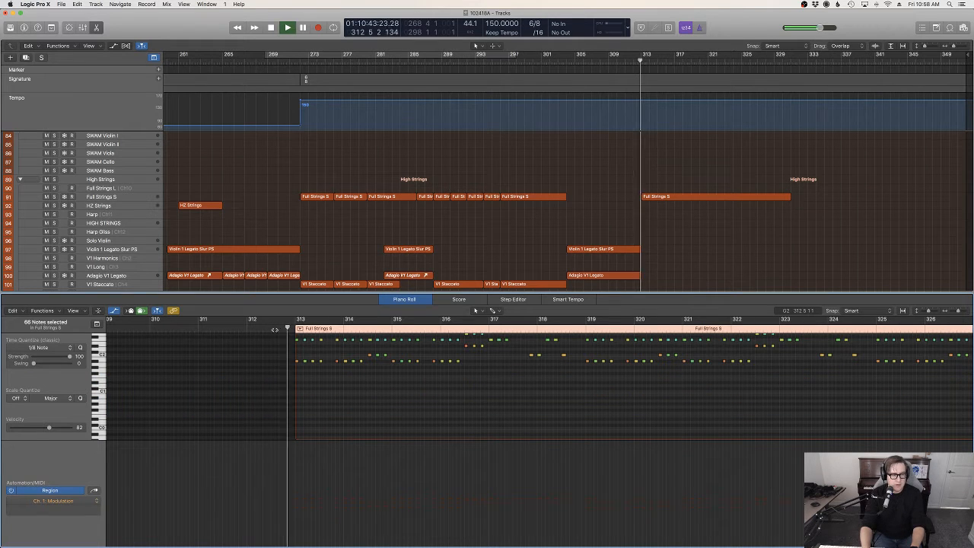
click(779, 254)
key(e)
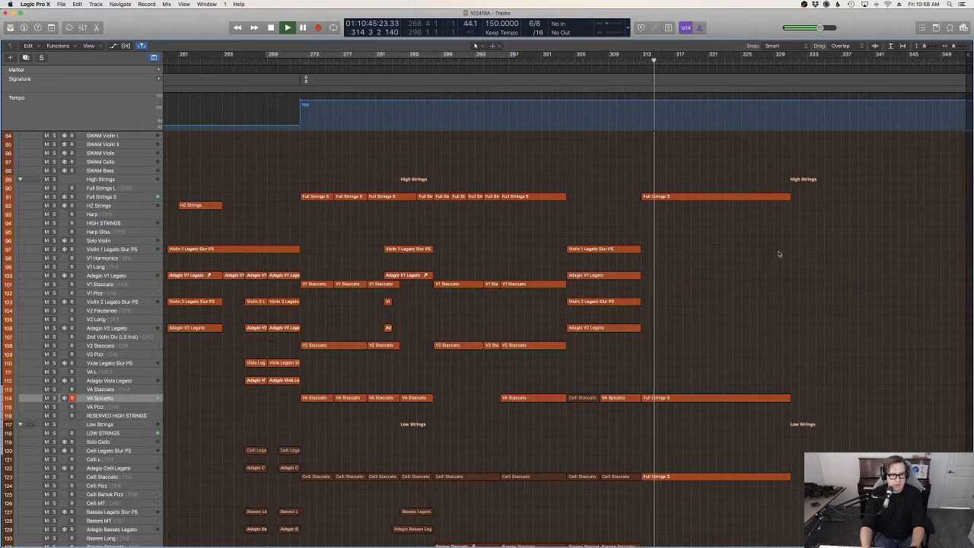
Paste a copy of the joined Full Strings S region onto the V2 Staccato track at bar 313 and open it in the piano roll.
scroll(768, 266, up, 3)
click(719, 243)
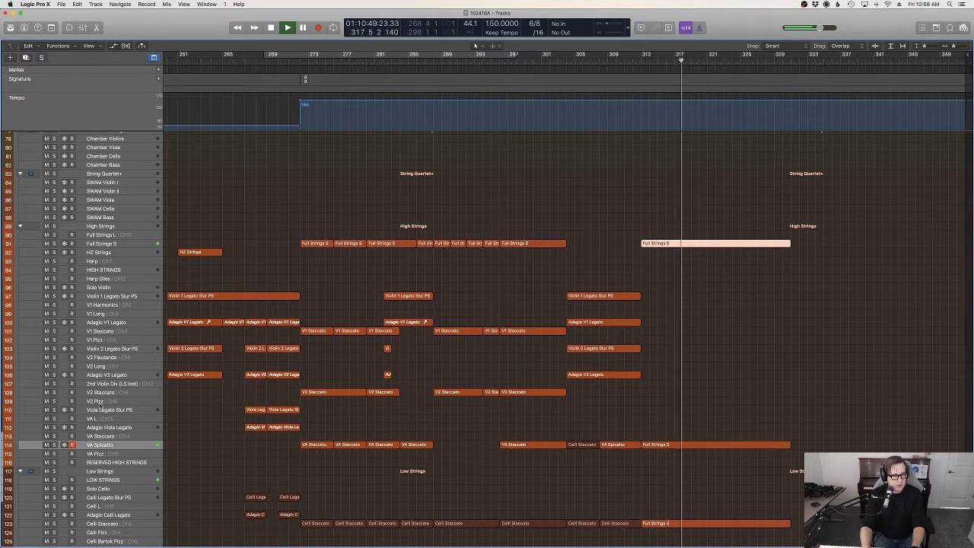
click(100, 391)
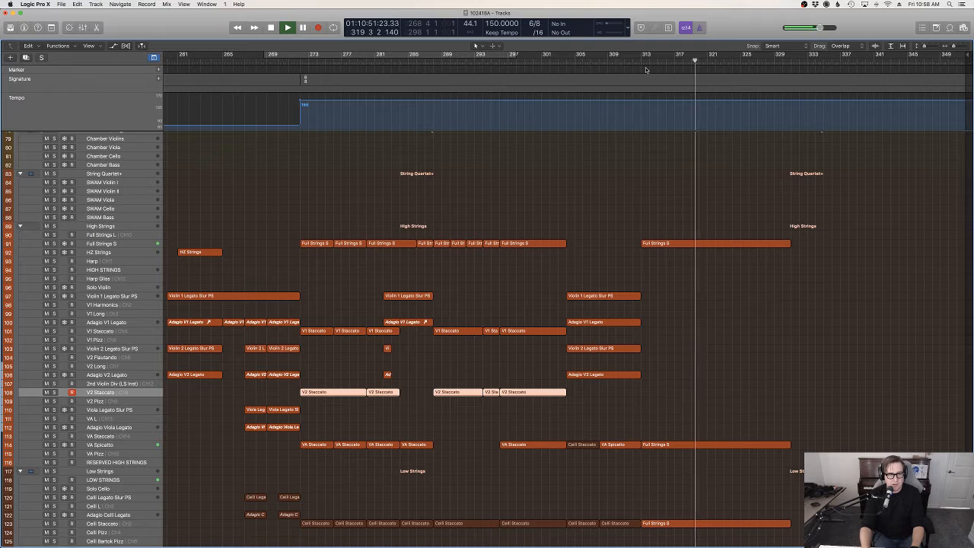
key(space)
drag(631, 61, 640, 62)
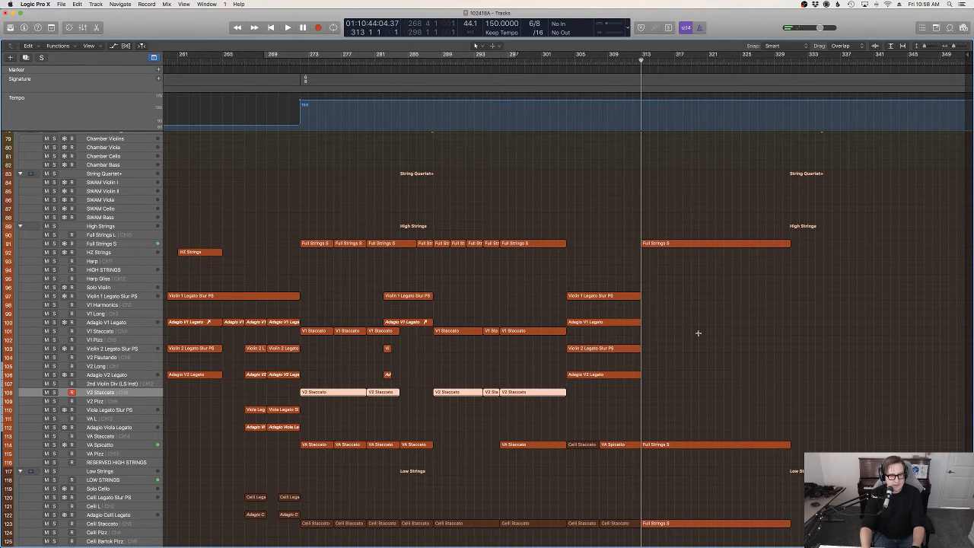
key(super+v)
key(p)
scroll(707, 263, down, 5)
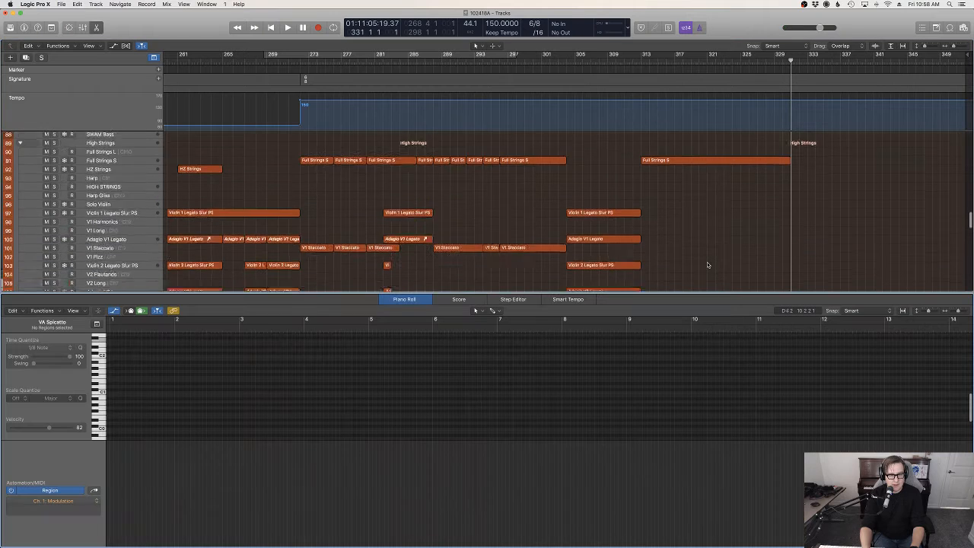
click(706, 272)
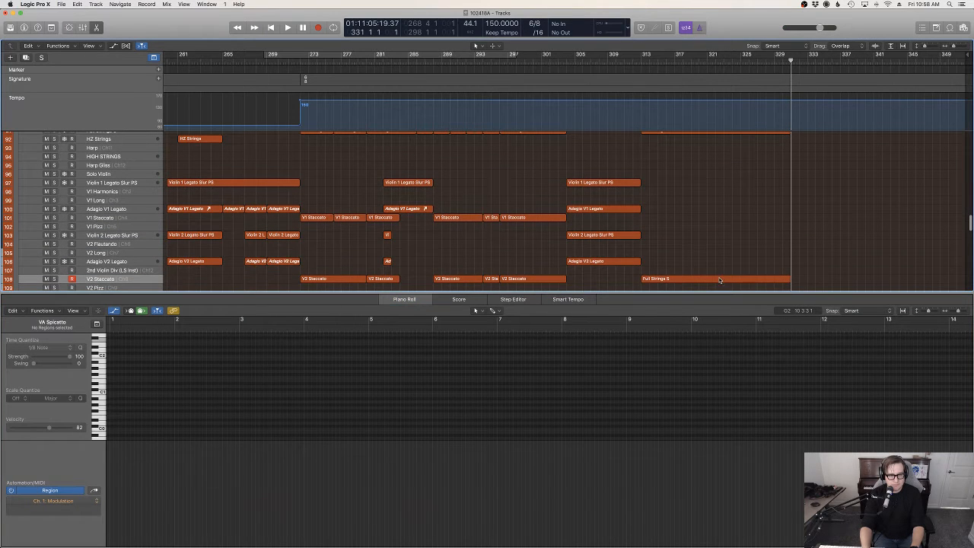
click(719, 280)
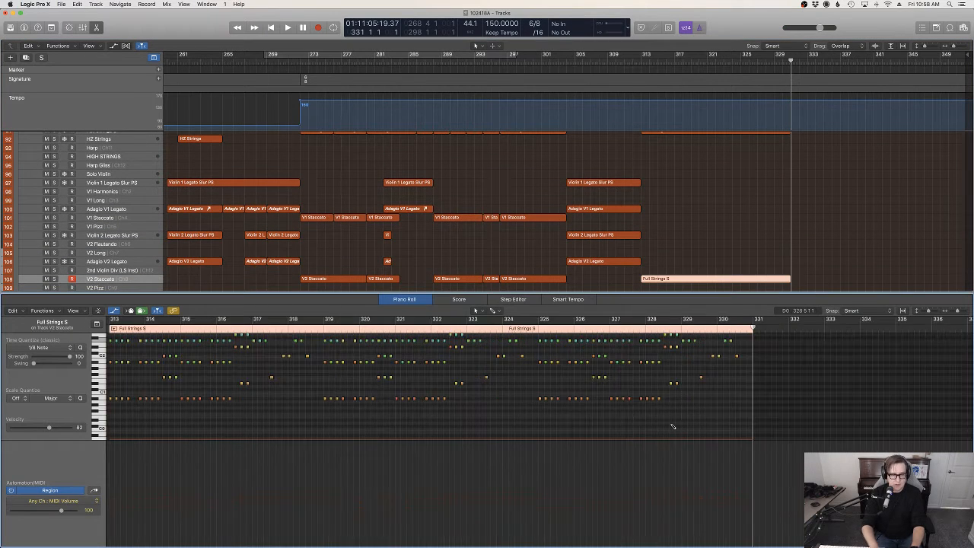
Delete all notes below A♯2 from the copied V2 Staccato region.
scroll(670, 426, down, 4)
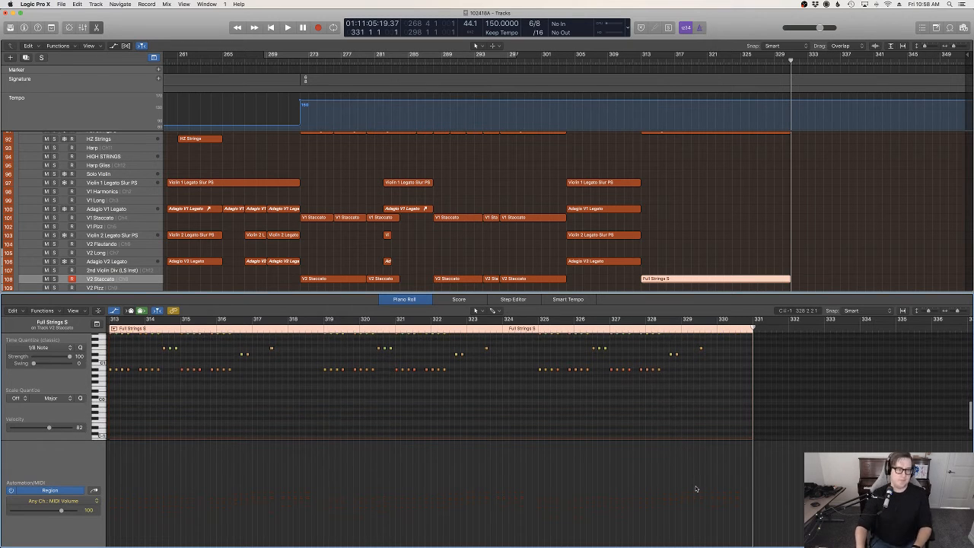
scroll(688, 434, up, 7)
scroll(688, 435, left, 15)
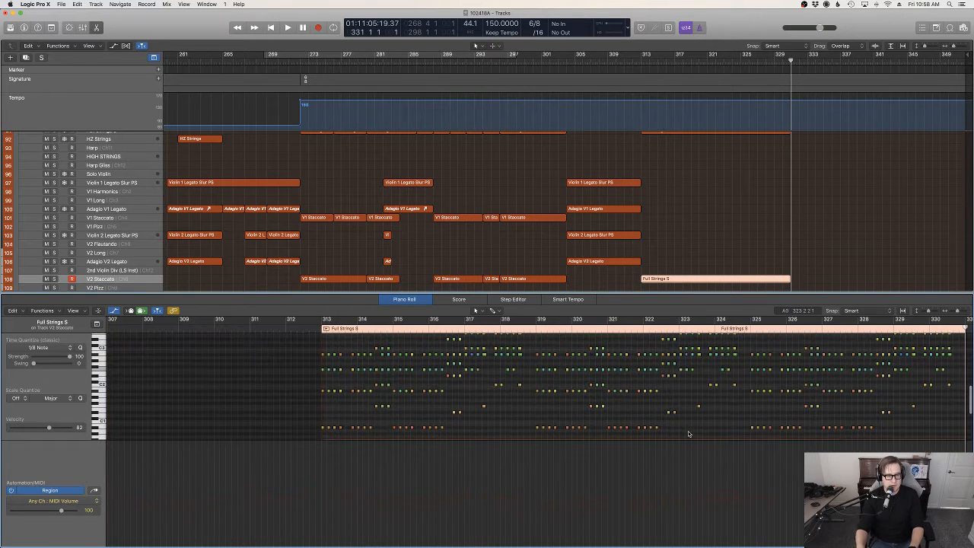
drag(958, 431, 311, 363)
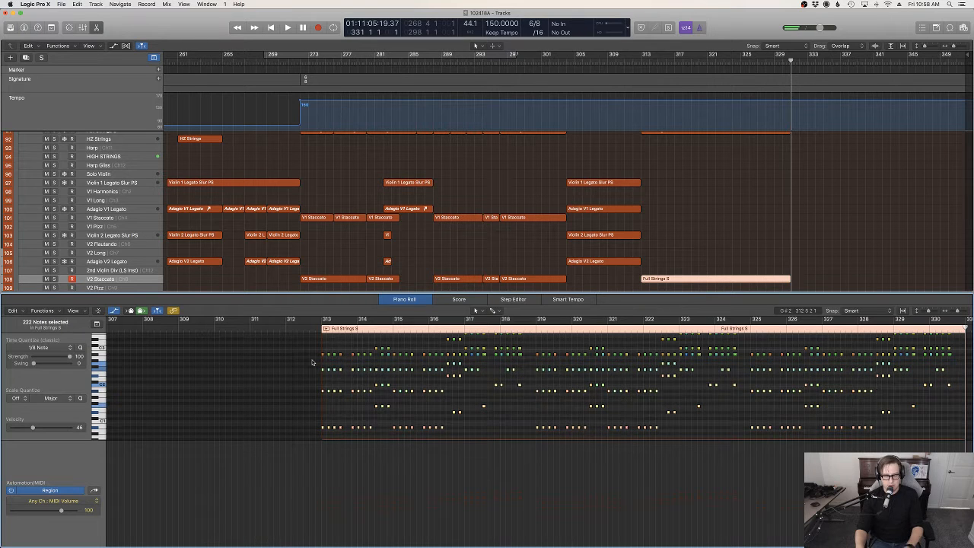
scroll(552, 378, up, 3)
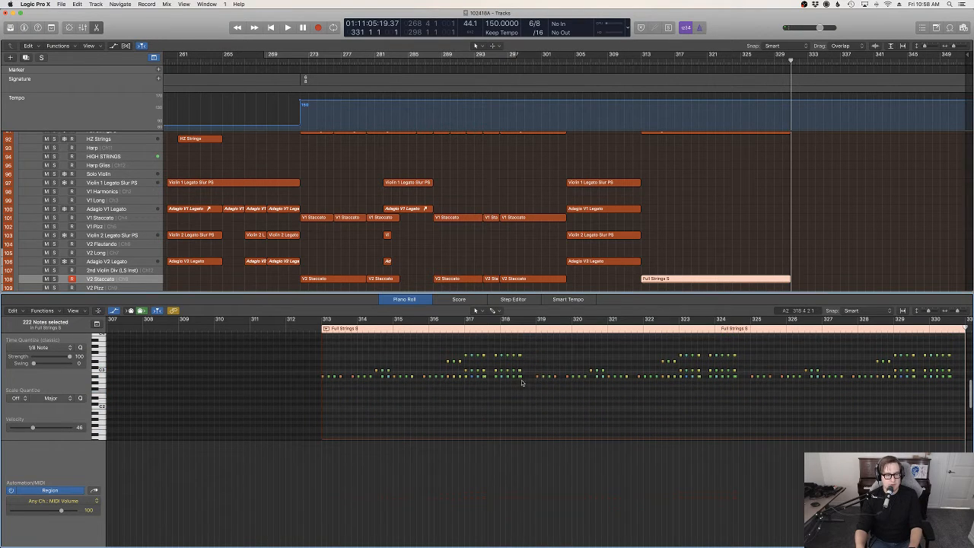
Try deleting the A♯2 row of notes from the V2 Staccato region and play it from just before bar 313.
drag(946, 395, 311, 378)
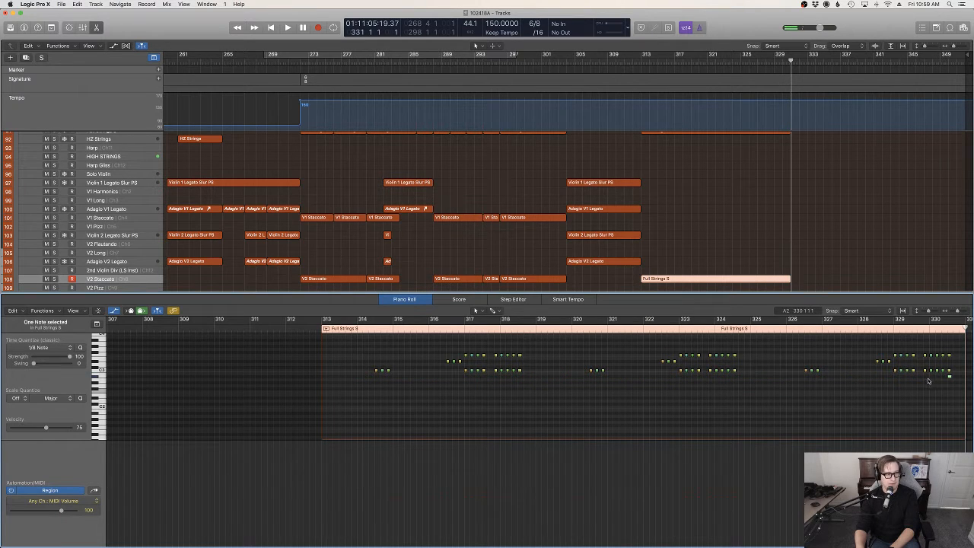
click(313, 332)
key(space)
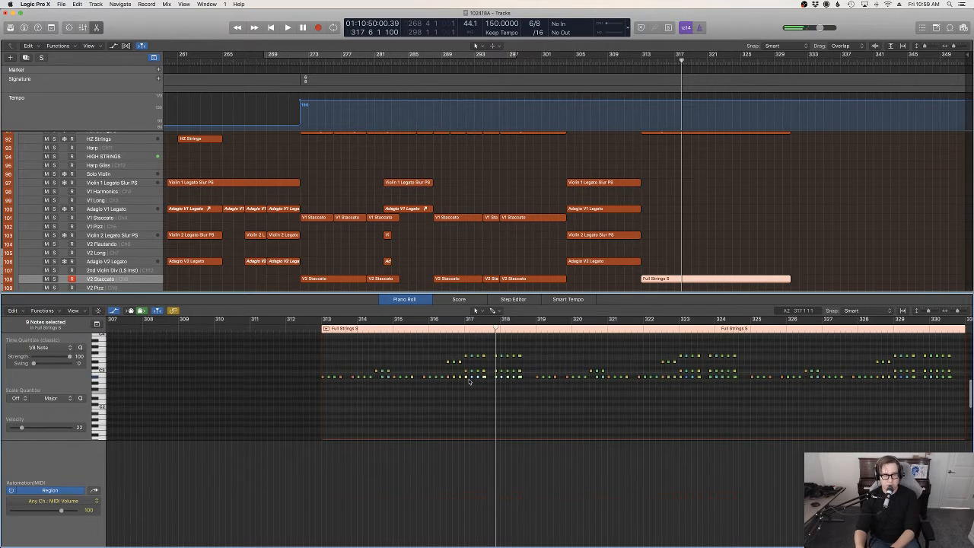
Delete the A♯2 notes in bars 317–318, 323–324 and 329–330 of the V2 Staccato region and play from just before bar 313.
scroll(470, 382, up, 1)
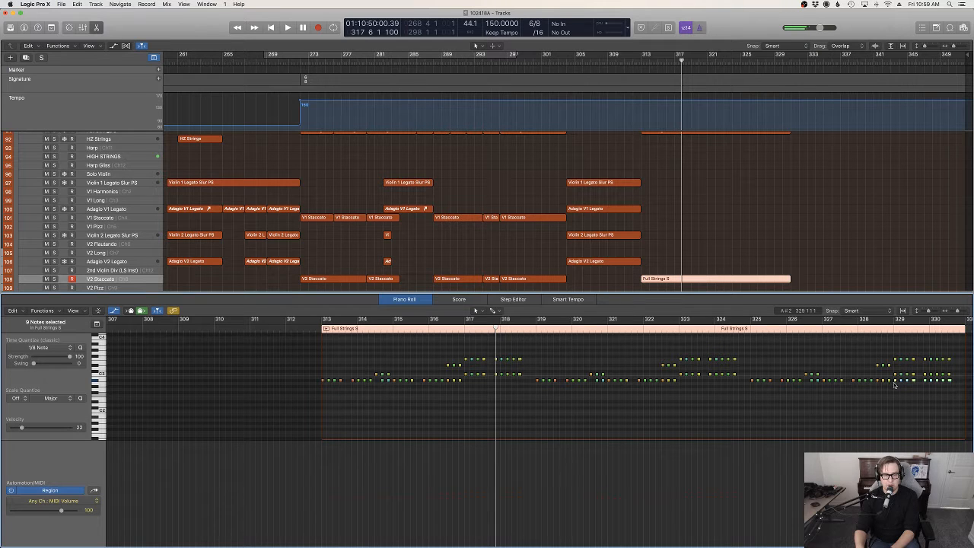
click(305, 329)
key(space)
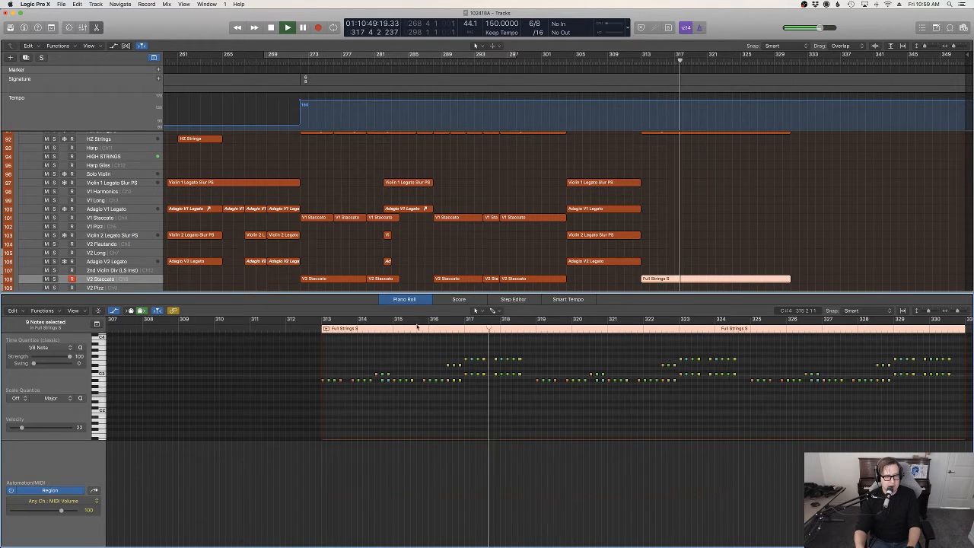
Close the piano roll and listen to the layered strings up to bar 328 while reviewing the choir, percussion and string tracks.
scroll(738, 257, down, 5)
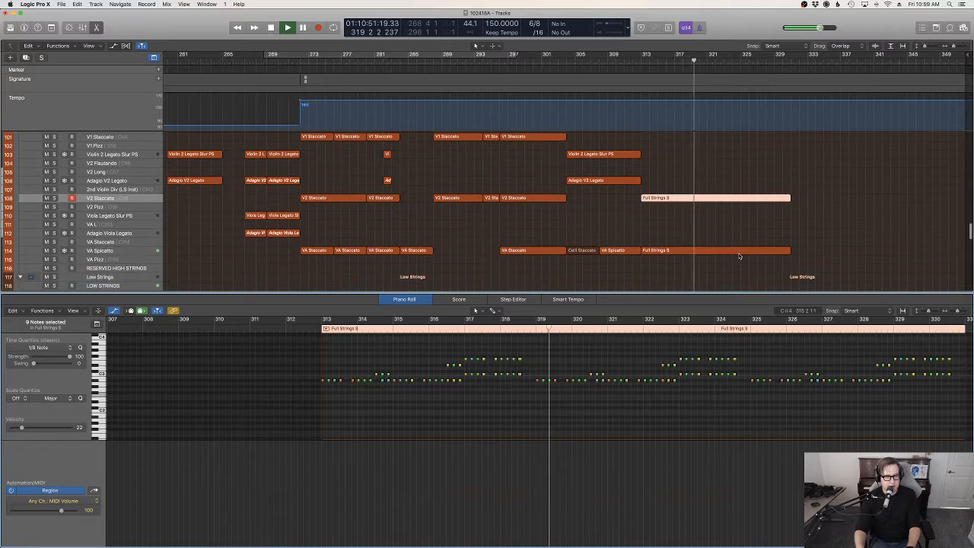
scroll(738, 257, up, 1)
click(724, 233)
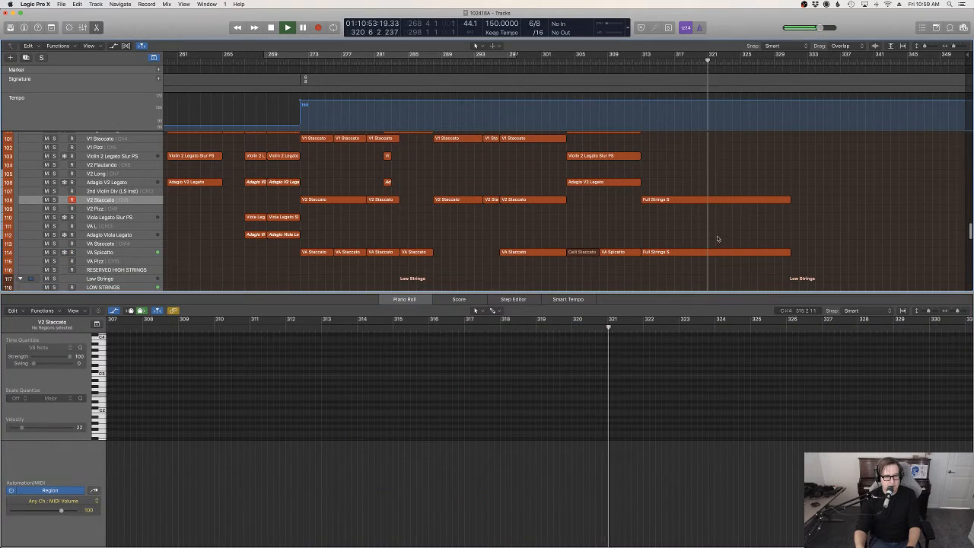
key(p)
scroll(719, 237, up, 10)
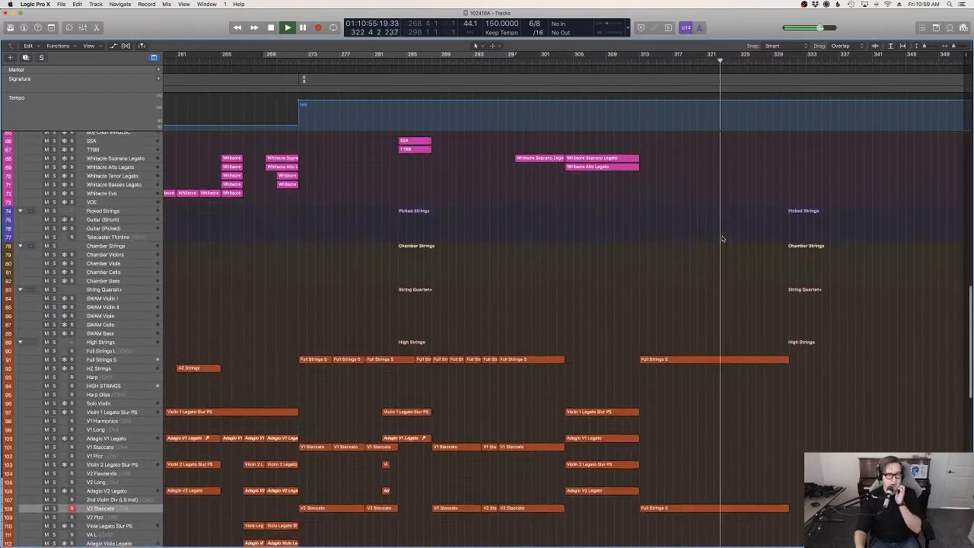
scroll(722, 239, up, 5)
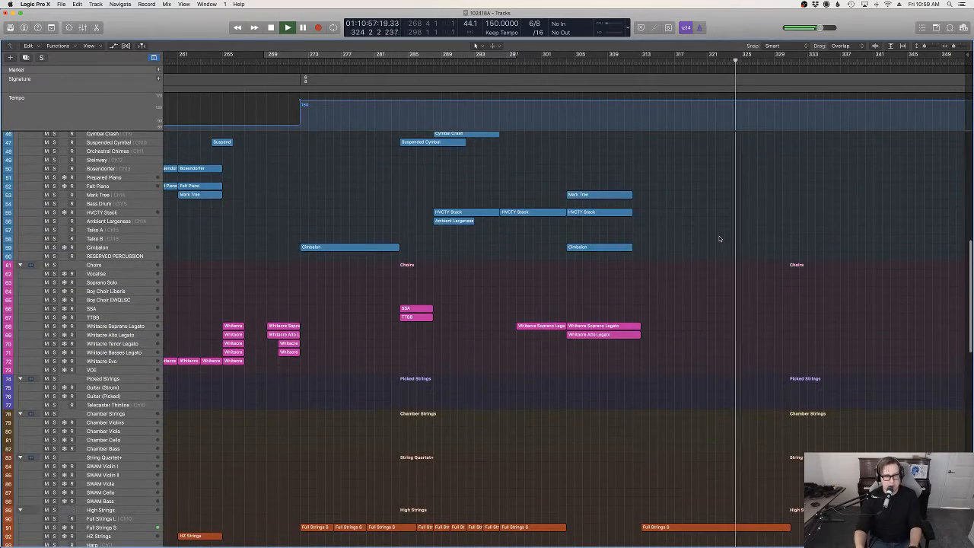
scroll(718, 239, down, 3)
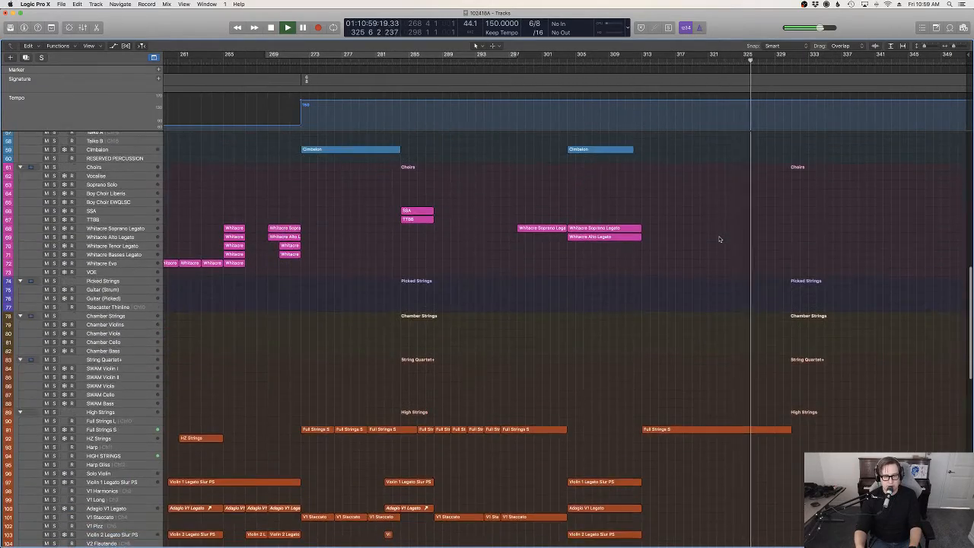
scroll(719, 238, down, 4)
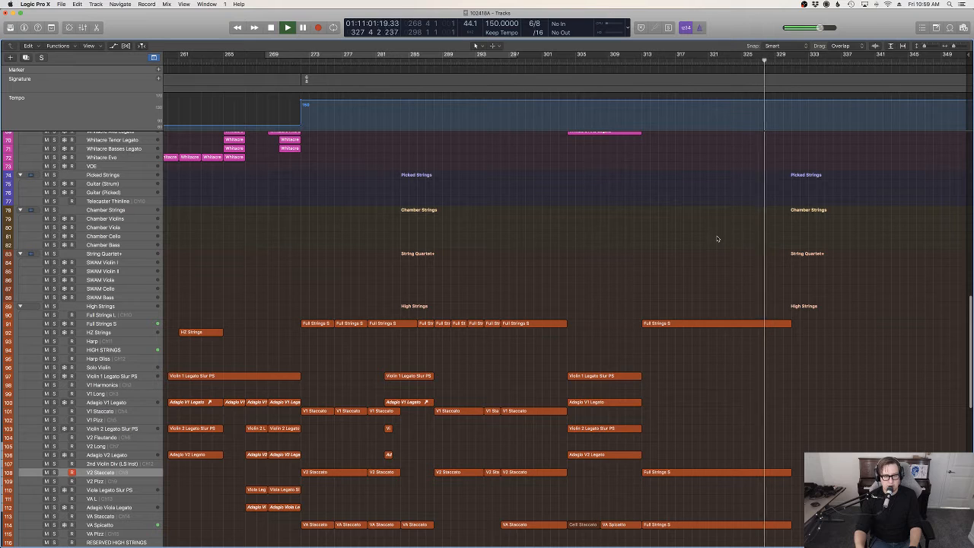
key(space)
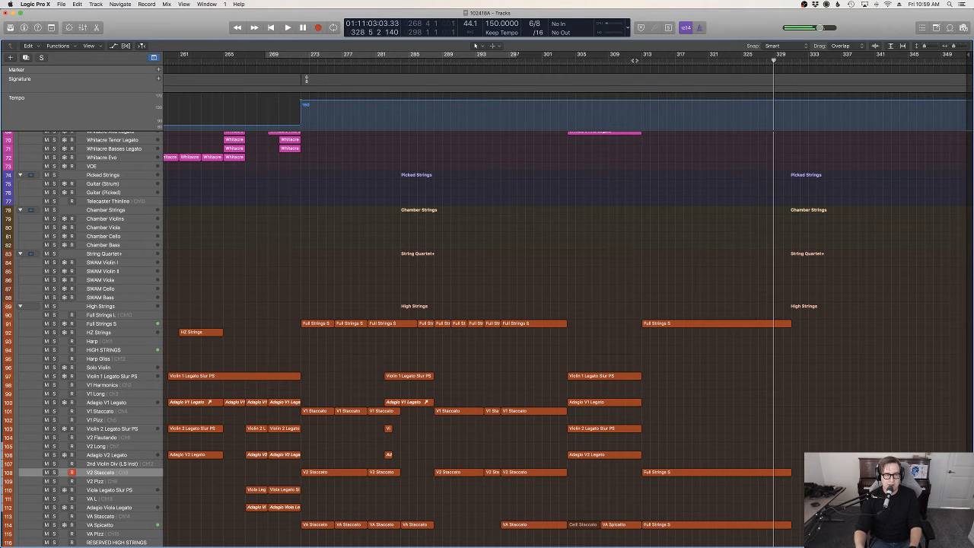
Replay the layered strings from just before bar 313 and again from around bar 318.
click(633, 60)
key(space)
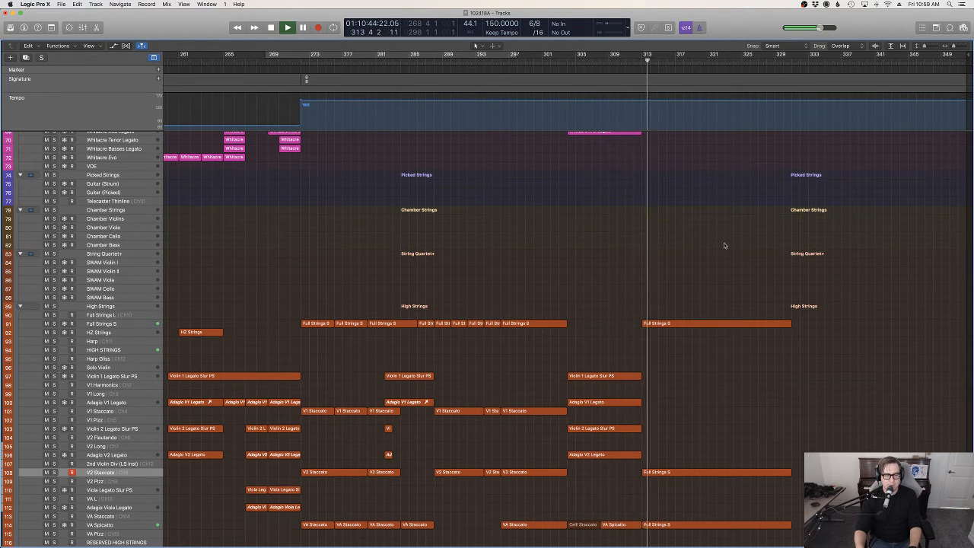
scroll(725, 245, down, 3)
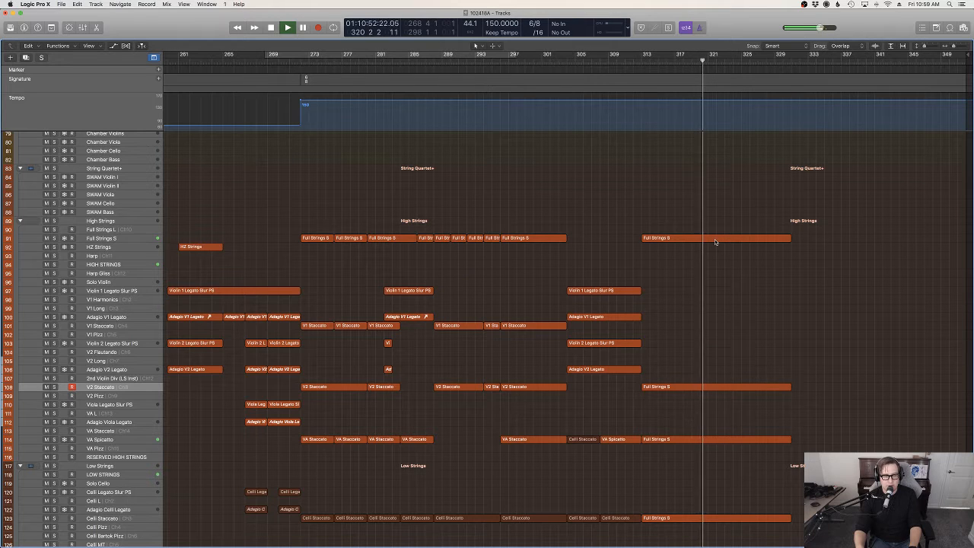
key(space)
drag(695, 61, 686, 62)
key(space)
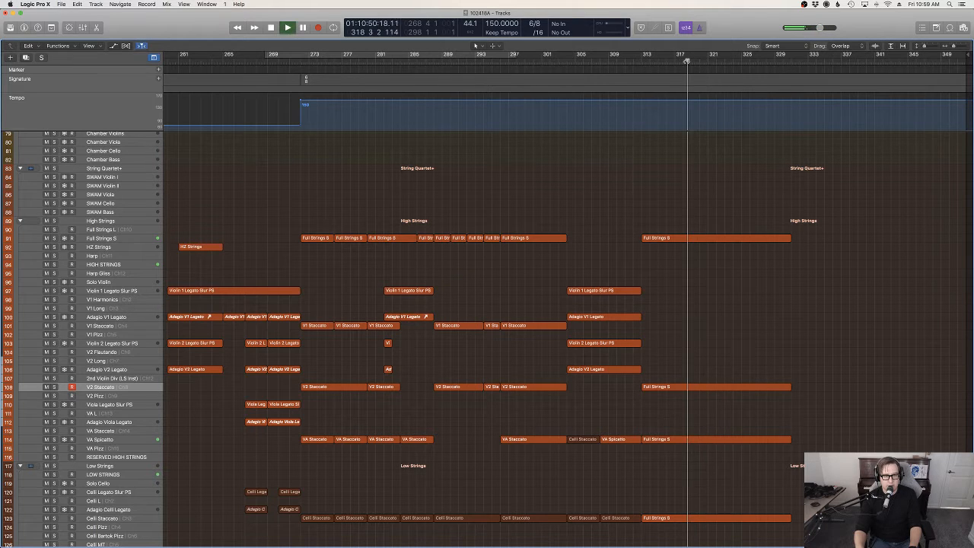
Split the Full Strings S, V2 Staccato, VA Spiccato and Celli Staccato regions at bar 319 and resume playback.
key(space)
click(693, 61)
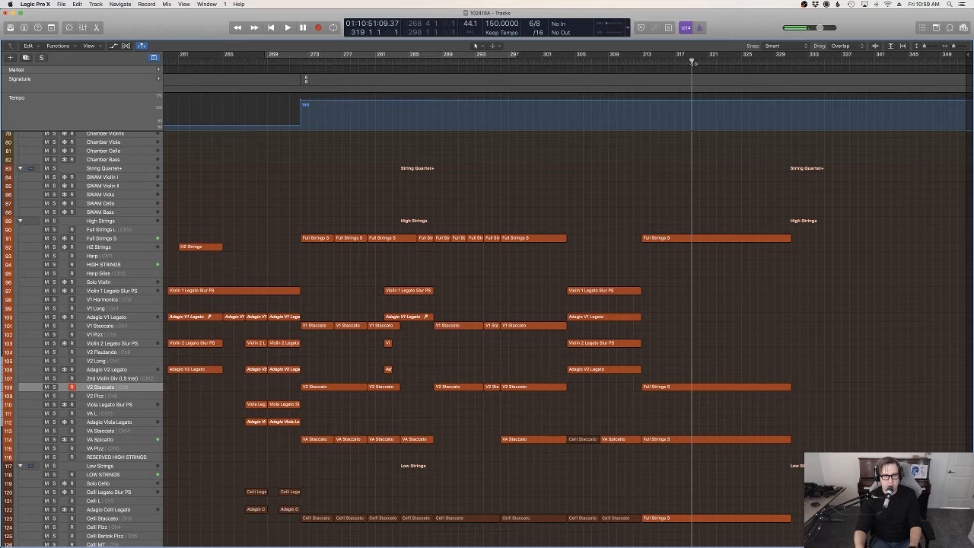
drag(818, 533, 732, 232)
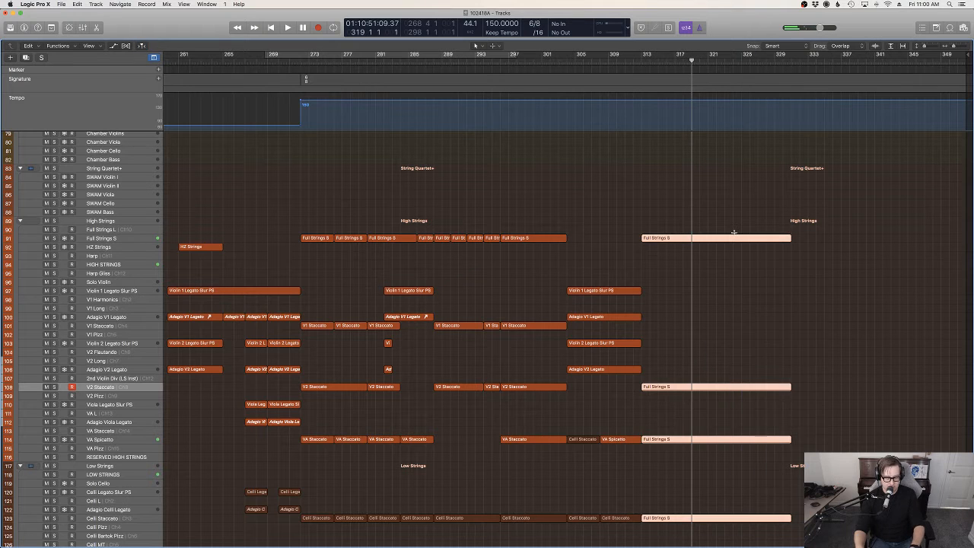
key(super+t)
key(space)
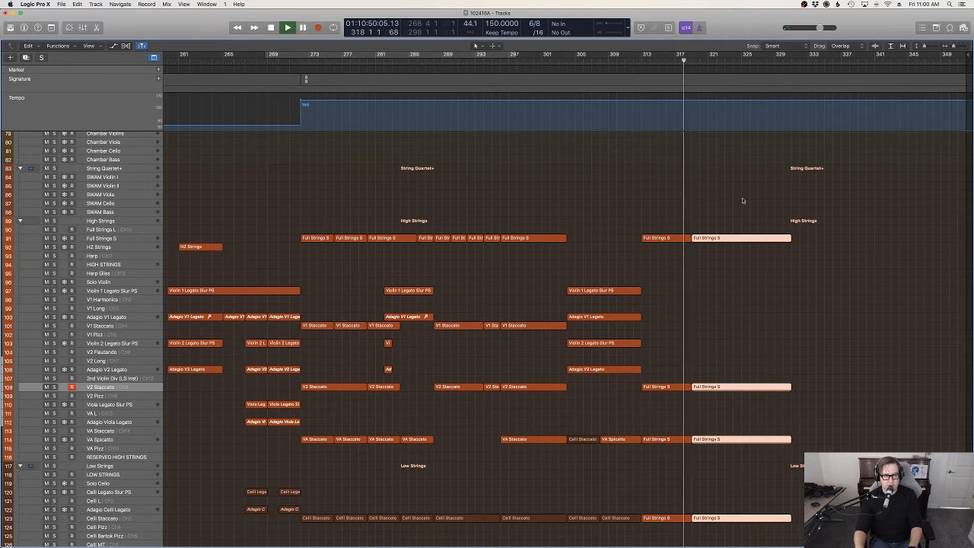
click(753, 276)
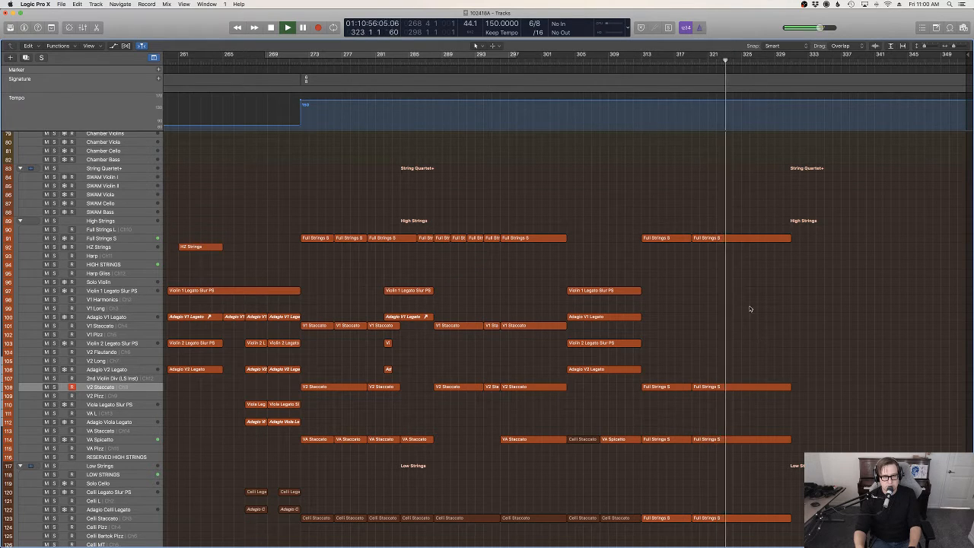
Split the same four string regions again at bar 323 and play on from around there.
drag(716, 59, 723, 60)
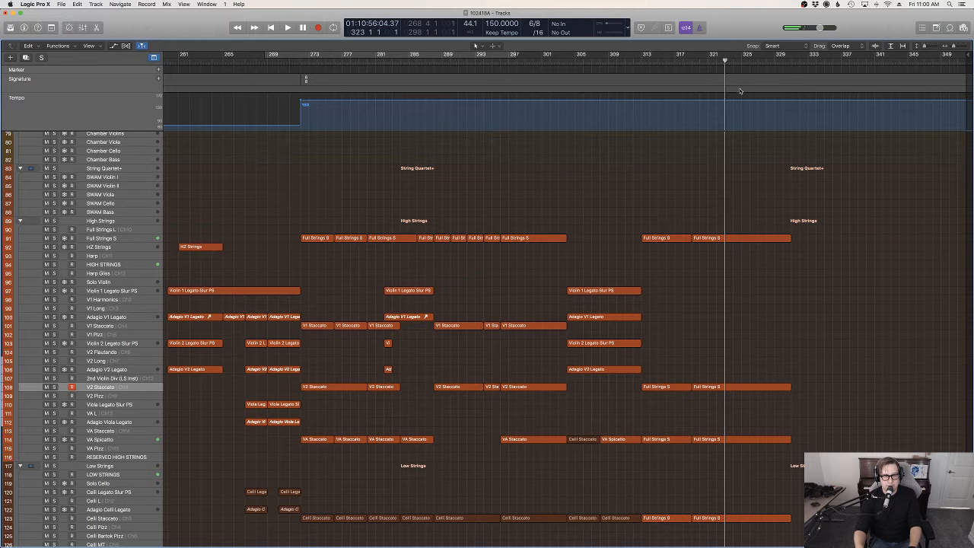
drag(804, 530, 744, 218)
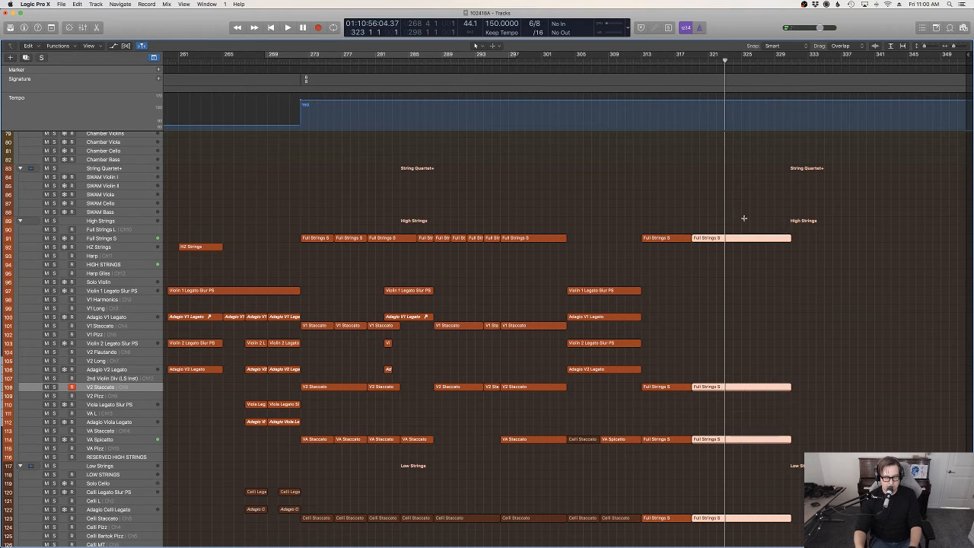
click(771, 317)
key(space)
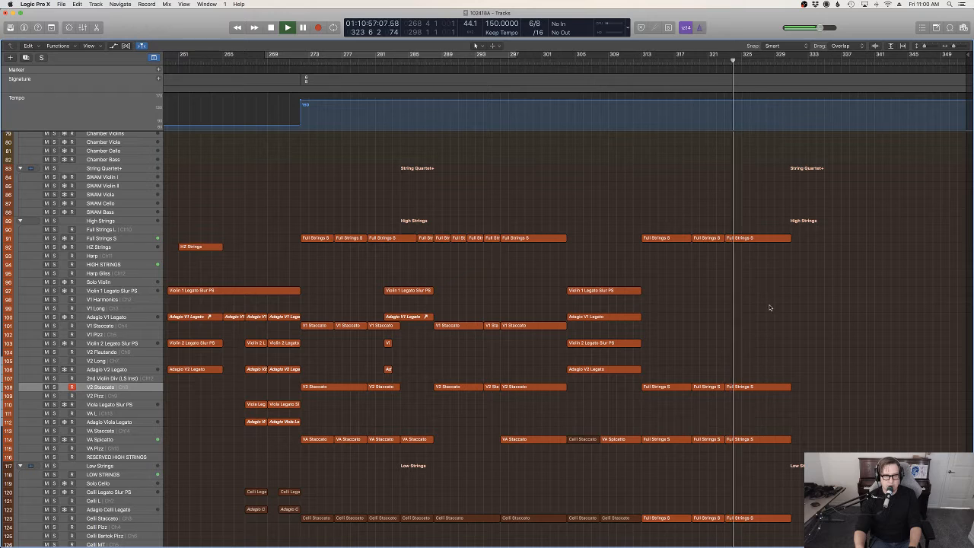
Cut bars 323–325 out of the four string regions and move the remaining part back to start at bar 323.
key(space)
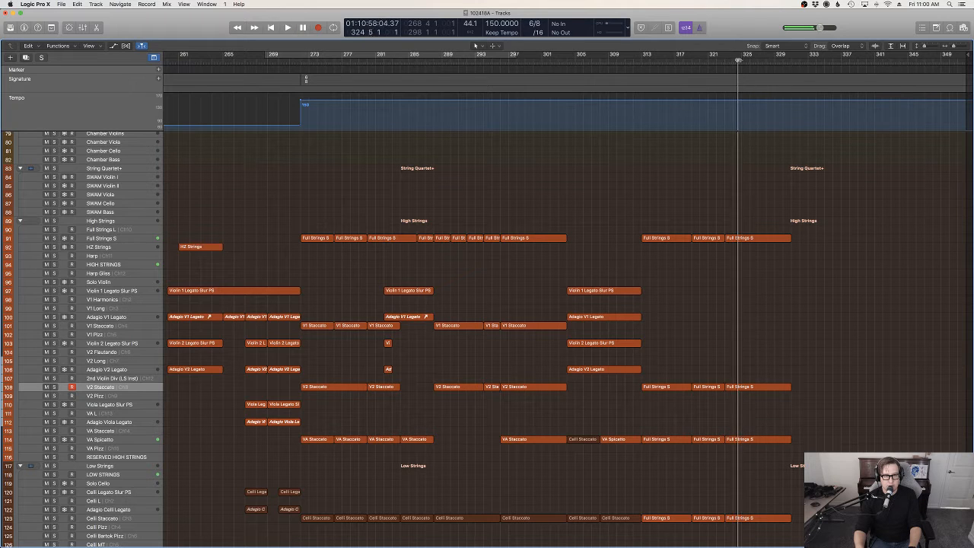
drag(806, 531, 756, 217)
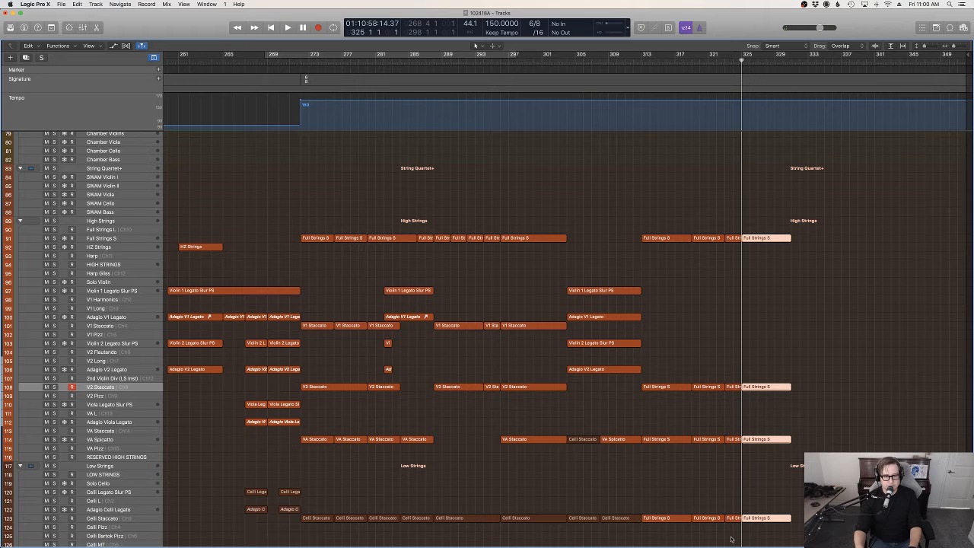
drag(731, 539, 736, 344)
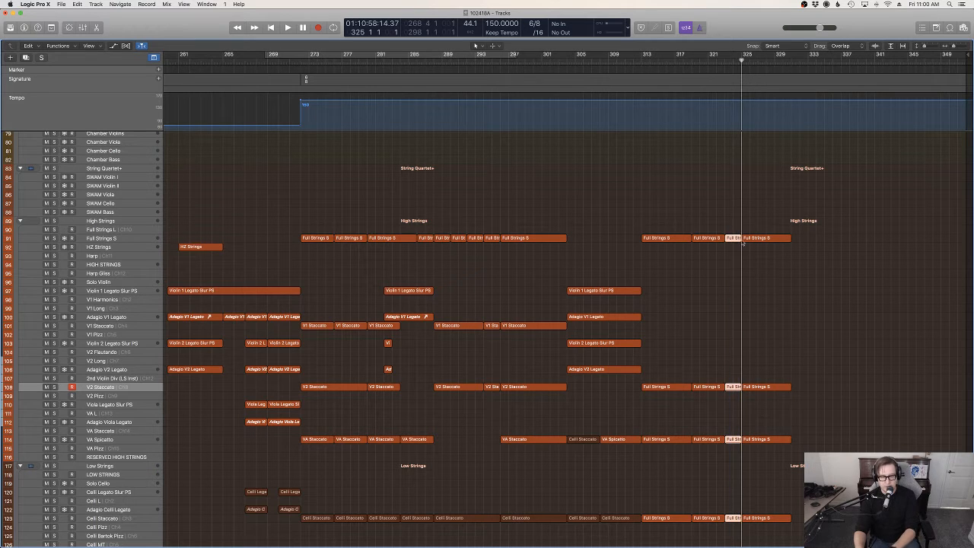
drag(753, 262, 732, 241)
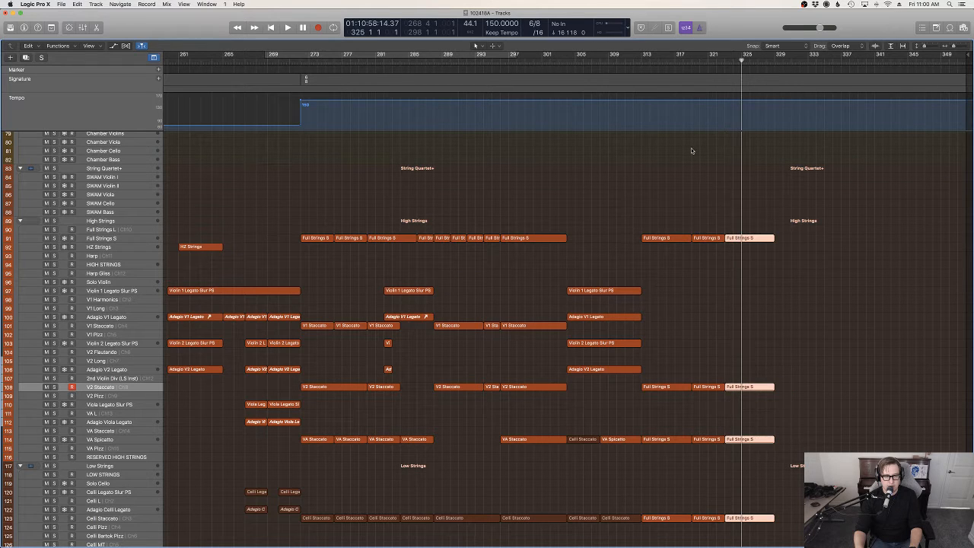
Play the edited strings from bar 313 up to bar 327 while reviewing the percussion, choir and string tracks.
click(640, 62)
key(space)
click(710, 348)
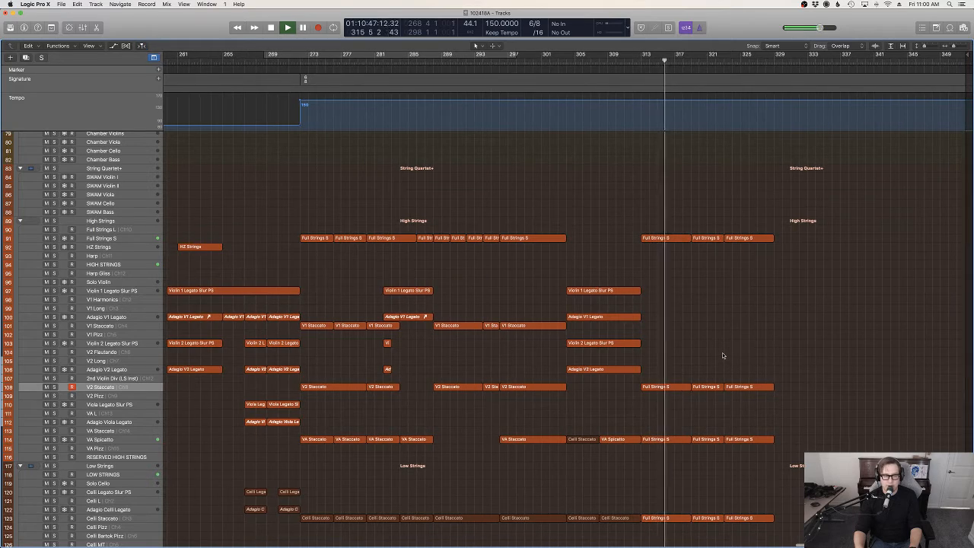
scroll(723, 354, up, 10)
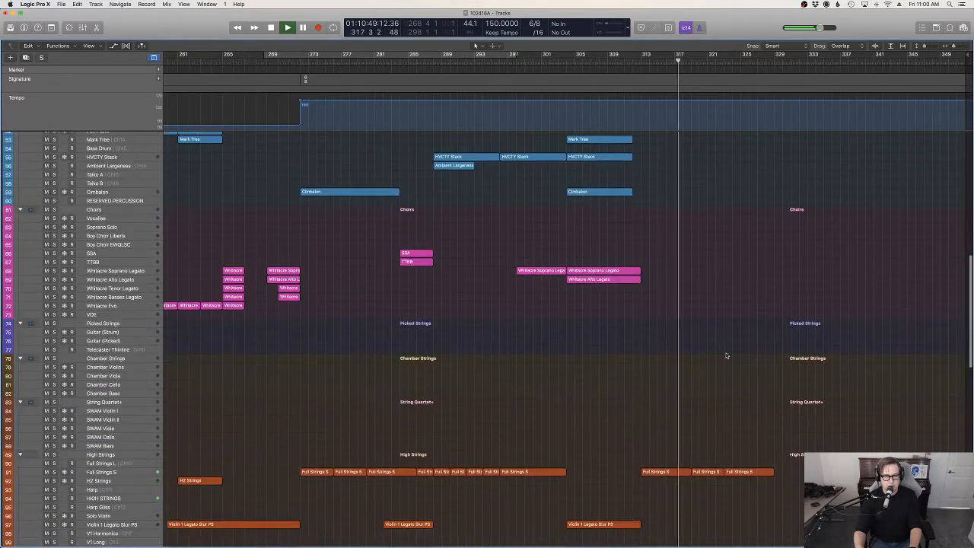
scroll(727, 355, down, 9)
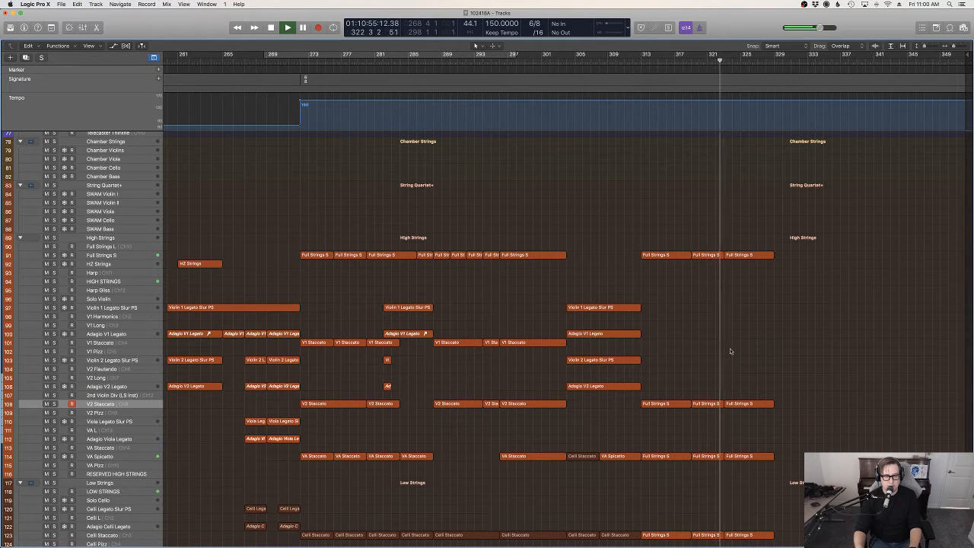
scroll(730, 352, down, 1)
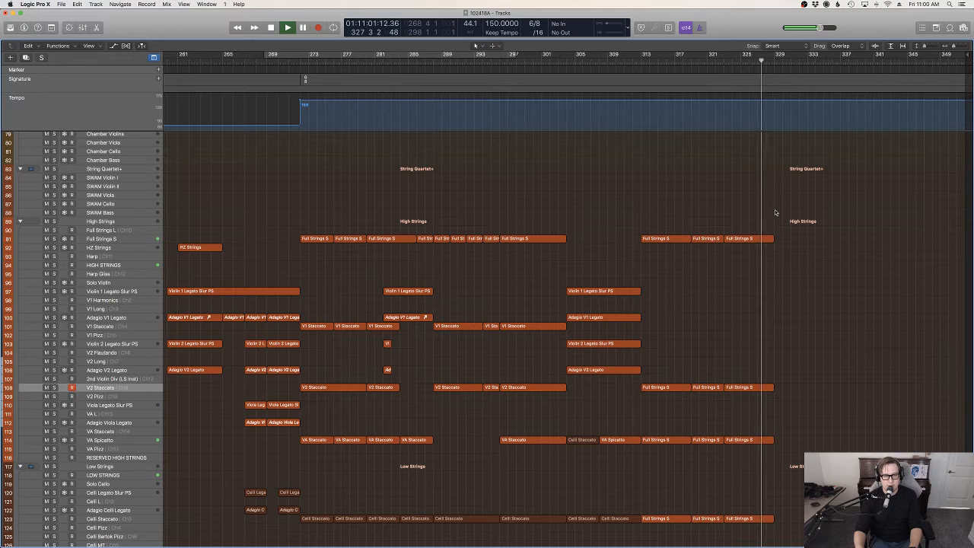
Stop playback and split the last regions of the four string tracks at bar 327.
key(space)
click(756, 62)
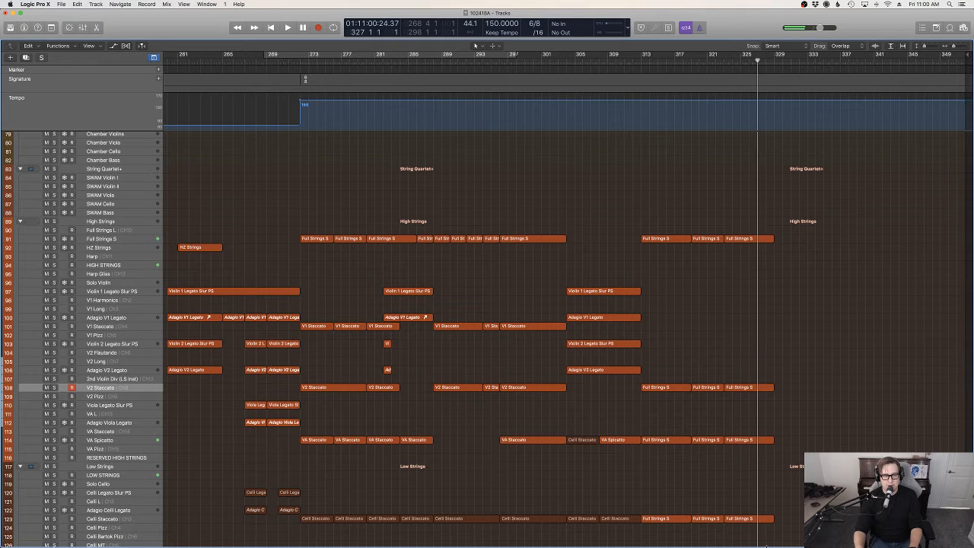
drag(782, 525, 752, 221)
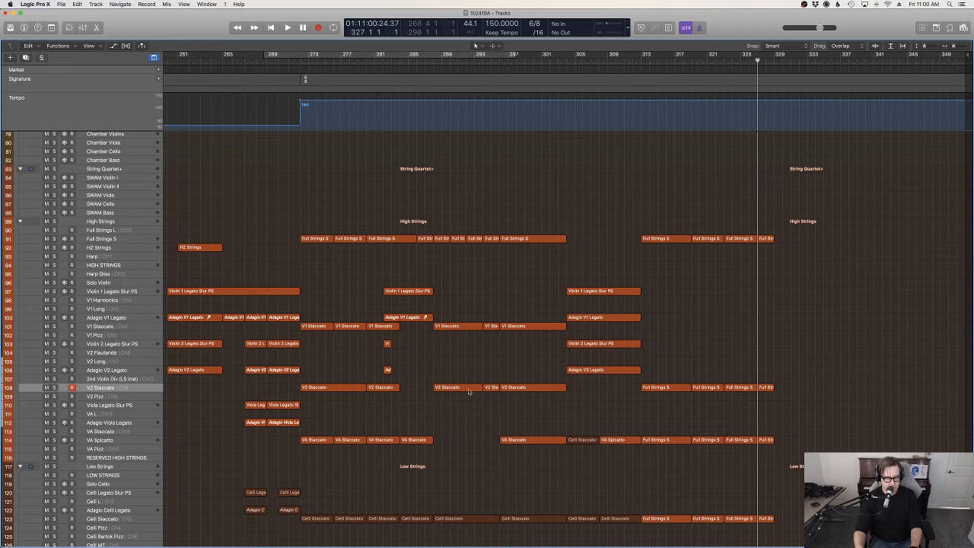
Name all regions in the project after the tracks they are on, and clear the selection.
key(super+a)
right_click(613, 318)
key(Escape)
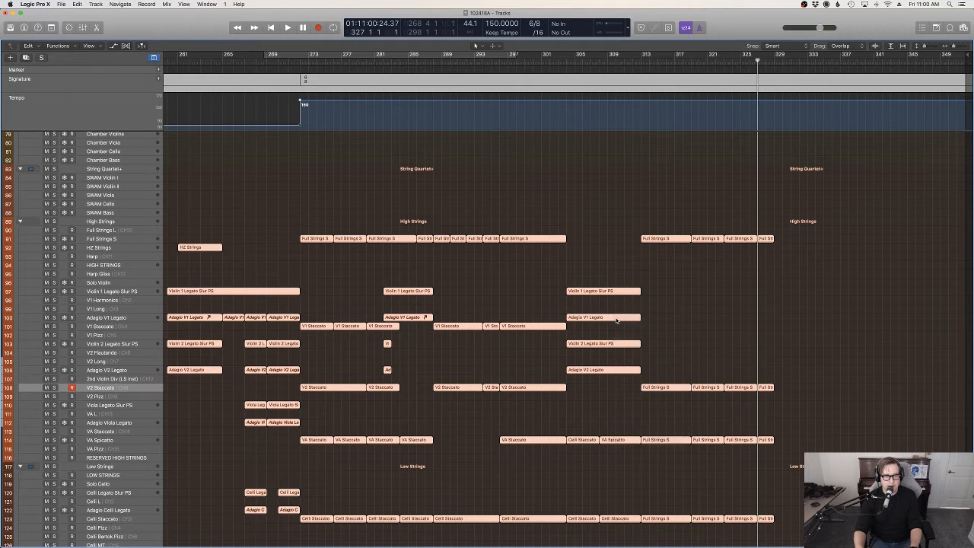
right_click(616, 320)
click(628, 327)
click(768, 343)
Copy the Celli Staccato regions from bar 313 onward and paste them at their original position on the Bassoon Staccato track.
scroll(782, 346, down, 3)
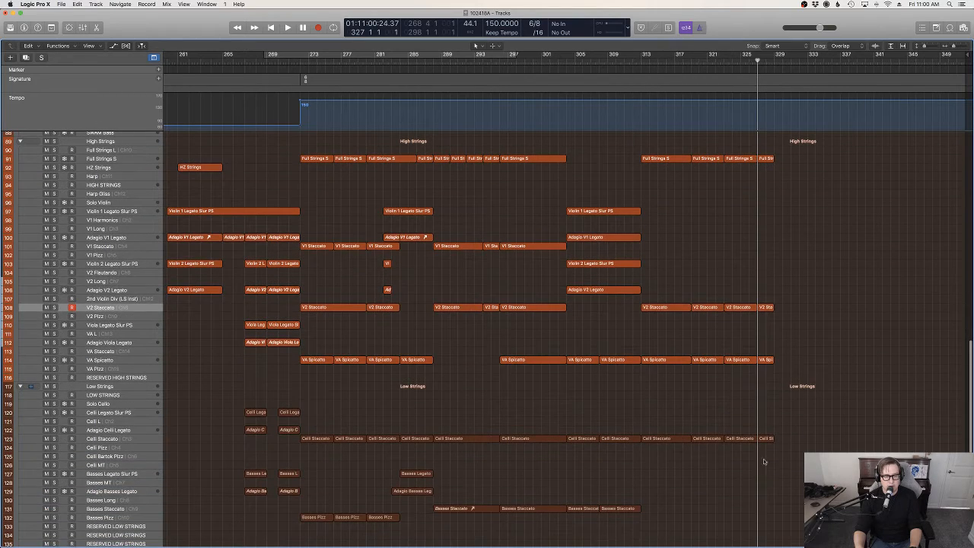
drag(775, 458, 653, 445)
scroll(677, 428, up, 15)
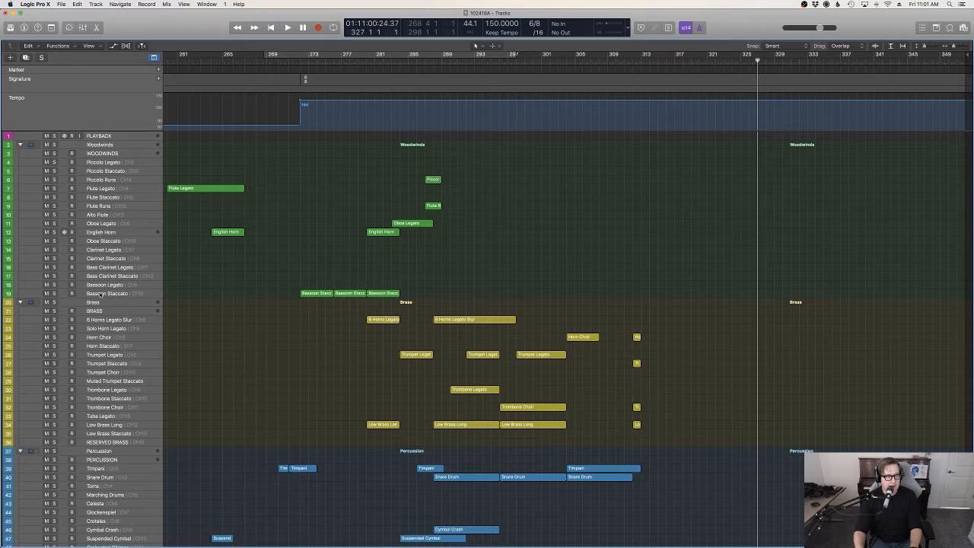
click(99, 294)
click(77, 5)
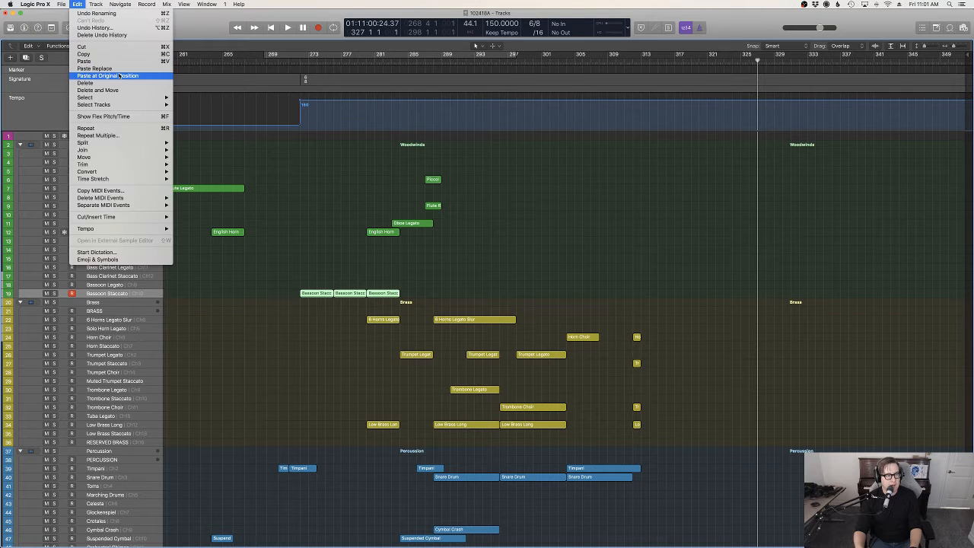
click(120, 76)
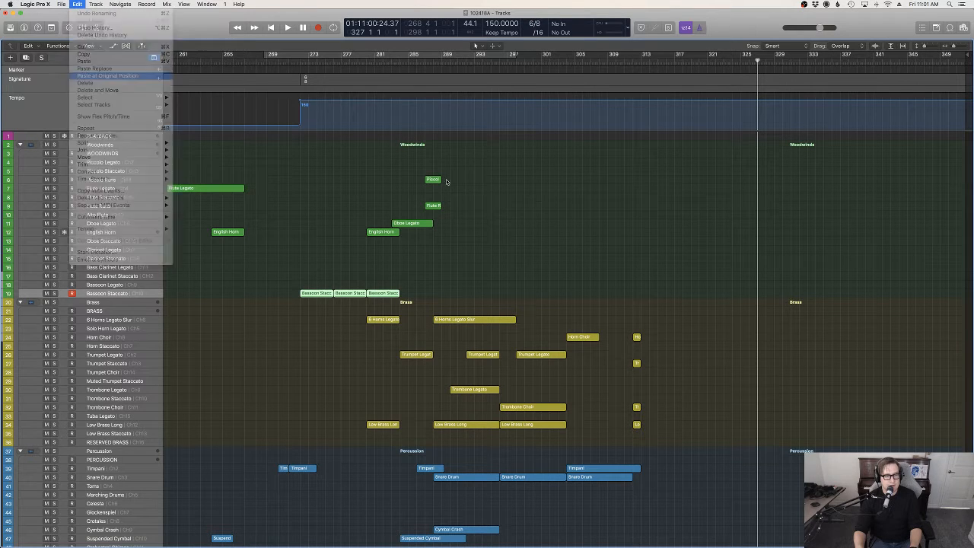
Play from bar 313 and copy the VA Spiccato regions from there onward to the Clarinet Staccato track at their original position.
click(641, 68)
key(space)
scroll(683, 328, down, 8)
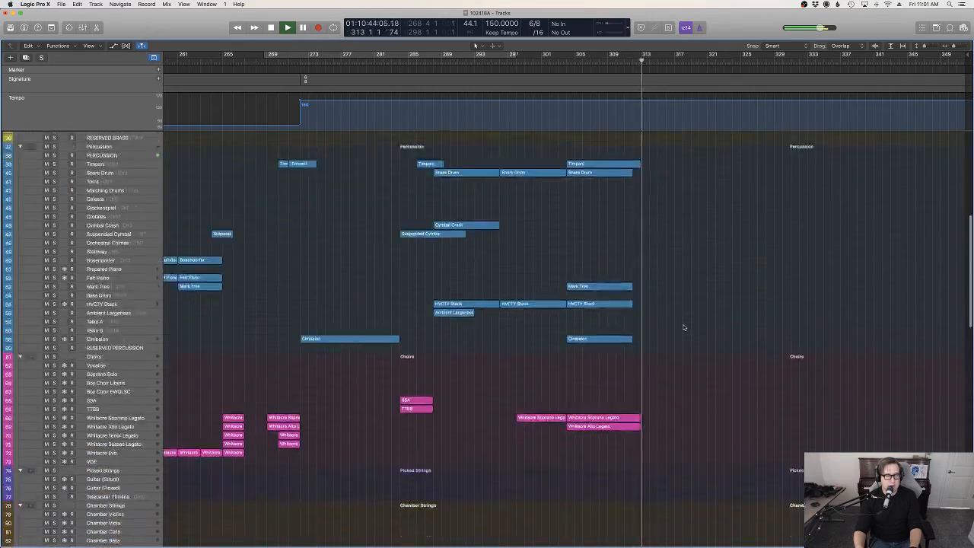
scroll(683, 327, down, 10)
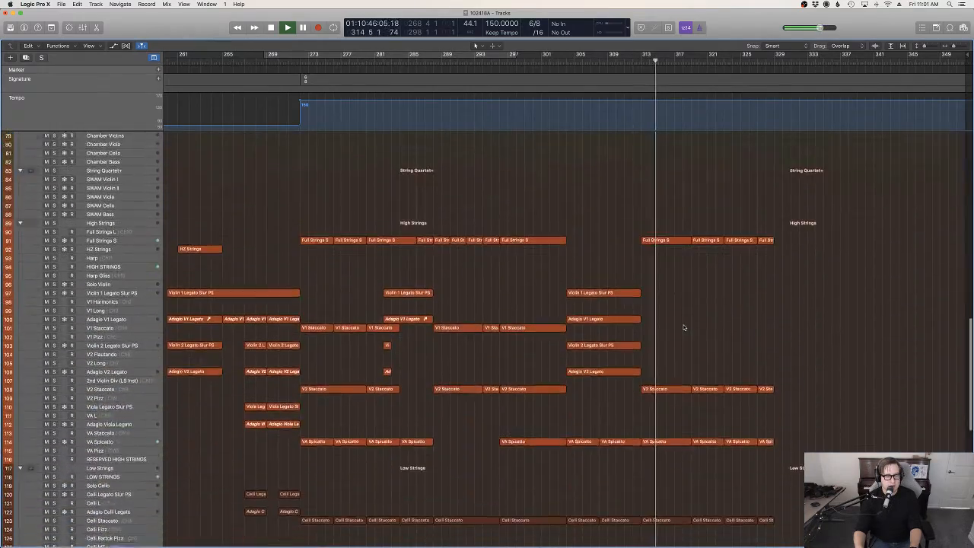
scroll(683, 327, down, 2)
drag(790, 442, 663, 429)
scroll(712, 351, up, 18)
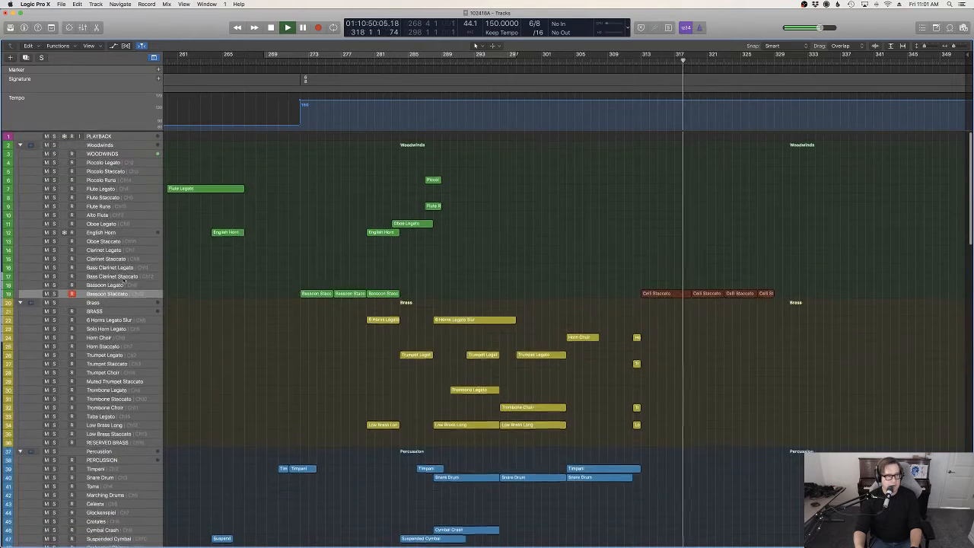
click(118, 258)
click(78, 4)
click(125, 76)
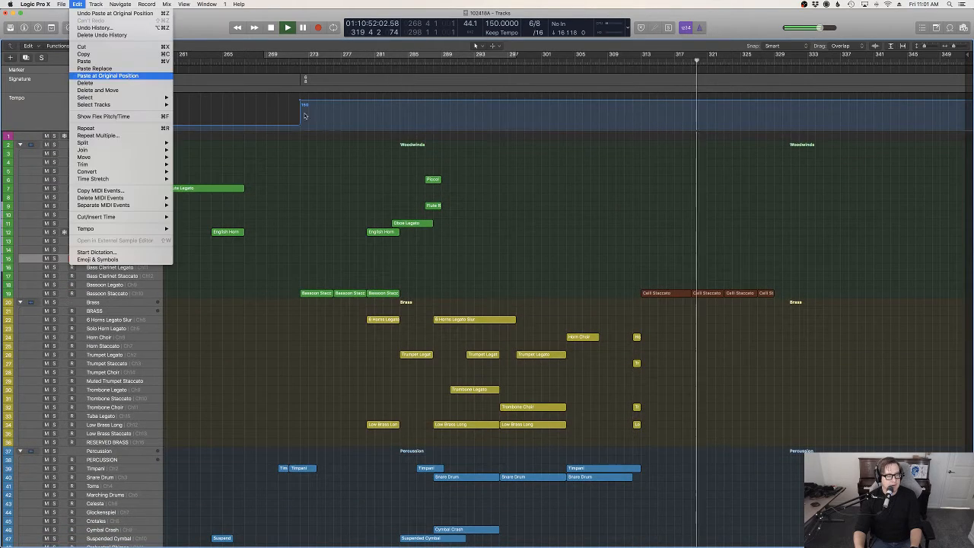
Try copying the V2 Staccato regions from bar 313 onward to the Flute Staccato track at their original position.
scroll(819, 242, down, 5)
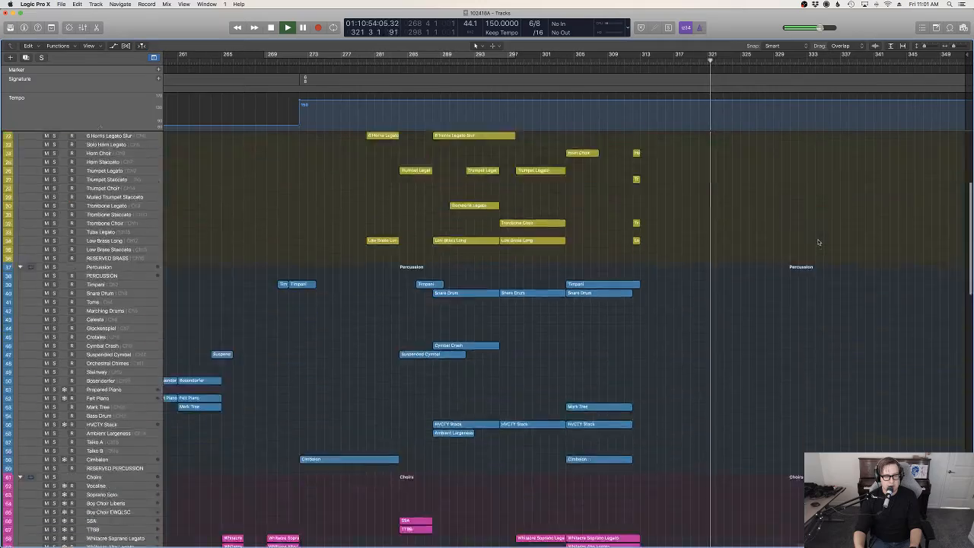
scroll(818, 242, down, 10)
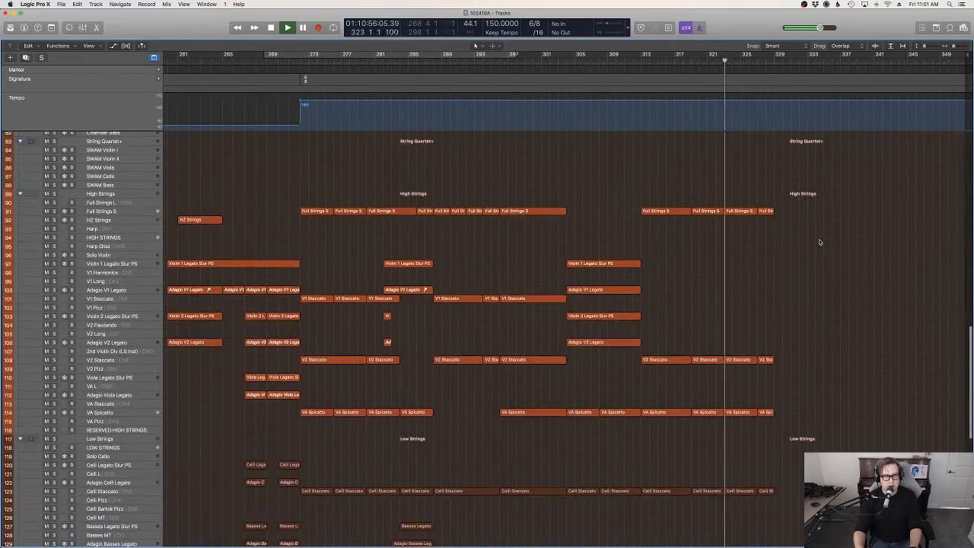
scroll(820, 242, up, 3)
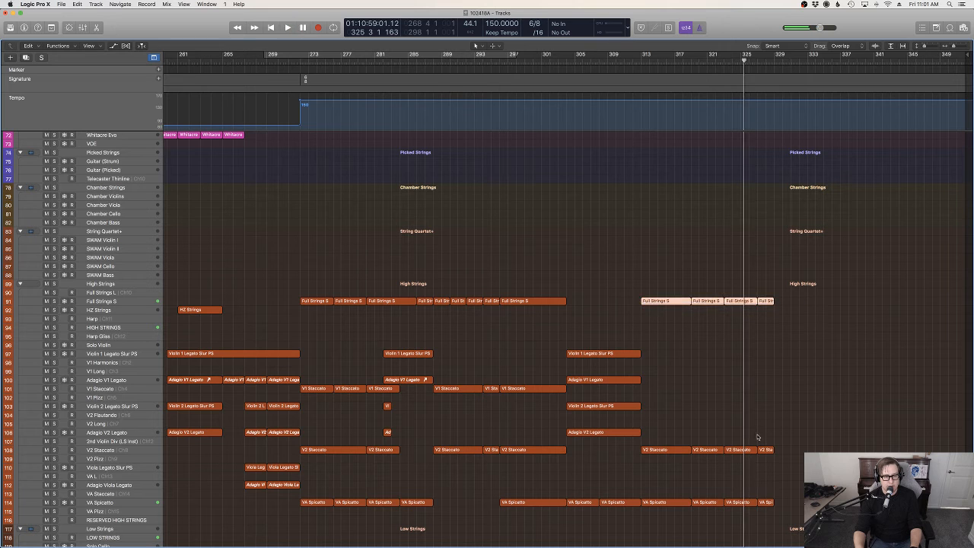
scroll(456, 366, up, 10)
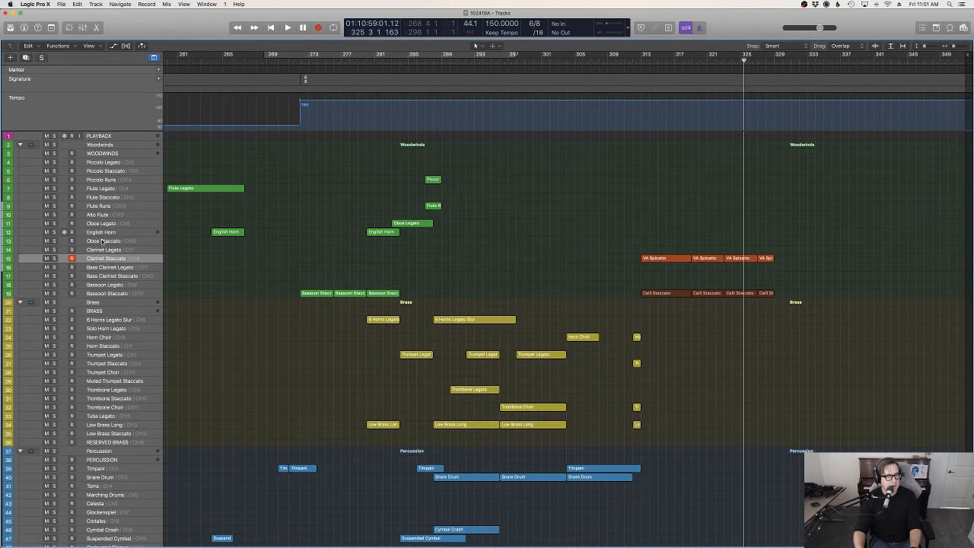
click(114, 205)
click(116, 198)
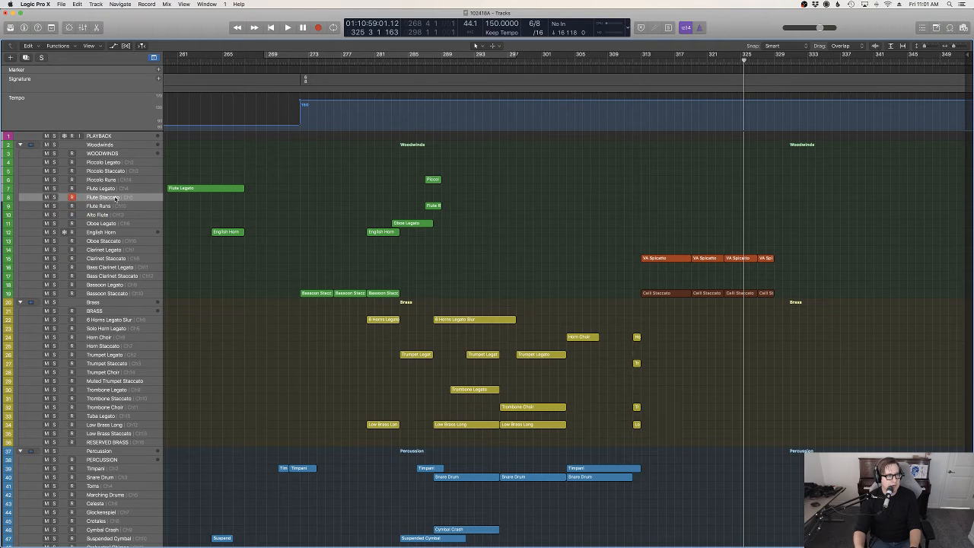
click(77, 4)
key(Return)
Solo the Woodwinds stack while playing from bar 313 and delete the V2 Staccato regions from the Flute Staccato track.
click(641, 61)
key(space)
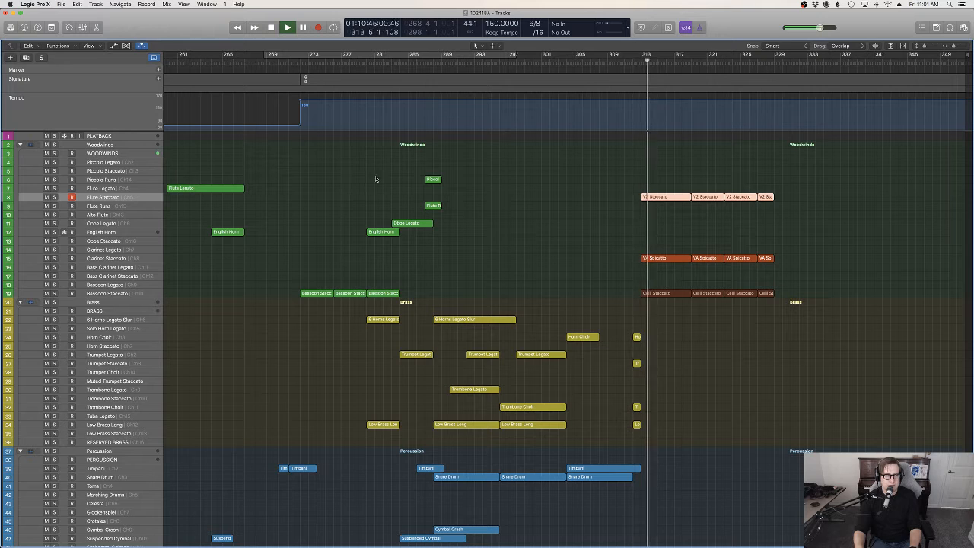
click(118, 146)
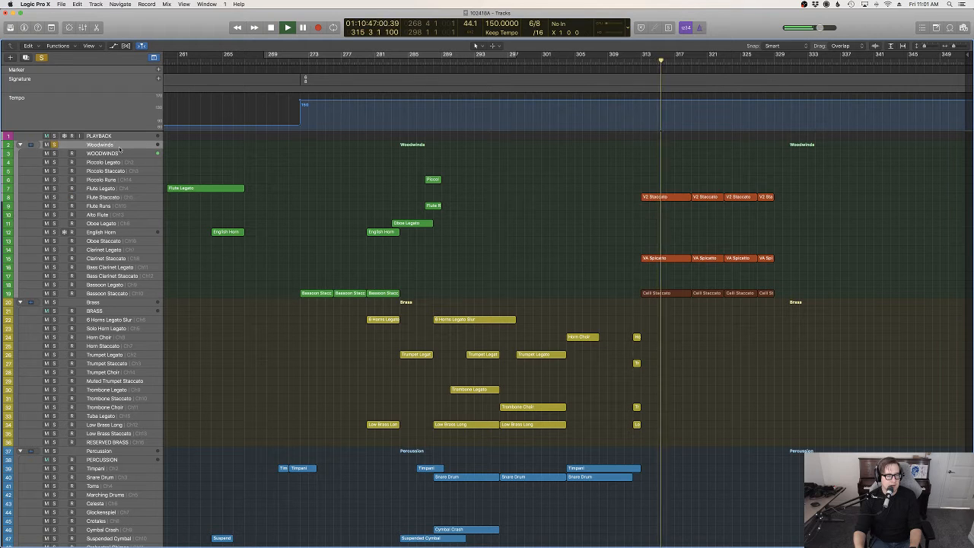
drag(785, 213, 670, 190)
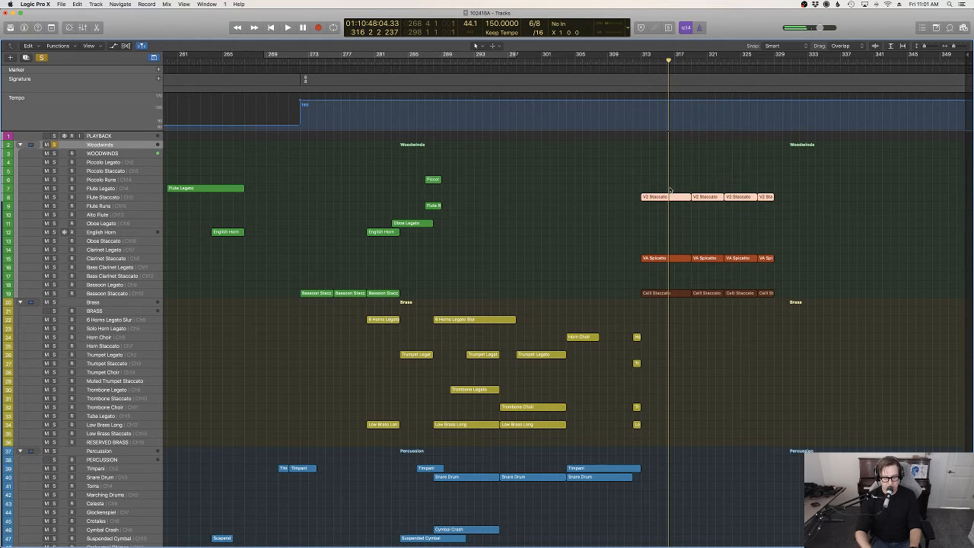
key(Delete)
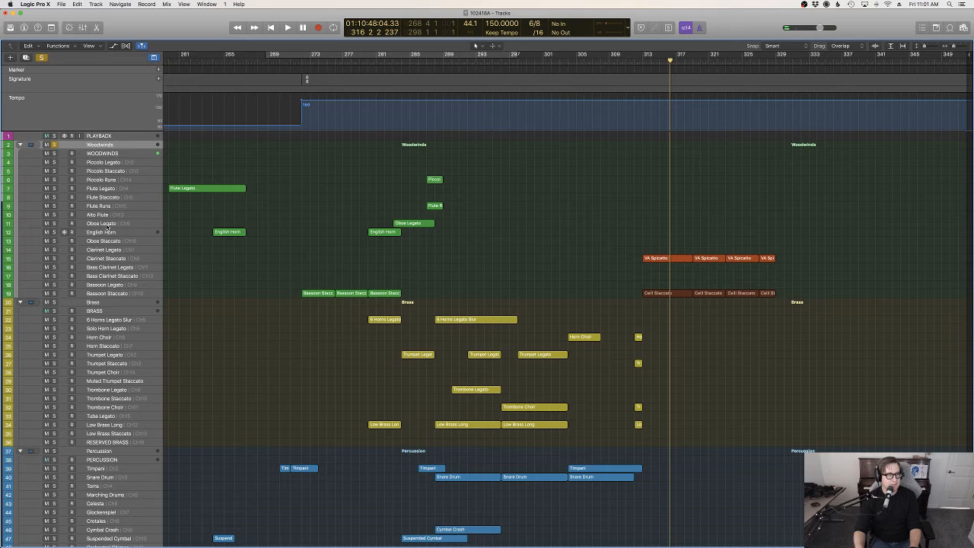
Try pasting the V2 Staccato regions at their original position on the Oboe Staccato track, audition them, and delete them.
click(102, 240)
click(77, 4)
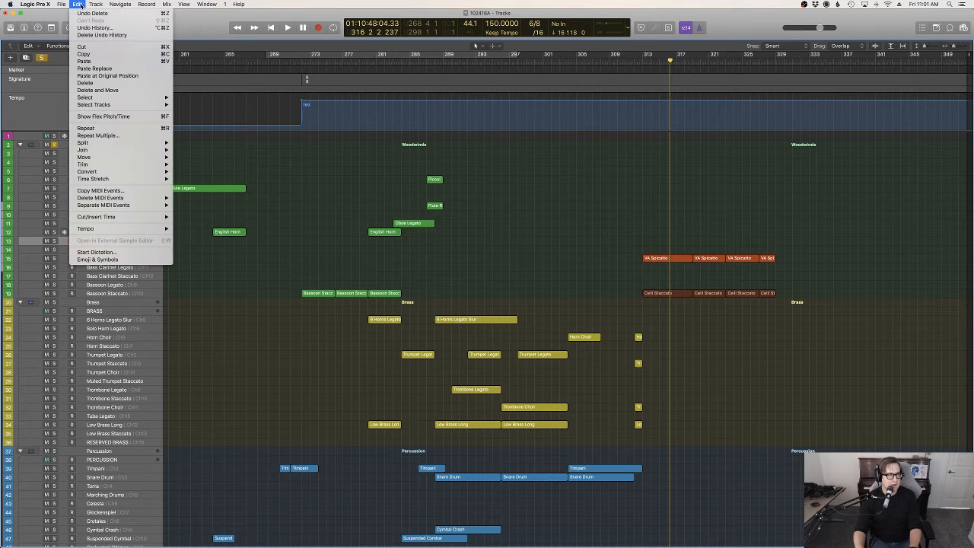
click(114, 76)
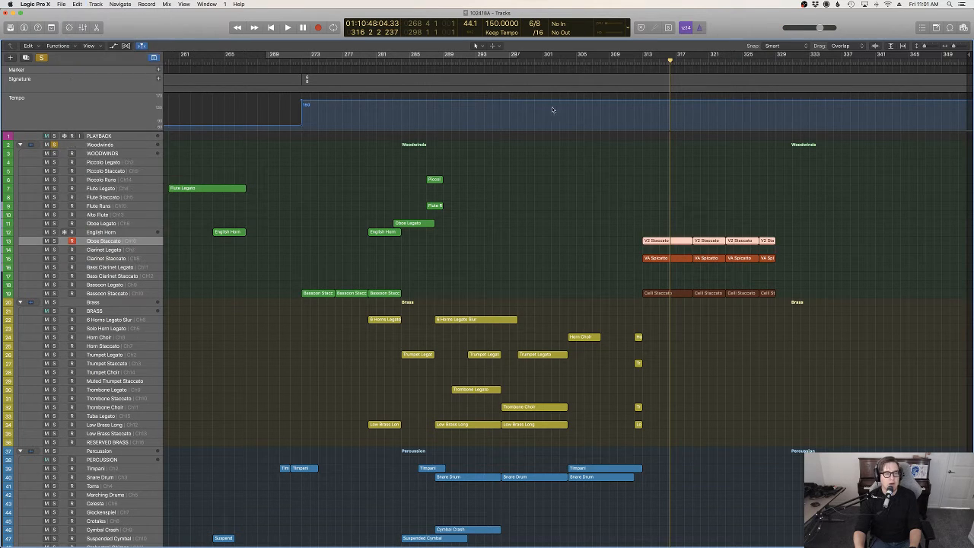
click(639, 62)
key(space)
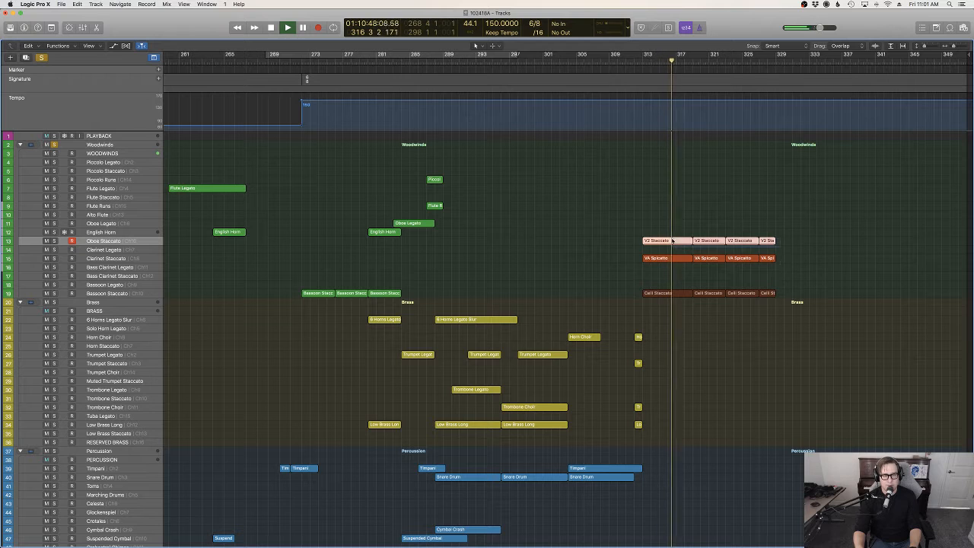
key(Delete)
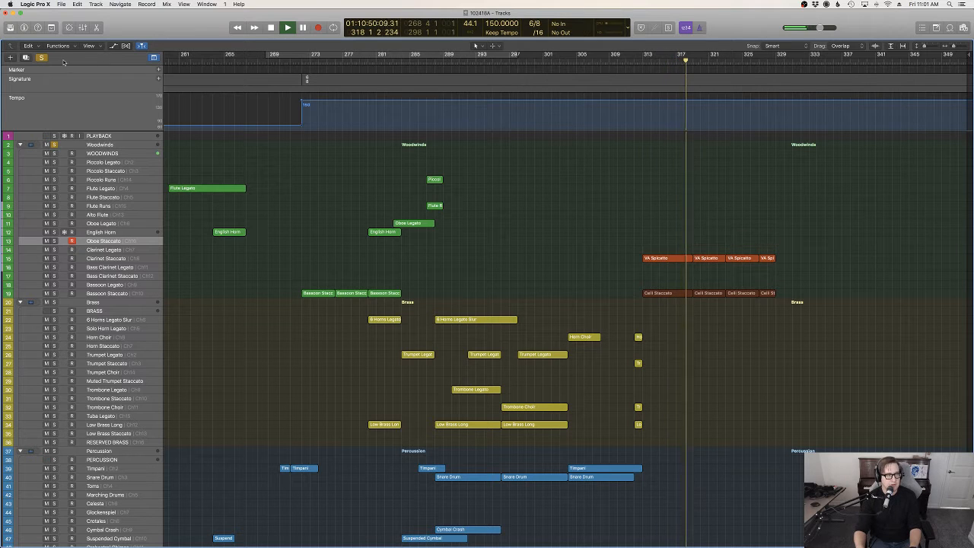
Turn off the Woodwinds solo and select the Solo Horn Legato track while listening to the full arrangement.
scroll(787, 358, down, 10)
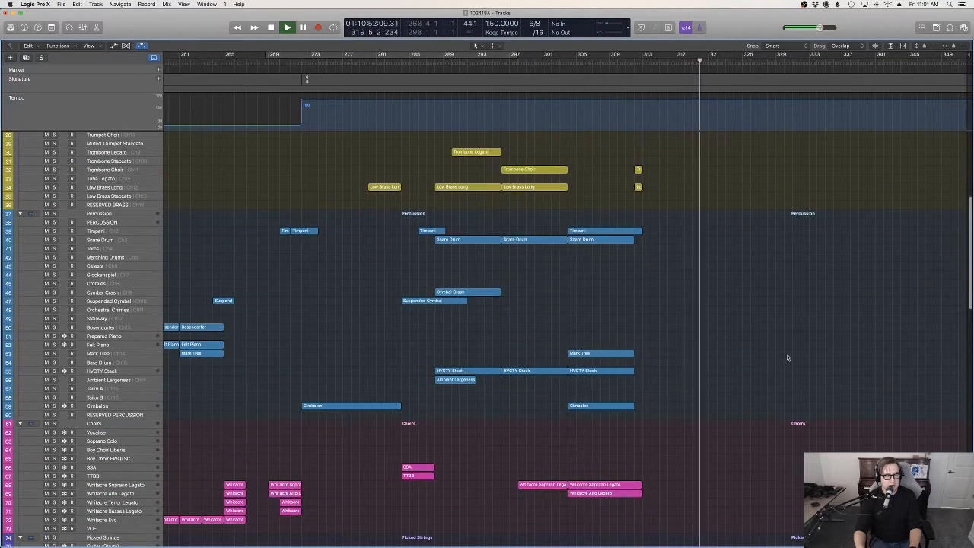
scroll(787, 357, down, 5)
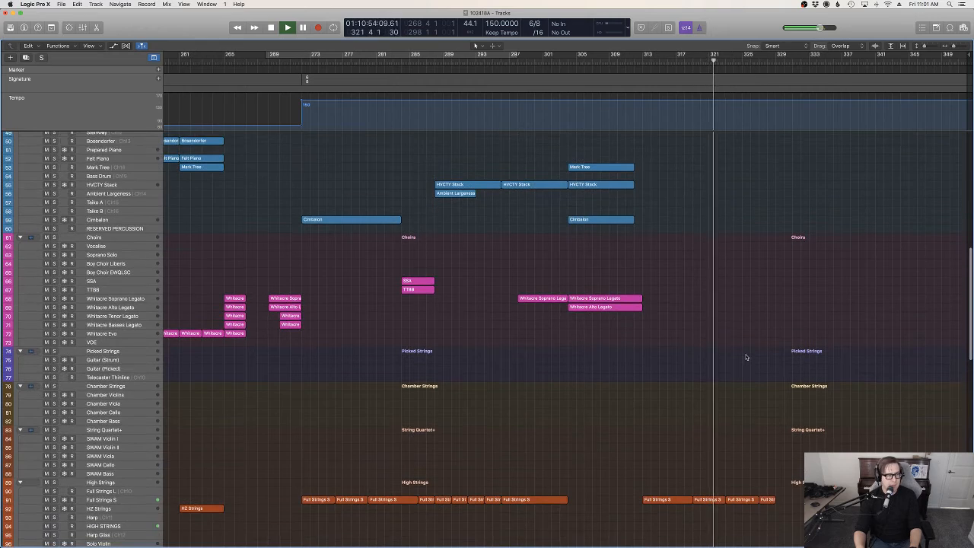
scroll(733, 354, down, 2)
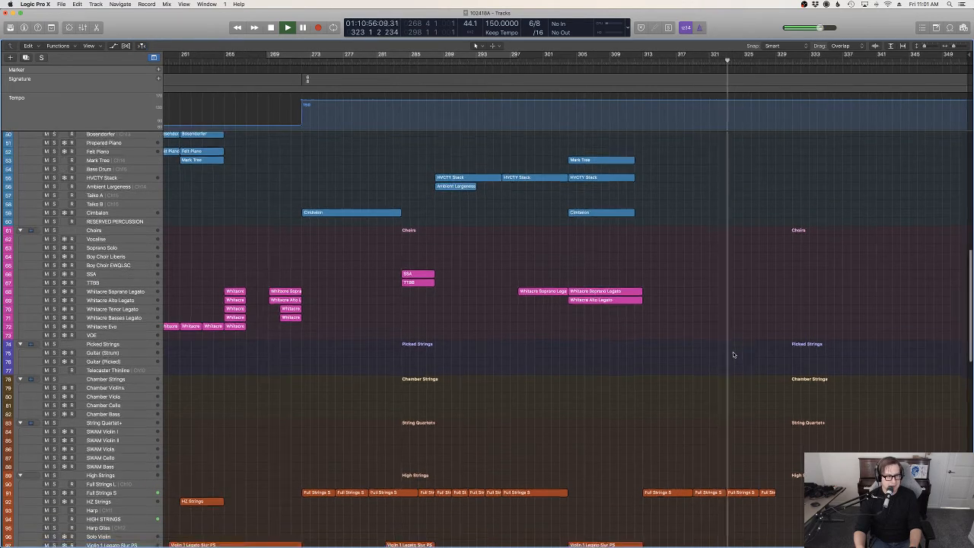
scroll(733, 354, up, 9)
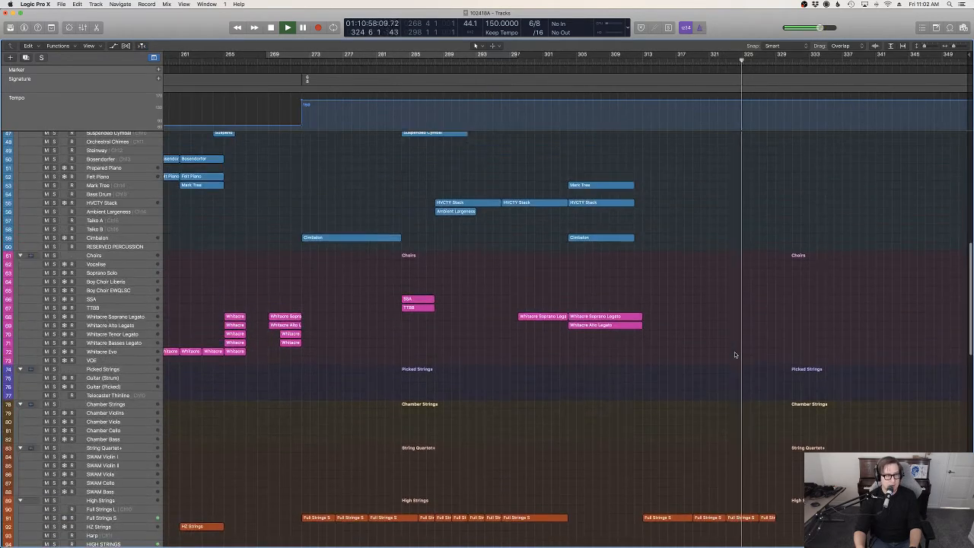
scroll(735, 354, up, 1)
key(space)
scroll(142, 241, up, 3)
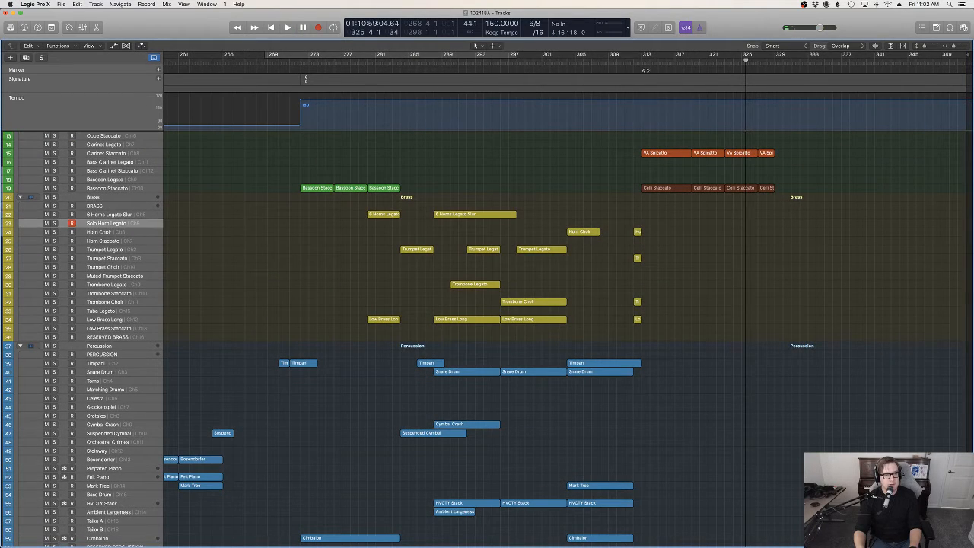
Play along from bar 312 and record a Solo Horn Legato part over the staccato pattern from bar 313.
click(633, 61)
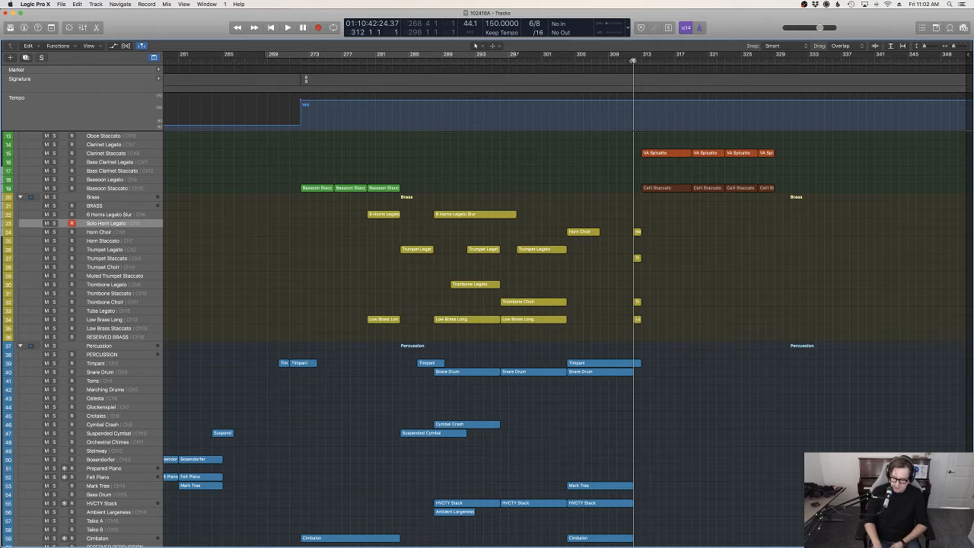
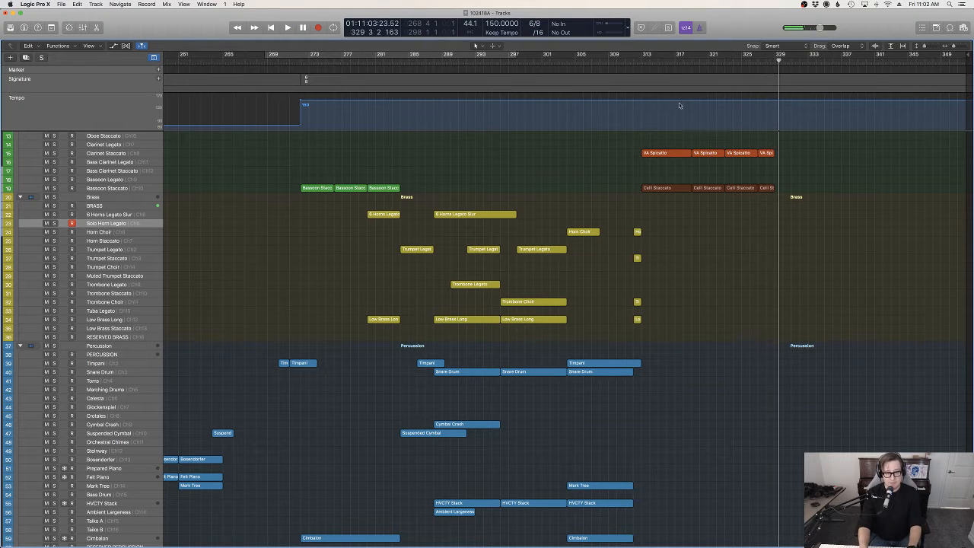
click(645, 69)
key(space)
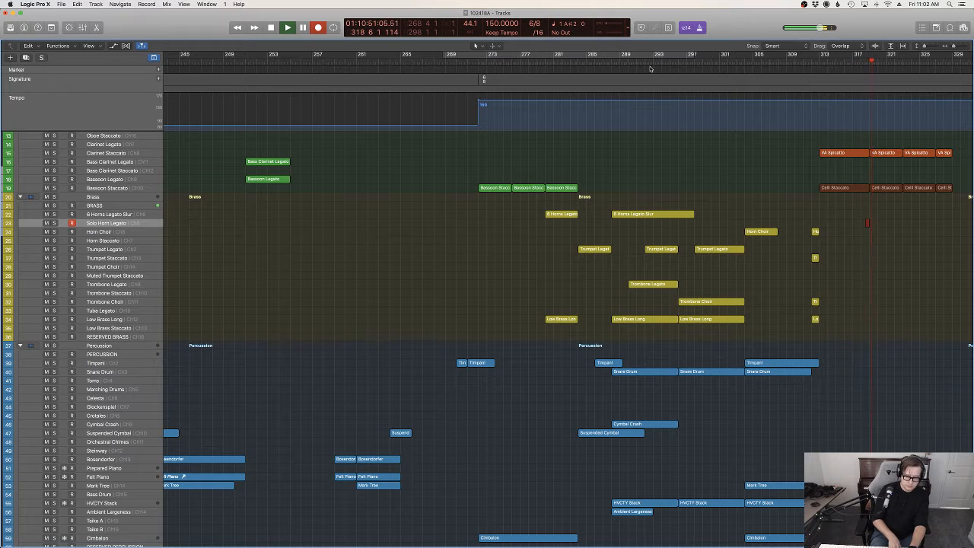
key(space)
key(r)
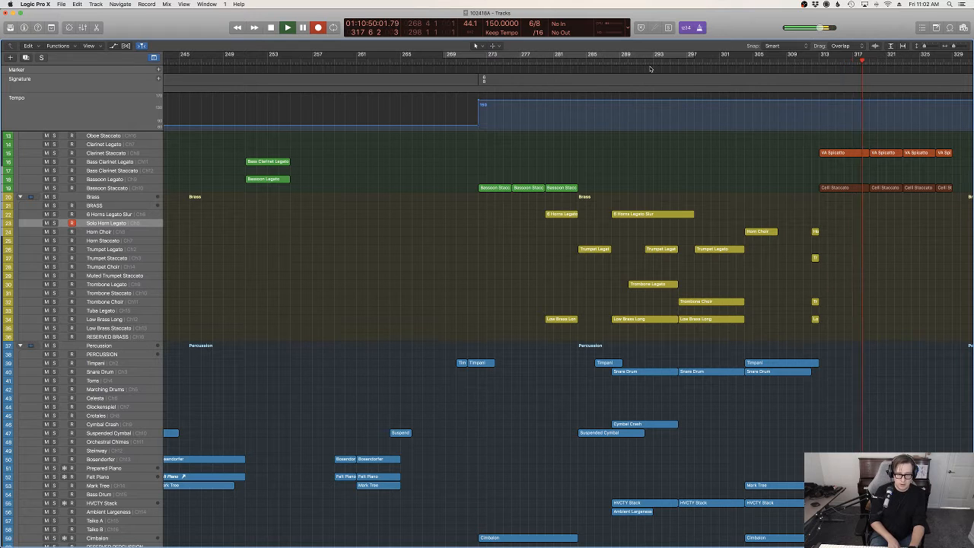
Try to record a short Solo Horn Legato phrase around bar 316, discarding the earlier take at bar 317.
key(space)
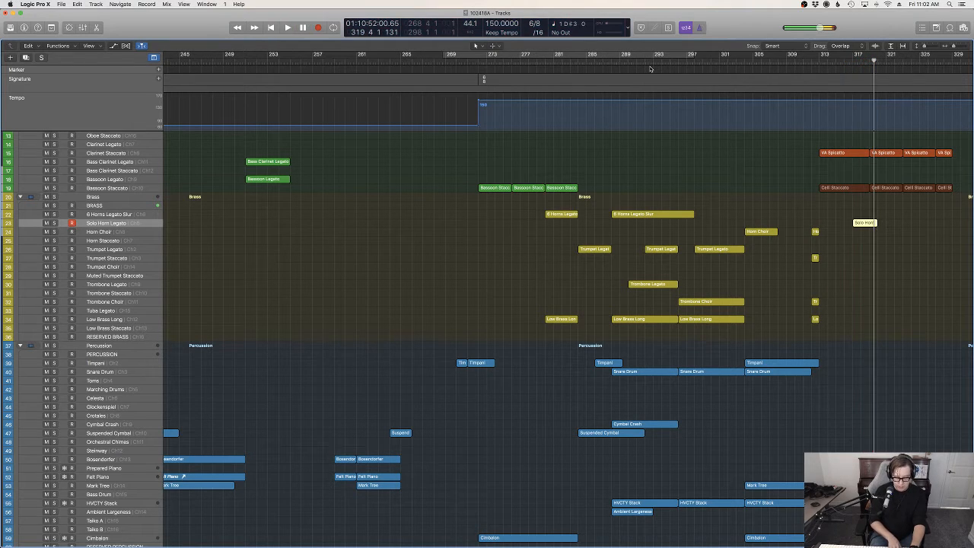
key(space)
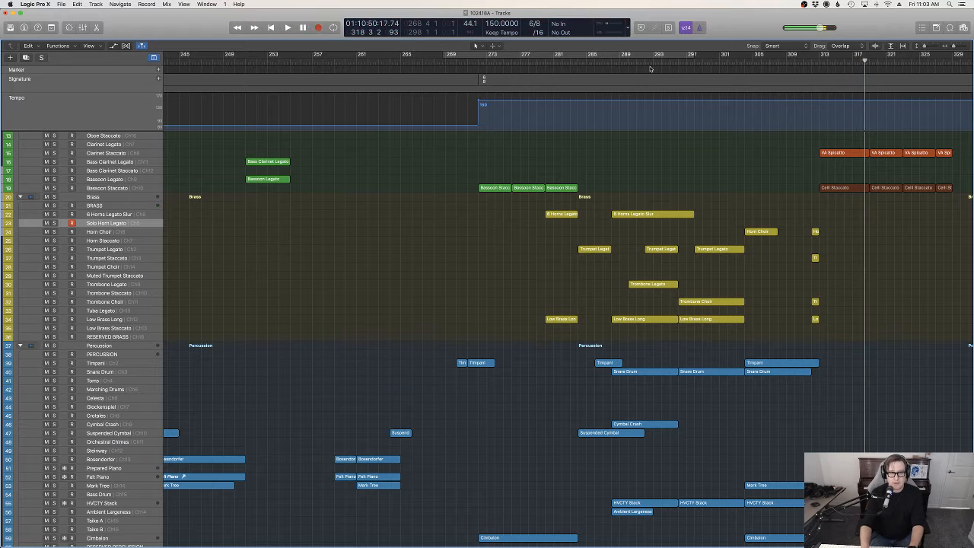
click(842, 61)
key(r)
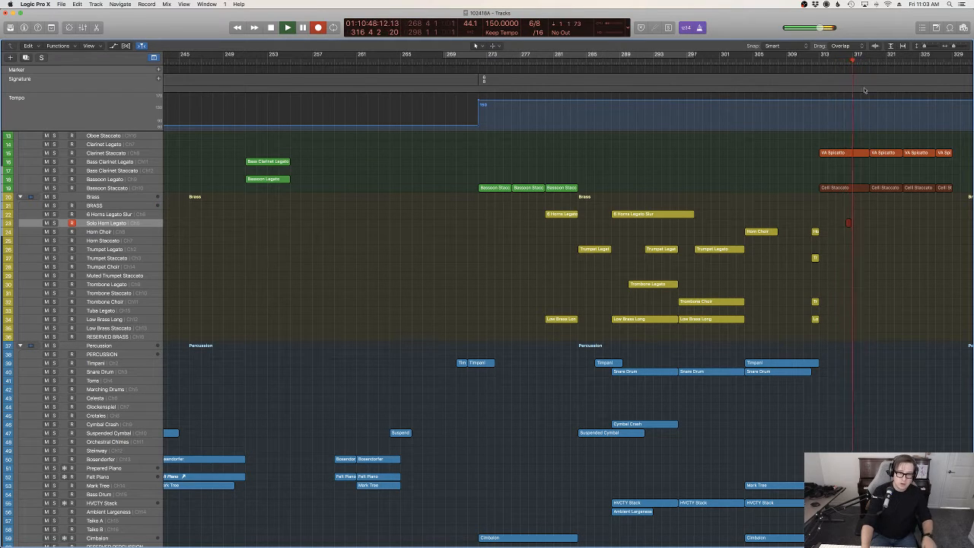
key(space)
Record a trial Solo Horn Legato line from bar 318 to bar 329, and delete it with the short preceding region.
key(comma)
key(comma)
key(r)
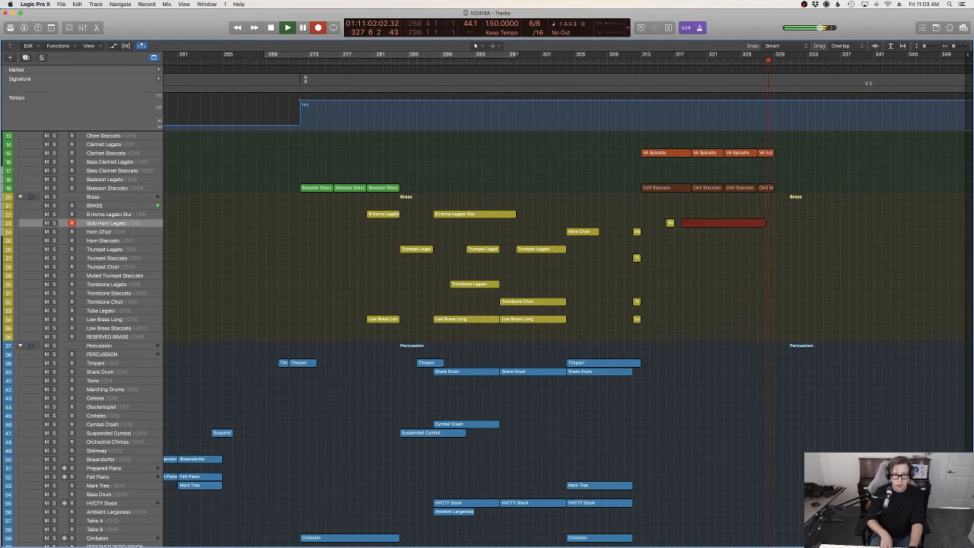
key(space)
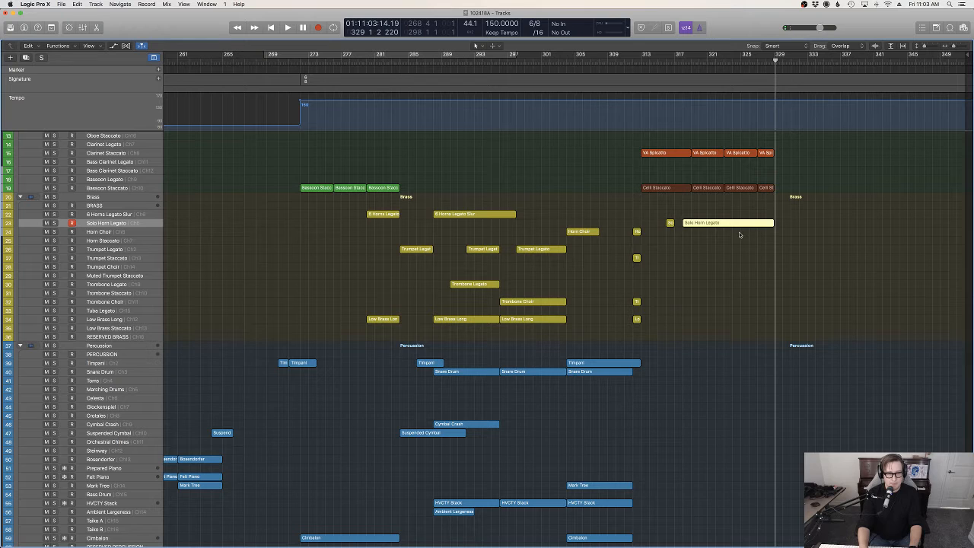
key(Delete)
click(669, 224)
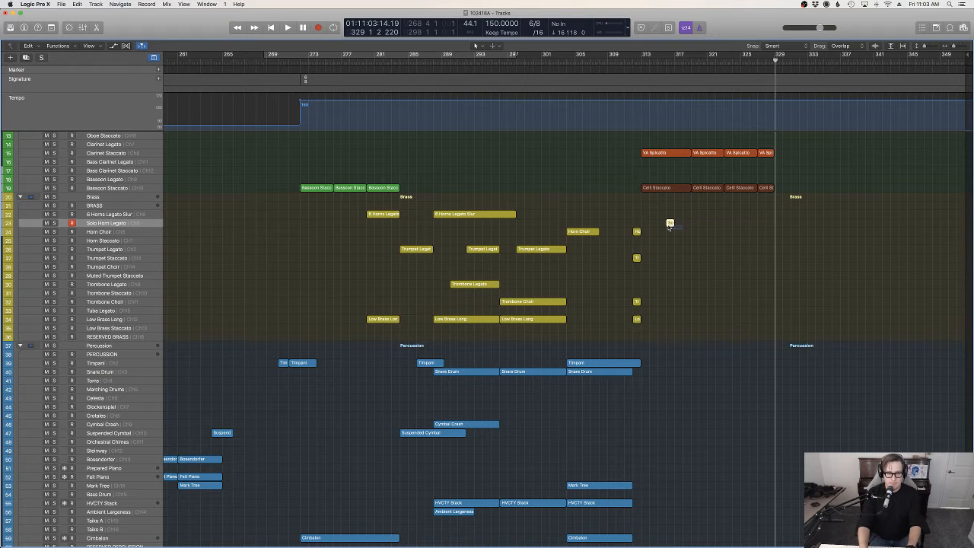
Record a two-bar Solo Horn Legato phrase around bar 318 and move its region to start at bar 315.
click(684, 62)
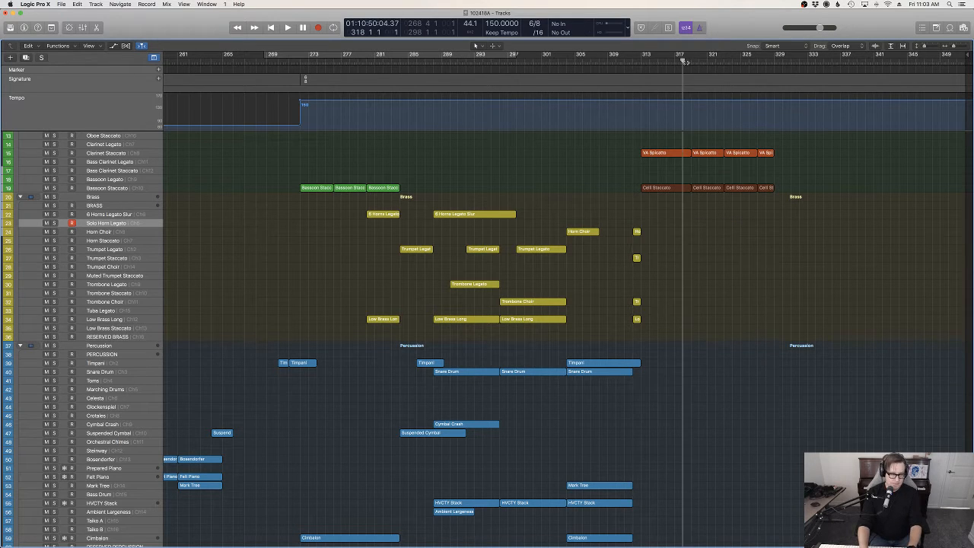
key(r)
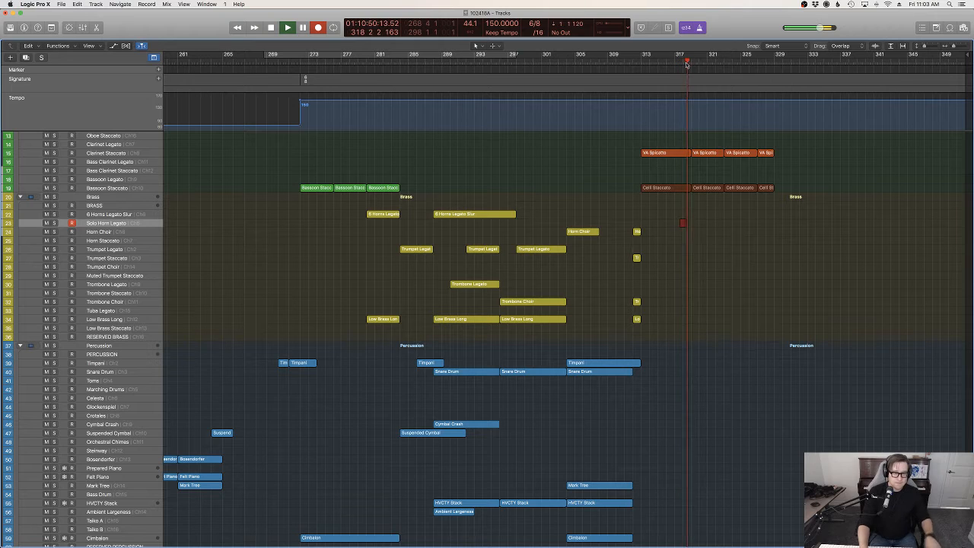
key(space)
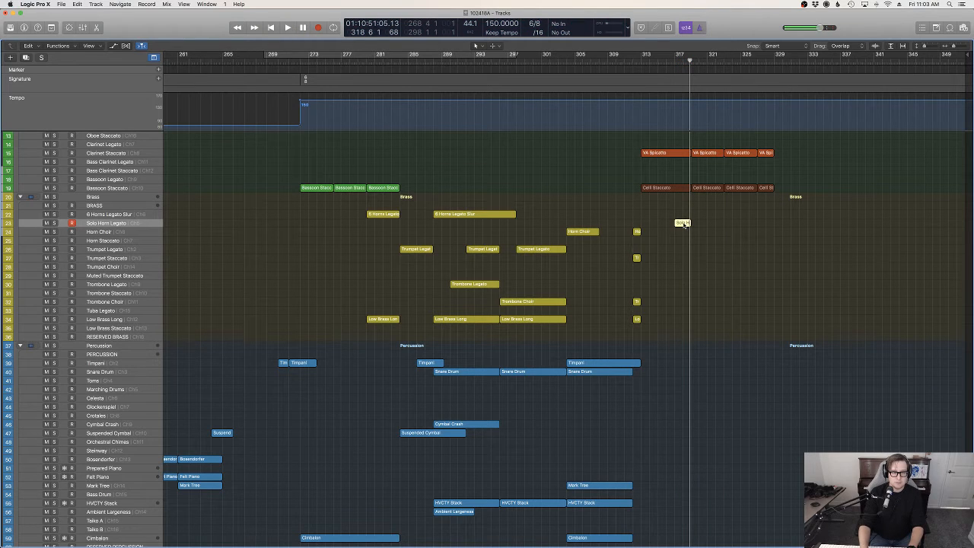
drag(672, 225, 664, 226)
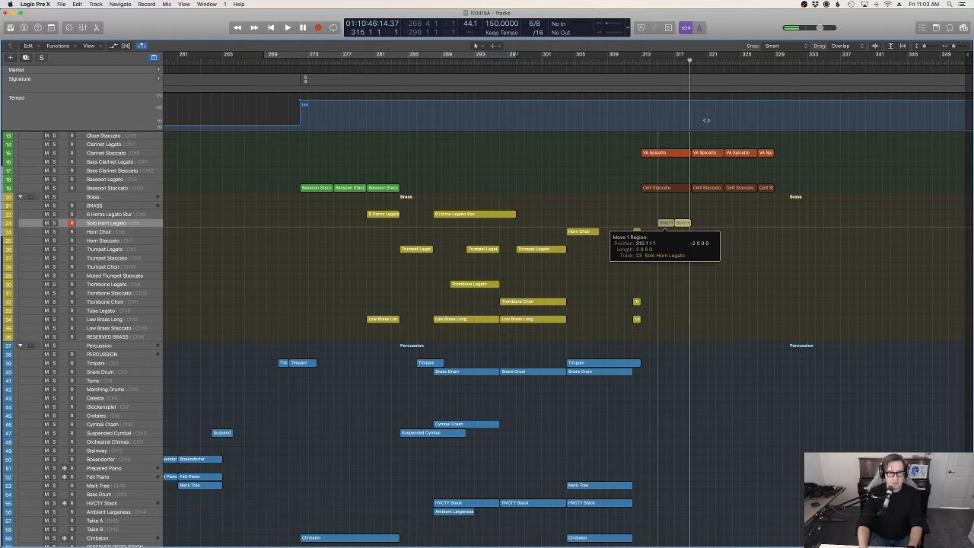
Record the Solo Horn Legato melody from bar 318 to bar 329 and open its region in the Piano Roll.
key(r)
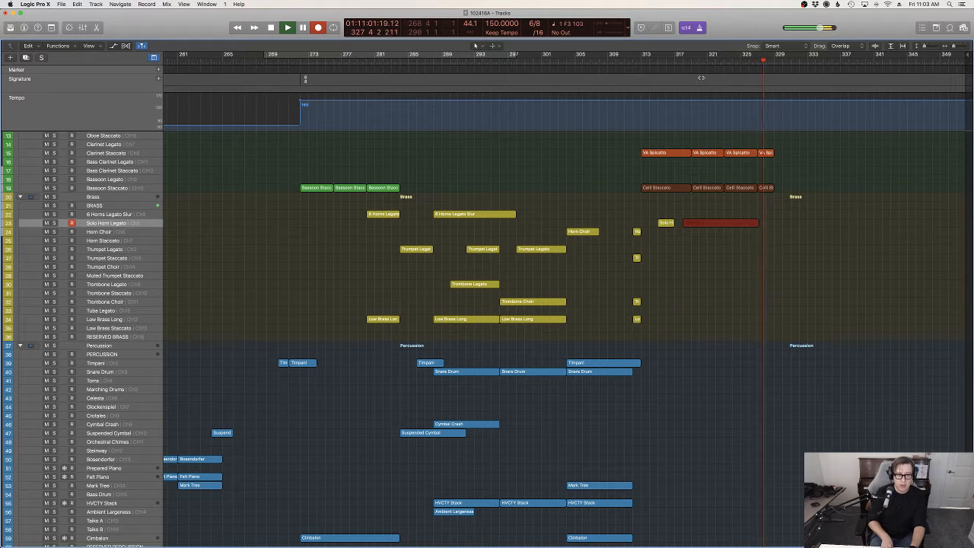
key(space)
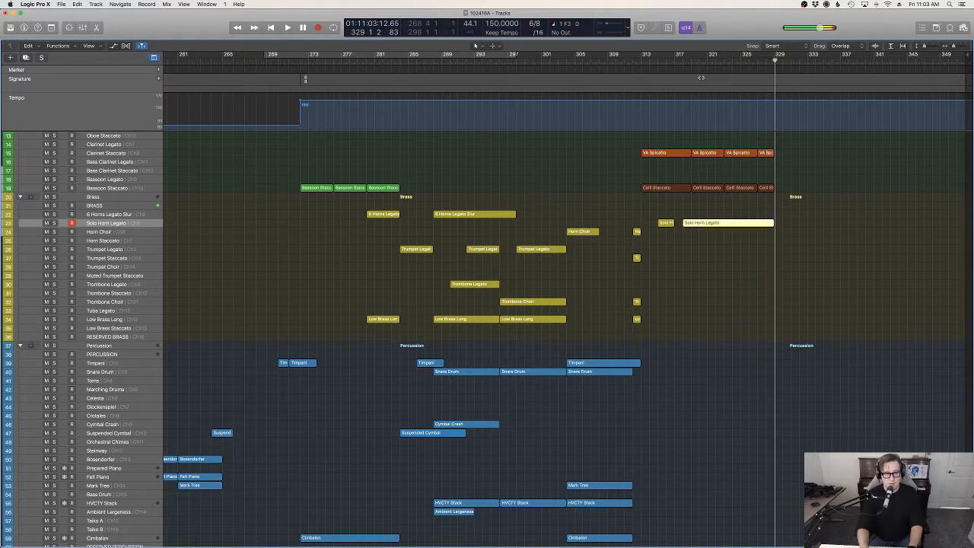
key(e)
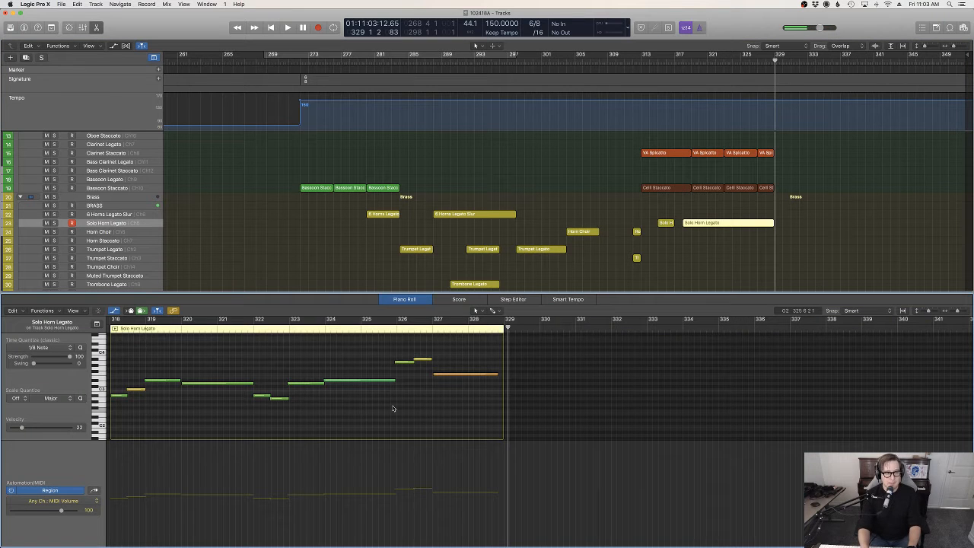
Add a modulation value of 91 at bar 318 in the new Solo Horn Legato region and audition the opening.
scroll(393, 408, left, 5)
drag(266, 417, 221, 395)
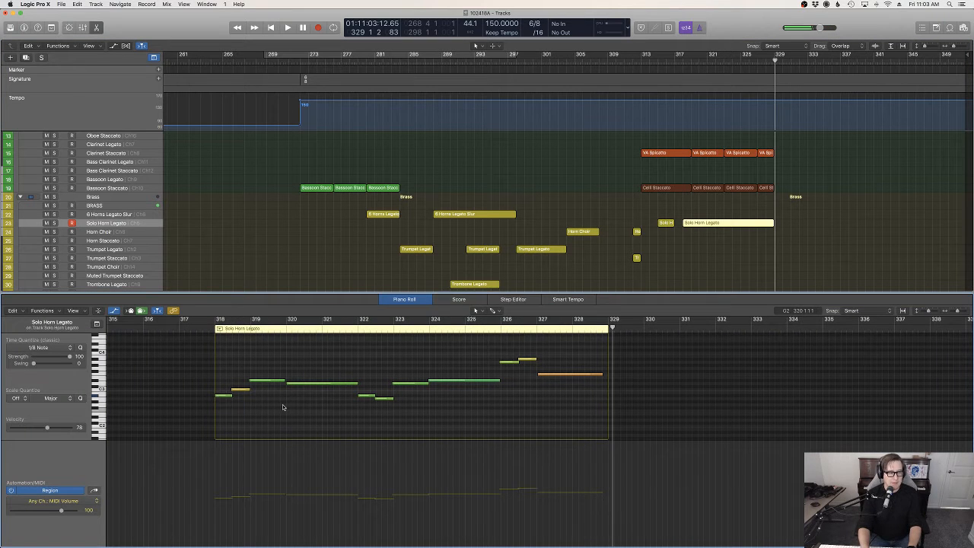
scroll(283, 407, left, 2)
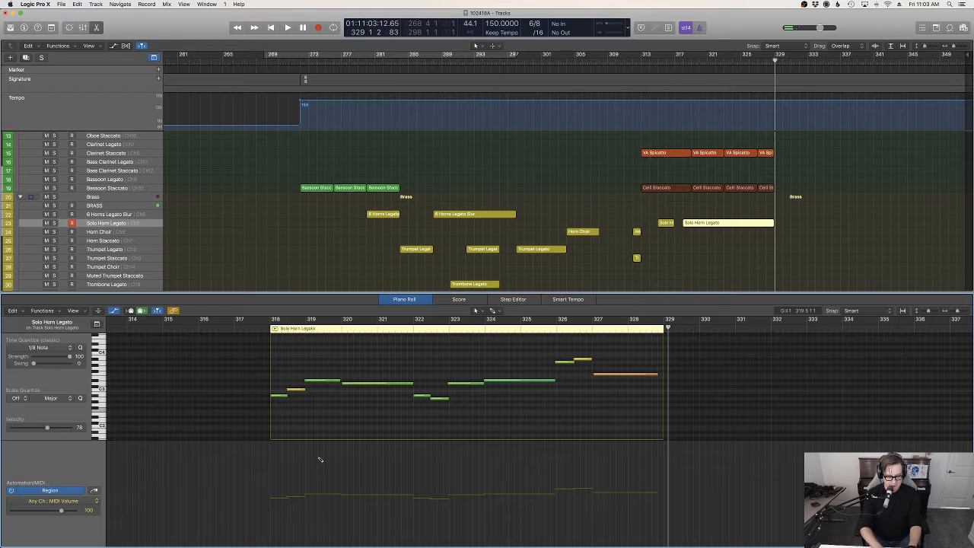
click(272, 471)
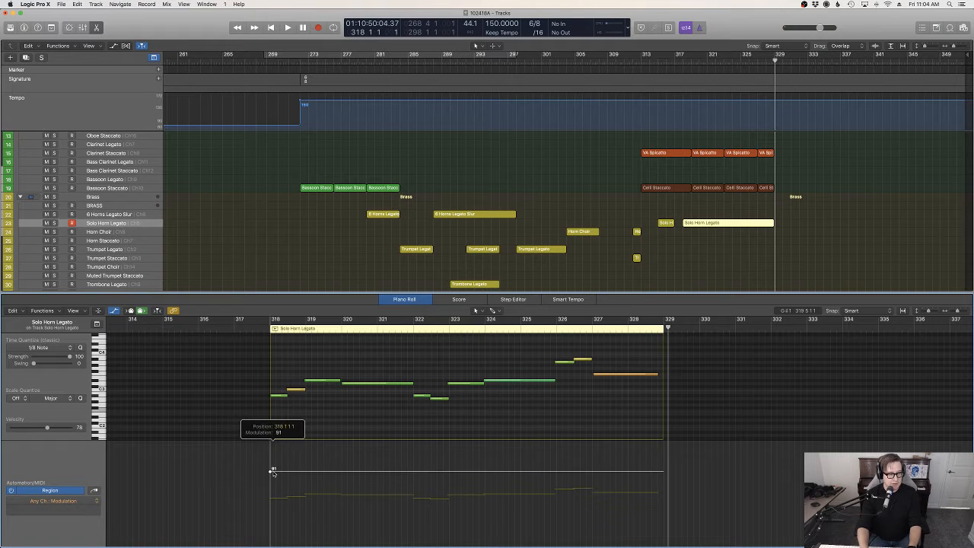
click(255, 329)
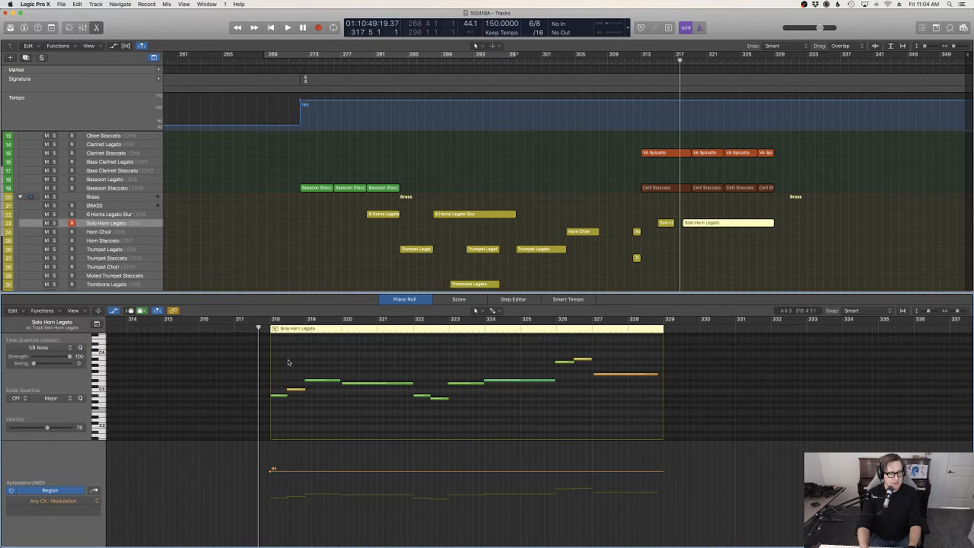
key(space)
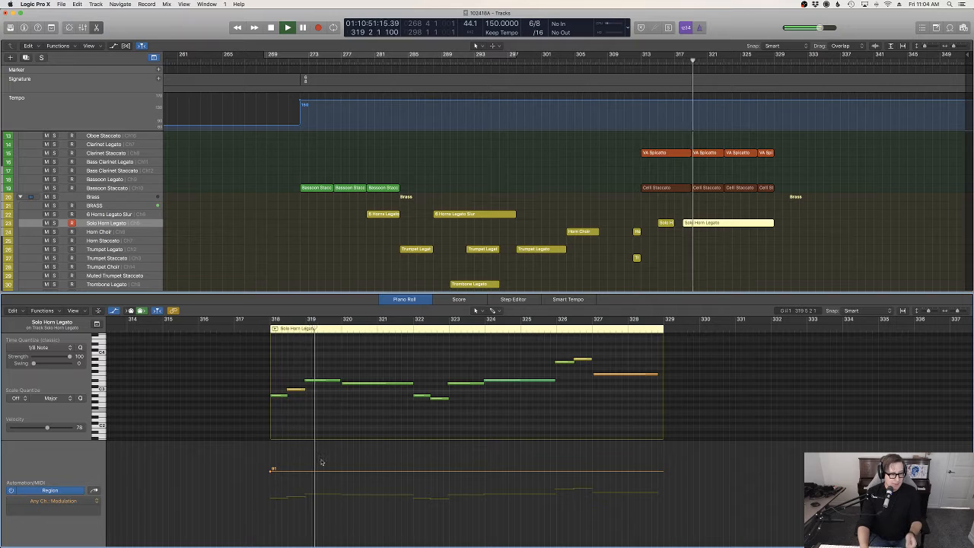
key(space)
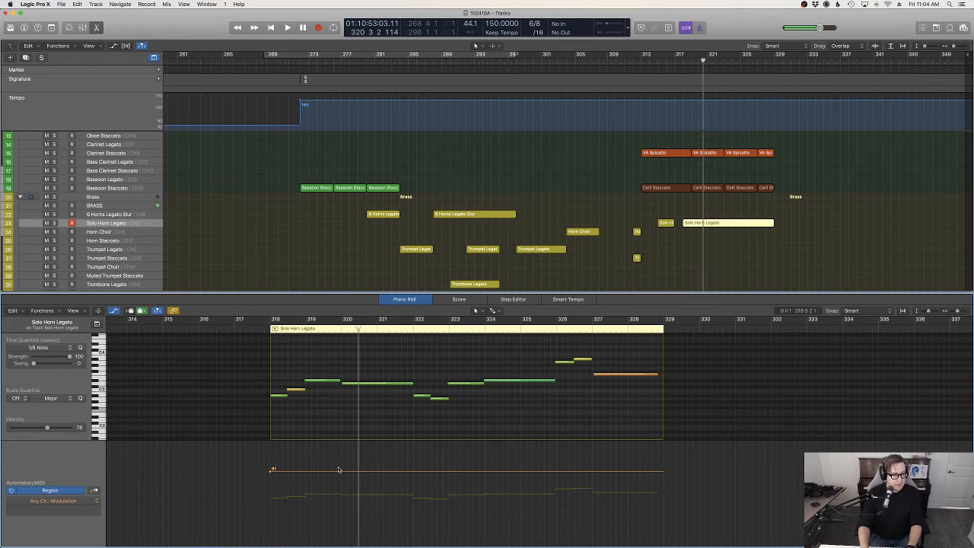
Shape a curved modulation swell from 91 up to 109 just before bar 320, falling back to 91, and audition it.
scroll(350, 469, left, 2)
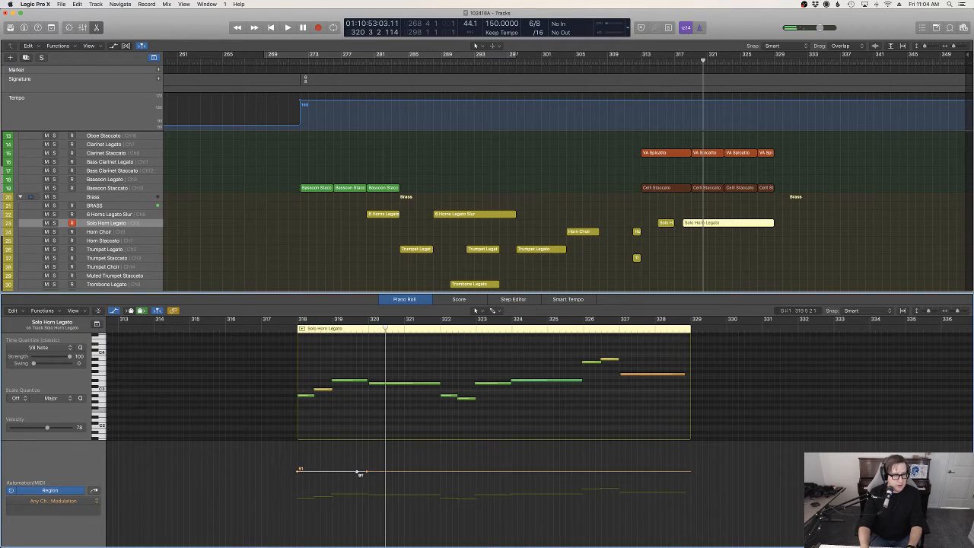
drag(357, 472, 358, 454)
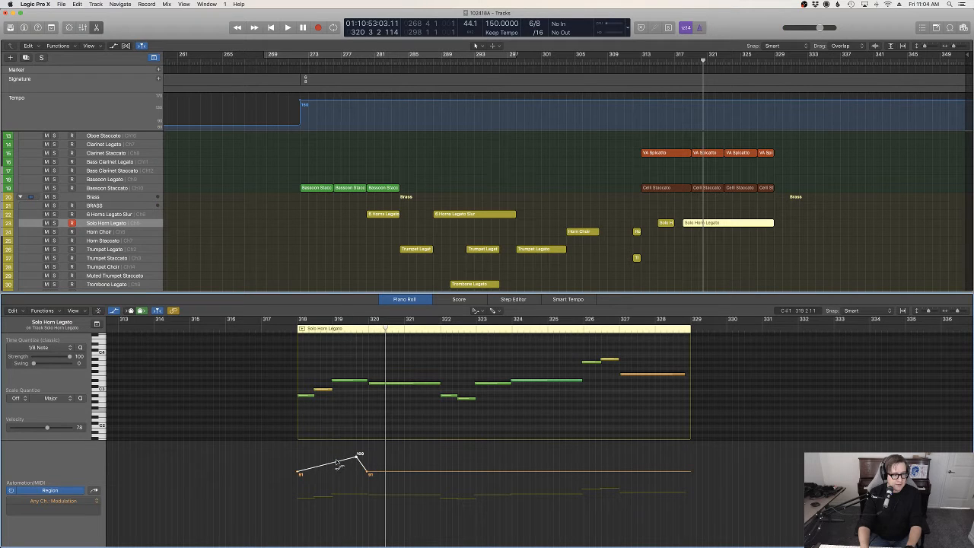
key(t)
click(290, 329)
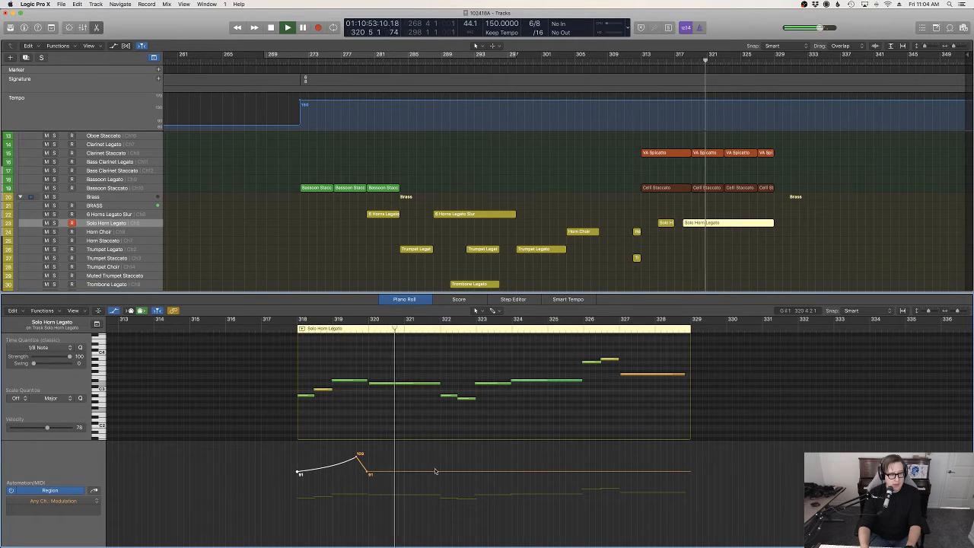
key(space)
Raise the modulation from 91 near bar 320 to 103 around bar 321, and audition the horn line.
drag(416, 474, 433, 460)
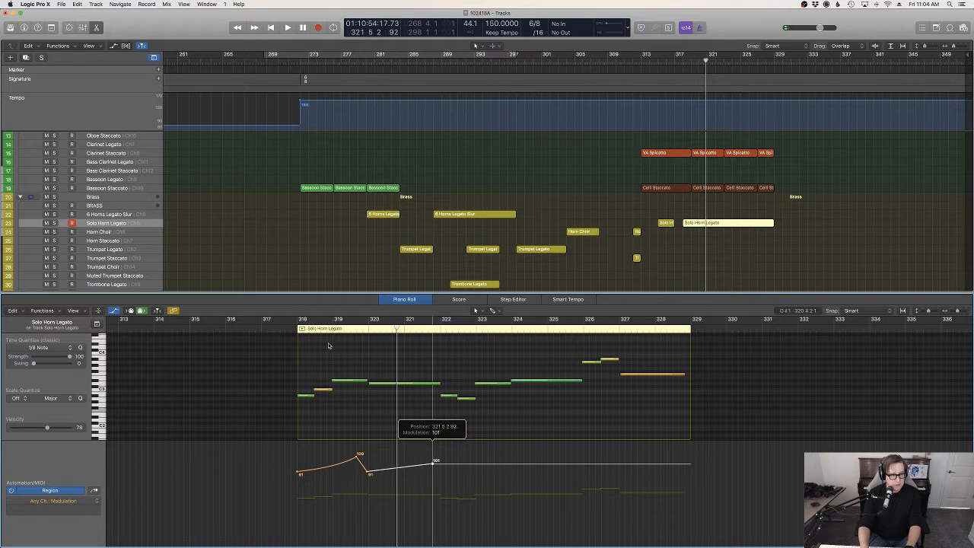
click(284, 328)
key(space)
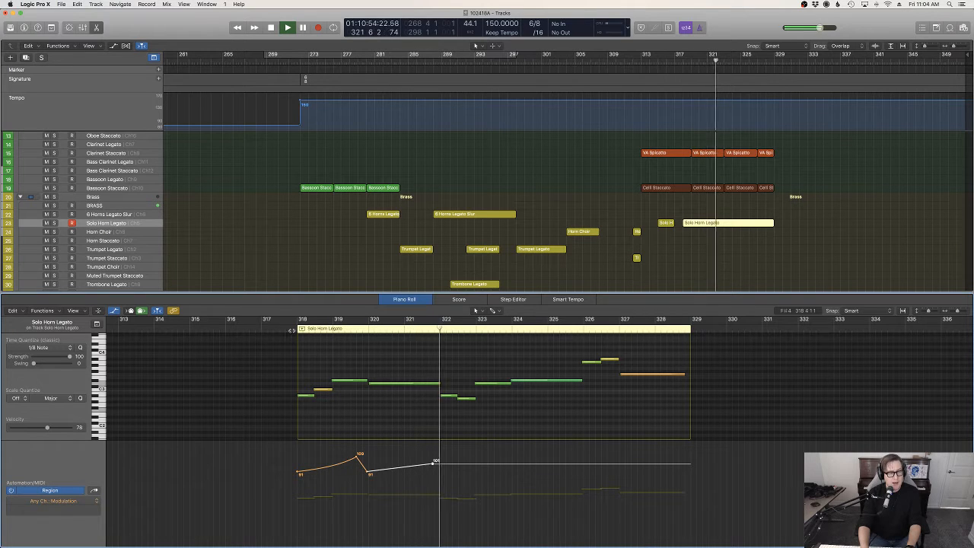
drag(434, 462, 422, 462)
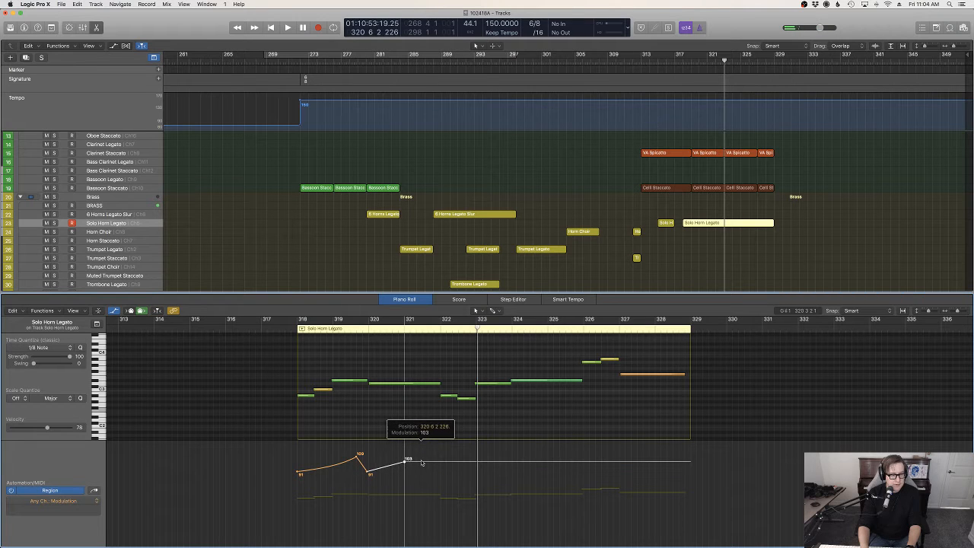
drag(292, 328, 283, 328)
key(space)
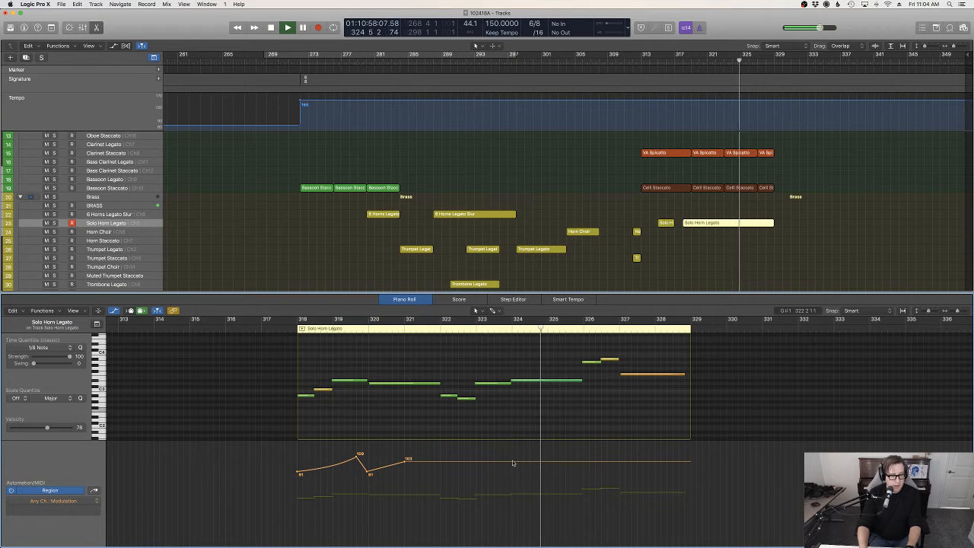
Raise the modulation from bar 321 along a curve to 127 at the end of the horn region, and audition it.
drag(514, 464, 580, 447)
key(space)
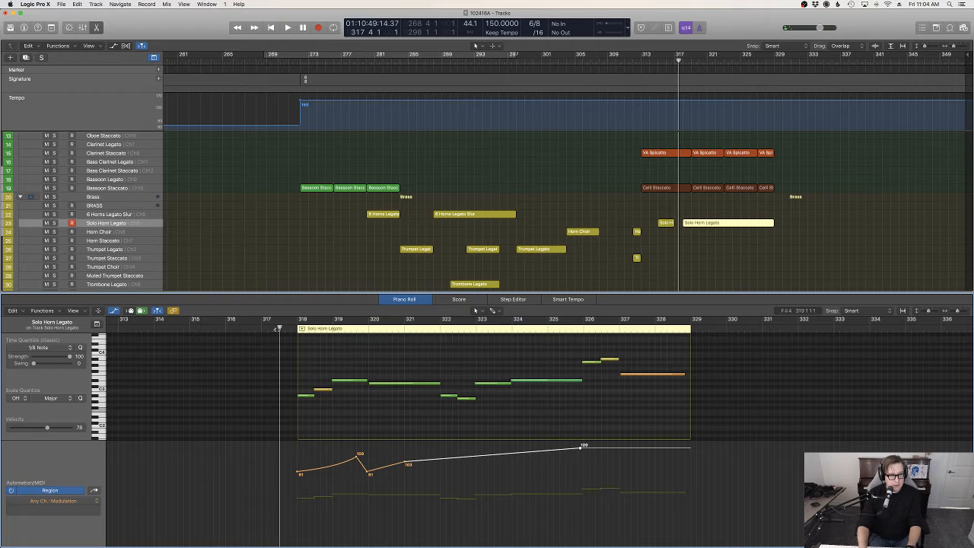
drag(581, 448, 690, 441)
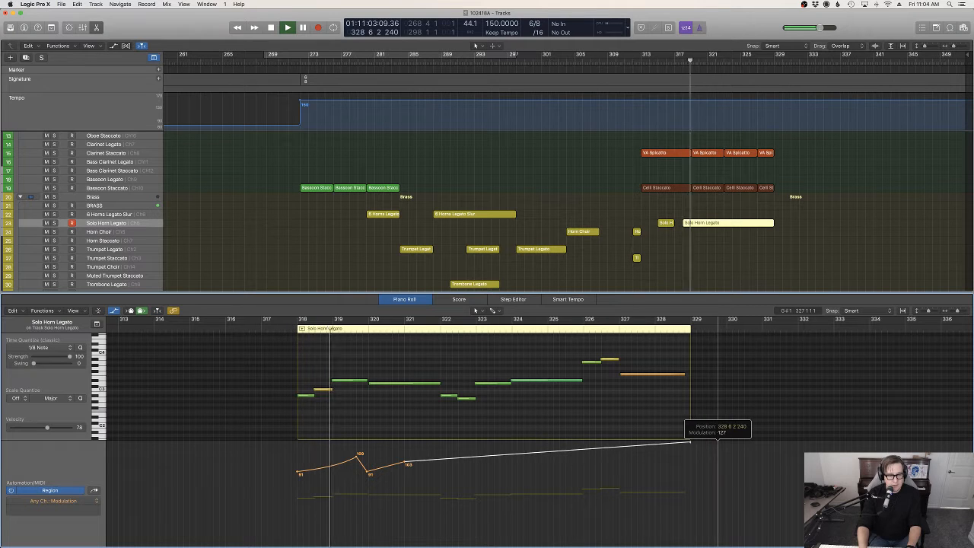
key(t)
key(Escape)
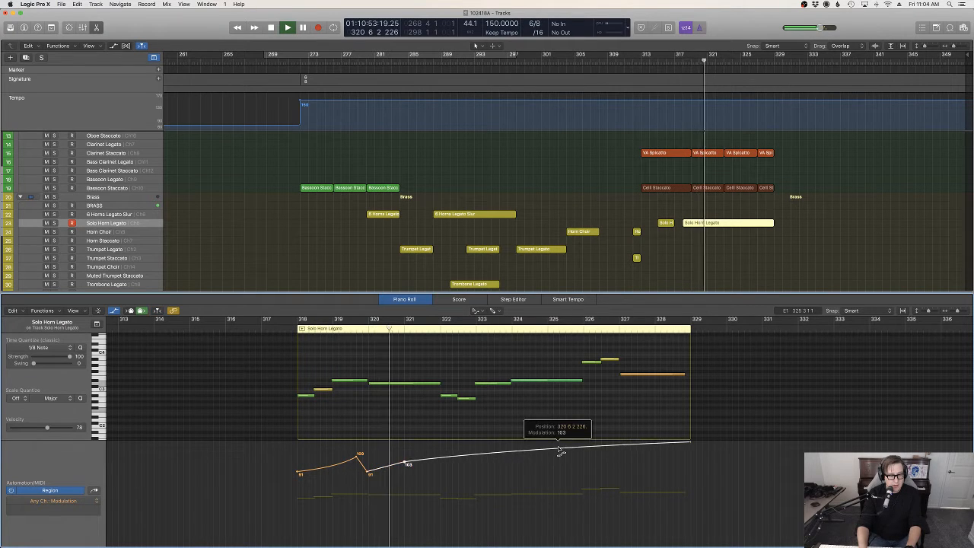
key(t)
key(t)
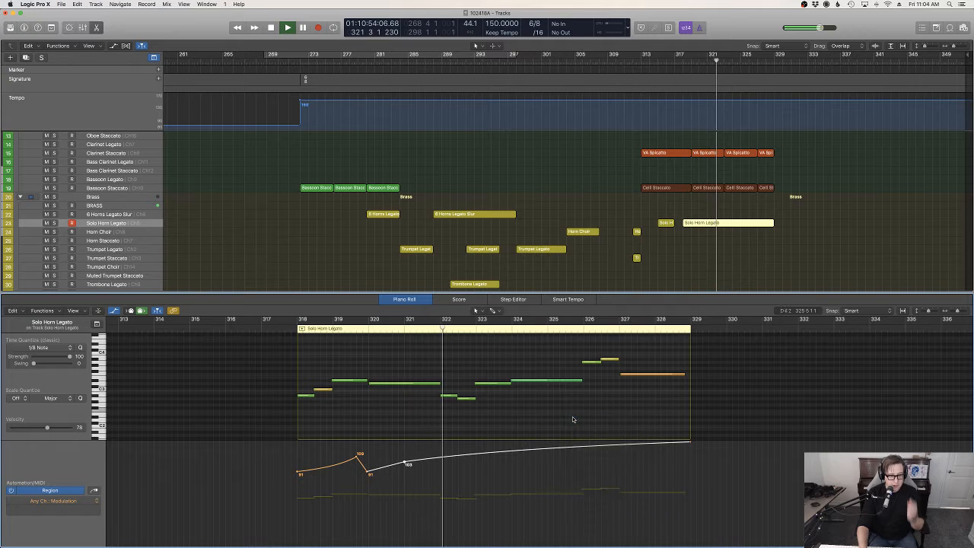
key(t)
key(t)
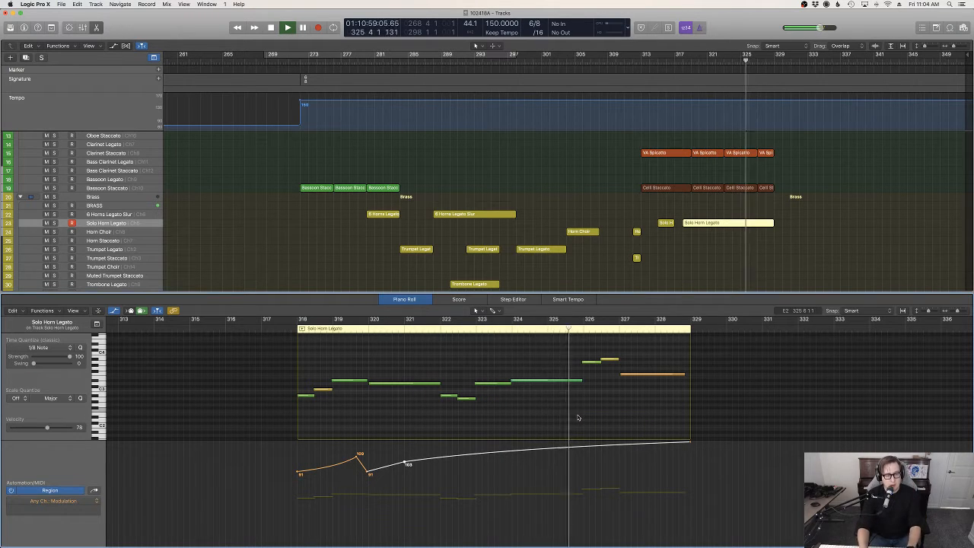
Deselect the horn region, select the Trumpet Legato track and place the playhead at bar 318.
scroll(586, 417, right, 1)
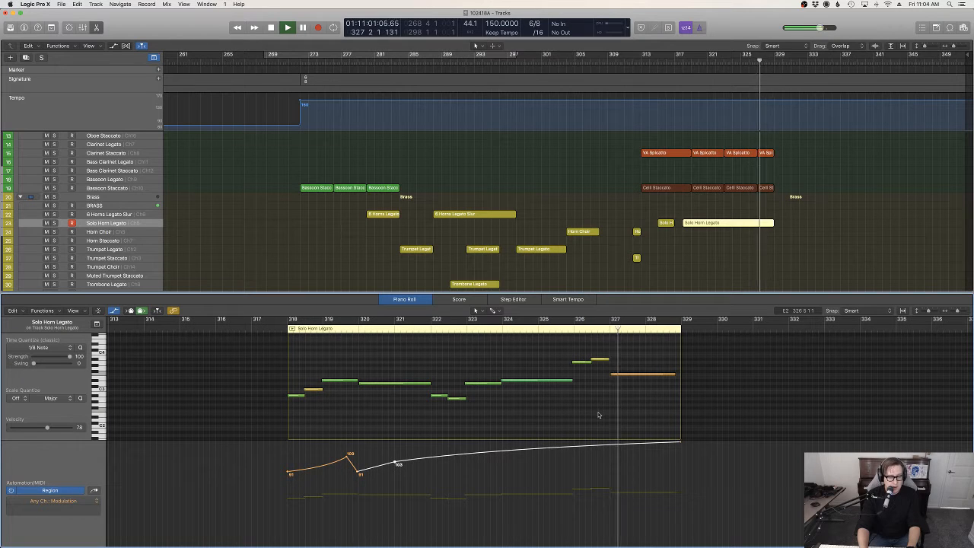
click(694, 265)
click(682, 61)
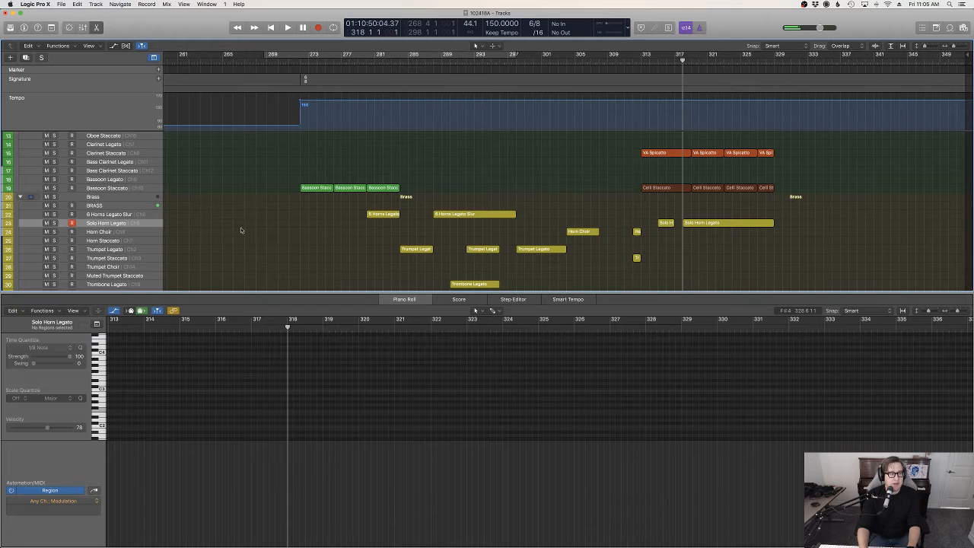
click(152, 249)
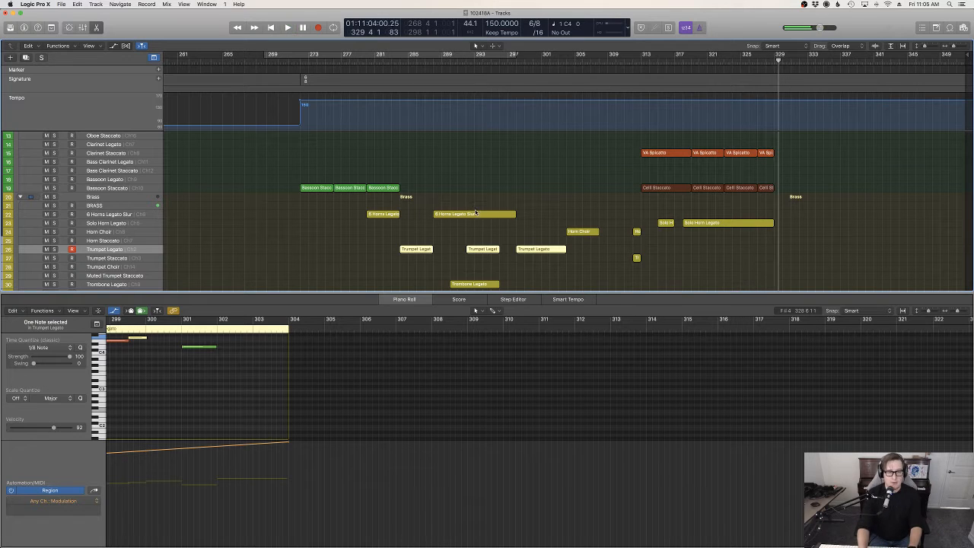
click(683, 61)
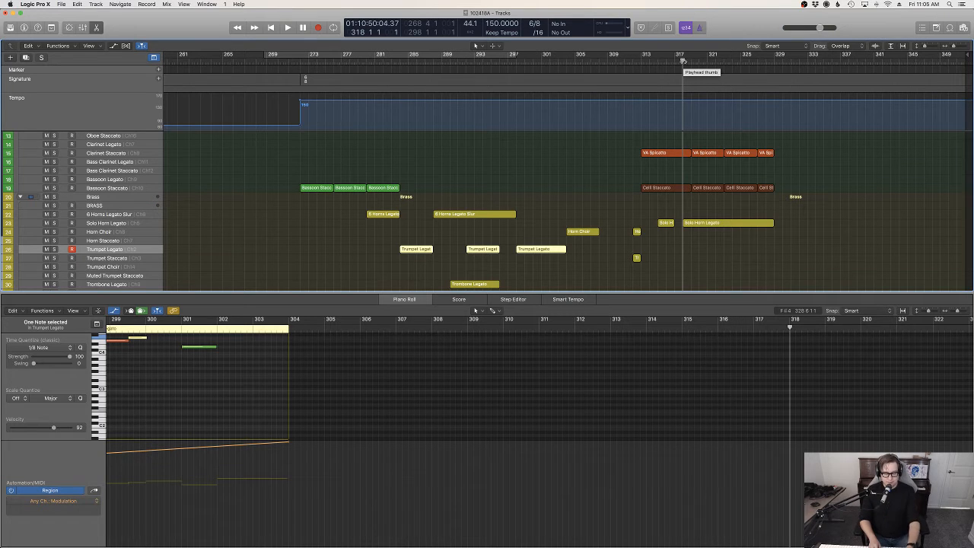
Try to record the trumpet line from bar 318, and discard the take.
key(r)
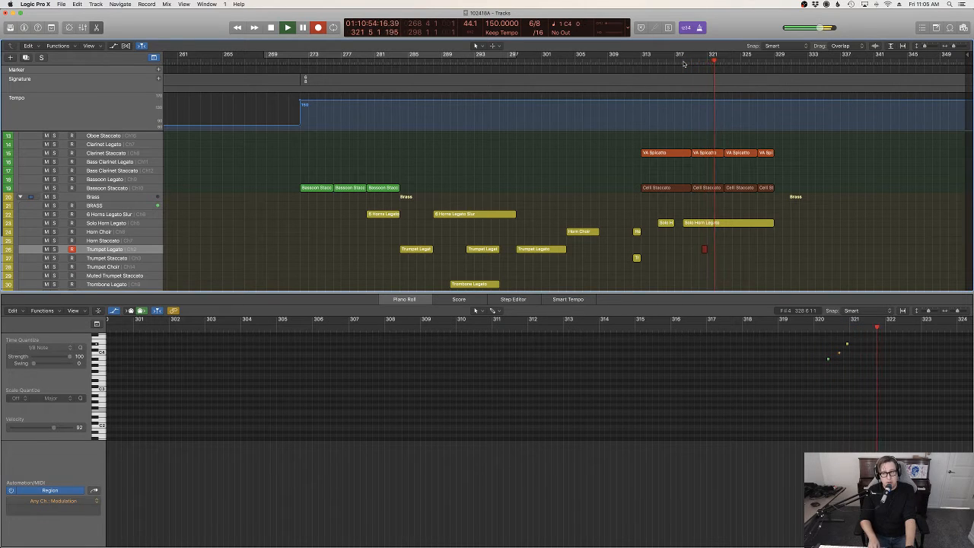
key(space)
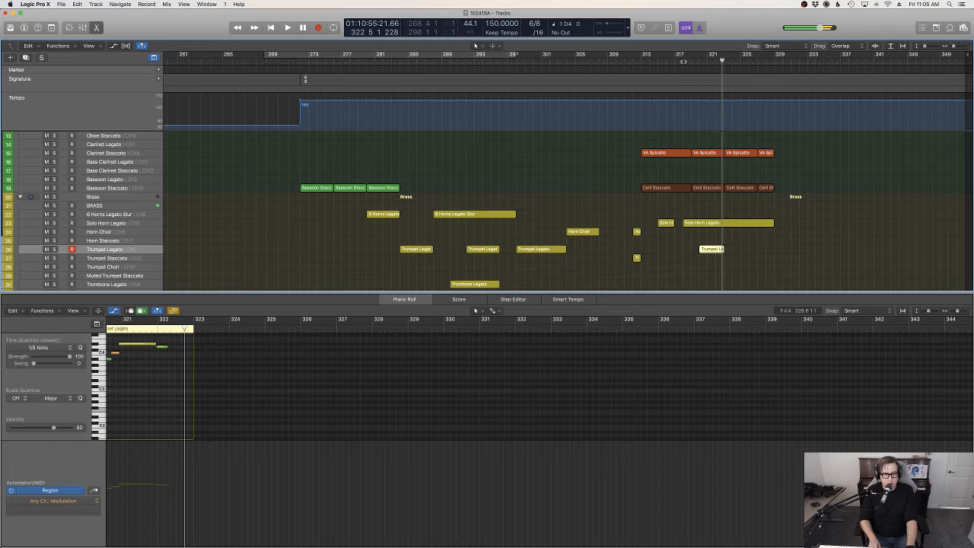
key(super+z)
key(r)
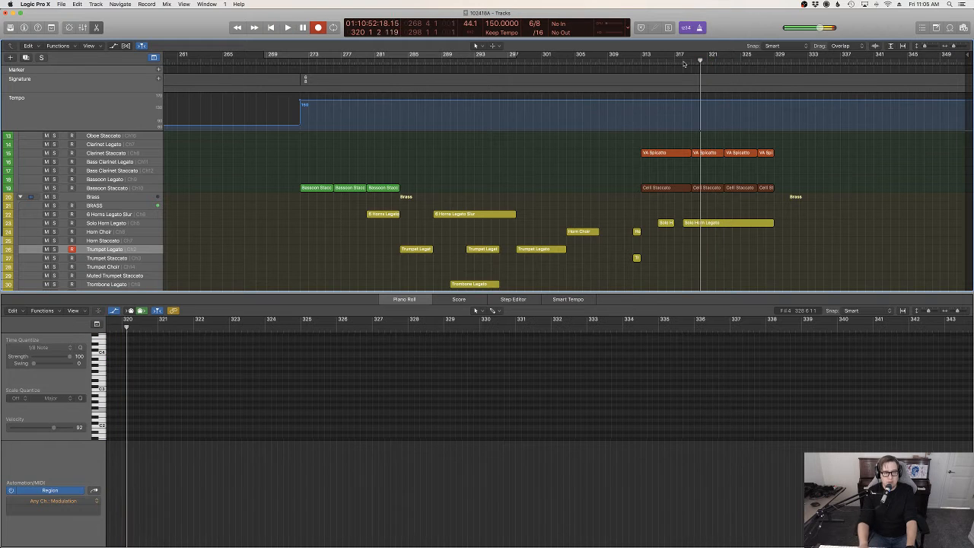
key(space)
Try a trumpet take with the playhead starting at bar 313, playing through bar 328, and delete the recorded region.
click(643, 61)
key(r)
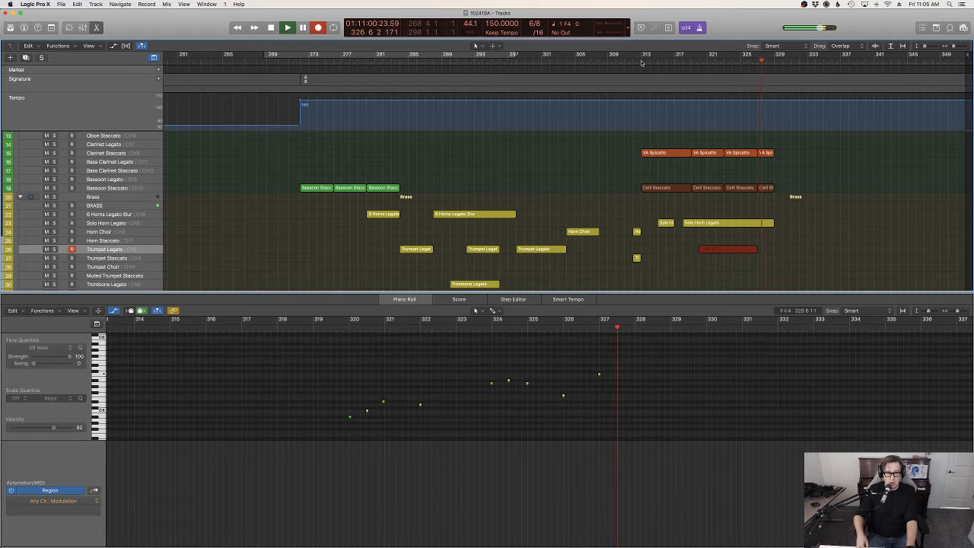
key(space)
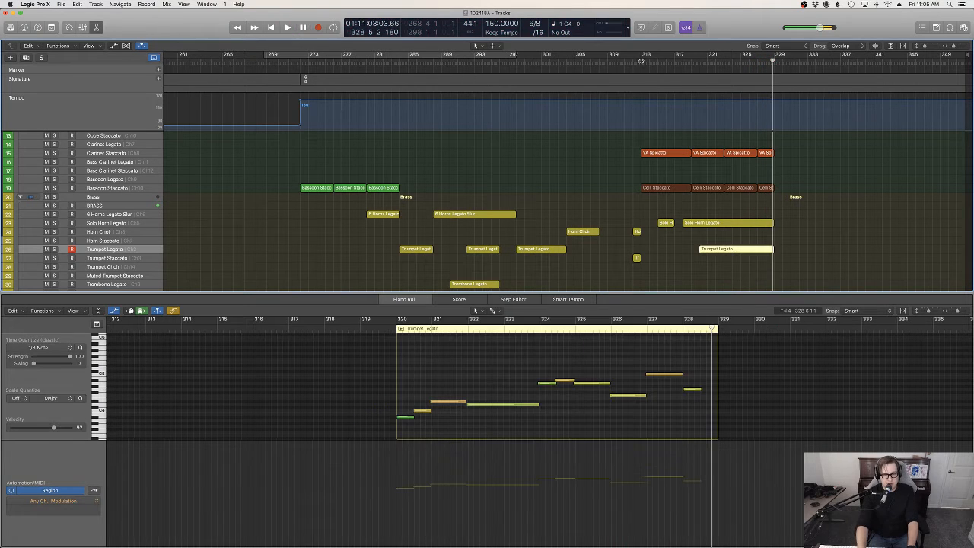
key(Delete)
Try another trumpet take starting at bar 320, and undo the recording.
click(698, 63)
key(r)
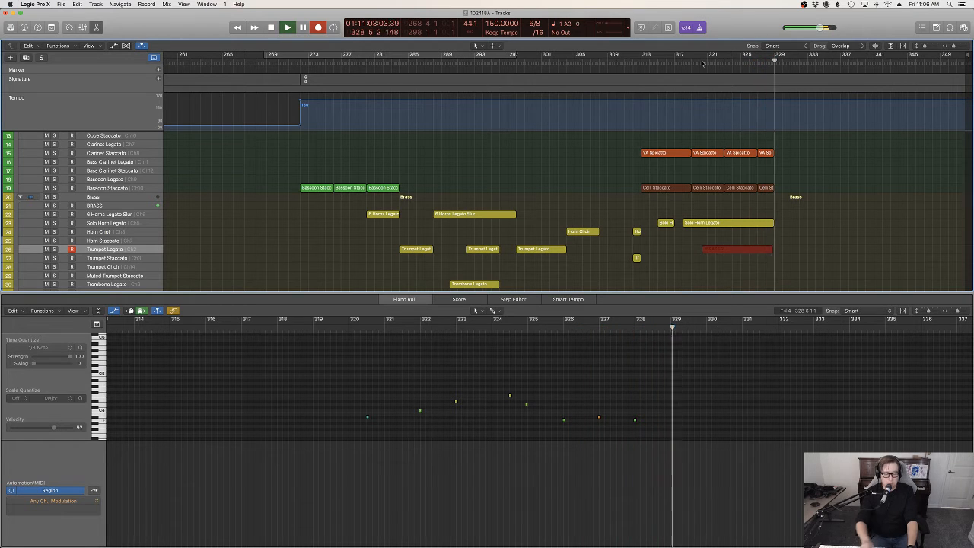
key(space)
key(super+z)
Record the trumpet line from a playhead start at bar 318 through bar 329, and slightly lengthen its last note.
click(680, 61)
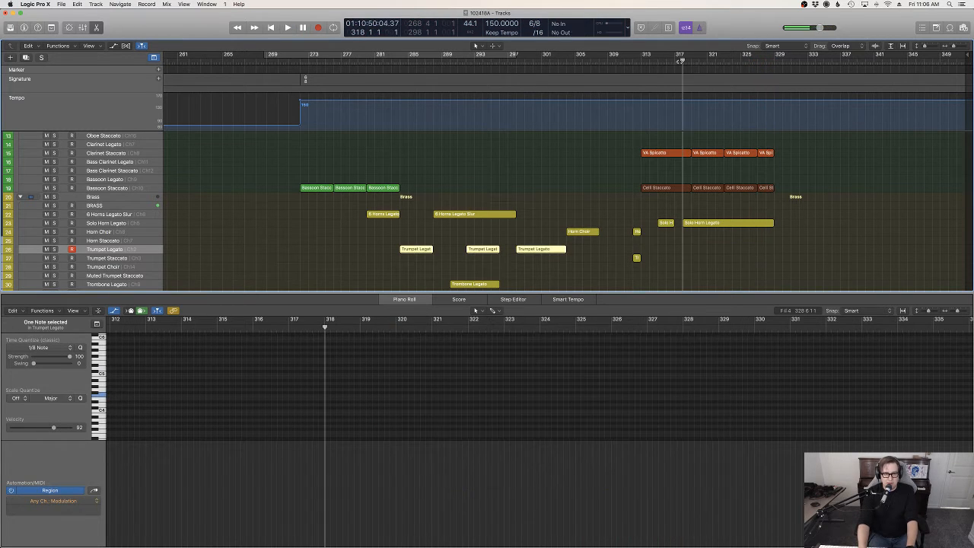
key(r)
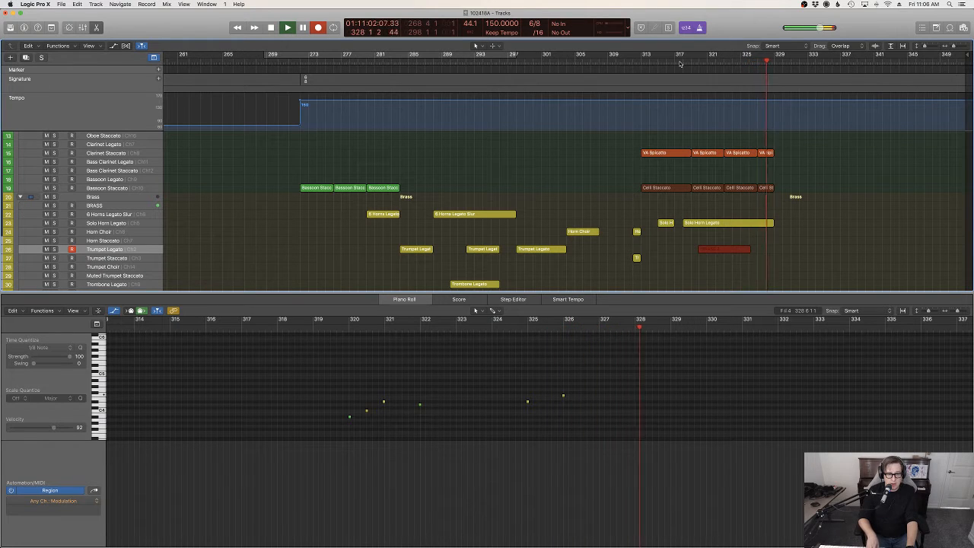
key(space)
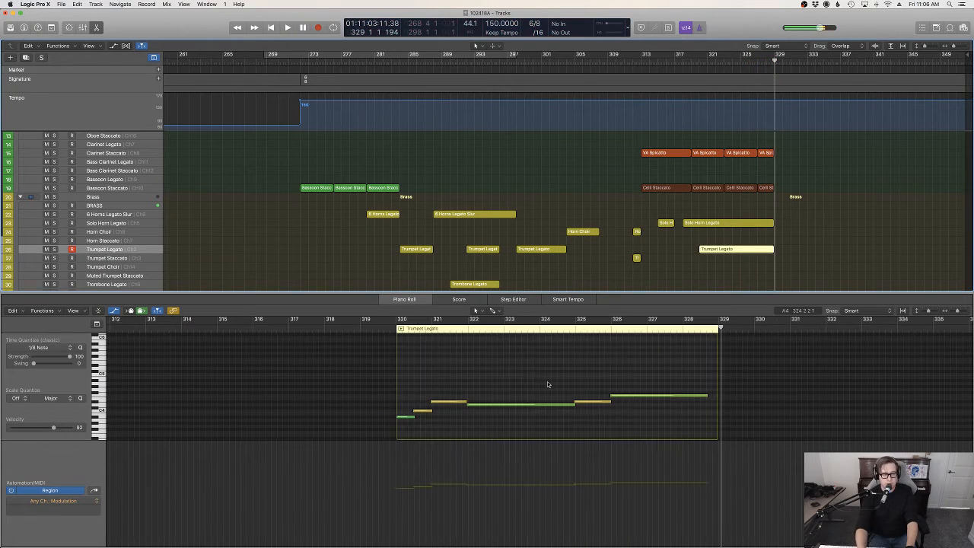
drag(706, 397, 707, 397)
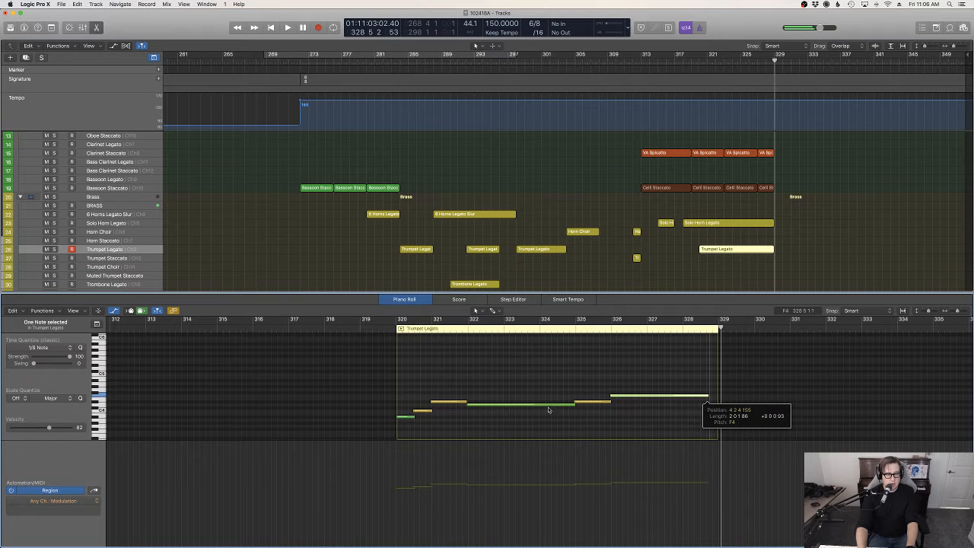
Set the trumpet region's modulation to 85 at bar 320, ramp it up to 127 at the region's end, and audition it.
click(396, 474)
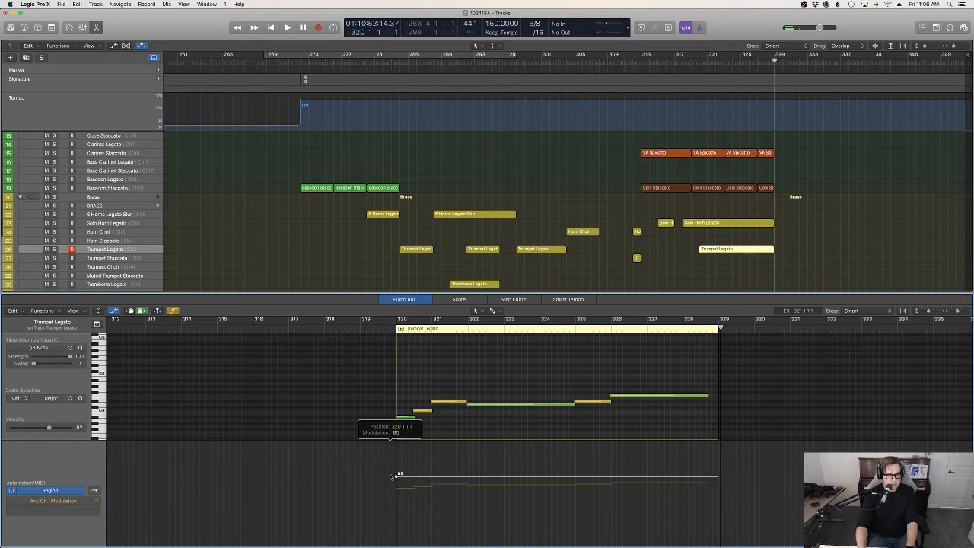
key(space)
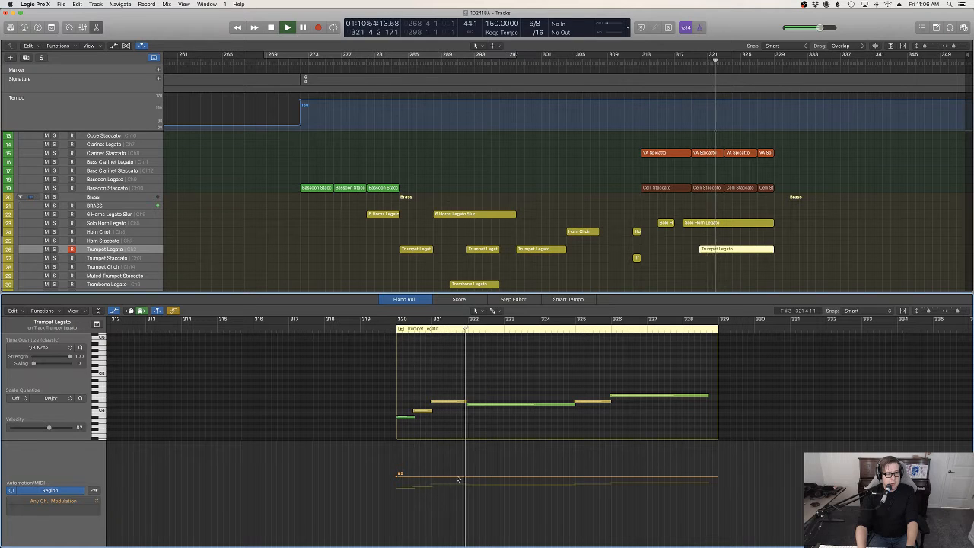
drag(457, 478, 713, 441)
key(e)
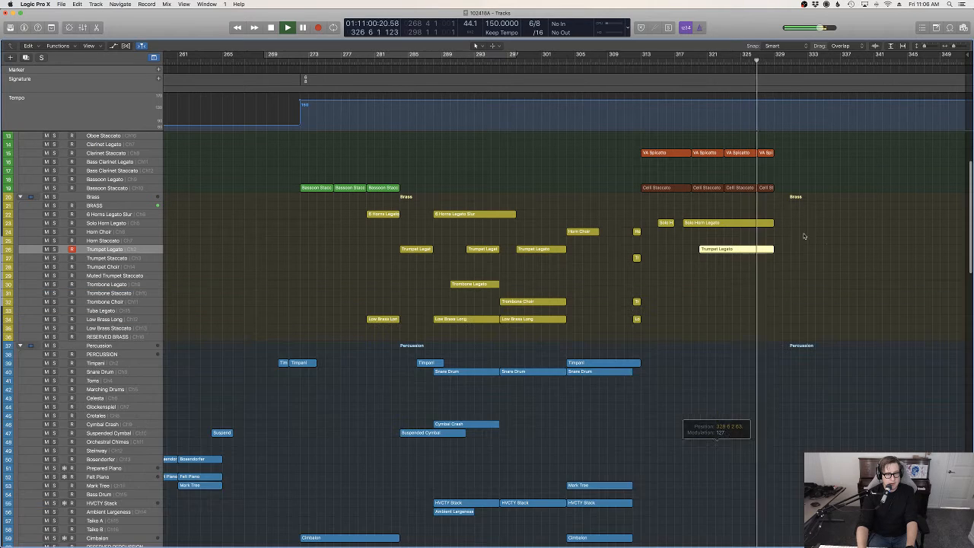
scroll(826, 249, up, 5)
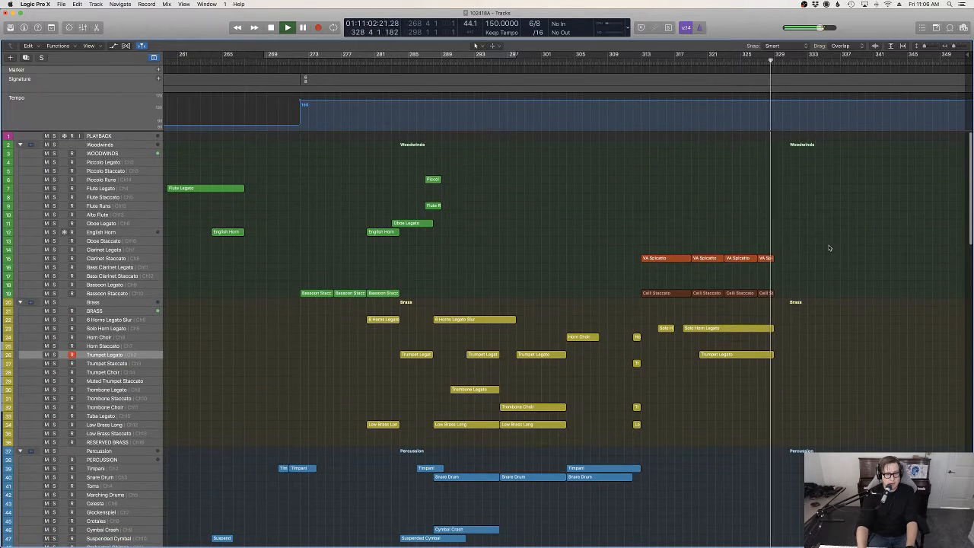
scroll(765, 165, down, 5)
key(space)
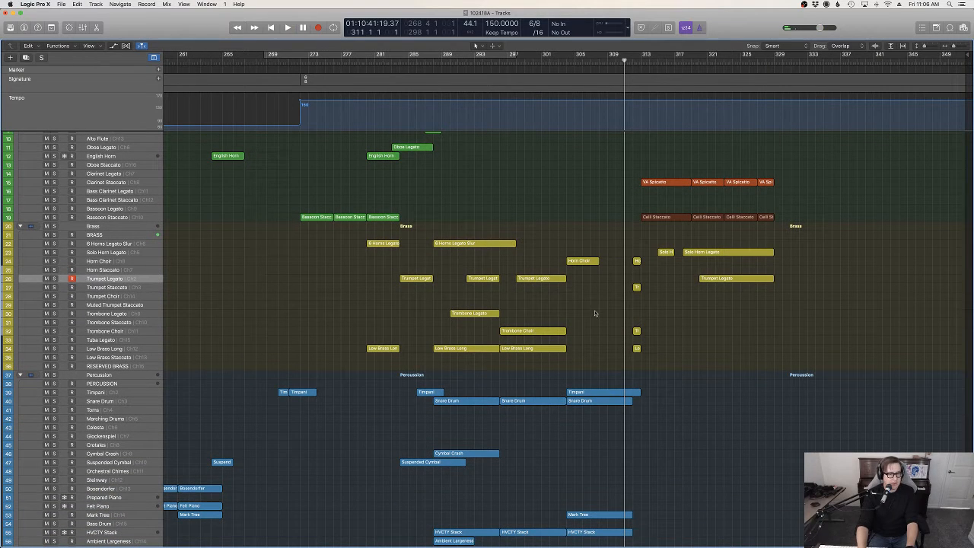
Rehearse the Glockenspiel track over the cue from bar 311, and try recording it from bar 313 to about bar 319.
key(space)
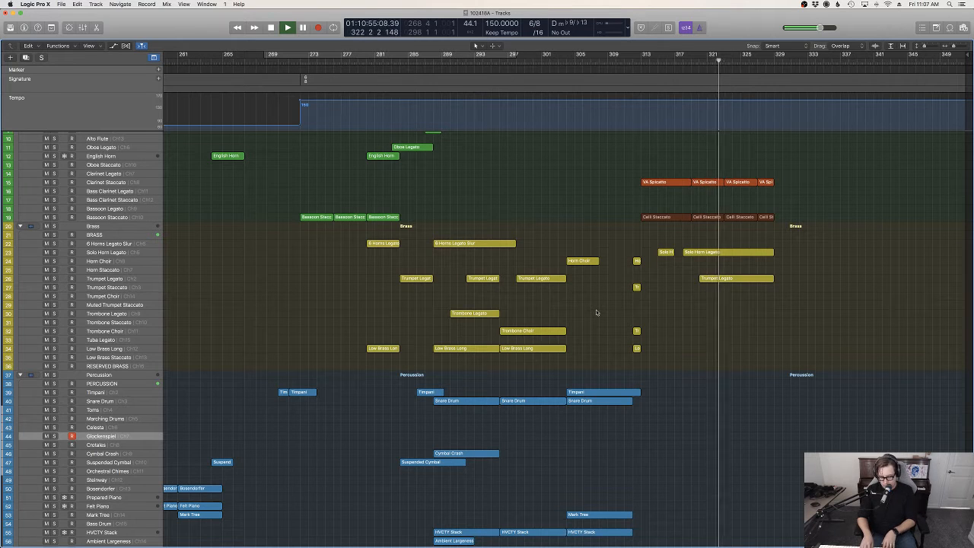
key(space)
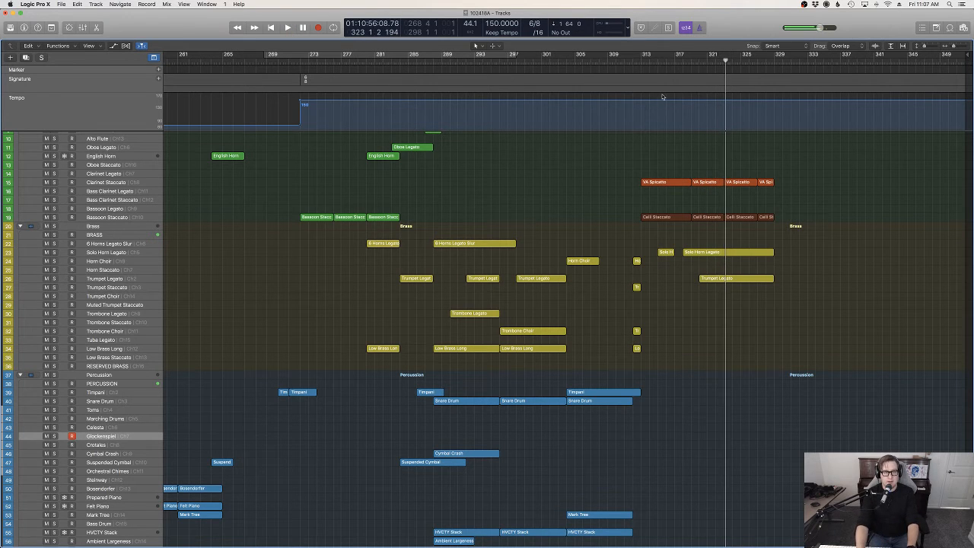
click(637, 61)
key(space)
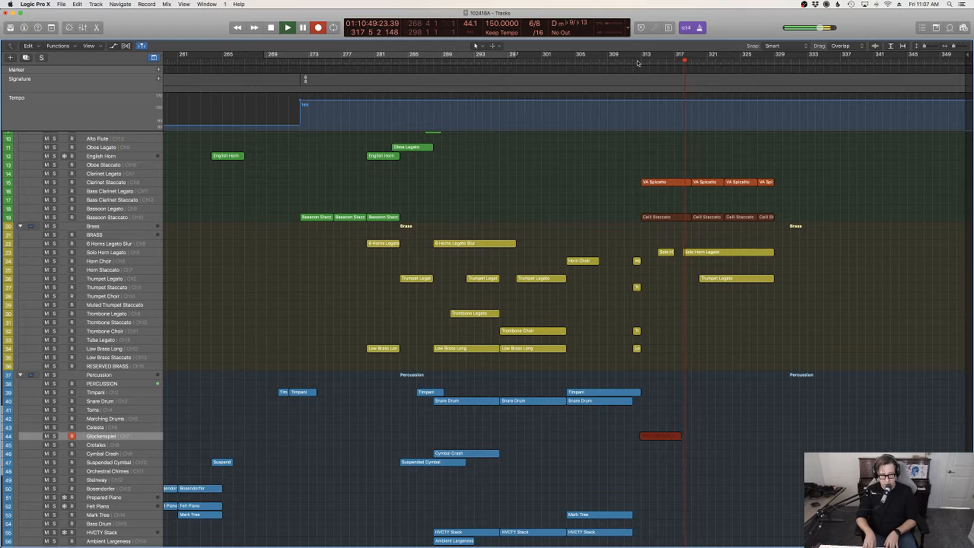
key(space)
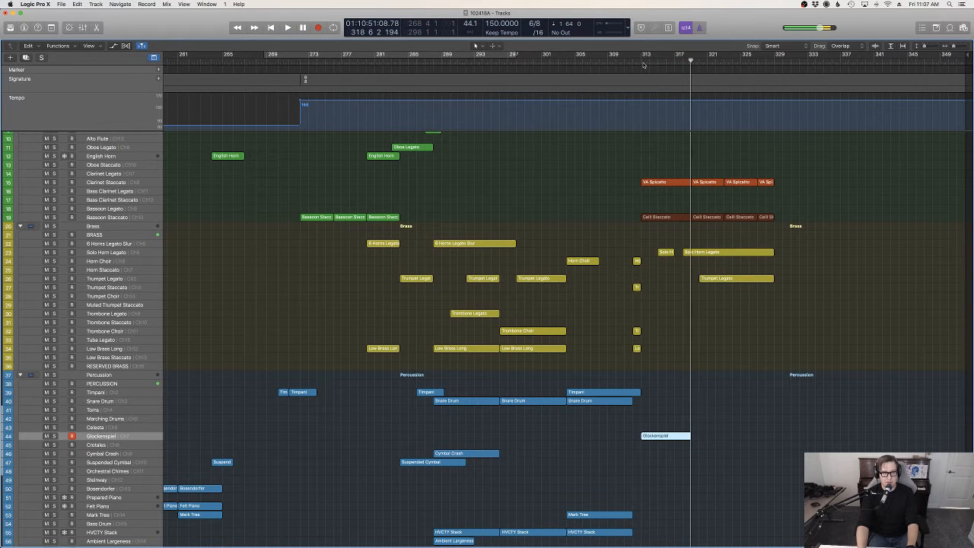
Record the glockenspiel part from bar 313 to bar 329, and quantize all its notes to 1/8.
click(643, 63)
key(r)
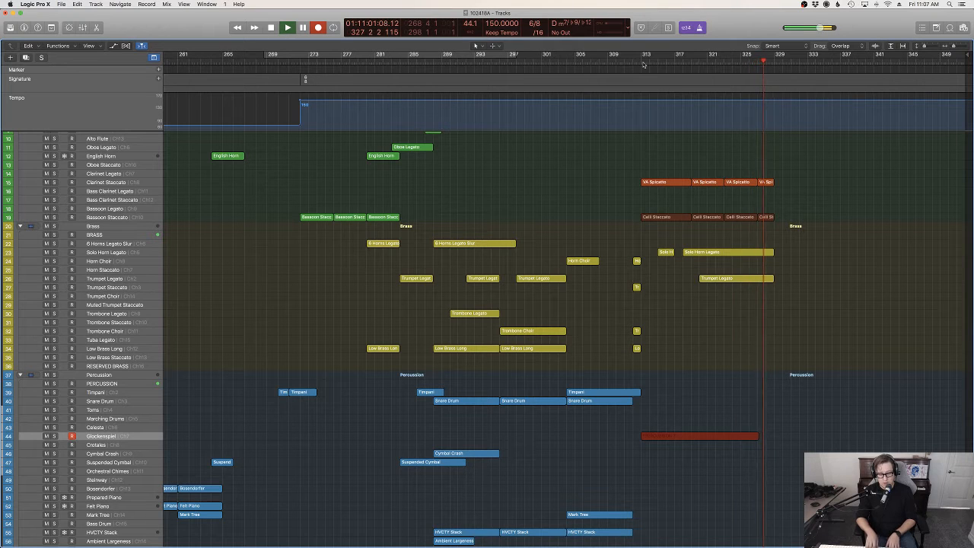
key(space)
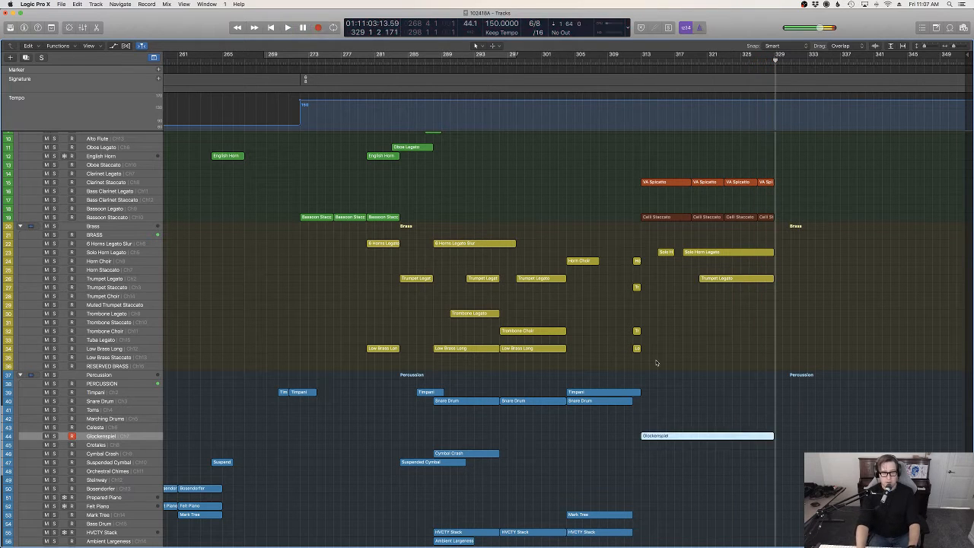
key(p)
key(super+a)
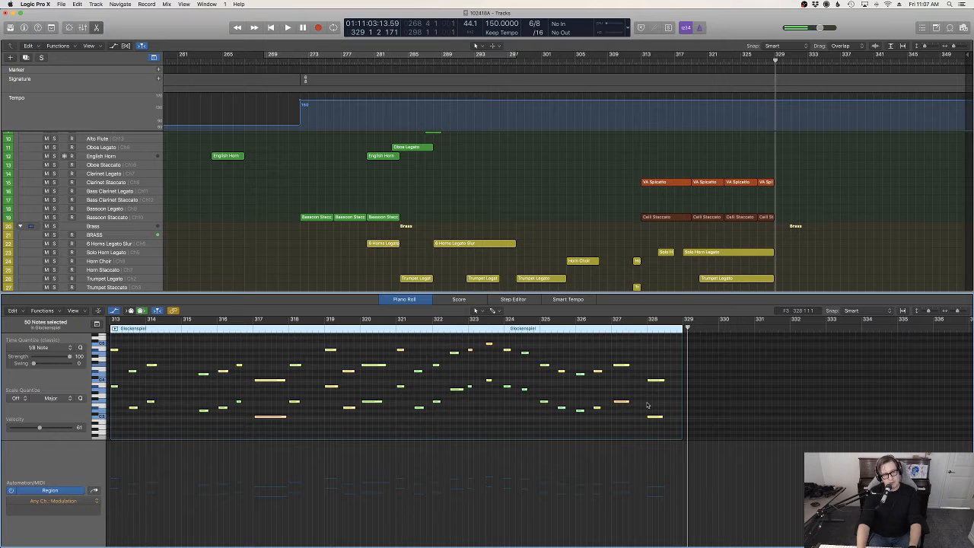
key(p)
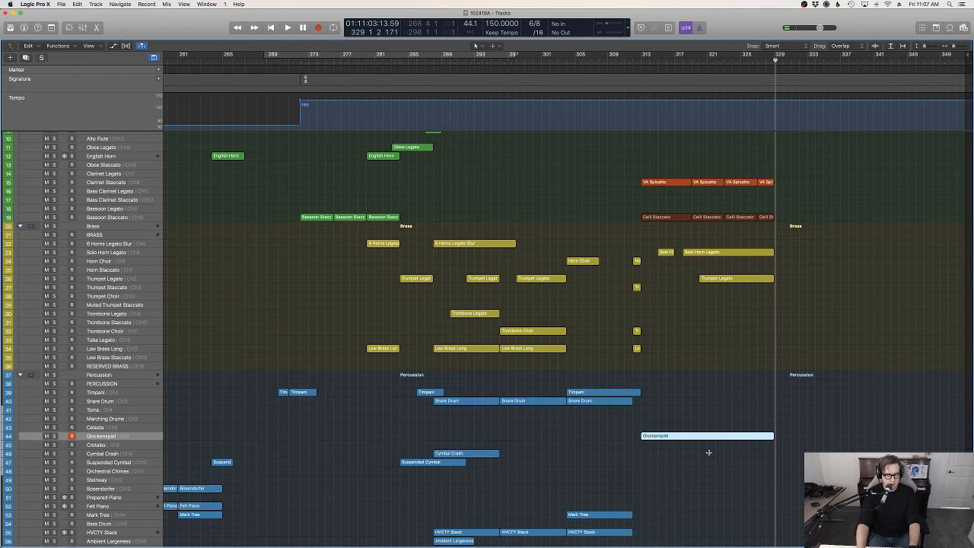
Duplicate the new glockenspiel region onto the Celesta track at the same bars, and audition both from bar 312.
click(110, 445)
click(115, 435)
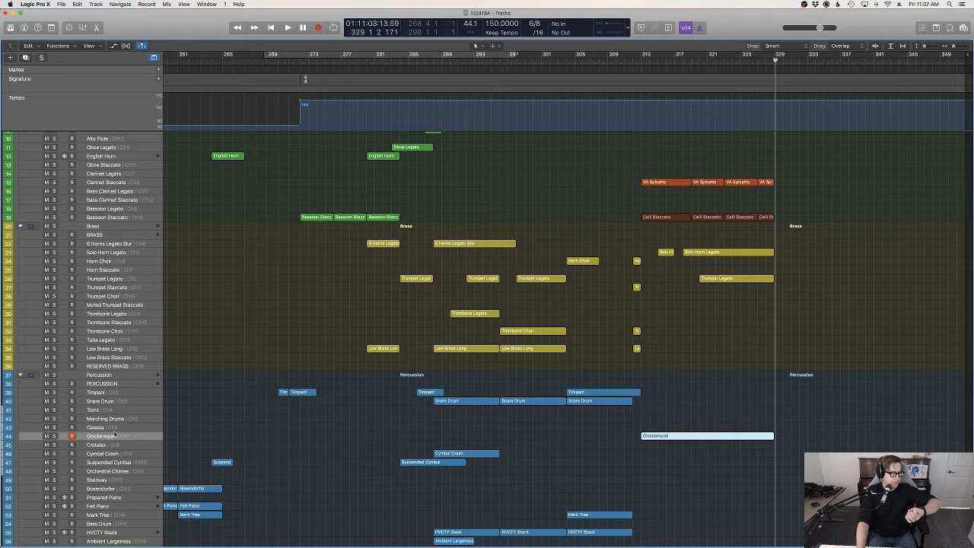
click(77, 3)
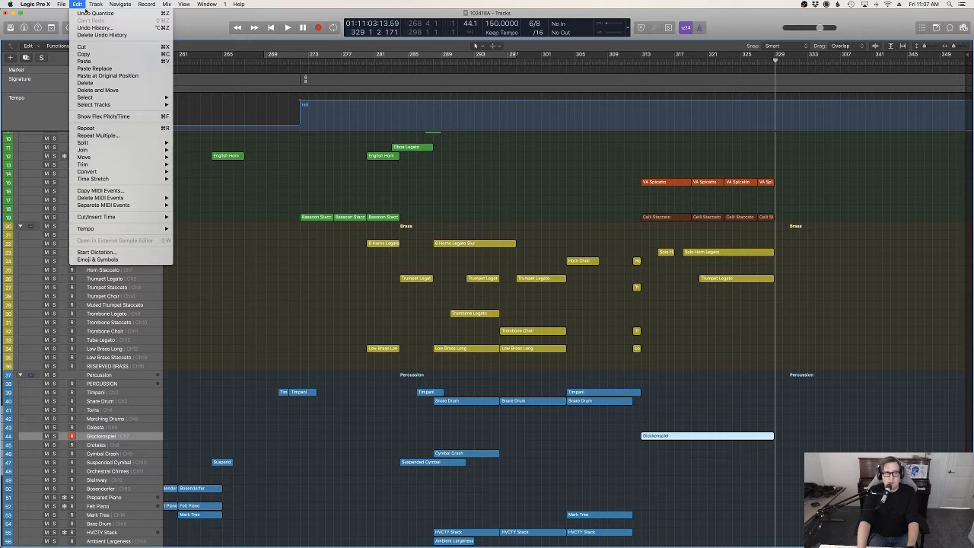
click(107, 75)
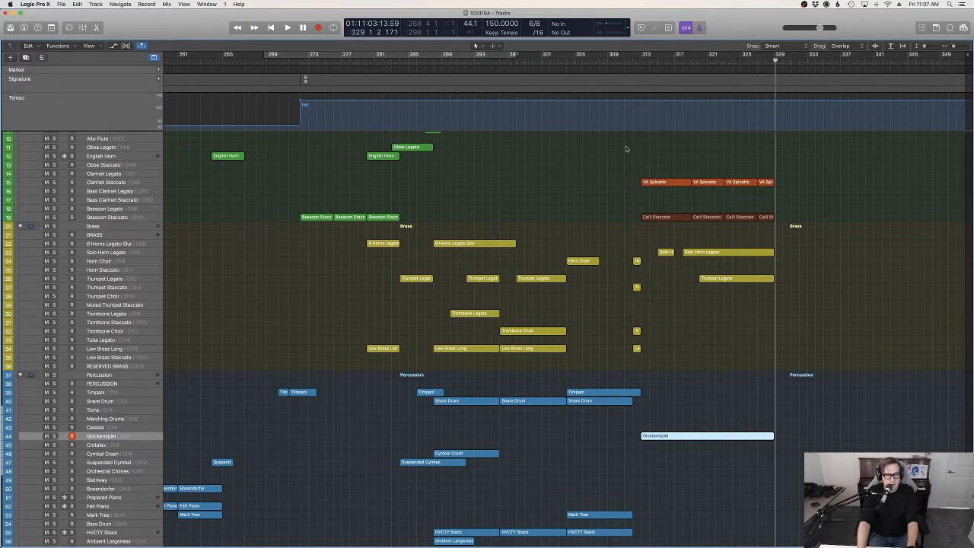
click(667, 457)
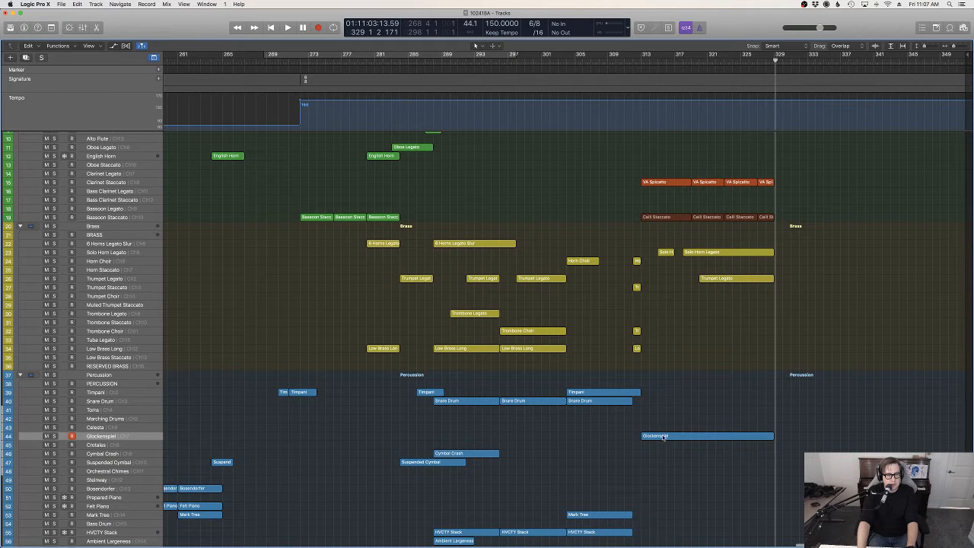
drag(664, 437, 661, 429)
drag(629, 61, 632, 62)
key(space)
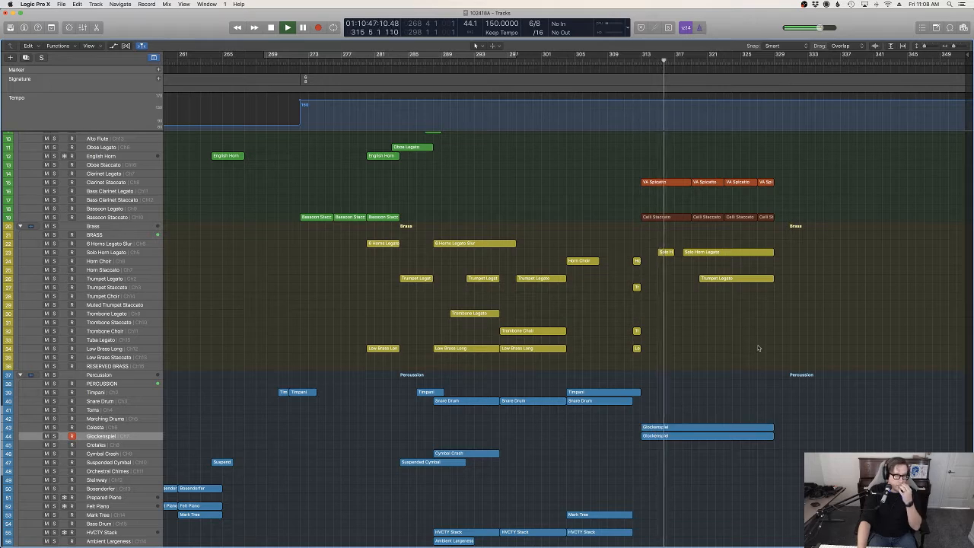
Select the Flute Legato track and rehearse a flute line over the cue from bar 312.
scroll(758, 348, down, 10)
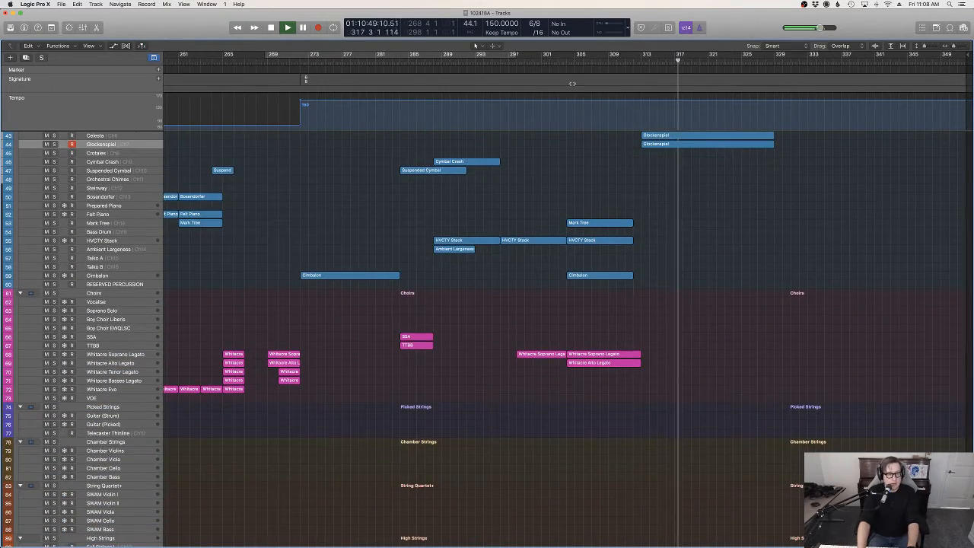
scroll(772, 276, up, 10)
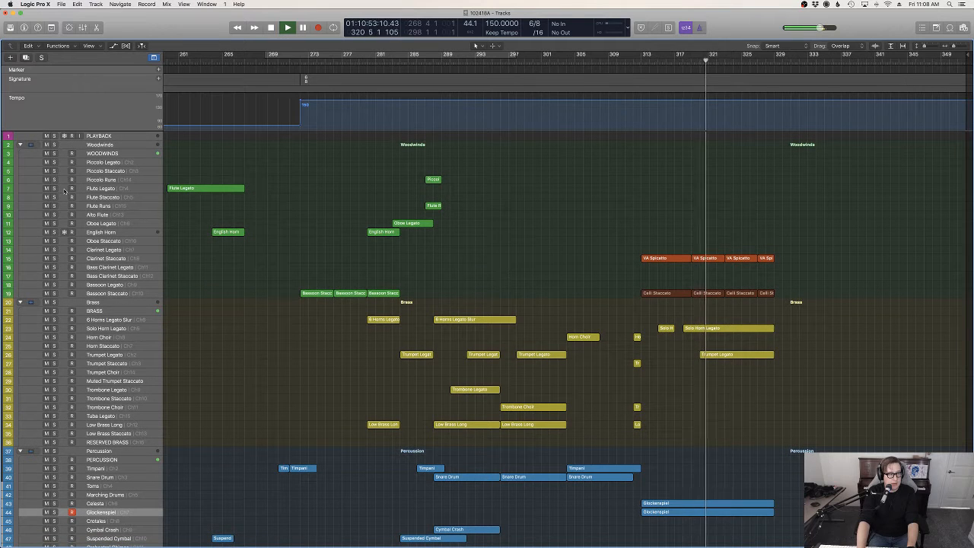
click(114, 189)
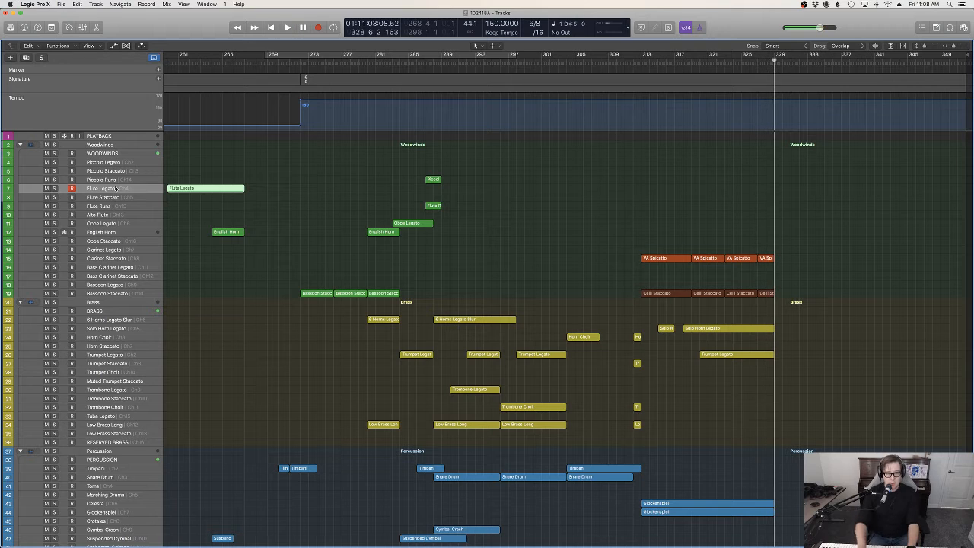
click(647, 62)
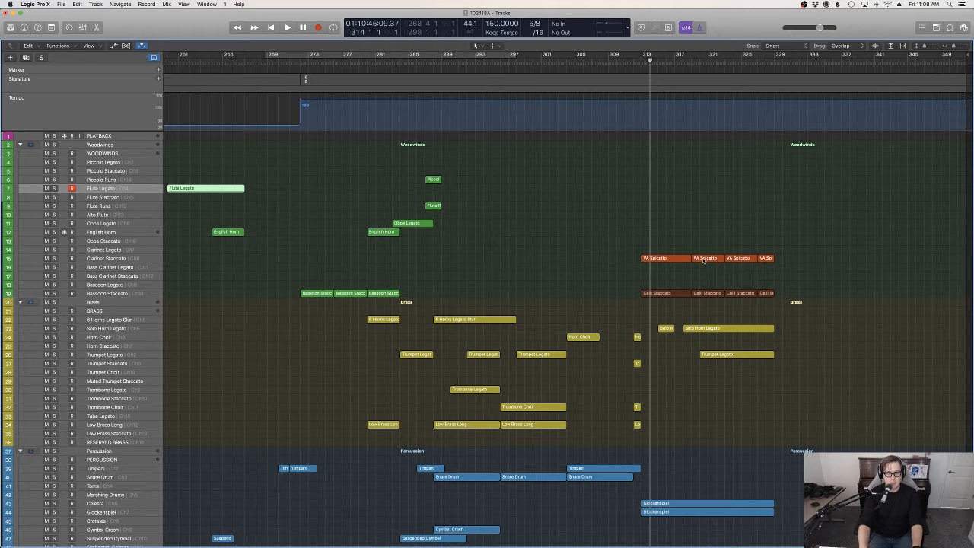
click(633, 61)
key(space)
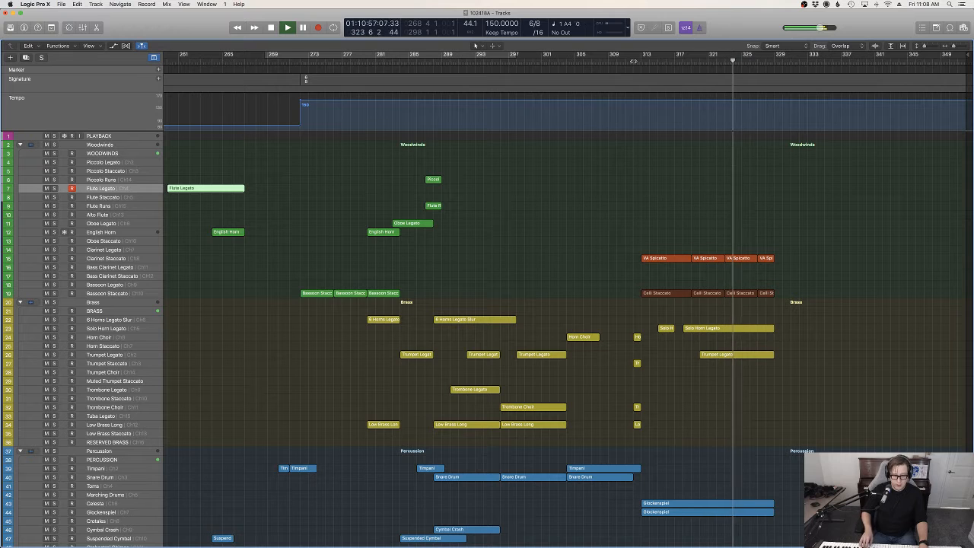
Select the Flute Staccato track, rehearse it over the cue from around bar 312, and place the playhead at bar 319.
click(110, 197)
click(636, 60)
key(space)
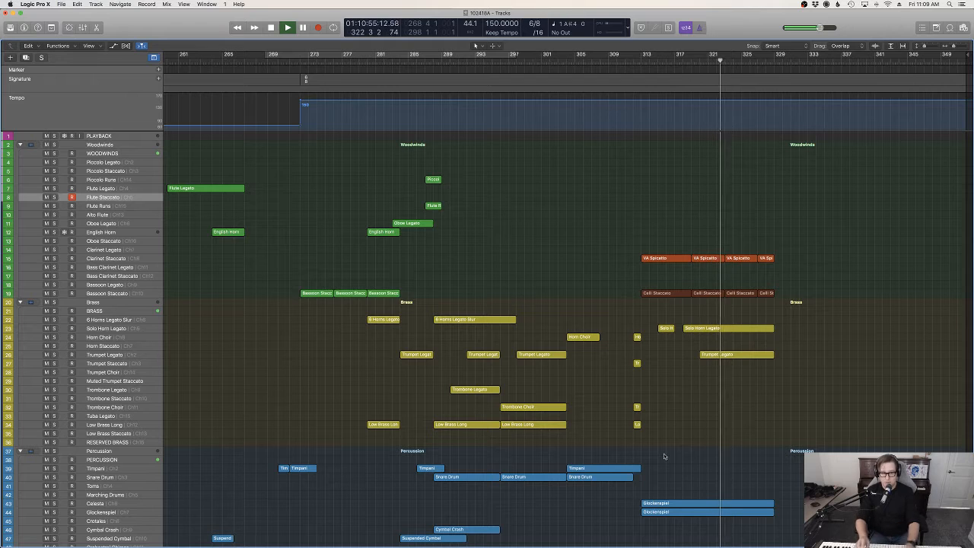
key(space)
click(690, 61)
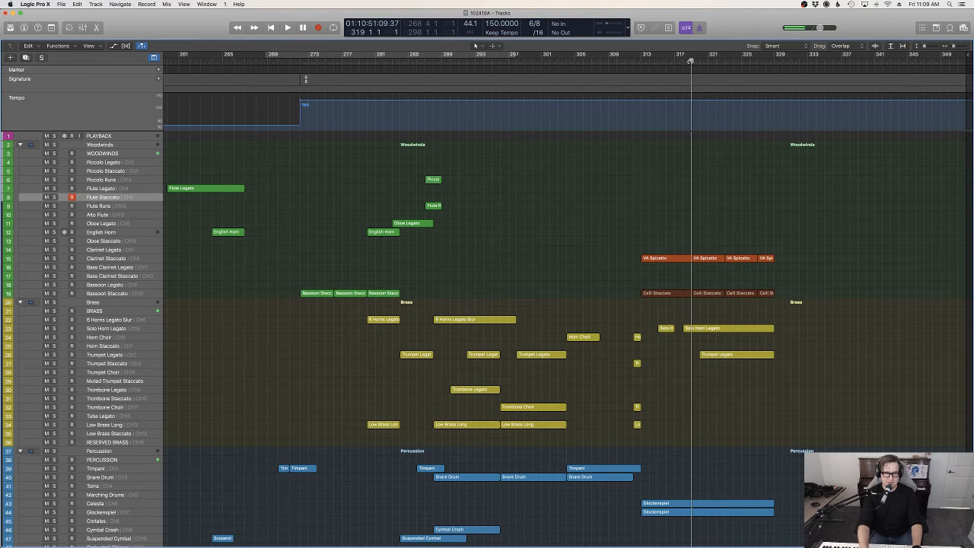
Record the Flute Staccato part from bar 319 to bar 329, check its notes in the Piano Roll, and play it back.
key(space)
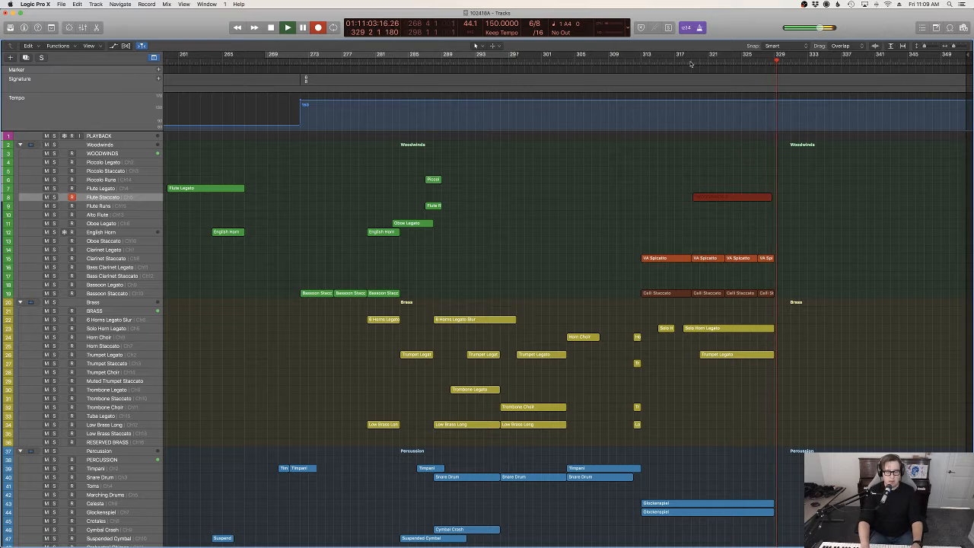
key(space)
key(e)
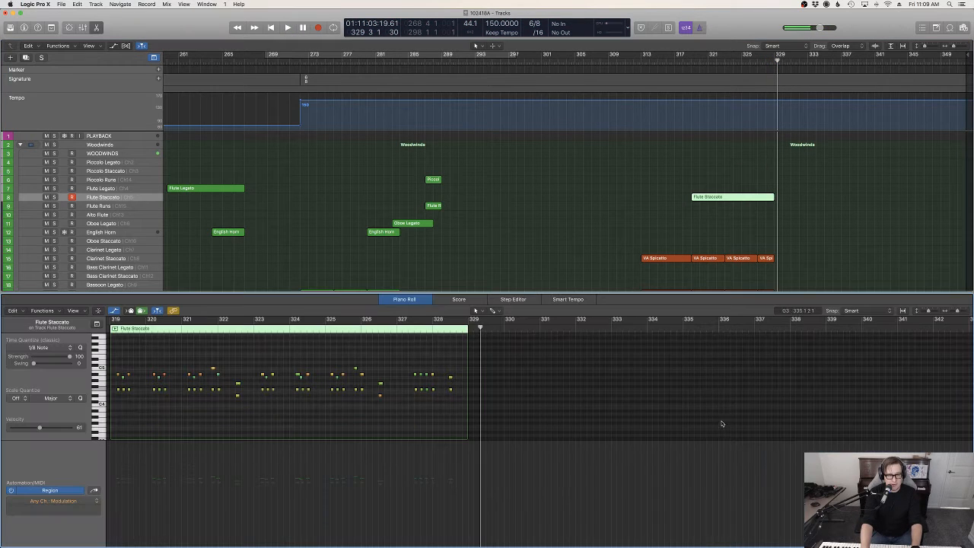
key(e)
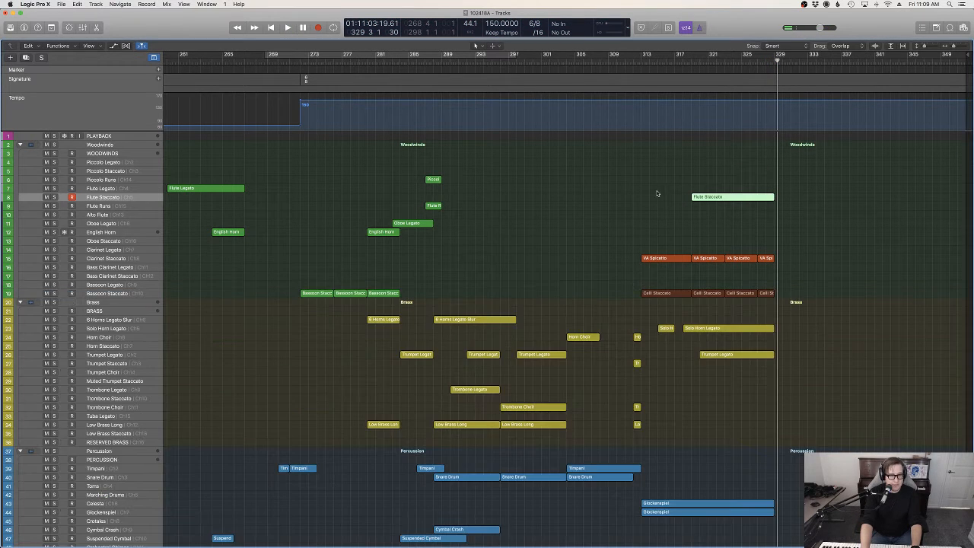
key(space)
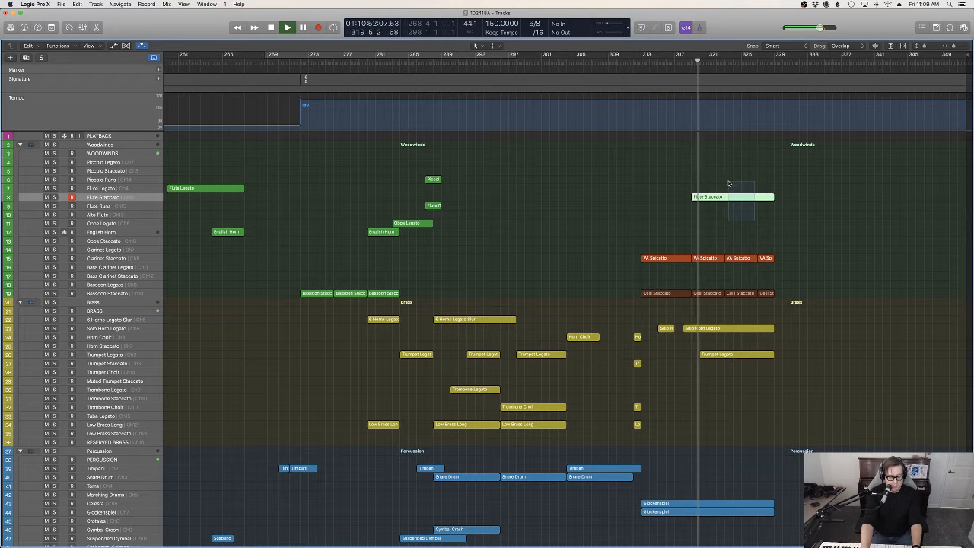
Duplicate the new flute region onto the Piccolo Staccato track at the same bars, and check its notes in the Piano Roll.
click(105, 171)
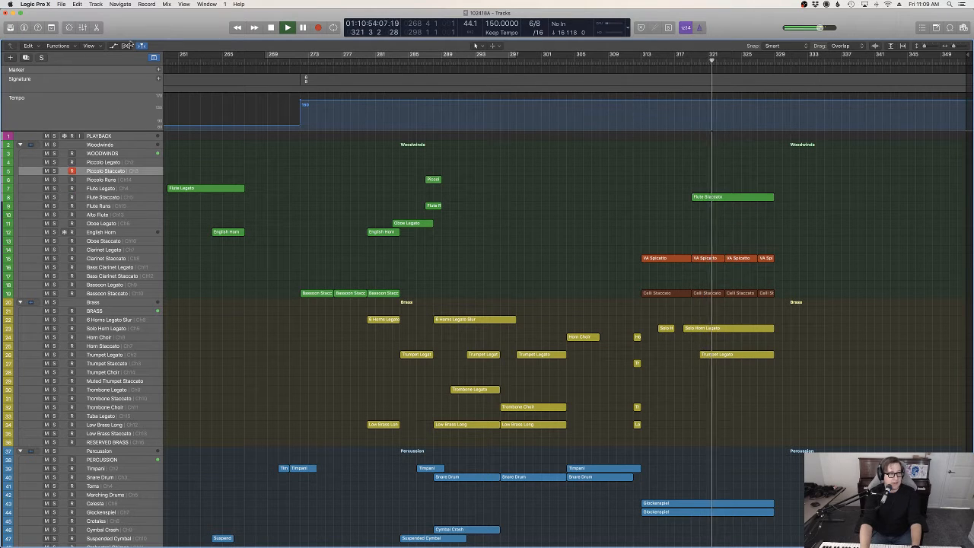
click(79, 6)
click(512, 139)
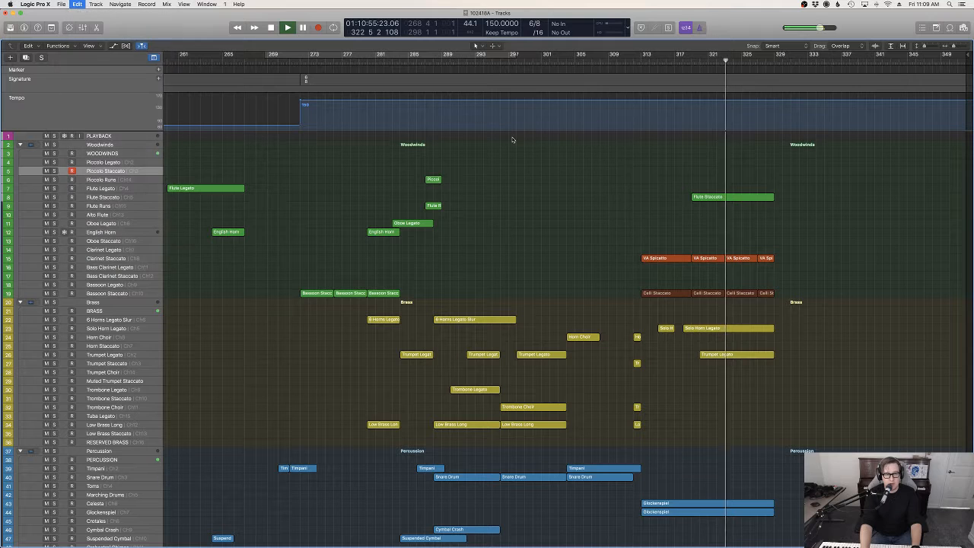
key(alt+super+v)
key(p)
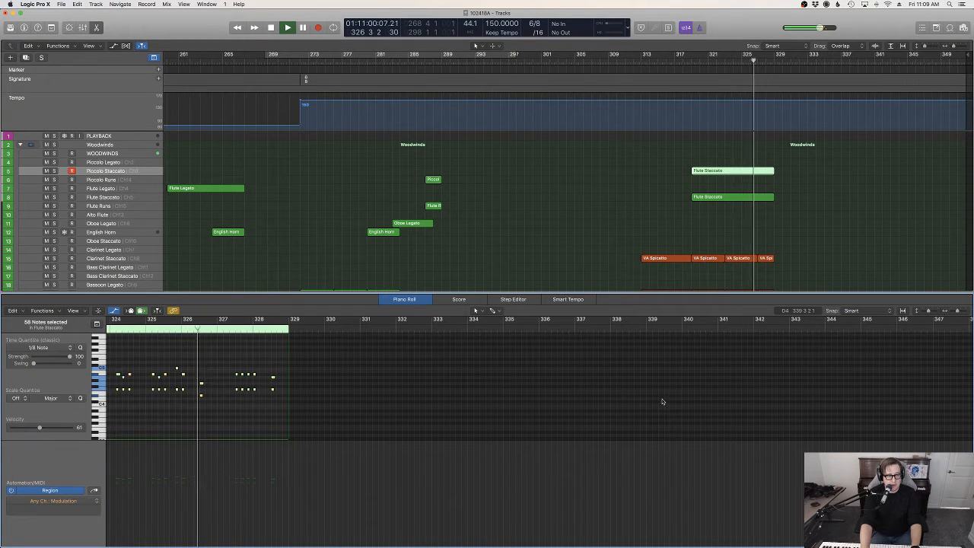
key(p)
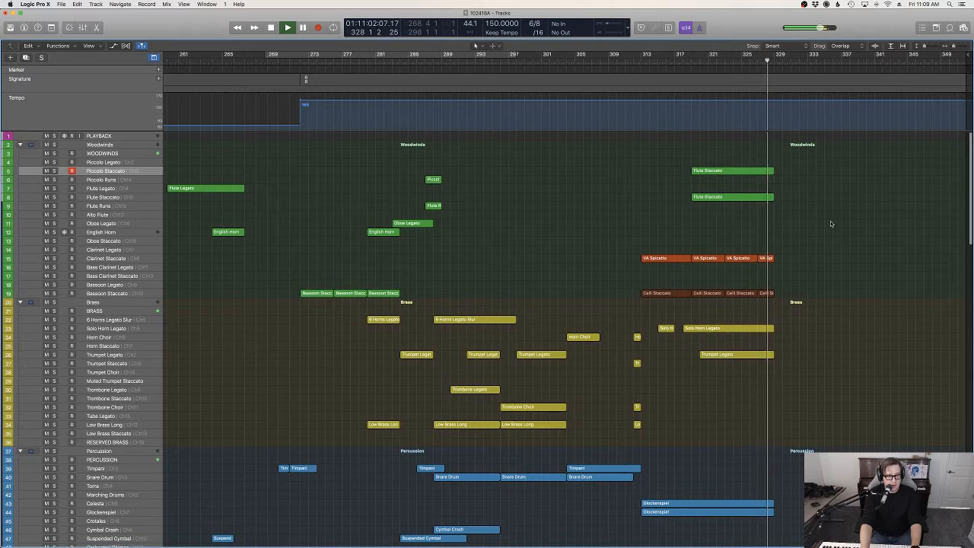
Copy the short-string ostinato regions and their clarinet and bassoon doublings from bars 319–327 to bars 329–337, and audition from around bar 325.
scroll(832, 223, down, 5)
scroll(831, 225, up, 4)
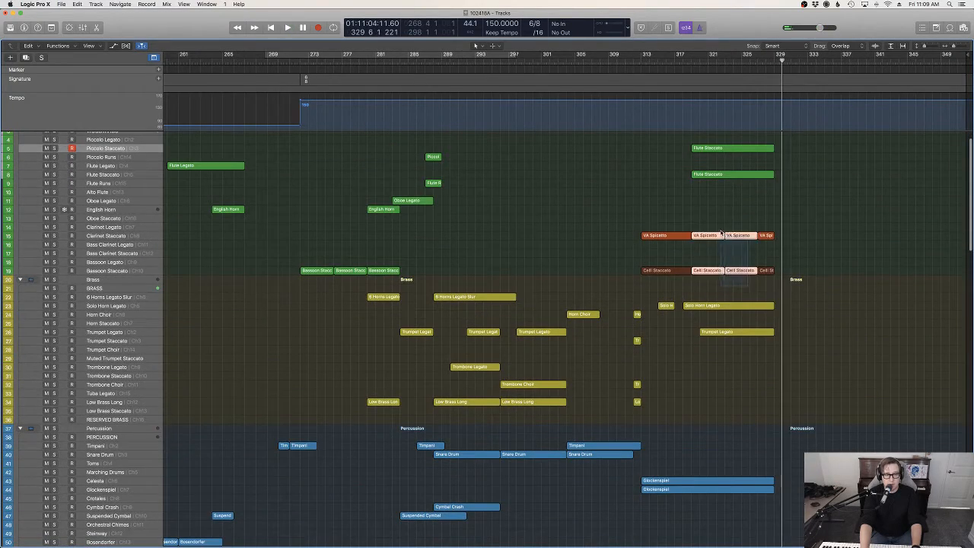
scroll(721, 232, down, 20)
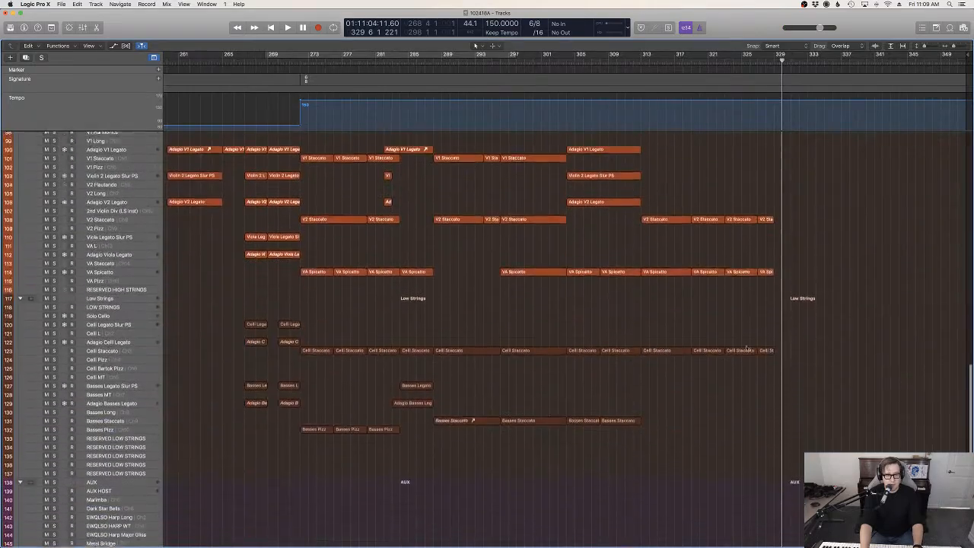
scroll(723, 185, up, 9)
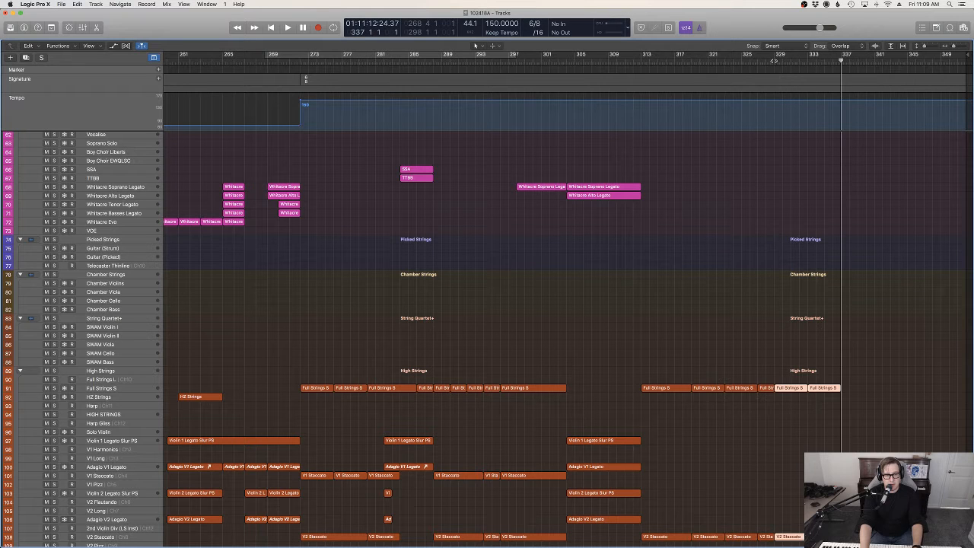
click(739, 61)
key(space)
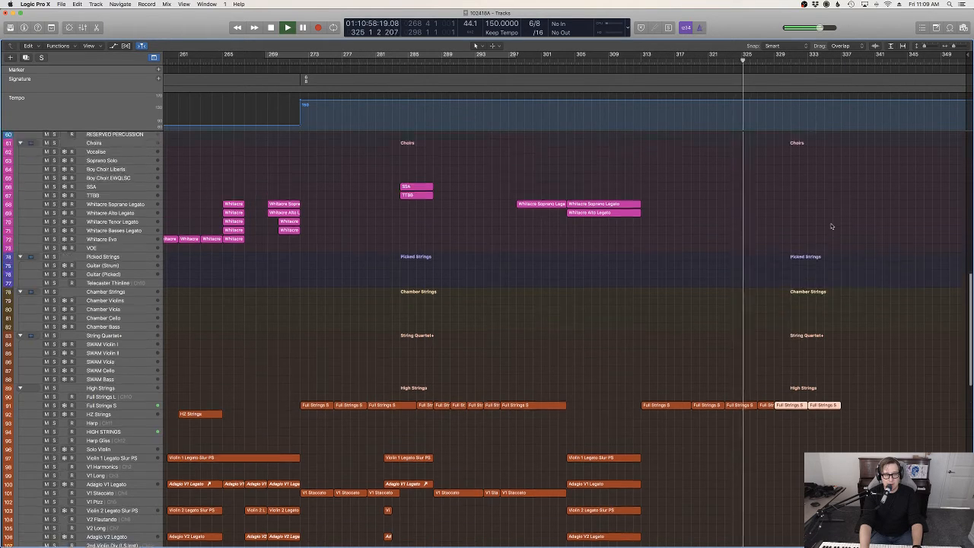
Name and color all the regions in the arrangement by their tracks.
scroll(831, 227, up, 13)
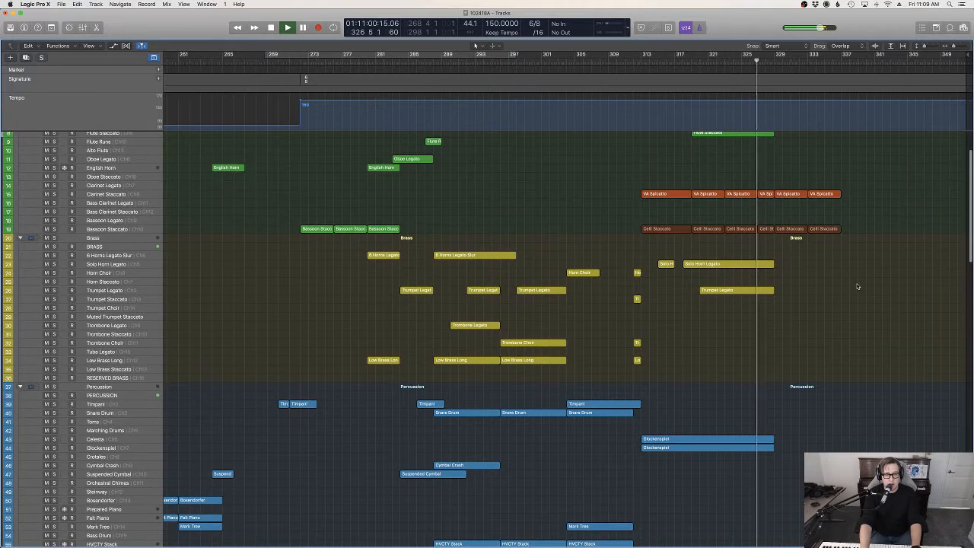
scroll(856, 285, up, 2)
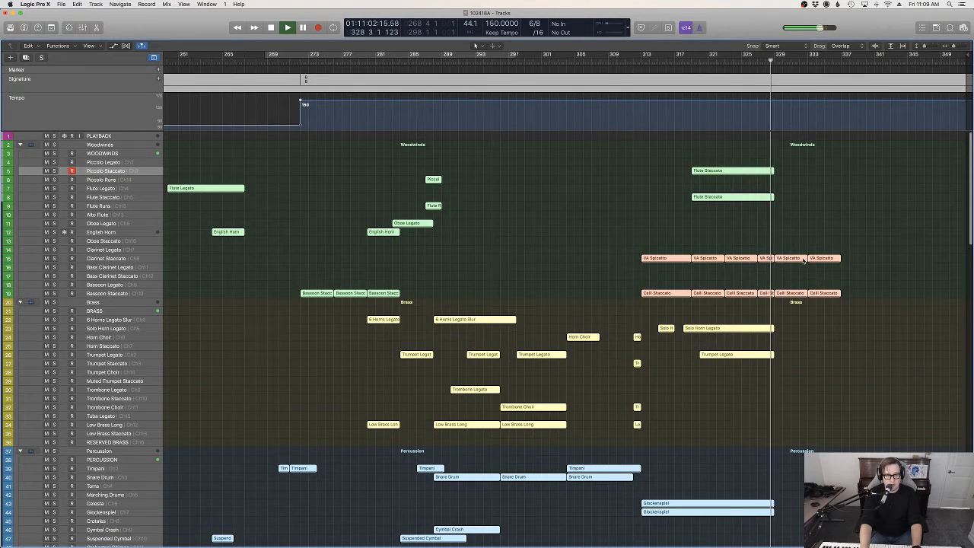
right_click(810, 267)
click(829, 261)
right_click(808, 262)
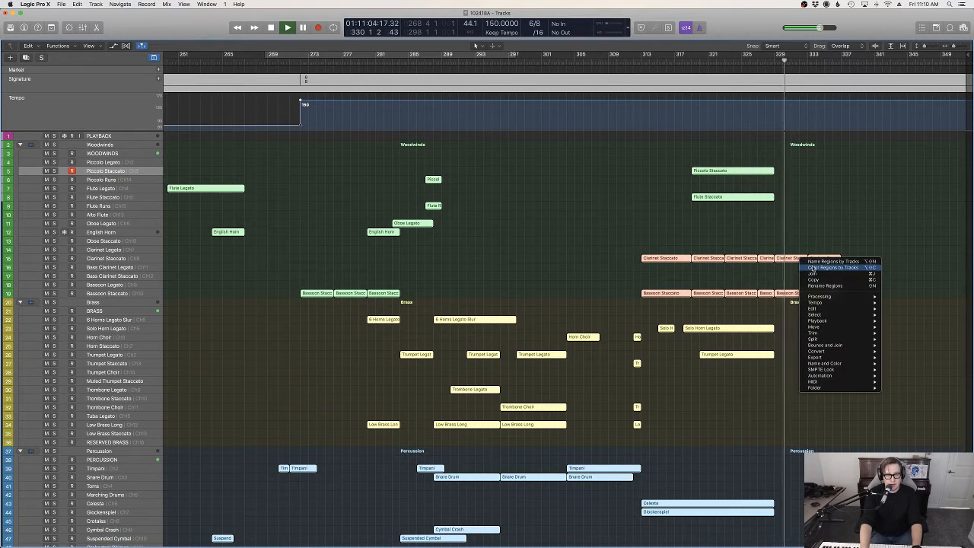
click(812, 268)
click(900, 295)
Copy the two-bar string, clarinet and bassoon ostinato regions from bar 327 to bars 337–339, and audition the extension.
scroll(899, 295, down, 5)
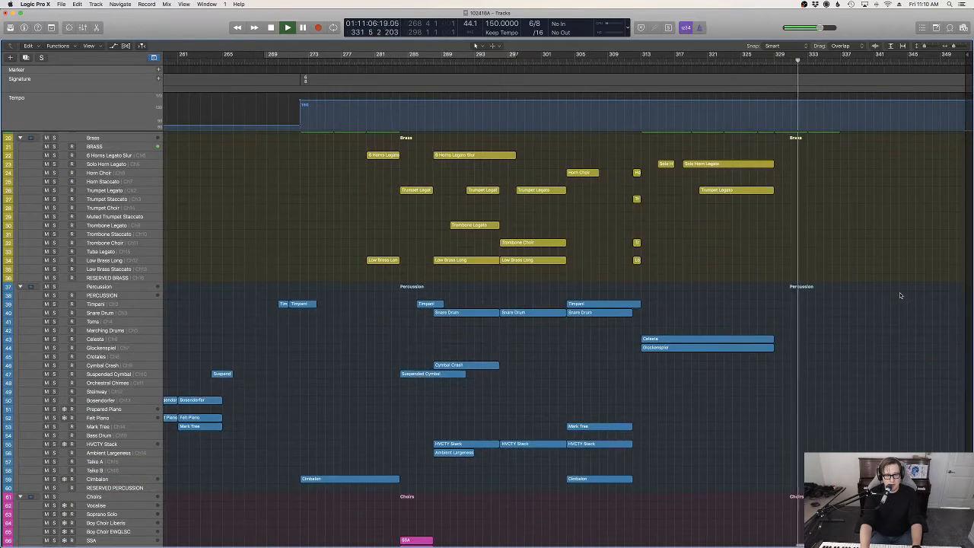
scroll(899, 292, up, 5)
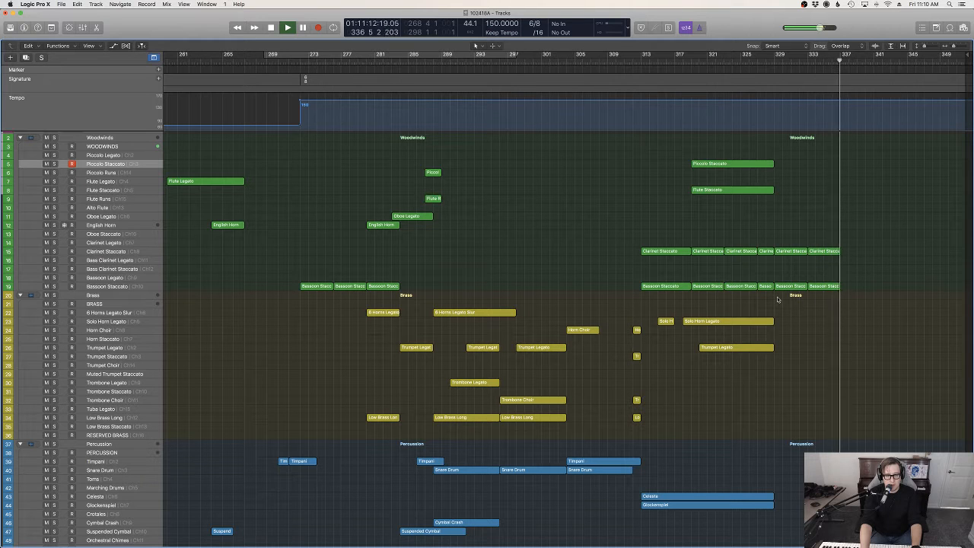
scroll(765, 236, down, 20)
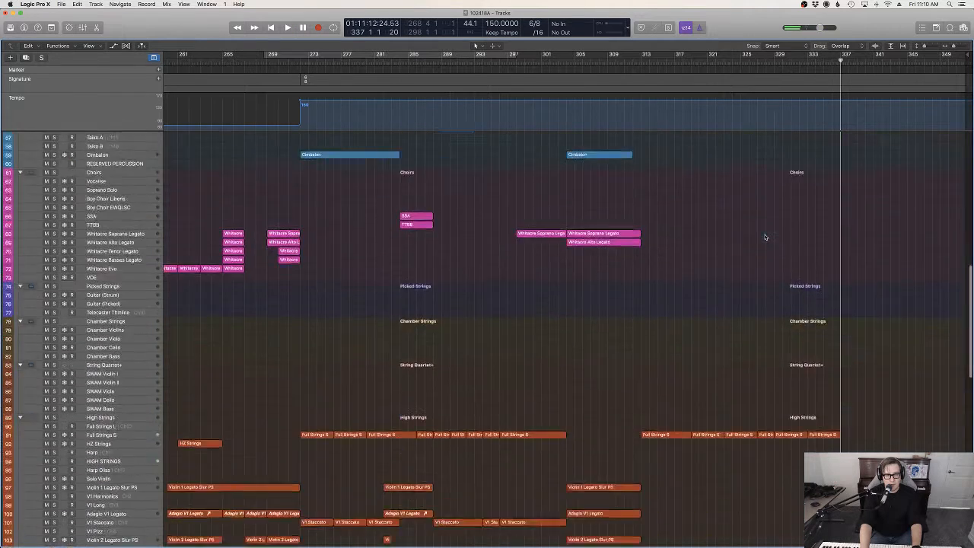
scroll(767, 315, down, 10)
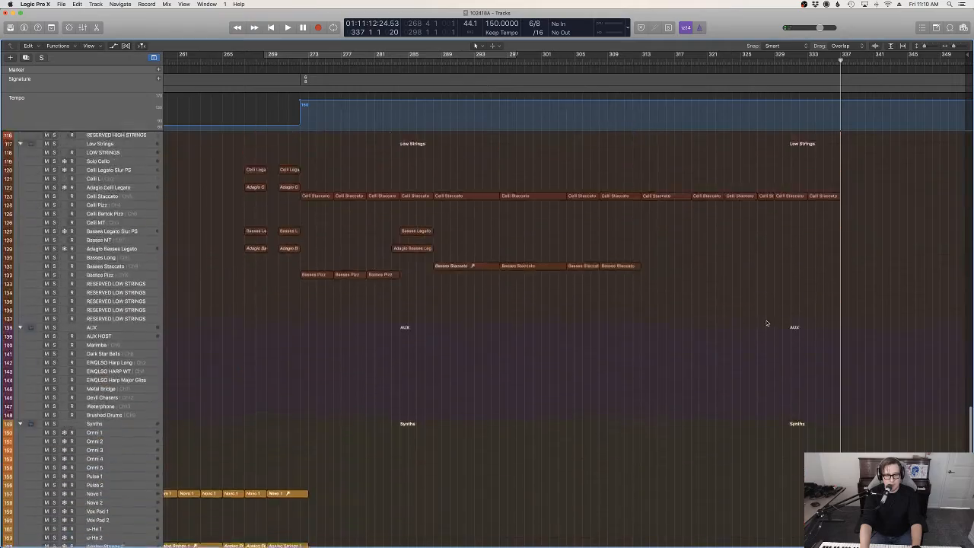
scroll(767, 320, up, 7)
drag(769, 420, 772, 287)
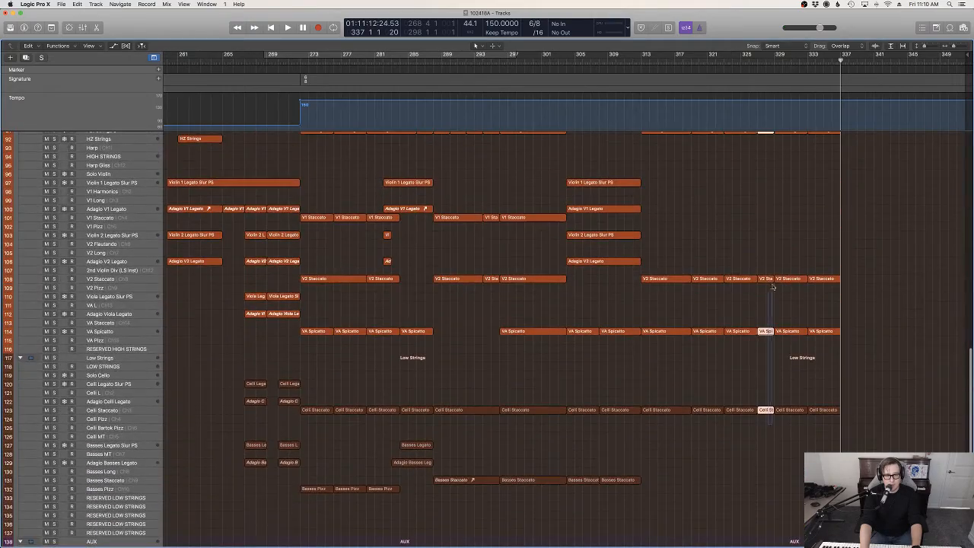
scroll(772, 272, up, 15)
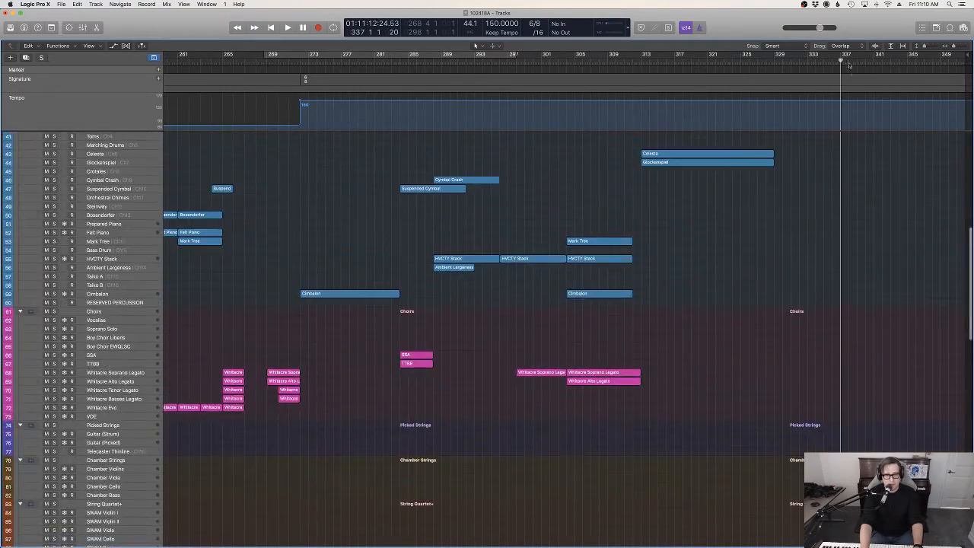
scroll(843, 166, up, 8)
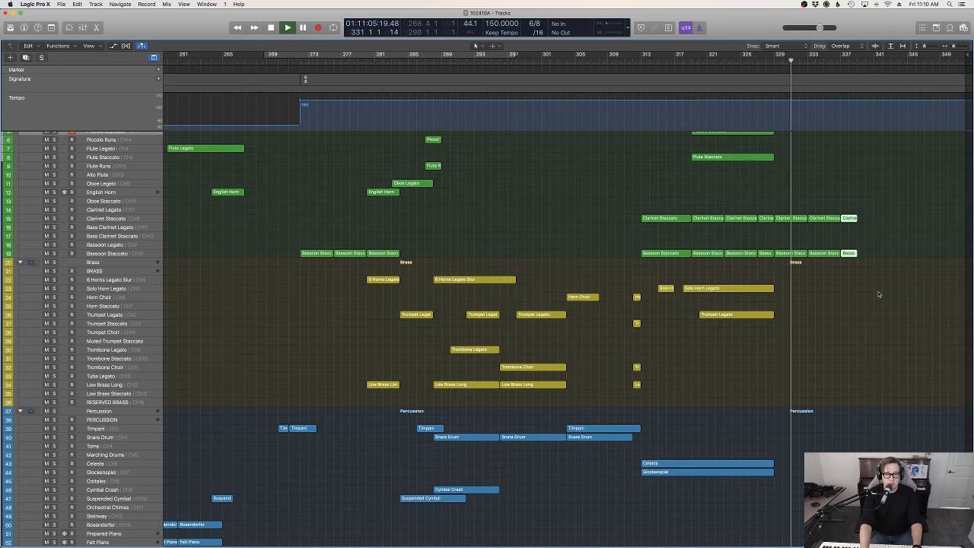
scroll(879, 294, up, 2)
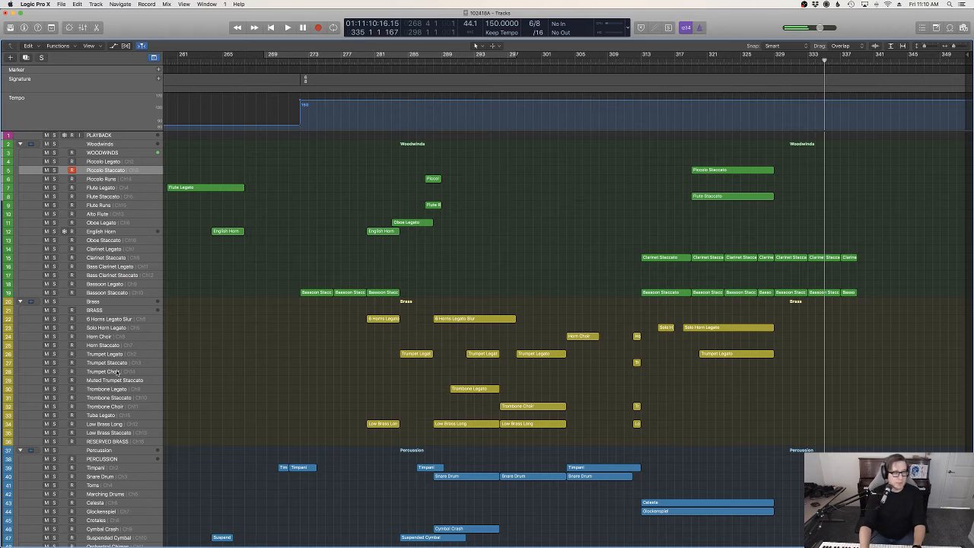
Select the Trombone Staccato track and rehearse a part over the cue, starting playback from around bars 319, 329 and 327.
click(114, 398)
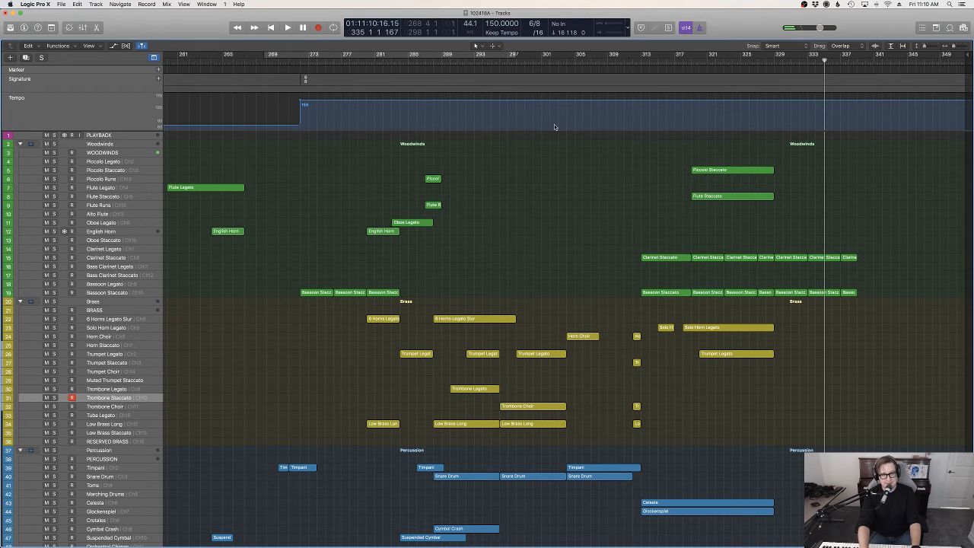
click(689, 63)
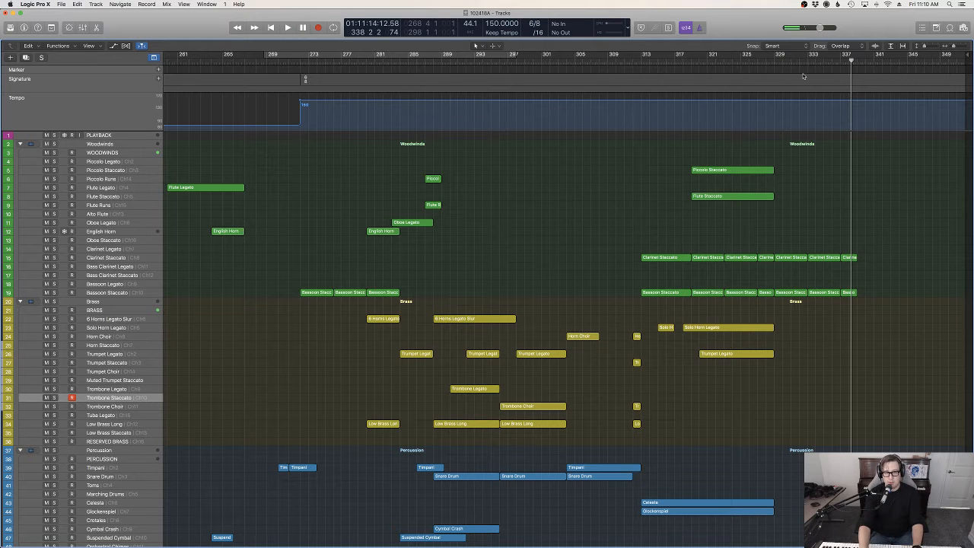
click(780, 63)
click(774, 61)
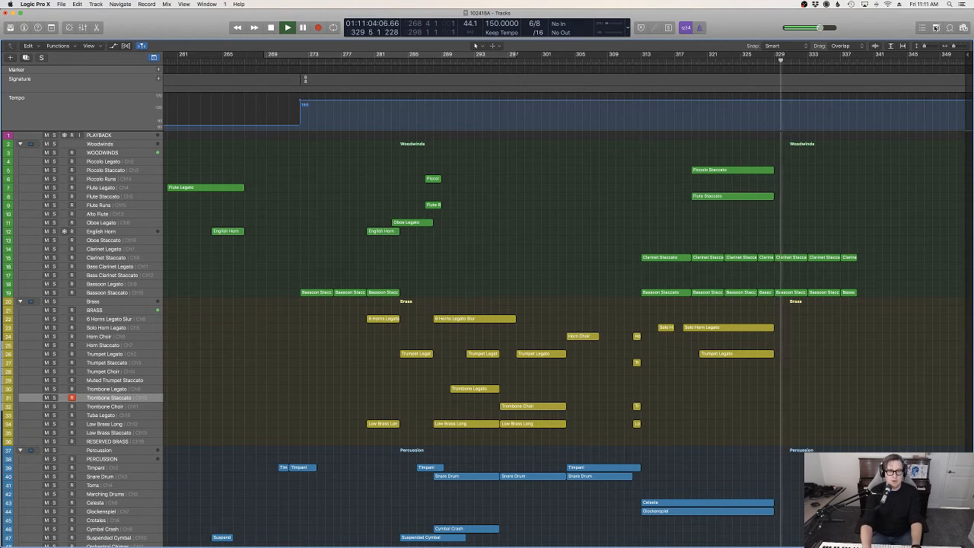
key(space)
click(756, 59)
key(space)
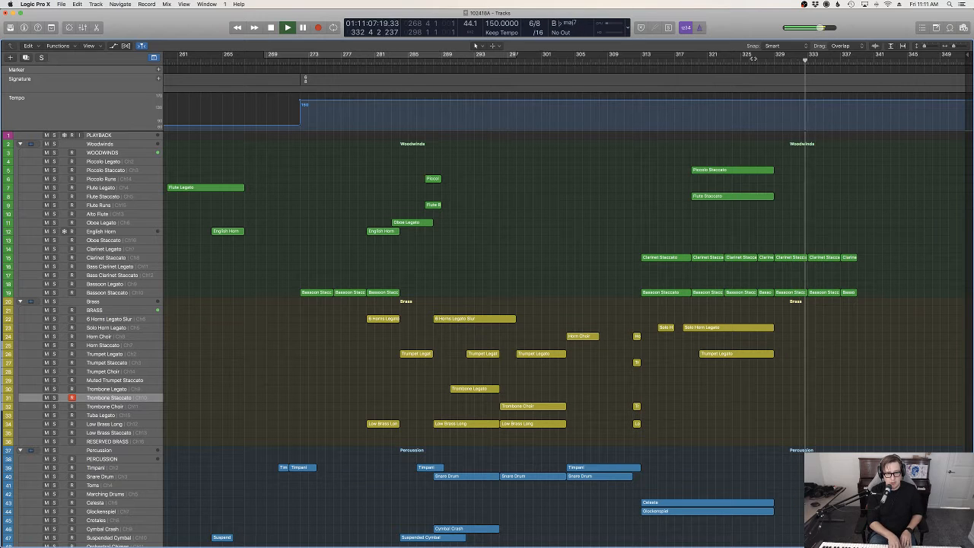
key(space)
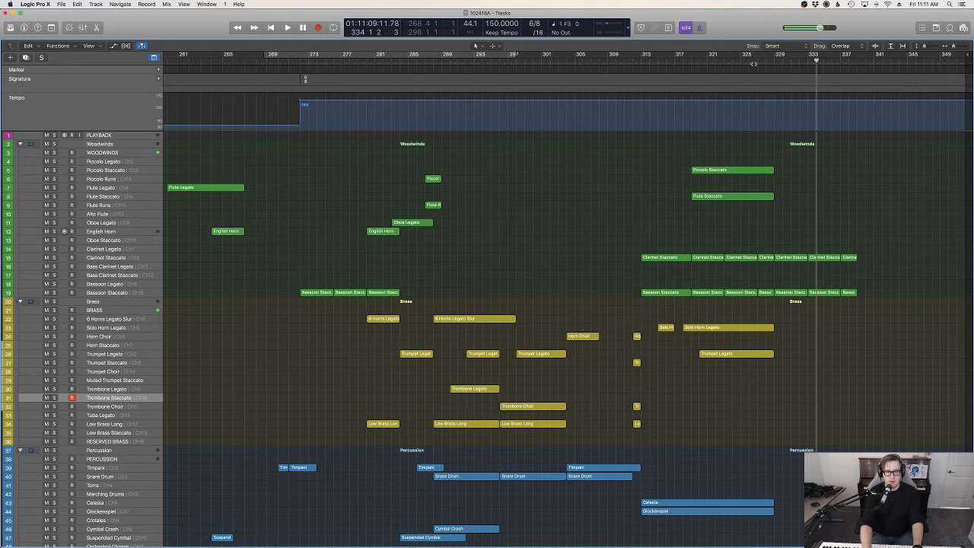
Place the playhead at bar 329 and record the Trombone Staccato part to bar 339.
double_click(776, 62)
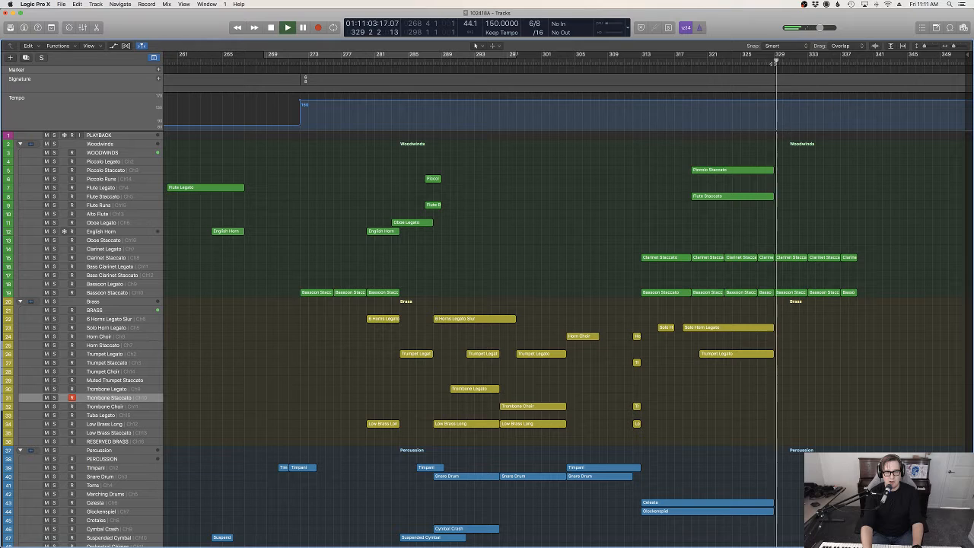
key(space)
click(775, 61)
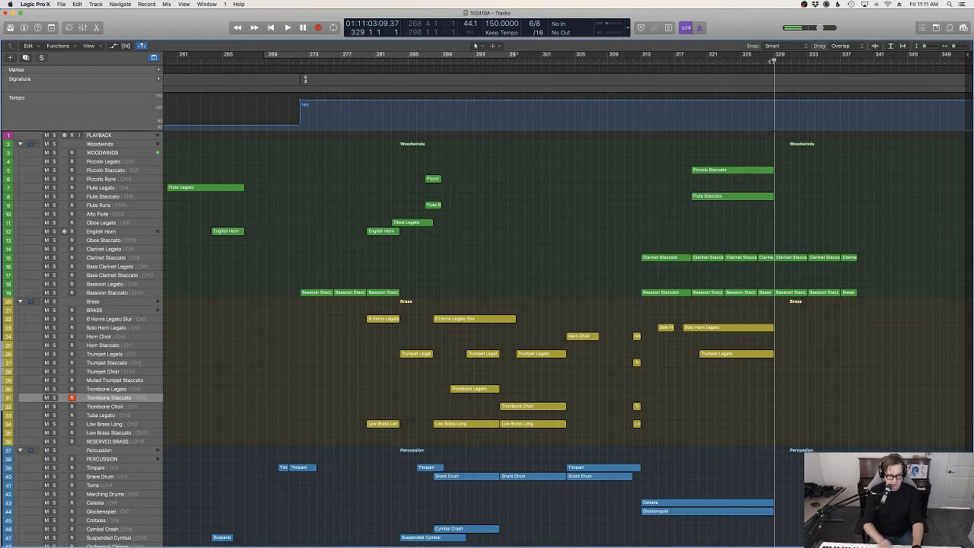
key(r)
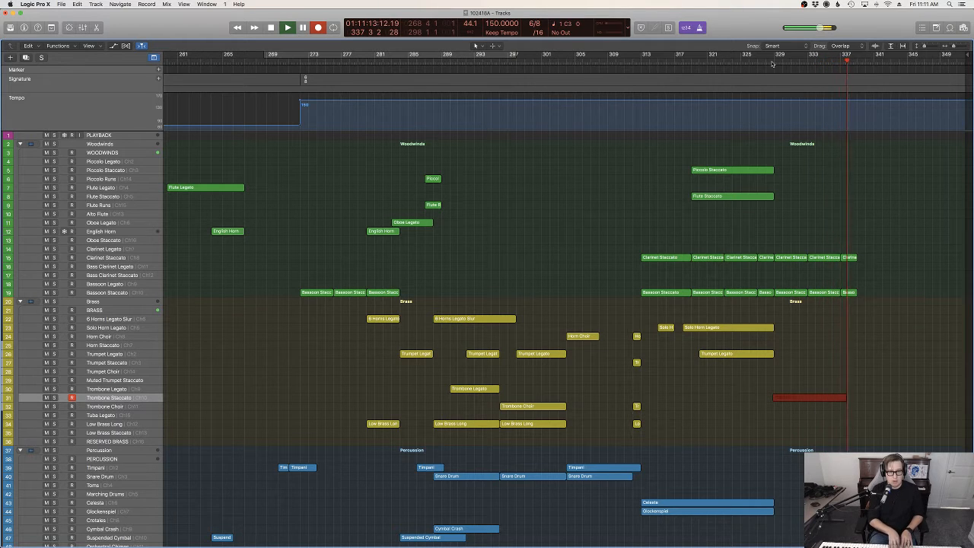
key(space)
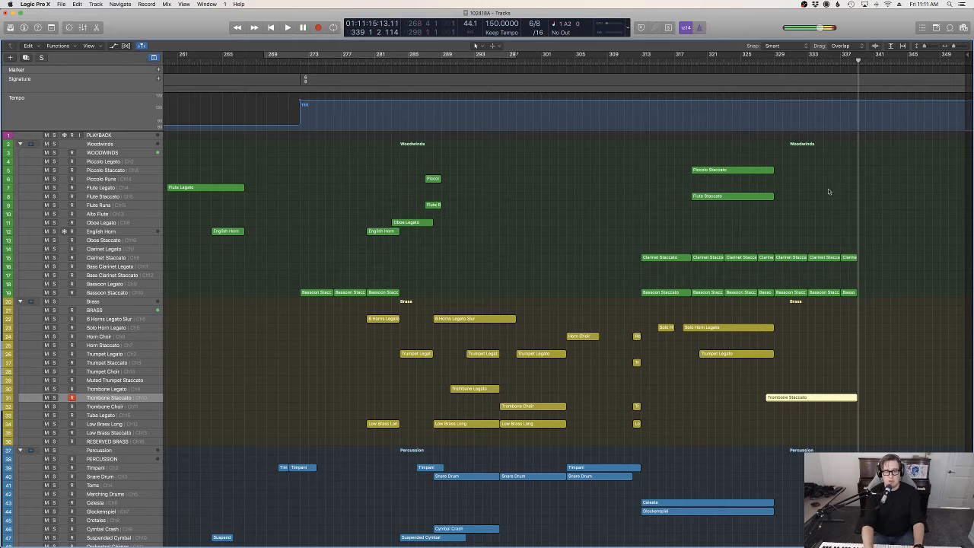
Select all the recorded trombone notes in the Piano Roll, and trim the region's start to bar 329.
key(p)
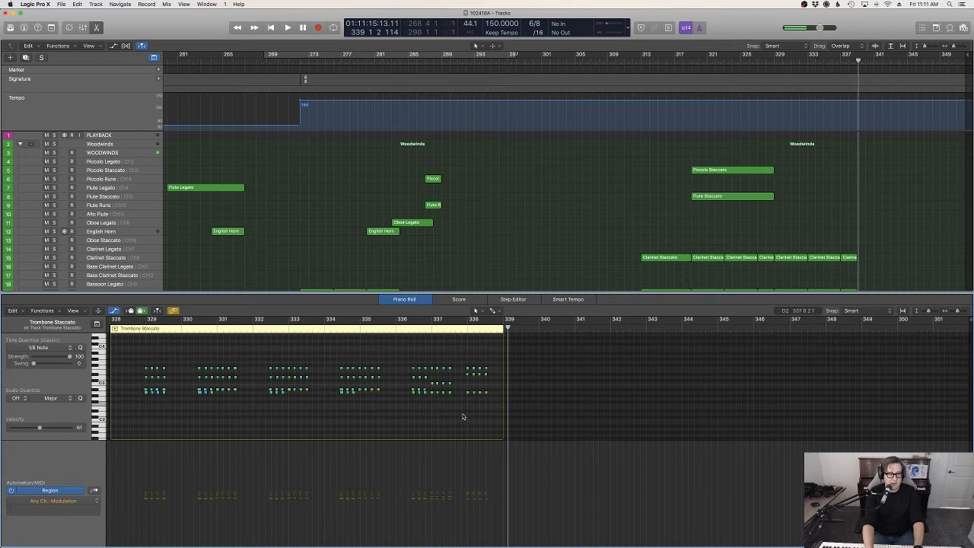
key(super+a)
scroll(342, 417, left, 1)
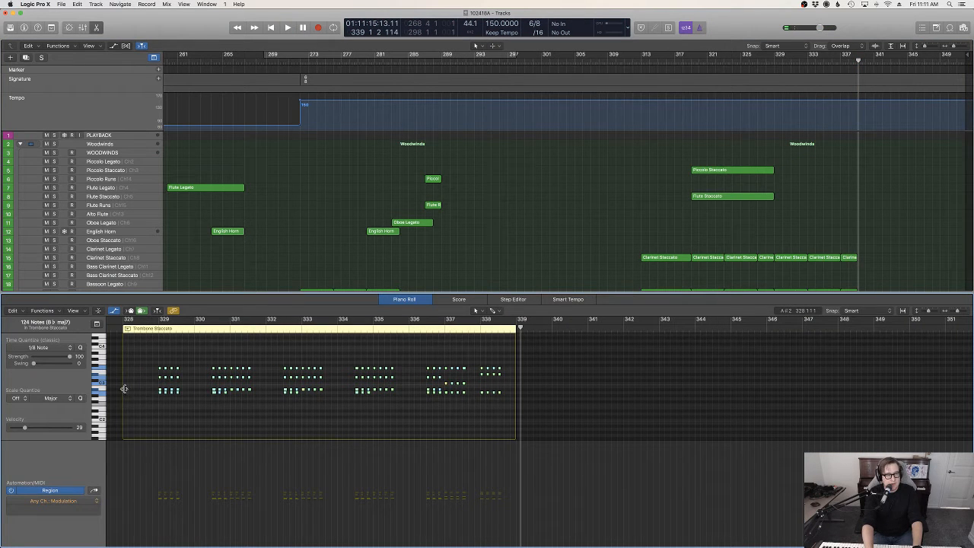
drag(129, 388, 157, 386)
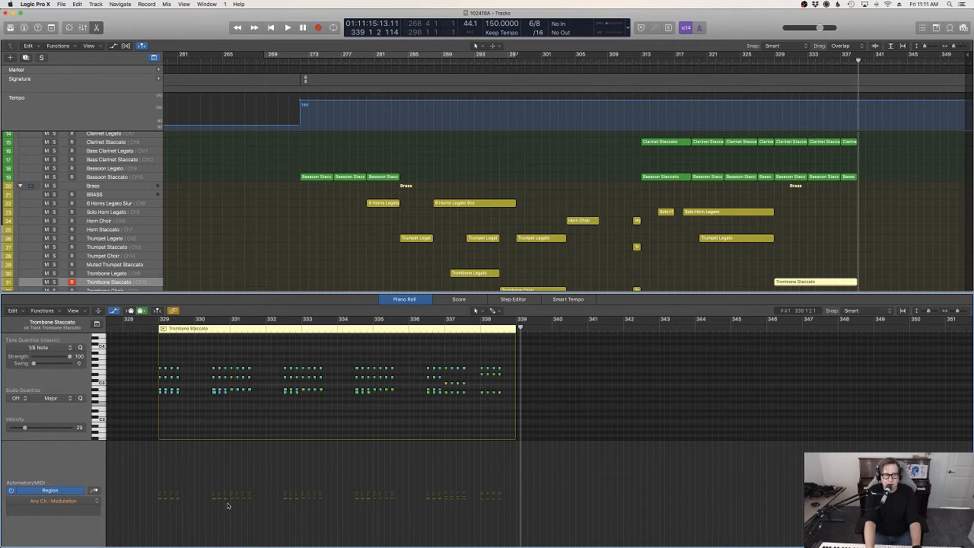
Add a flat modulation line across the Trombone Staccato region and set its level to 44.
click(185, 478)
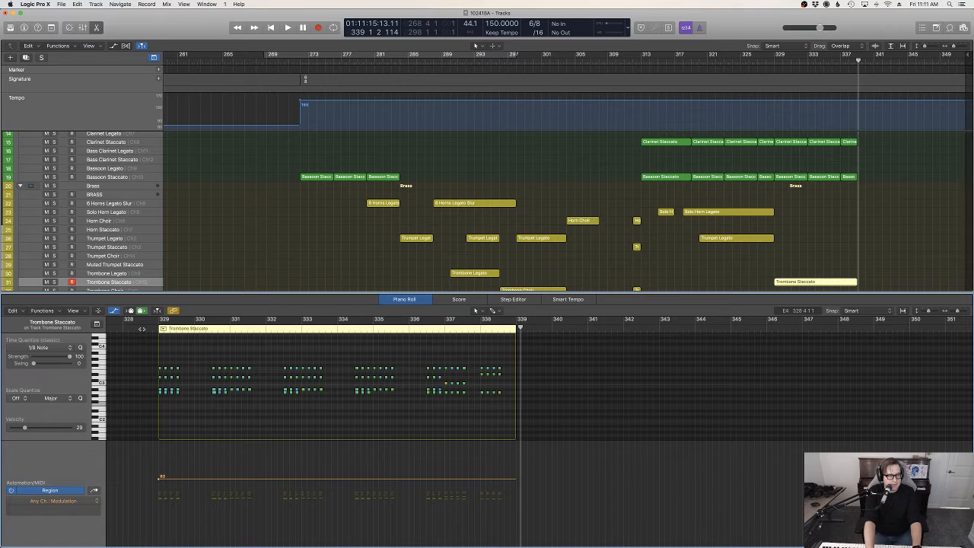
key(space)
drag(222, 478, 220, 500)
scroll(245, 494, left, 3)
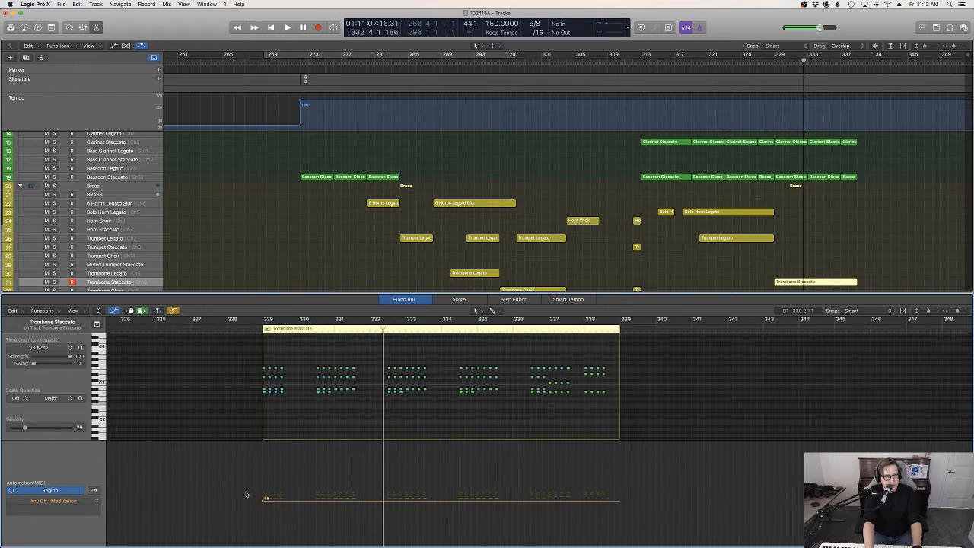
scroll(246, 495, left, 2)
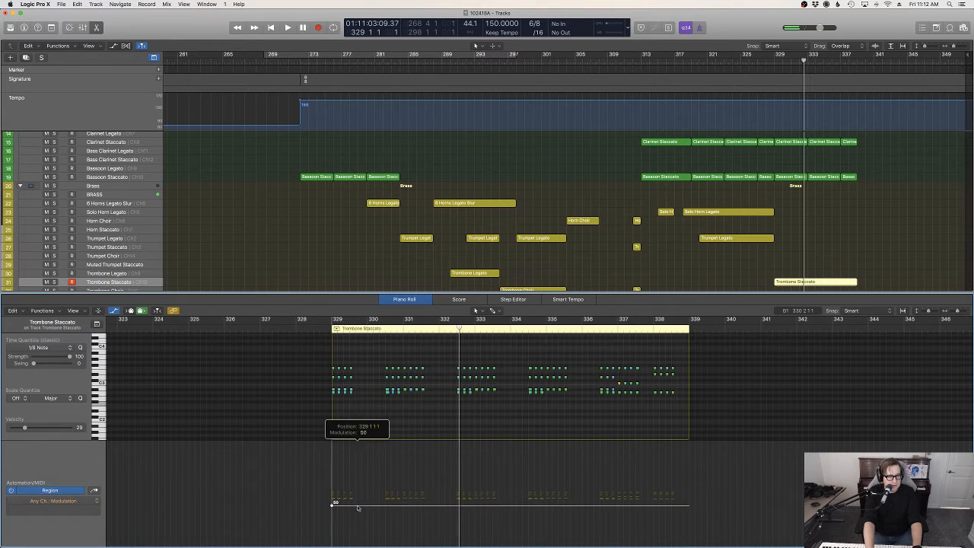
key(super+Right)
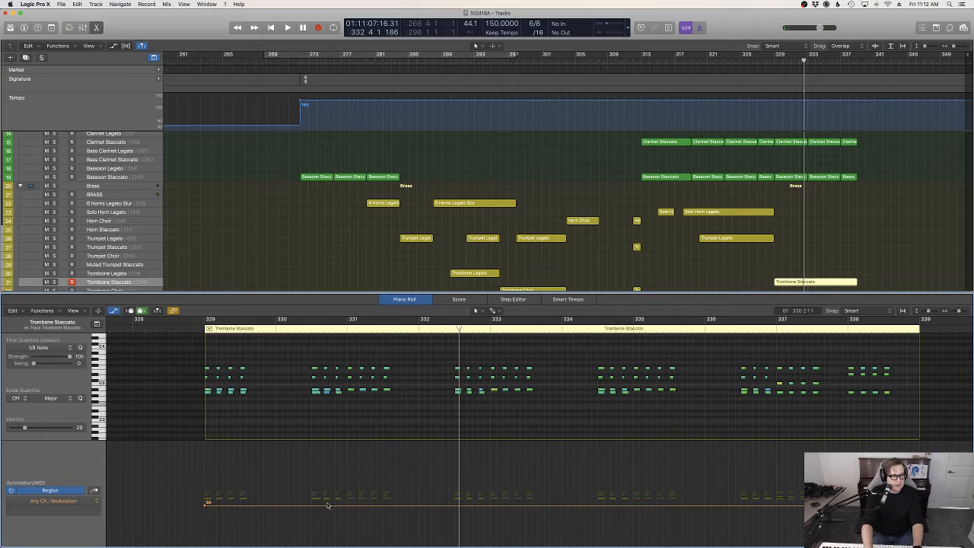
drag(286, 508, 286, 513)
Shape a small modulation swell over the trombone notes in bar 329, peaking at 50 and returning to 44, and audition it.
click(193, 321)
key(space)
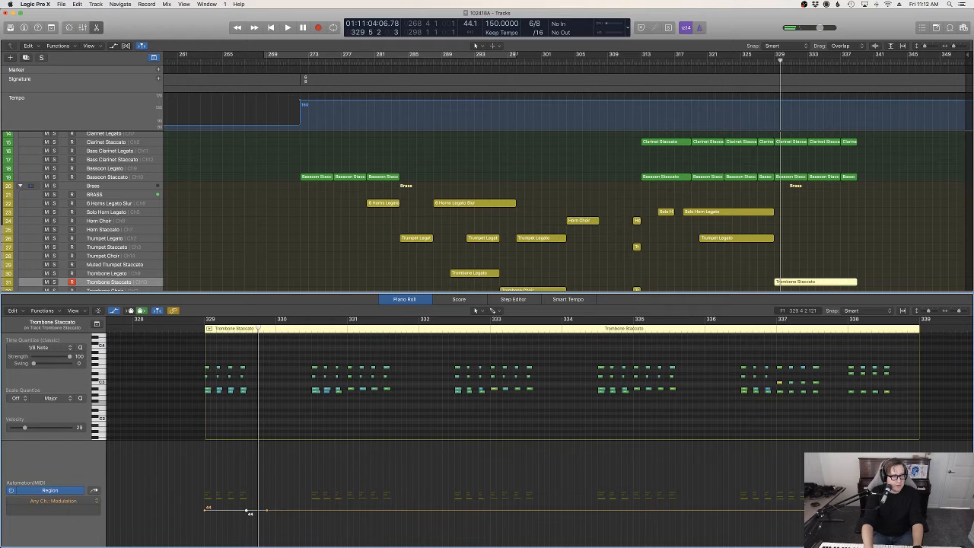
drag(246, 509, 245, 504)
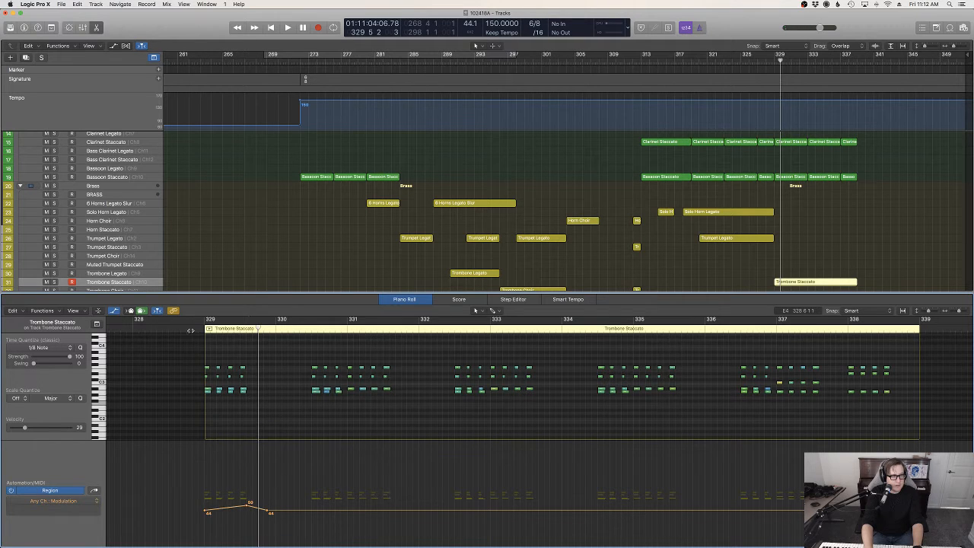
key(space)
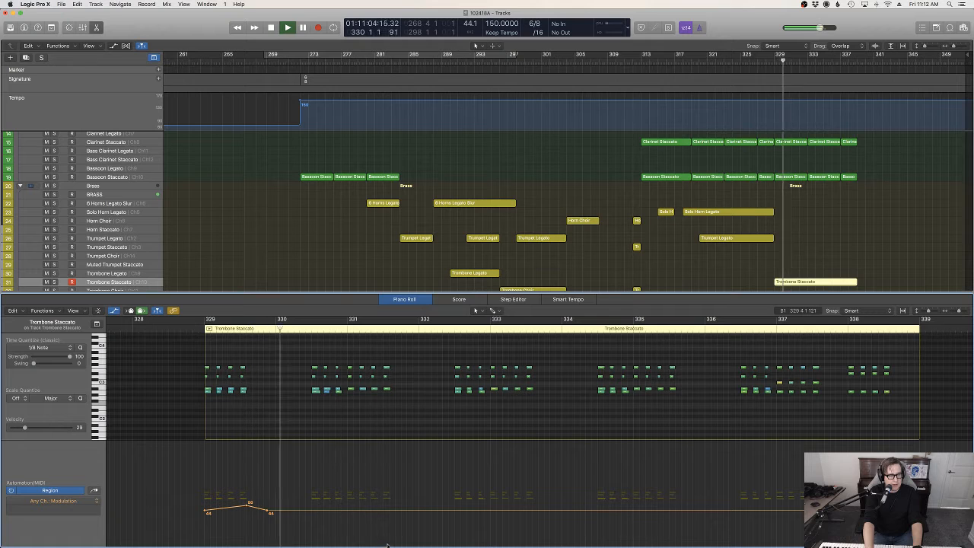
key(space)
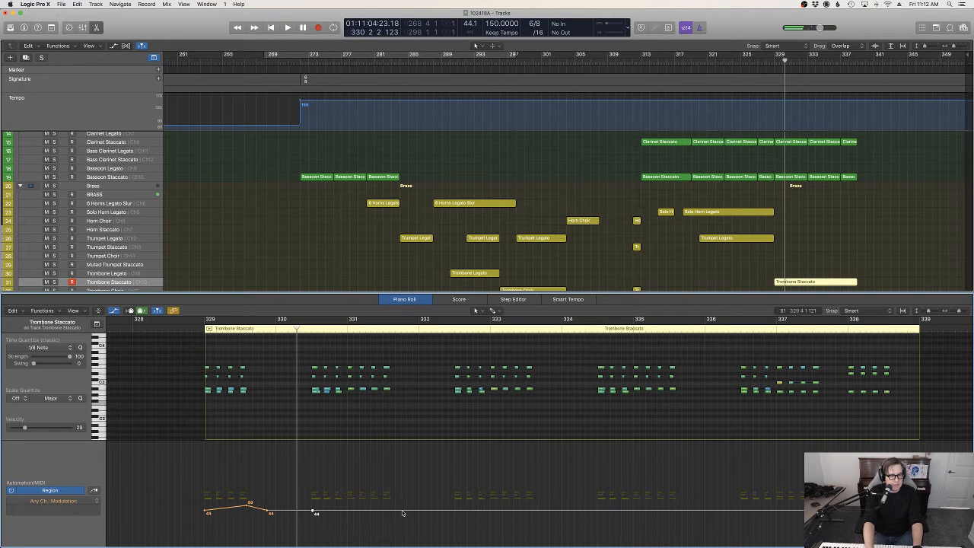
Build a modulation swell over the phrase in bars 330–331, rising from 44 to a peak of 67 and falling back by bar 332.
drag(393, 512, 392, 499)
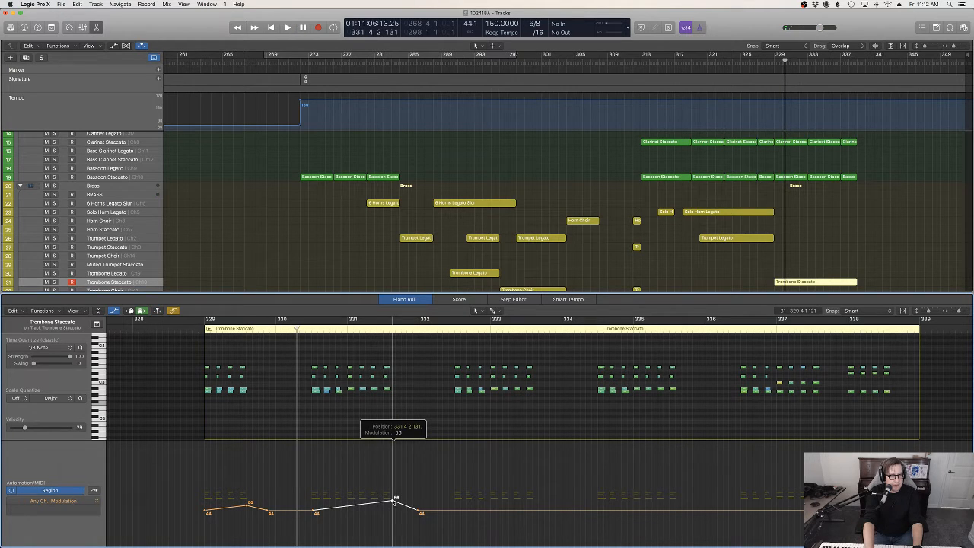
key(space)
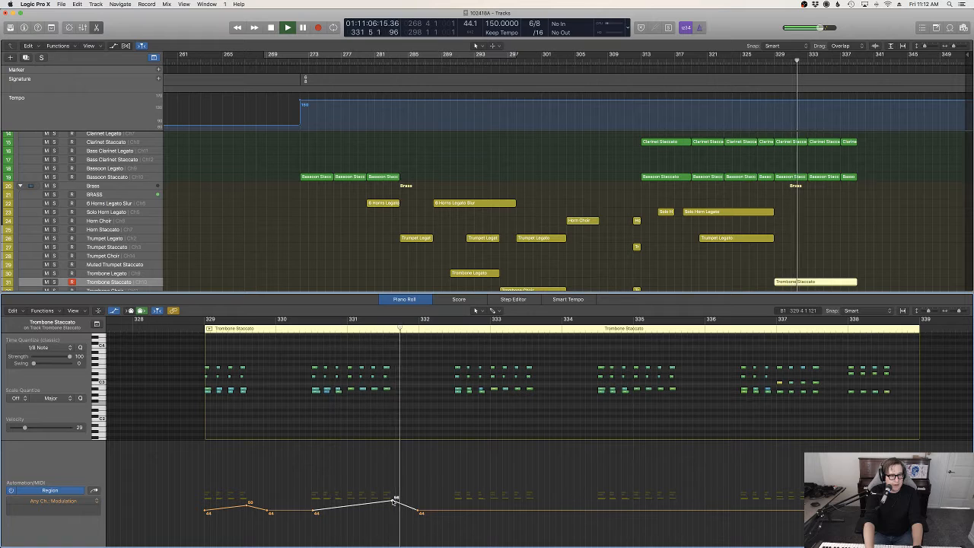
key(space)
drag(393, 501, 394, 490)
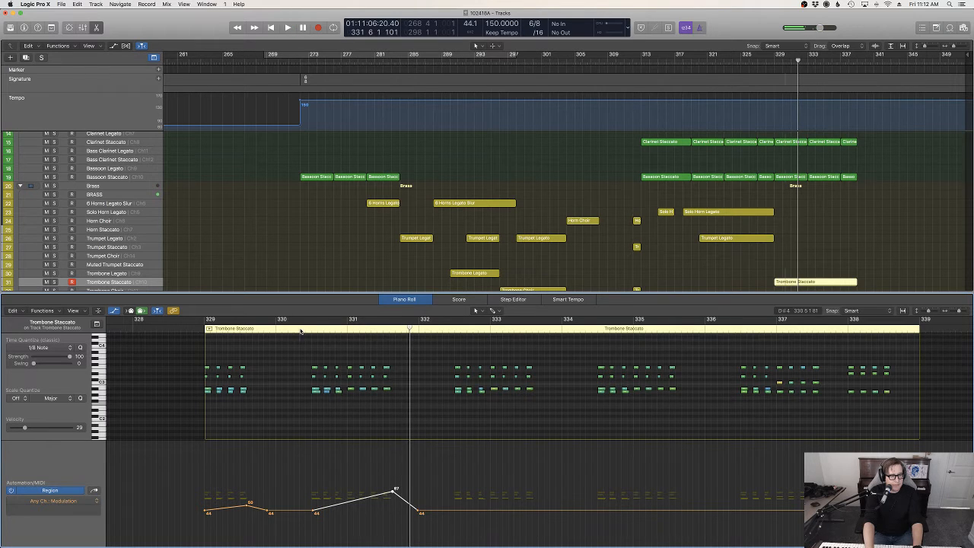
click(301, 331)
key(space)
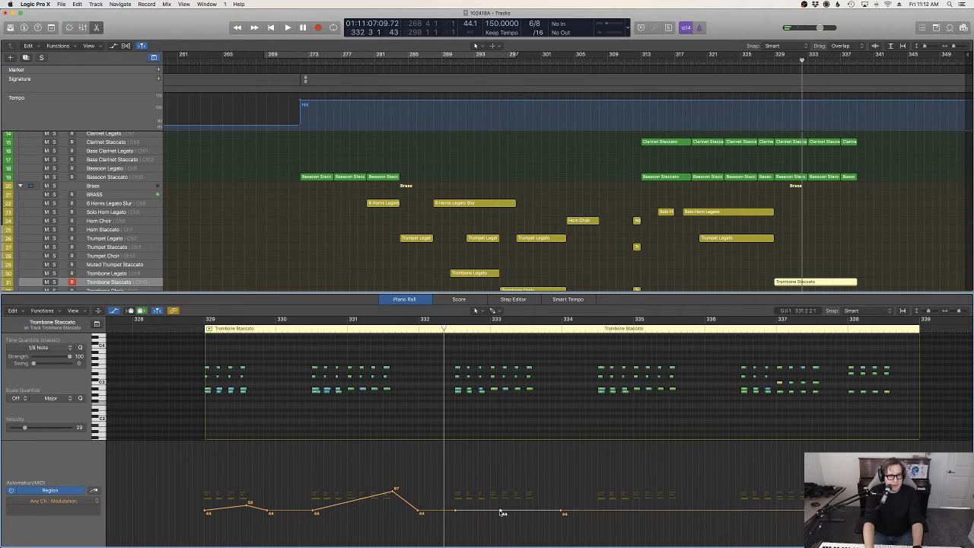
Add modulation swells over the next two trombone phrases, peaking at 63 near bar 333 and 69 near bar 335.
click(501, 512)
drag(502, 493, 490, 494)
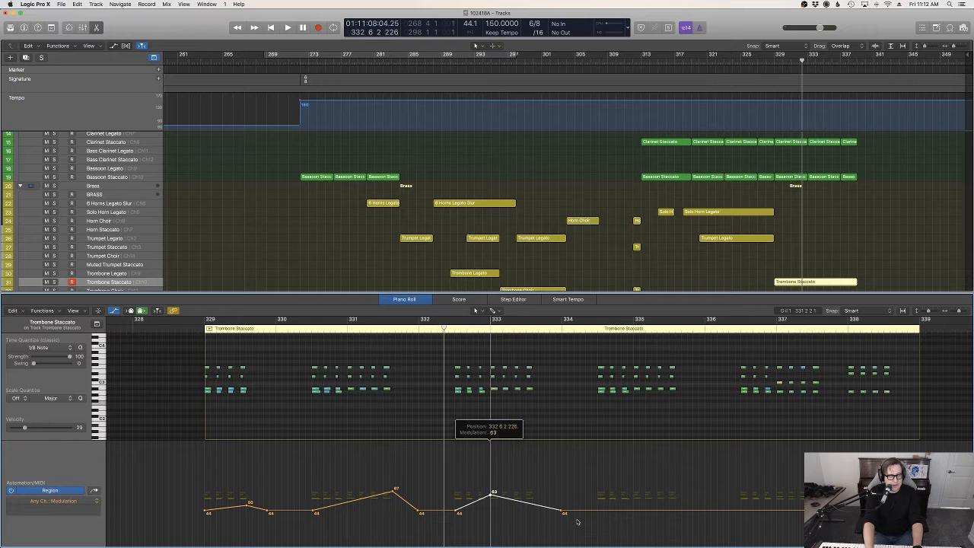
key(space)
drag(576, 518, 566, 514)
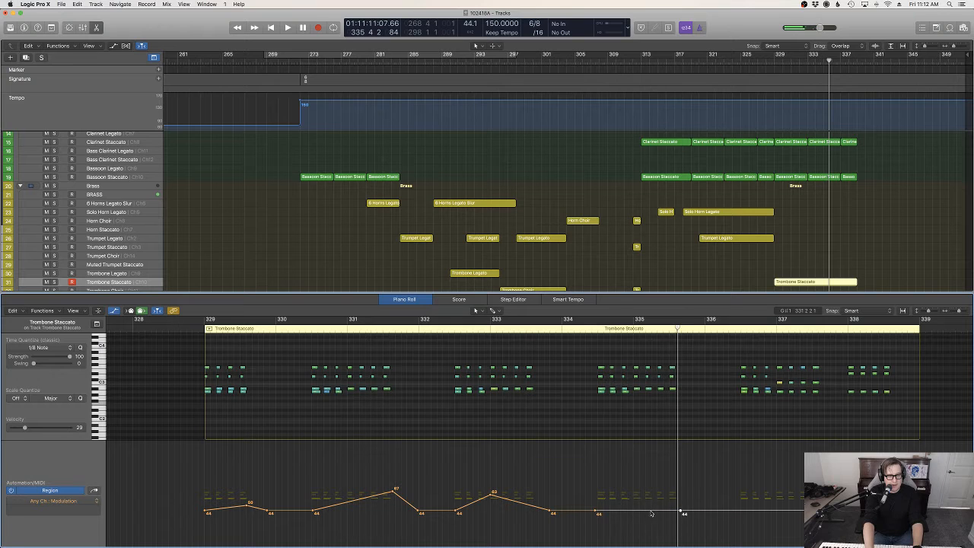
drag(639, 514, 628, 492)
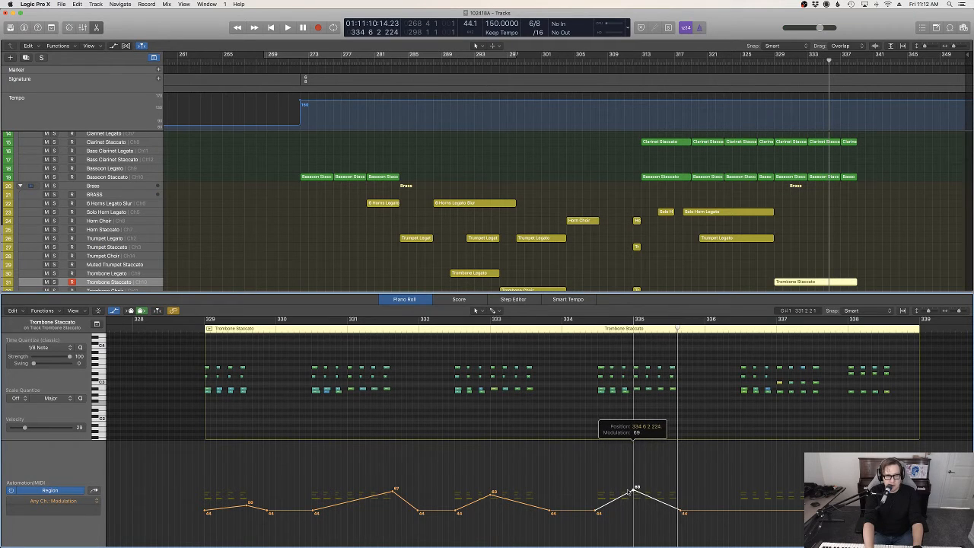
key(space)
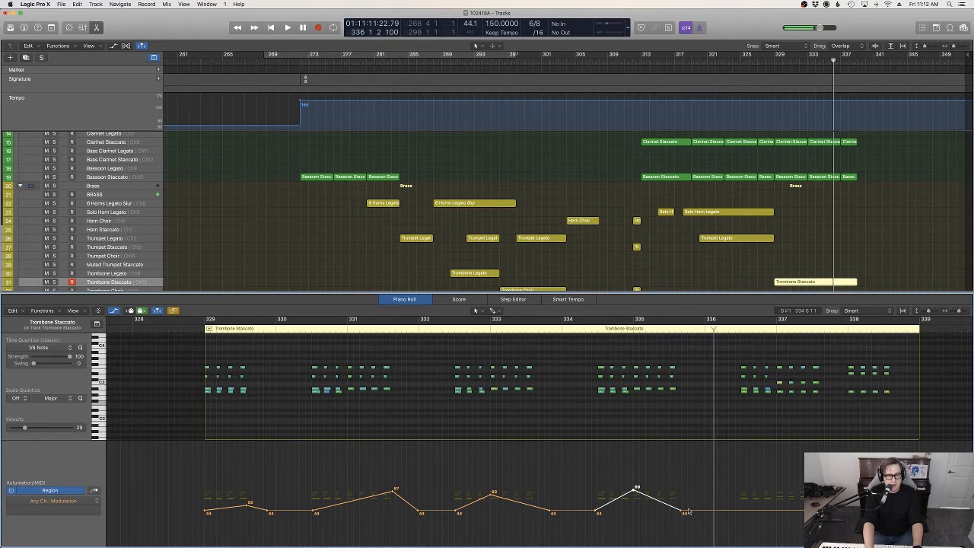
Raise the modulation level after the bar 335 swell to 57, and add a closing point over the last notes in bar 338.
drag(687, 513, 688, 501)
key(space)
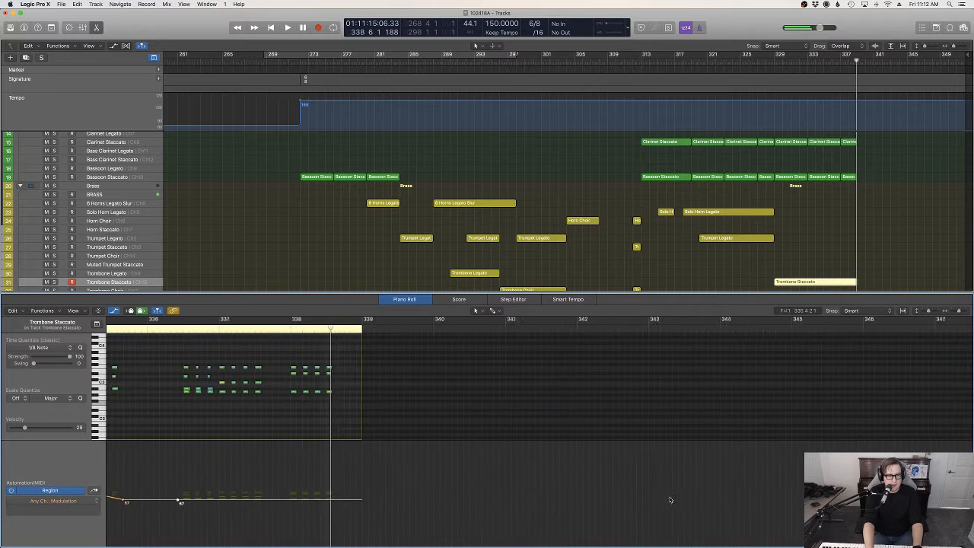
click(465, 501)
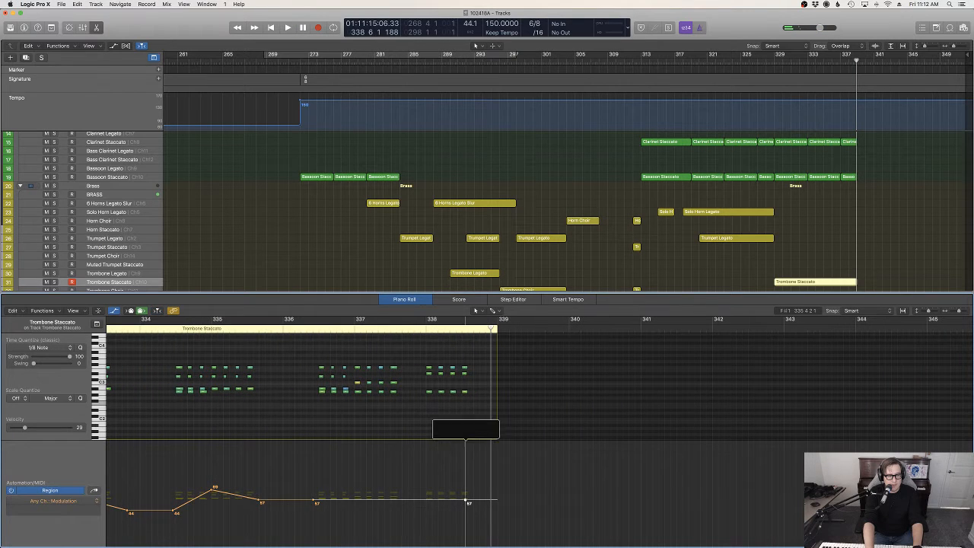
key(p)
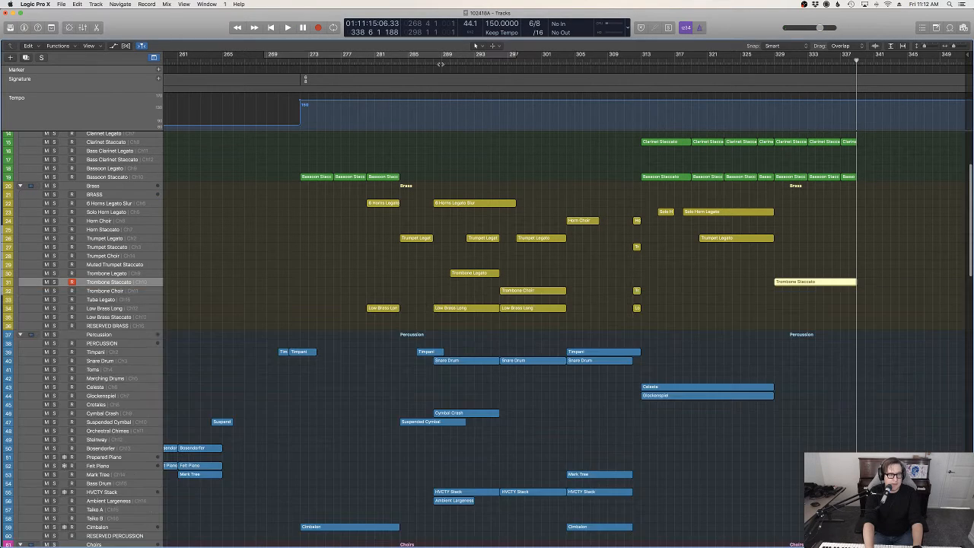
Play the cue from around bar 270 and review the woodwind, brass, percussion and choir regions during playback.
click(279, 67)
key(space)
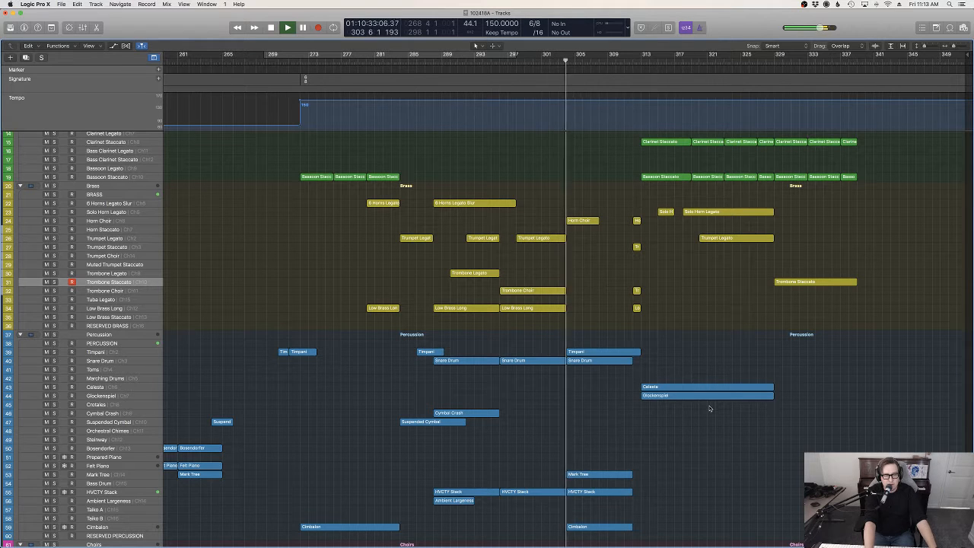
scroll(529, 421, down, 6)
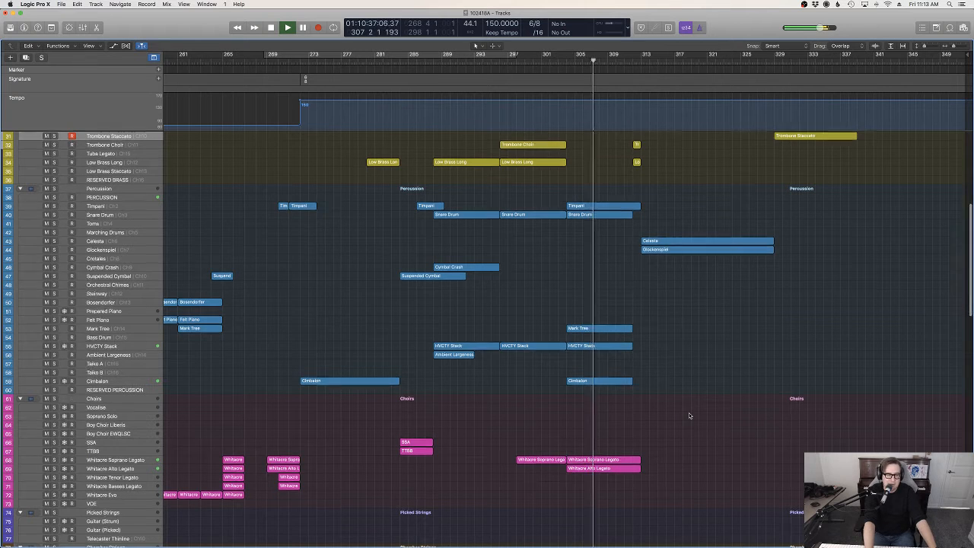
scroll(689, 413, up, 10)
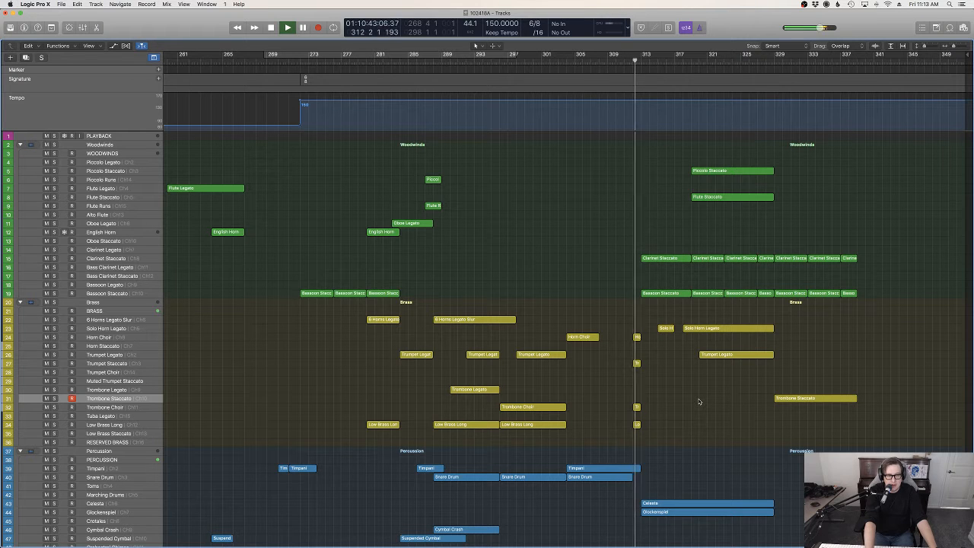
scroll(700, 402, down, 8)
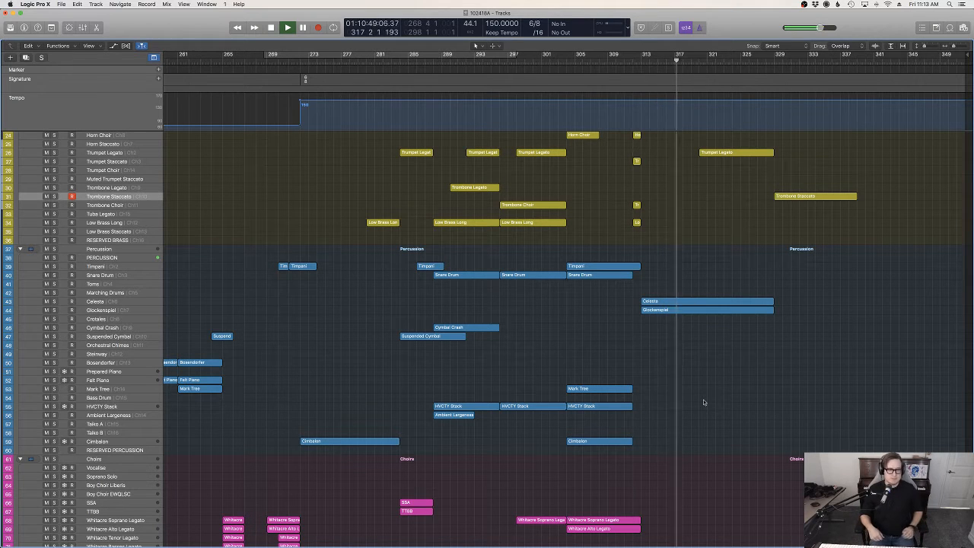
scroll(700, 414, up, 8)
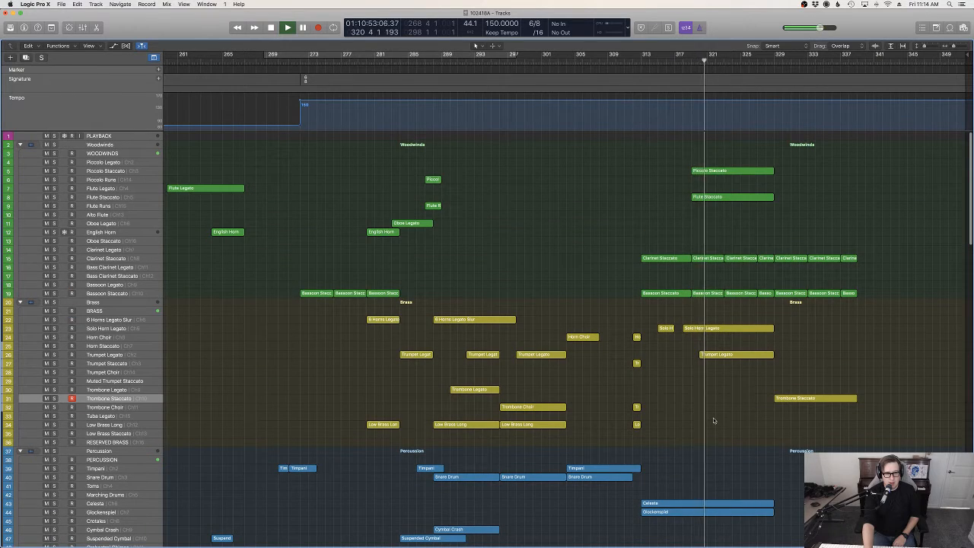
scroll(715, 420, down, 2)
scroll(742, 424, up, 2)
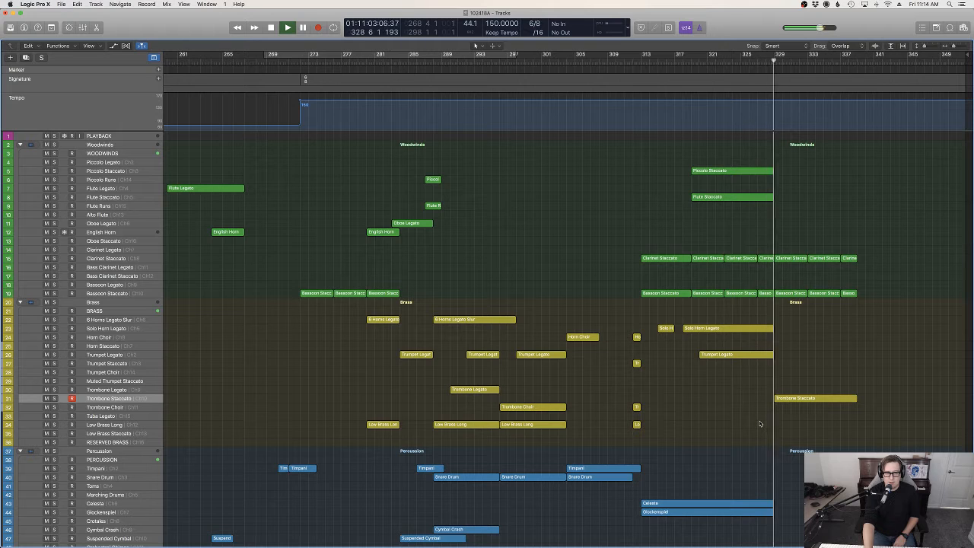
Lower the Trombone Staccato modulation peak near the end of bar 331 to 61.
click(818, 397)
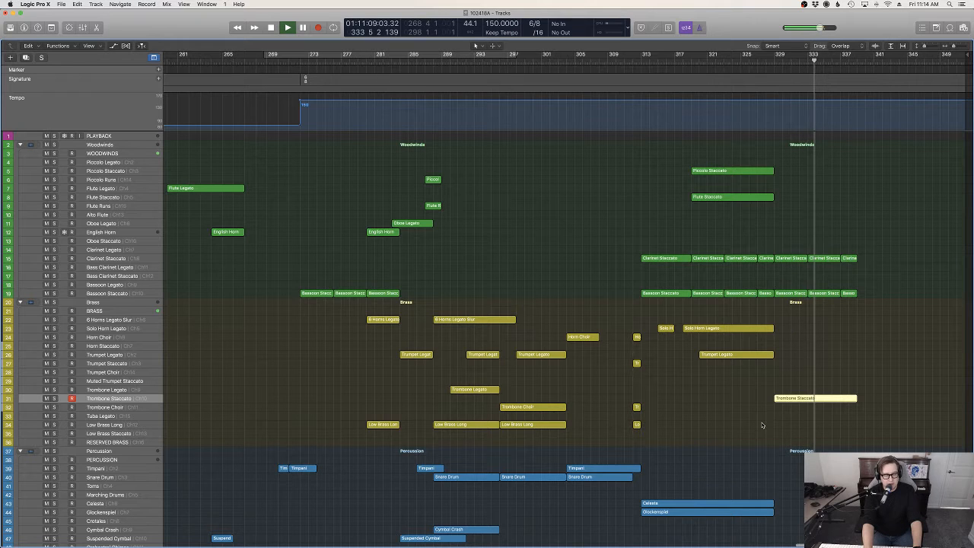
key(p)
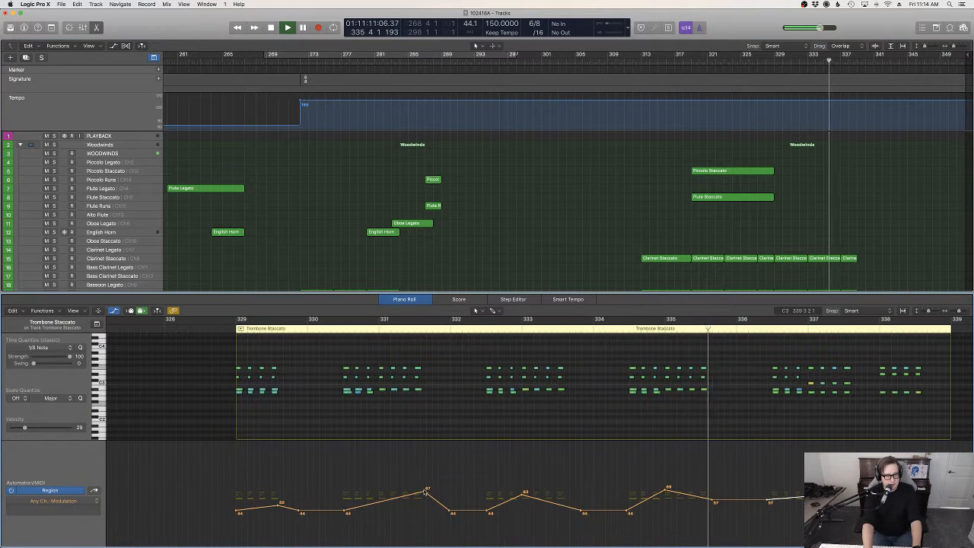
drag(424, 492, 425, 499)
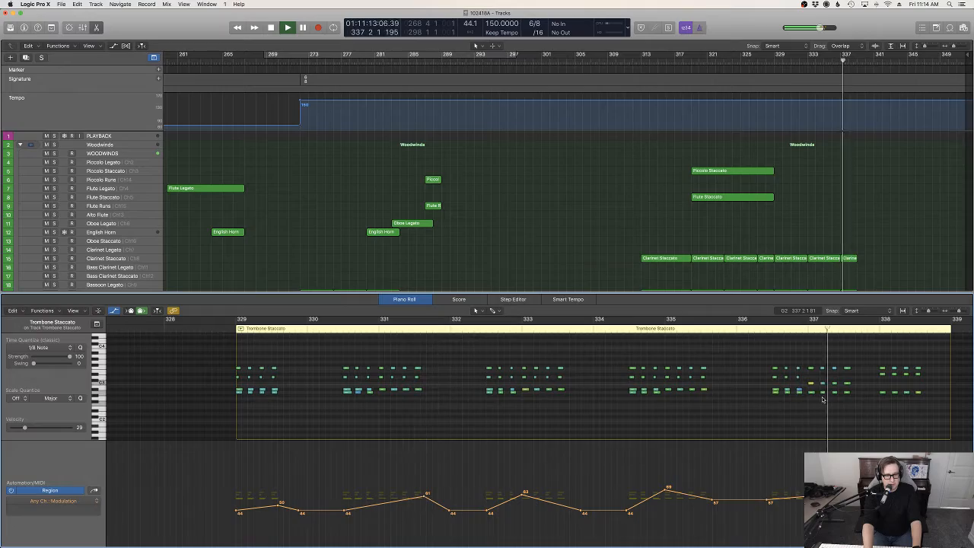
key(p)
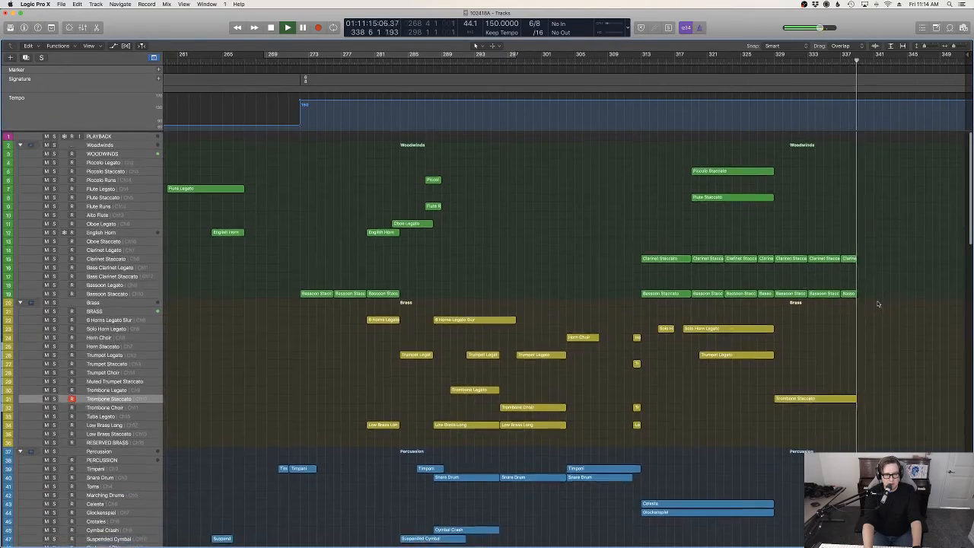
key(space)
Start playback from around bar 304 and record a Suspended Cymbal part from about bar 311 to 315.
scroll(885, 319, down, 15)
scroll(885, 321, up, 10)
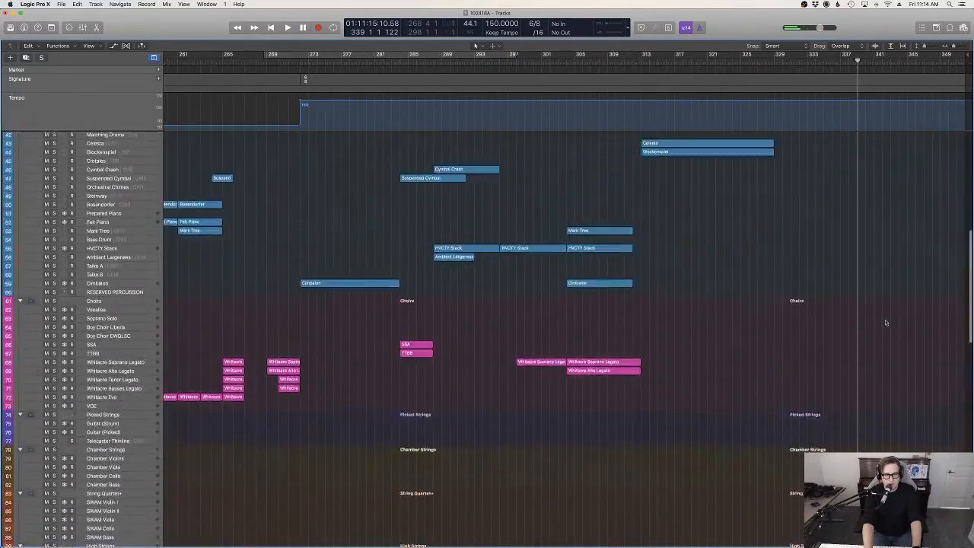
scroll(884, 321, up, 10)
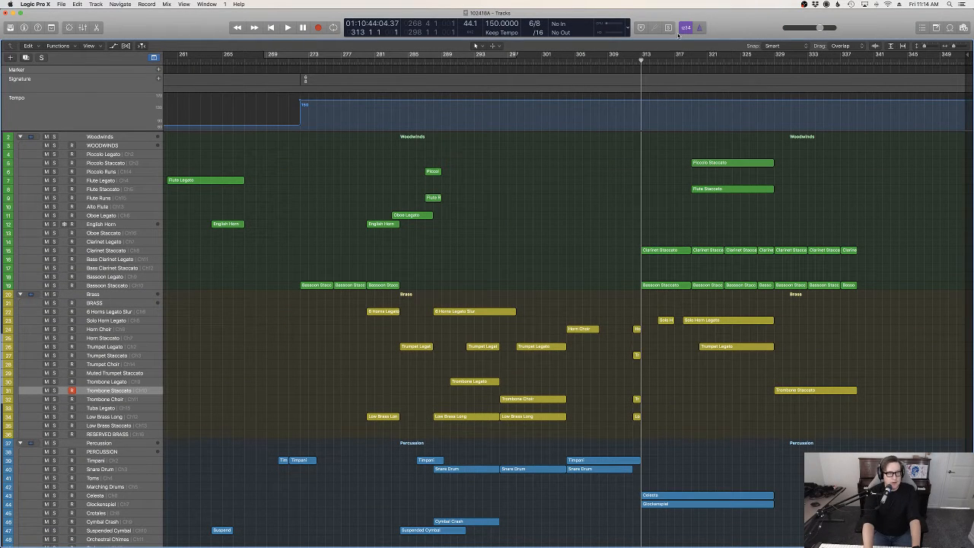
click(565, 60)
key(space)
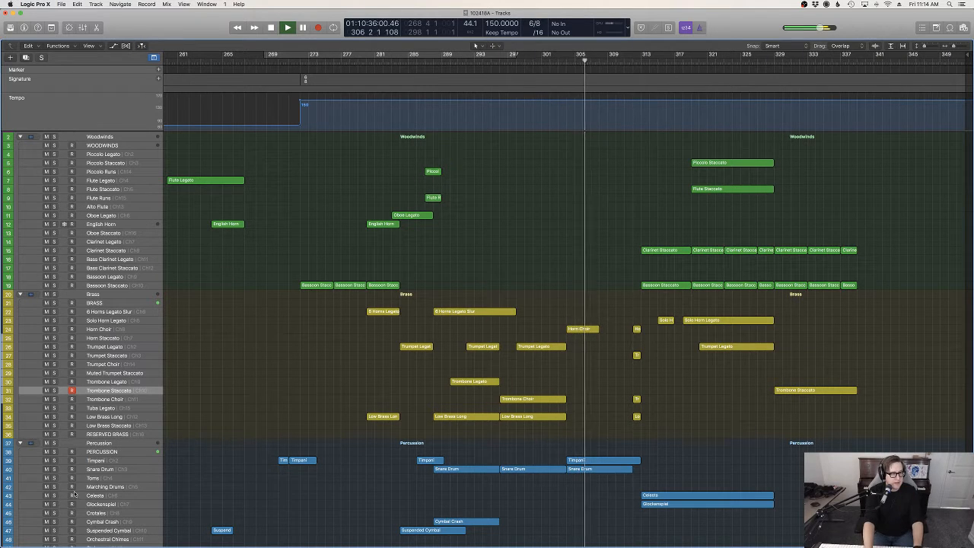
click(120, 529)
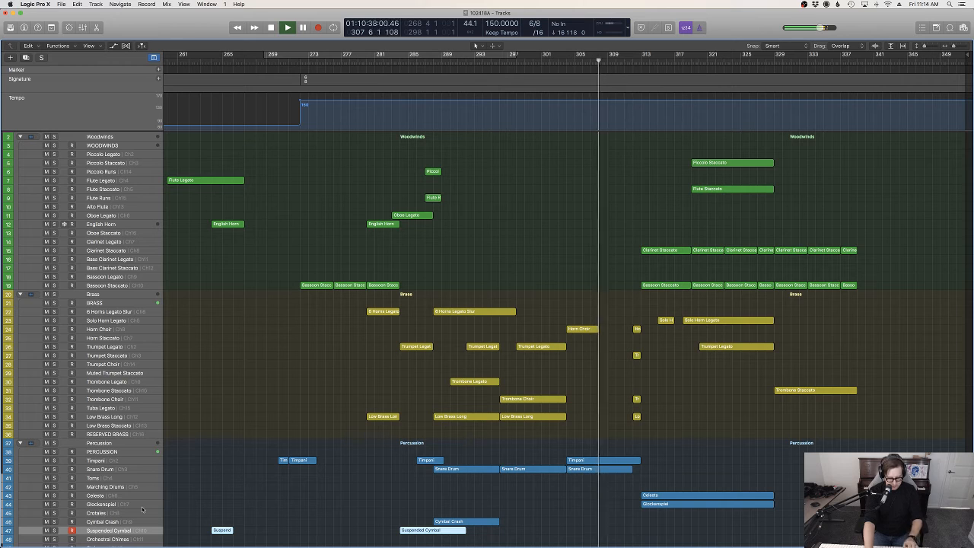
key(r)
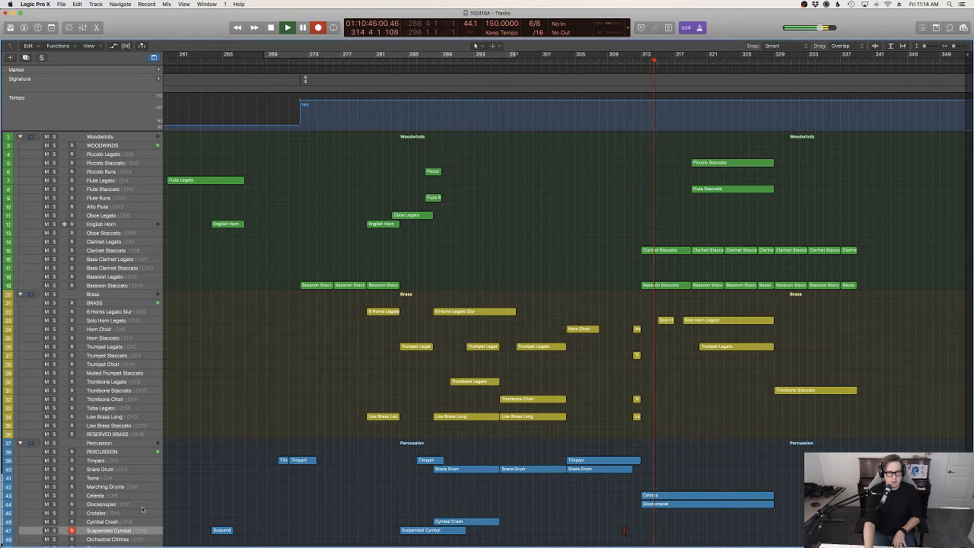
key(space)
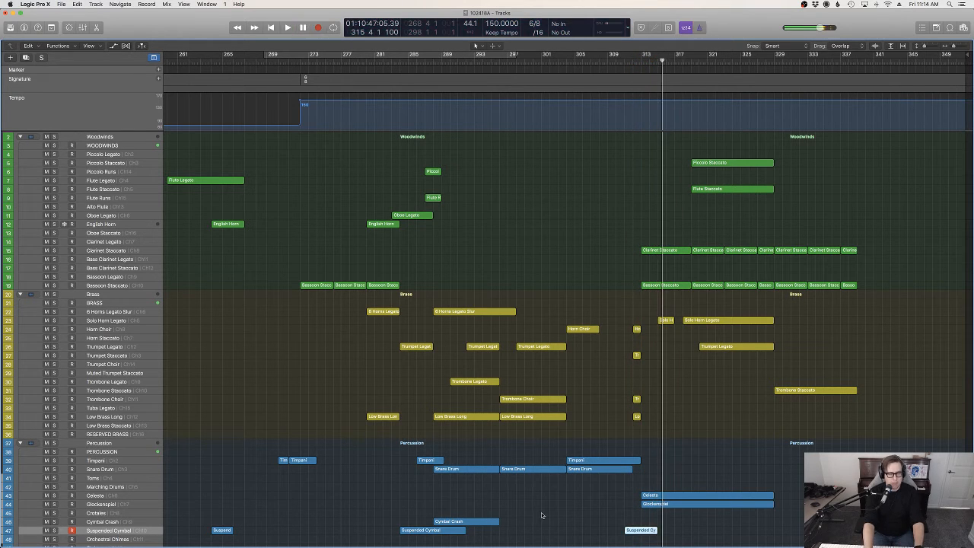
Inspect the Suspended Cymbal note and Expression lane in the piano roll, and play back the bars 311 to 315 part.
key(p)
scroll(489, 406, left, 5)
drag(461, 410, 424, 377)
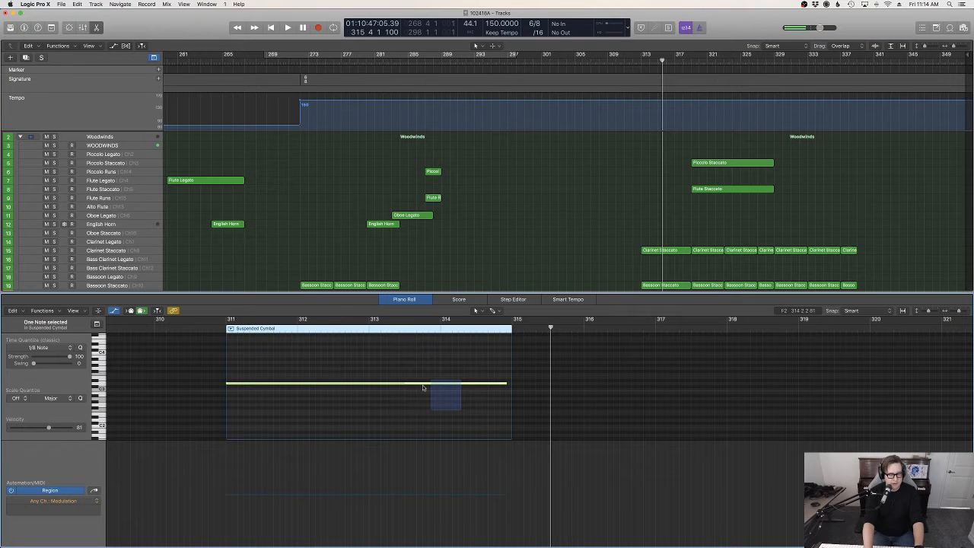
click(207, 430)
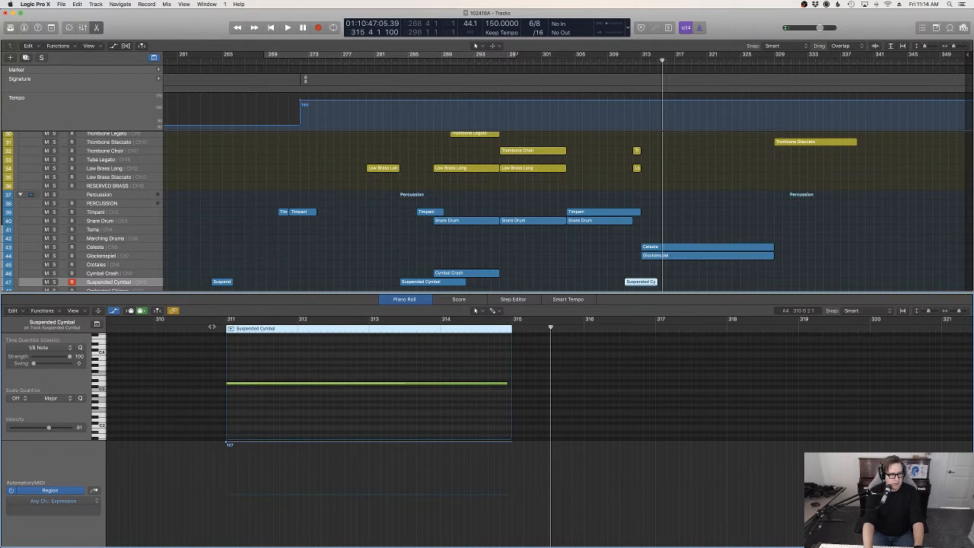
key(shift+space)
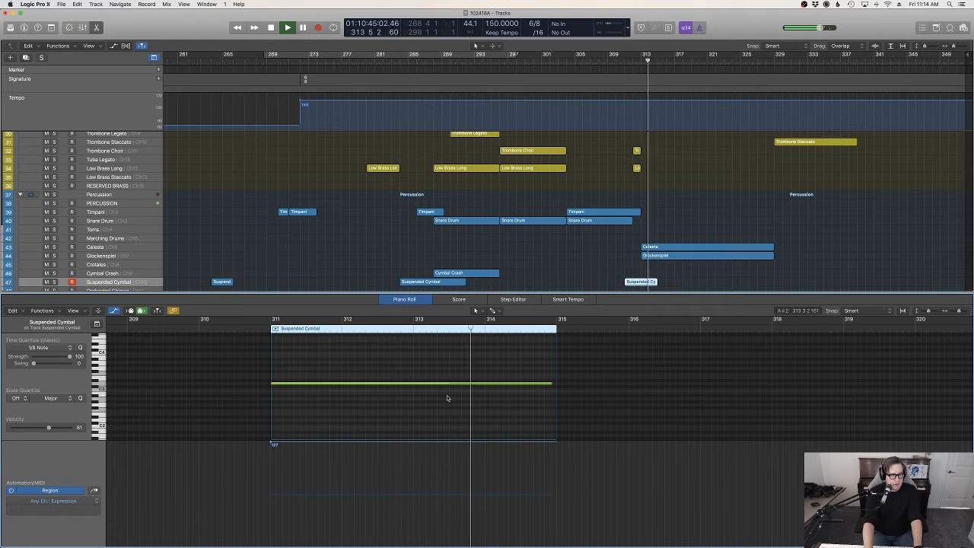
click(615, 255)
scroll(617, 255, up, 8)
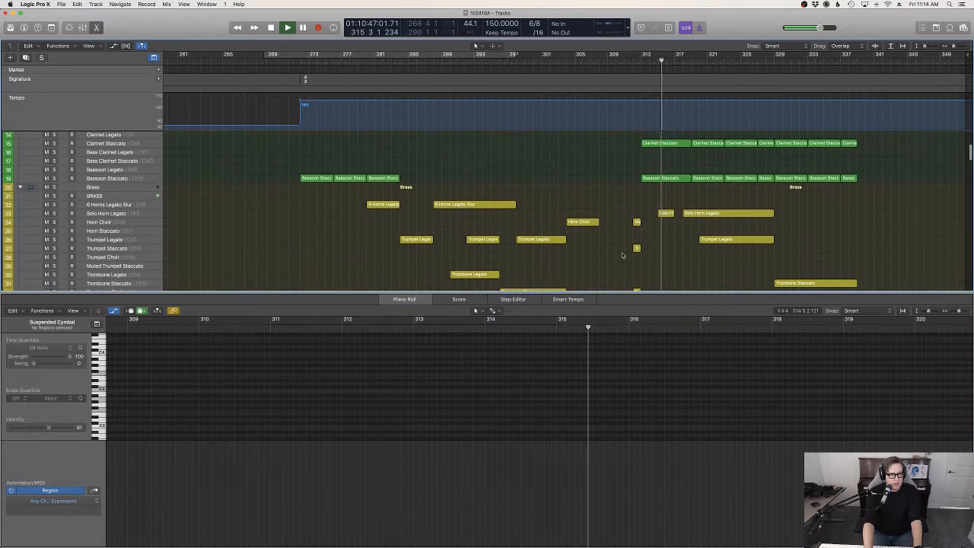
key(e)
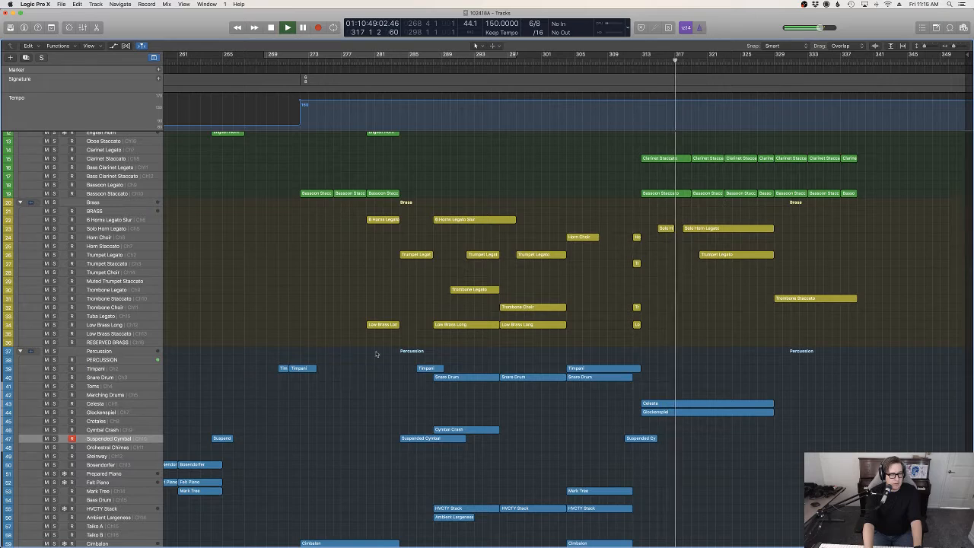
Review the arrangement during playback, select the English Horn track, and audition it from bar 326.
scroll(375, 354, up, 5)
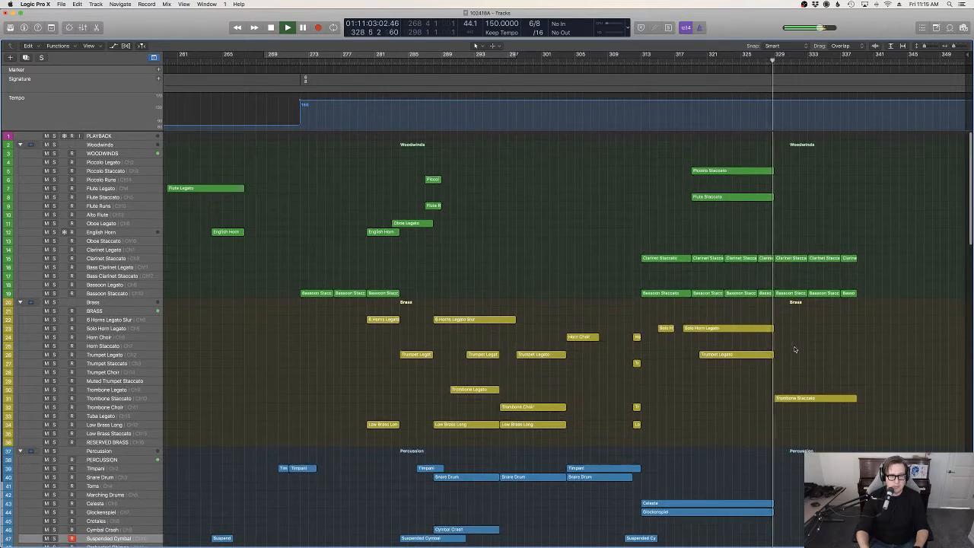
scroll(794, 349, down, 4)
scroll(371, 301, up, 4)
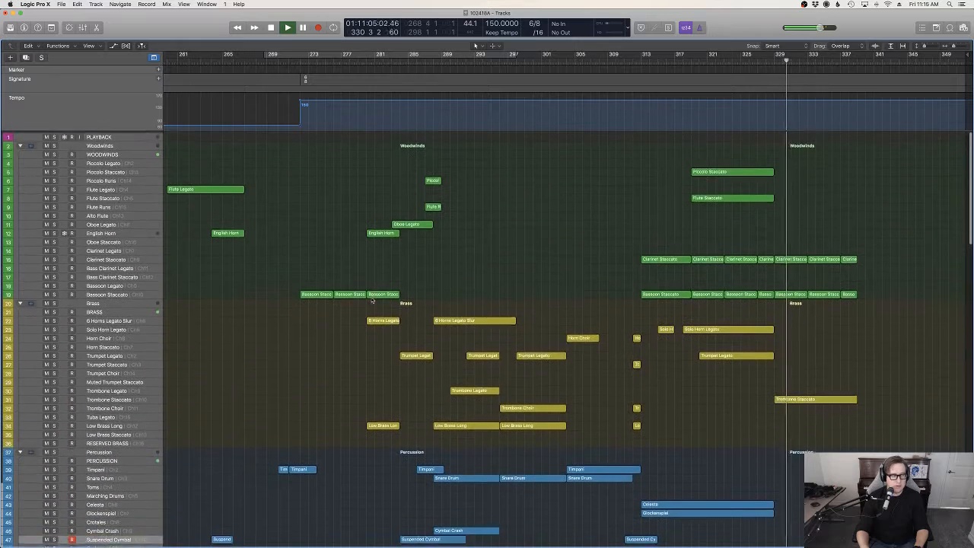
click(130, 232)
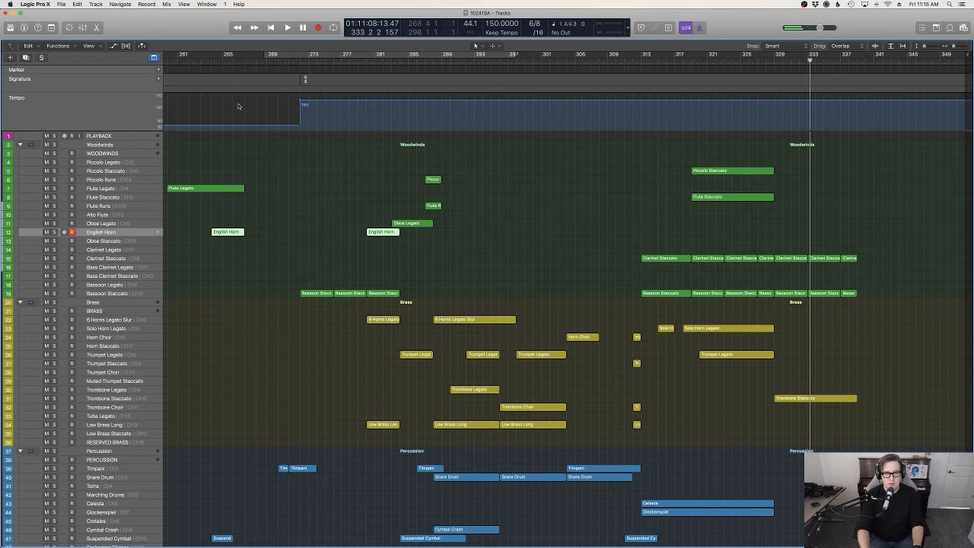
click(749, 58)
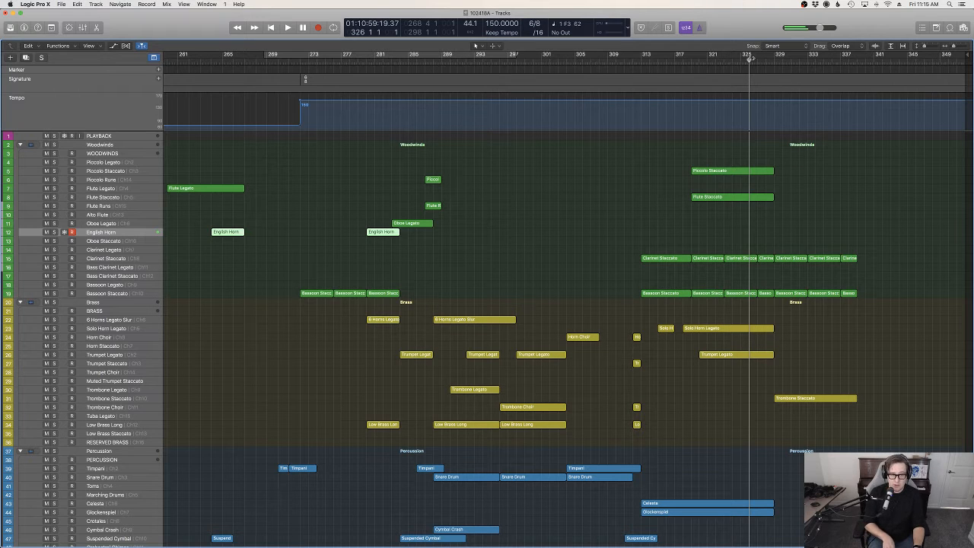
key(space)
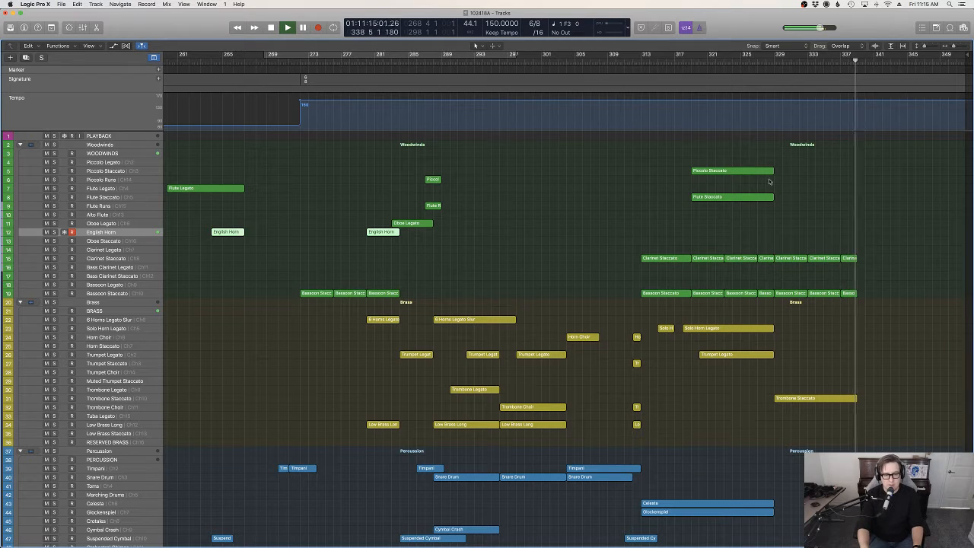
Repeat the bars 313 to 339 ostinato regions once from bar 339 on Clarinet Staccato, Bassoon Staccato, Full Strings S, V2 Staccato, VA Spiccato and Celli Staccato.
scroll(867, 286, down, 15)
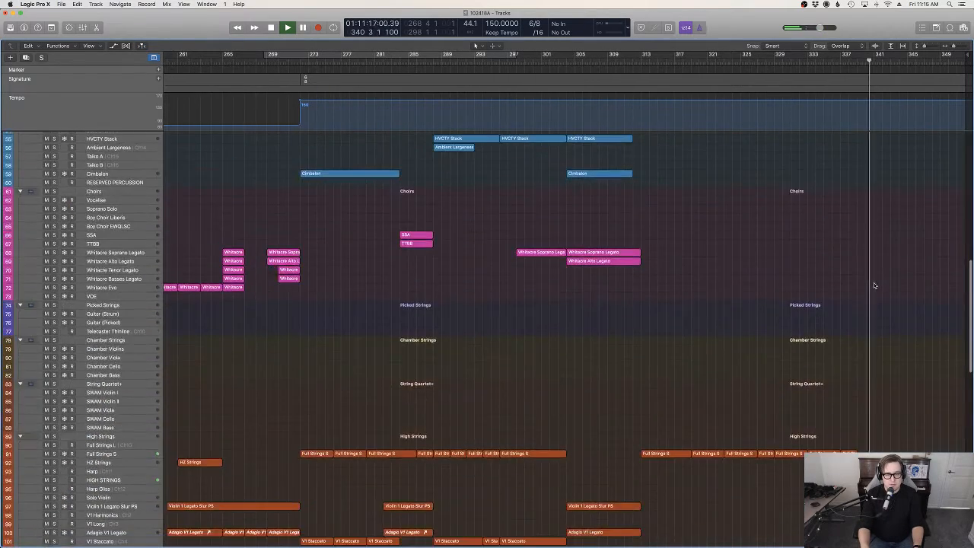
scroll(874, 291, down, 4)
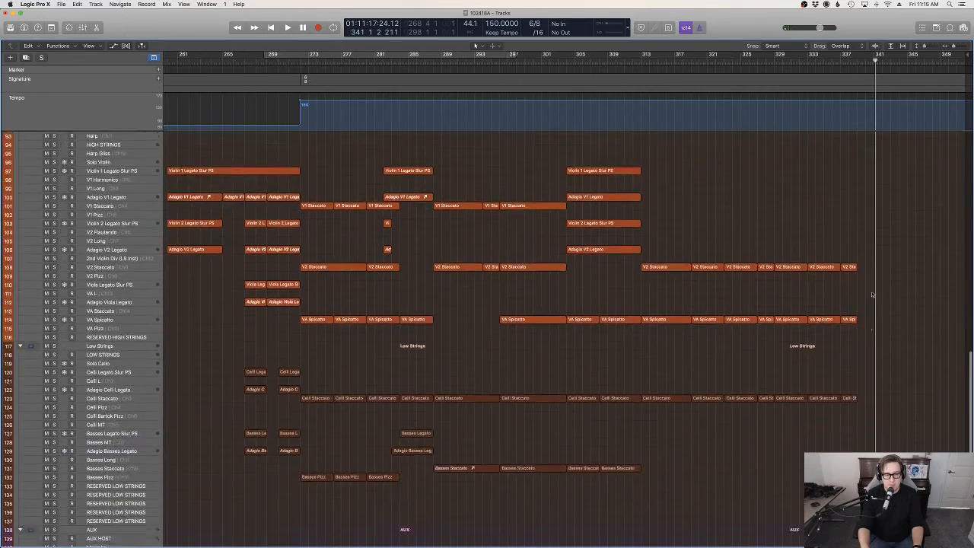
drag(858, 470, 660, 165)
scroll(728, 220, up, 12)
scroll(728, 224, up, 6)
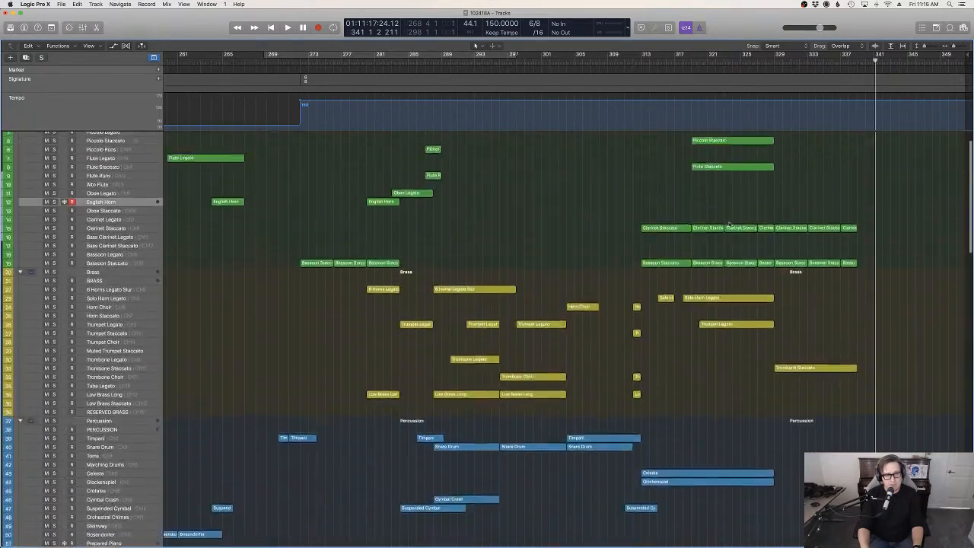
drag(848, 294, 669, 249)
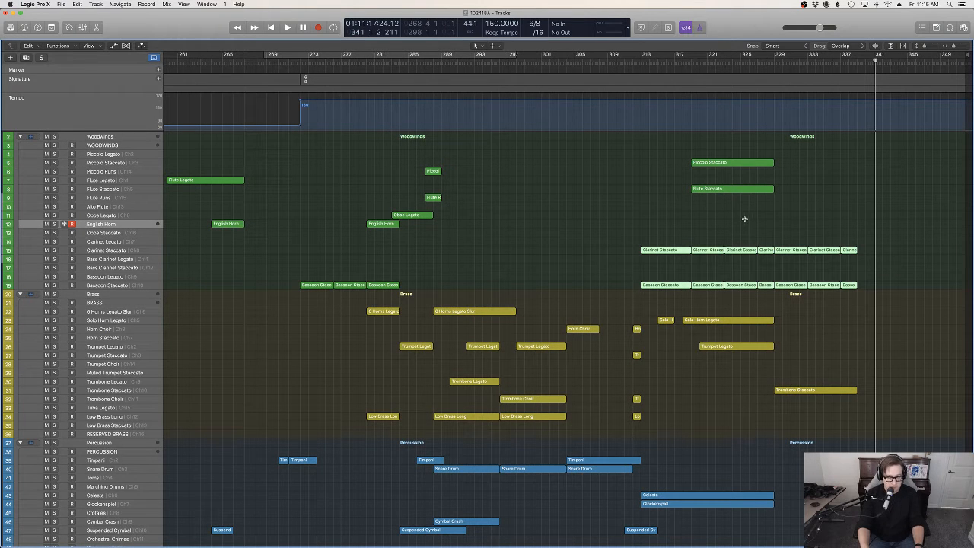
click(858, 61)
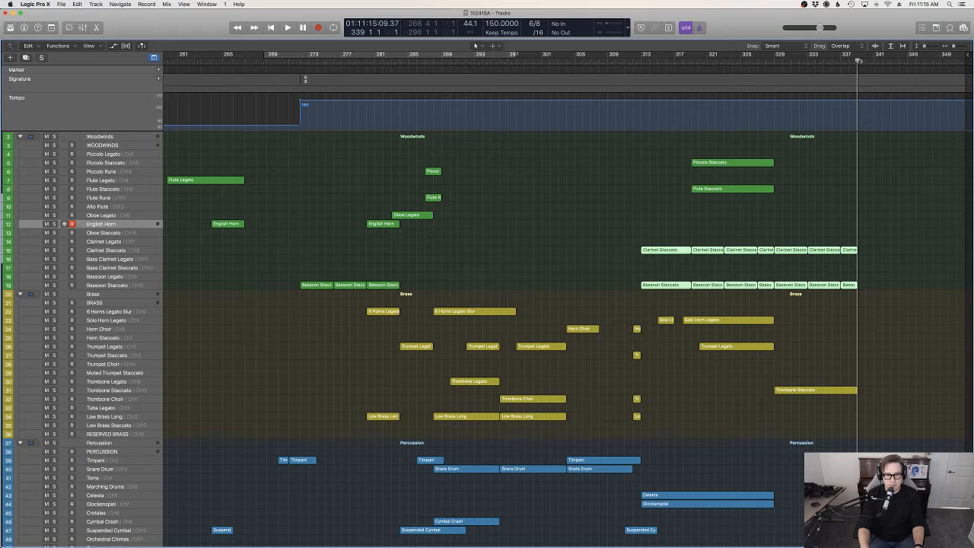
key(cmd+r)
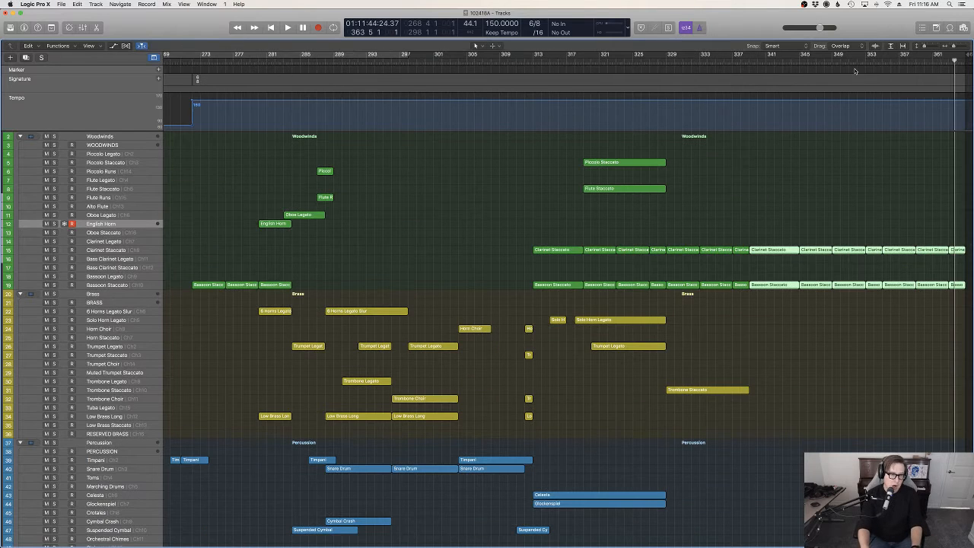
Play the extended ostinato from about bar 328 and look over the brass and percussion parts.
click(659, 60)
key(space)
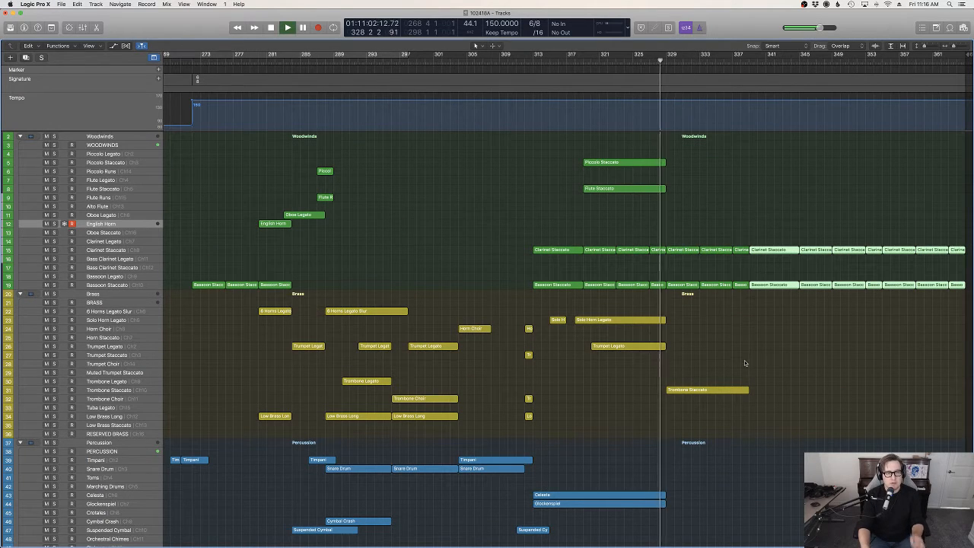
click(743, 364)
scroll(744, 363, down, 2)
scroll(744, 363, down, 3)
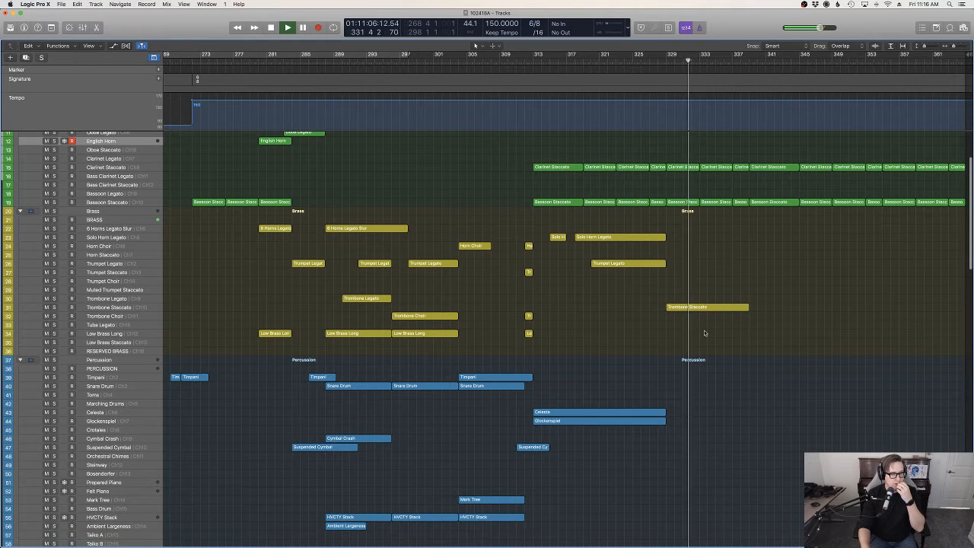
Copy the Trombone Staccato region at bar 329 to the Horn Staccato track at the same position.
click(706, 308)
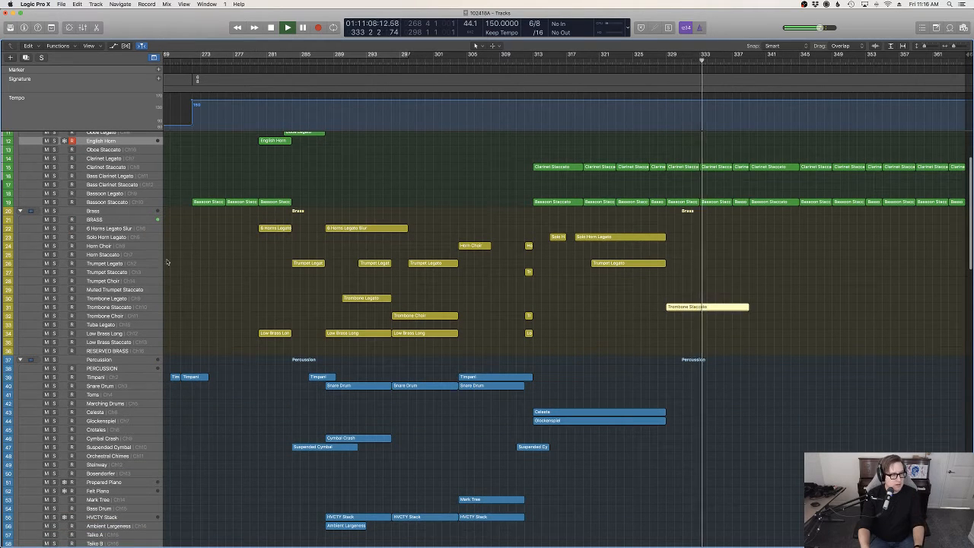
click(121, 254)
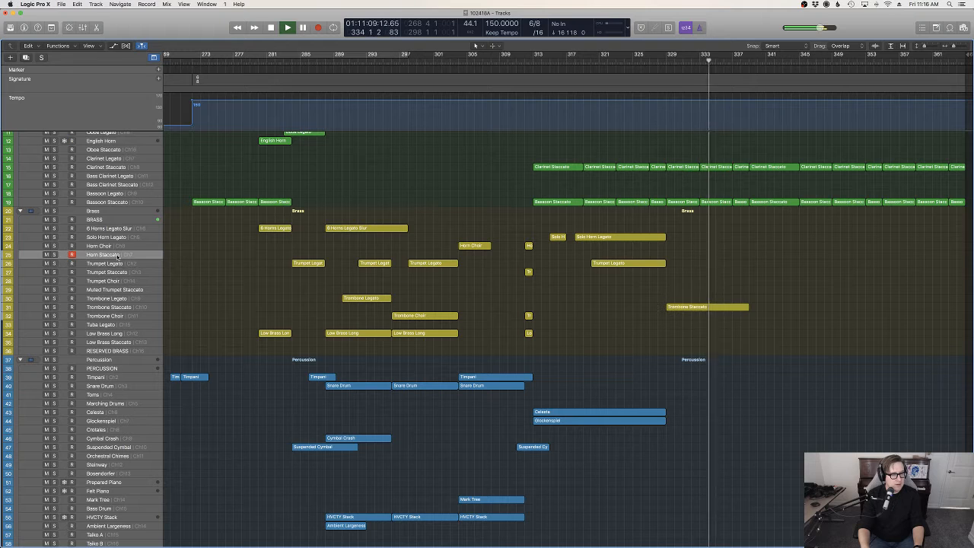
click(79, 4)
click(130, 76)
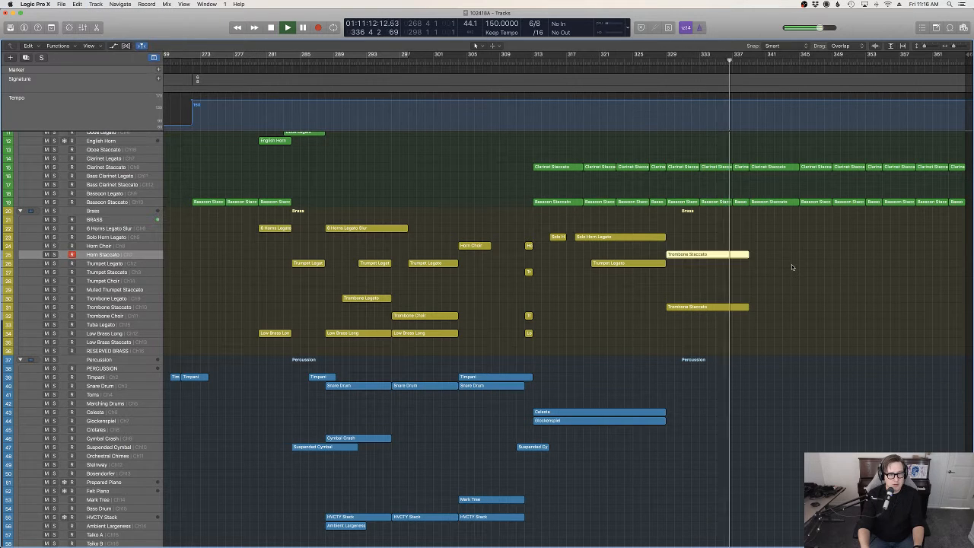
Listen past bar 341, stop playback, and extend the project's end well beyond the repeated regions, past bar 421.
scroll(791, 269, up, 5)
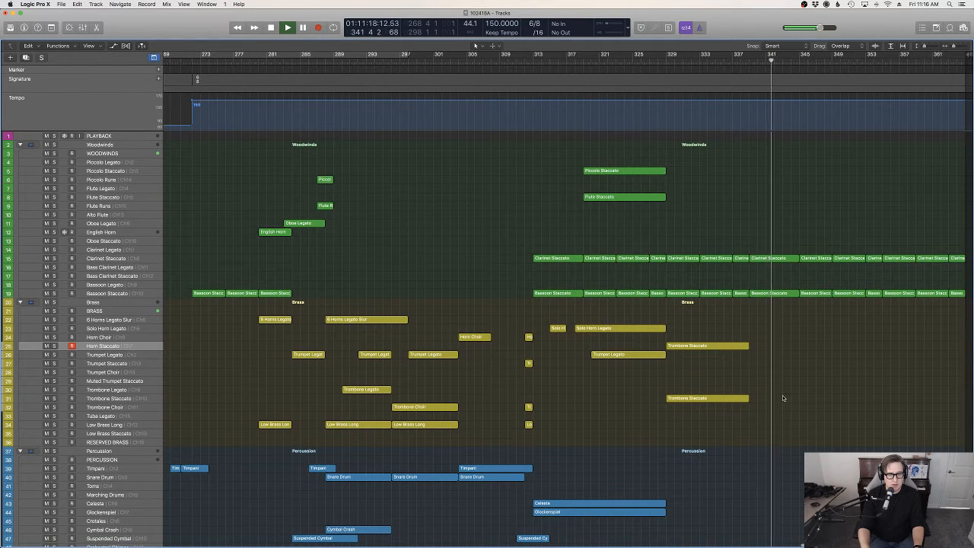
scroll(786, 399, down, 3)
scroll(787, 399, up, 3)
key(space)
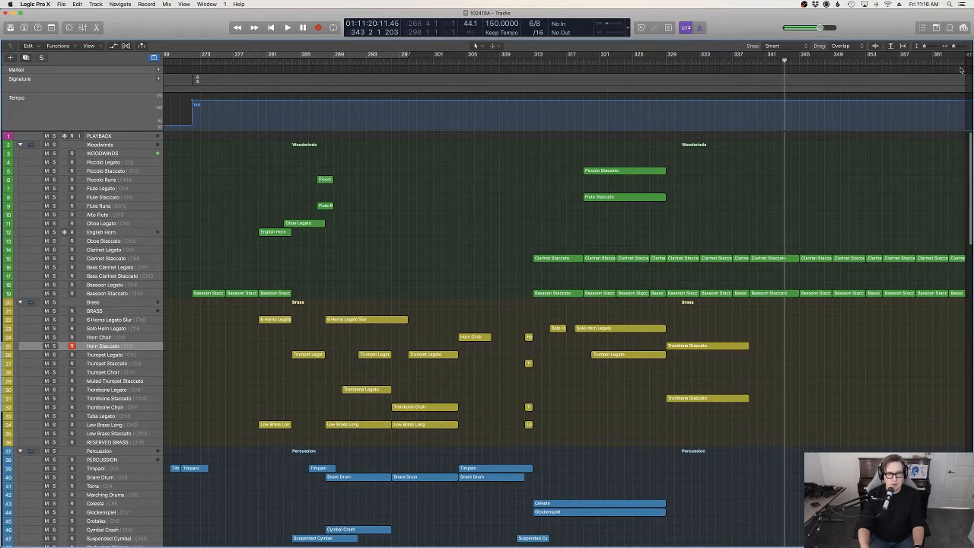
drag(966, 55, 701, 276)
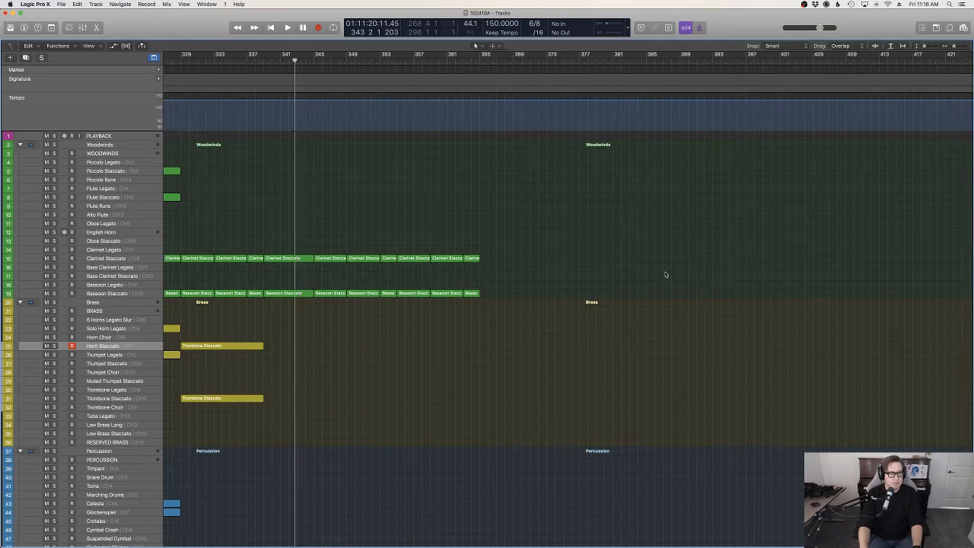
scroll(685, 273, left, 5)
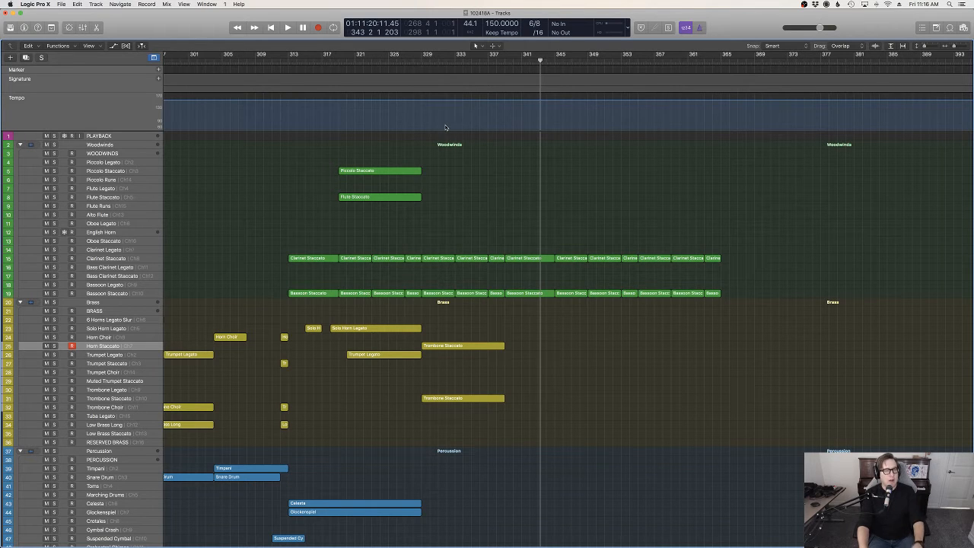
Start playback from around bar 335 and record-enable the Violin 1 Legato Slur PS track together with Adagio V1 Legato.
key(space)
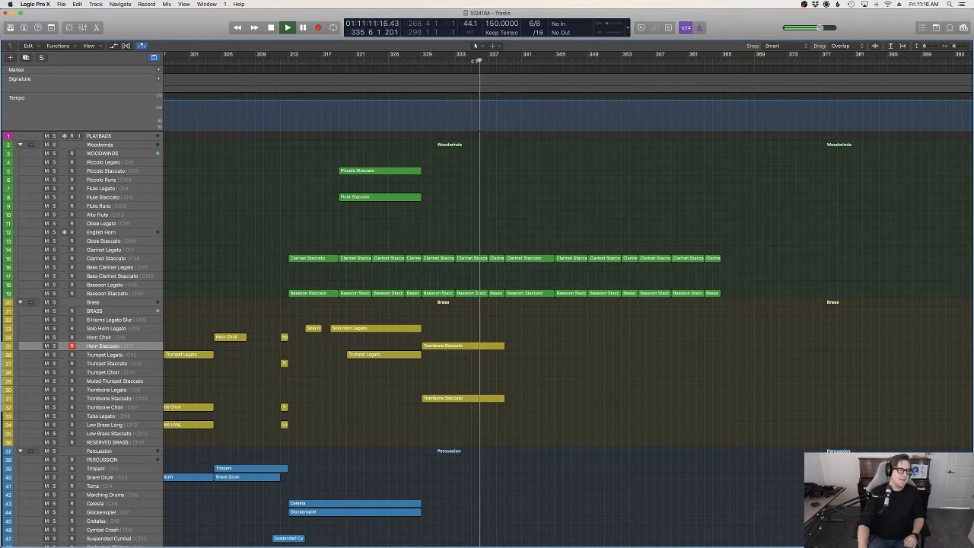
scroll(687, 390, down, 15)
scroll(687, 390, down, 4)
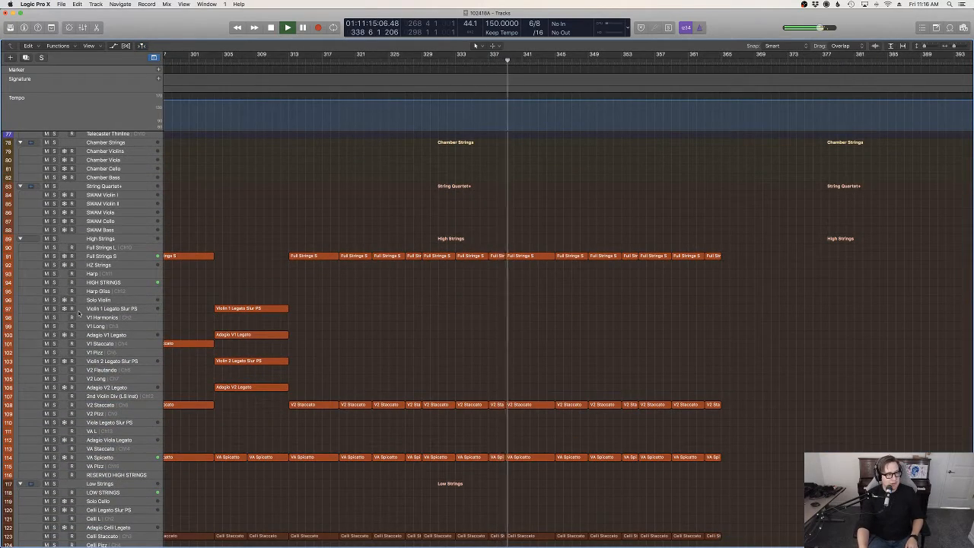
click(58, 311)
click(55, 309)
click(55, 309)
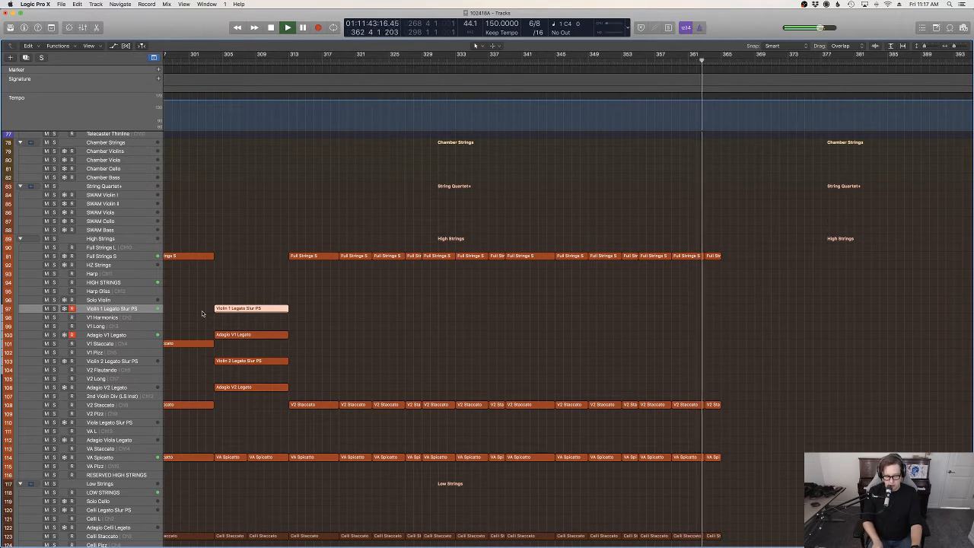
Rehearse the Violin 1 legato melody against the ostinato, restarting playback from about bar 339.
key(space)
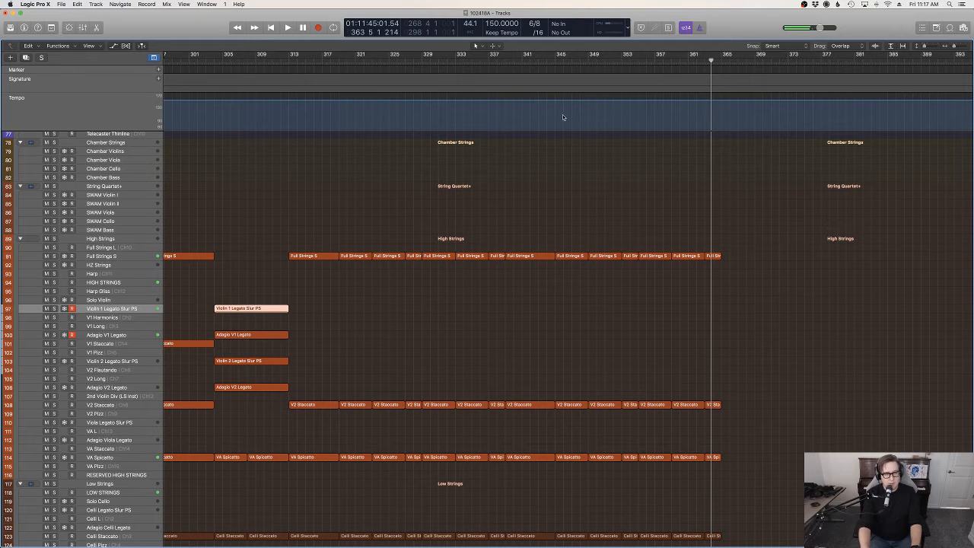
key(space)
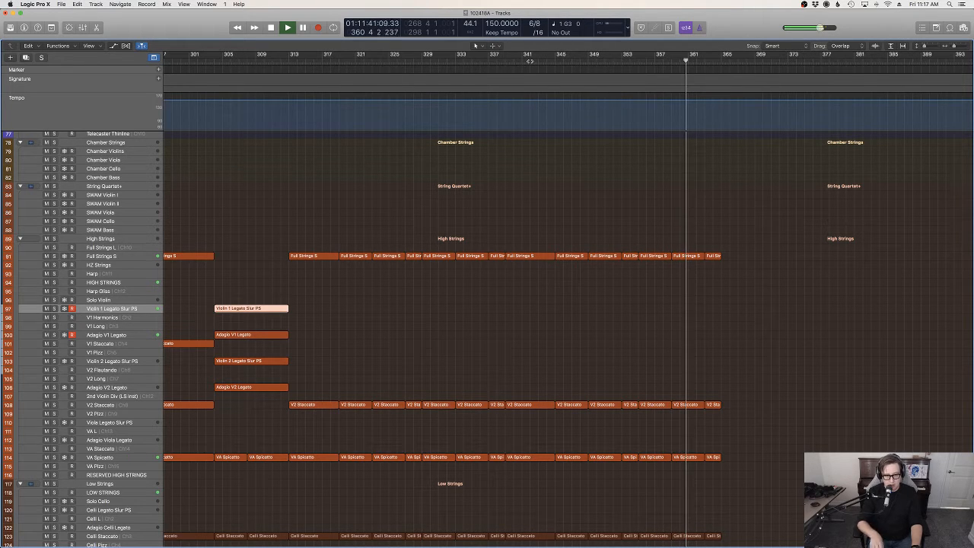
click(503, 58)
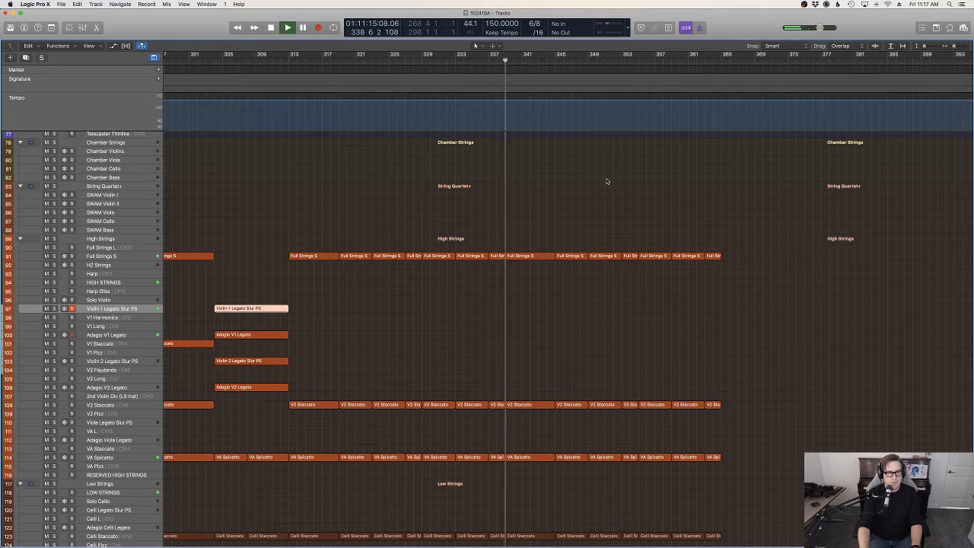
scroll(608, 183, up, 15)
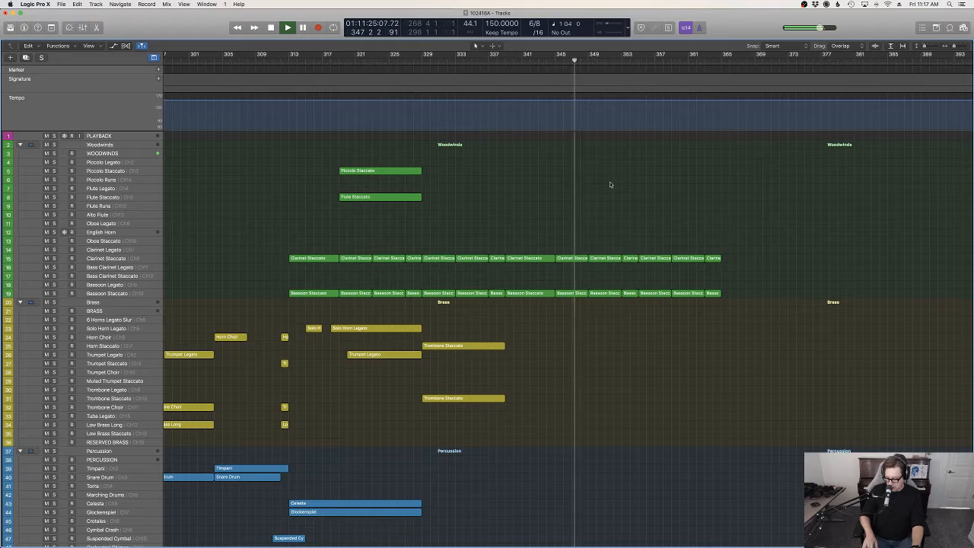
key(space)
Try recording a take of the Violin 1 legato melody over the ostinato from about bar 337.
scroll(609, 184, down, 20)
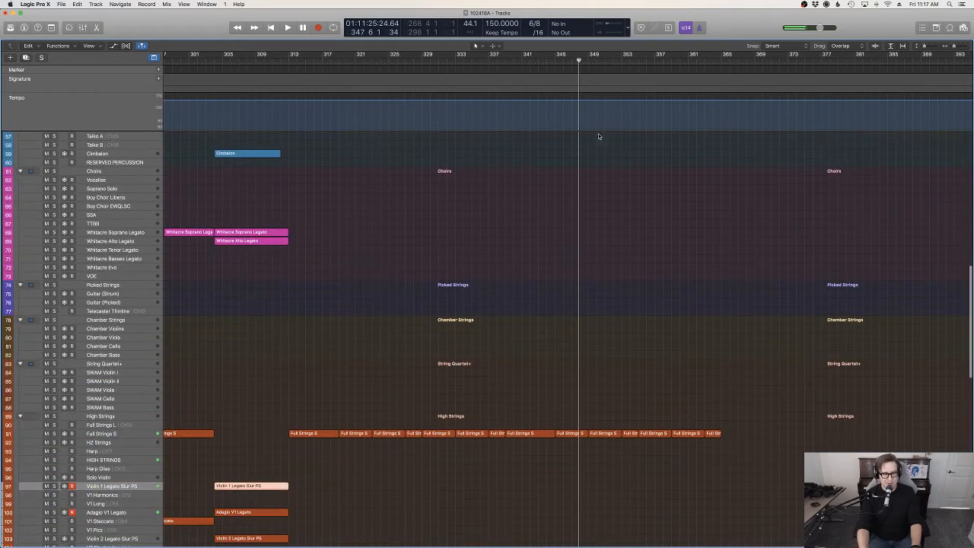
scroll(607, 210, up, 17)
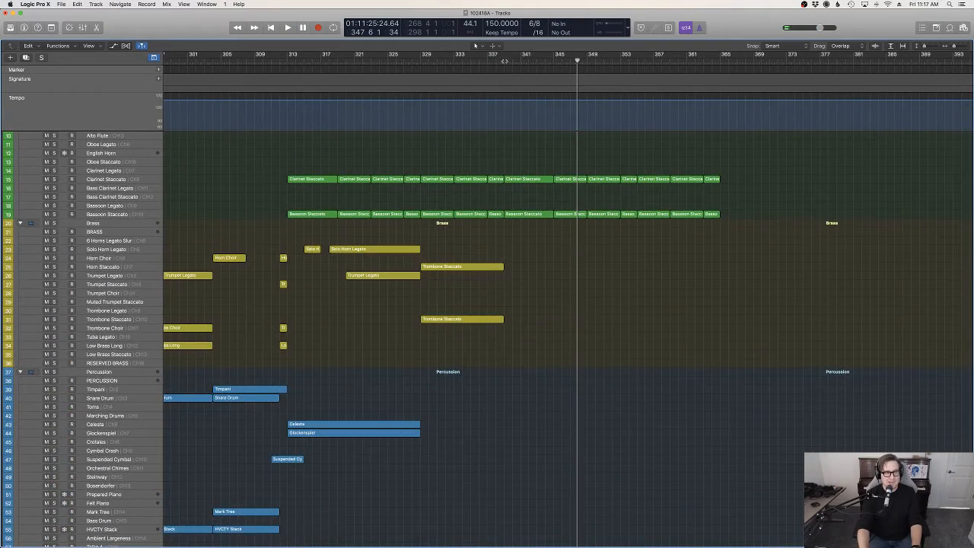
drag(504, 61, 489, 62)
key(space)
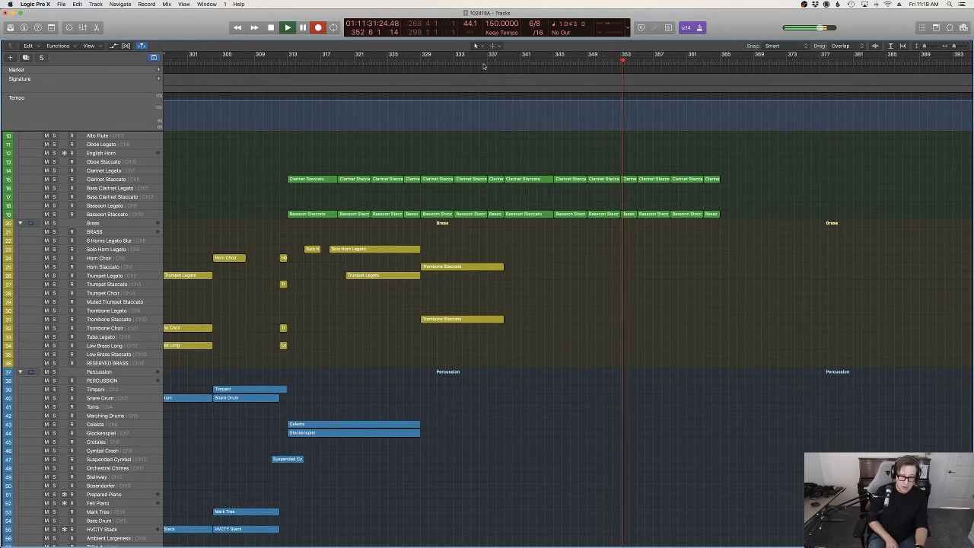
key(space)
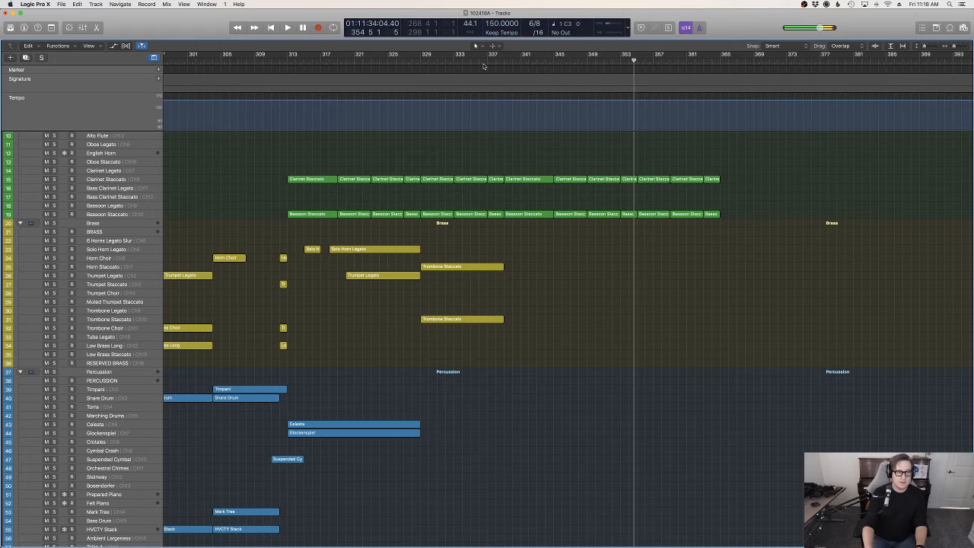
Rehearse the Violin 1 legato melody twice more over the ostinato, starting each pass from about bar 337.
scroll(514, 68, down, 1)
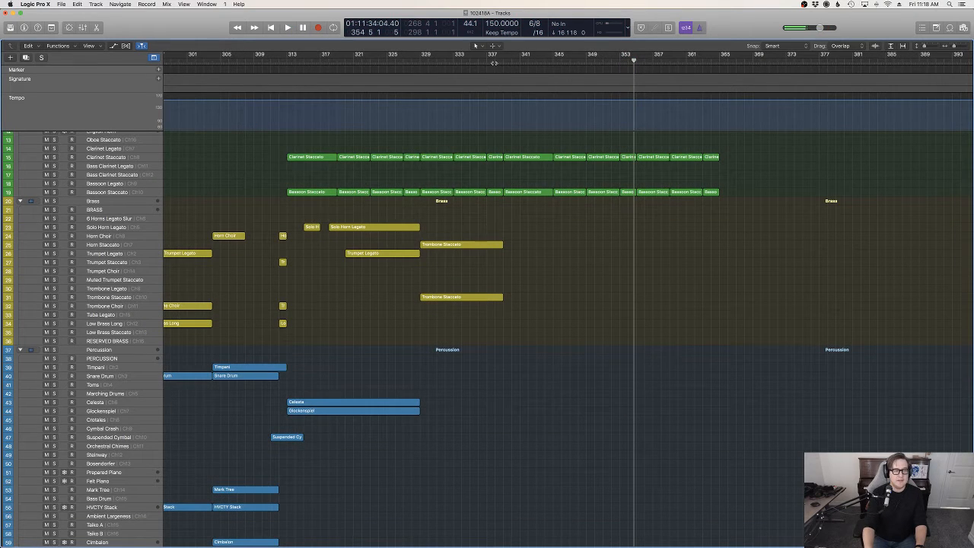
click(488, 62)
key(space)
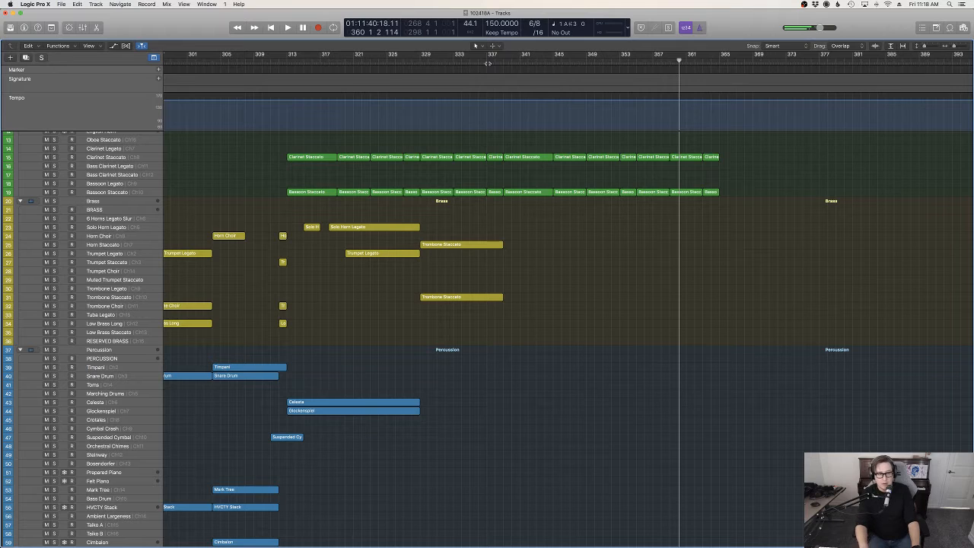
click(493, 62)
key(space)
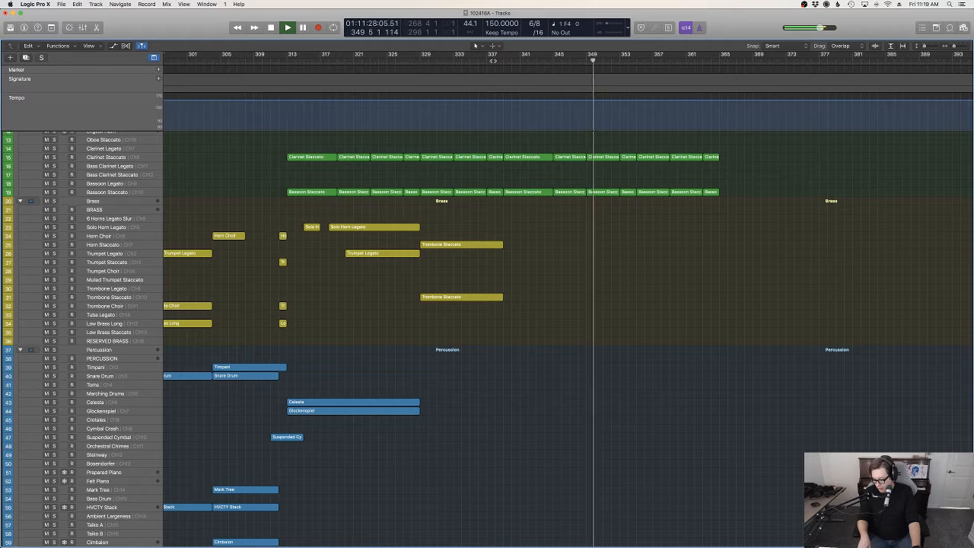
key(space)
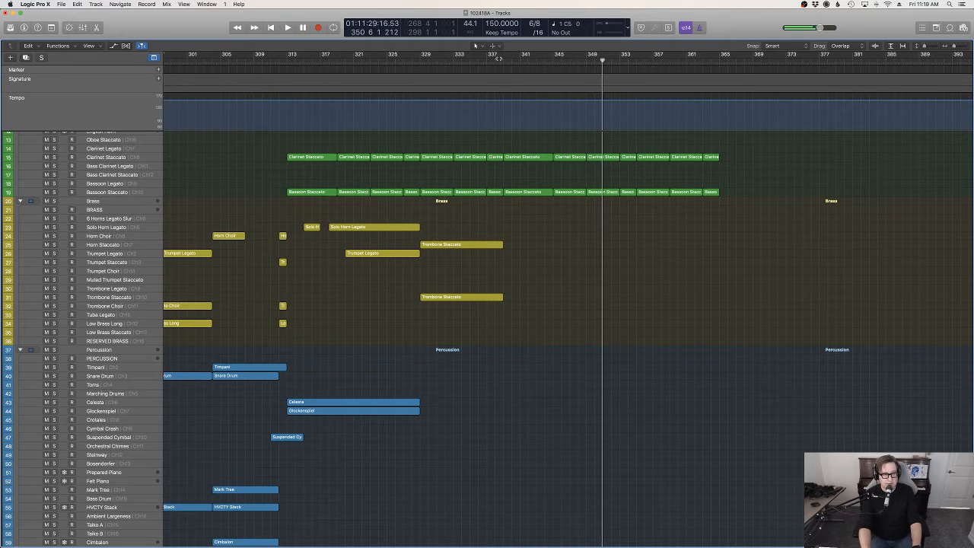
Record the melody on Violin 1 Legato Slur PS and Adagio V1 Legato from about bar 338 to bar 364.
click(503, 58)
key(space)
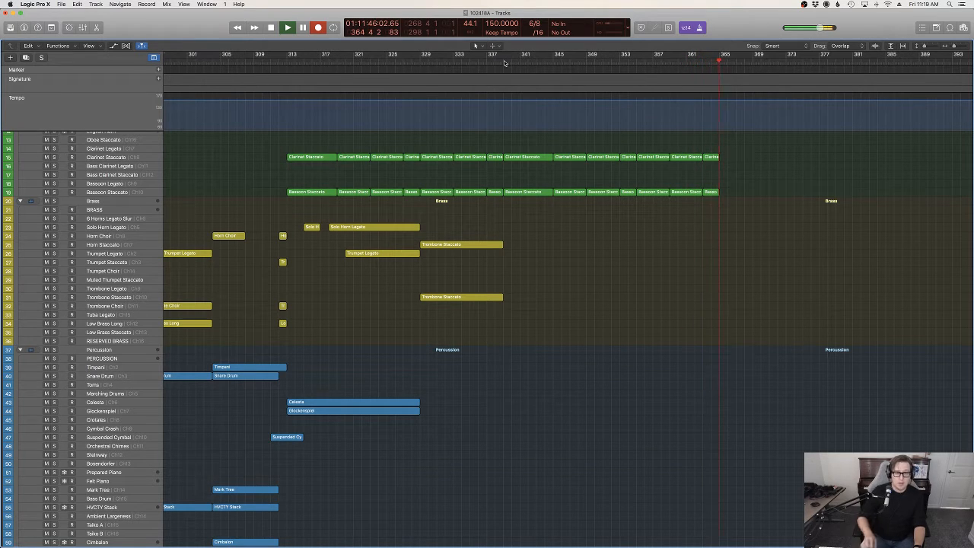
key(space)
scroll(598, 282, down, 15)
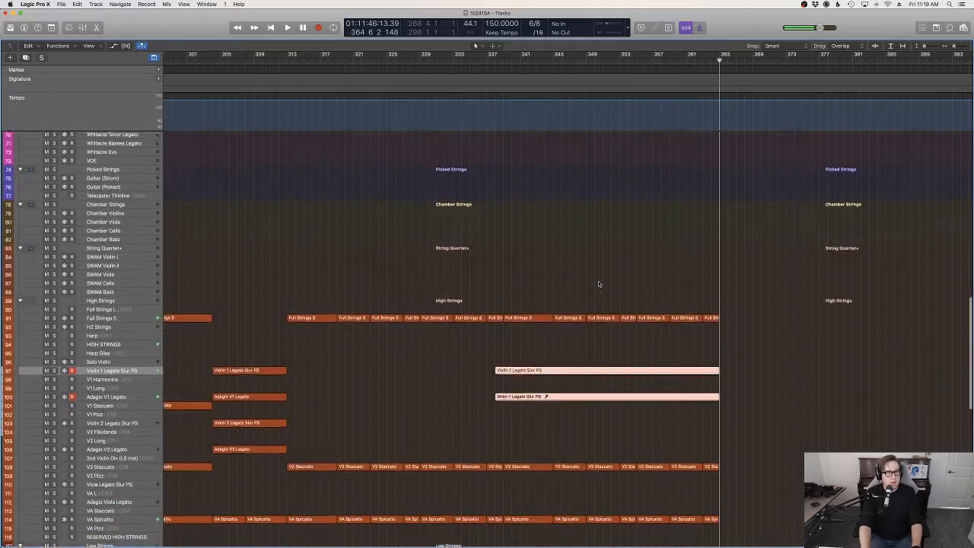
Raise all note velocities in the recorded violin melody to 127 and trim the regions' start to bar 339.
key(p)
scroll(503, 361, left, 15)
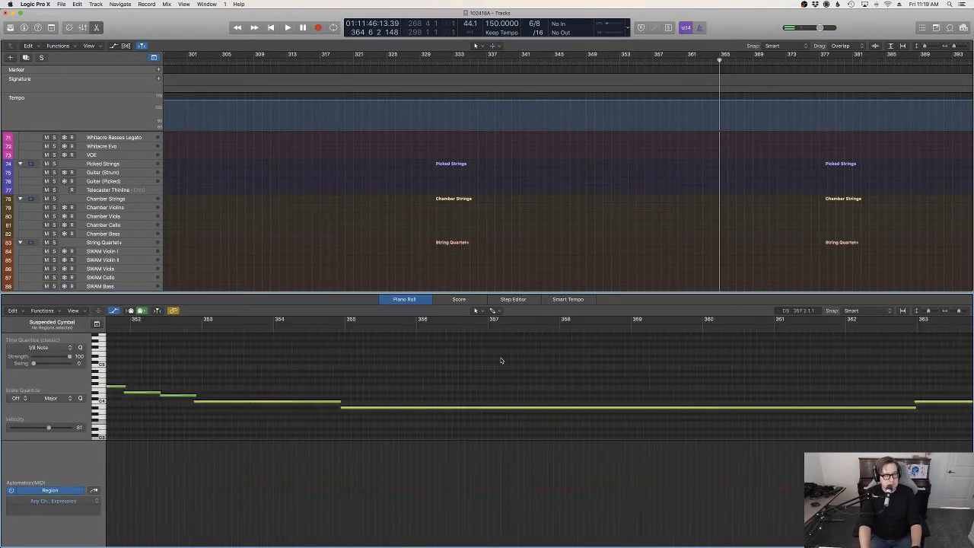
scroll(504, 363, left, 6)
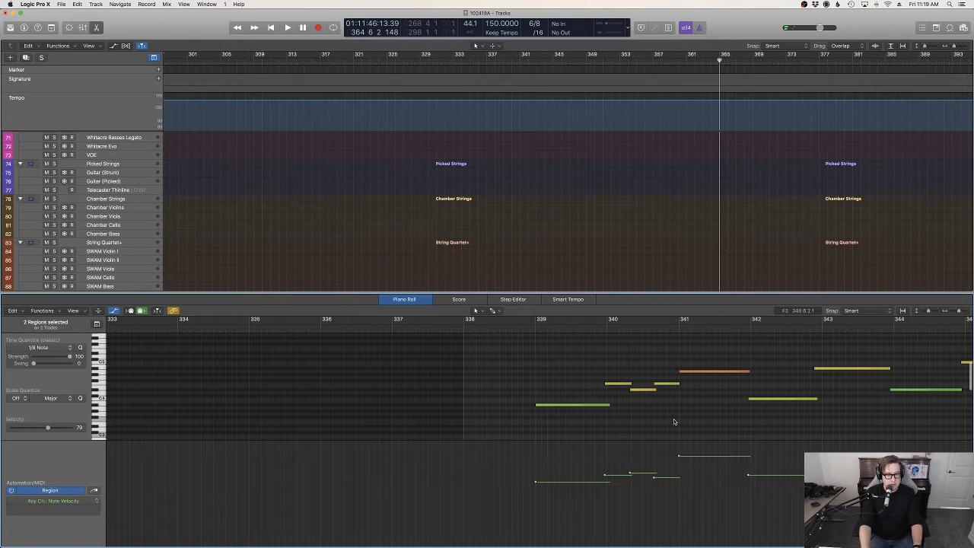
key(super+a)
drag(657, 479, 657, 426)
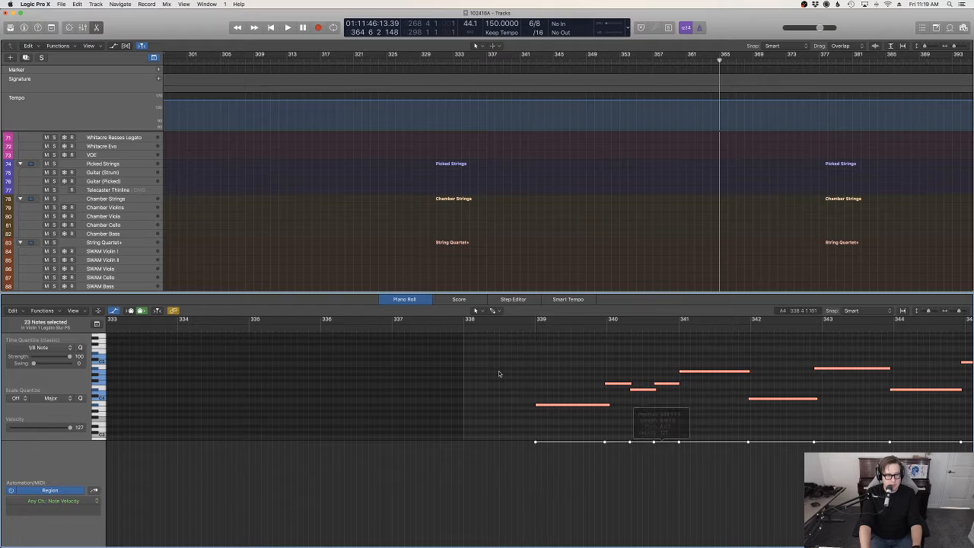
drag(463, 378, 532, 367)
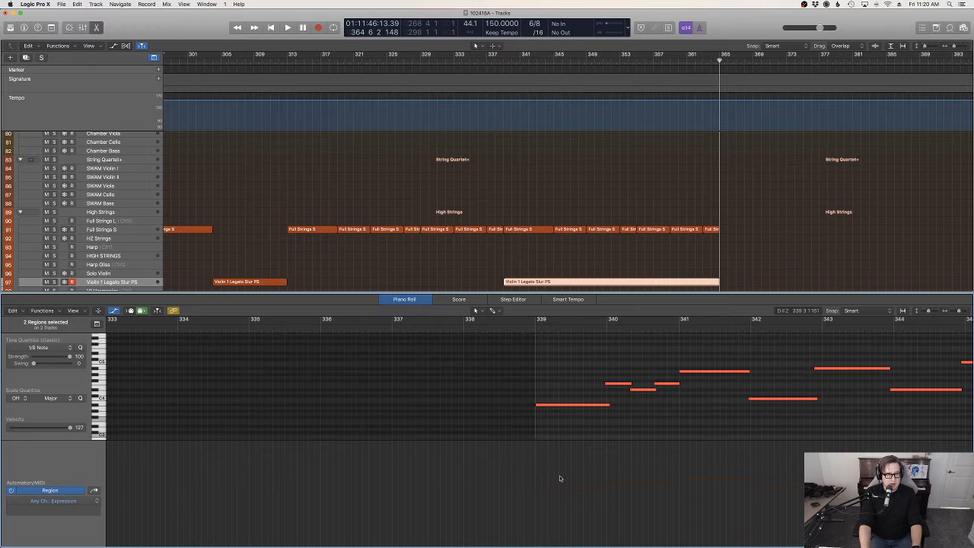
Add an initial Expression point at bar 339 in the violin melody and play it from just before that bar.
click(528, 471)
click(523, 327)
key(space)
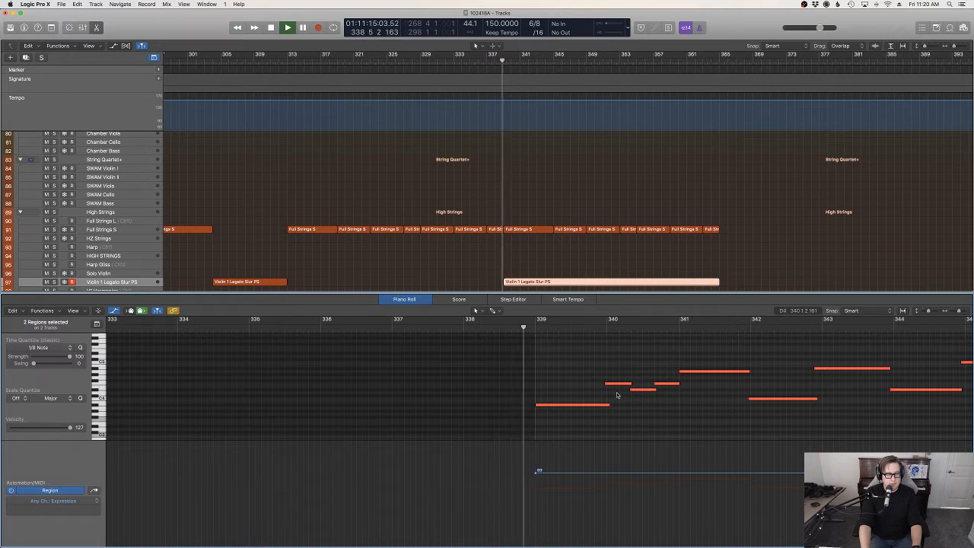
scroll(637, 405, right, 1)
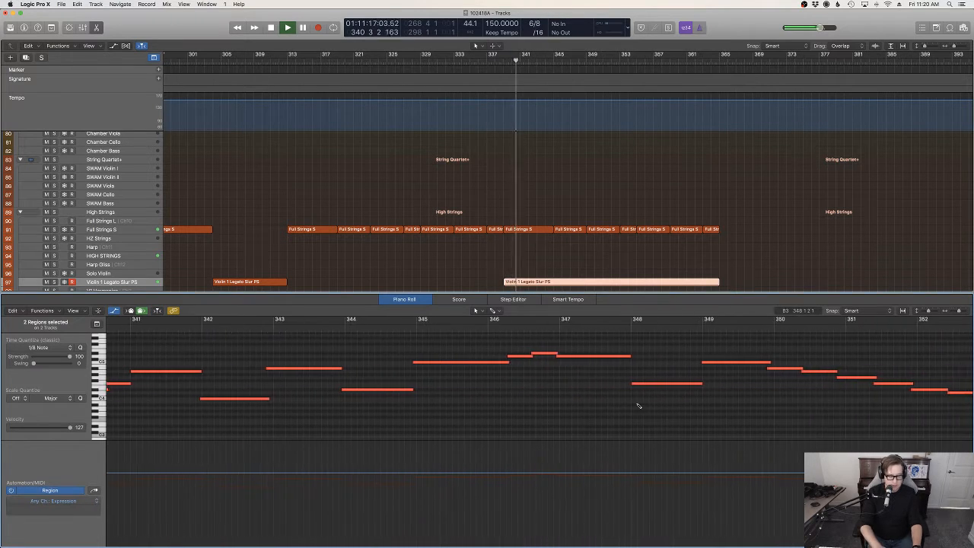
key(super+Left)
key(super+Left)
scroll(645, 402, right, 5)
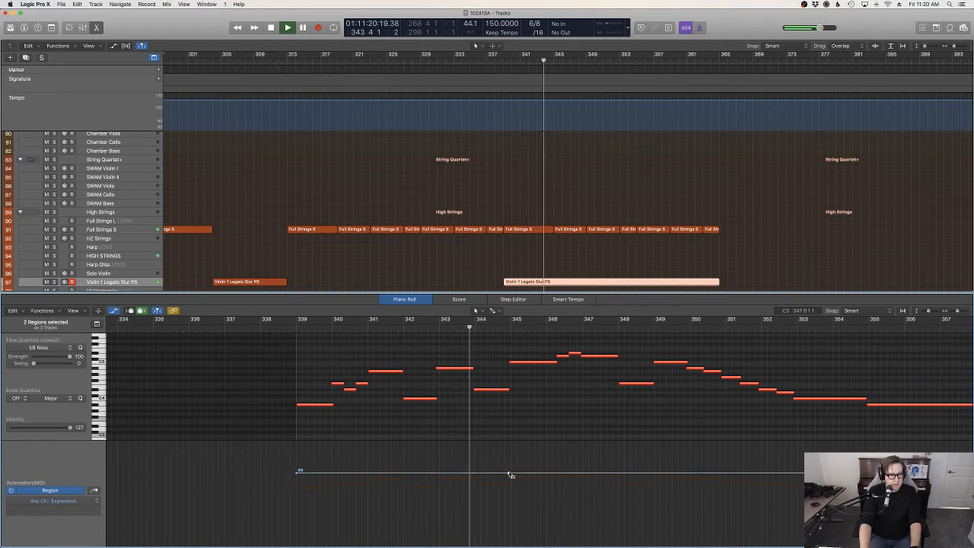
Shape the violin Expression curve to rise to 112 near bar 347, ease to 94 by bar 353, hold to bar 355 and fade out.
drag(509, 474, 581, 452)
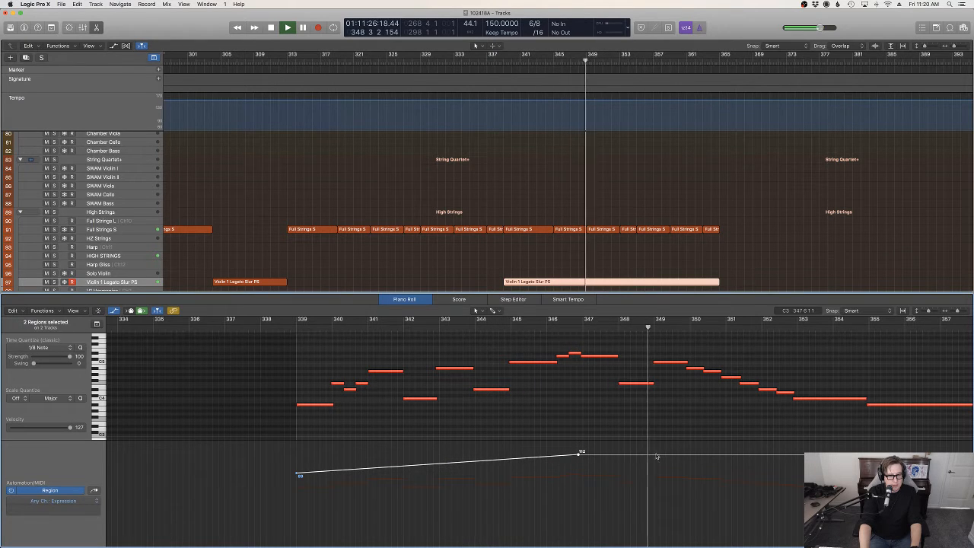
drag(656, 455, 796, 470)
scroll(791, 470, right, 8)
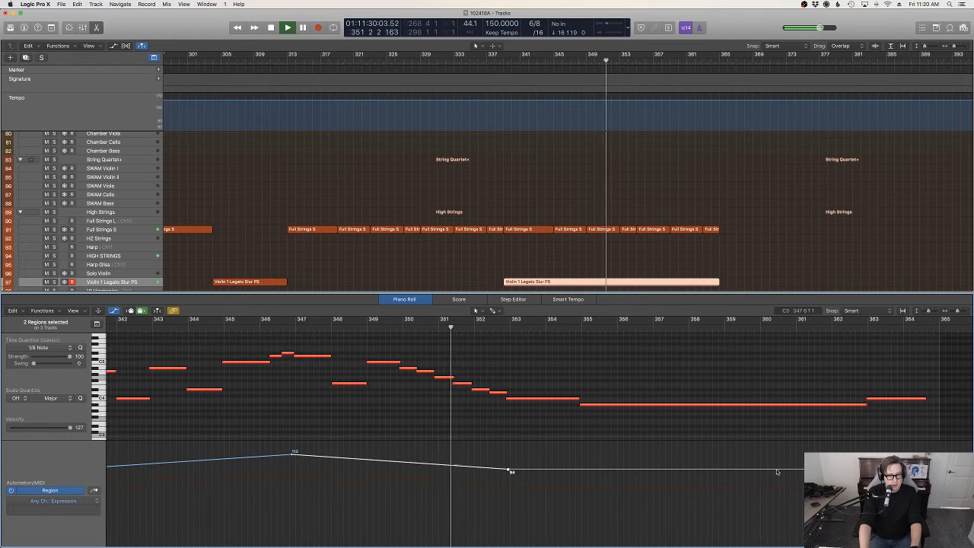
click(579, 470)
drag(867, 469, 868, 500)
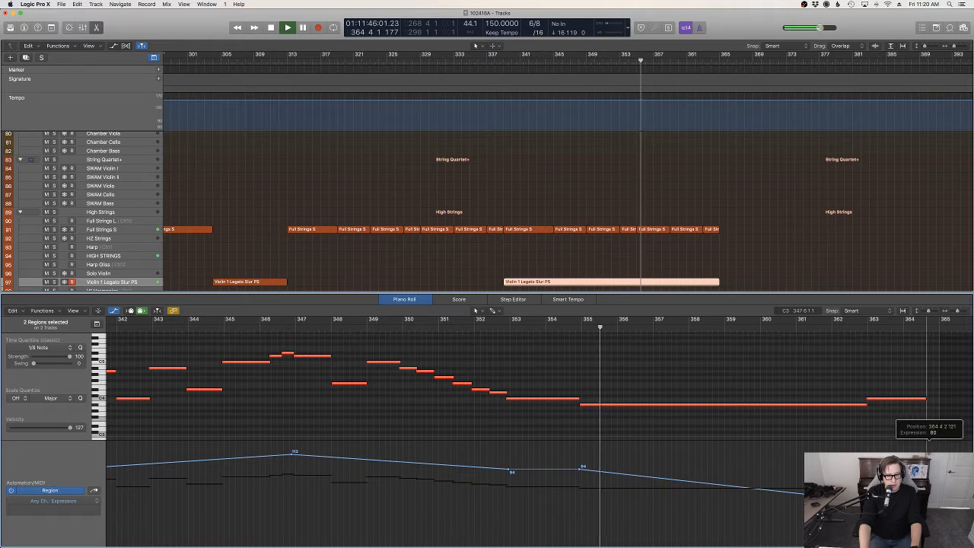
Lengthen the violin melody's last note toward the end of bar 364 and close the note editor.
drag(927, 397, 936, 397)
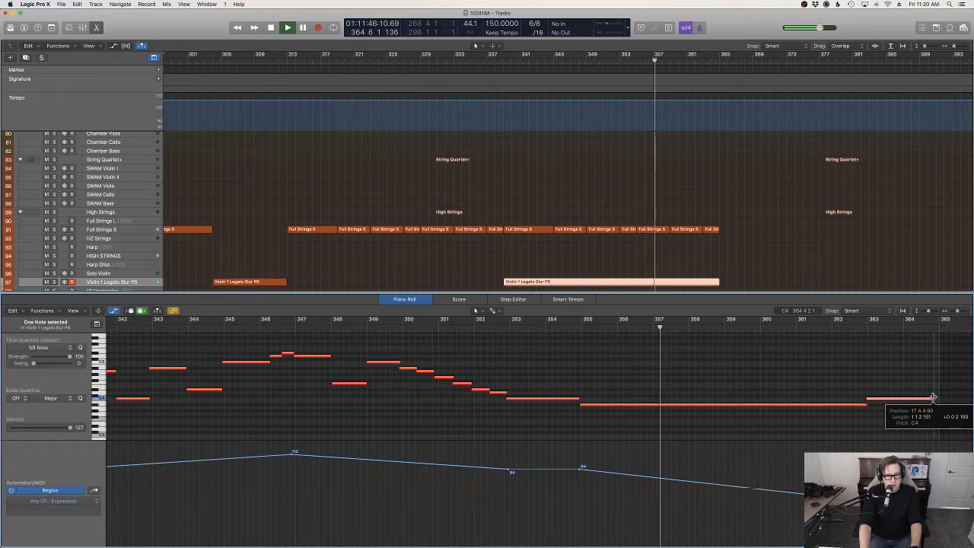
click(792, 272)
key(e)
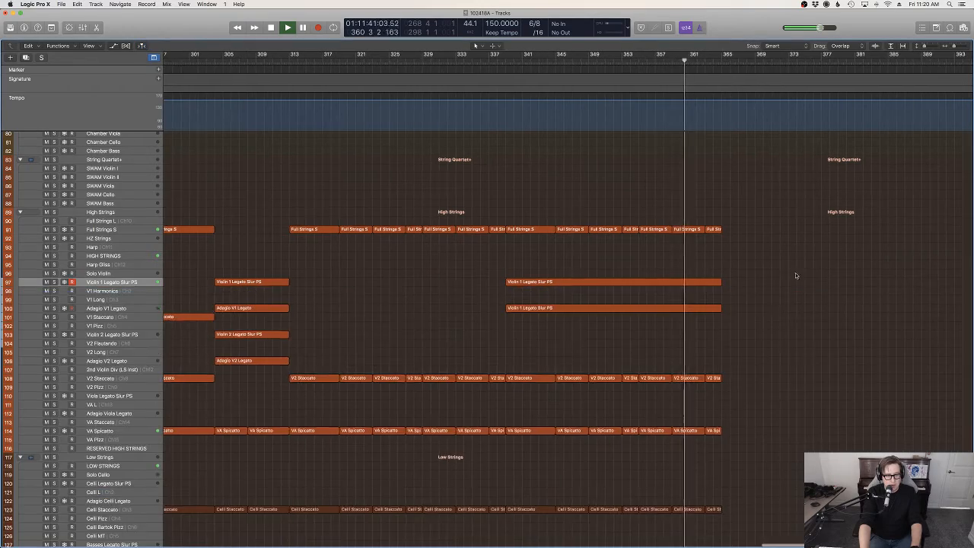
scroll(792, 272, up, 15)
scroll(793, 272, down, 15)
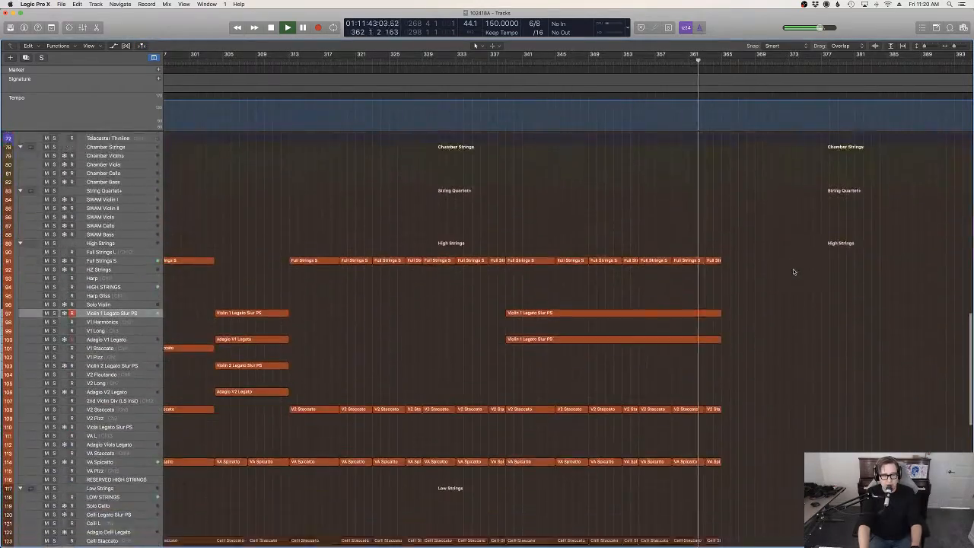
Rehearse a Whitacre Soprano Legato line against the violin melody, starting from about bar 336, and stop playback.
click(482, 63)
key(space)
scroll(129, 519, up, 15)
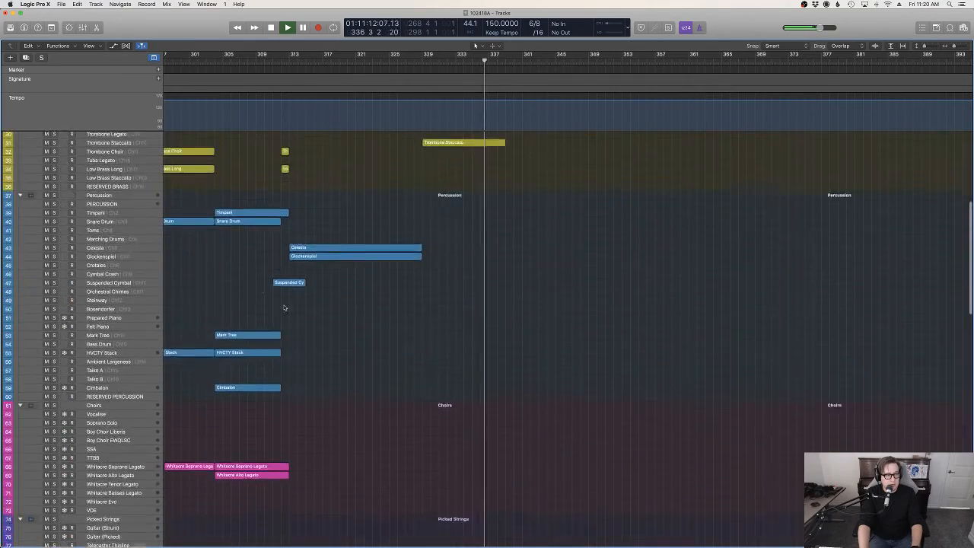
click(127, 516)
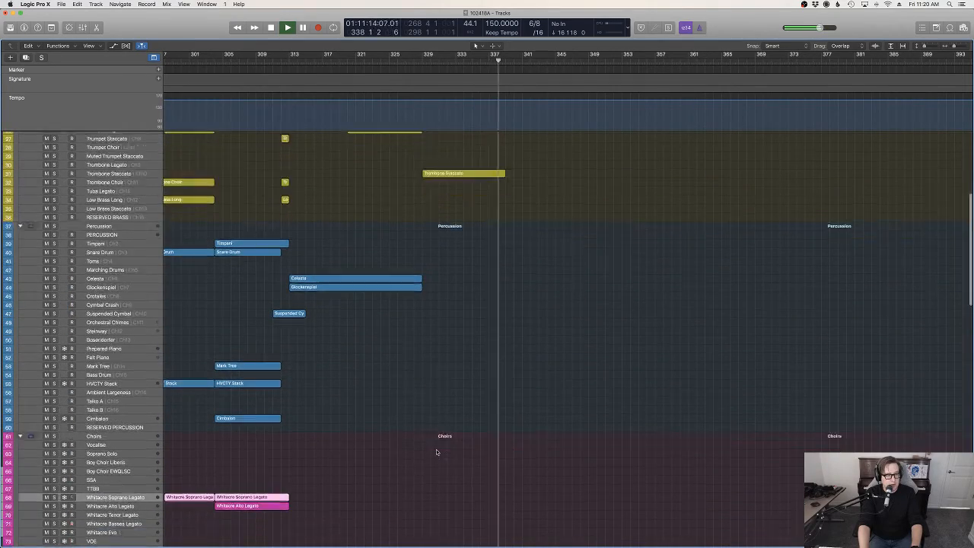
scroll(436, 450, down, 5)
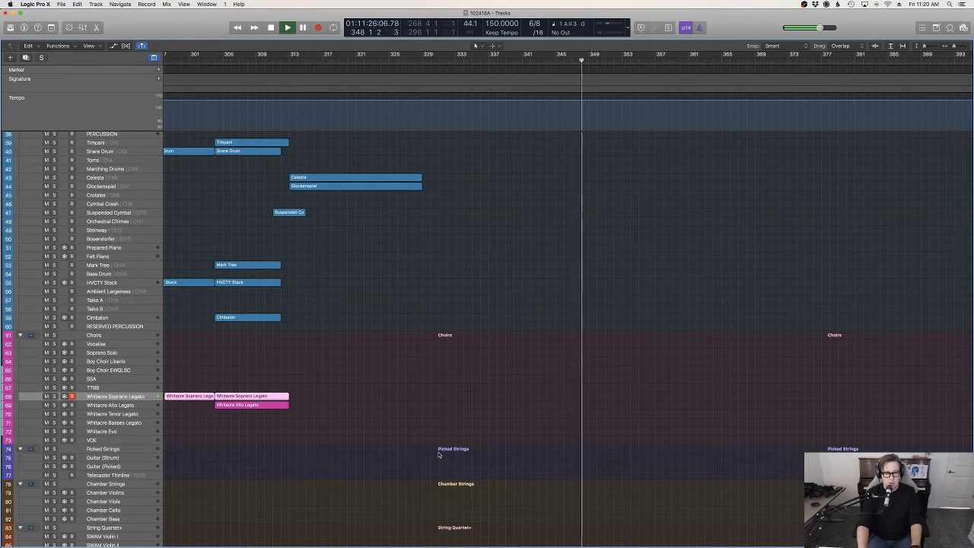
scroll(439, 454, down, 10)
double_click(497, 62)
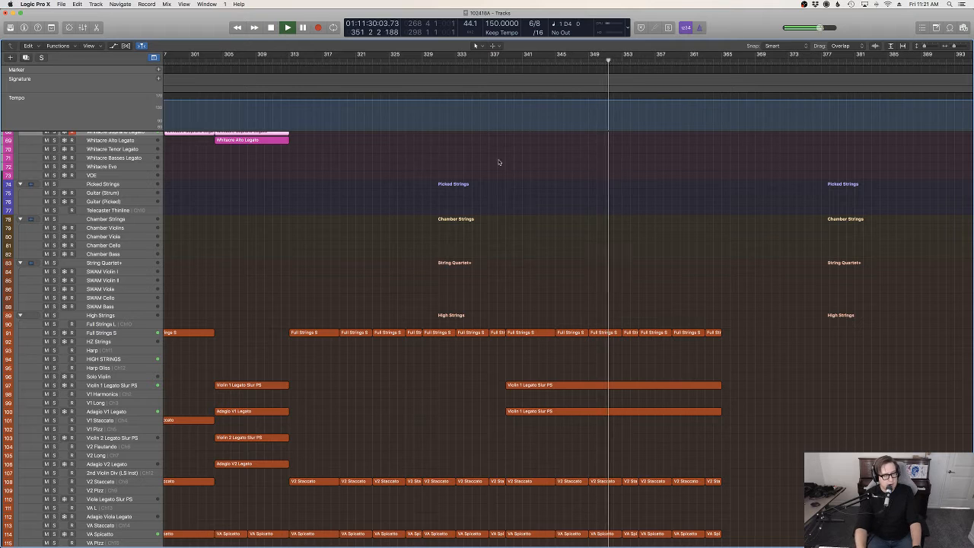
key(space)
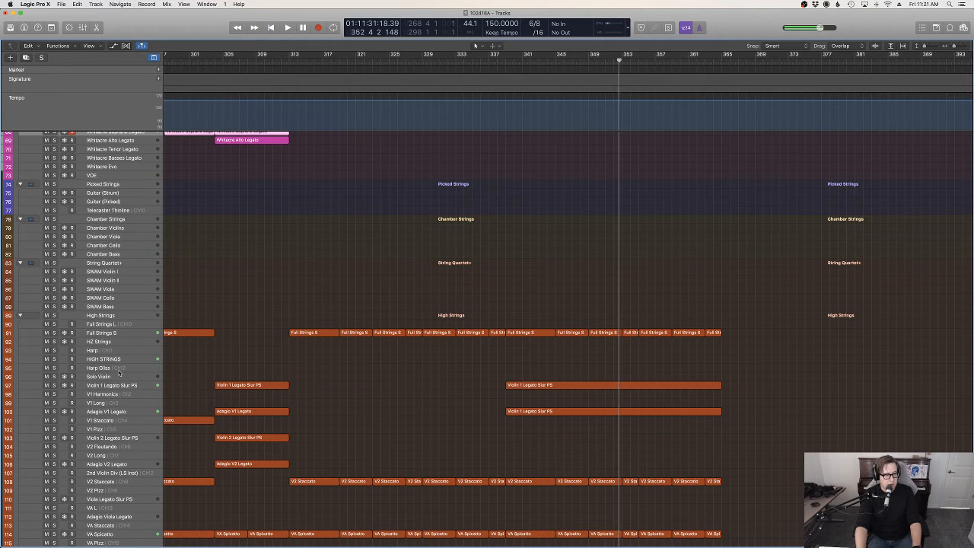
Move the Harp track directly above Harp Gliss, below HIGH STRINGS, and rehearse a harp part from about bar 337.
click(118, 369)
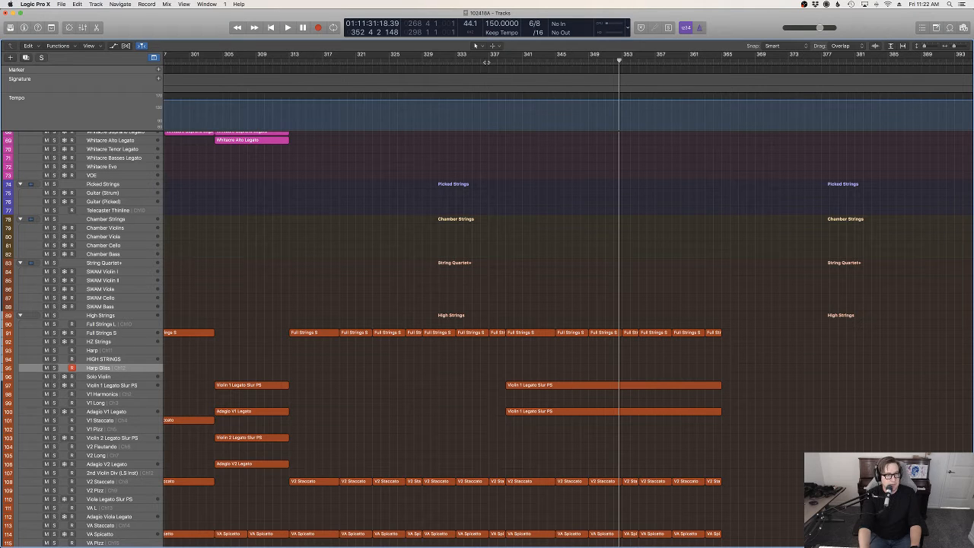
key(space)
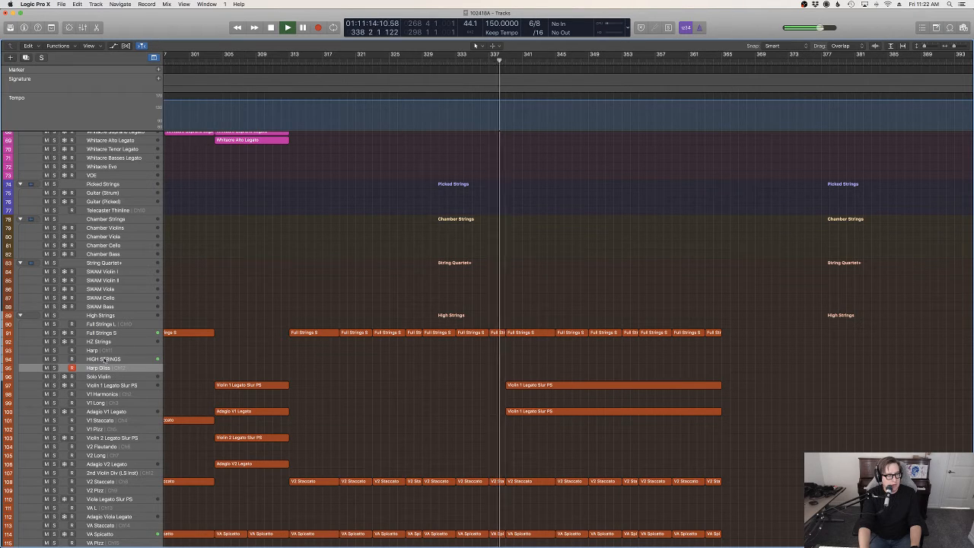
drag(107, 352, 107, 361)
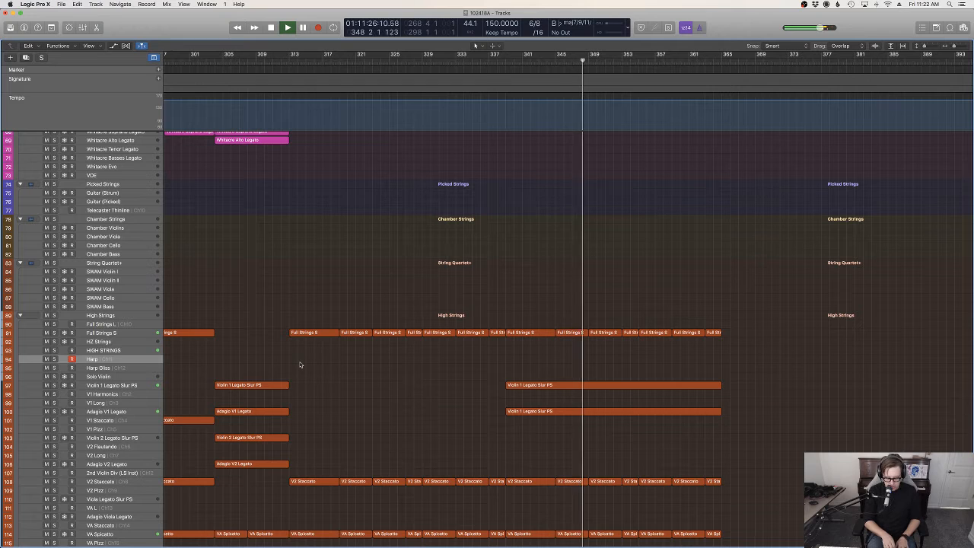
key(space)
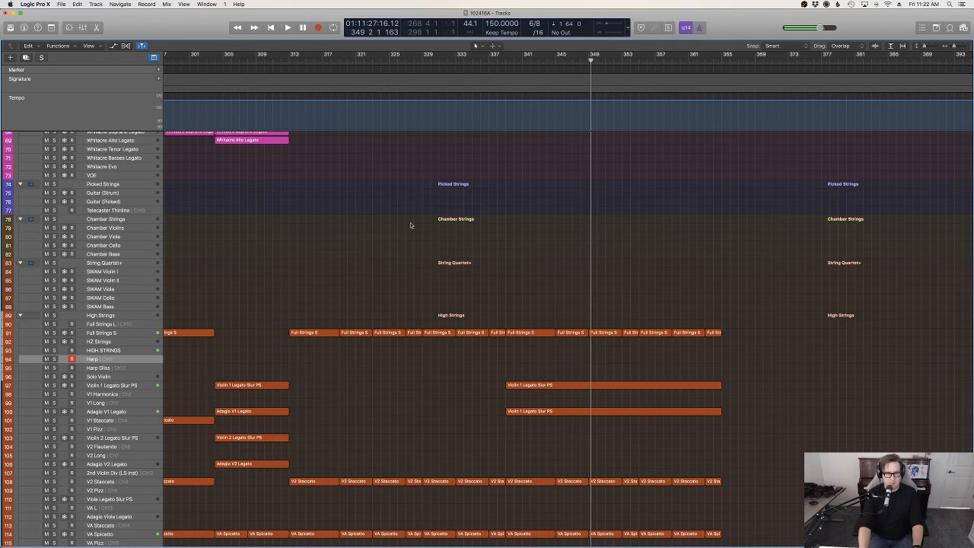
Record a harp part on the Harp track from bar 339 to about bar 347, starting from bar 337.
click(491, 63)
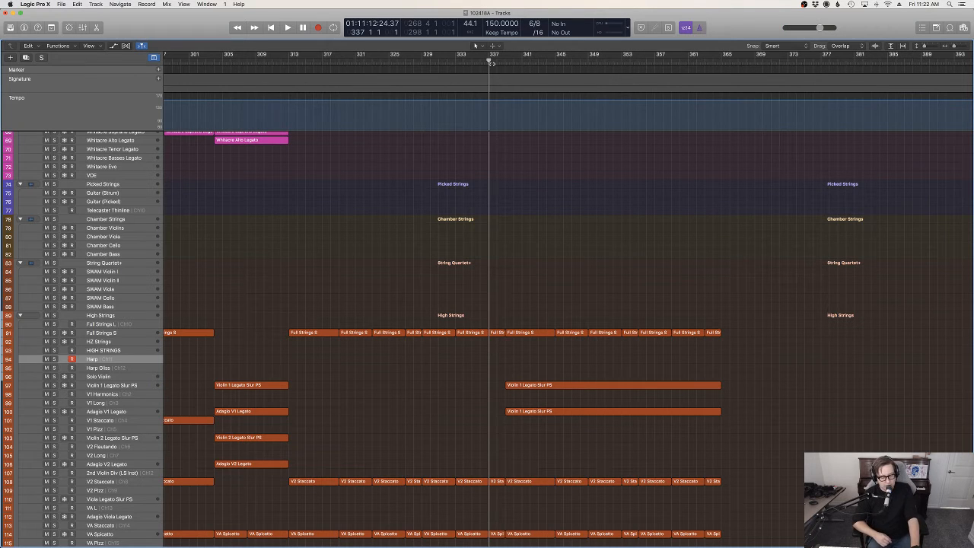
key(space)
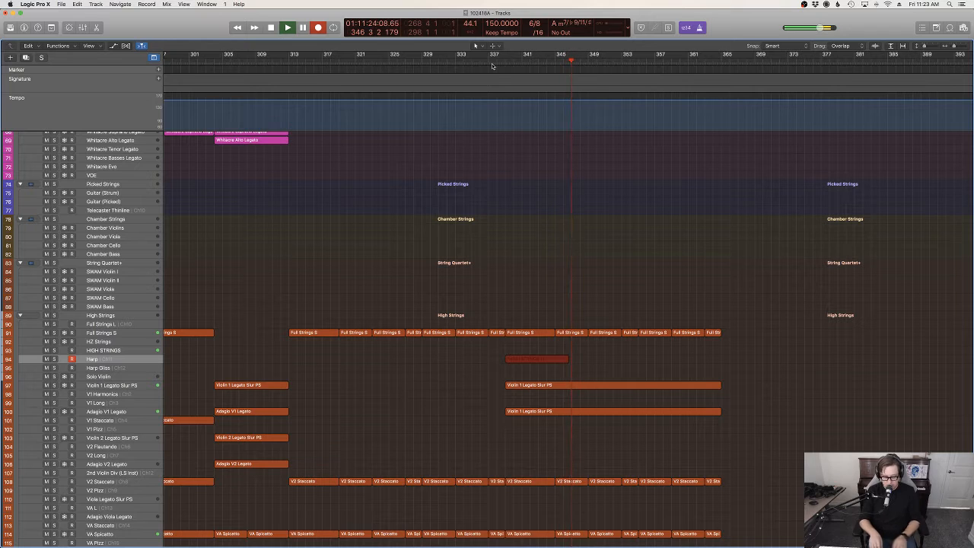
key(space)
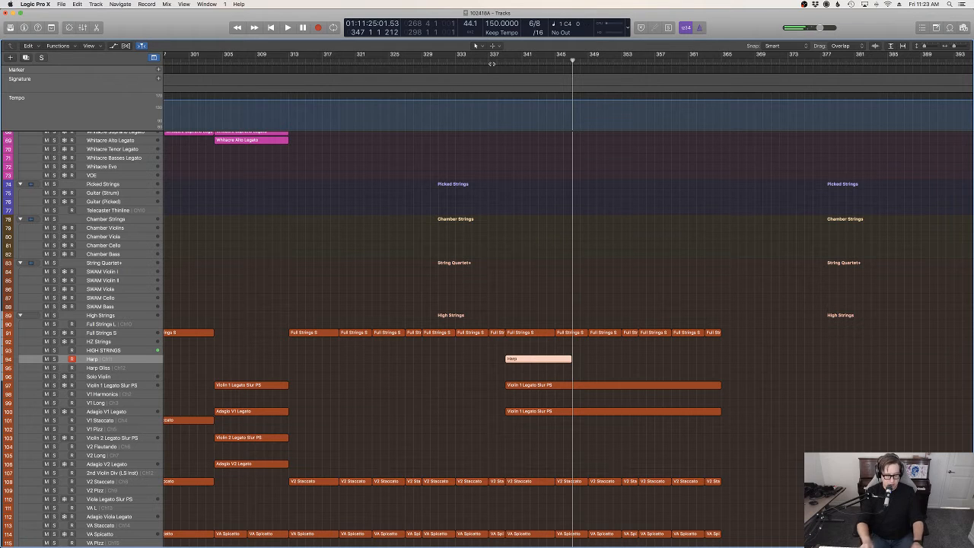
Delete the existing Harp recording and rehearse the harp part again from about bar 337.
key(Delete)
click(493, 67)
key(space)
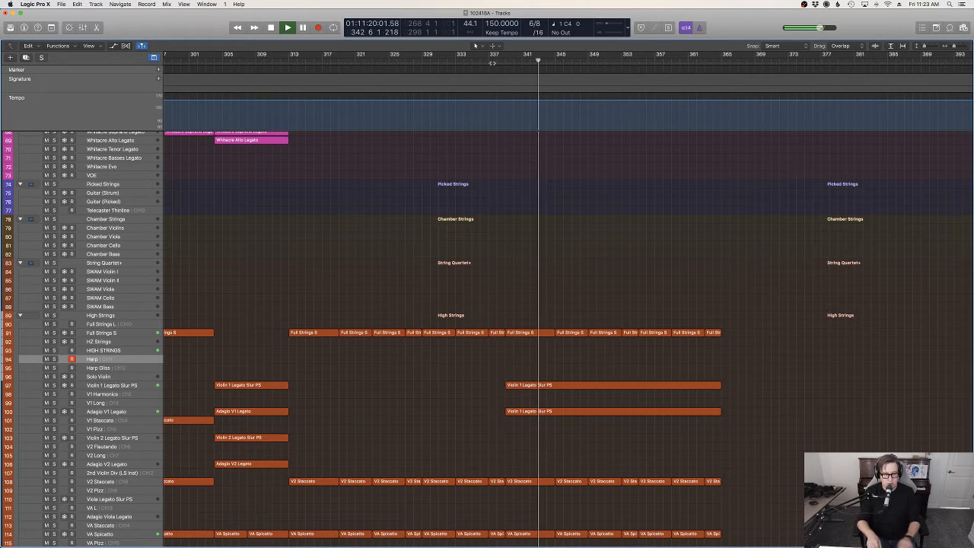
key(space)
Record a new harp part on the Harp track from bar 339 to about bar 353, starting from about bar 336.
click(491, 59)
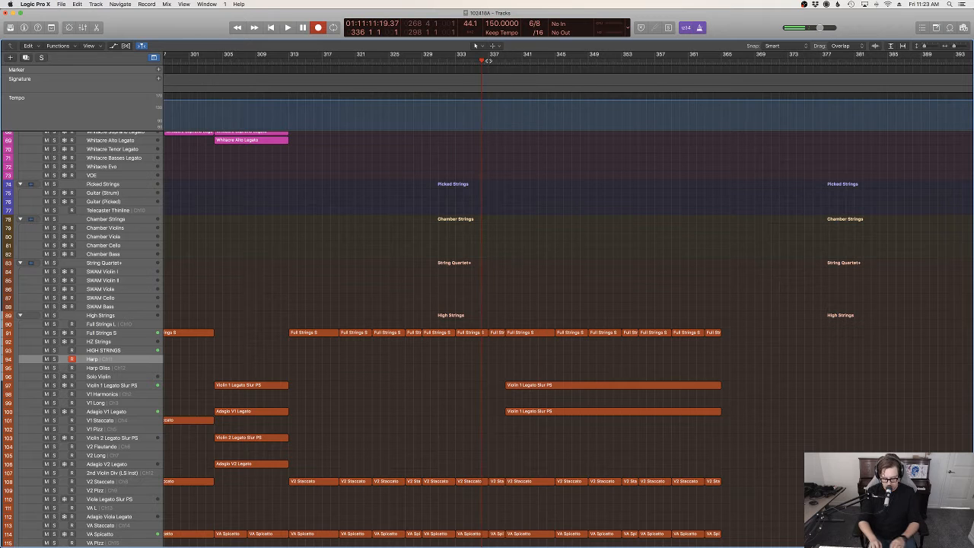
key(space)
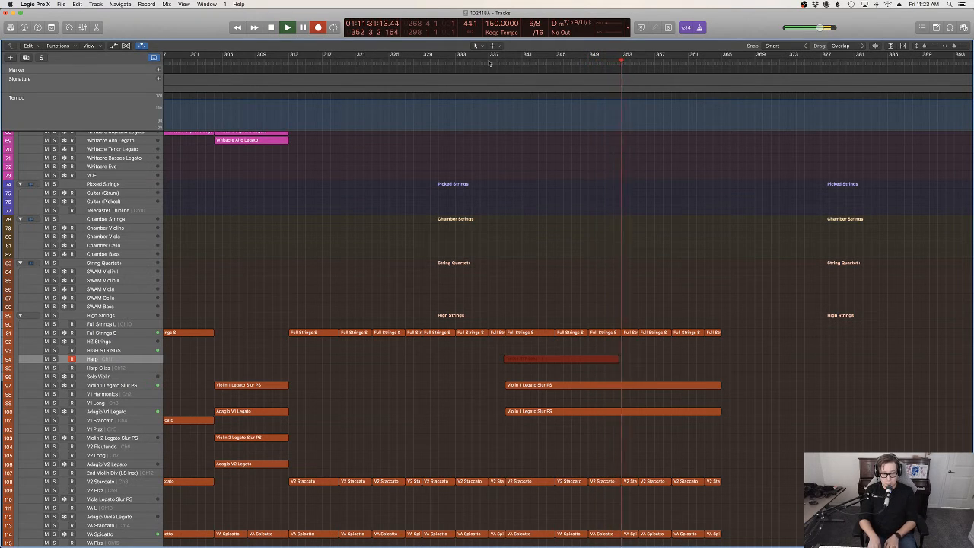
key(space)
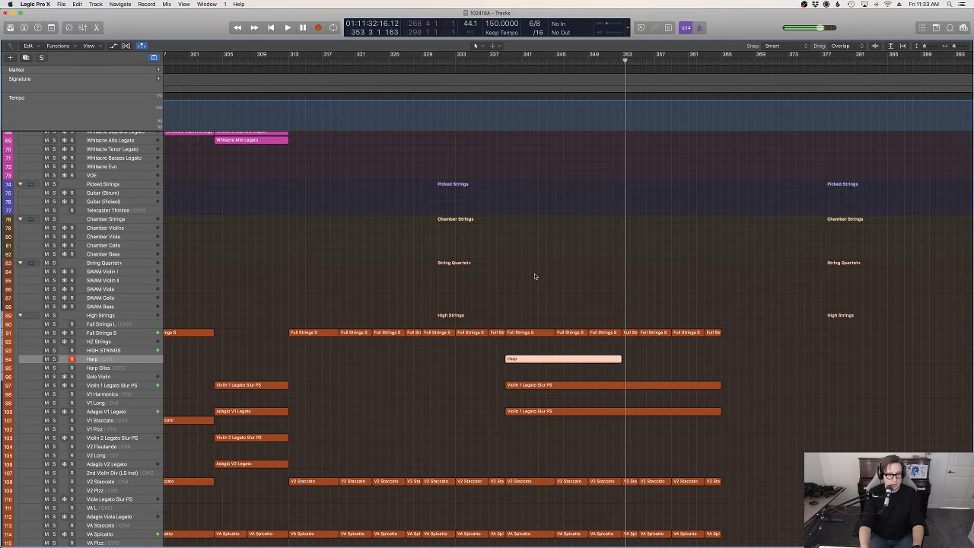
Quantize all notes of the new harp part to 1/8 notes, audition it from bar 339 and close the note editor.
key(e)
key(super+a)
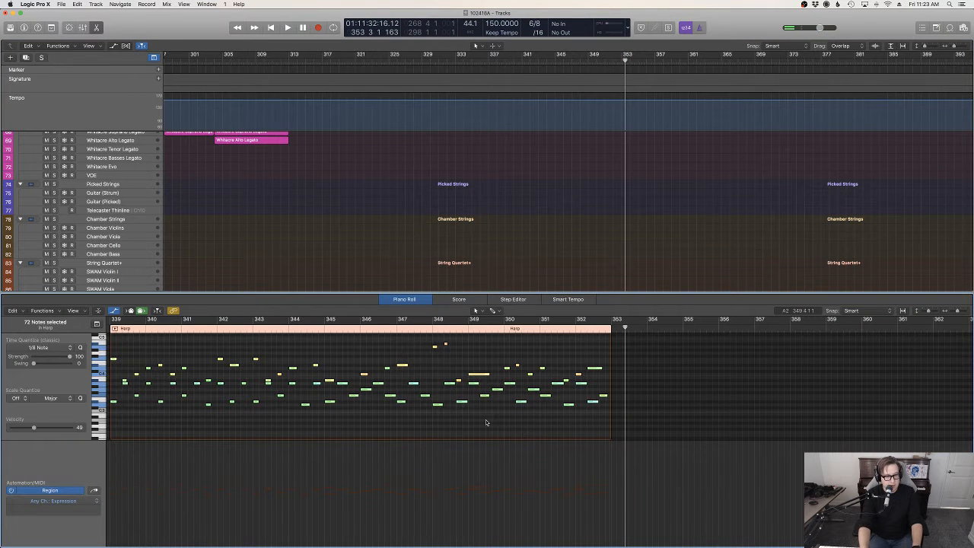
scroll(487, 419, left, 5)
click(302, 329)
key(space)
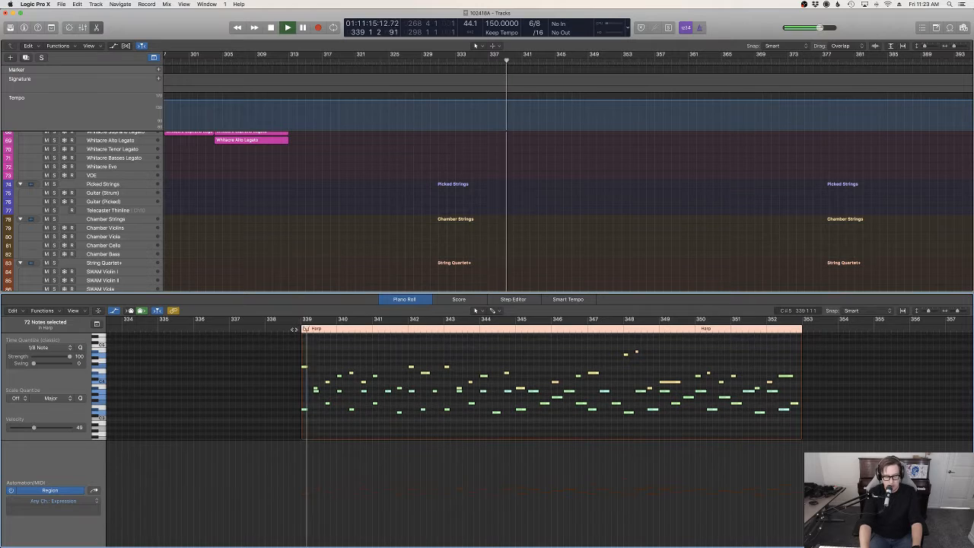
click(556, 220)
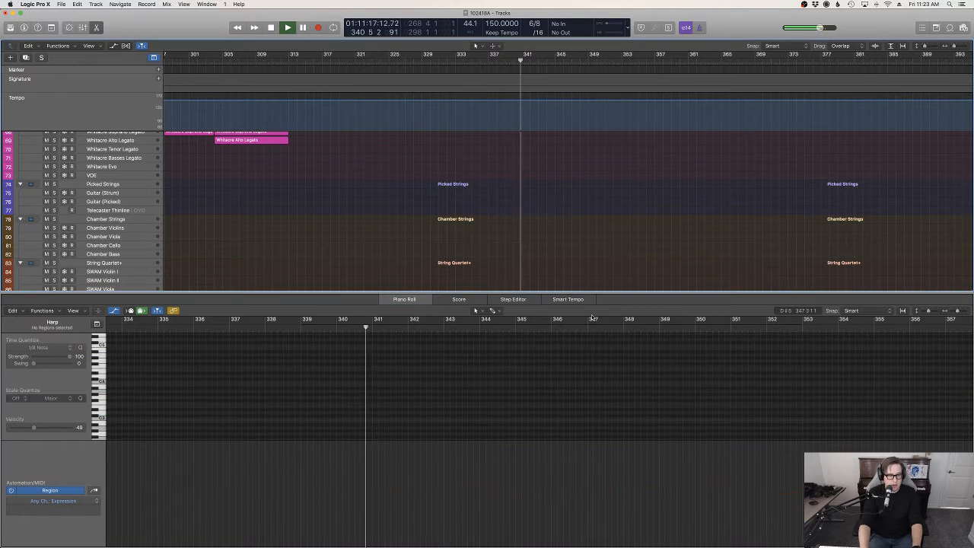
key(e)
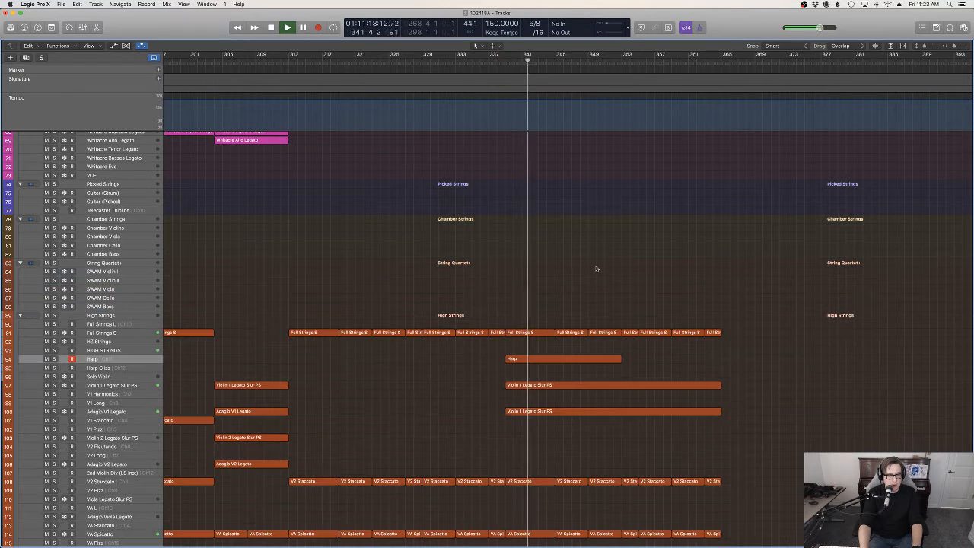
Copy the Harp region to the Celesta track at its original position and stop playback.
click(558, 359)
scroll(556, 360, up, 10)
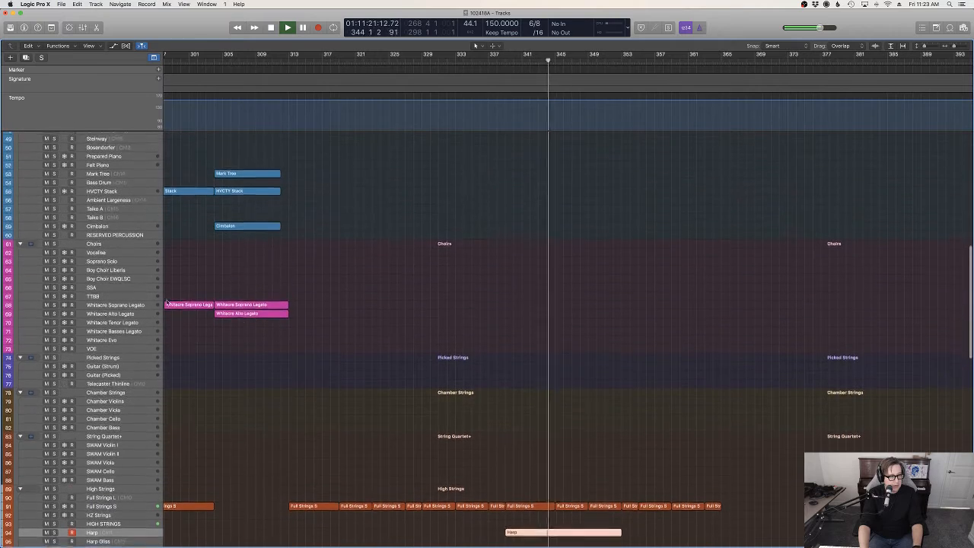
scroll(144, 227, up, 2)
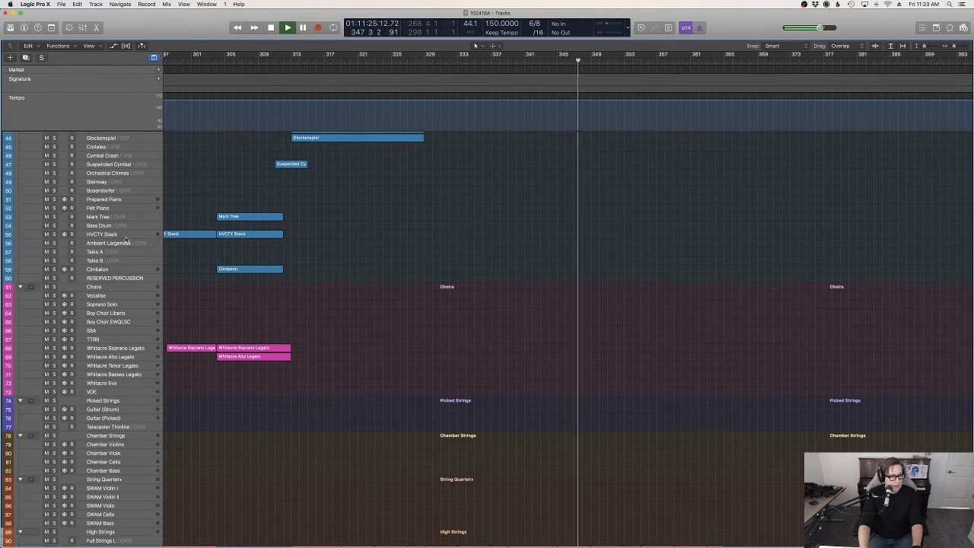
scroll(116, 202, up, 4)
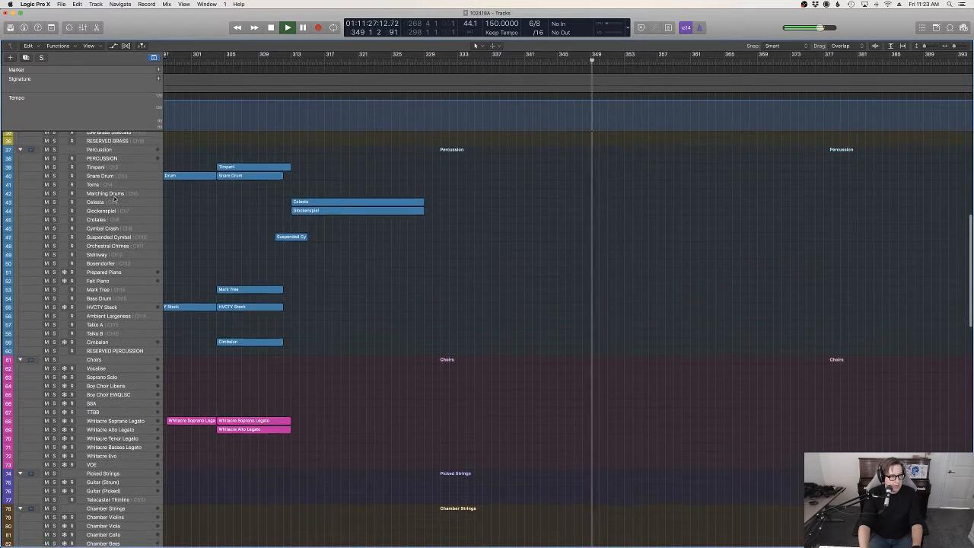
click(107, 203)
click(78, 5)
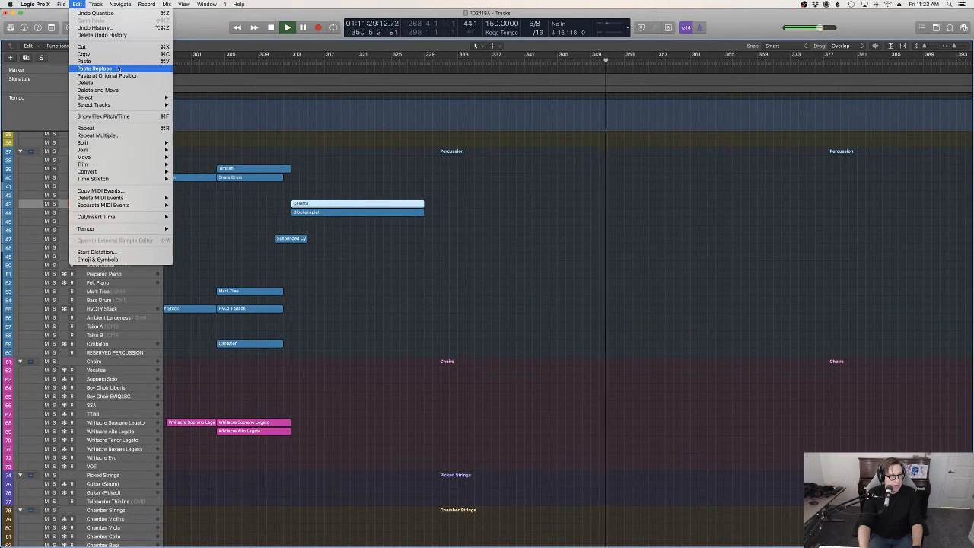
click(118, 75)
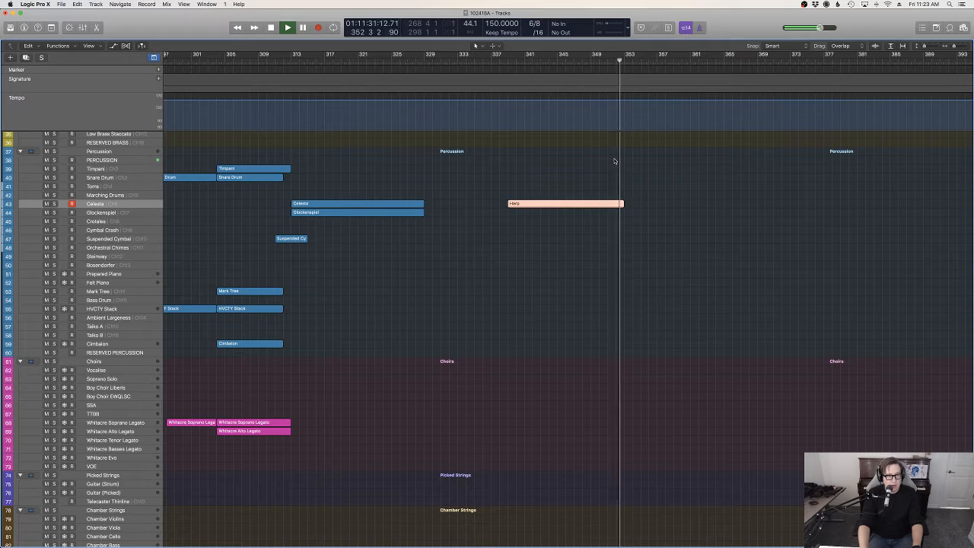
key(space)
Duplicate the harp regions on the Harp and Celesta tracks so the part repeats from bar 353 to about bar 367.
scroll(594, 195, down, 20)
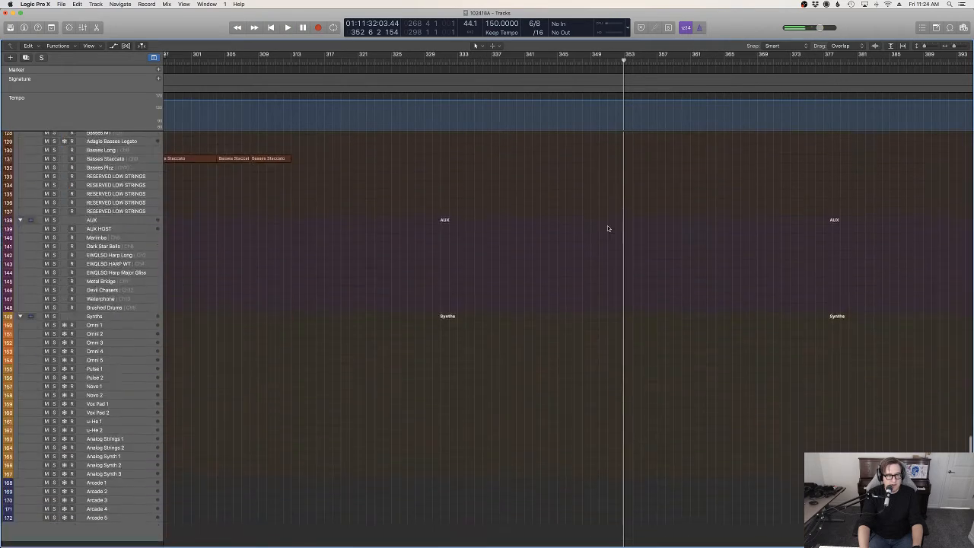
scroll(609, 217, up, 10)
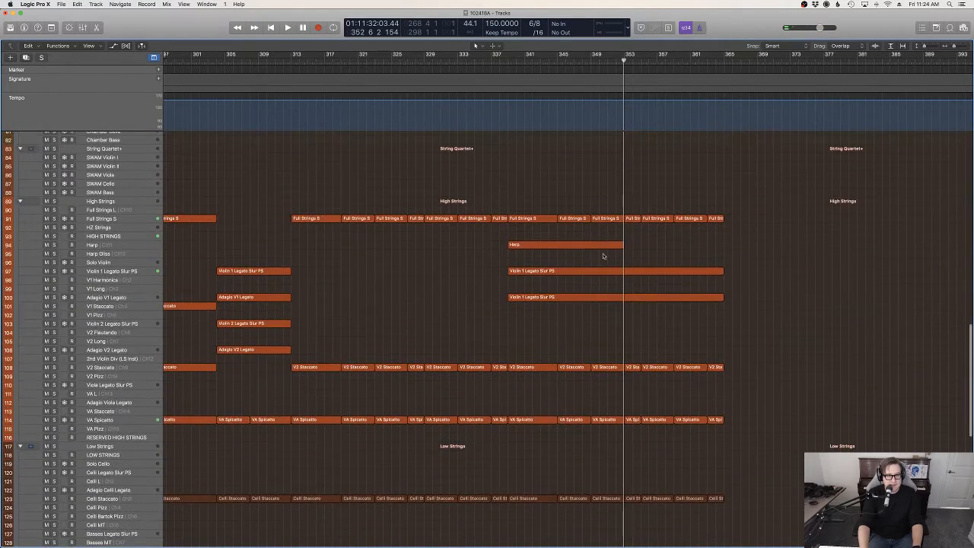
click(605, 241)
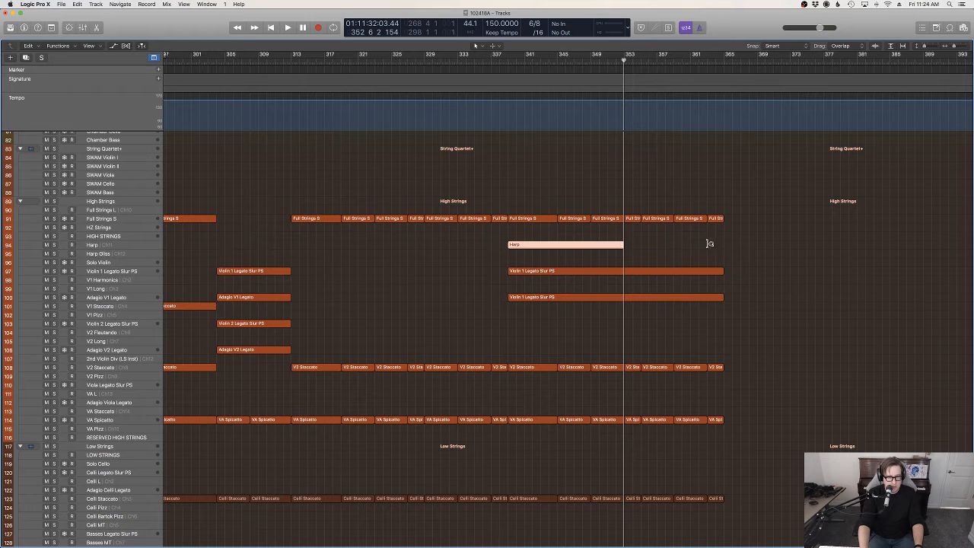
drag(709, 243, 644, 244)
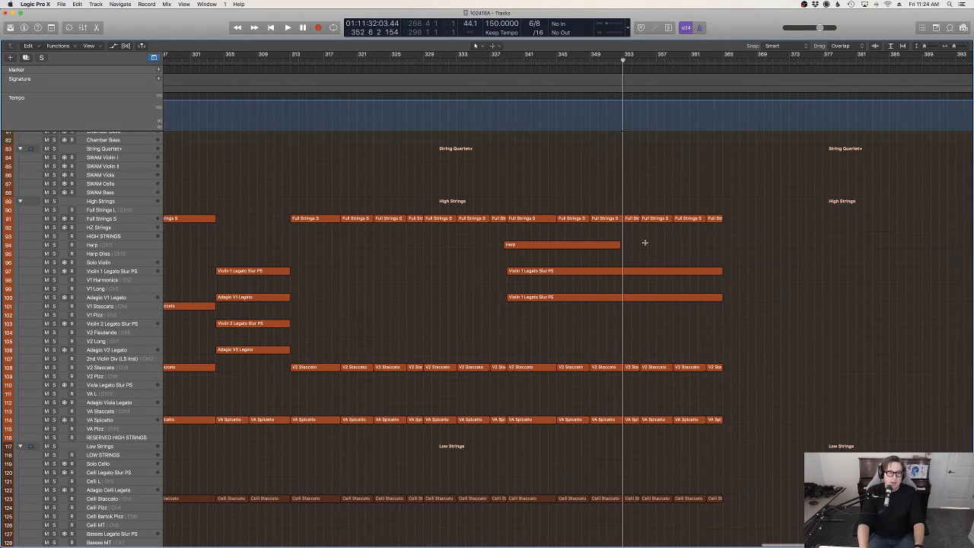
key(super+z)
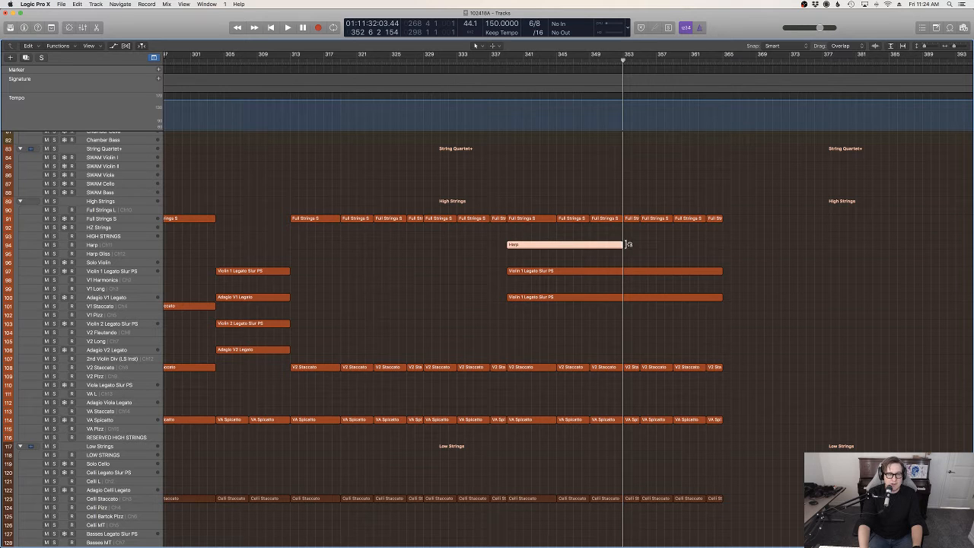
mouse_move(622, 245)
mouse_down()
mouse_move(660, 247)
mouse_move(624, 247)
mouse_up()
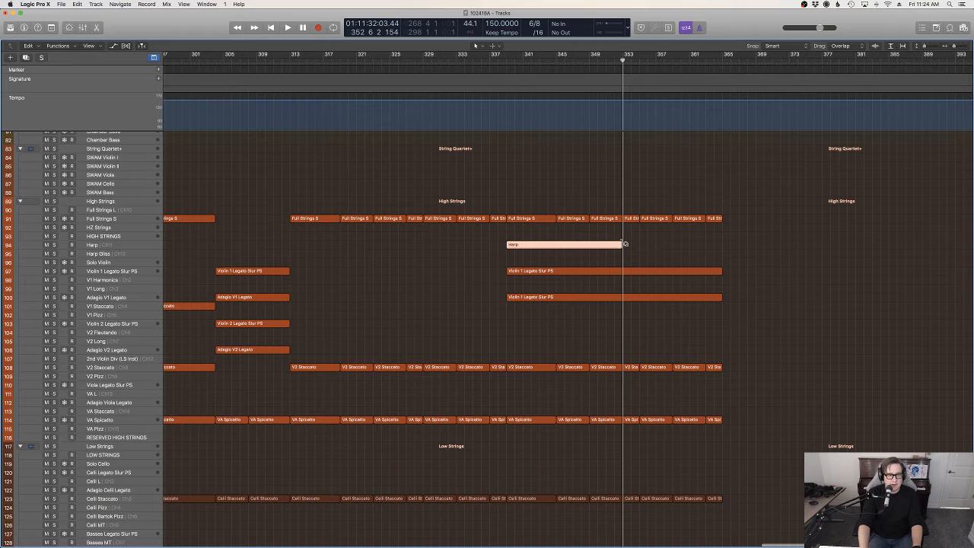
drag(626, 244, 742, 249)
click(754, 253)
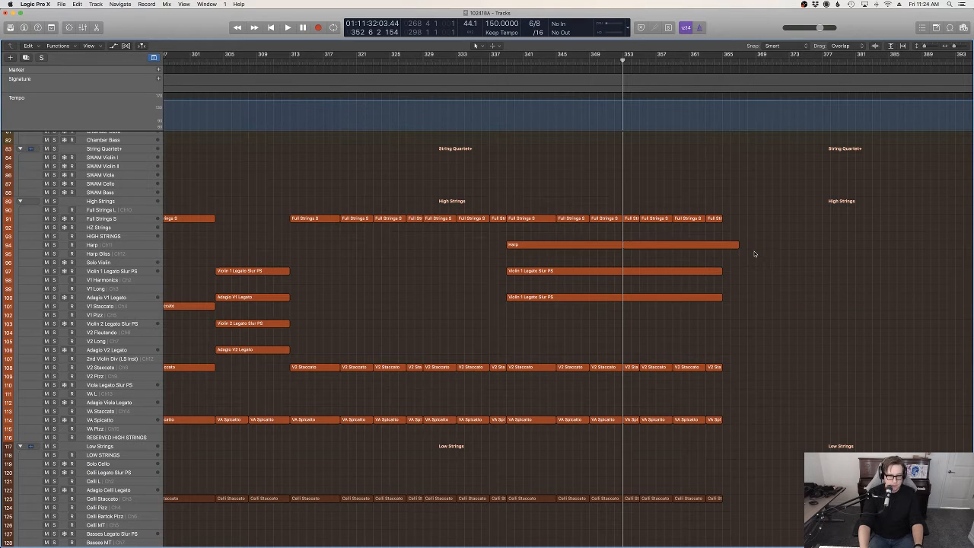
Split the repeated harp regions on the Harp and Celesta tracks at bar 365 and delete the excess.
key(super+a)
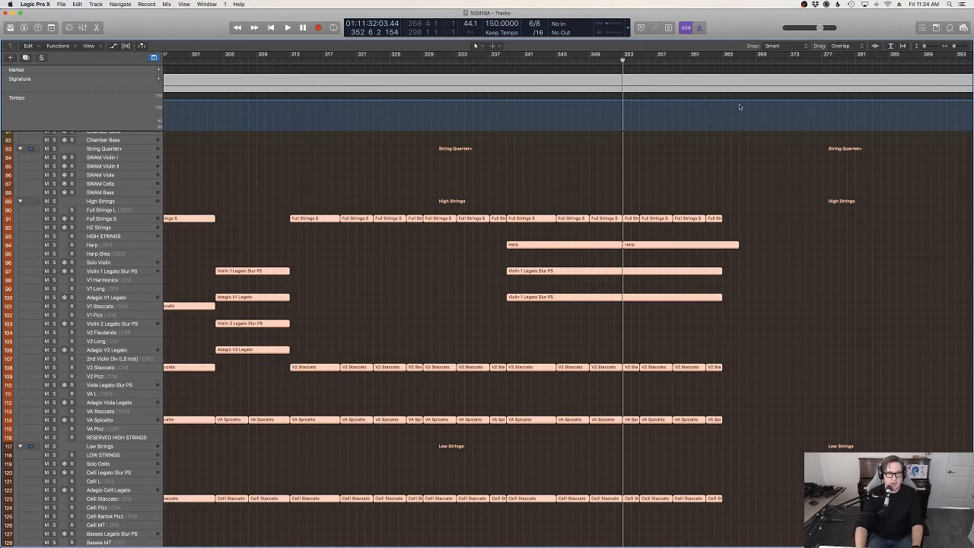
click(721, 61)
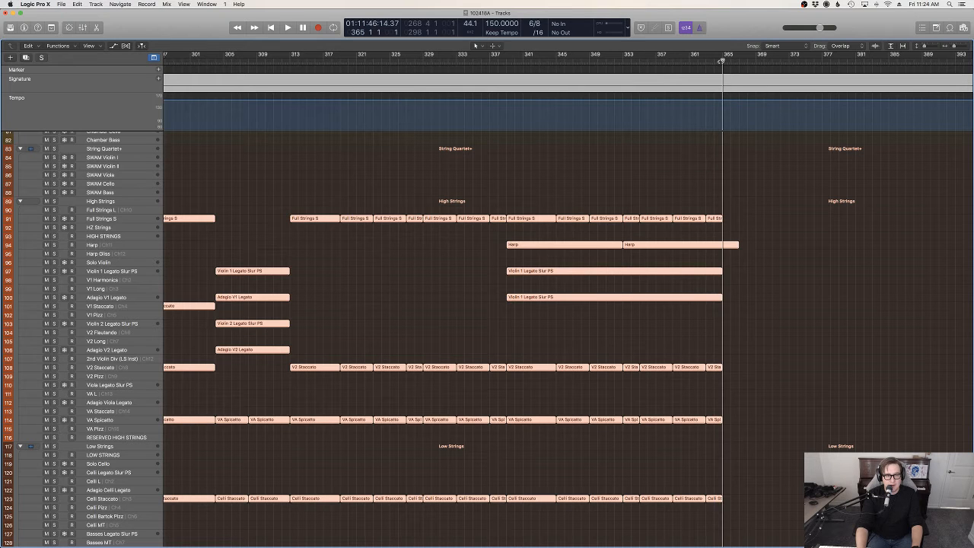
click(754, 230)
drag(757, 262, 734, 230)
scroll(734, 231, up, 10)
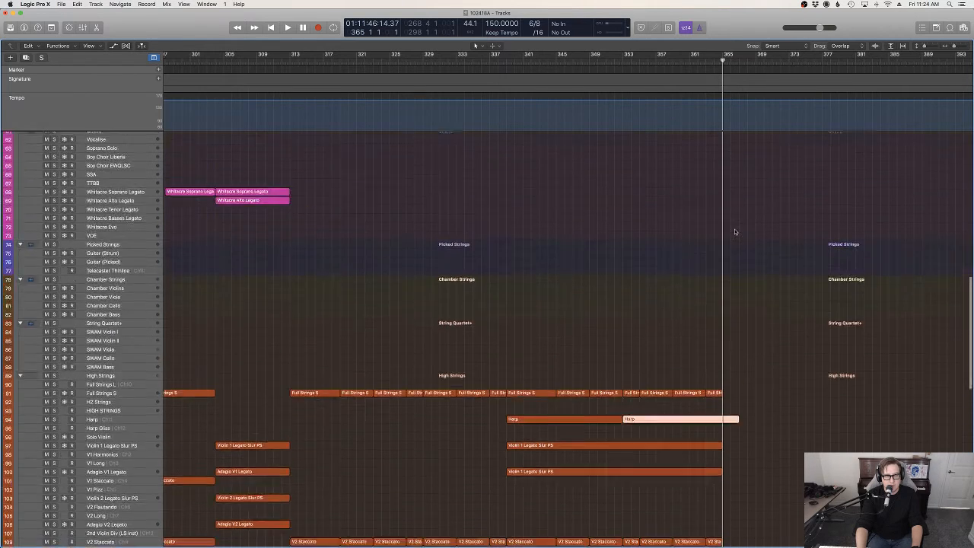
click(736, 212)
key(super+t)
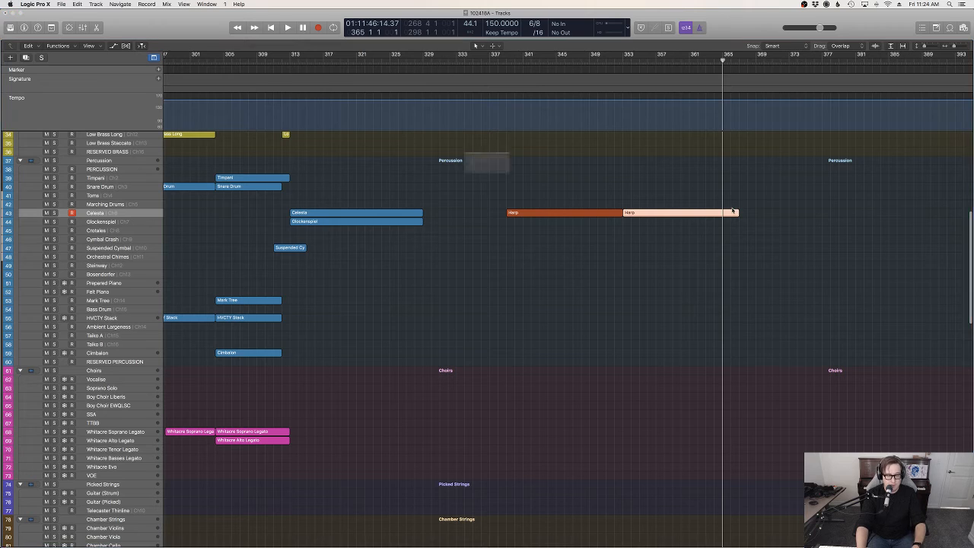
click(546, 189)
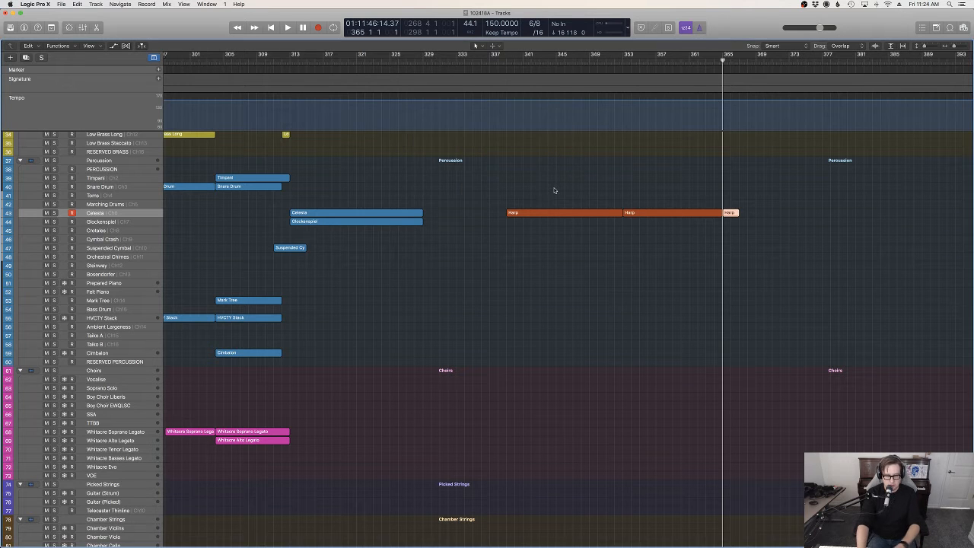
Play the section from about bar 337 and review the woodwind, brass and percussion regions against the doubled harp part.
click(495, 59)
key(space)
scroll(621, 267, up, 10)
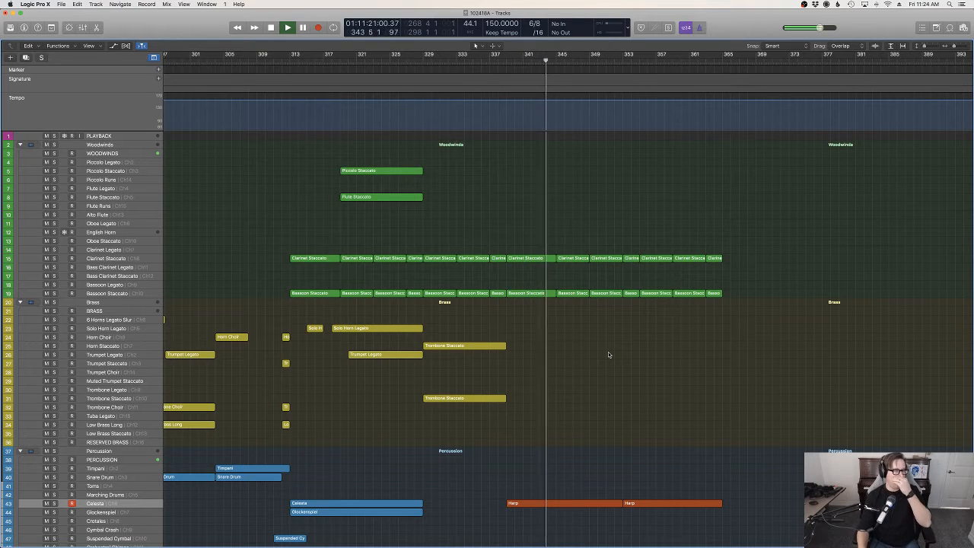
scroll(599, 364, down, 10)
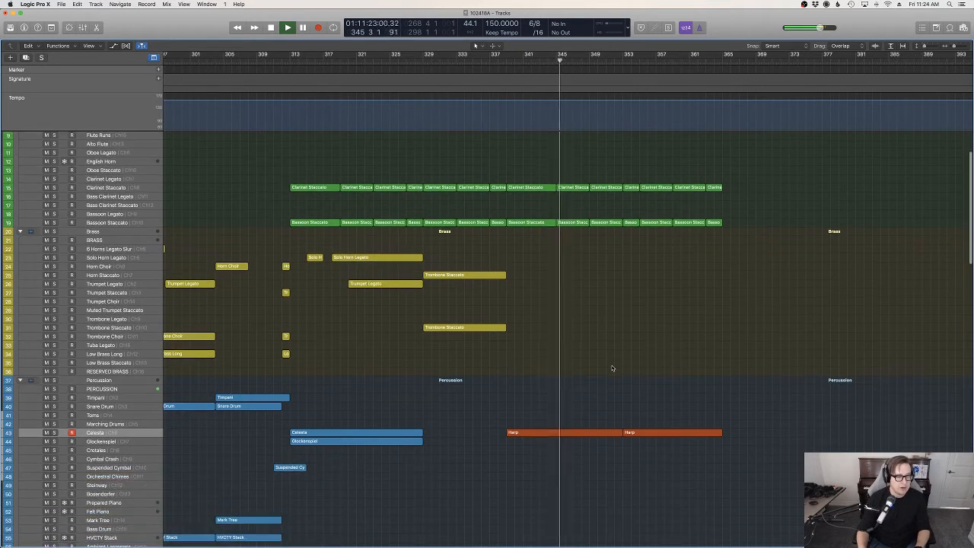
scroll(611, 368, down, 1)
scroll(612, 368, up, 2)
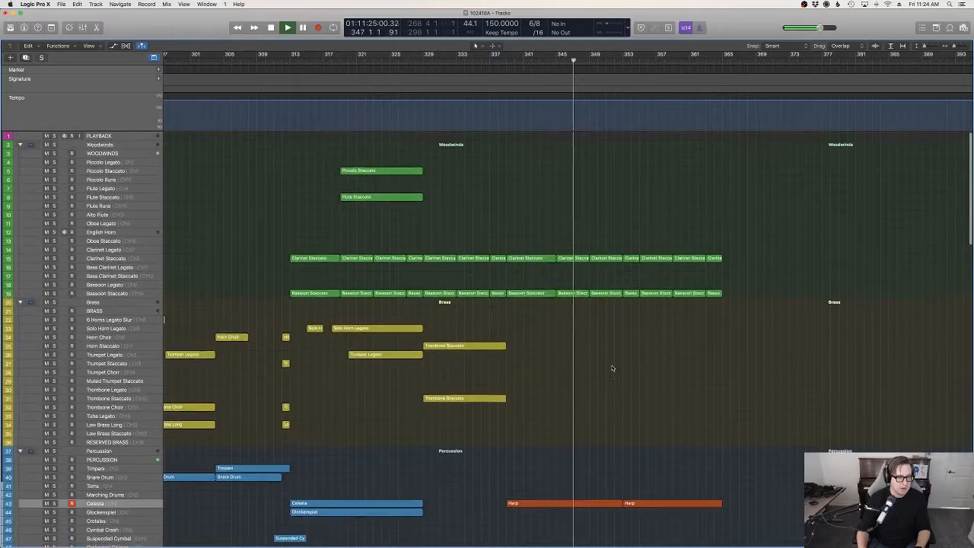
scroll(612, 368, left, 10)
scroll(611, 369, right, 12)
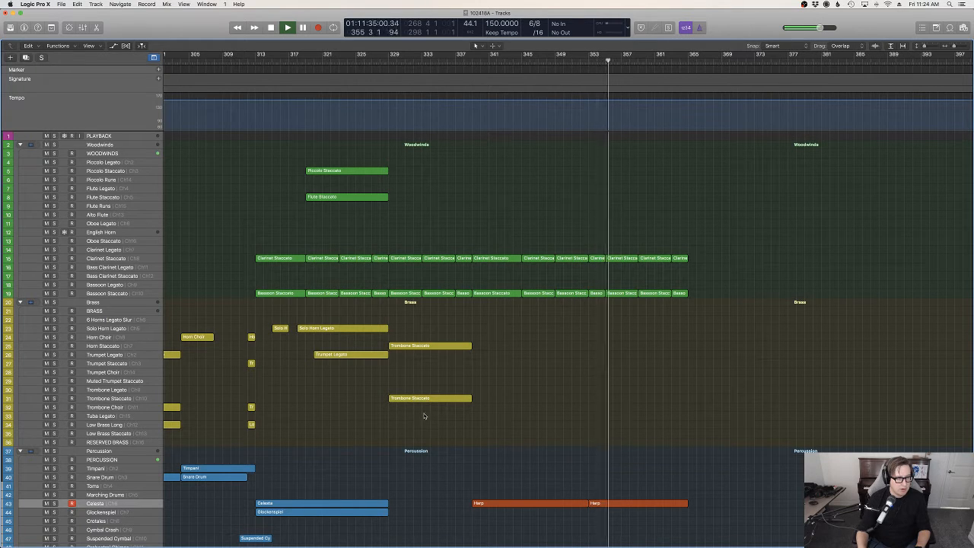
Copy the Solo Horn Legato, Trumpet Legato and both Trombone Staccato regions from bars 318–339 to start at bar 344 and end at bar 365.
drag(424, 407, 352, 329)
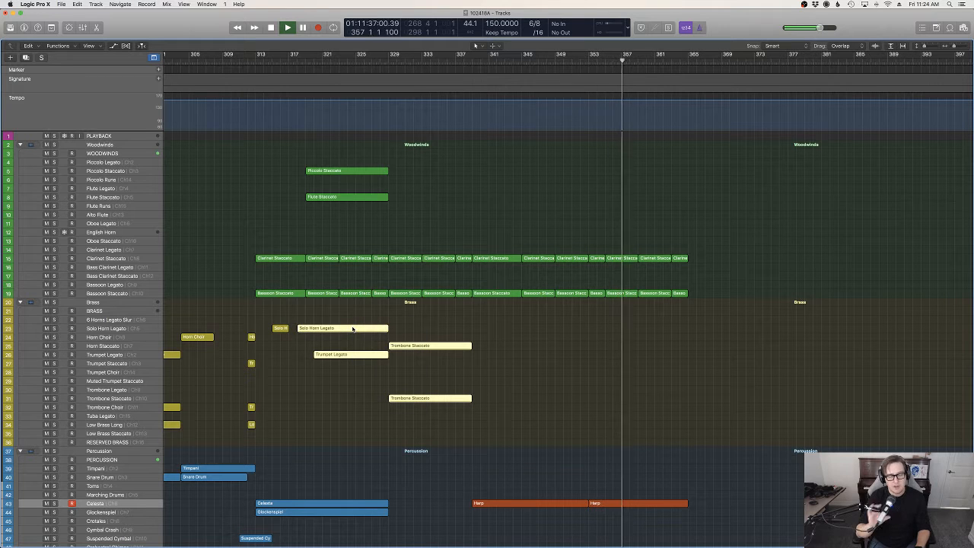
key(space)
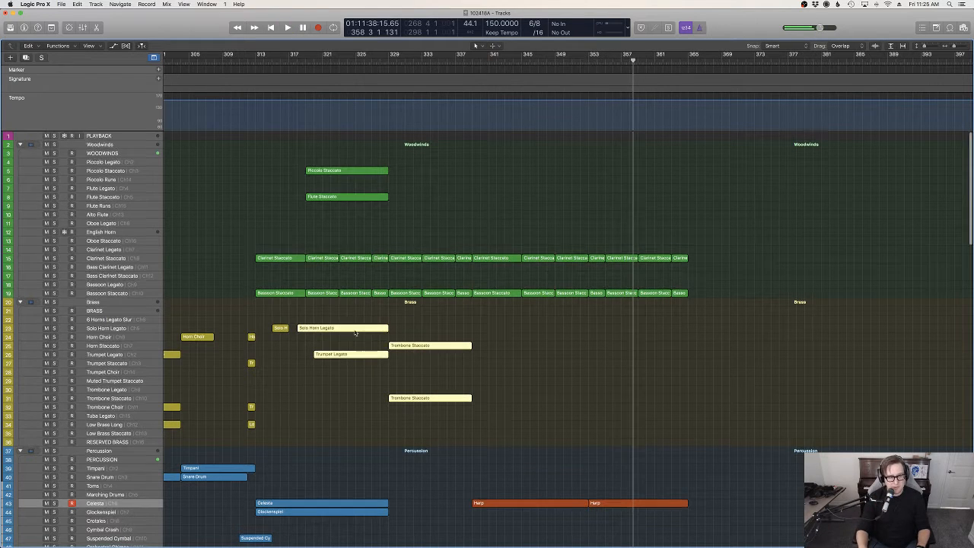
drag(632, 60, 621, 61)
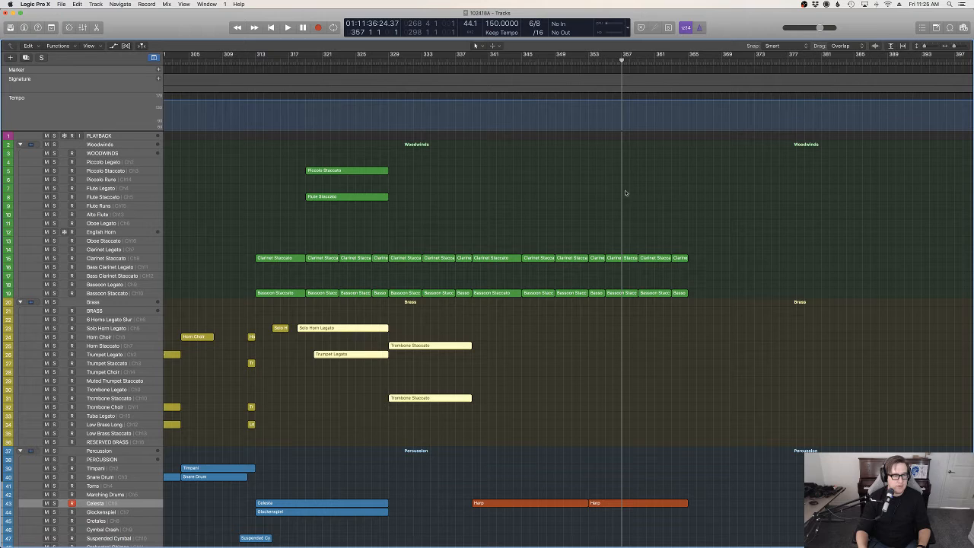
drag(537, 62, 522, 61)
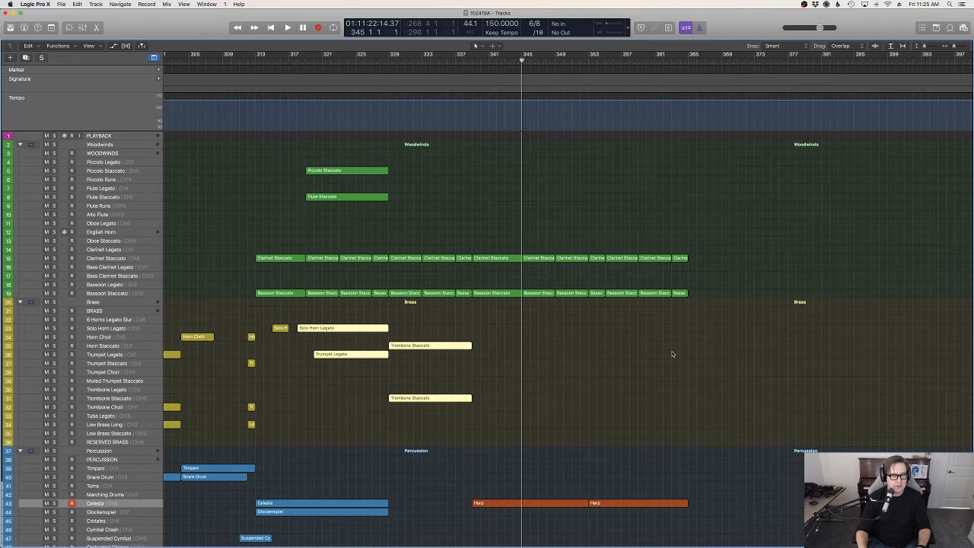
key(super+v)
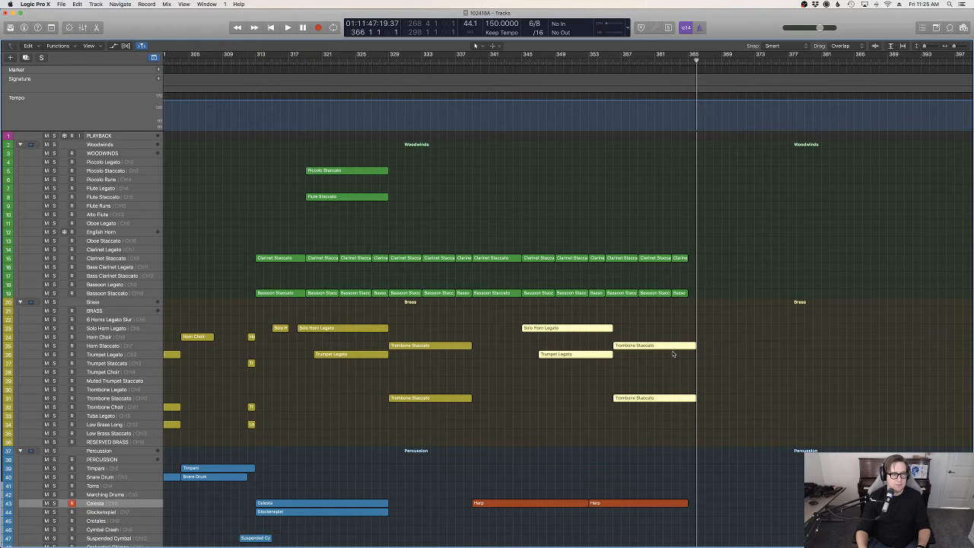
drag(667, 346, 660, 347)
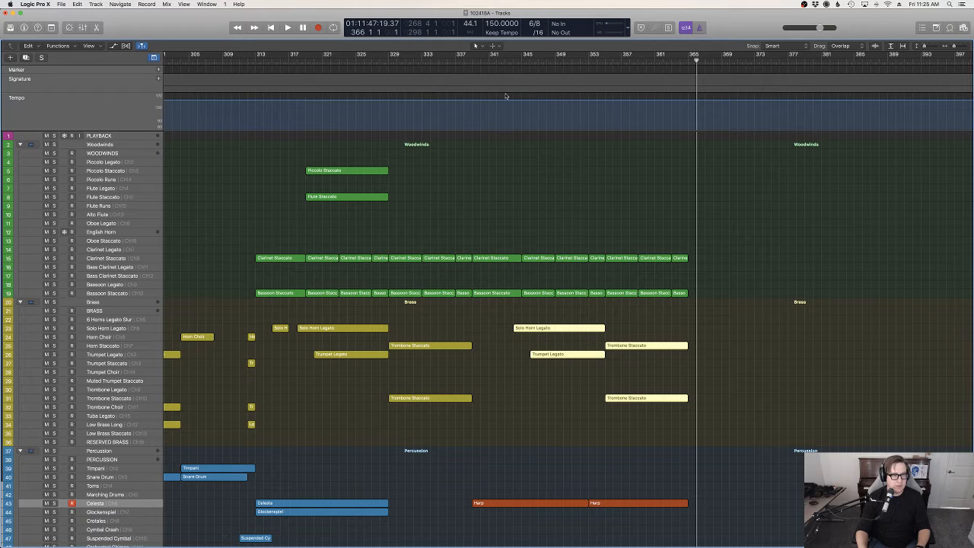
Play from about bar 337 to bar 360 and check the copied horn, trumpet and trombone parts against the earlier arrangement.
click(458, 57)
key(space)
click(485, 341)
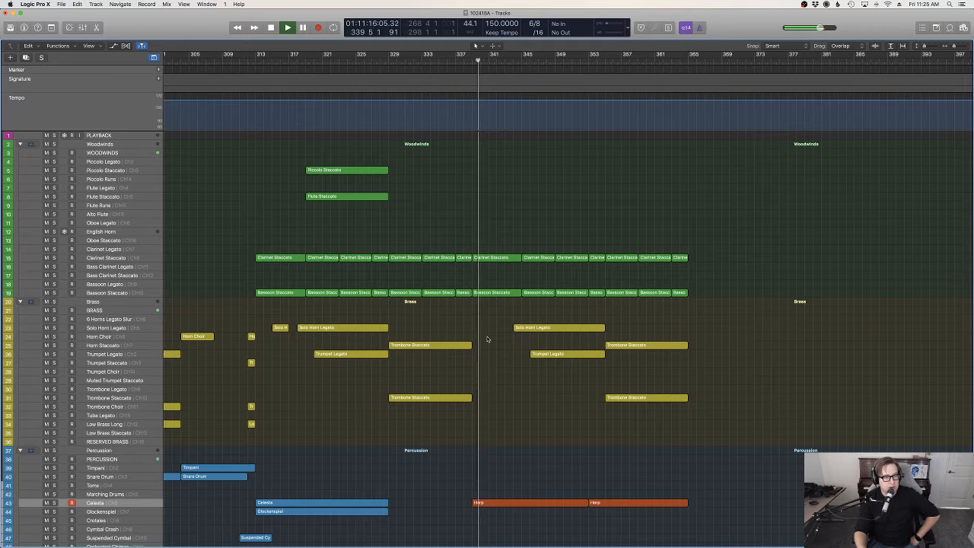
scroll(493, 342, left, 10)
scroll(498, 347, right, 3)
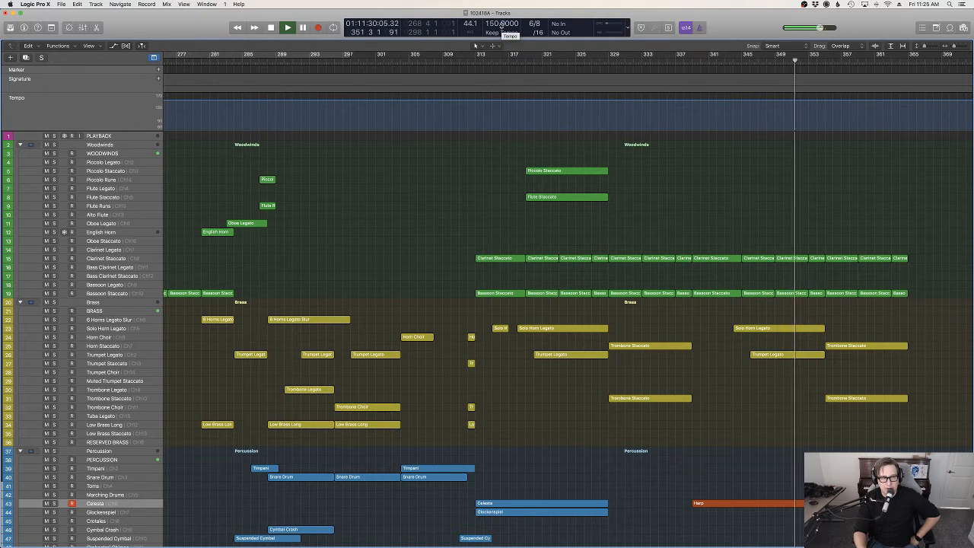
scroll(721, 191, right, 3)
scroll(715, 188, right, 5)
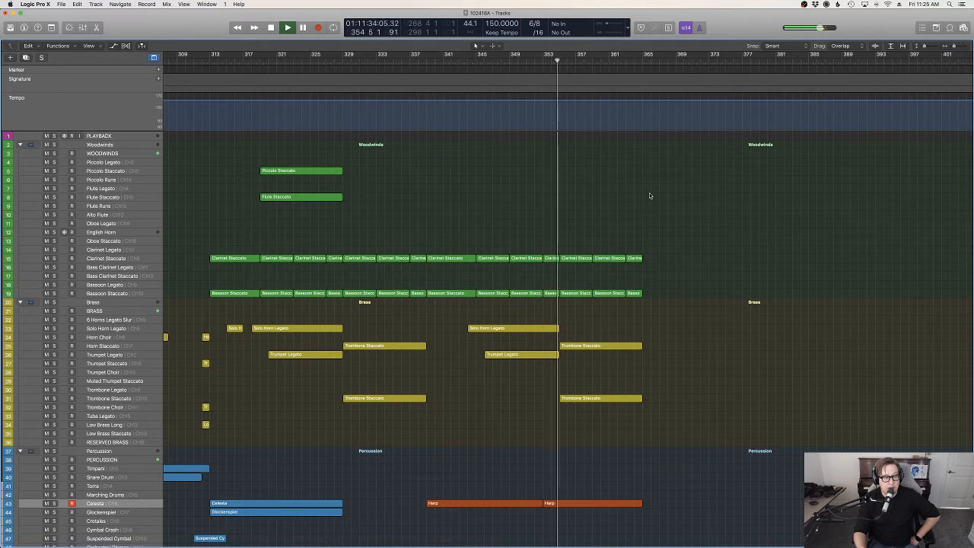
scroll(638, 240, down, 5)
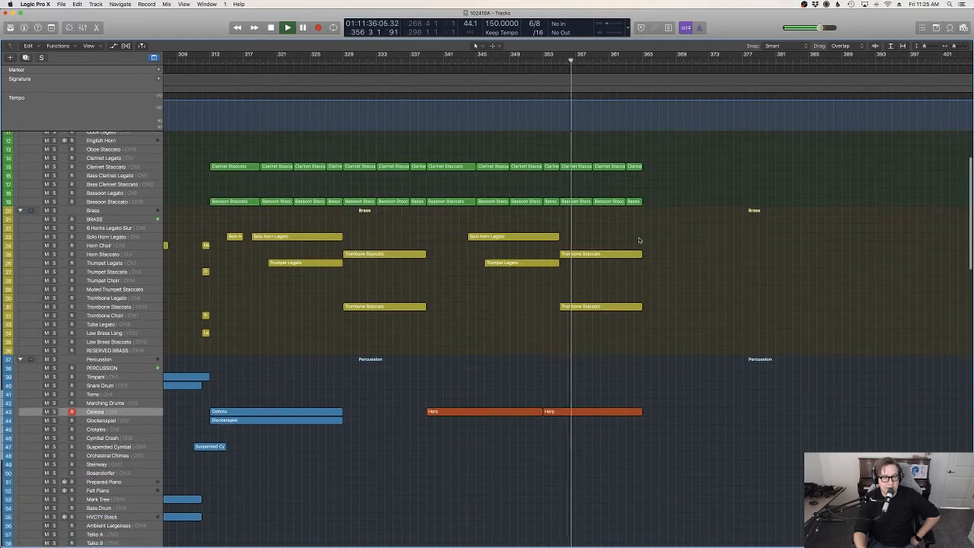
scroll(639, 240, up, 5)
scroll(640, 240, left, 3)
scroll(639, 239, left, 3)
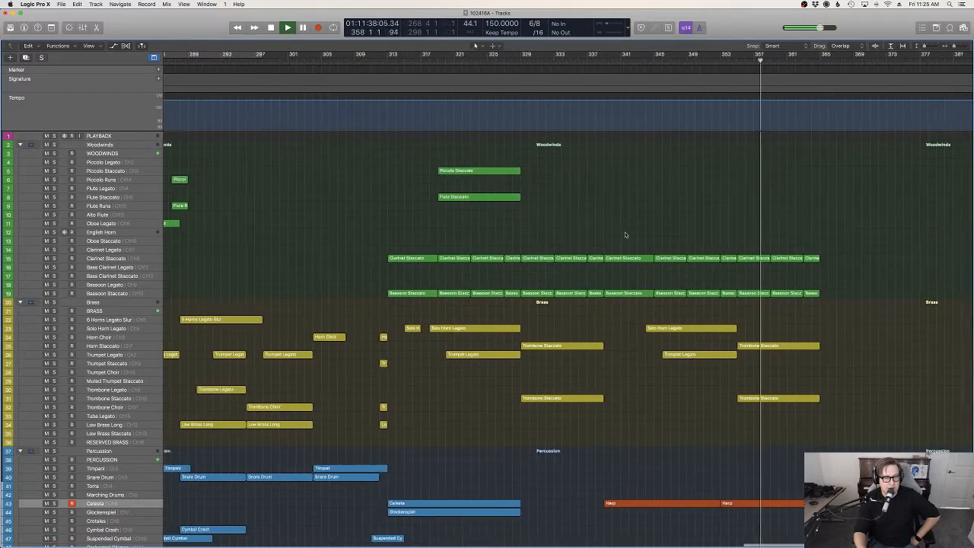
scroll(628, 236, down, 5)
scroll(625, 234, down, 5)
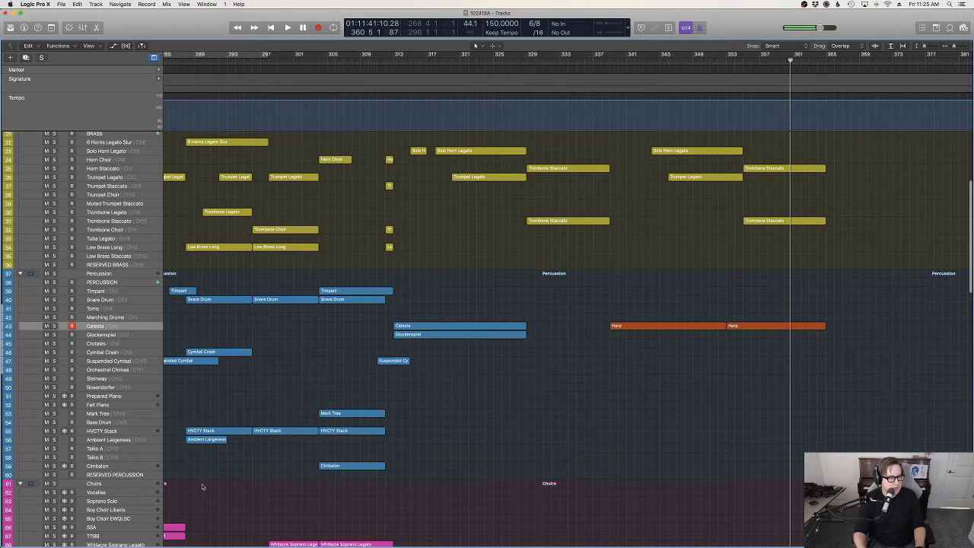
click(138, 475)
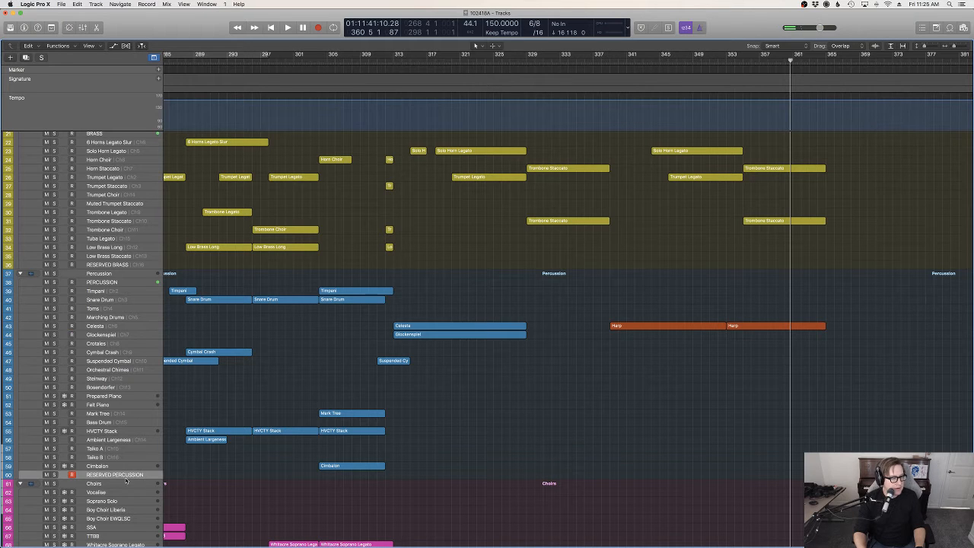
click(26, 58)
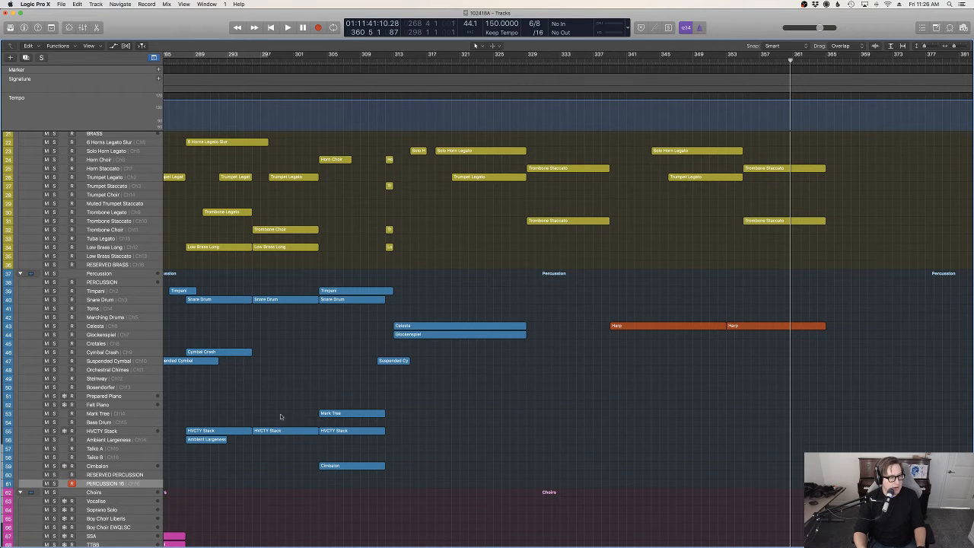
key(super+BackSpace)
Add a new track directly below Cimbalon, name it Sleigh Bells, and remove its track icon.
click(110, 466)
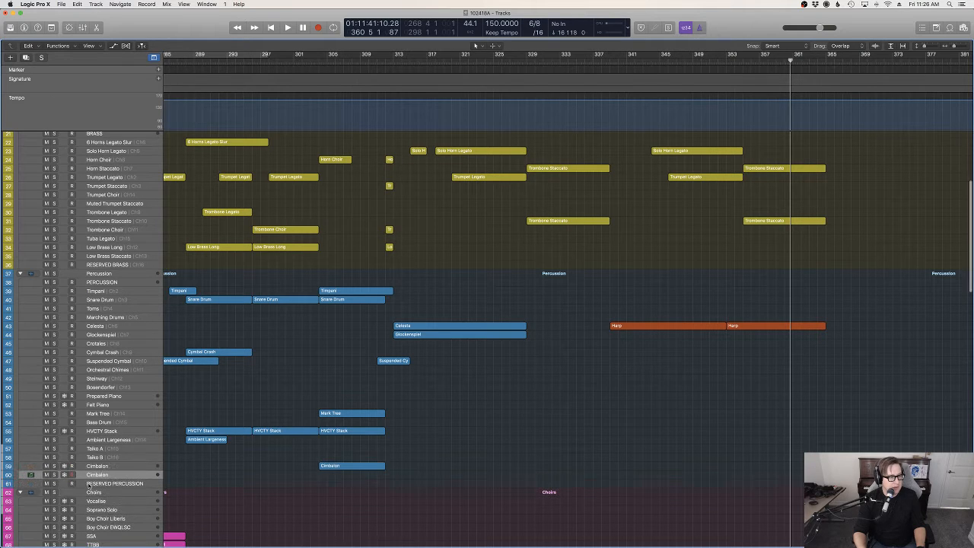
key(super+d)
key(shift+Return)
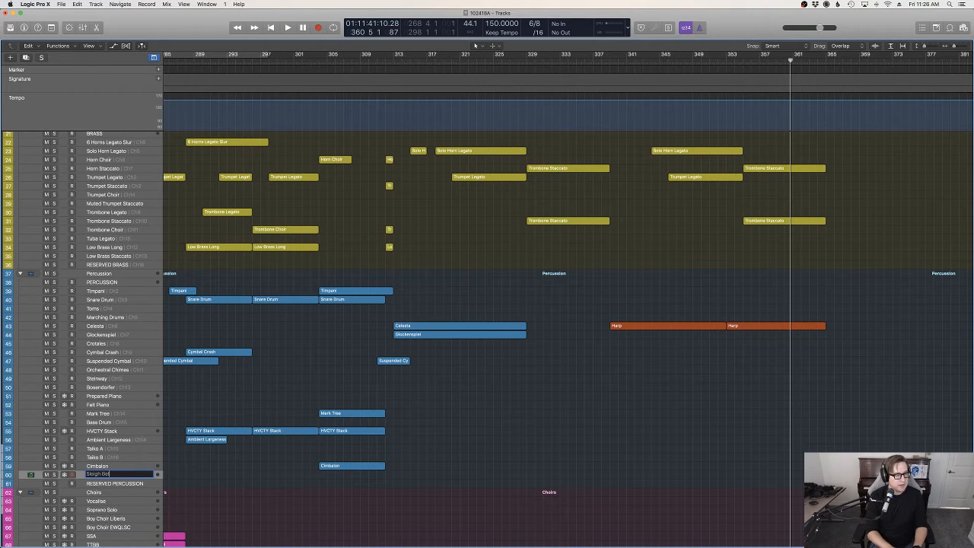
key(Return)
click(38, 476)
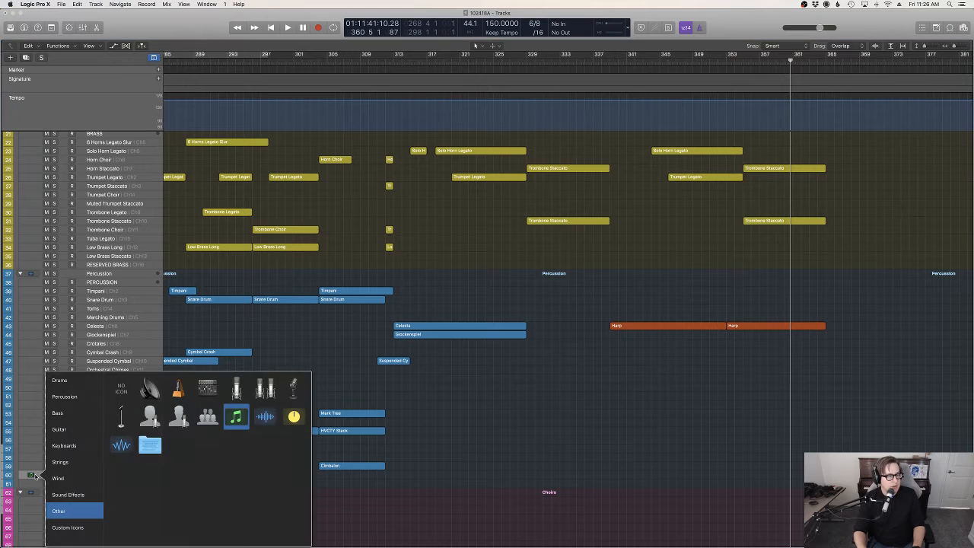
click(116, 398)
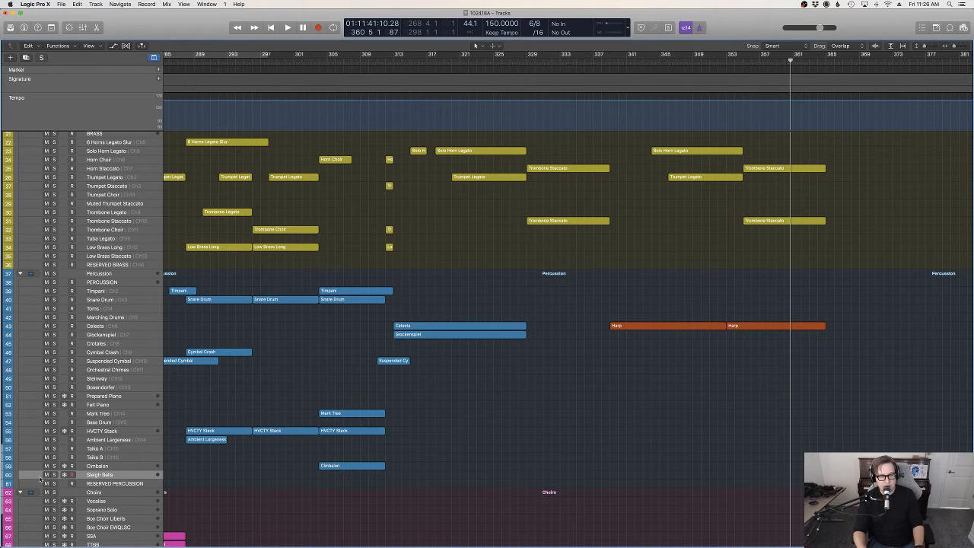
Try recording a sleigh bells take from about bar 338 to bar 353, and discard it.
drag(728, 62, 652, 68)
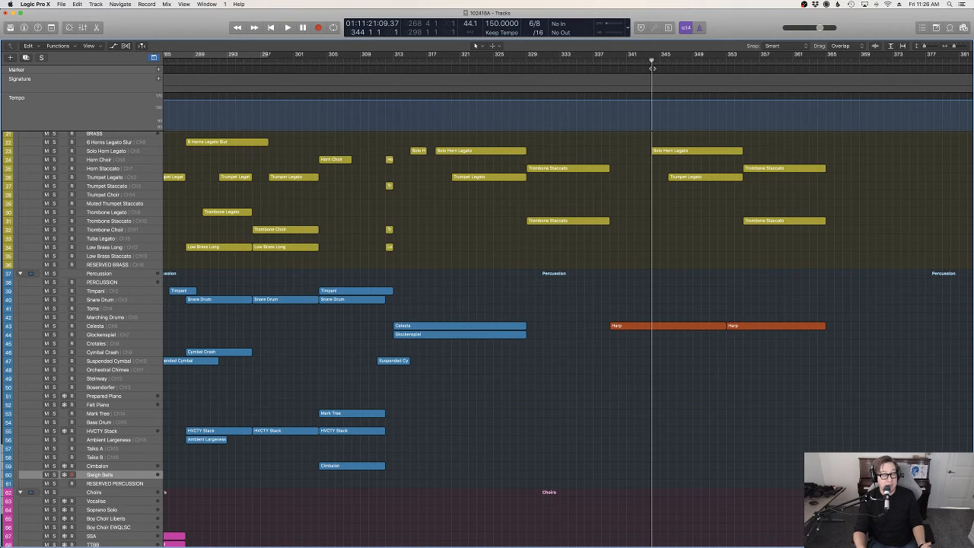
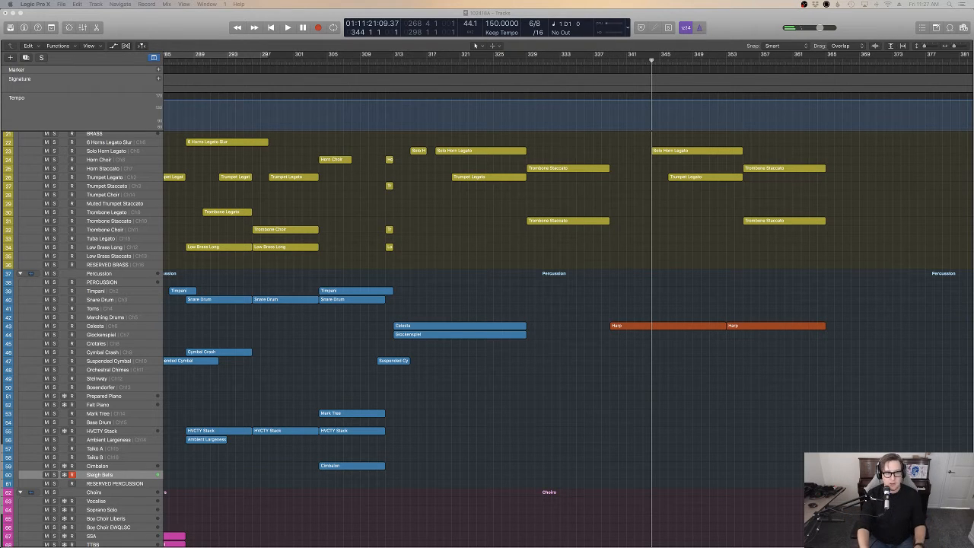
scroll(684, 280, up, 5)
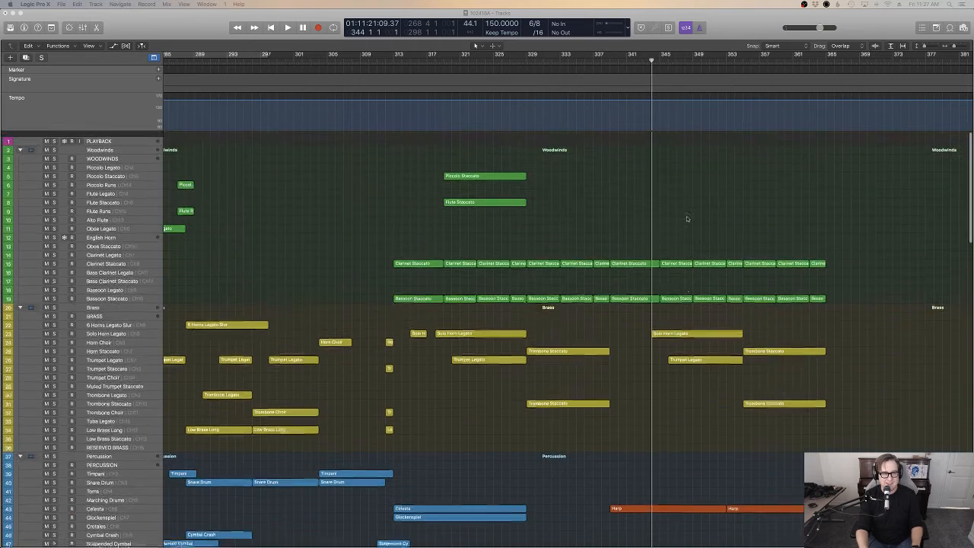
scroll(662, 208, down, 2)
click(600, 61)
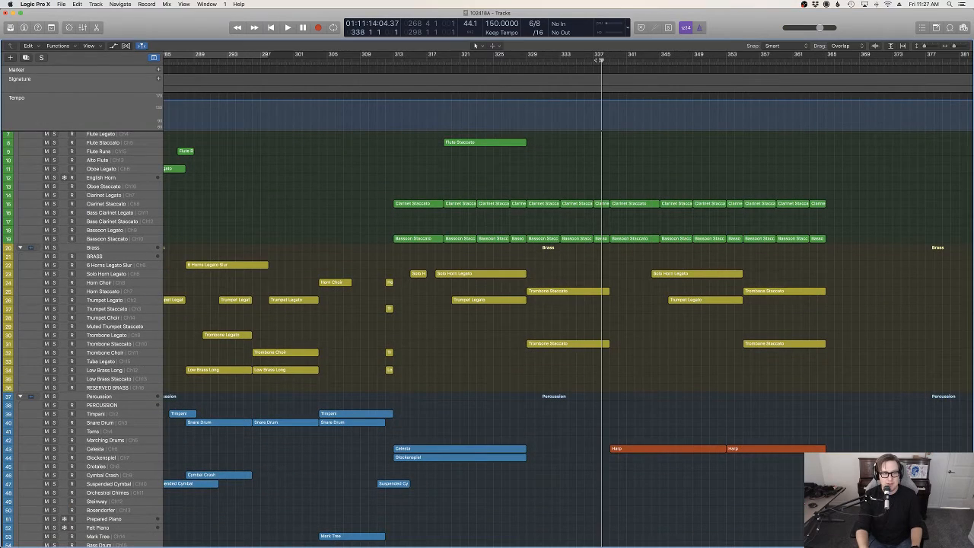
key(space)
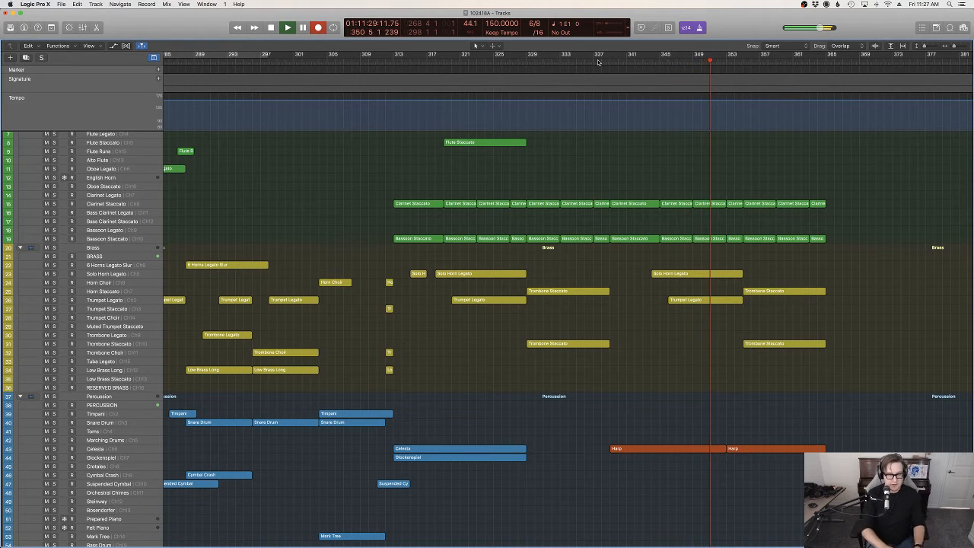
key(n)
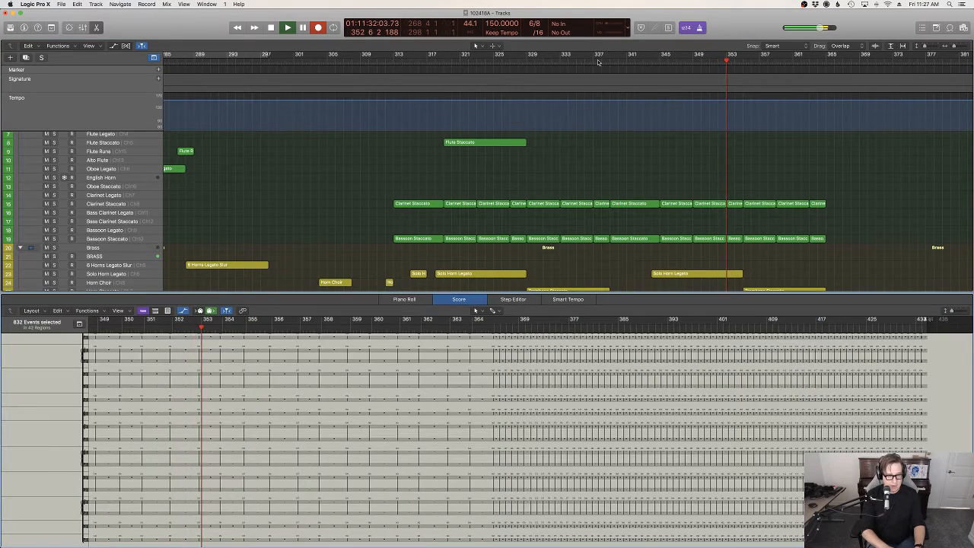
key(n)
key(space)
scroll(861, 200, down, 15)
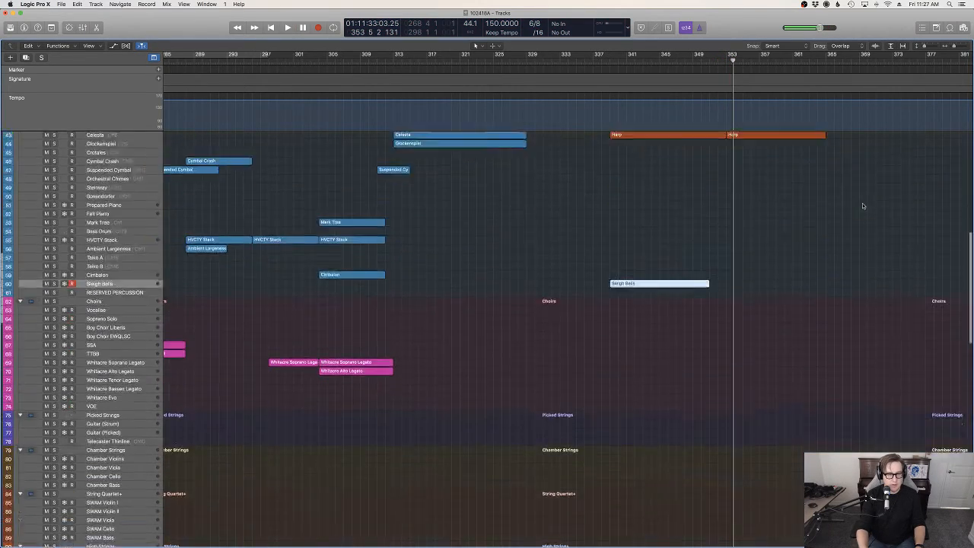
scroll(862, 200, up, 4)
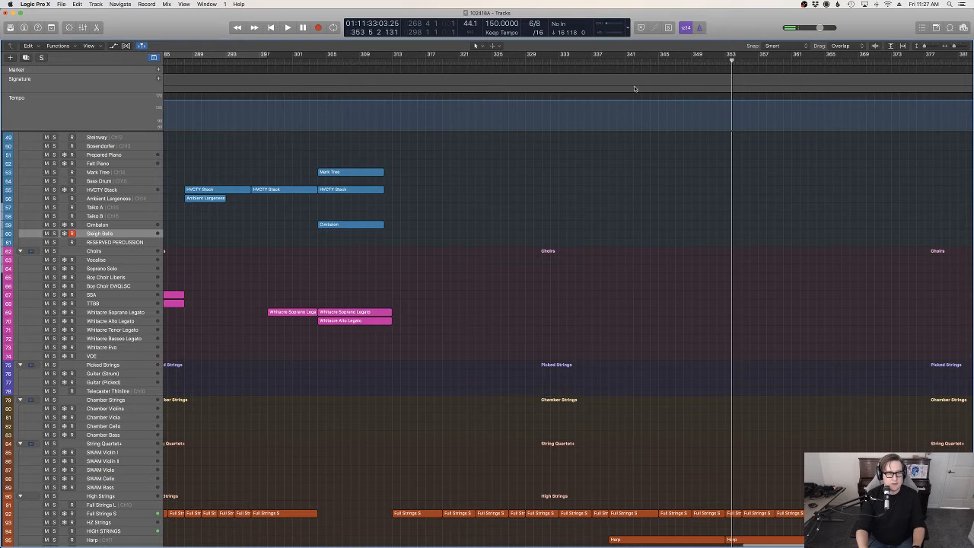
scroll(662, 175, up, 1)
scroll(662, 176, up, 13)
Record a steady sleigh bells part from about bar 339 to bar 347 on the Sleigh Bells track.
click(606, 61)
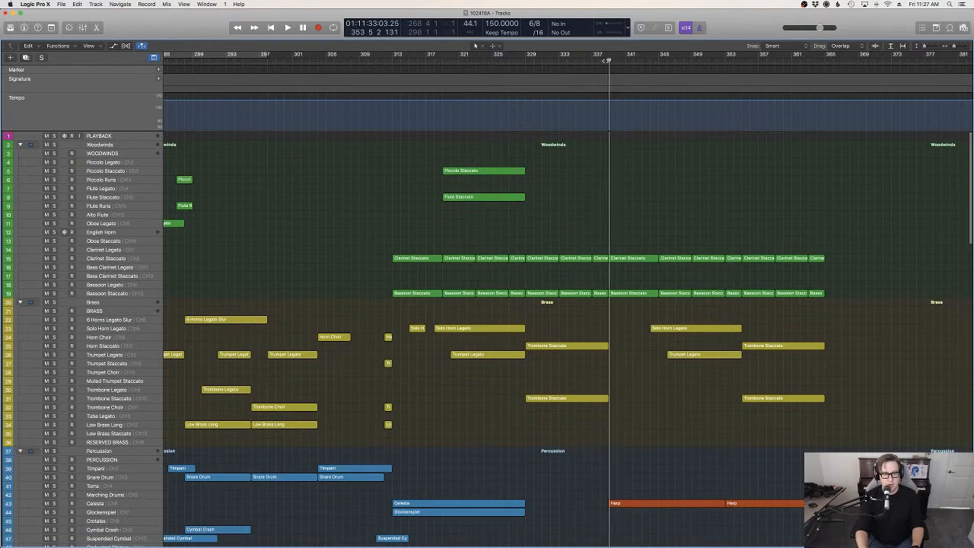
key(space)
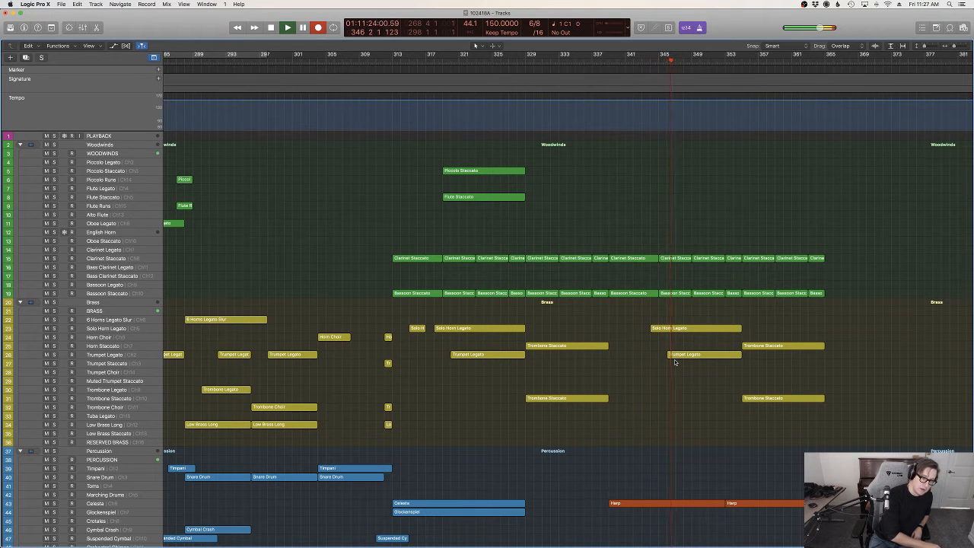
key(space)
scroll(691, 465, down, 10)
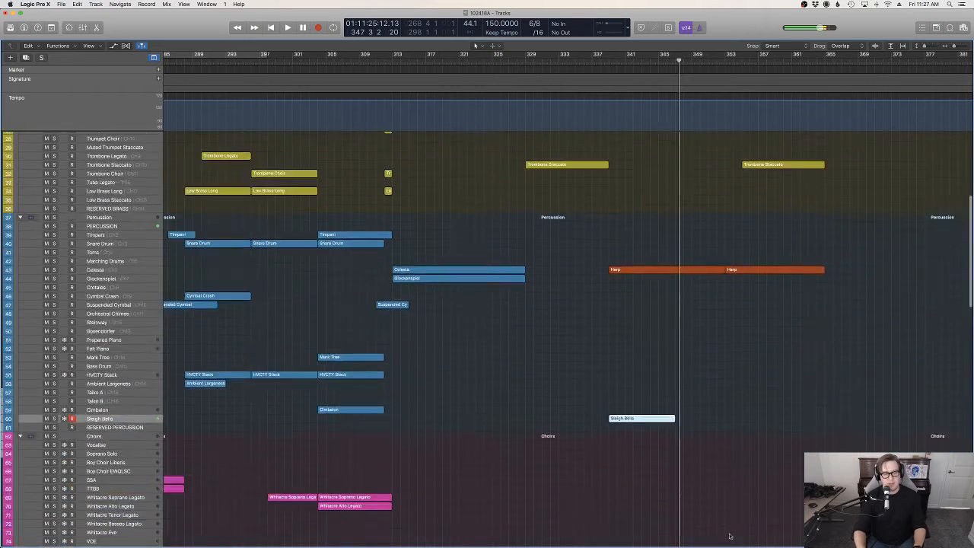
Quantize the recorded sleigh bell notes to 1/8 notes and repeat the region three times from bar 347 to bar 371.
key(n)
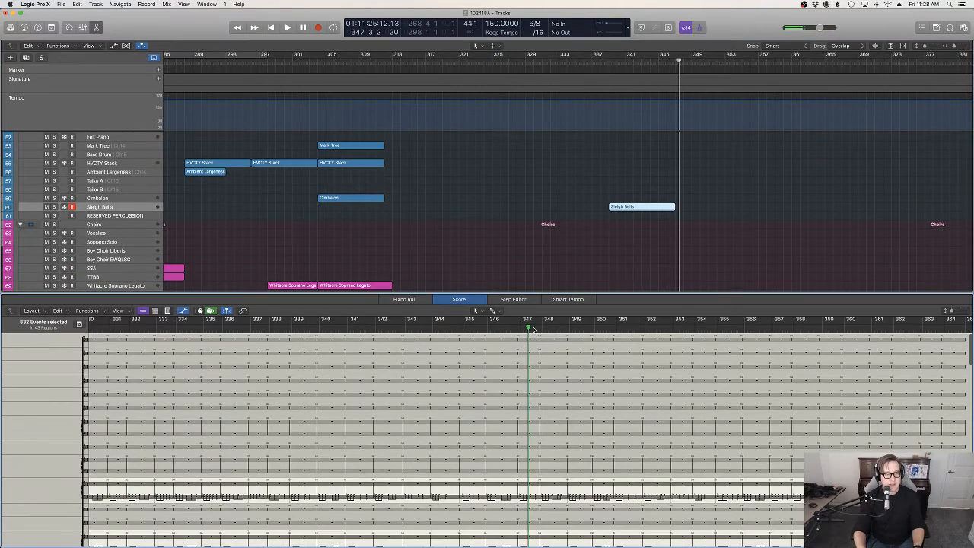
click(405, 299)
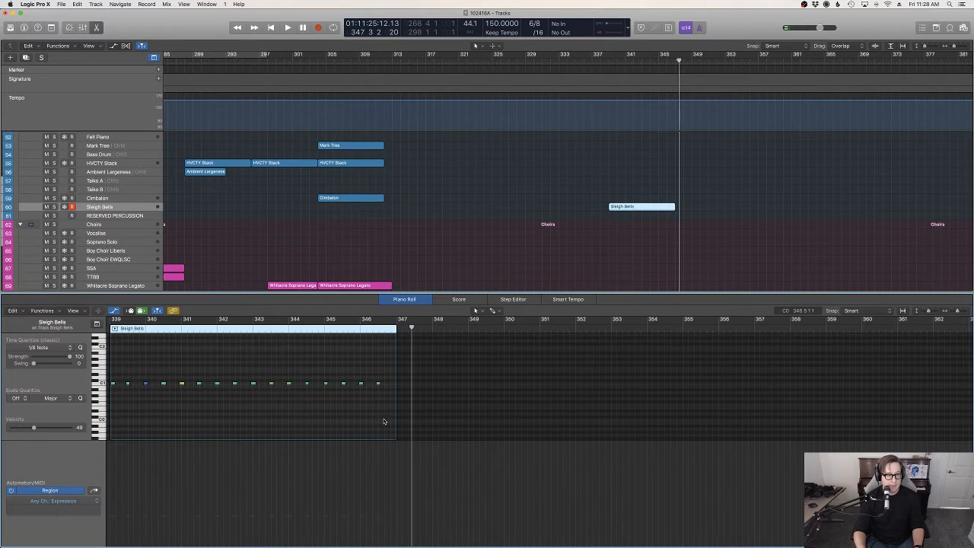
click(688, 225)
click(660, 202)
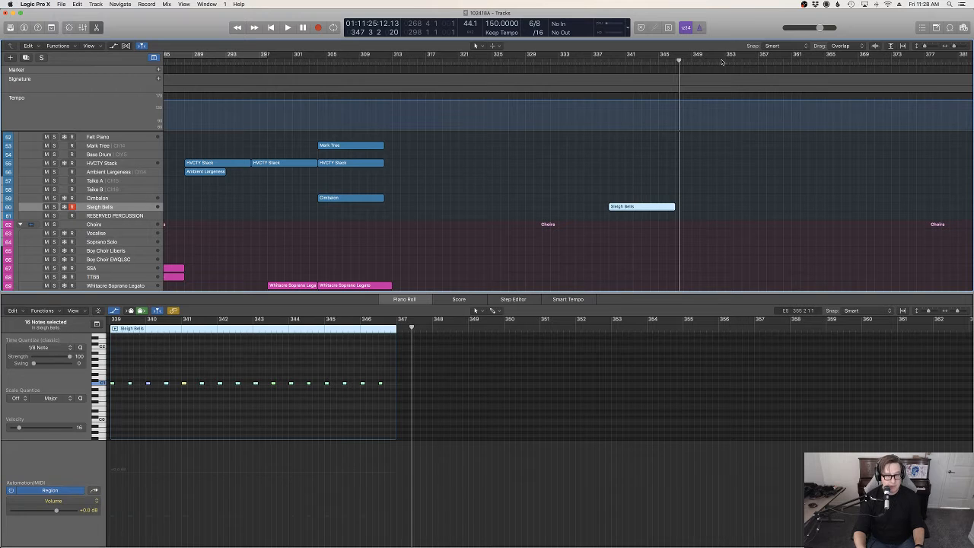
drag(680, 61, 676, 61)
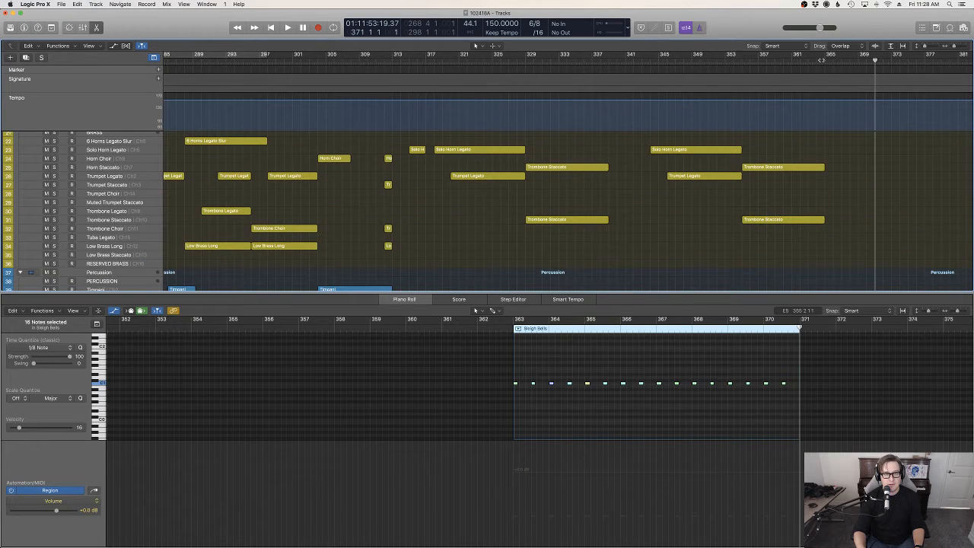
Split the last Sleigh Bells repeat at bar 365, delete the excess, and join the remaining regions into one.
click(822, 60)
scroll(844, 213, down, 10)
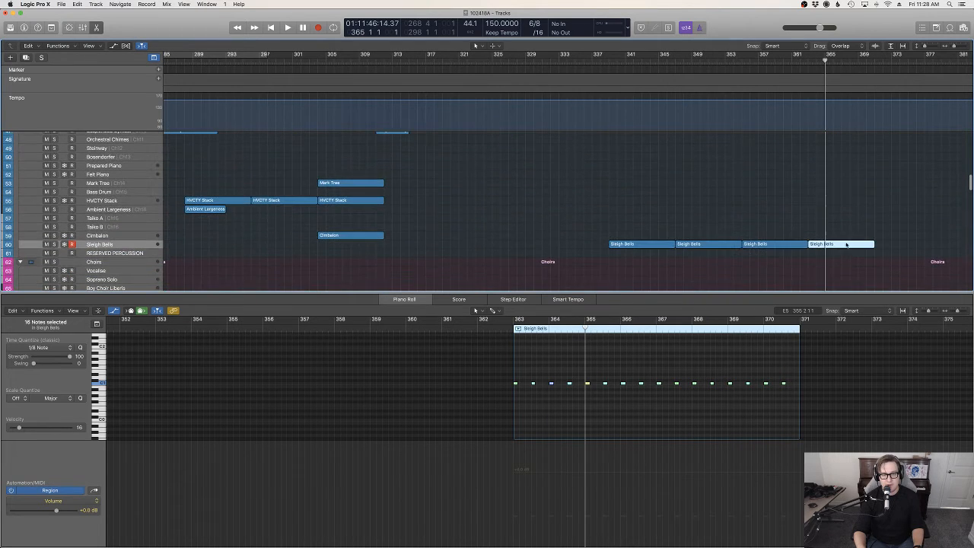
click(846, 236)
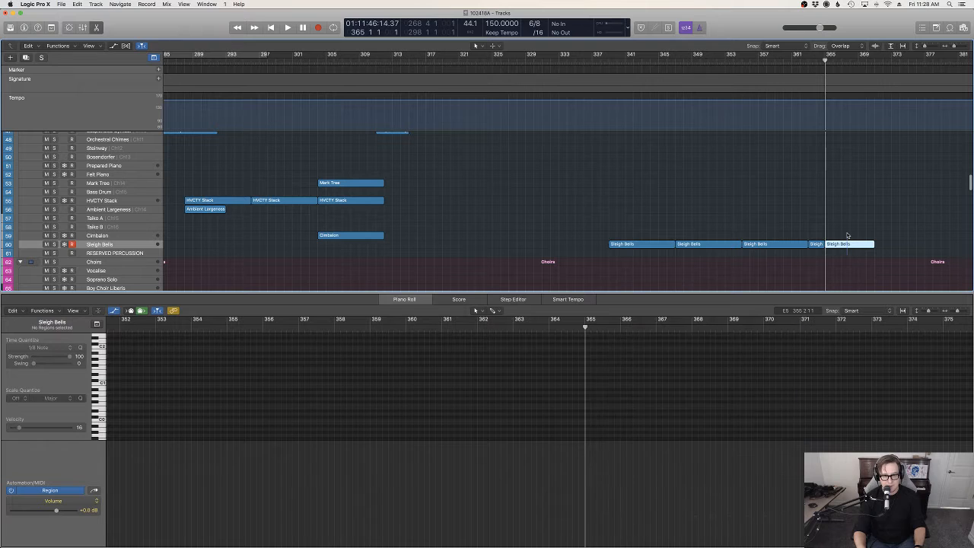
click(847, 243)
key(Delete)
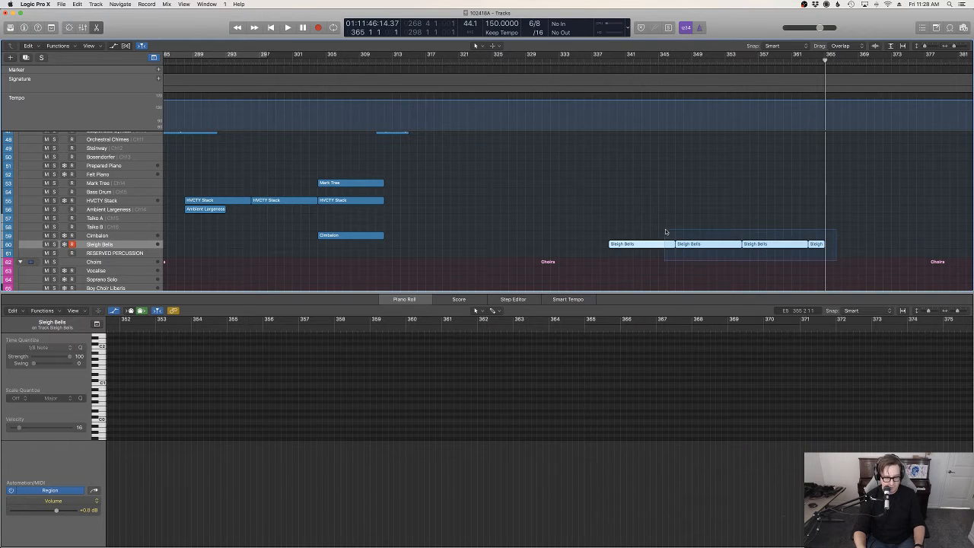
drag(666, 232, 665, 229)
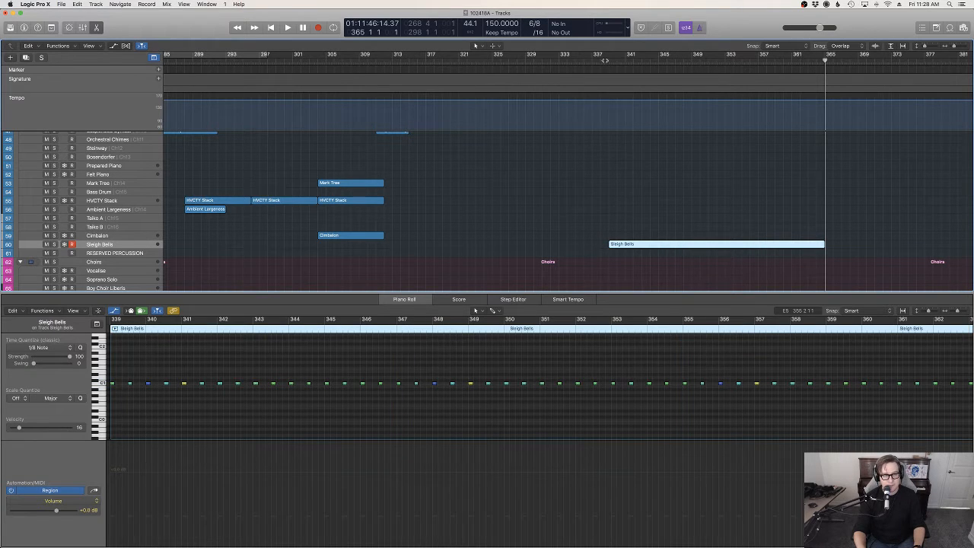
Play the section from about bar 338 and review the woodwind, brass and percussion regions with the joined sleigh bells part.
scroll(697, 195, up, 6)
click(697, 196)
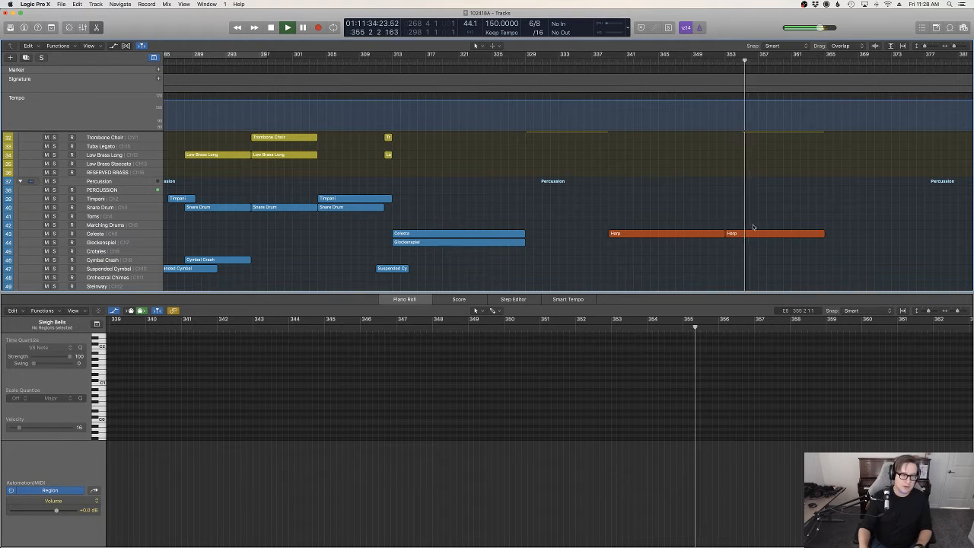
key(e)
scroll(799, 256, up, 10)
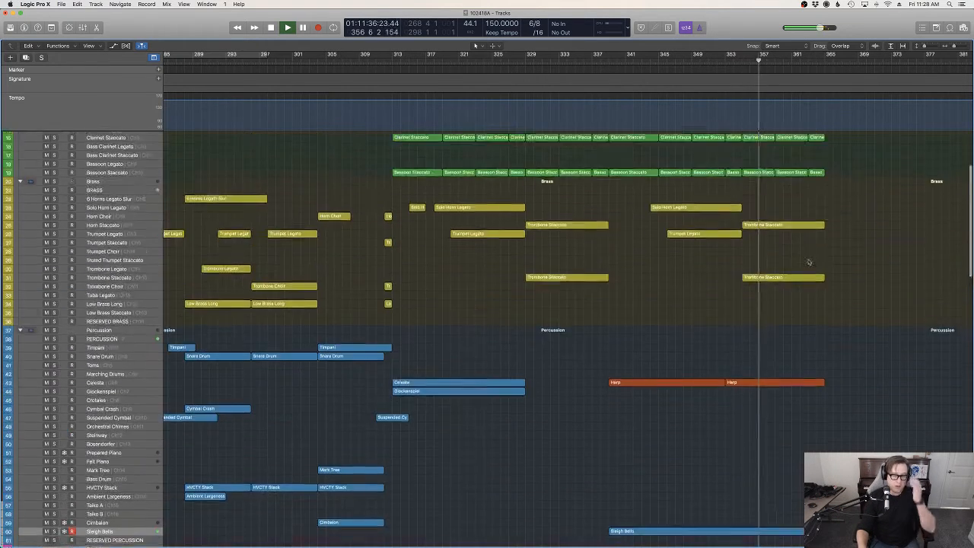
scroll(868, 264, down, 5)
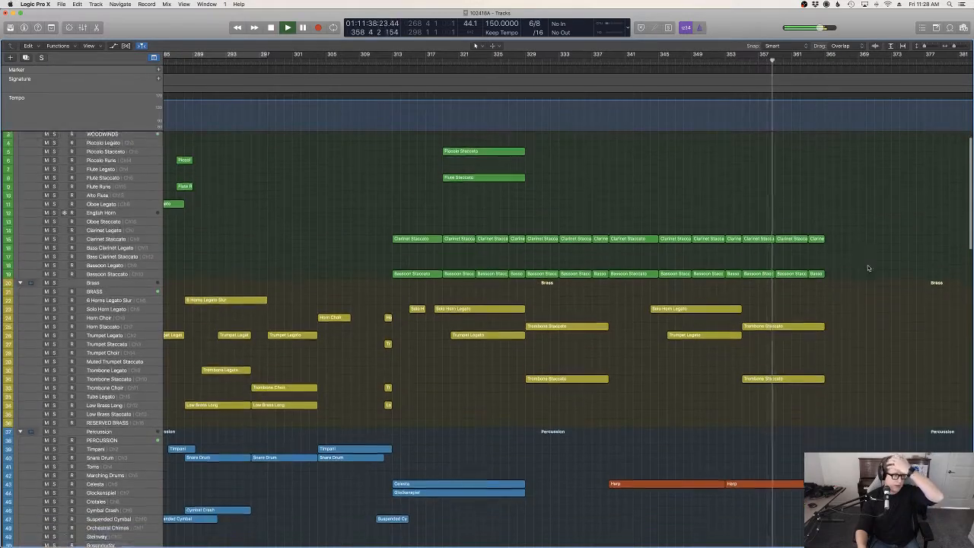
scroll(821, 293, down, 3)
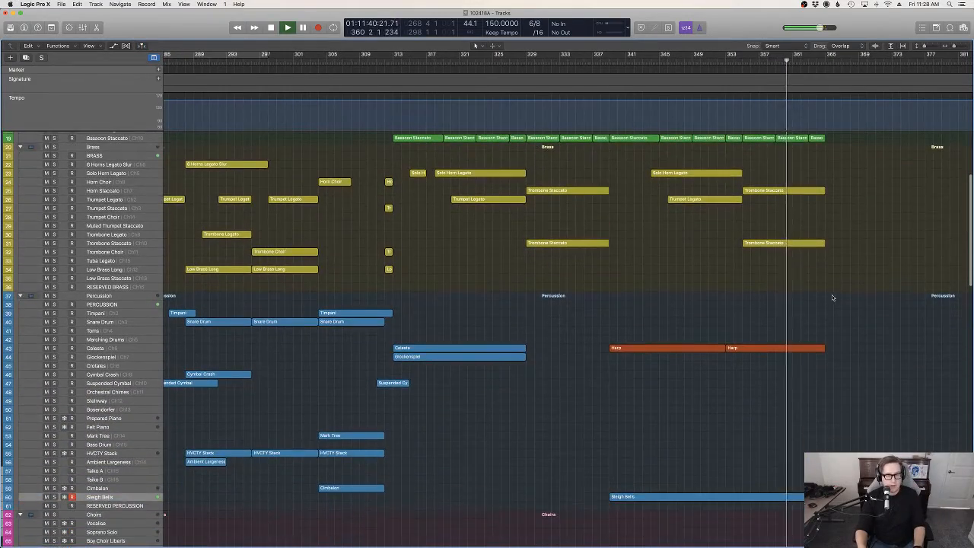
Play the cue from about bar 272 and examine the woodwind, brass and percussion regions across the section up to bar 365.
scroll(832, 294, up, 6)
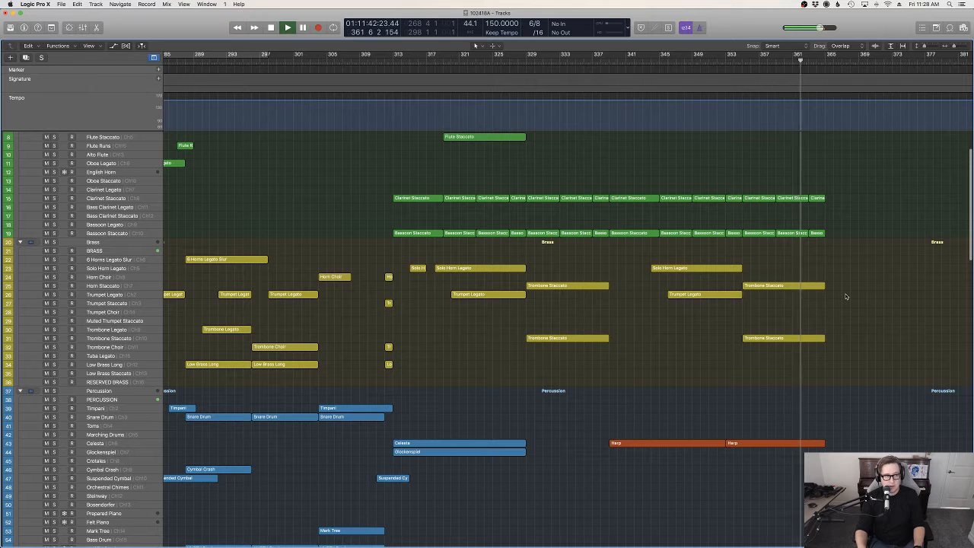
scroll(847, 296, left, 10)
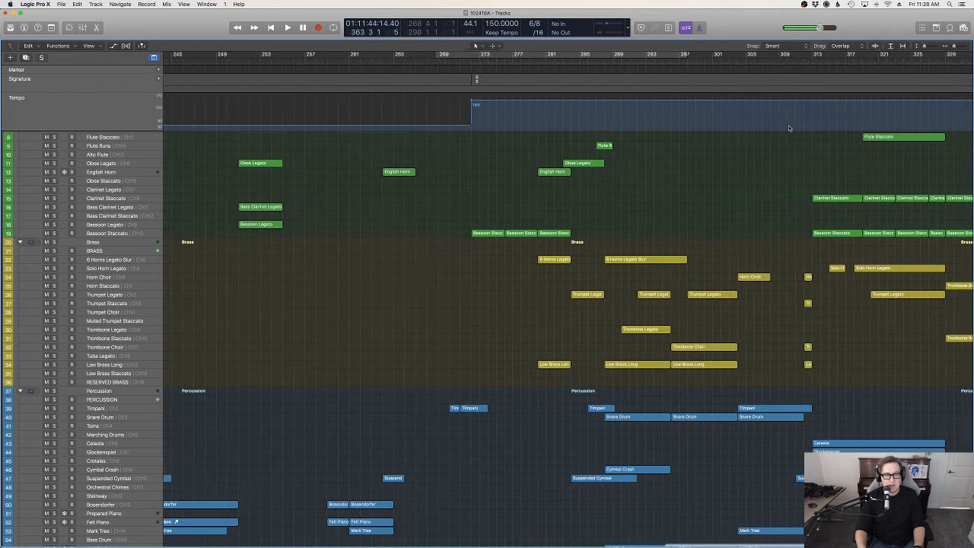
scroll(792, 152, right, 2)
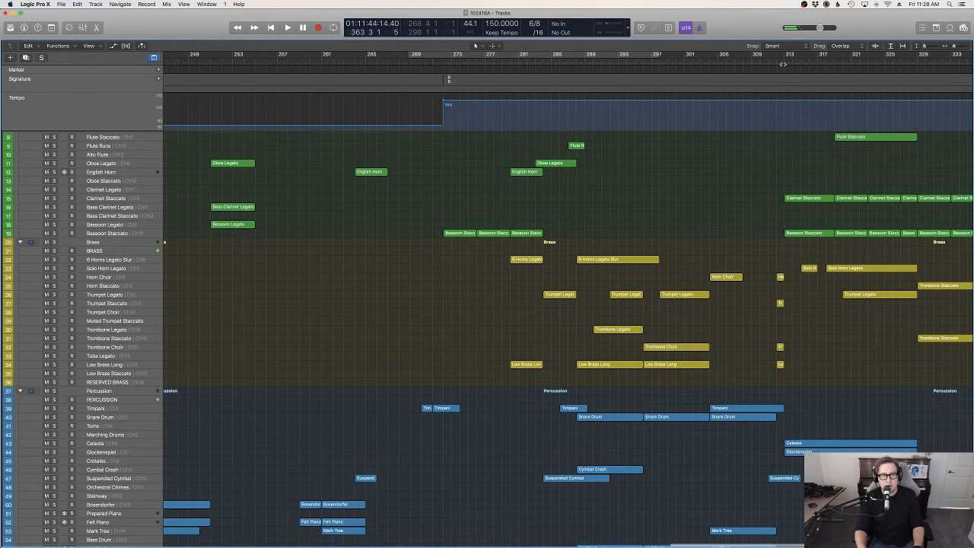
scroll(786, 63, right, 10)
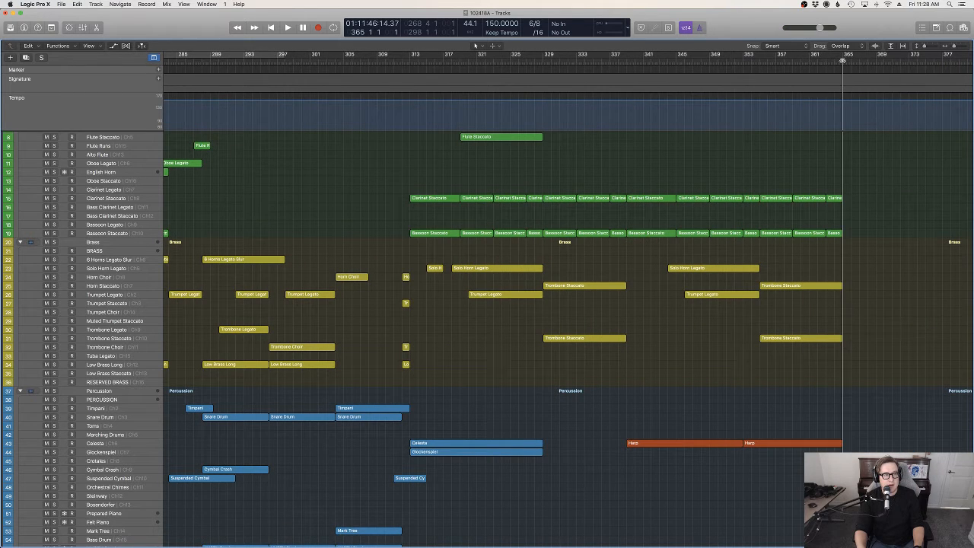
scroll(523, 202, left, 9)
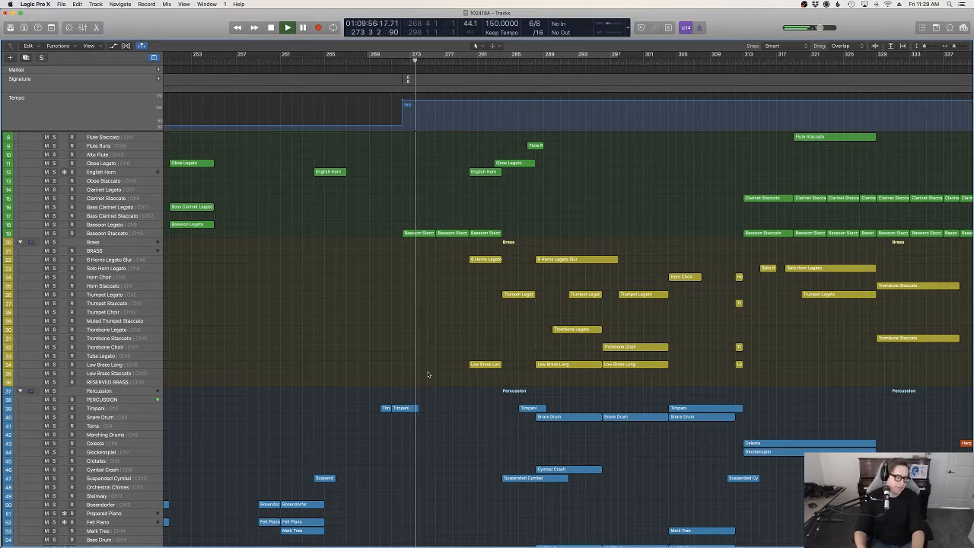
scroll(430, 381, down, 5)
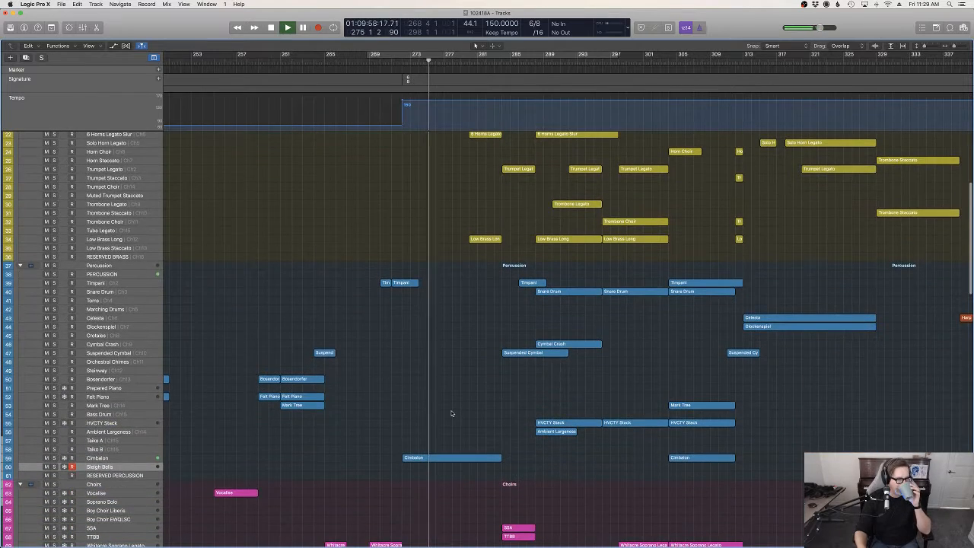
scroll(451, 413, up, 1)
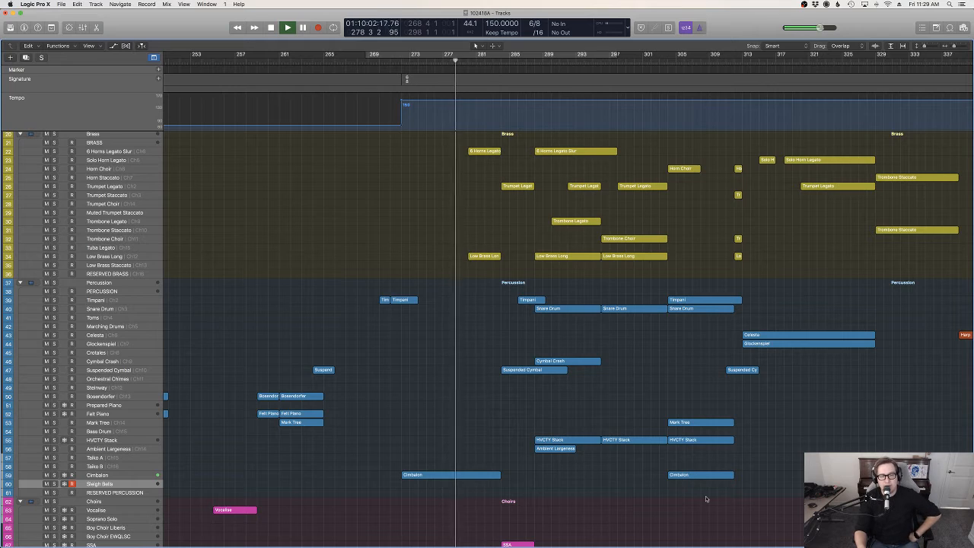
scroll(706, 494, down, 2)
scroll(706, 498, up, 2)
Select all regions in the project, then name and color them by their tracks.
scroll(776, 457, right, 5)
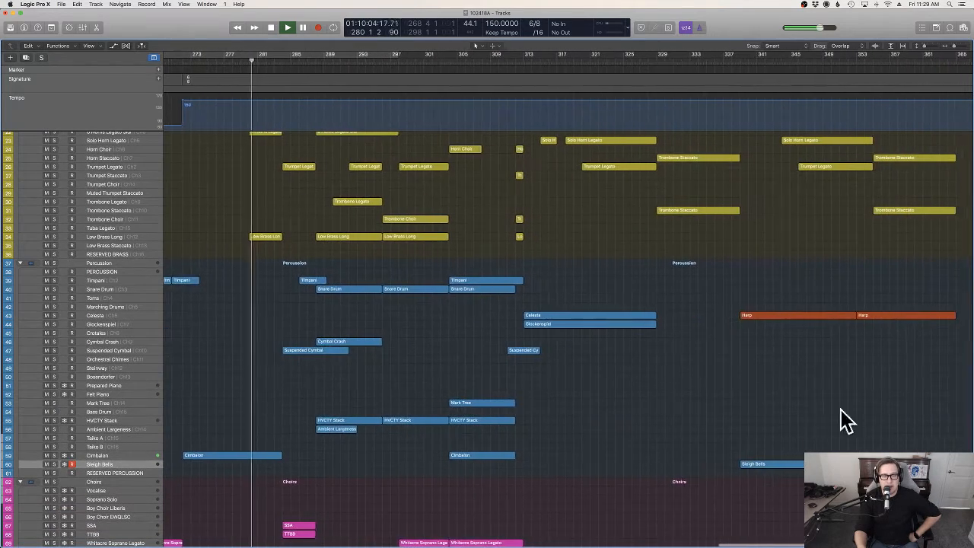
key(super+a)
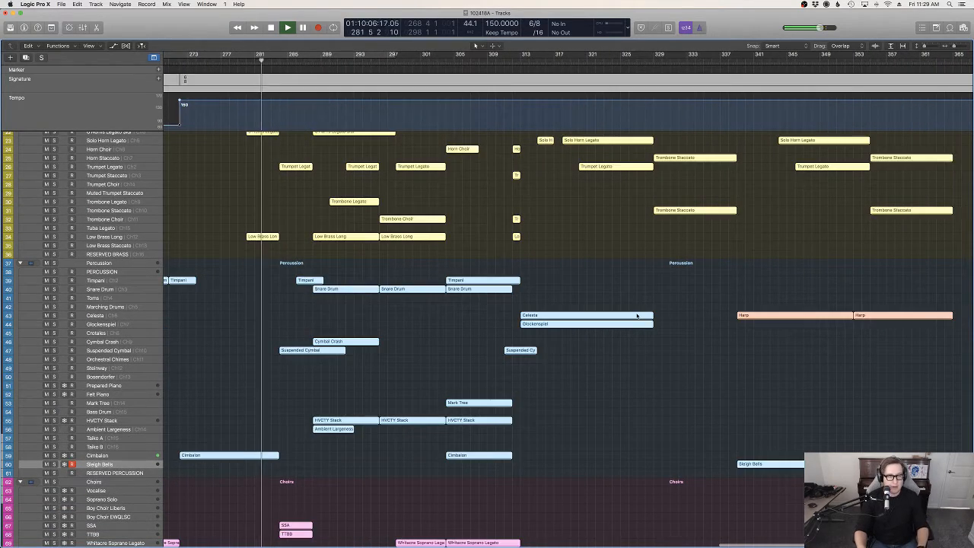
right_click(636, 315)
key(Escape)
right_click(631, 316)
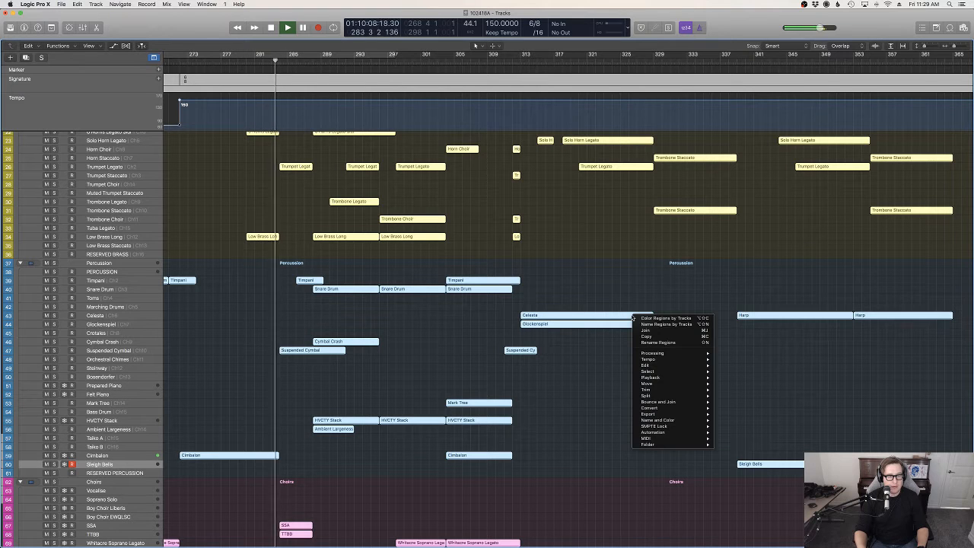
key(Escape)
click(636, 298)
Listen through about bars 285 to 303 while checking the renamed woodwind, brass, percussion and choir regions.
scroll(637, 299, up, 5)
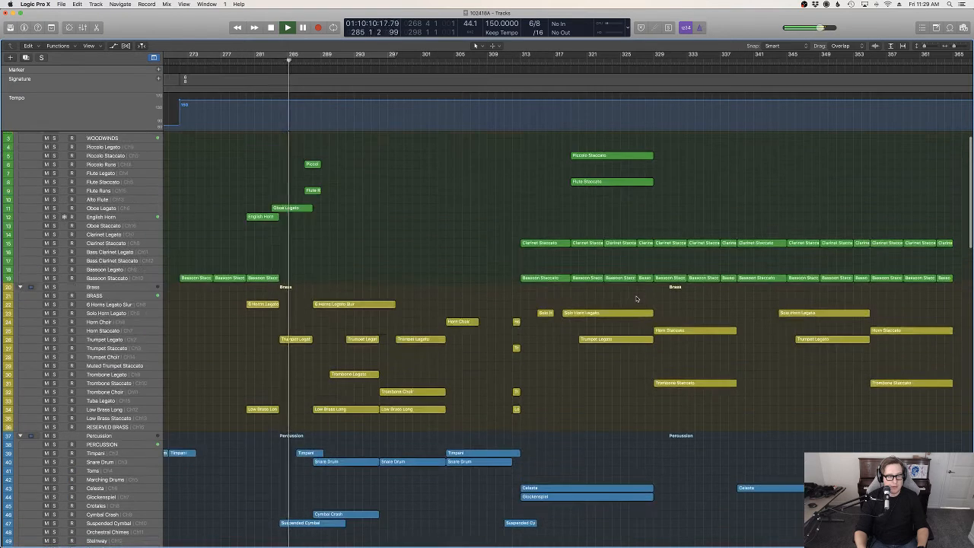
scroll(606, 386, left, 5)
scroll(607, 372, down, 5)
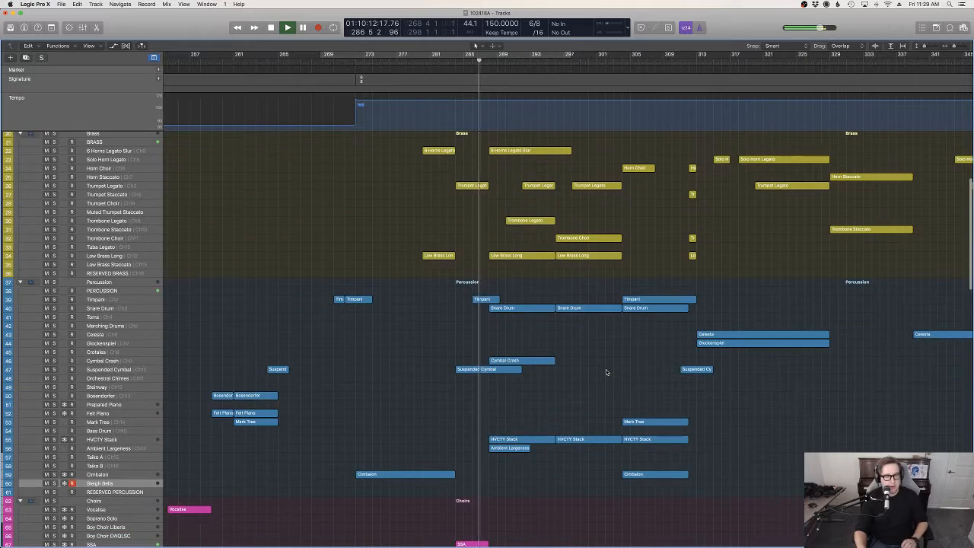
scroll(604, 372, up, 5)
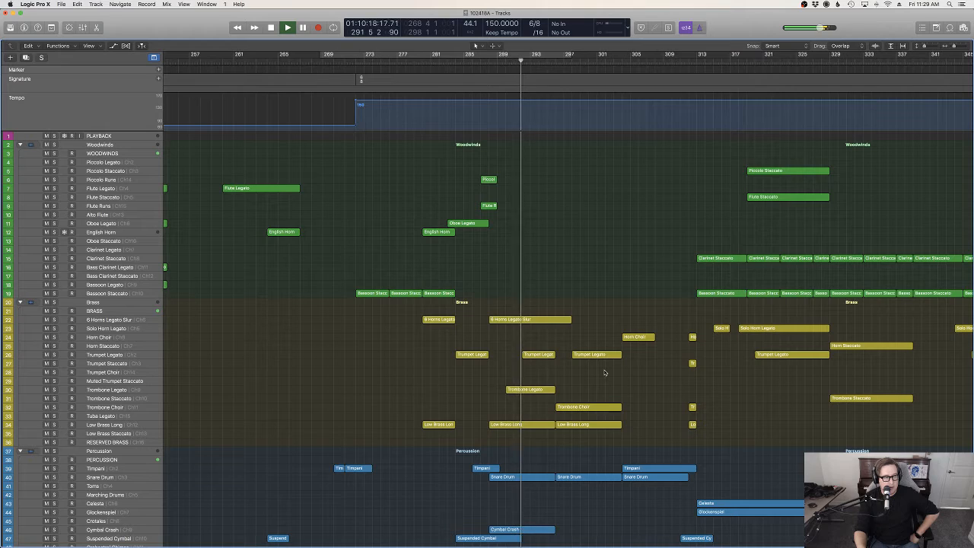
scroll(604, 372, down, 10)
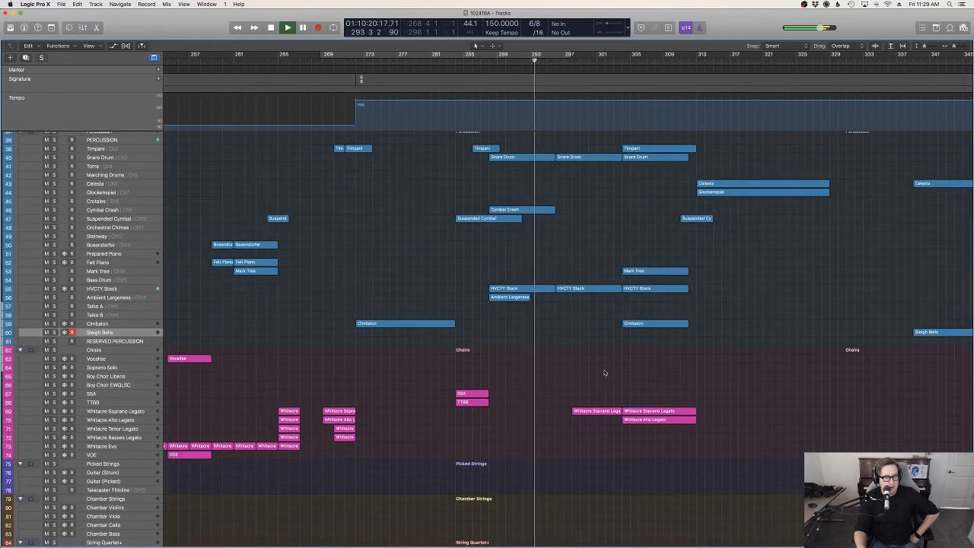
scroll(604, 372, up, 10)
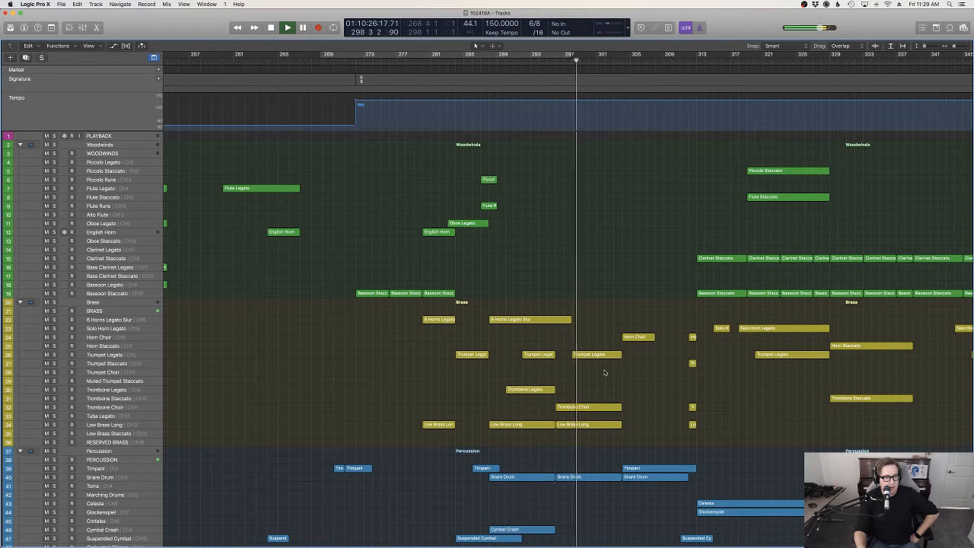
scroll(604, 372, down, 8)
scroll(604, 372, up, 8)
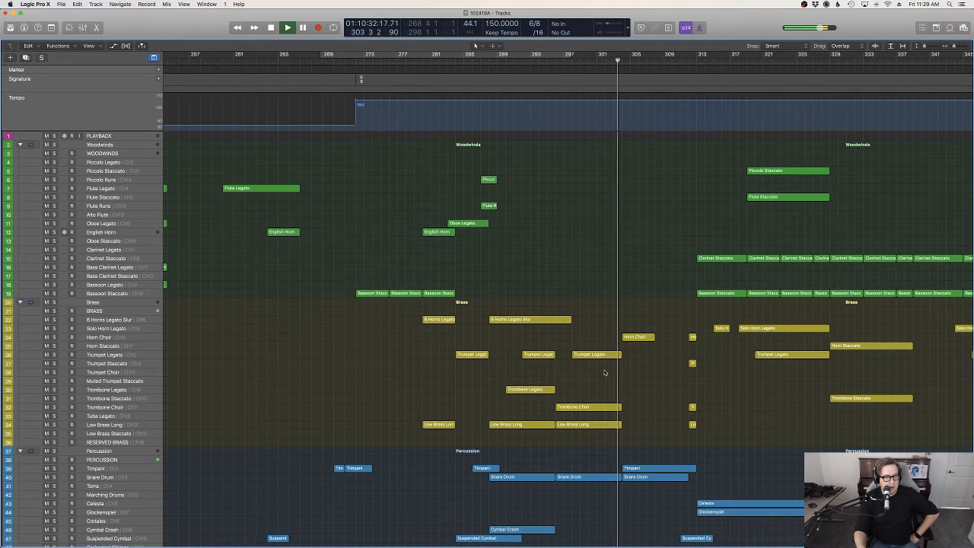
Listen through about bars 304 to 330, following the transition into the staccato ostinato with solo horn, trumpet, celesta and glockenspiel.
scroll(603, 372, right, 8)
scroll(604, 372, down, 2)
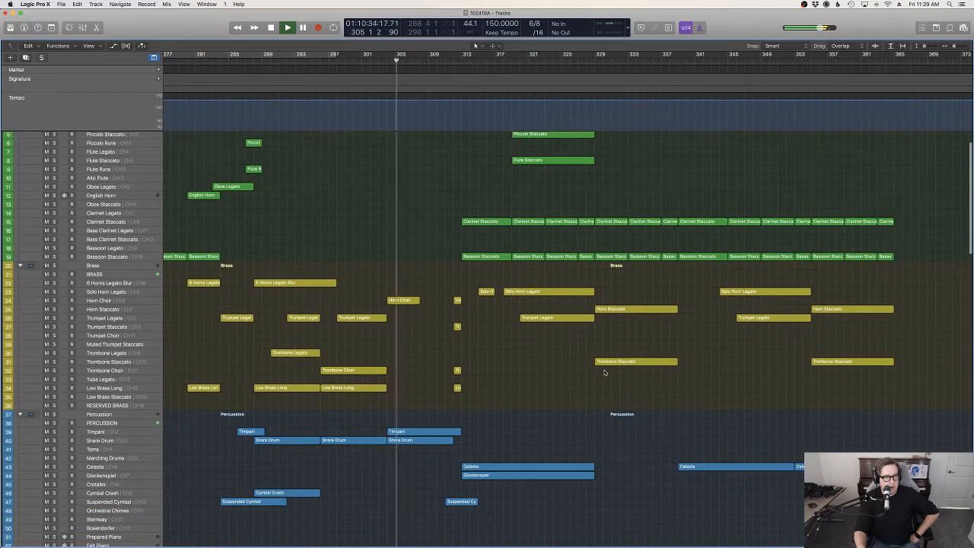
scroll(595, 395, down, 10)
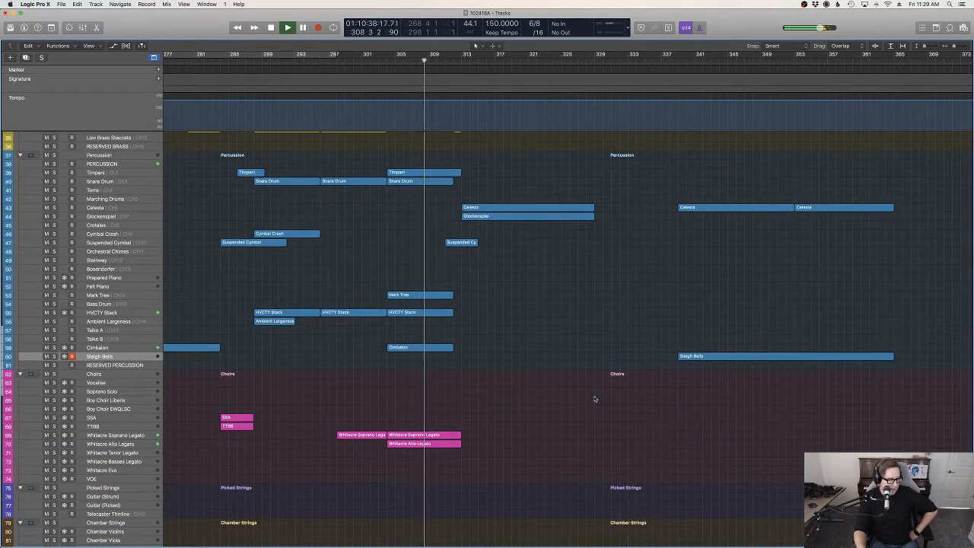
scroll(595, 398, up, 9)
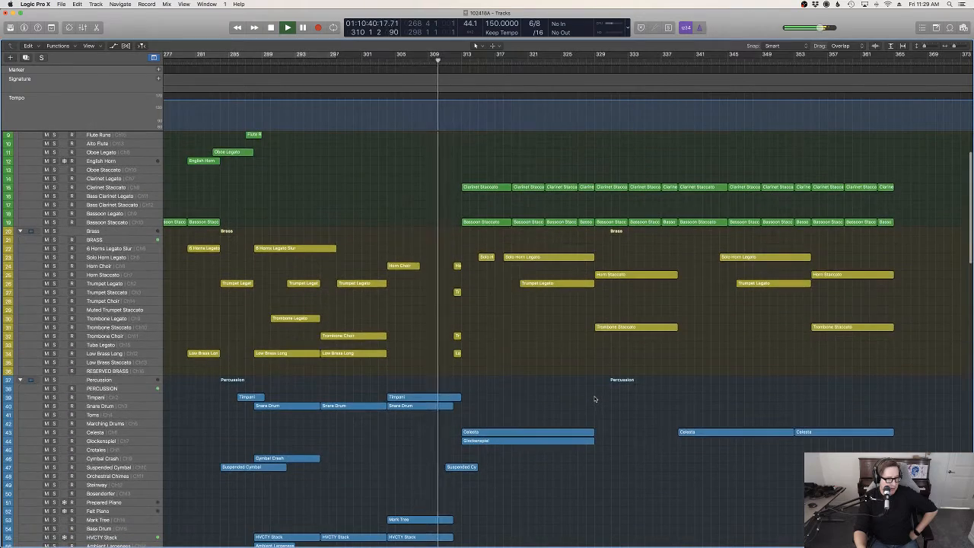
scroll(595, 398, up, 1)
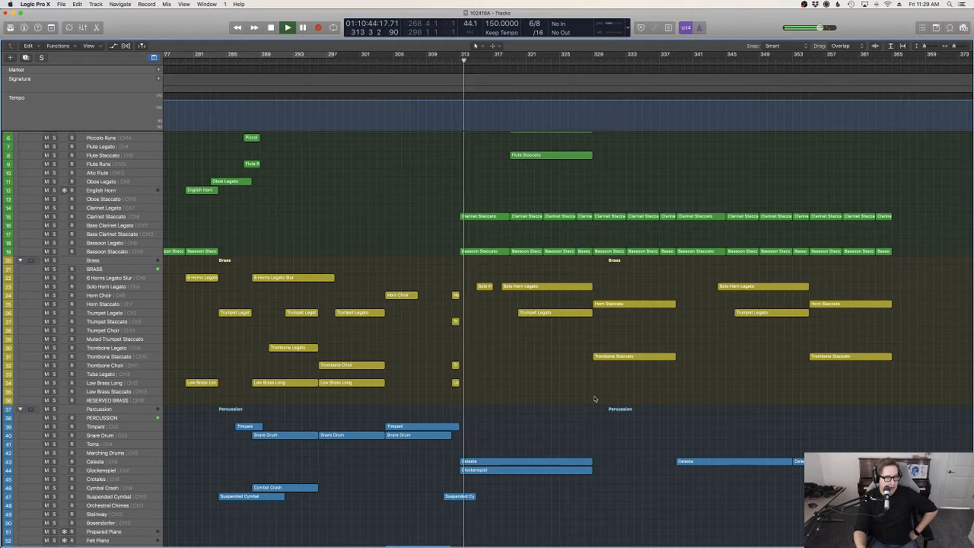
scroll(594, 398, down, 1)
scroll(440, 445, down, 1)
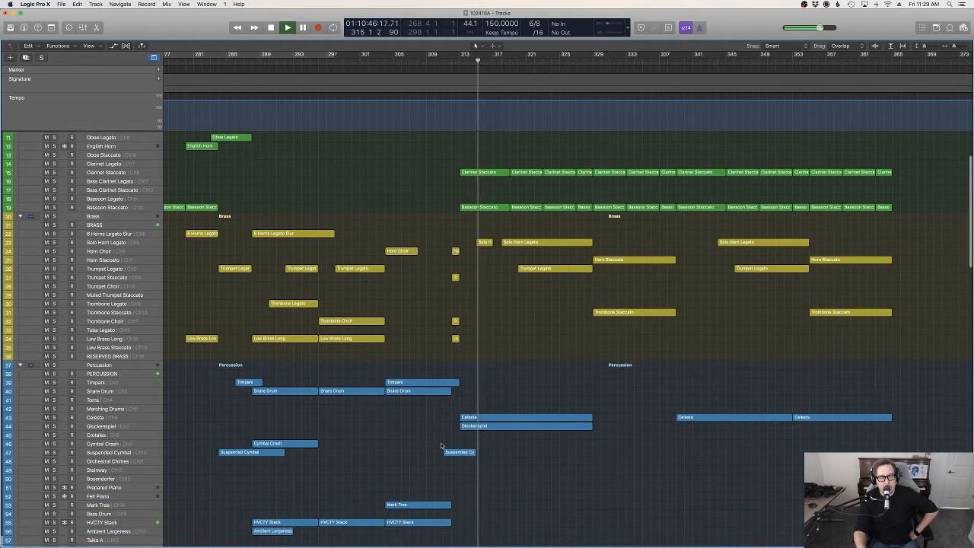
scroll(574, 429, up, 2)
scroll(573, 430, up, 1)
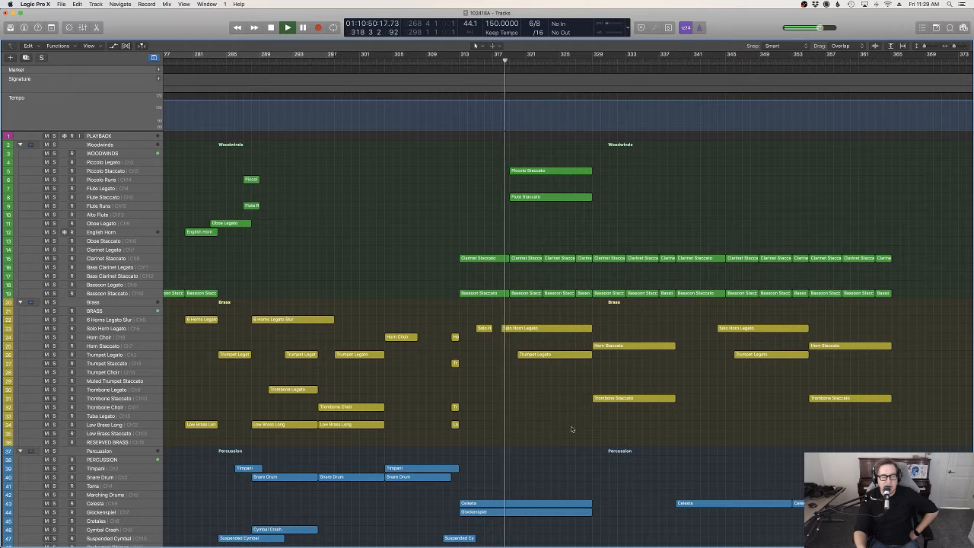
scroll(530, 486, up, 1)
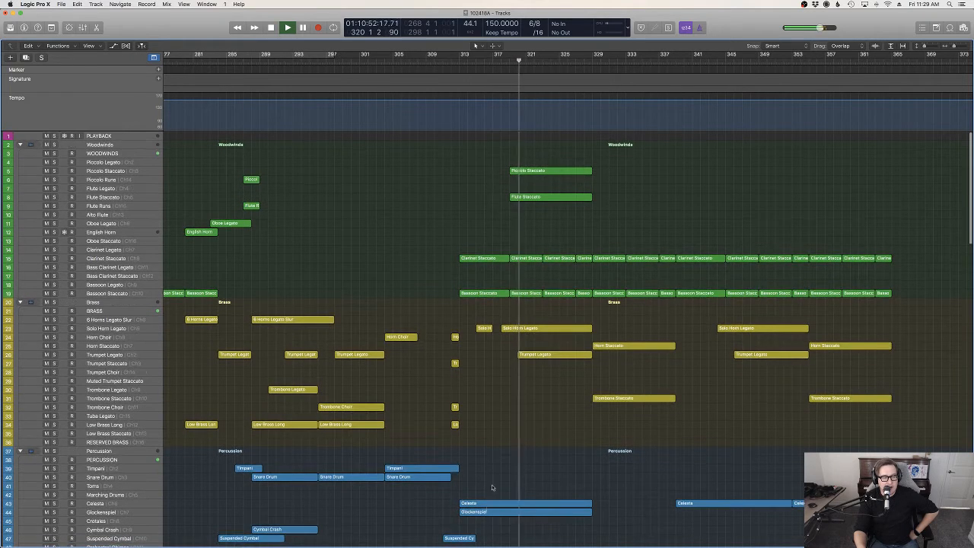
scroll(536, 410, up, 1)
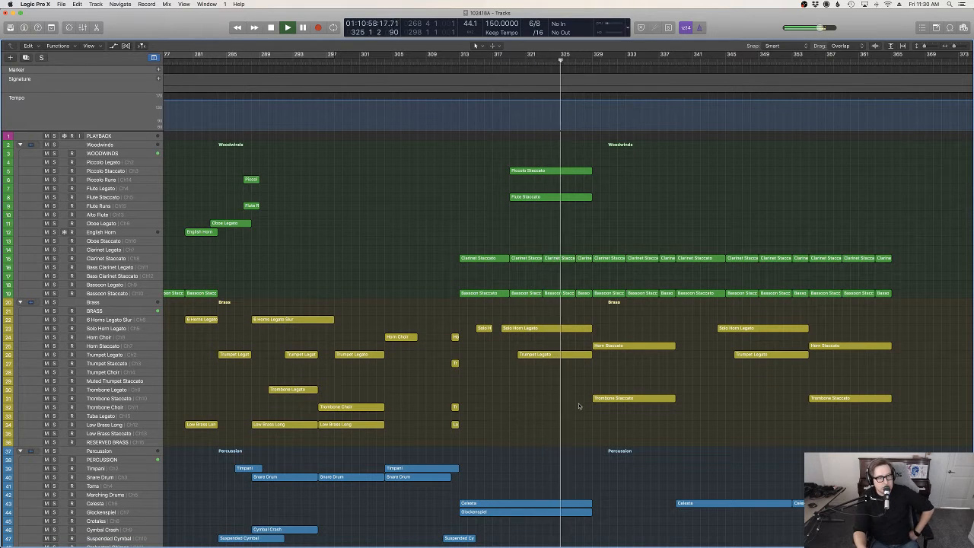
scroll(580, 405, down, 5)
scroll(593, 406, up, 1)
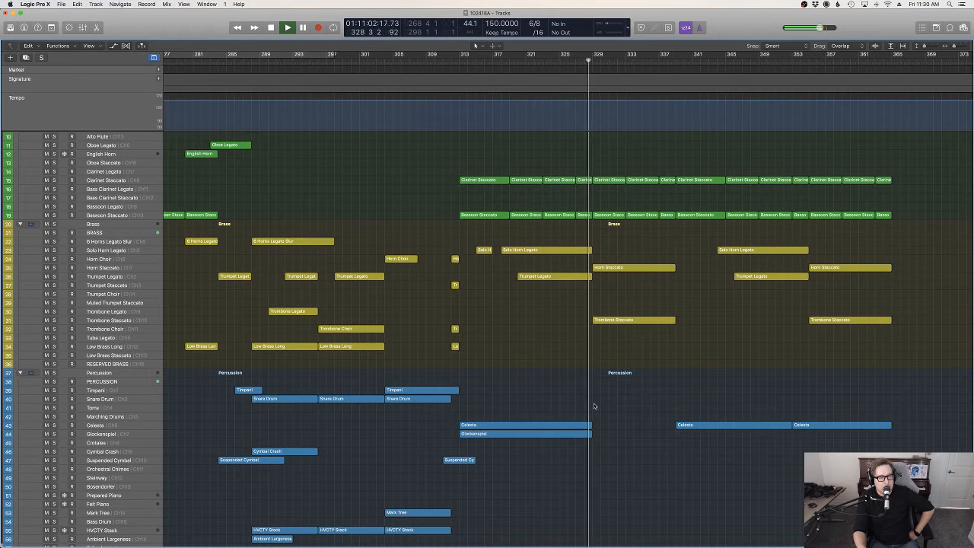
scroll(594, 406, up, 3)
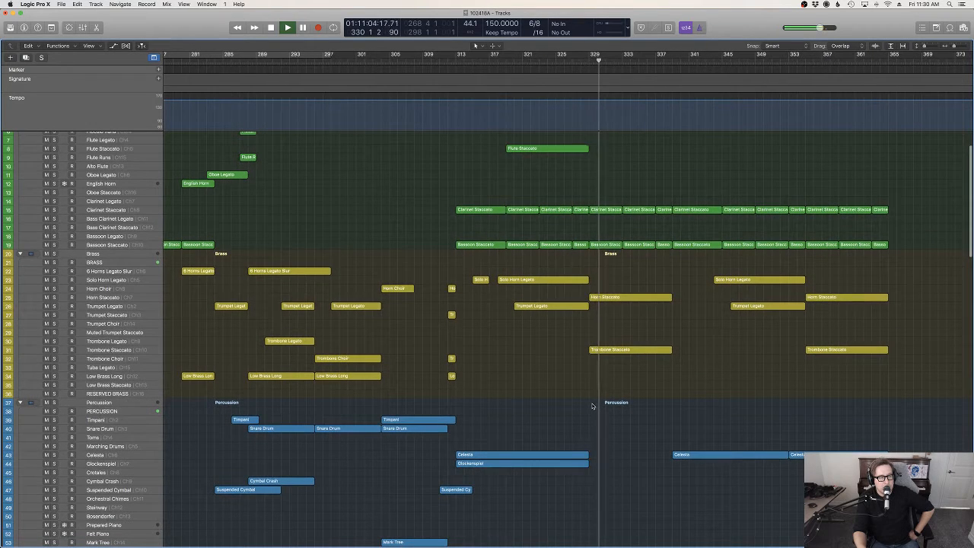
Listen through about bars 331 to 355, checking the sleigh bells, celesta and repeated brass parts against the woodwind ostinato.
scroll(592, 406, down, 15)
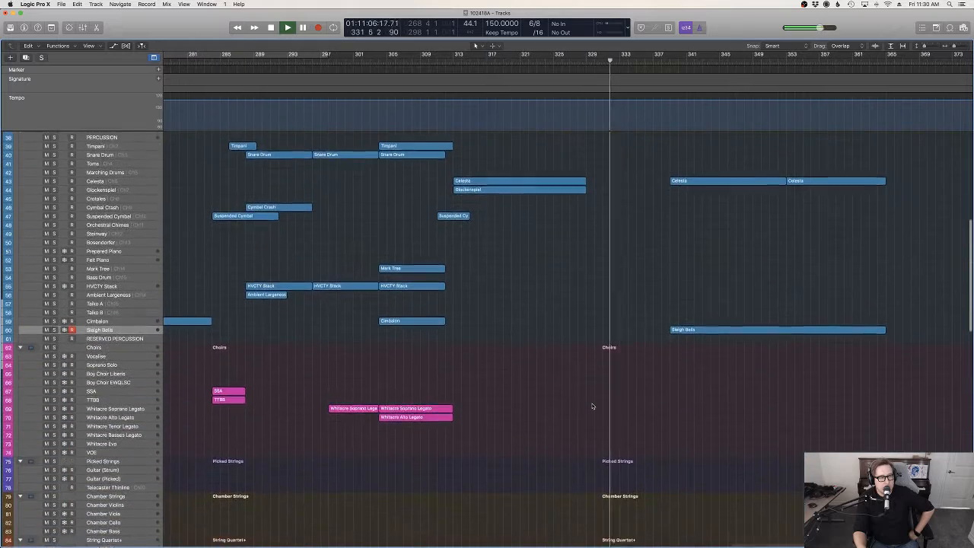
scroll(532, 403, up, 1)
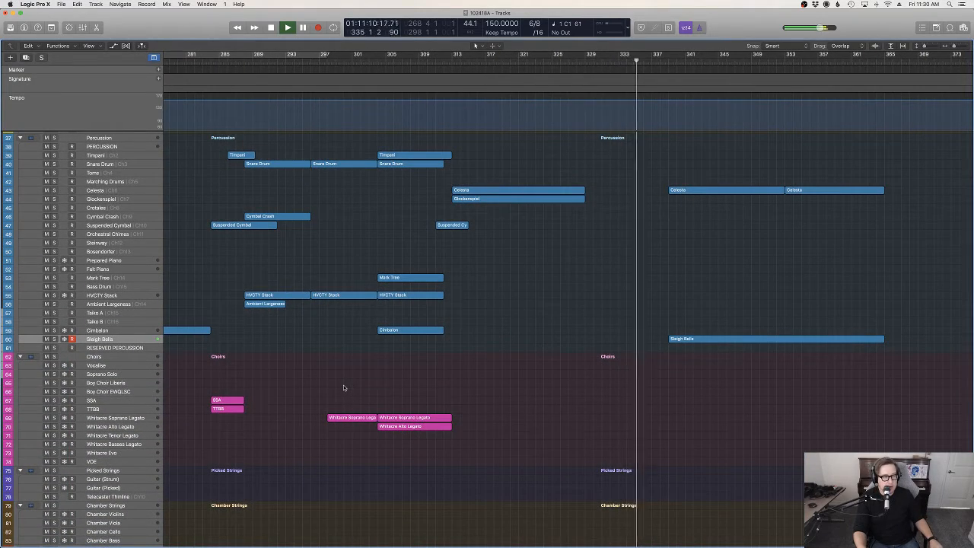
scroll(419, 382, up, 3)
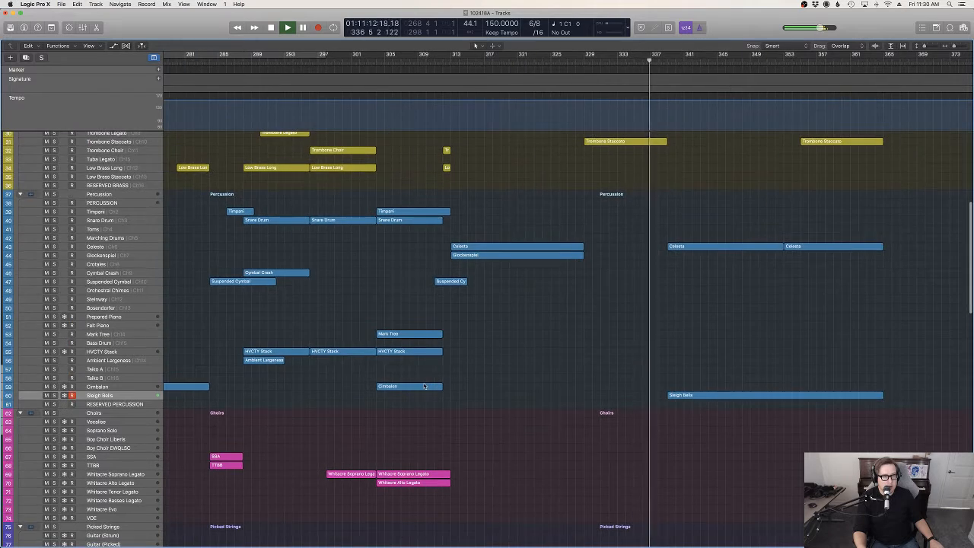
scroll(424, 385, up, 10)
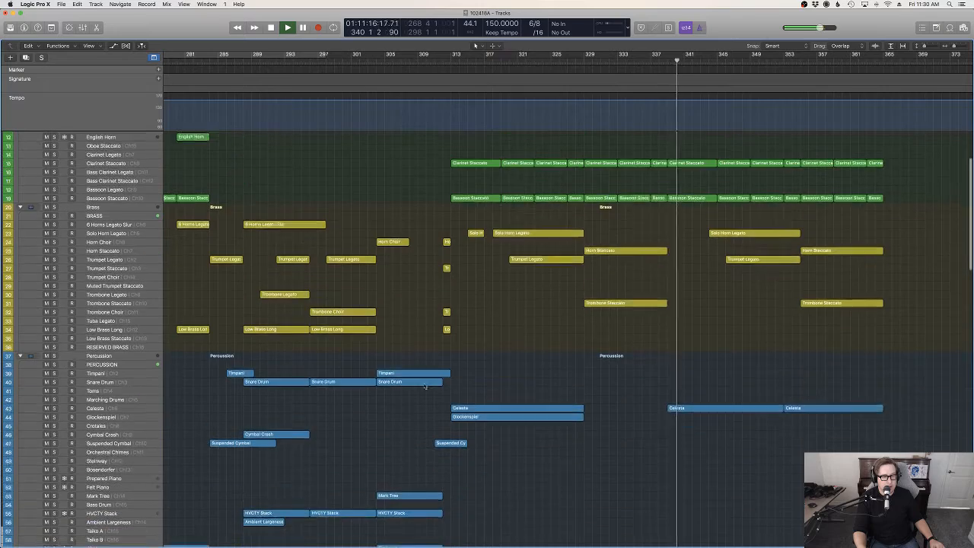
scroll(422, 385, right, 5)
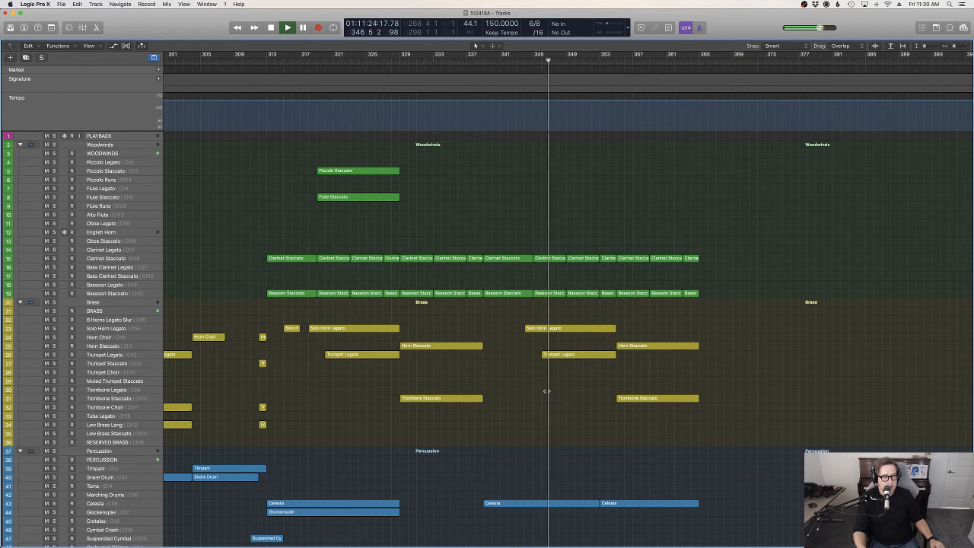
scroll(546, 391, down, 3)
scroll(546, 391, up, 3)
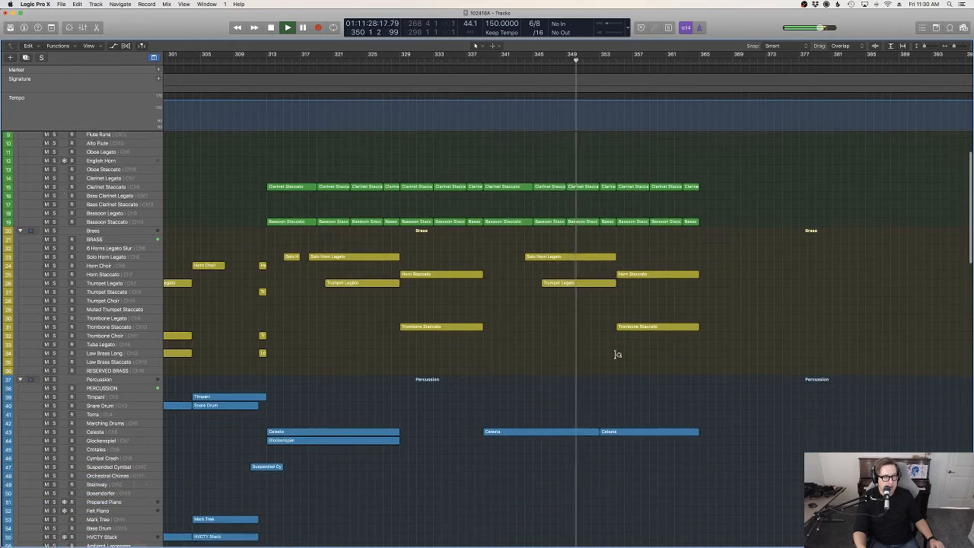
scroll(615, 353, down, 8)
scroll(617, 354, up, 8)
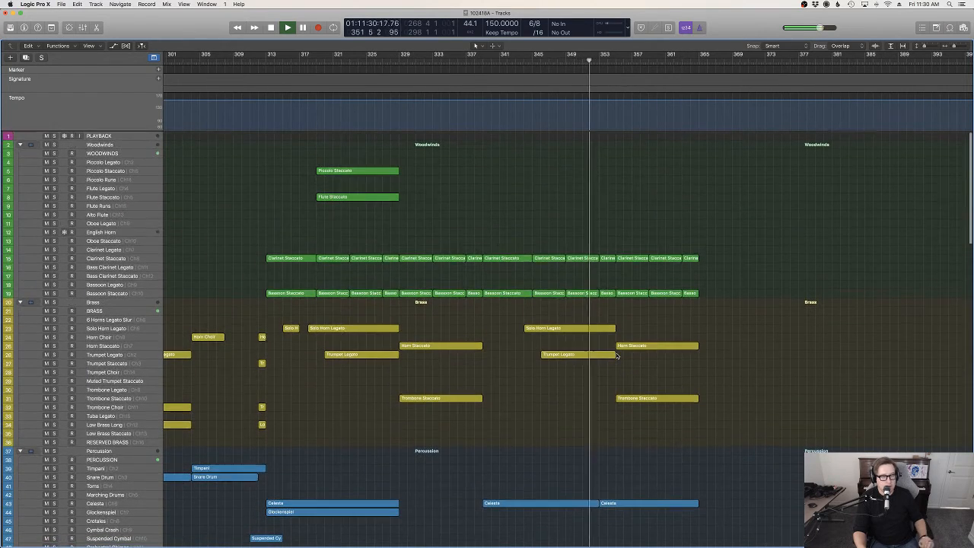
scroll(642, 368, down, 10)
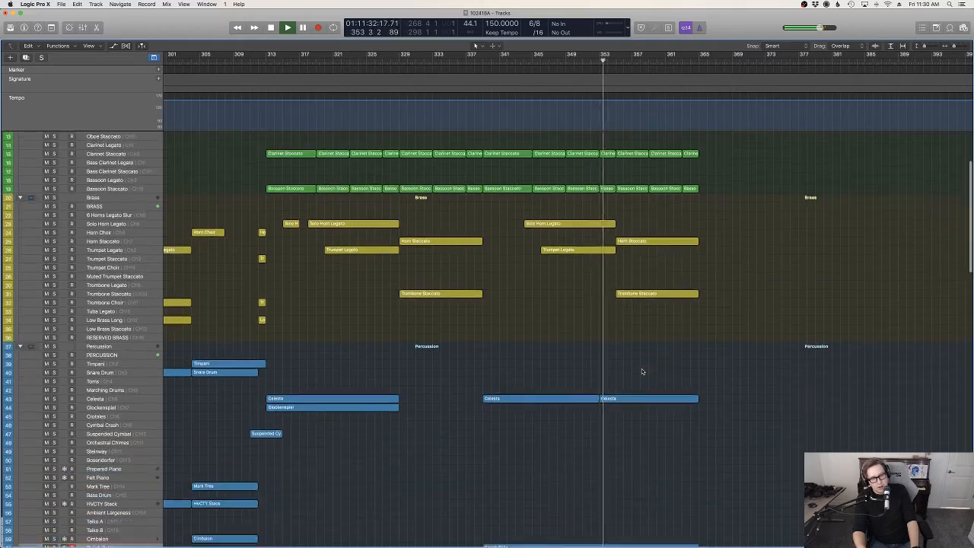
scroll(641, 370, up, 10)
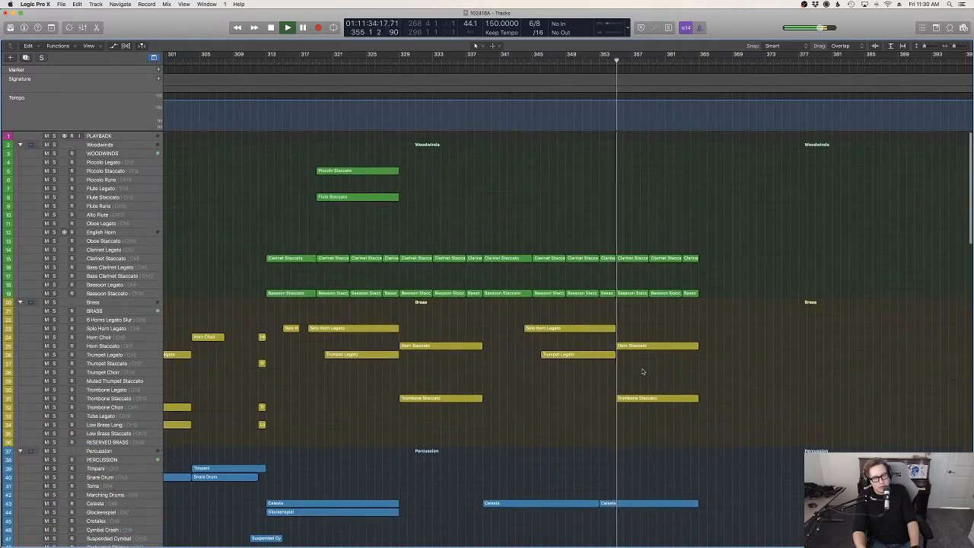
Listen through bars 355 to 365 while checking the closing woodwind, brass, percussion and string regions.
scroll(642, 371, down, 8)
scroll(642, 371, up, 8)
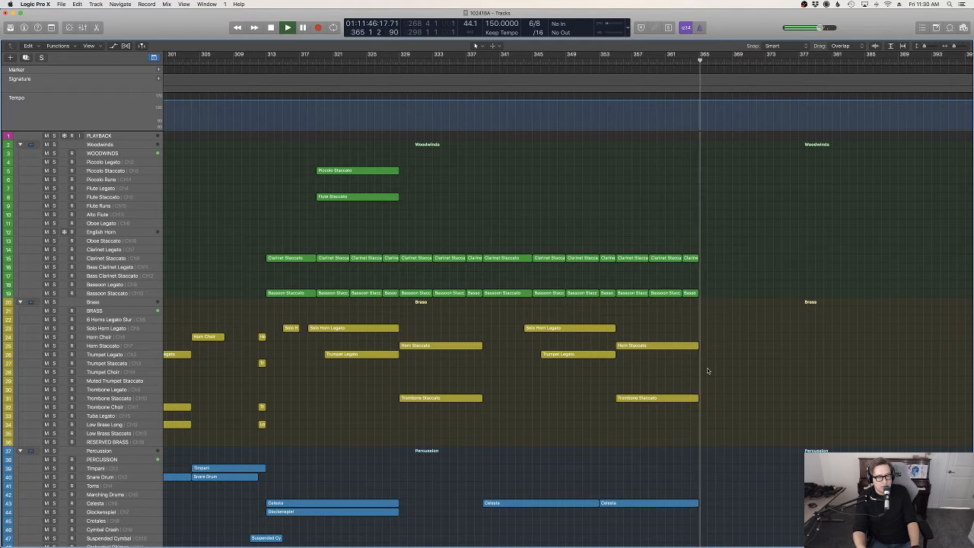
scroll(703, 370, down, 15)
scroll(704, 371, down, 3)
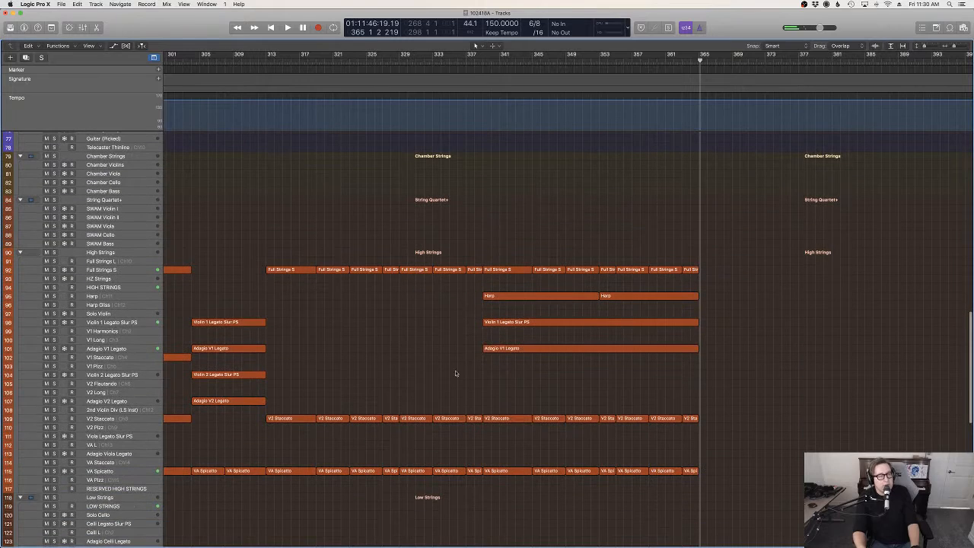
Select the Full Strings L track and replay the ending from about bar 360, checking the percussion, choir and string regions.
click(139, 261)
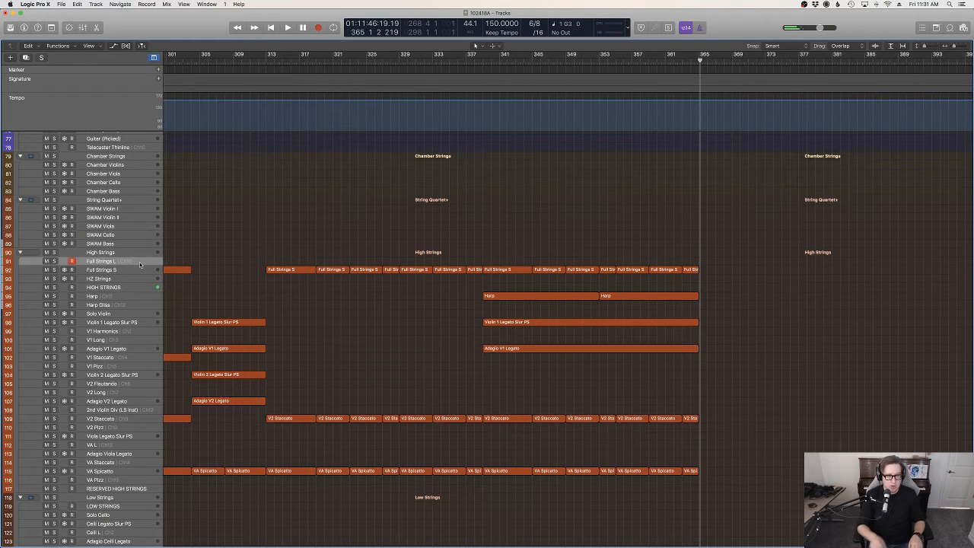
double_click(653, 60)
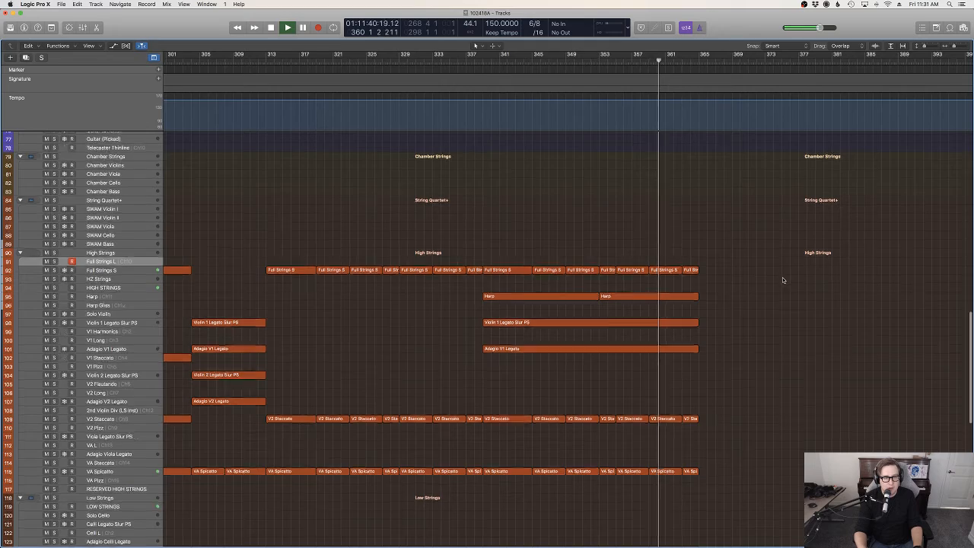
scroll(782, 277, up, 10)
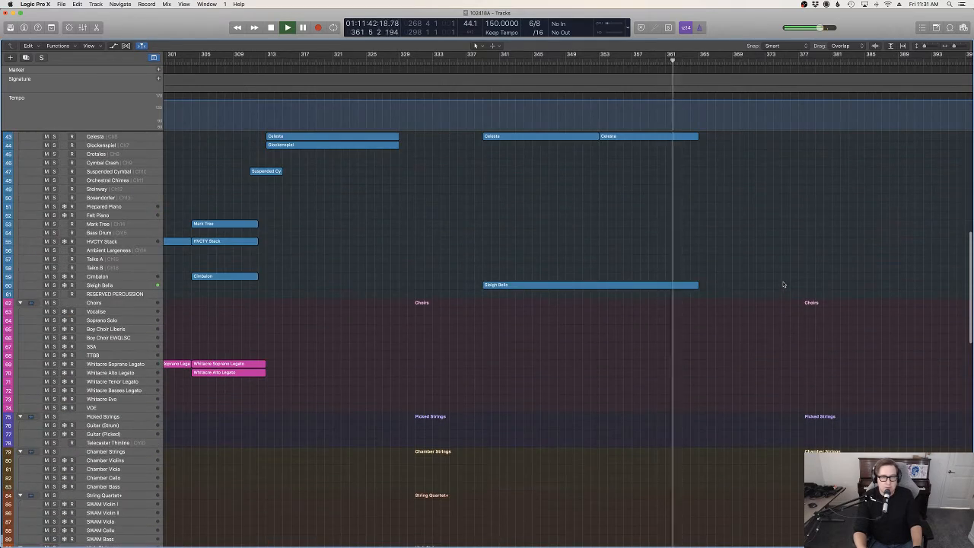
scroll(781, 283, up, 2)
scroll(781, 284, down, 10)
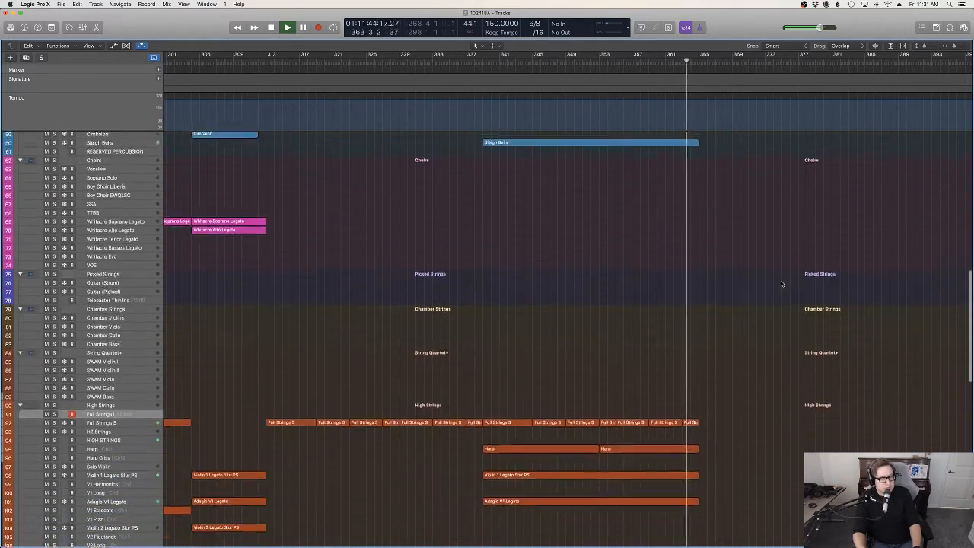
scroll(780, 285, down, 7)
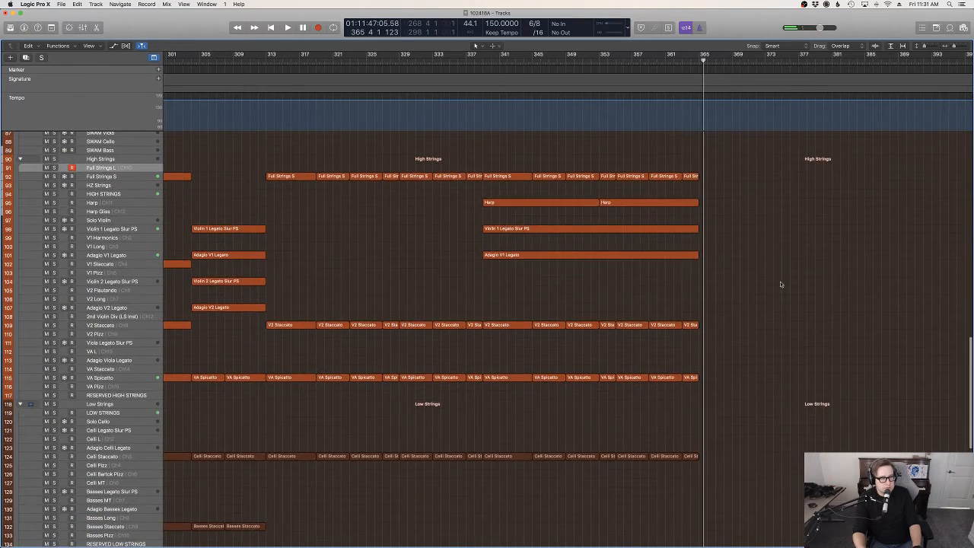
Look over the full arrangement between about bars 245 and 365, comparing the strings, choirs, percussion, brass and woodwinds.
scroll(781, 284, left, 6)
scroll(780, 284, right, 2)
scroll(780, 285, right, 1)
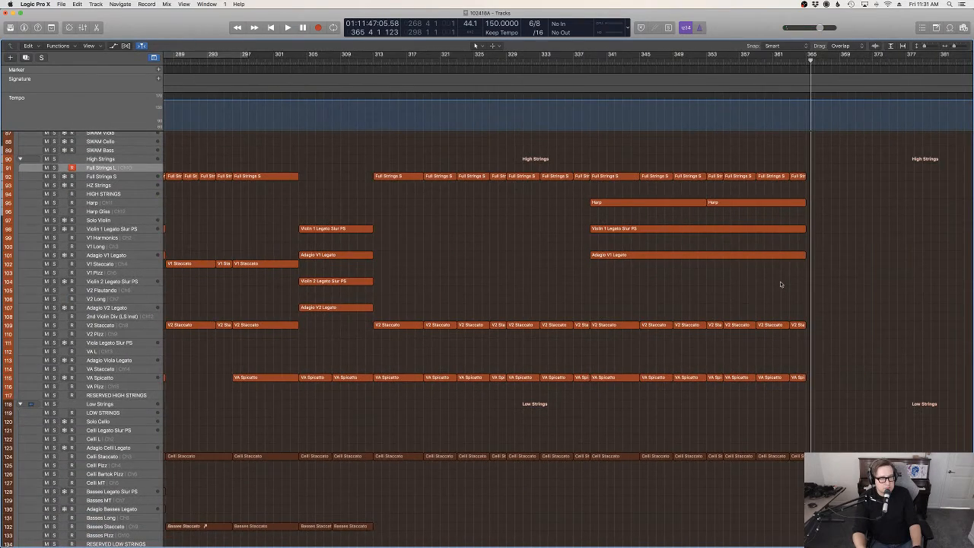
scroll(780, 284, up, 12)
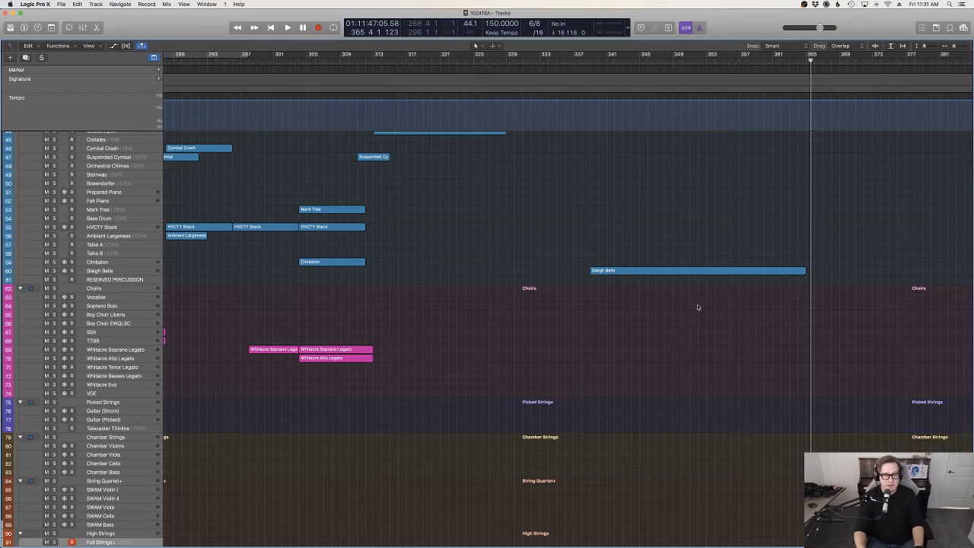
scroll(727, 296, up, 10)
scroll(723, 258, left, 5)
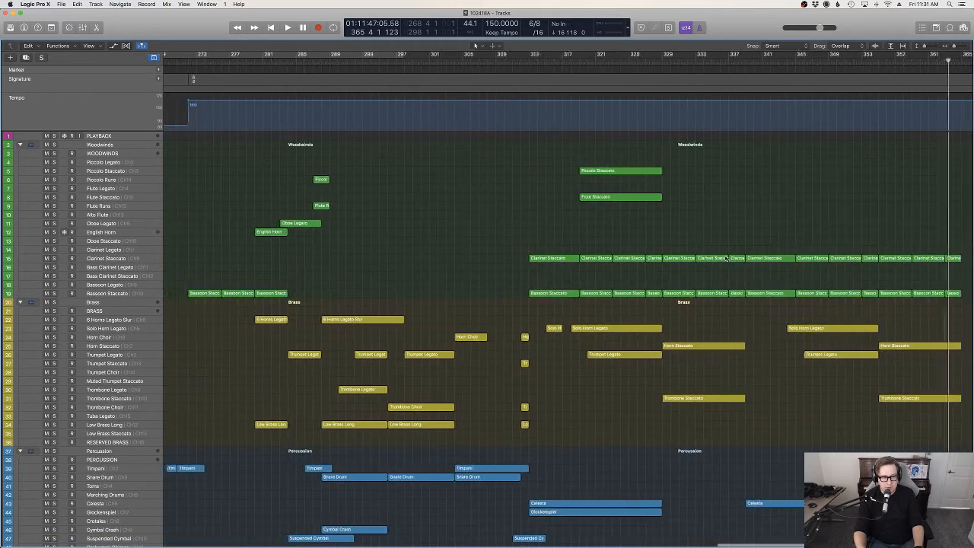
scroll(724, 255, down, 3)
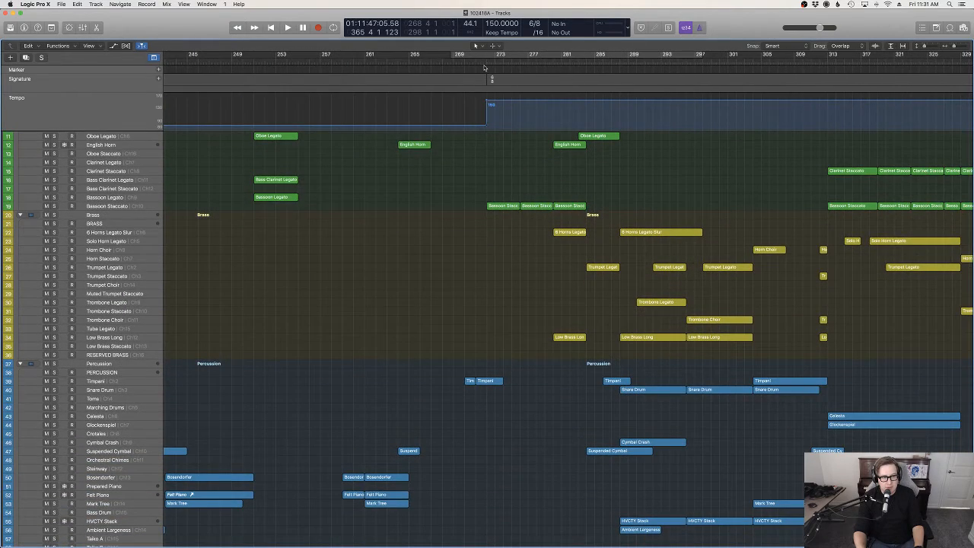
drag(523, 63, 619, 76)
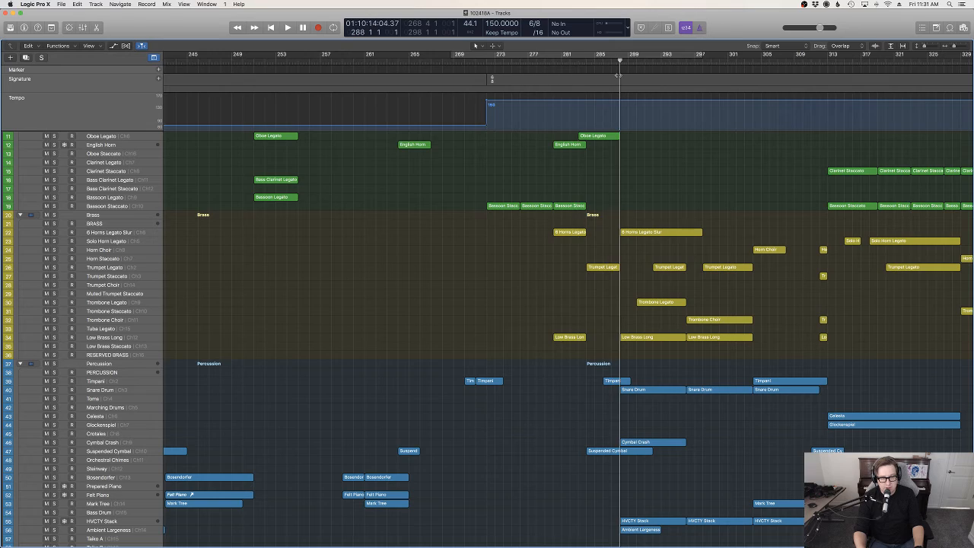
scroll(840, 282, right, 8)
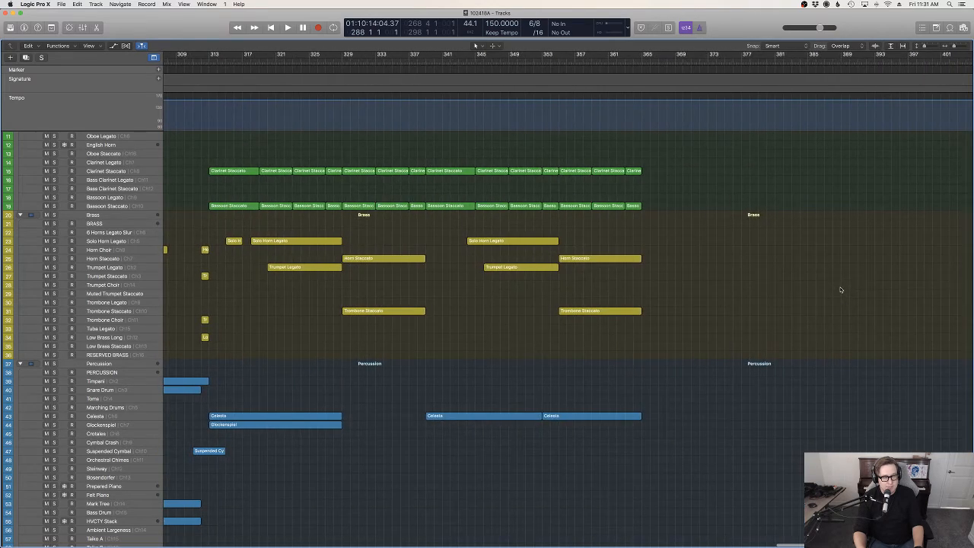
scroll(841, 290, down, 10)
scroll(799, 288, left, 8)
scroll(756, 288, up, 5)
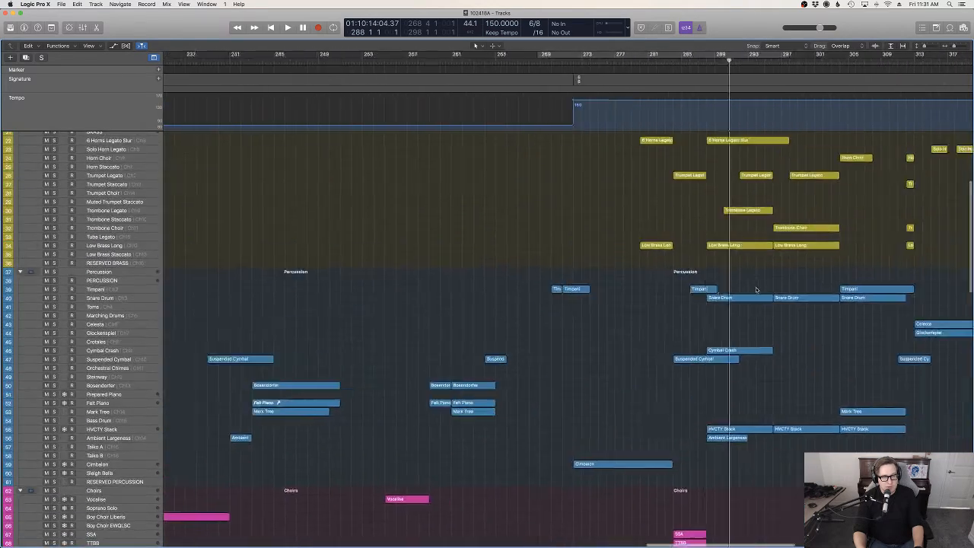
scroll(756, 289, right, 8)
scroll(756, 290, up, 5)
scroll(717, 287, left, 6)
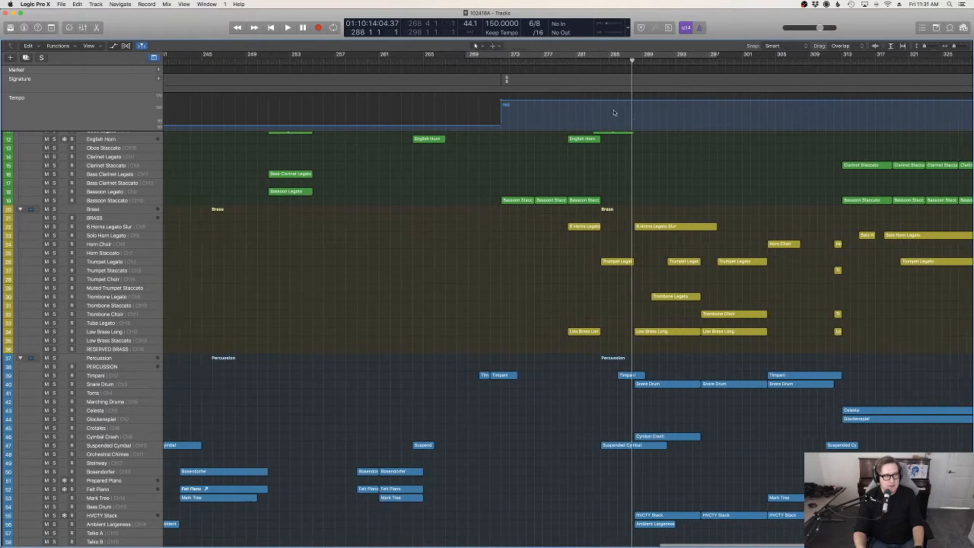
Place the playhead at bar 272 and listen to the opening bars of the section.
scroll(613, 113, left, 1)
drag(497, 62, 504, 61)
scroll(502, 61, right, 1)
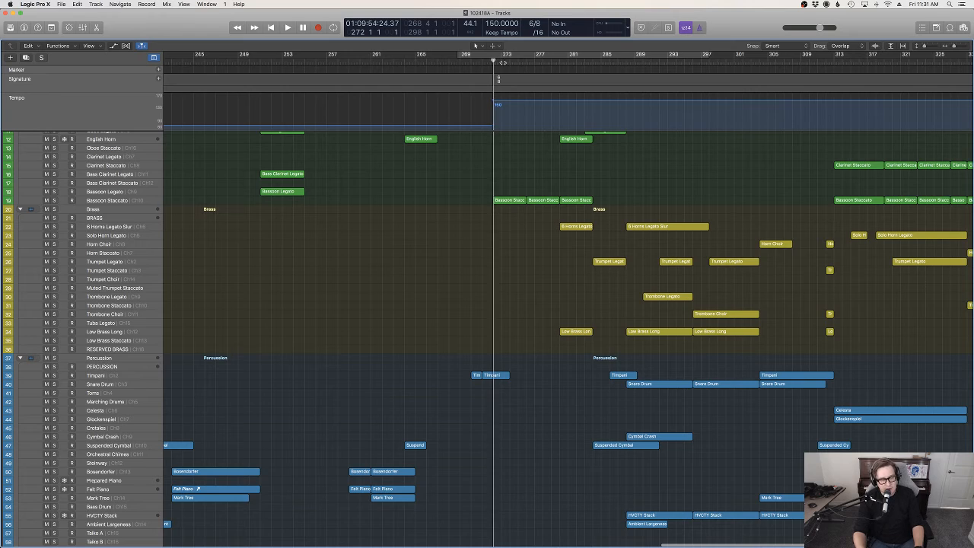
scroll(616, 185, up, 5)
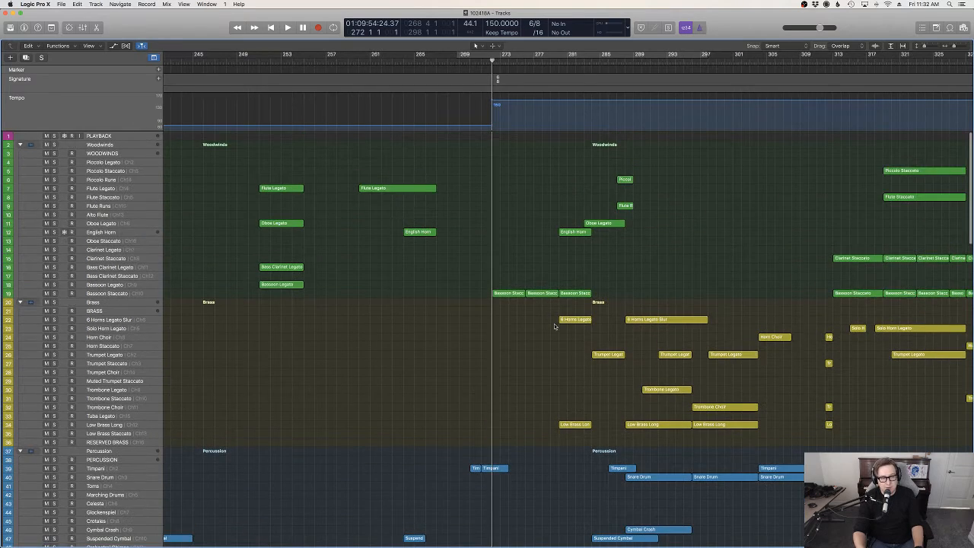
scroll(554, 327, right, 10)
scroll(577, 327, left, 10)
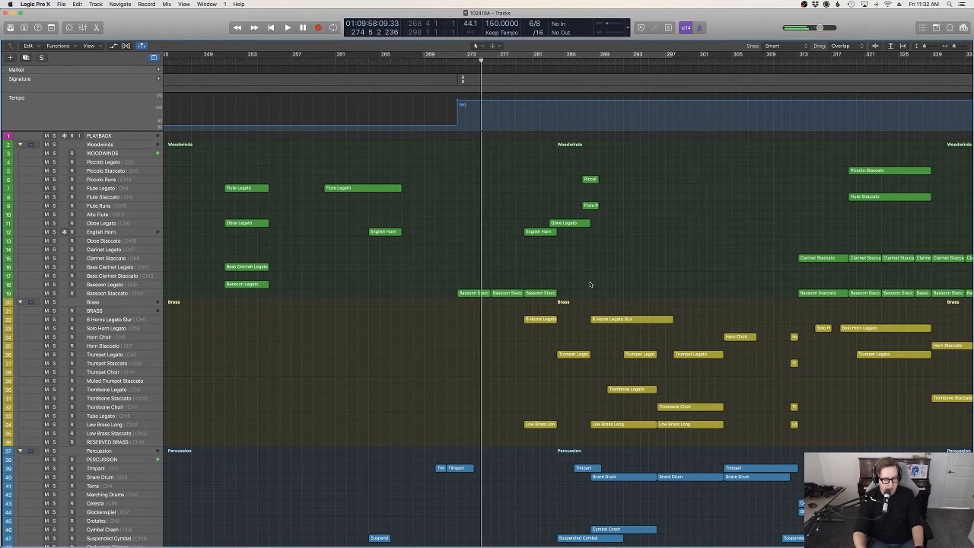
Set the tempo event at bar 272 to 155 BPM.
click(921, 27)
double_click(865, 134)
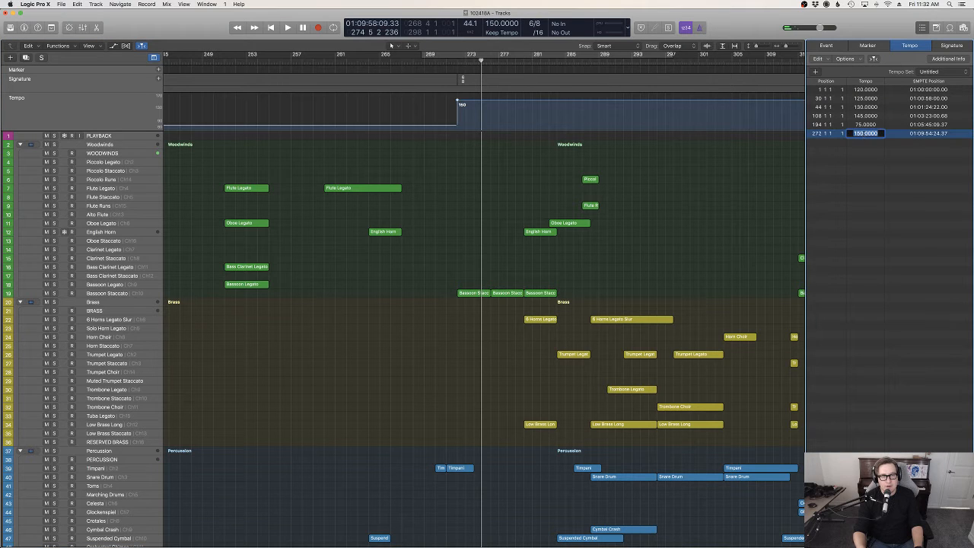
text(155)
key(Return)
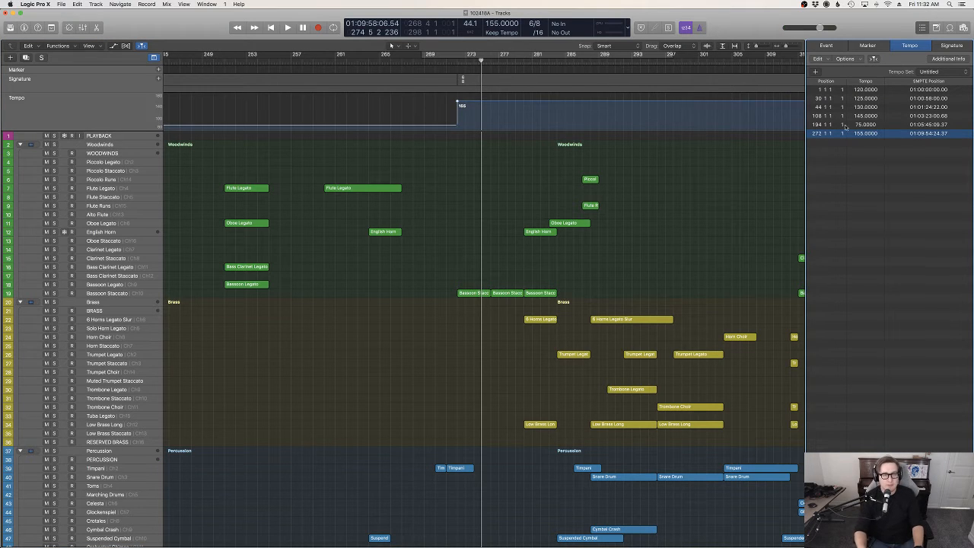
Close the tempo list and listen from the tempo change through about bar 299 to judge the section's new tempo.
click(447, 62)
key(space)
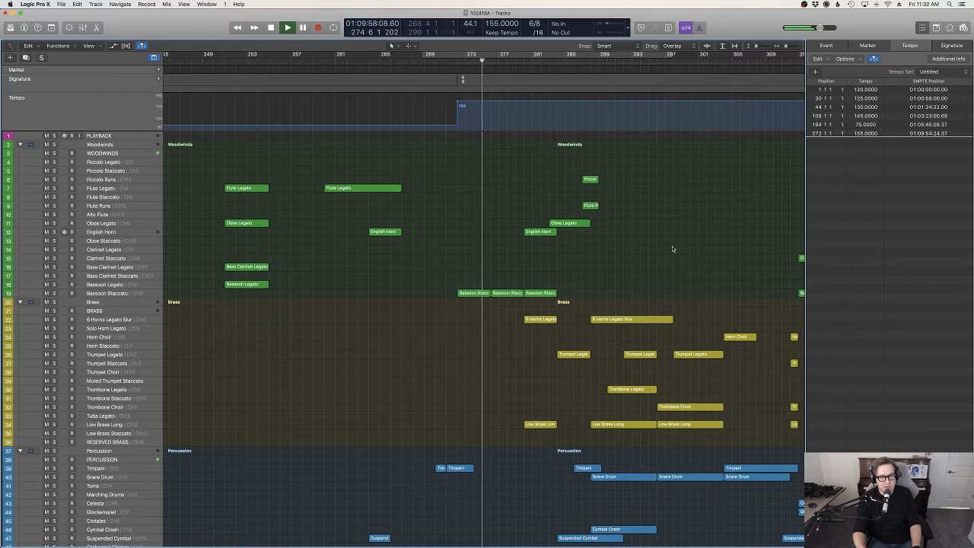
key(d)
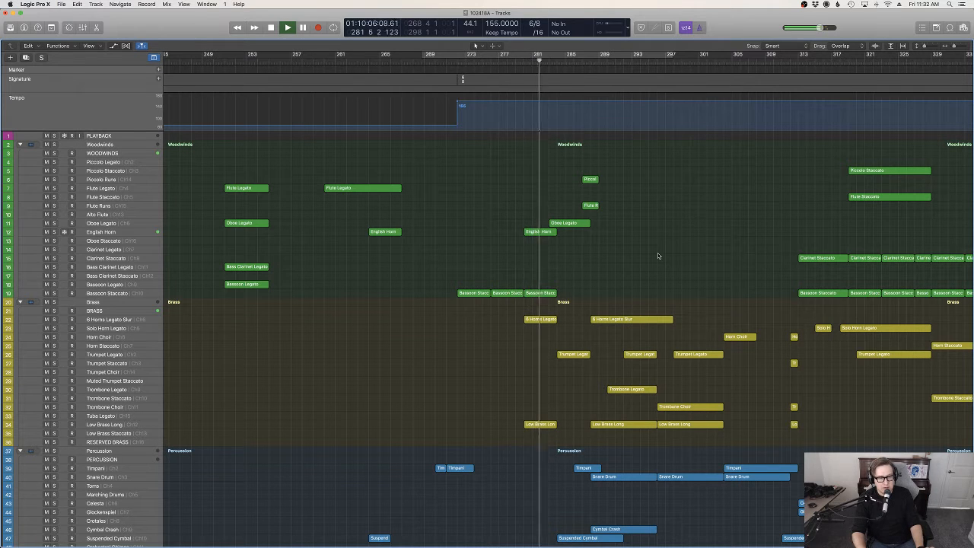
scroll(656, 256, up, 2)
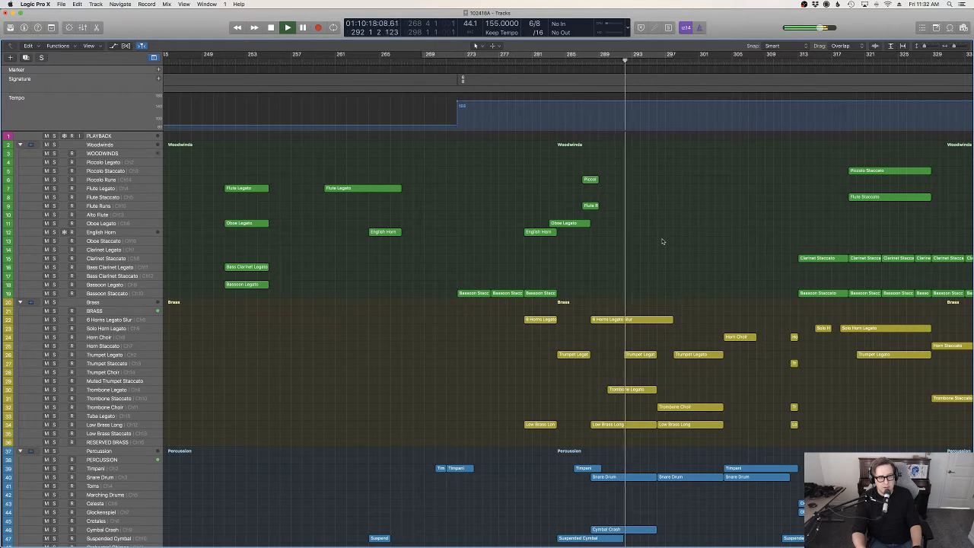
scroll(662, 242, down, 10)
scroll(661, 242, up, 9)
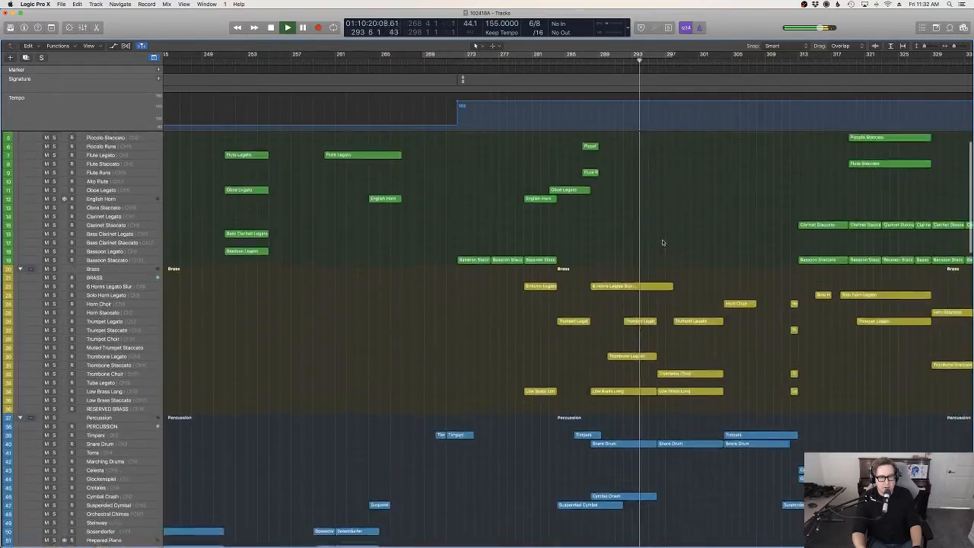
scroll(662, 243, up, 1)
scroll(662, 243, right, 3)
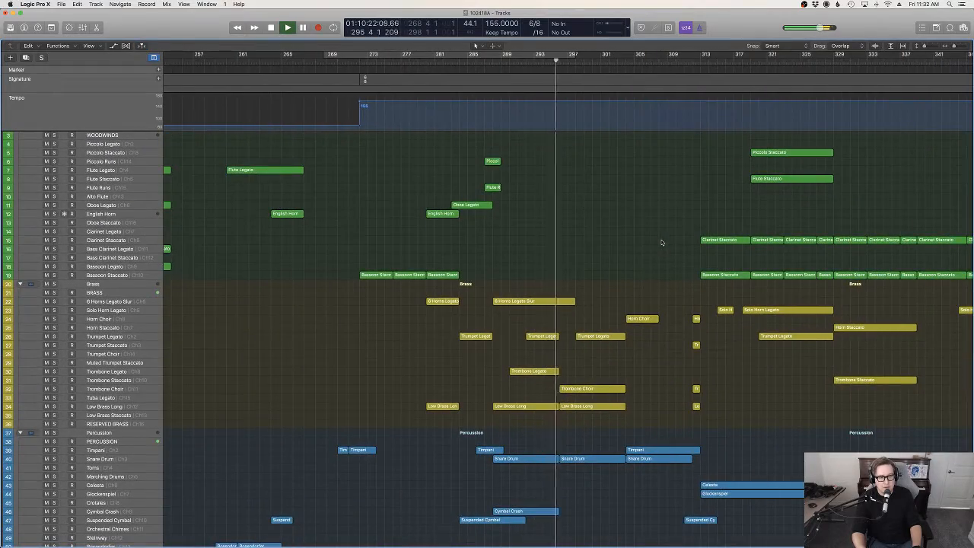
scroll(645, 242, up, 1)
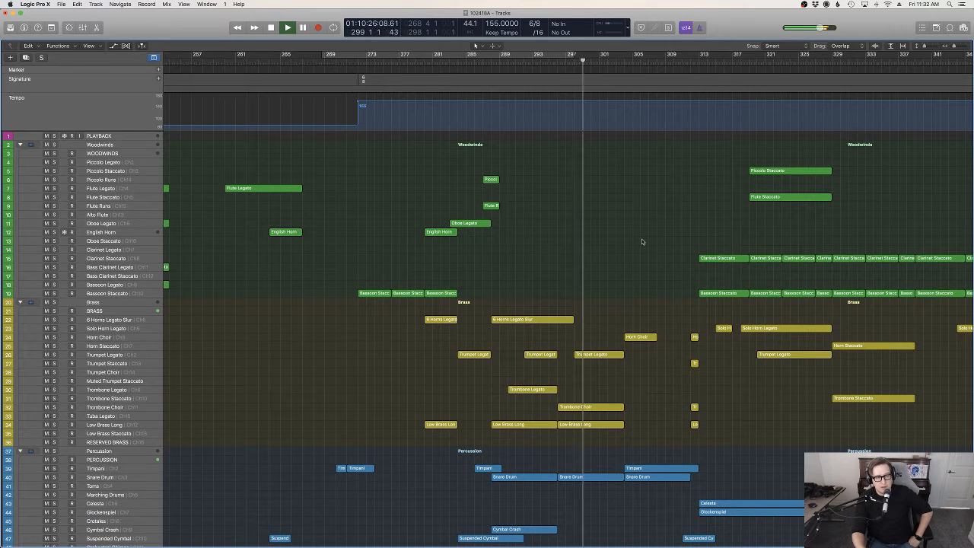
Listen through about bars 299 to 307, checking the percussion, choir and horn choir regions around the transition.
scroll(634, 254, down, 12)
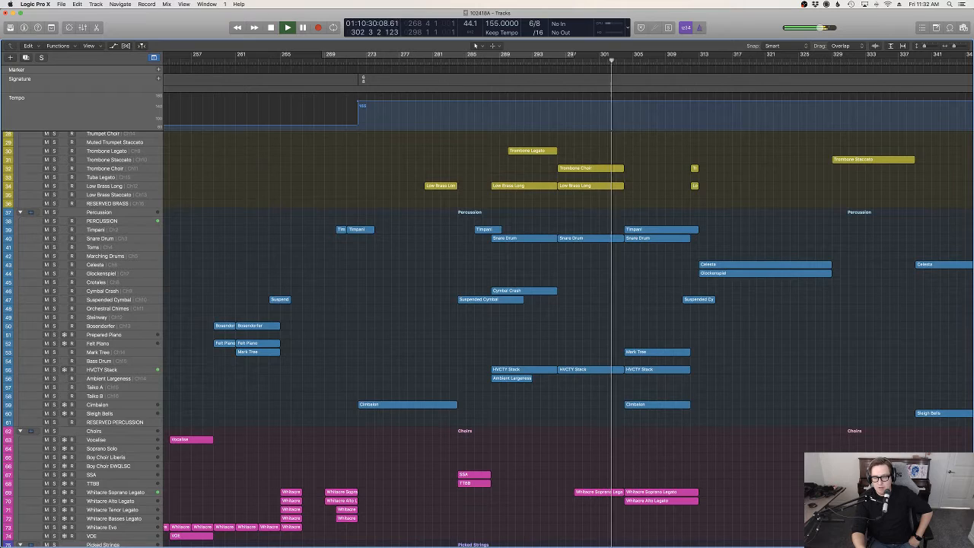
key(s)
key(s)
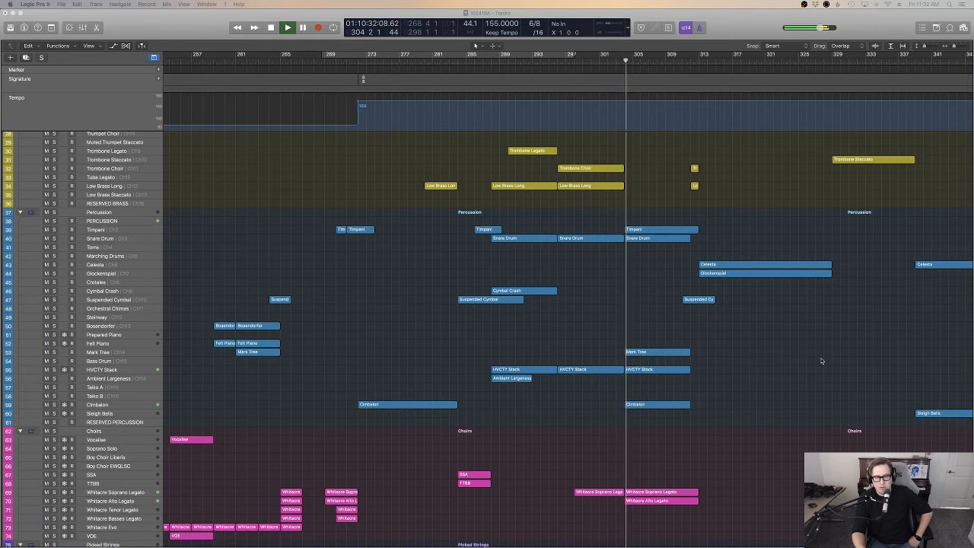
scroll(789, 386, up, 12)
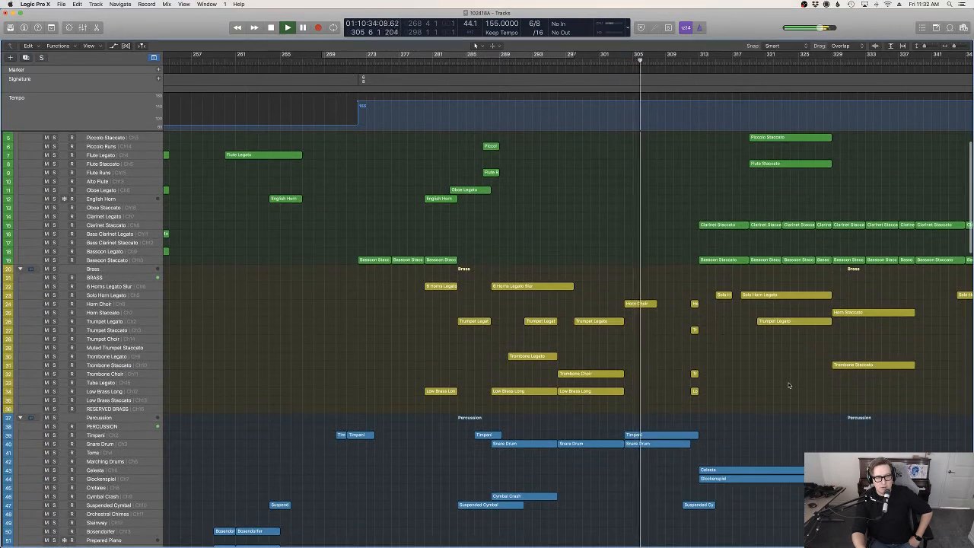
scroll(789, 385, down, 1)
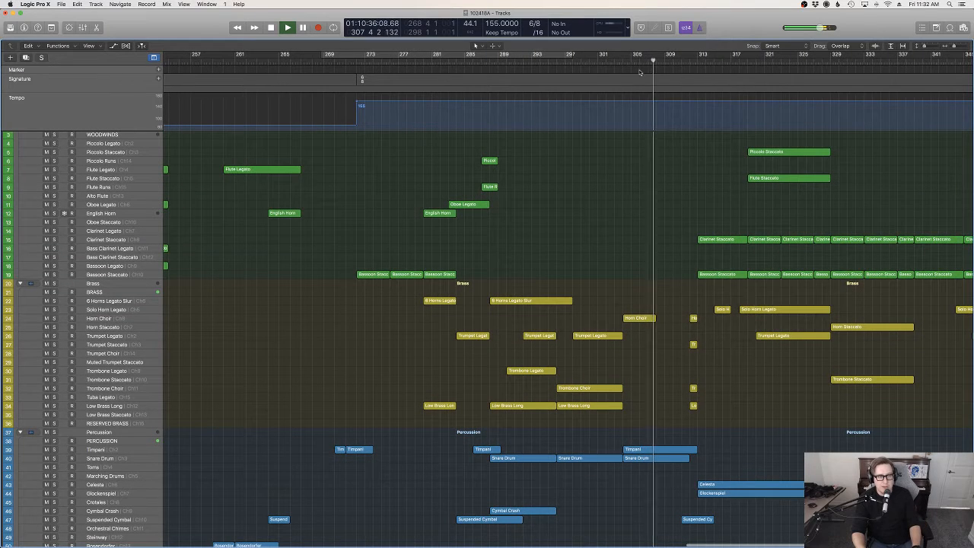
Place the playhead at bar 304, set the cycle range to bars 305 to 313, and create tempo points at the range's boundaries.
click(628, 61)
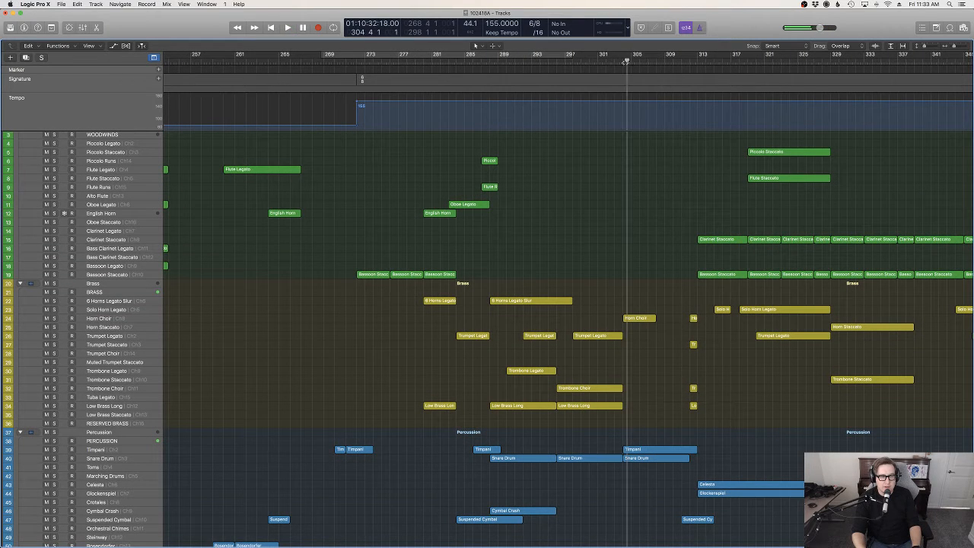
click(623, 61)
drag(635, 57, 695, 61)
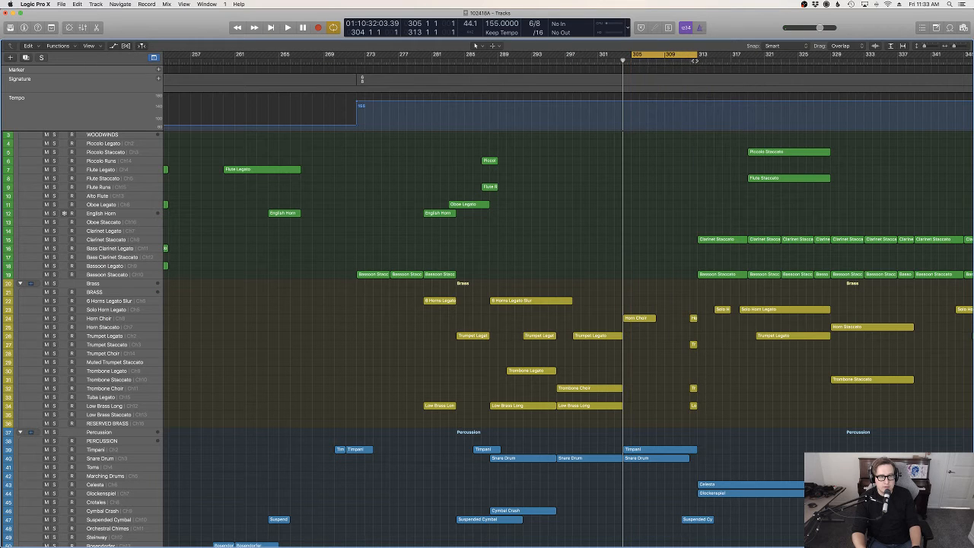
click(77, 4)
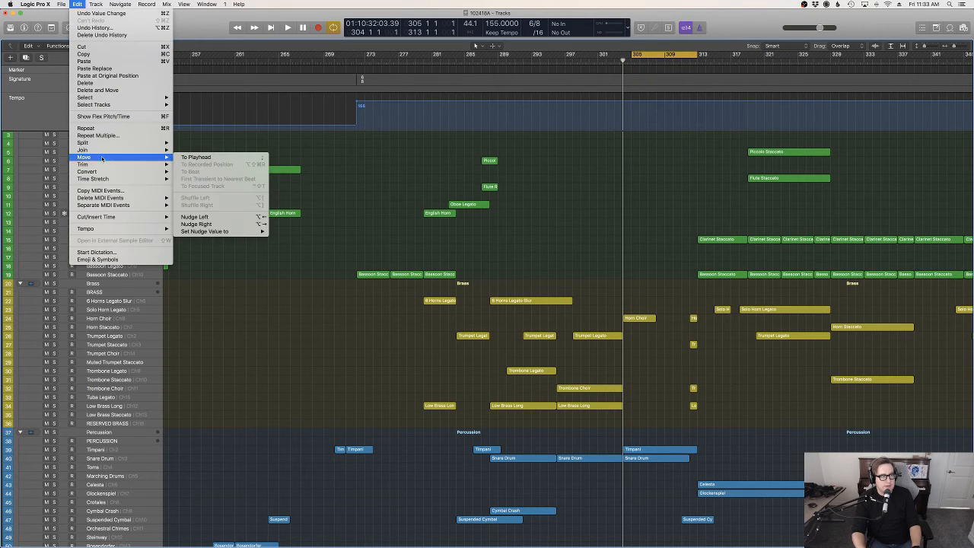
mouse_move(160, 174)
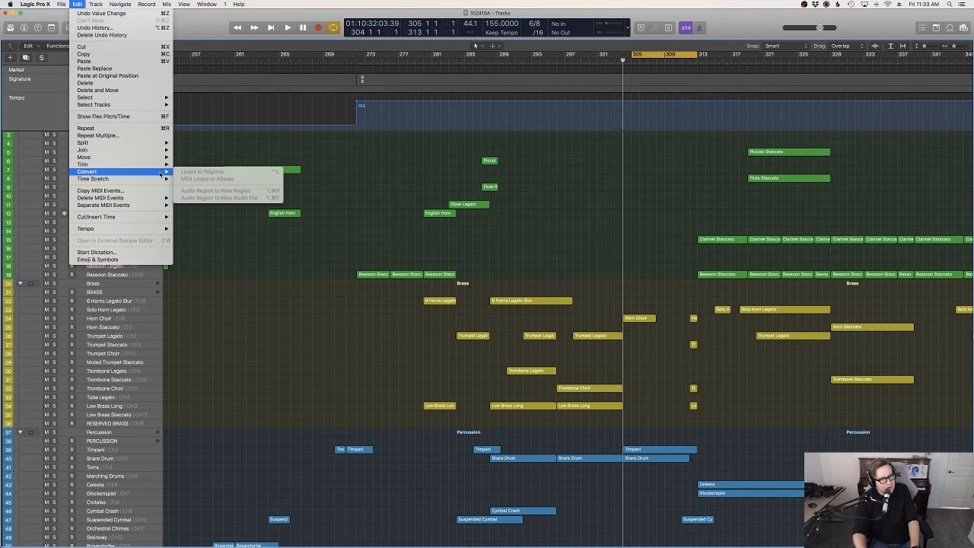
click(460, 168)
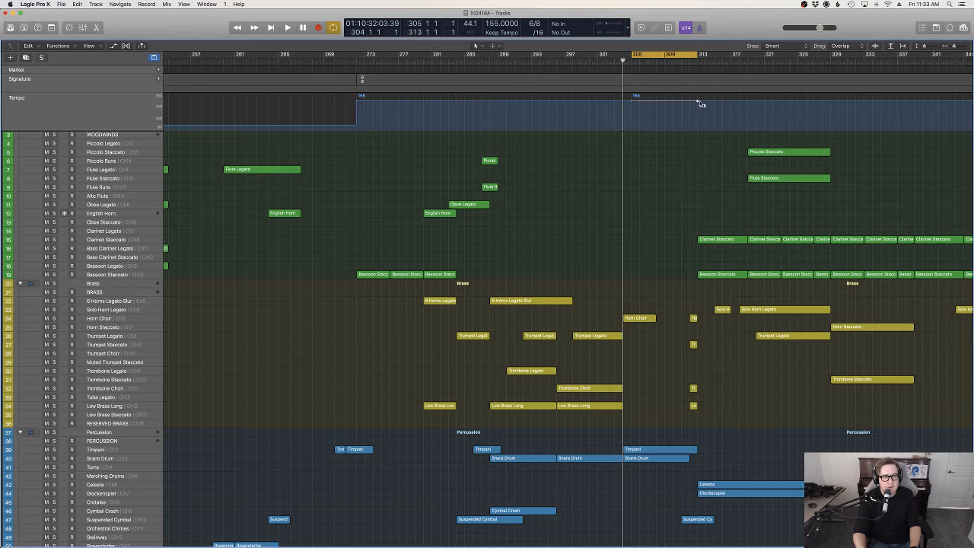
Raise the tempo point at bar 313 to 170 BPM, curve the ramp from bar 305, and play through the transition.
click(697, 103)
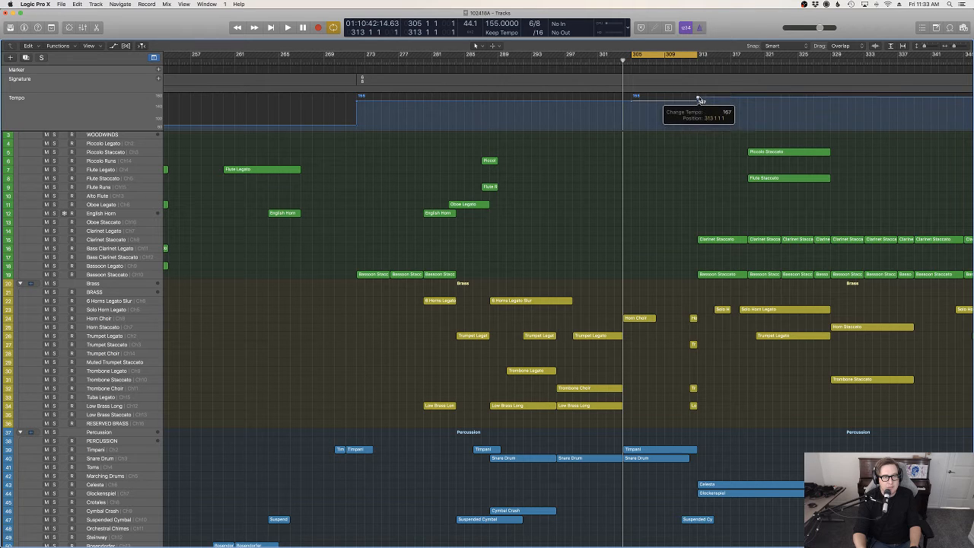
drag(697, 101, 700, 102)
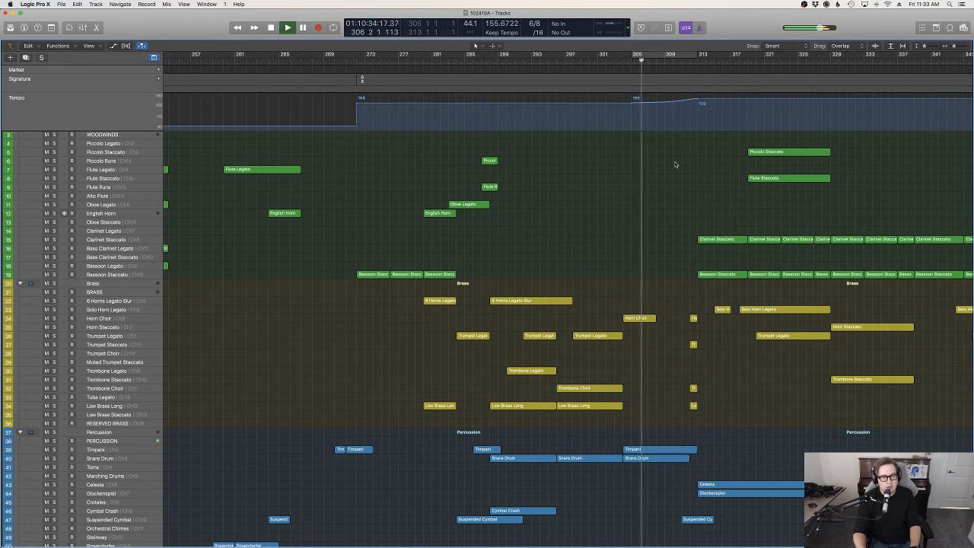
scroll(677, 169, up, 2)
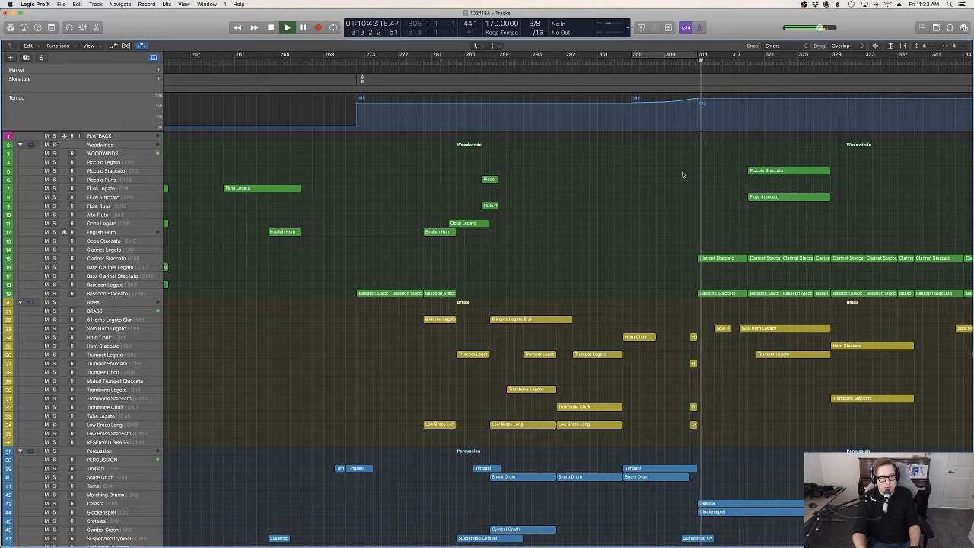
scroll(703, 175, up, 1)
scroll(704, 173, right, 5)
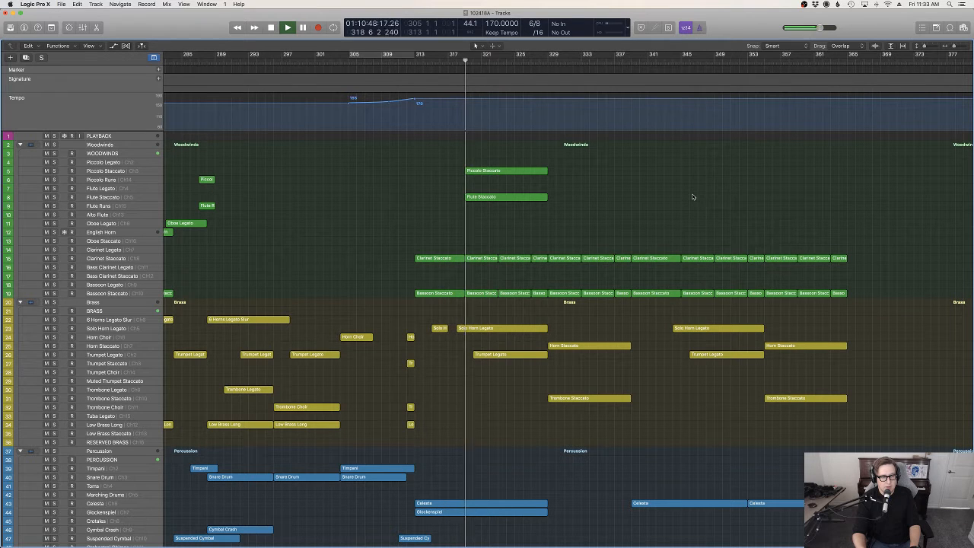
Listen through about bars 318 to 364, checking the woodwind, brass, percussion and string regions and the Basses Staccato track.
scroll(692, 197, left, 5)
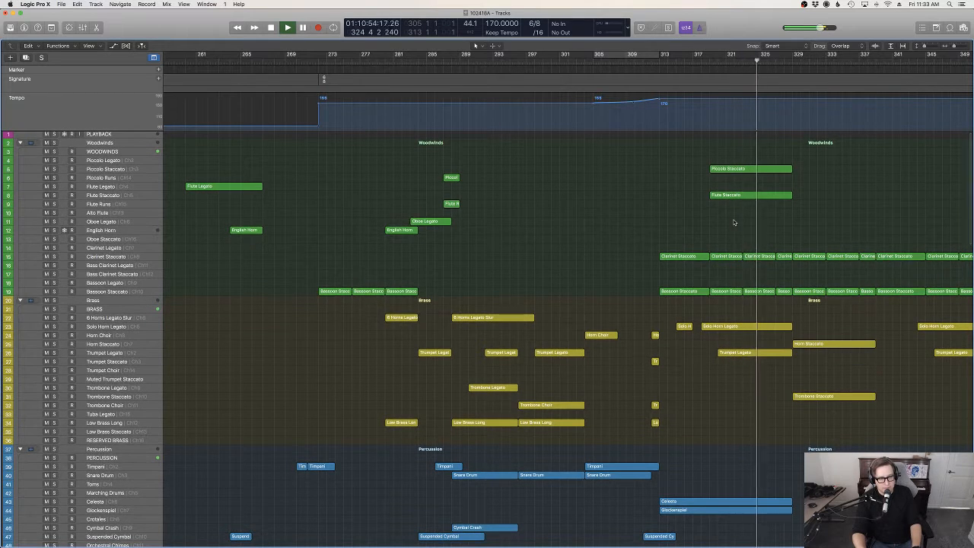
scroll(734, 221, down, 3)
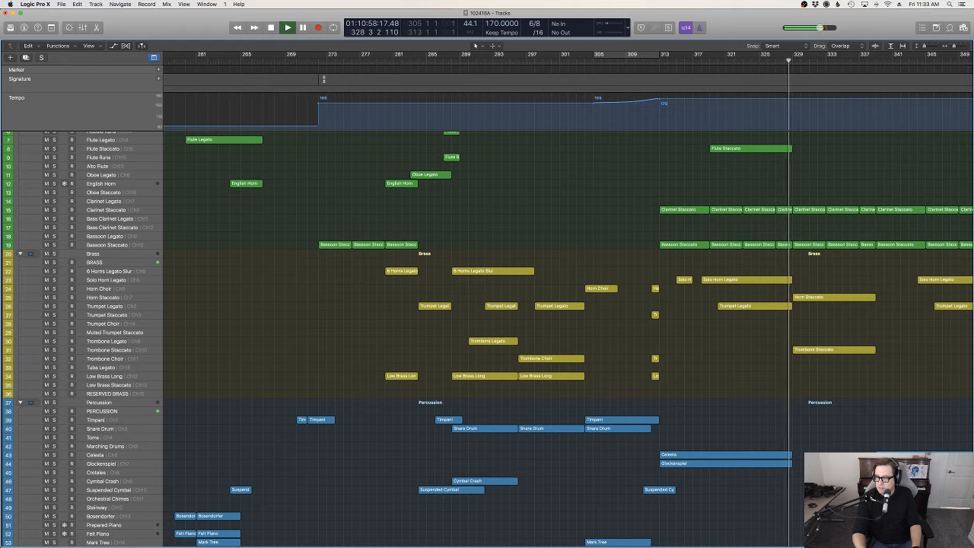
scroll(906, 423, right, 1)
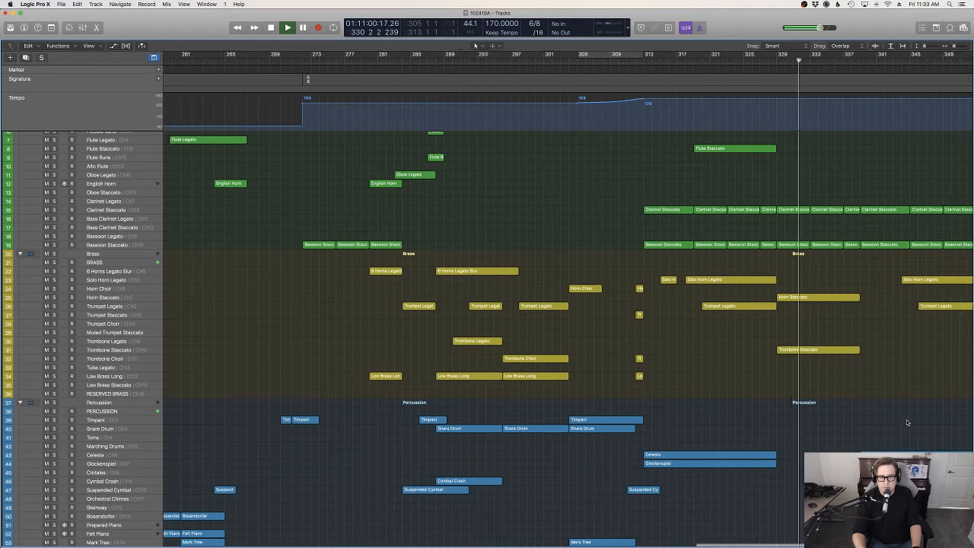
scroll(906, 419, right, 5)
scroll(906, 419, up, 3)
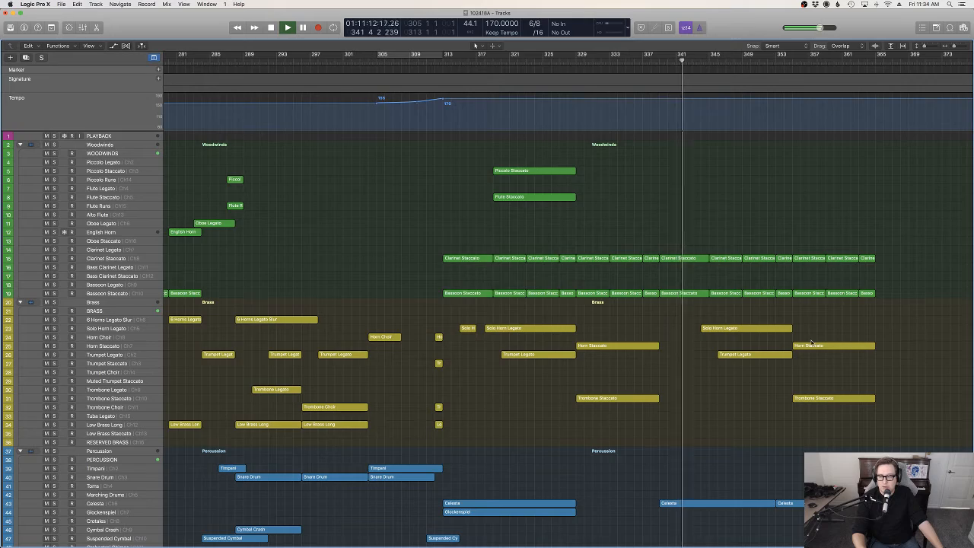
scroll(810, 343, down, 20)
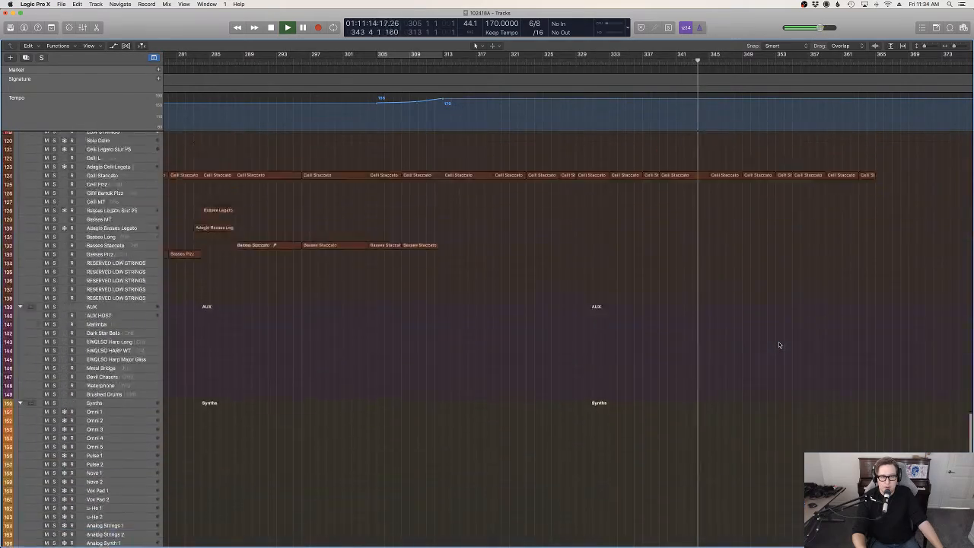
scroll(778, 345, up, 4)
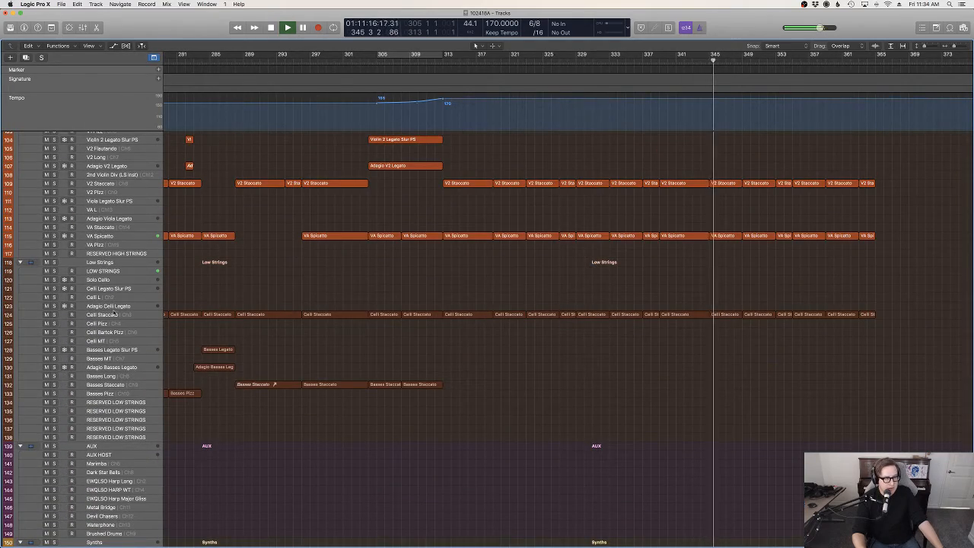
click(112, 385)
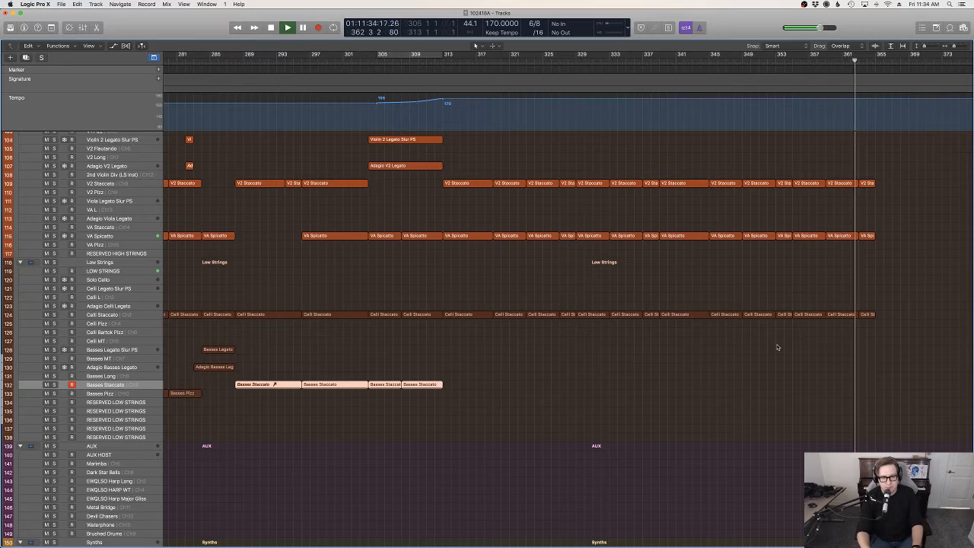
scroll(899, 348, up, 10)
scroll(913, 365, down, 8)
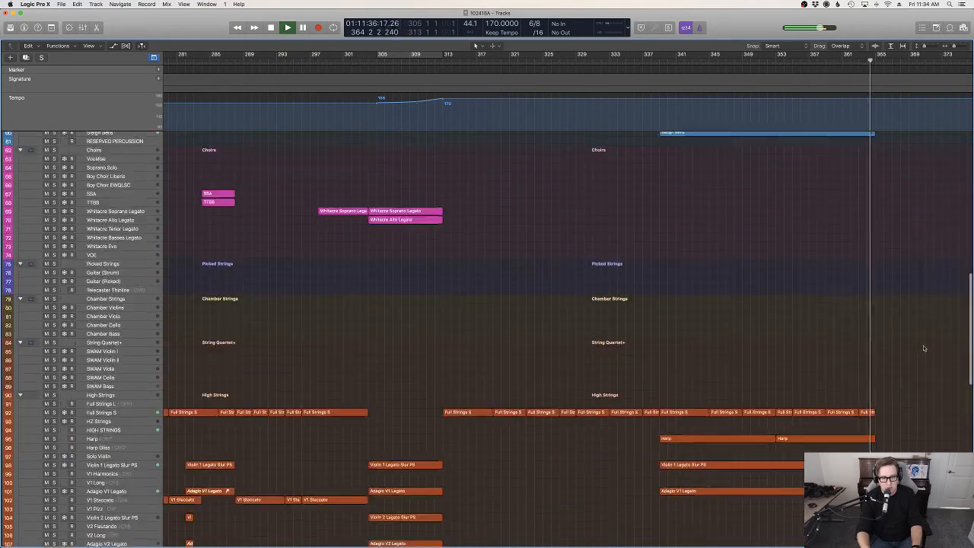
Stop playback and delete the last Celli Staccato region, around bars 363 to 365.
key(space)
scroll(890, 437, down, 3)
drag(887, 416, 865, 361)
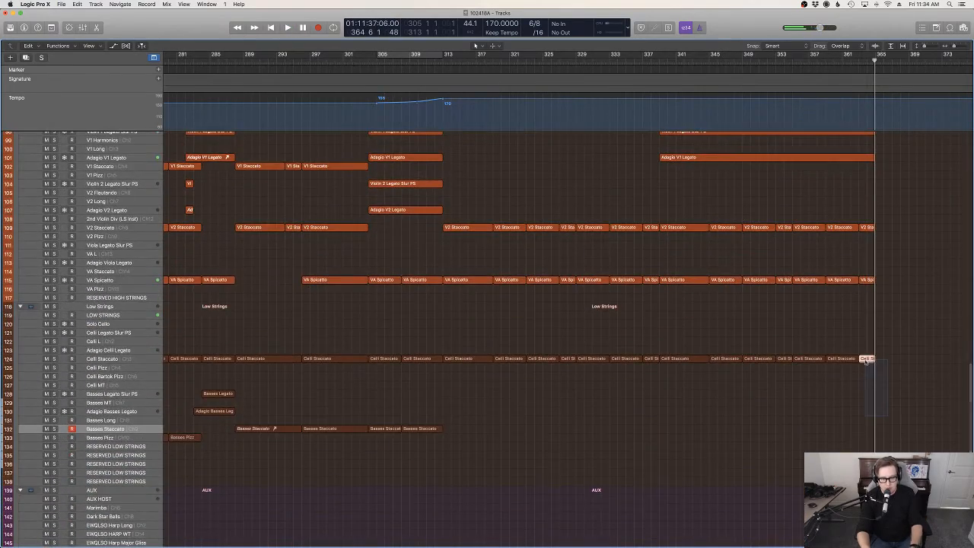
Examine the final notes of Full Strings S and Violin 1 Legato Slur PS in the Piano Roll, playing back from about bar 361.
scroll(904, 282, up, 7)
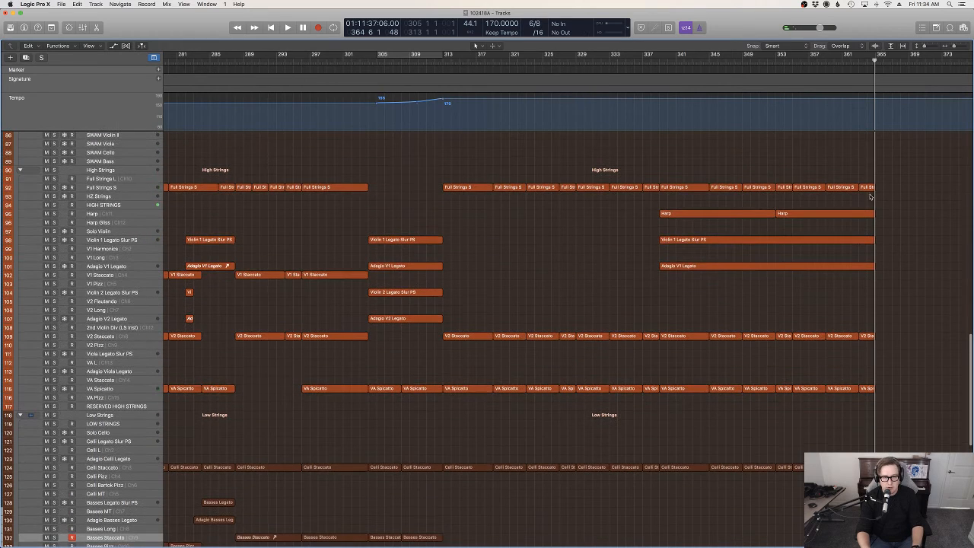
double_click(867, 187)
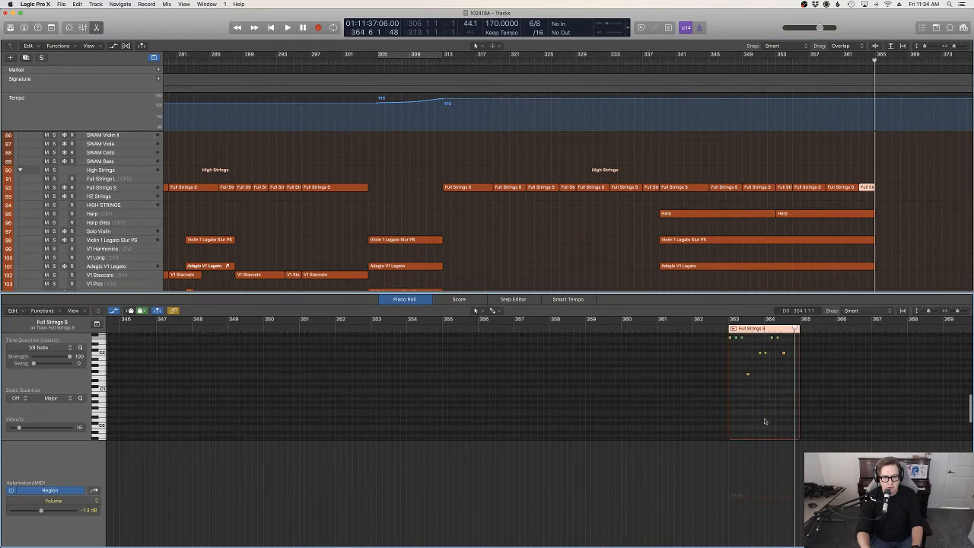
drag(726, 371, 717, 354)
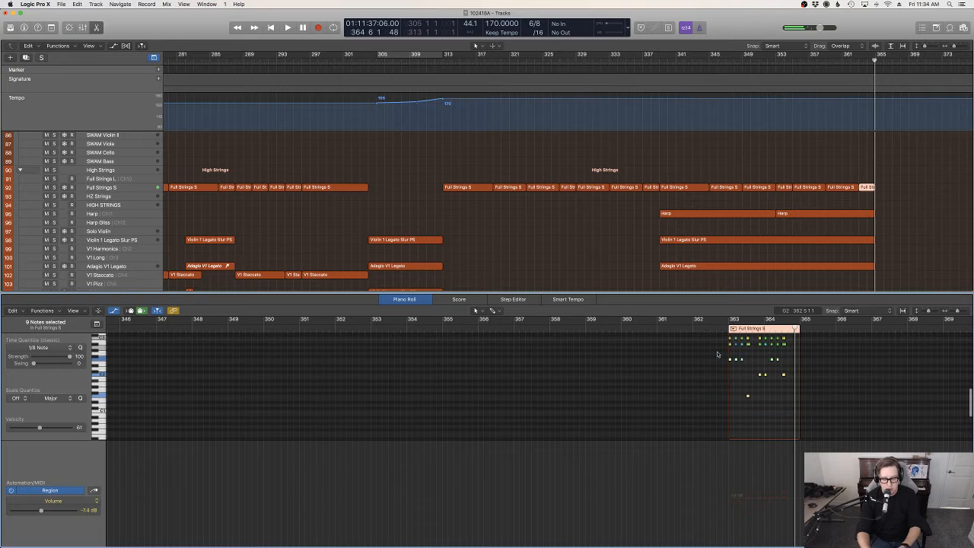
click(645, 328)
key(space)
double_click(864, 239)
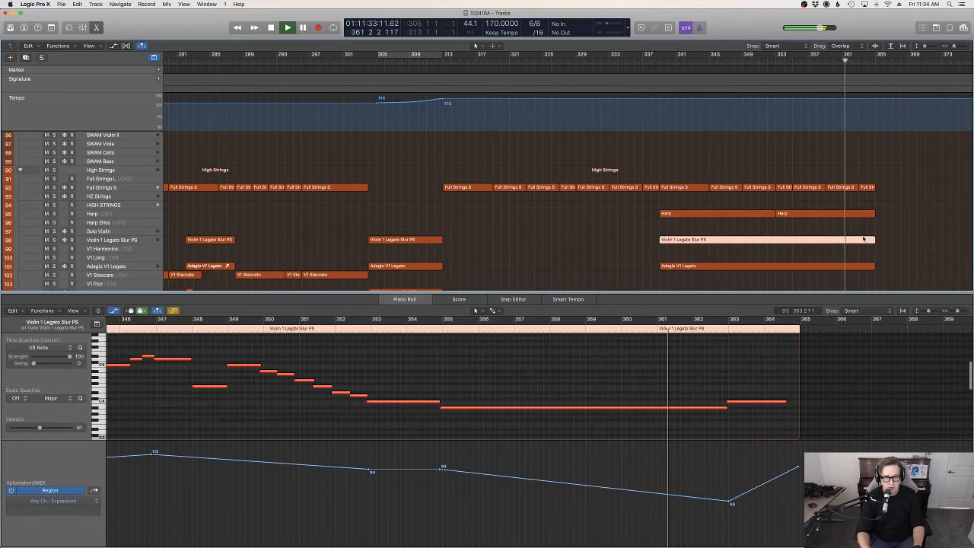
scroll(888, 239, down, 14)
key(space)
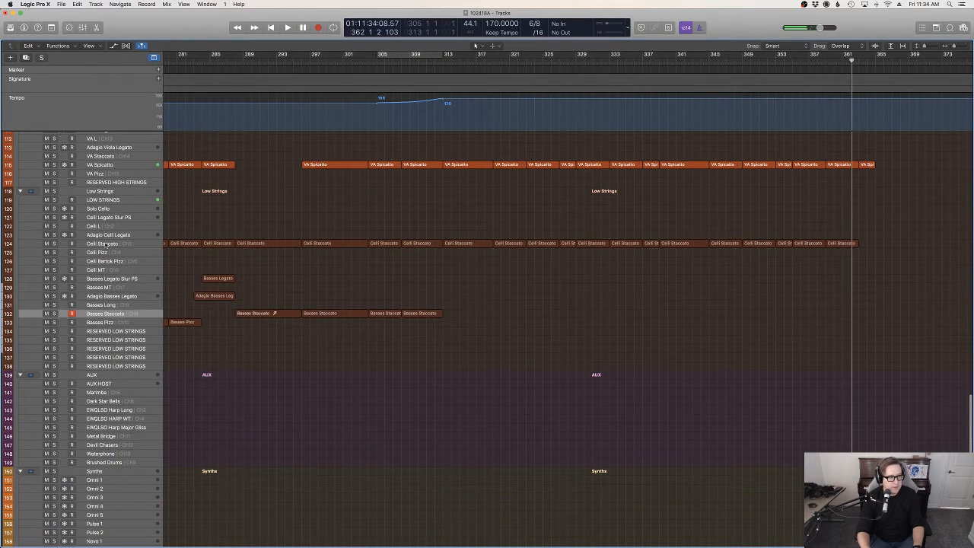
Arm the Celli Staccato track together with Basses Staccato and record a replacement low string part from about bar 363.
click(102, 244)
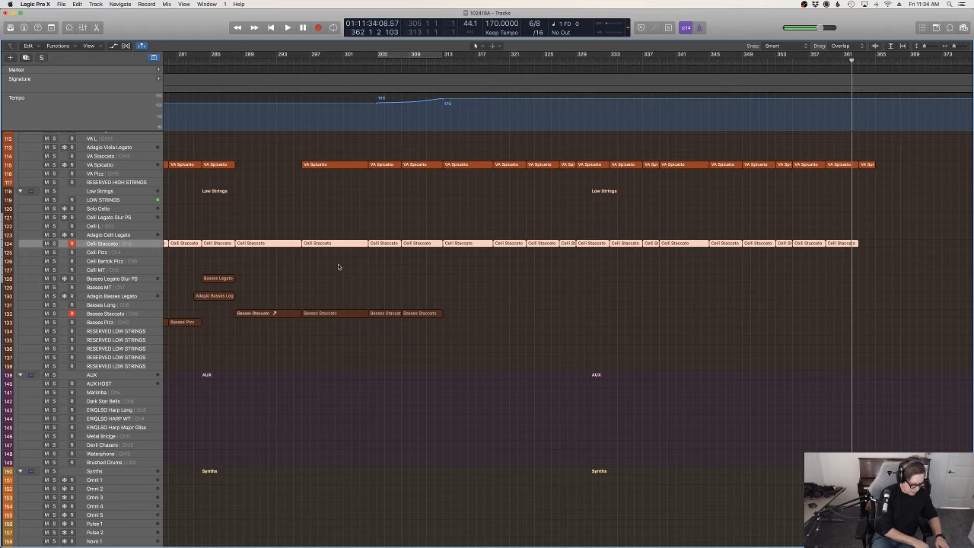
scroll(338, 267, up, 1)
click(339, 267)
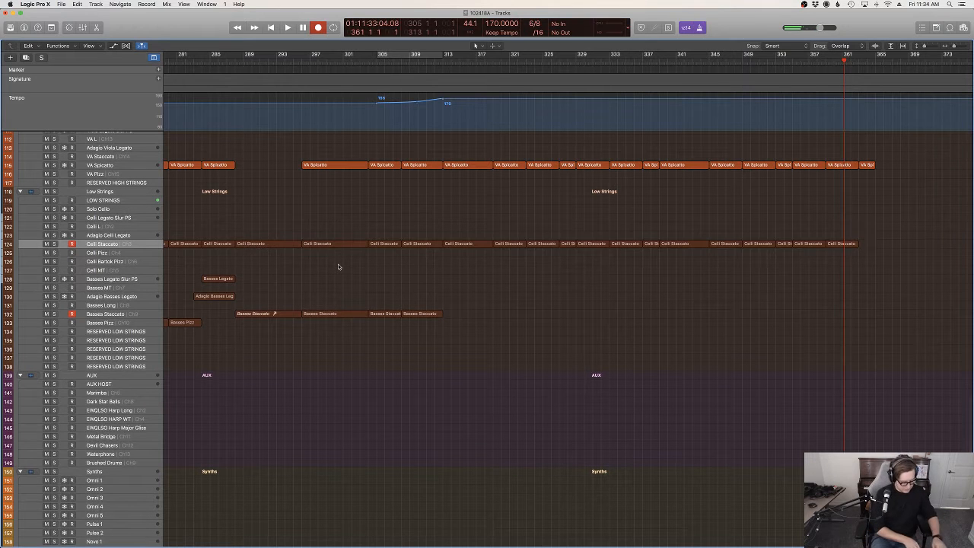
key(space)
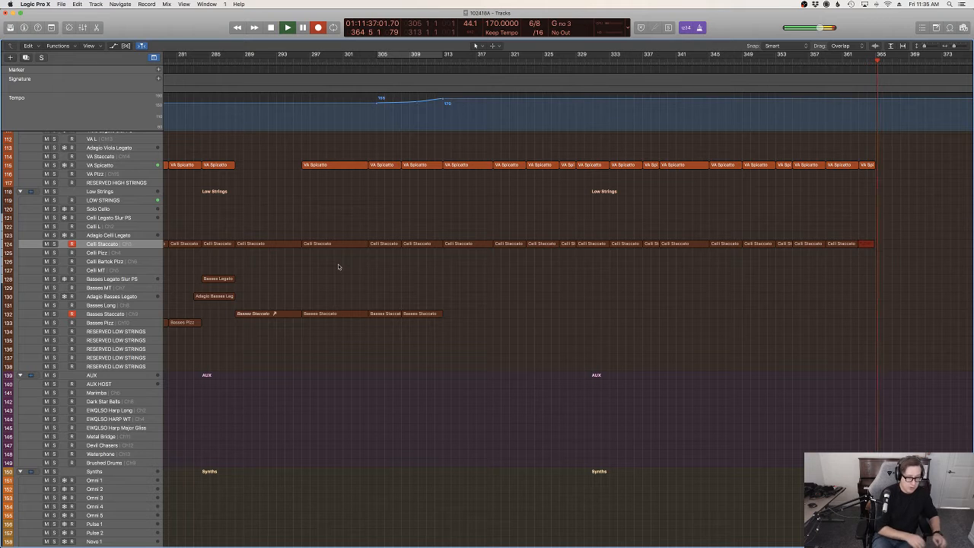
Stop recording and quantize all notes in the newly recorded Celli Staccato region at bar 363 to 1/8 notes.
key(space)
key(e)
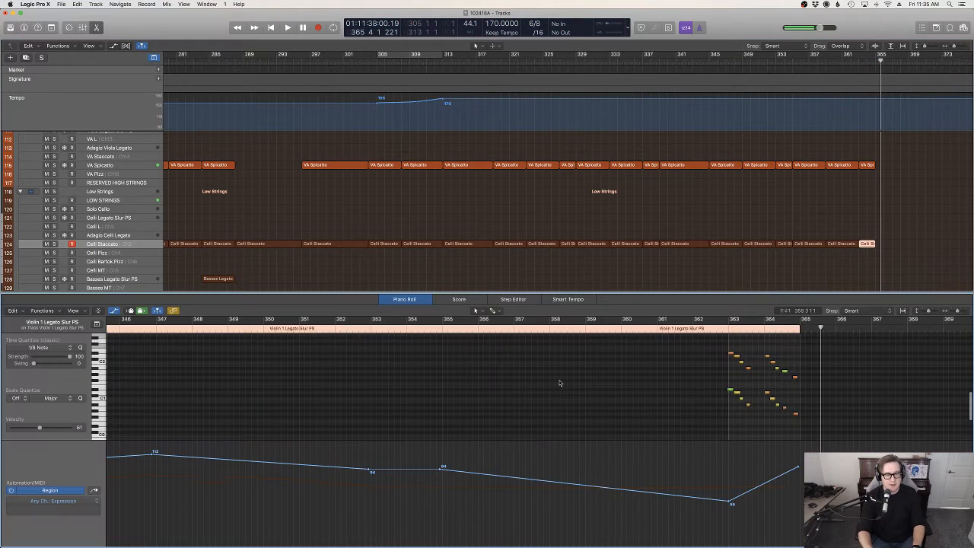
key(super+a)
key(q)
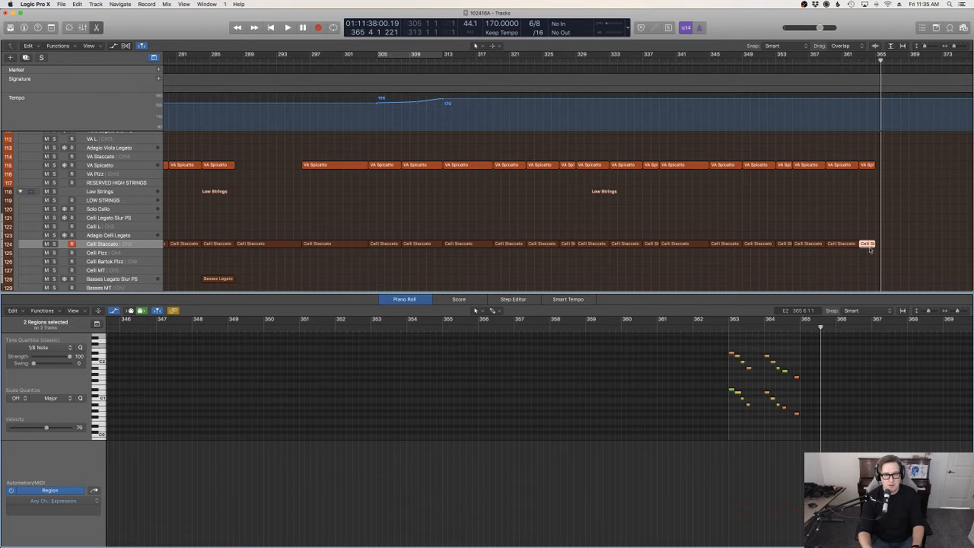
Delete the lower-octave notes from the Celli Staccato region at bar 363.
scroll(869, 248, down, 3)
click(868, 178)
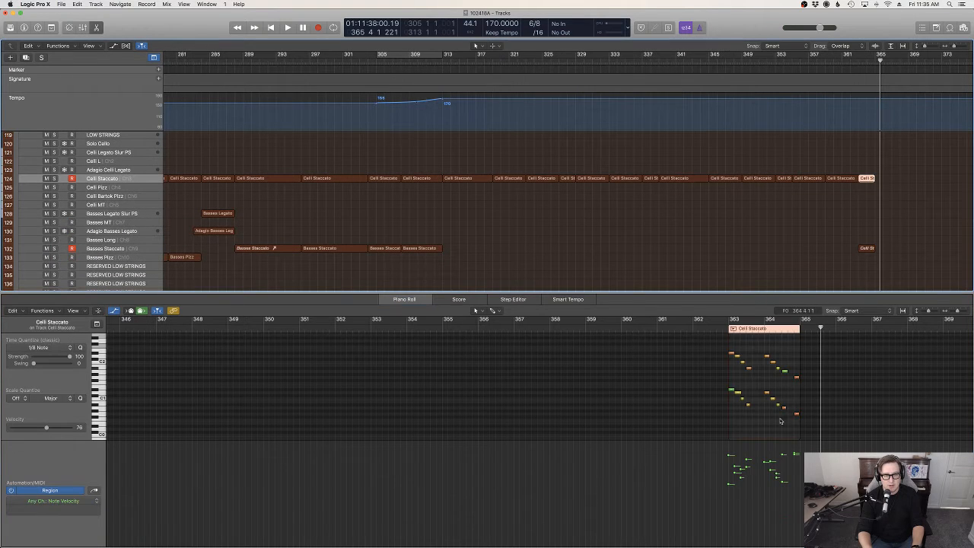
drag(801, 421, 727, 389)
Play back the thinned-out cello ending, close the note editor and stop playback.
key(space)
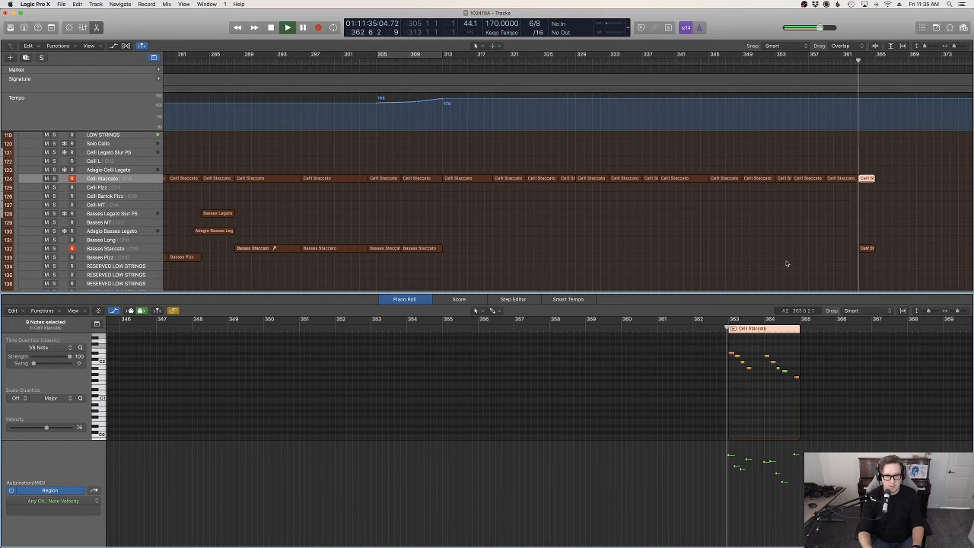
click(795, 253)
key(p)
scroll(794, 252, up, 4)
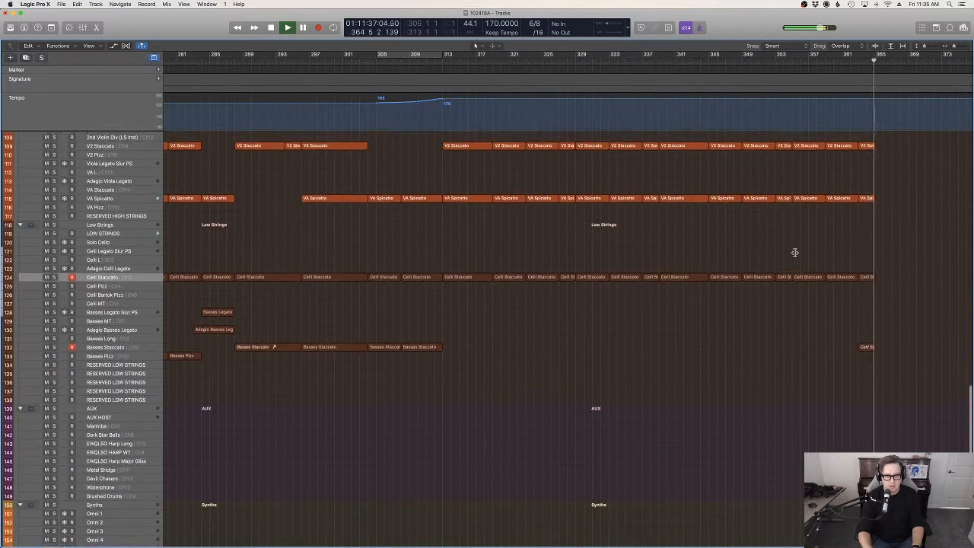
key(space)
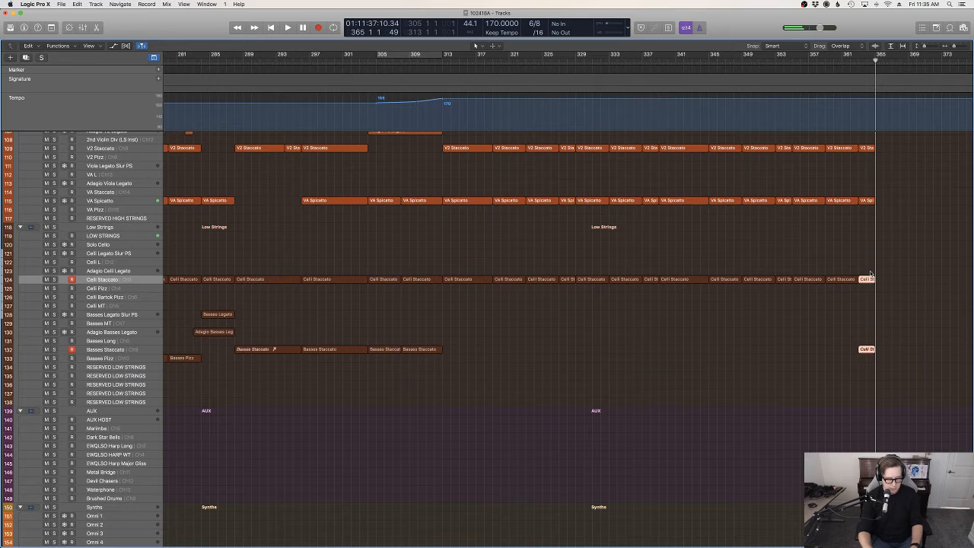
Replay the new string ending from bar 363.
click(857, 68)
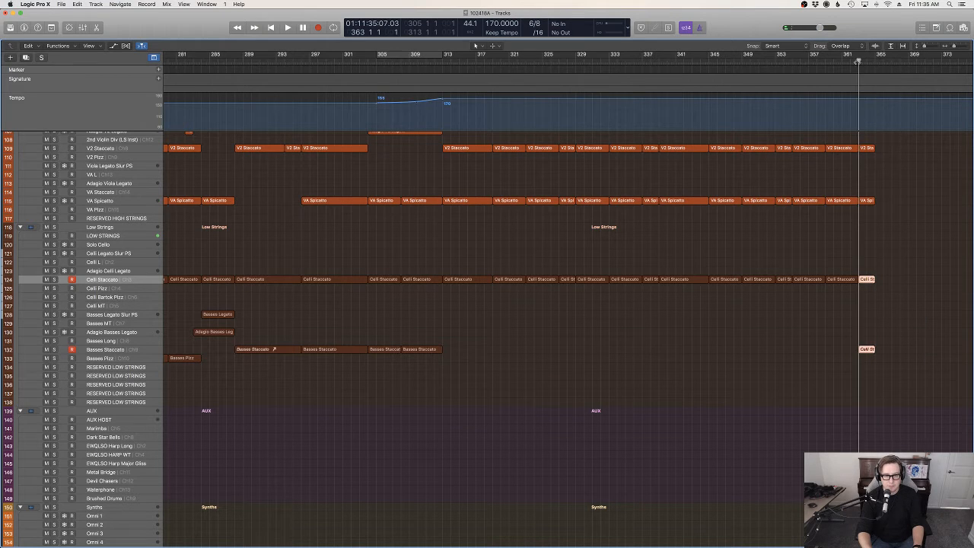
key(space)
click(885, 337)
key(space)
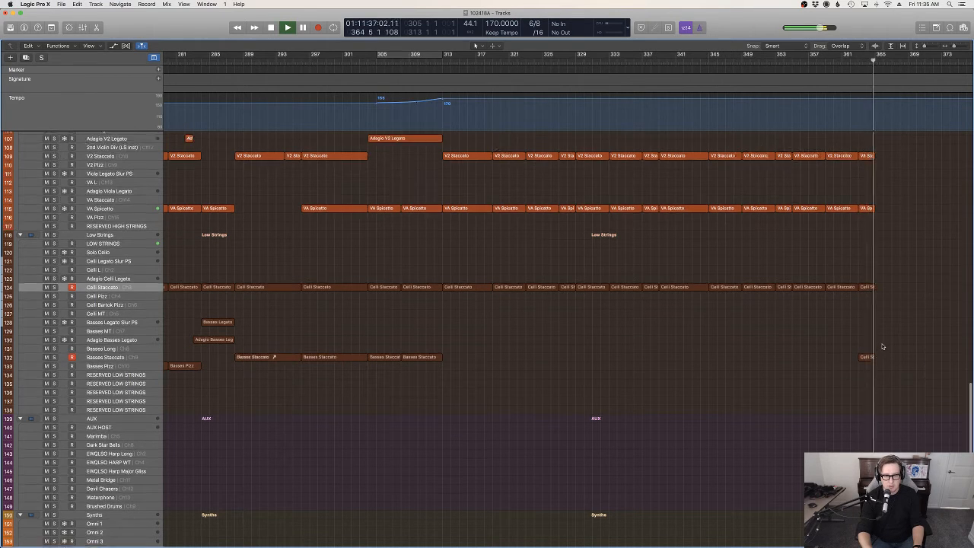
Play the lead-in from about bar 356 and review the woodwind, brass, percussion and string tracks up to the ending.
scroll(882, 365, up, 1)
scroll(843, 372, up, 5)
scroll(844, 372, right, 10)
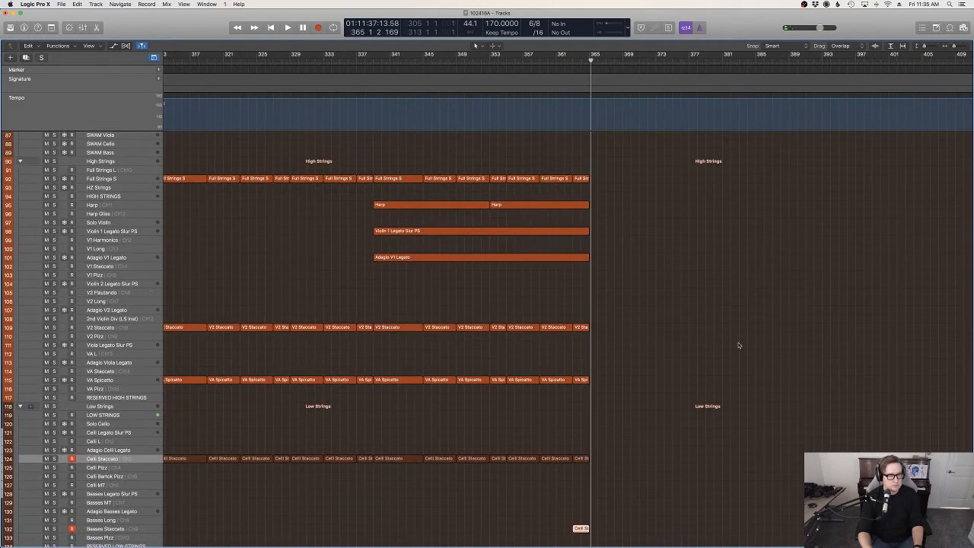
scroll(739, 345, up, 3)
click(514, 60)
key(space)
scroll(591, 176, up, 20)
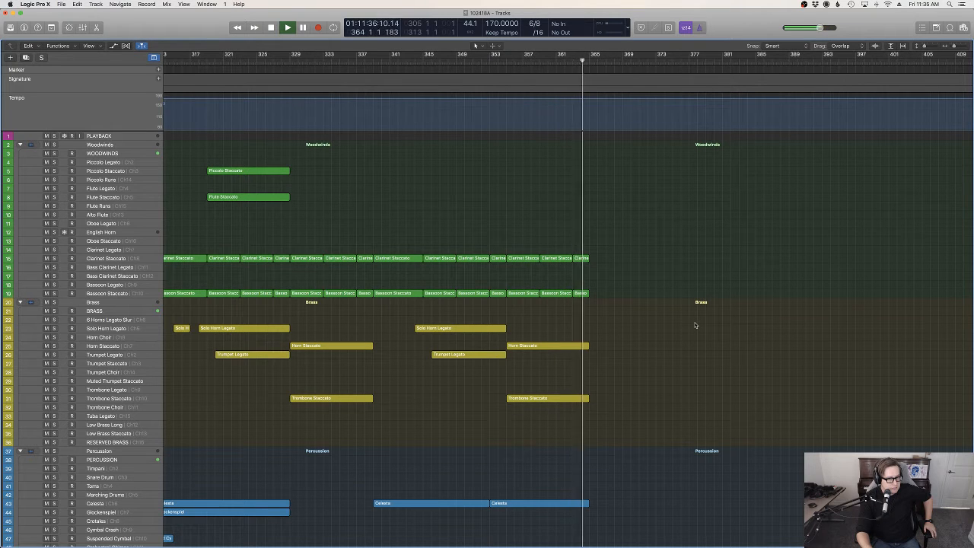
scroll(694, 326, down, 5)
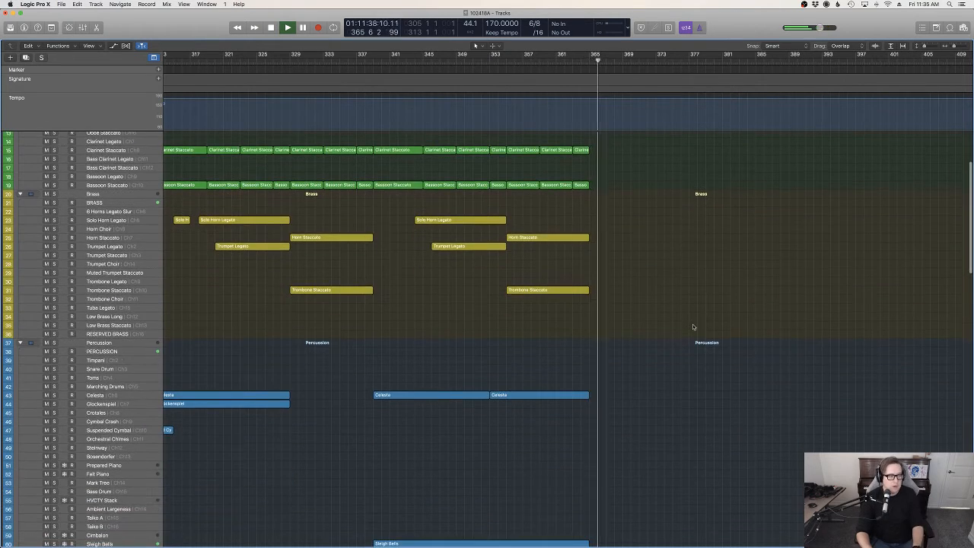
scroll(694, 327, down, 20)
key(space)
scroll(601, 417, down, 6)
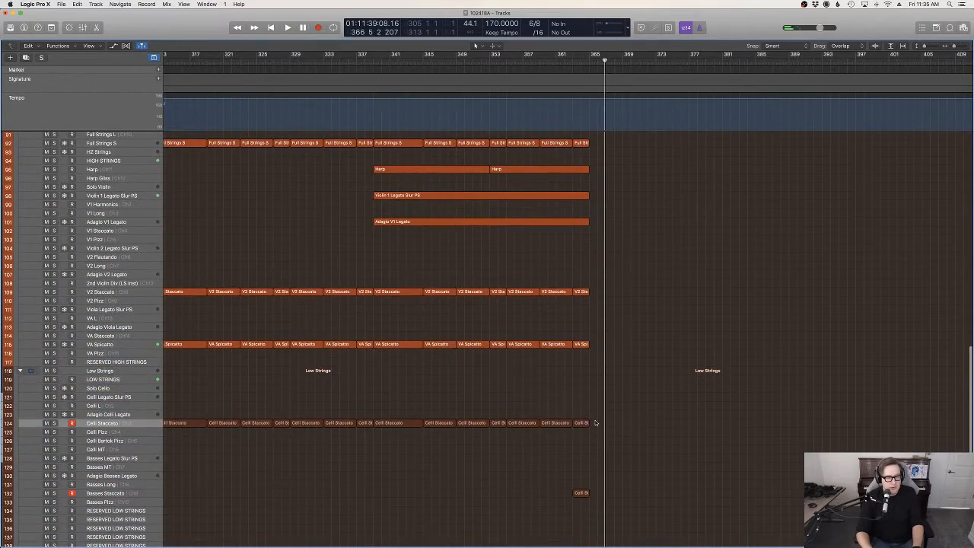
Move the last note of the Celli Staccato region at bar 363 one eighth note earlier, to 364 5.
double_click(581, 423)
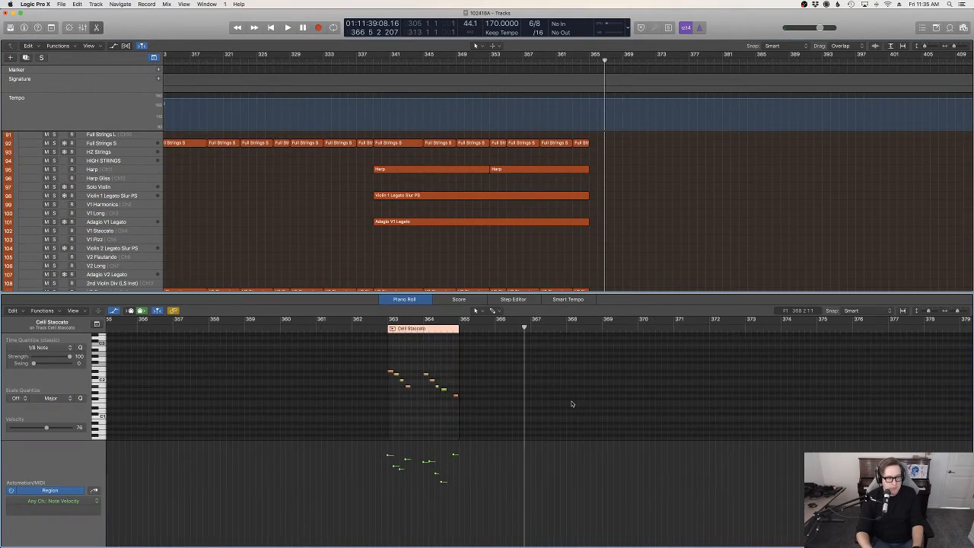
key(super+Right)
key(super+Right)
key(super+Right)
scroll(533, 398, right, 8)
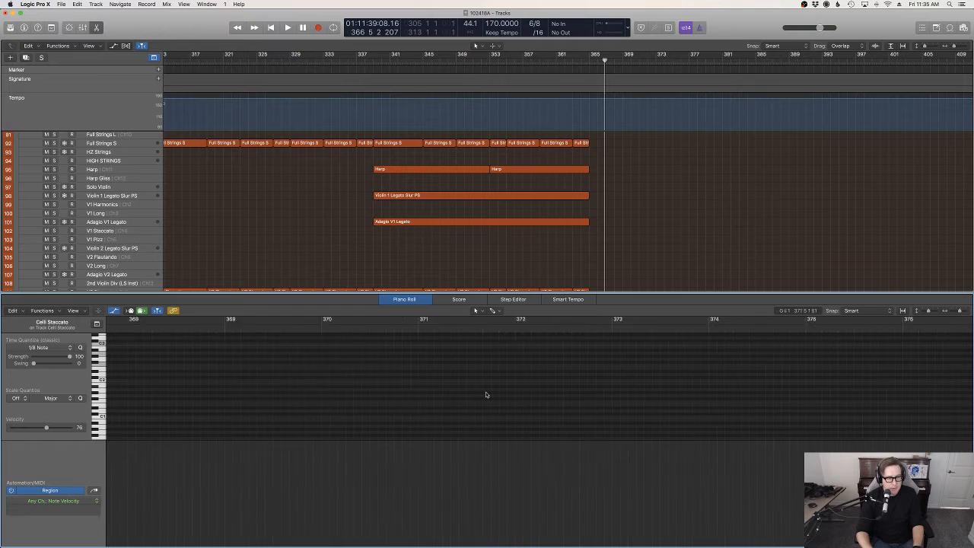
scroll(488, 394, left, 5)
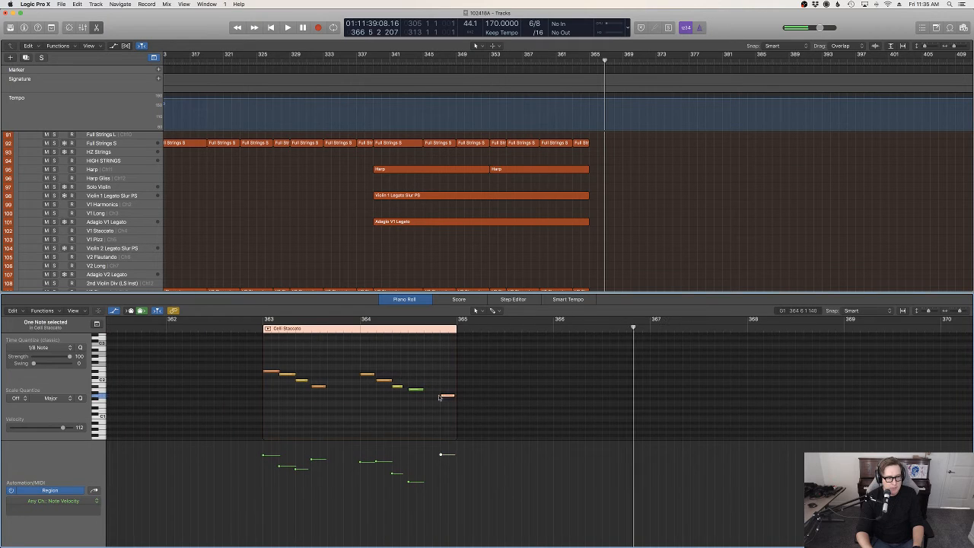
drag(439, 397, 430, 397)
Move the last note of the region on the Basses Staccato track one eighth note earlier, to 364 5.
scroll(626, 235, down, 10)
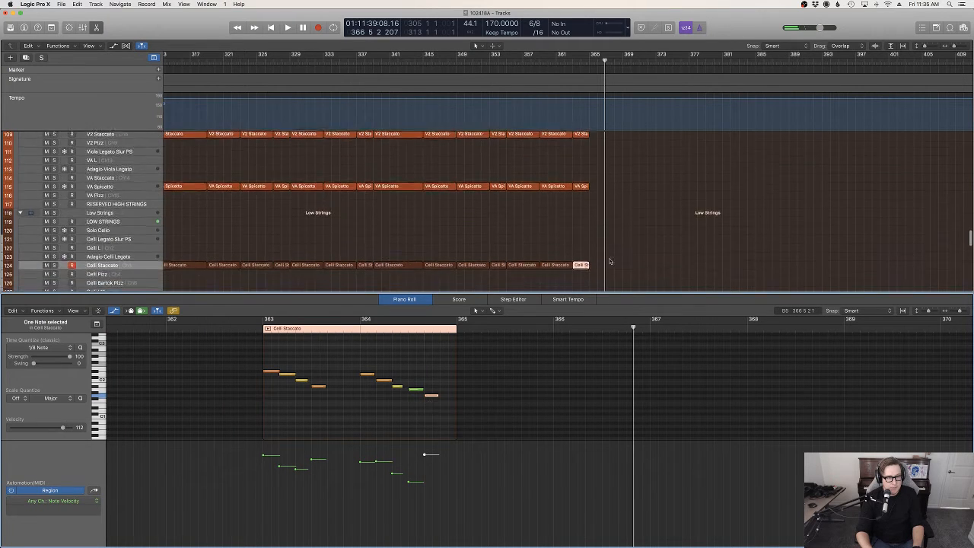
click(584, 195)
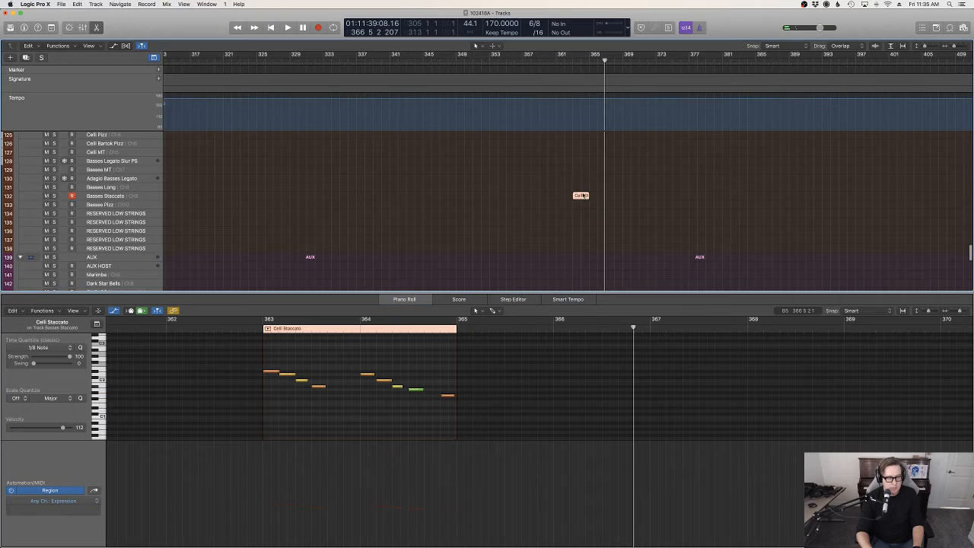
mouse_move(447, 398)
mouse_down()
mouse_move(428, 399)
mouse_move(436, 411)
mouse_up()
click(435, 410)
Transpose all notes of the region on the Basses Staccato track by -12 semitones.
scroll(436, 410, down, 6)
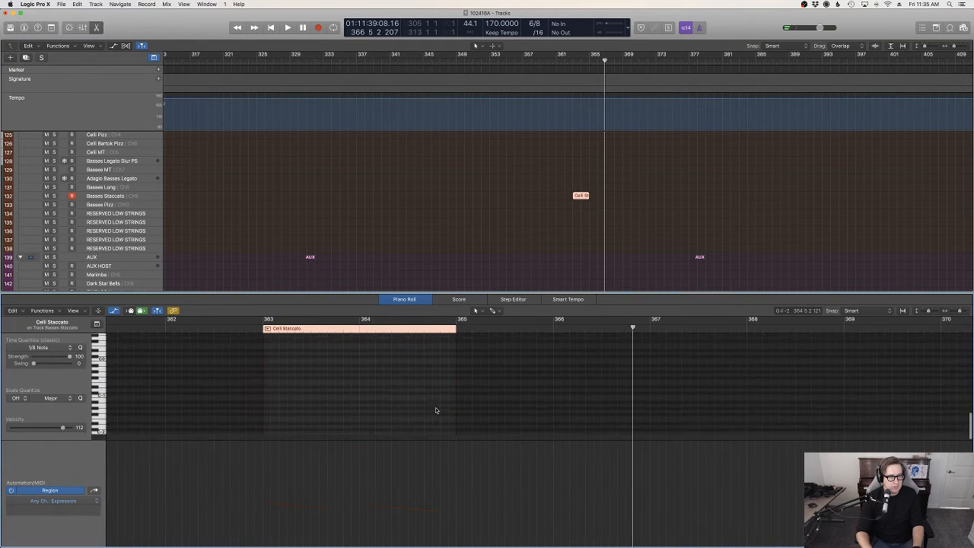
key(z)
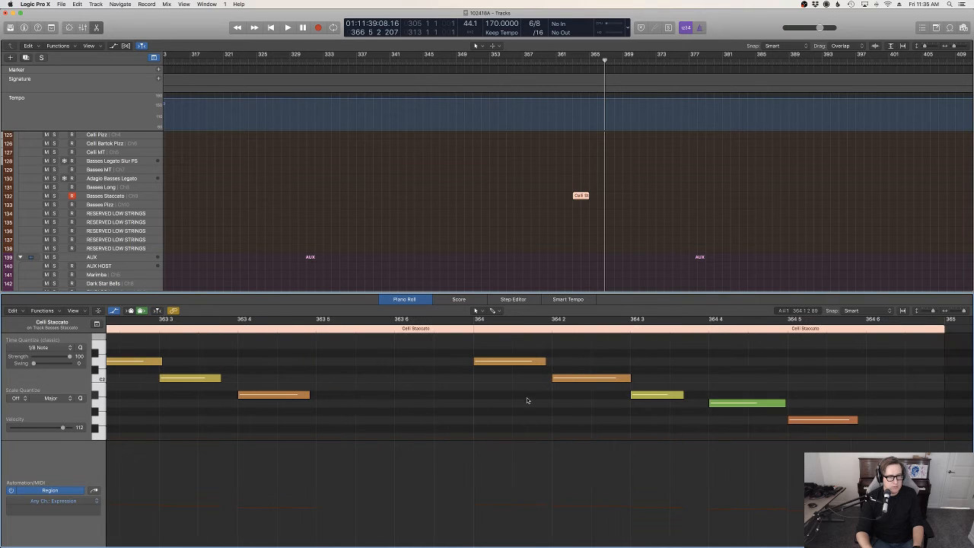
key(super+a)
right_click(594, 378)
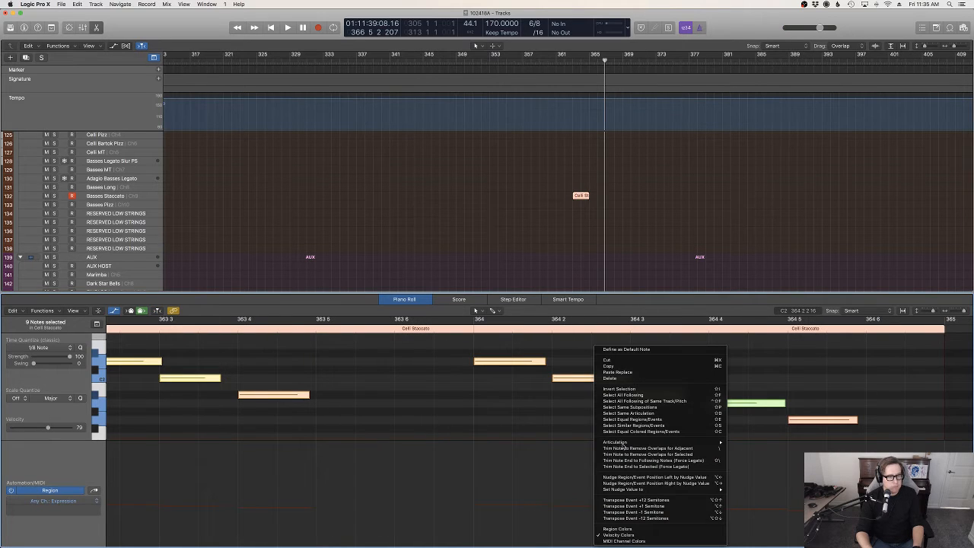
click(632, 518)
Play back the cello and bass ending from just before bar 363, close the note editor and stop playback.
scroll(481, 392, left, 5)
scroll(532, 388, down, 3)
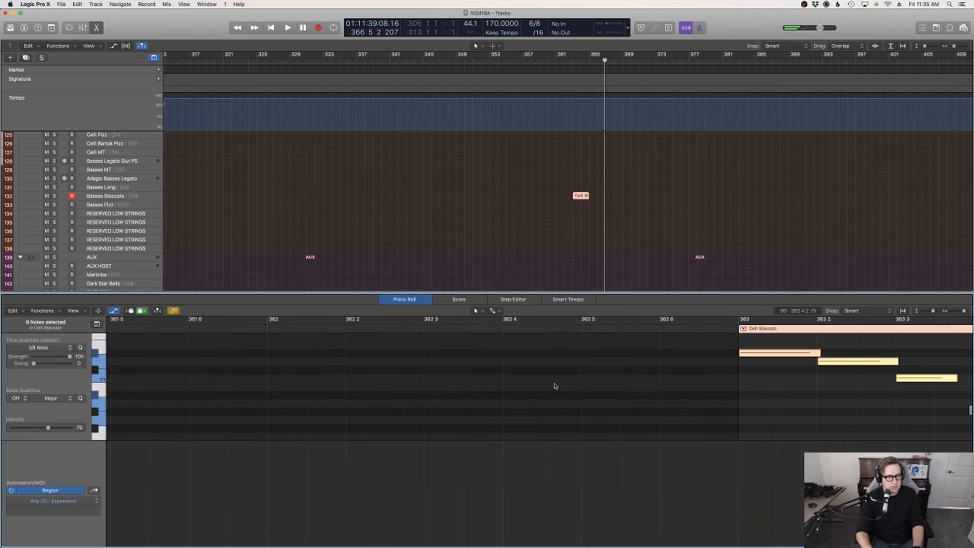
click(695, 326)
key(space)
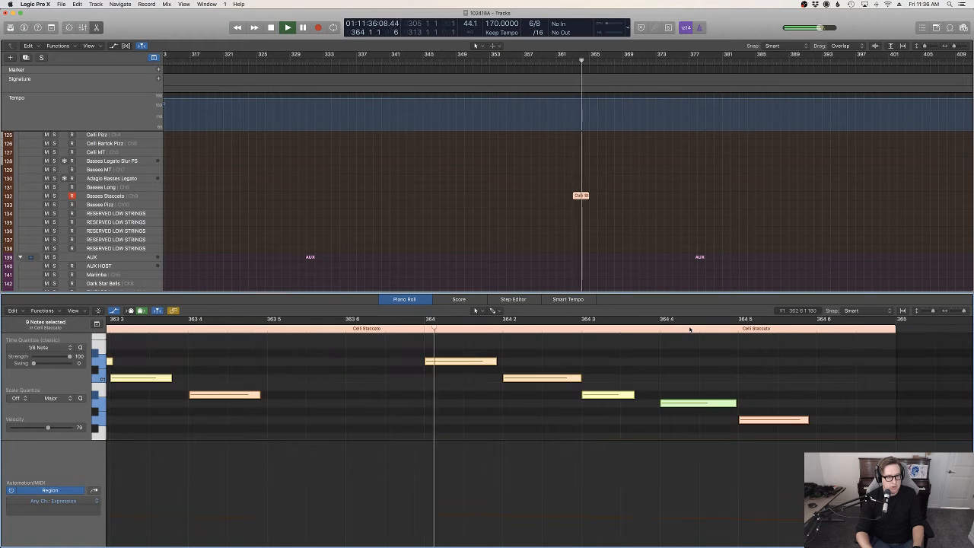
key(e)
scroll(763, 229, up, 15)
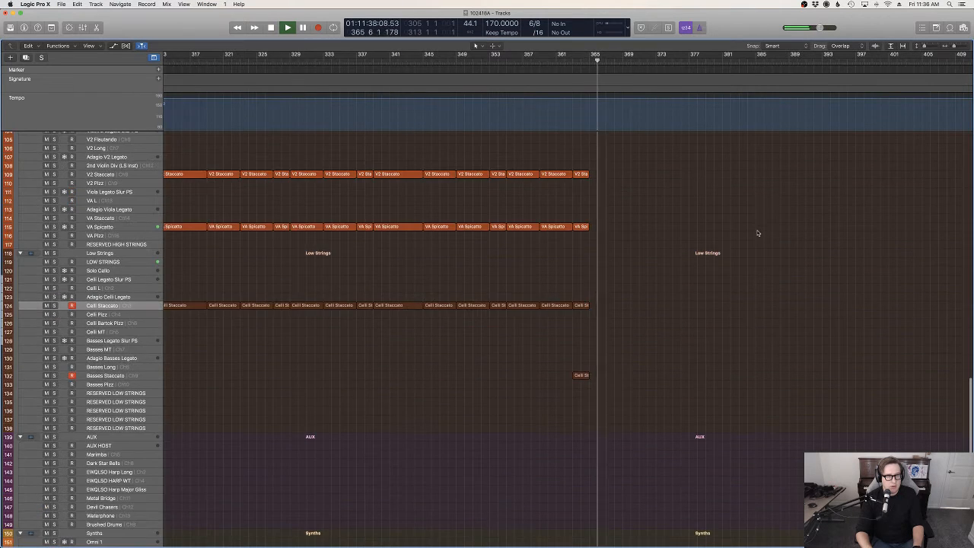
key(space)
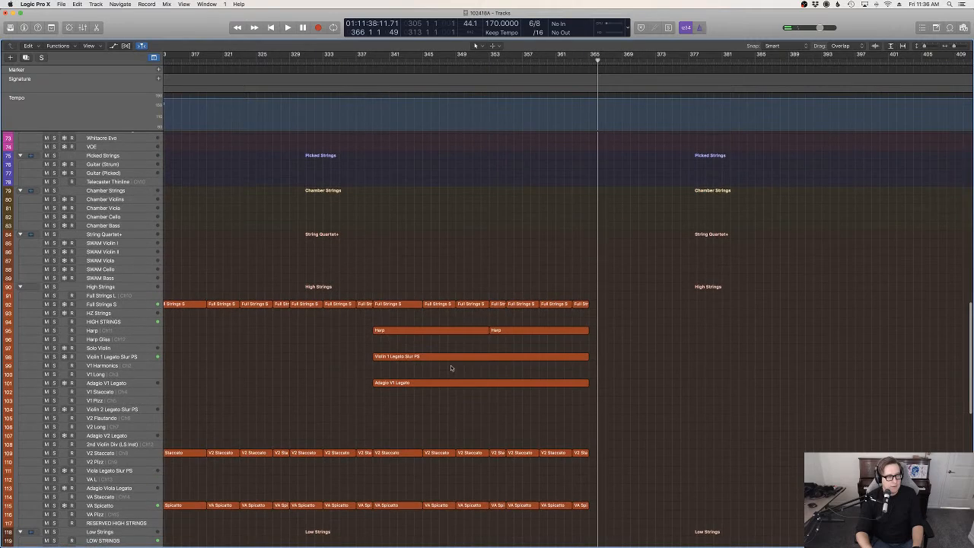
Disarm recording on the Basses Staccato track and play back the ending from bar 363.
scroll(449, 368, down, 10)
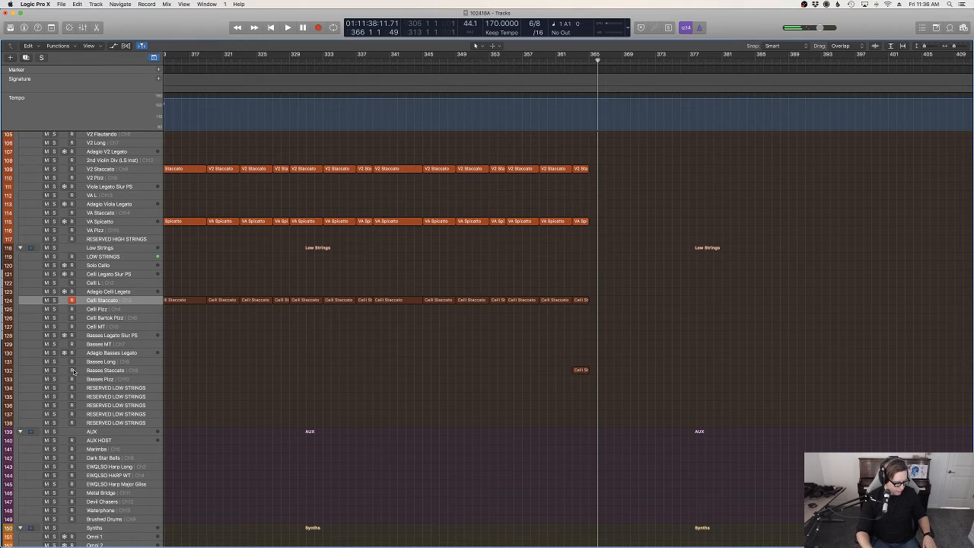
click(572, 62)
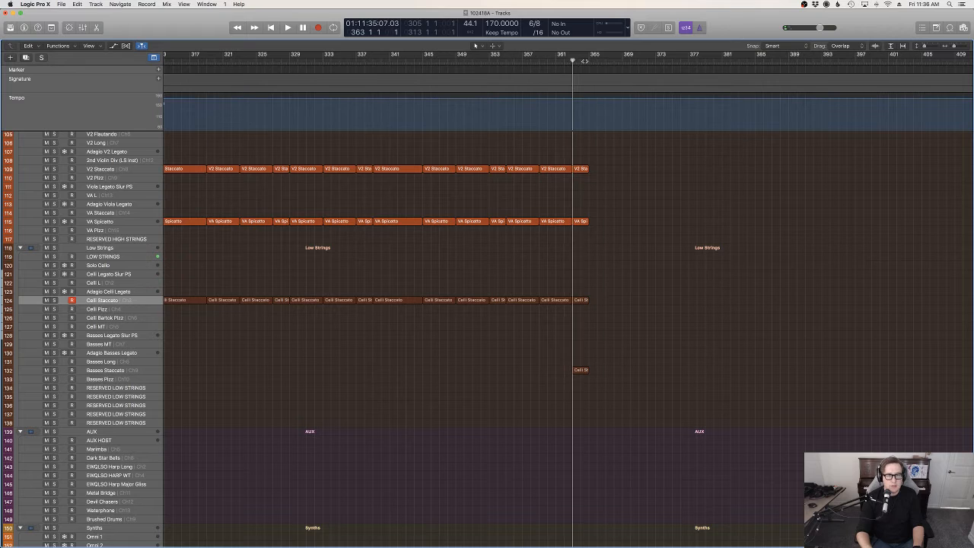
key(space)
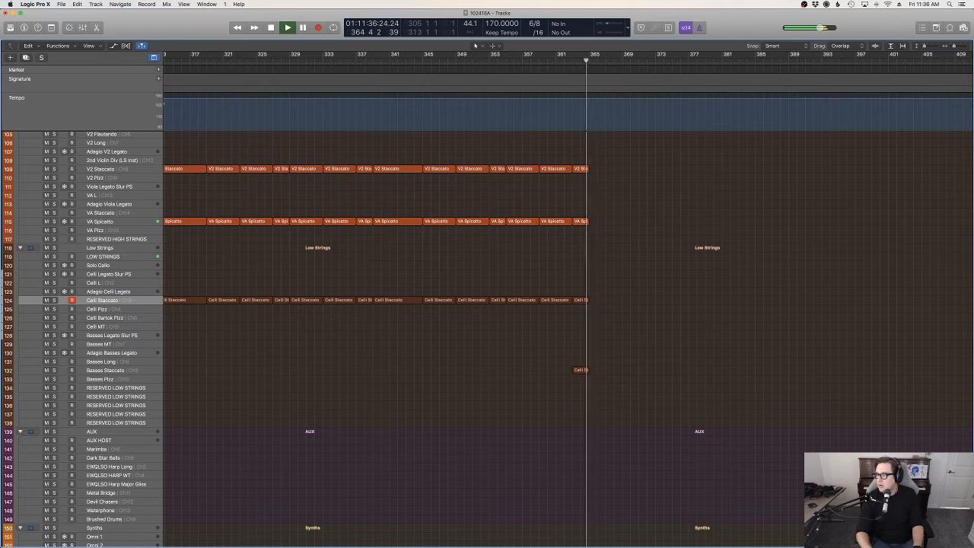
key(space)
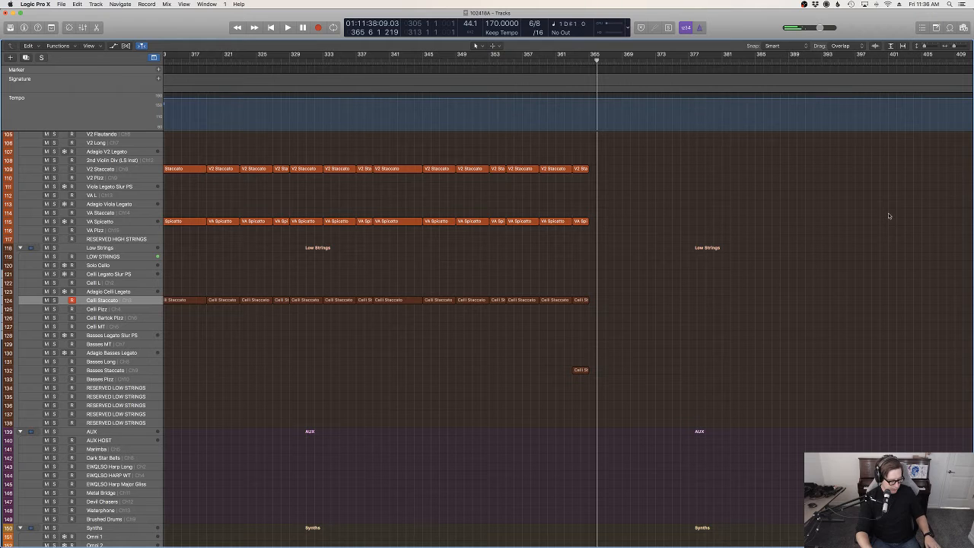
Go back to the tempo change to 155 and start playback from there.
scroll(887, 216, up, 10)
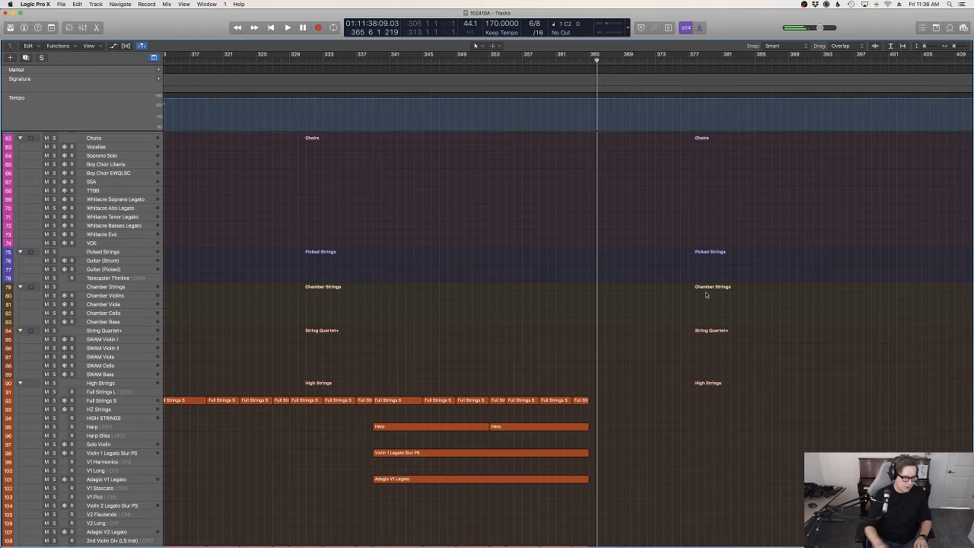
scroll(706, 294, left, 4)
scroll(671, 389, left, 15)
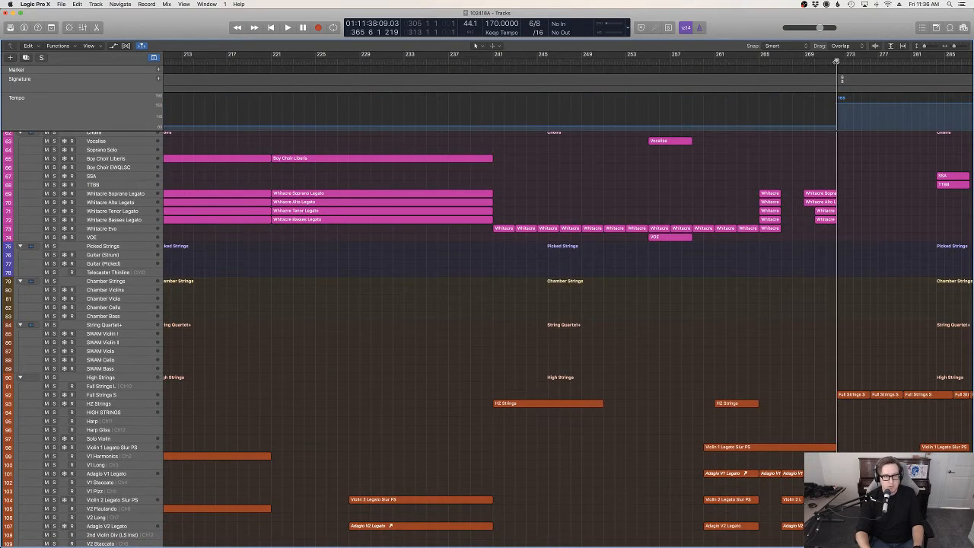
scroll(840, 279, right, 10)
scroll(697, 355, down, 5)
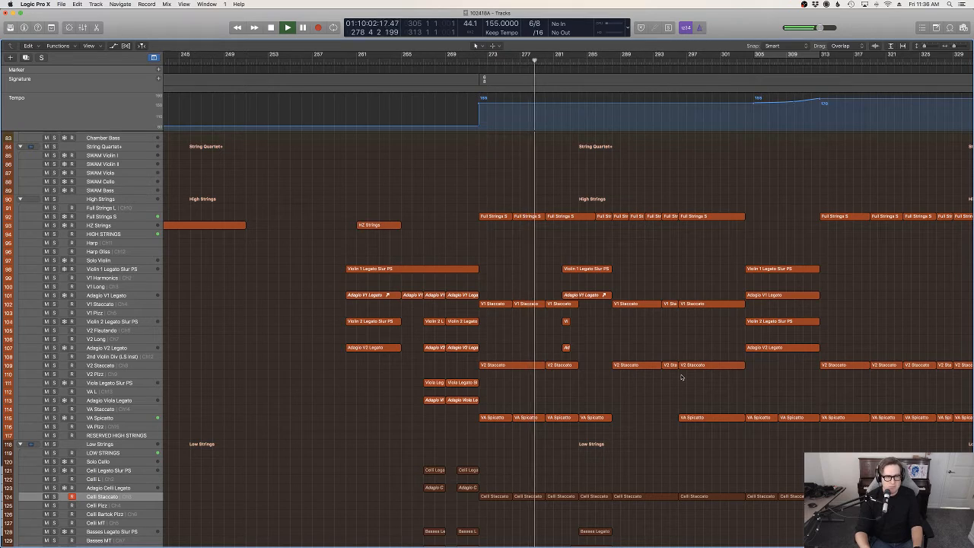
Review the string, woodwind, brass, percussion and choir tracks during playback, then stop and place the playhead at bar 284.
scroll(684, 376, up, 3)
scroll(683, 376, up, 8)
scroll(681, 373, down, 11)
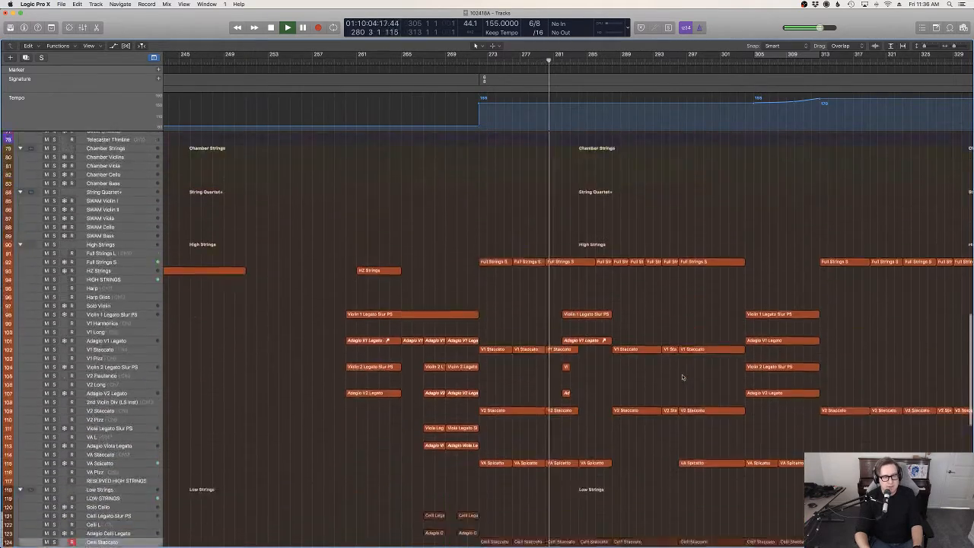
scroll(644, 399, up, 20)
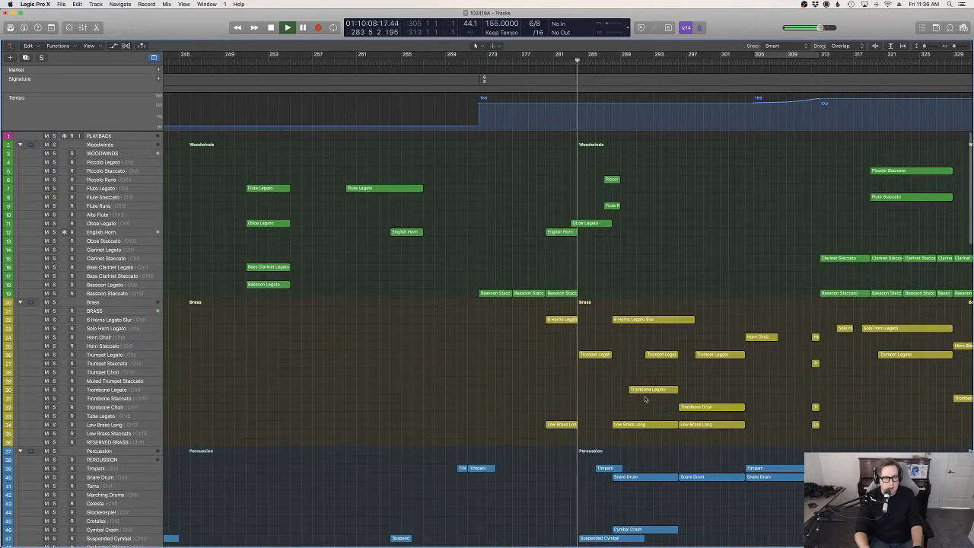
scroll(644, 398, down, 10)
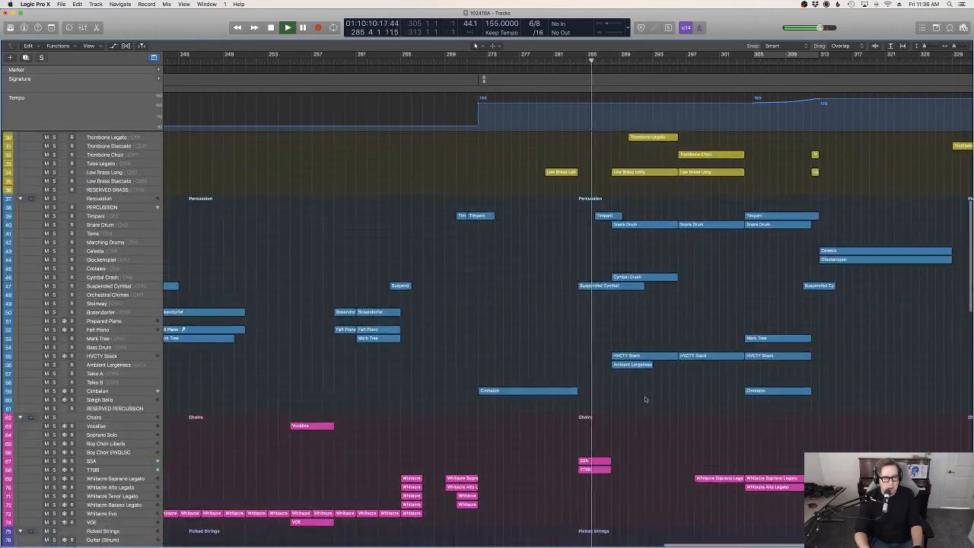
click(579, 66)
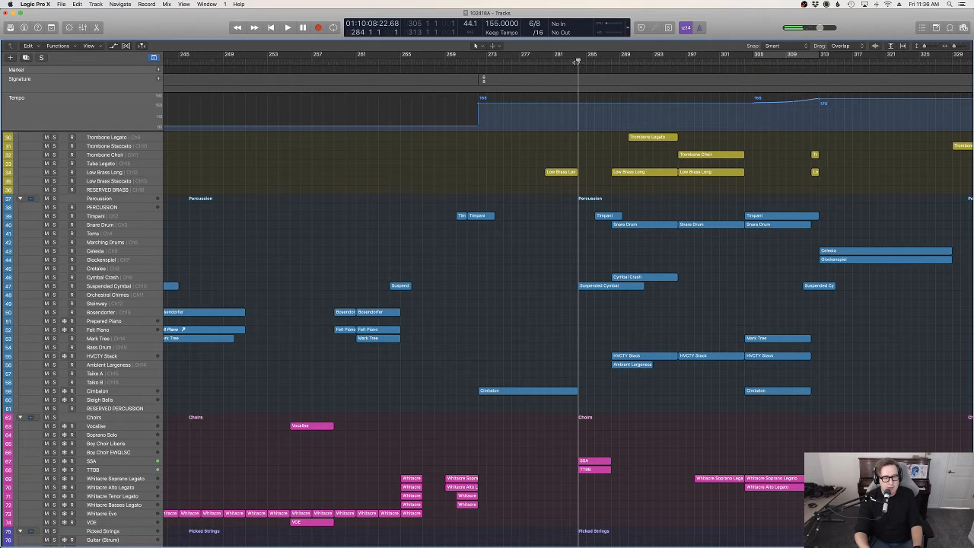
Arm the Whitacre Soprano Legato track, try a part over playback from bar 283, and return the playhead there.
key(space)
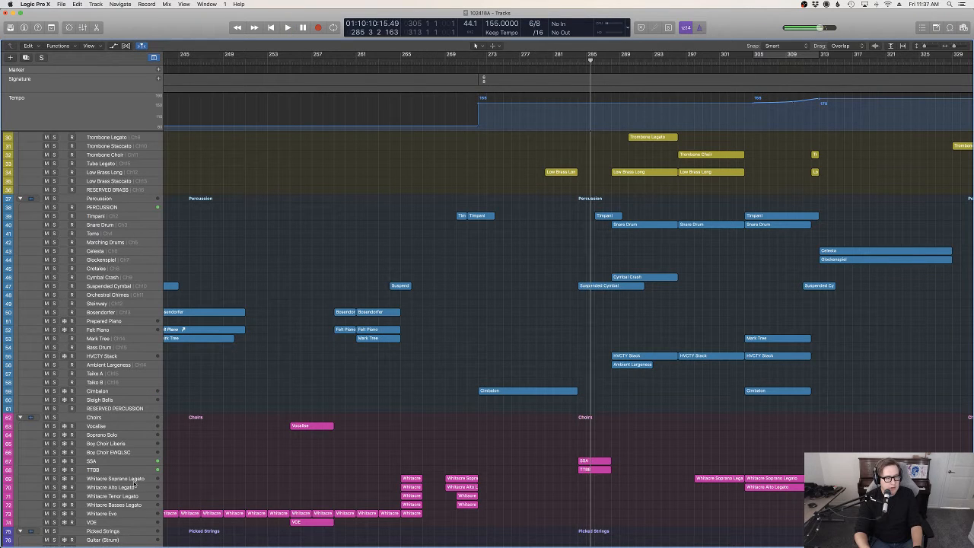
click(572, 60)
key(space)
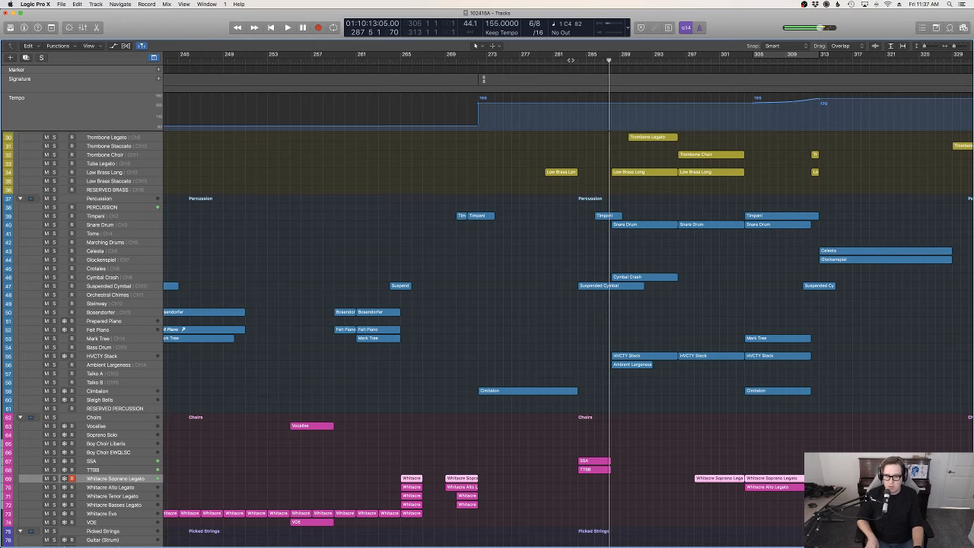
click(570, 60)
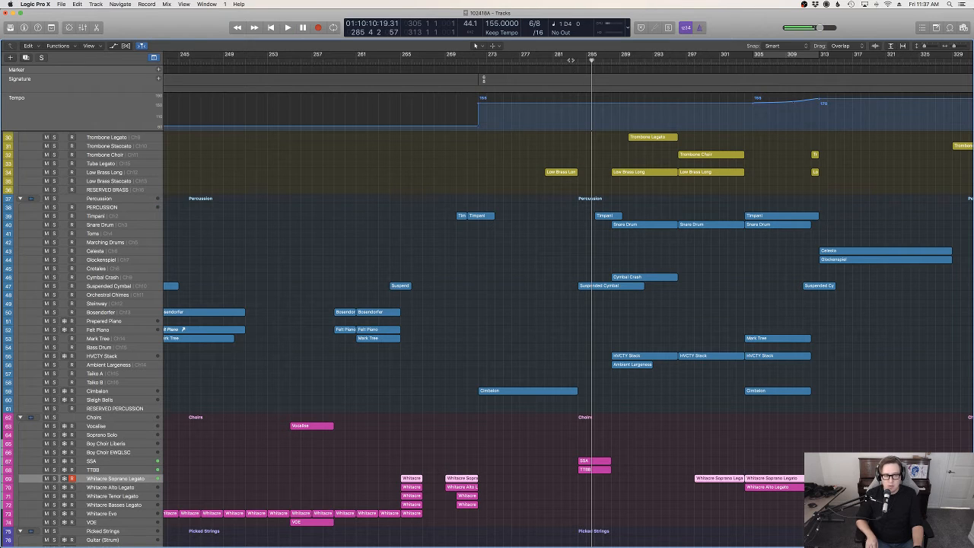
click(570, 60)
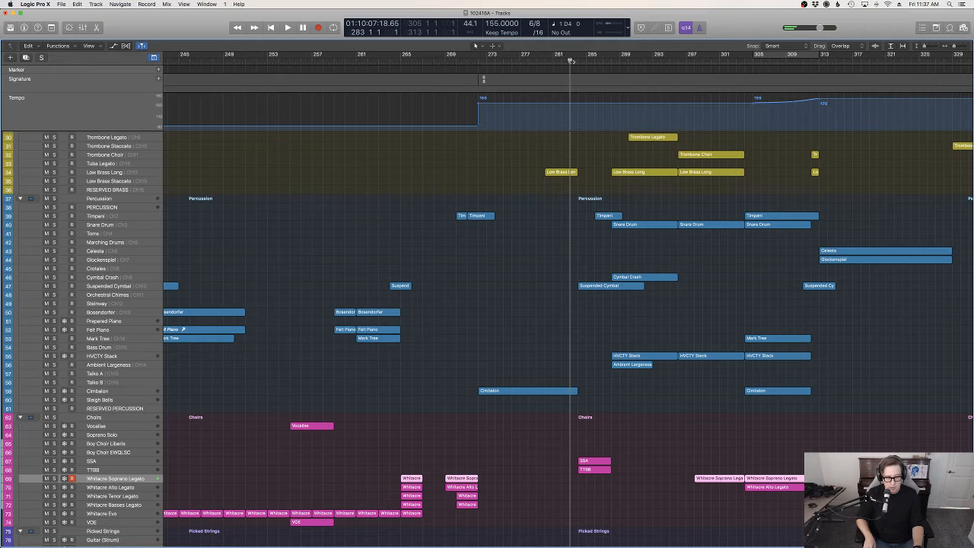
Play back from bar 283 and review the woodwind, brass, percussion and choir tracks up to the tempo ramp before bar 313.
key(space)
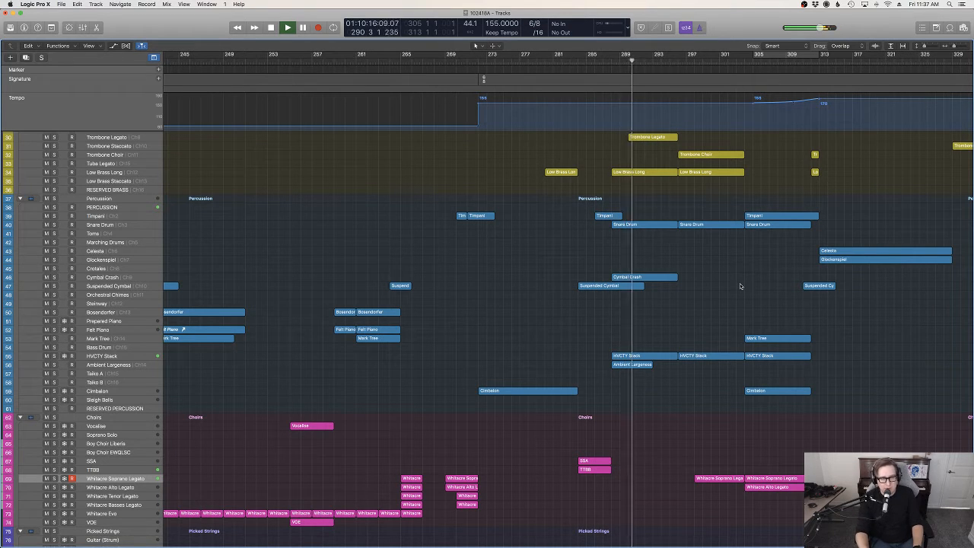
scroll(740, 286, up, 8)
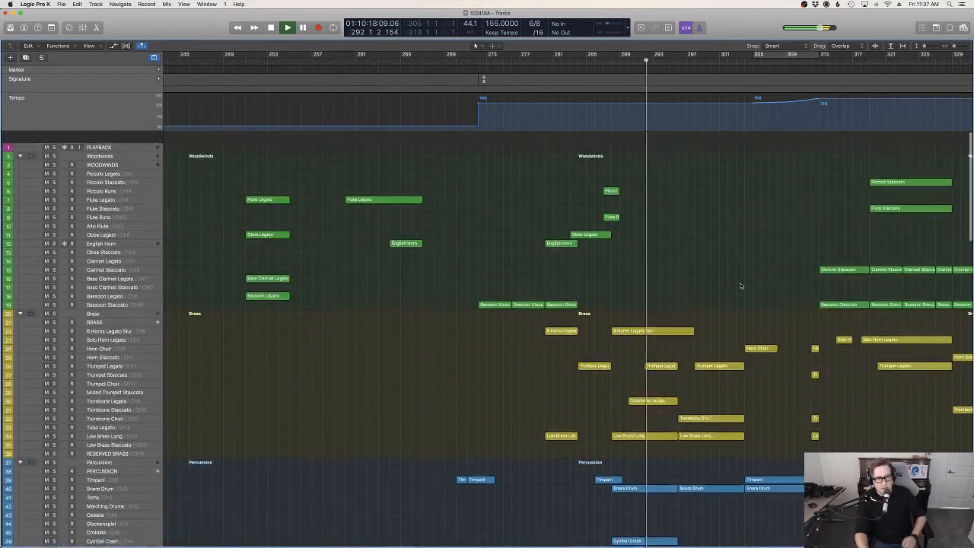
scroll(741, 286, down, 10)
scroll(722, 290, up, 3)
scroll(684, 293, right, 10)
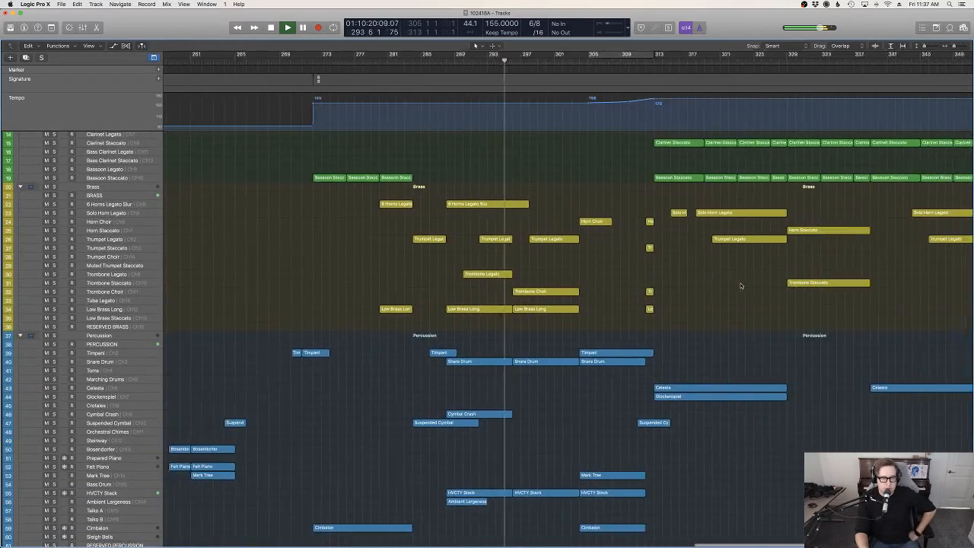
scroll(667, 296, down, 3)
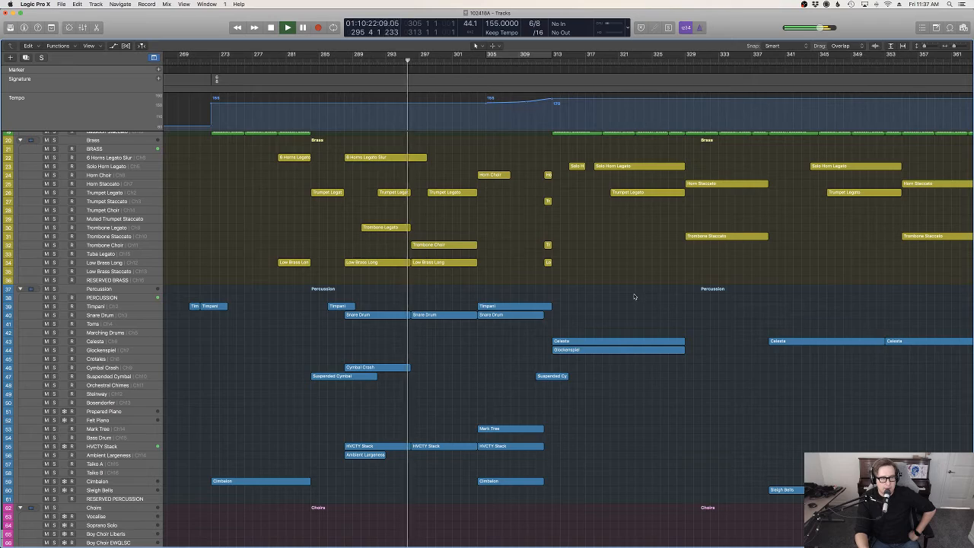
scroll(666, 295, up, 7)
scroll(630, 294, down, 6)
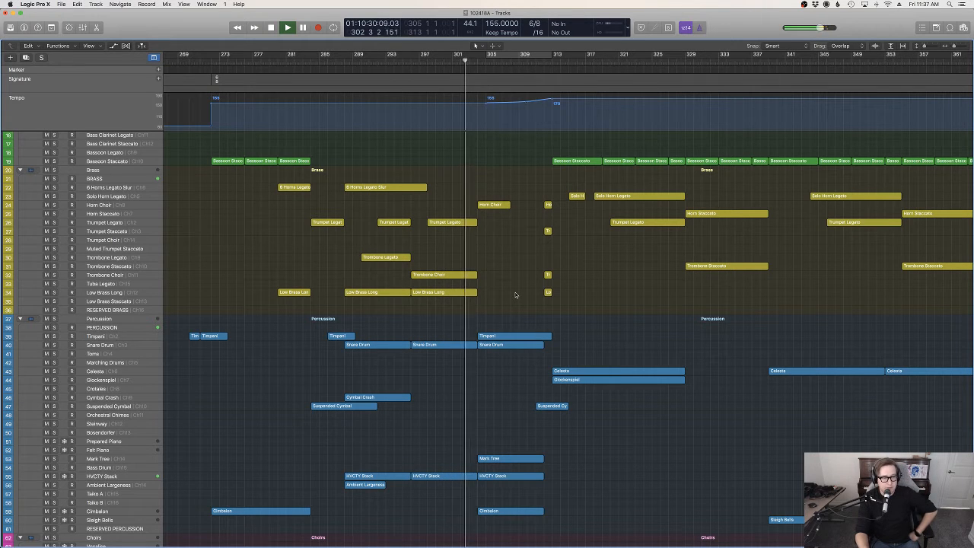
scroll(515, 293, up, 6)
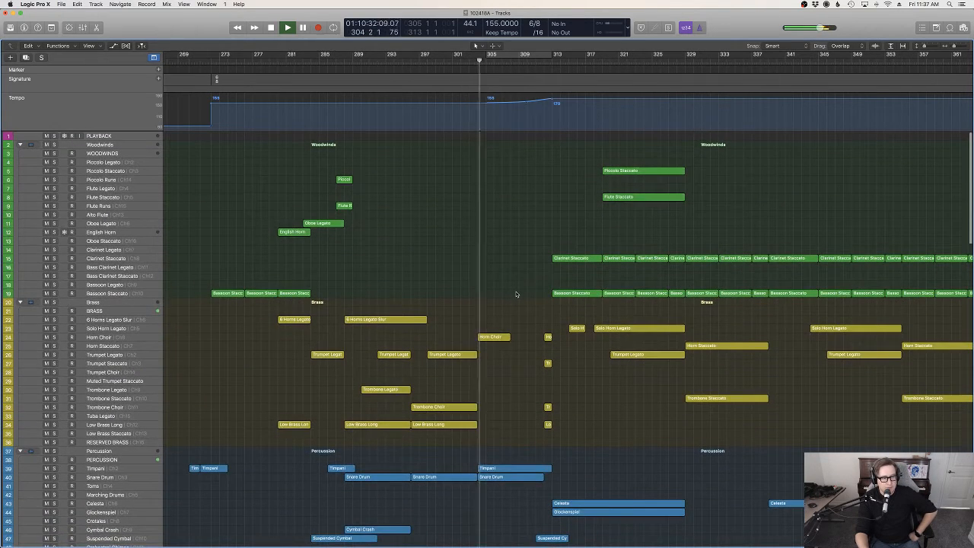
scroll(516, 294, down, 10)
scroll(516, 294, down, 4)
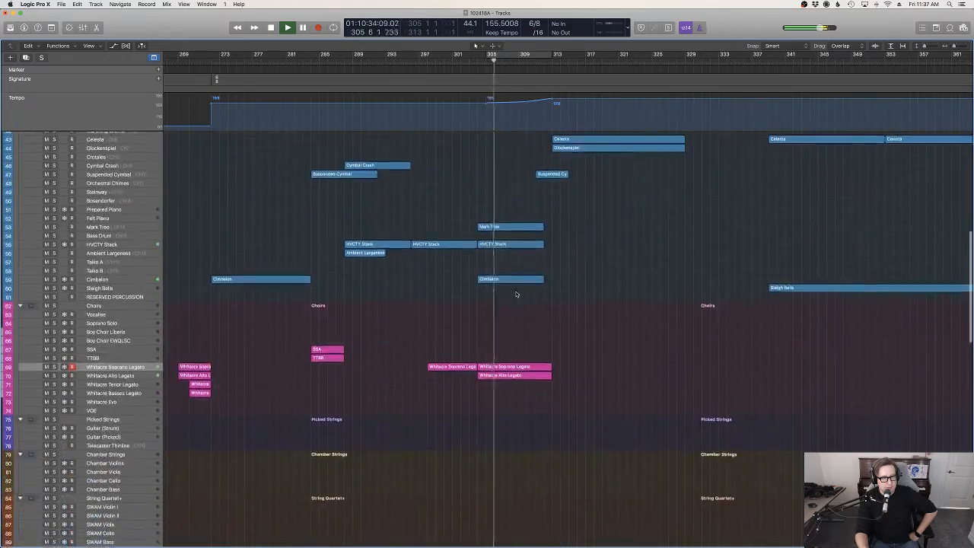
Lower the tempo point at bar 313 to 168 BPM while playback runs.
scroll(516, 294, up, 10)
scroll(516, 294, up, 4)
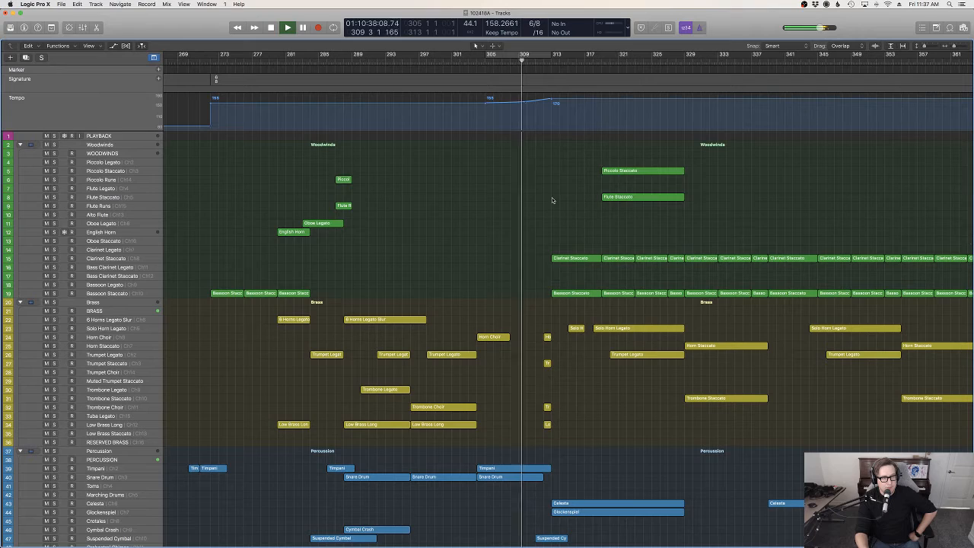
scroll(555, 168, down, 1)
drag(554, 101, 555, 103)
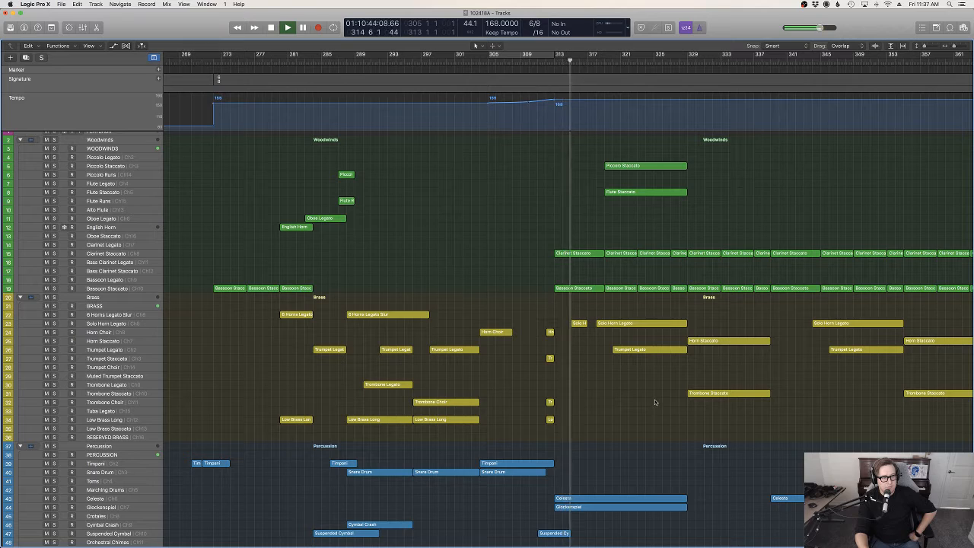
Review the woodwind, brass, percussion, choir and string tracks from bar 313 onward during playback.
scroll(652, 401, down, 5)
scroll(652, 400, up, 6)
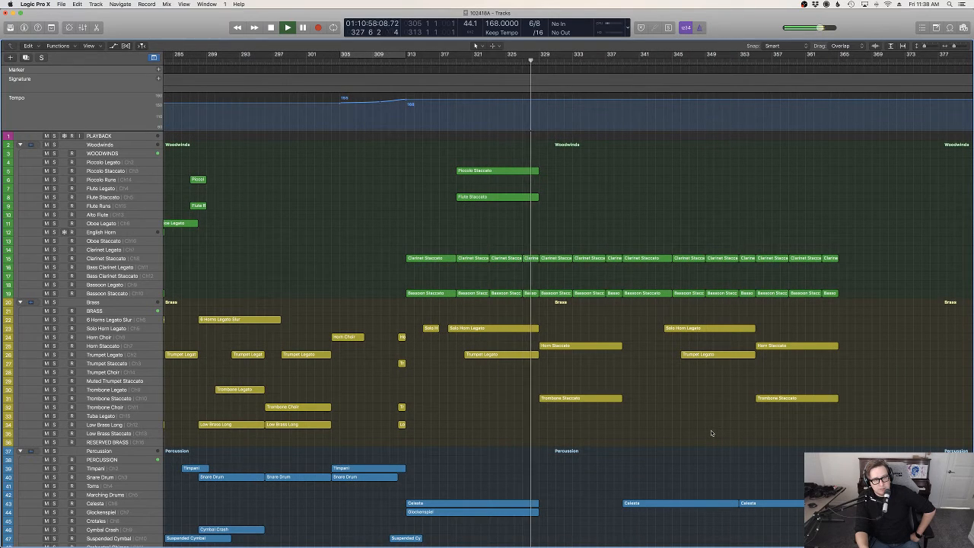
scroll(710, 430, down, 15)
scroll(711, 432, up, 10)
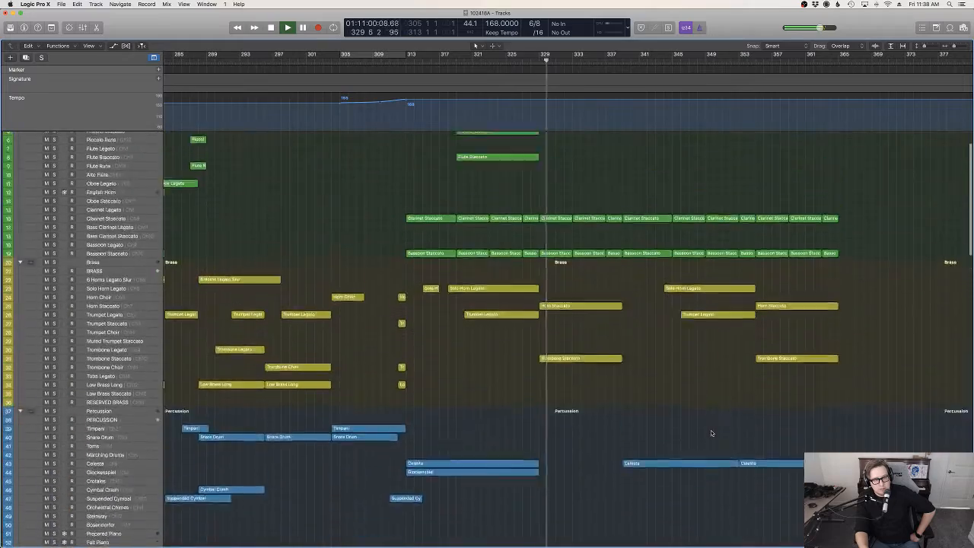
scroll(711, 432, down, 12)
scroll(711, 433, up, 3)
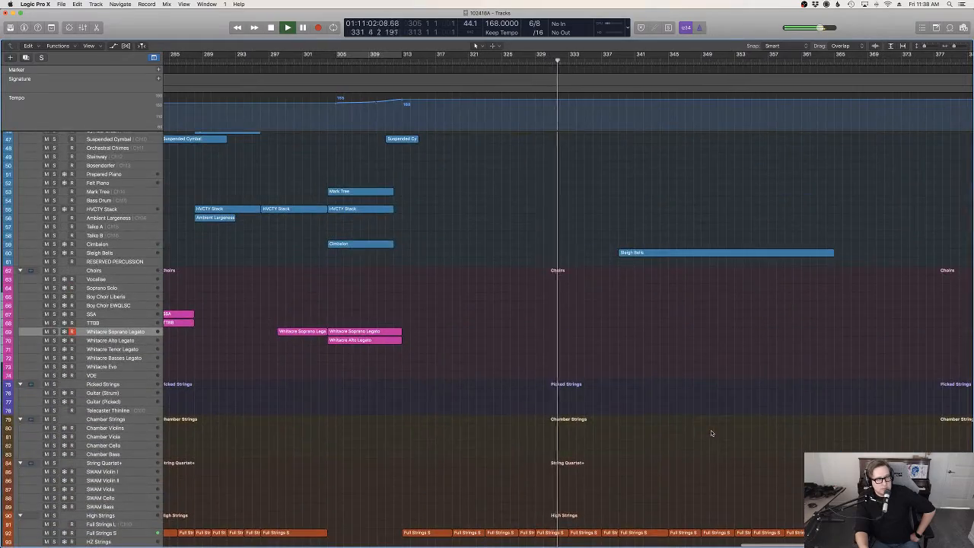
Arm the Cimbalon track and record a part for the section from bar 329 through bar 364, starting from bar 325.
click(107, 245)
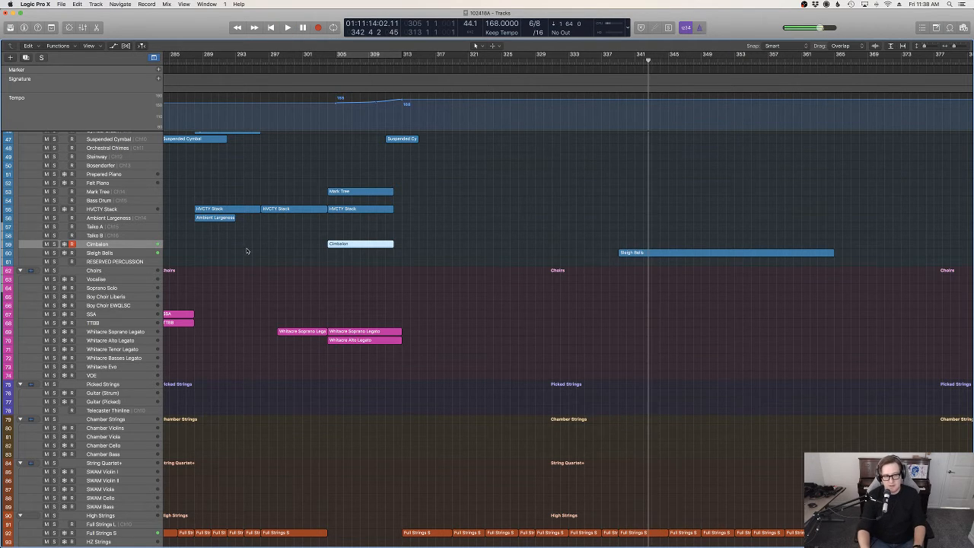
scroll(246, 252, up, 15)
key(space)
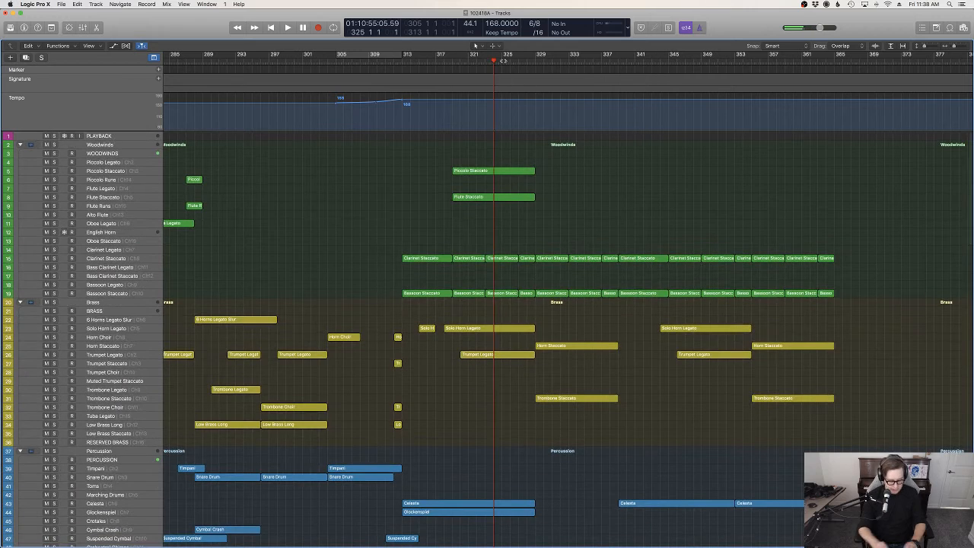
key(space)
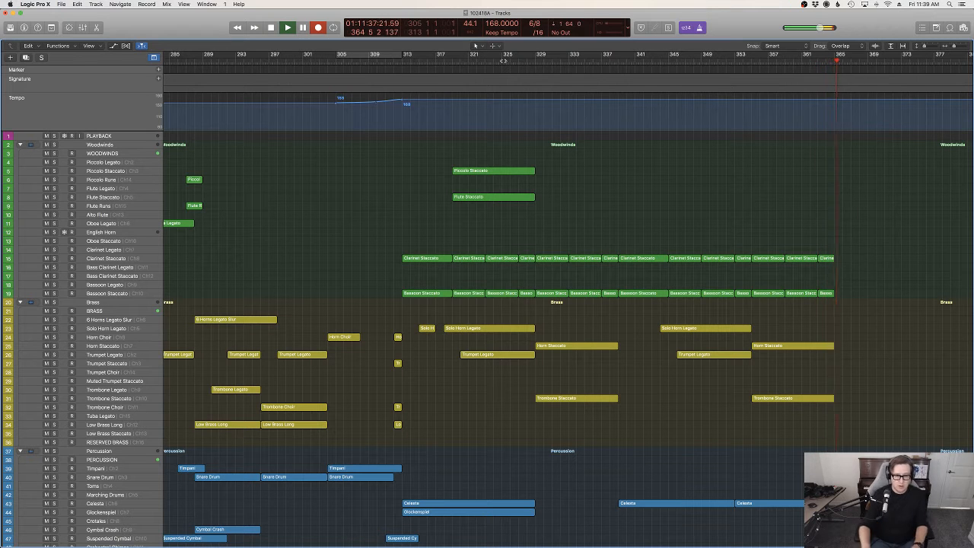
key(space)
Open the new Cimbalon region in the Piano Roll and quantize all its notes to 1/8 Note.
scroll(570, 231, down, 10)
double_click(655, 322)
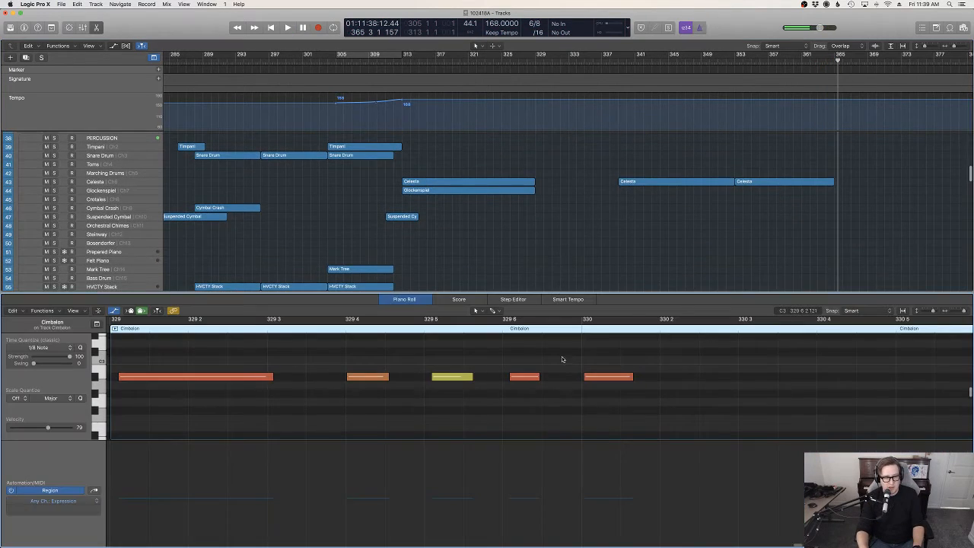
key(super+a)
key(q)
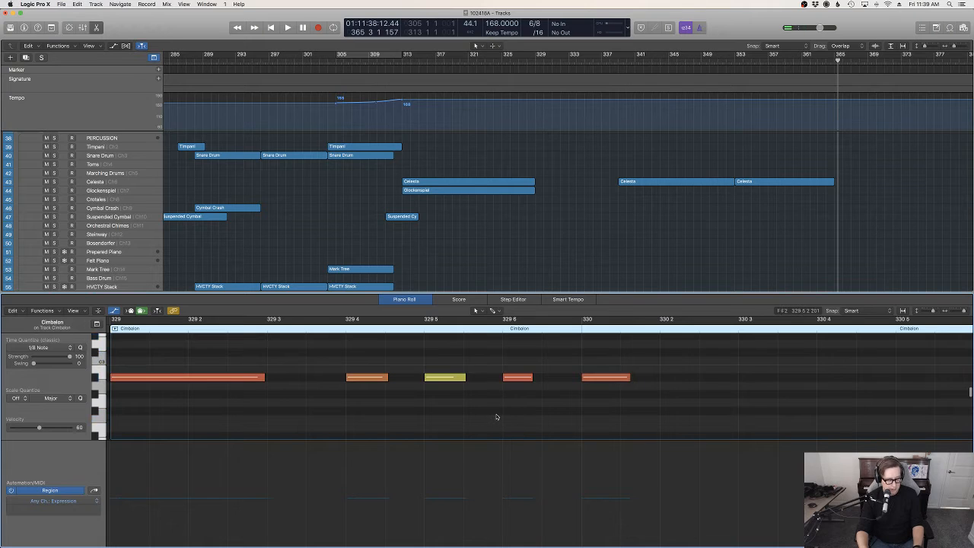
Add a constant Expression level across the Cimbalon region and lower it during playback.
key(z)
scroll(417, 433, left, 4)
click(202, 475)
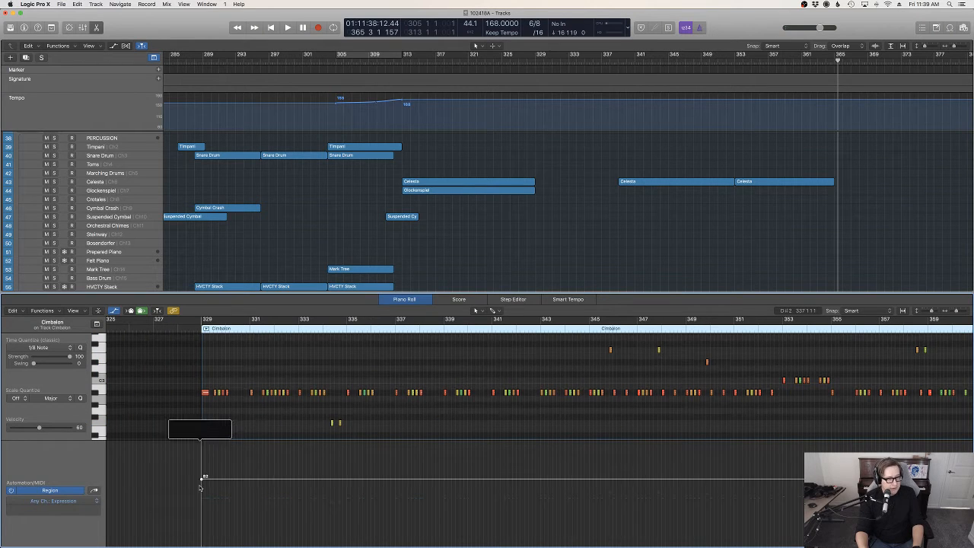
key(space)
drag(292, 481, 289, 501)
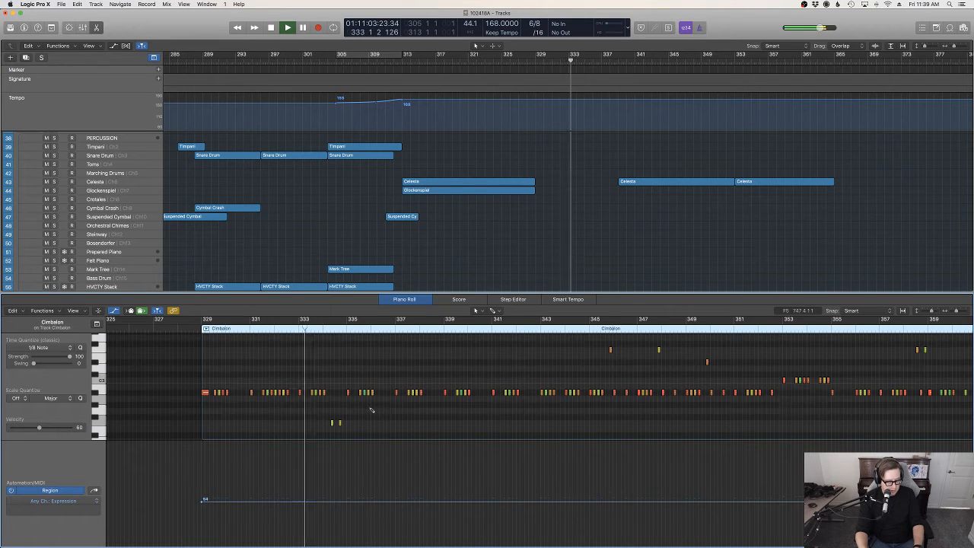
Reduce the velocity of all notes in the Cimbalon region and close the note editor.
key(super+a)
drag(398, 452, 398, 465)
scroll(525, 245, up, 10)
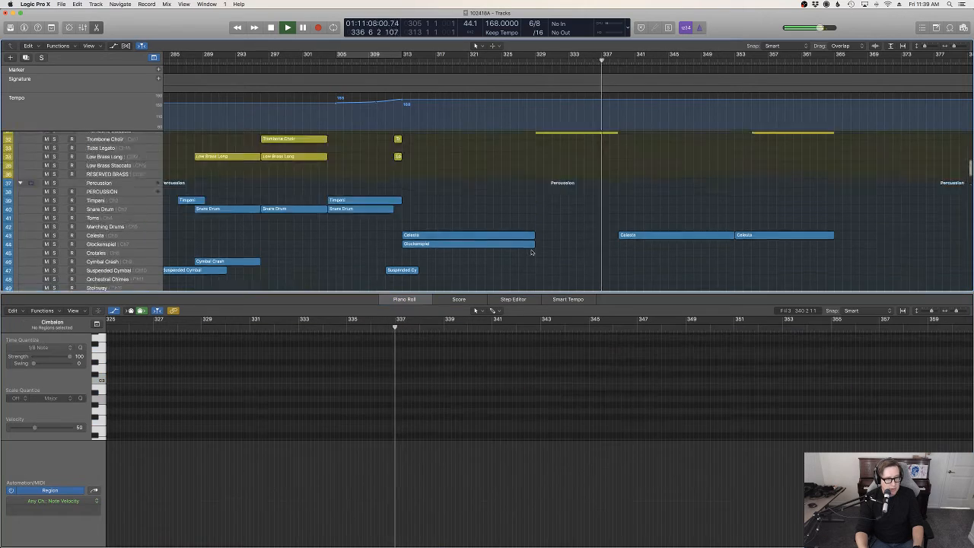
key(p)
Arm the Bosendorfer and Felt Piano tracks, try a part over playback, then stop and place the playhead at bar 355.
scroll(257, 282, down, 5)
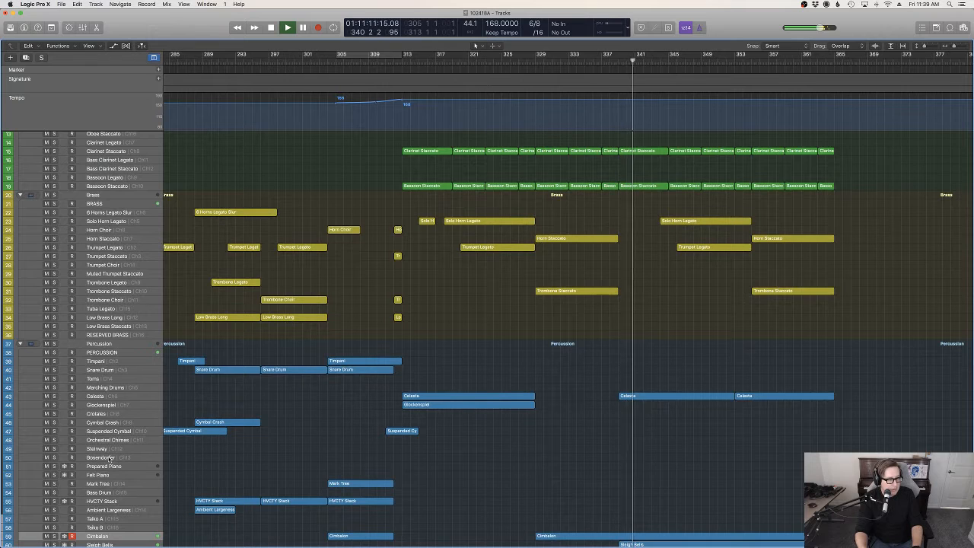
click(110, 457)
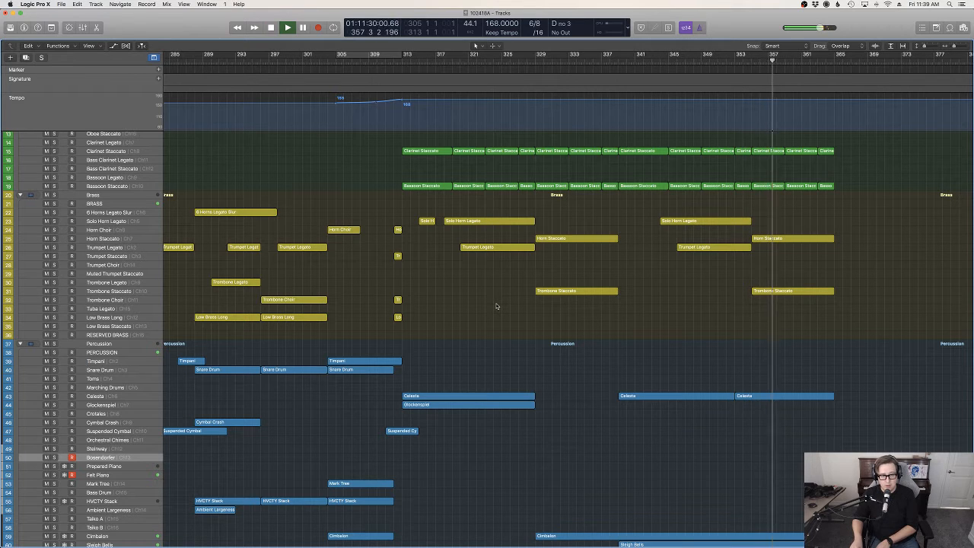
key(space)
click(753, 61)
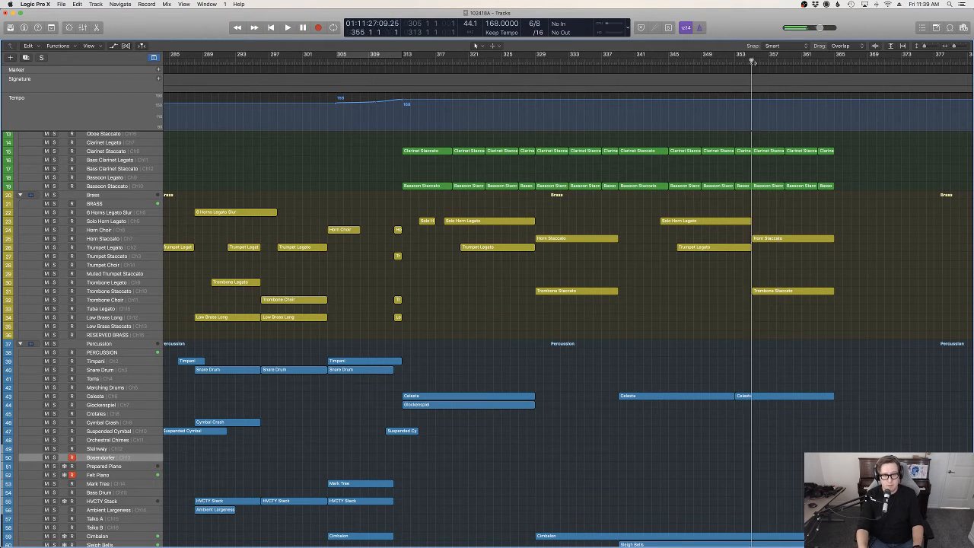
Record a piano part on the Bosendorfer and Felt Piano tracks from bar 355 through bar 364 and check its notes.
key(space)
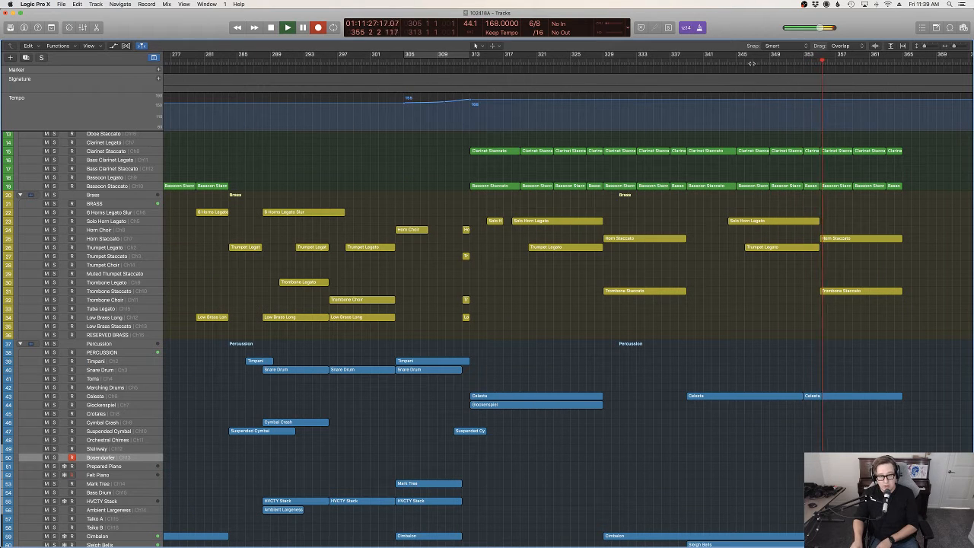
key(space)
key(r)
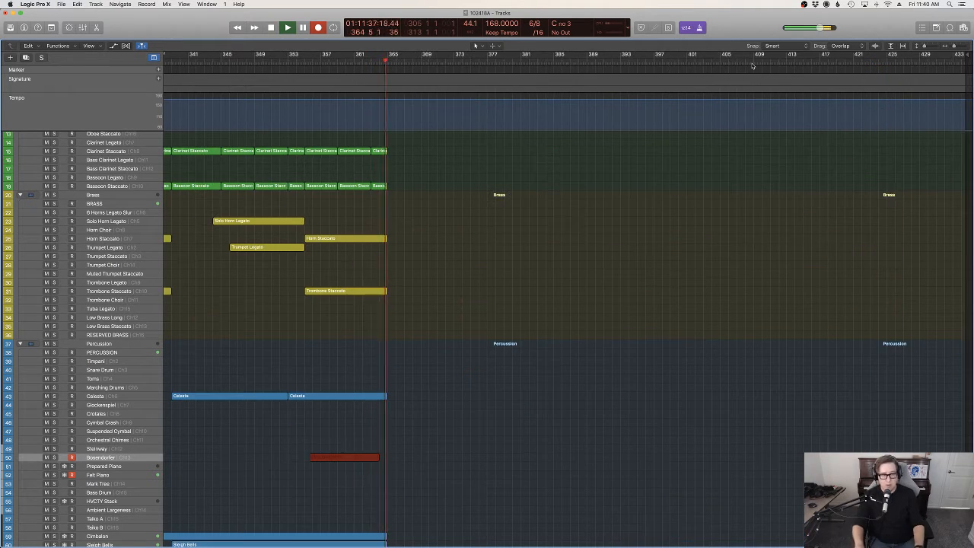
key(space)
key(p)
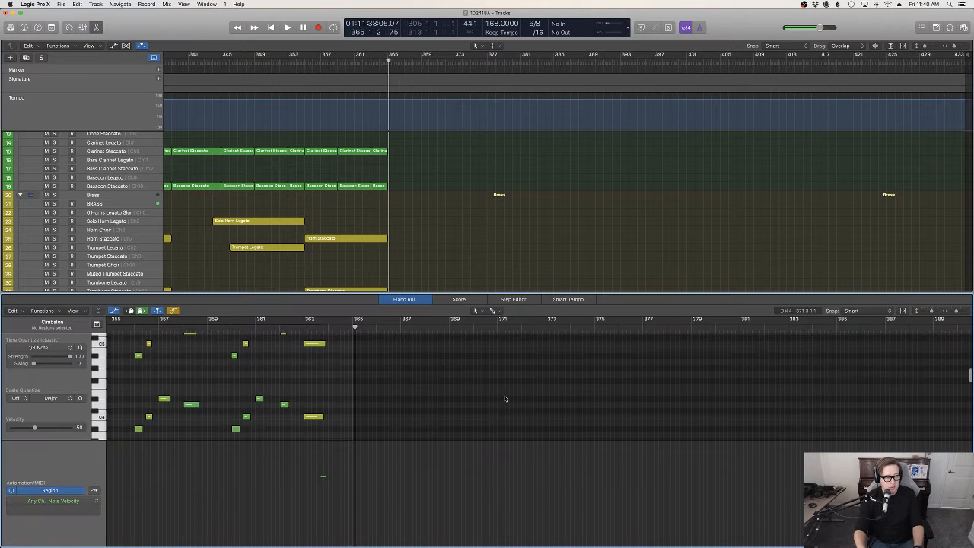
key(p)
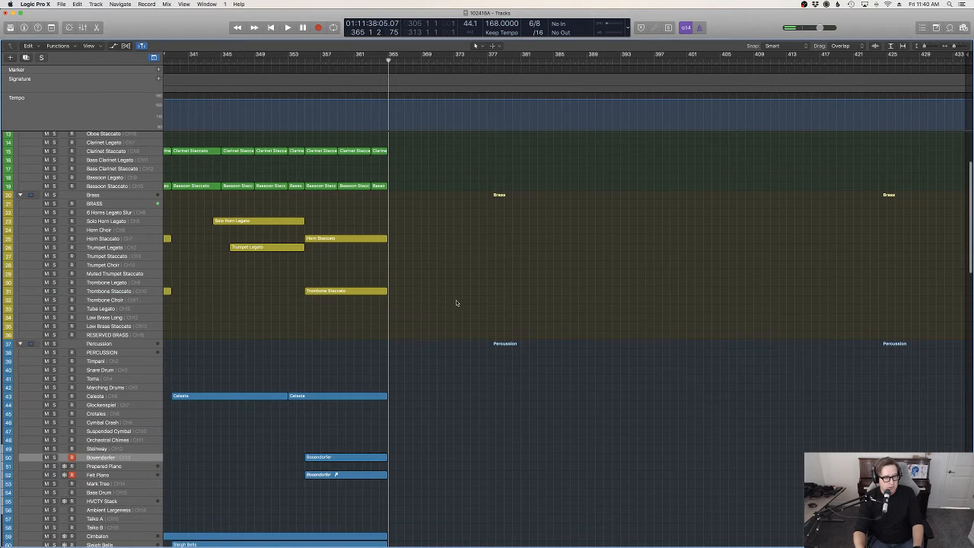
Delete the last Bassoon Staccato region at bar 363, undoing the mistaken clarinet deletion, and copy the last Celli Staccato region.
scroll(456, 302, down, 5)
scroll(457, 302, down, 20)
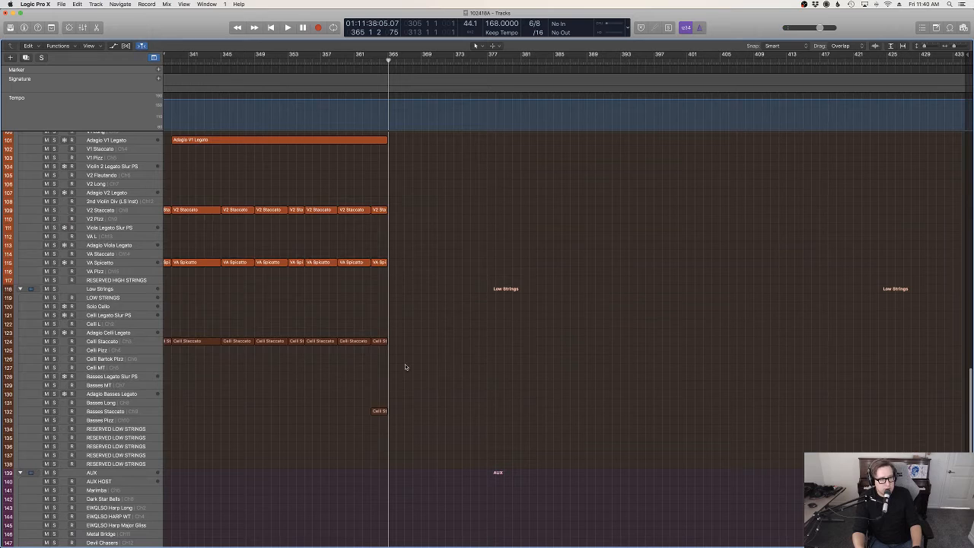
scroll(405, 367, up, 20)
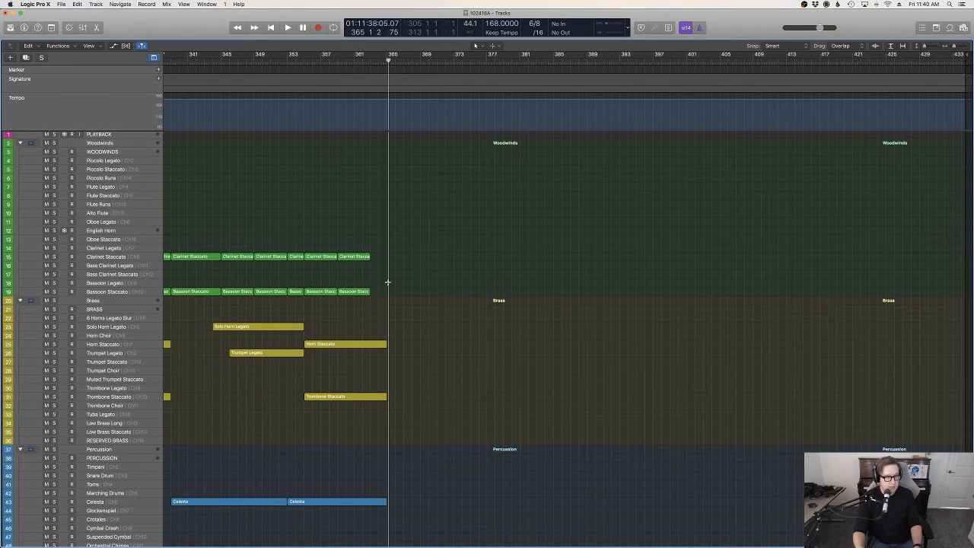
key(super+z)
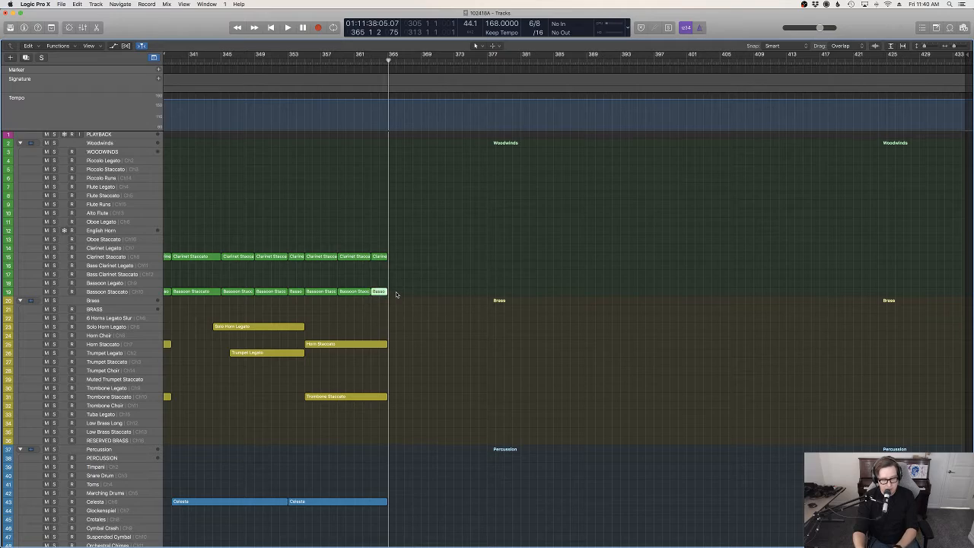
scroll(395, 293, down, 20)
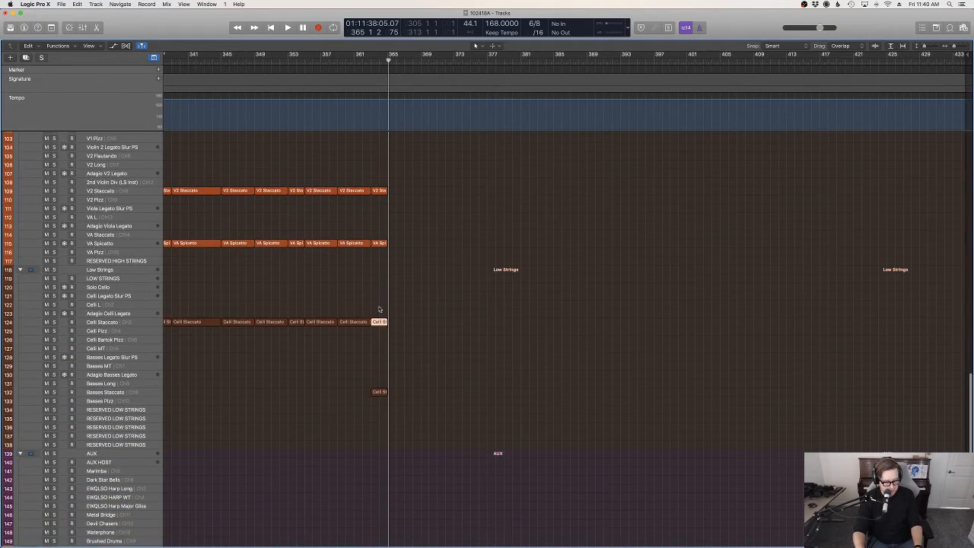
scroll(379, 309, up, 20)
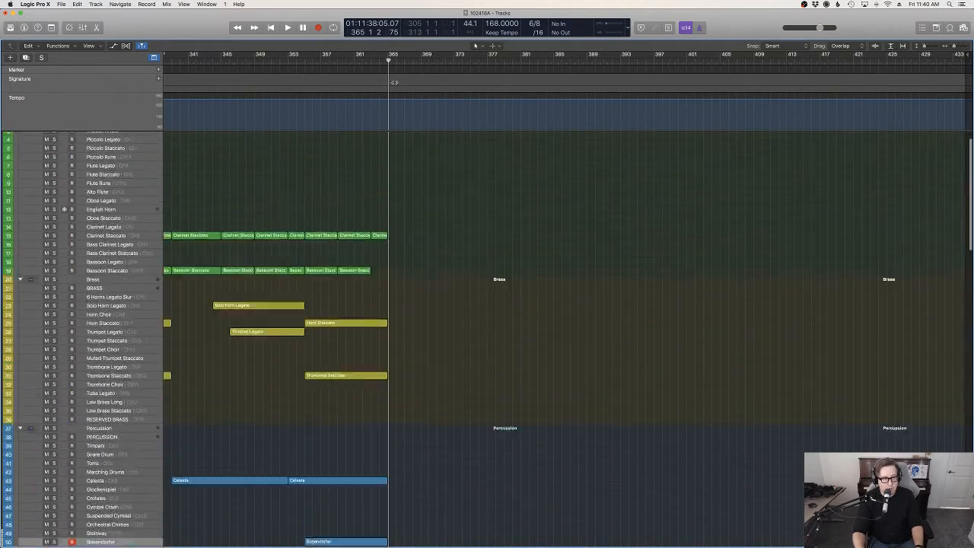
Paste the copied Celli Staccato region onto the Bassoon Staccato track at bar 363, undoing the misplaced first paste.
scroll(393, 81, up, 1)
click(370, 61)
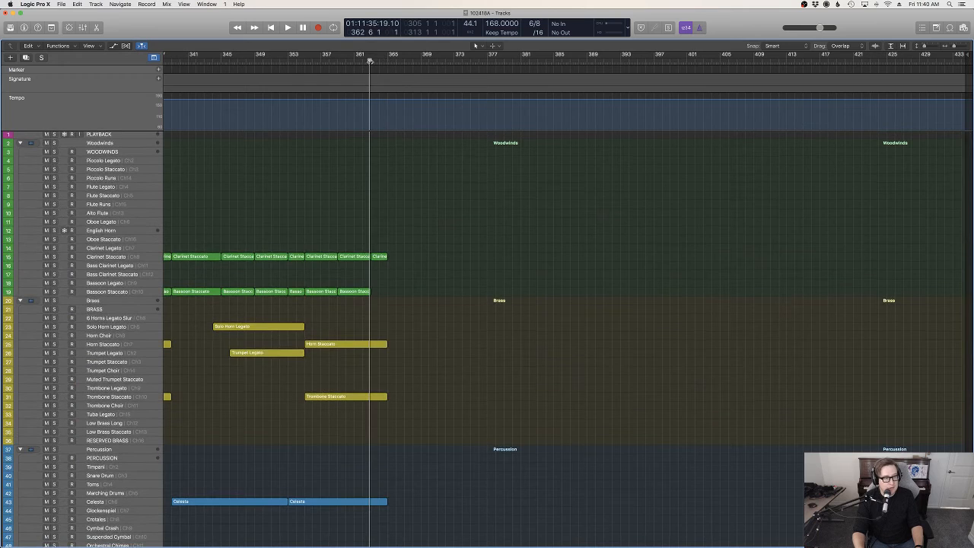
click(124, 291)
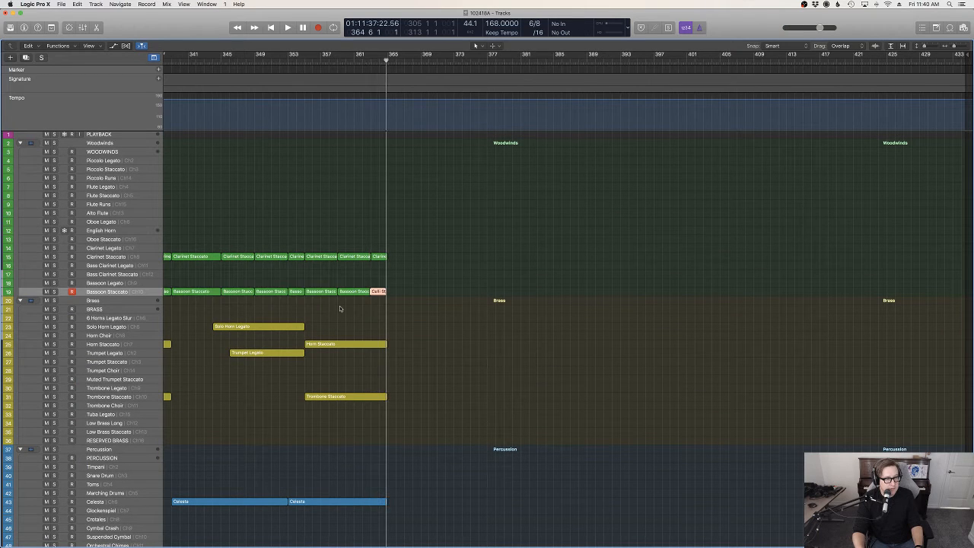
key(super+z)
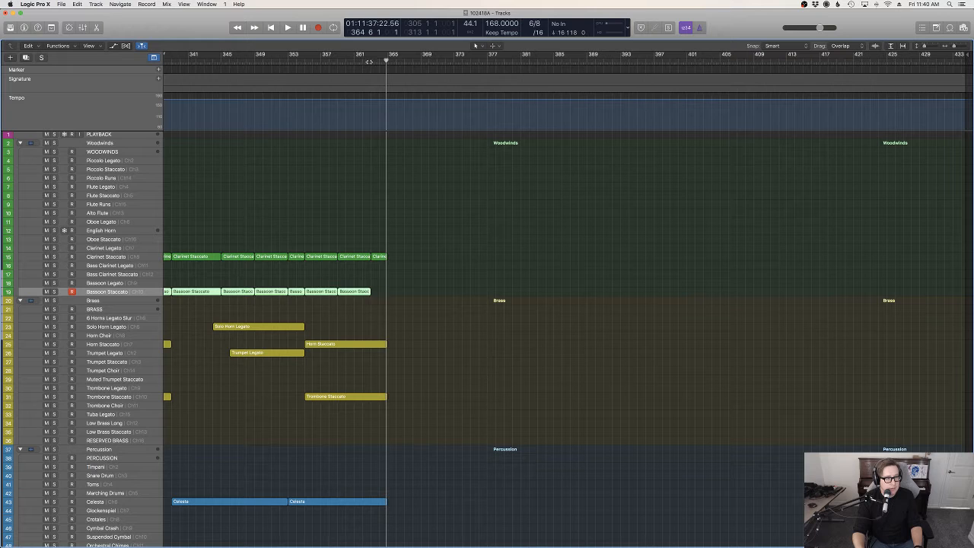
drag(369, 62, 370, 61)
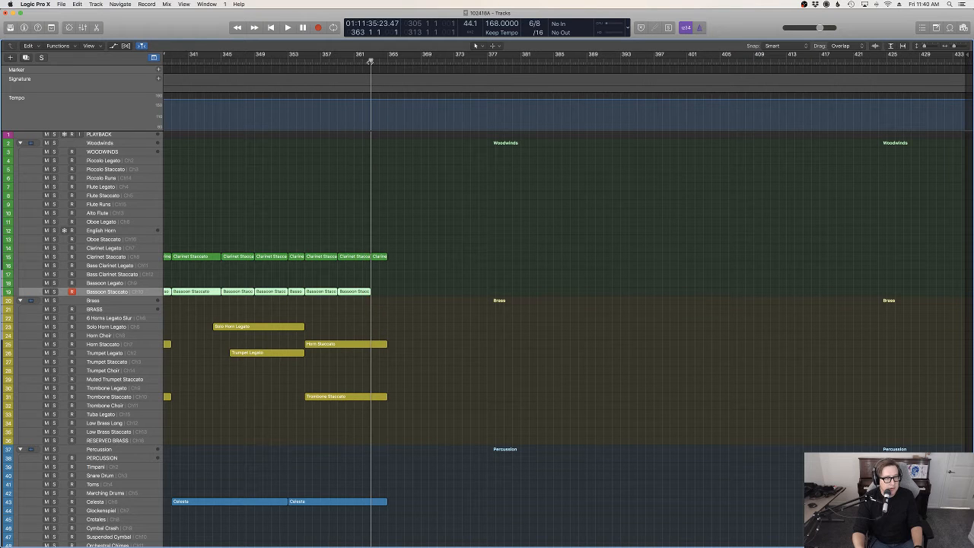
click(452, 346)
Try copying the Basses Staccato region onto the Bass Clarinet Staccato track at bar 363.
scroll(452, 346, down, 15)
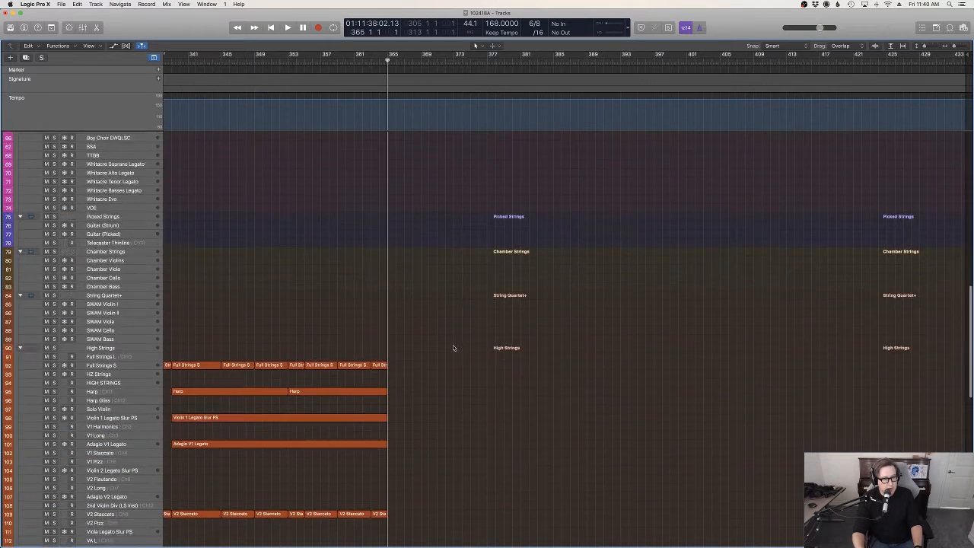
scroll(373, 487, down, 5)
drag(374, 386, 373, 385)
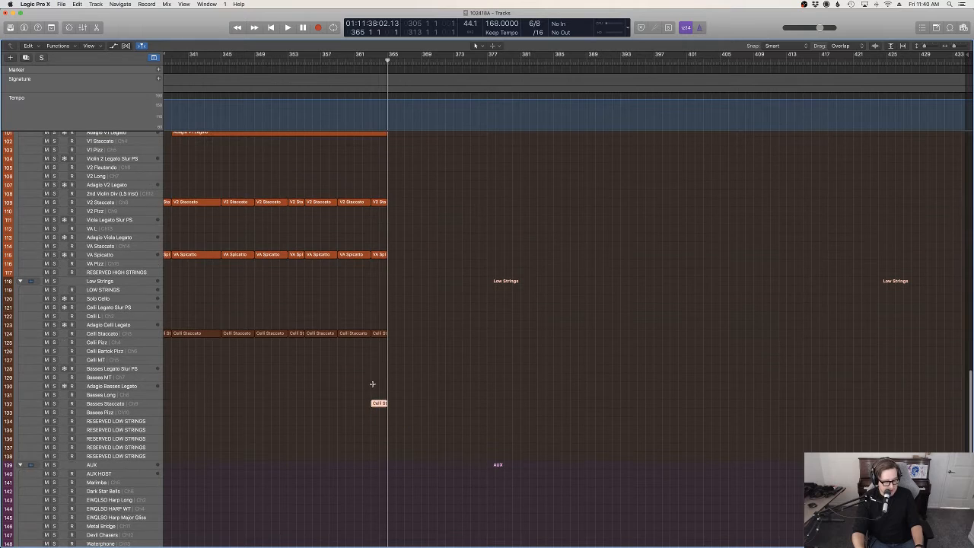
scroll(376, 385, left, 7)
scroll(377, 385, up, 20)
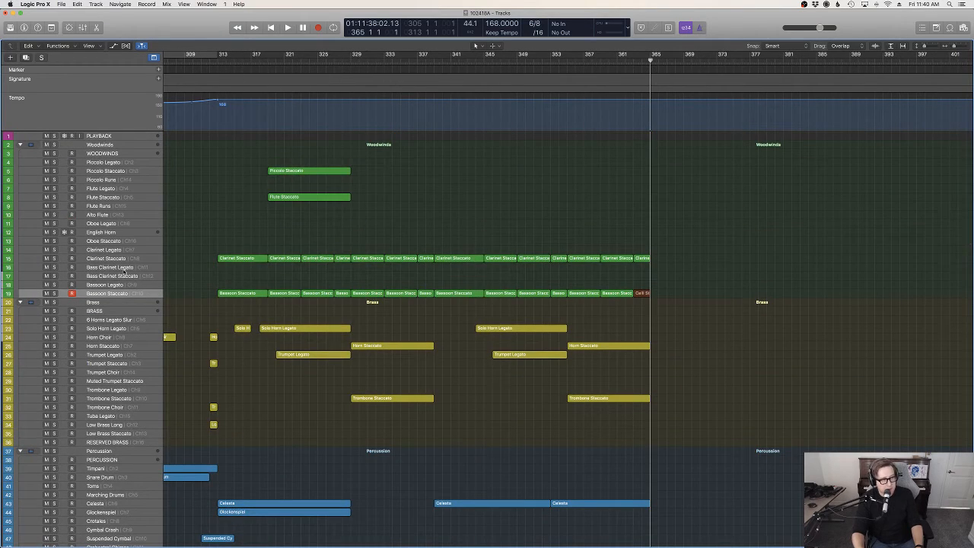
click(124, 277)
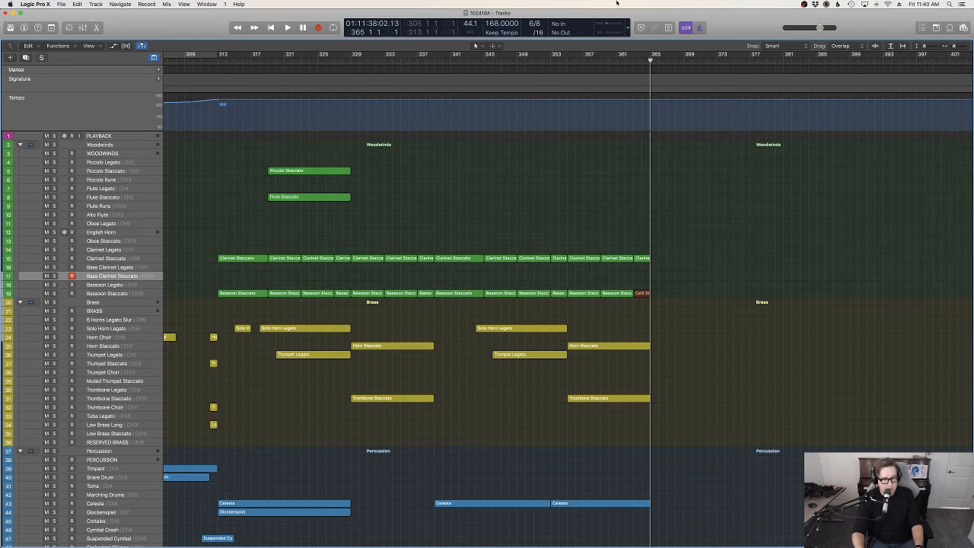
click(633, 61)
key(super+v)
Listen to the ending from about bar 360 and delete the region pasted on the Bass Clarinet Staccato track.
click(608, 62)
key(space)
scroll(669, 249, down, 1)
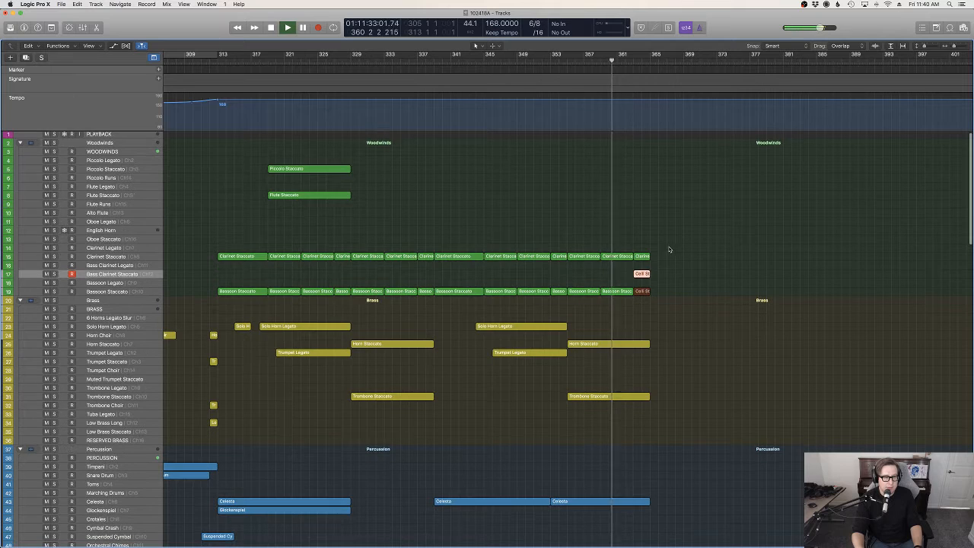
click(668, 250)
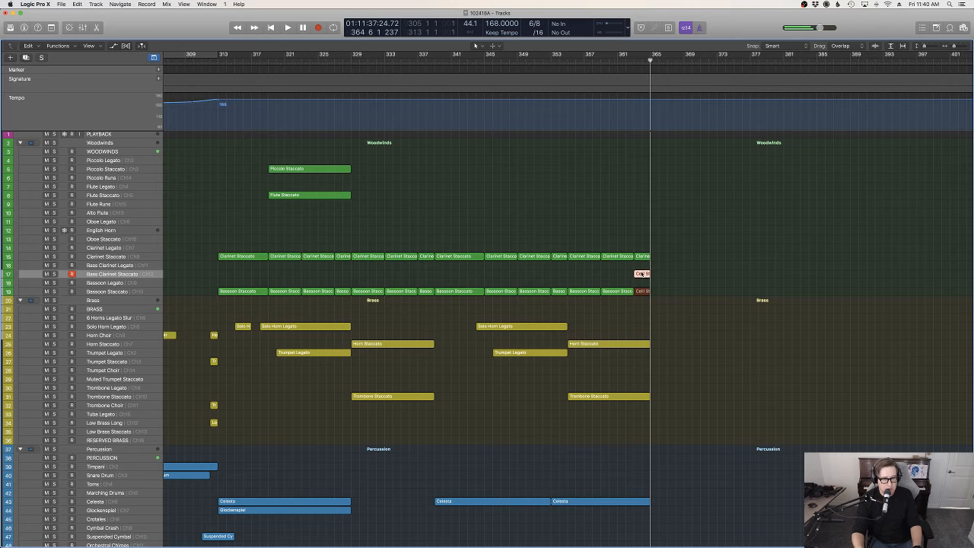
click(642, 275)
key(Delete)
Copy the new region at bar 363 from Bassoon Staccato to the Bass Clarinet Staccato track and play back the ending.
click(635, 61)
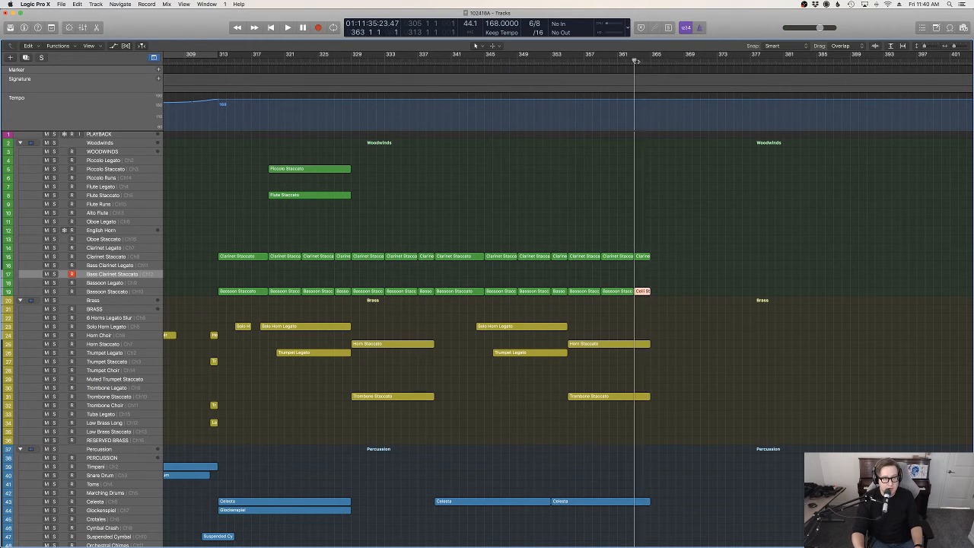
click(634, 61)
key(super+v)
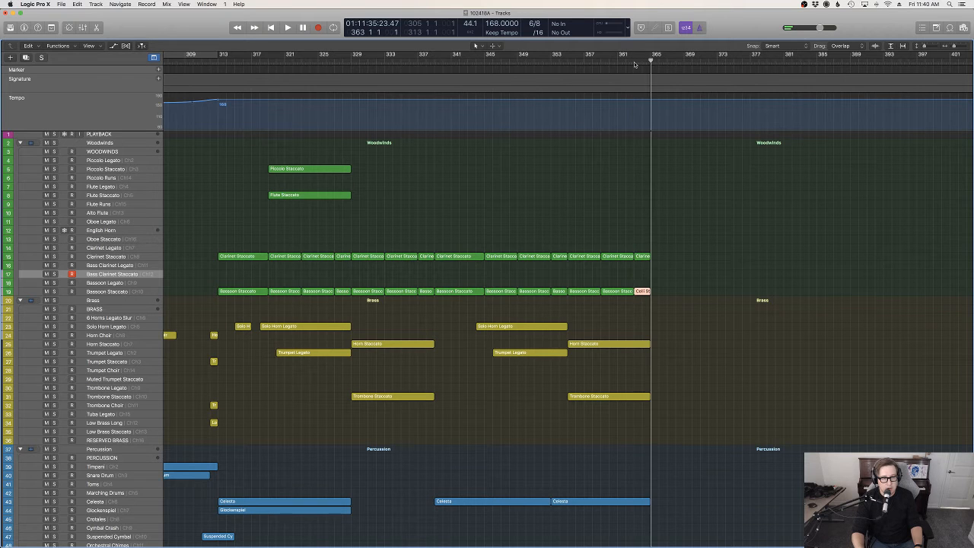
click(630, 61)
key(space)
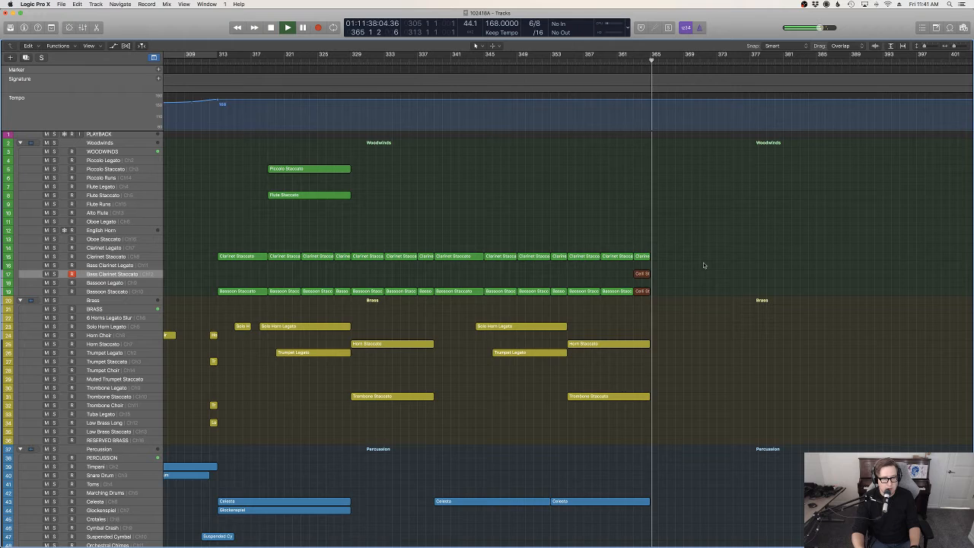
key(p)
key(space)
key(p)
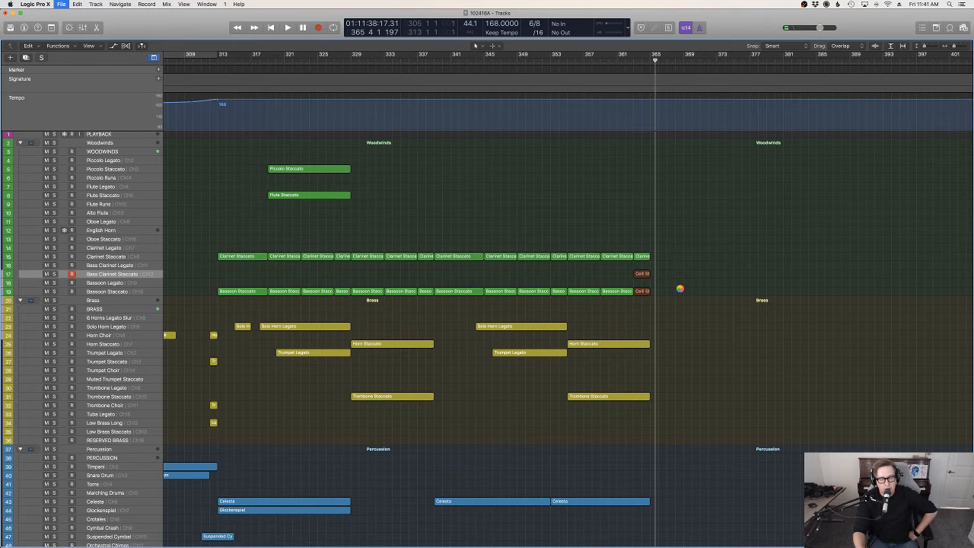
Name and color all regions in the project by their tracks.
scroll(681, 290, down, 10)
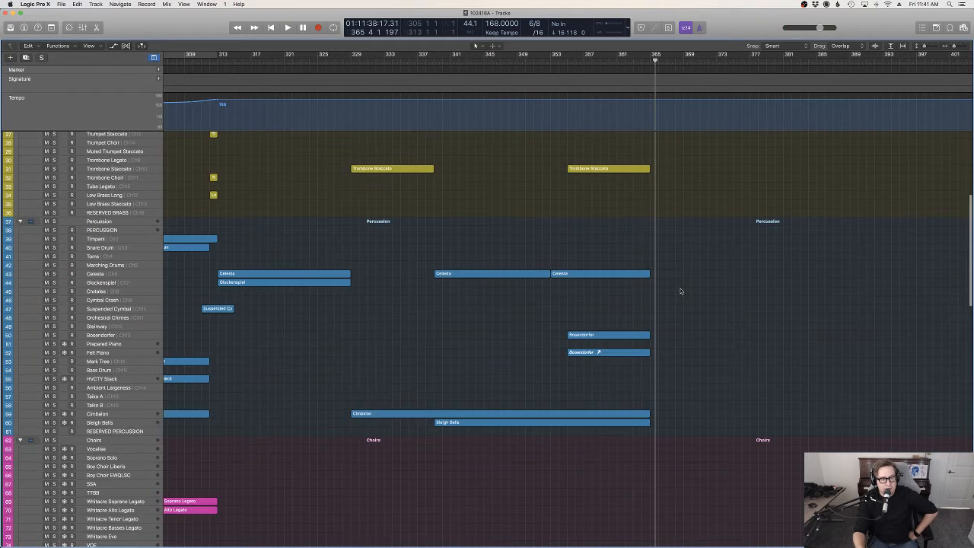
scroll(706, 281, up, 10)
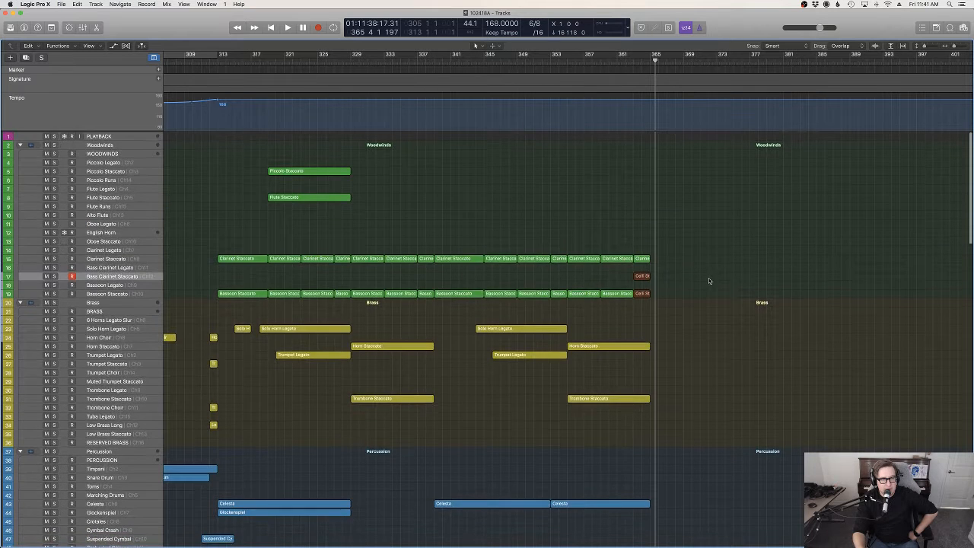
key(super+a)
right_click(646, 258)
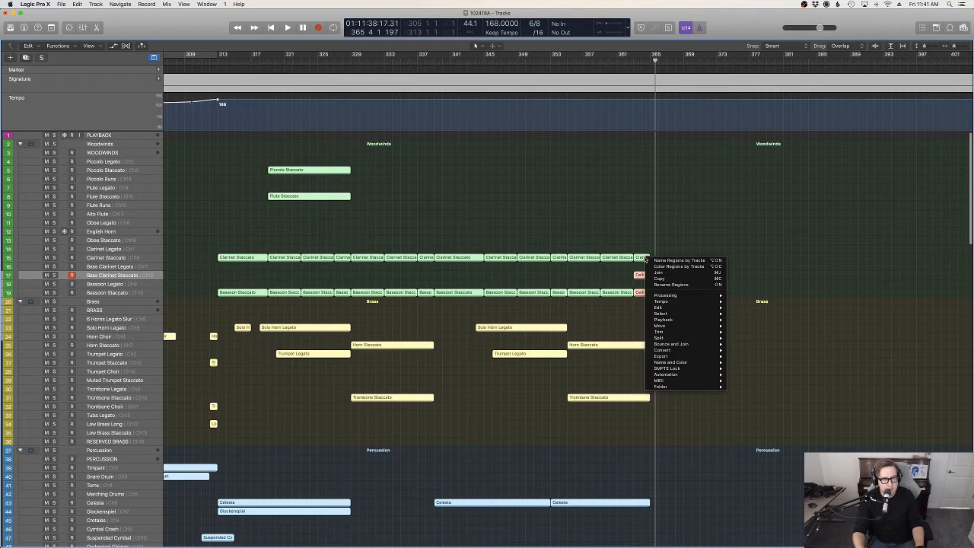
click(649, 261)
right_click(645, 260)
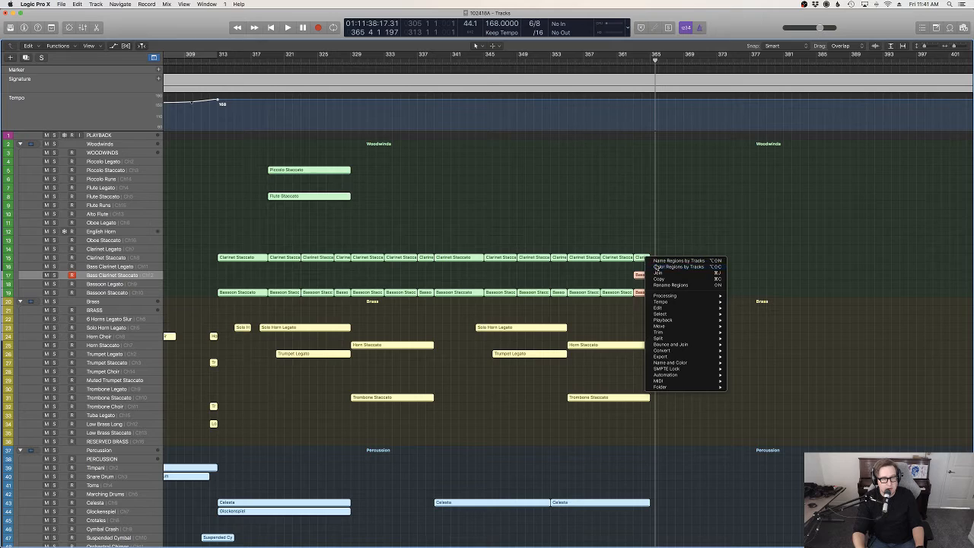
click(656, 266)
Return to the earlier part of the cue and review its string, choir and percussion regions during playback around bars 99 to 113.
scroll(753, 295, left, 15)
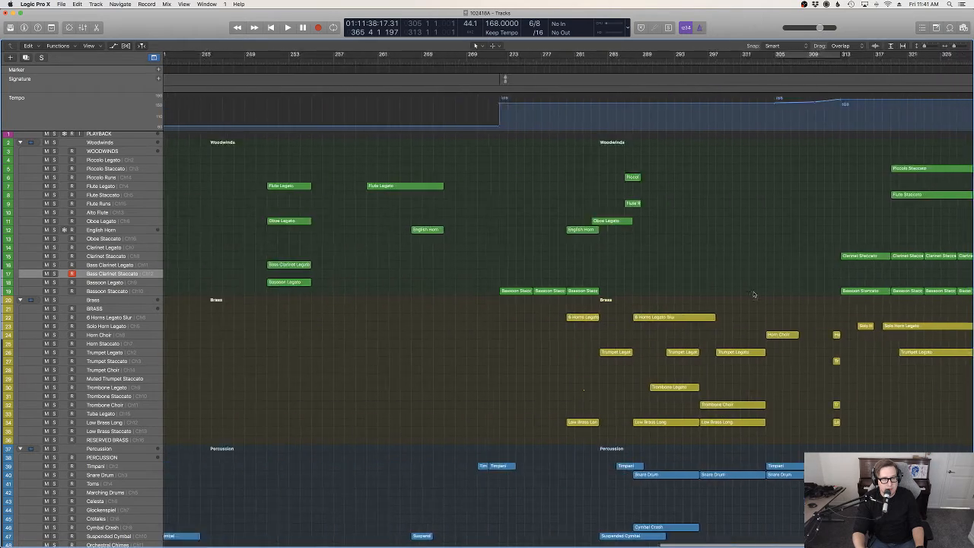
scroll(753, 294, left, 15)
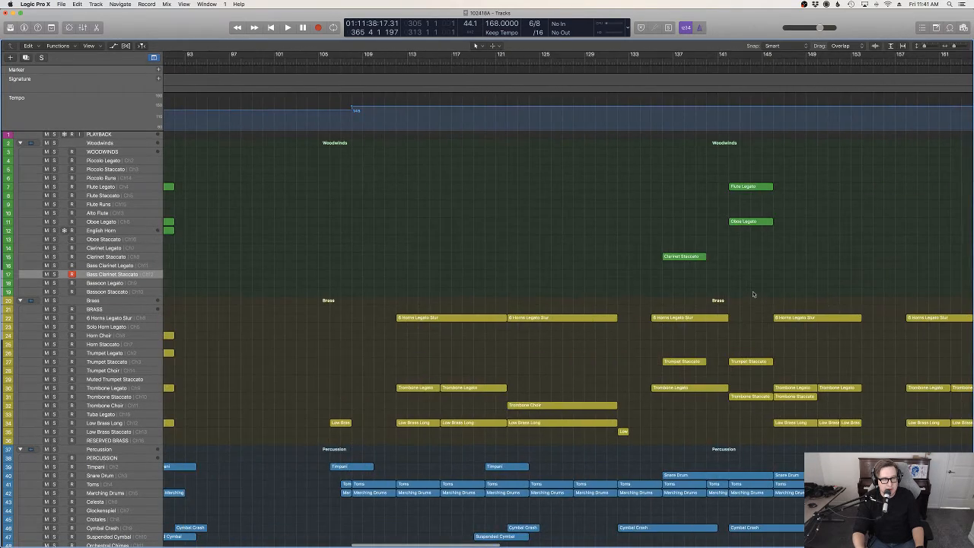
scroll(753, 295, down, 1)
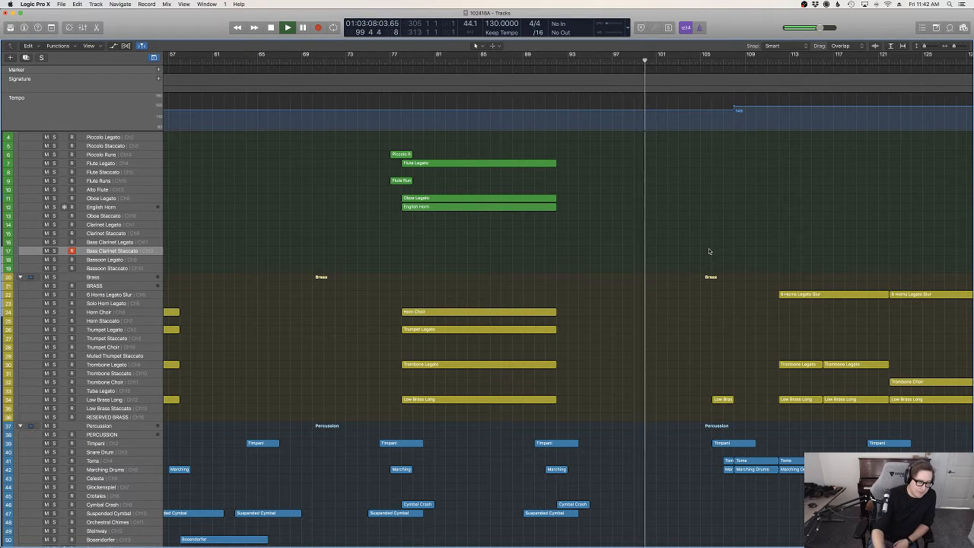
scroll(734, 281, down, 15)
scroll(773, 340, right, 5)
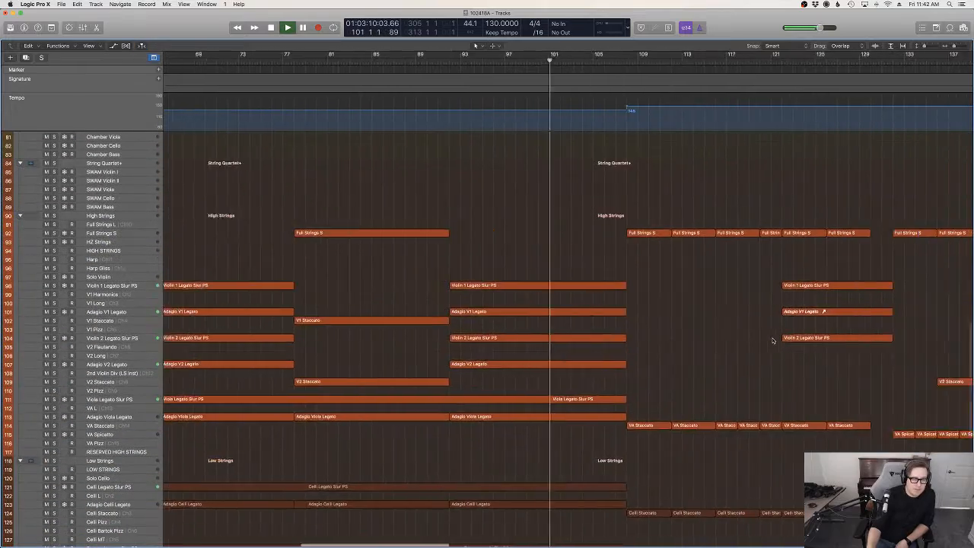
scroll(773, 341, right, 1)
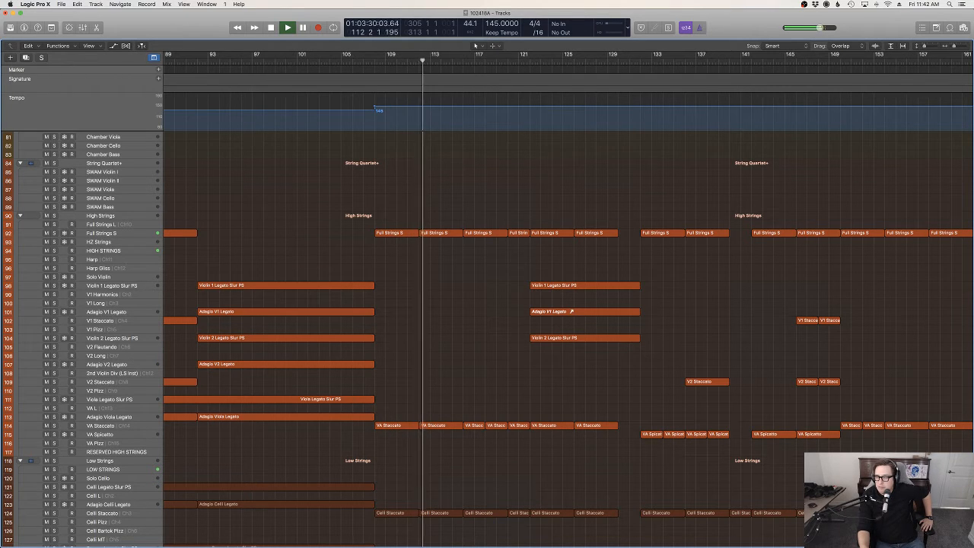
scroll(739, 350, up, 10)
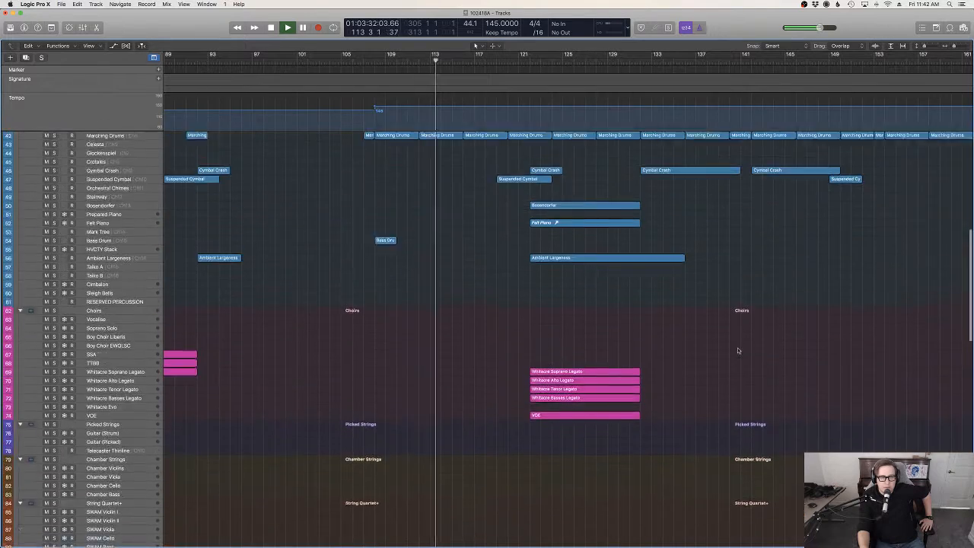
scroll(739, 350, up, 10)
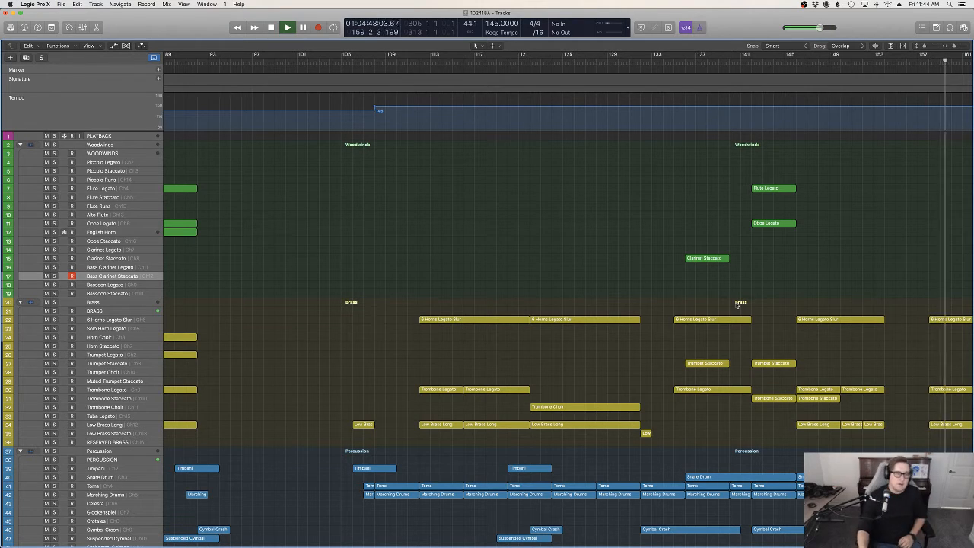
Review the woodwind, brass and percussion regions during playback around bars 159 to 182.
scroll(737, 306, down, 1)
scroll(738, 307, down, 5)
scroll(739, 306, right, 12)
scroll(742, 307, up, 2)
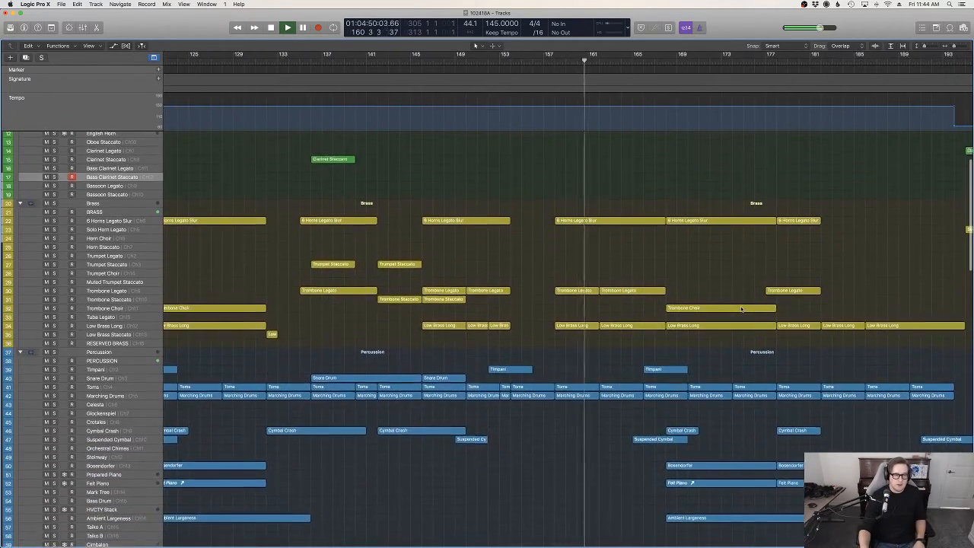
scroll(721, 302, left, 3)
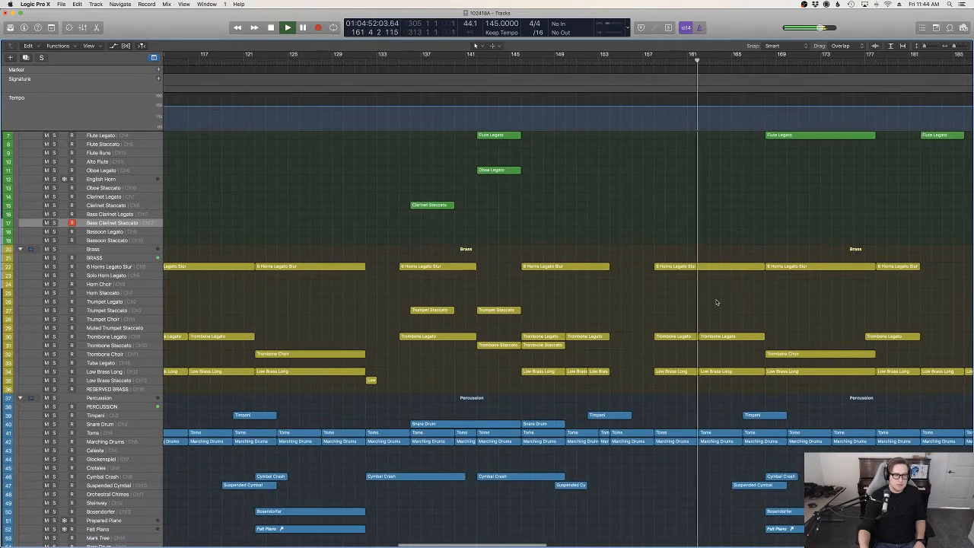
scroll(716, 302, up, 3)
scroll(716, 302, up, 1)
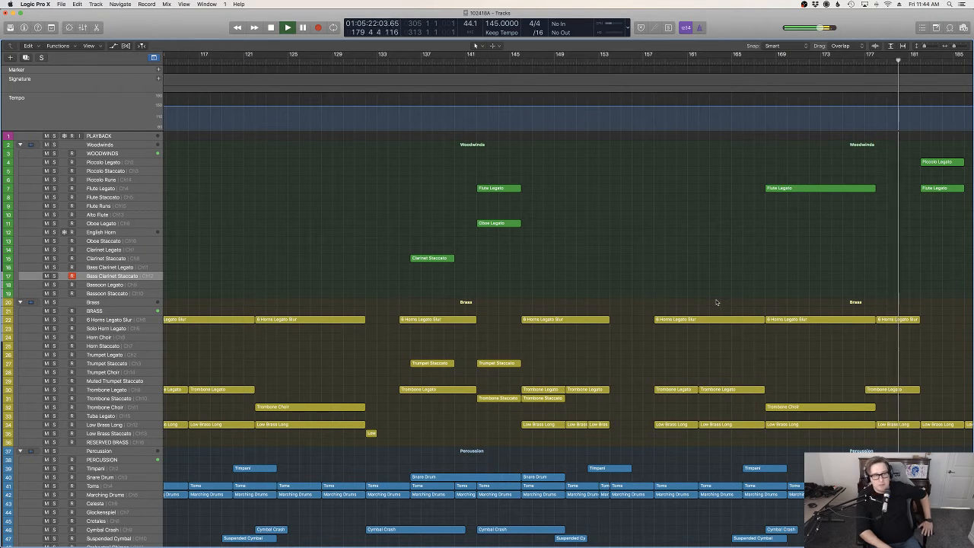
scroll(804, 275, down, 6)
scroll(805, 275, right, 12)
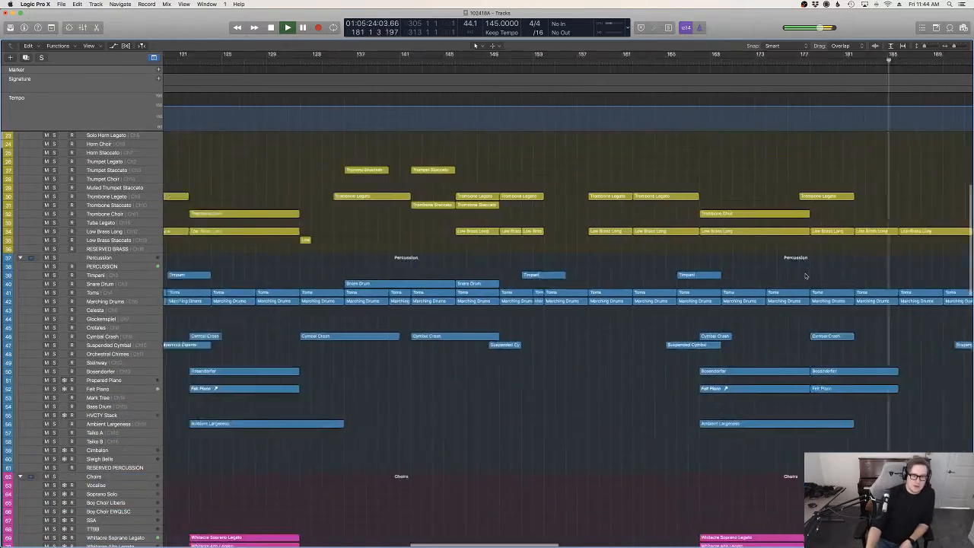
scroll(806, 276, up, 6)
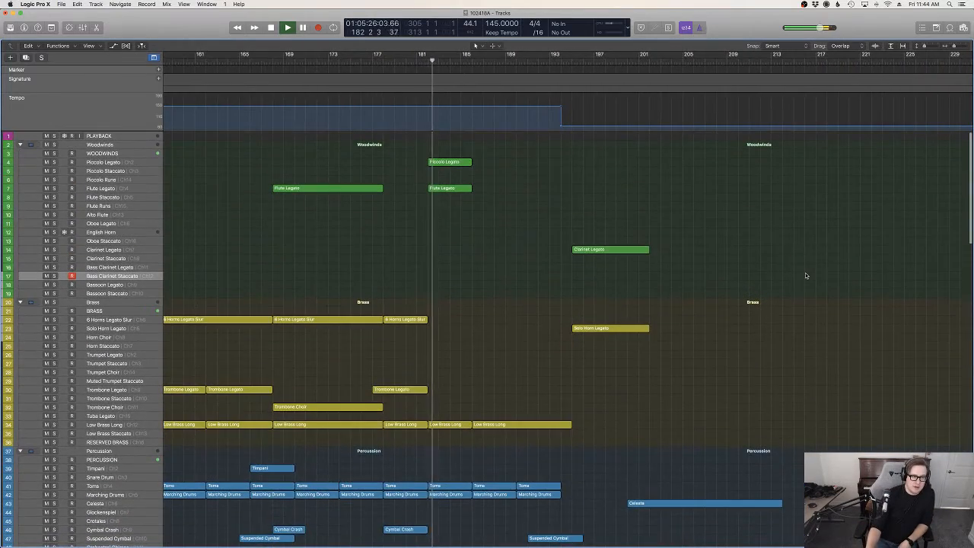
Examine the choir, string, solo wind and percussion regions of the slow section during playback up to about bar 214.
scroll(643, 283, down, 15)
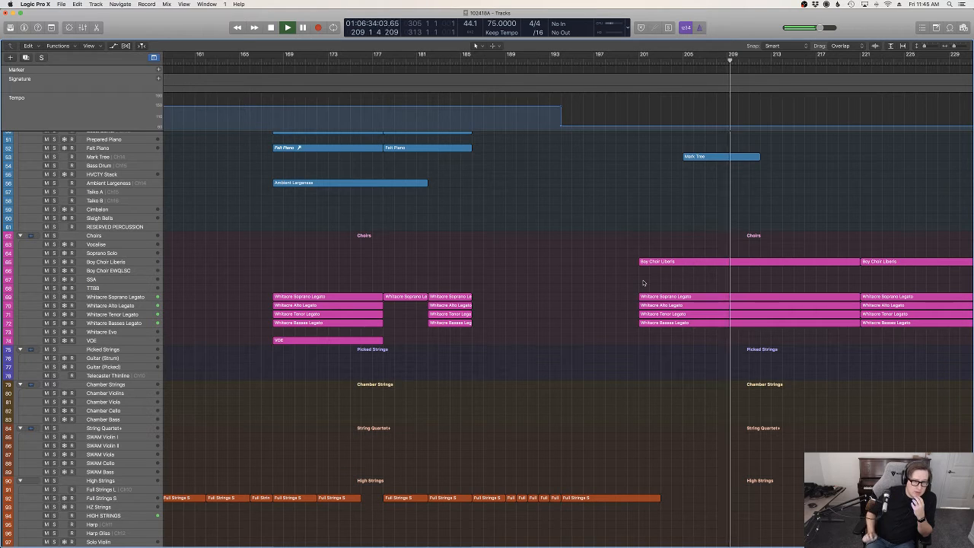
scroll(781, 336, down, 10)
scroll(781, 337, up, 15)
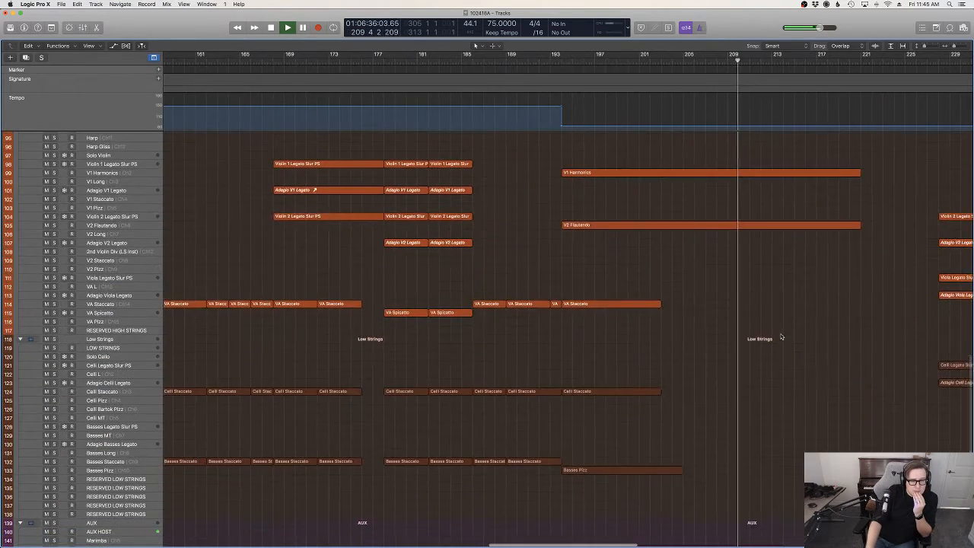
scroll(780, 335, right, 5)
scroll(780, 335, up, 3)
scroll(781, 335, left, 5)
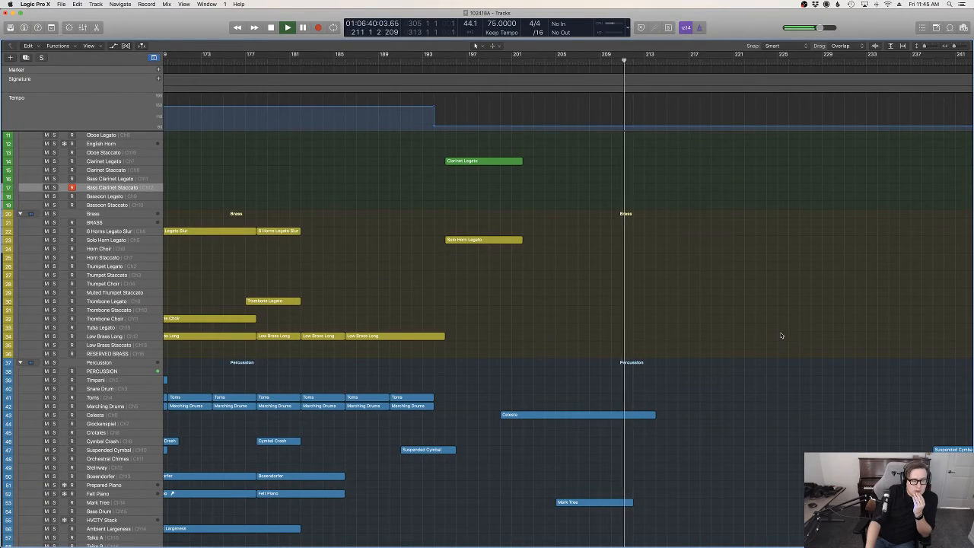
scroll(780, 335, down, 8)
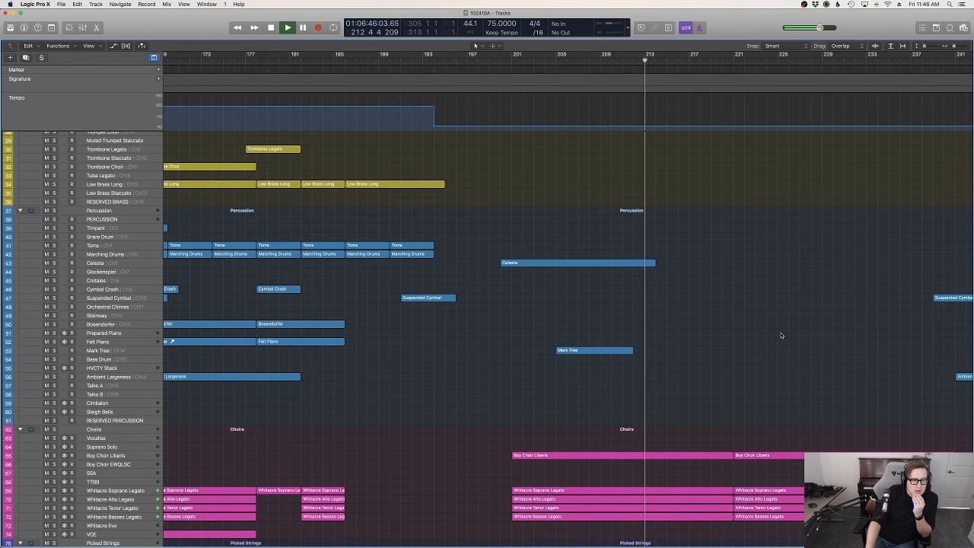
scroll(780, 335, up, 1)
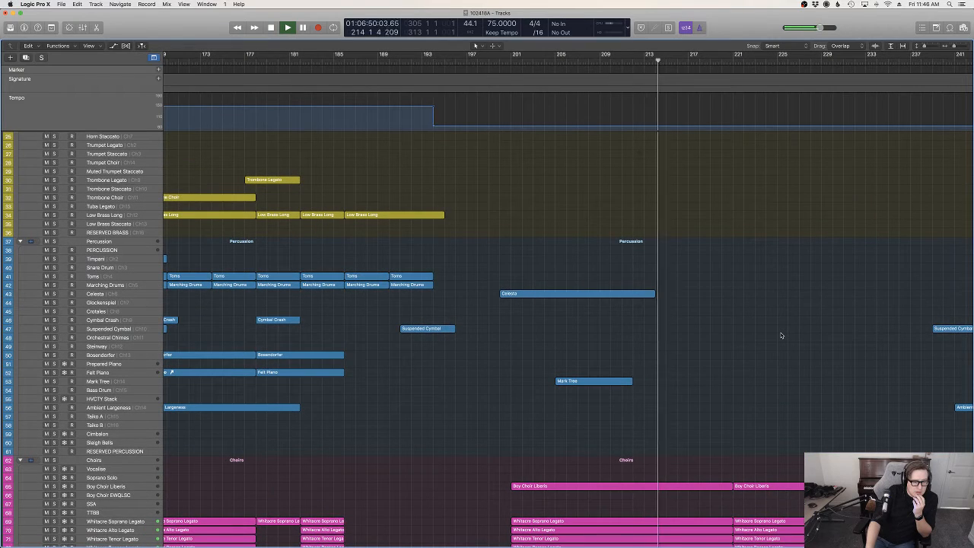
Examine the sustained choir parts, high strings and percussion entries during playback around bars 231 to 242.
scroll(781, 335, down, 5)
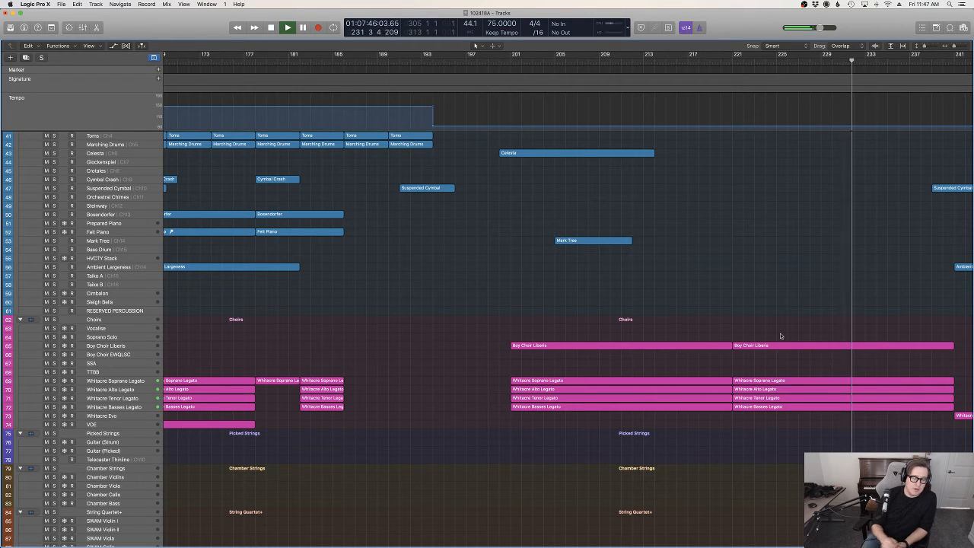
scroll(780, 335, down, 10)
scroll(779, 339, right, 3)
scroll(780, 339, right, 1)
scroll(780, 339, up, 6)
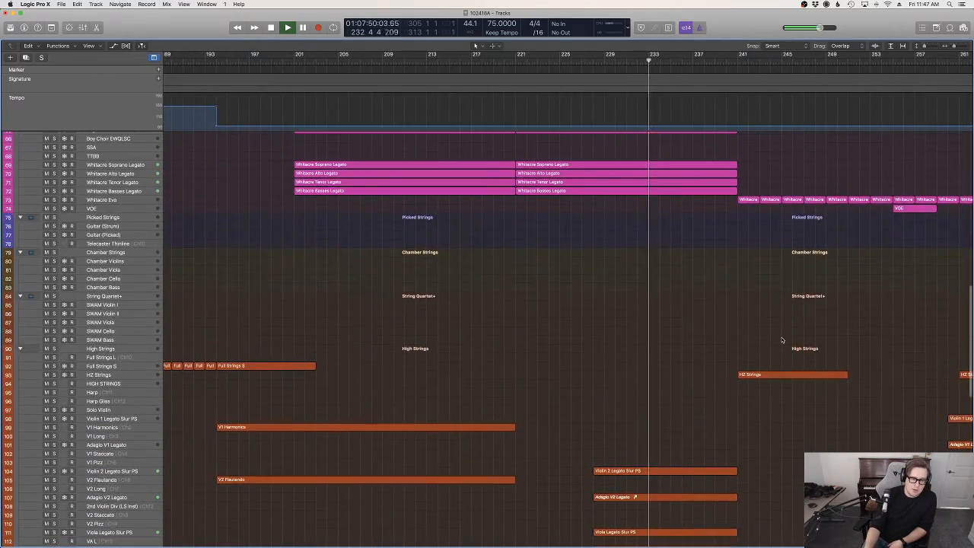
scroll(781, 339, up, 15)
scroll(781, 339, down, 9)
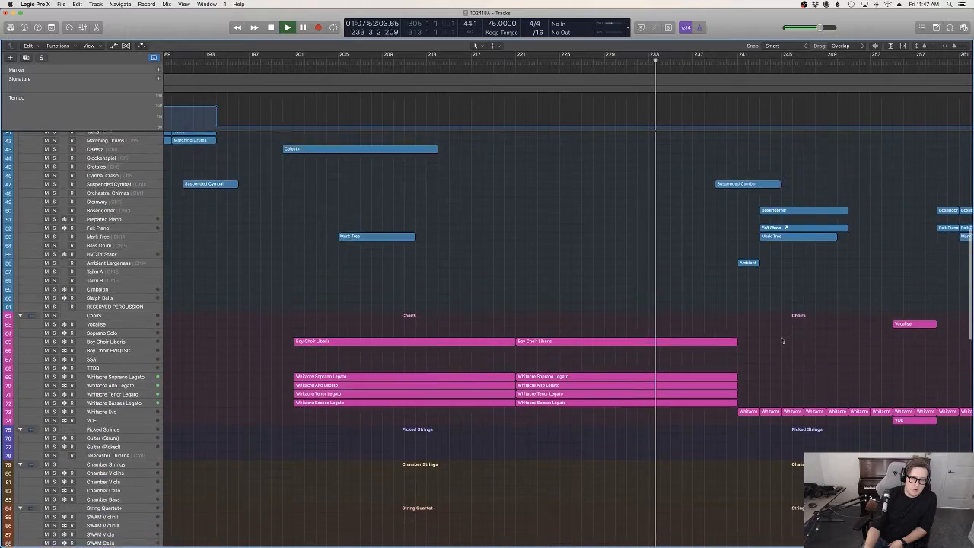
scroll(797, 442, down, 2)
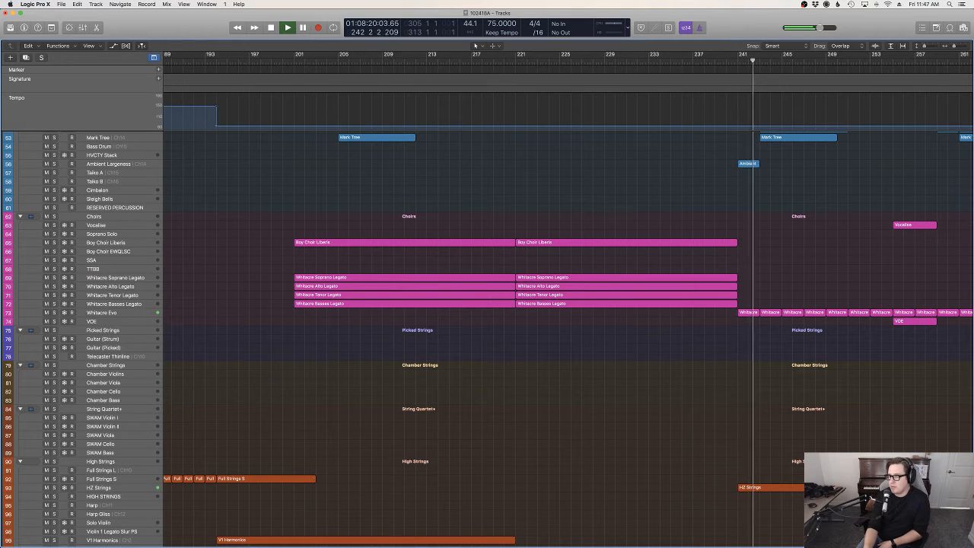
Audition individual layers around bars 242 to 249 by soloing and unsoloing them in turn, including HZ Strings and Whitacre Evo.
key(ctrl+s)
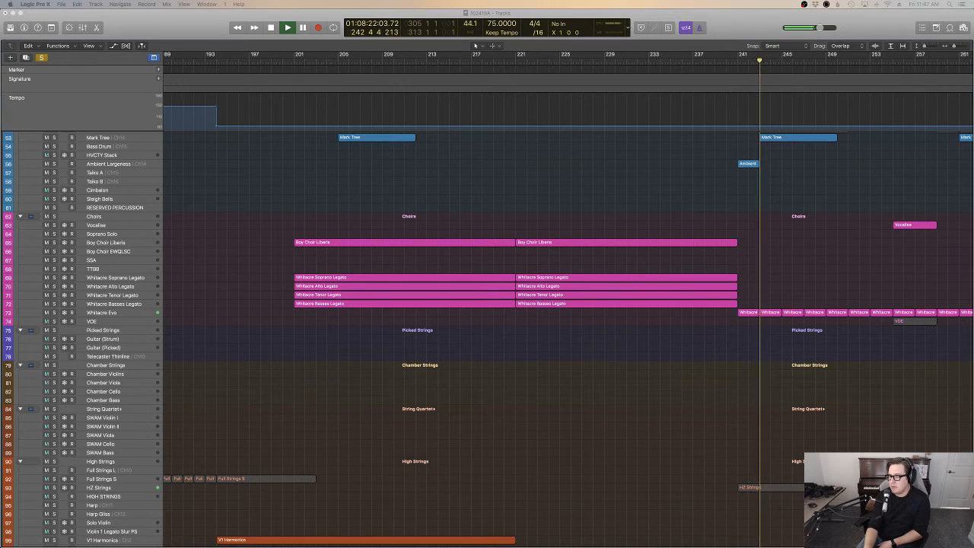
key(ctrl+s)
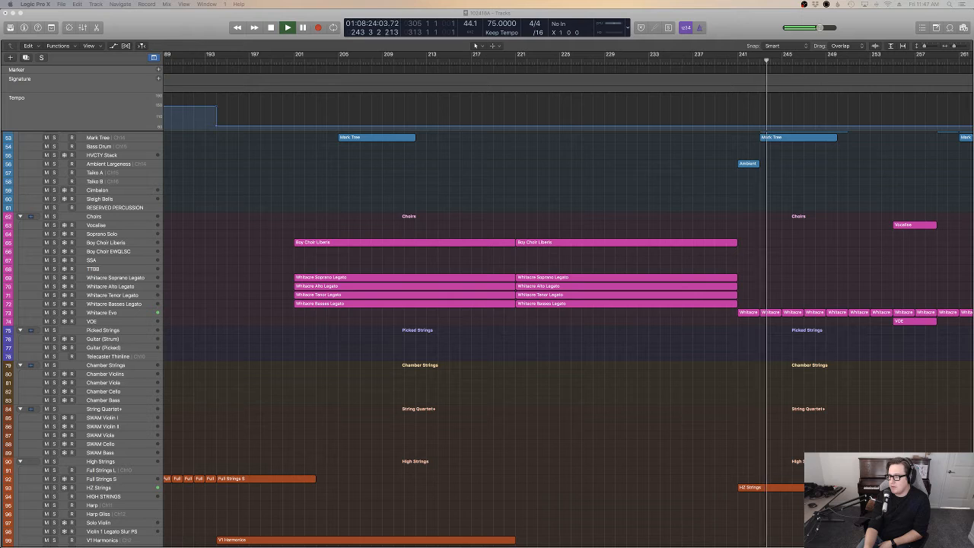
key(ctrl+s)
key(ctrl+s)
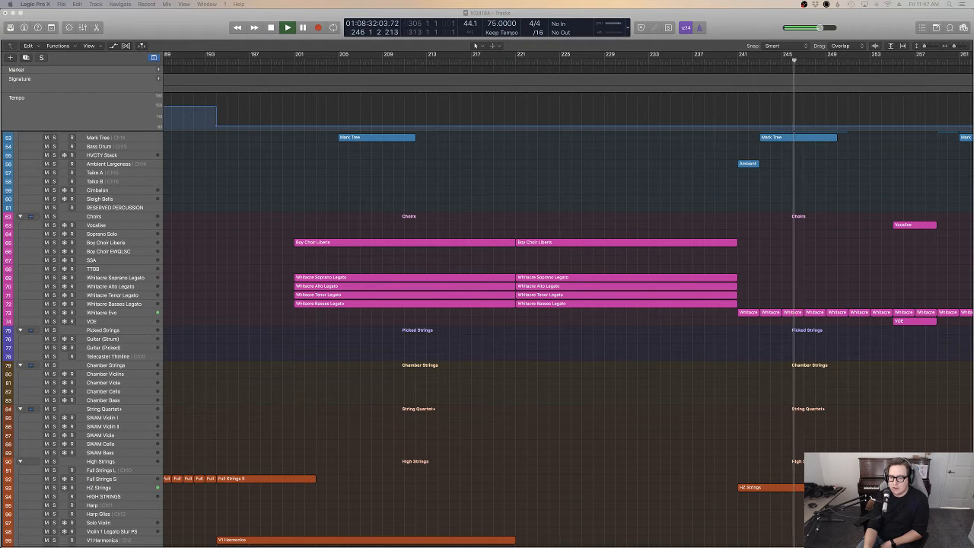
key(s)
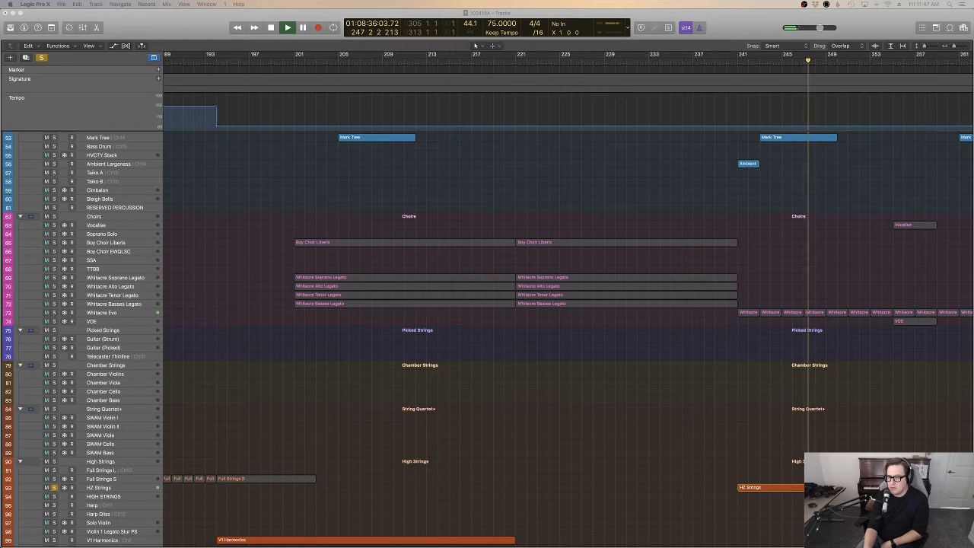
key(s)
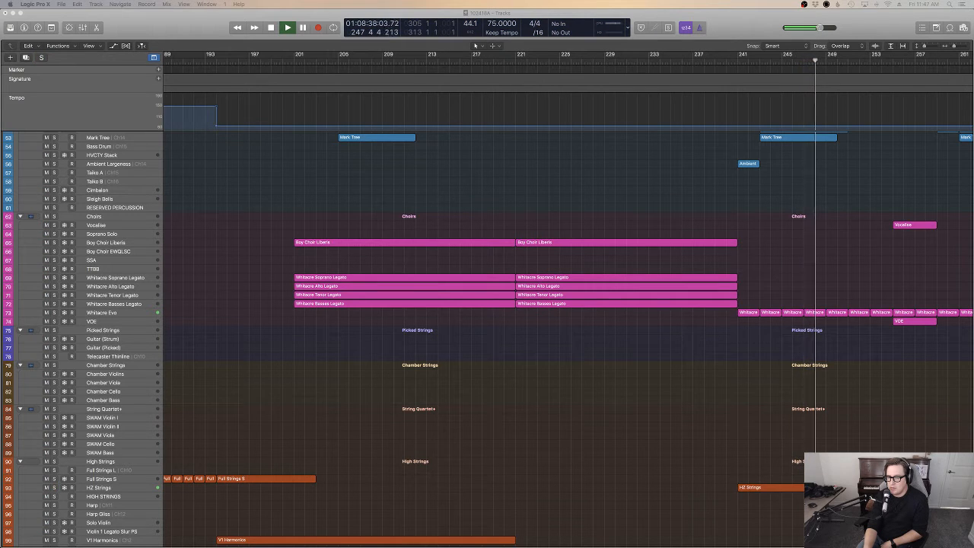
key(s)
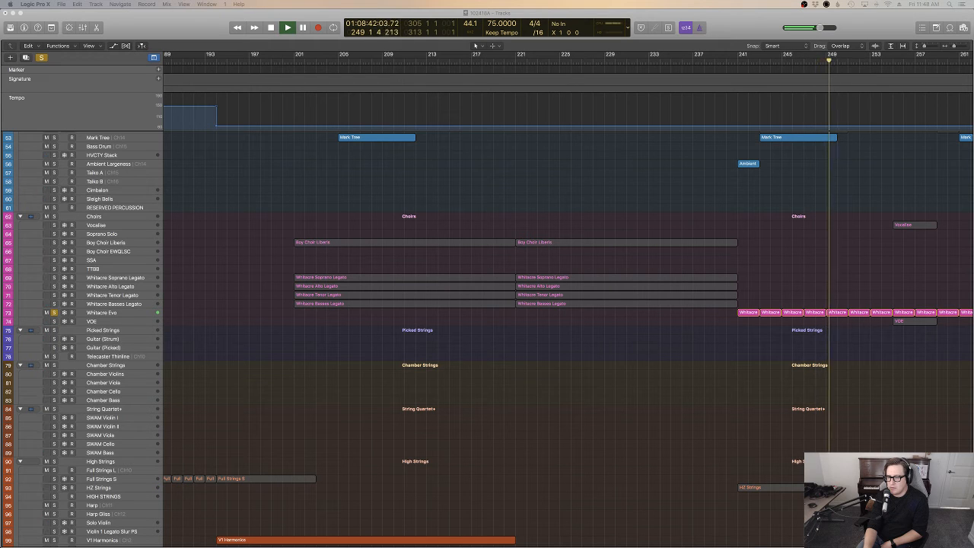
key(s)
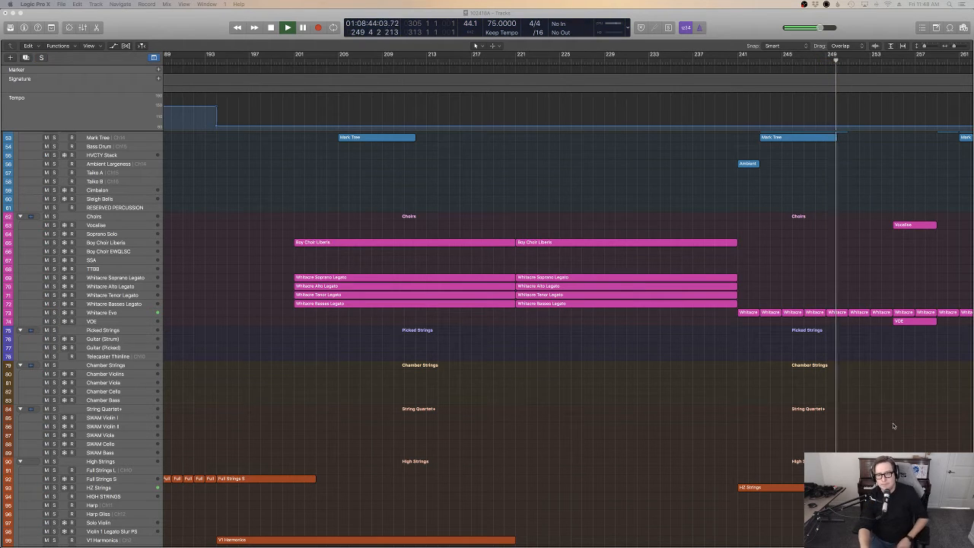
Review the Vocalise, VOE and Whitacre Evo choir regions with the percussion above them during playback around bars 252 to 256.
scroll(893, 426, up, 5)
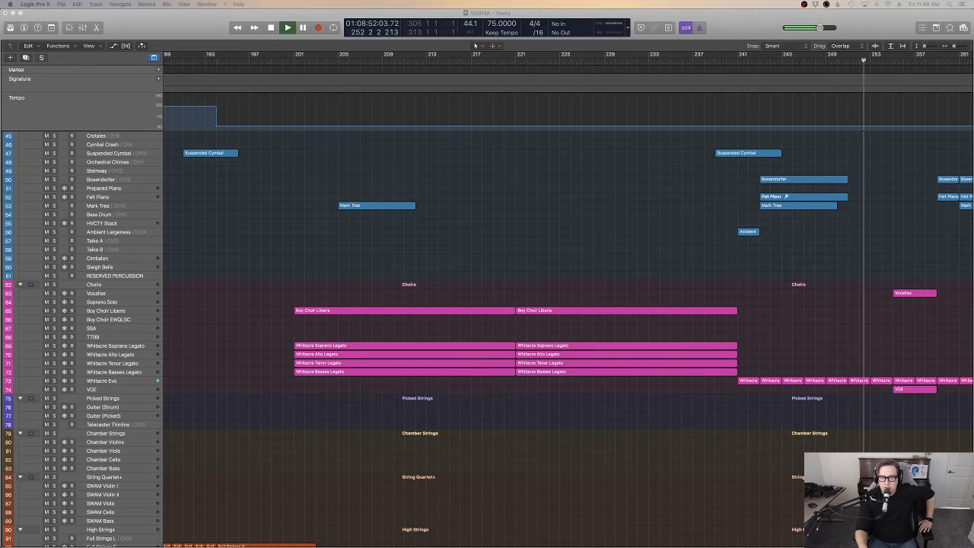
scroll(903, 363, down, 5)
scroll(902, 362, right, 5)
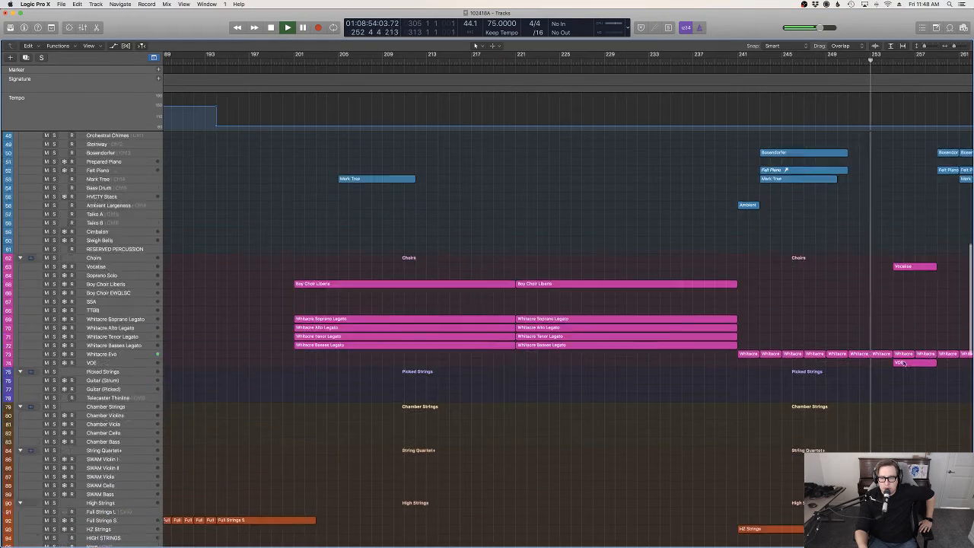
scroll(903, 361, up, 15)
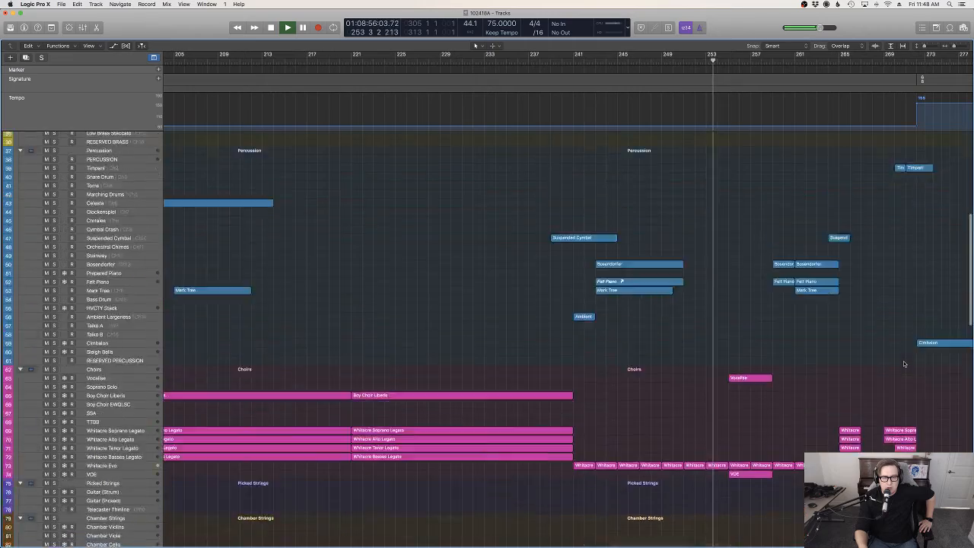
scroll(824, 353, down, 9)
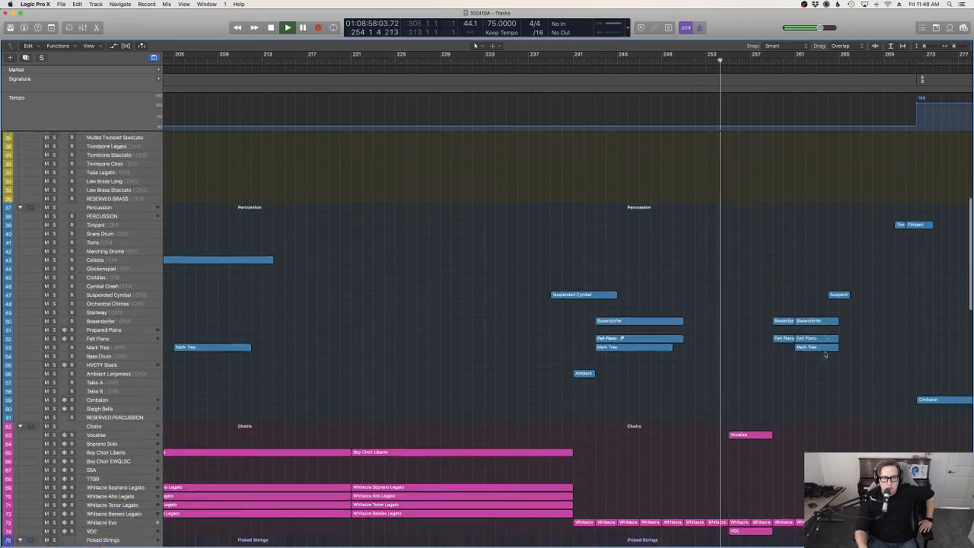
scroll(831, 389, down, 7)
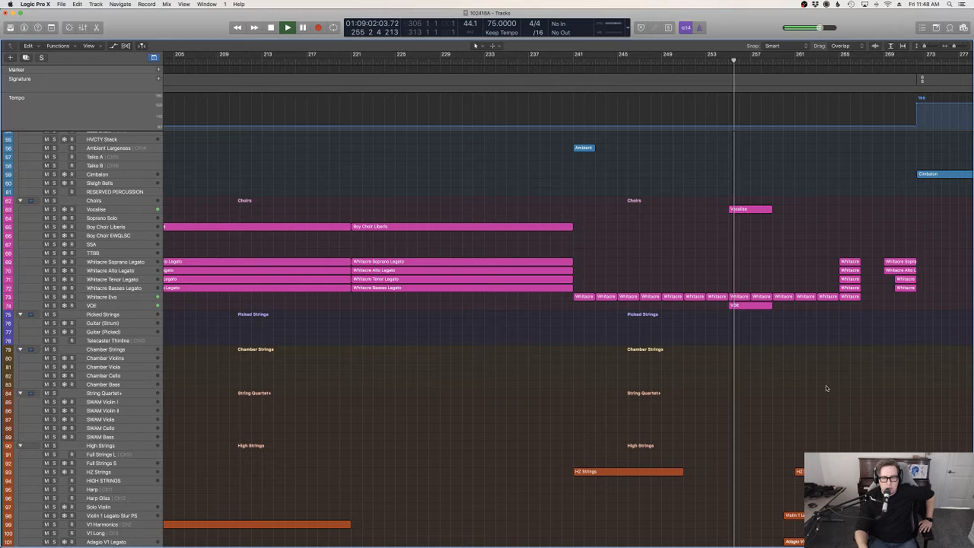
scroll(825, 385, up, 8)
scroll(827, 388, down, 10)
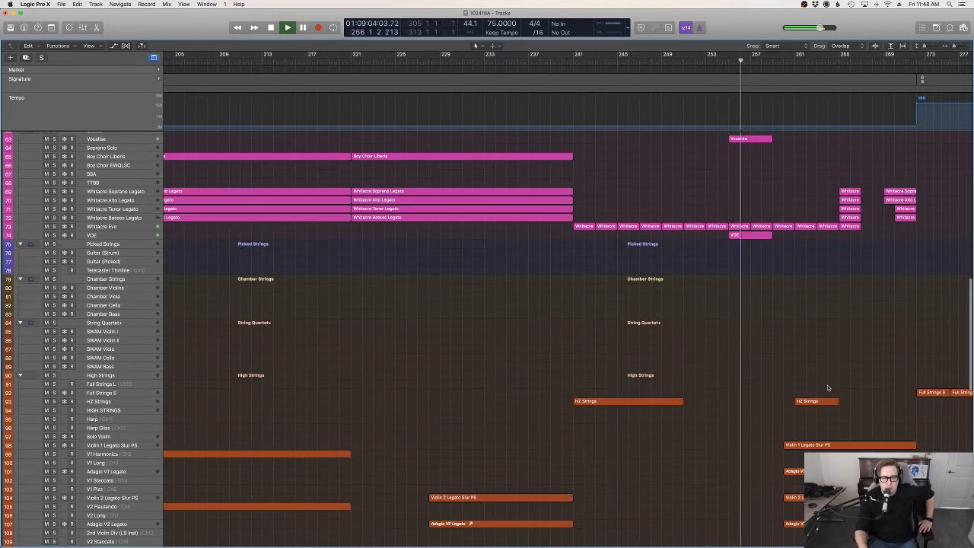
Follow the piano, Mark Tree, choir and high string entries during playback around bars 257 to 264.
scroll(777, 387, up, 2)
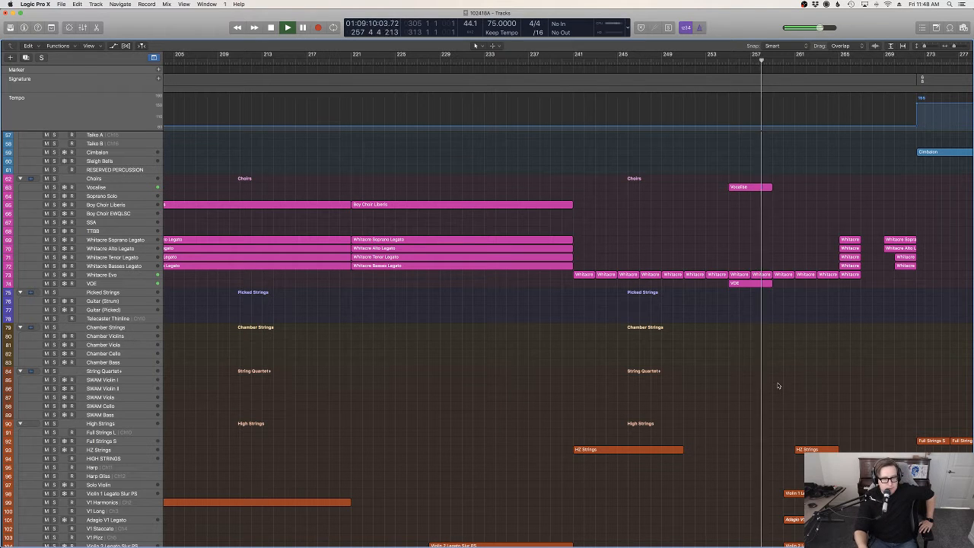
scroll(778, 386, up, 6)
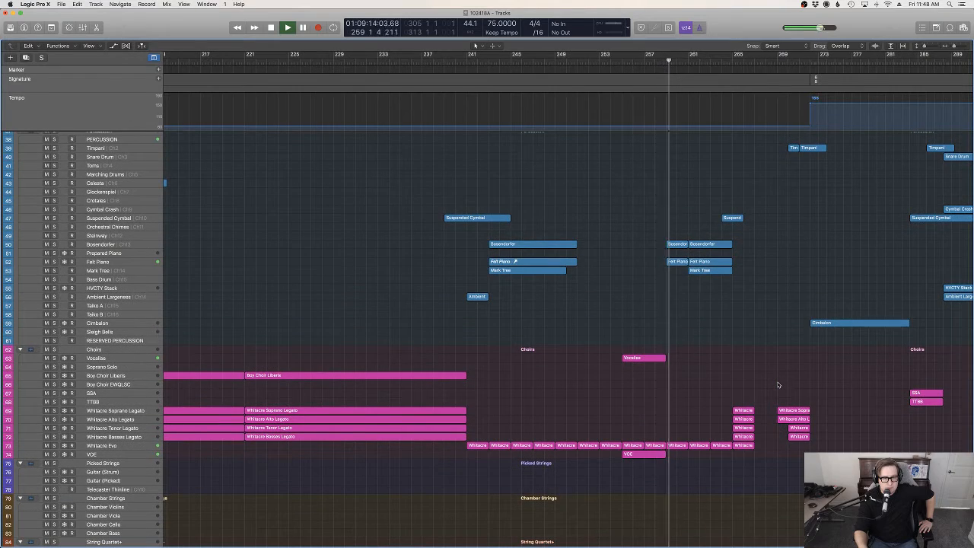
scroll(778, 385, down, 9)
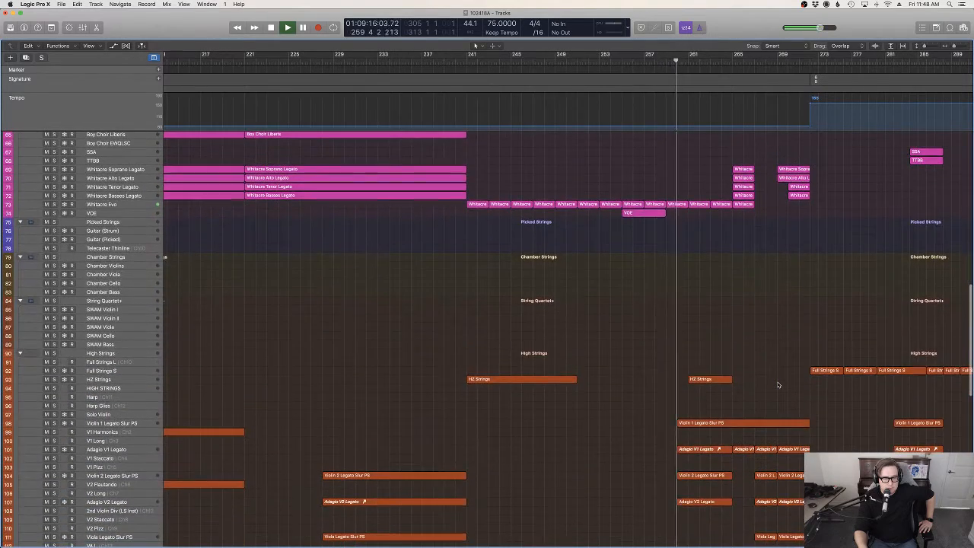
scroll(778, 385, up, 8)
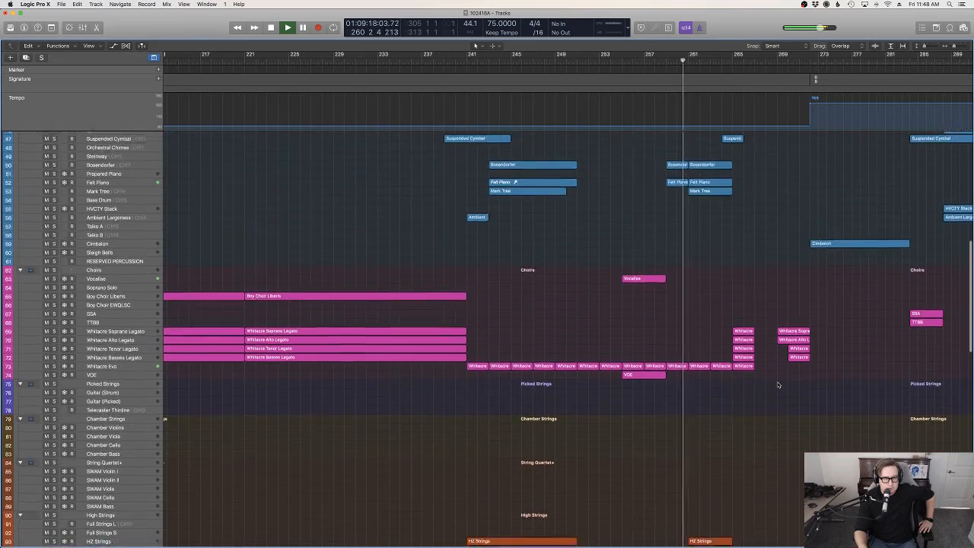
scroll(777, 385, up, 6)
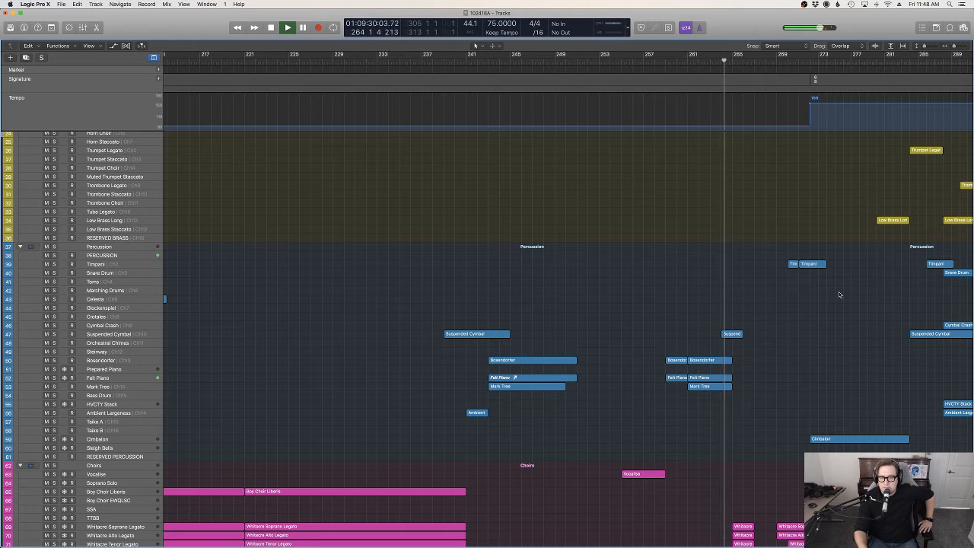
Select the high string regions between about bars 259 and 271, from HZ Strings down to Adagio V2 Legato.
scroll(839, 294, down, 15)
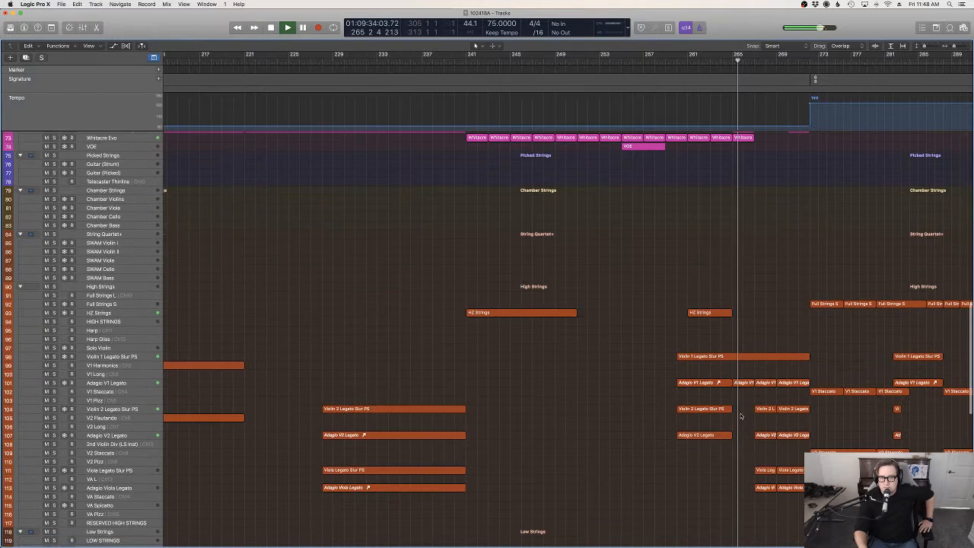
scroll(776, 410, down, 1)
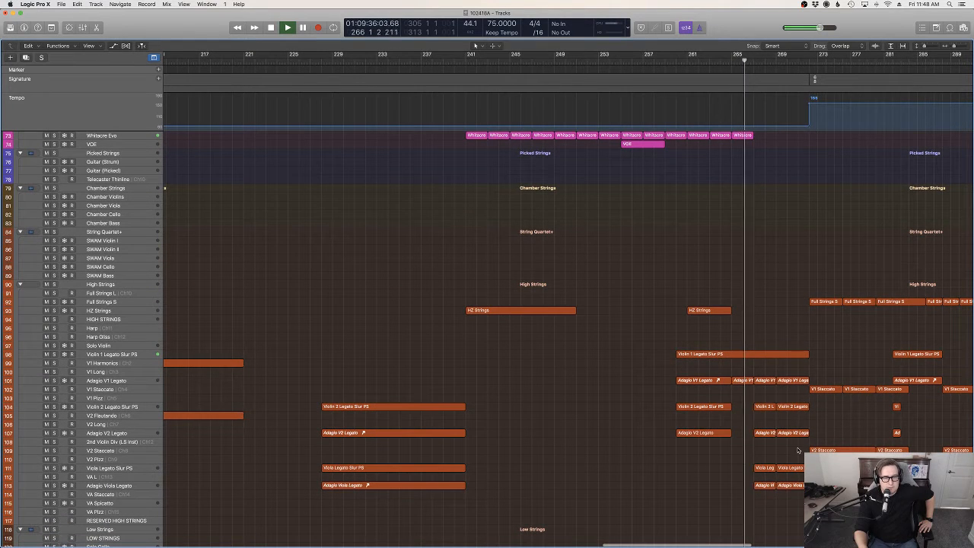
drag(797, 450, 659, 300)
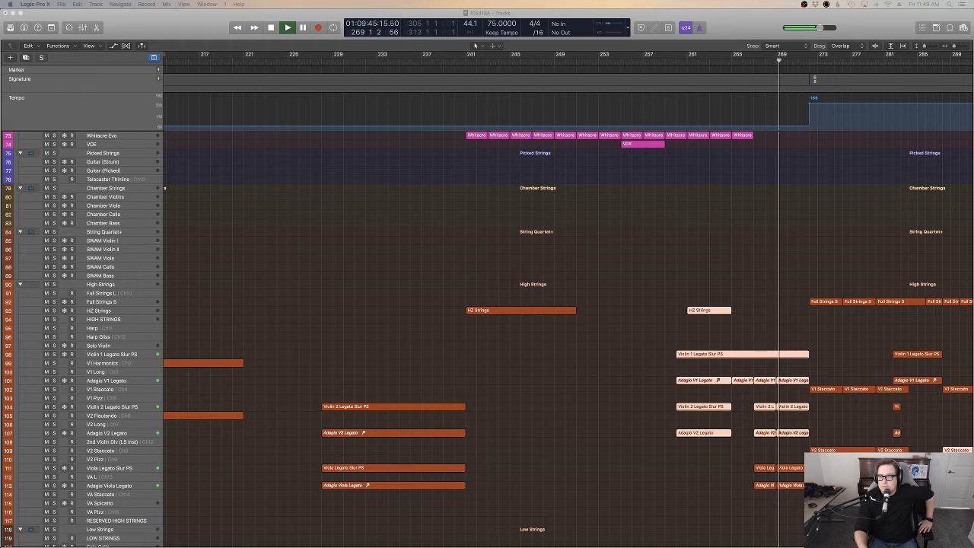
Deselect the string regions and follow the choir, percussion and brass tracks during playback around bars 271 to 279.
click(855, 326)
scroll(843, 340, up, 10)
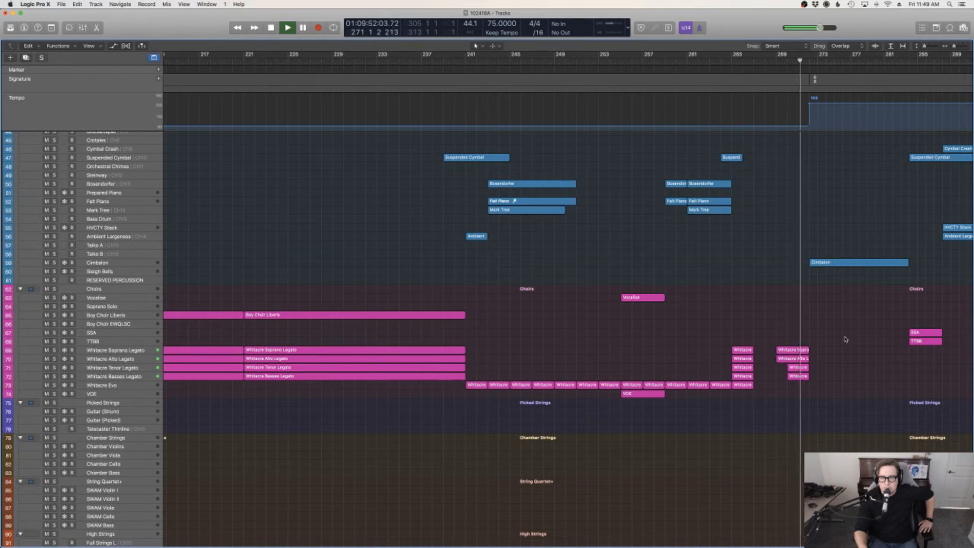
scroll(844, 340, up, 7)
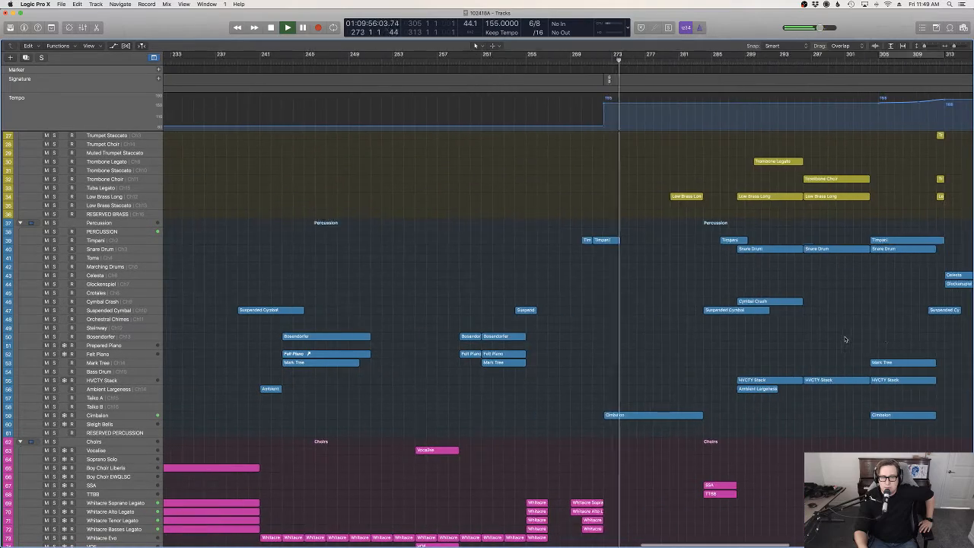
scroll(725, 366, down, 5)
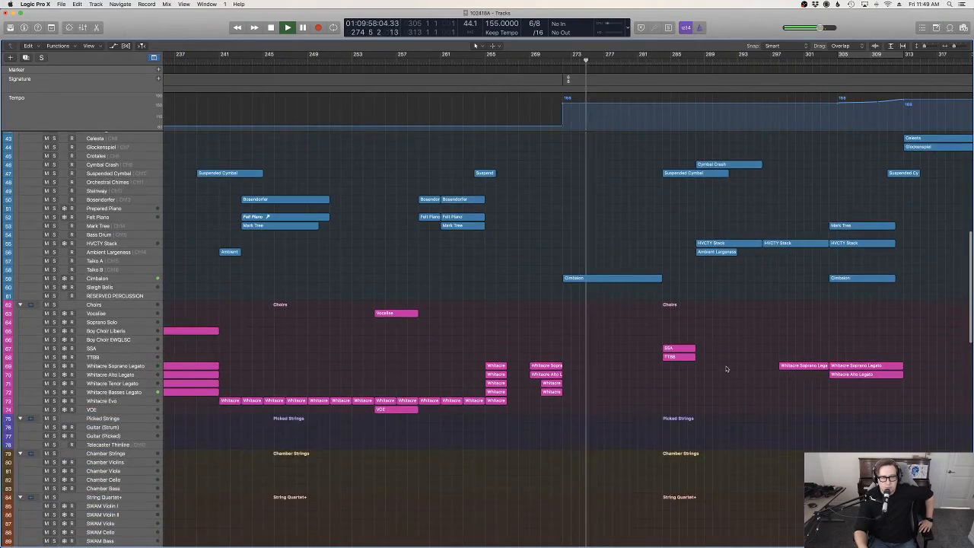
scroll(725, 368, up, 8)
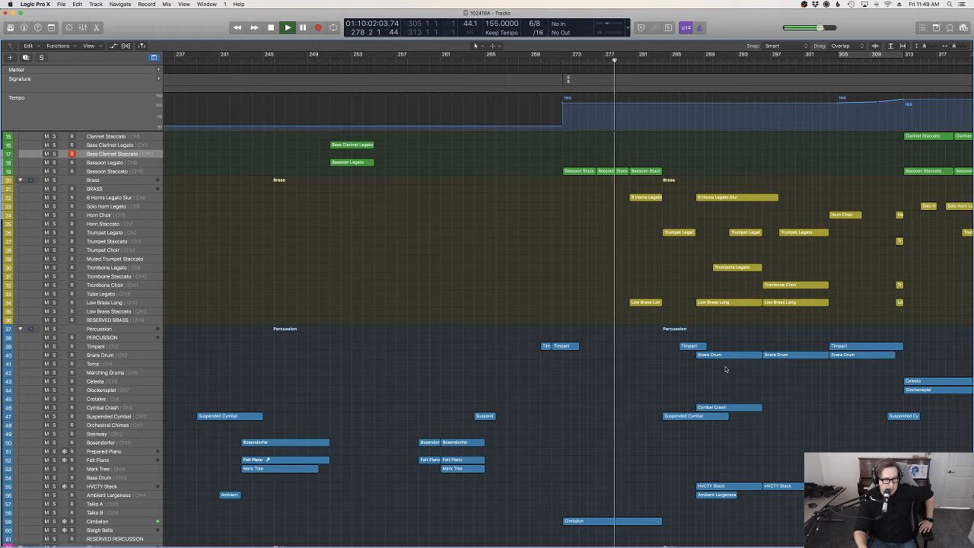
scroll(690, 369, down, 5)
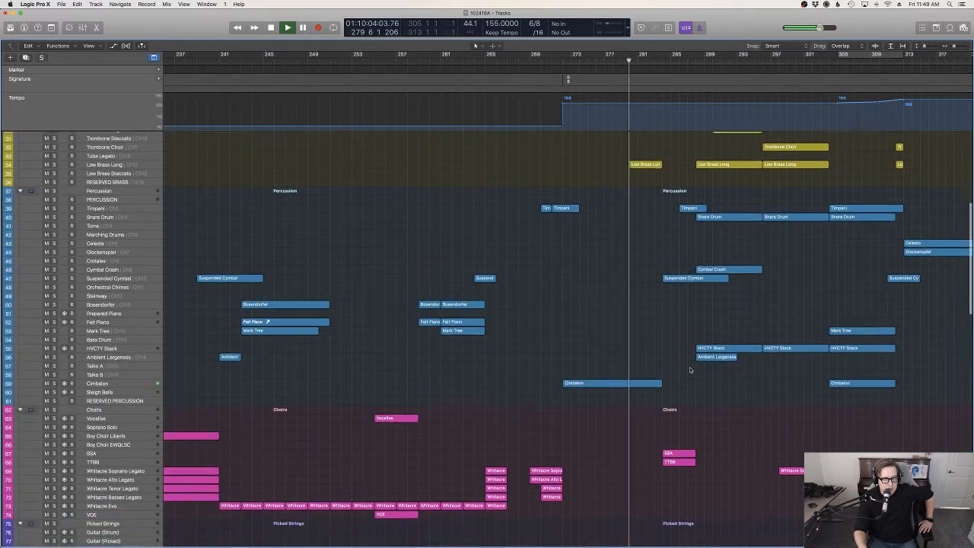
Review the woodwind, brass, percussion, choir and high string regions during playback around bars 288 to 312.
scroll(689, 367, up, 10)
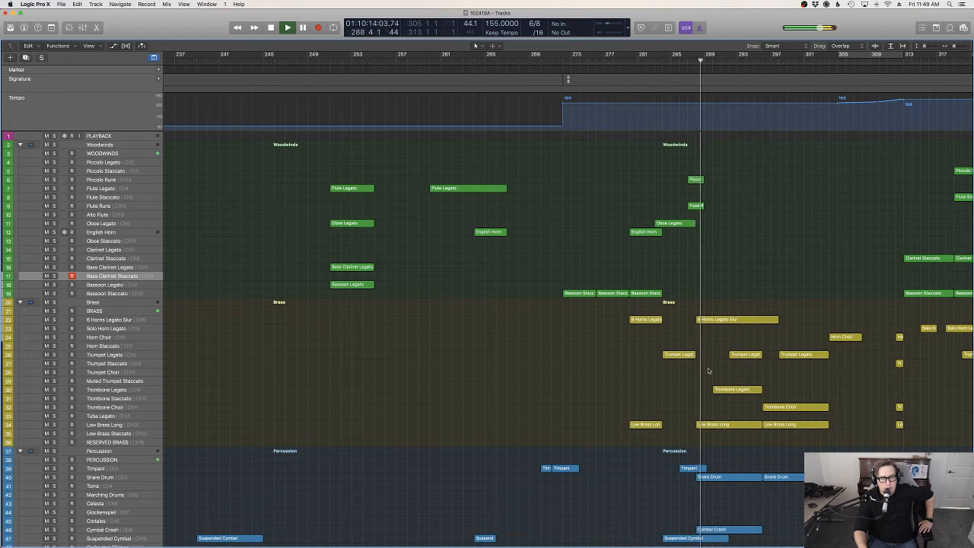
scroll(708, 371, down, 5)
scroll(708, 370, right, 3)
scroll(708, 367, right, 3)
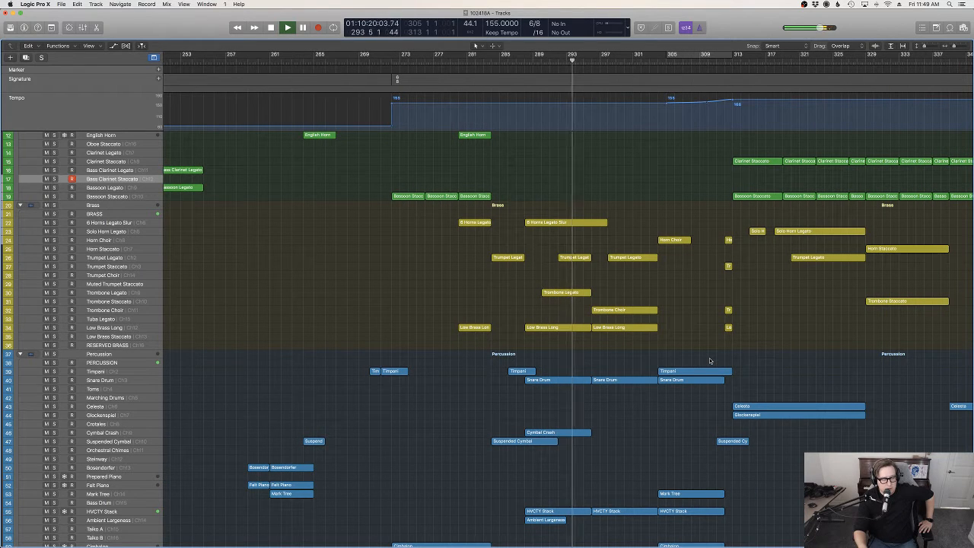
scroll(709, 360, down, 10)
scroll(698, 361, down, 2)
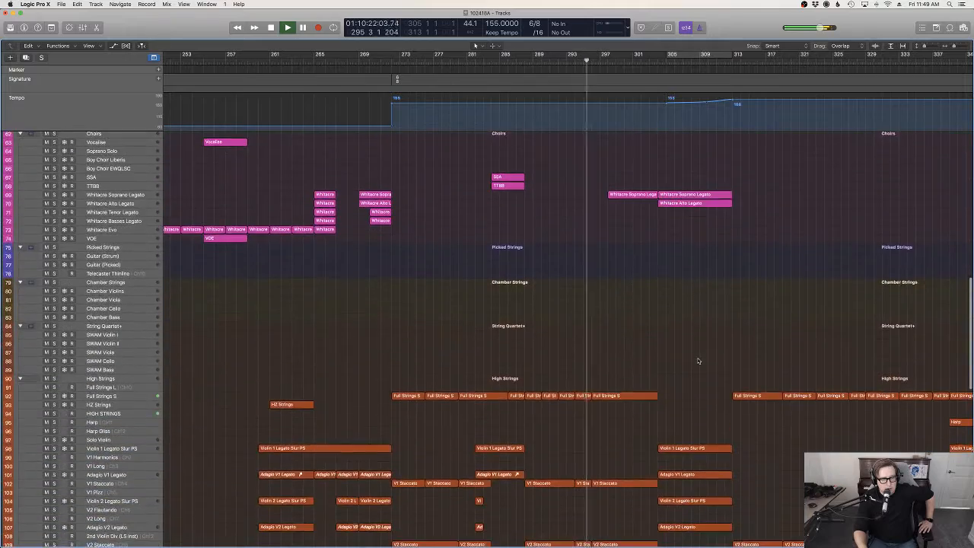
scroll(698, 360, up, 12)
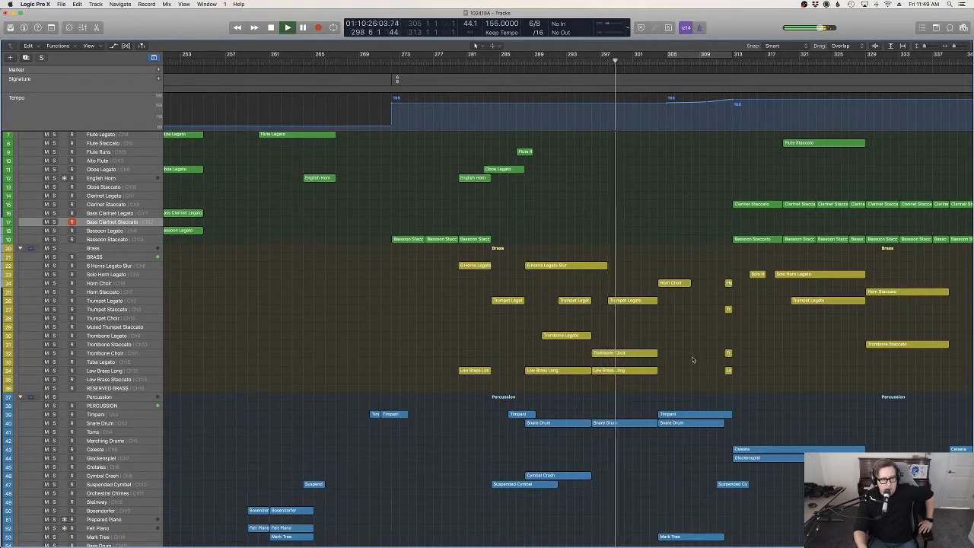
scroll(696, 361, up, 3)
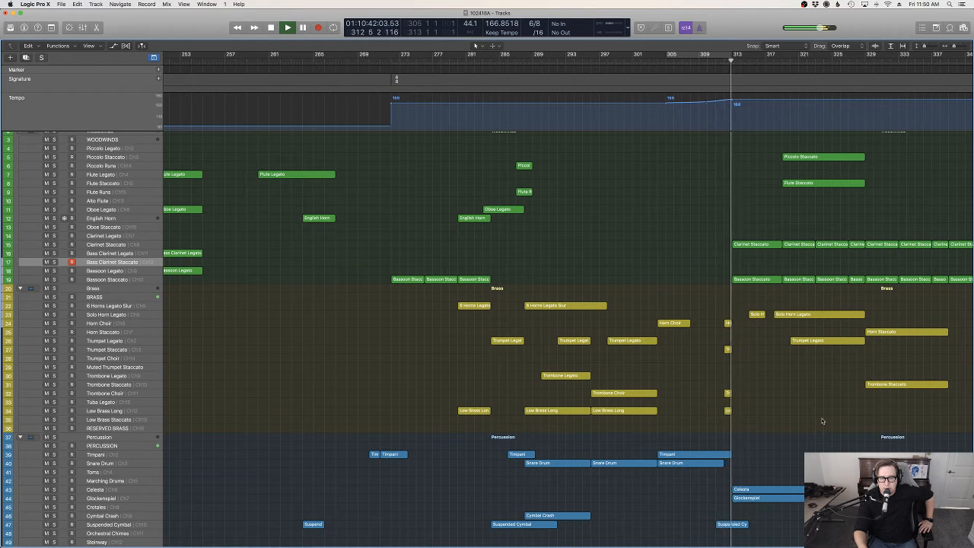
Delete the Piccolo Staccato region between about bars 319 and 329.
scroll(821, 421, up, 2)
scroll(822, 421, right, 5)
scroll(822, 421, right, 3)
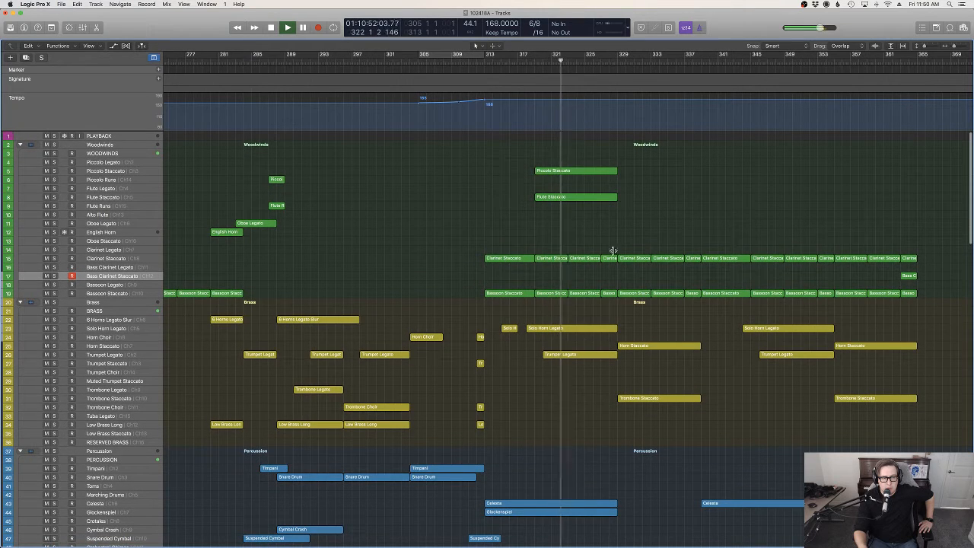
click(563, 170)
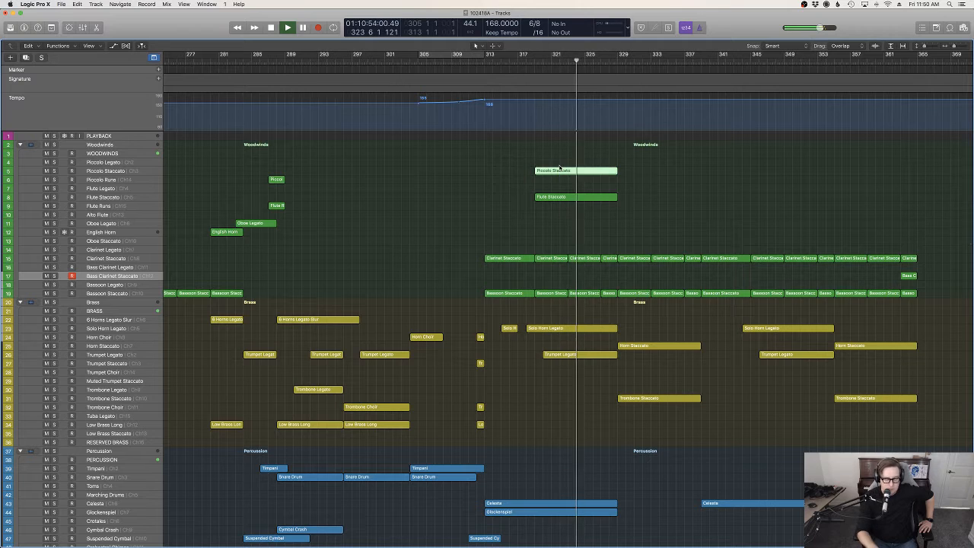
key(Delete)
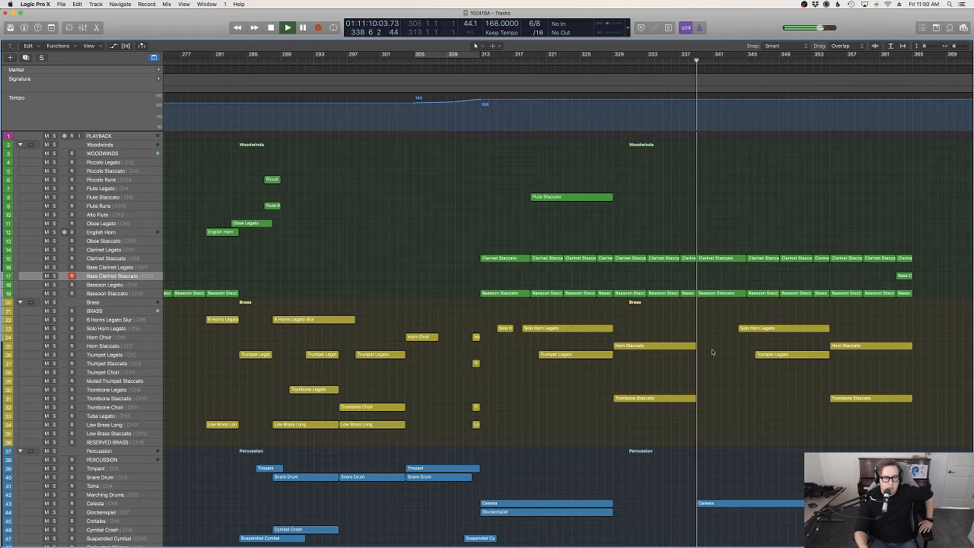
Follow the woodwind, brass, percussion and high string layers during playback around bars 338 to 348.
scroll(712, 352, right, 3)
scroll(712, 352, right, 3)
scroll(692, 359, down, 5)
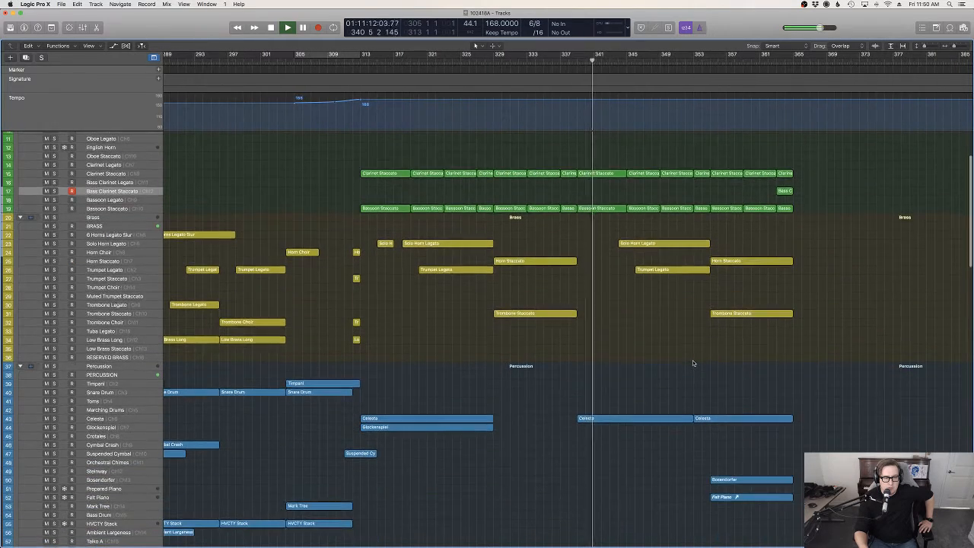
scroll(692, 360, down, 4)
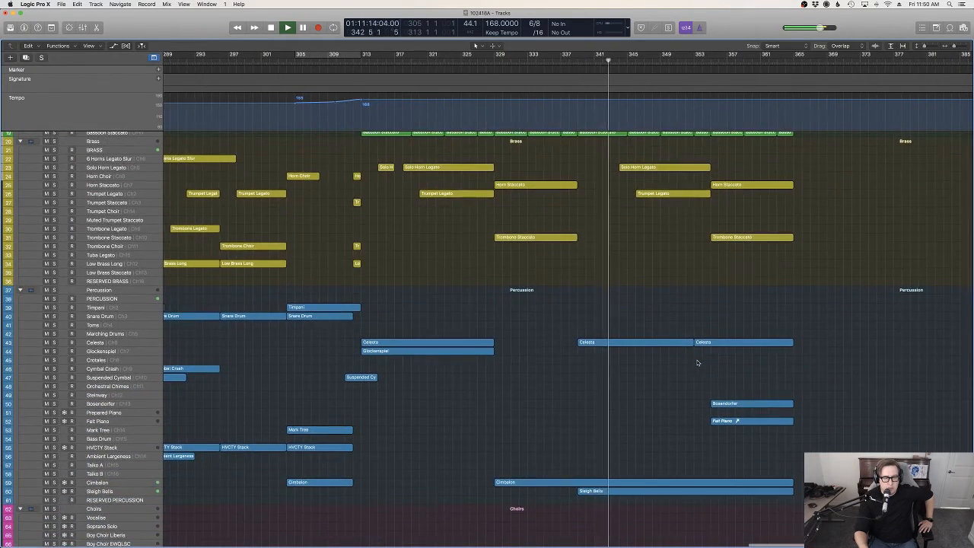
scroll(699, 362, down, 15)
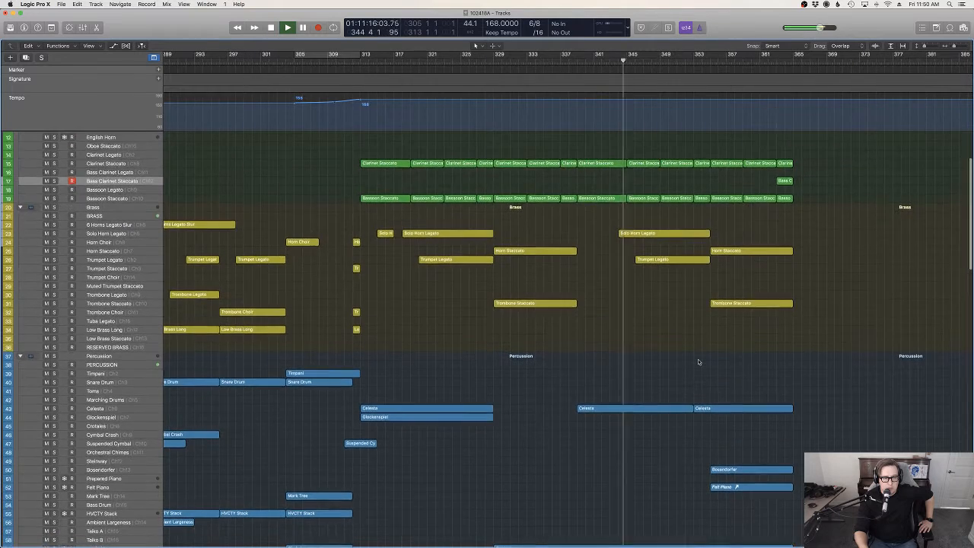
scroll(616, 433, down, 4)
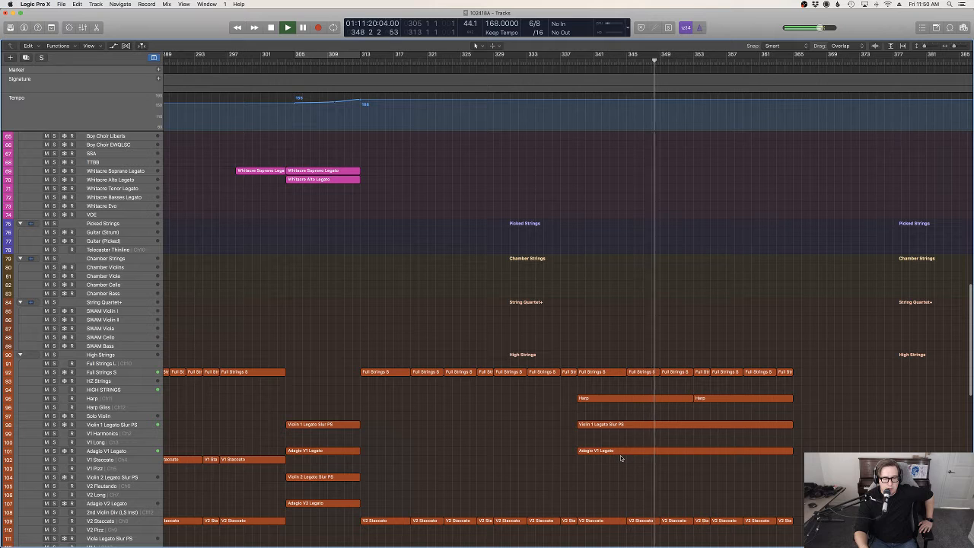
Stop playback and open the Violin 1 Legato Slur PS region starting at bar 339 in the Piano Roll.
key(space)
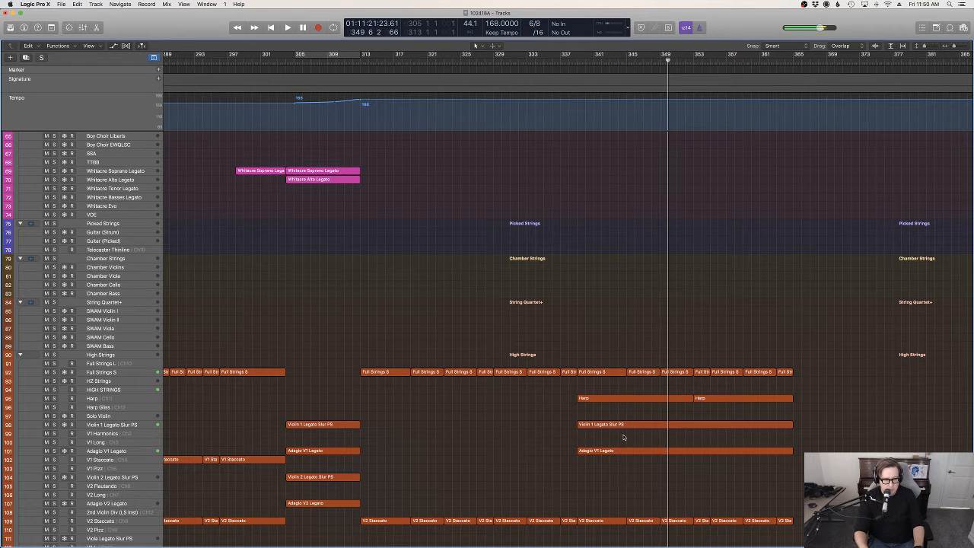
click(609, 424)
double_click(609, 424)
scroll(612, 399, down, 4)
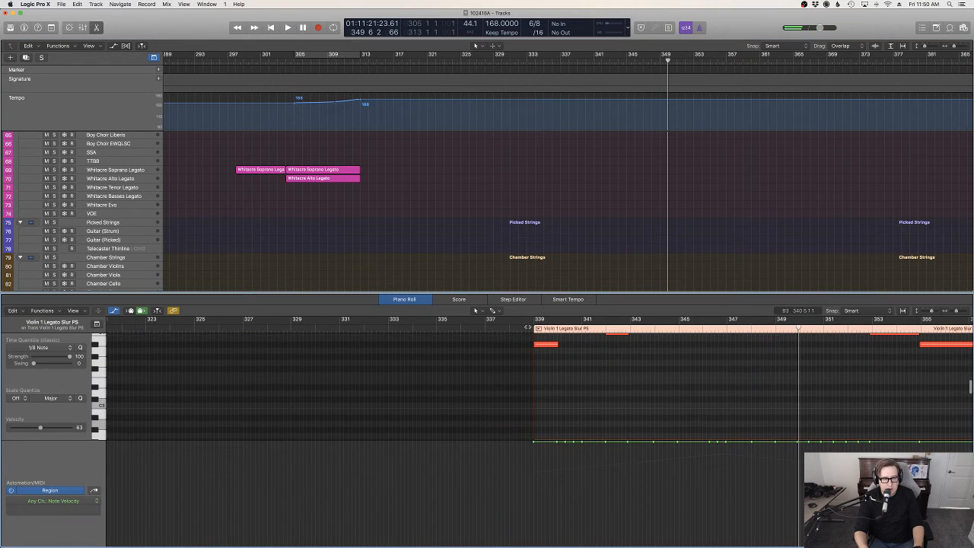
Play the Violin 1 melody from bar 339 and set the left edge of its early bar 343 note to 343 1 1 1.
click(518, 326)
scroll(598, 392, up, 5)
key(space)
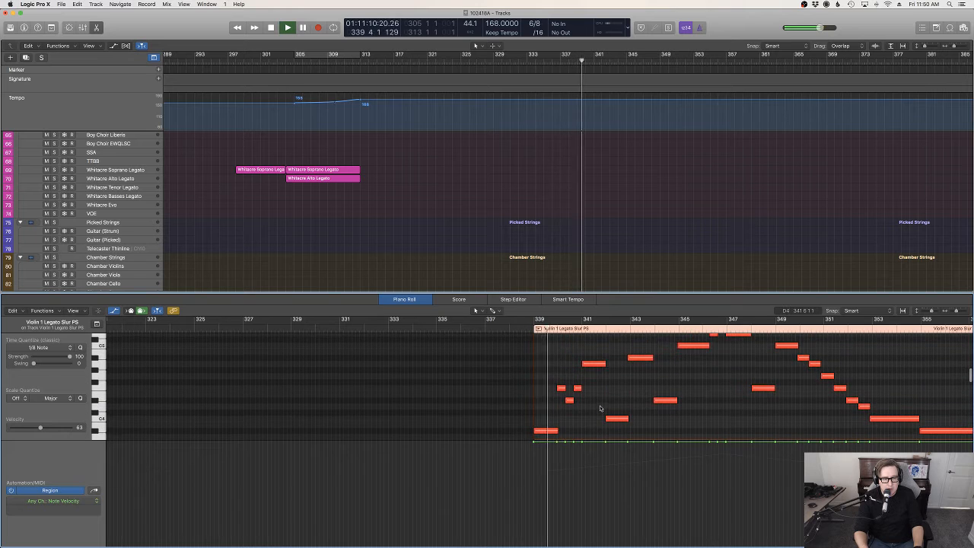
scroll(599, 409, up, 3)
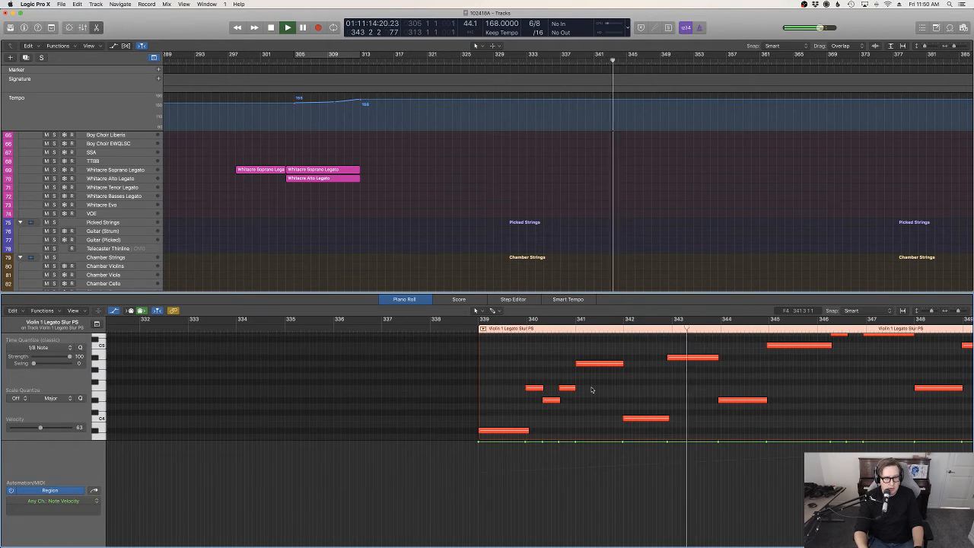
click(669, 356)
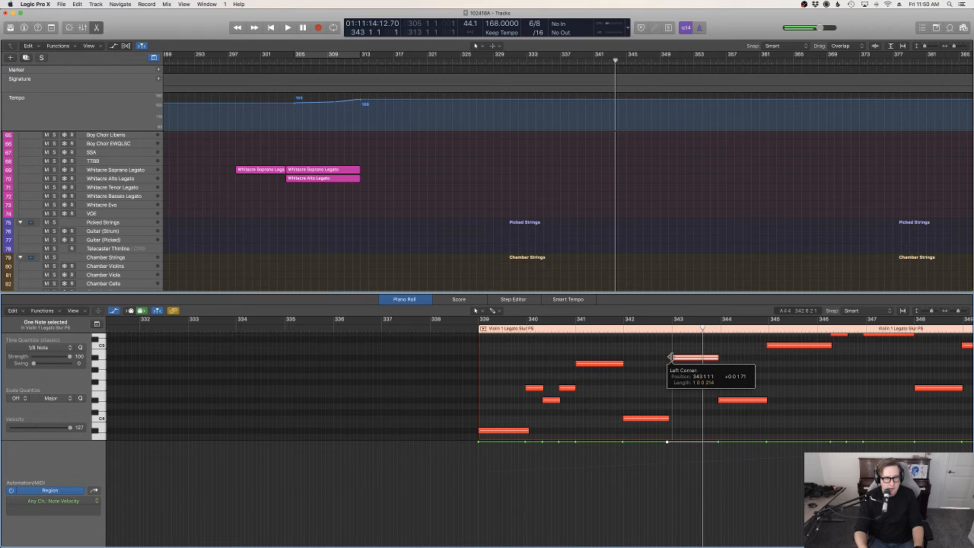
Return the playhead to bar 338 and set the matching Adagio V1 Legato note's left edge to 343 1 1 1.
scroll(630, 268, down, 5)
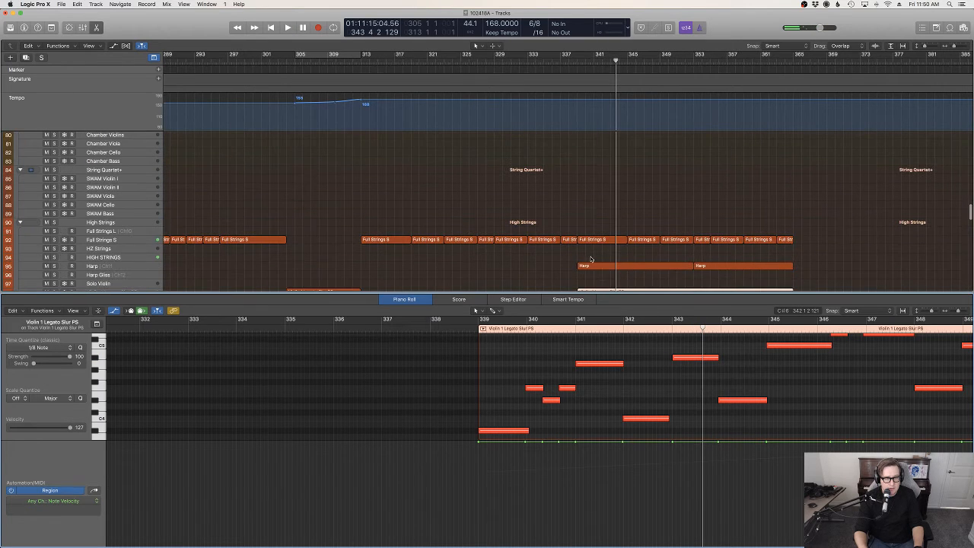
click(567, 60)
scroll(600, 213, down, 3)
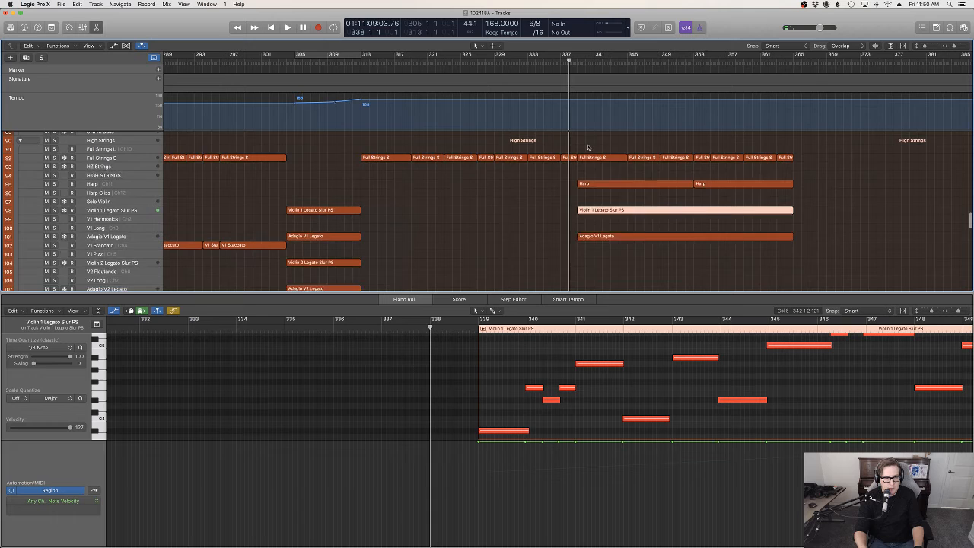
click(616, 229)
scroll(537, 397, left, 5)
scroll(530, 397, up, 1)
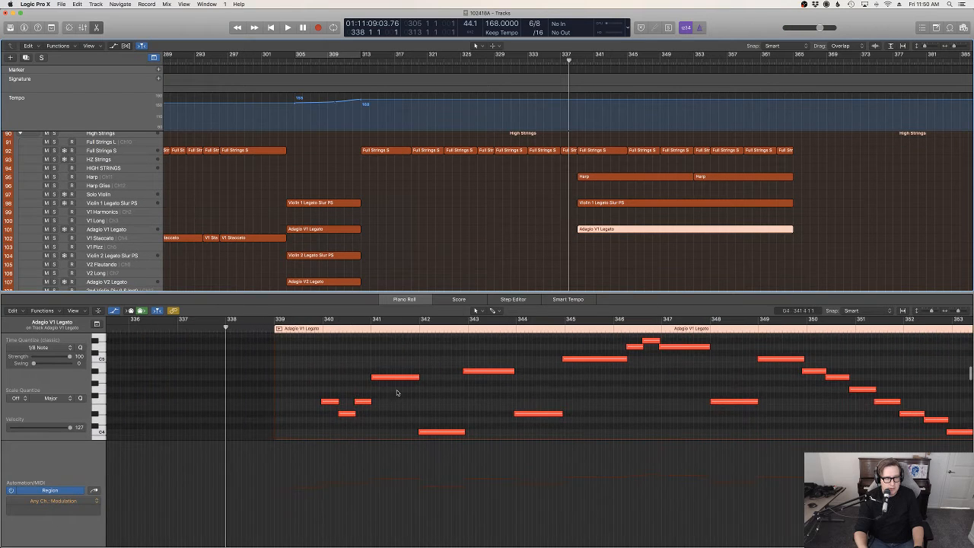
click(467, 371)
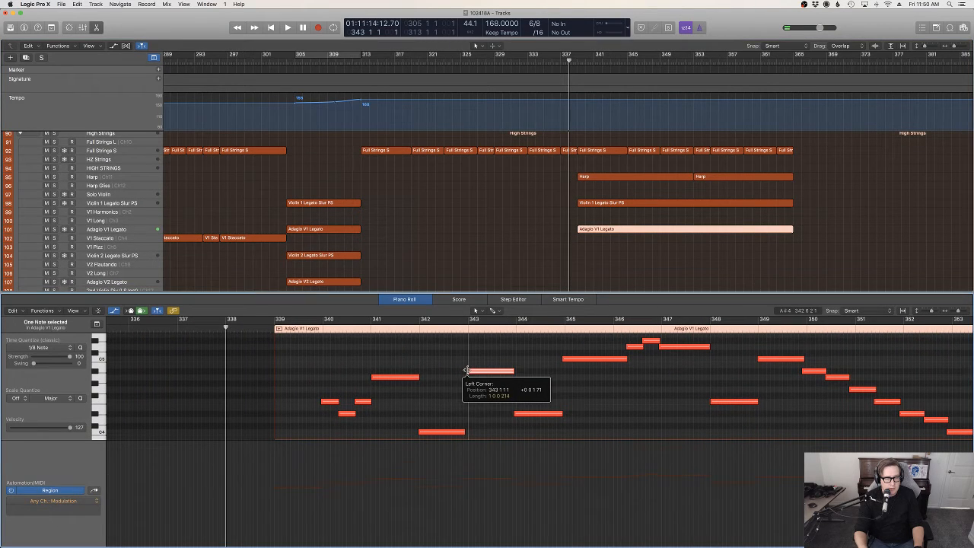
Start playback from bar 338, deselect the Adagio V1 Legato region and close the Piano Roll.
key(space)
click(573, 261)
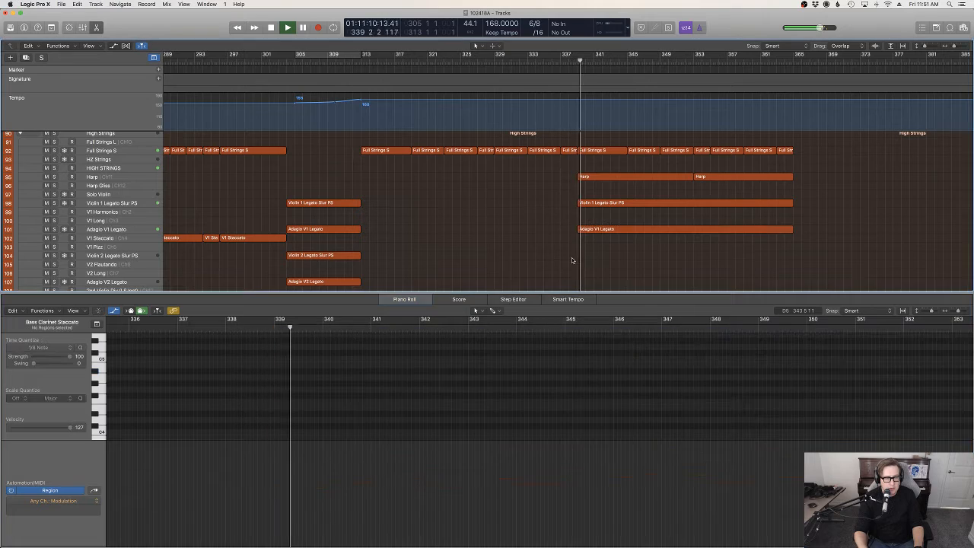
key(p)
Review the percussion, woodwind and brass tracks during playback from about bar 343 to bar 366, and stop playback past the last regions.
scroll(572, 261, up, 10)
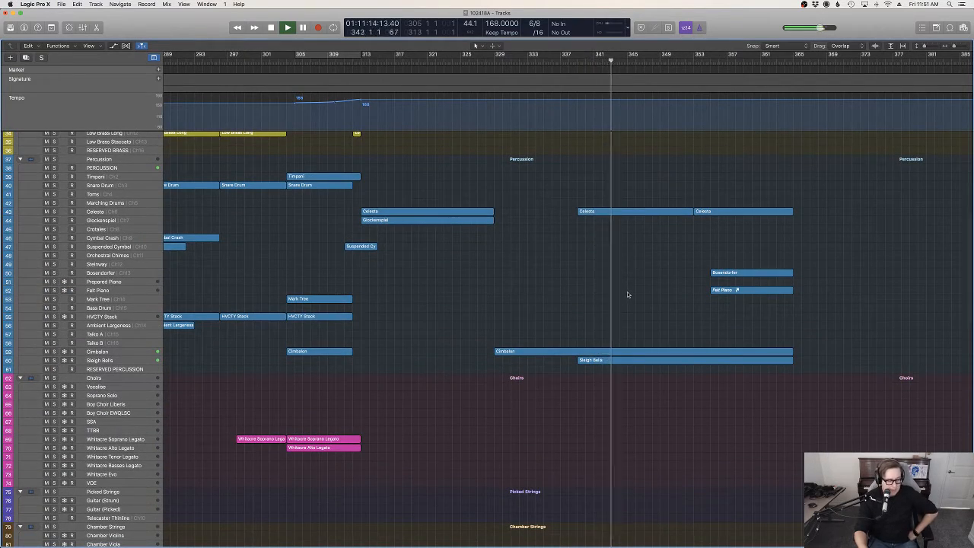
scroll(627, 292, up, 8)
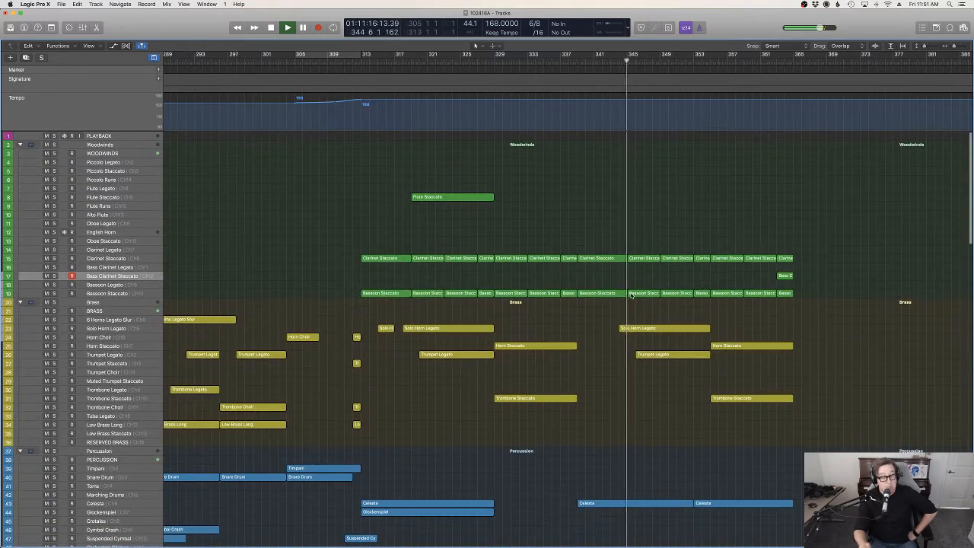
scroll(654, 320, down, 2)
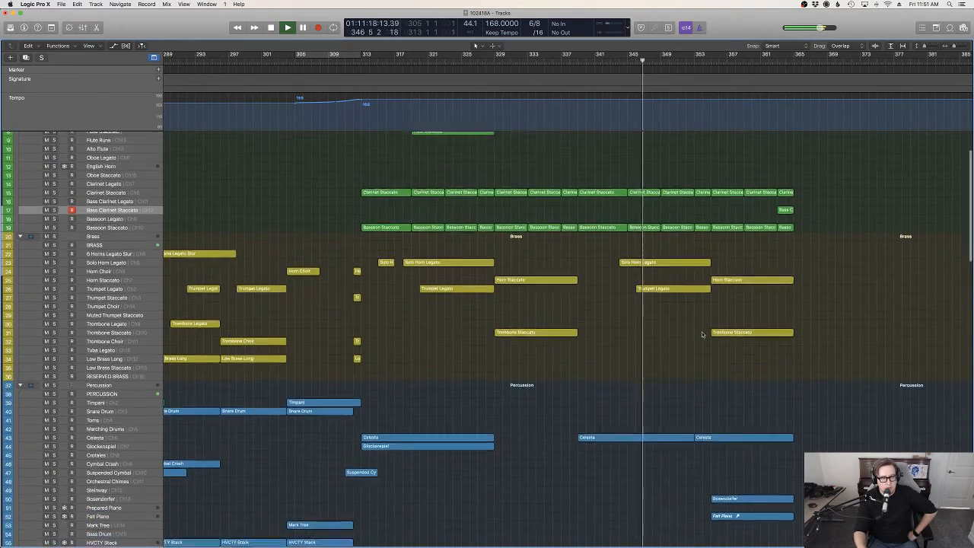
scroll(685, 342, up, 1)
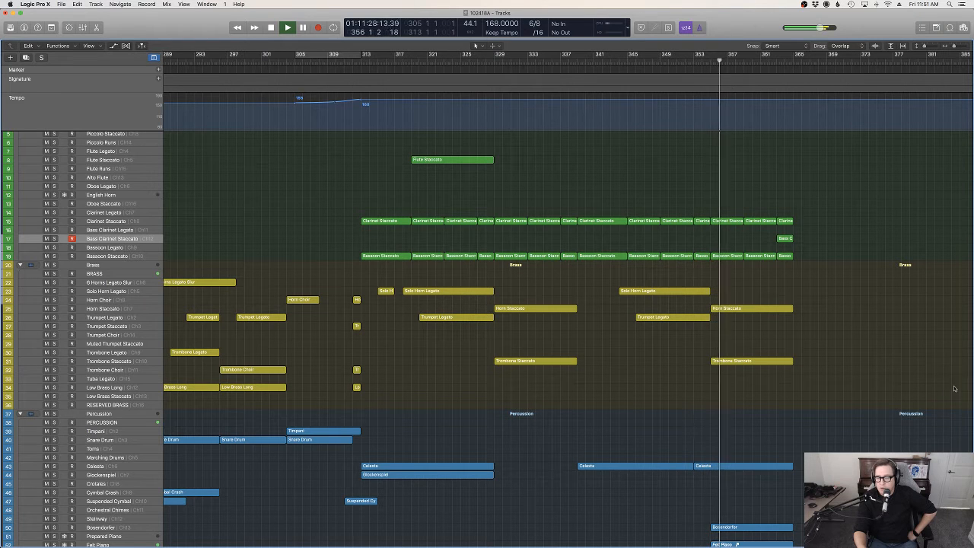
scroll(877, 380, down, 8)
scroll(878, 382, up, 4)
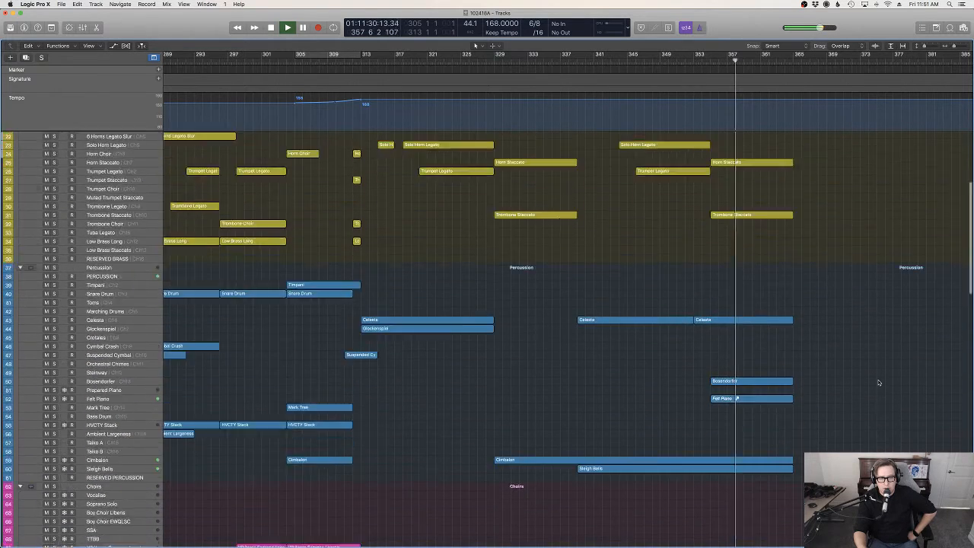
scroll(879, 383, up, 4)
scroll(881, 378, up, 4)
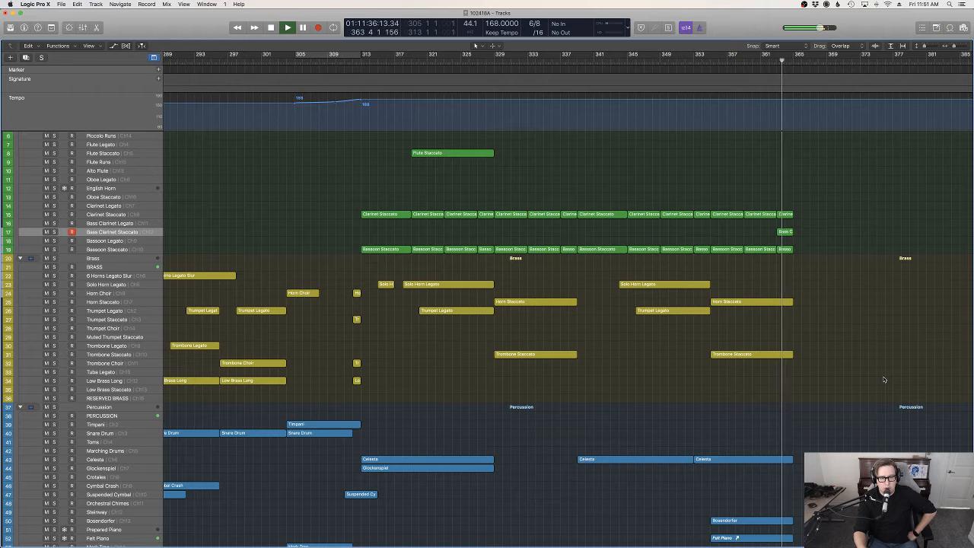
scroll(884, 379, down, 10)
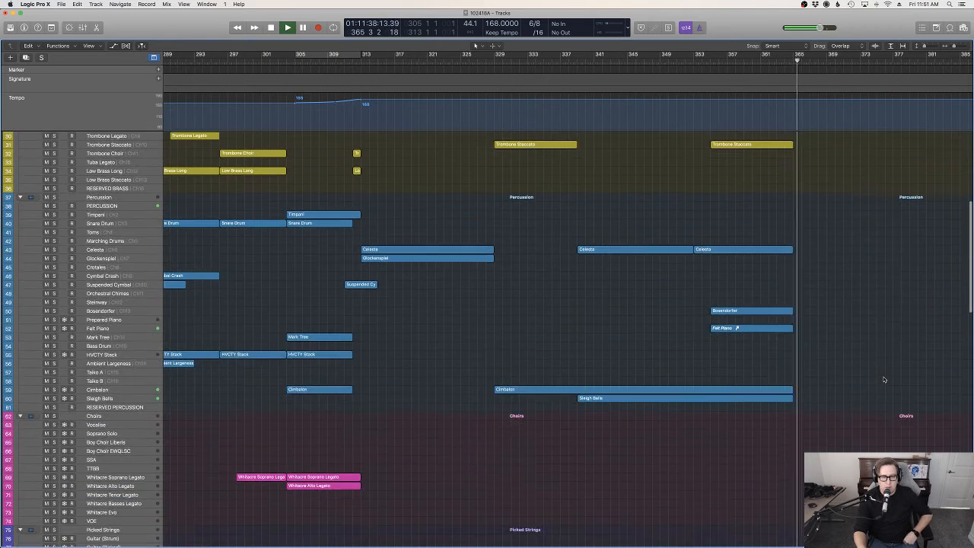
key(space)
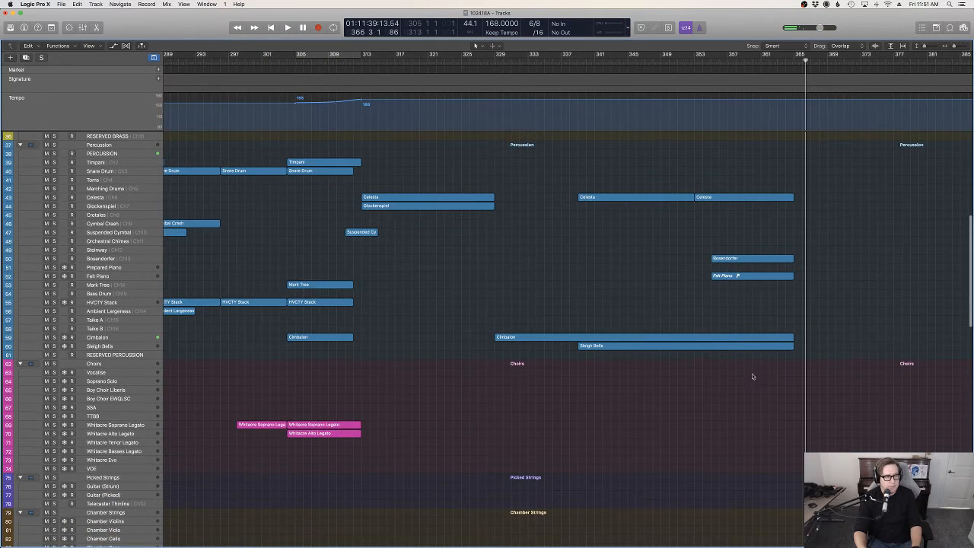
Record-enable the Violin 2 Legato Slur PS track together with the Adagio V2 Legato track.
scroll(650, 345, down, 10)
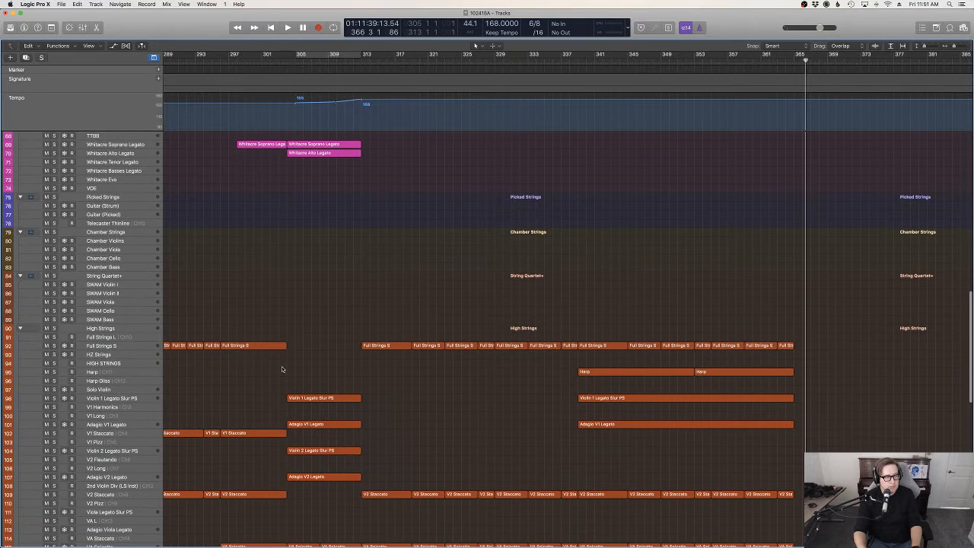
click(132, 398)
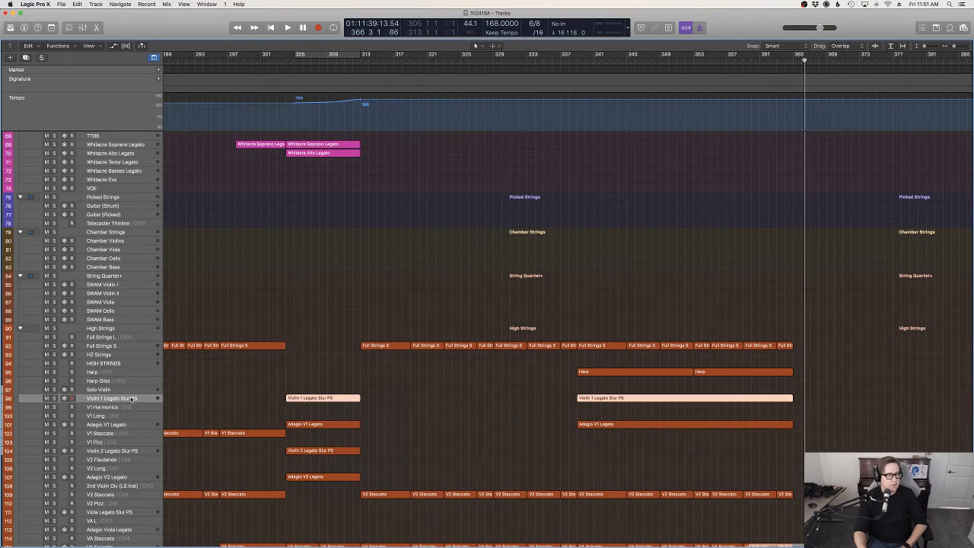
scroll(332, 391, down, 3)
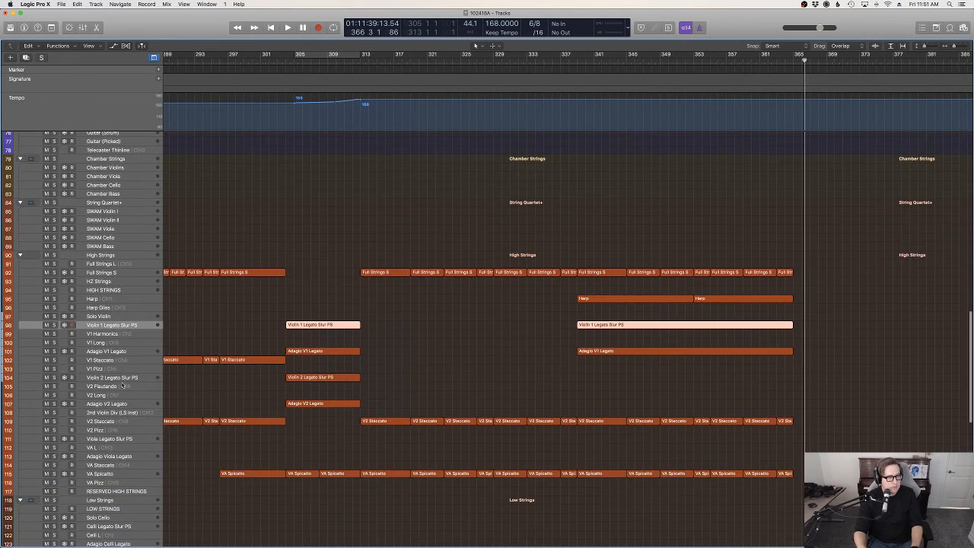
click(64, 379)
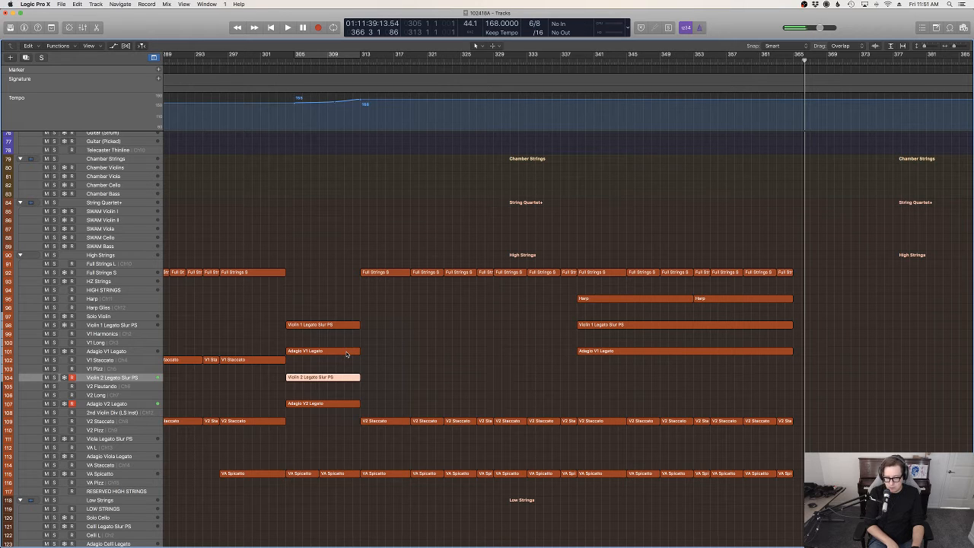
Try recording a Violin 2 legato line from about bar 364 to bar 381, and delete the take with its automation data.
key(r)
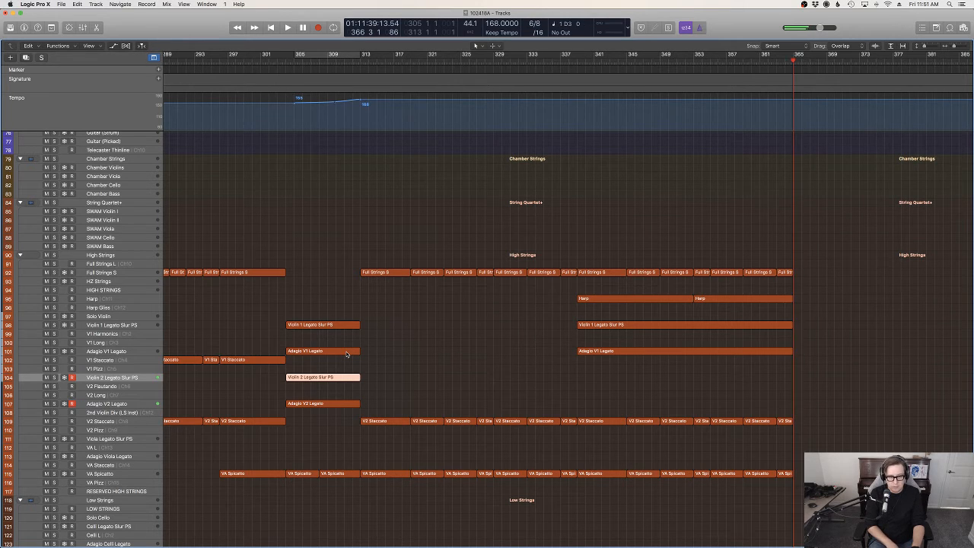
key(space)
key(r)
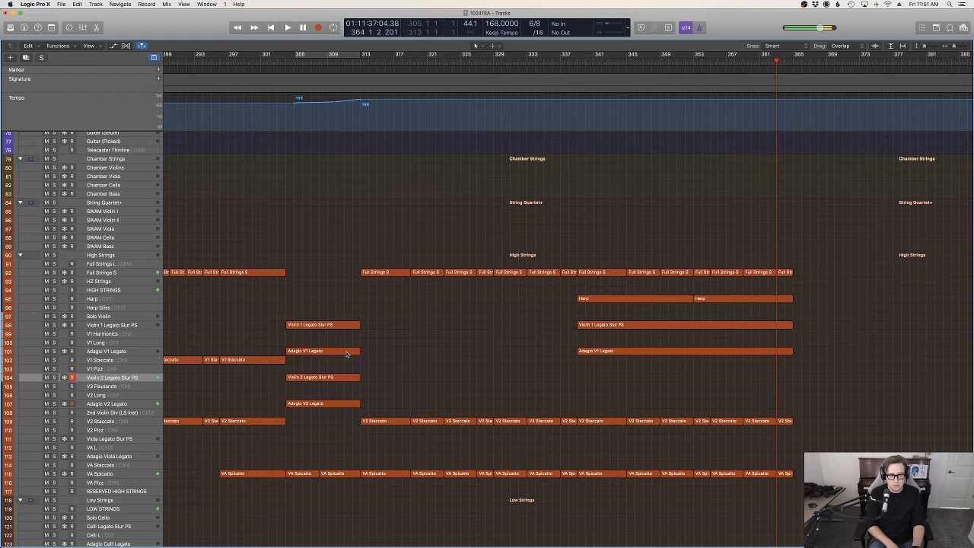
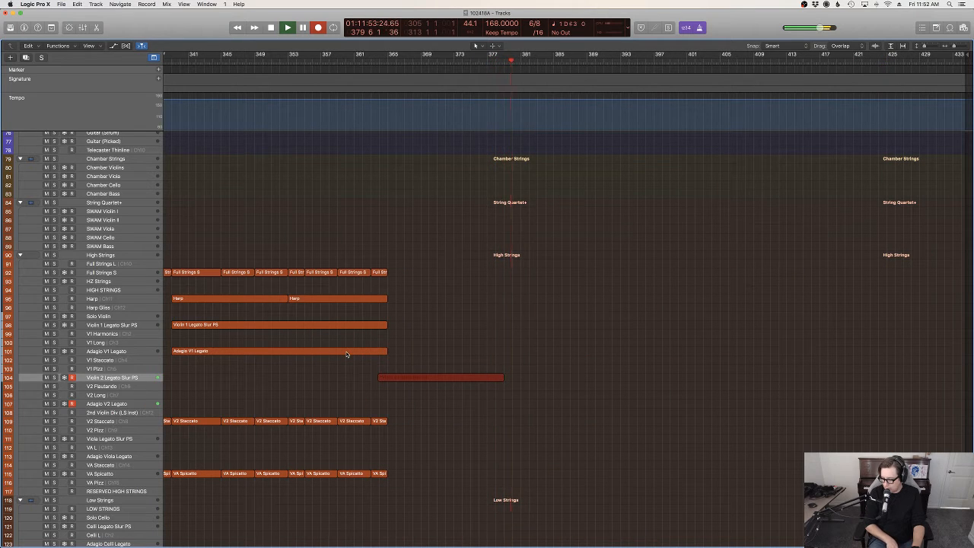
key(space)
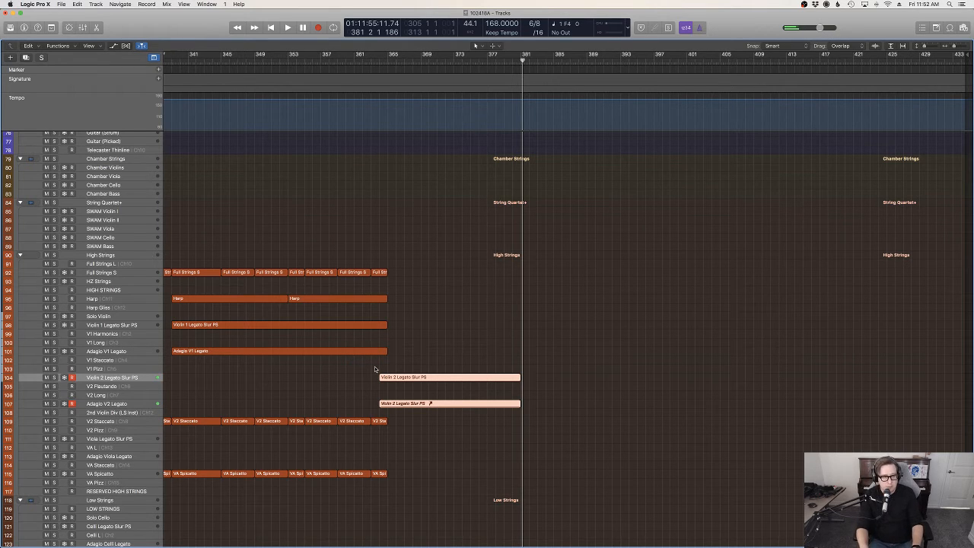
key(Delete)
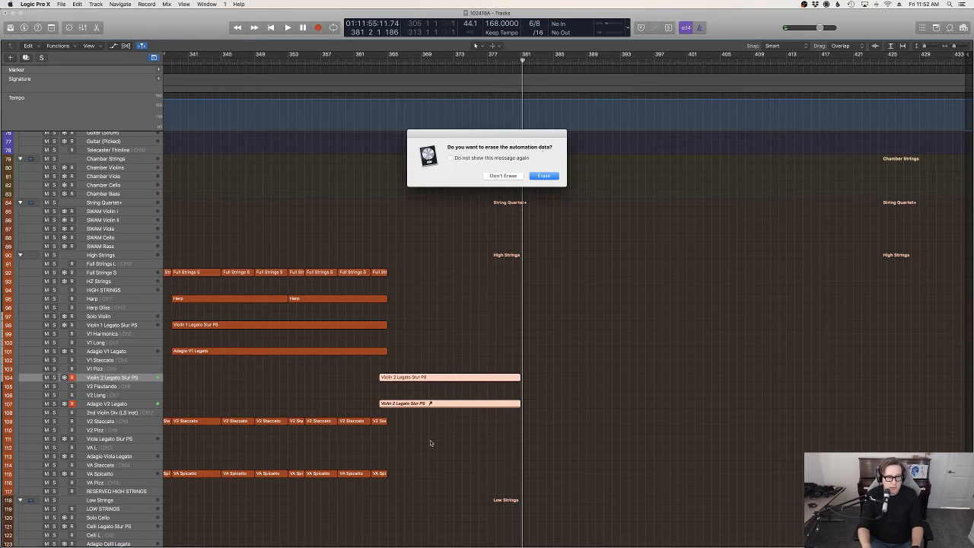
key(Return)
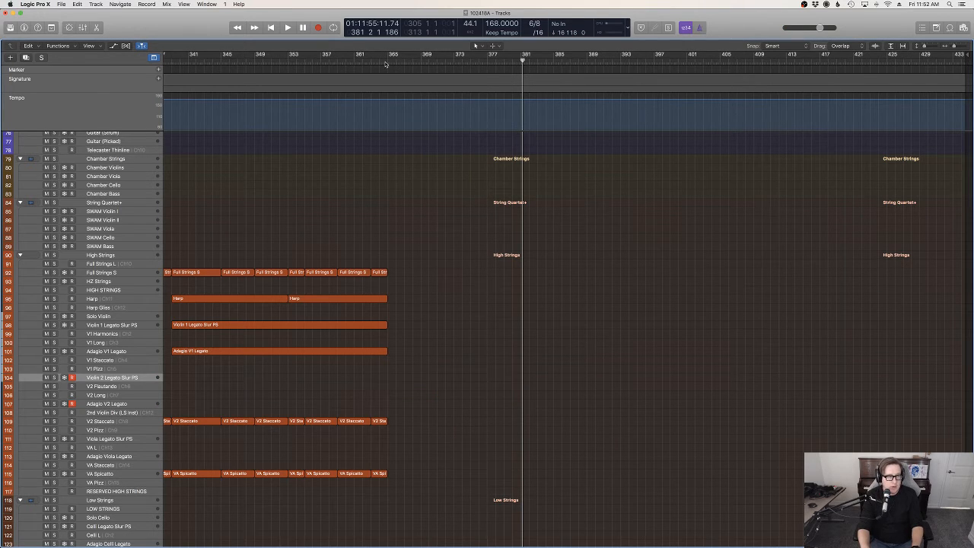
Return the playhead to bar 365, try the Violin 2 legato line in two more takes and discard both.
click(385, 63)
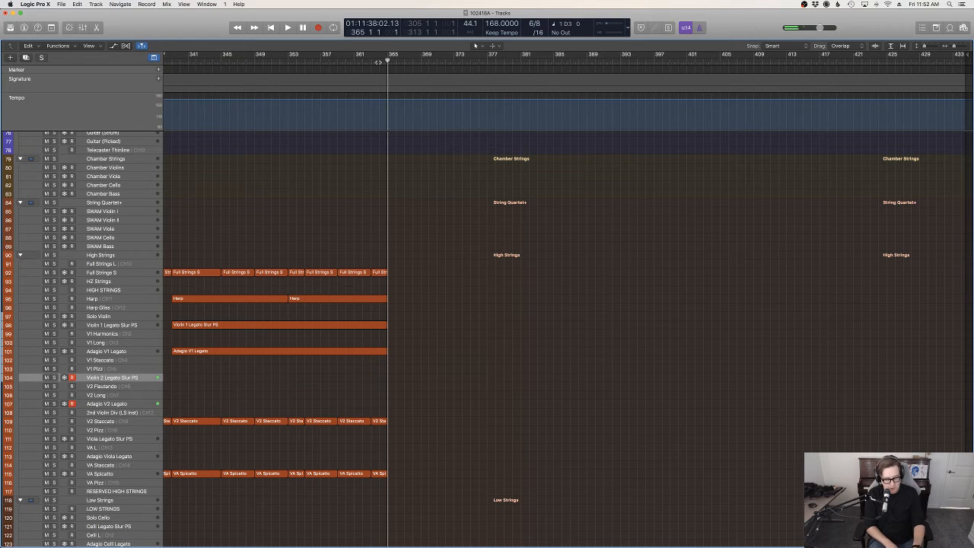
key(r)
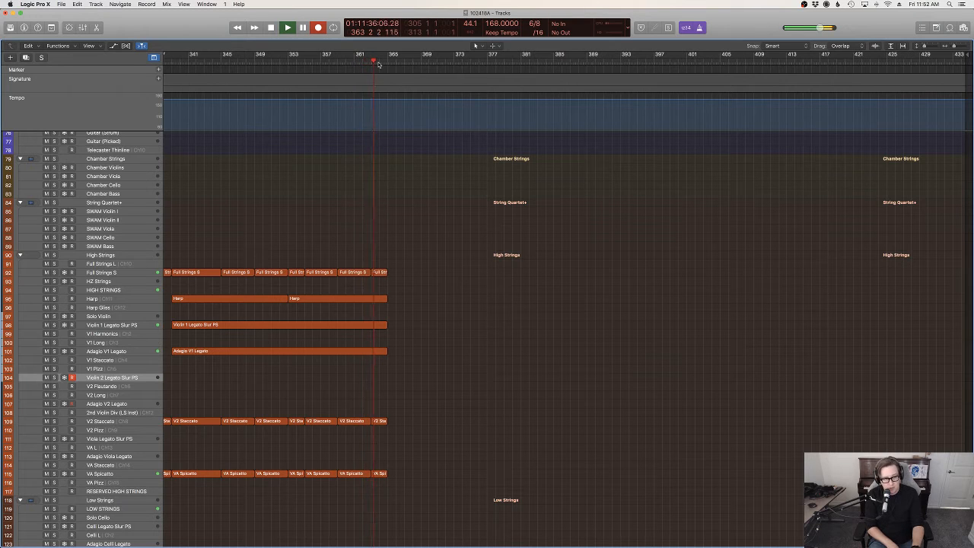
key(space)
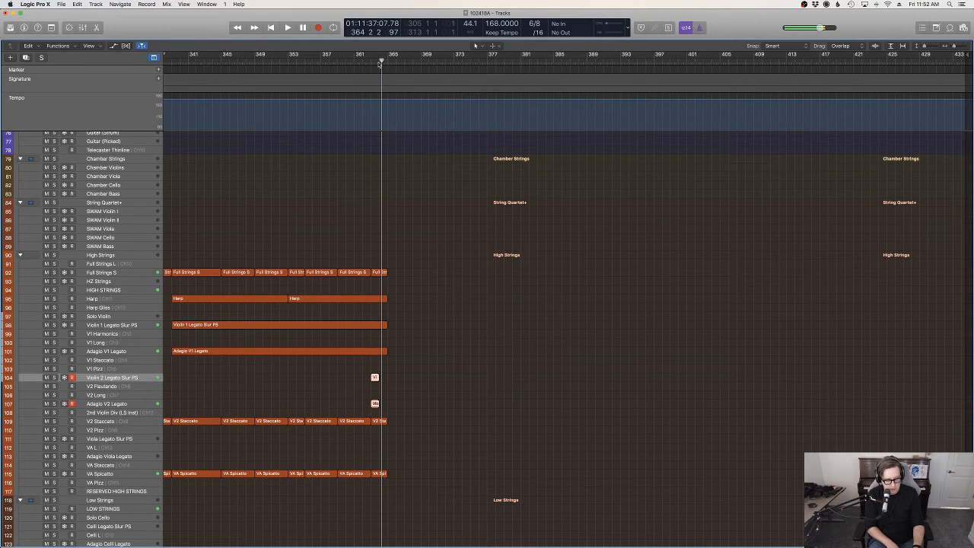
key(super+z)
key(r)
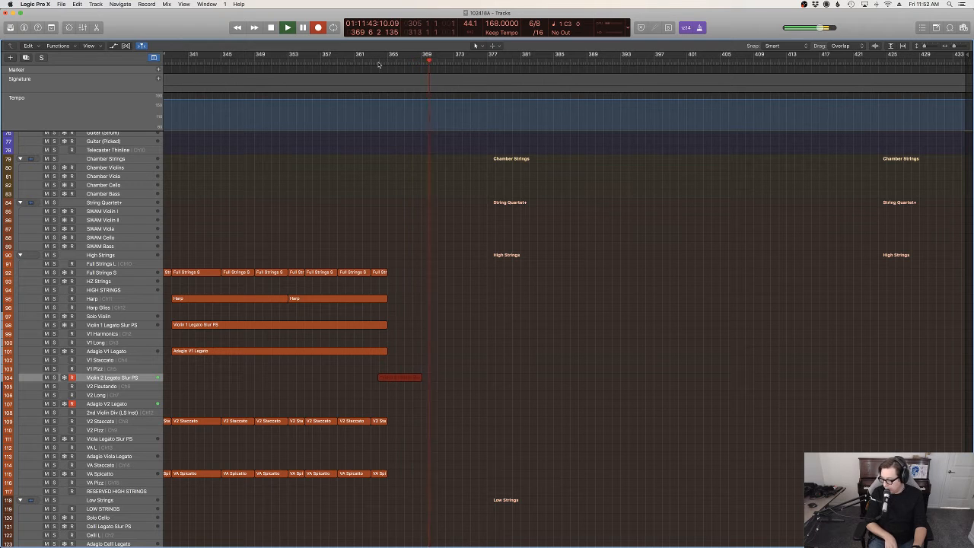
key(space)
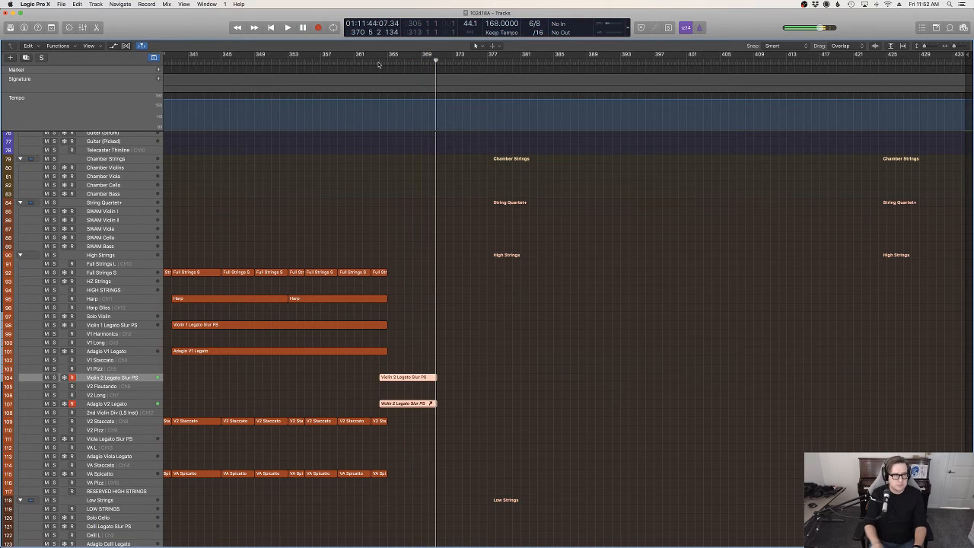
key(Delete)
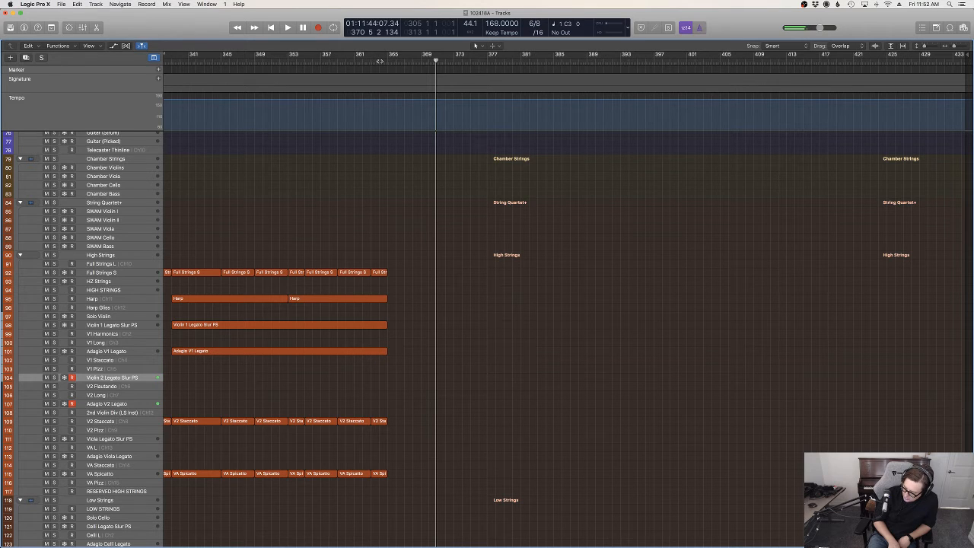
Record the Violin 2 legato line from bar 371 to about bar 385 and move both regions to bar 364 without the track automation.
key(space)
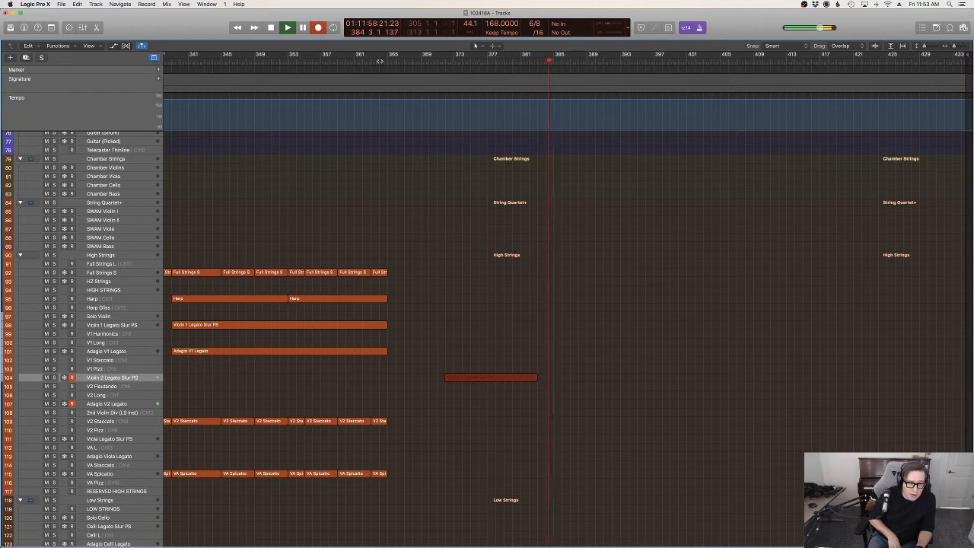
key(space)
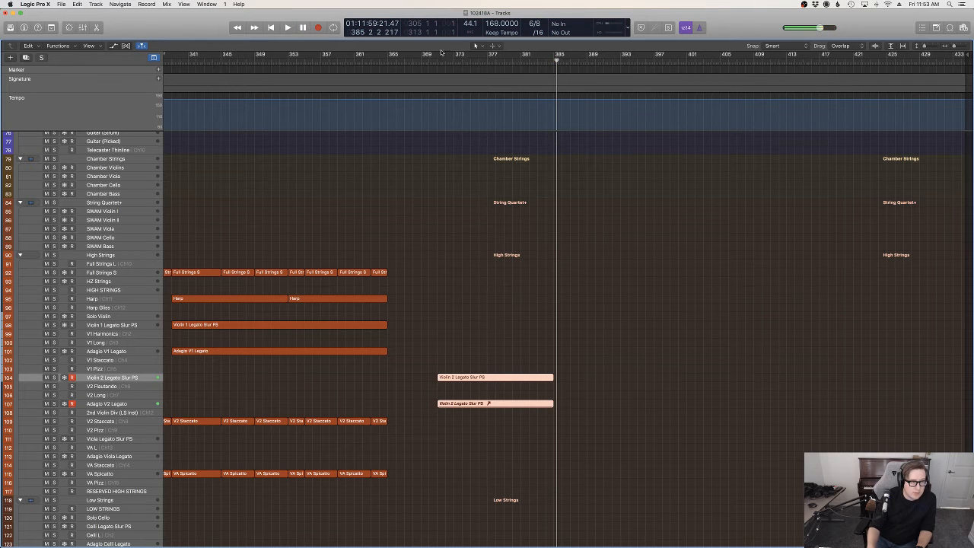
click(429, 63)
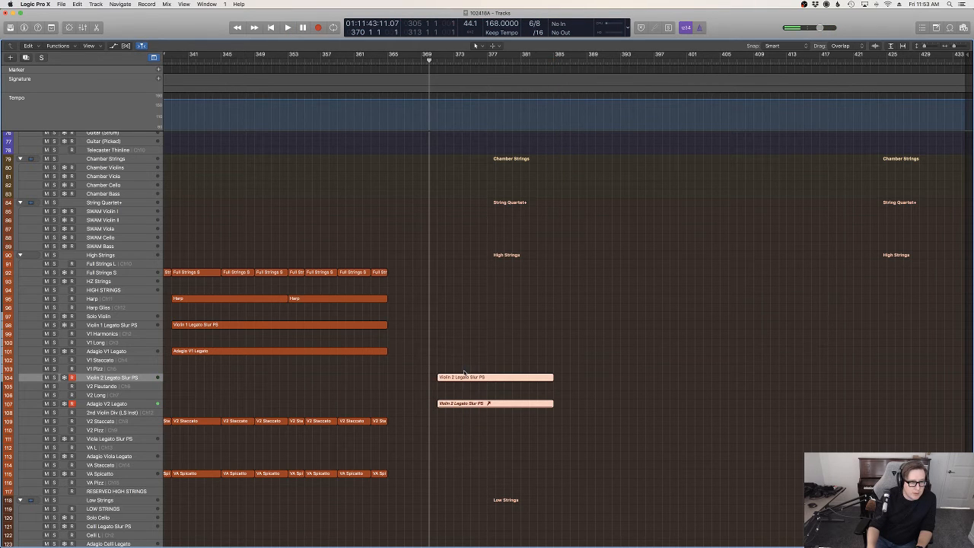
drag(442, 378, 384, 378)
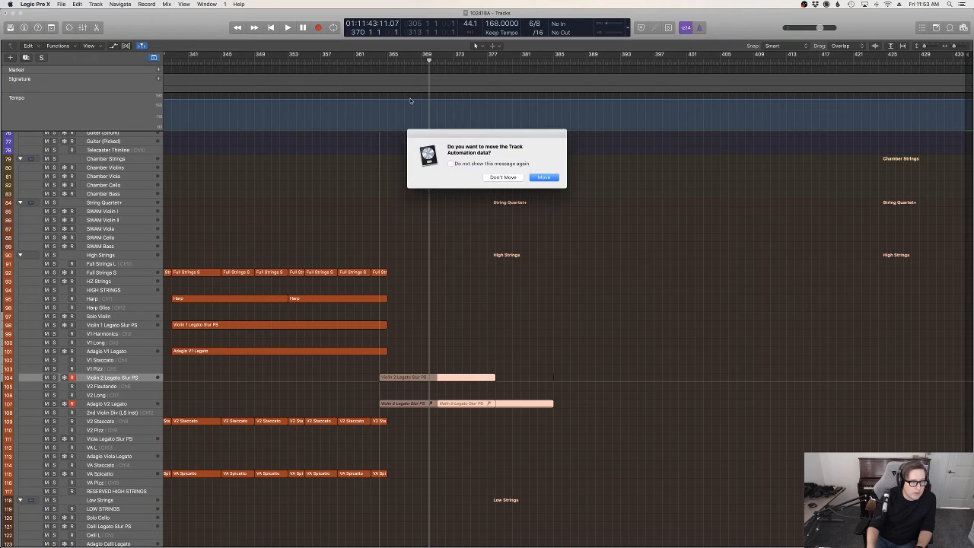
click(502, 177)
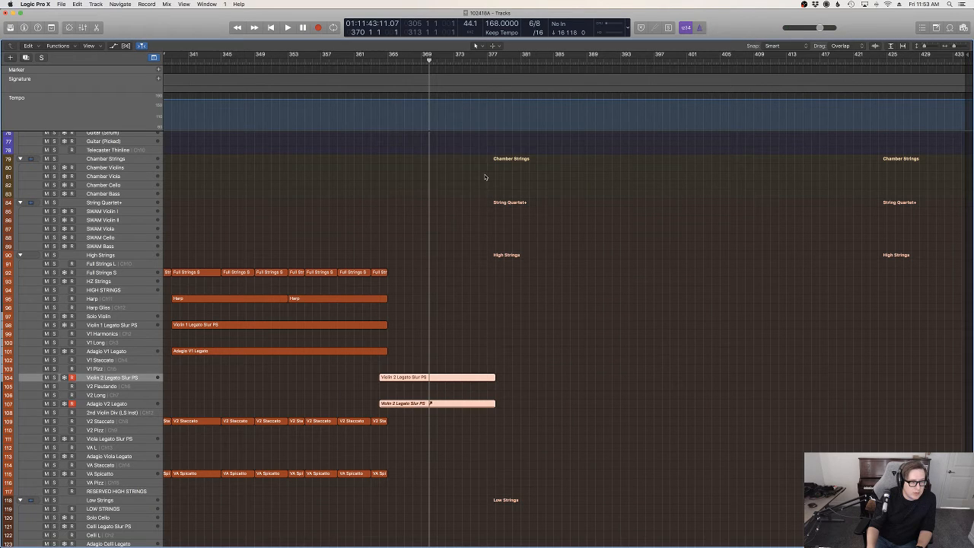
Open the new Violin 2 Legato Slur PS region in the Piano Roll, select all its notes and set its starting Expression point near maximum.
click(403, 388)
key(p)
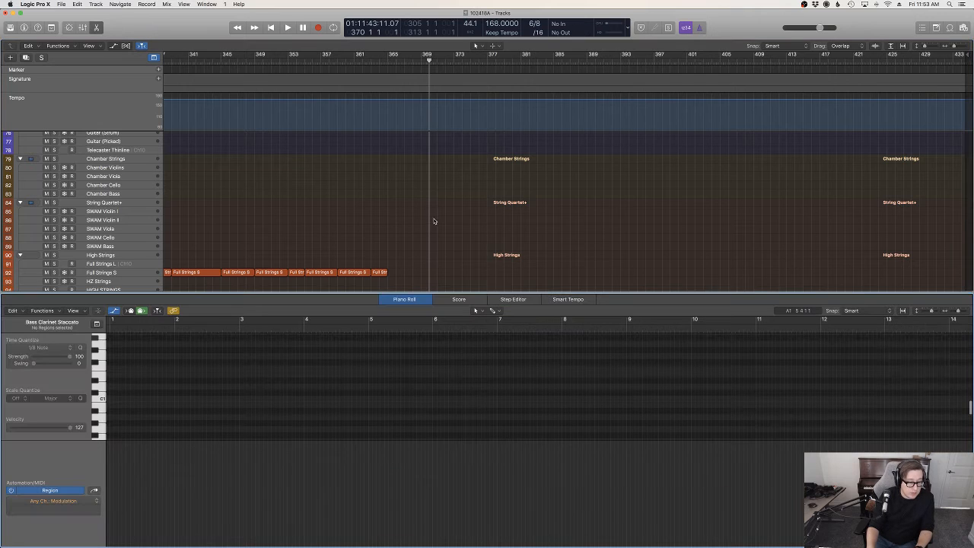
scroll(433, 221, down, 5)
click(415, 194)
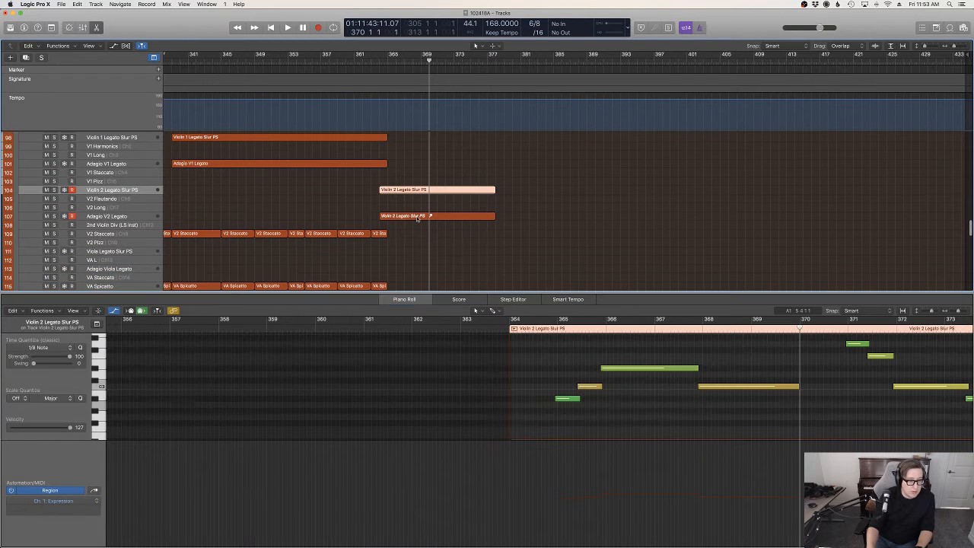
click(571, 420)
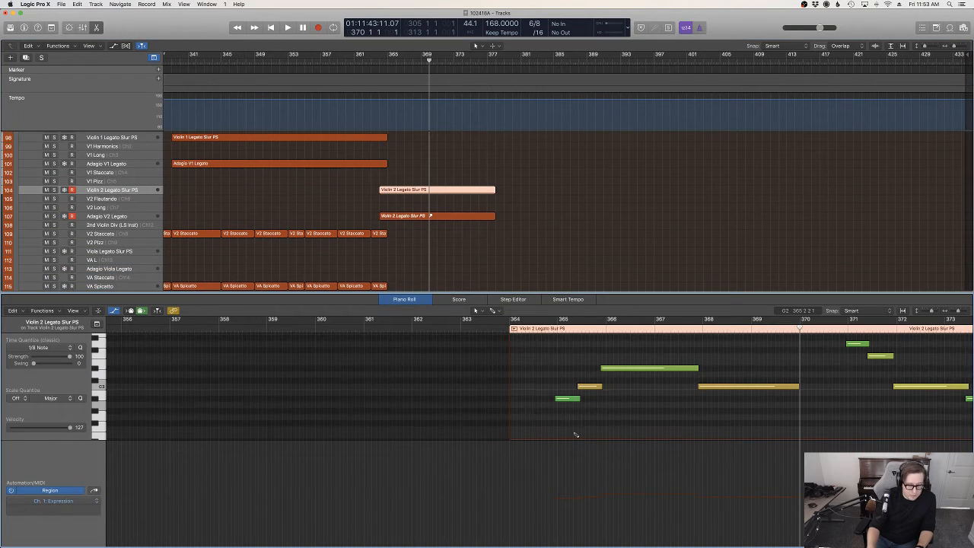
key(ctrl+super+v)
key(super+a)
drag(556, 489, 557, 364)
key(ctrl+super+e)
drag(509, 447, 510, 443)
key(t)
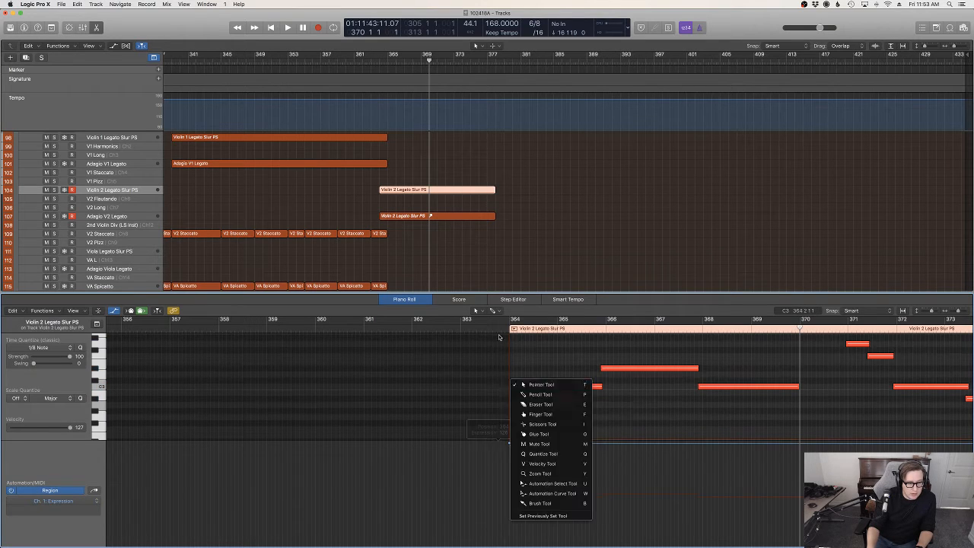
Play the new Violin 2 line from about bar 364, deselect its regions and stop playback.
key(t)
click(500, 321)
key(space)
click(542, 254)
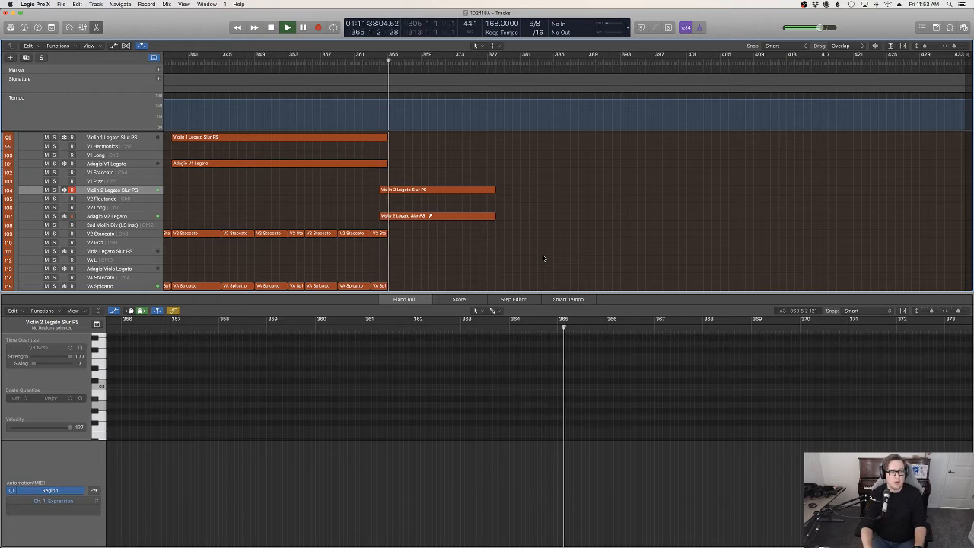
key(space)
Move both new Violin 2 legato regions one bar earlier to bar 363 with their automation, and play the passage from bar 361.
drag(468, 244, 382, 193)
key(Return)
click(356, 61)
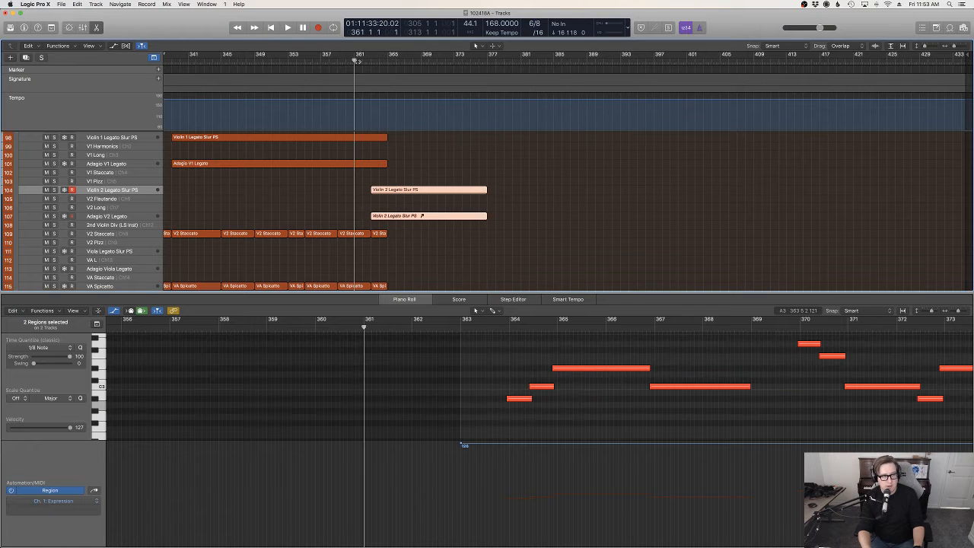
key(space)
click(533, 213)
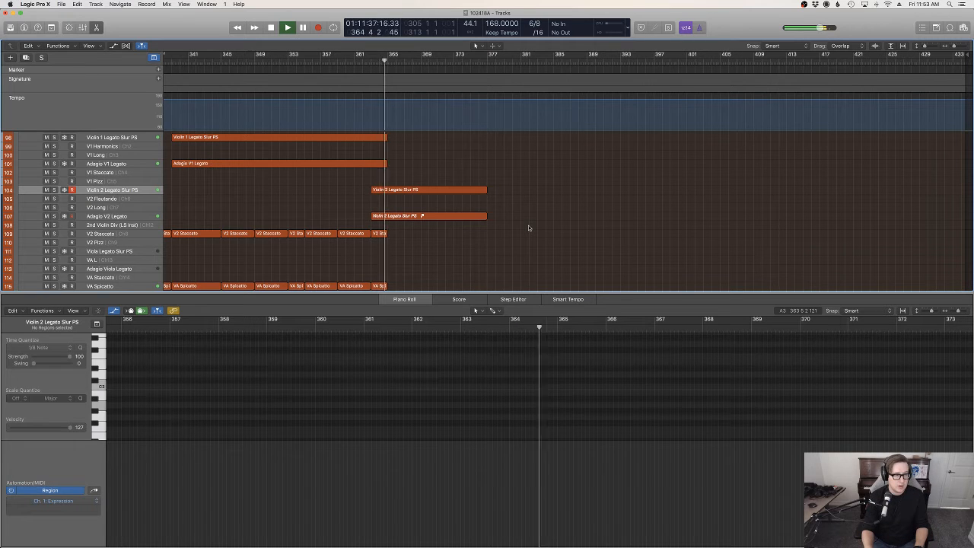
scroll(529, 227, down, 3)
scroll(528, 228, up, 7)
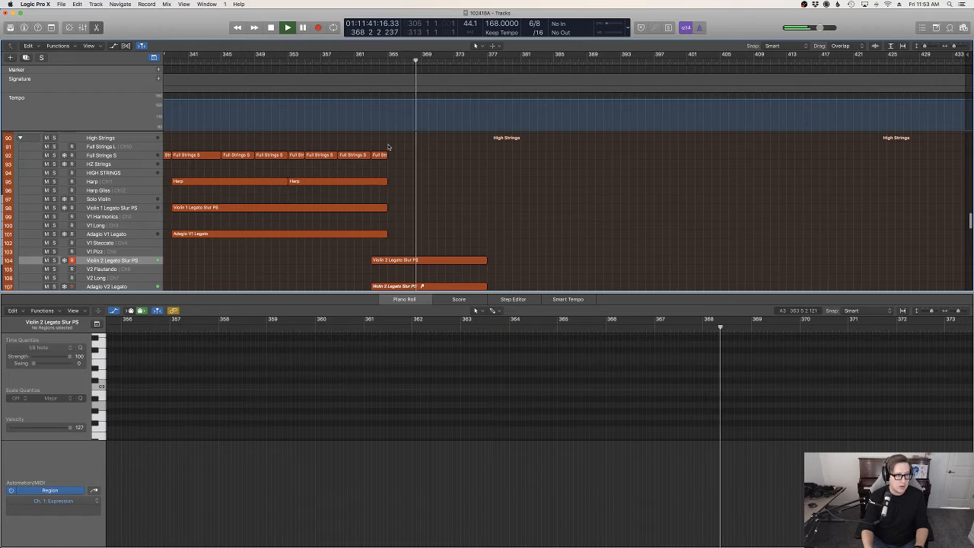
key(space)
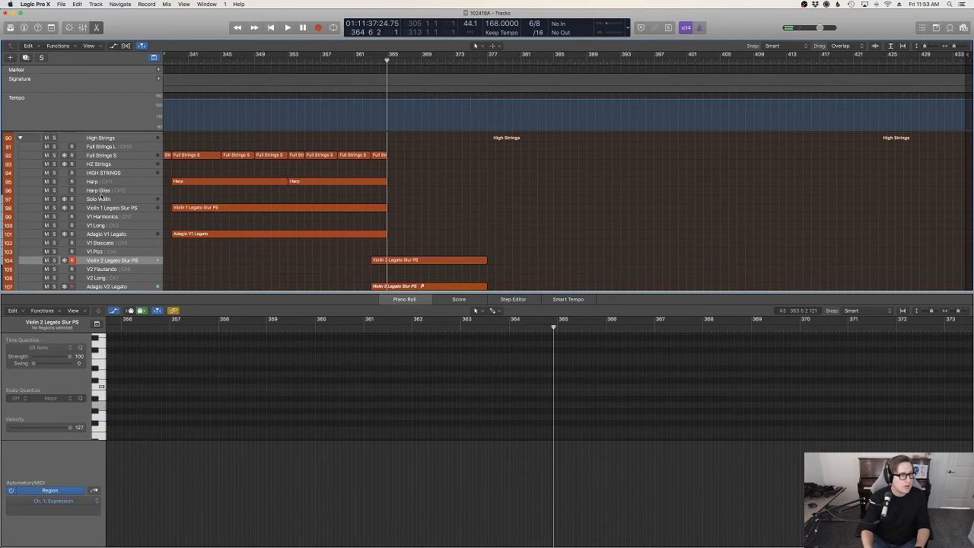
Record-enable the Violin 1 Legato Slur PS track together with the Adagio V1 Legato track.
click(65, 210)
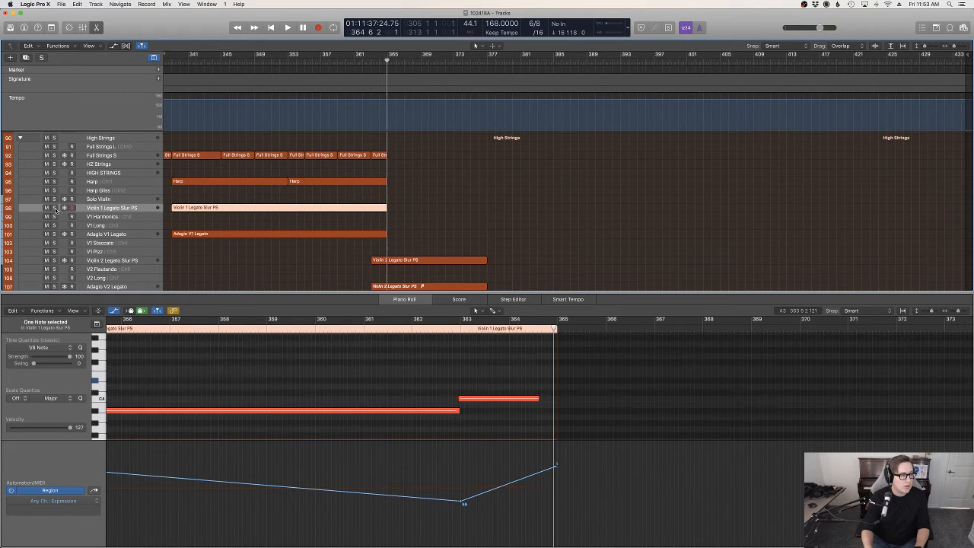
click(73, 234)
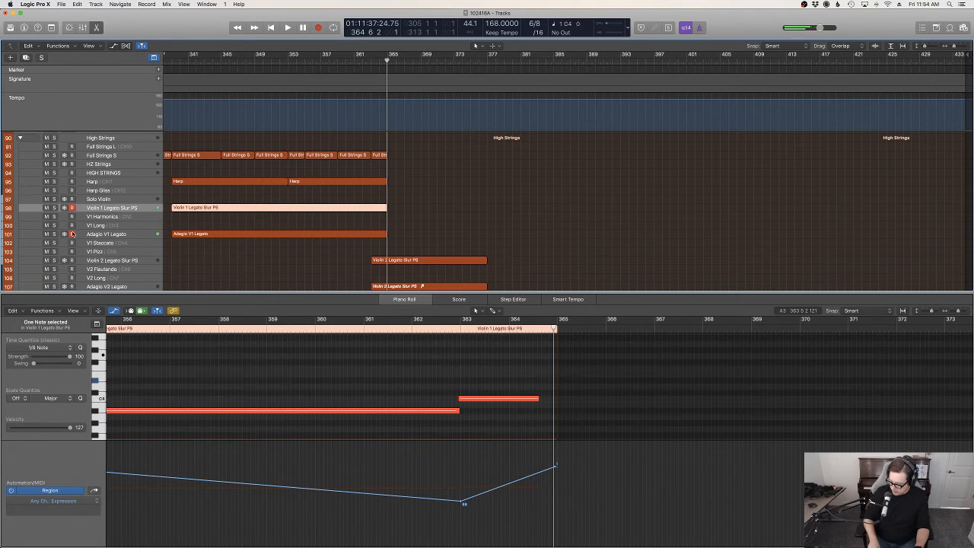
Try recording a Violin 1 legato line from bar 365 to about bar 374, and undo the take.
key(r)
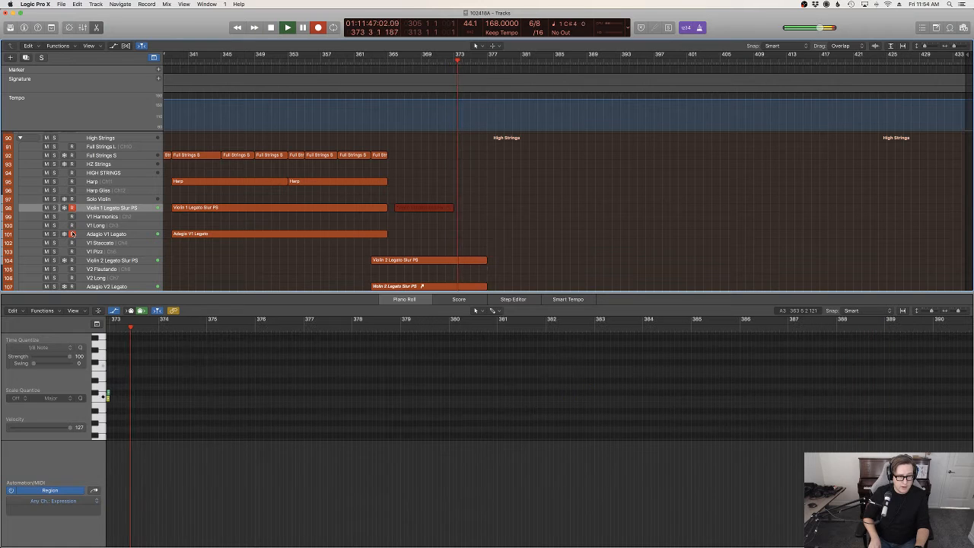
key(space)
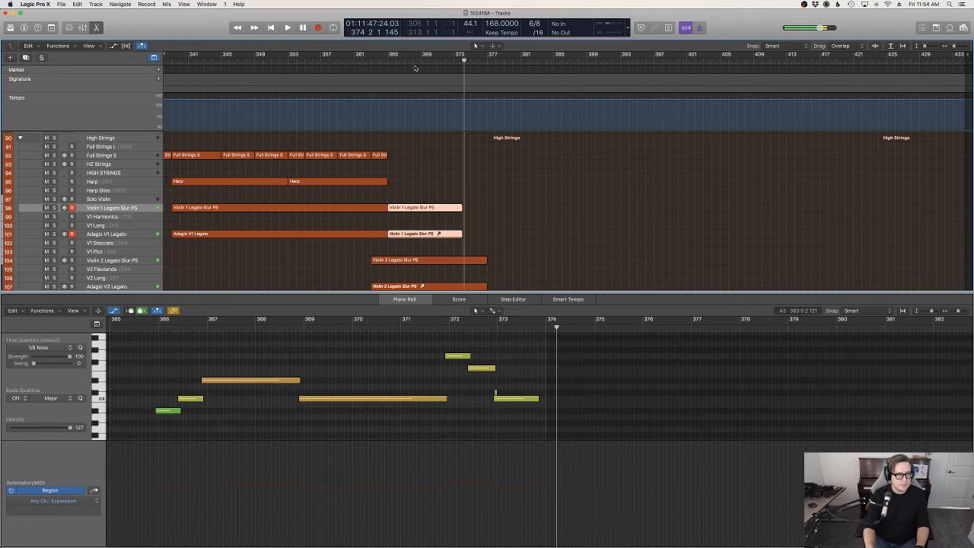
key(super+z)
click(392, 61)
key(r)
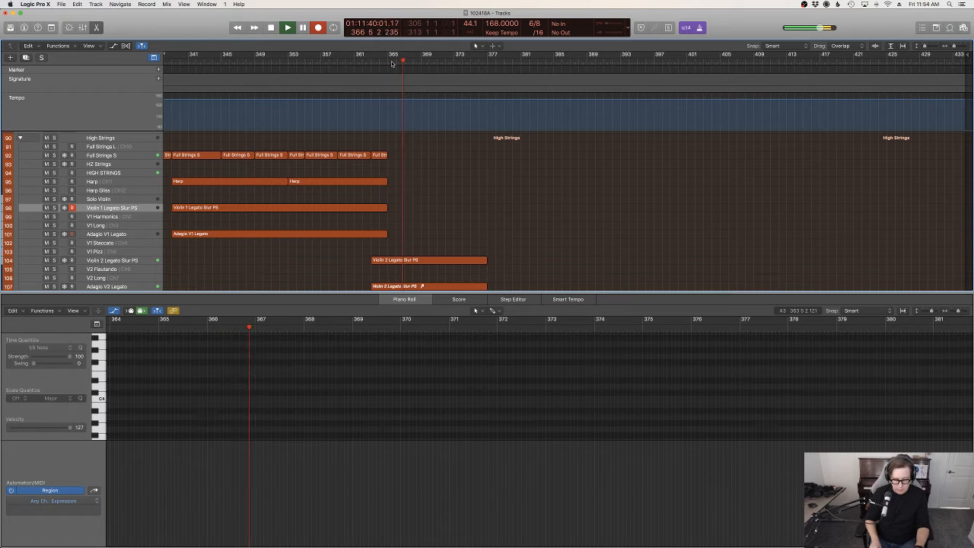
key(space)
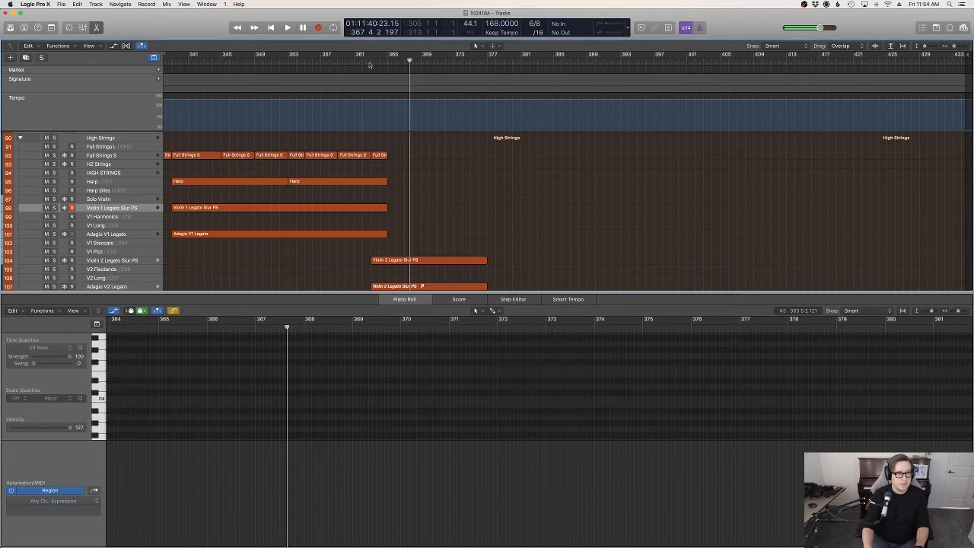
Record a Violin 1 legato line from bar 365 to about bar 381 on the two armed Violin 1 tracks.
click(370, 63)
key(r)
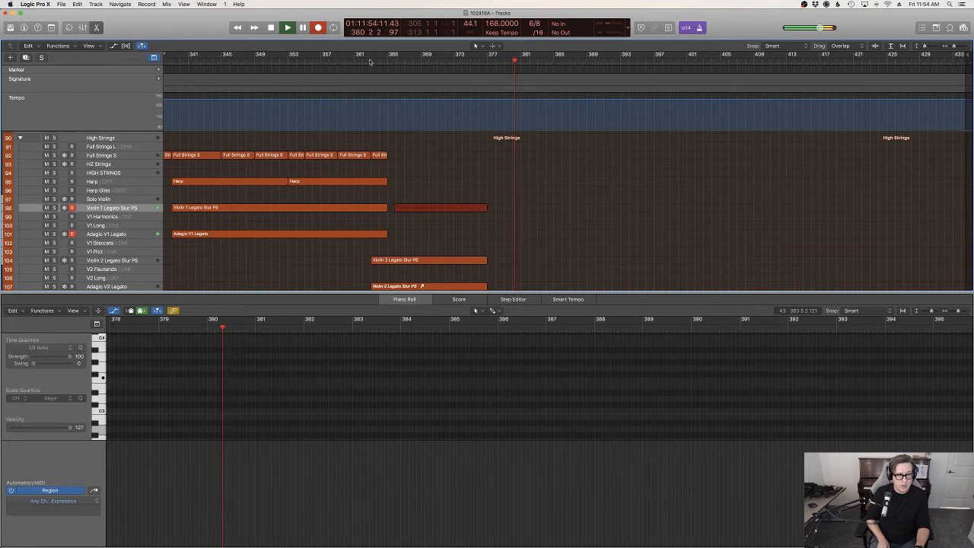
key(space)
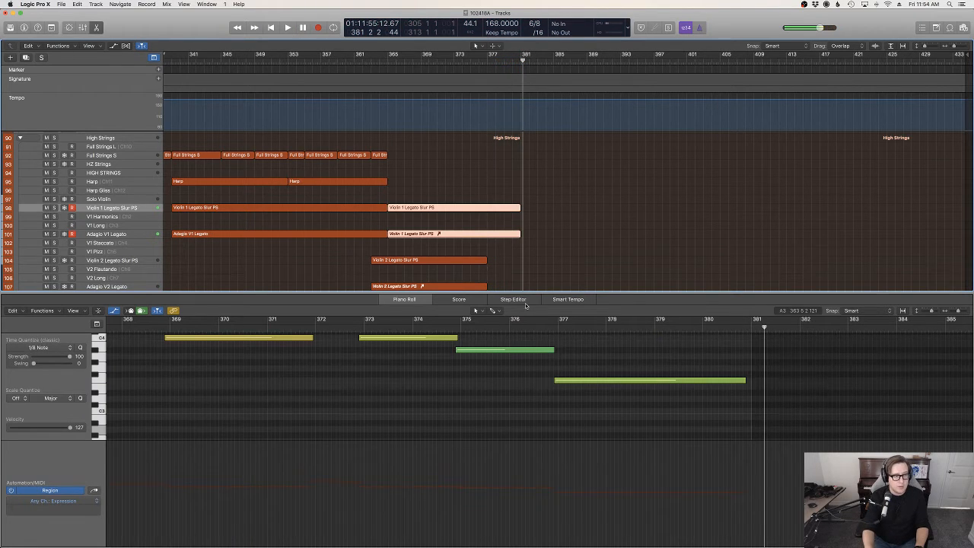
Extend both new Violin 2 legato regions by four bars, ending at bar 381 with the Violin 1 regions.
scroll(487, 243, down, 2)
click(484, 226)
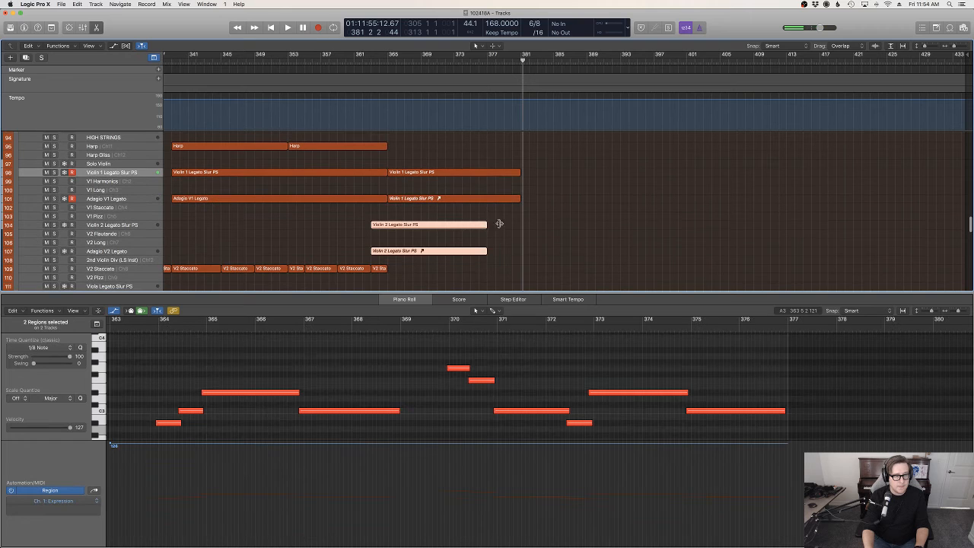
drag(499, 224, 514, 226)
drag(495, 226, 487, 227)
drag(486, 227, 519, 226)
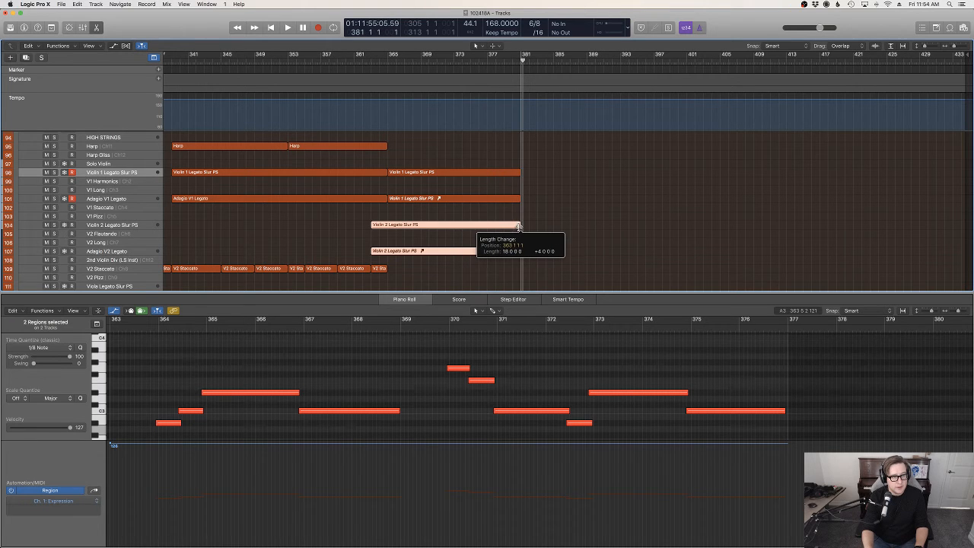
Lengthen the last C3 note of the Violin 2 line to bar 381 and close the Piano Roll.
click(711, 356)
scroll(708, 358, up, 2)
scroll(713, 357, right, 10)
scroll(707, 361, right, 2)
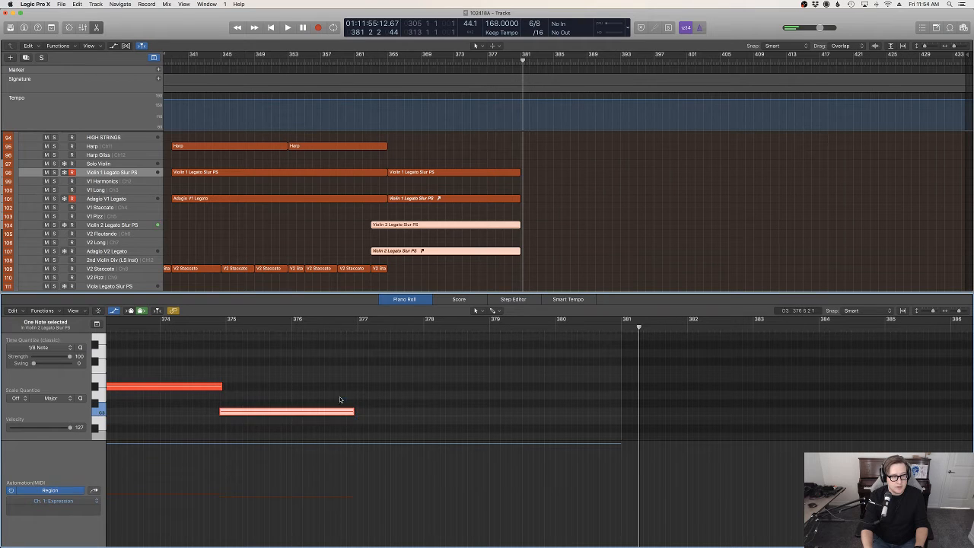
drag(354, 412, 621, 410)
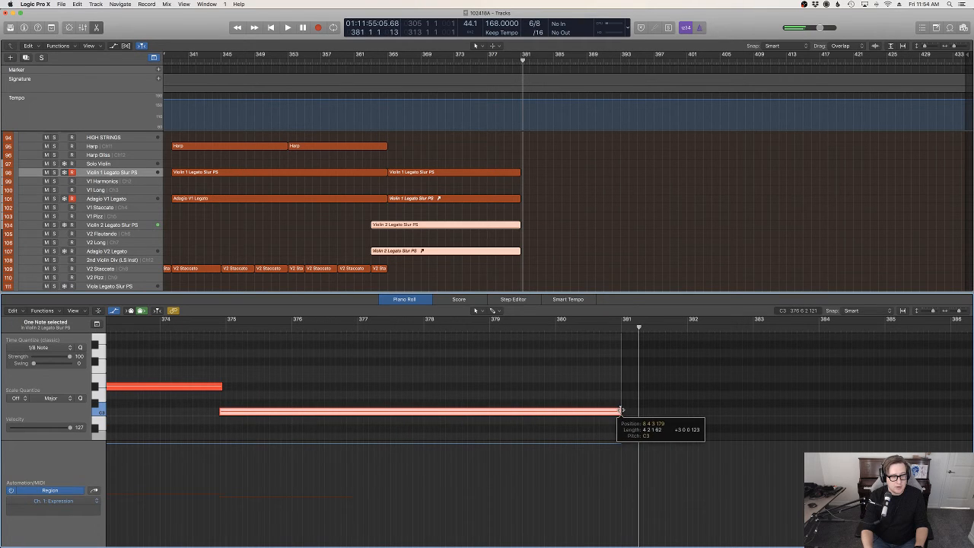
key(p)
Play the strings from bar 358, deselect the regions, and record-enable the Celli Legato Slur PS track before stopping playback.
click(328, 61)
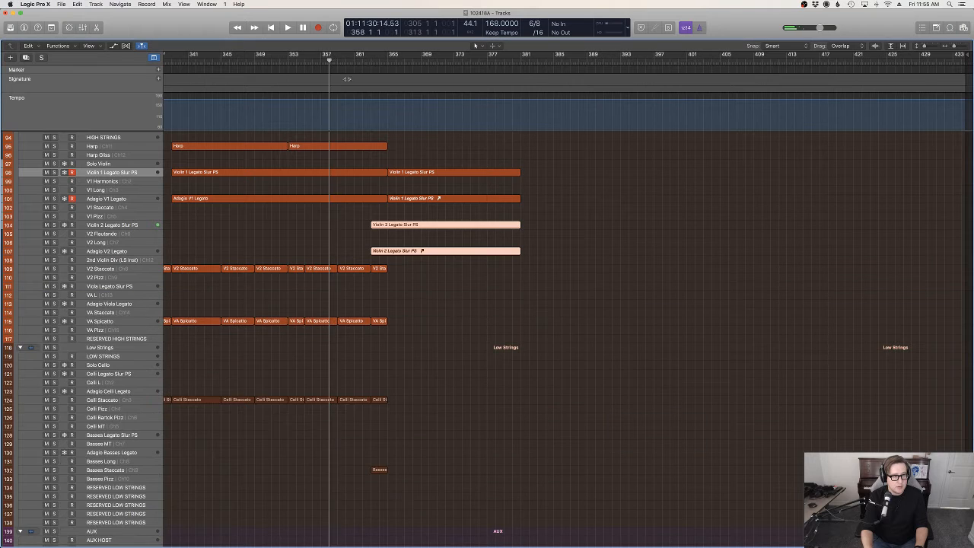
key(space)
scroll(460, 299, up, 3)
click(459, 318)
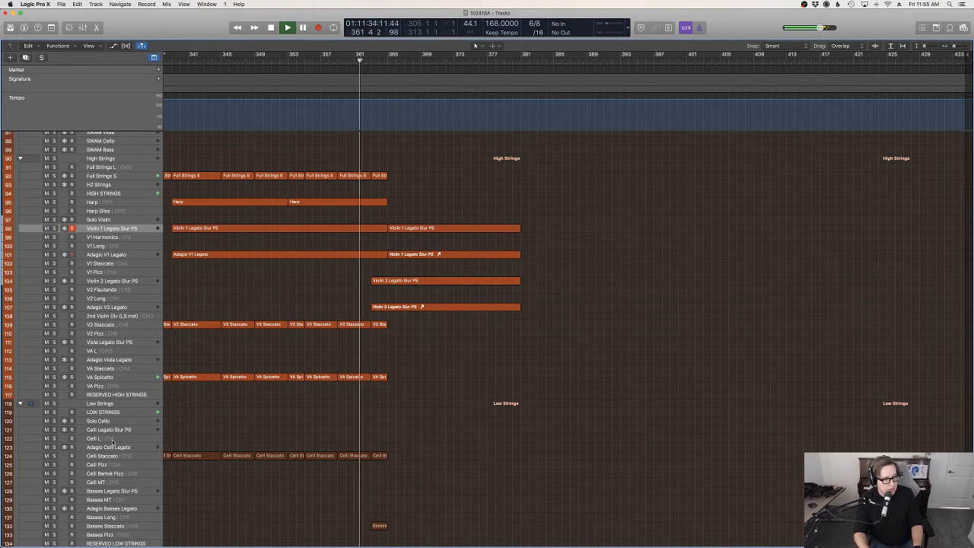
click(112, 430)
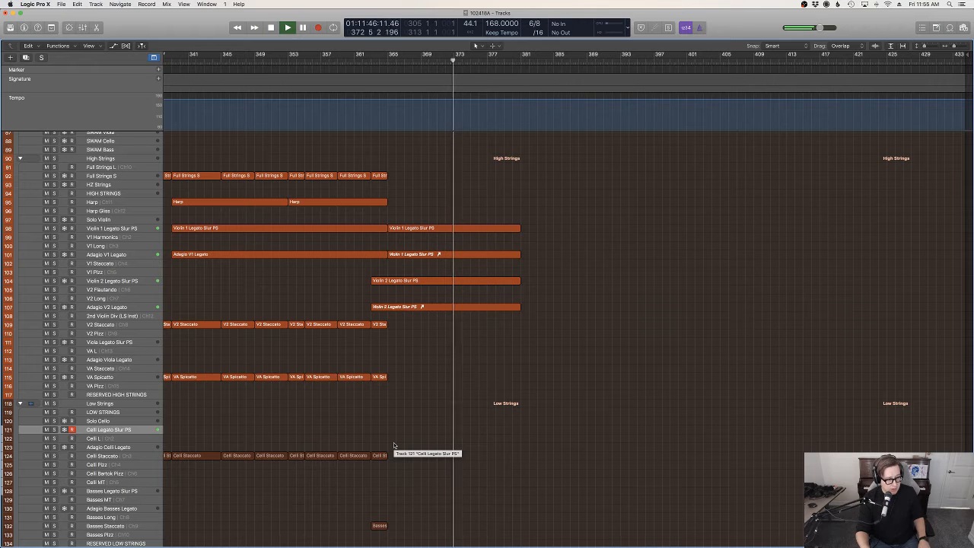
scroll(395, 439, up, 2)
scroll(381, 454, up, 1)
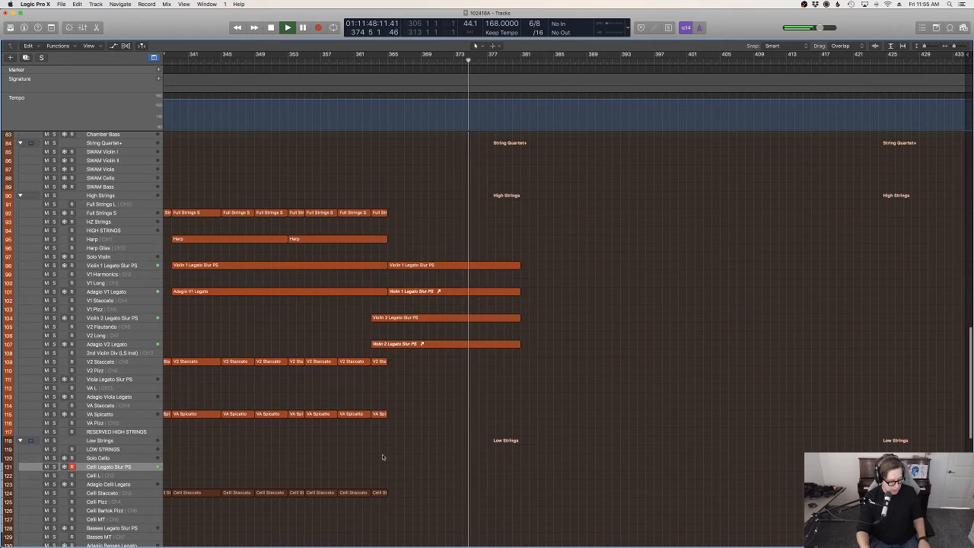
key(space)
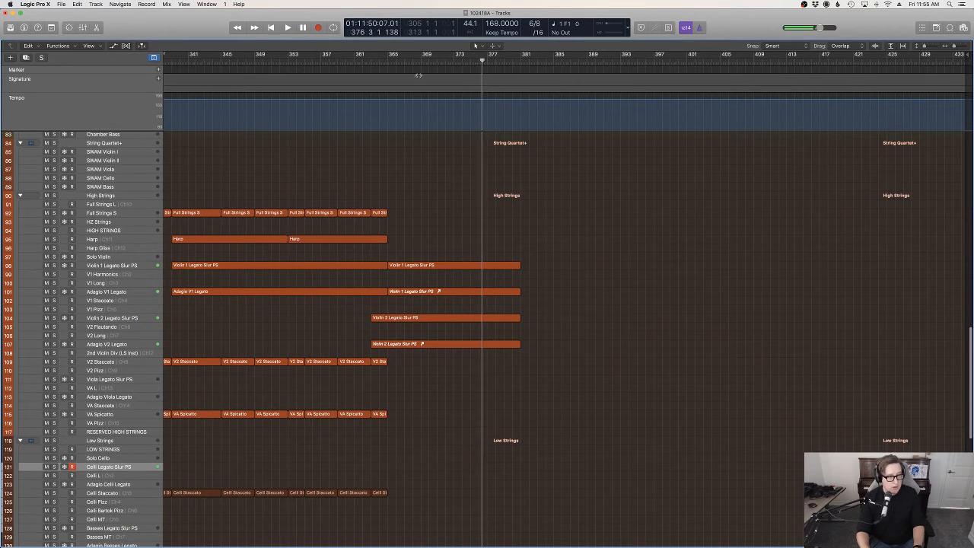
Record a cello legato line from bar 365 to about bar 381 and return the playhead to bar 365.
click(392, 61)
key(r)
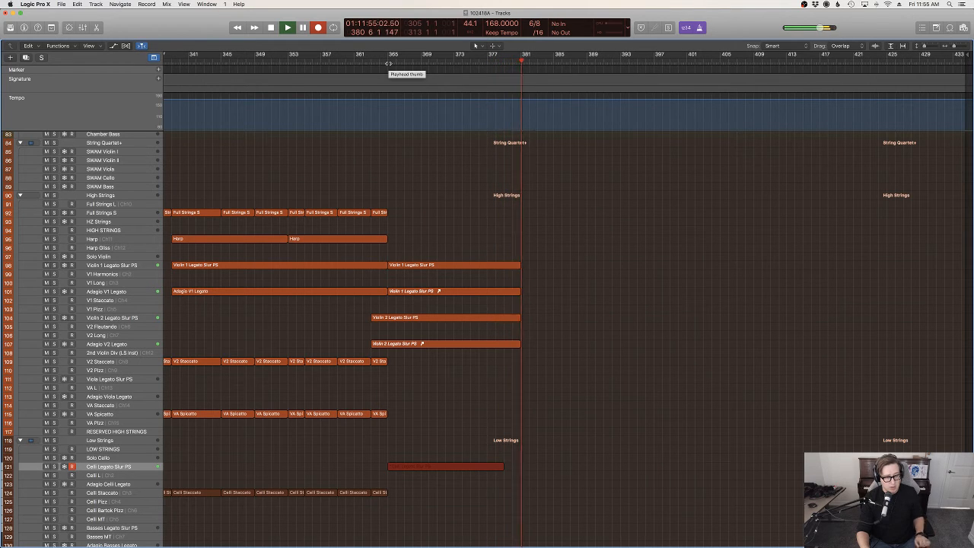
key(space)
click(393, 59)
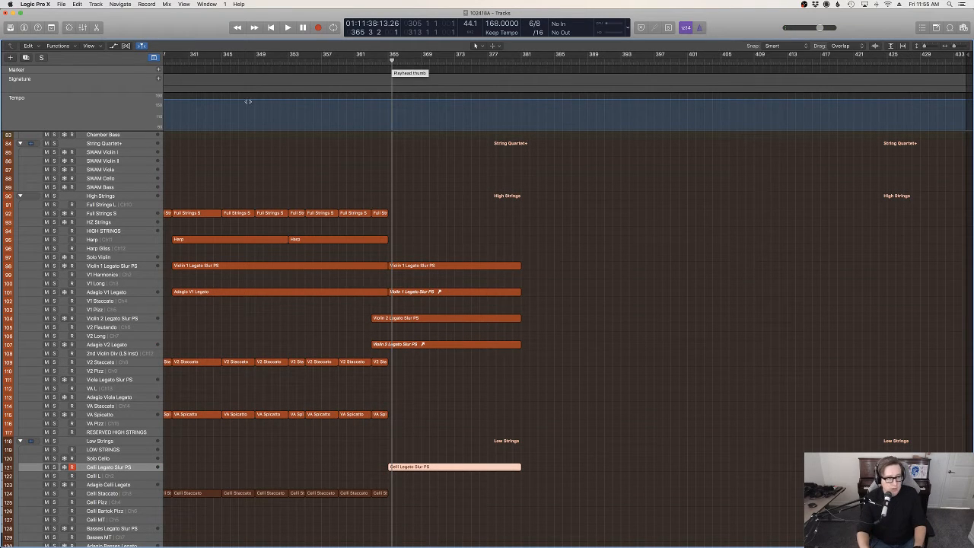
Record-enable Viola Legato Slur PS together with Adagio Viola Legato, and play the passage from about bar 361.
click(64, 382)
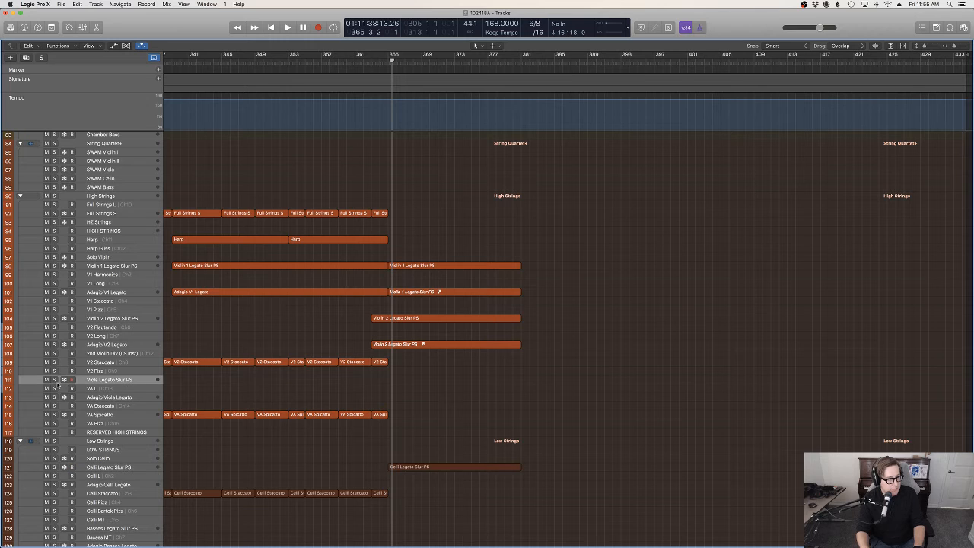
click(361, 59)
key(space)
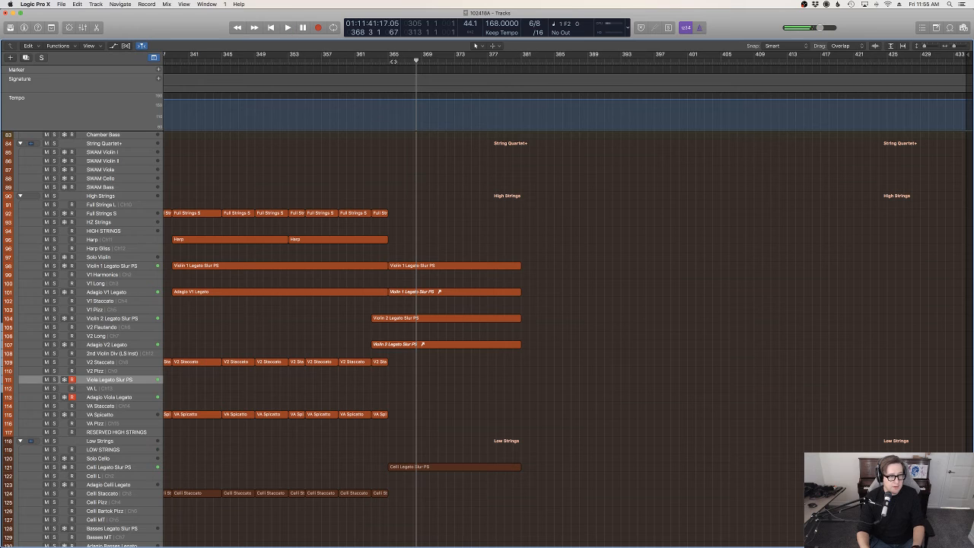
Record a viola legato line from bar 365 to bar 381 on both armed viola tracks.
click(393, 61)
click(390, 63)
key(r)
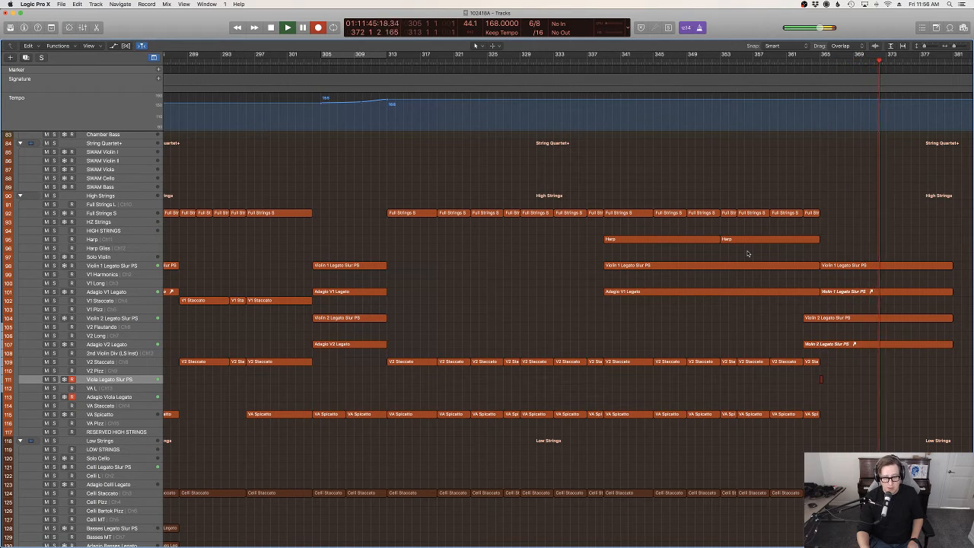
scroll(747, 254, up, 5)
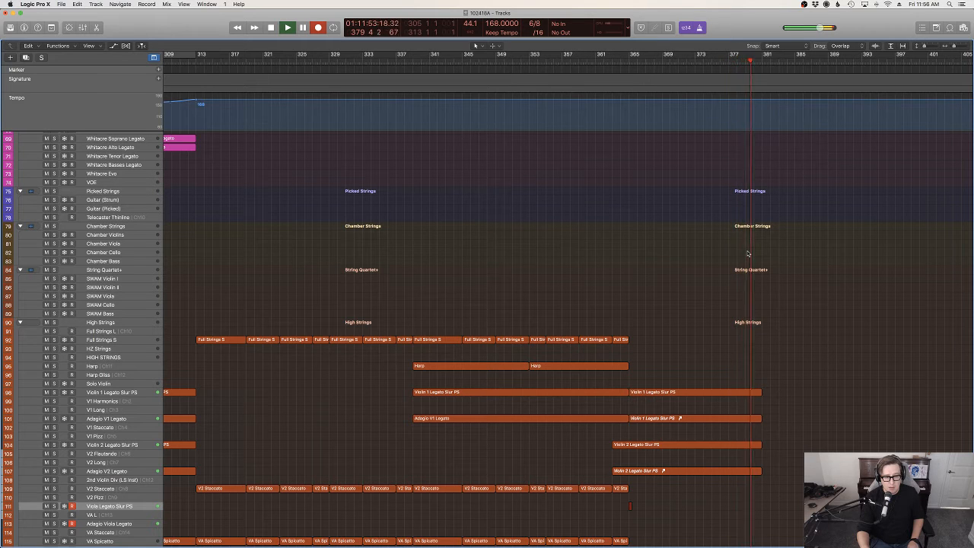
key(space)
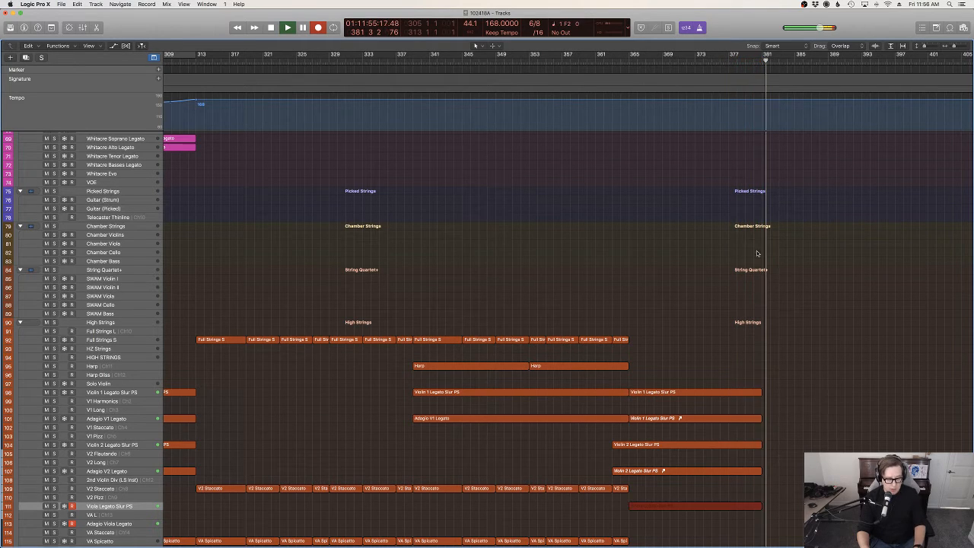
Copy the new Violin 2 Legato Slur PS region to the English Horn track at its original position, without copying the automation data.
scroll(776, 253, down, 5)
scroll(778, 255, up, 3)
scroll(778, 255, up, 20)
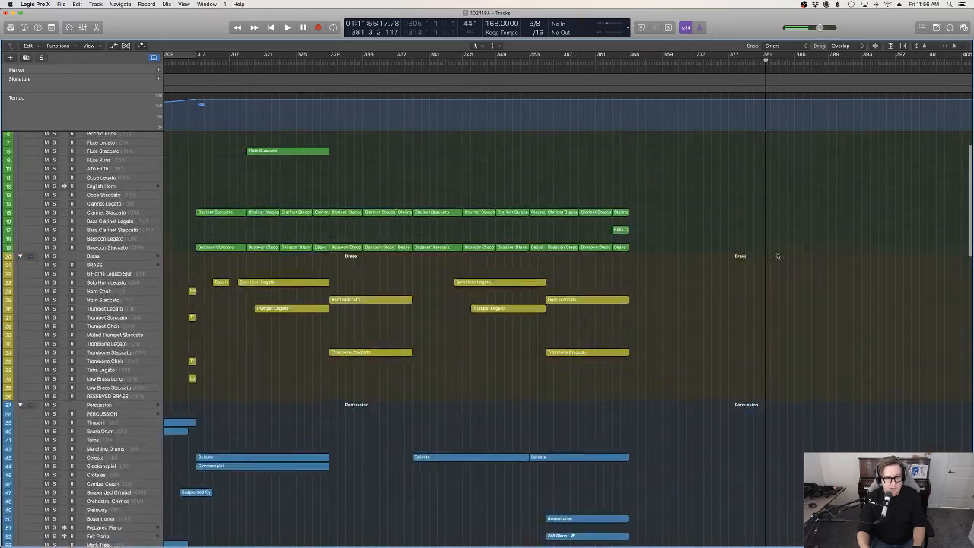
click(543, 62)
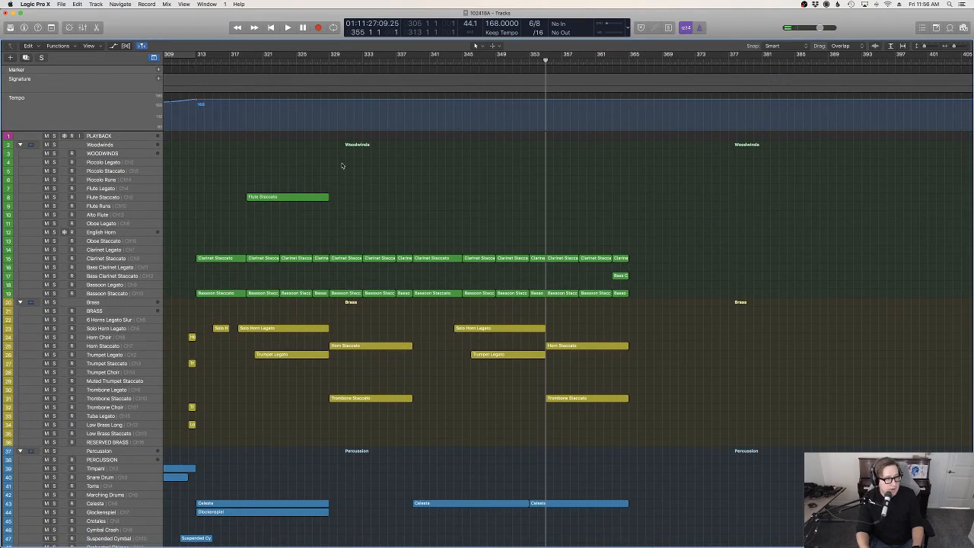
scroll(462, 326, down, 20)
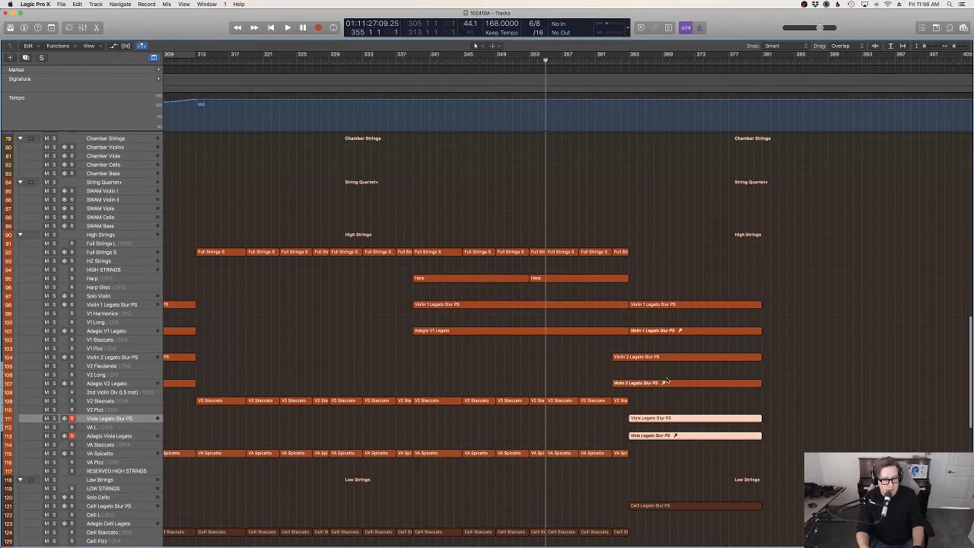
click(658, 366)
click(657, 357)
scroll(657, 358, up, 20)
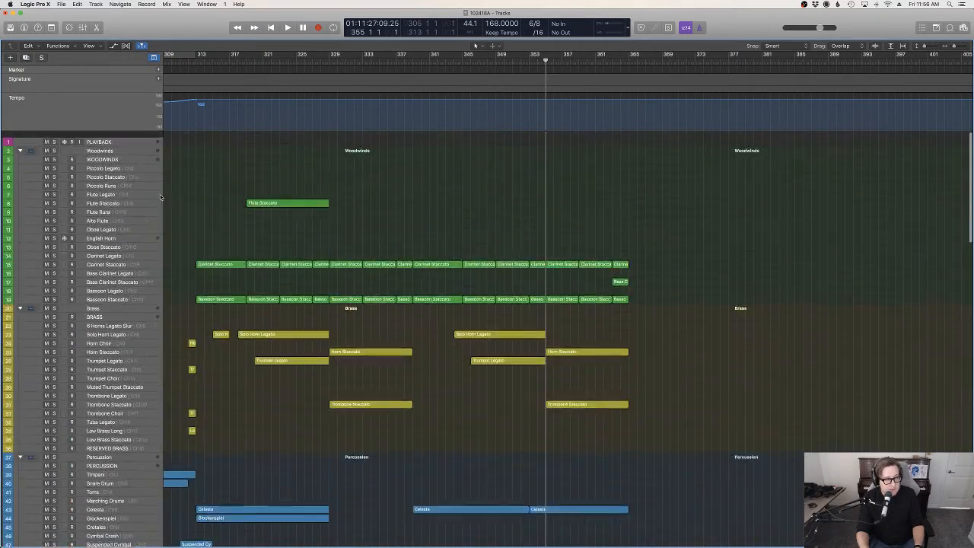
click(104, 4)
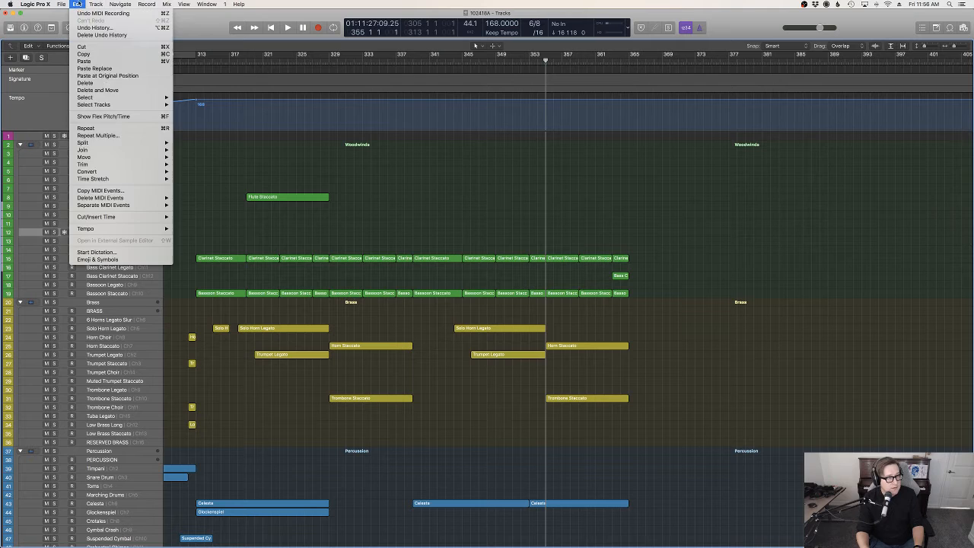
click(114, 71)
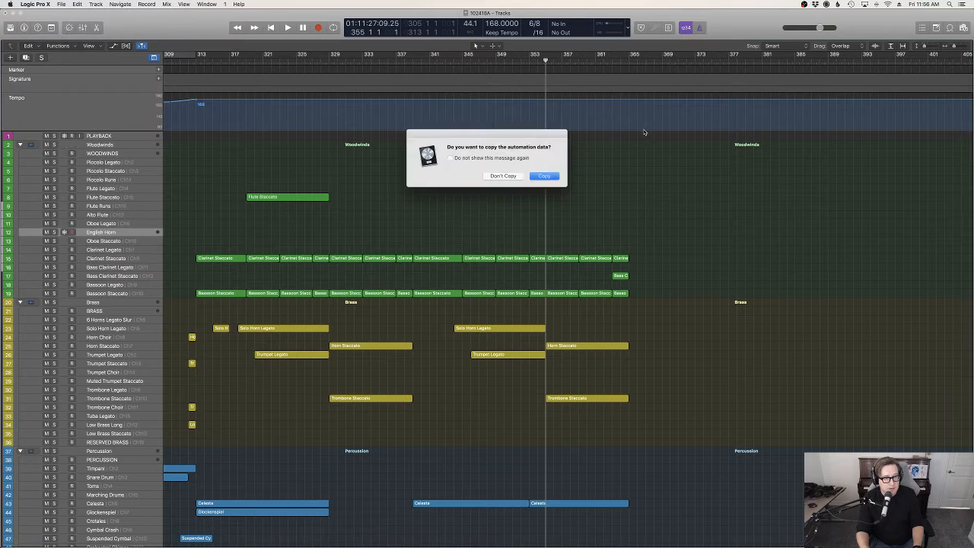
click(506, 176)
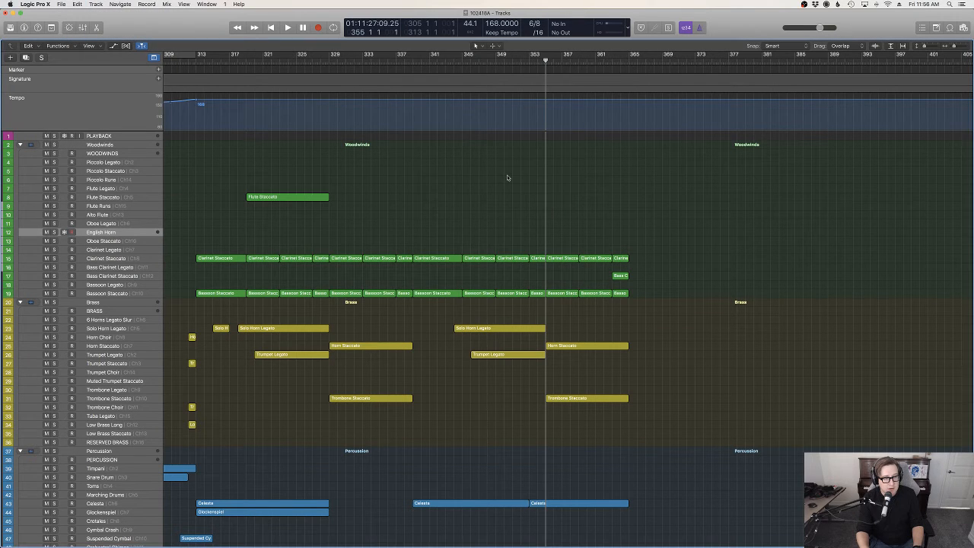
Play from about bar 361 and quantize all notes in the English Horn region to 1/8 notes.
click(598, 64)
key(space)
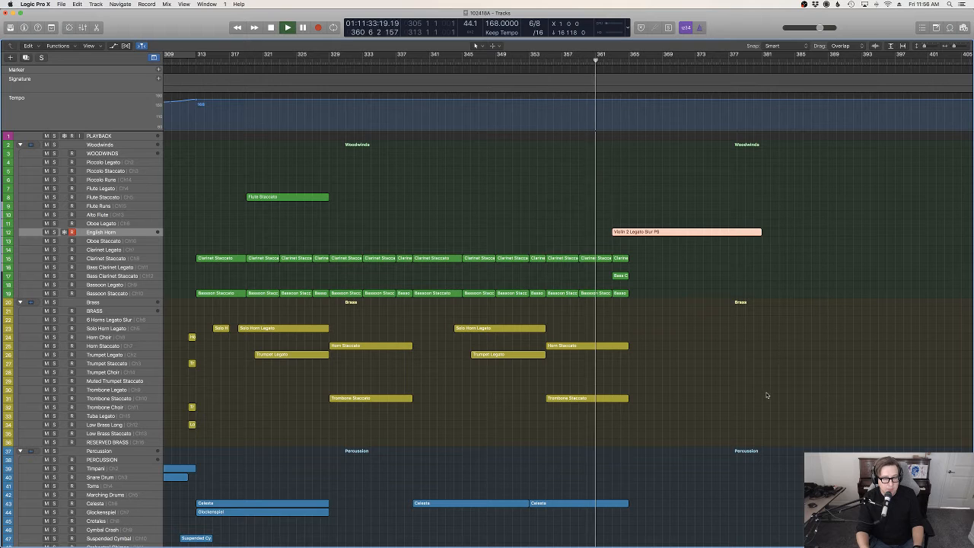
click(683, 332)
double_click(669, 232)
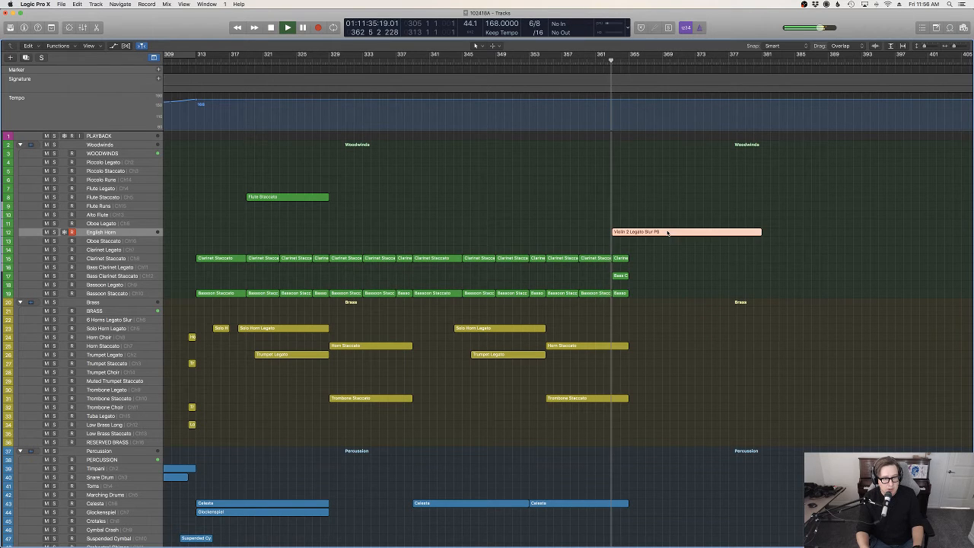
click(506, 415)
key(z)
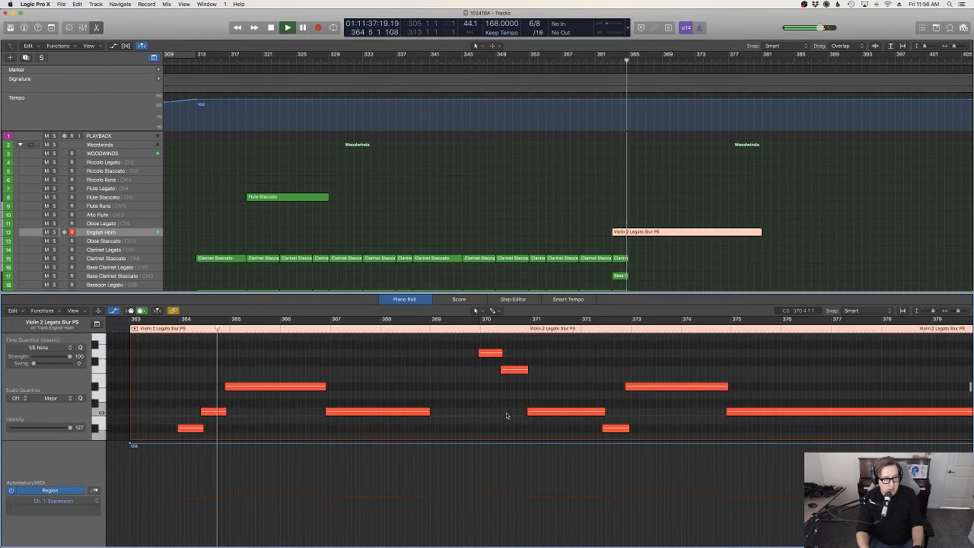
key(super+a)
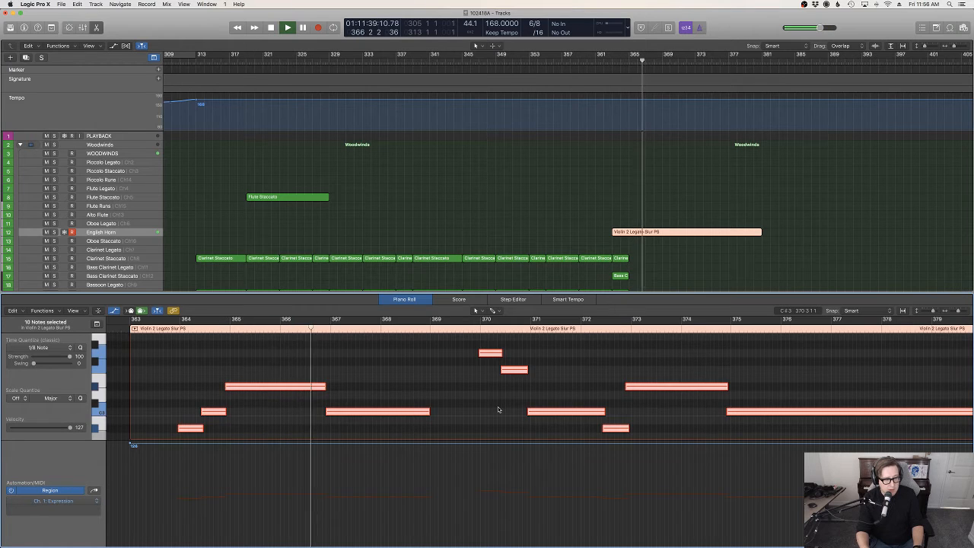
key(q)
Add a flat Modulation level across the English Horn region, close the Piano Roll and deselect the region.
drag(392, 445, 390, 461)
key(m)
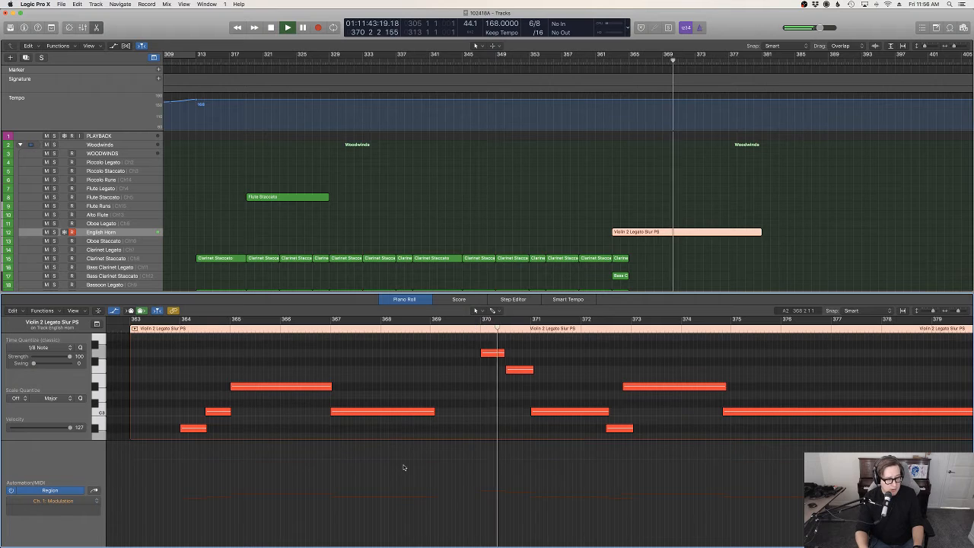
drag(200, 498, 201, 503)
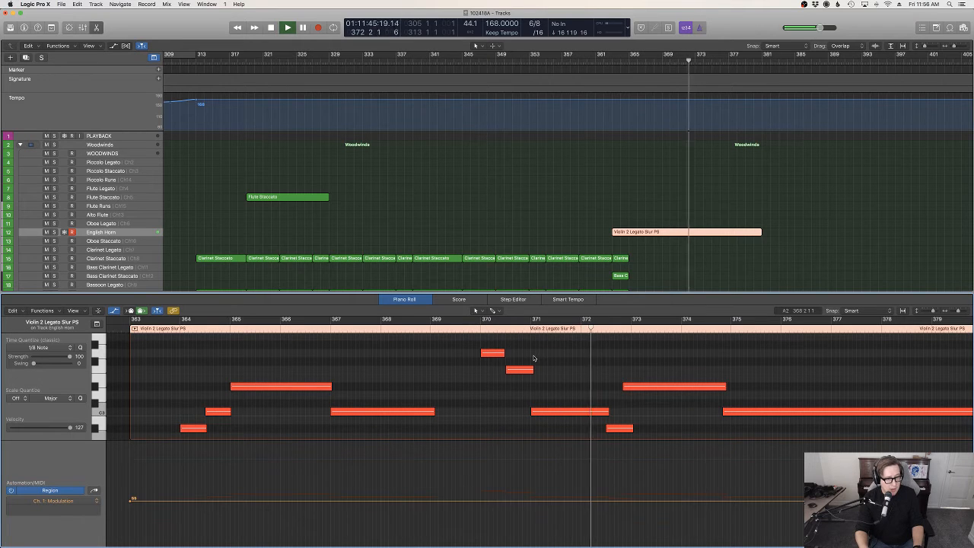
key(e)
click(780, 251)
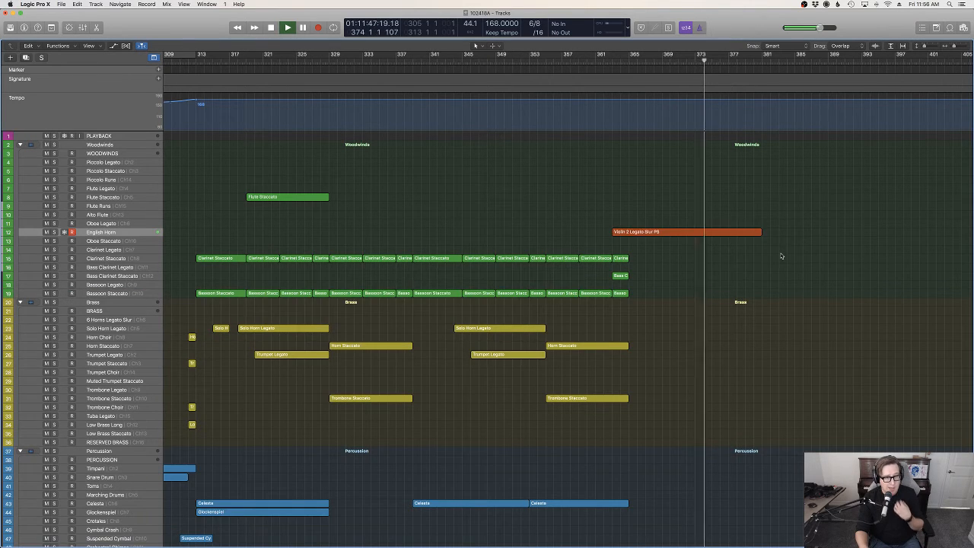
scroll(780, 252, down, 10)
scroll(780, 255, down, 10)
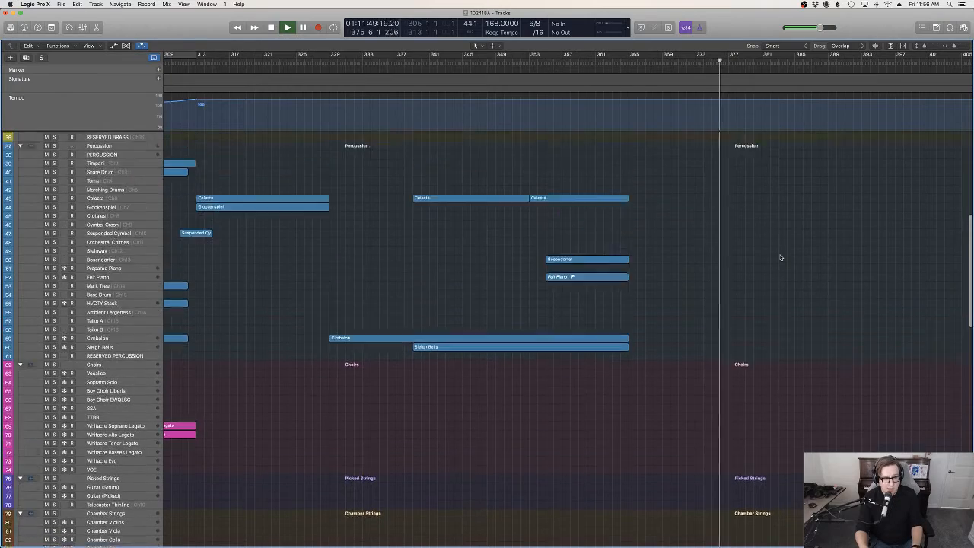
Raise all note velocities in the new Violin 1 Legato Slur PS region to 127 and play from just before bar 365.
scroll(780, 257, down, 2)
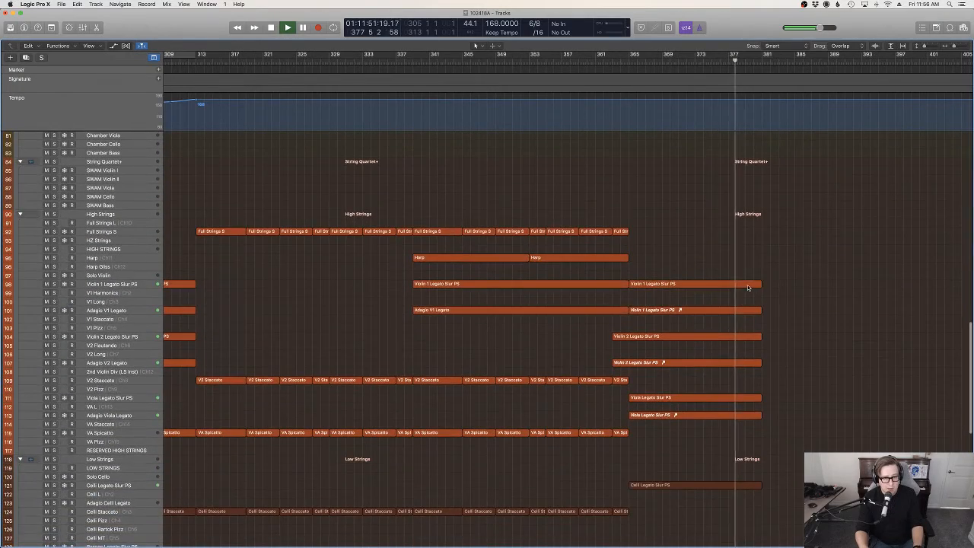
click(692, 283)
key(e)
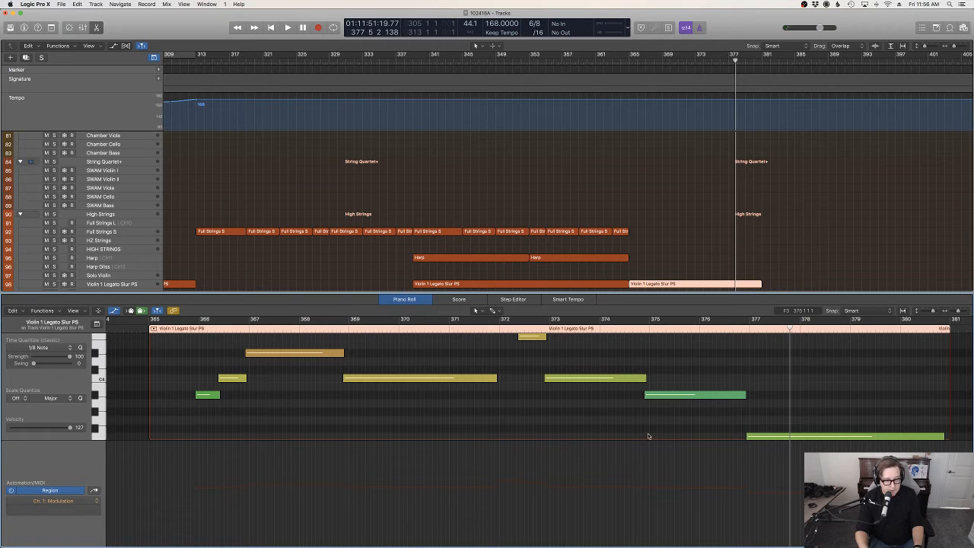
key(super+a)
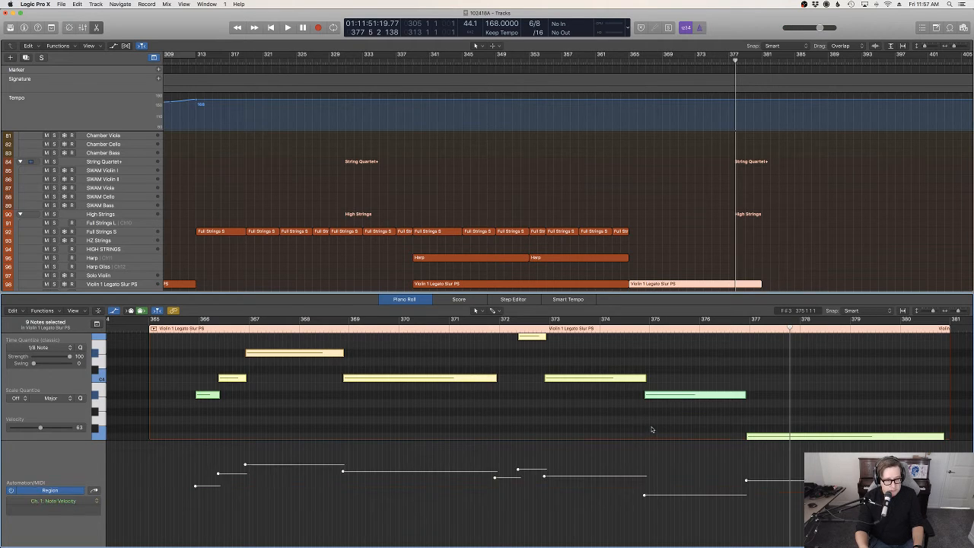
click(652, 428)
key(super+a)
drag(645, 495, 648, 430)
scroll(252, 333, left, 3)
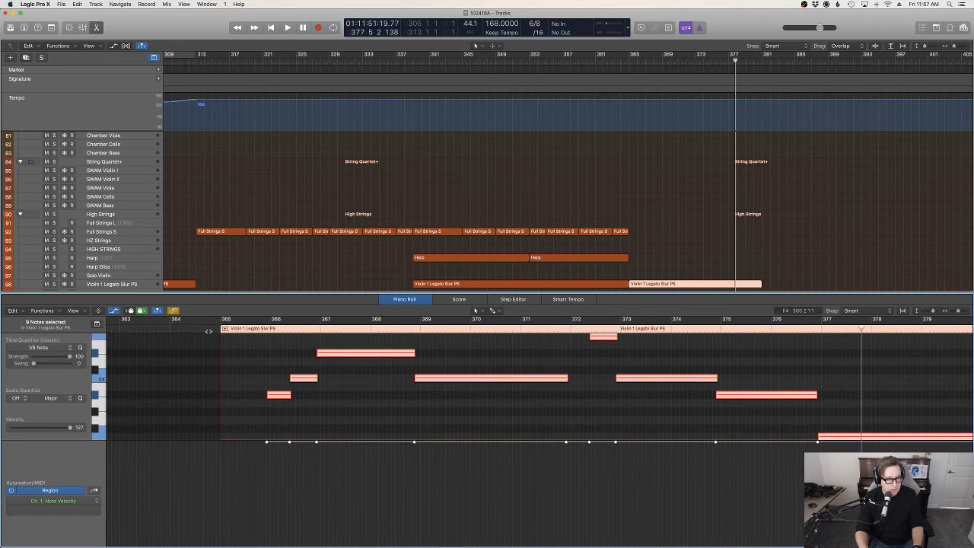
click(209, 331)
key(space)
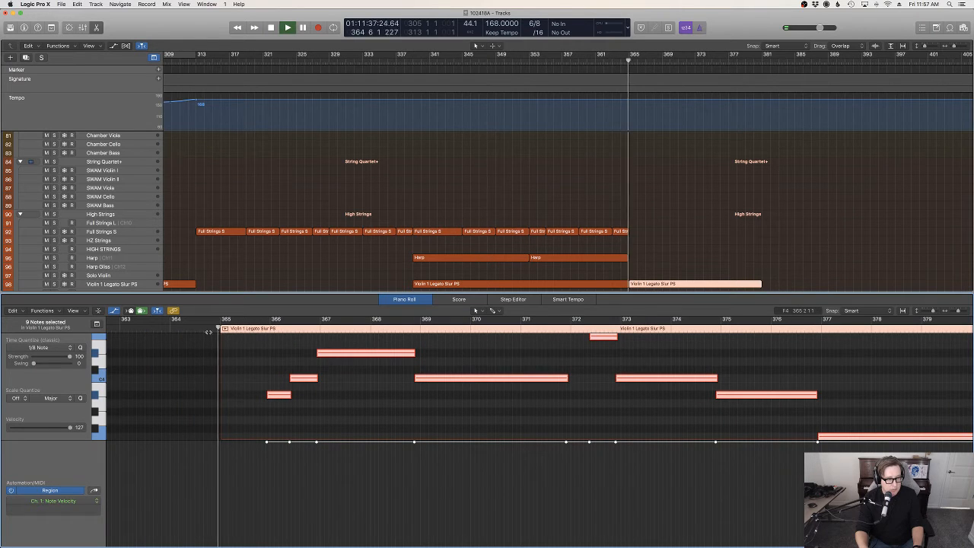
Trim the start of the English Horn region's D#3 note at bar 373 slightly later and play from about bar 370.
click(733, 216)
scroll(732, 216, up, 10)
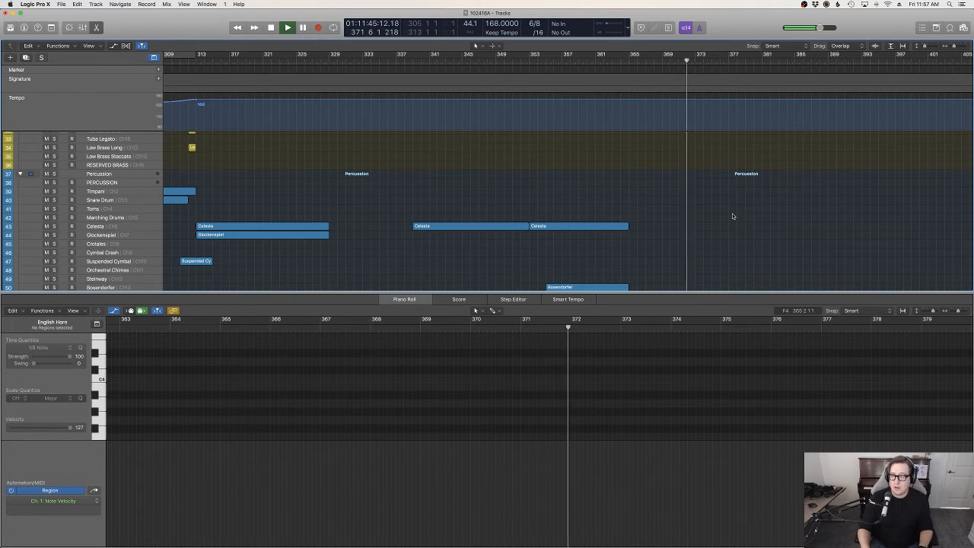
scroll(732, 216, up, 10)
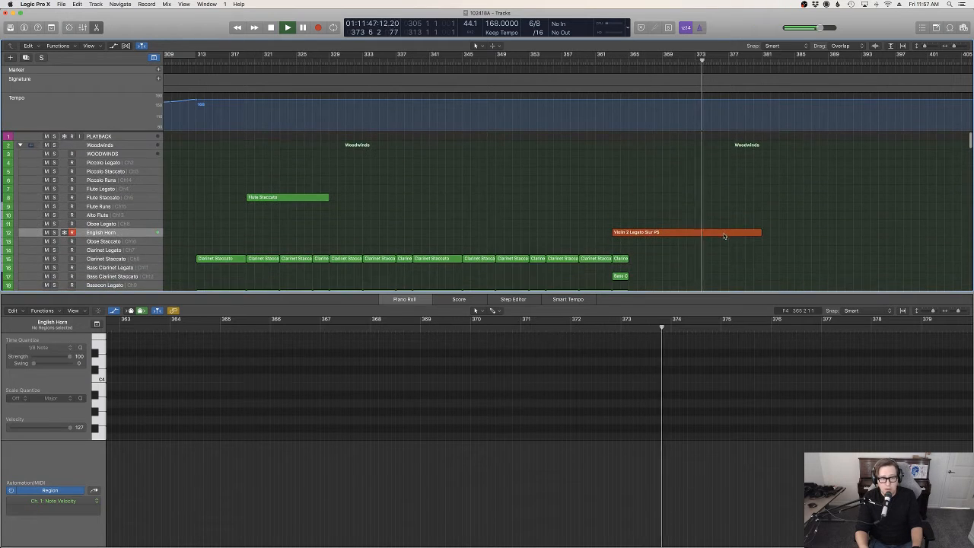
click(724, 234)
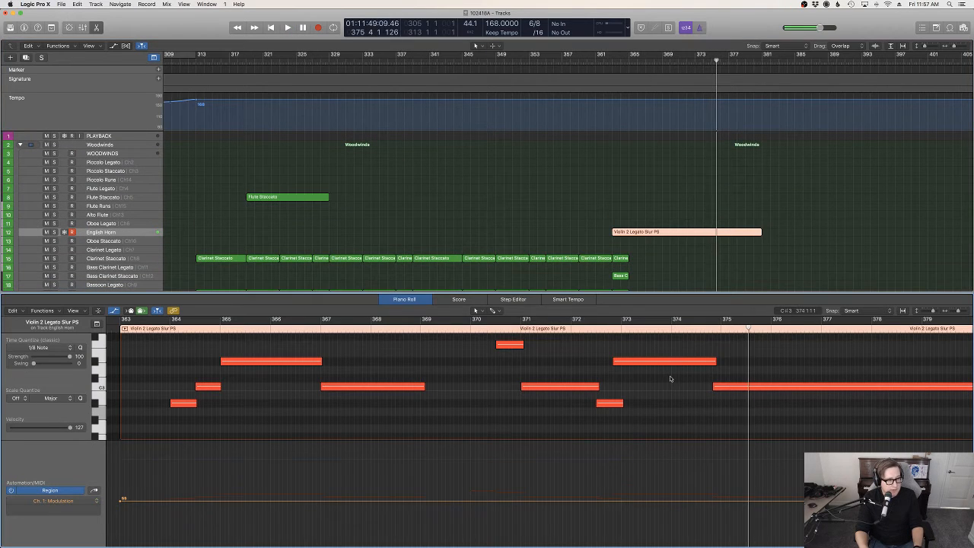
key(super+a)
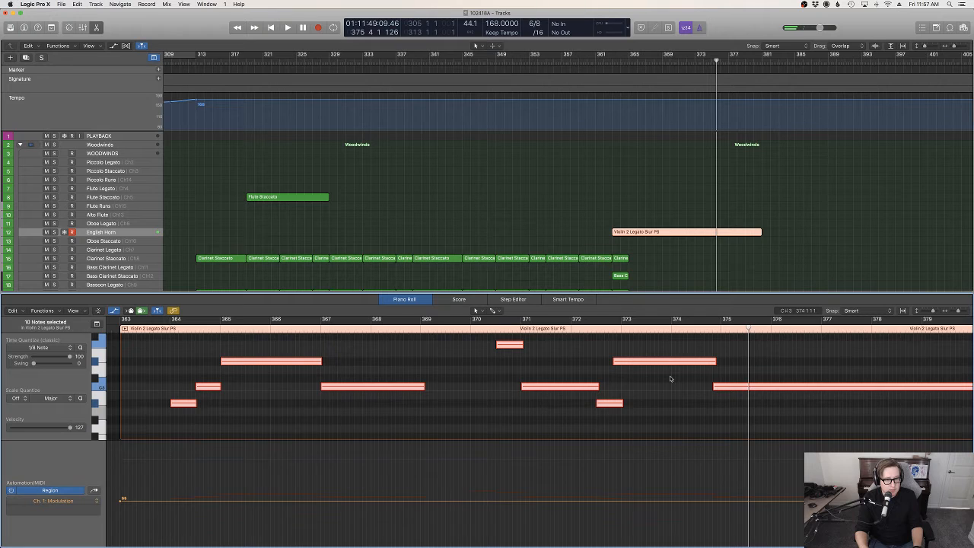
scroll(632, 381, left, 3)
click(665, 368)
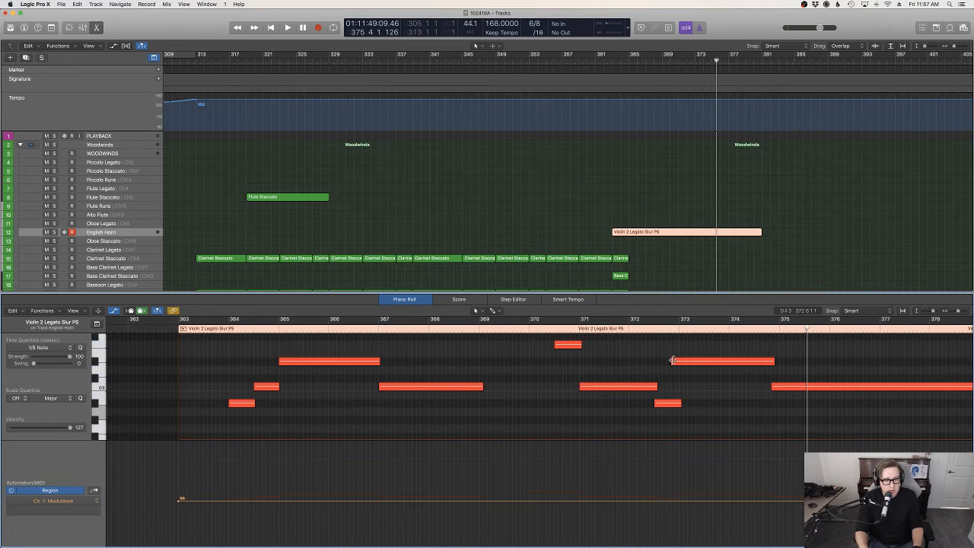
drag(673, 360, 679, 359)
click(545, 320)
key(space)
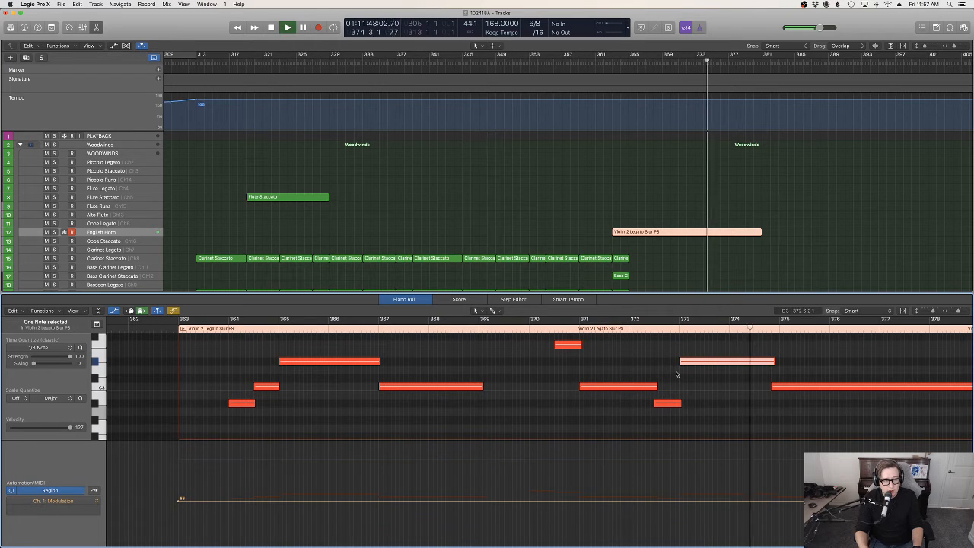
Start the English Horn's long C3 note at bar 375, shorten the end of the preceding D#3 note, and replay the passage.
key(space)
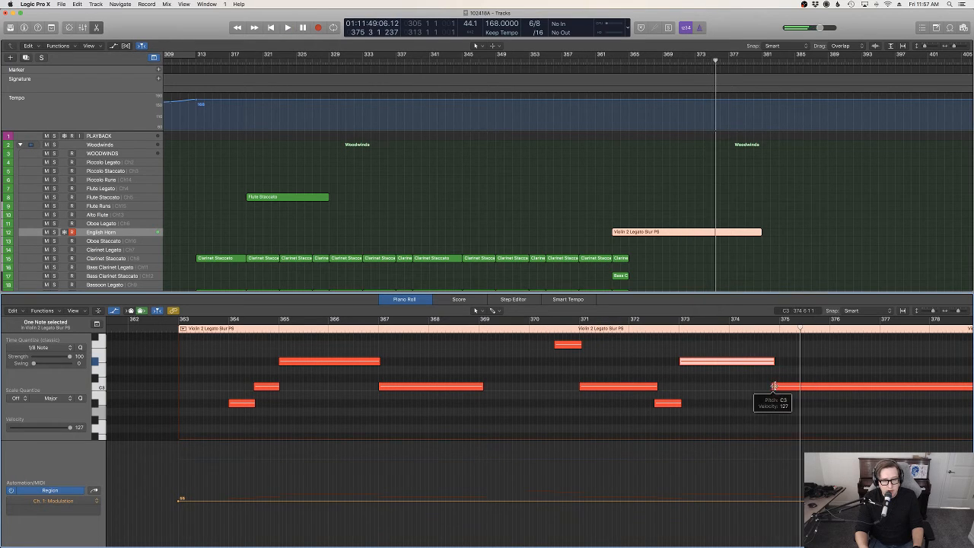
drag(775, 386, 773, 363)
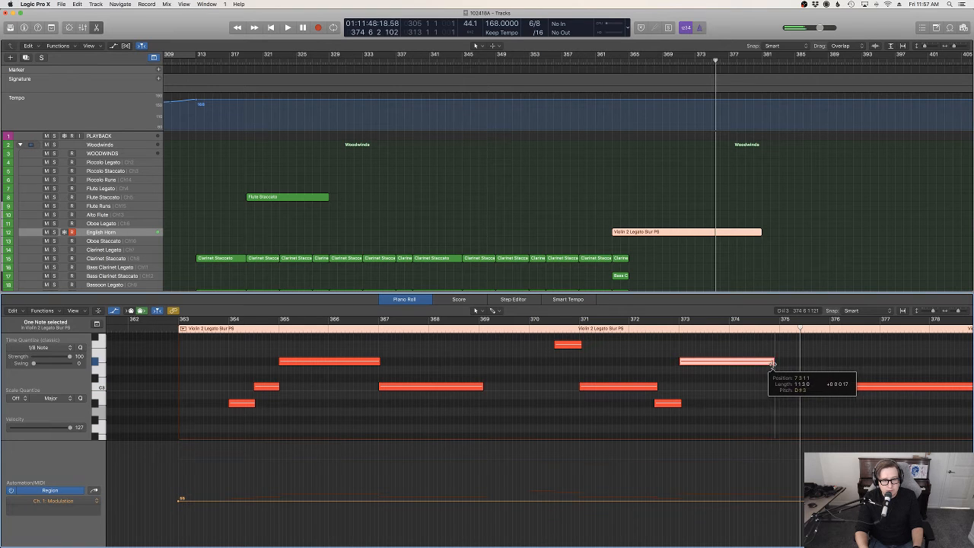
double_click(674, 330)
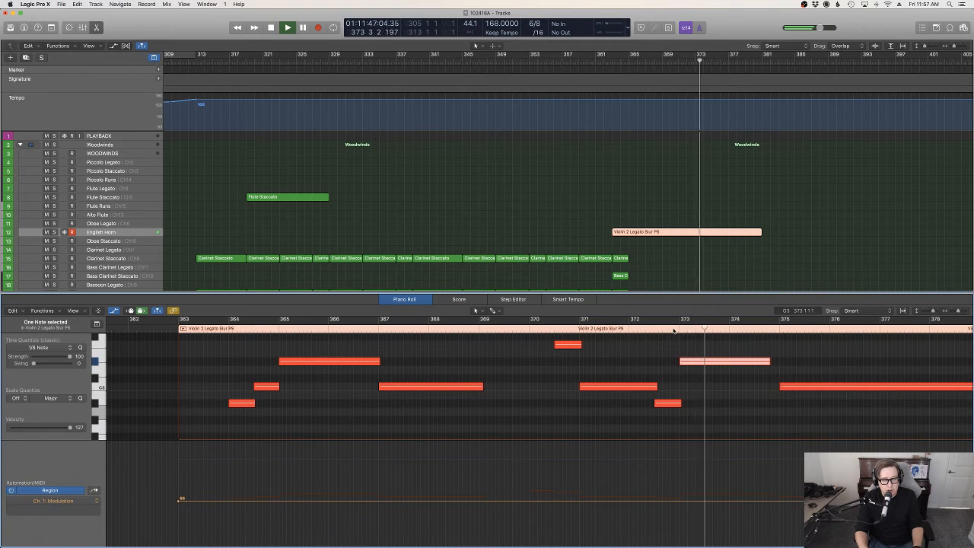
scroll(673, 330, right, 1)
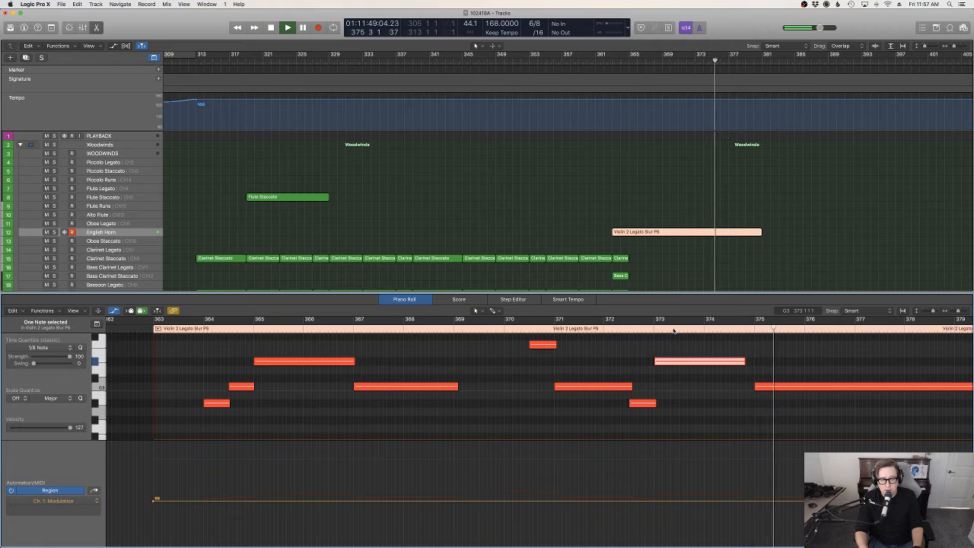
scroll(708, 260, down, 1)
click(708, 260)
scroll(705, 277, up, 1)
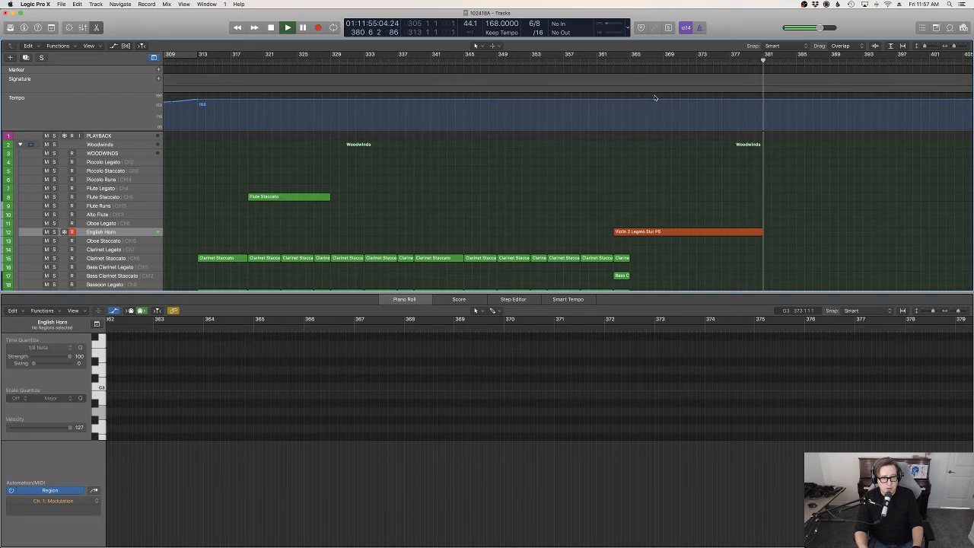
Play from about bar 362 and try a bass part on the armed Basses Legato Slur PS and Adagio Basses Legato tracks.
click(611, 60)
key(space)
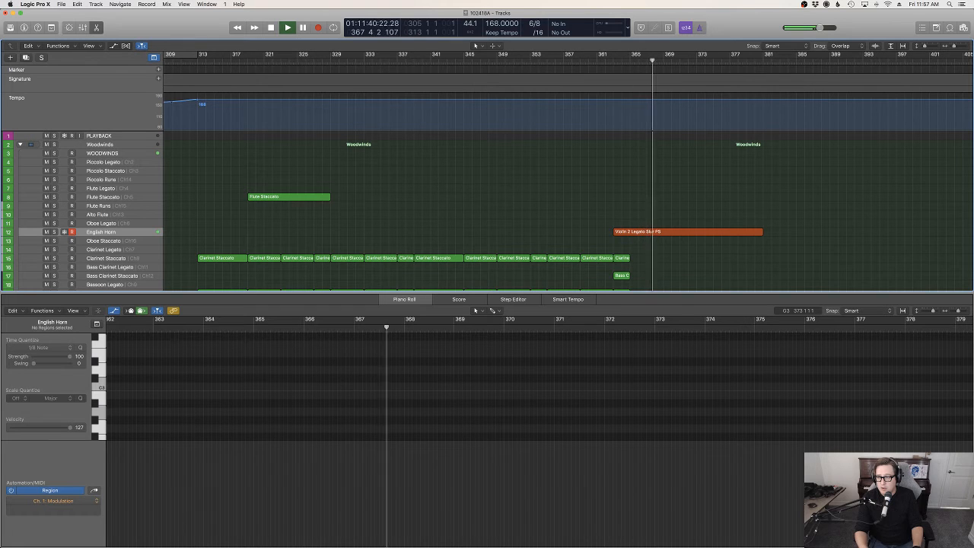
scroll(792, 157, down, 5)
scroll(793, 158, down, 20)
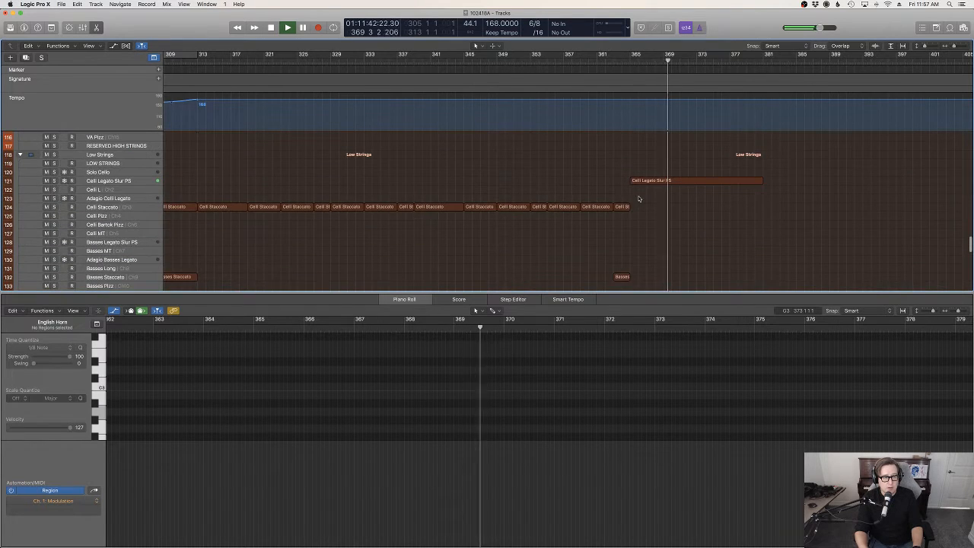
click(112, 242)
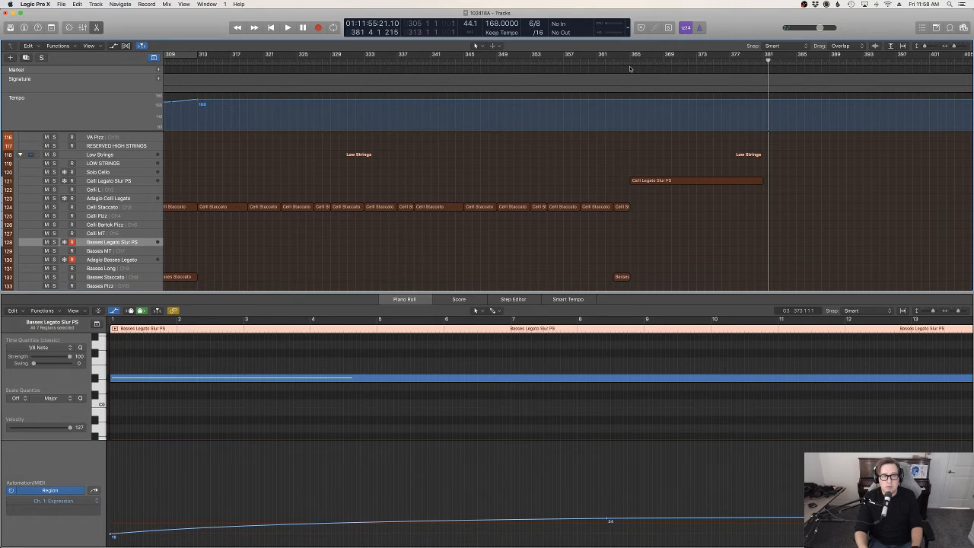
key(space)
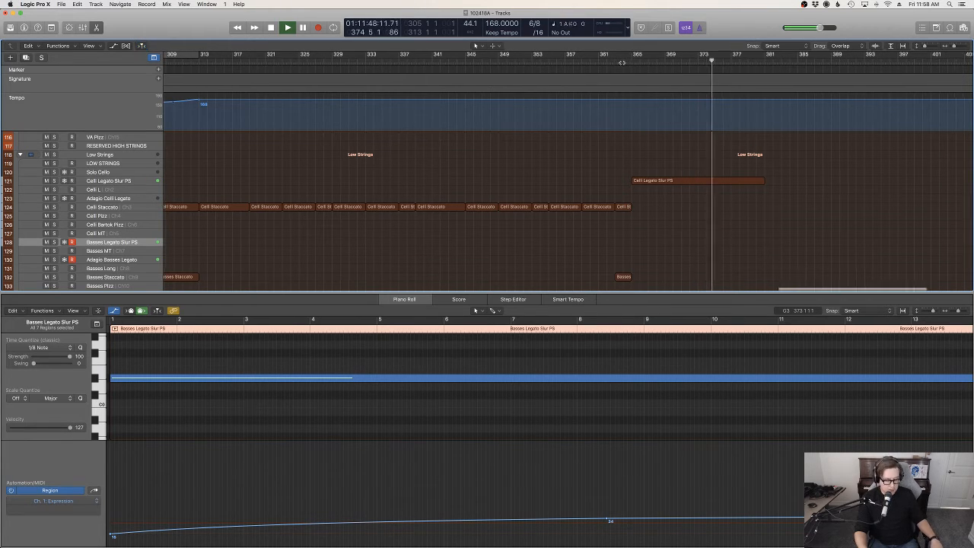
Replay from about bar 363 and arm the Low Brass Long track to try a part along with the playback.
scroll(694, 154, up, 5)
key(space)
scroll(694, 155, up, 10)
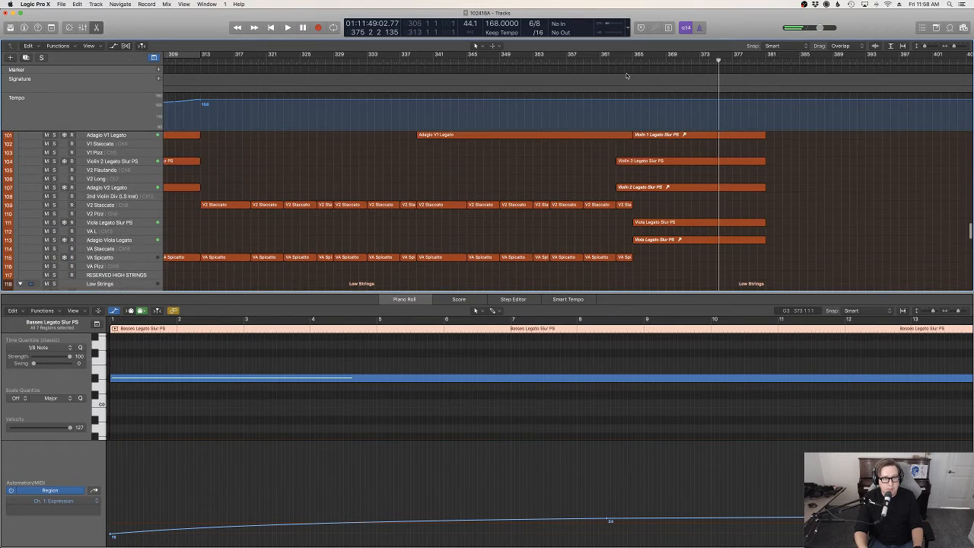
click(622, 60)
key(space)
scroll(776, 163, up, 14)
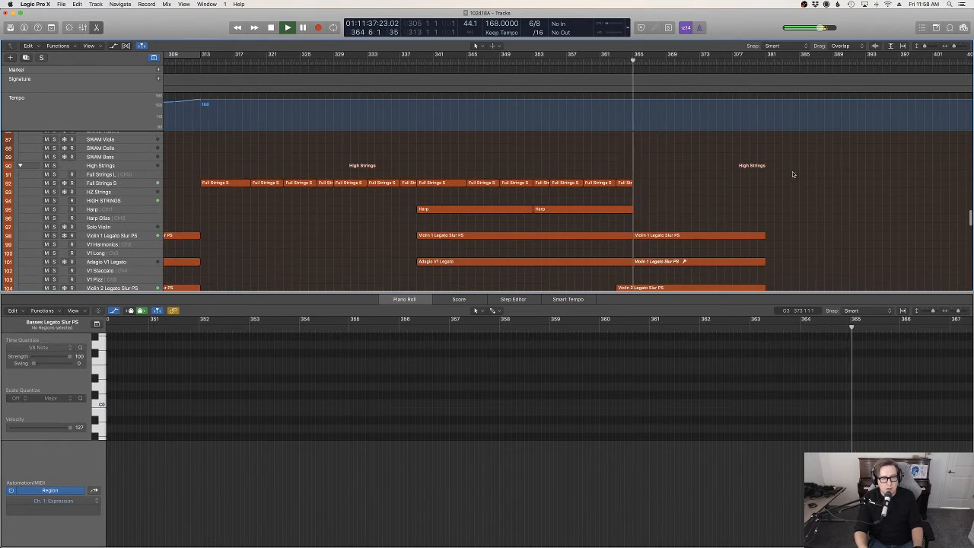
scroll(793, 178, up, 20)
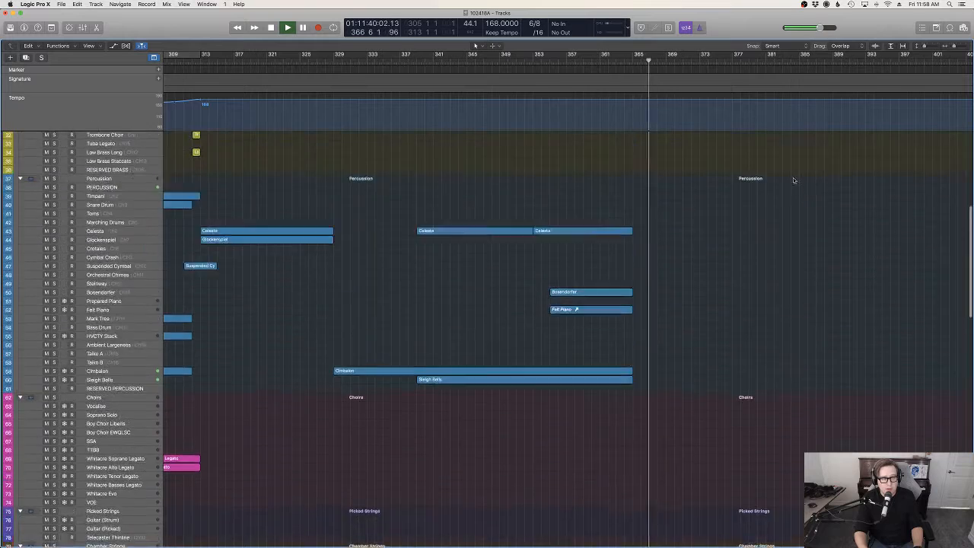
scroll(388, 297, up, 1)
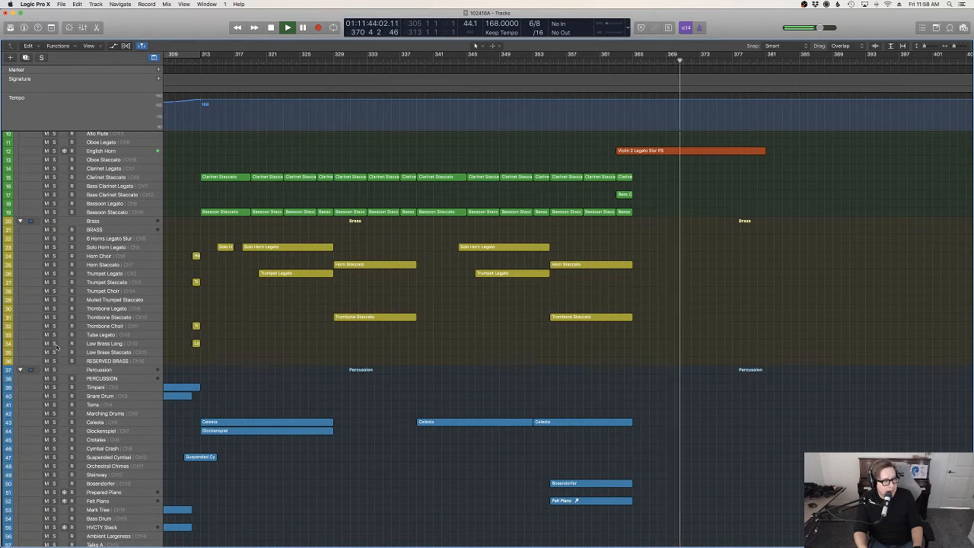
click(54, 343)
key(s)
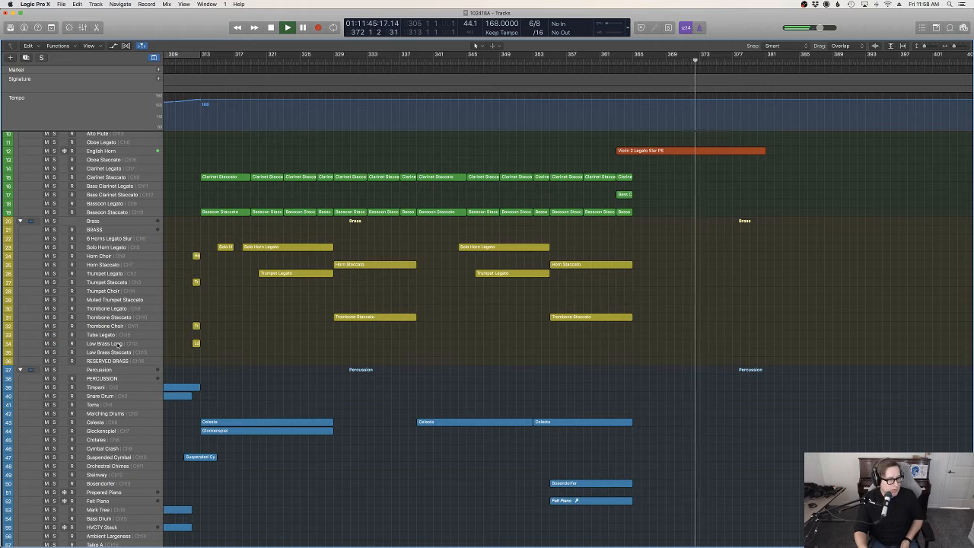
click(119, 344)
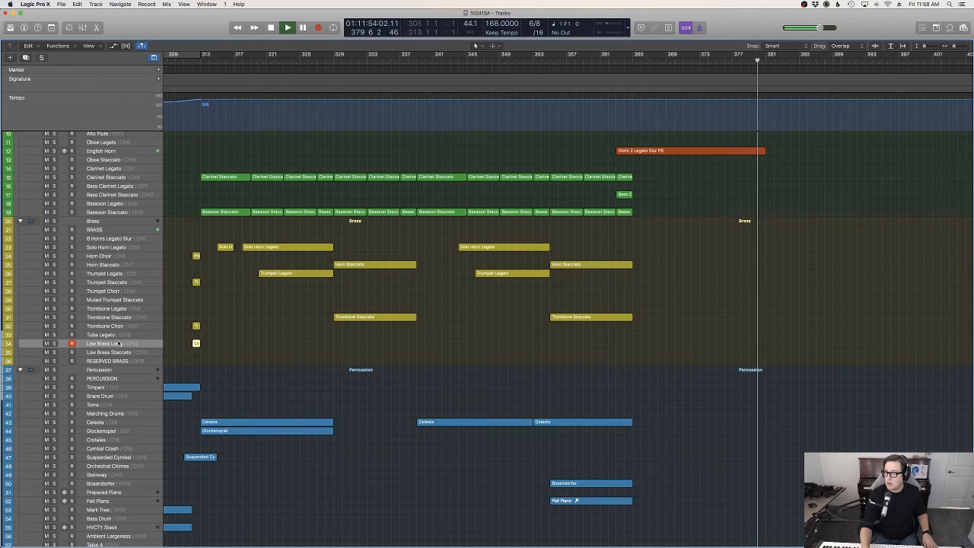
key(space)
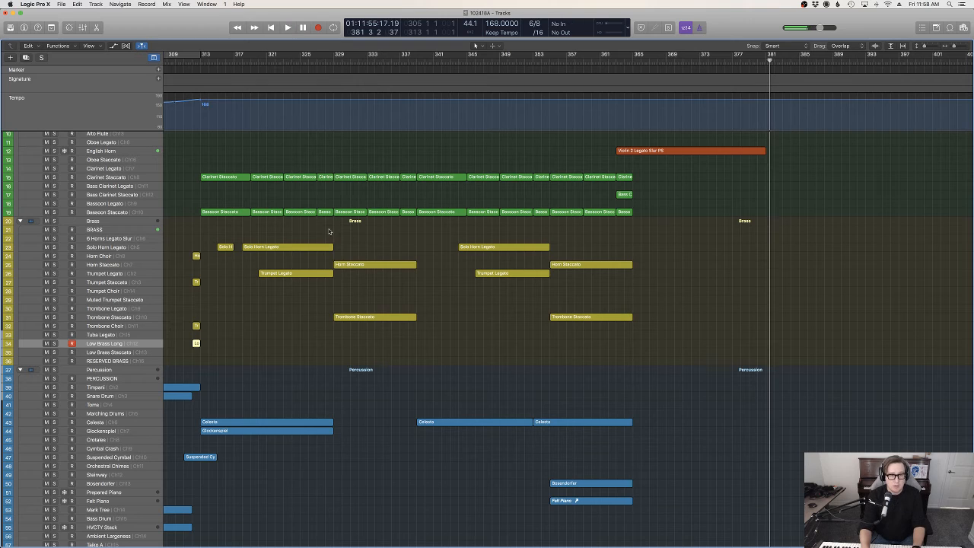
drag(693, 67, 684, 61)
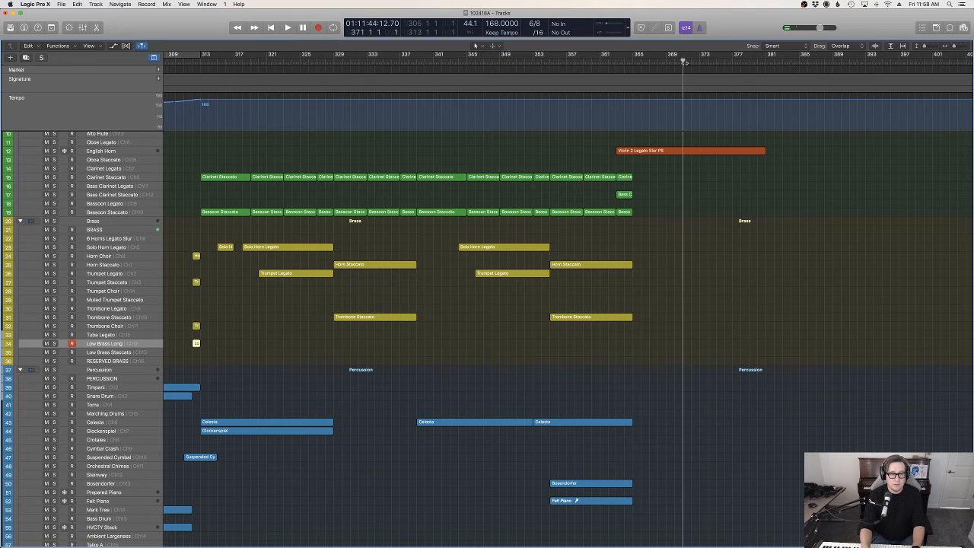
key(r)
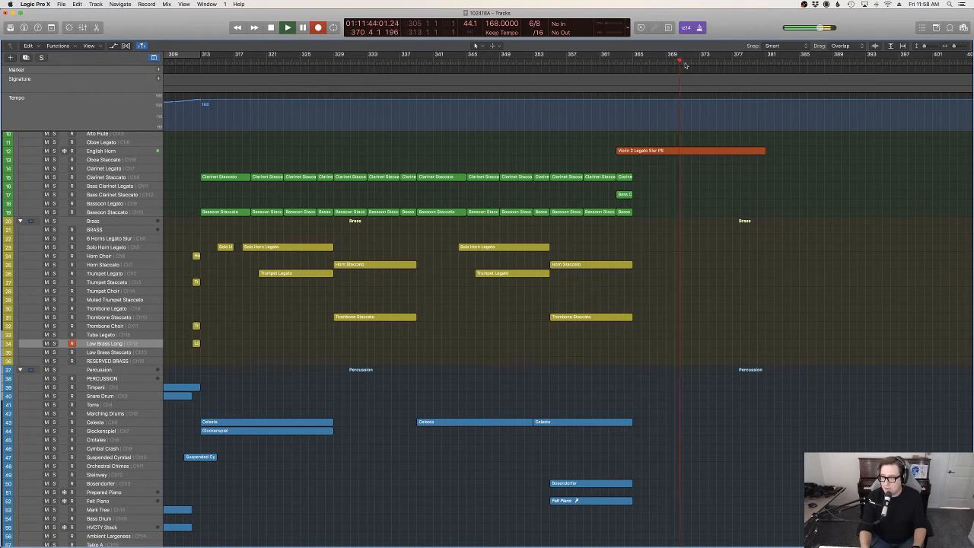
key(space)
Record a sustained Low Brass Long line from bar 365 to about bar 381, starting the take at bar 364.
click(624, 60)
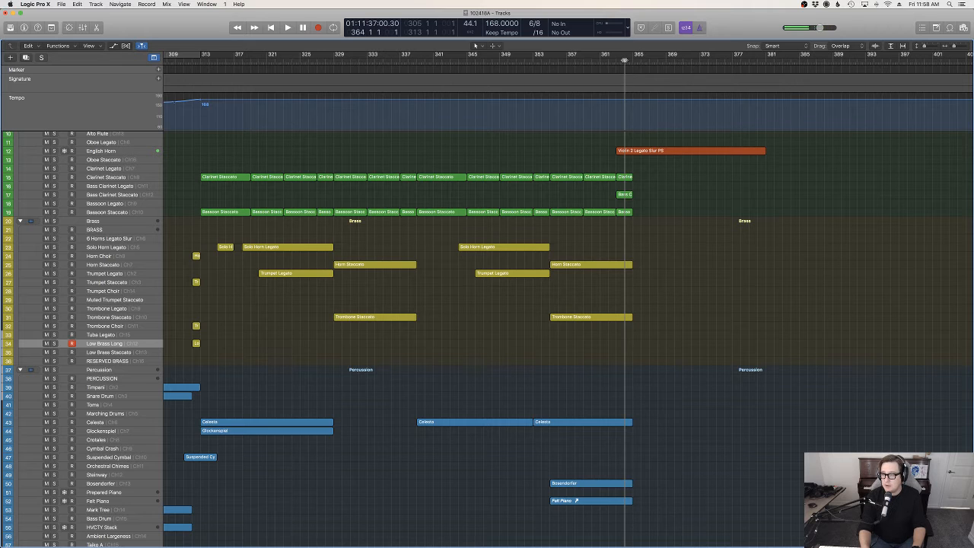
key(r)
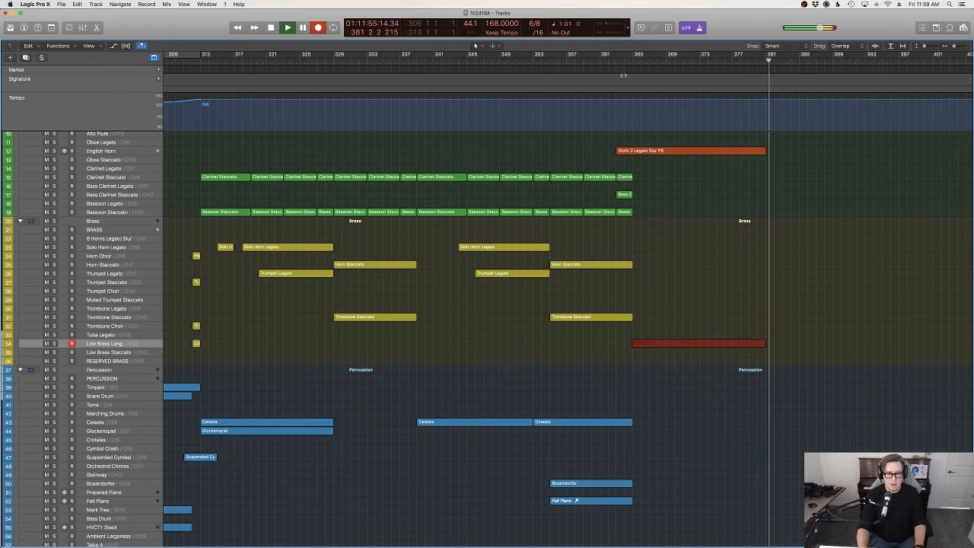
key(space)
Add a flat Modulation level across the new Low Brass Long region and raise it to 28 while playing from just before bar 365.
key(e)
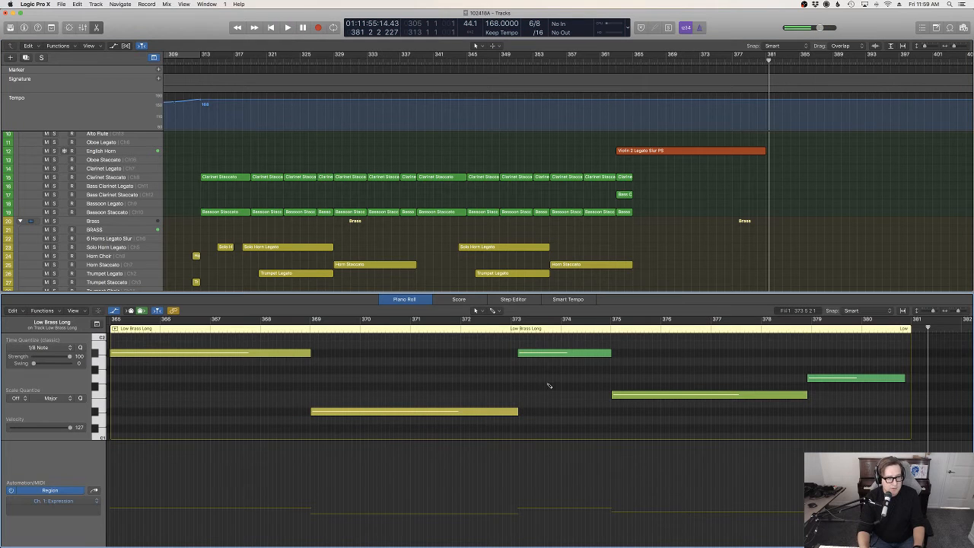
key(super+a)
scroll(548, 383, left, 4)
click(548, 383)
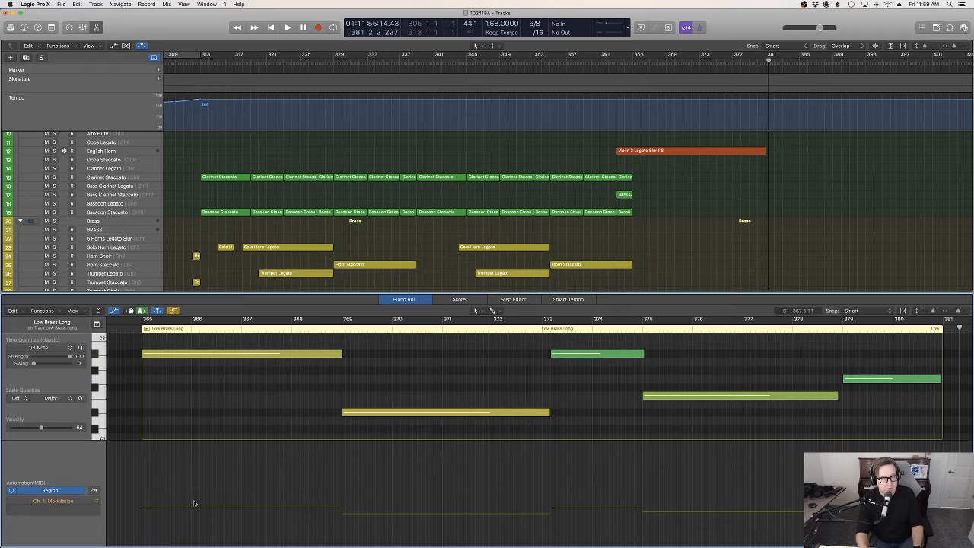
drag(156, 528, 156, 525)
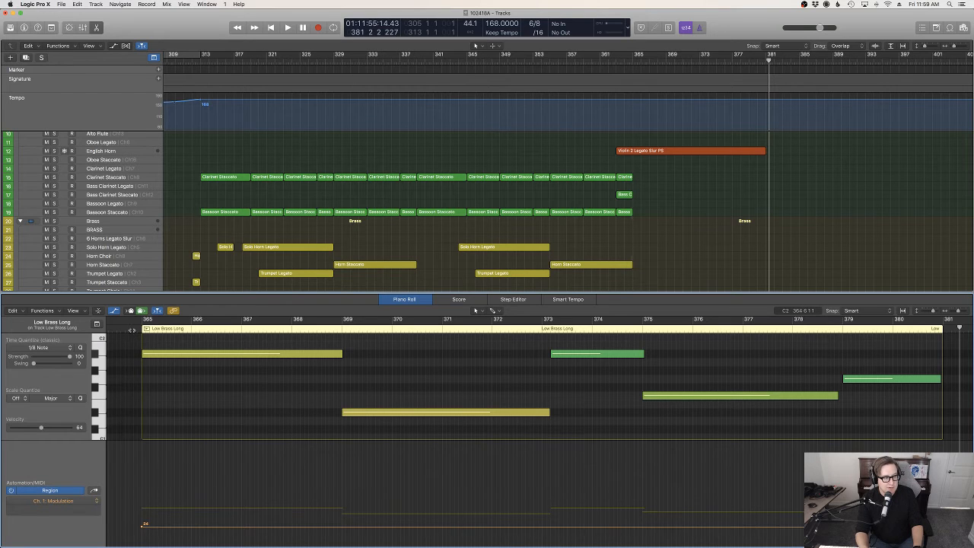
double_click(132, 330)
drag(172, 528, 172, 525)
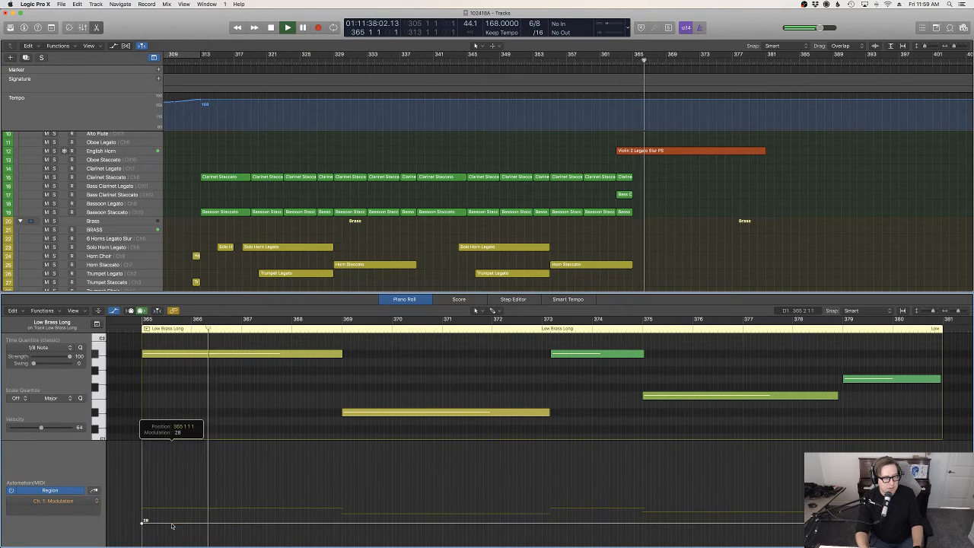
Color and name all regions in the project by their tracks, and stop playback.
key(e)
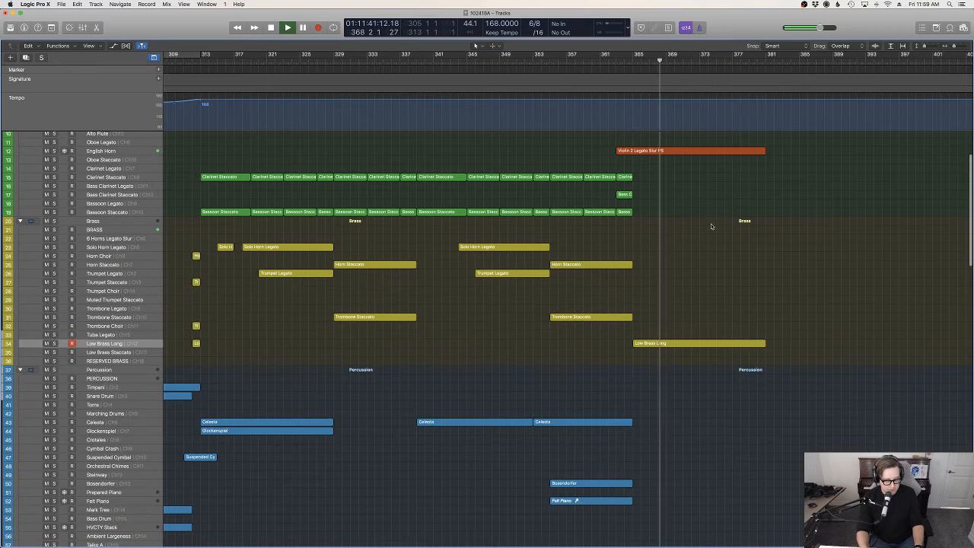
key(super+a)
right_click(721, 151)
click(726, 153)
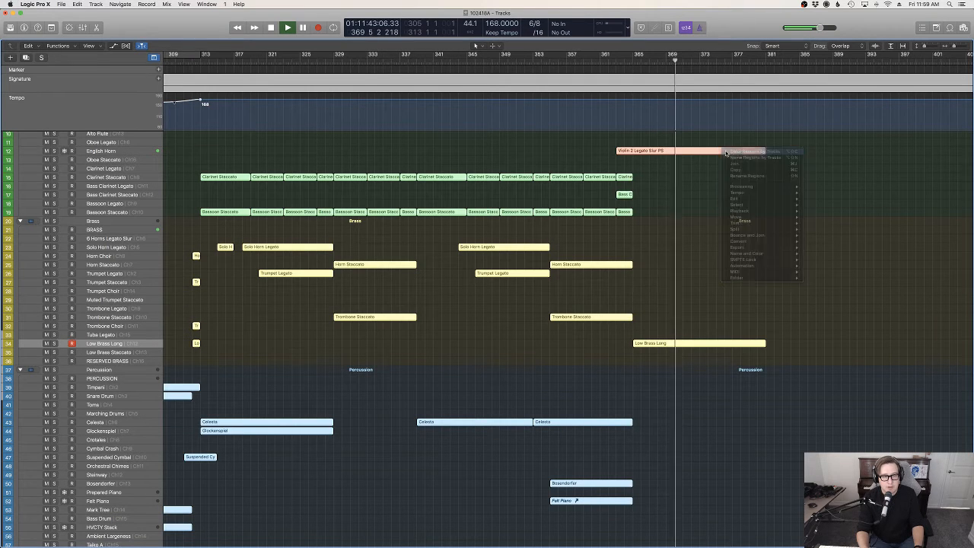
right_click(726, 152)
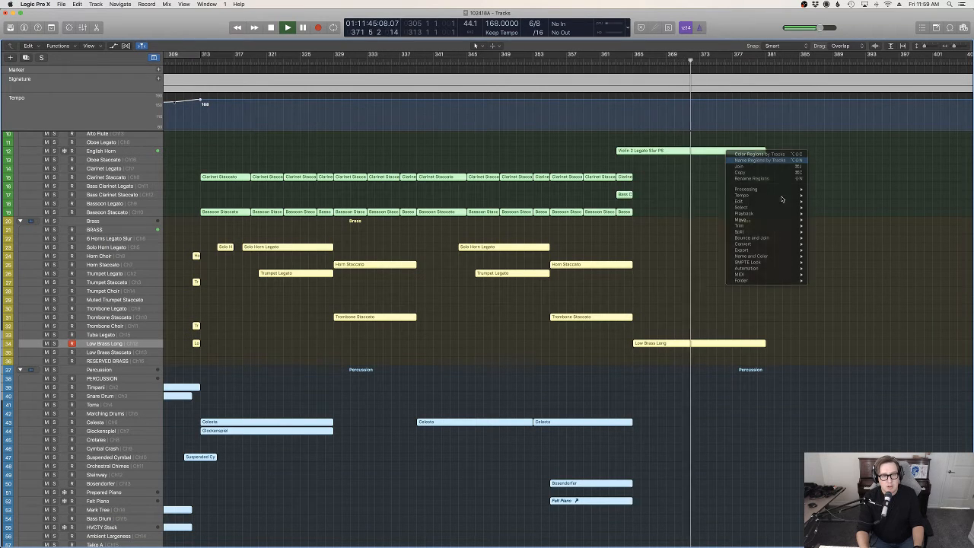
click(833, 266)
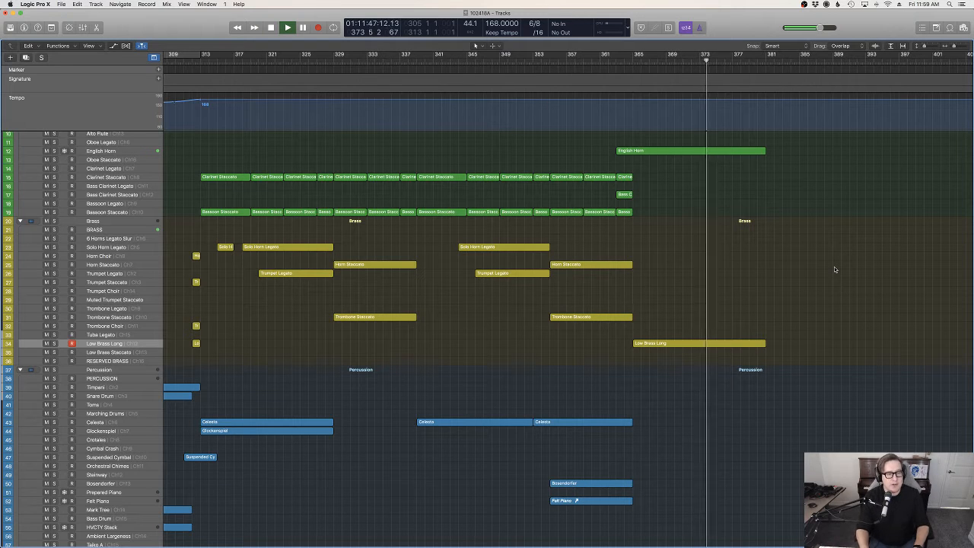
scroll(834, 269, down, 1)
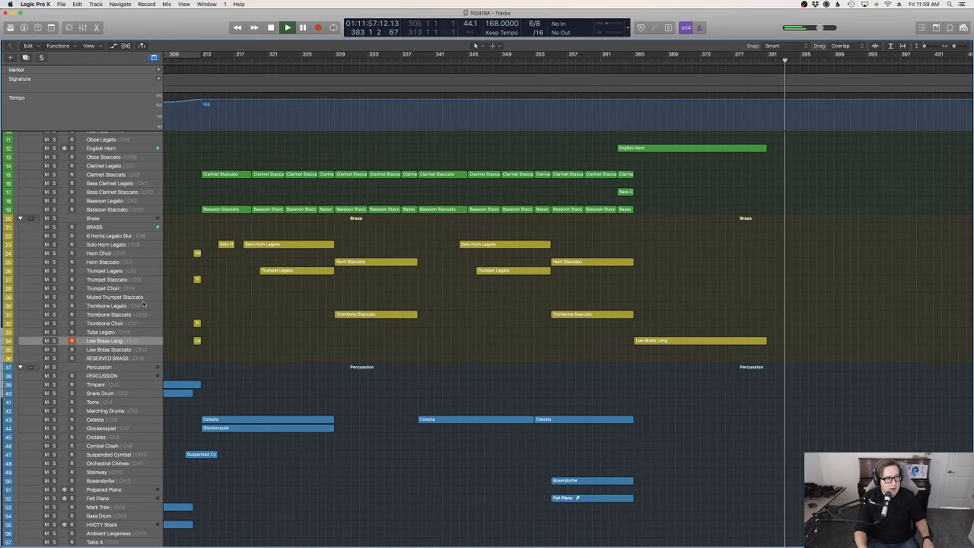
key(space)
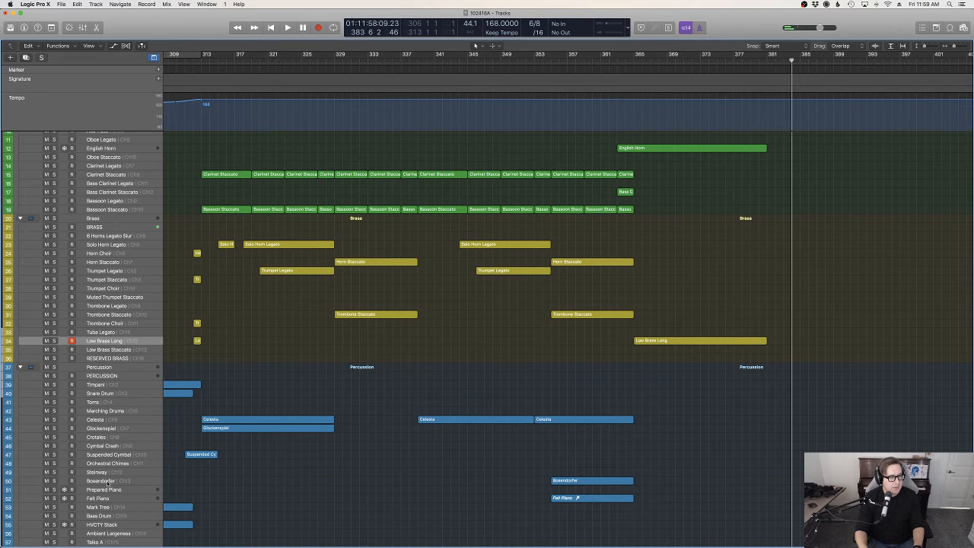
Solo the Bosendorfer track briefly and arm it together with Felt Piano to try out a piano part.
click(59, 482)
key(s)
scroll(91, 456, down, 5)
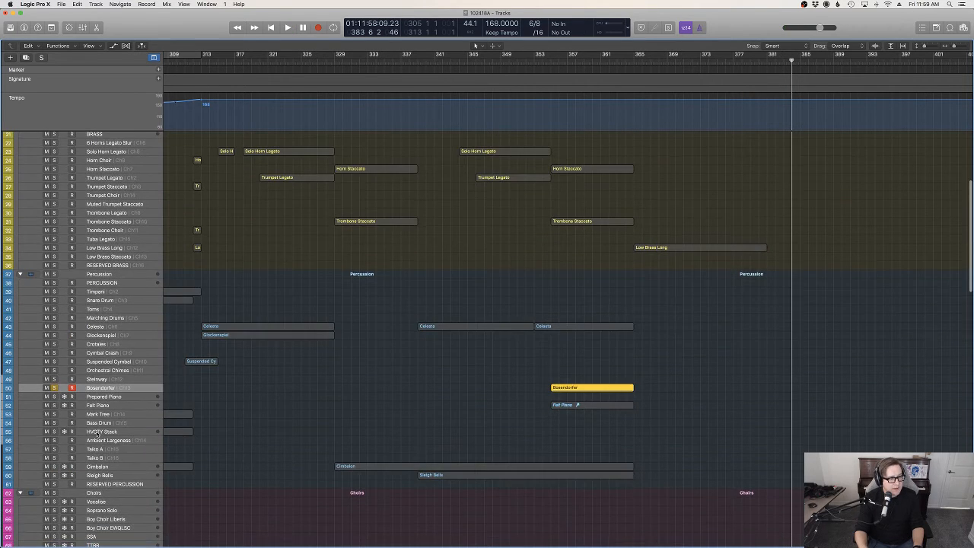
key(s)
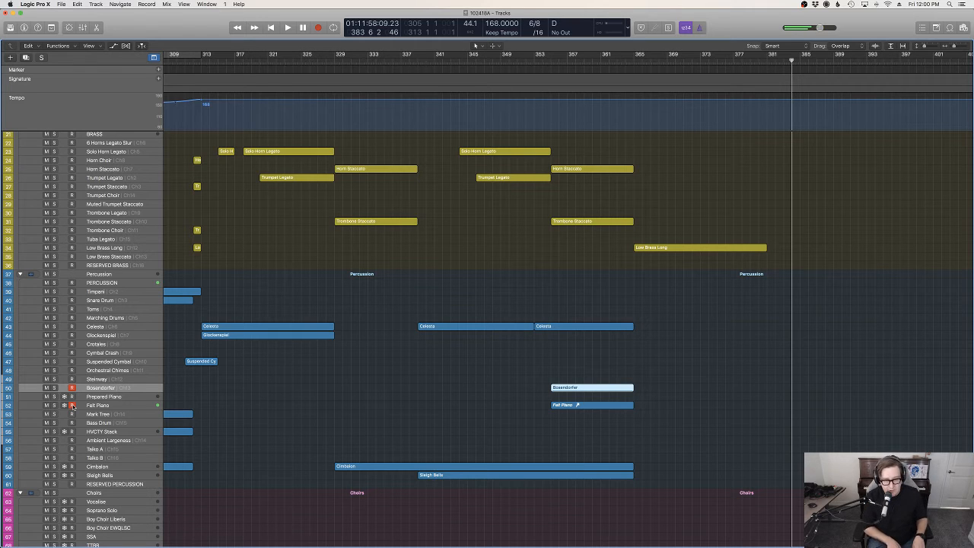
click(645, 382)
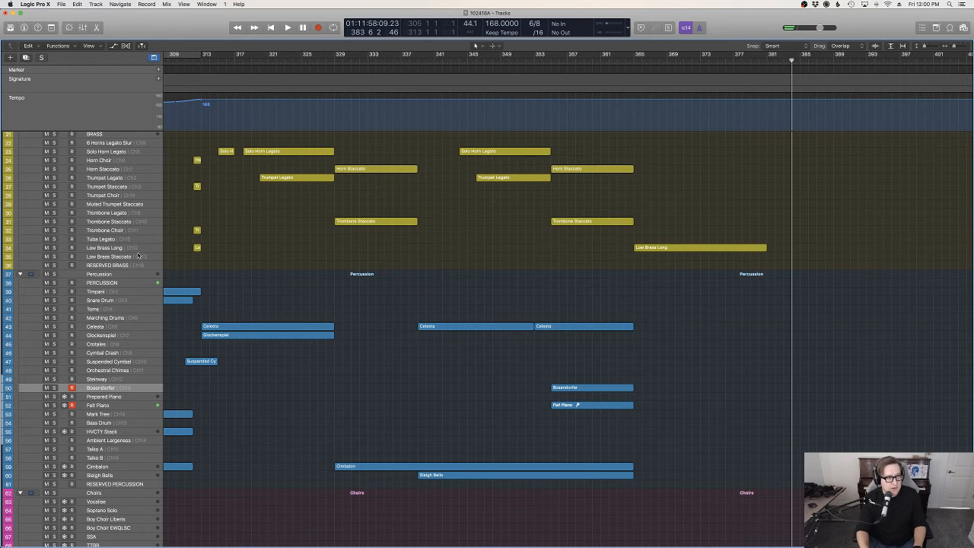
Add a 4/4 time signature change at bar 381, where the Low Brass Long region ends.
click(107, 248)
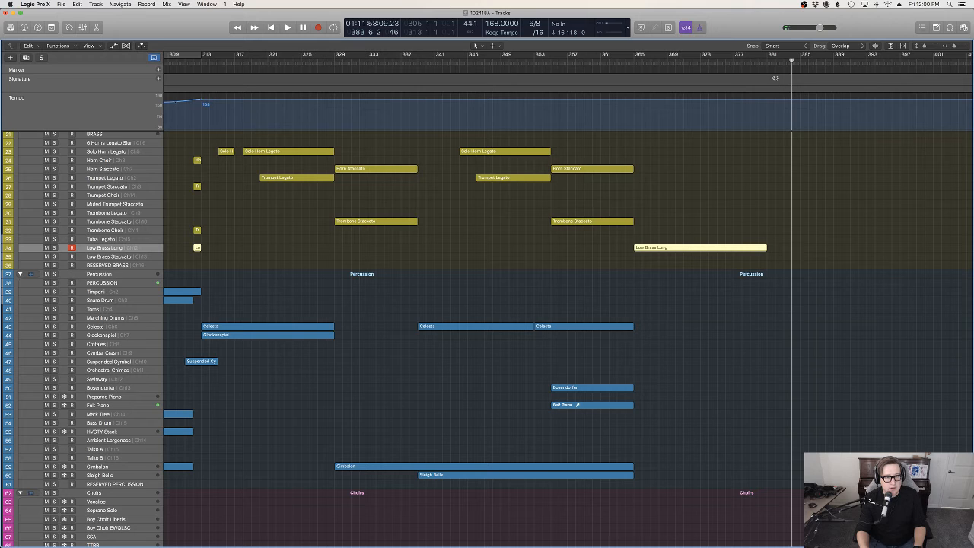
drag(775, 63, 768, 63)
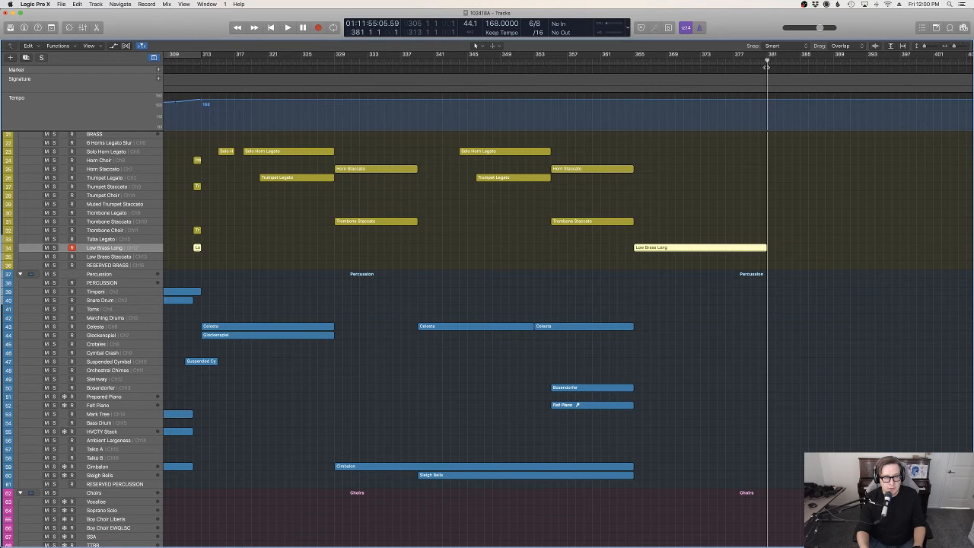
key(d)
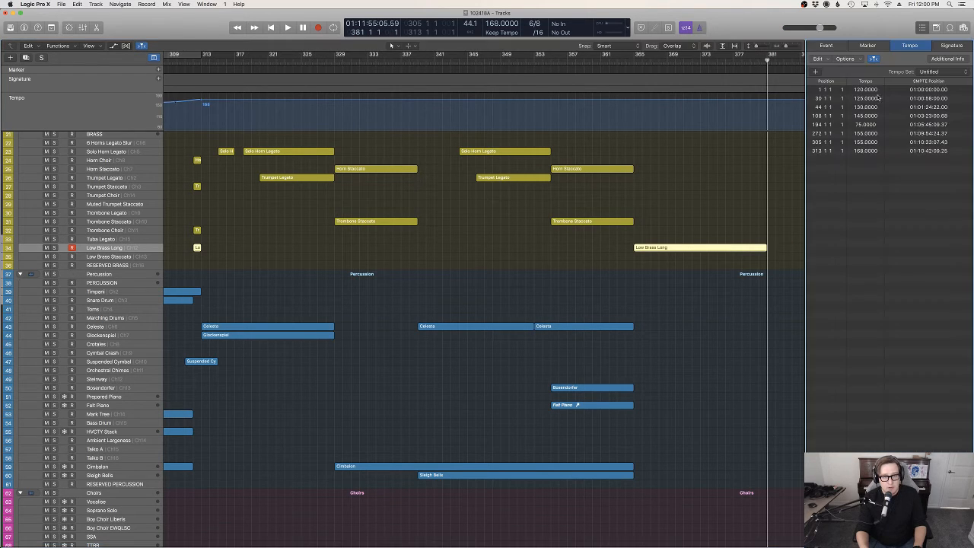
click(828, 45)
click(869, 48)
click(950, 47)
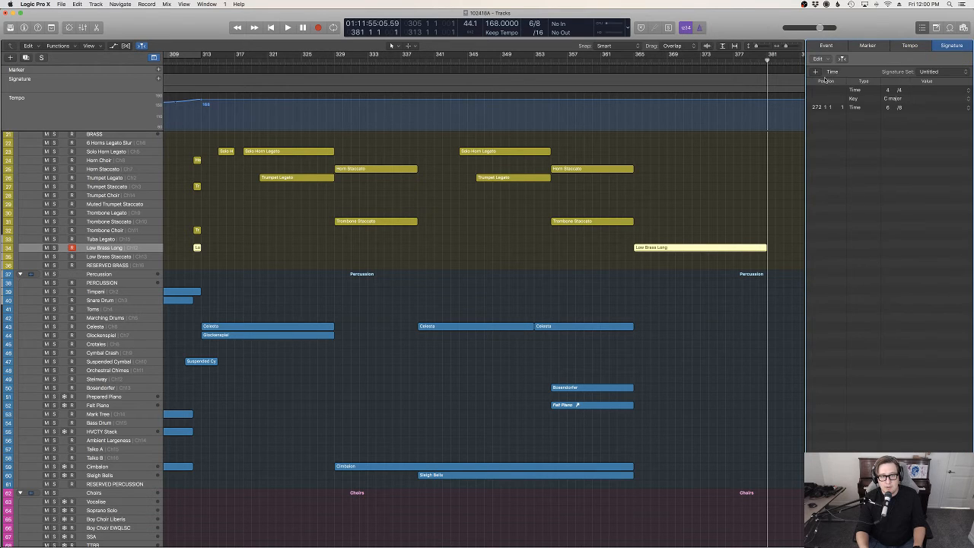
click(815, 71)
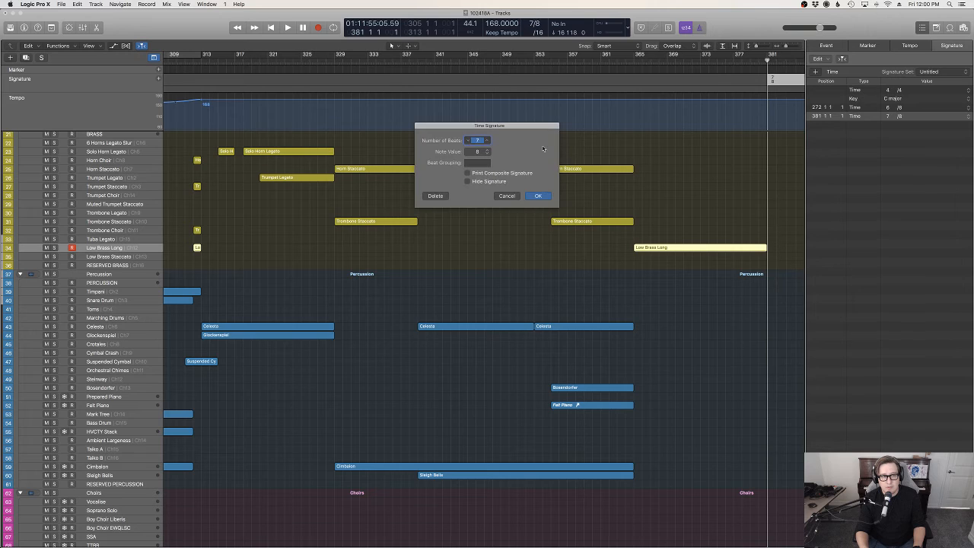
click(479, 150)
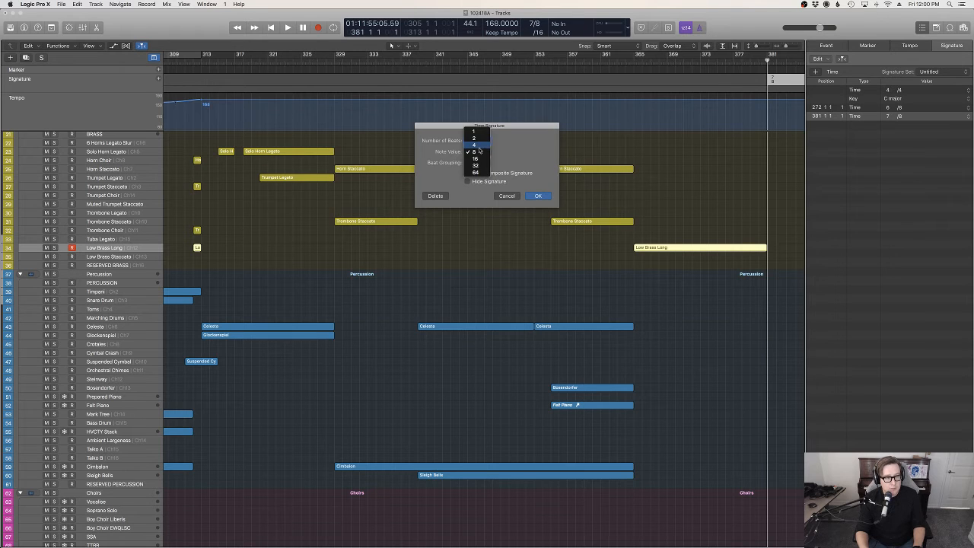
click(477, 145)
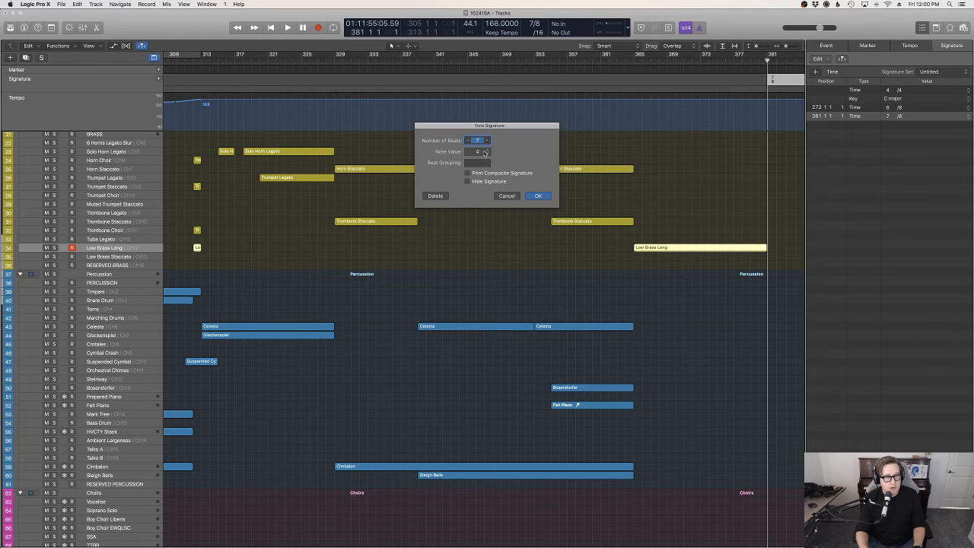
click(538, 196)
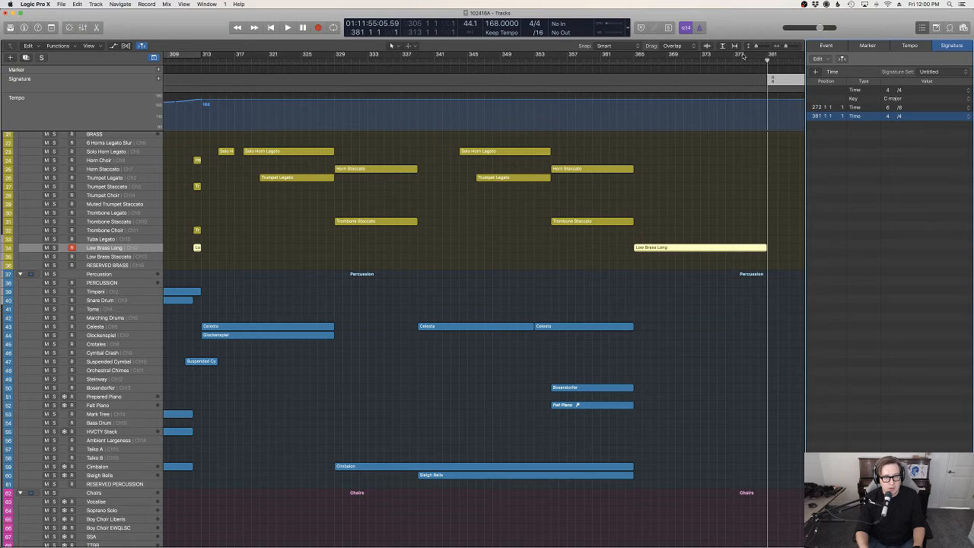
key(d)
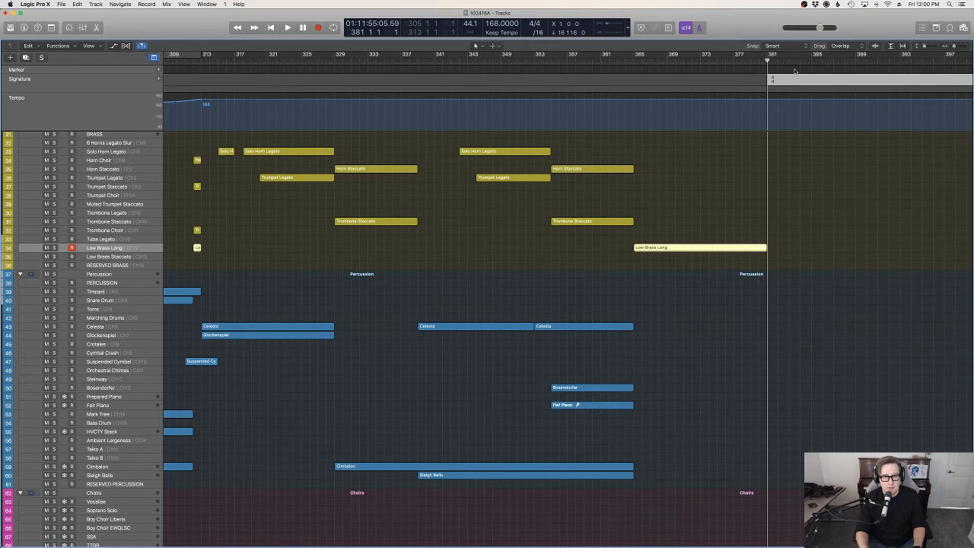
Add a tempo change to 90 at bar 381.
key(d)
click(910, 46)
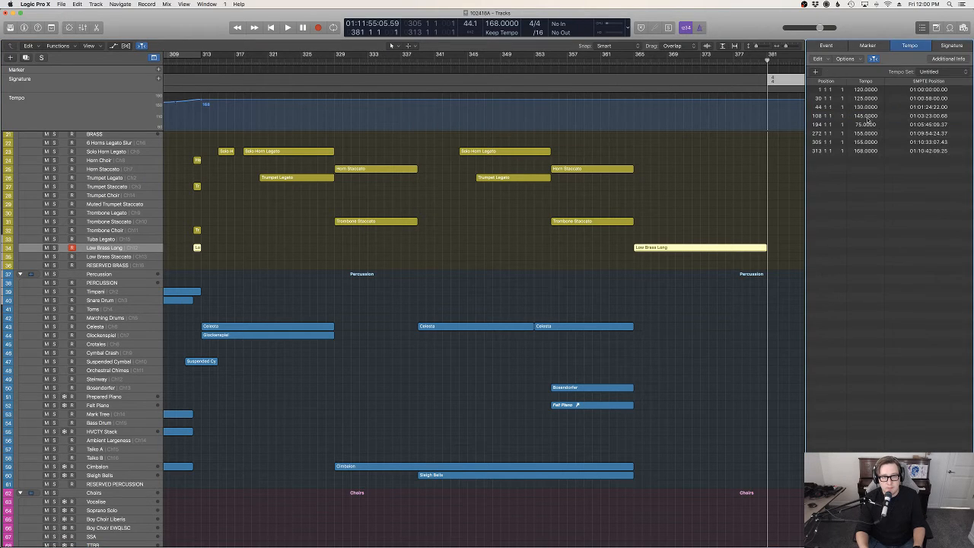
click(813, 71)
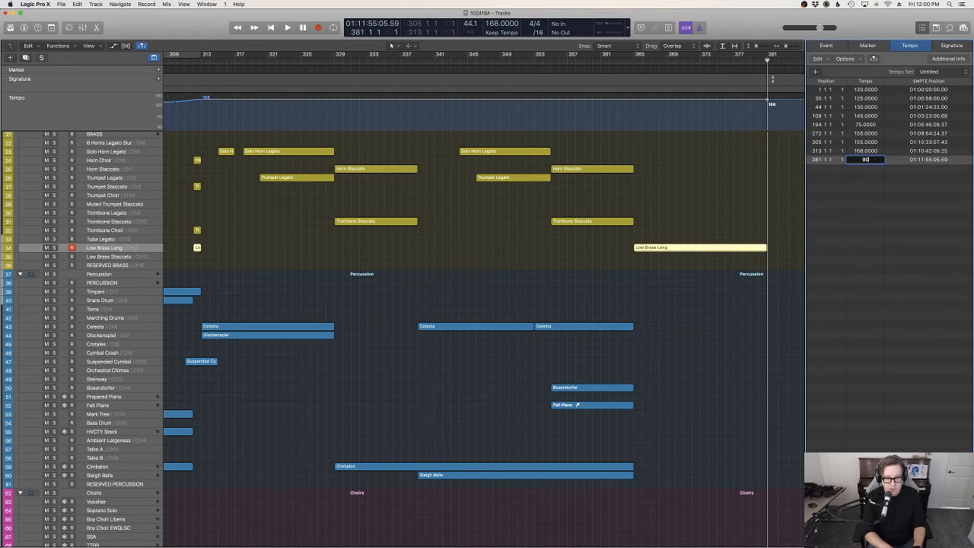
key(Return)
key(d)
Play from about bar 376 through the meter and tempo change at bar 381.
double_click(723, 60)
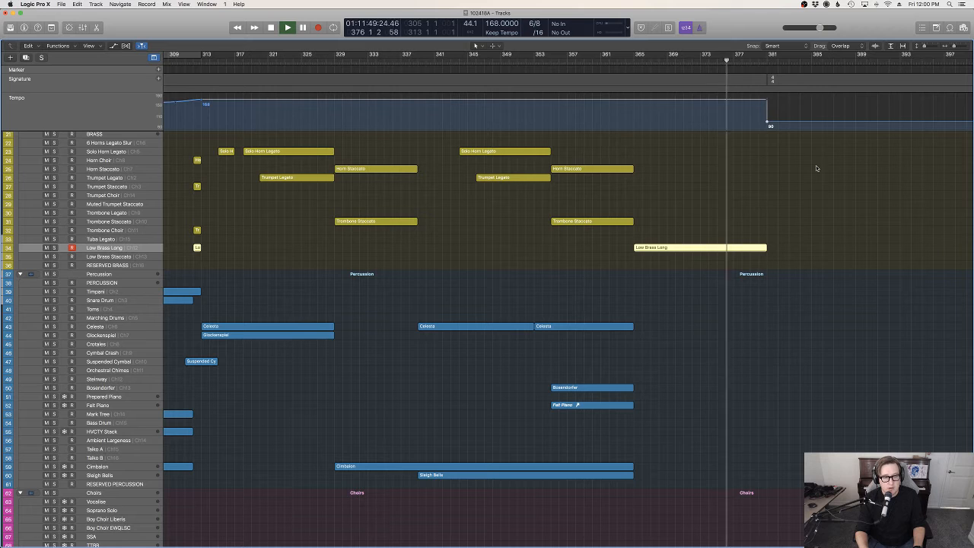
scroll(578, 298, up, 6)
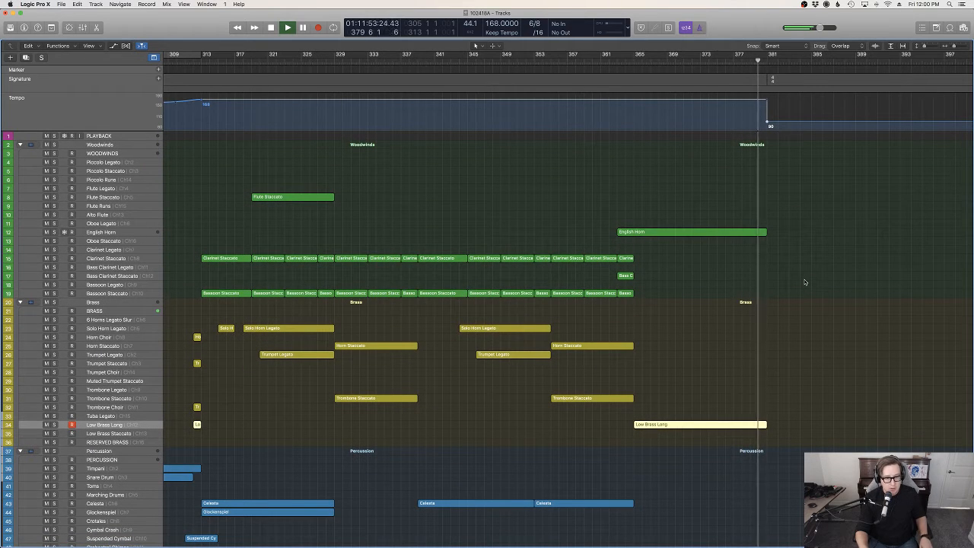
scroll(804, 282, down, 5)
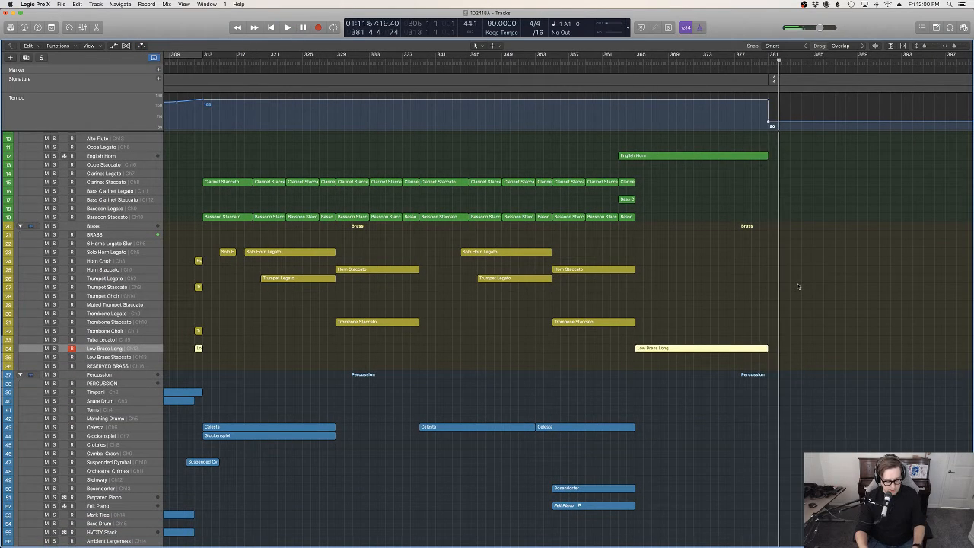
Record a sustained Low Brass Long note from bar 381 to about bar 385 and check it in the Piano Roll.
key(r)
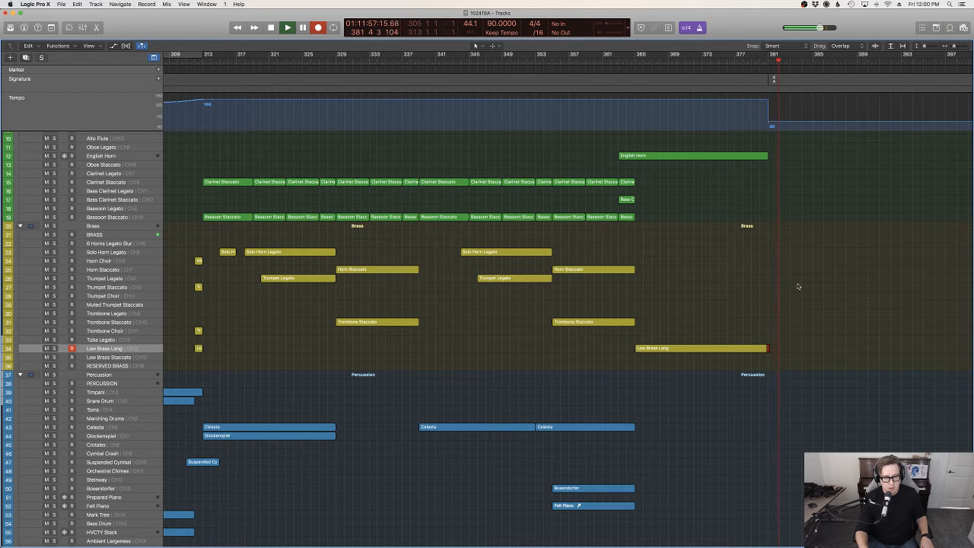
scroll(798, 286, down, 3)
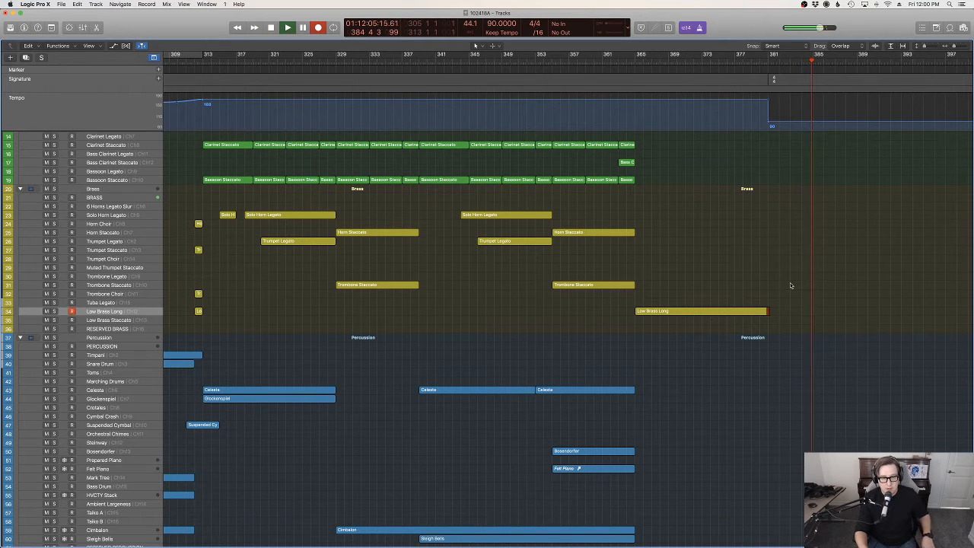
key(space)
key(p)
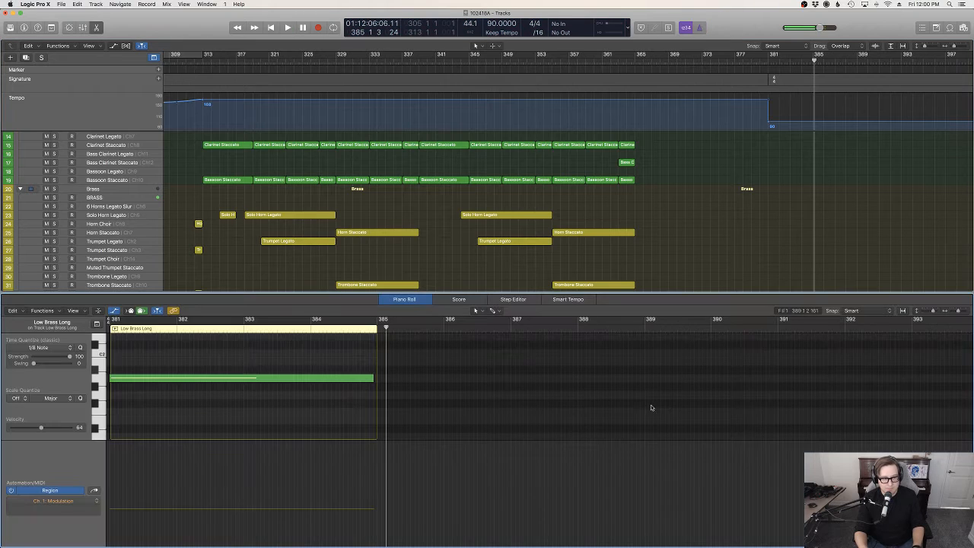
key(p)
Copy the Celli Legato Slur PS region starting at bar 365 to the same position on the Adagio Celli Legato track.
scroll(837, 225, down, 15)
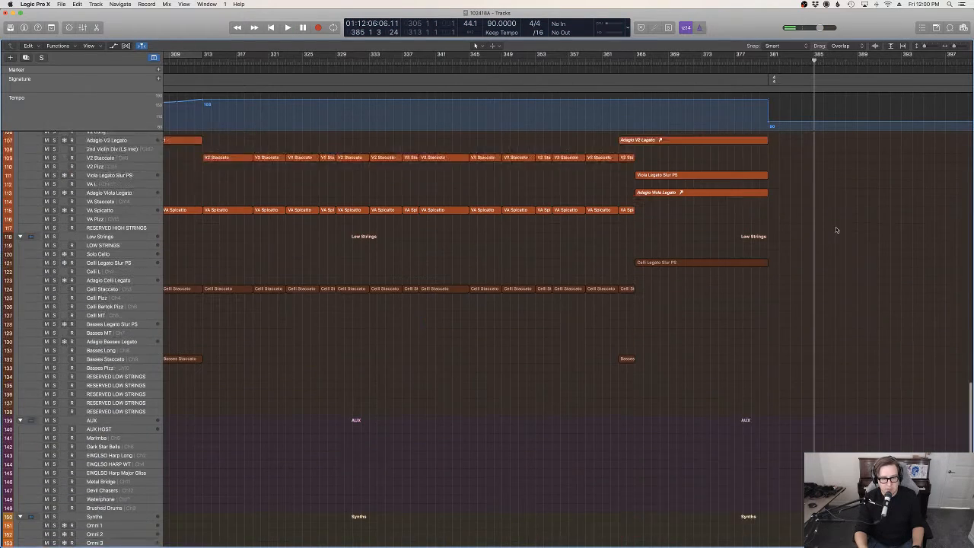
scroll(836, 229, down, 2)
click(771, 60)
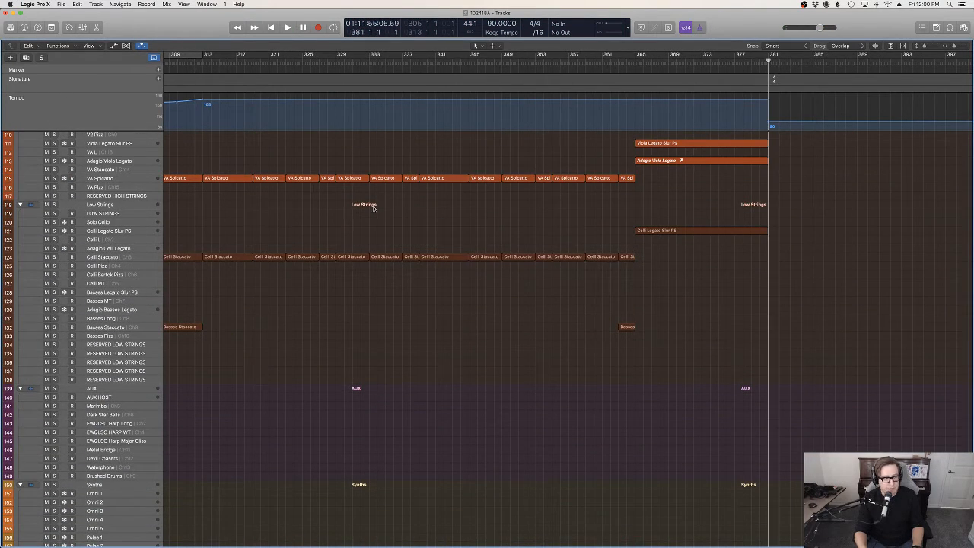
click(107, 232)
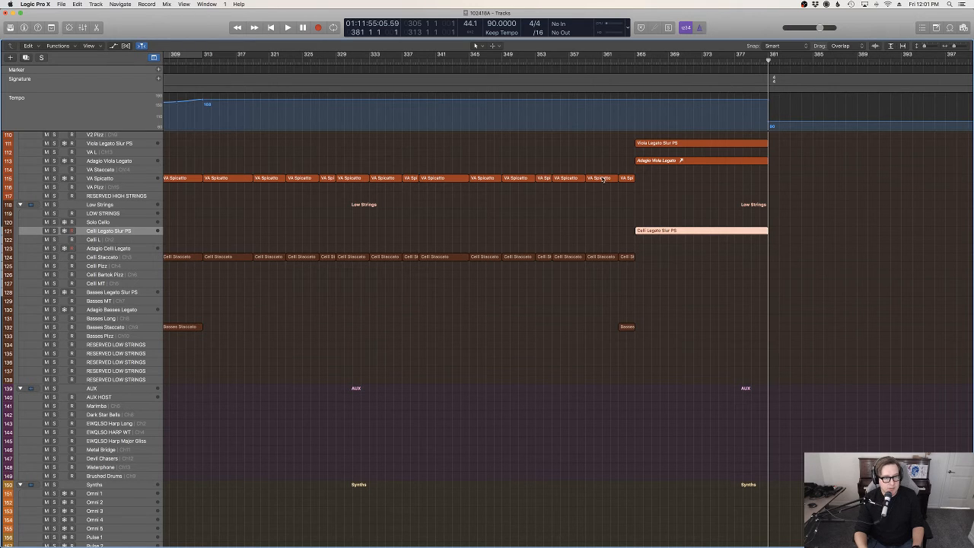
drag(737, 220, 727, 248)
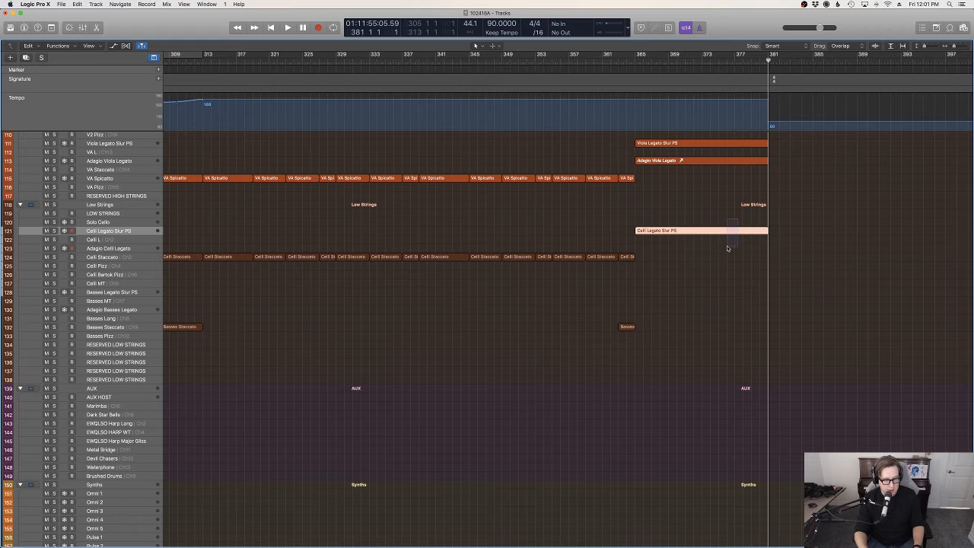
click(131, 251)
click(77, 5)
click(99, 77)
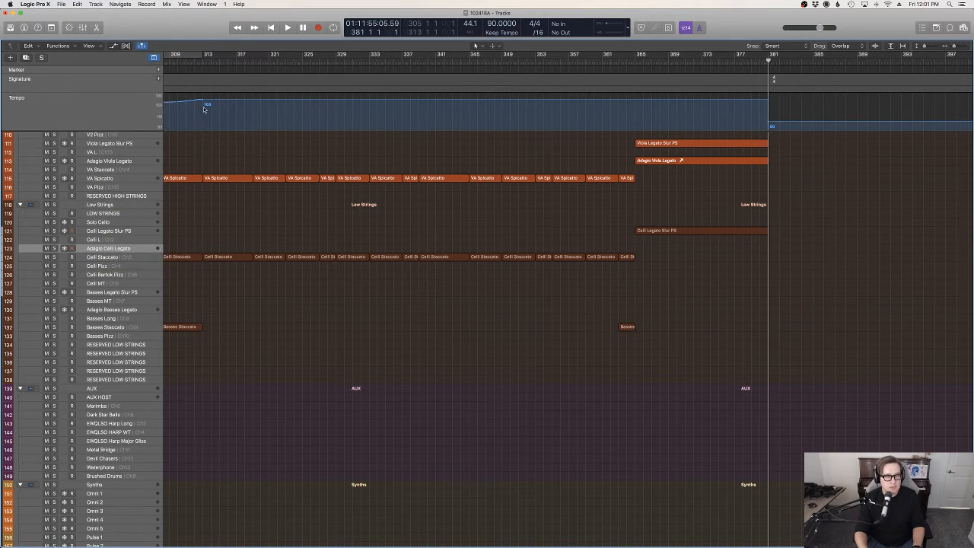
Record a Celli Legato Slur PS part from bar 381 to about bar 385.
click(102, 232)
click(645, 207)
key(r)
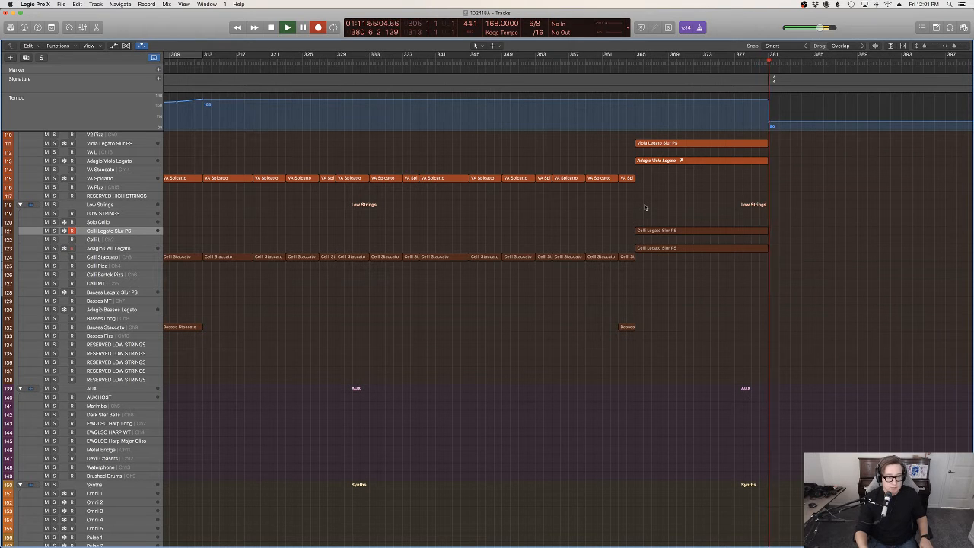
scroll(832, 287, up, 15)
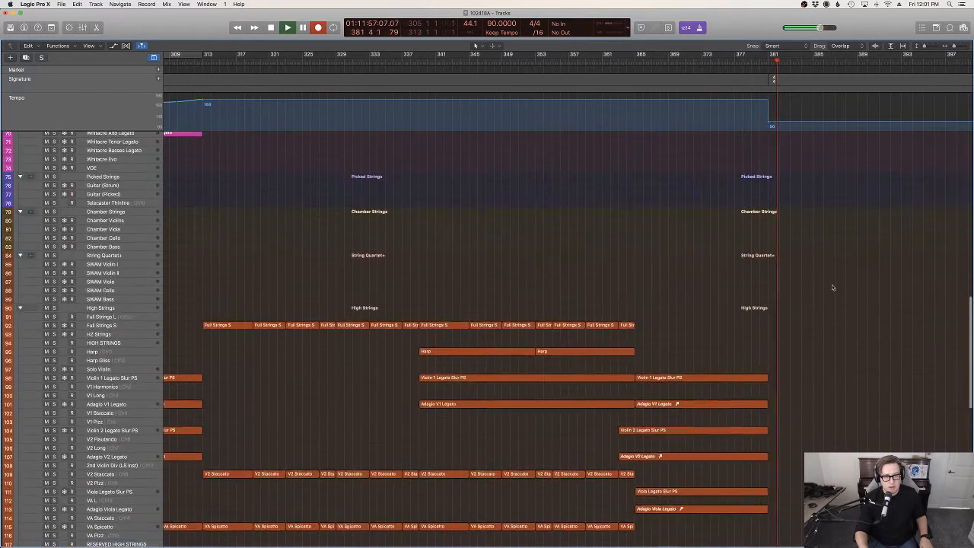
scroll(833, 286, up, 20)
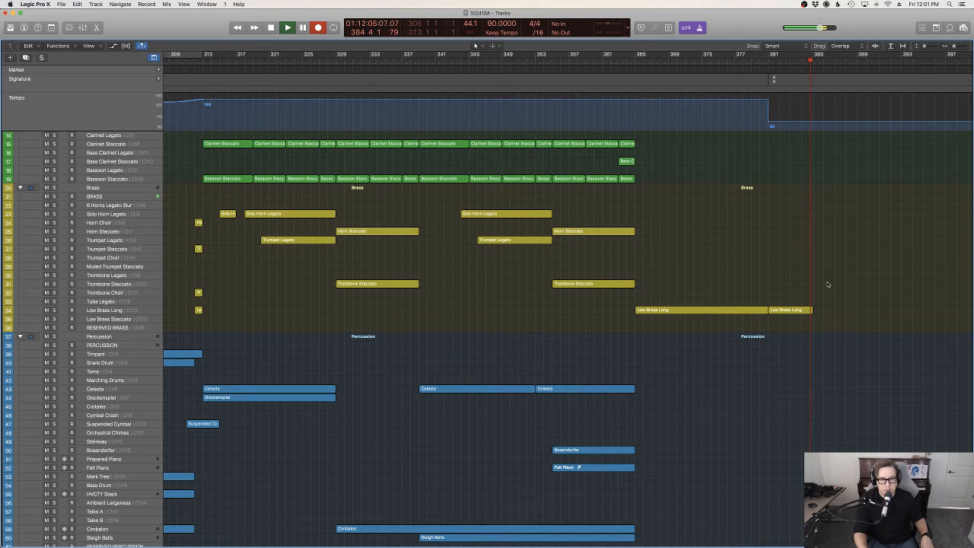
key(space)
scroll(828, 287, down, 10)
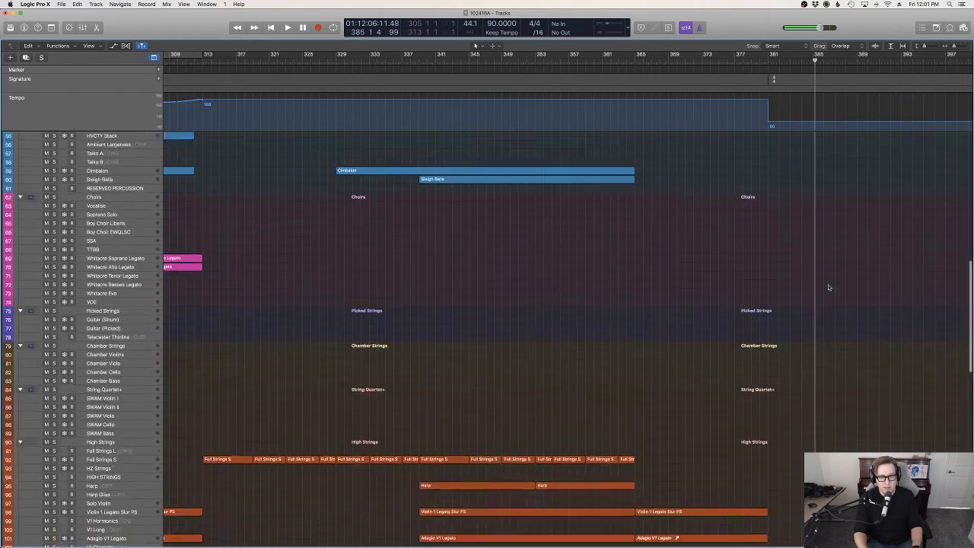
Repeat the Low Brass Long and both celli regions starting at bar 381 back to back until bar 397.
scroll(828, 287, down, 12)
key(p)
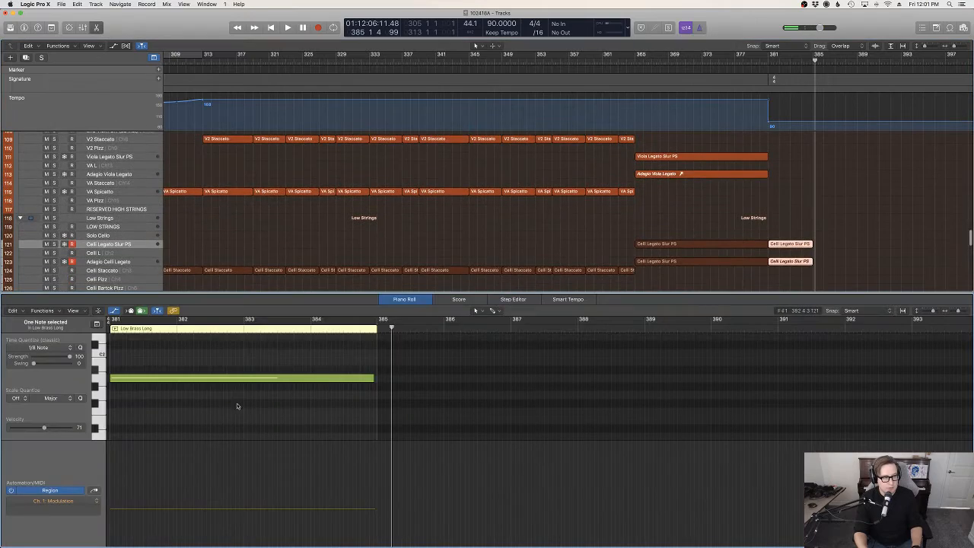
click(233, 378)
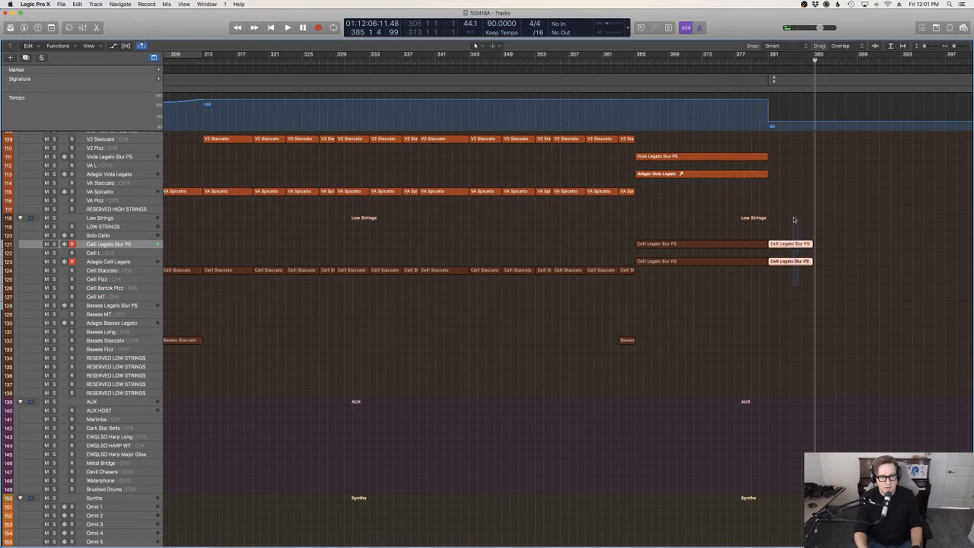
scroll(793, 220, up, 15)
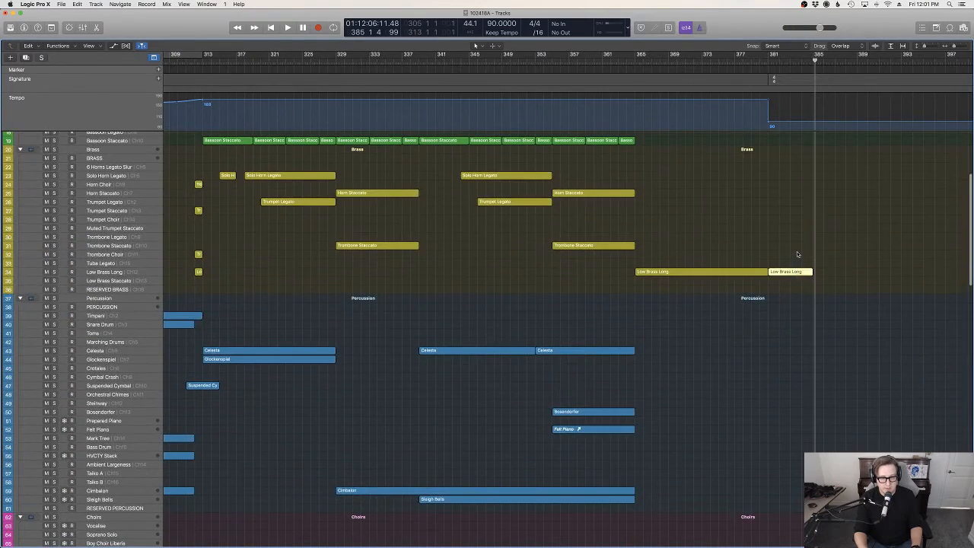
drag(806, 62, 811, 63)
key(super+v)
key(super+v)
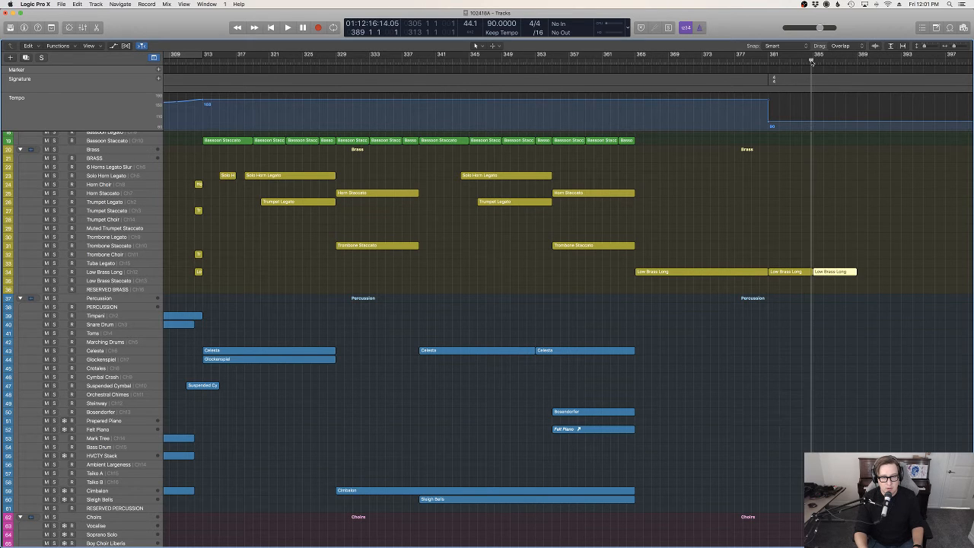
key(super+v)
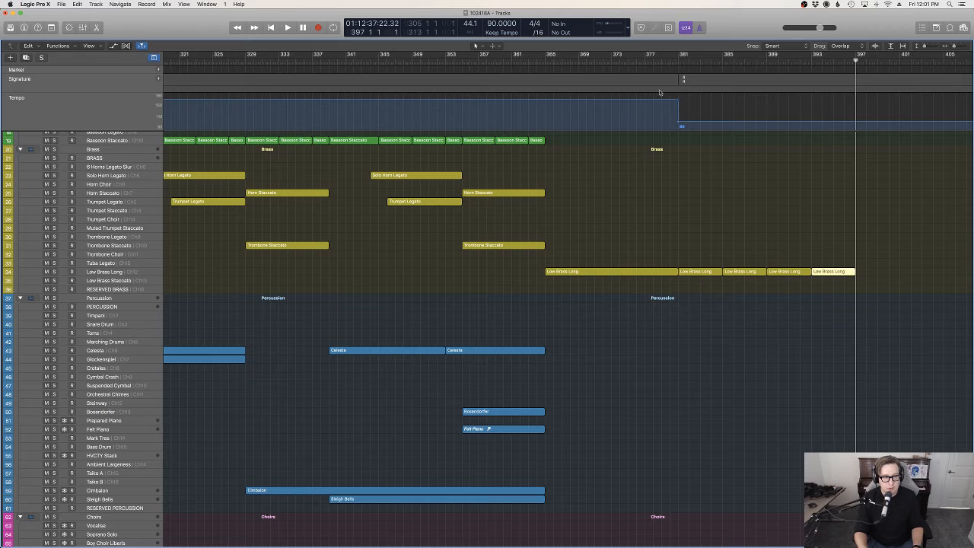
Select the Bosendorfer track and play the cue from about bar 353 to bar 391.
click(545, 61)
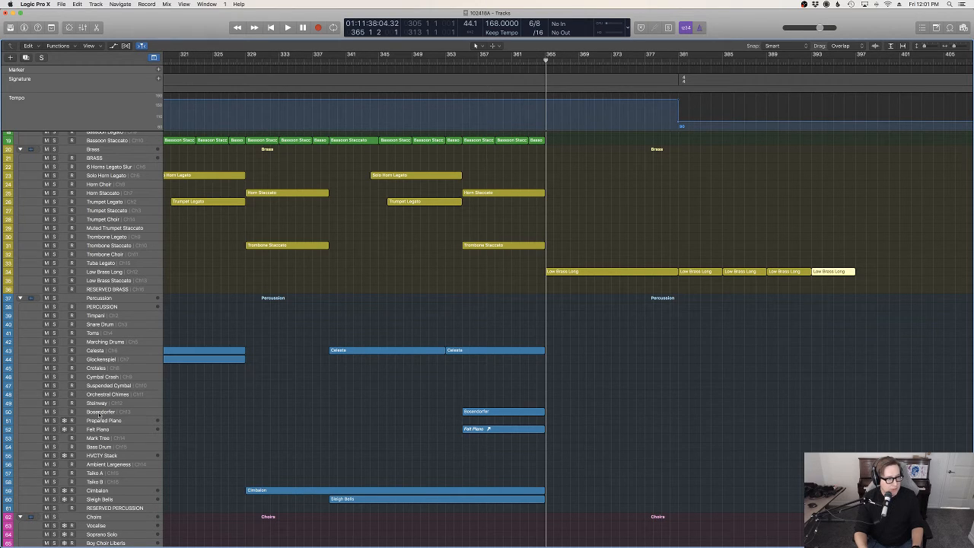
click(99, 414)
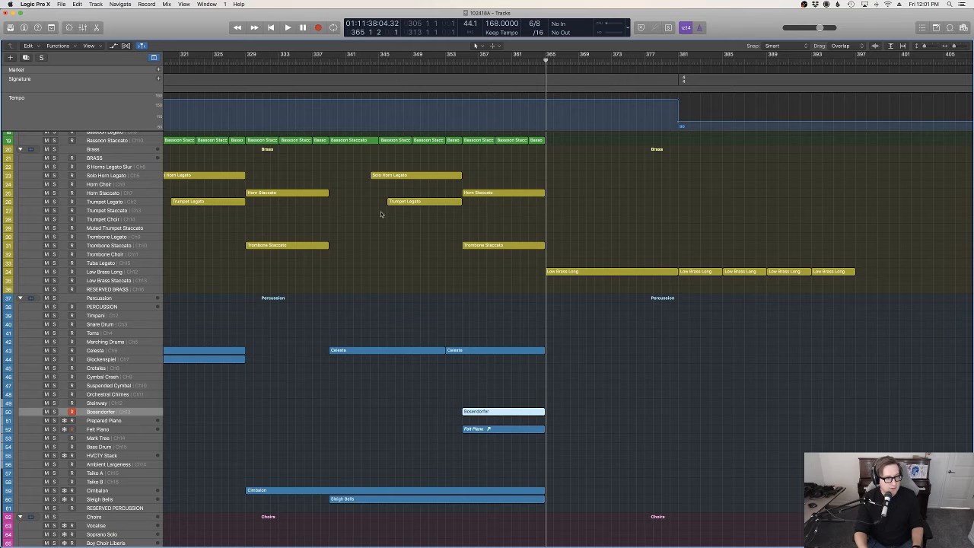
key(space)
key(space)
click(453, 61)
key(space)
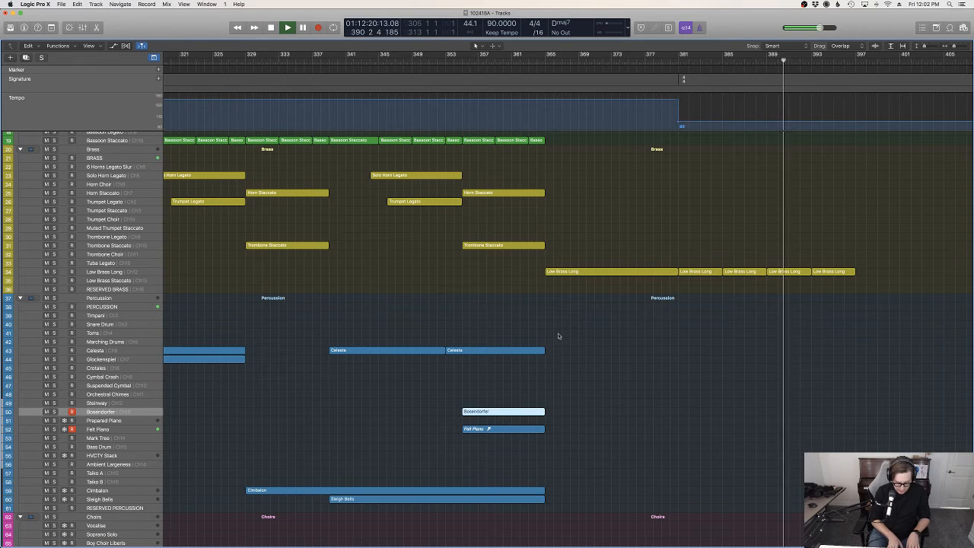
key(space)
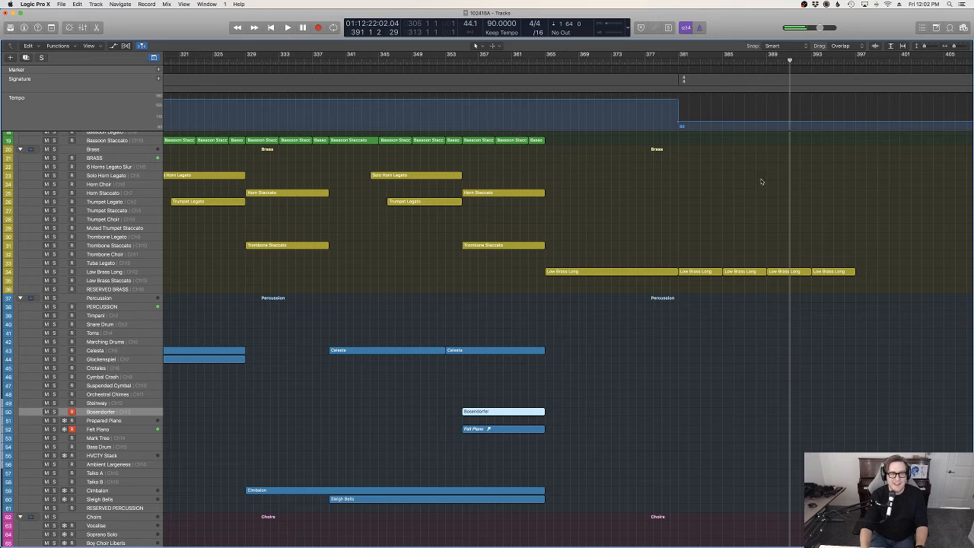
Try recording a Bosendorfer and Felt Piano part over the slow section from bar 381 and discard the take.
click(677, 63)
click(430, 185)
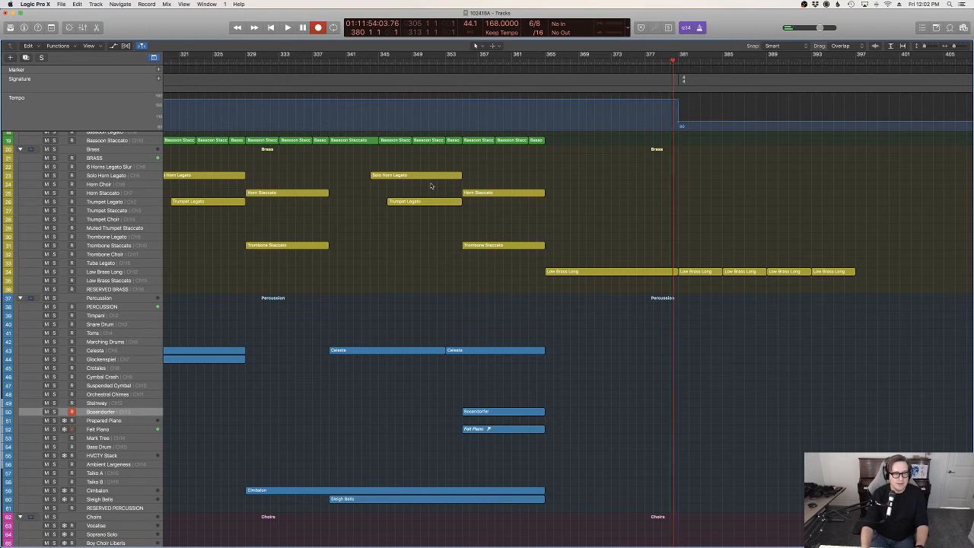
key(space)
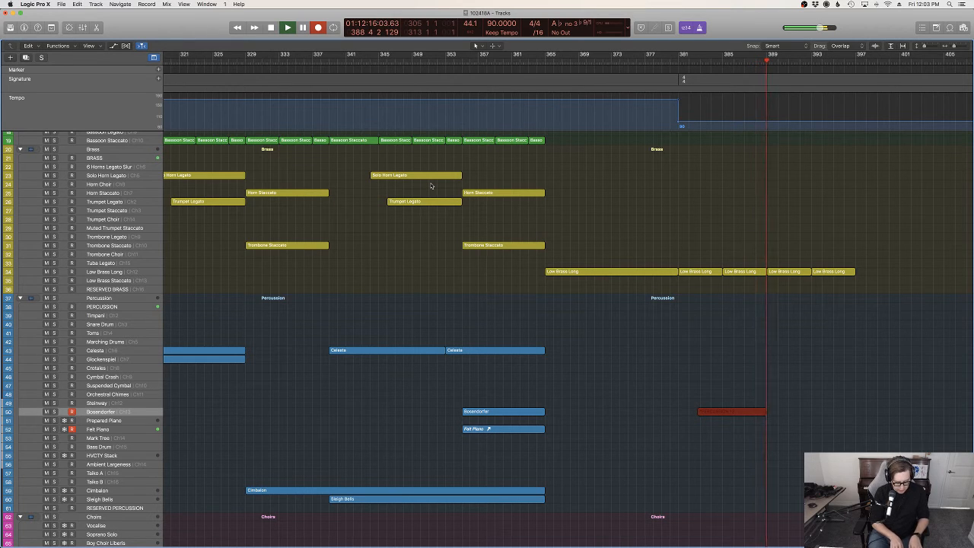
key(space)
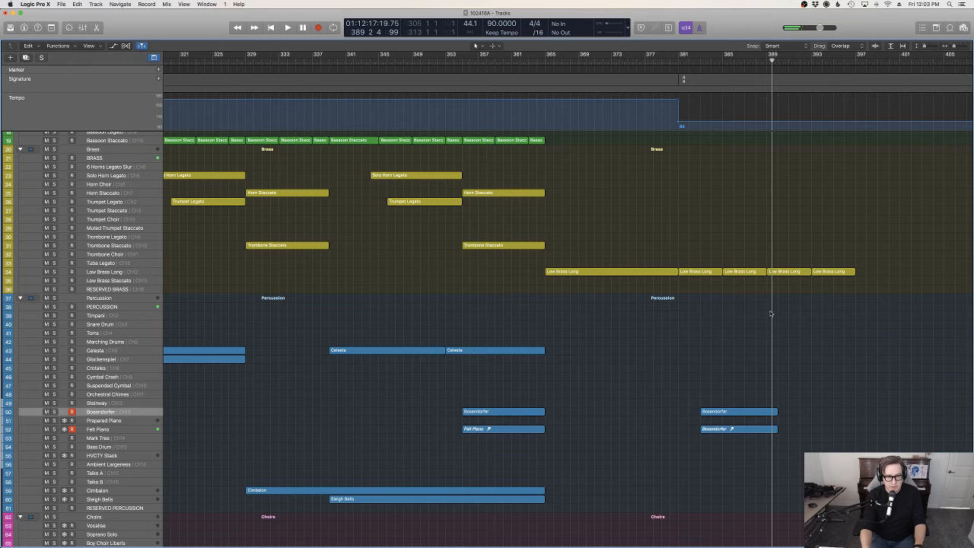
drag(738, 398, 732, 467)
key(Delete)
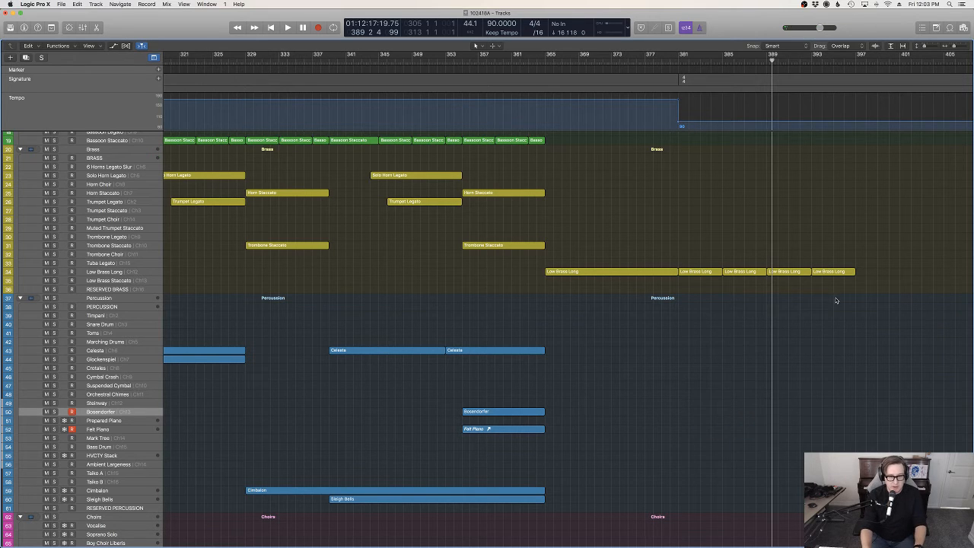
Join the Low Brass Long regions from bar 365 to bar 397 and edit the modulation point at bar 385.
drag(836, 298, 649, 270)
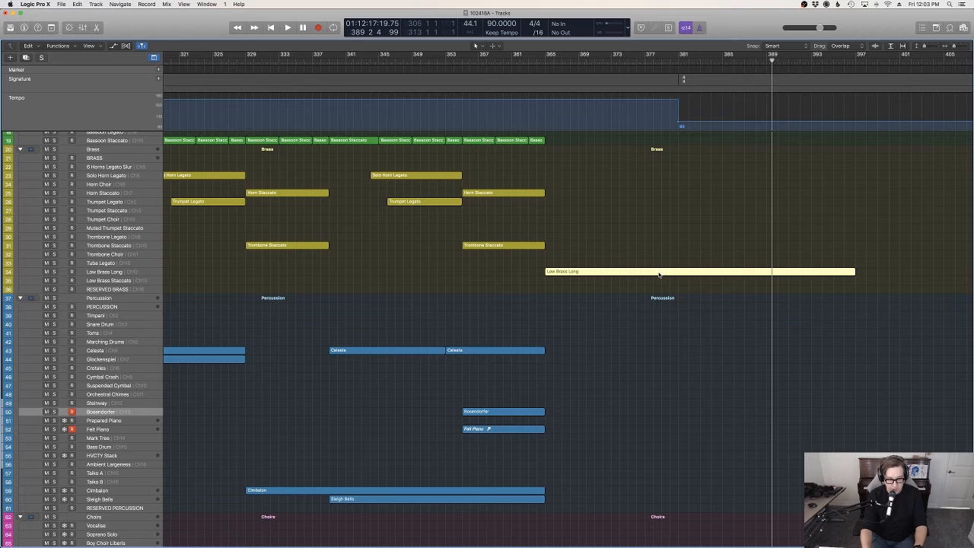
click(678, 61)
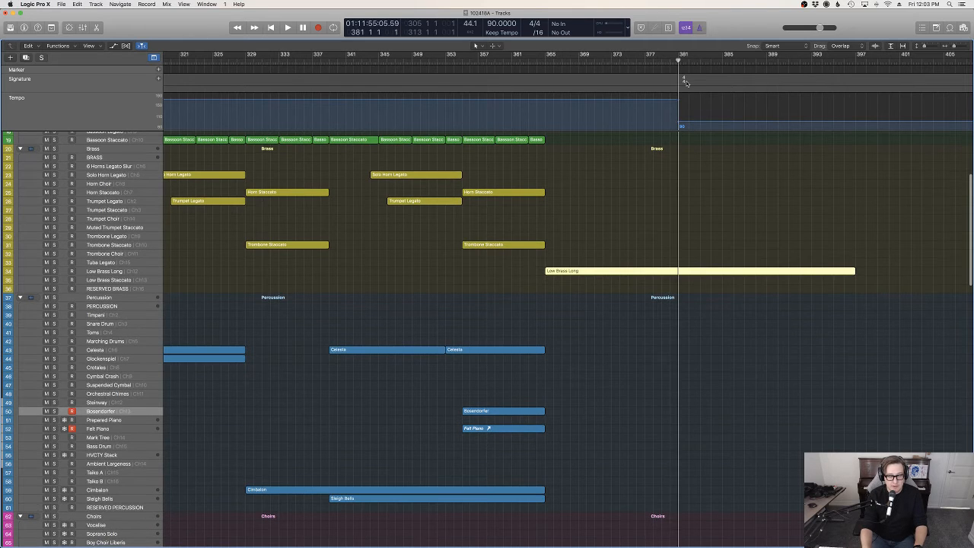
key(p)
scroll(750, 398, right, 10)
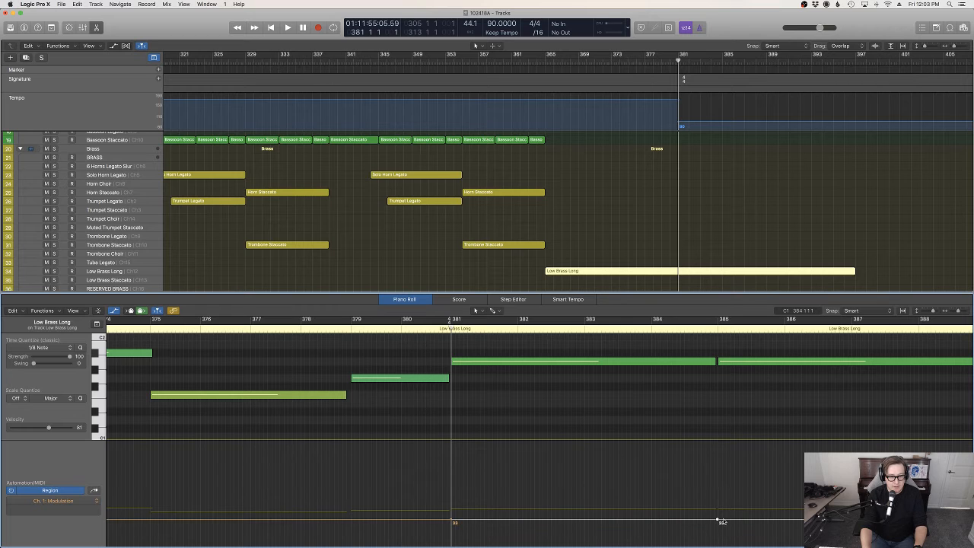
drag(721, 522, 748, 388)
key(p)
Join the Celli Legato Slur PS regions from bar 365 to bar 397 and show their Expression data in the Piano Roll.
scroll(776, 289, down, 15)
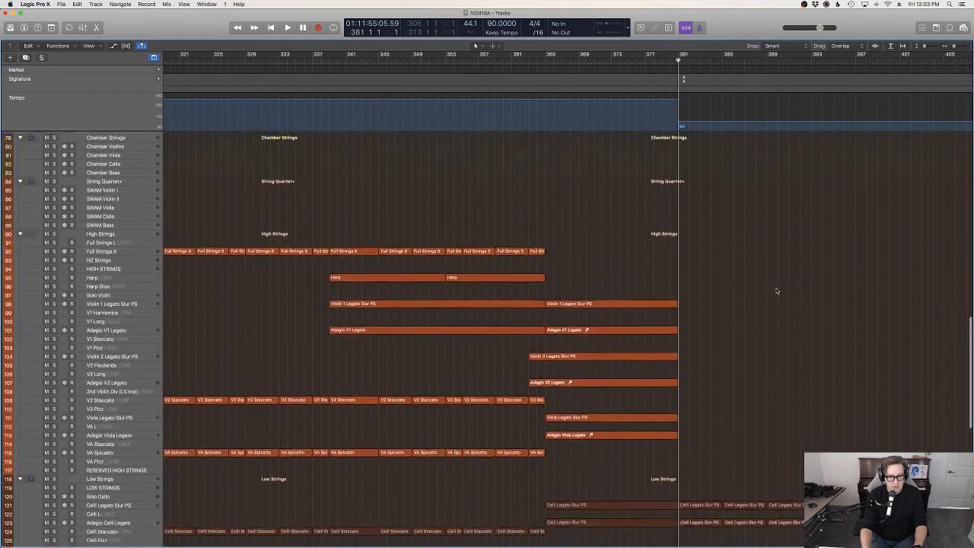
click(678, 441)
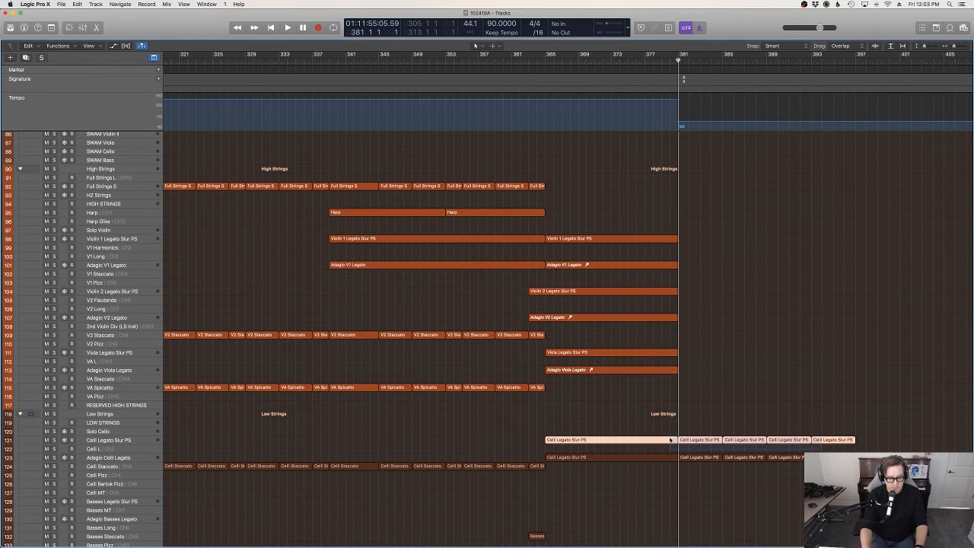
double_click(672, 441)
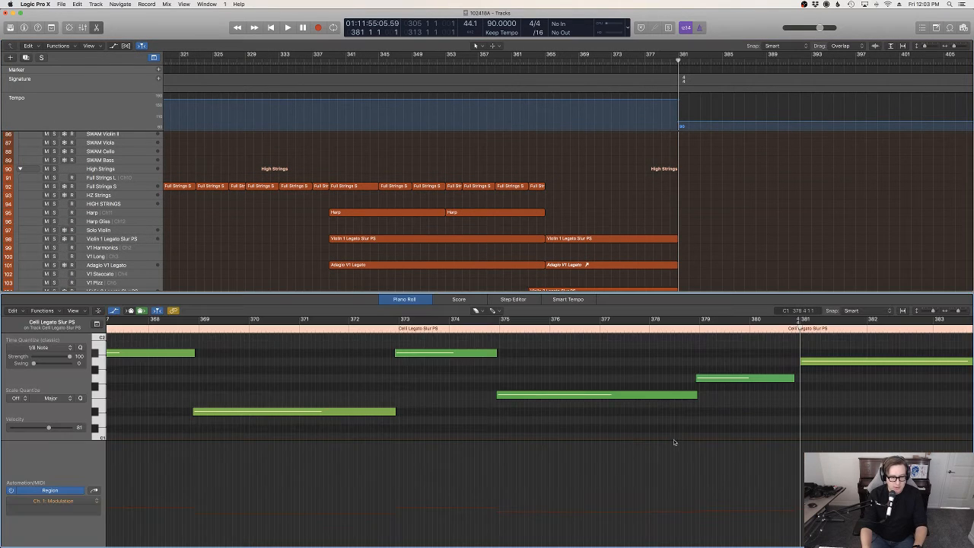
scroll(736, 451, right, 3)
scroll(737, 241, down, 5)
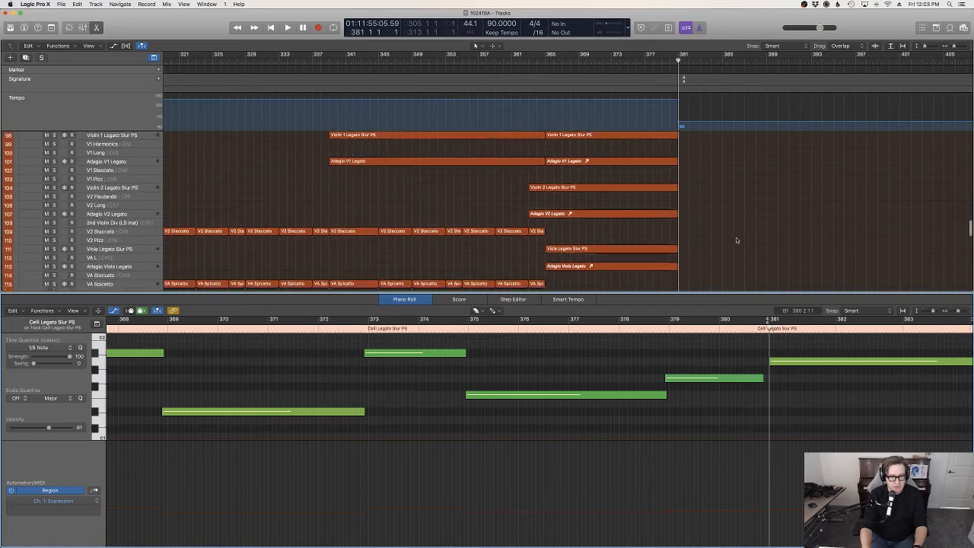
right_click(730, 241)
click(730, 243)
scroll(731, 244, down, 5)
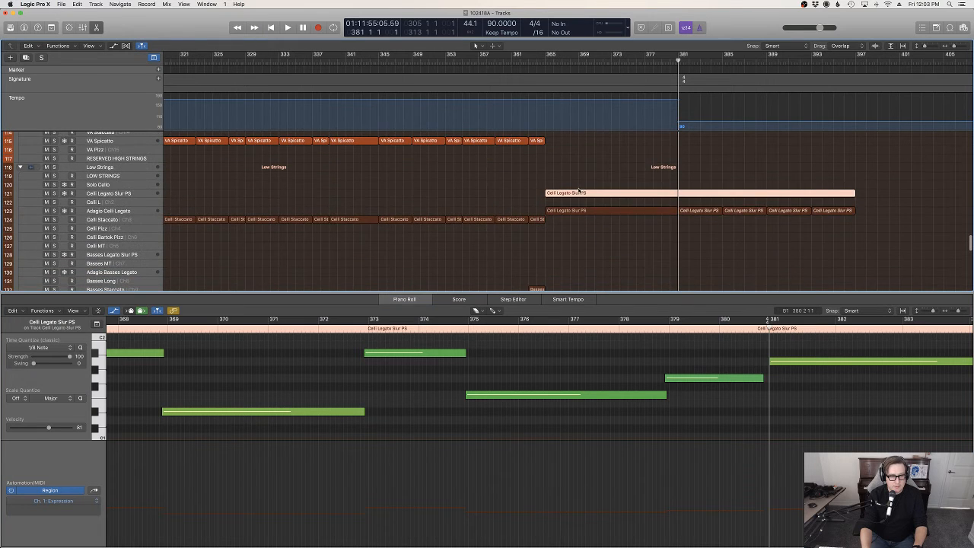
Play from bar 365 and add an Expression point of 71 at the start of the Celli Legato Slur PS region.
scroll(437, 344, left, 10)
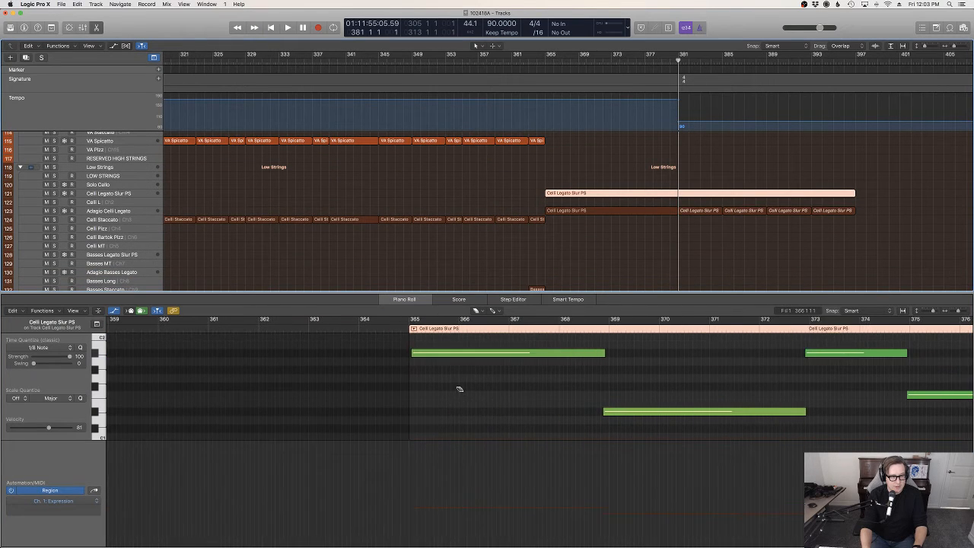
key(space)
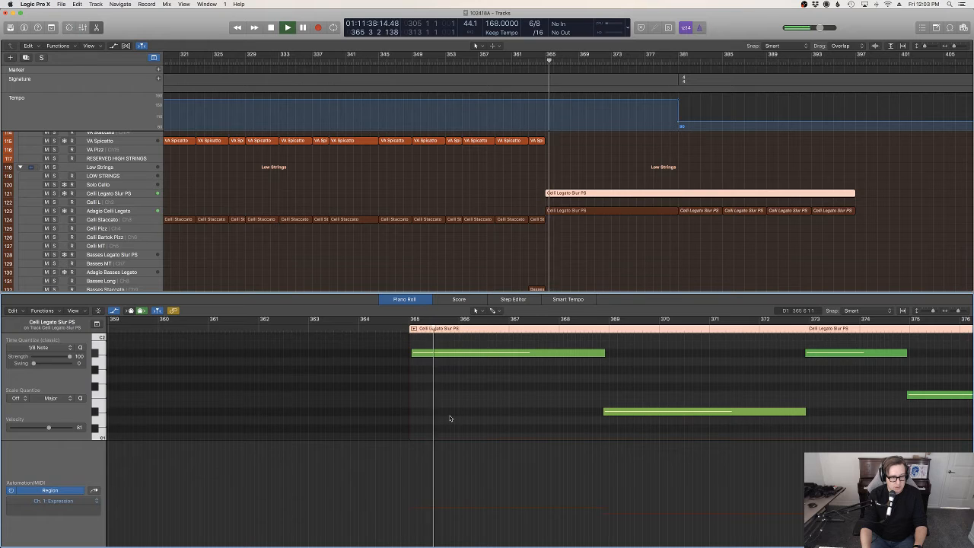
click(411, 486)
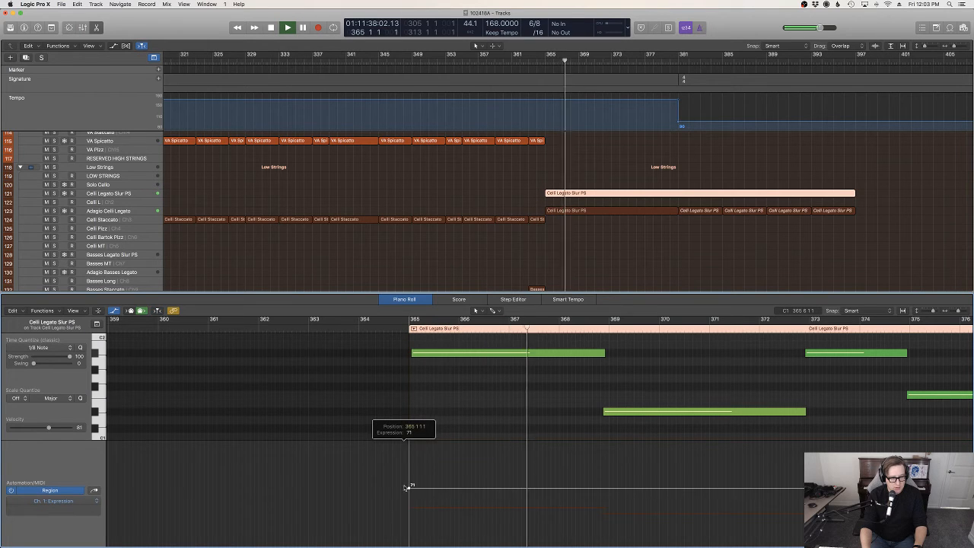
Delete the repeated celli notes after bar 385 and lengthen the A1 note at bar 381 to 15 3 2 0.
scroll(639, 449, right, 15)
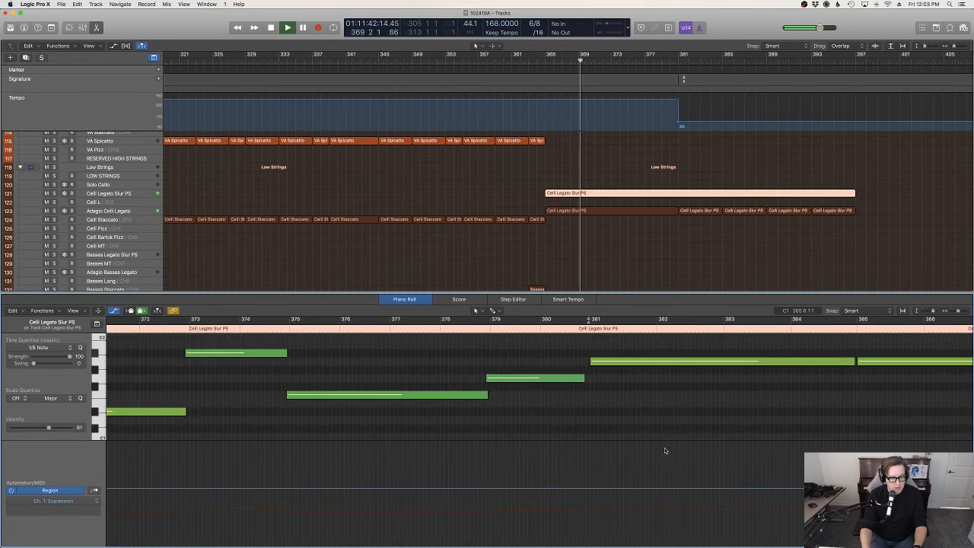
scroll(598, 484, right, 7)
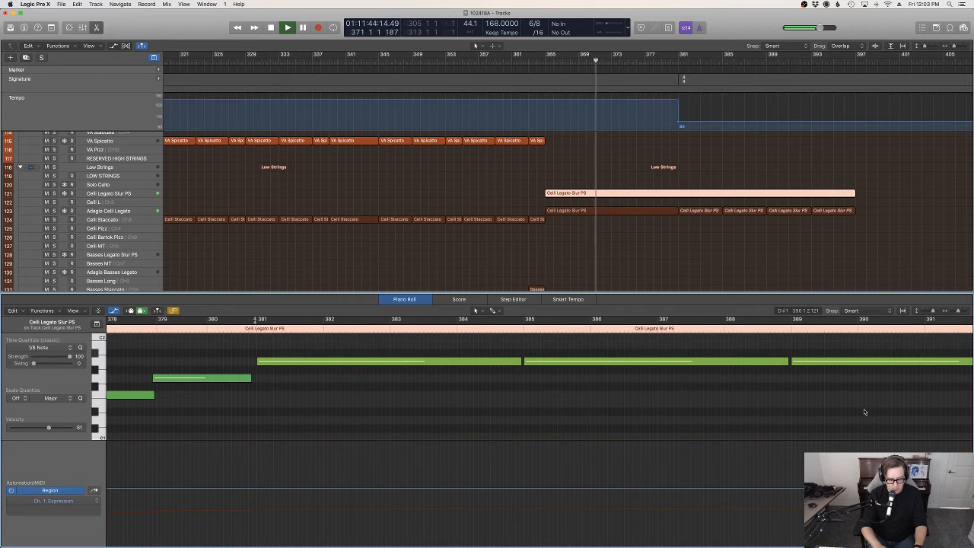
key(super+Left)
key(super+Left)
key(super+Left)
drag(500, 389, 365, 359)
key(Delete)
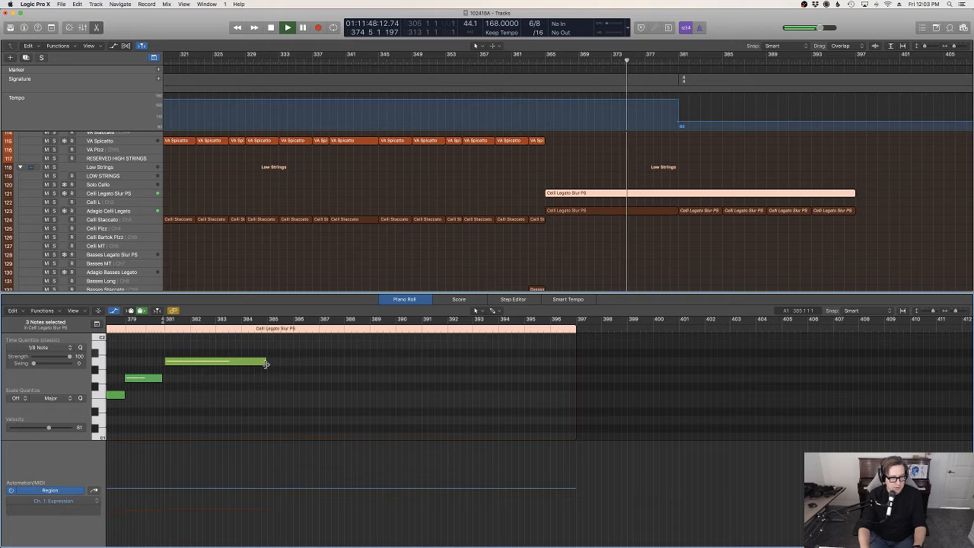
drag(265, 363, 572, 371)
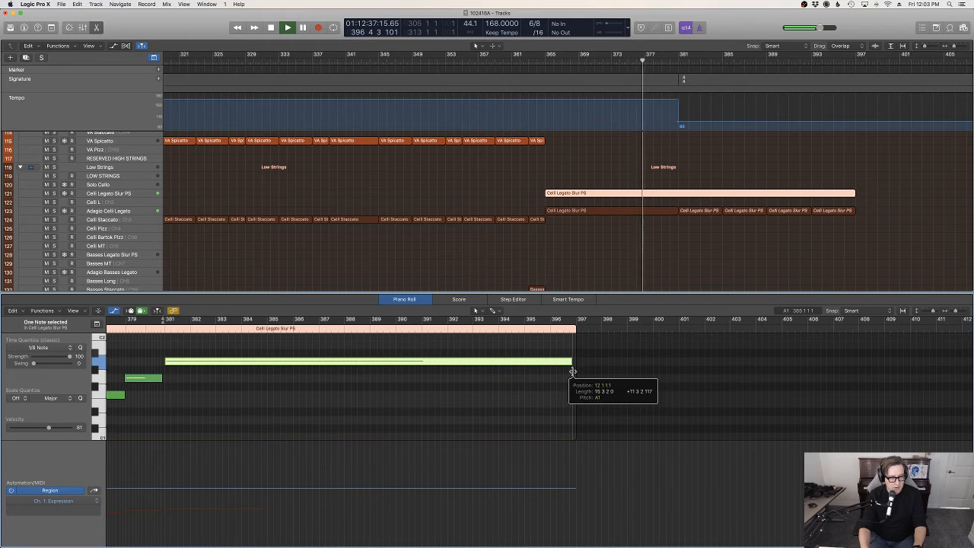
Shape the celli Expression line to change level from bar 381 into the slow section and close the Piano Roll.
scroll(525, 385, left, 10)
scroll(619, 431, right, 2)
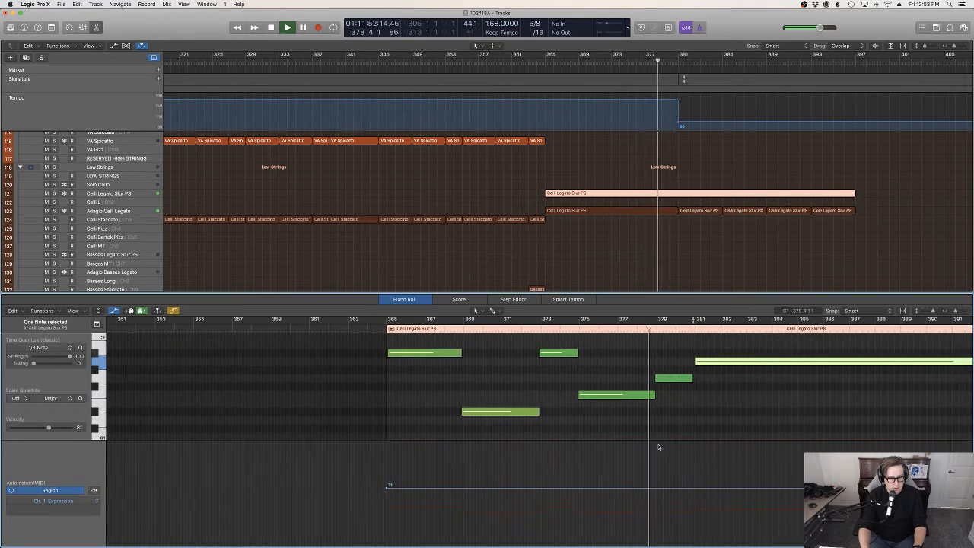
drag(692, 487, 772, 498)
key(e)
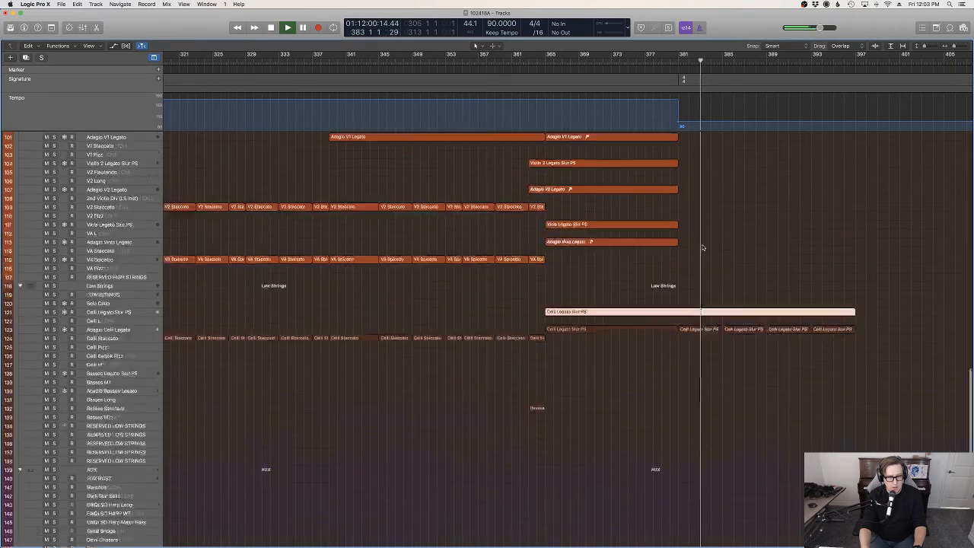
Curve the Celli Legato Slur PS Expression drop from 83 at bar 381 to 61 near bar 384 and play from bar 381.
scroll(717, 261, up, 5)
scroll(718, 261, up, 10)
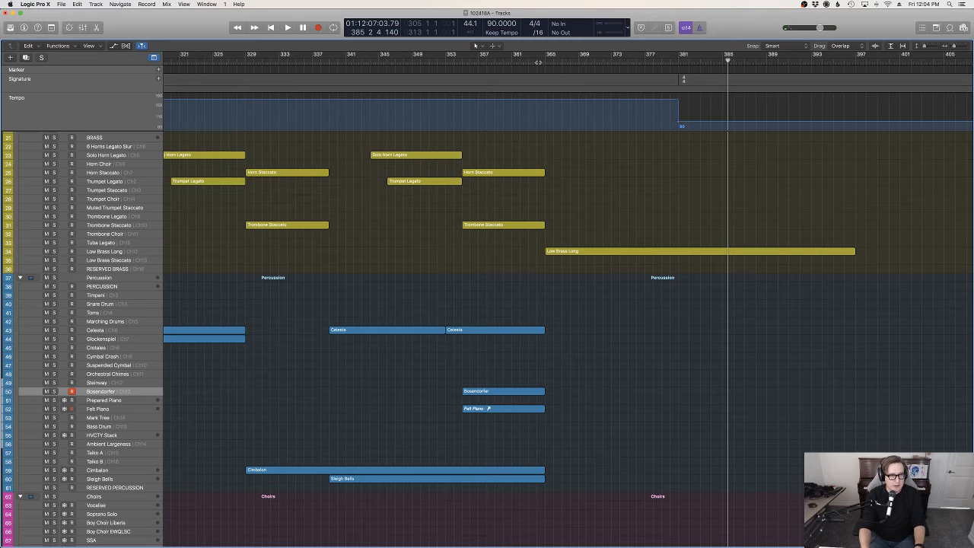
click(504, 61)
scroll(640, 299, down, 15)
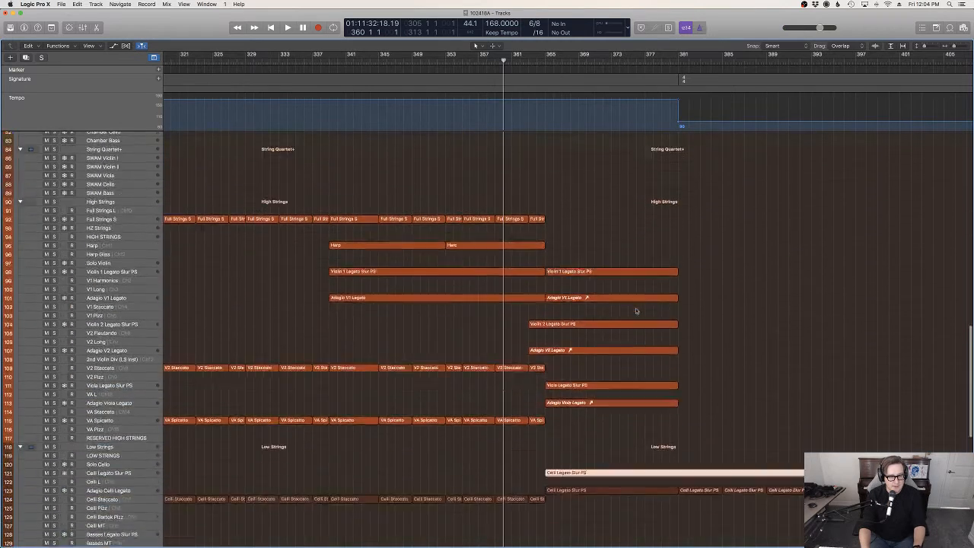
key(p)
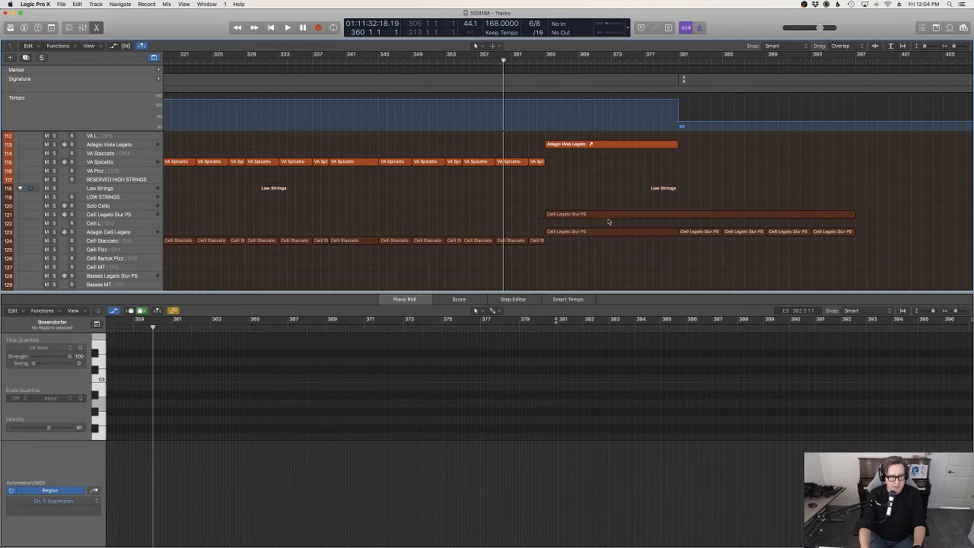
key(t)
key(a)
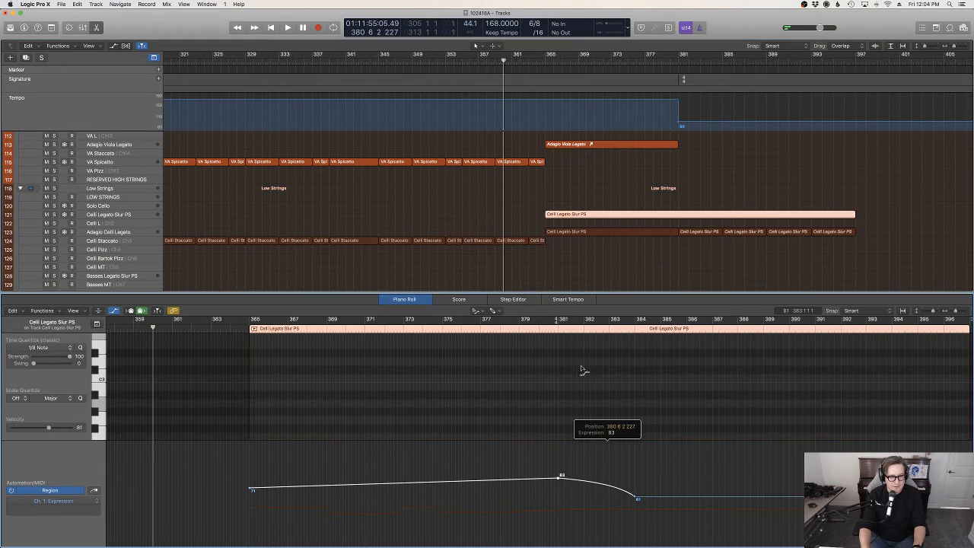
key(t)
key(t)
double_click(548, 325)
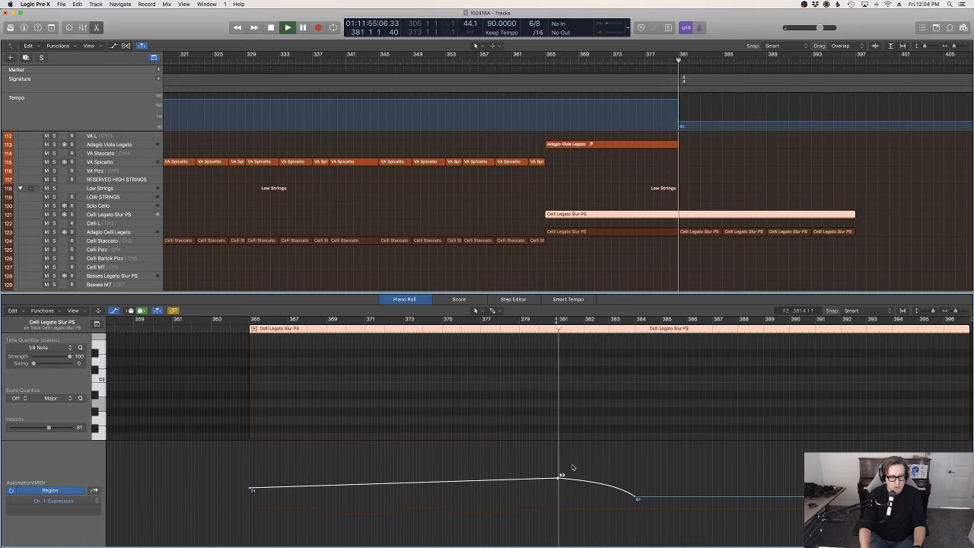
Lower the celli Expression ramp to about 62 at bar 365 and 74 at bar 381, close the Piano Roll and stop playback.
drag(533, 480, 533, 488)
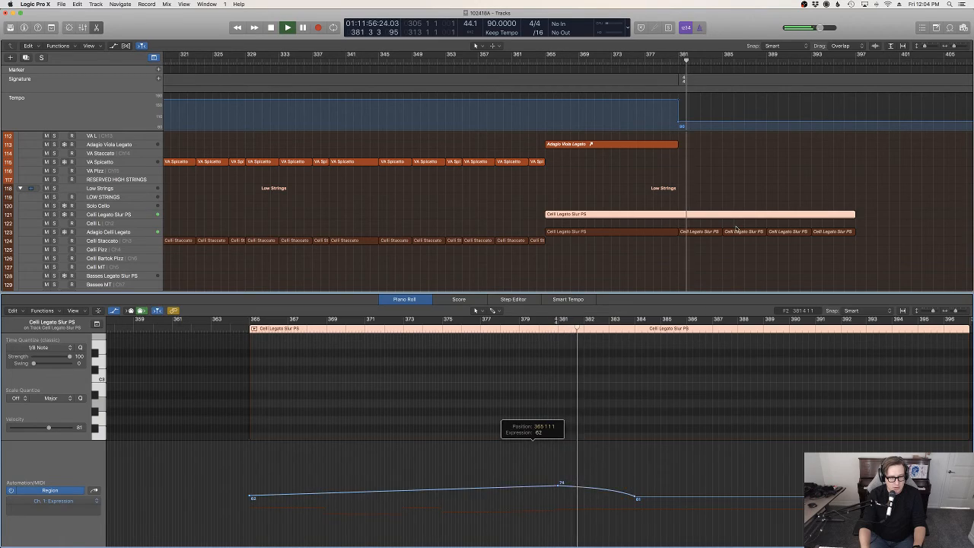
key(p)
scroll(705, 264, up, 15)
key(space)
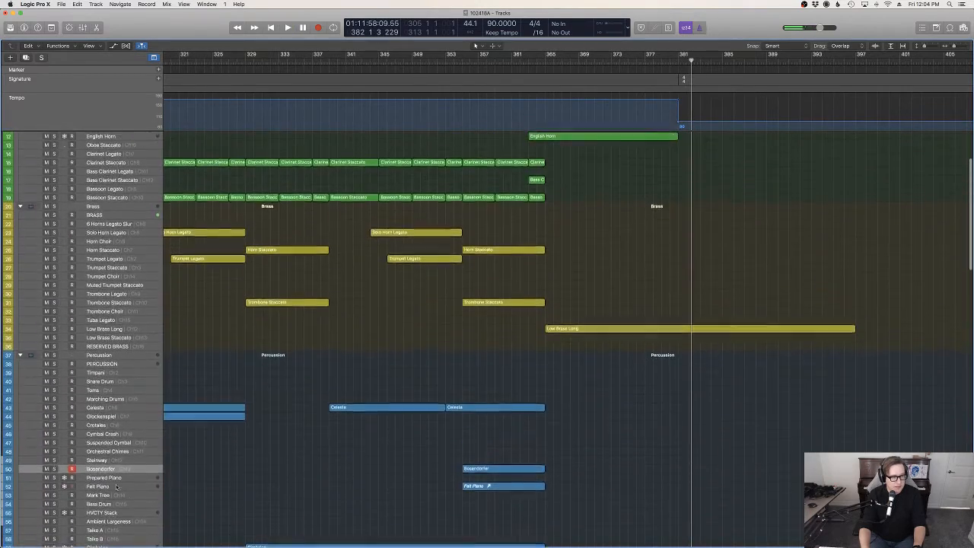
Try recording a piano take on the Bosendorfer and Felt Piano tracks from bar 381 to about bar 393.
scroll(116, 486, down, 3)
click(680, 64)
key(r)
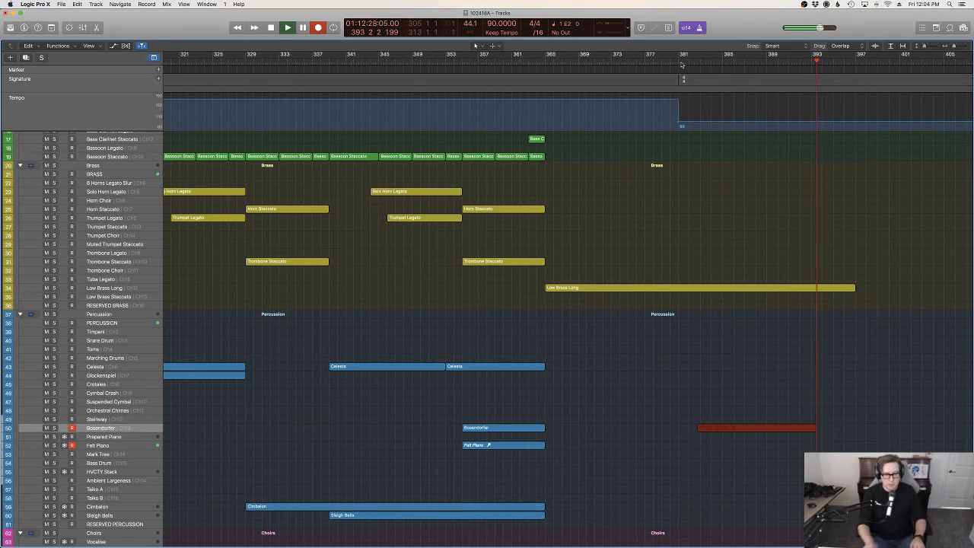
key(space)
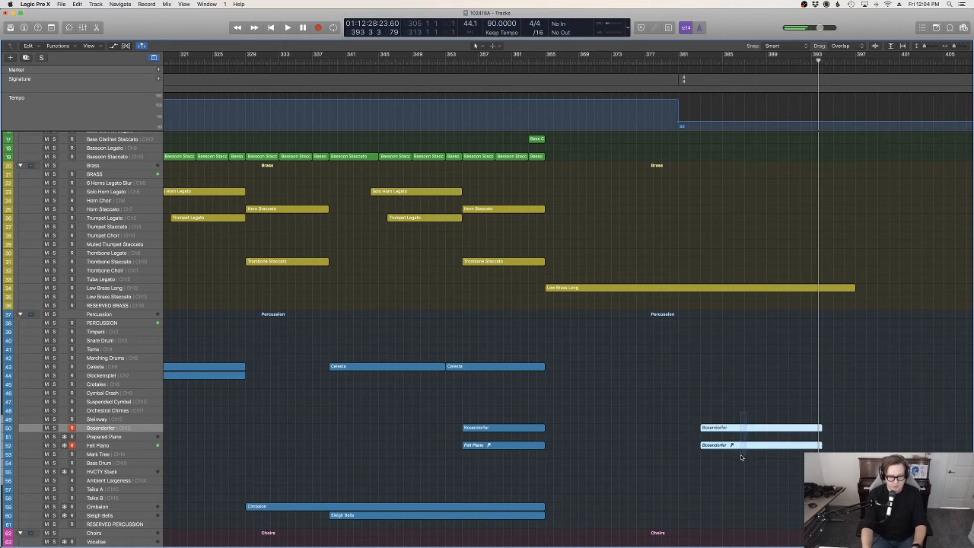
click(701, 302)
Lower the Low Brass Long region's Modulation level from bar 385 to 0 and close the Piano Roll.
double_click(697, 287)
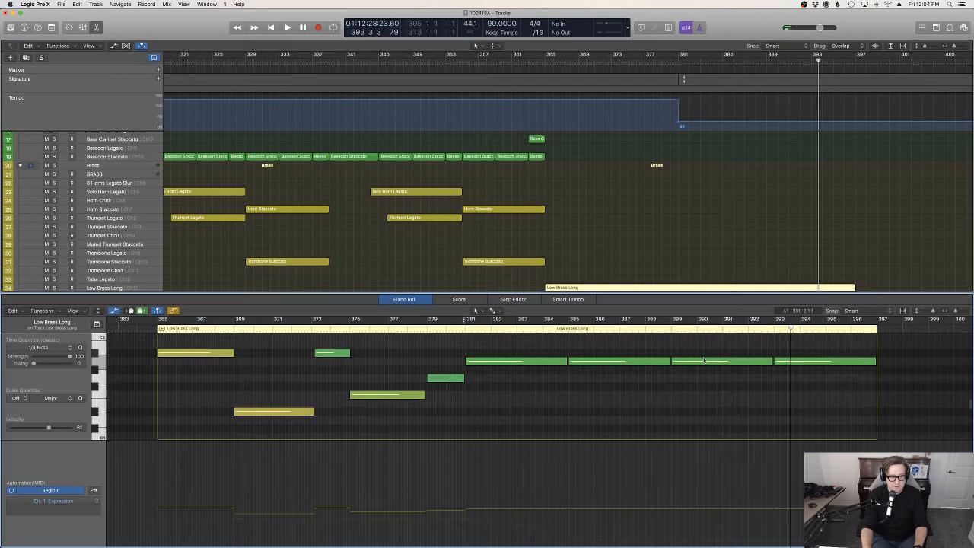
click(626, 534)
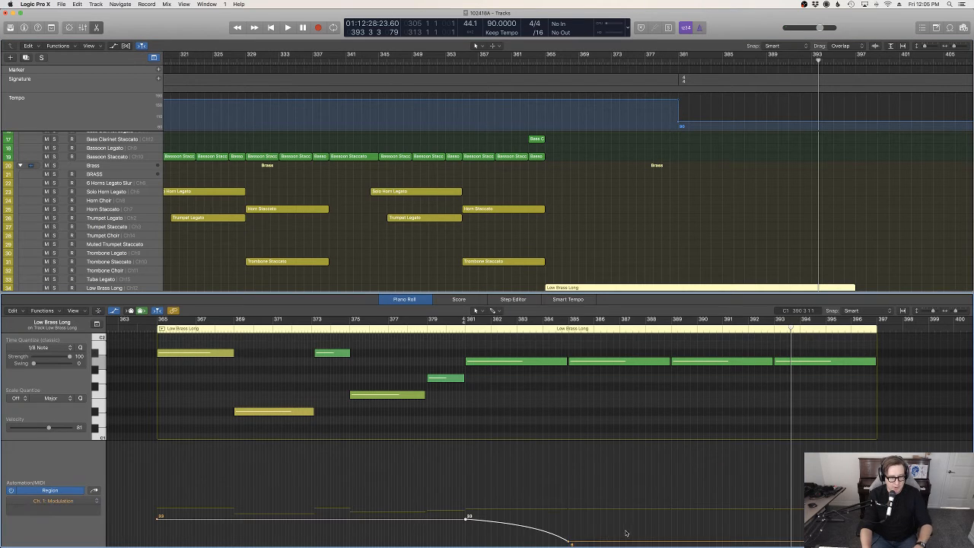
drag(593, 540, 592, 546)
key(p)
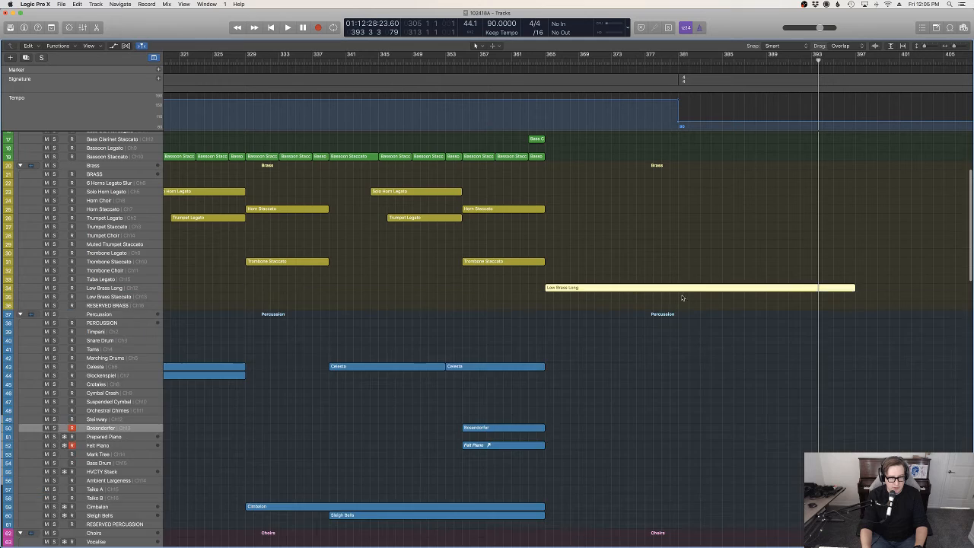
Join the regions on the Adagio Celli Legato track from bar 365 to bar 397 into one region.
scroll(693, 274, down, 12)
scroll(693, 274, down, 10)
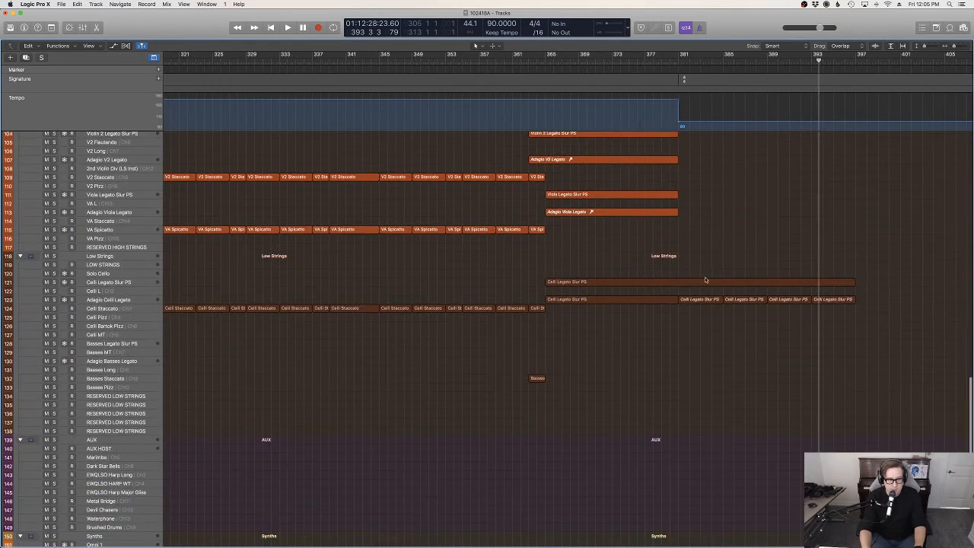
drag(814, 315, 662, 303)
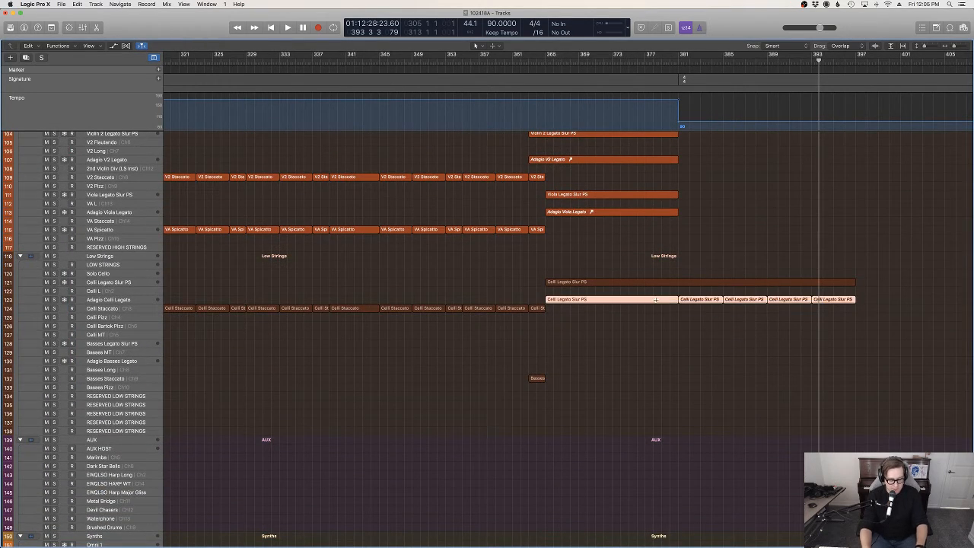
click(677, 57)
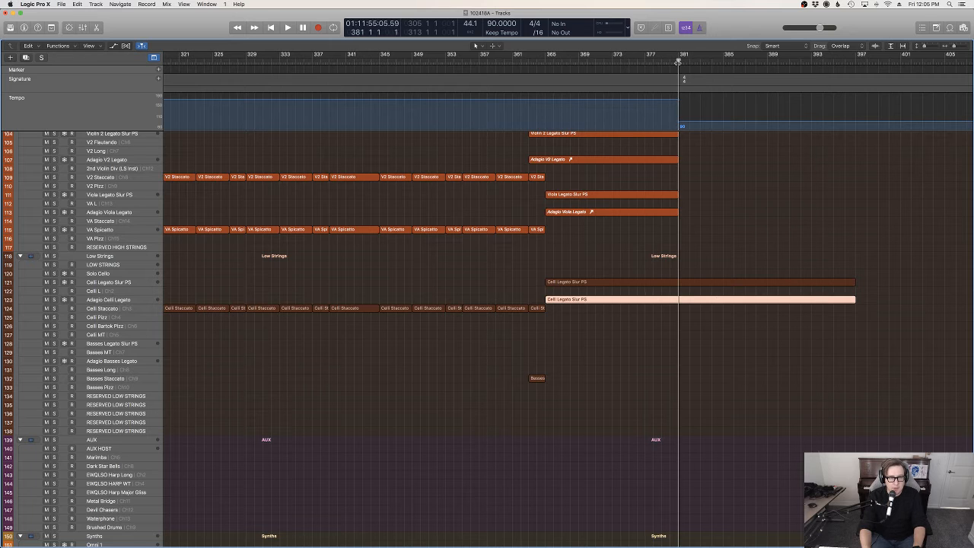
Add a Modulation point of about 48 at bar 365 in the joined Adagio Celli Legato region and play from just before it.
key(p)
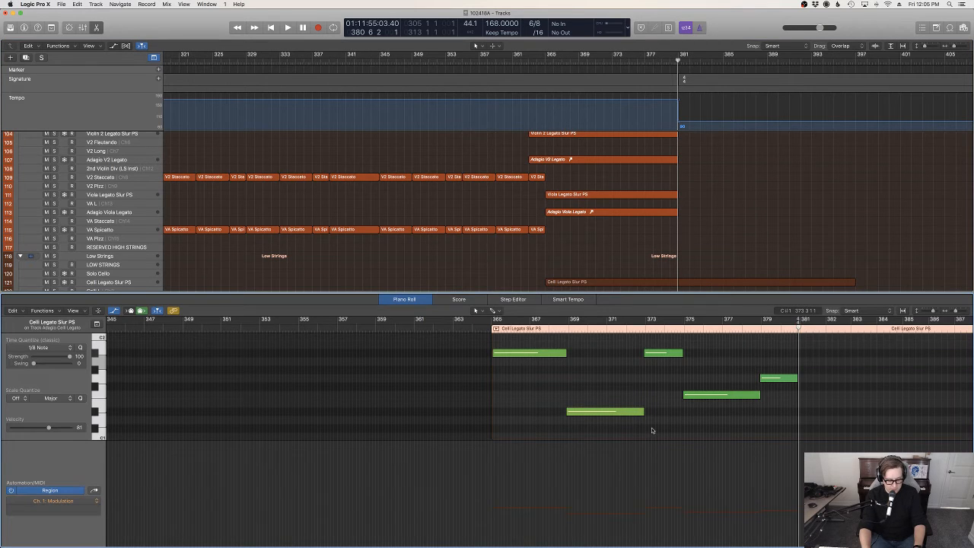
scroll(587, 273, down, 5)
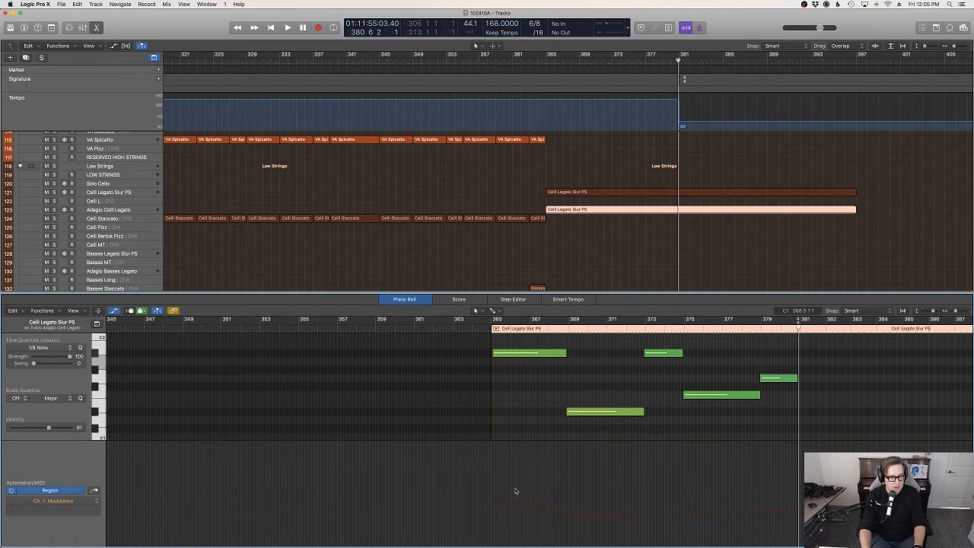
drag(515, 491, 510, 504)
click(485, 319)
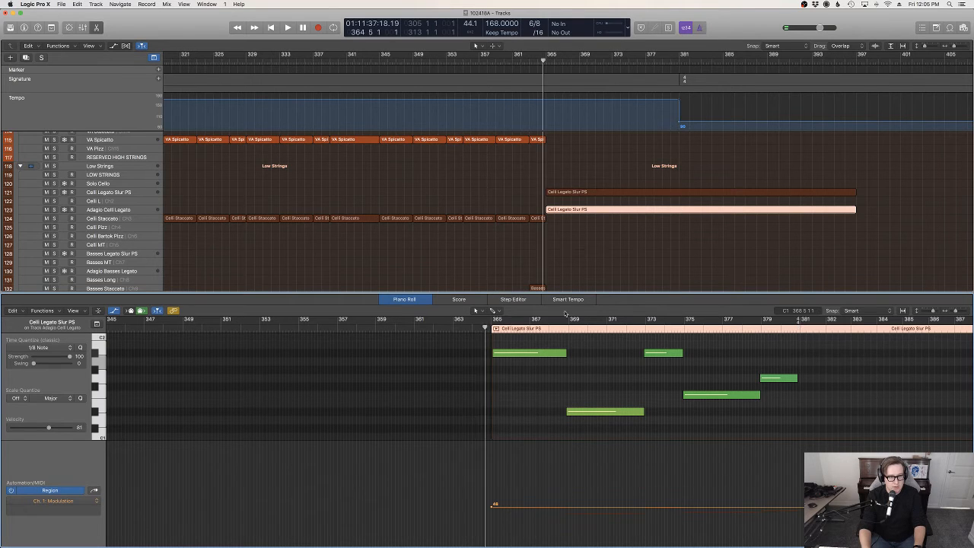
key(space)
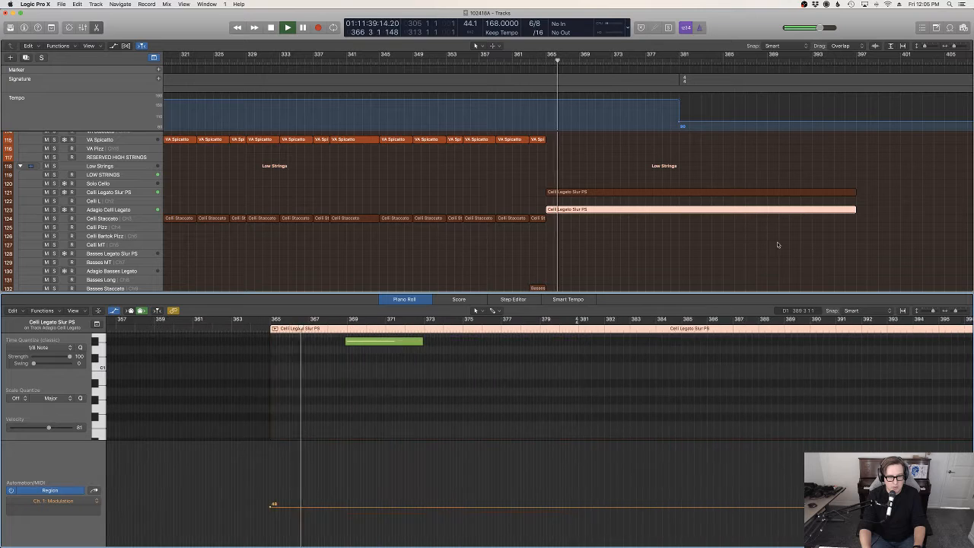
Lower the Celli Legato Slur PS Expression to about 40 after bar 384, and its ramp to 53 at bar 365 and 65 at bar 381.
click(753, 256)
scroll(754, 256, down, 4)
scroll(754, 256, up, 4)
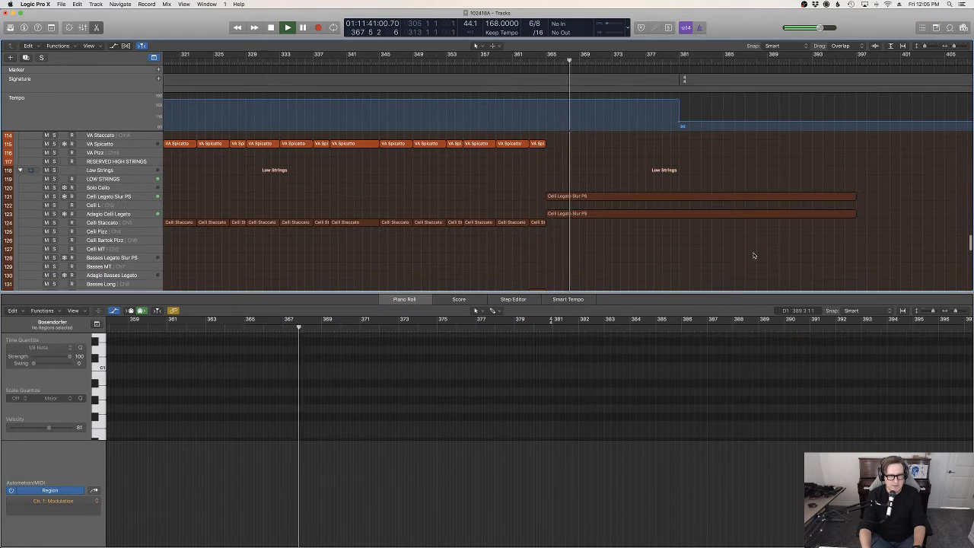
click(706, 196)
drag(651, 497, 659, 516)
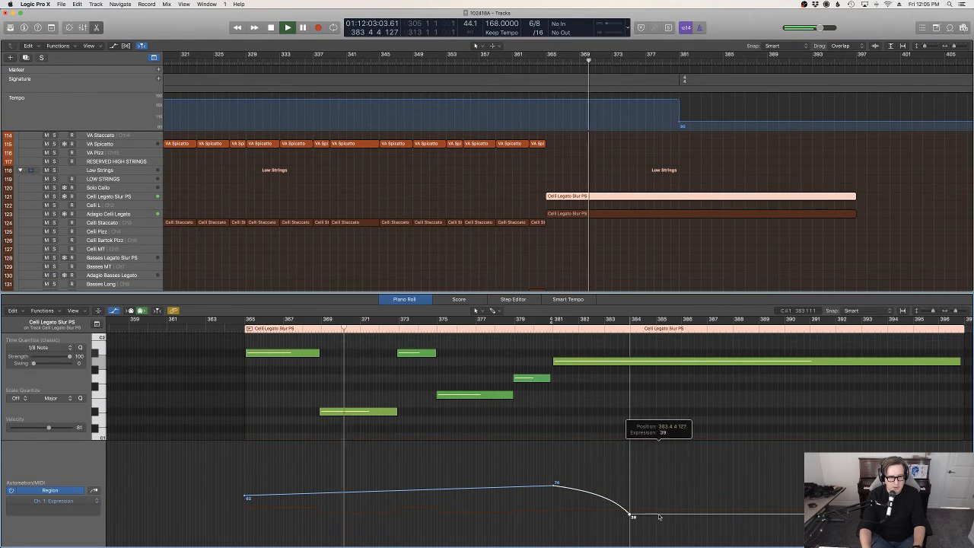
drag(521, 488, 521, 496)
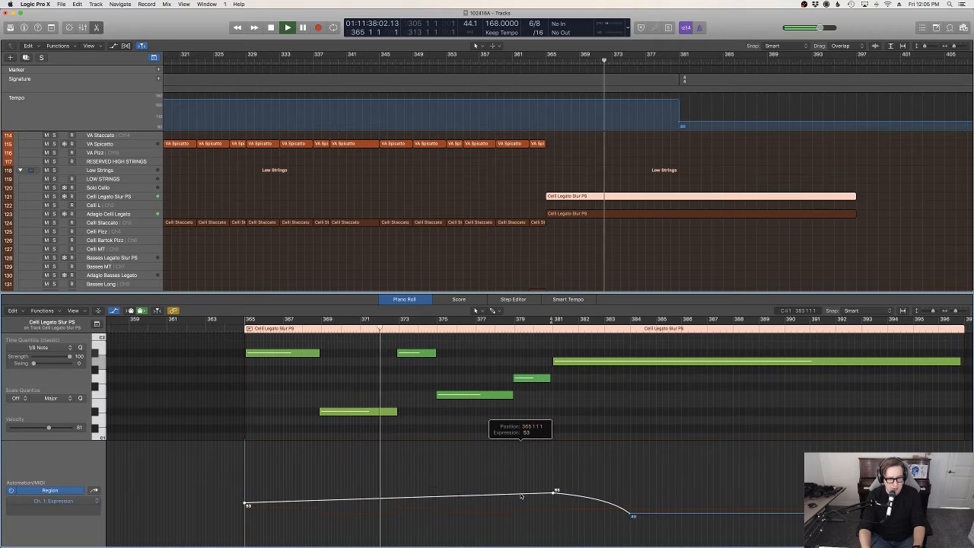
key(e)
Record a new piano take on the Bosendorfer and Felt Piano tracks from about bar 383 to bar 389.
scroll(672, 274, up, 8)
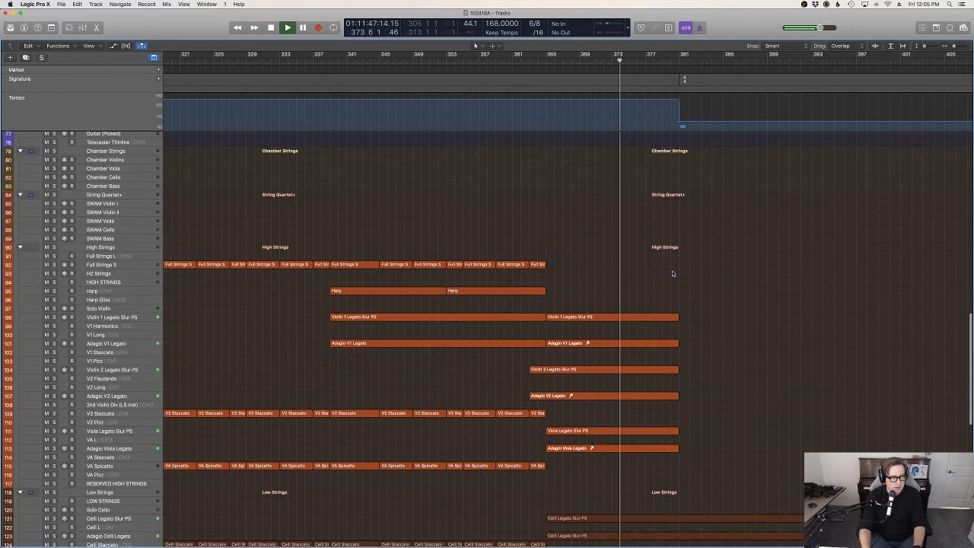
scroll(673, 274, up, 8)
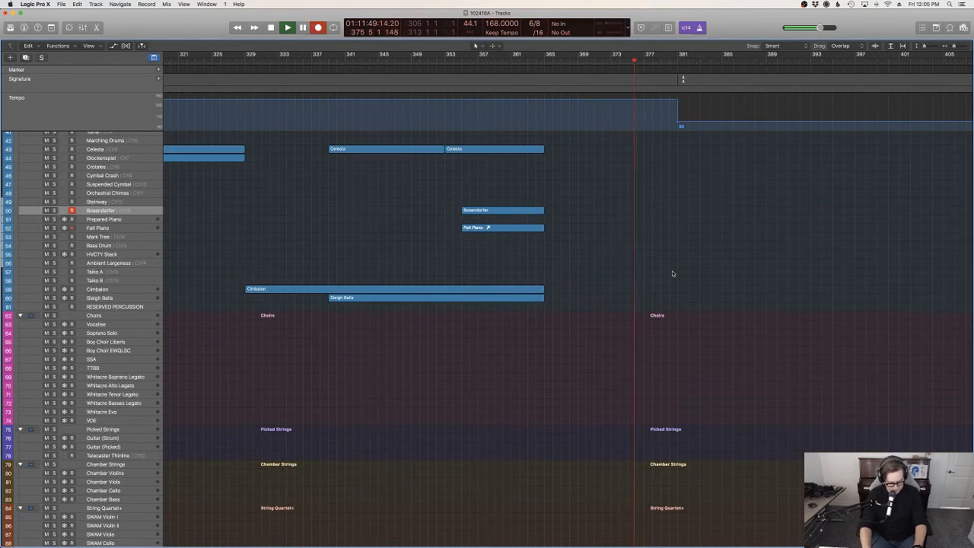
scroll(684, 278, up, 10)
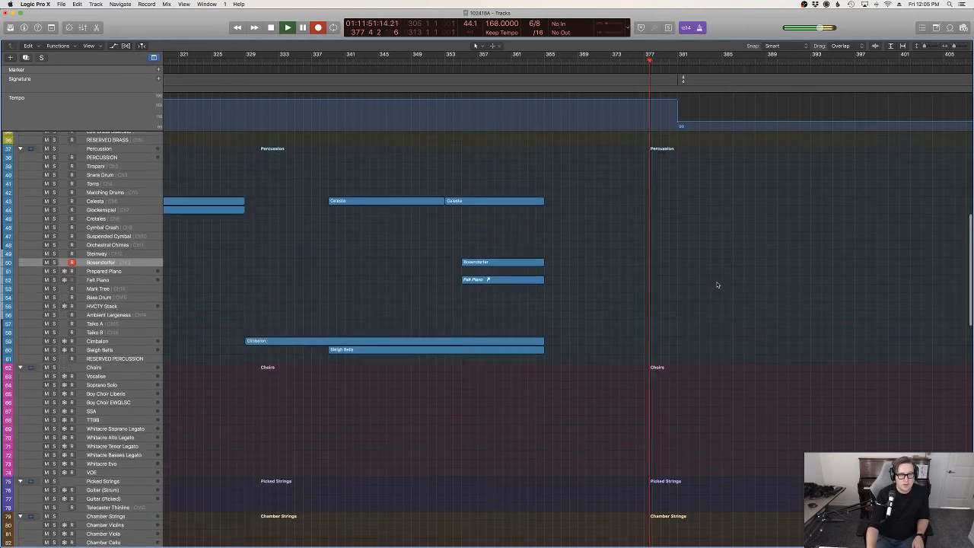
scroll(717, 283, down, 5)
scroll(718, 284, down, 1)
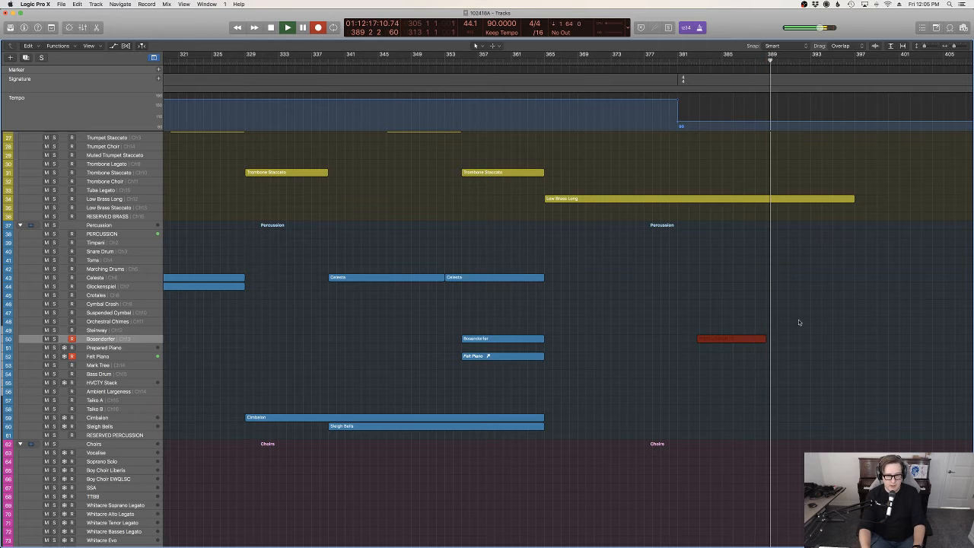
key(space)
Open the two newly recorded piano regions in the Piano Roll and select all their notes.
key(e)
click(664, 415)
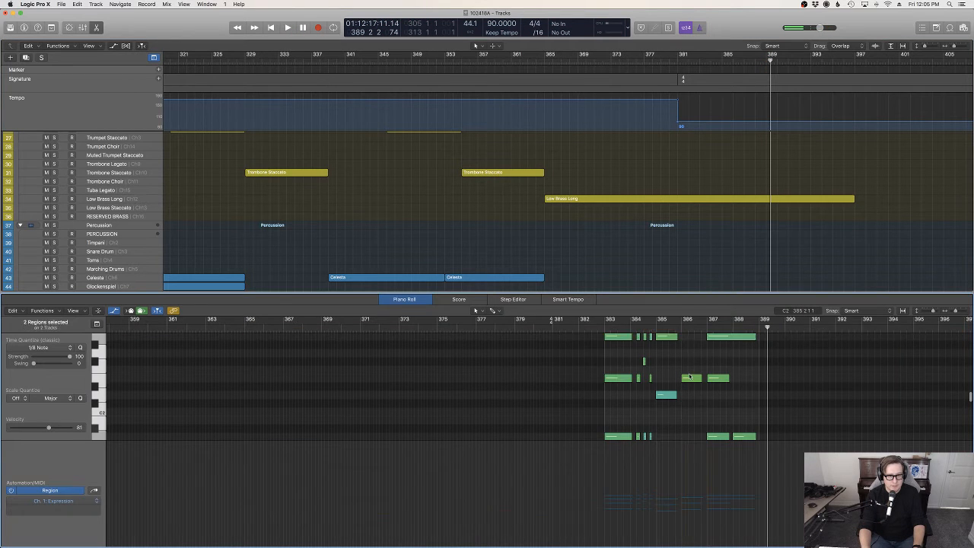
key(super+a)
Delete the four repeated notes from bar 381 to bar 397 in the Low Brass Long region.
double_click(724, 203)
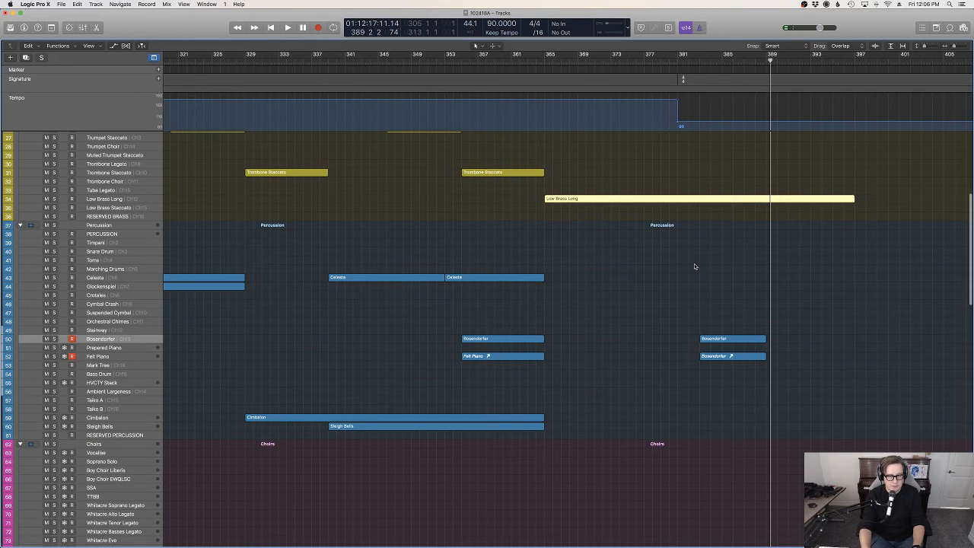
key(e)
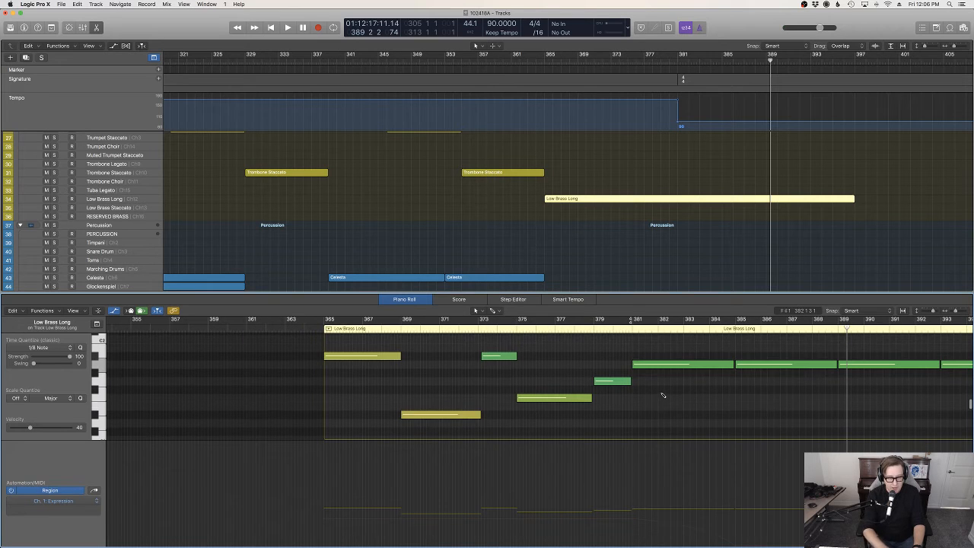
scroll(705, 394, down, 3)
scroll(709, 395, up, 4)
scroll(708, 395, right, 5)
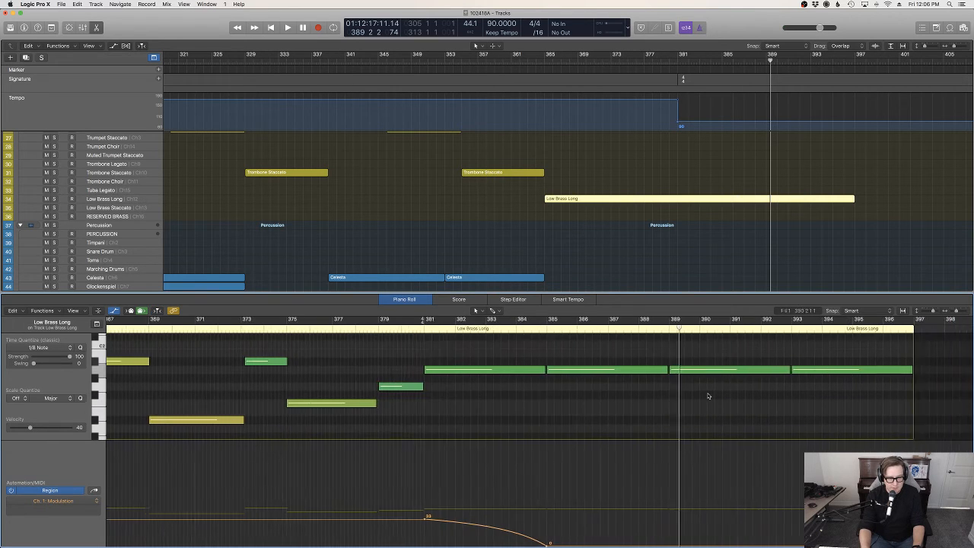
scroll(708, 395, down, 3)
scroll(708, 396, left, 1)
scroll(707, 396, up, 3)
drag(865, 398, 462, 378)
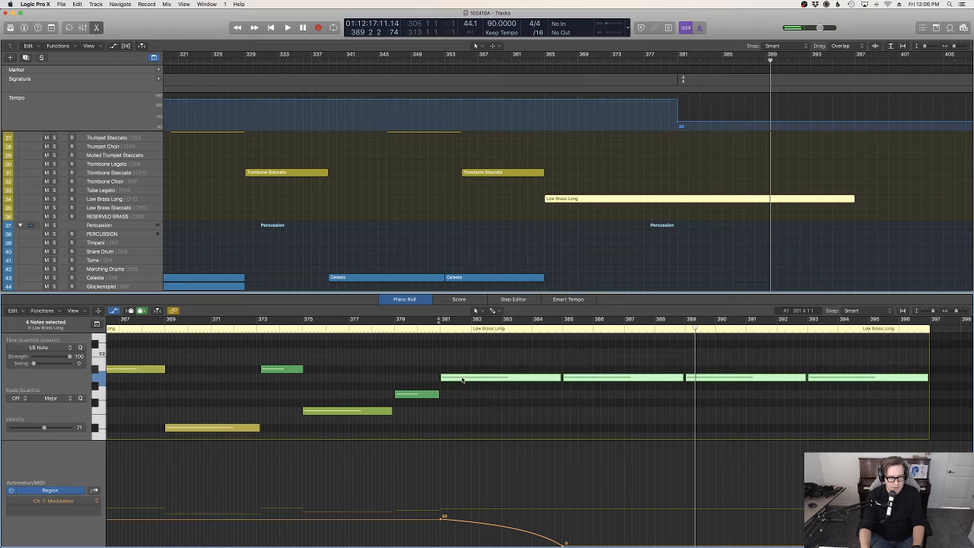
right_click(462, 379)
click(525, 517)
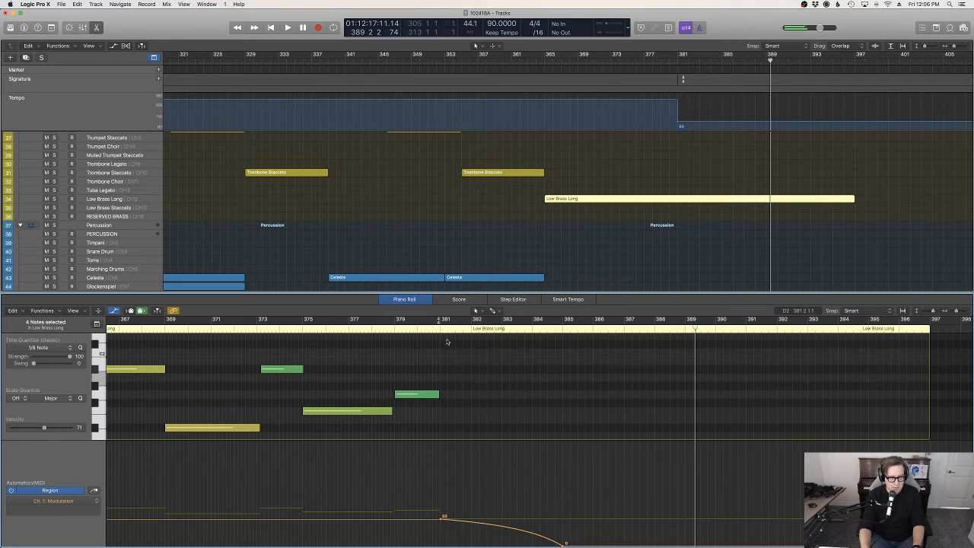
Play the cue from just before bar 381 and close the Piano Roll.
double_click(432, 330)
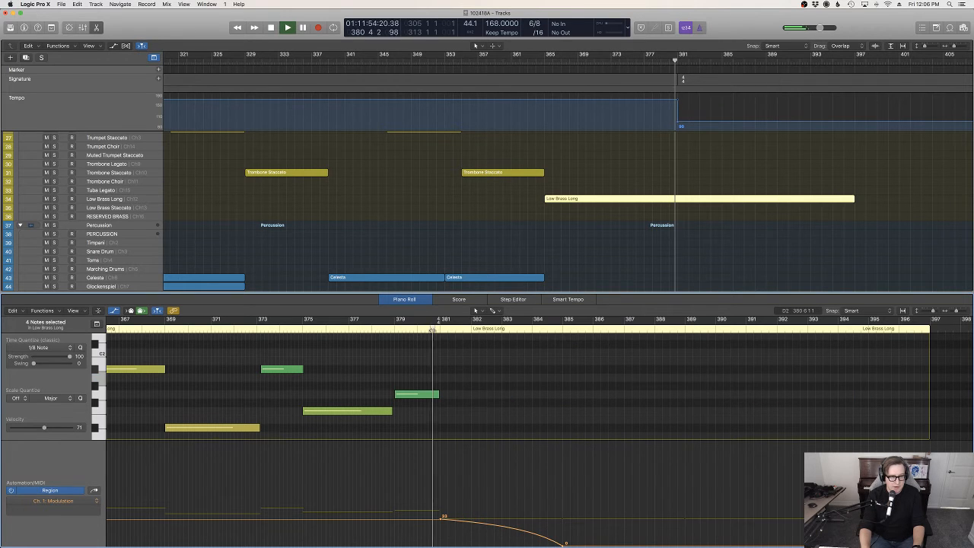
click(665, 273)
key(p)
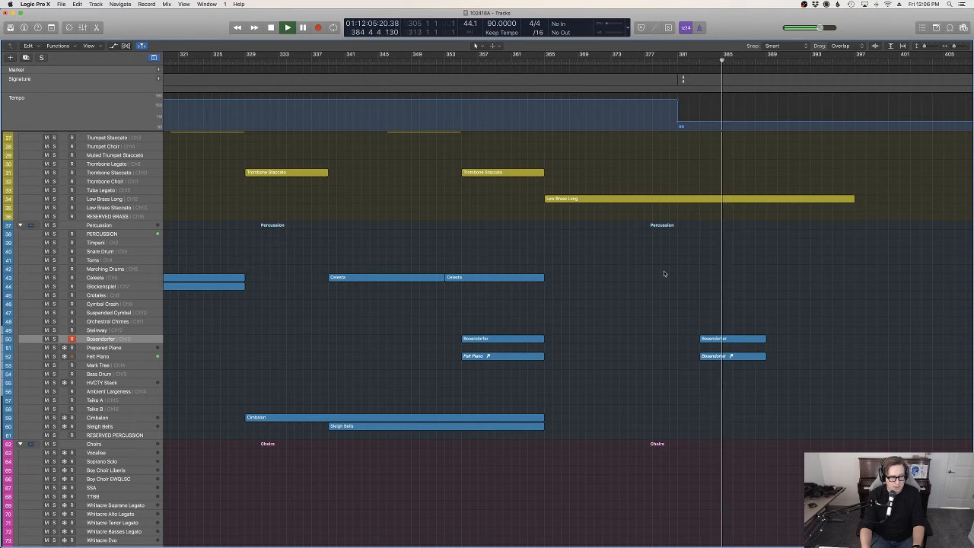
Audition the Felt Piano track in solo, switch solo back off and stop playback at about bar 389.
click(118, 356)
key(s)
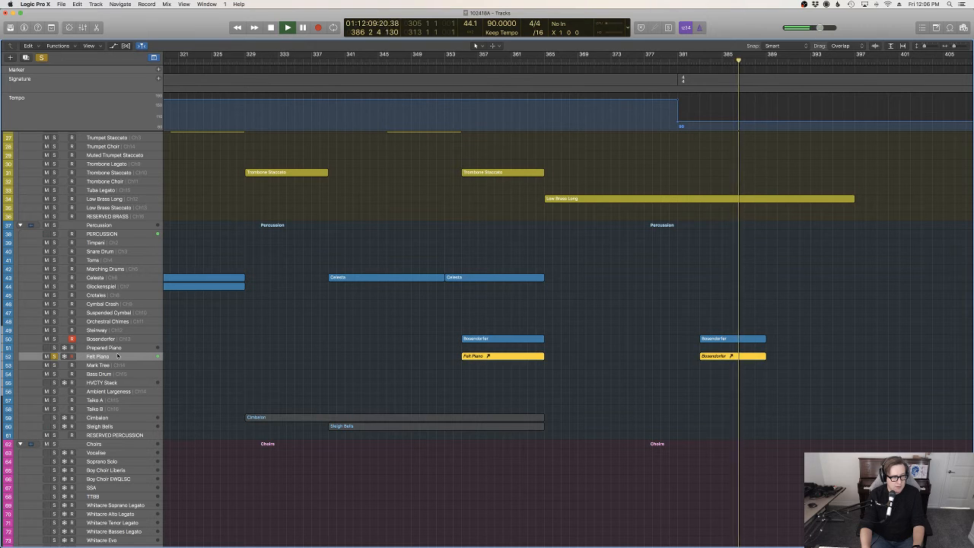
key(s)
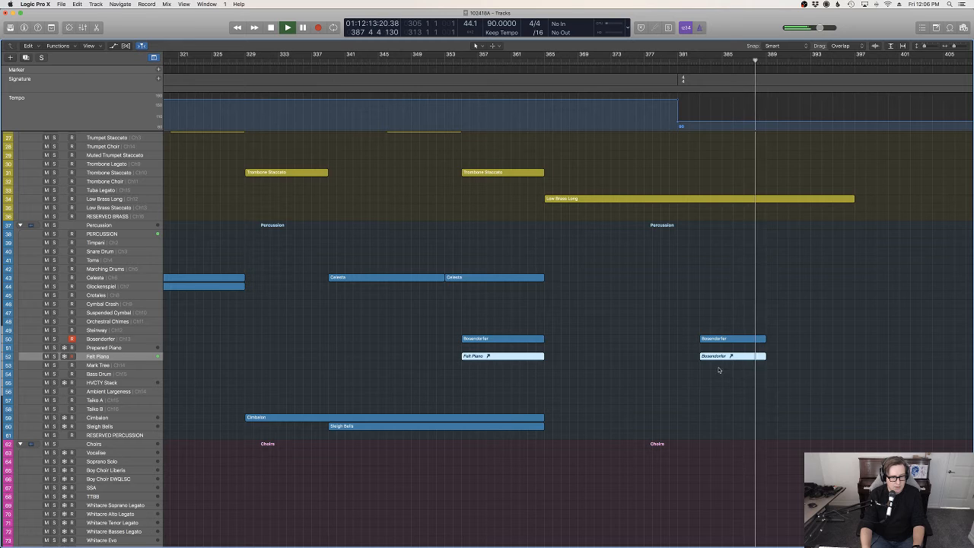
click(799, 366)
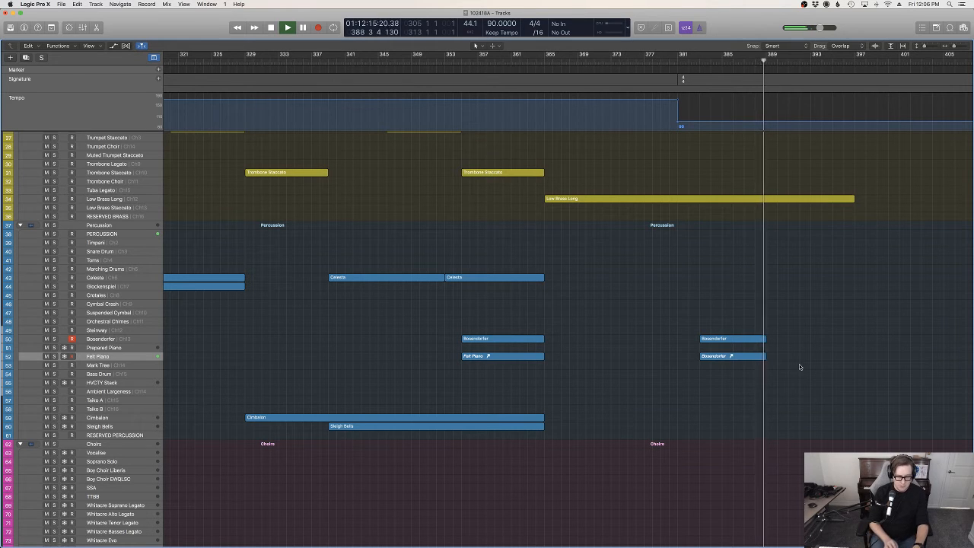
key(space)
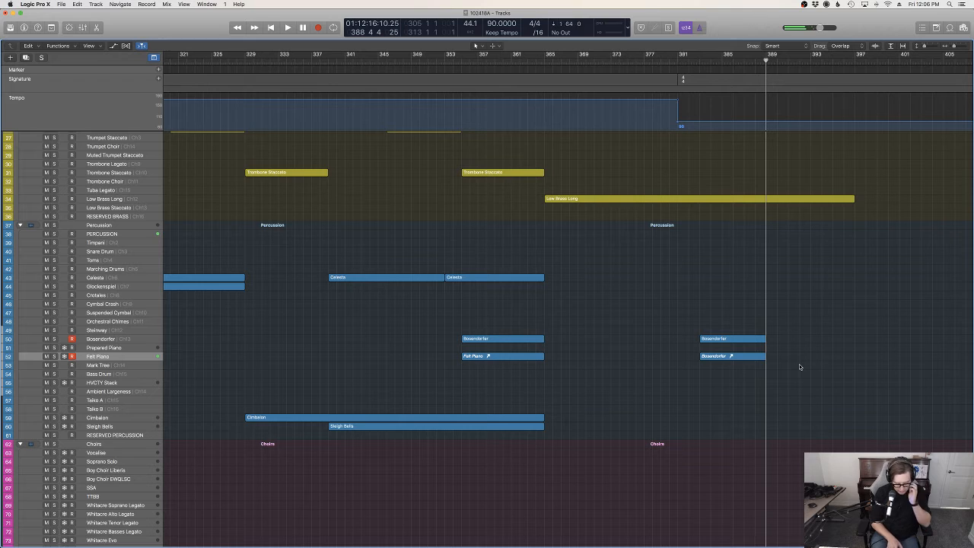
Record a new passage on the Felt Piano track from bar 389 to about bar 394 and view its notes.
key(r)
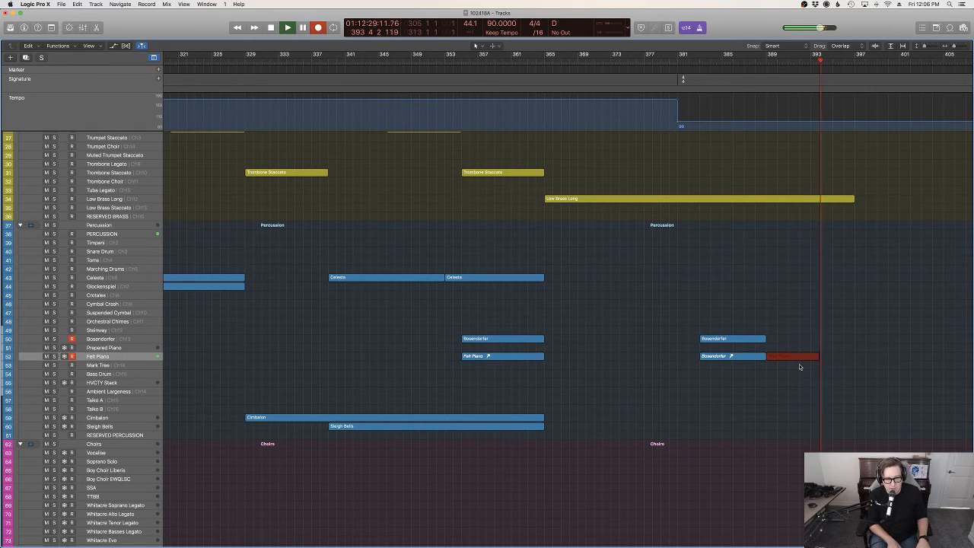
key(space)
key(e)
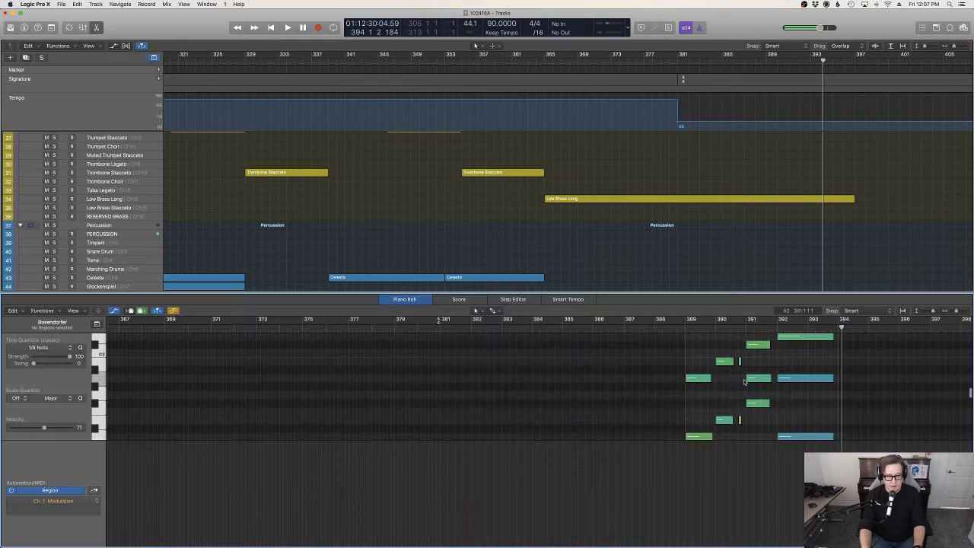
key(e)
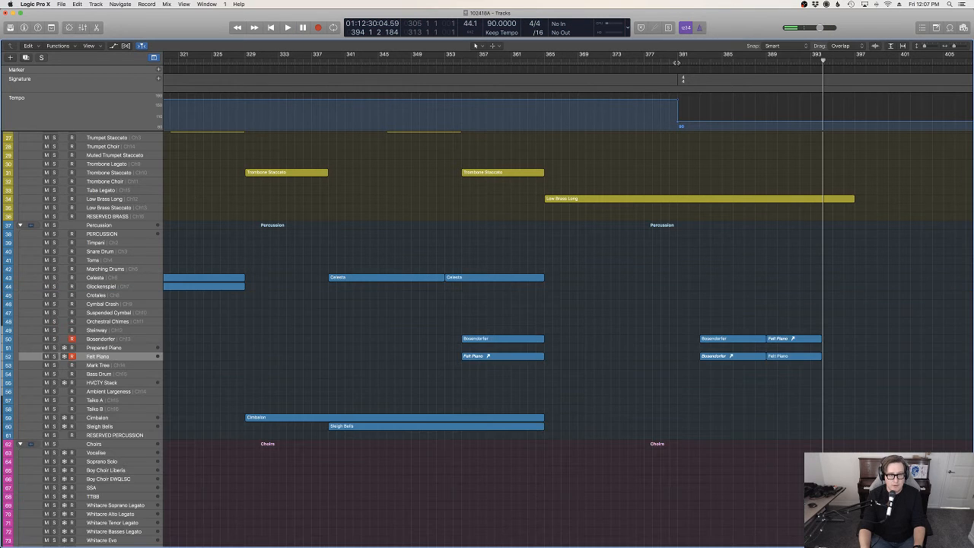
Split the Low Brass Long region at bar 381 and delete the part after the split.
drag(666, 58, 677, 59)
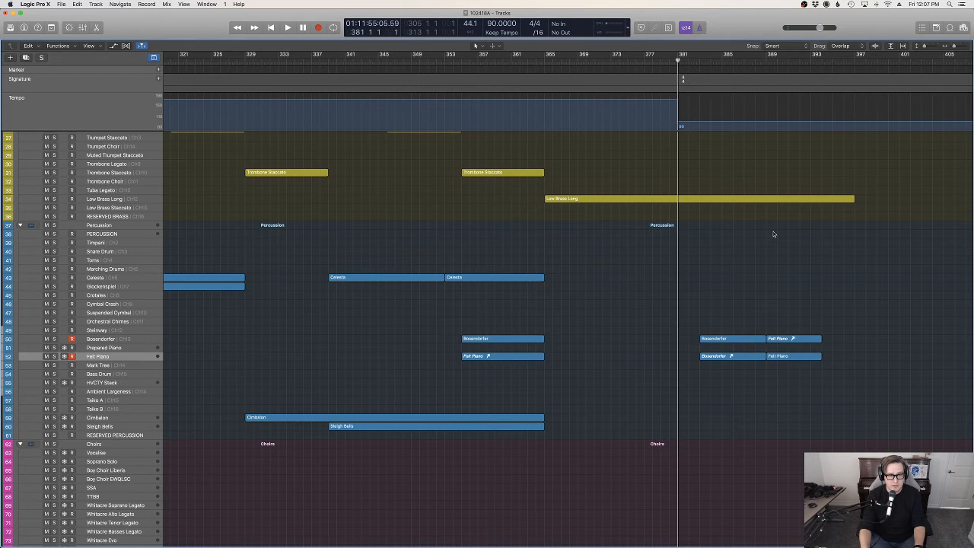
drag(772, 234, 749, 179)
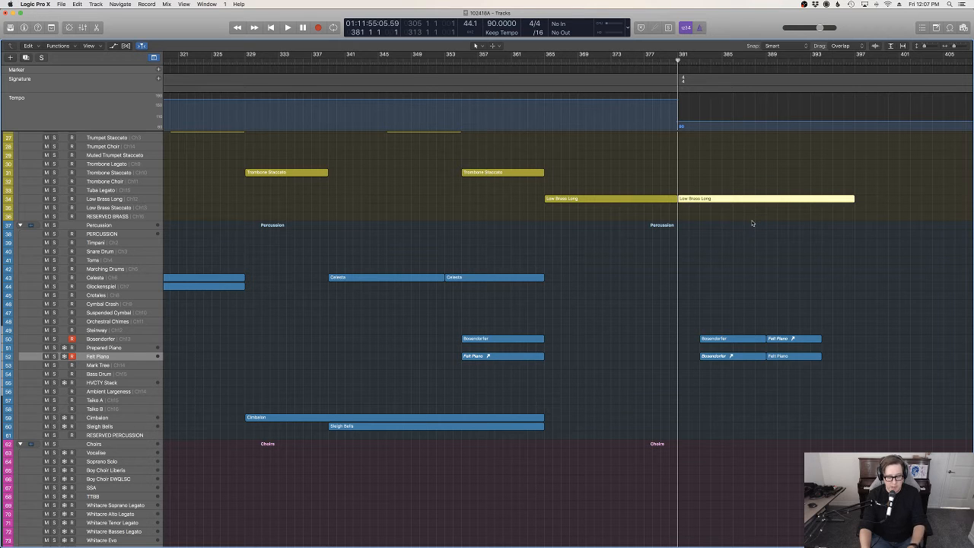
key(Delete)
Play the transition into the slower tempo from about bar 376 with the Low Brass Long track selected.
click(644, 59)
key(space)
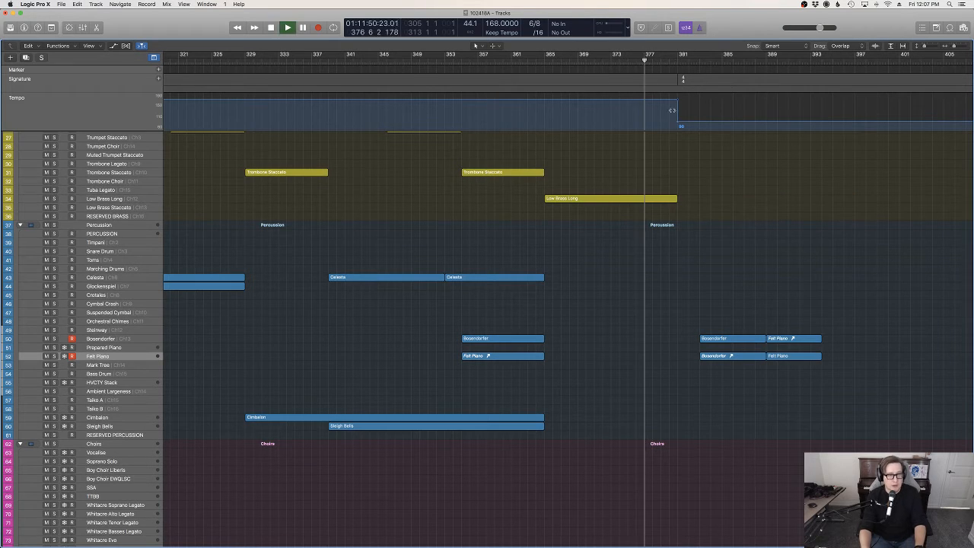
scroll(735, 235, up, 2)
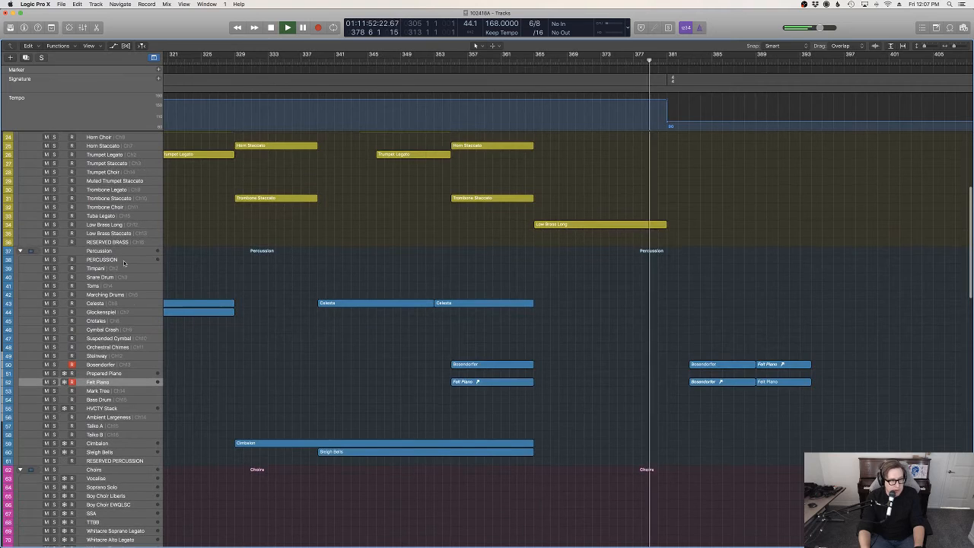
click(119, 225)
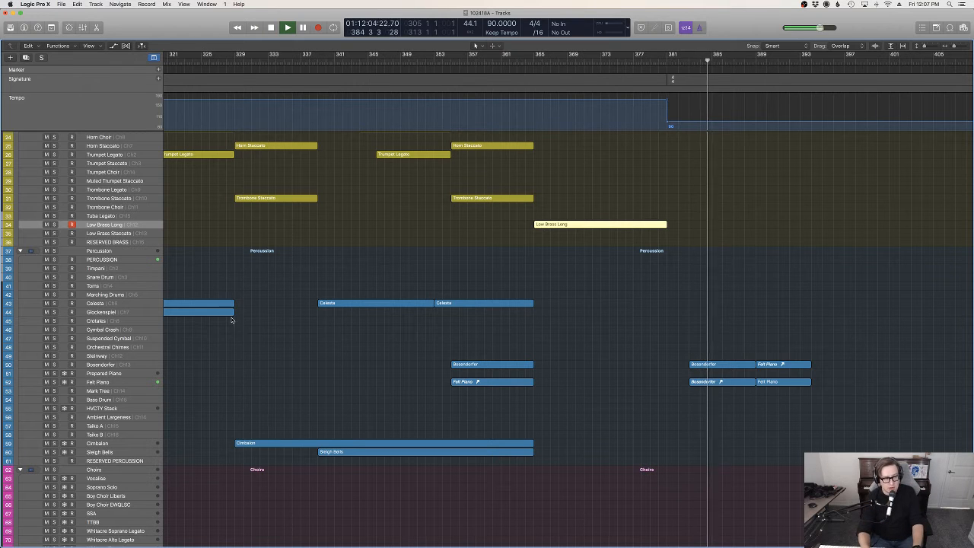
click(557, 411)
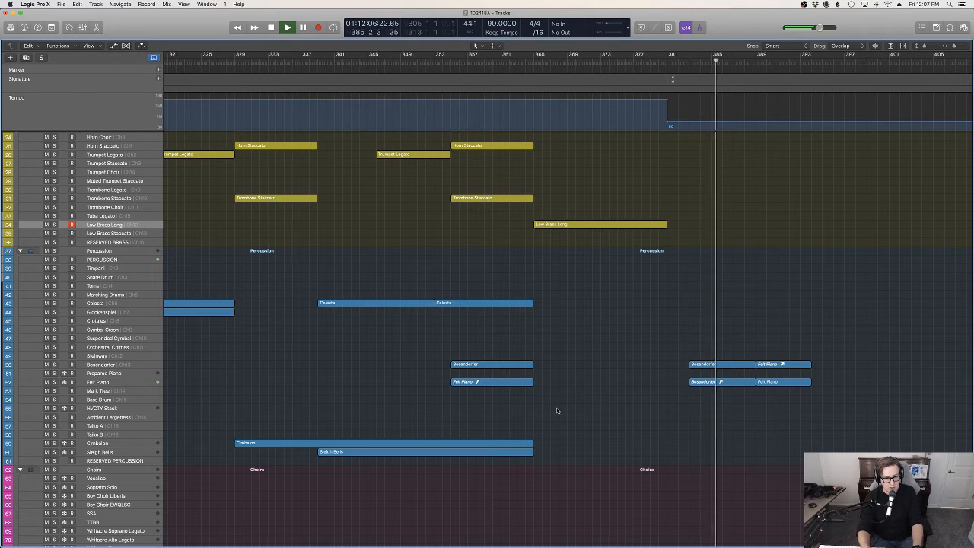
scroll(661, 417, down, 10)
scroll(659, 417, down, 5)
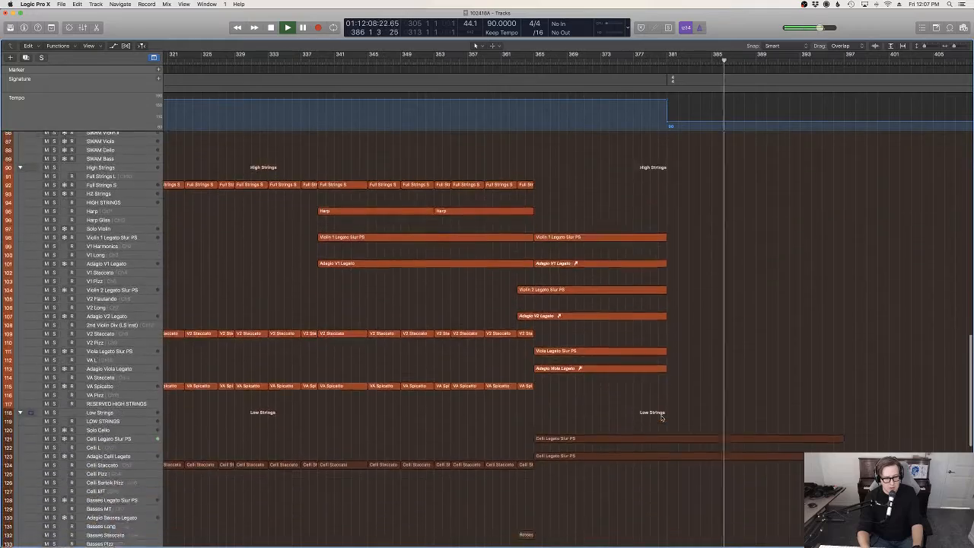
scroll(658, 414, up, 5)
key(p)
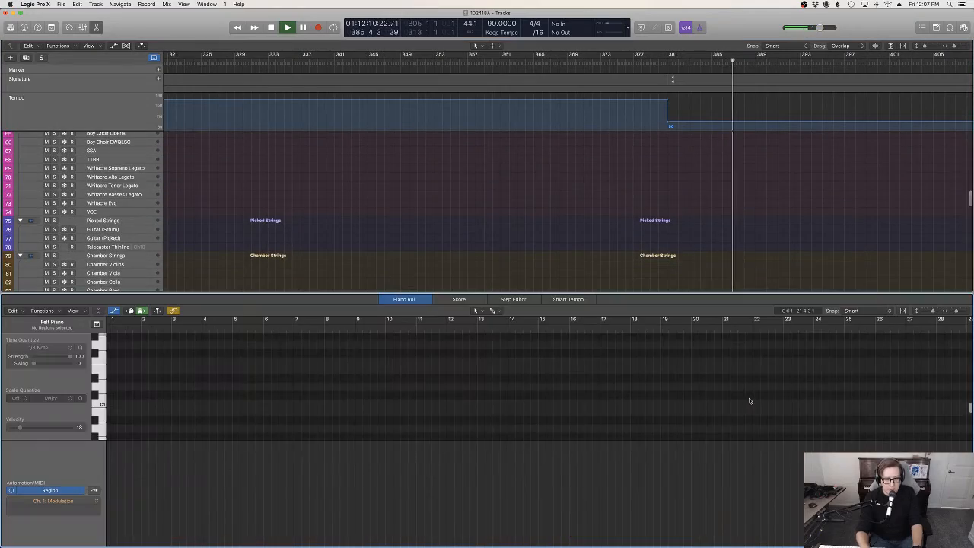
key(p)
Join the two adjoining regions after bar 383 on the Bosendorfer track, and likewise on the Felt Piano track.
scroll(750, 399, up, 8)
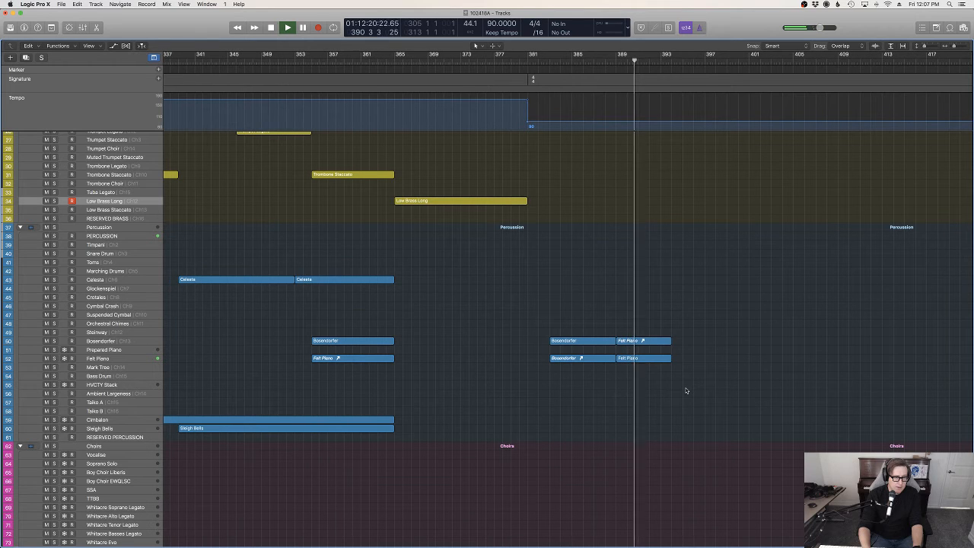
drag(686, 390, 602, 349)
click(636, 323)
key(super+j)
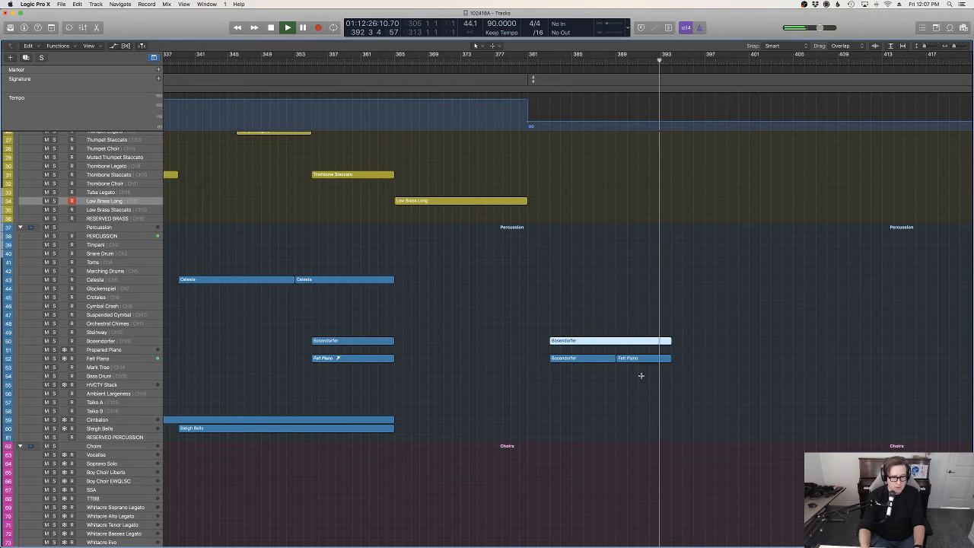
drag(641, 375, 602, 362)
key(super+j)
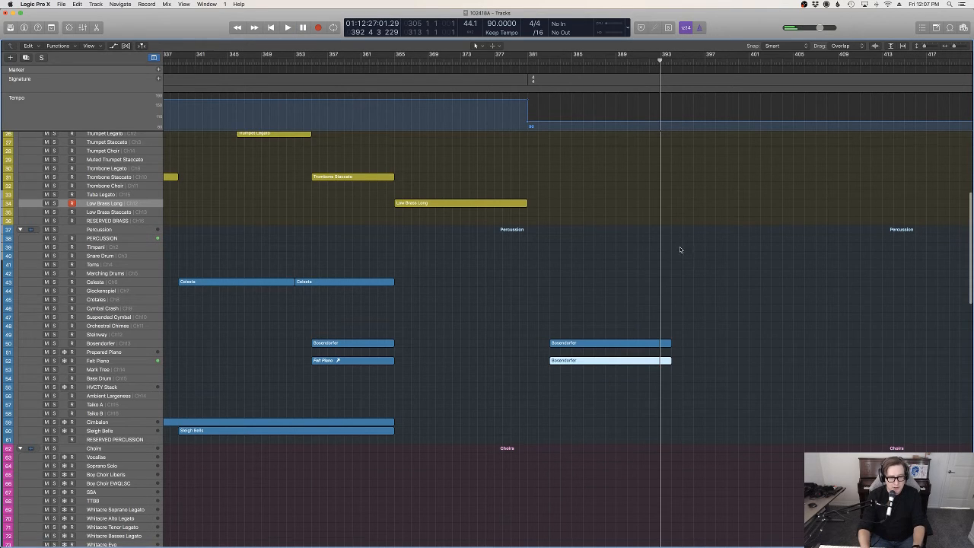
Open the joined Bosendorfer region's notes and raise the F#3 note at bar 392 to E4.
double_click(669, 343)
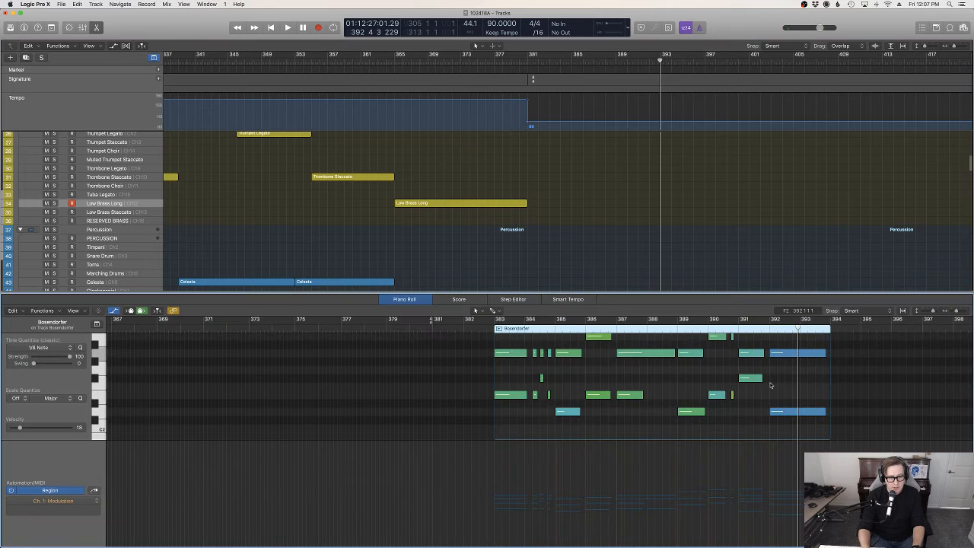
scroll(770, 385, up, 3)
scroll(776, 381, down, 3)
scroll(776, 381, up, 5)
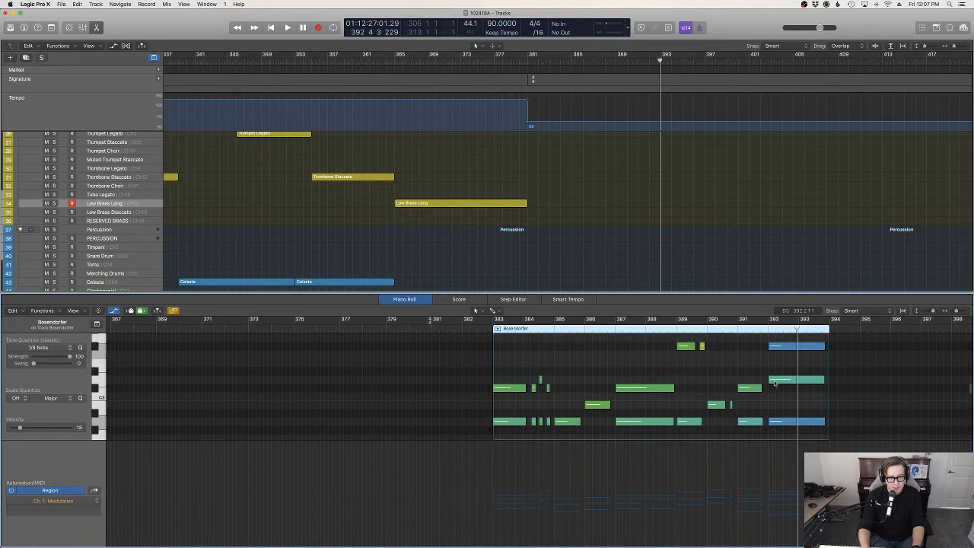
scroll(781, 386, up, 4)
scroll(779, 386, up, 2)
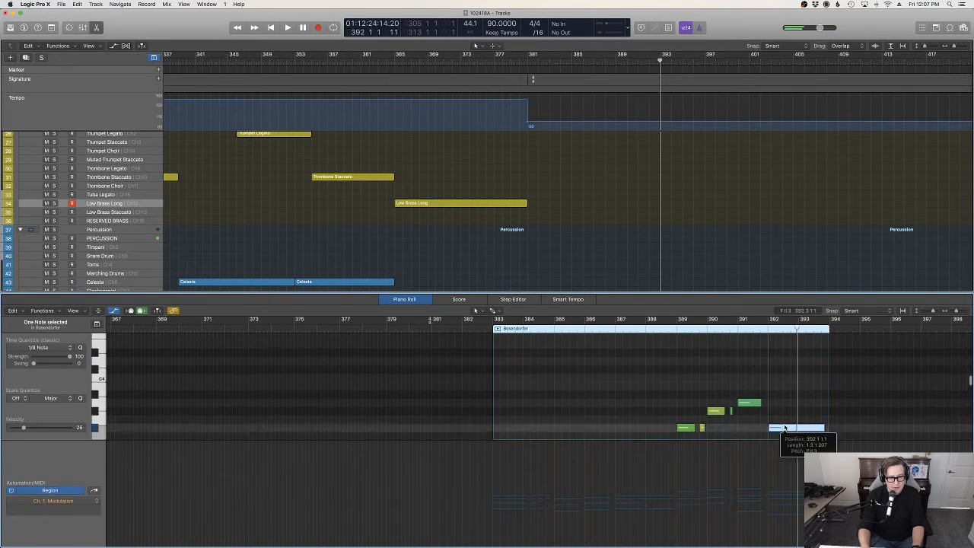
drag(783, 424, 785, 361)
Play the Bosendorfer passage from about bar 391 to hear the raised note, and stop playback.
scroll(781, 382, up, 2)
click(736, 328)
key(space)
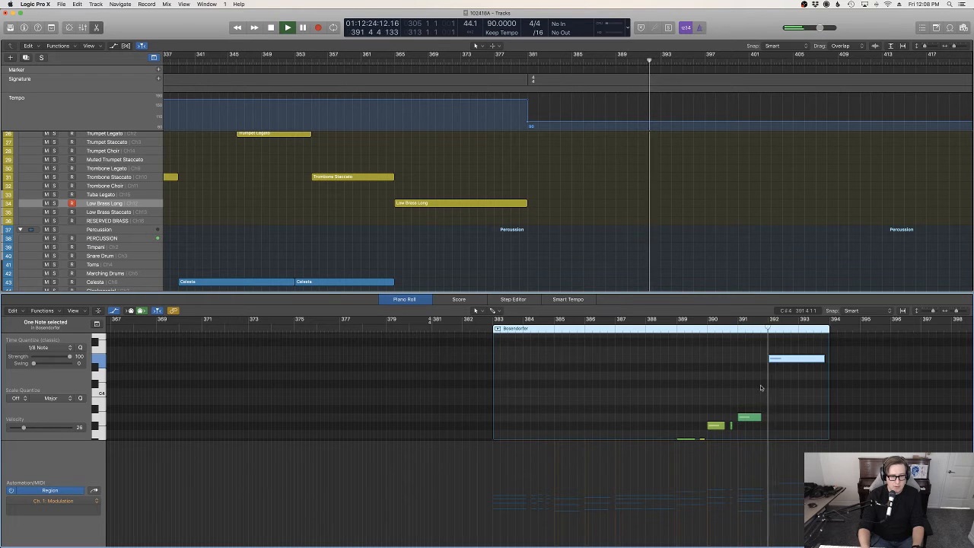
scroll(723, 198, down, 5)
scroll(723, 199, down, 2)
key(space)
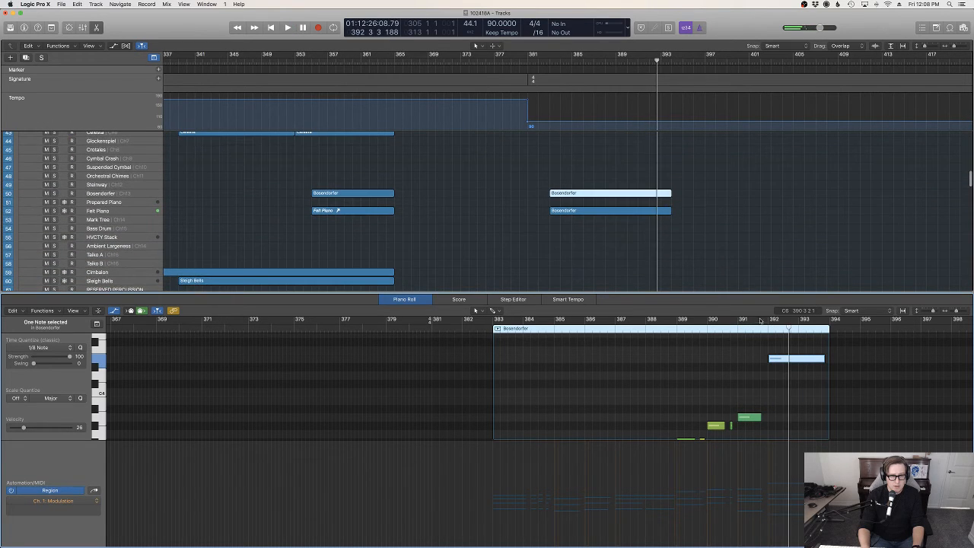
Move the remaining lower chord notes at bar 392 of the Bosendorfer region to different pitches.
scroll(771, 423, down, 6)
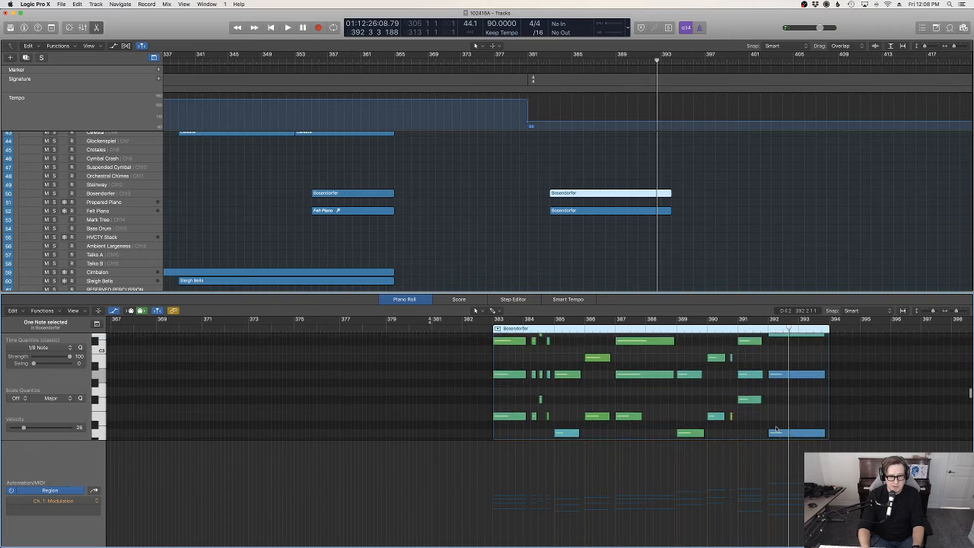
drag(781, 432, 783, 306)
drag(782, 400, 785, 426)
key(super+Down)
key(super+Down)
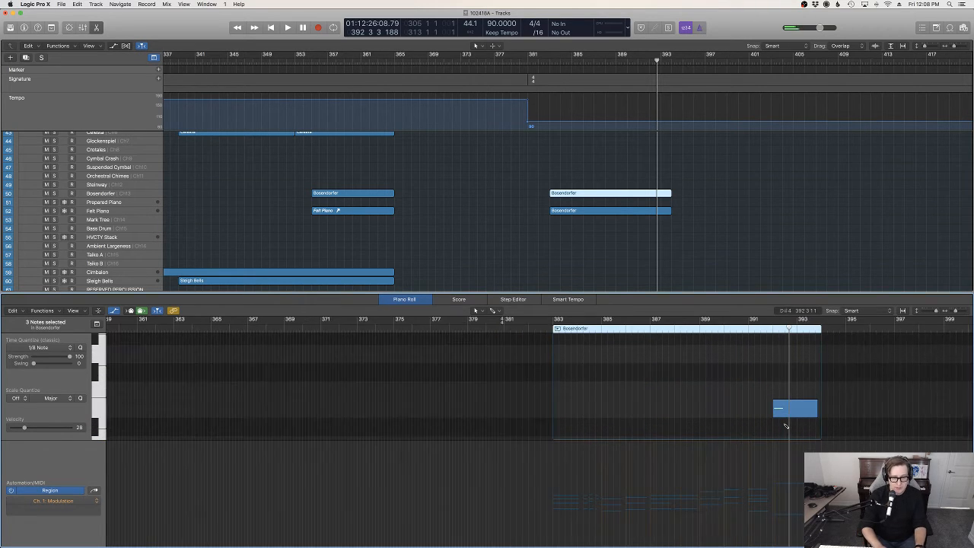
Lengthen the F#2, A2 and C#3 chord notes at bar 391 to just before bar 394.
key(super+Right)
key(super+Right)
scroll(785, 426, down, 10)
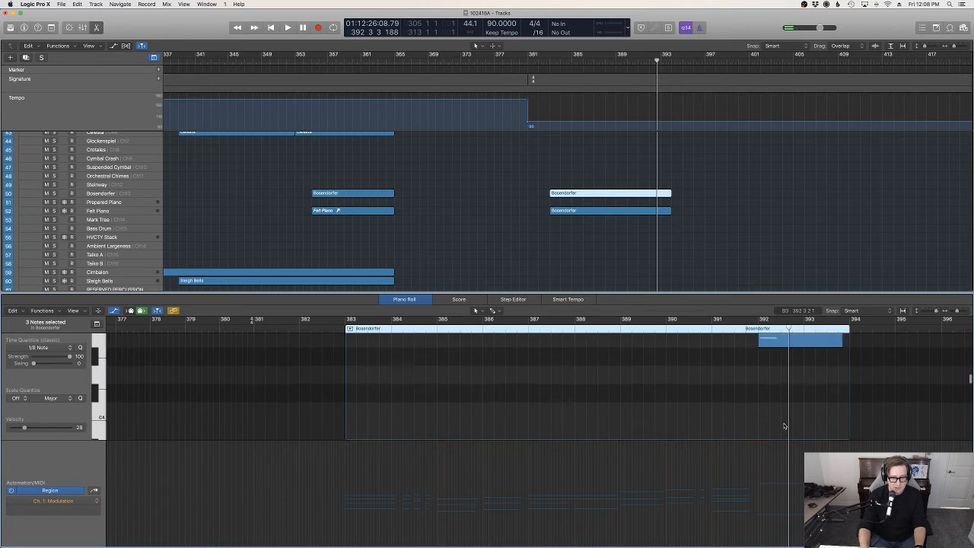
click(736, 421)
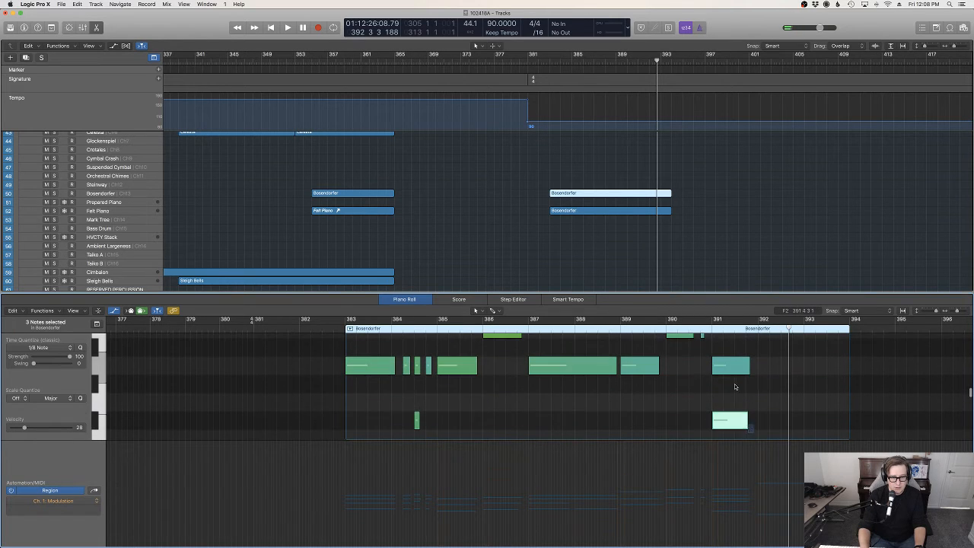
shift+click(732, 365)
scroll(740, 380, up, 4)
shift+click(736, 345)
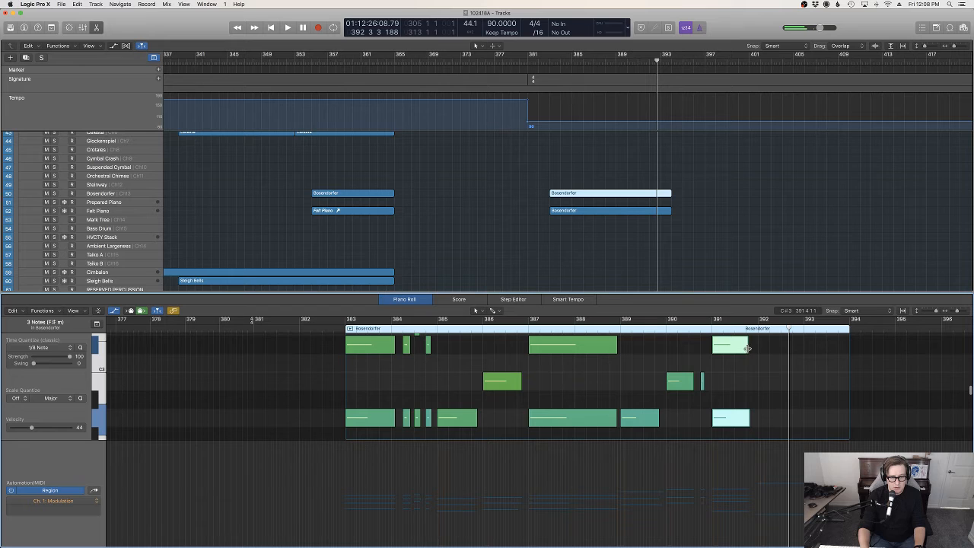
drag(748, 348, 847, 350)
Play the edited Bosendorfer ending from just before bar 391 to check the lengthened chord.
double_click(703, 331)
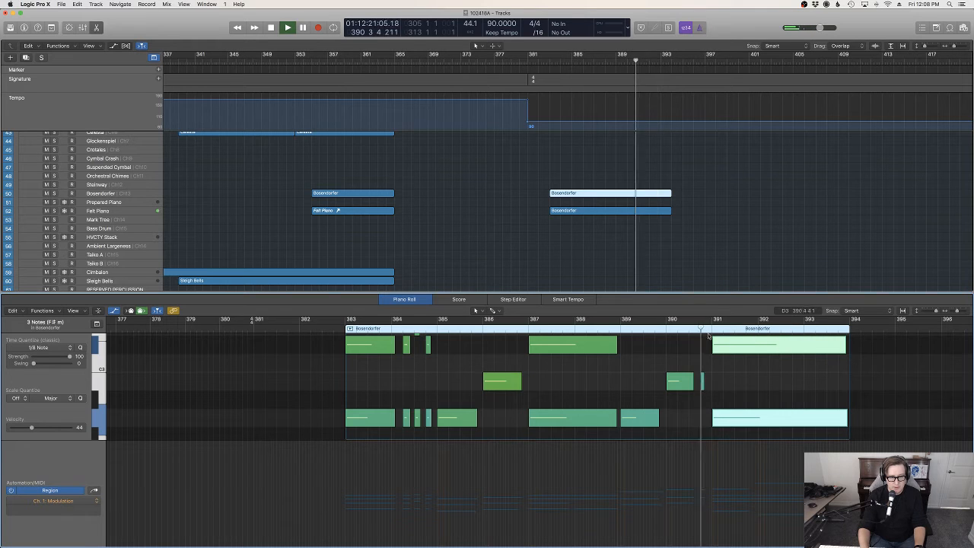
scroll(708, 335, up, 5)
scroll(675, 268, up, 1)
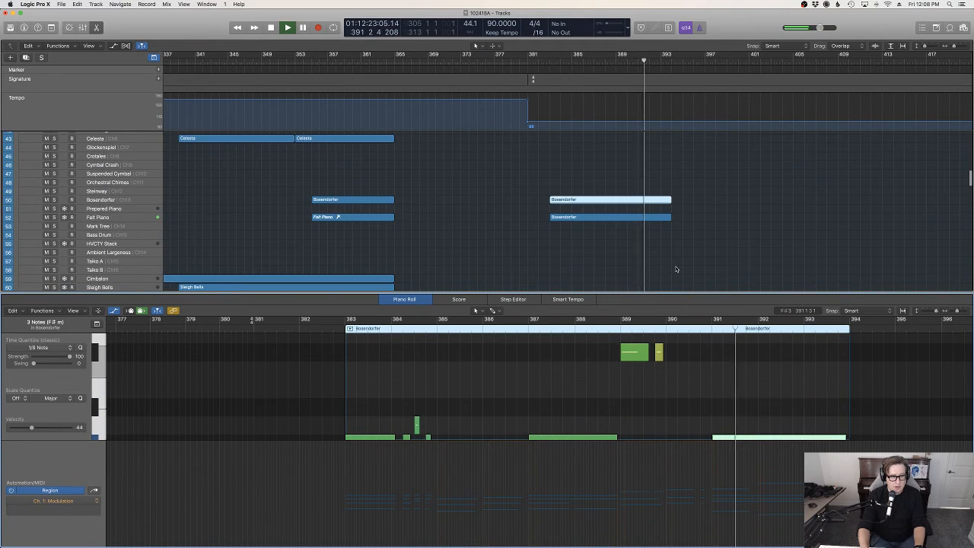
scroll(684, 255, up, 2)
Delete the region starting at bar 383 from the Felt Piano track.
click(687, 249)
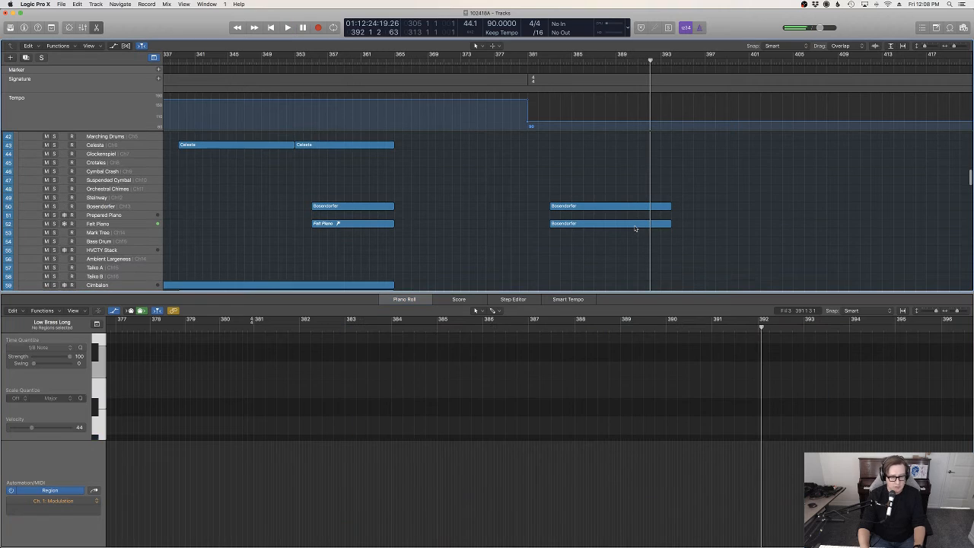
click(634, 225)
key(Delete)
Copy the edited Bosendorfer region onto the Felt Piano track at bar 383 and play from about bar 391.
click(613, 204)
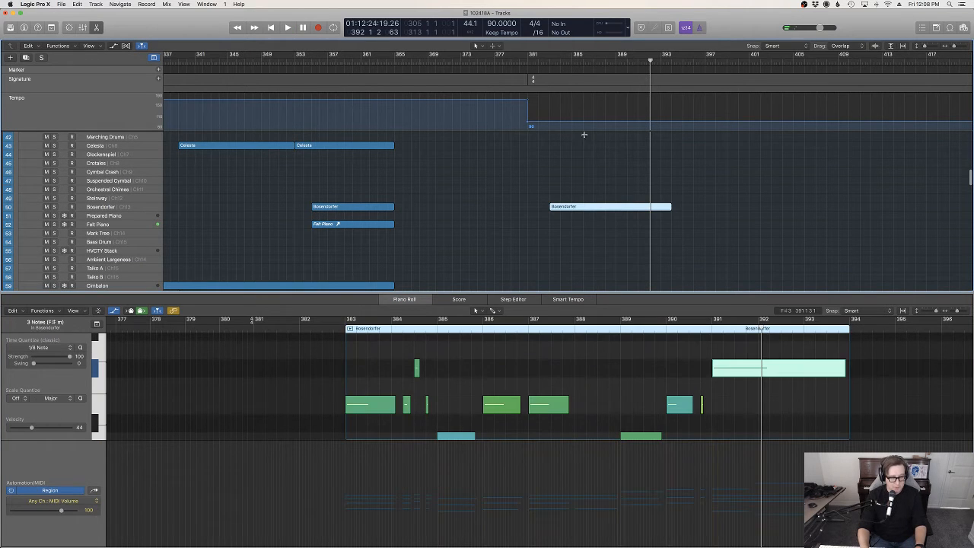
drag(534, 61, 548, 61)
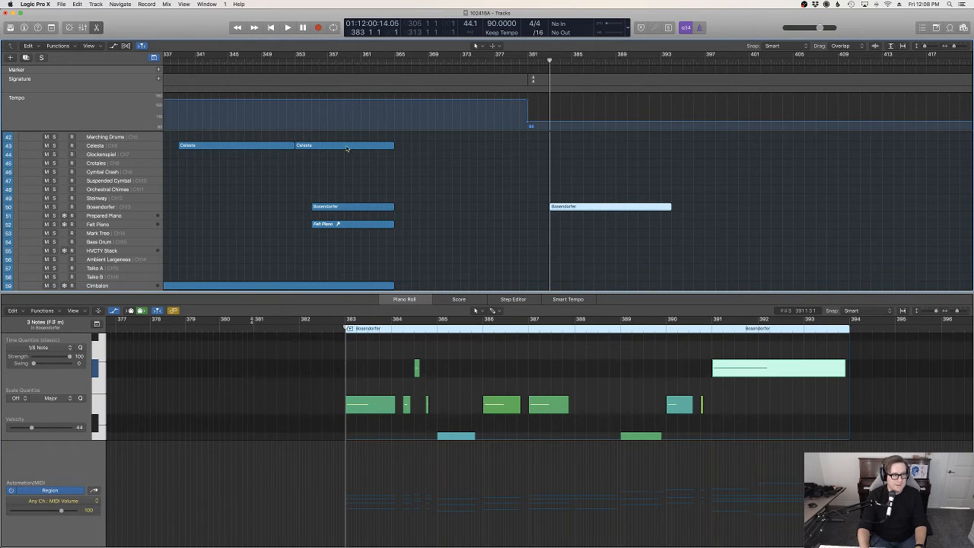
key(super+c)
click(155, 226)
key(super+v)
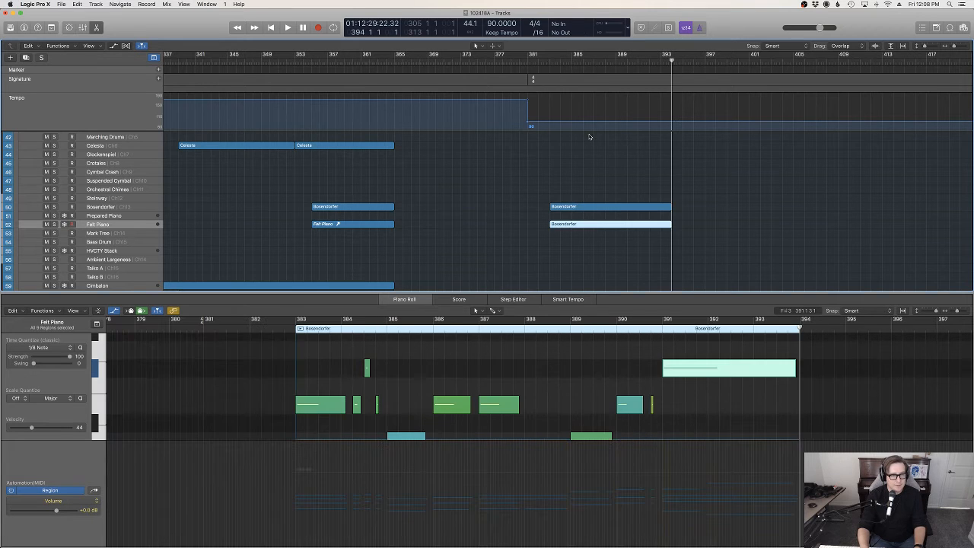
click(639, 62)
key(space)
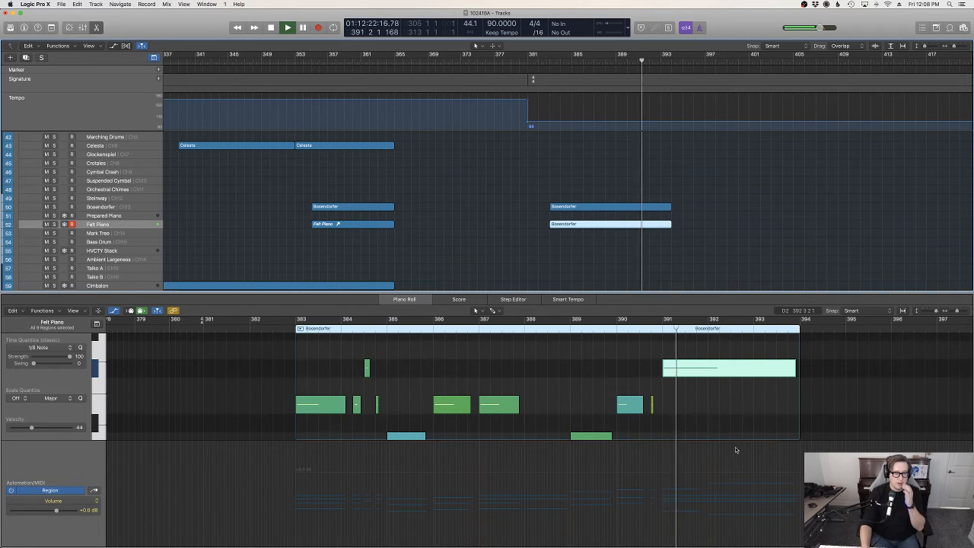
Check the copied notes of the Felt Piano region up to about bar 393 during playback.
scroll(736, 423, up, 3)
scroll(736, 423, up, 4)
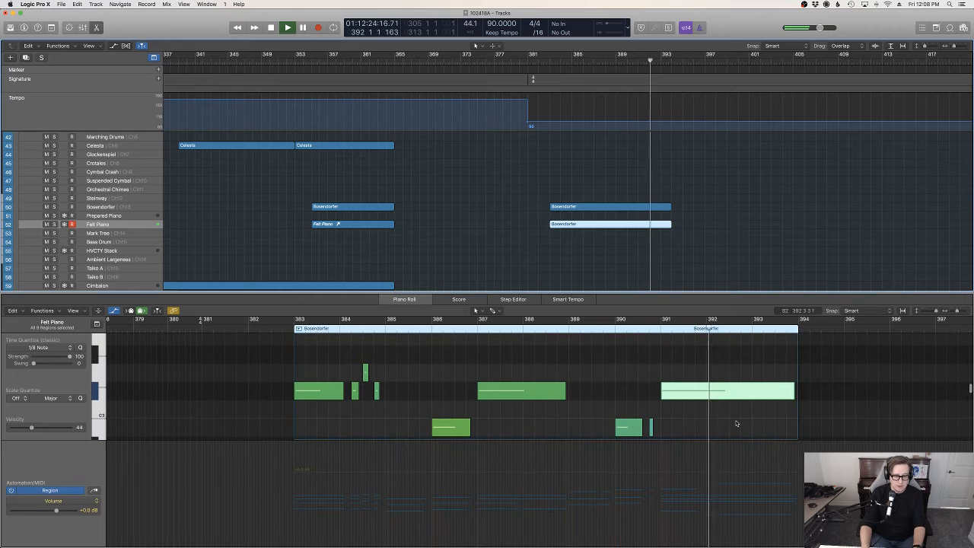
scroll(735, 423, down, 4)
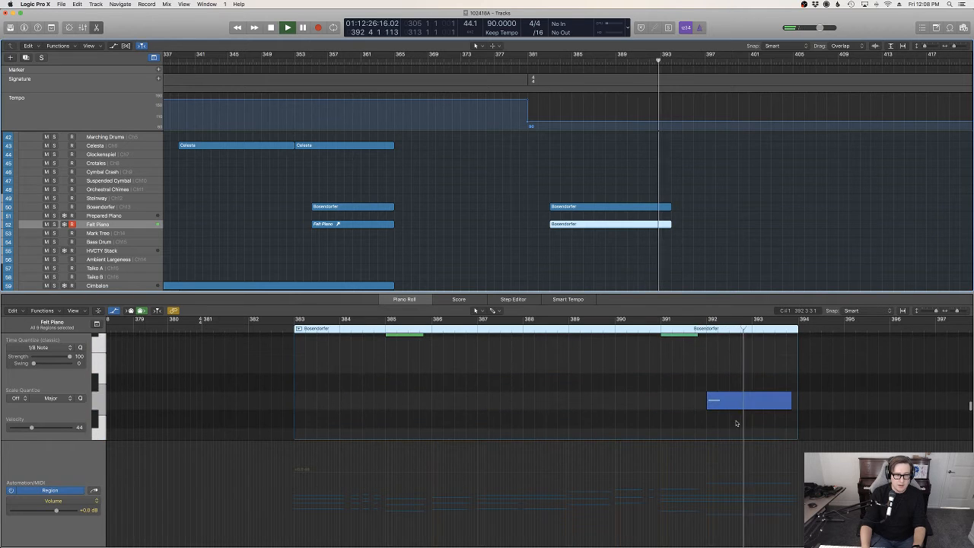
Stop playback just after bar 394 and record-arm the Bosendorfer and Felt Piano tracks together.
key(e)
click(739, 216)
scroll(739, 217, up, 6)
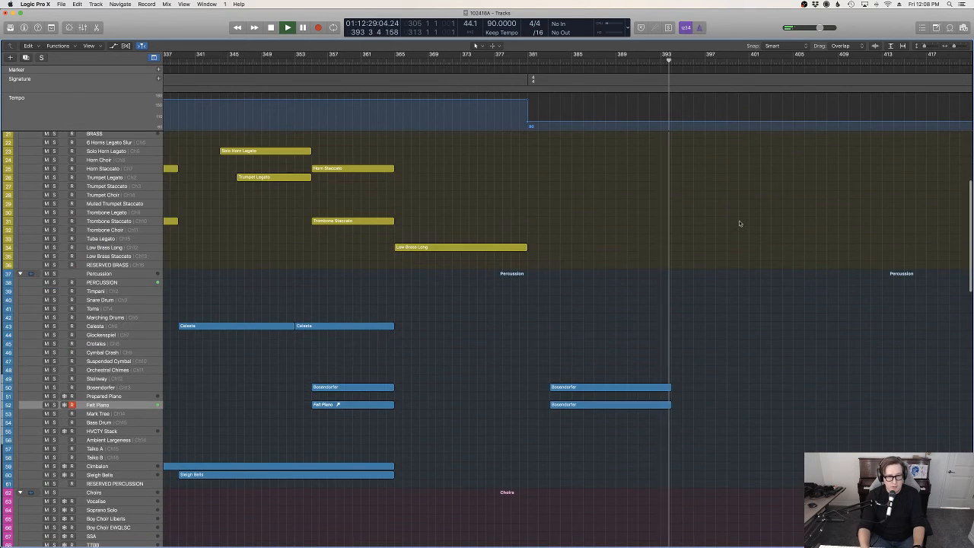
key(space)
click(106, 387)
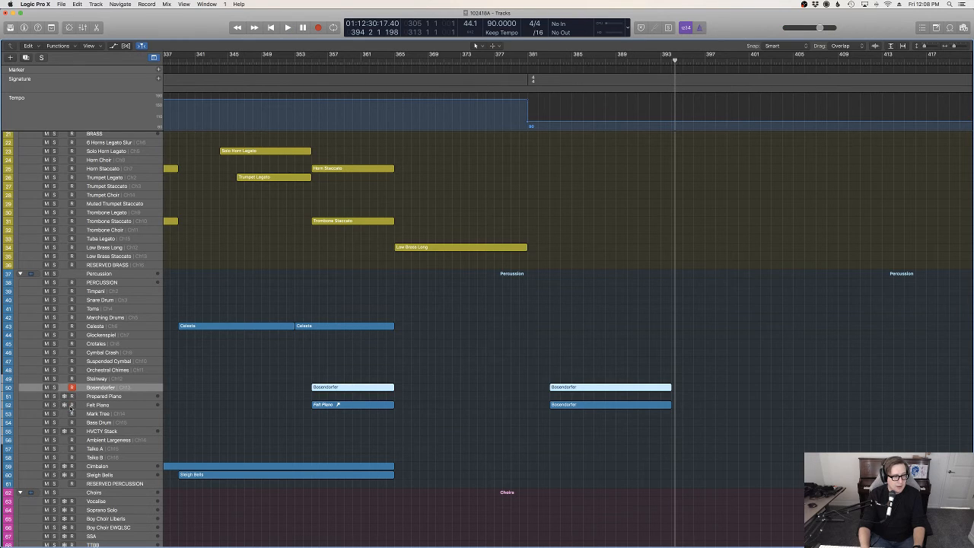
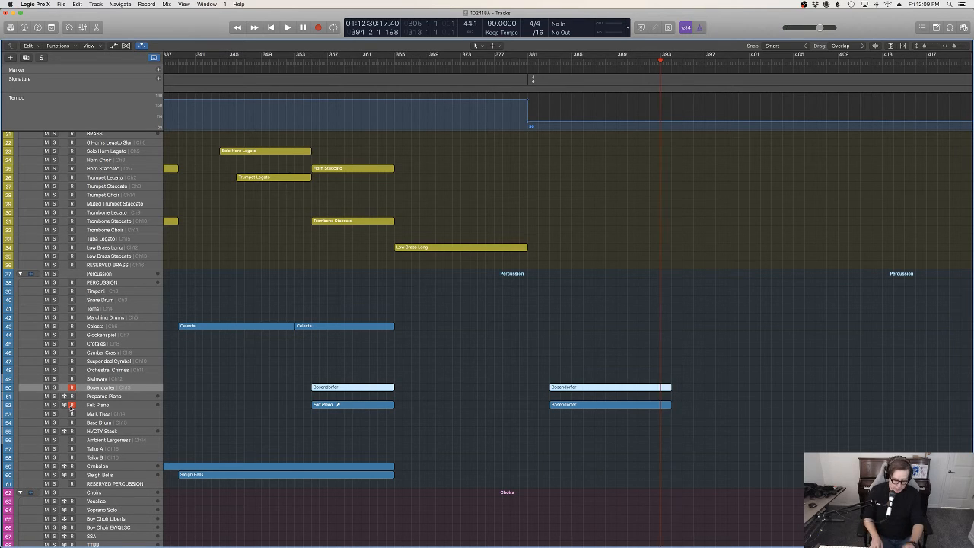
key(r)
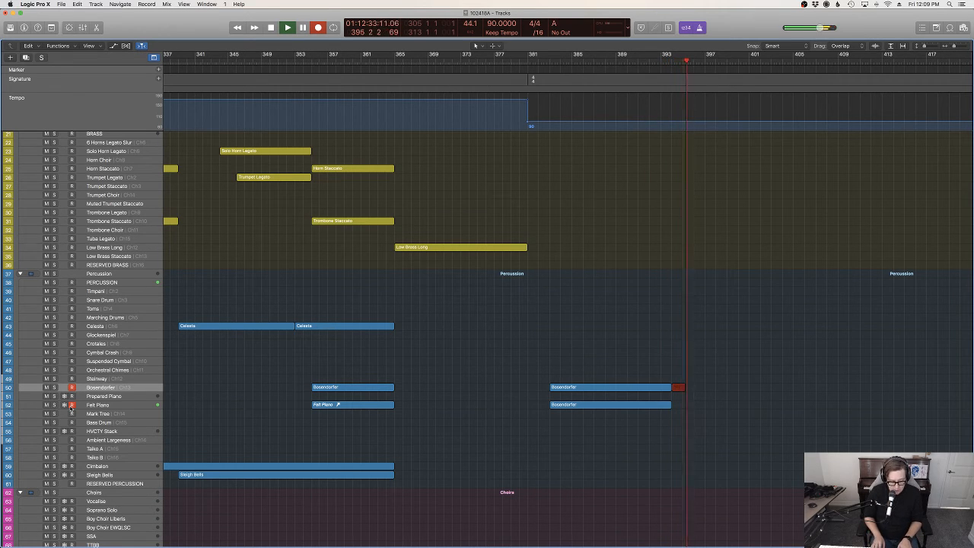
key(space)
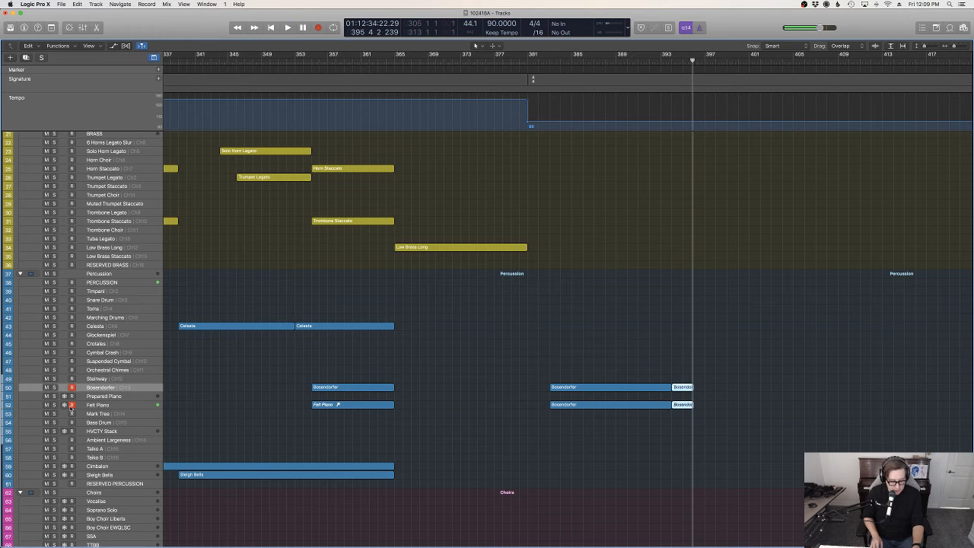
key(super+z)
Record the next phrase on the Bosendorfer and Felt Piano tracks in two passes, covering bars 395 to 399 and 399 to 401.
key(r)
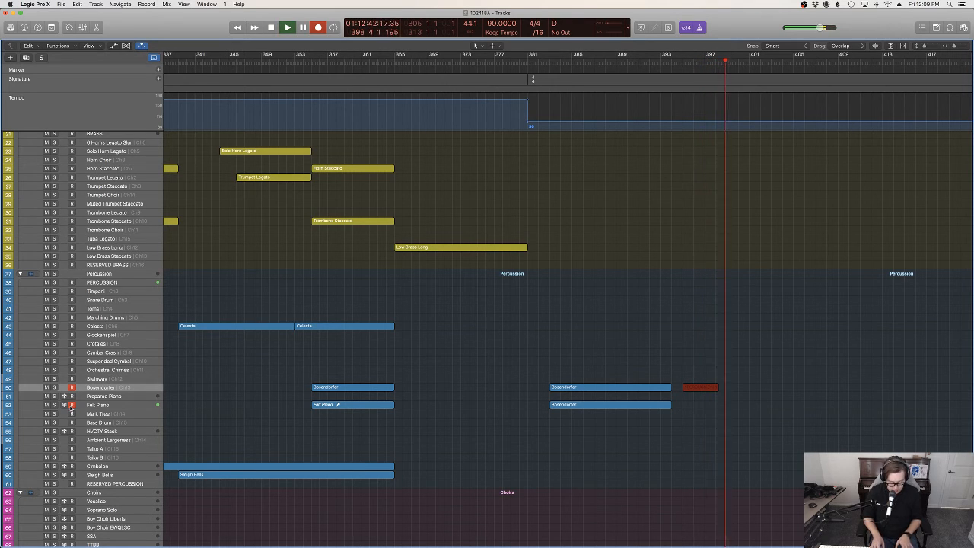
key(space)
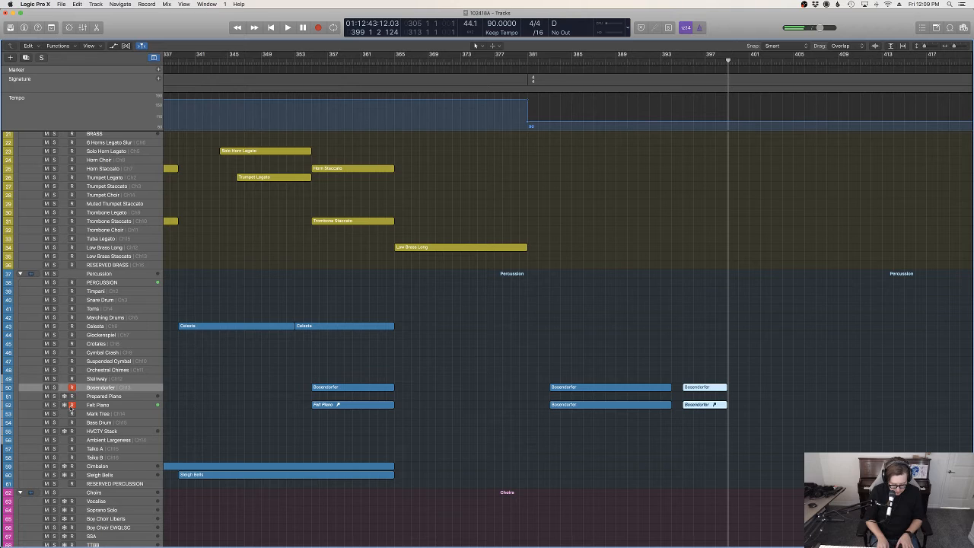
key(r)
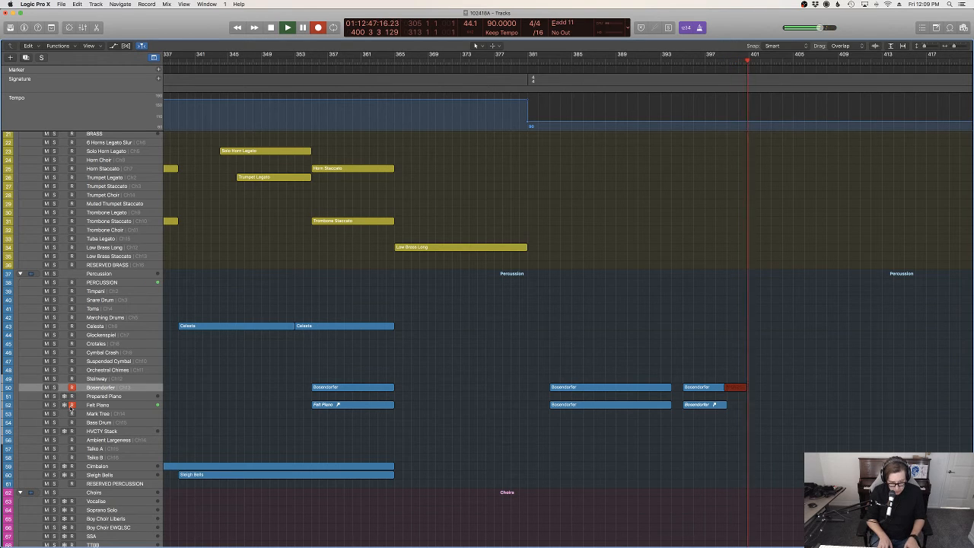
key(space)
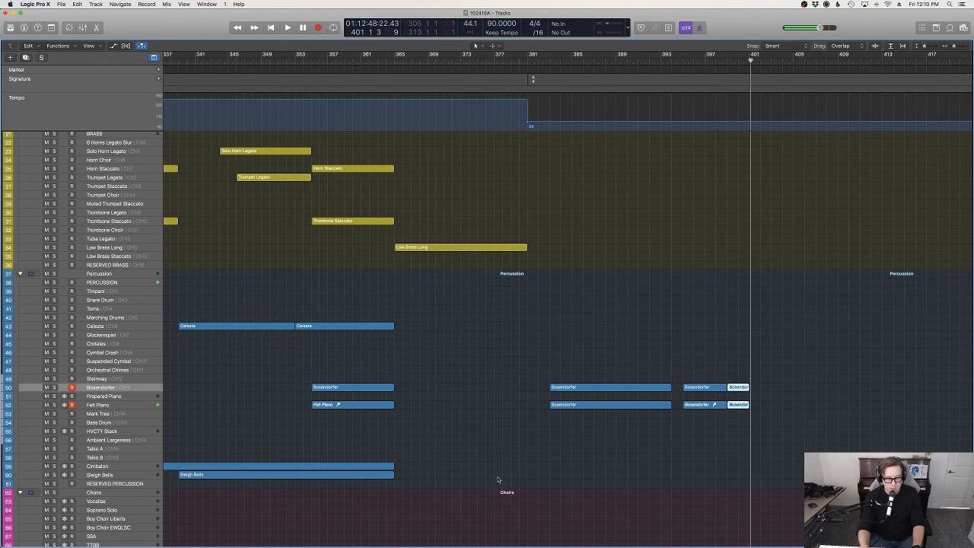
key(p)
key(super+a)
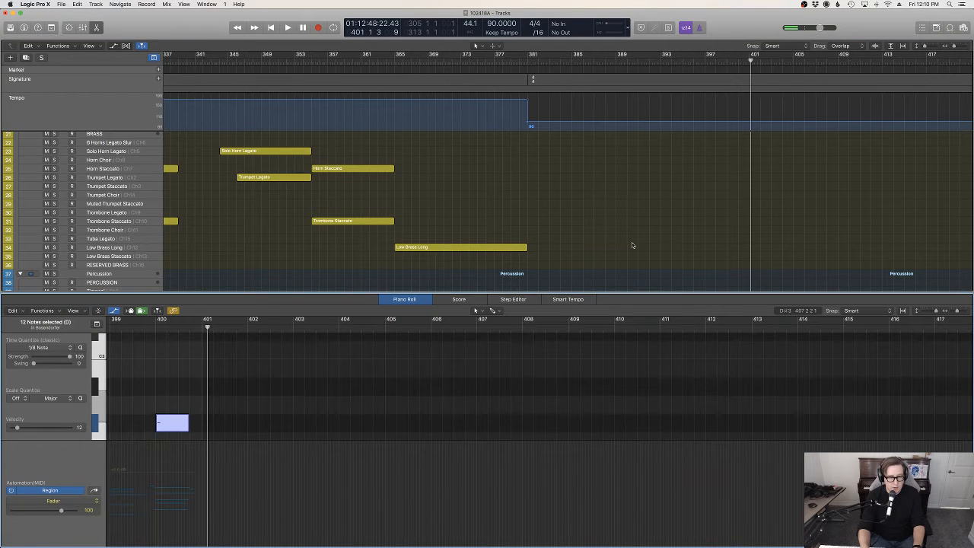
key(p)
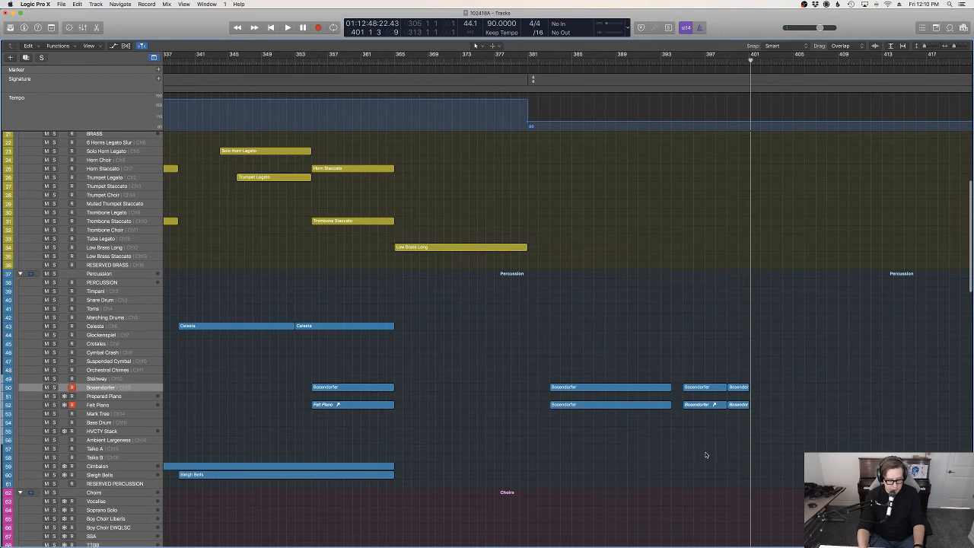
Convert the Felt Piano alias regions to real regions and join the two new takes on each piano track.
key(super+a)
click(723, 424)
drag(737, 418, 720, 409)
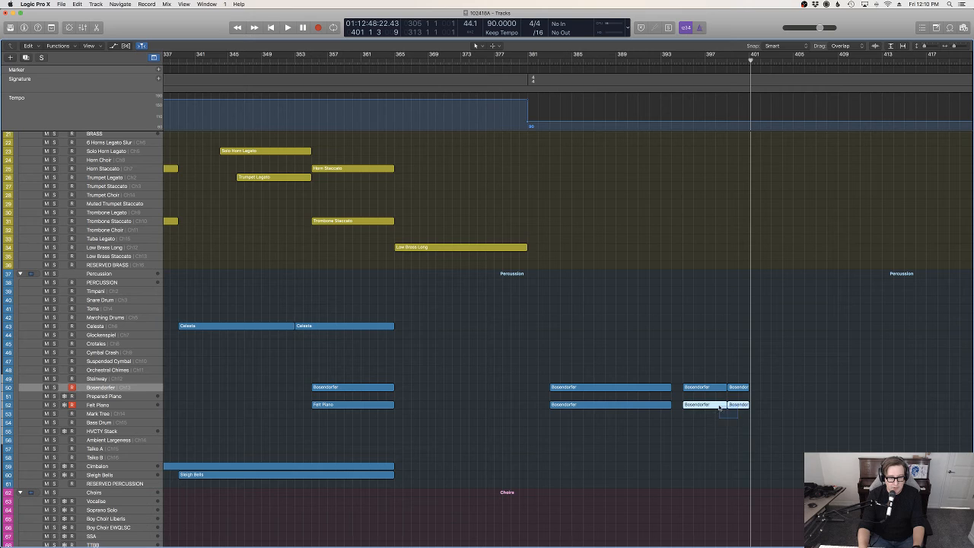
click(722, 417)
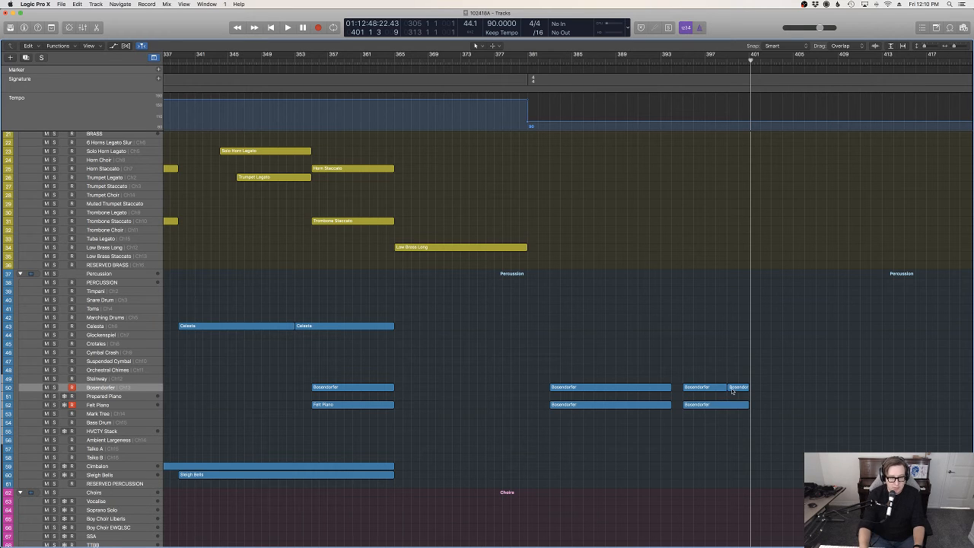
click(733, 389)
drag(734, 397, 710, 435)
key(super+j)
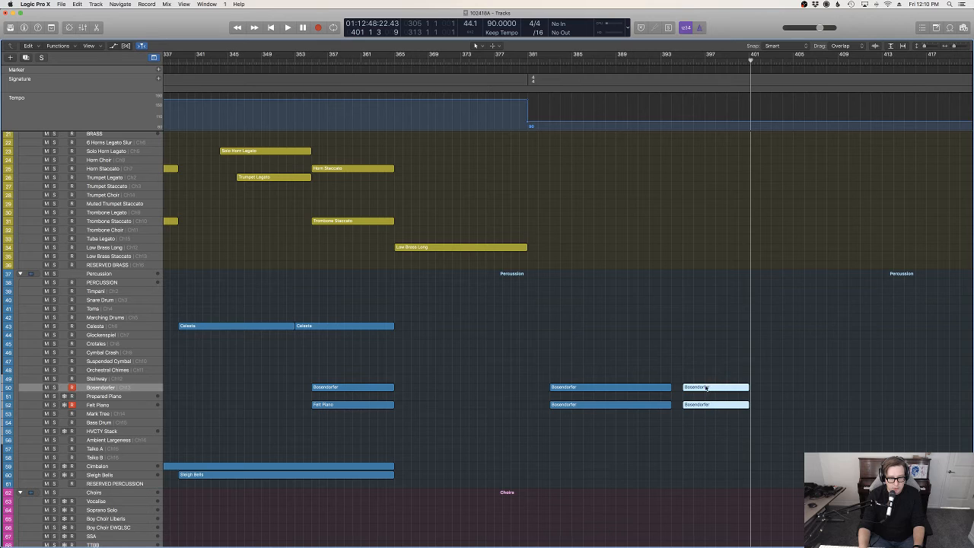
Move both new piano regions to start at bar 394 and join each with the preceding region on its track.
drag(694, 389, 692, 389)
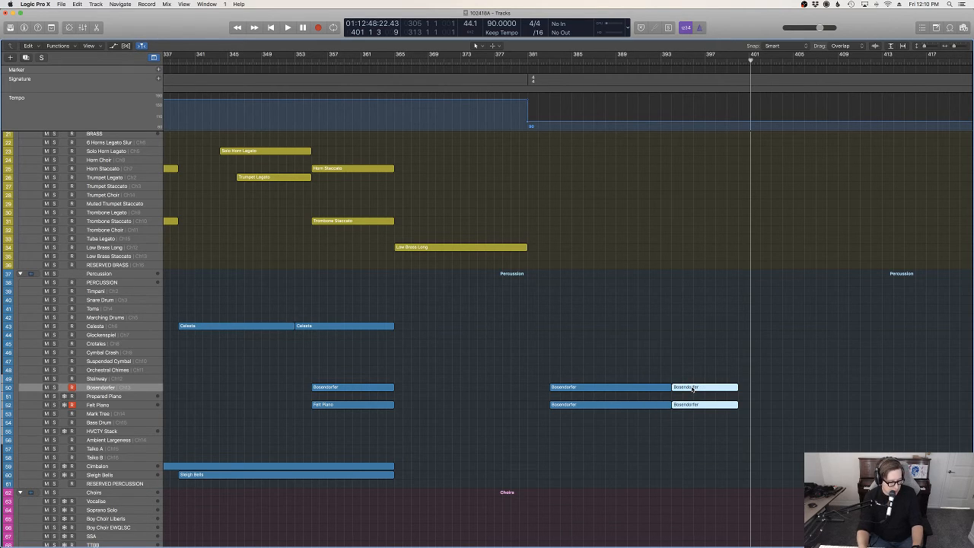
drag(695, 425, 662, 407)
key(super+j)
drag(676, 375, 666, 385)
click(680, 376)
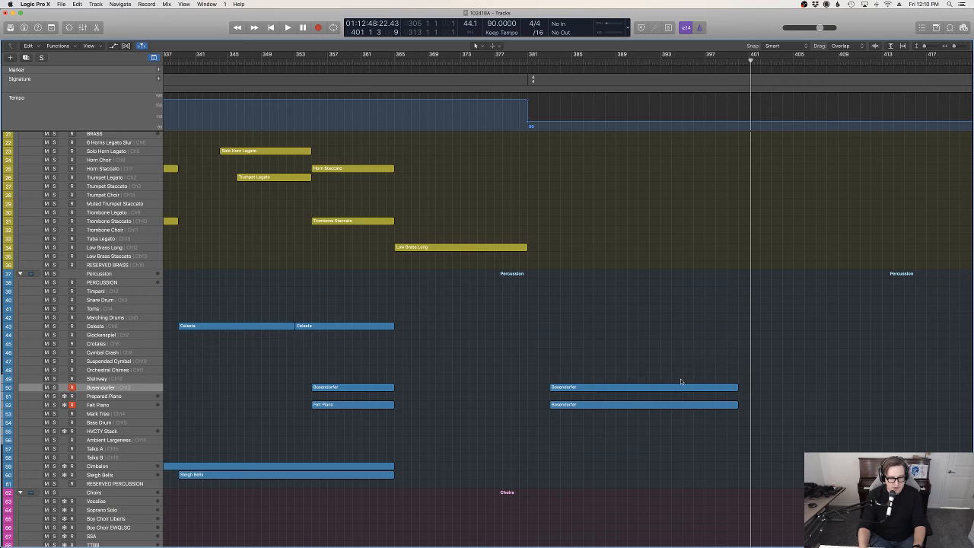
Lower the velocities of all notes in the joined Bosendorfer region together, bringing the A1 note at bar 383 to 32.
double_click(680, 386)
key(super+a)
key(z)
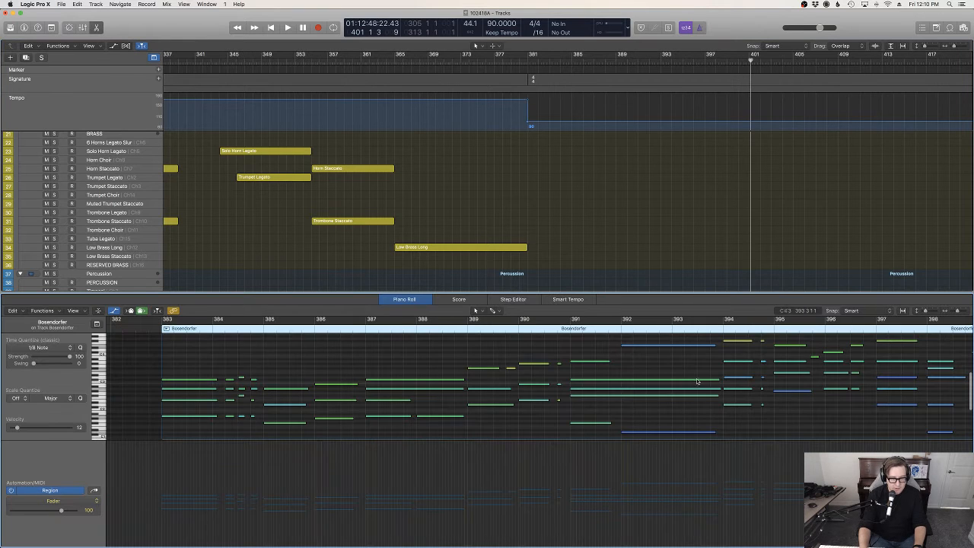
key(v)
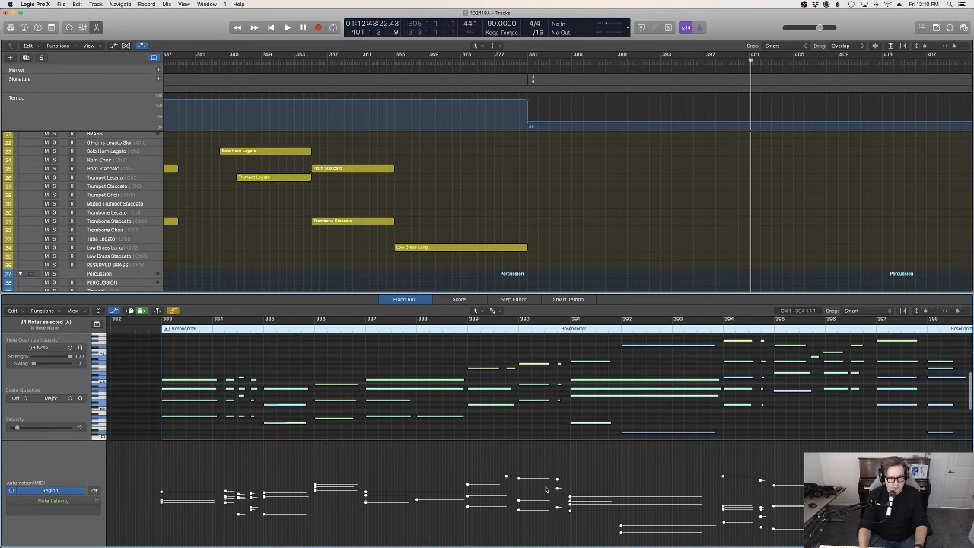
drag(508, 480, 508, 514)
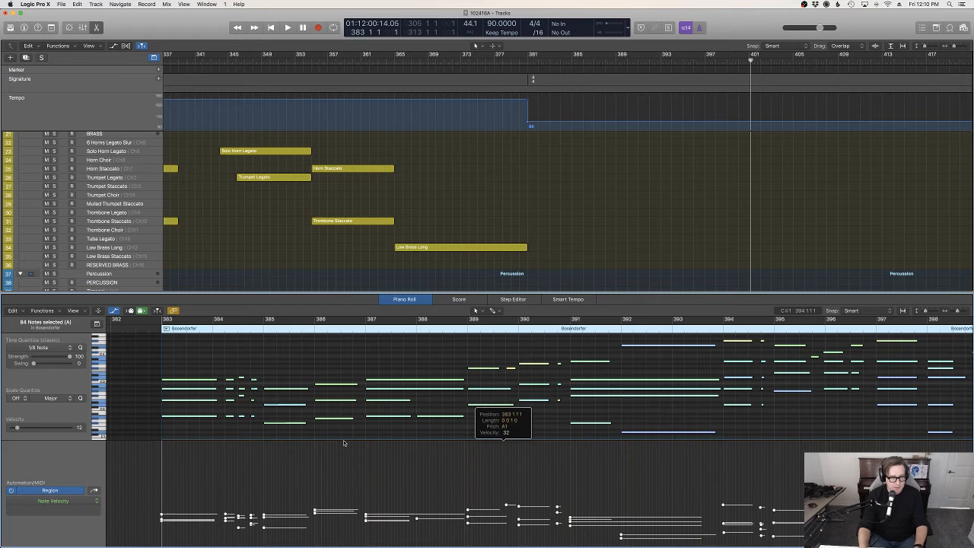
key(e)
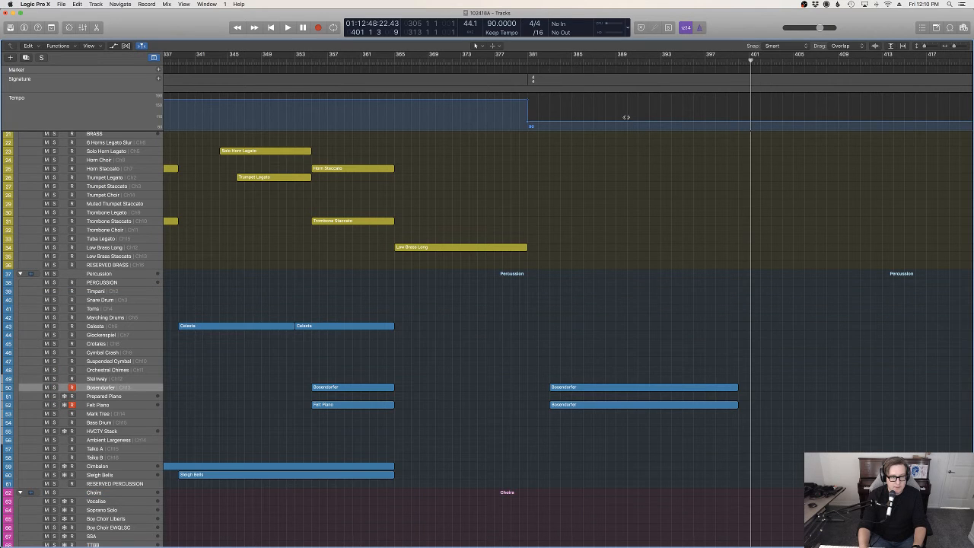
Extend the long region on the Celli Legato Slur PS track to end at bar 401.
scroll(784, 337, down, 15)
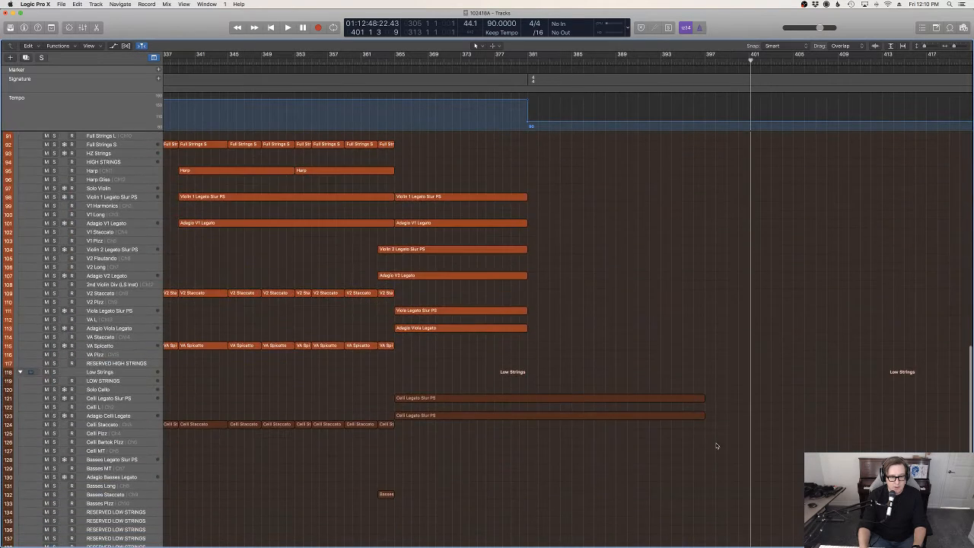
drag(715, 445, 697, 390)
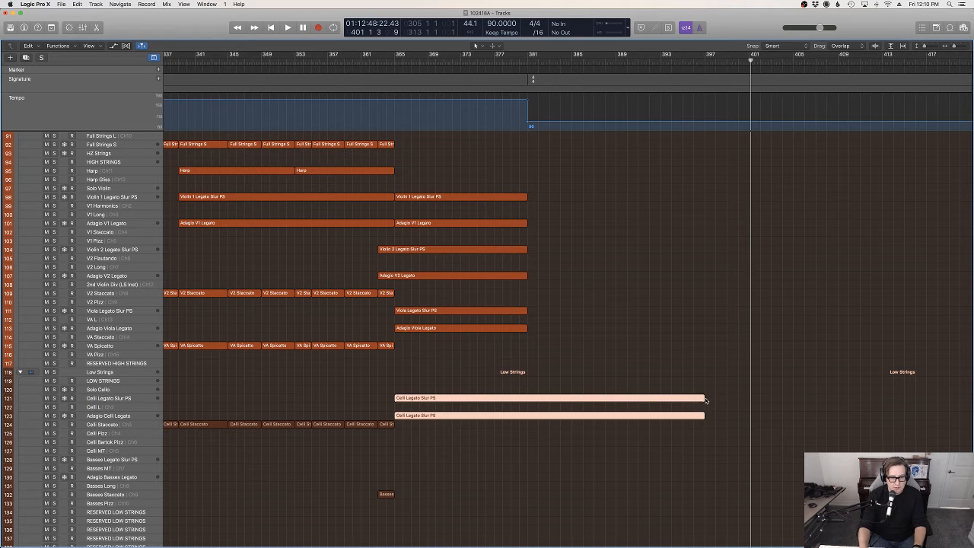
click(526, 61)
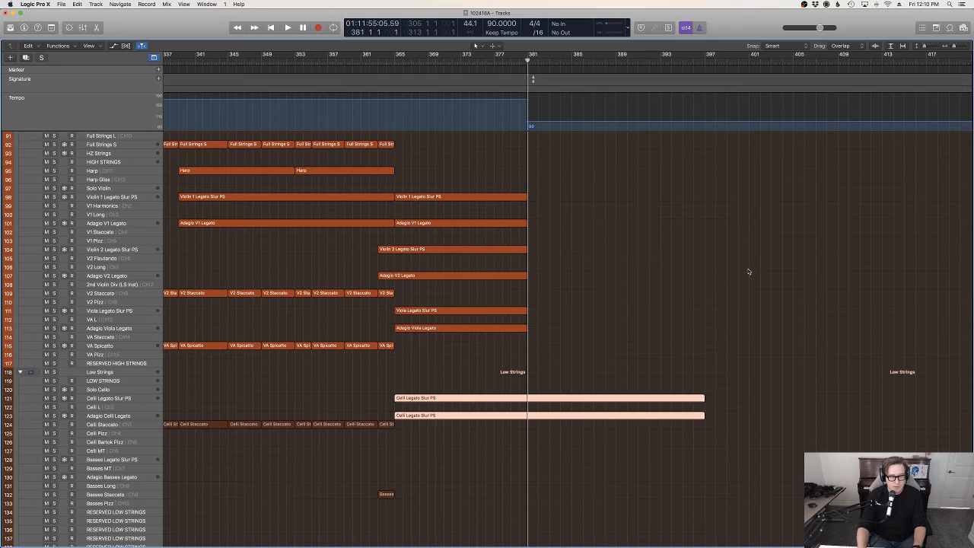
scroll(748, 271, up, 15)
click(738, 61)
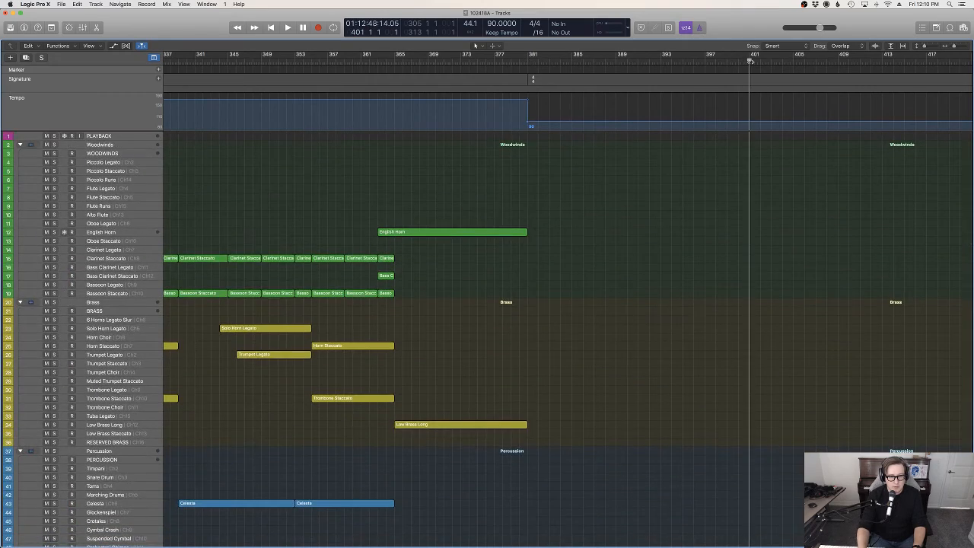
scroll(784, 322, down, 15)
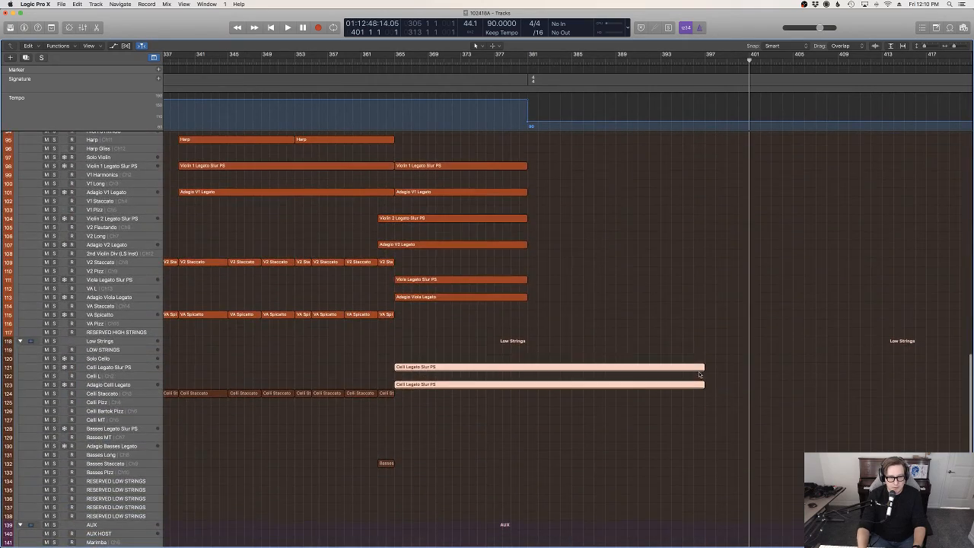
click(716, 373)
drag(702, 370, 748, 370)
Lengthen the sustained A1 note from bar 381 in the Celli Legato Slur PS region to just before bar 401.
key(p)
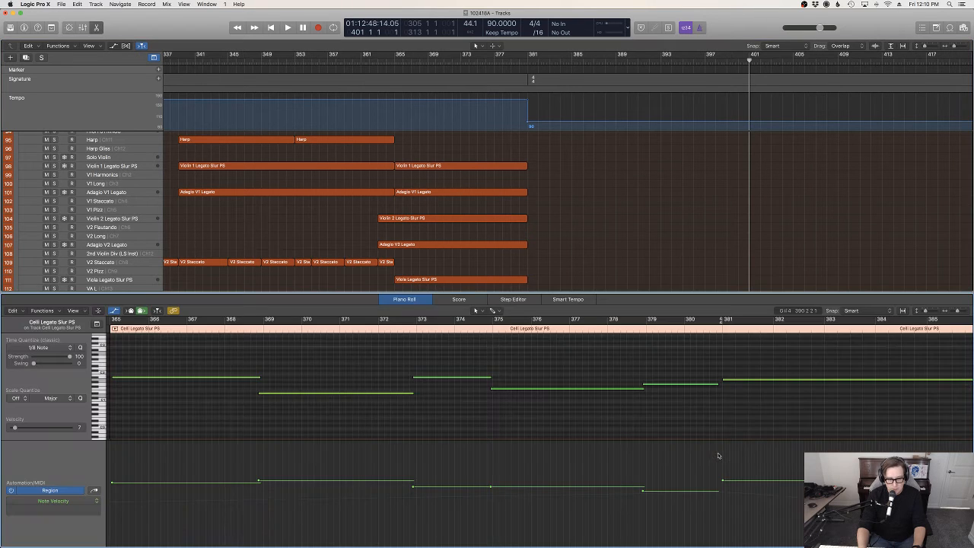
scroll(794, 425, right, 15)
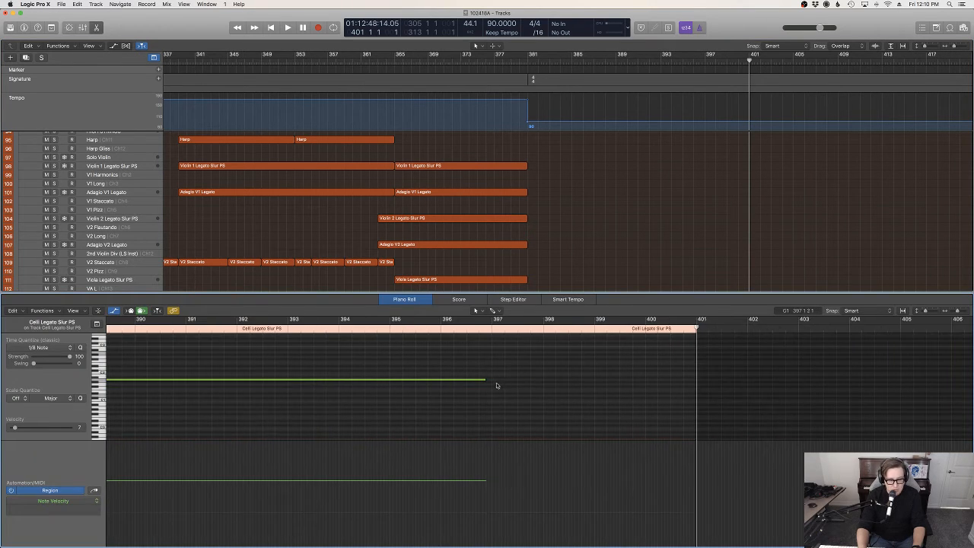
drag(484, 380, 688, 381)
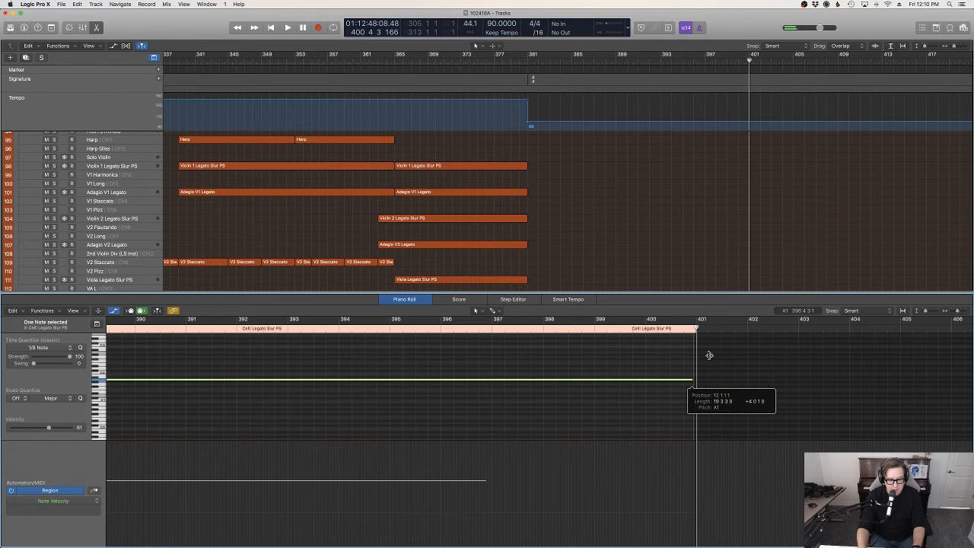
Extend the matching region on the Adagio Celli Legato track to end at bar 401.
scroll(769, 226, down, 8)
click(700, 198)
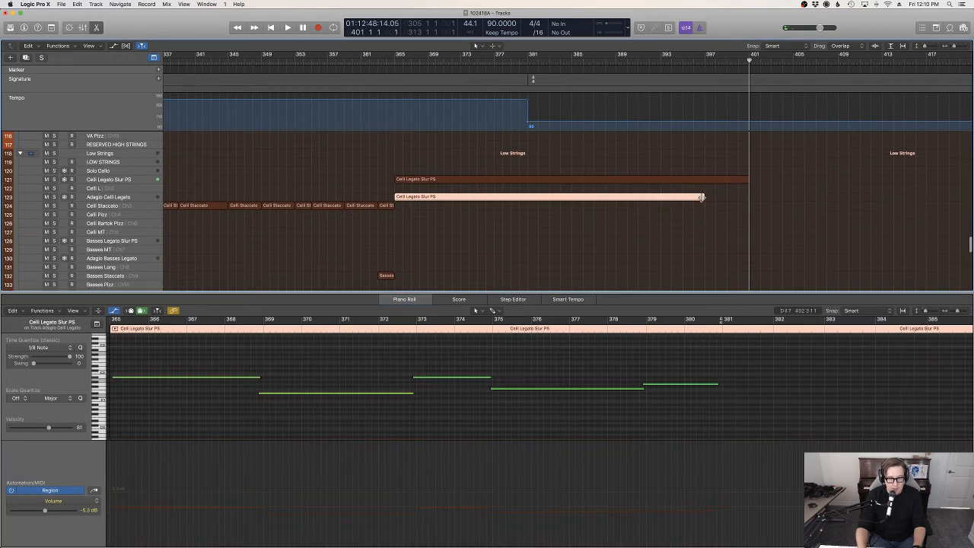
drag(713, 197, 747, 197)
Trim the end of the last G1 note before bar 381 slightly in the Adagio Celli Legato region.
scroll(746, 375, right, 10)
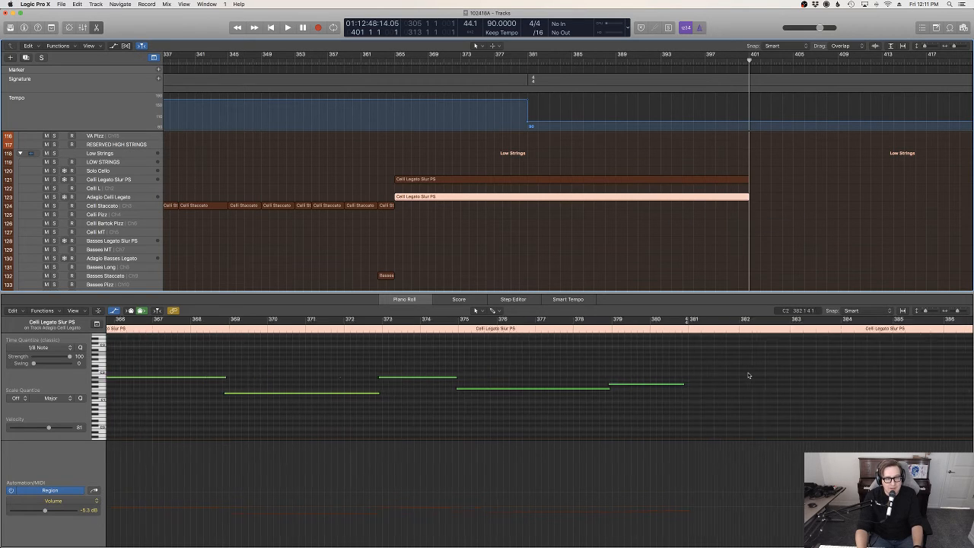
click(677, 212)
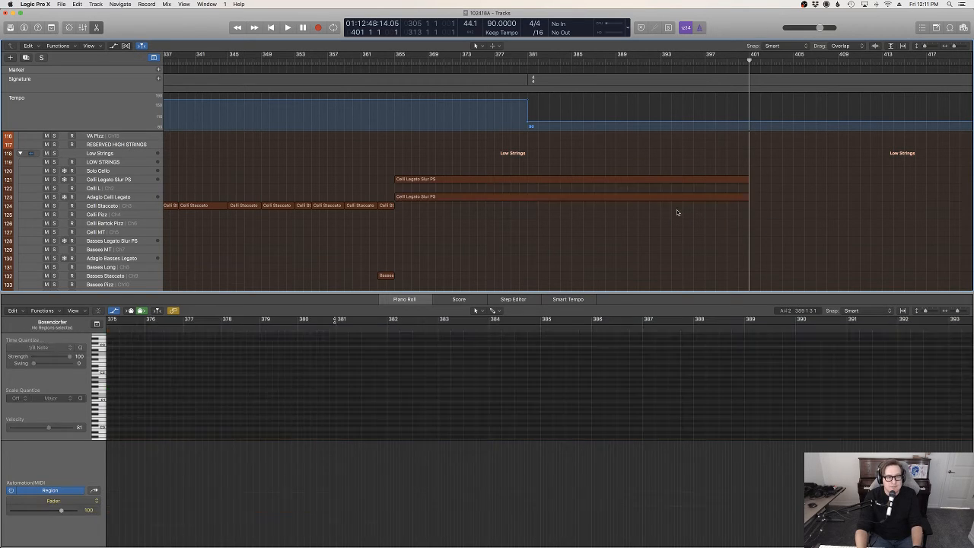
click(681, 200)
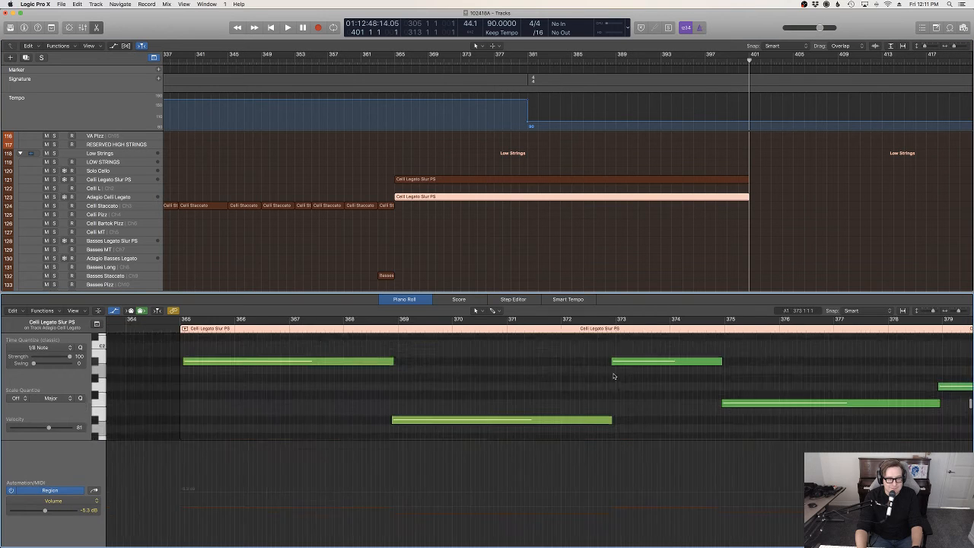
scroll(627, 376, right, 10)
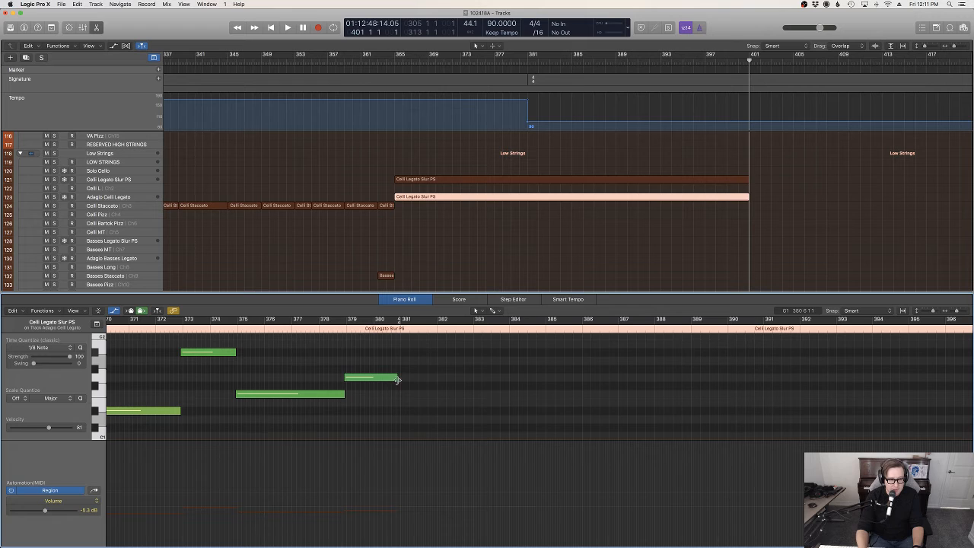
drag(396, 378, 396, 379)
Copy the sustained A1 note from the Celli Legato Slur PS region into the Adagio Celli Legato region at bar 381.
click(472, 181)
click(466, 427)
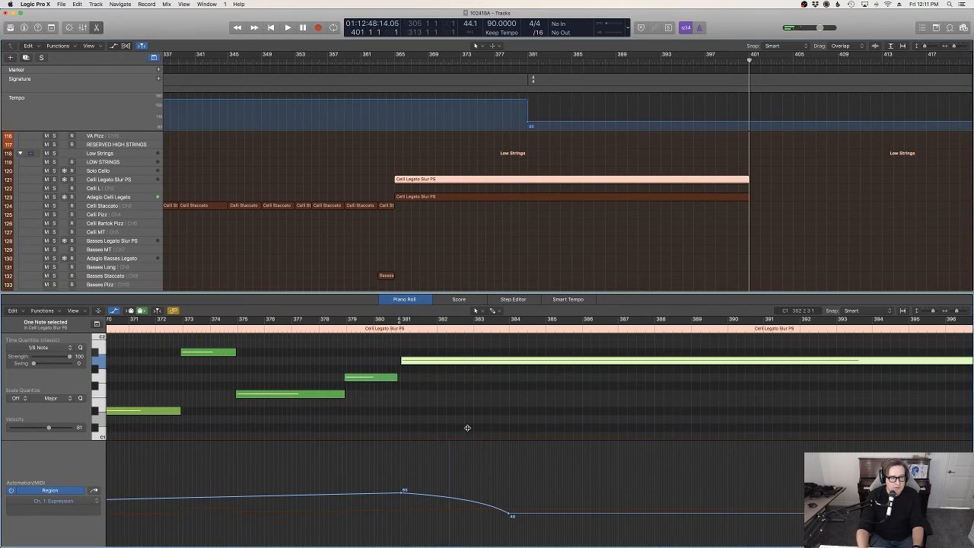
drag(482, 416, 460, 355)
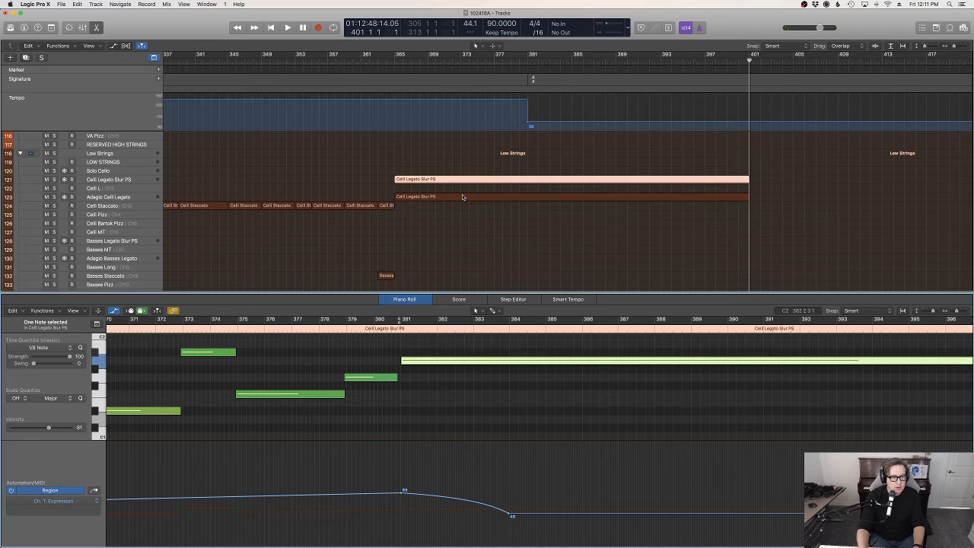
click(462, 197)
click(400, 329)
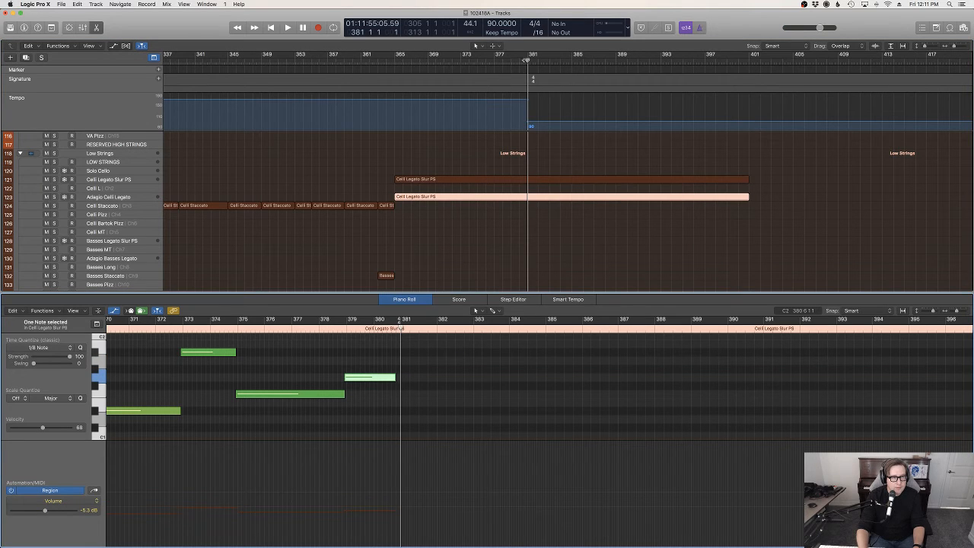
key(super+v)
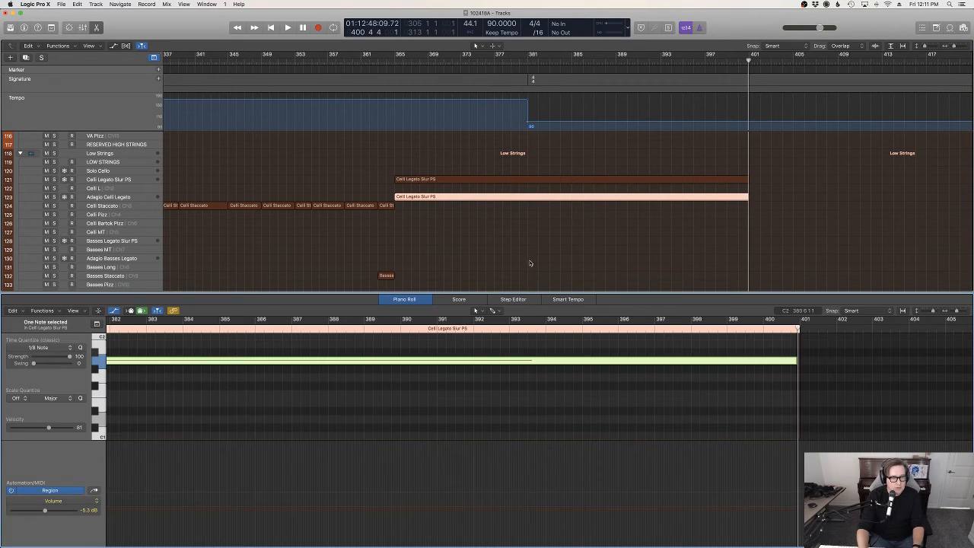
Play the cue from bar 365 and examine the notes and modulation of the Low Brass Long region.
click(394, 63)
key(space)
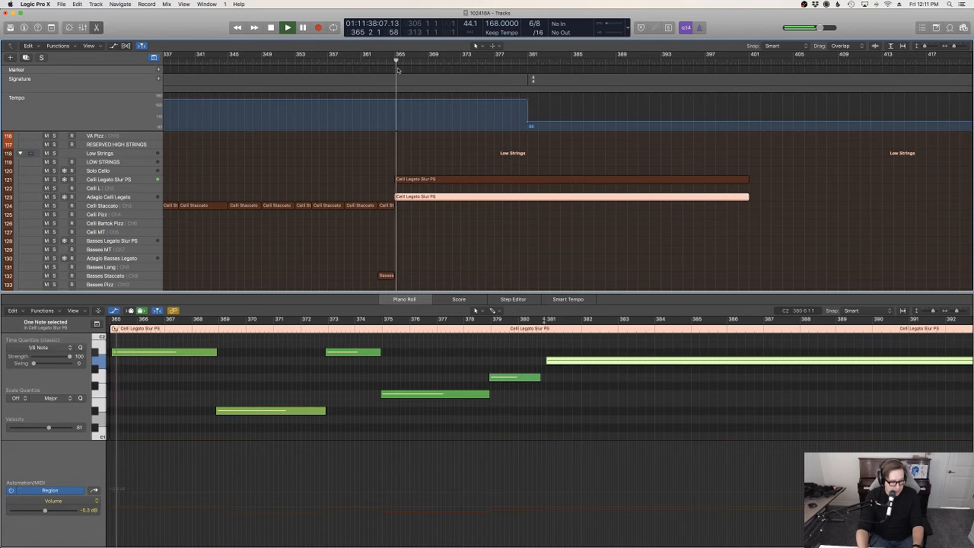
scroll(554, 180, up, 10)
scroll(566, 213, up, 6)
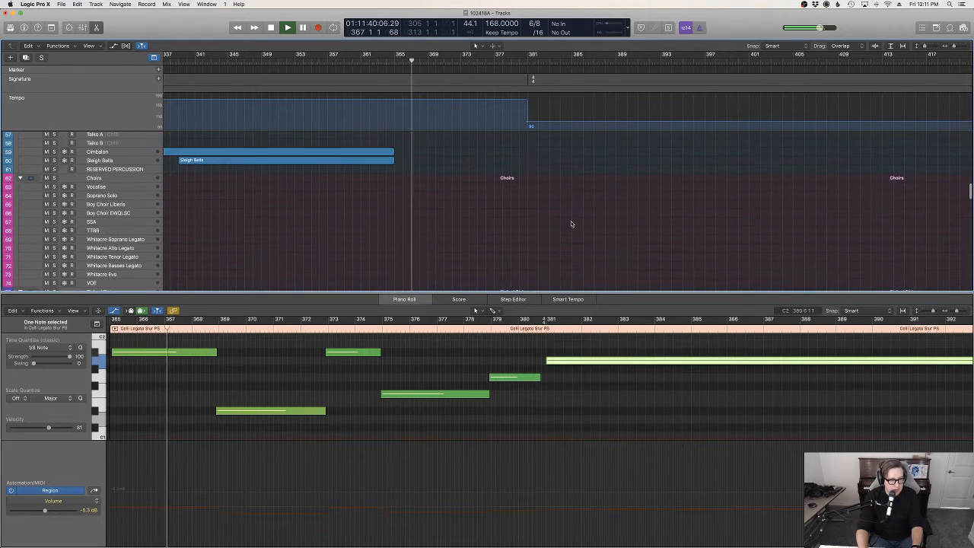
click(571, 224)
scroll(571, 223, up, 7)
click(456, 289)
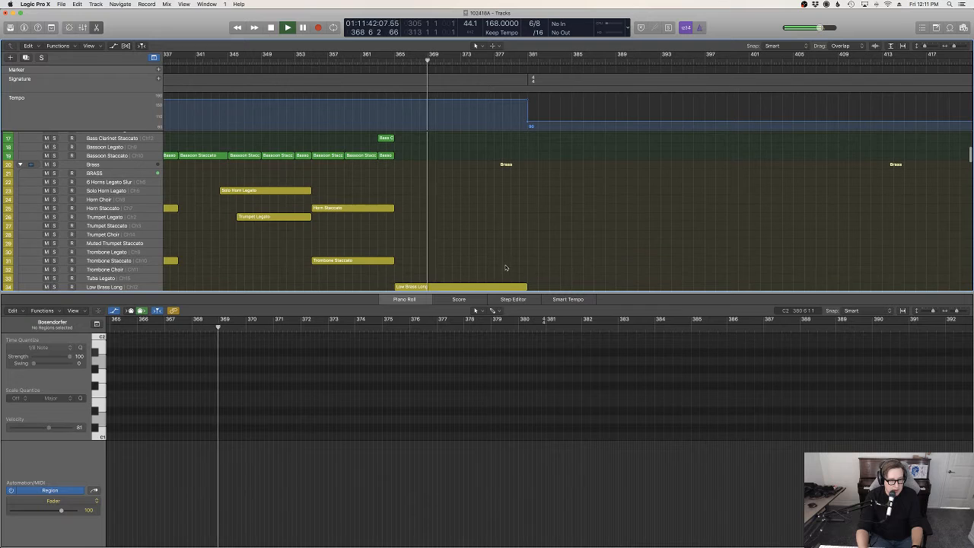
scroll(386, 361, left, 3)
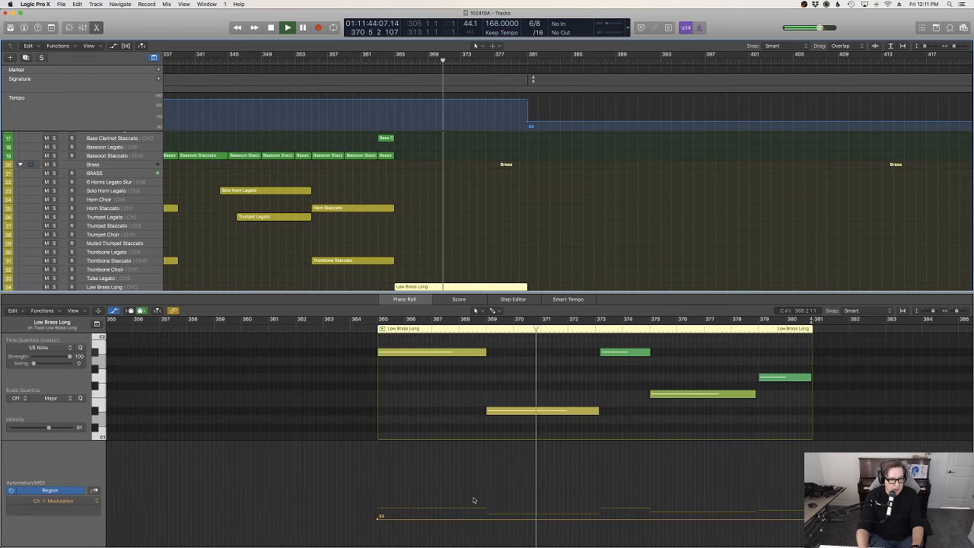
click(563, 226)
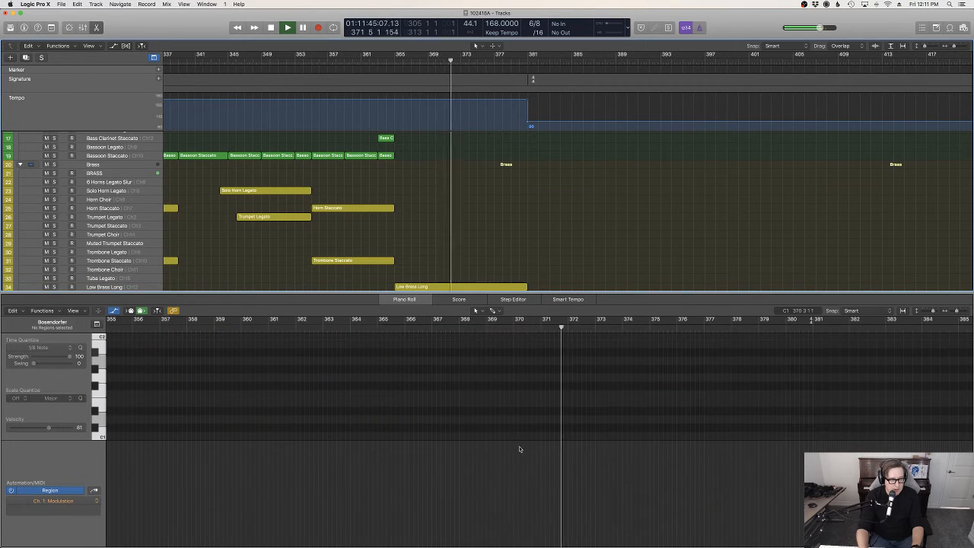
Replay the cue from bar 365 into the slow ending while reviewing the woodwind, brass, percussion and string tracks in a full-height arrangement.
click(394, 57)
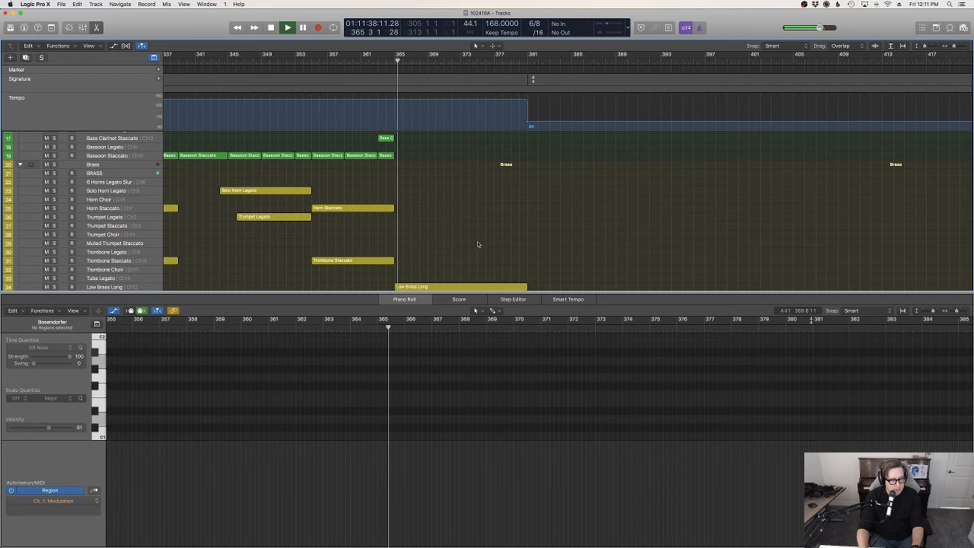
scroll(495, 243, down, 6)
key(e)
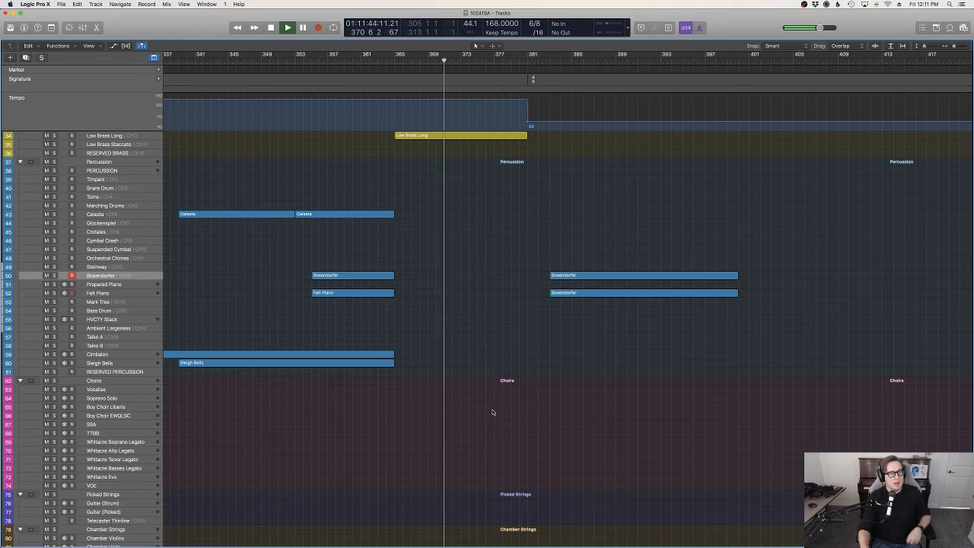
scroll(595, 337, up, 4)
scroll(595, 337, up, 8)
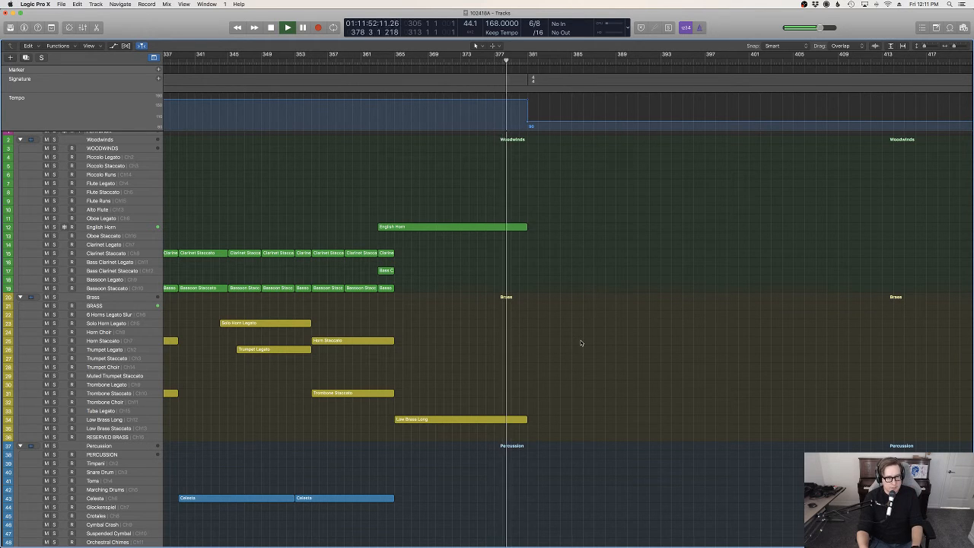
scroll(580, 341, down, 15)
scroll(581, 342, down, 3)
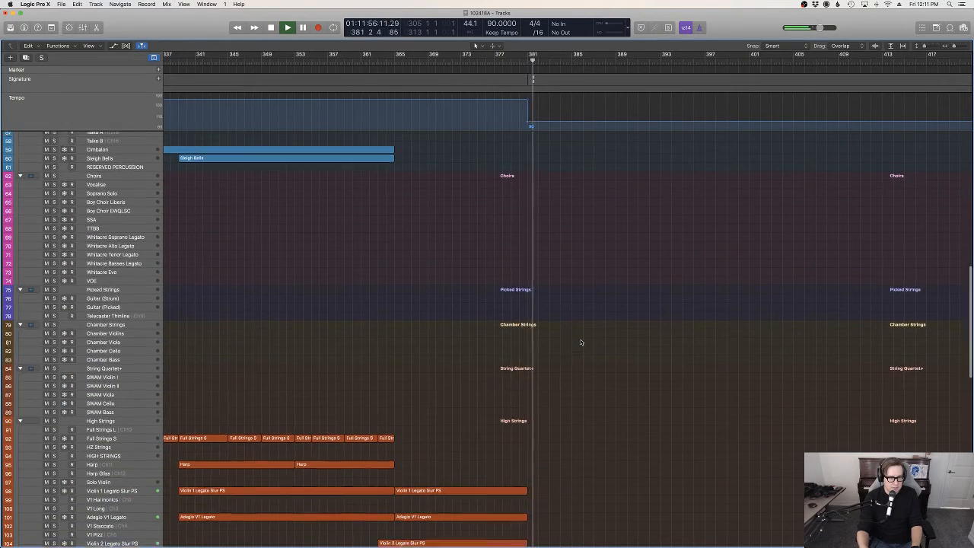
scroll(581, 341, up, 8)
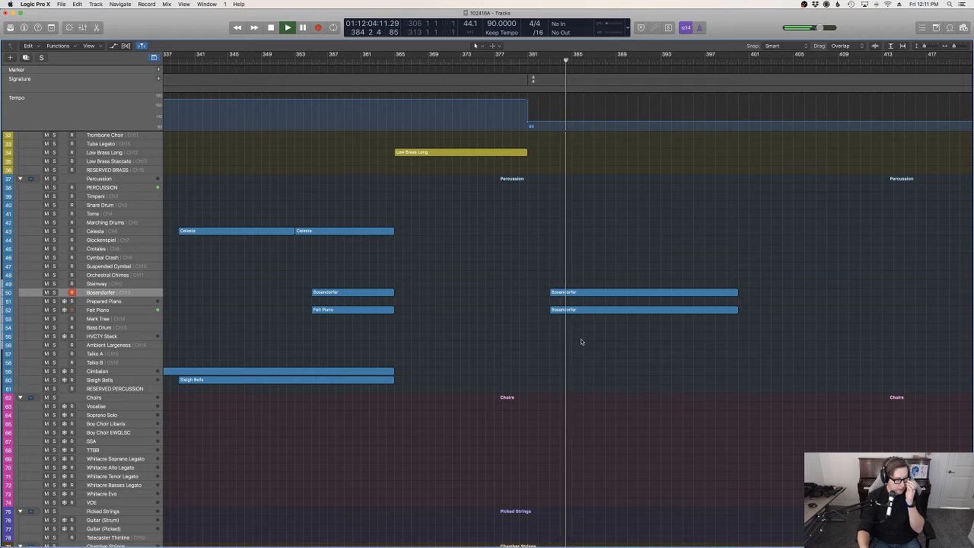
Select the Whitacre Soprano Legato choir track for live playing over the ending.
scroll(464, 366, down, 8)
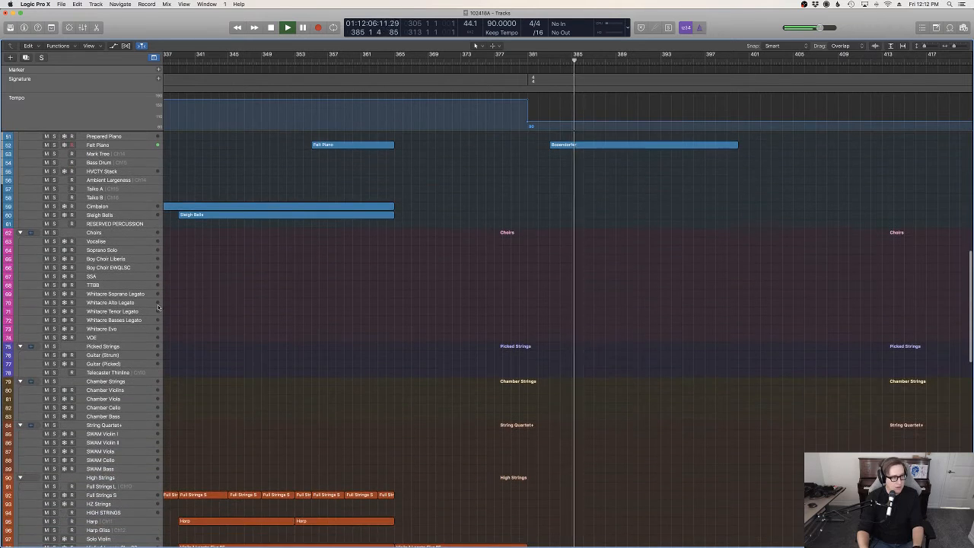
click(130, 295)
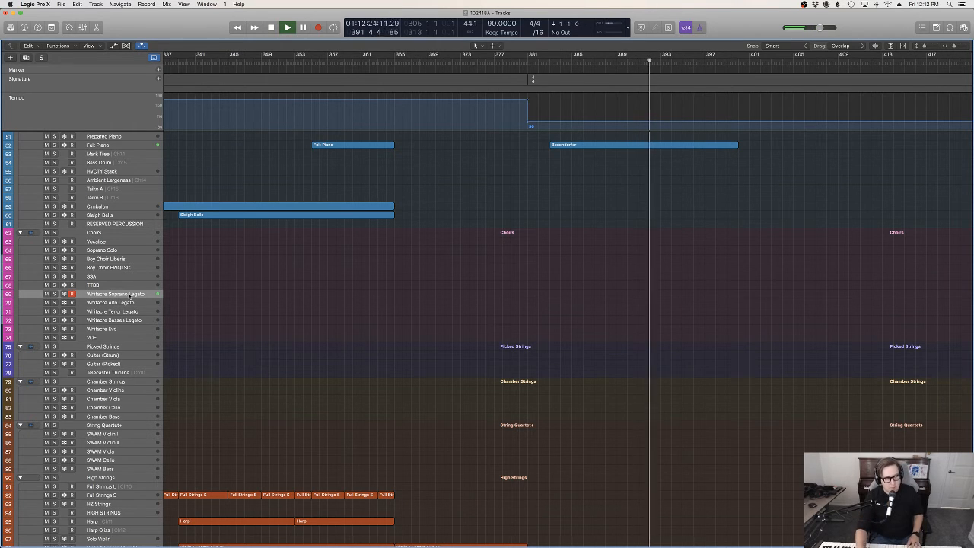
Replay from around bar 391 and examine the notes of the Bosendorfer region in the Piano Roll up to its end.
scroll(607, 318, up, 5)
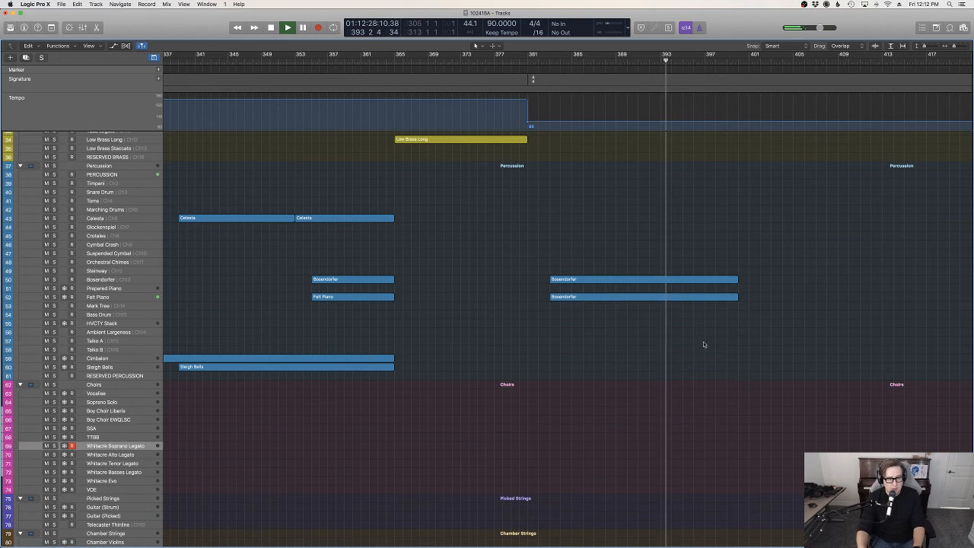
drag(700, 342, 674, 280)
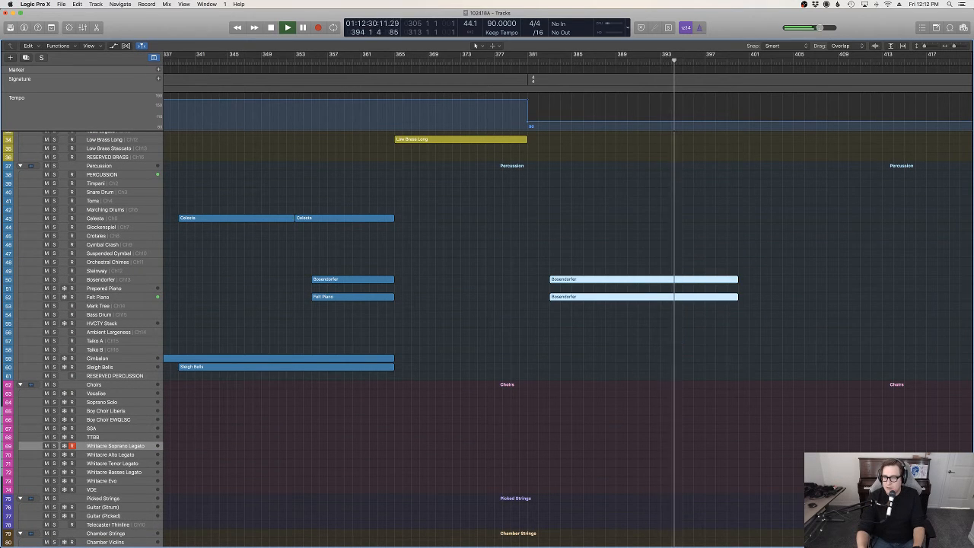
click(752, 277)
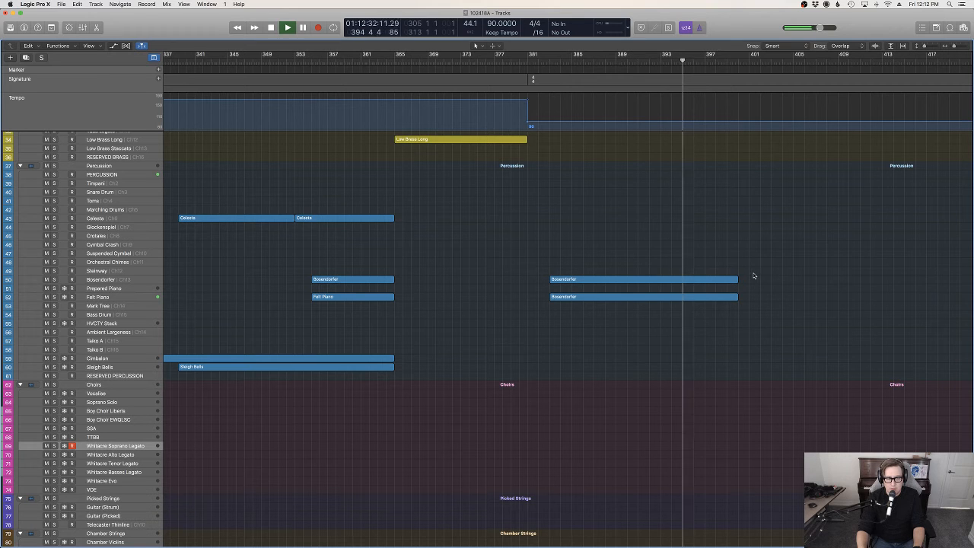
click(635, 61)
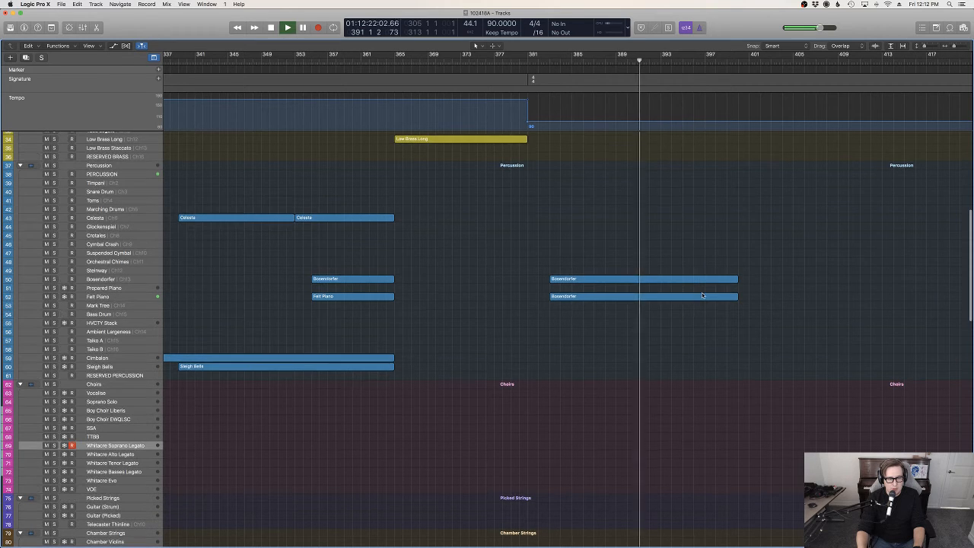
double_click(681, 281)
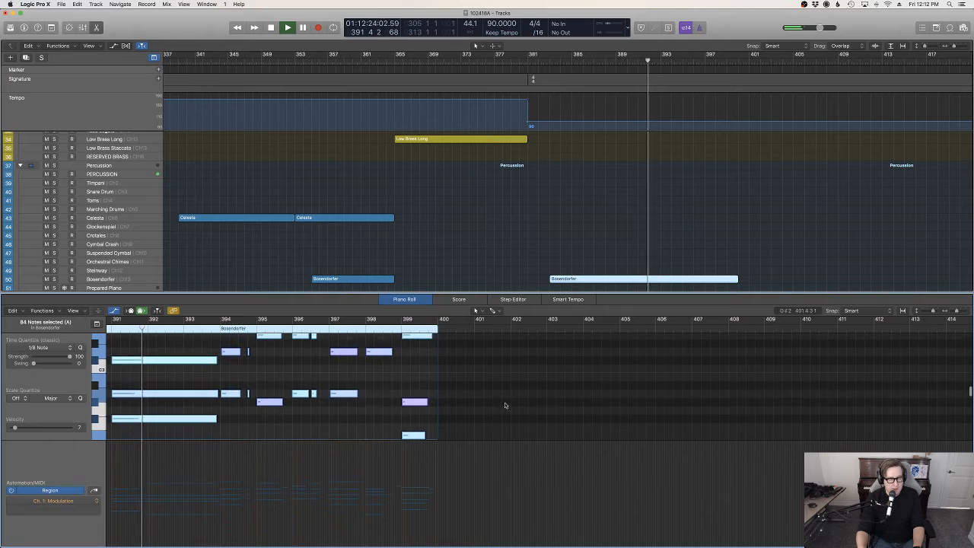
scroll(509, 404, left, 8)
scroll(510, 405, up, 3)
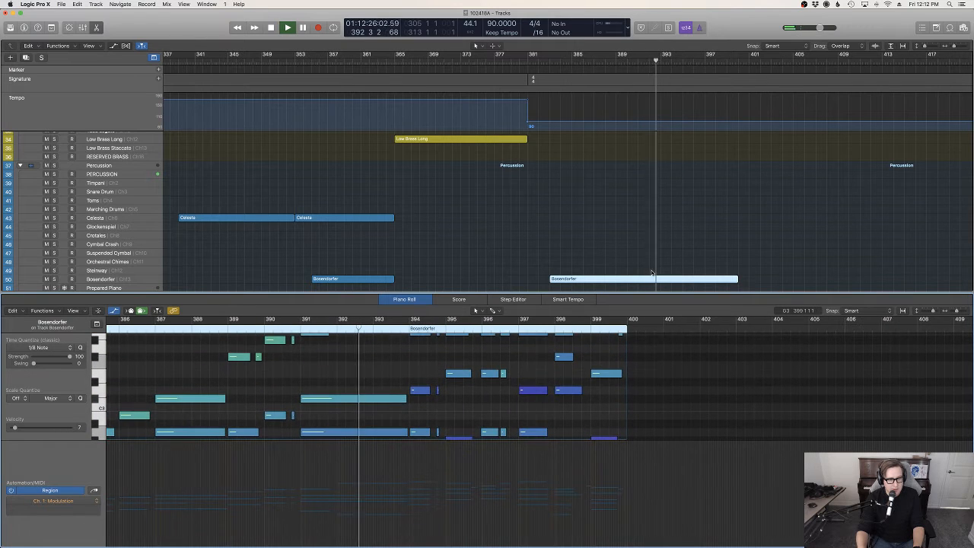
scroll(653, 272, down, 4)
scroll(488, 369, up, 3)
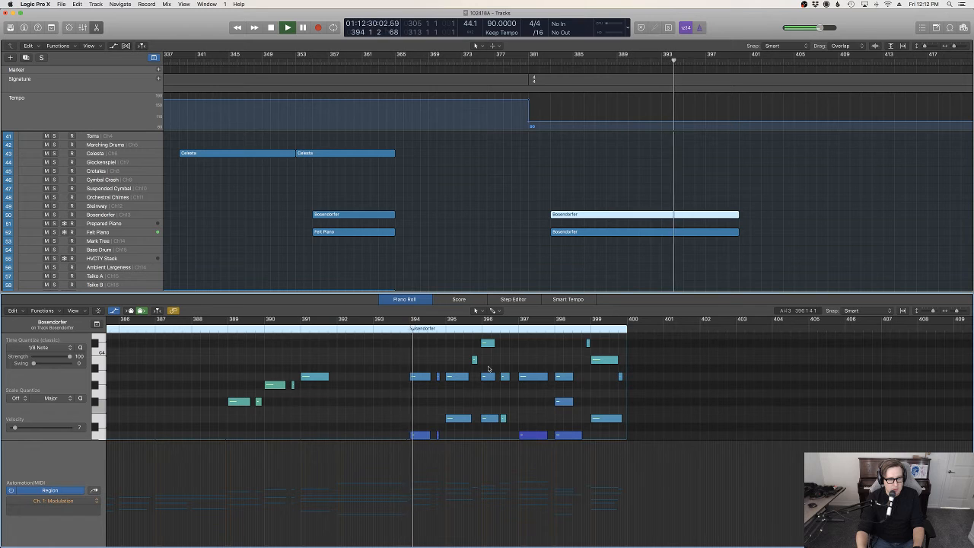
key(e)
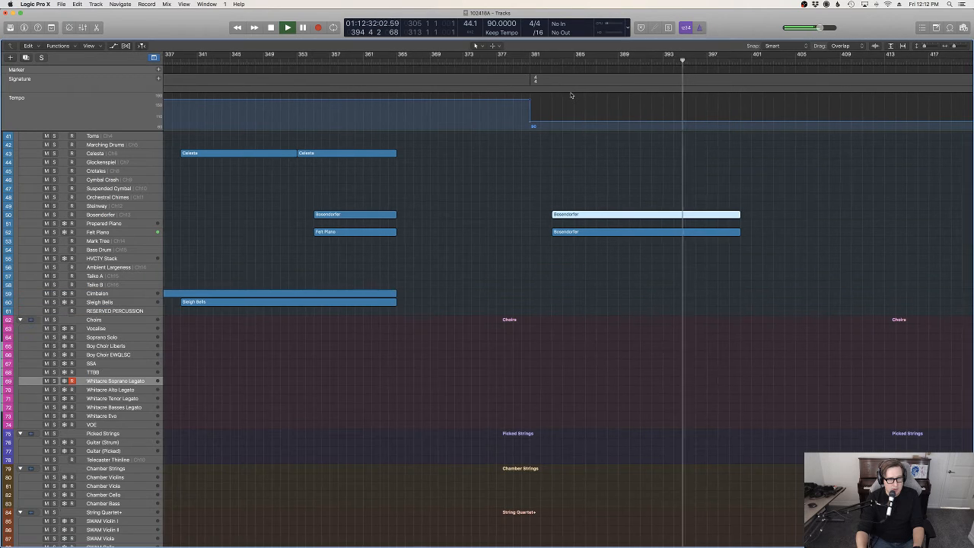
Play from bar 381 and reshape the Celli Legato Slur PS region's expression curve into a longer fade reaching 8 at bar 389.
click(532, 63)
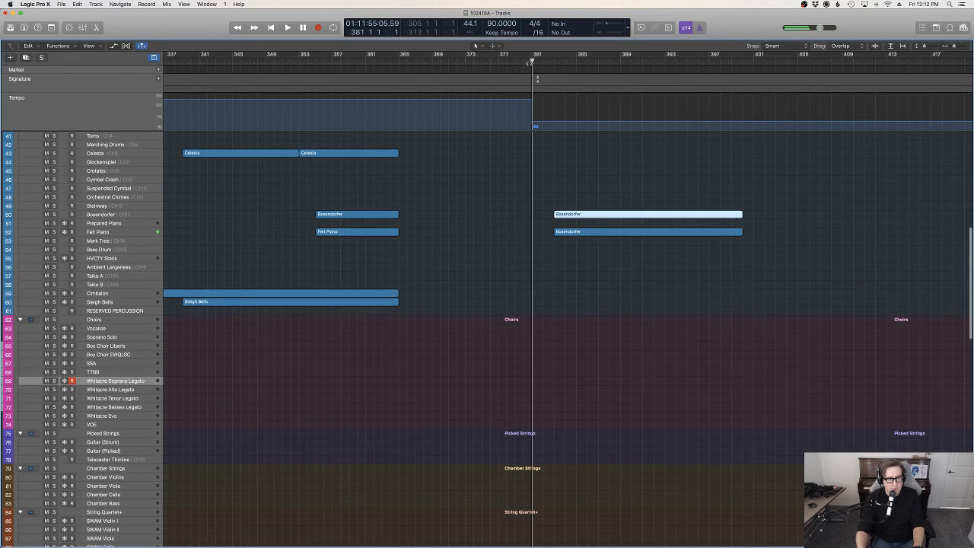
click(649, 330)
scroll(650, 348, down, 2)
scroll(650, 347, down, 15)
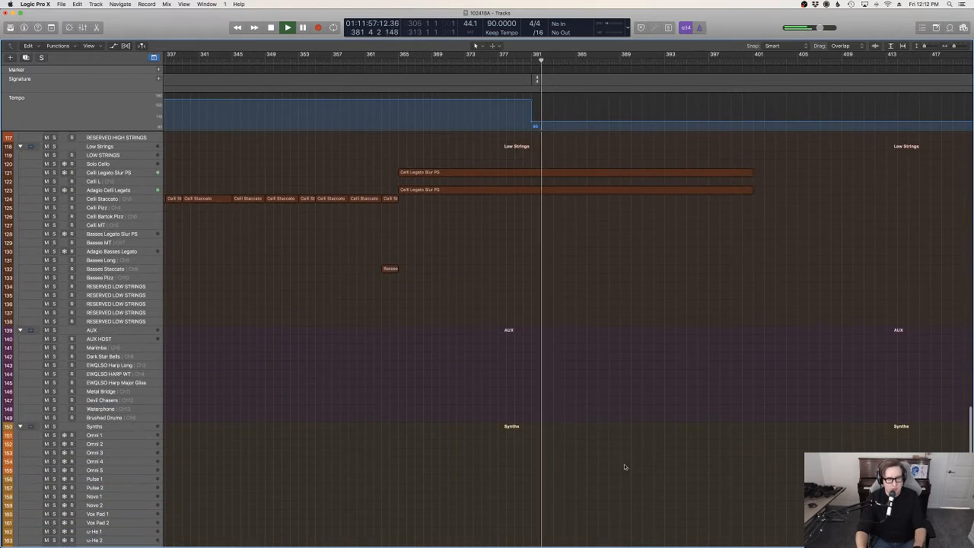
click(559, 172)
key(e)
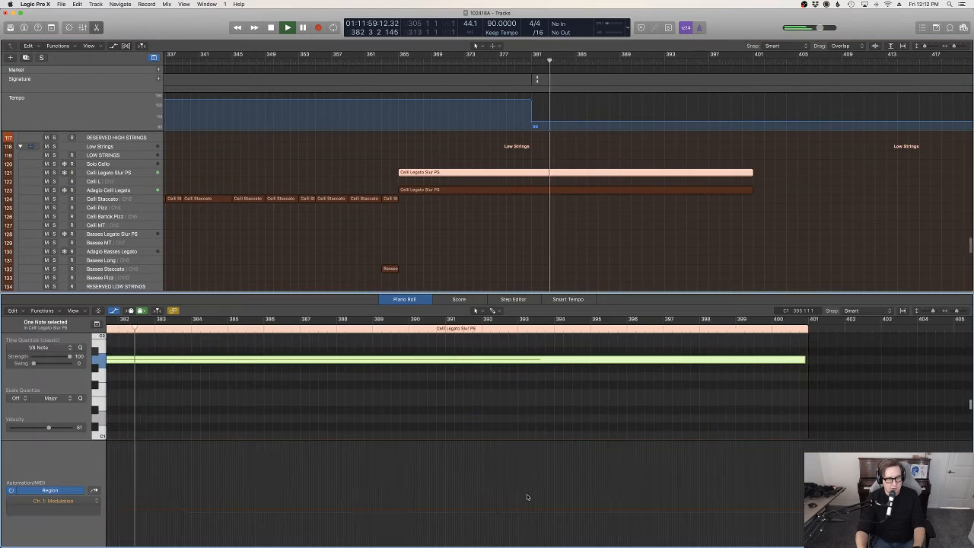
key(ctrl+e)
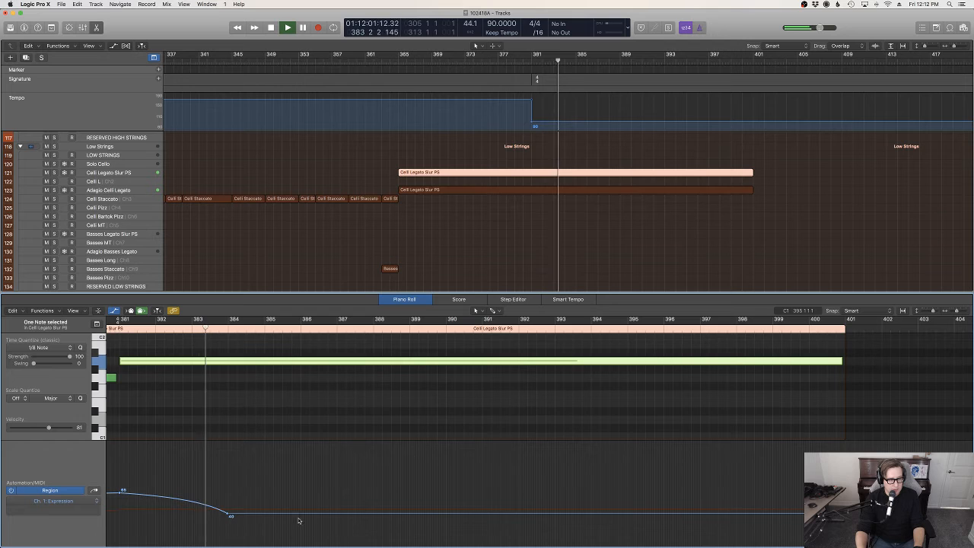
drag(303, 519, 396, 540)
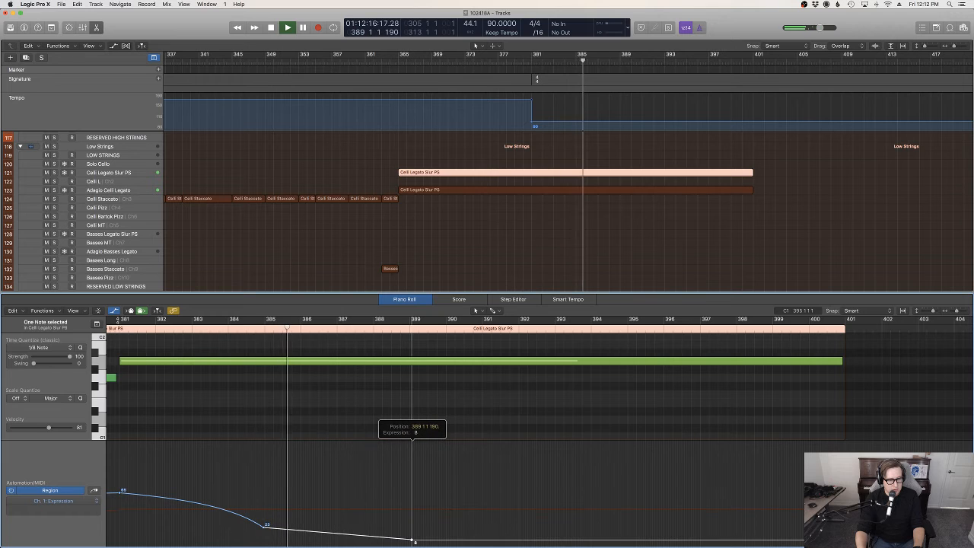
key(a)
scroll(628, 274, up, 5)
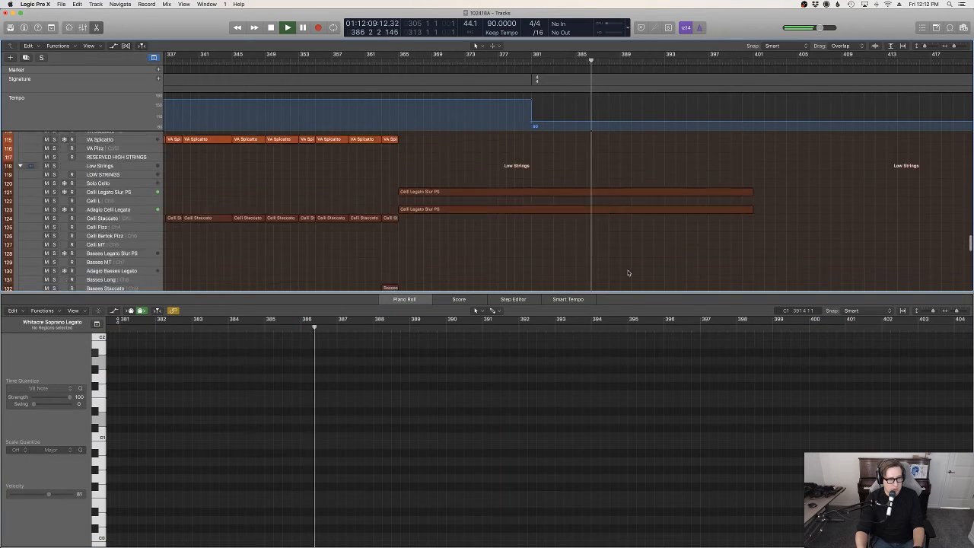
key(e)
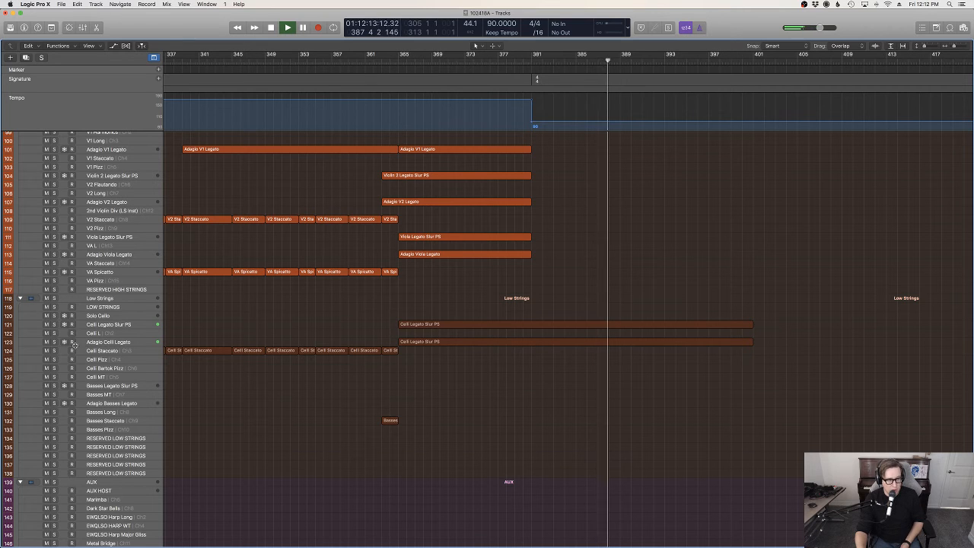
Record a Basses Legato Slur PS part over the slow ending from bar 383 to 401, and check its note in the Piano Roll.
click(88, 387)
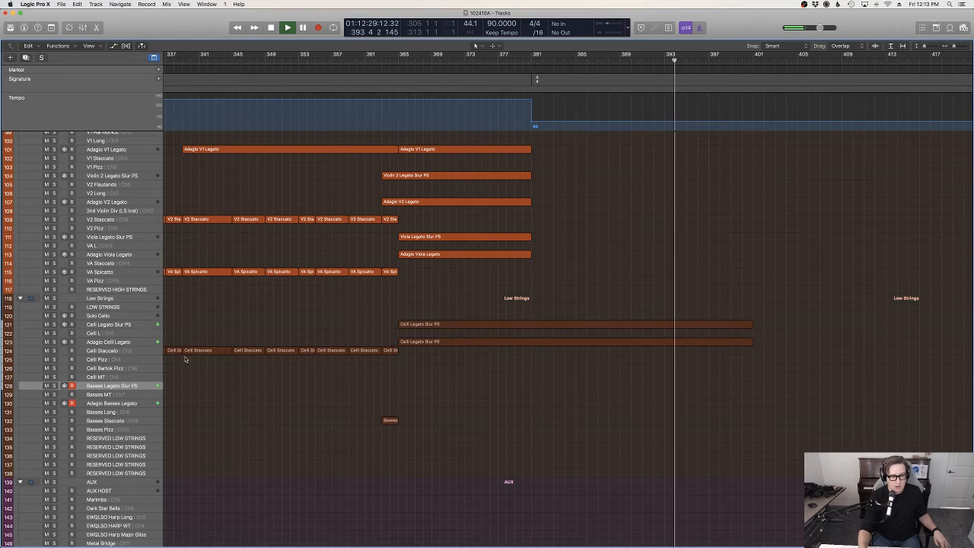
scroll(806, 338, up, 15)
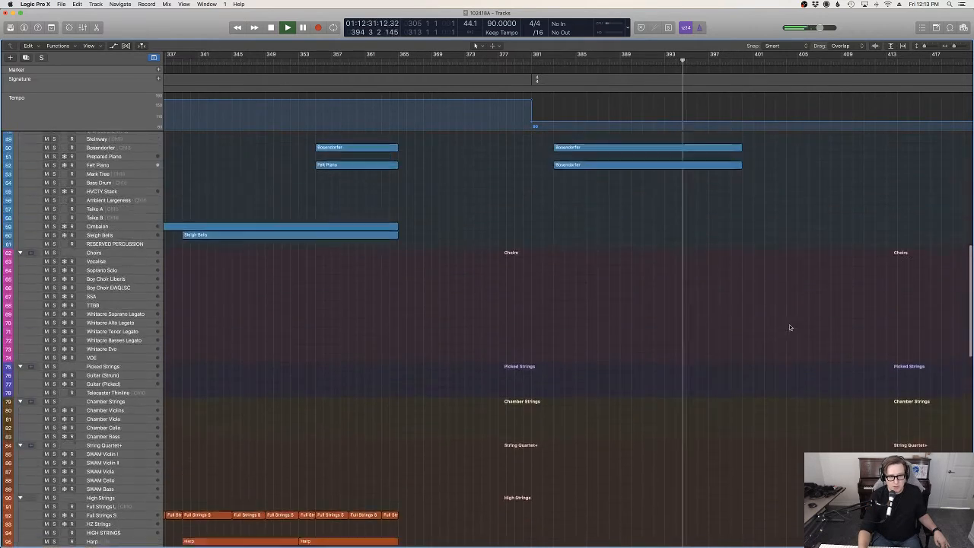
scroll(782, 331, up, 1)
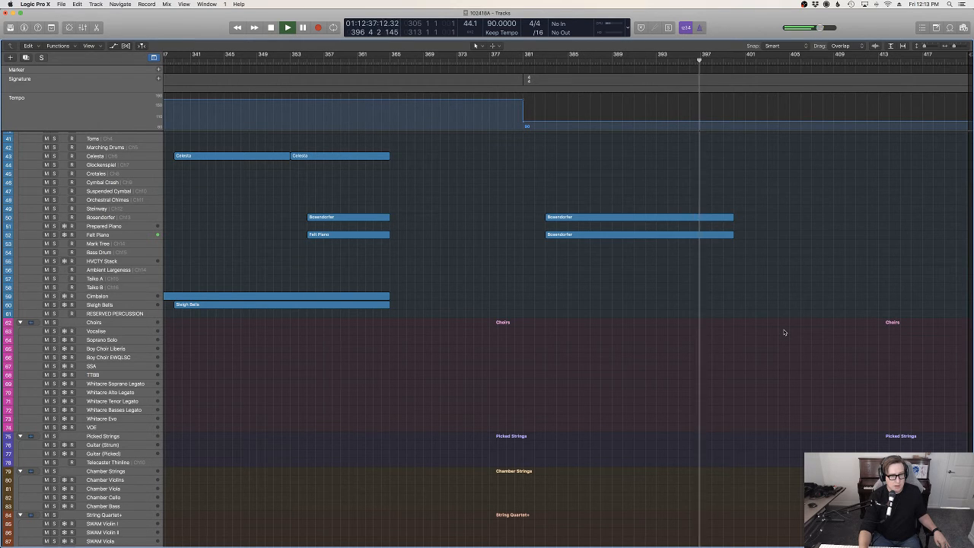
scroll(783, 332, down, 15)
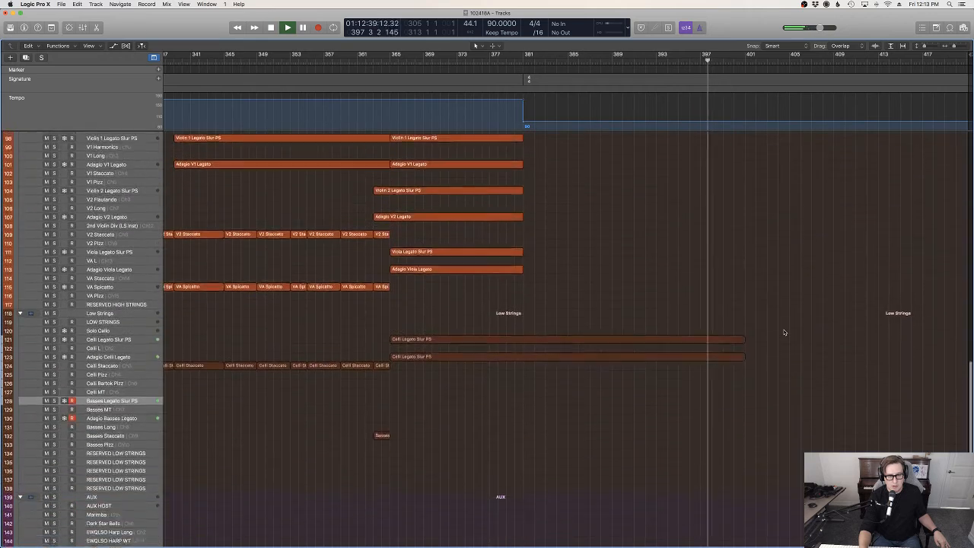
click(540, 63)
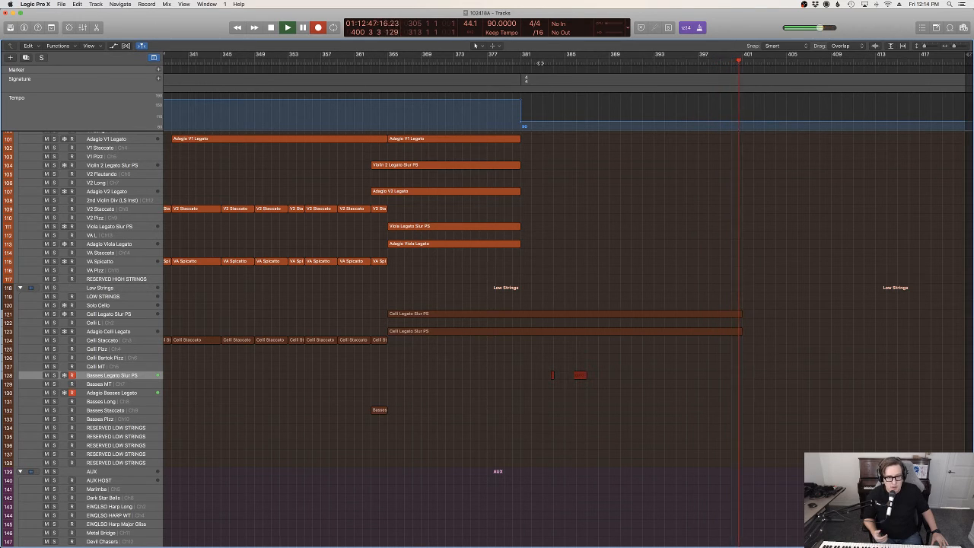
key(space)
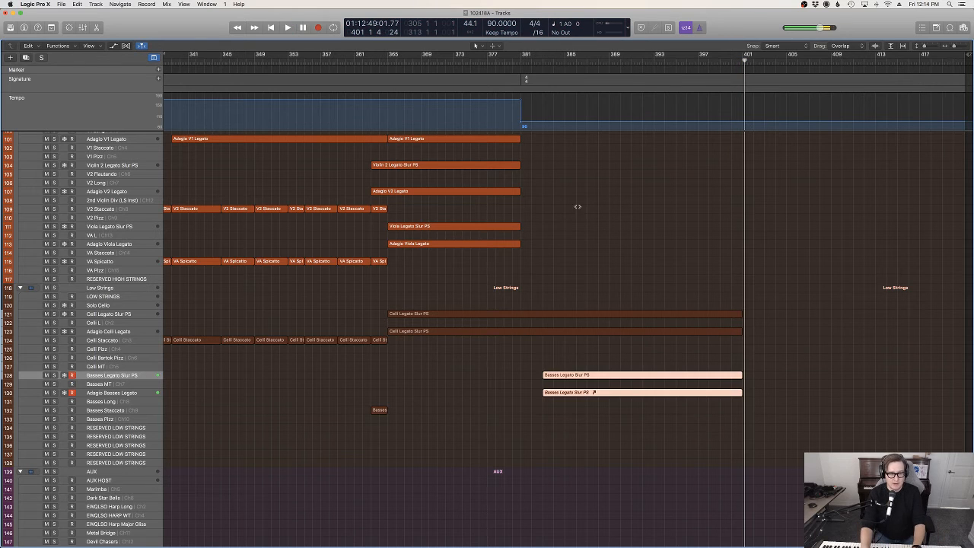
key(p)
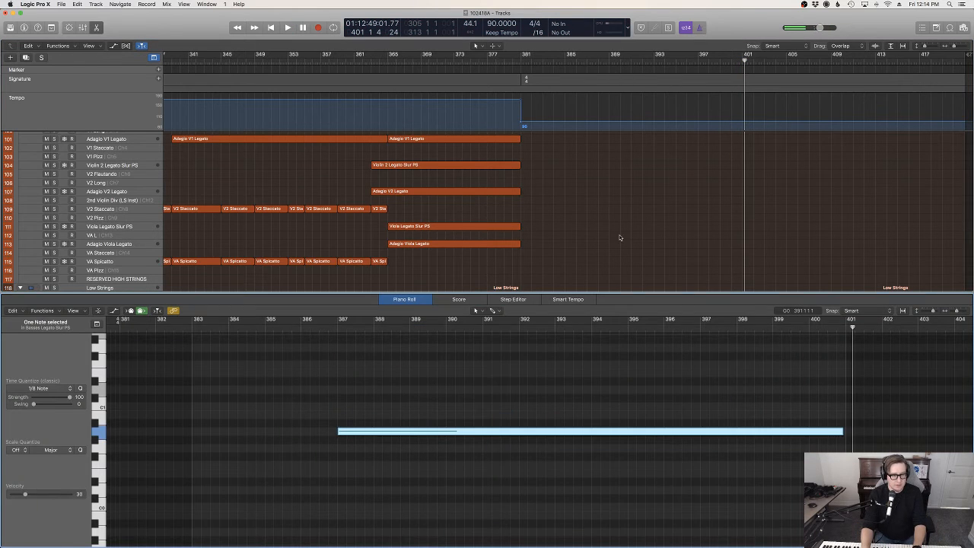
key(p)
Delete the copied Bosendorfer region at bar 383 on the Felt Piano track.
scroll(674, 175, up, 15)
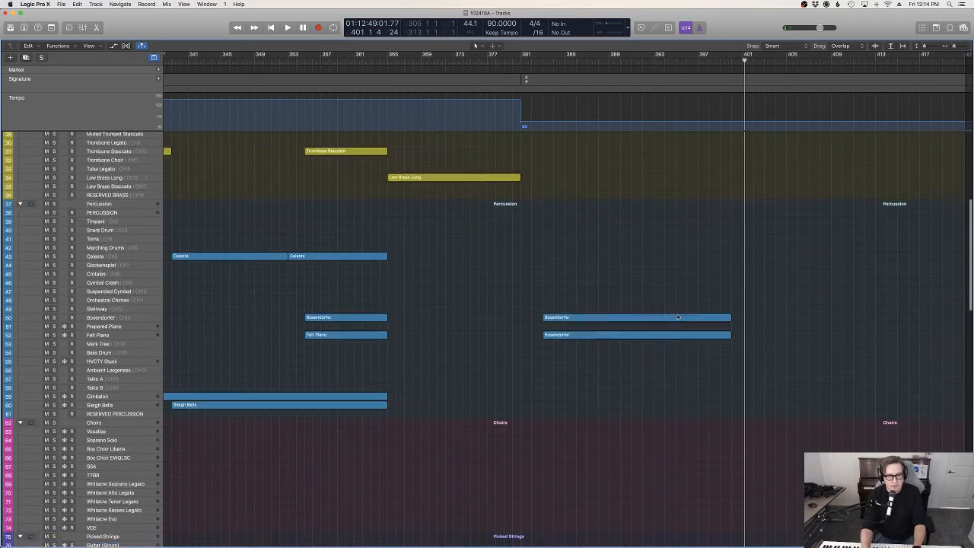
scroll(676, 316, down, 2)
drag(653, 268, 635, 331)
click(636, 329)
click(638, 310)
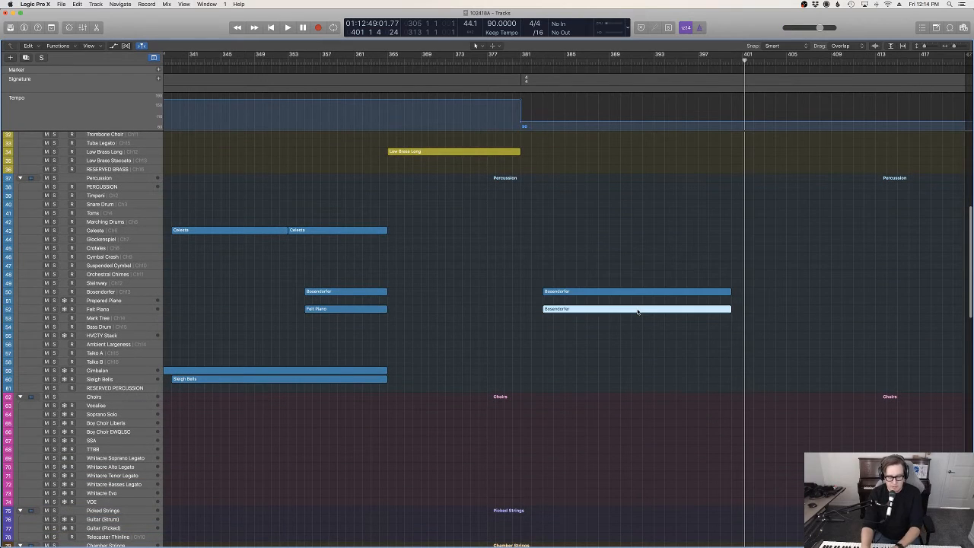
key(Delete)
Solo the Percussion track stack and play the ending from bar 383.
click(630, 67)
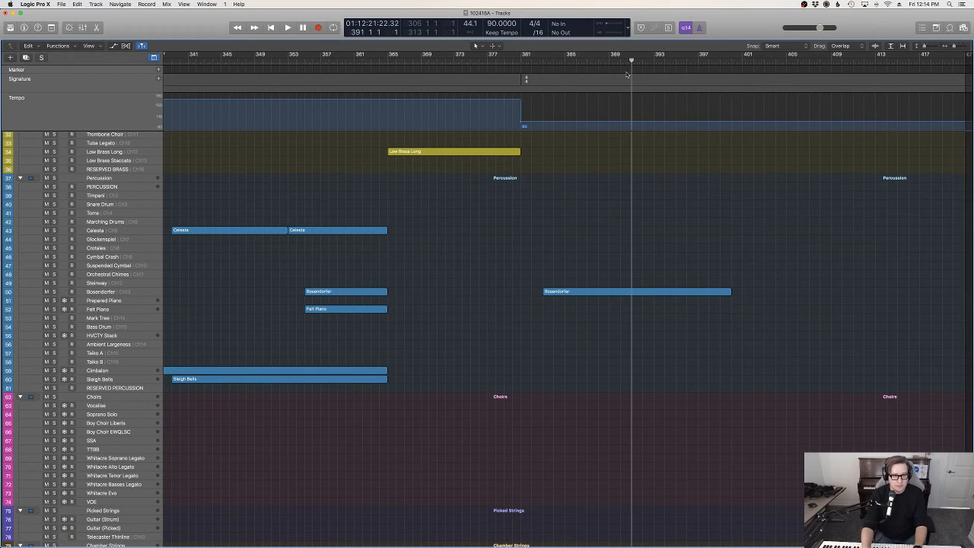
click(127, 294)
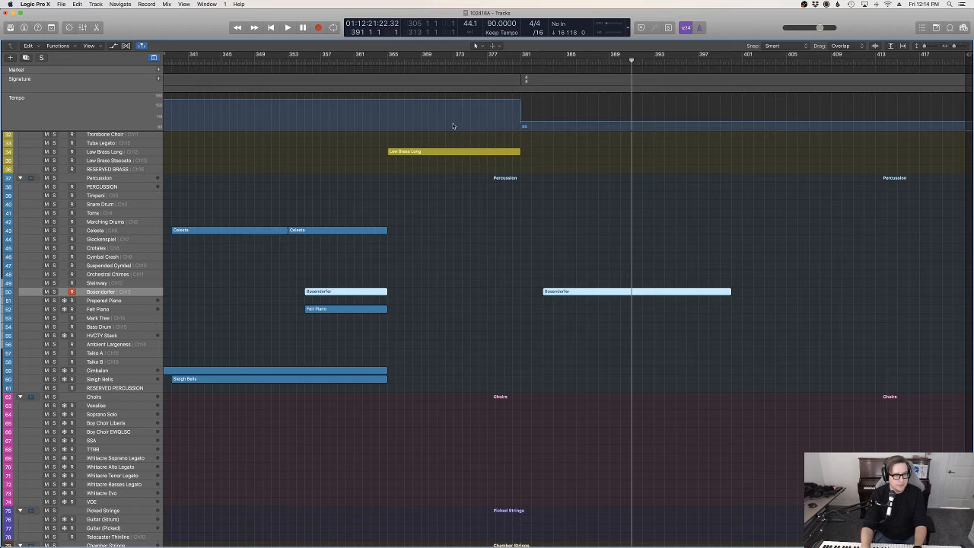
click(126, 178)
key(s)
click(542, 68)
key(space)
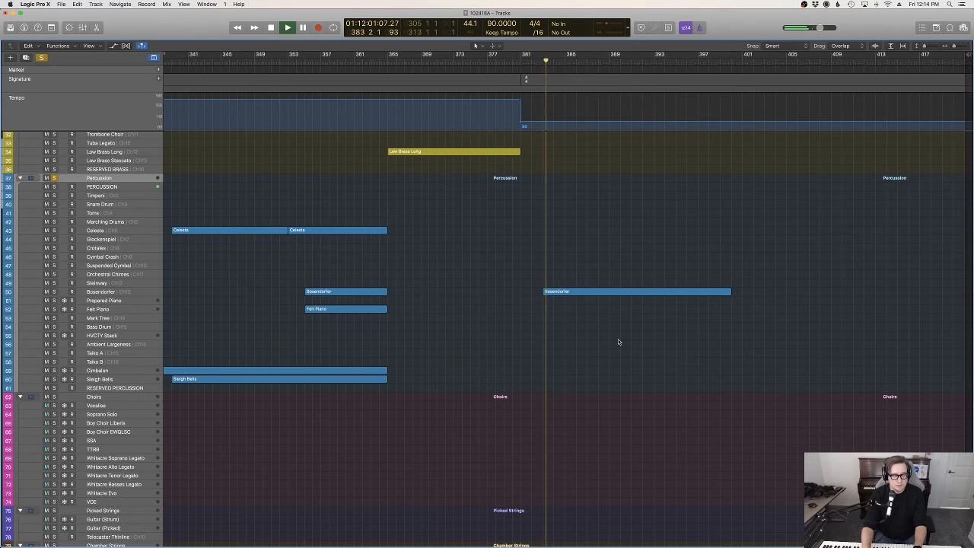
Examine the notes of the Bosendorfer region from bar 383 in the Piano Roll while it plays.
key(p)
scroll(607, 277, down, 2)
click(608, 268)
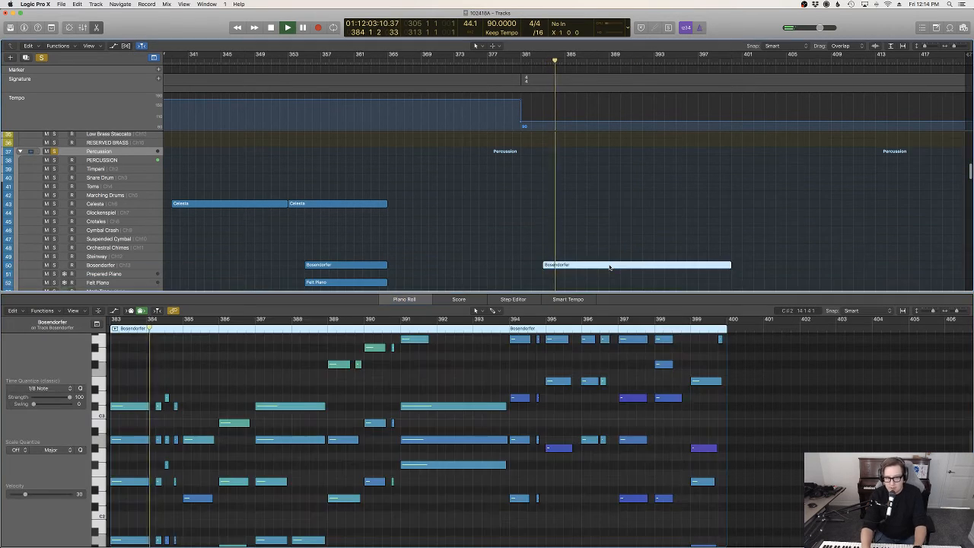
key(super+Left)
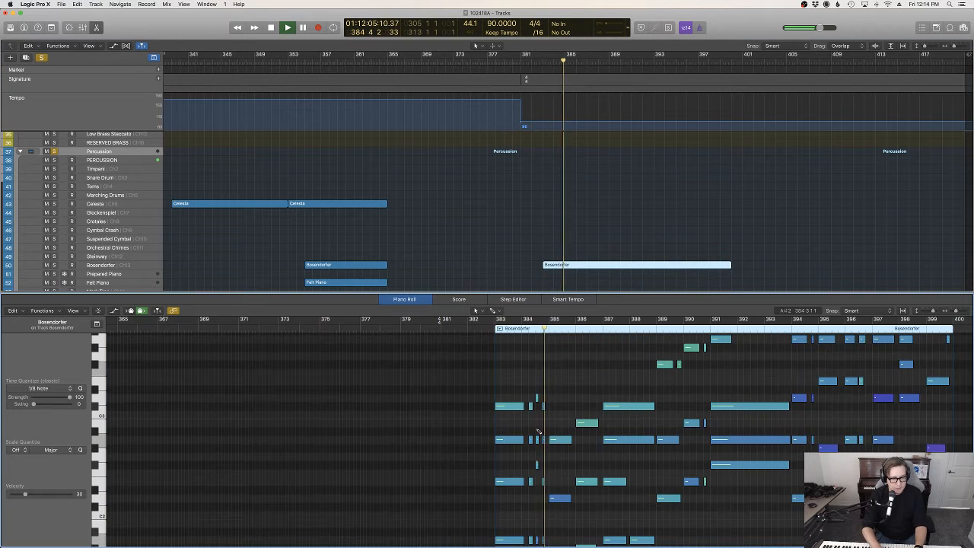
key(super+Right)
key(super+Right)
key(super+Right)
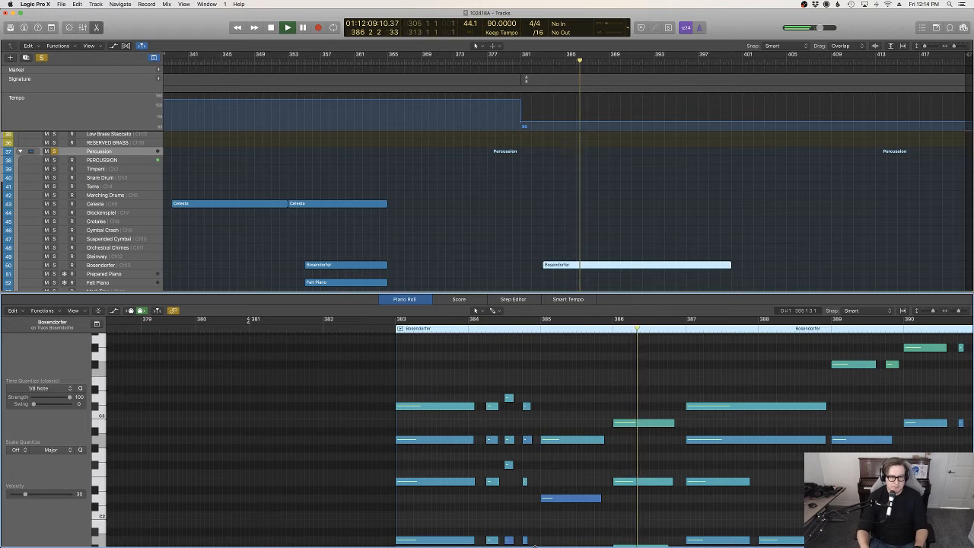
scroll(711, 460, right, 2)
scroll(715, 459, right, 4)
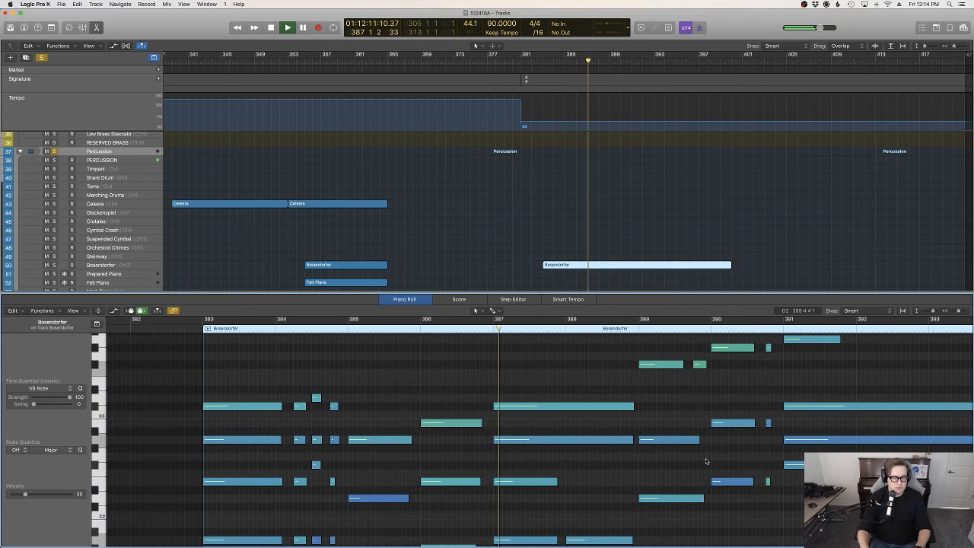
scroll(618, 475, up, 2)
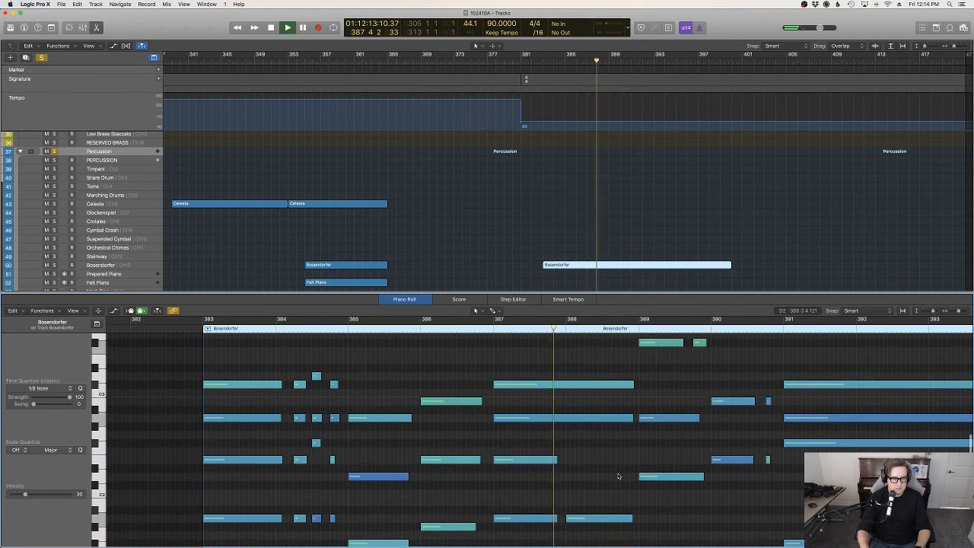
scroll(618, 475, up, 1)
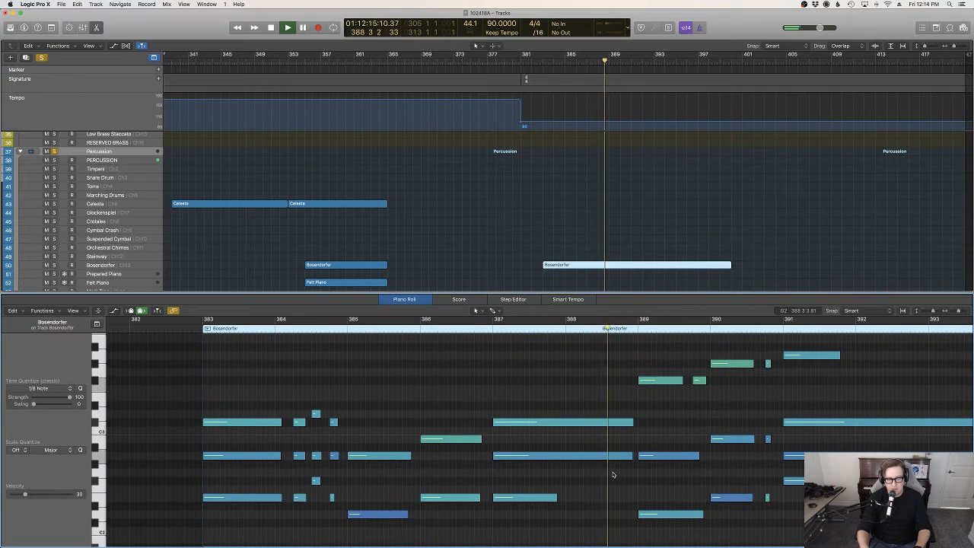
scroll(639, 457, right, 4)
Remove the high Bosendorfer note at bar 392, extend the top note at bar 391 to nearly bar 394, and replay the passage.
click(662, 423)
click(637, 420)
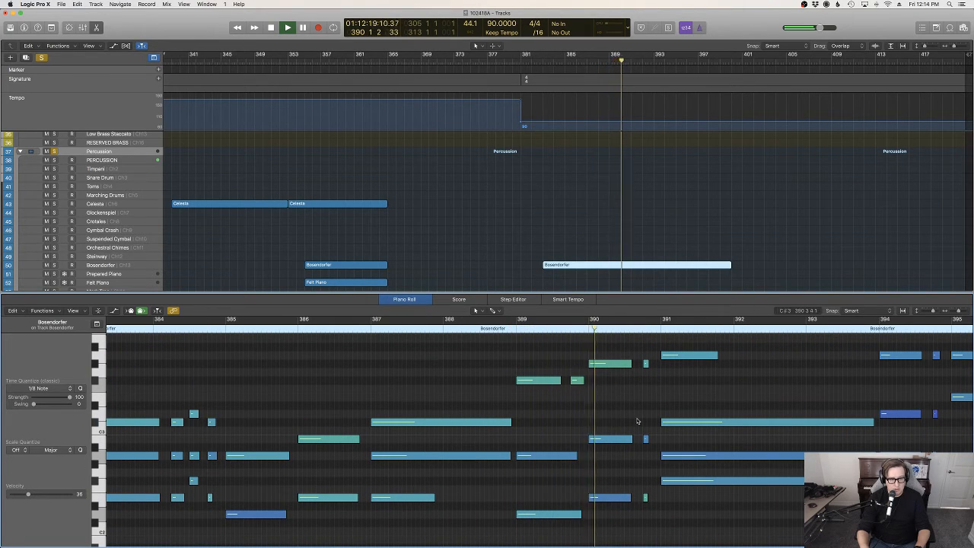
scroll(637, 421, up, 2)
scroll(637, 421, up, 4)
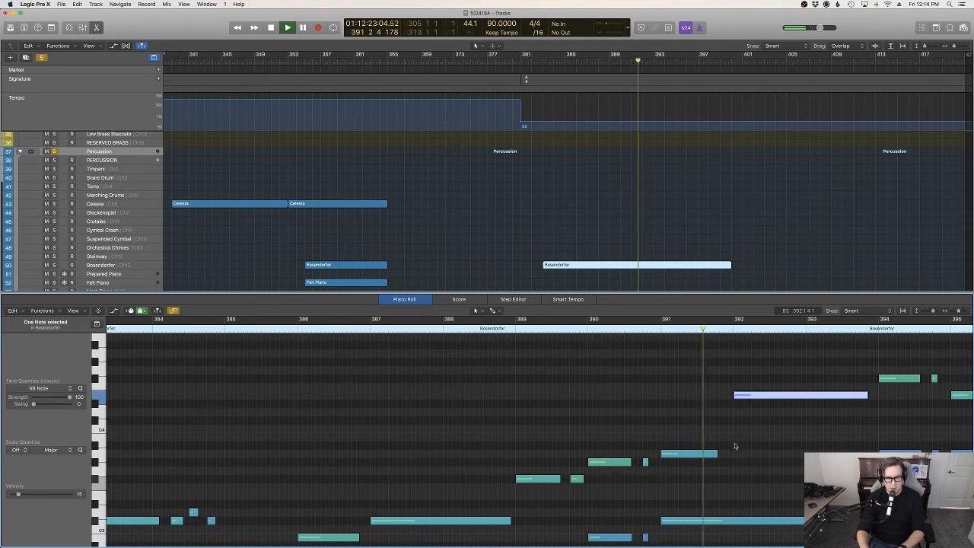
drag(715, 453, 806, 453)
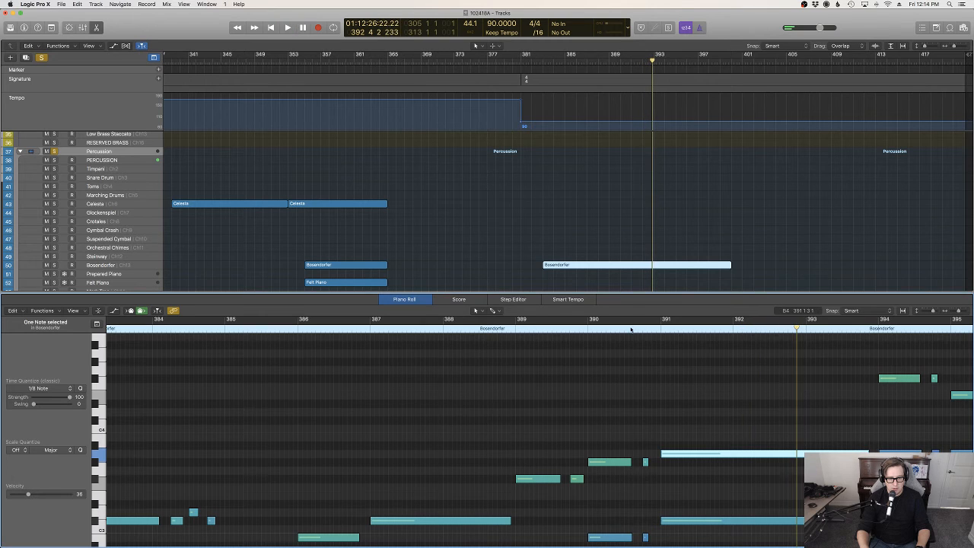
click(574, 330)
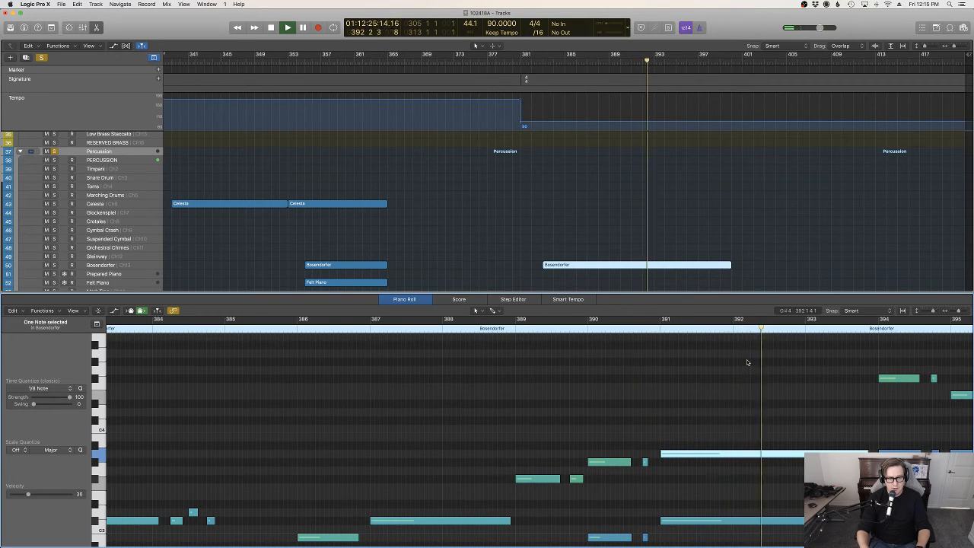
key(space)
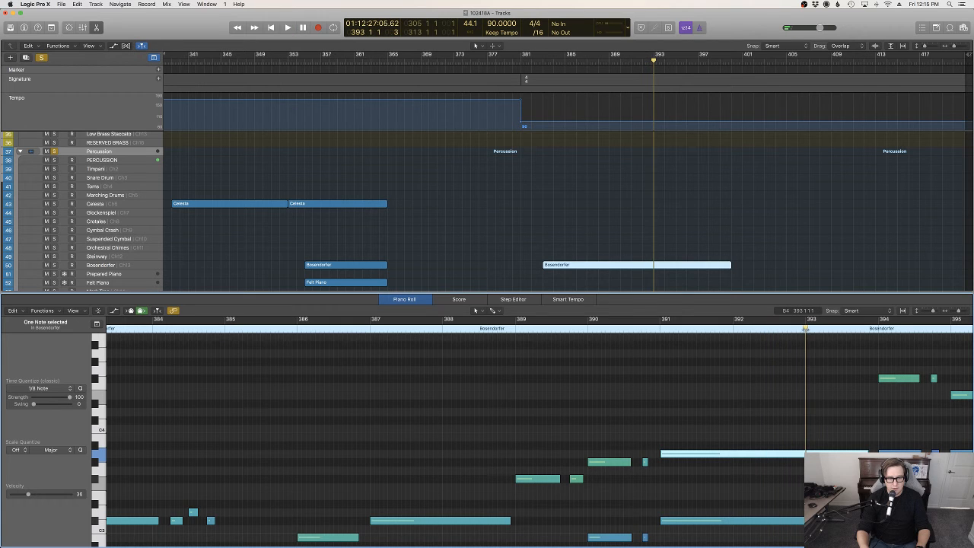
Split the Bosendorfer region at bars 393 and 394, using the Split option for notes crossing bar 393.
key(super+t)
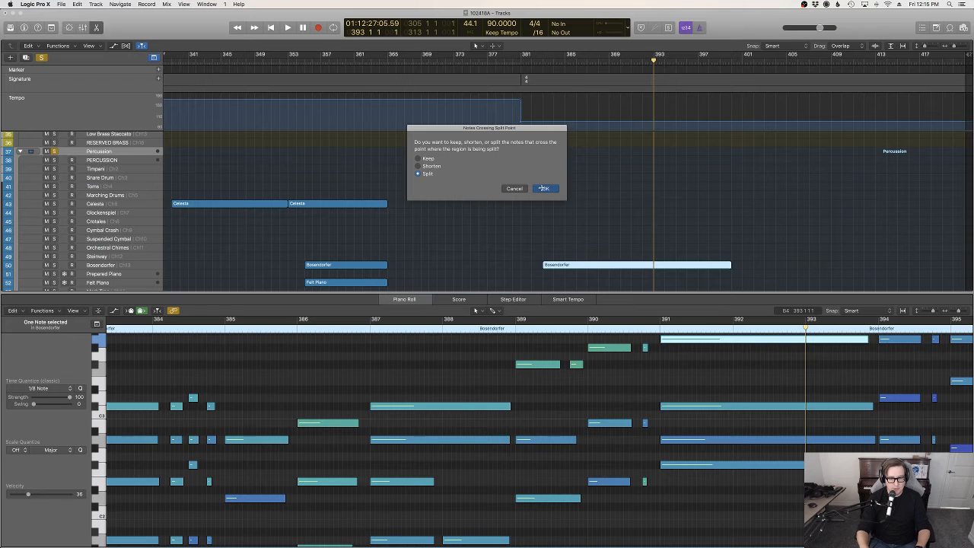
click(543, 188)
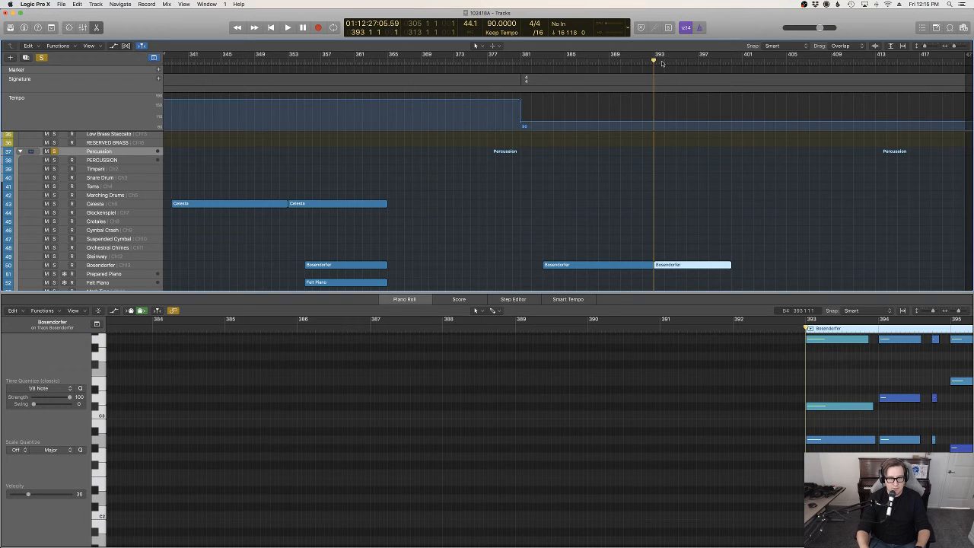
drag(661, 63, 666, 61)
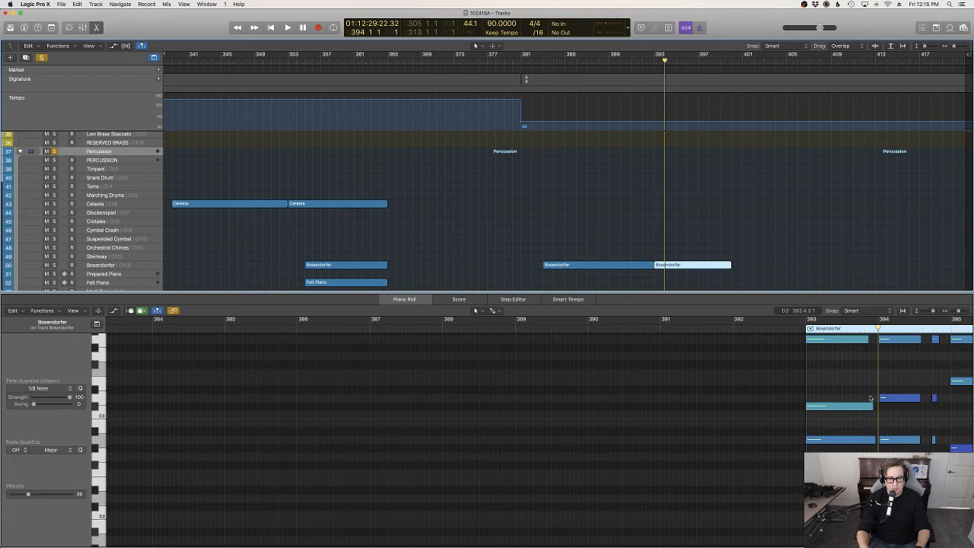
scroll(871, 397, up, 5)
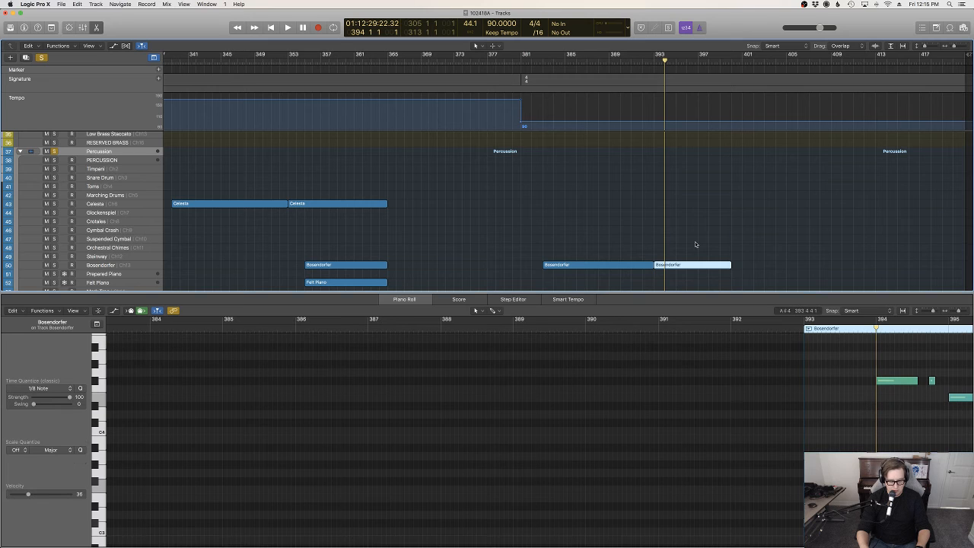
key(super+t)
Delete the one-bar Bosendorfer piece at bar 393, then close the gap by joining the following piece to the preceding region.
click(659, 266)
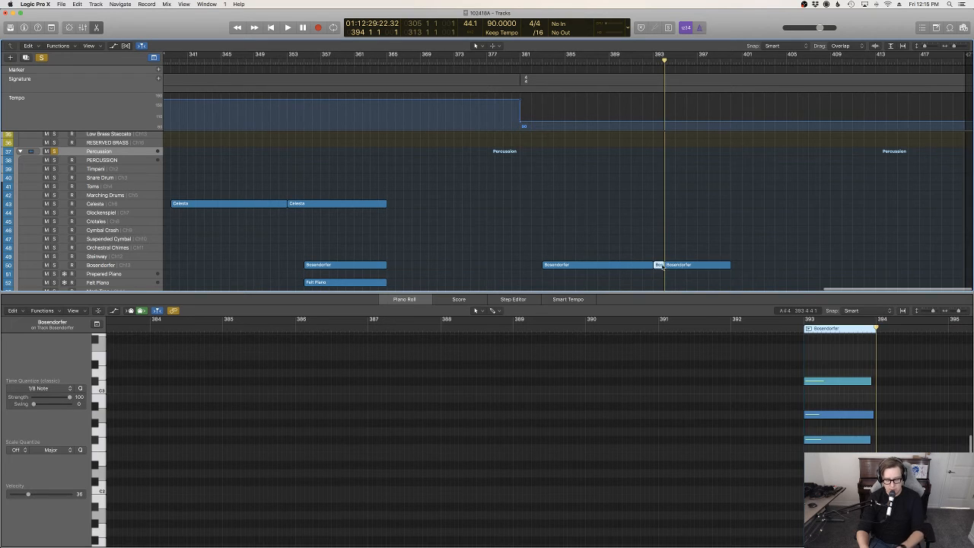
key(Delete)
drag(669, 267, 650, 255)
click(641, 265)
scroll(593, 355, left, 5)
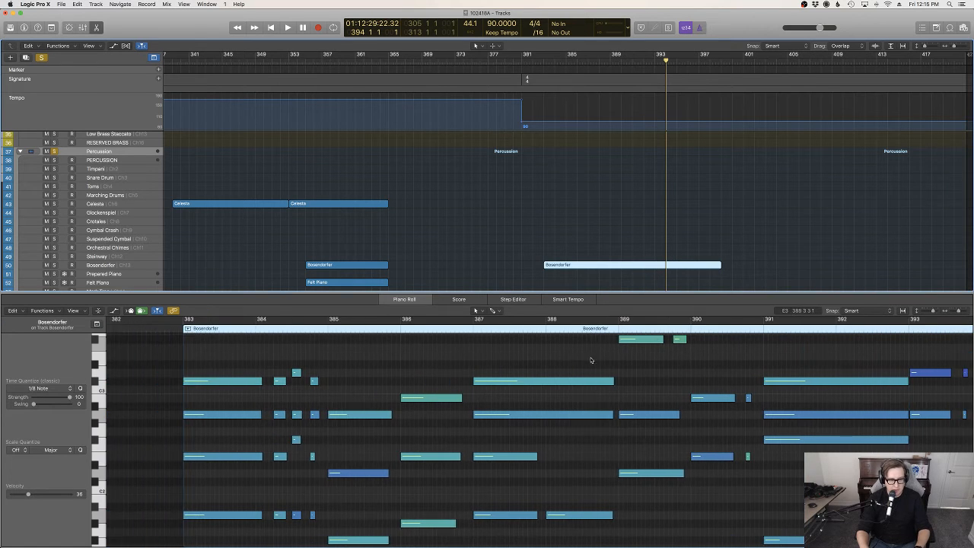
Replay the Bosendorfer from bar 389, delete the low note at bar 392 and extend the F♯1 at bar 391 to nearly bar 393.
click(704, 329)
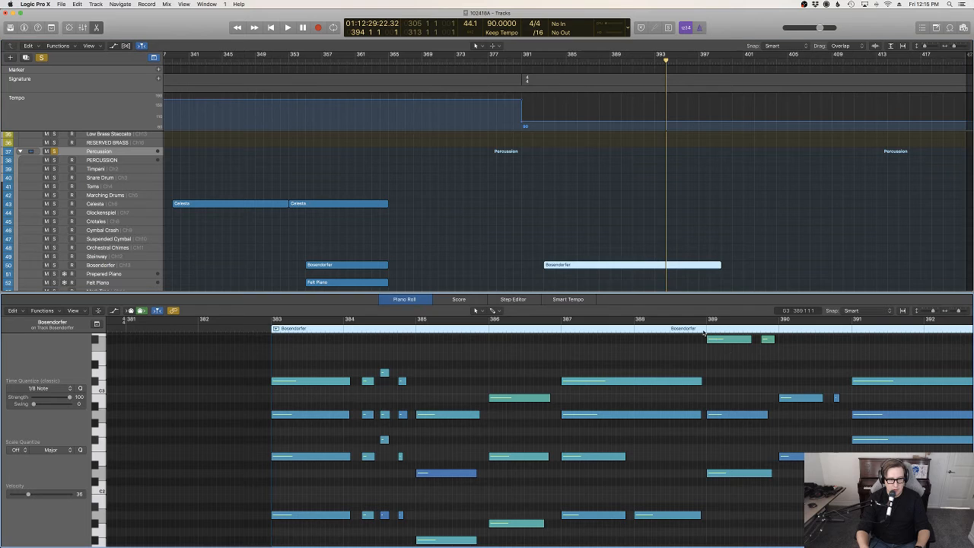
key(space)
scroll(788, 400, down, 5)
scroll(832, 439, right, 5)
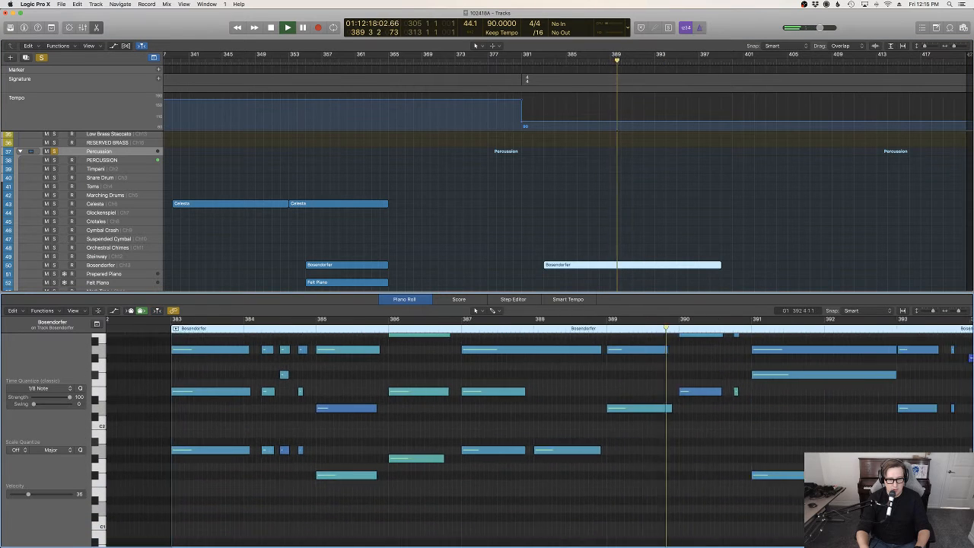
scroll(778, 480, up, 3)
scroll(778, 480, up, 2)
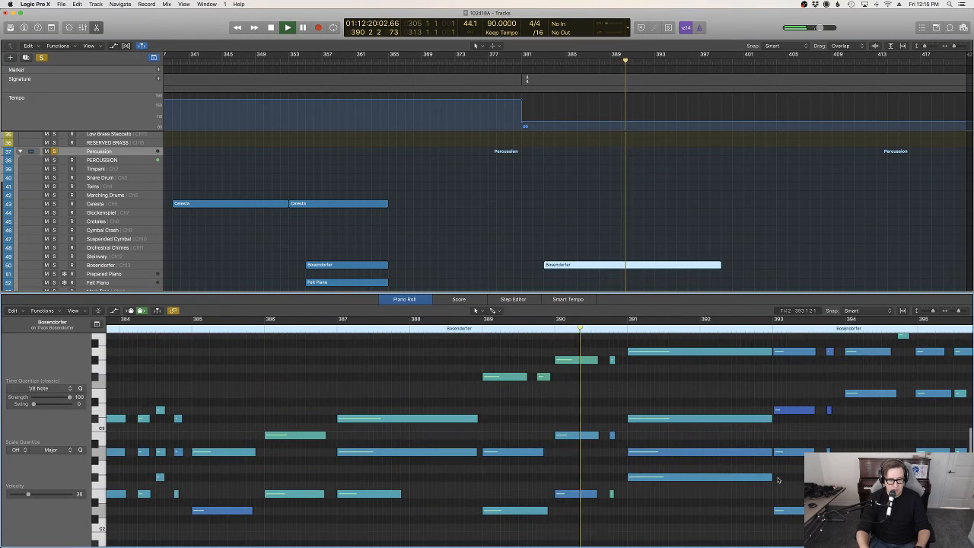
scroll(735, 474, up, 2)
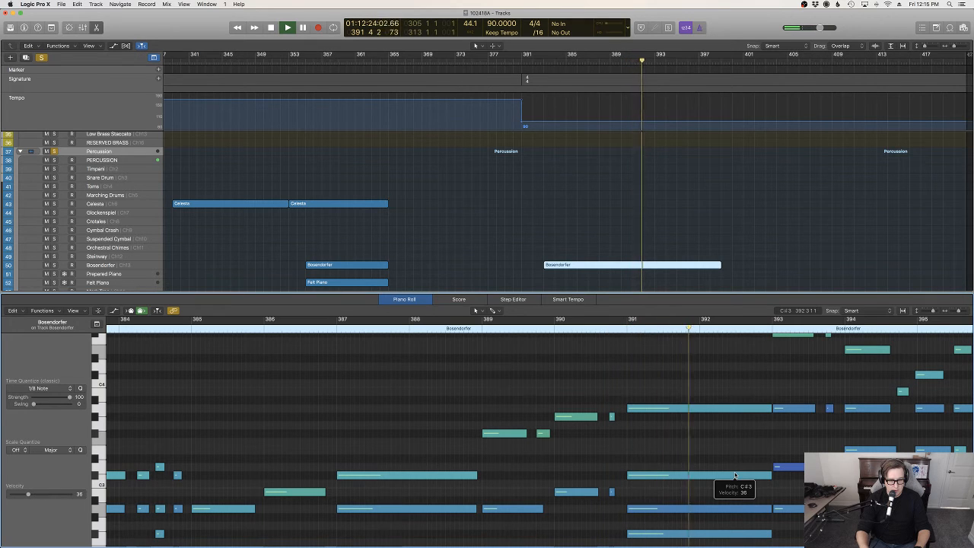
scroll(734, 475, down, 10)
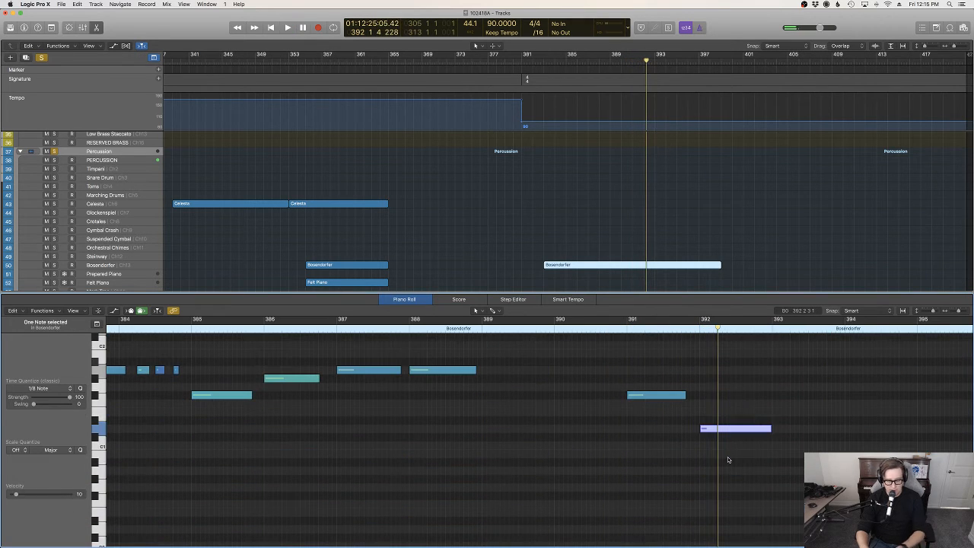
key(Delete)
drag(686, 396, 765, 396)
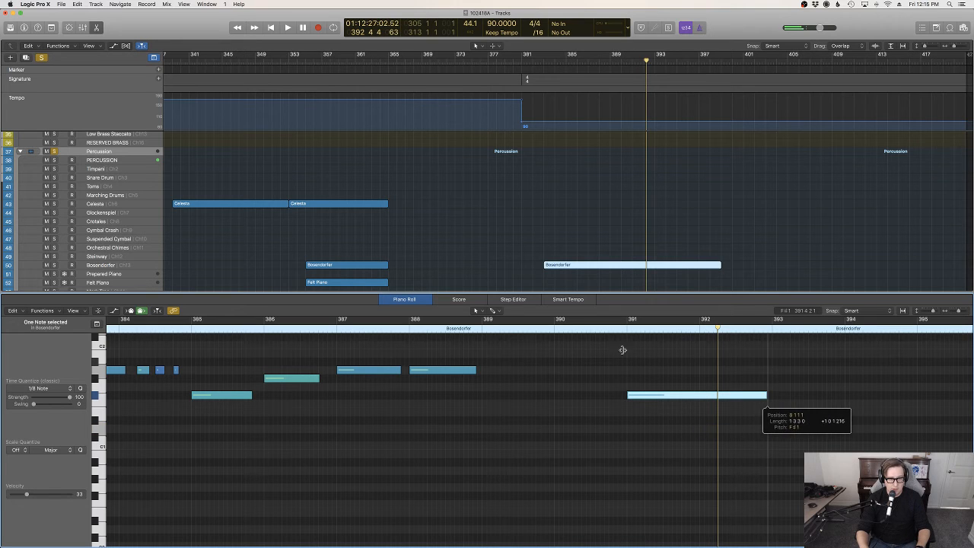
Play the Bosendorfer from bar 392 and show the region's Sustain data beneath its notes.
key(space)
scroll(664, 375, up, 8)
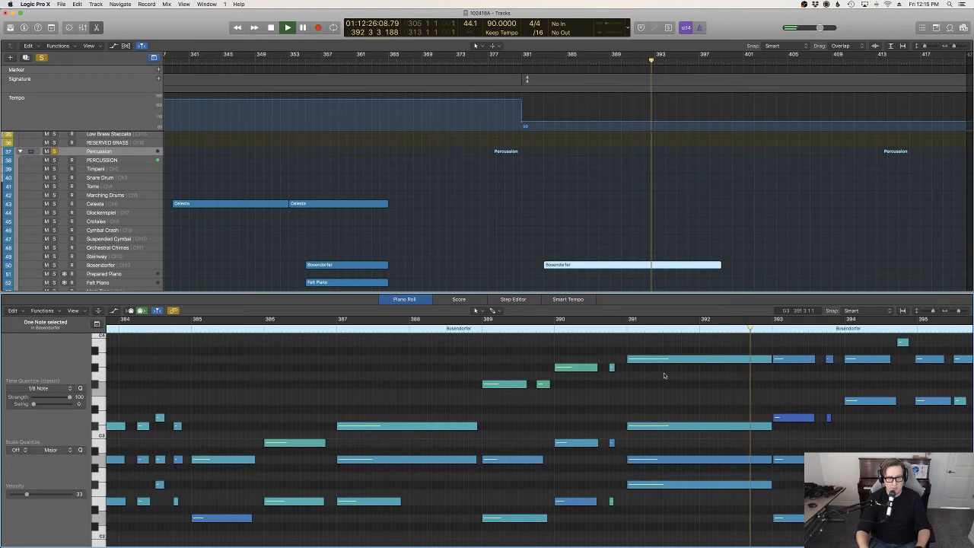
scroll(671, 374, up, 5)
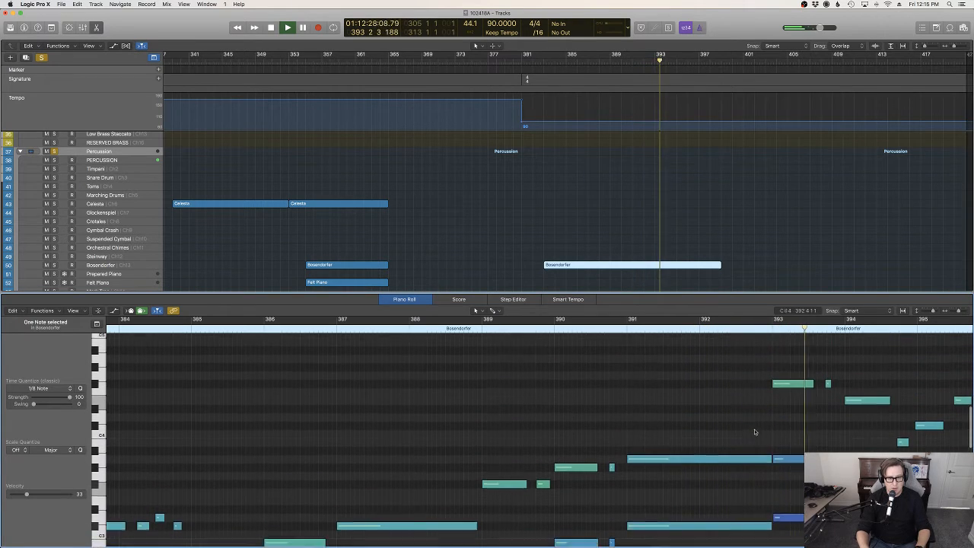
click(114, 311)
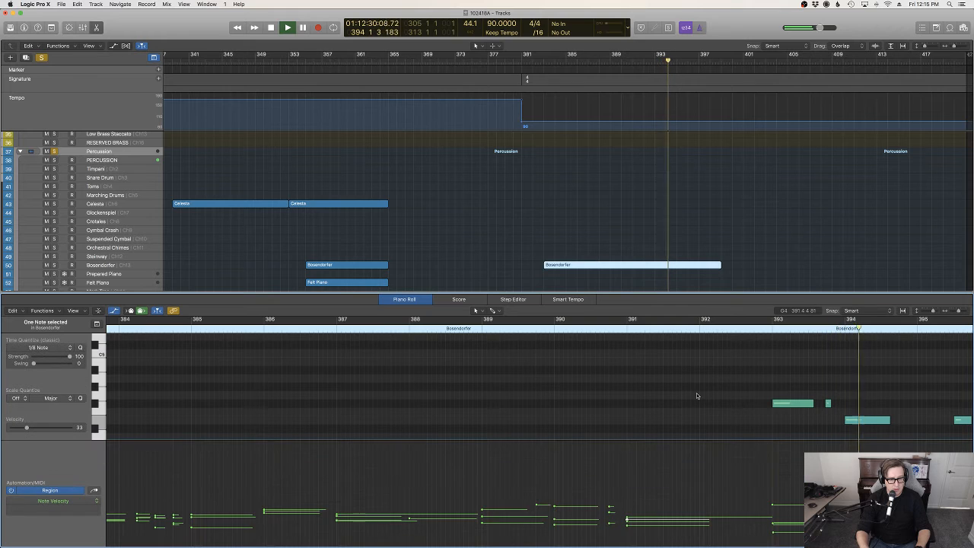
click(788, 377)
scroll(790, 378, right, 10)
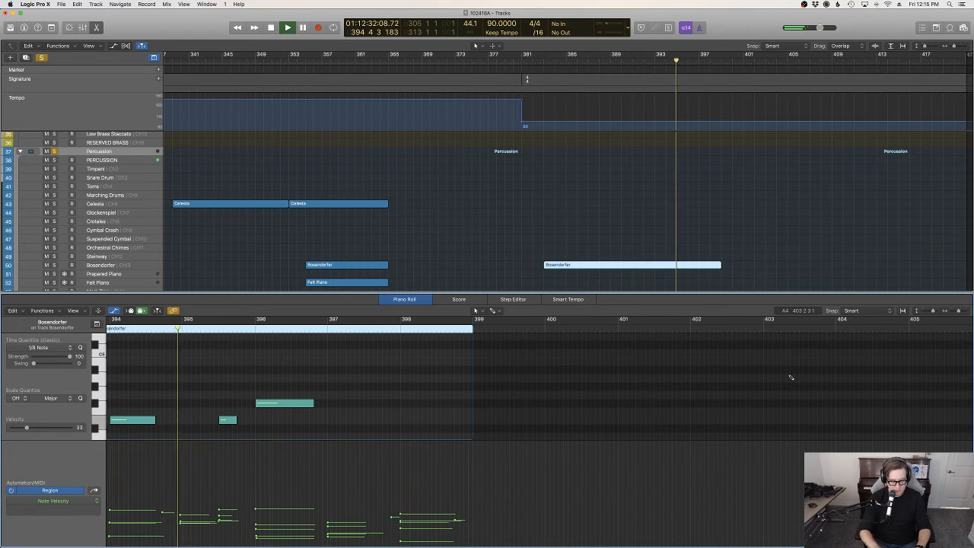
click(69, 500)
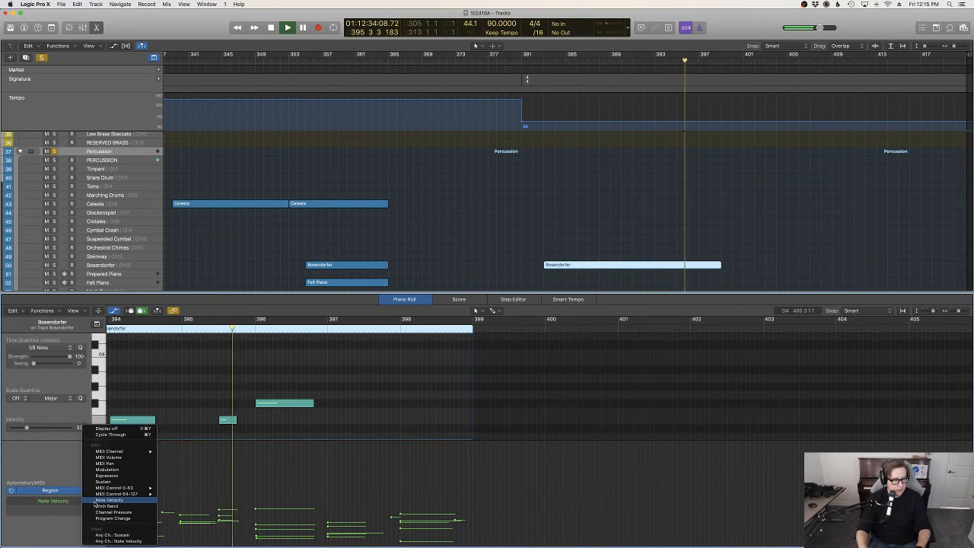
click(104, 482)
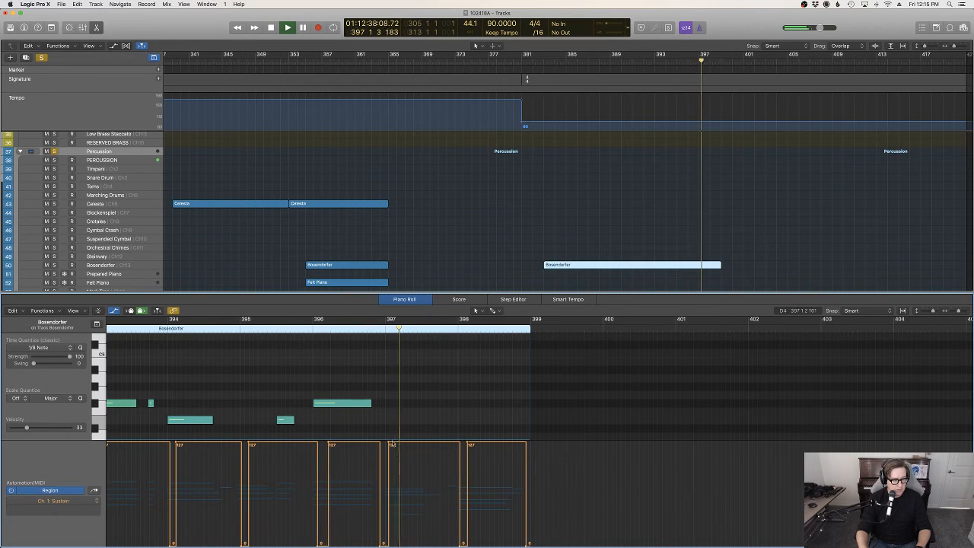
Move the Bosendorfer's sustain release to just before bar 397 and its re-pedal point to just after it, and replay from bar 396.
key(space)
key(super+Right)
key(super+Right)
key(super+Right)
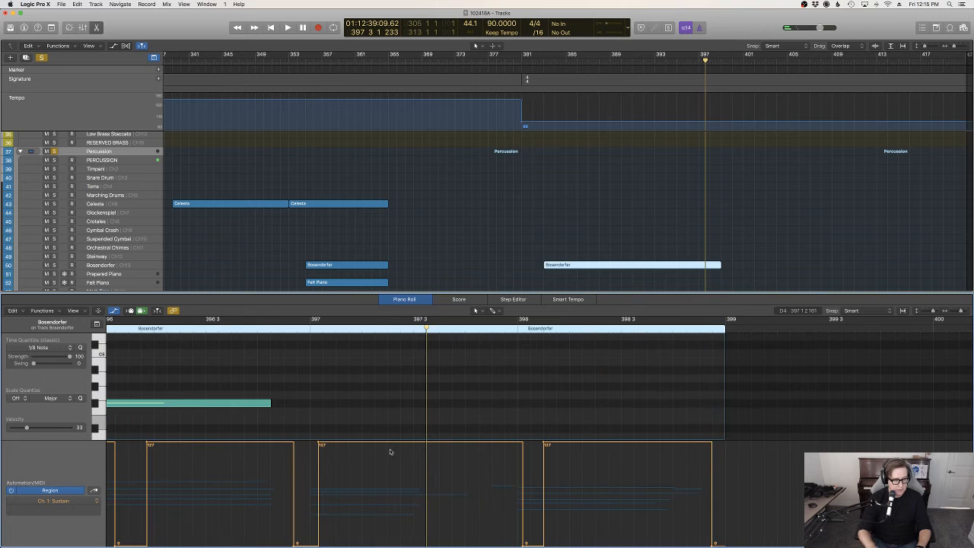
scroll(388, 451, right, 10)
key(z)
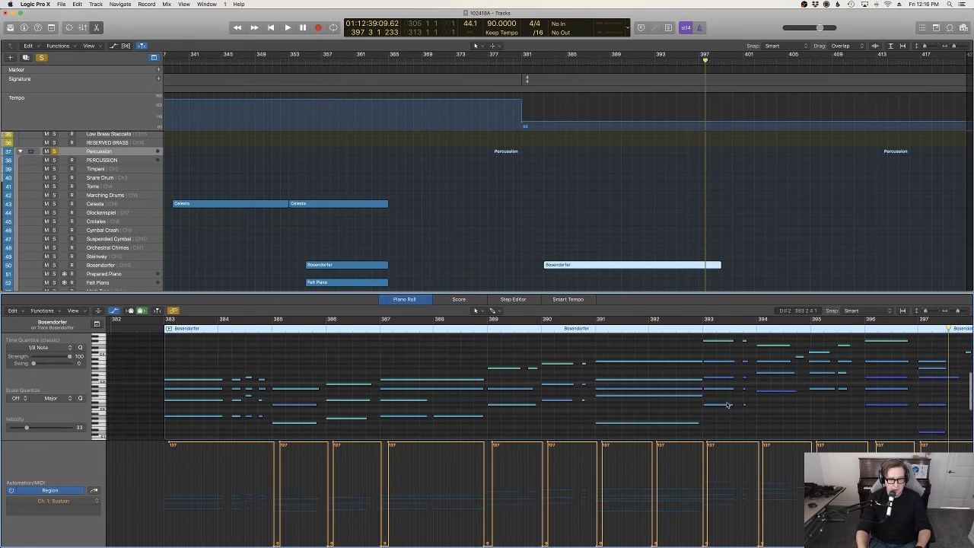
scroll(728, 404, right, 5)
key(super+Right)
key(super+Right)
key(super+Right)
key(super+Right)
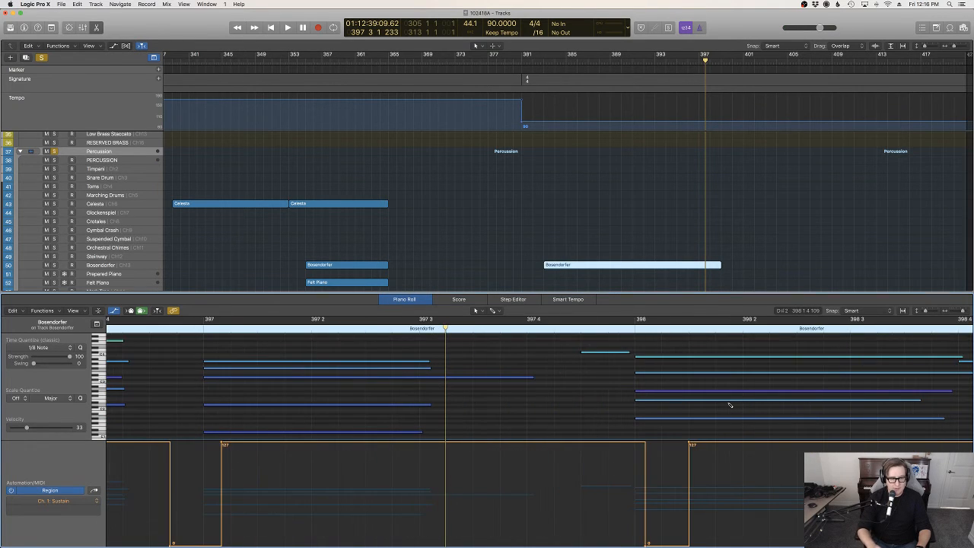
scroll(607, 409, right, 10)
scroll(606, 408, left, 2)
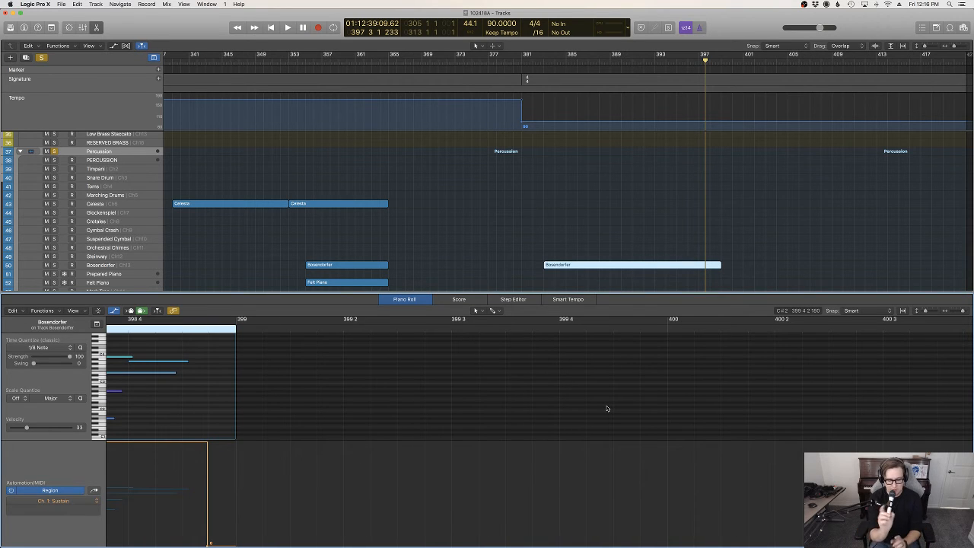
scroll(614, 407, left, 10)
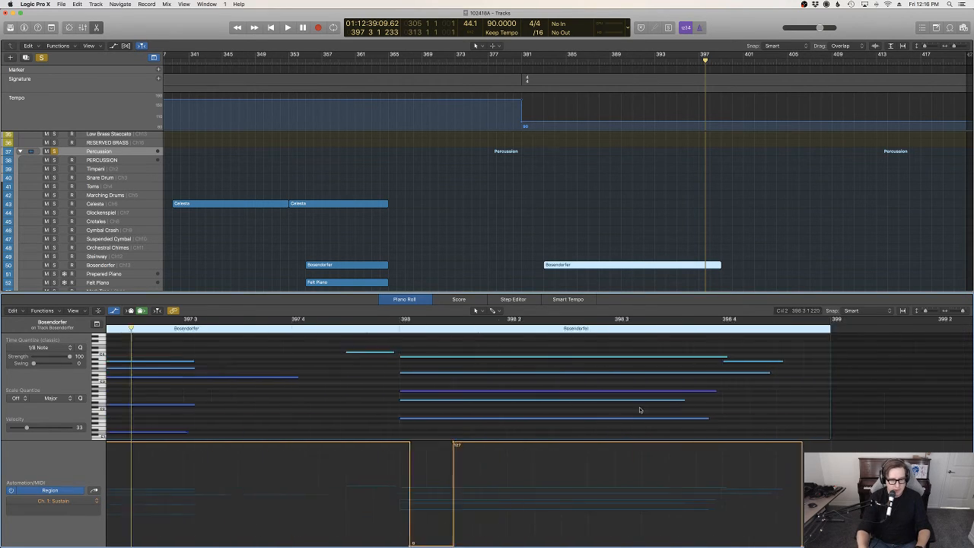
scroll(640, 411, left, 2)
scroll(640, 410, left, 10)
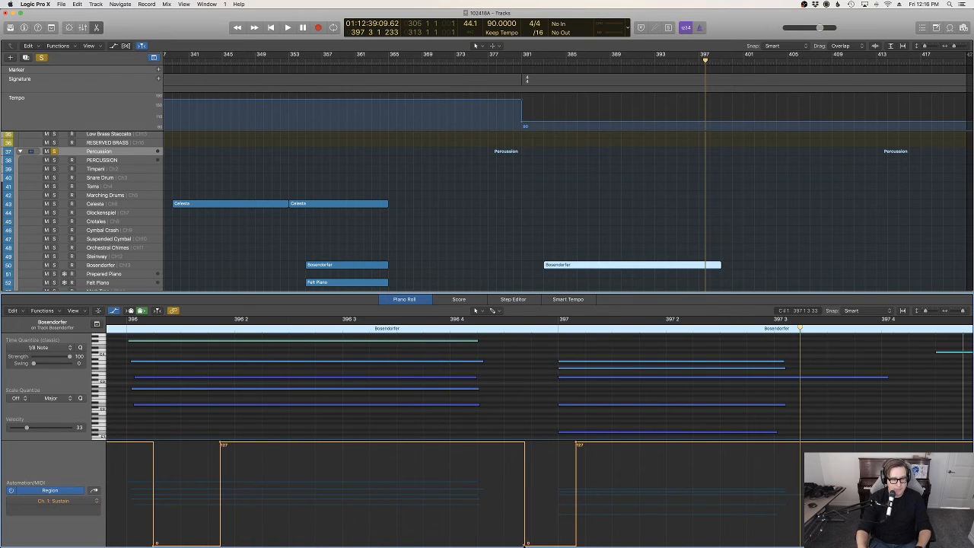
drag(525, 545, 556, 544)
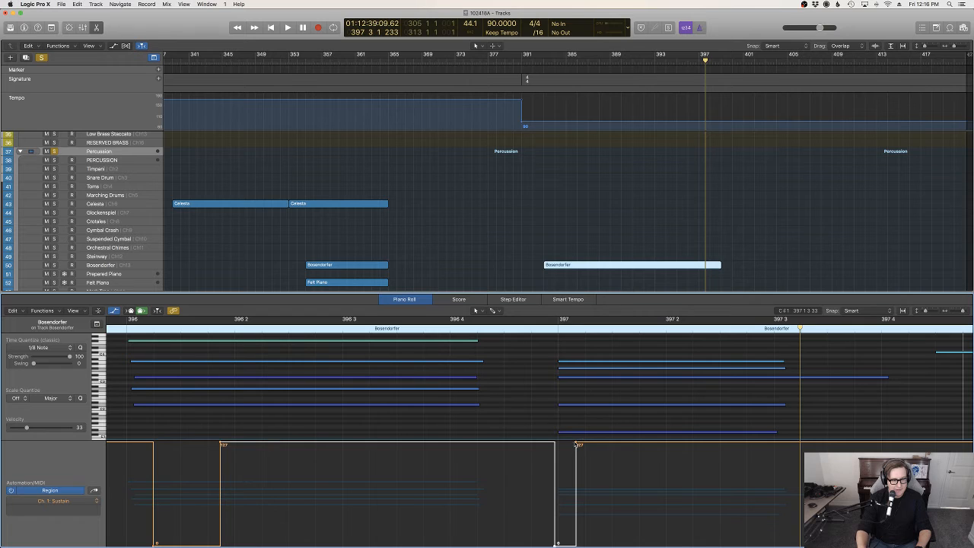
drag(566, 449, 562, 441)
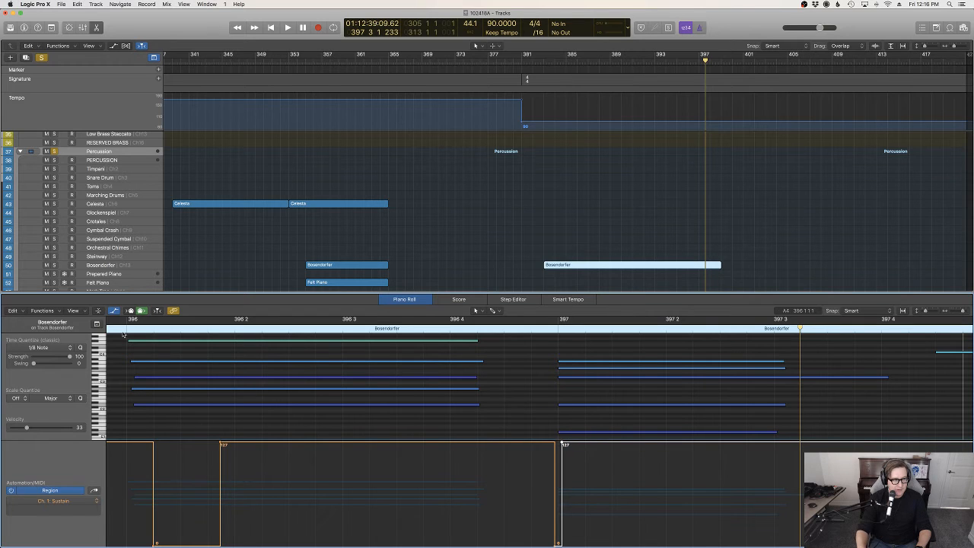
click(210, 318)
key(space)
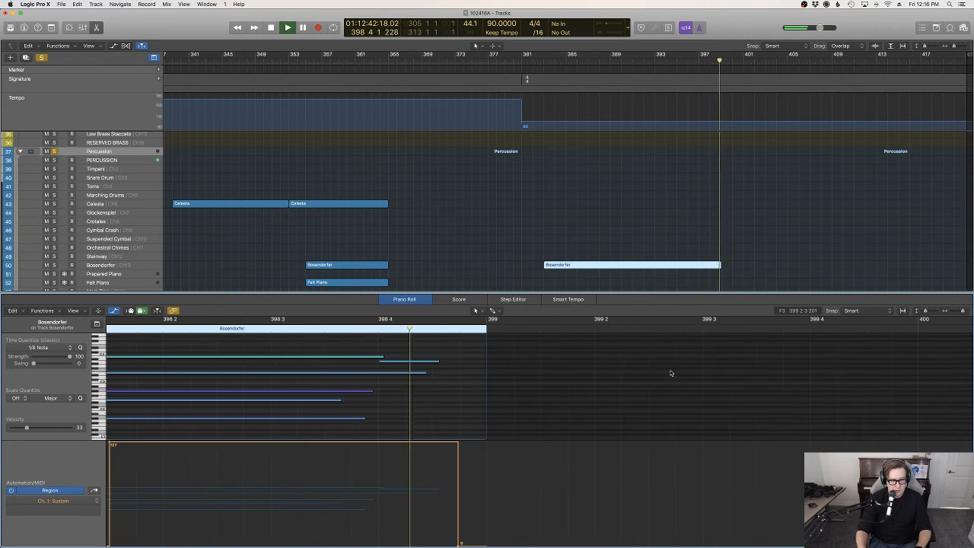
Record a closing chord on the Bosendorfer track from bar 399.
key(e)
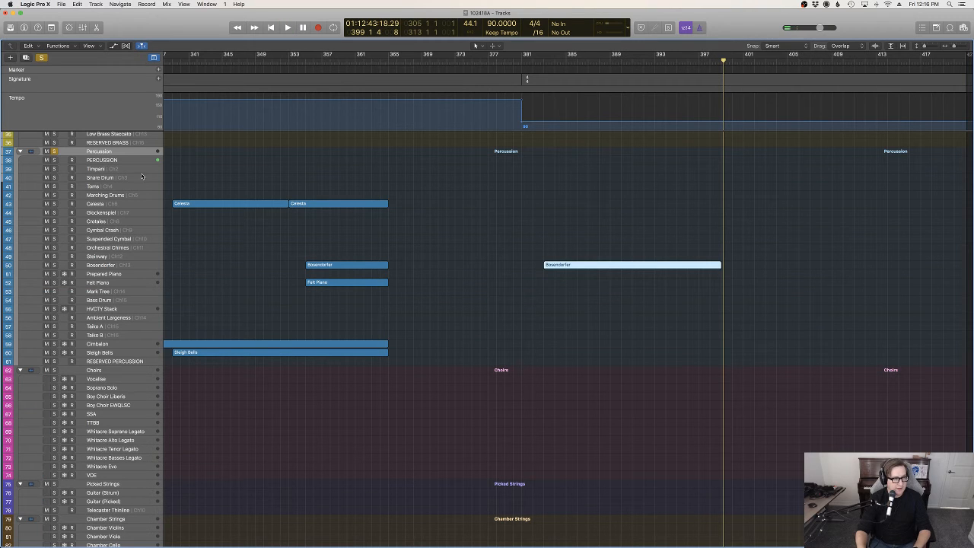
click(114, 264)
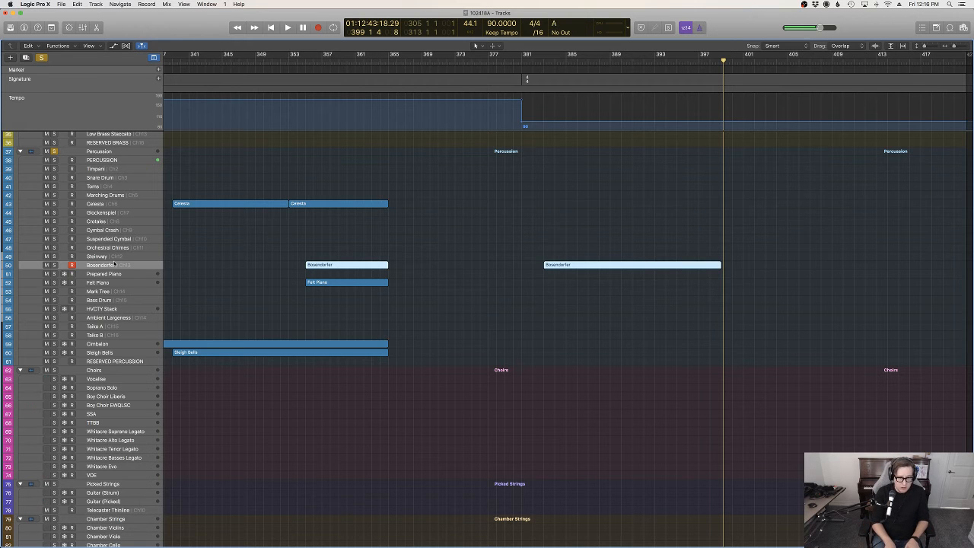
key(r)
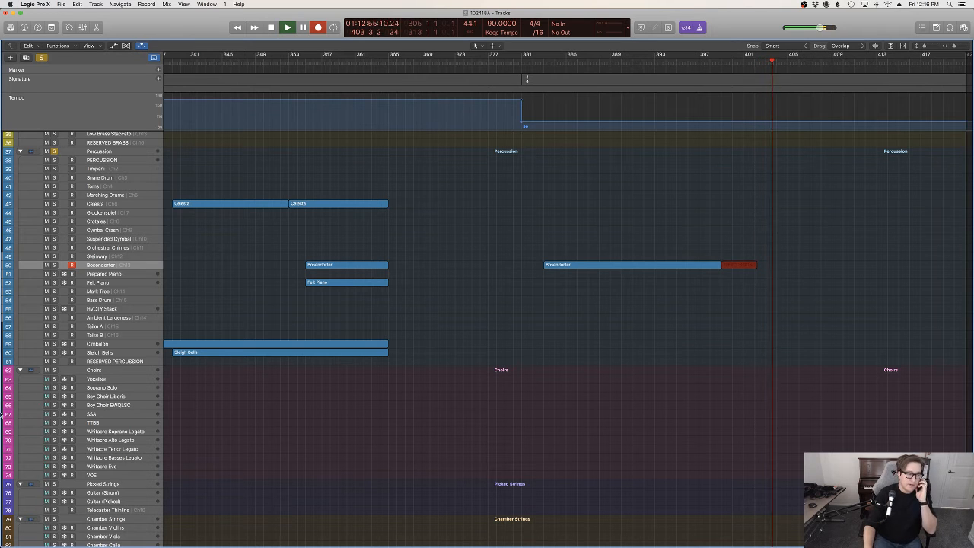
mouse_move(3, 411)
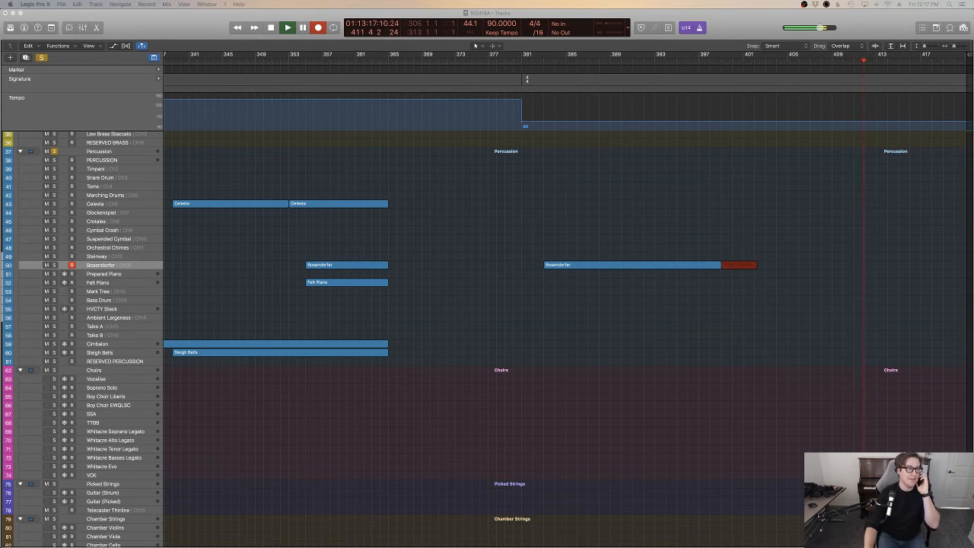
click(272, 28)
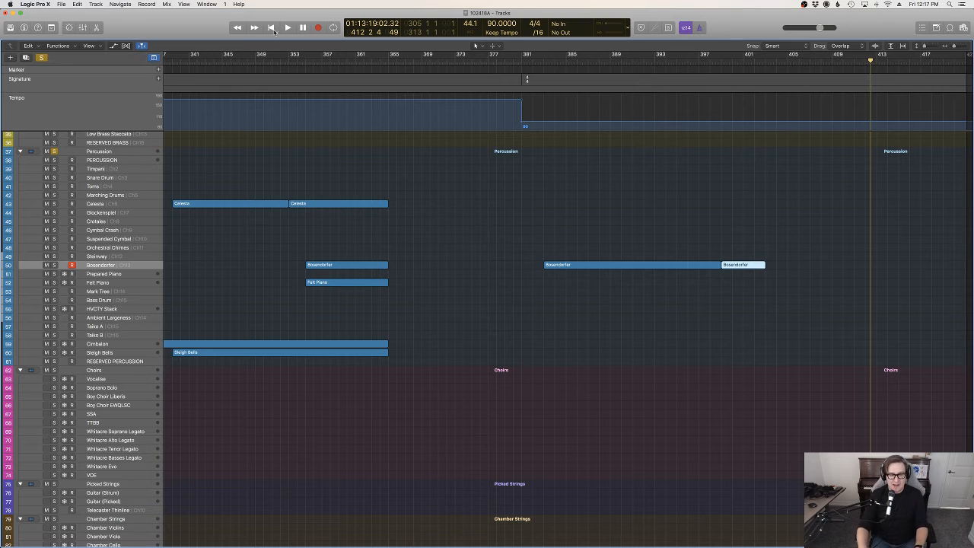
Join the new Bosendorfer take to the preceding region, play from before bar 383 and review the joined notes in the Piano Roll.
drag(741, 286, 709, 264)
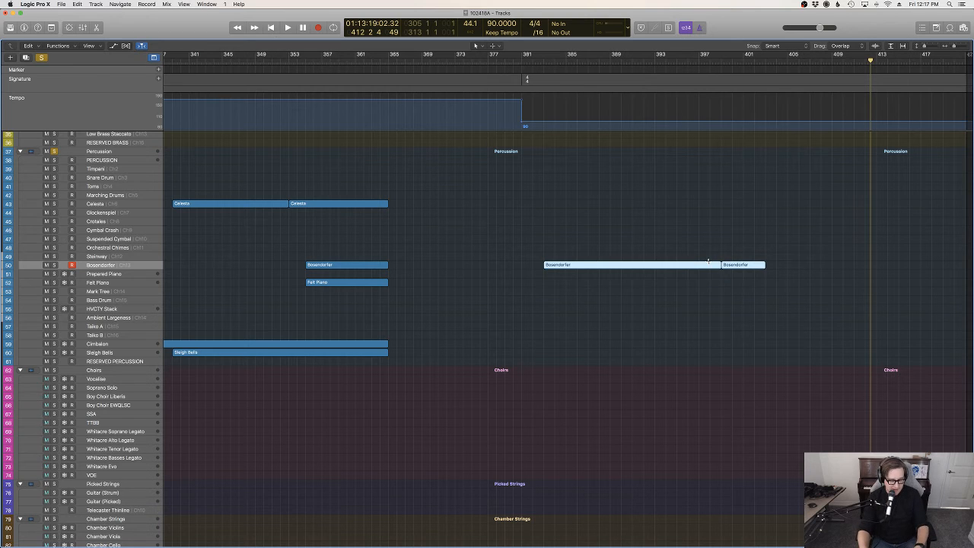
click(532, 67)
key(space)
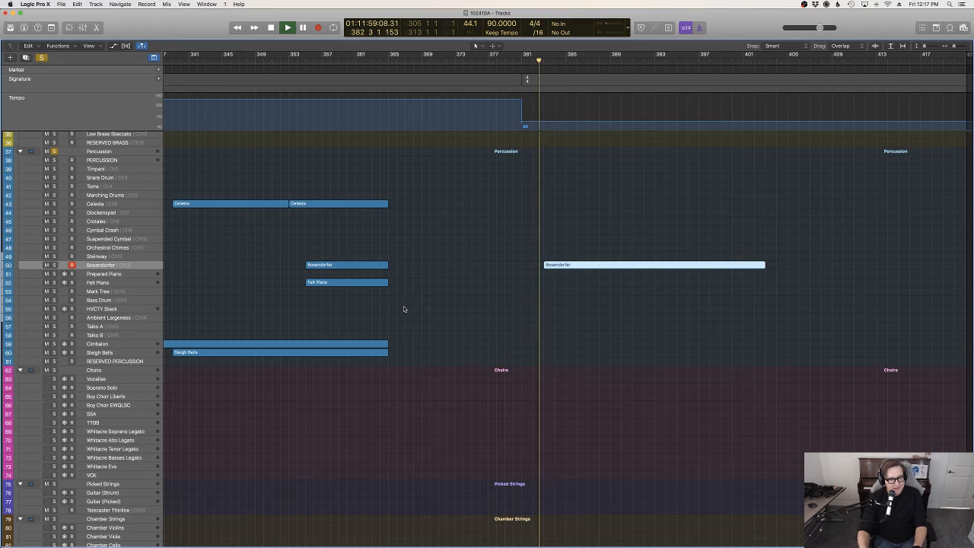
key(e)
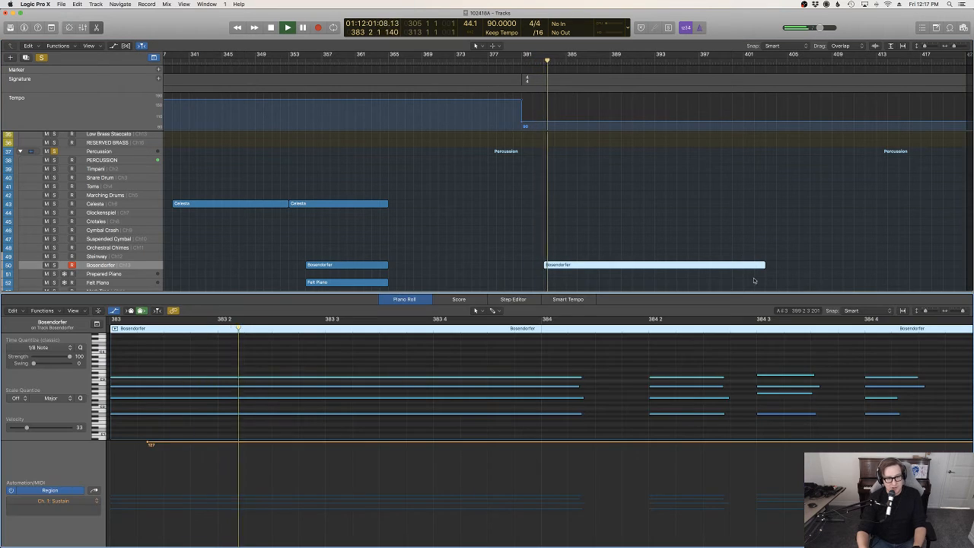
key(z)
scroll(772, 359, right, 8)
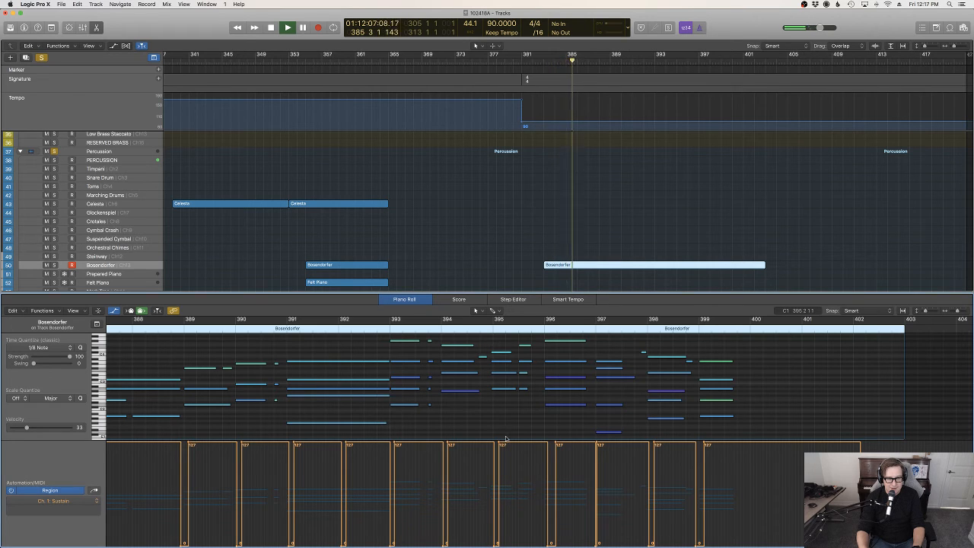
scroll(654, 264, down, 1)
Copy the joined Bosendorfer region onto the Felt Piano track at its original position, starting at bar 383.
click(653, 263)
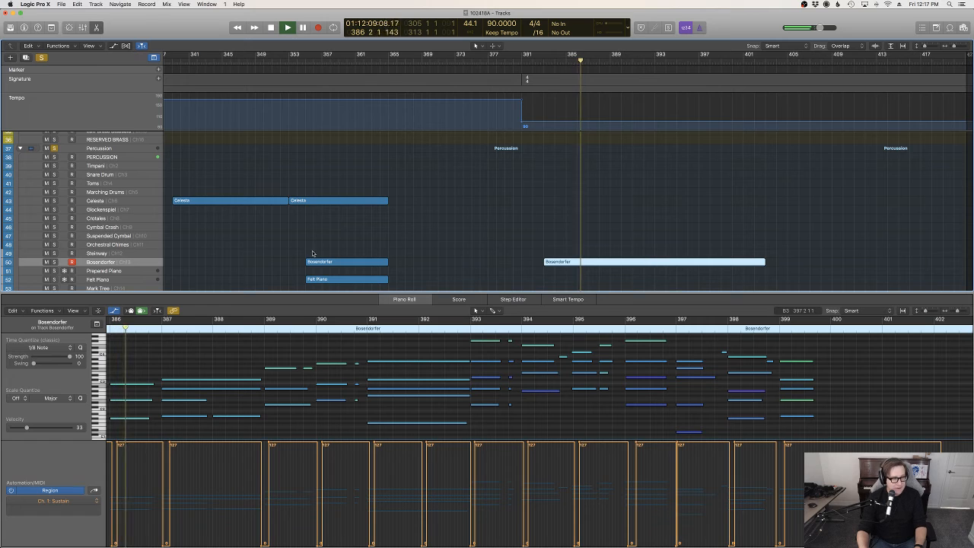
scroll(306, 253, down, 5)
click(108, 235)
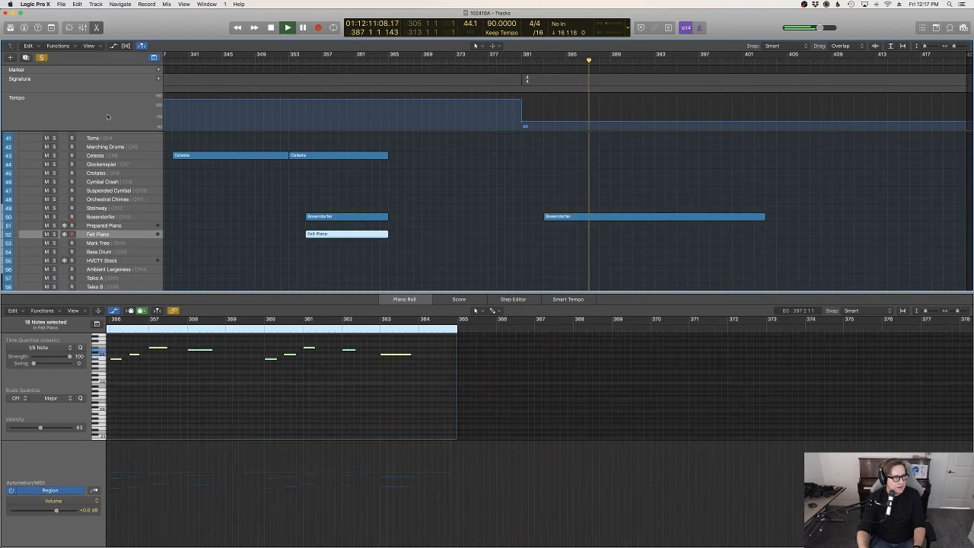
click(79, 5)
click(102, 76)
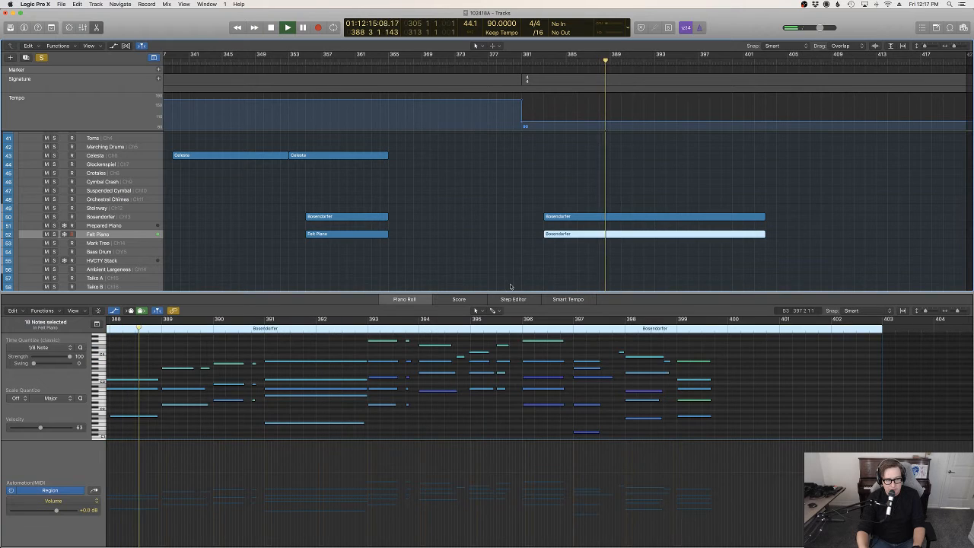
Select all notes in the Felt Piano copy and raise their velocities together.
click(618, 394)
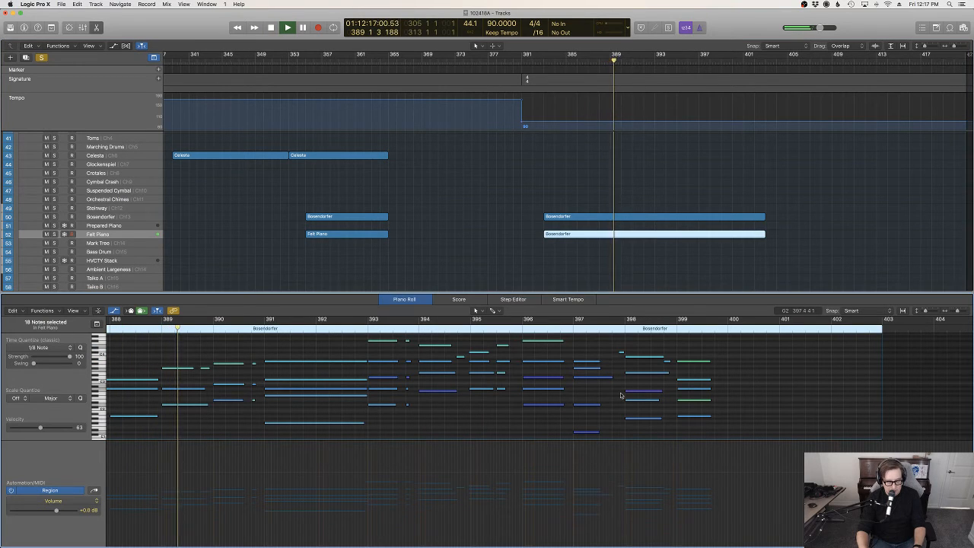
key(super+a)
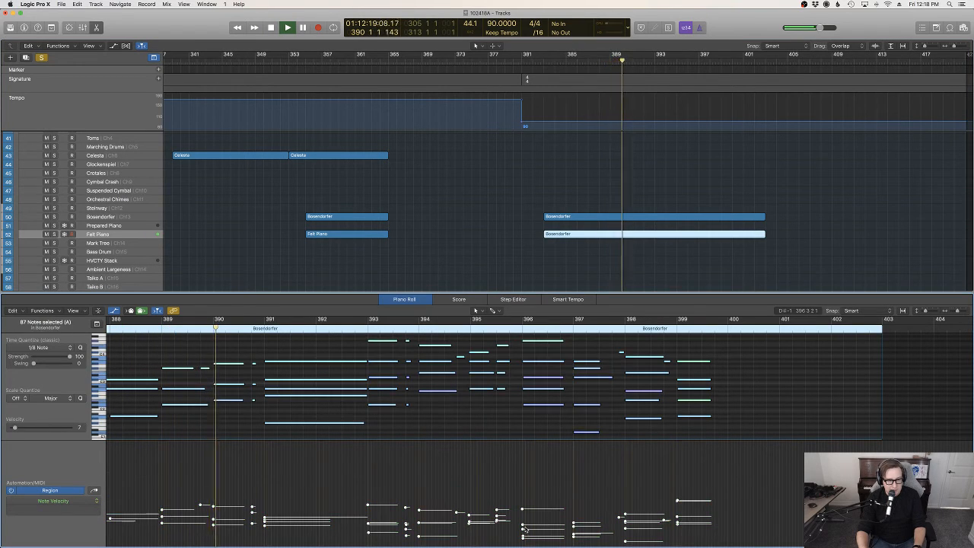
mouse_move(522, 487)
mouse_down()
mouse_move(516, 466)
mouse_move(517, 474)
mouse_up()
scroll(524, 478, left, 5)
click(632, 421)
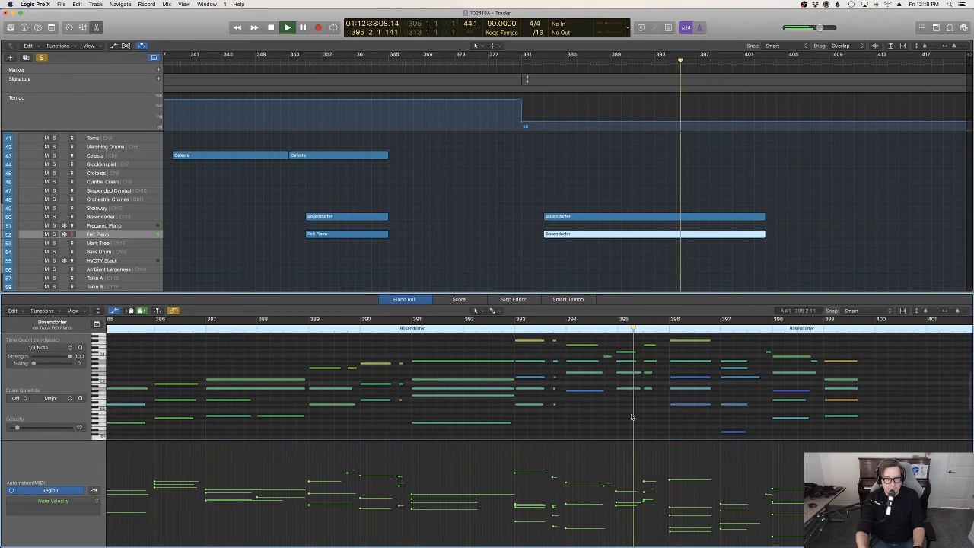
Lengthen the short A3 late in bar 398 of the Felt Piano copy to nearly bar 399, and replay from late in bar 397.
scroll(630, 417, up, 2)
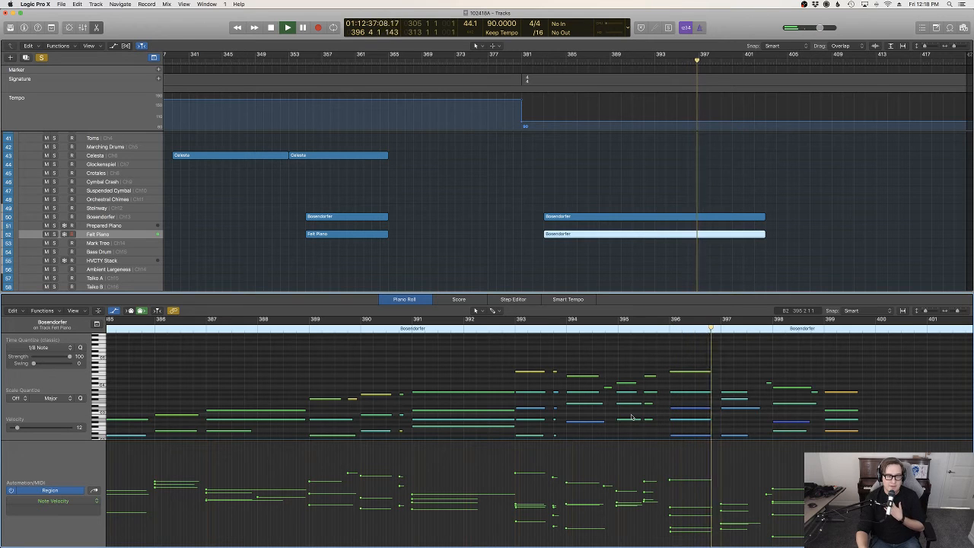
scroll(631, 417, up, 1)
scroll(680, 417, down, 2)
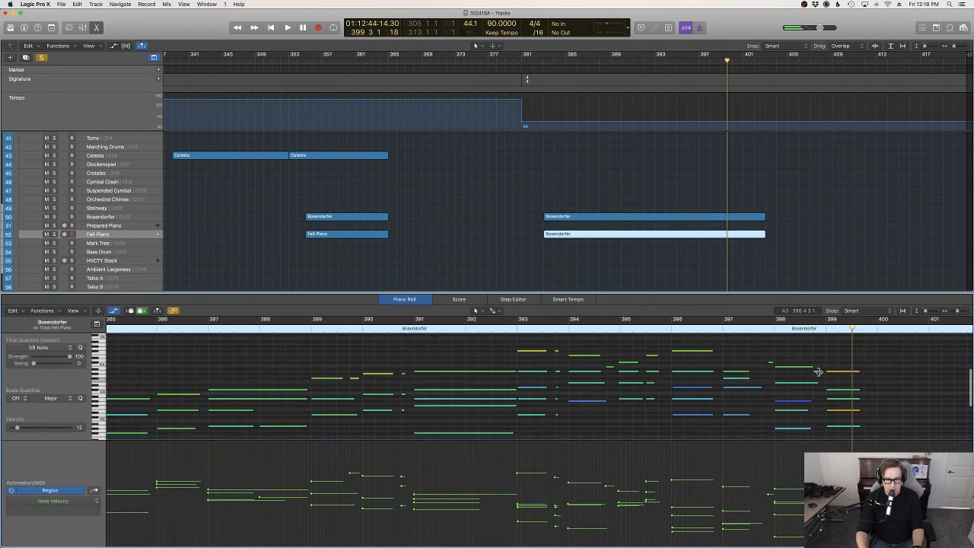
drag(818, 371, 821, 372)
click(763, 330)
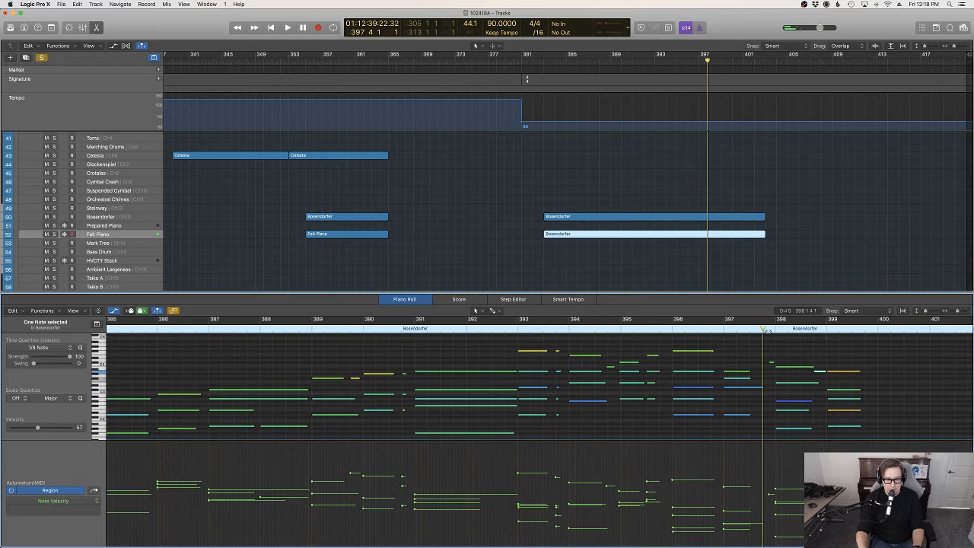
key(space)
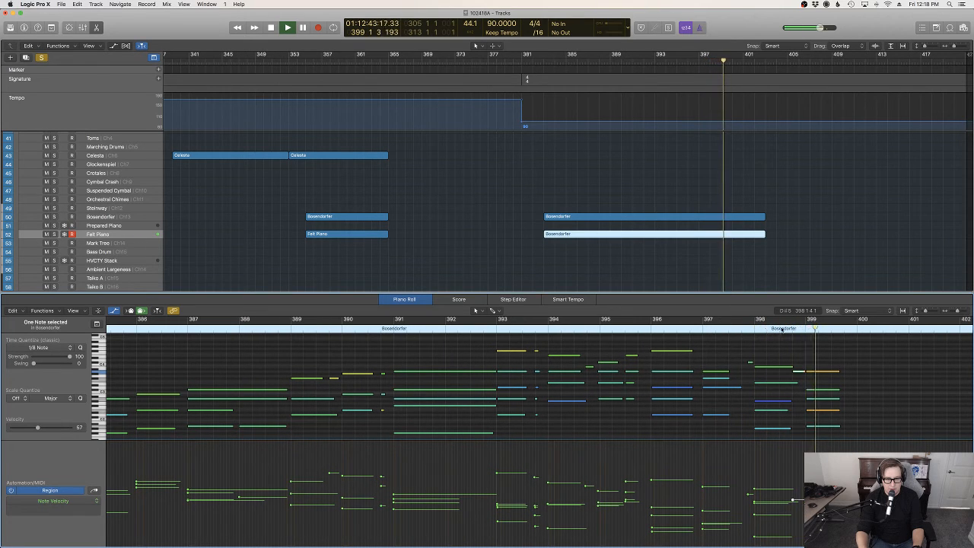
key(e)
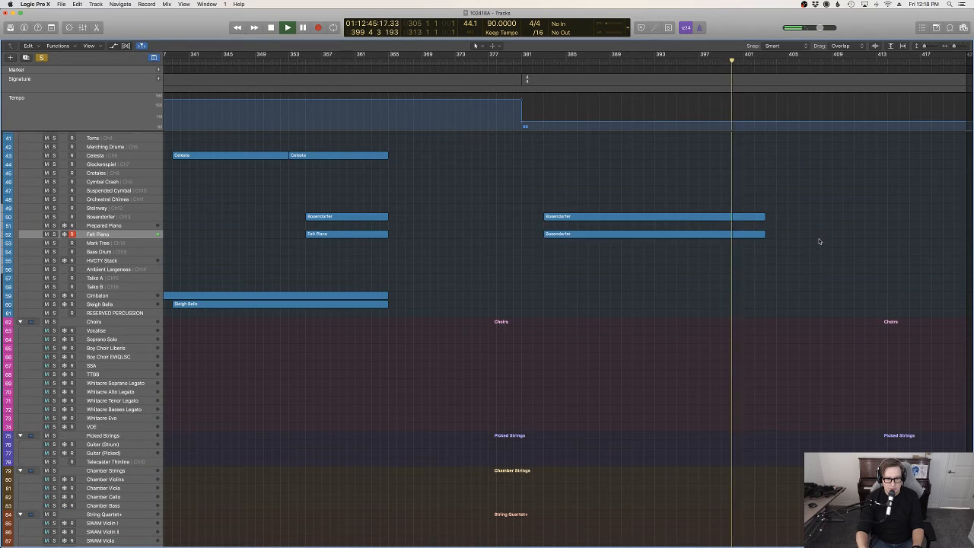
Turn off solo mode and play the full arrangement from bar 329.
scroll(820, 241, down, 10)
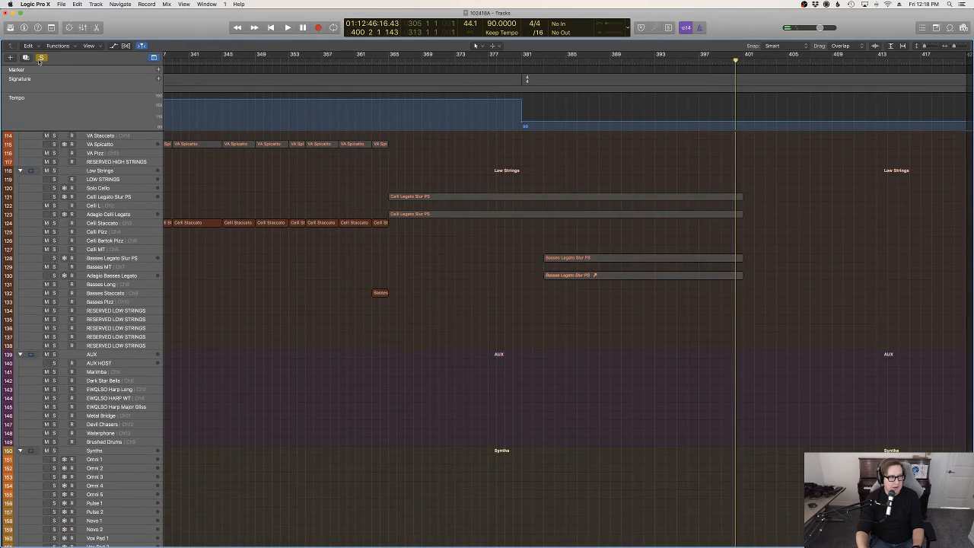
scroll(335, 245, up, 15)
scroll(336, 245, left, 5)
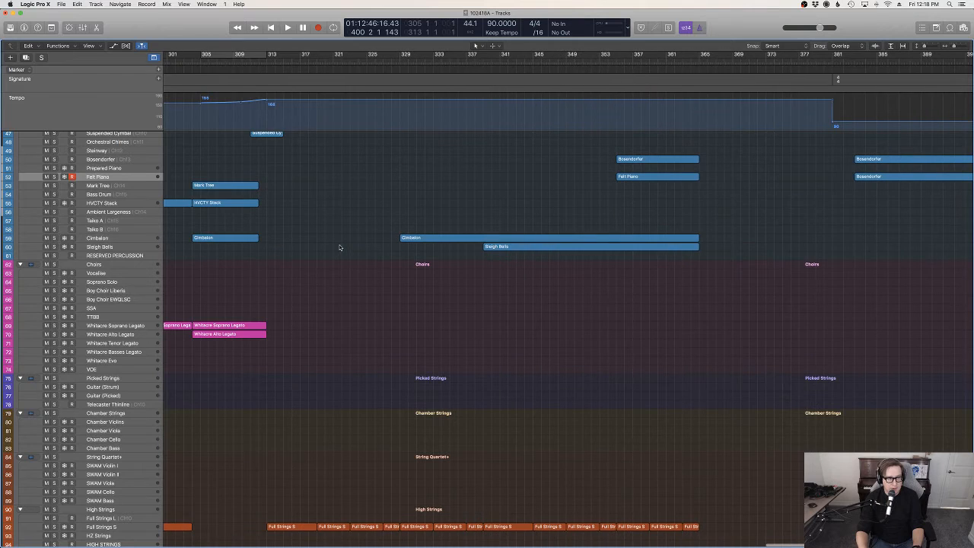
click(400, 58)
key(space)
scroll(561, 322, up, 6)
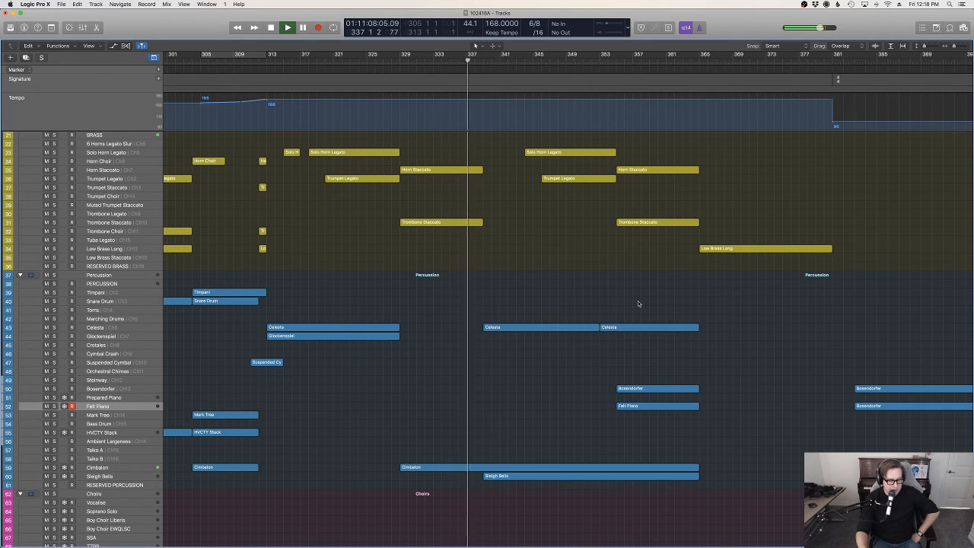
Examine the woodwind, brass, percussion, choir and string regions leading up to the tempo drop while the cue plays from bar 329.
scroll(609, 304, down, 5)
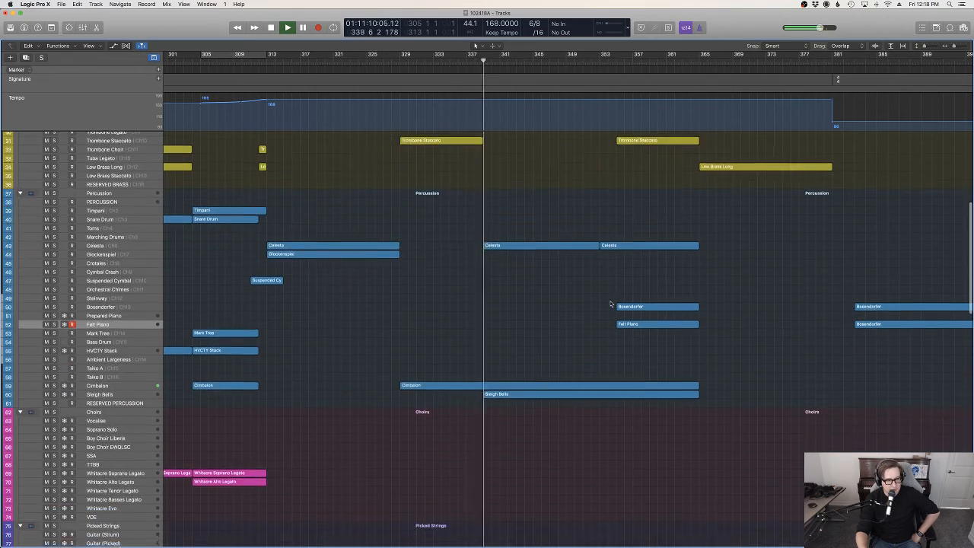
scroll(609, 303, down, 15)
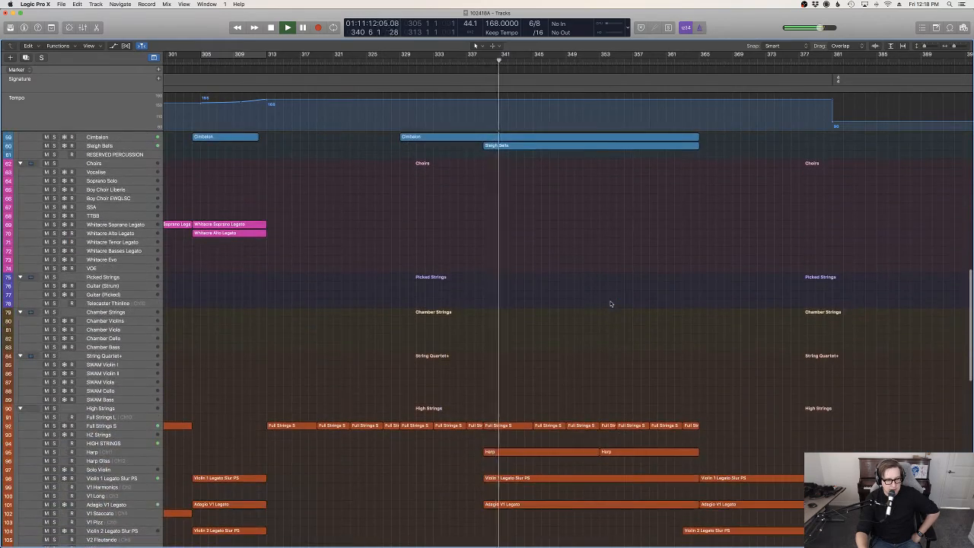
scroll(610, 303, up, 17)
scroll(610, 303, up, 5)
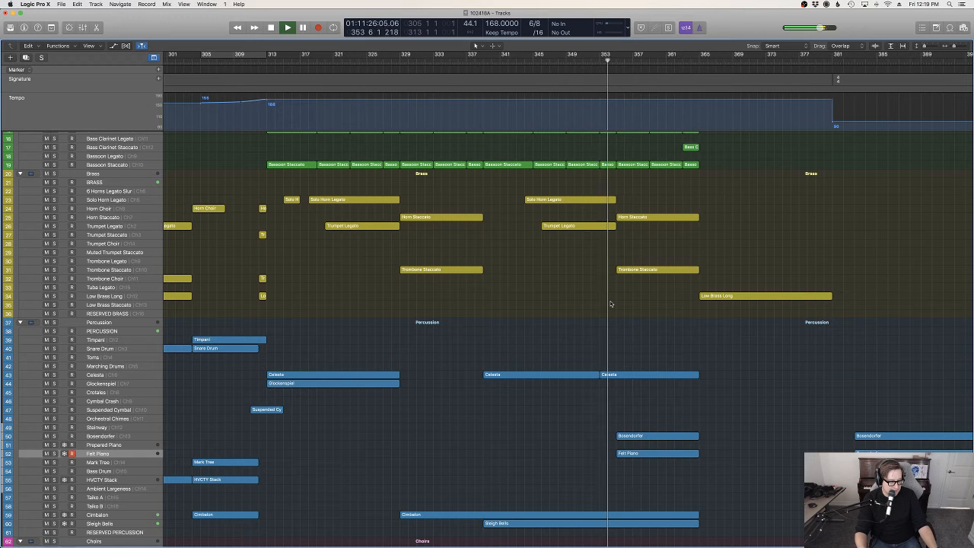
scroll(654, 335, up, 5)
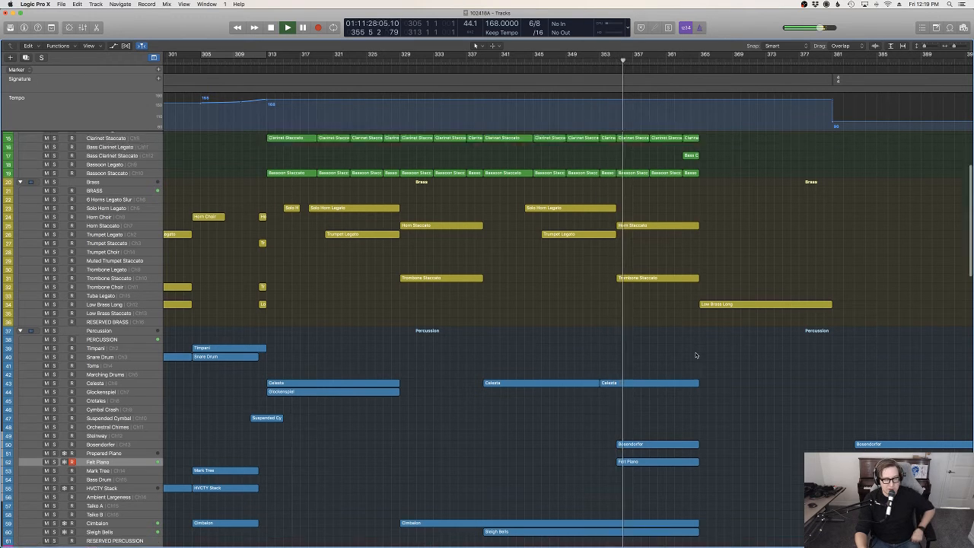
scroll(696, 355, down, 5)
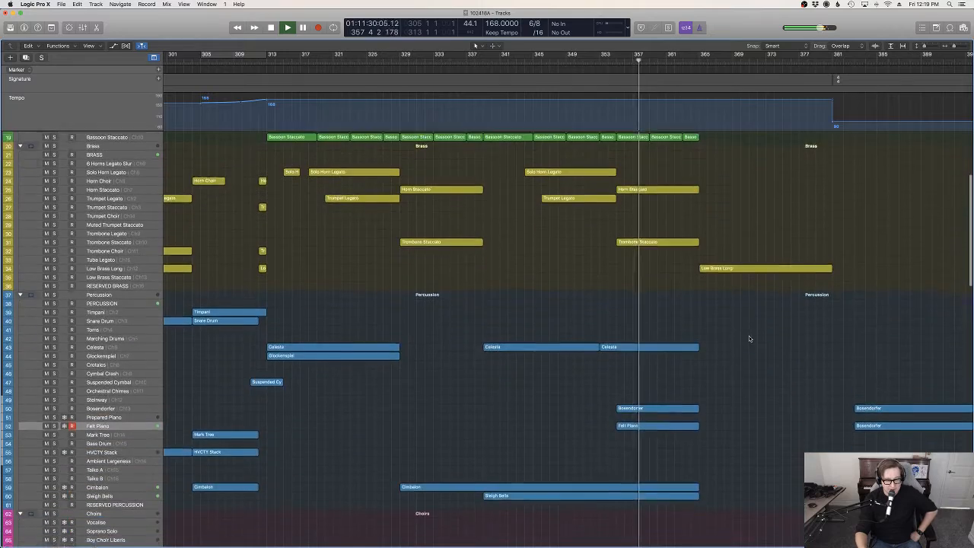
scroll(747, 339, up, 4)
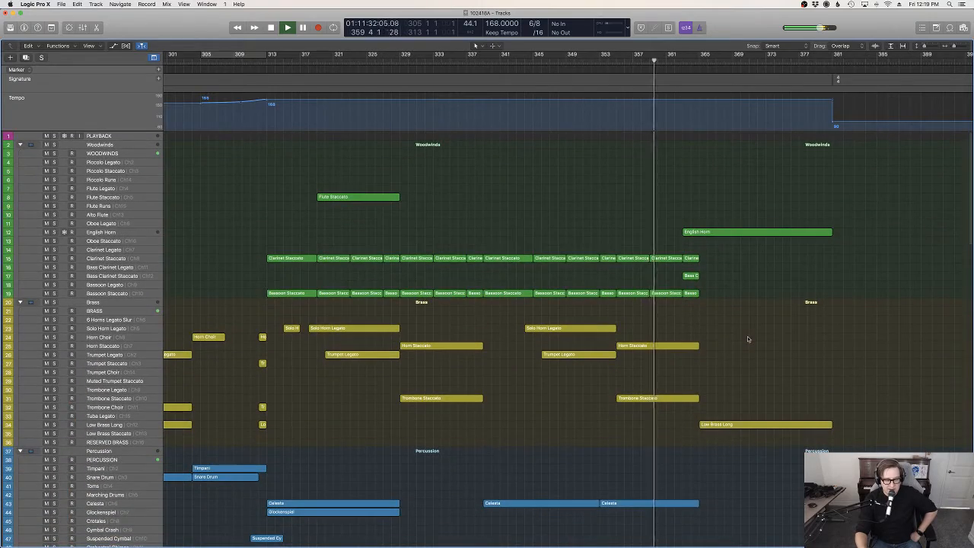
scroll(747, 339, down, 2)
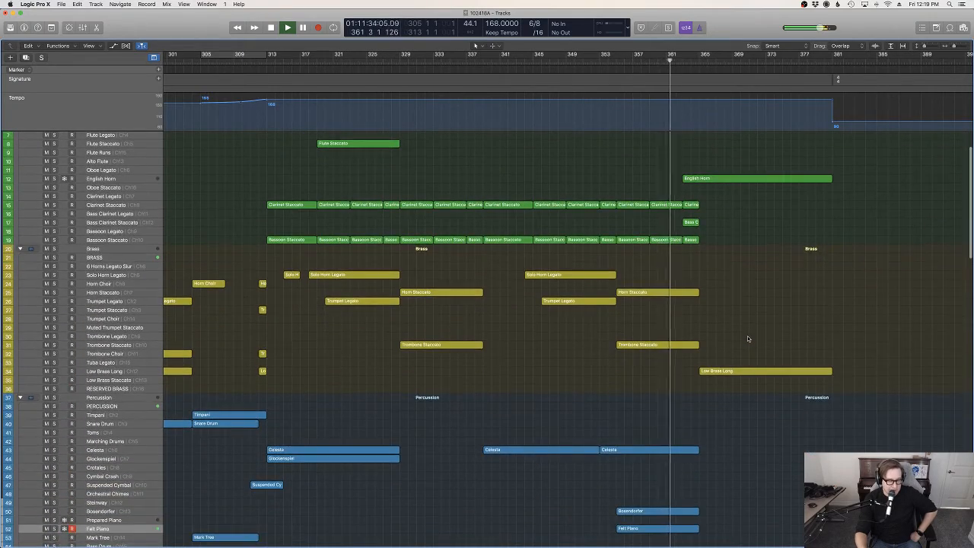
scroll(748, 339, up, 3)
scroll(748, 339, down, 1)
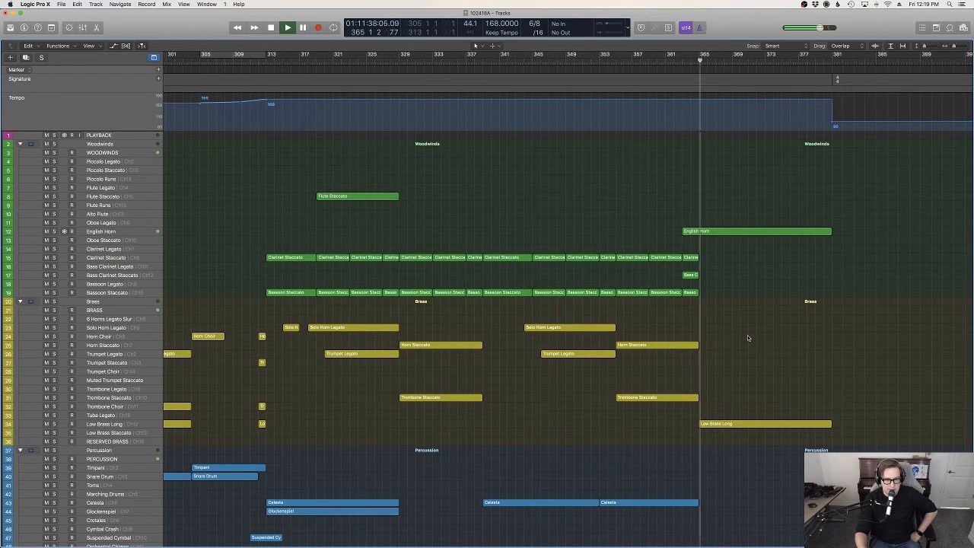
scroll(747, 338, down, 12)
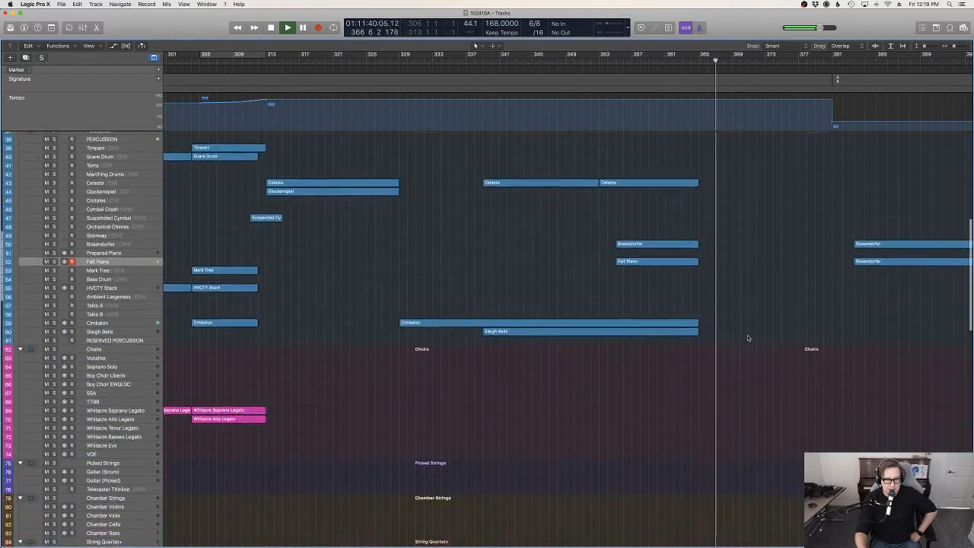
scroll(747, 338, down, 5)
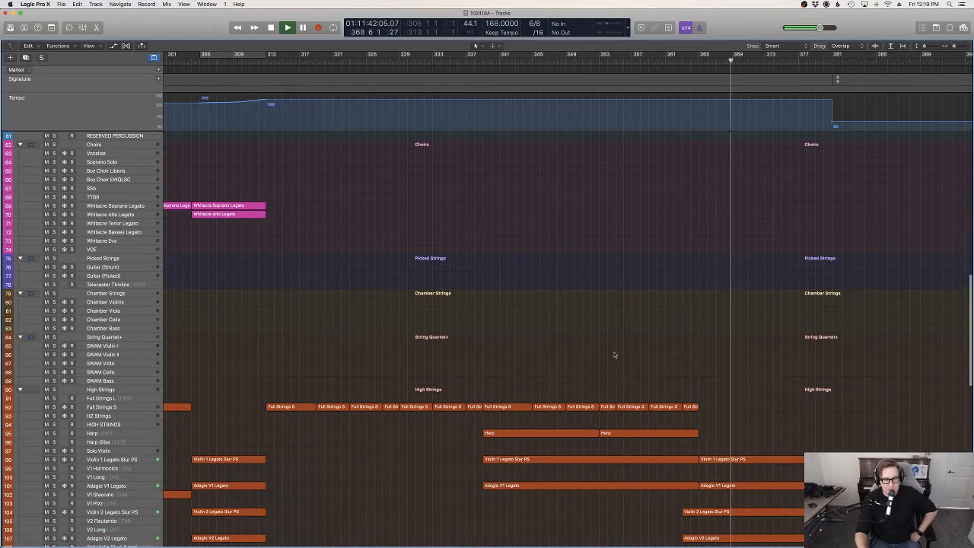
scroll(726, 337, up, 15)
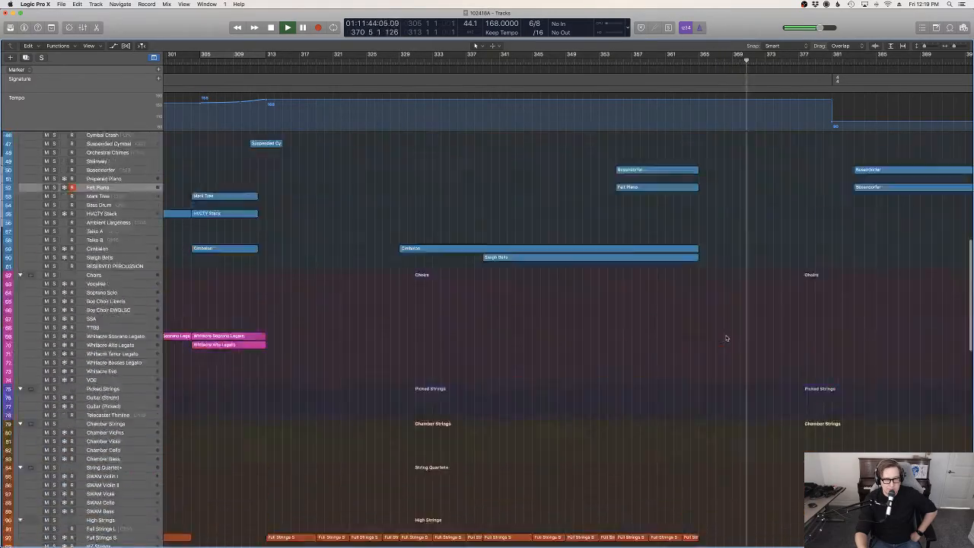
scroll(725, 338, down, 7)
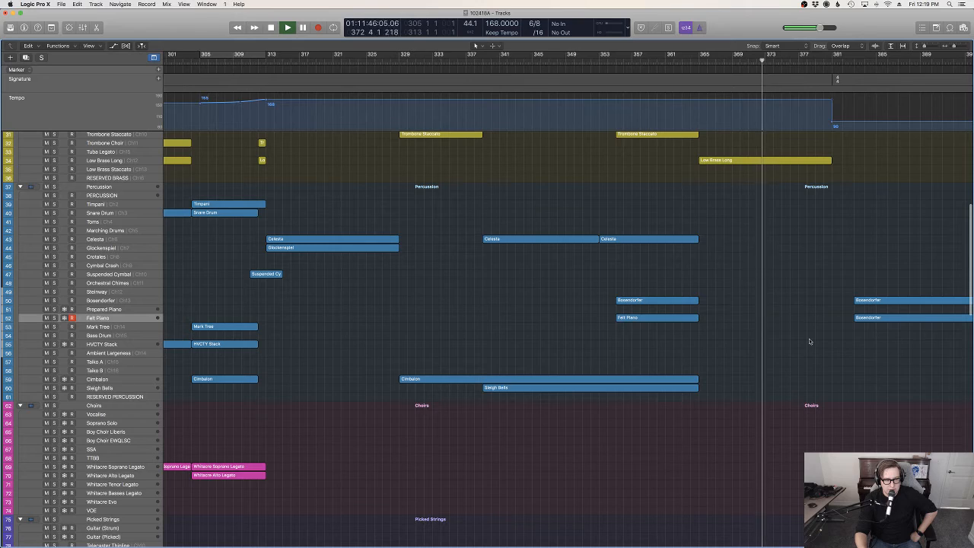
scroll(437, 344, left, 10)
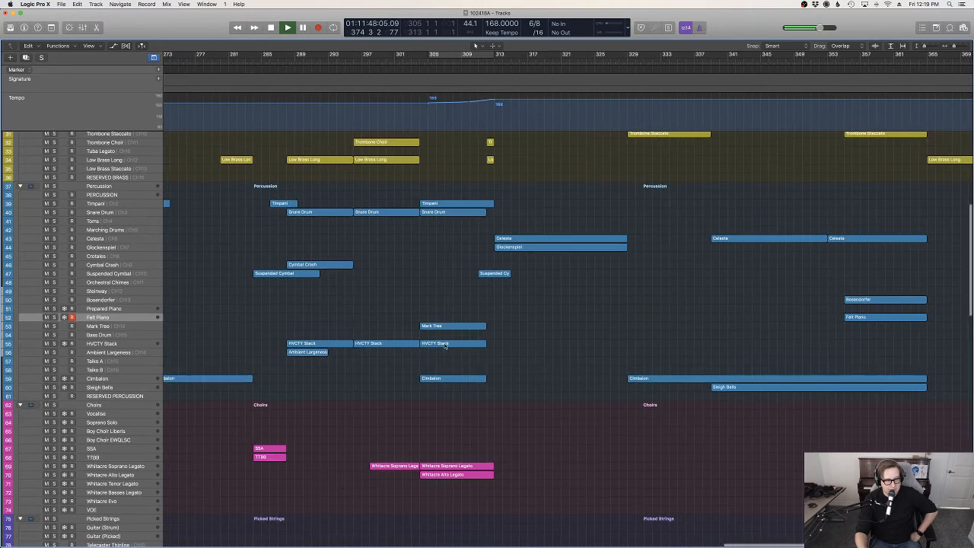
Follow playback across bar 381 and examine which instruments are used in the slow ending, from brass and pianos down to low strings.
scroll(386, 282, right, 20)
scroll(746, 337, up, 6)
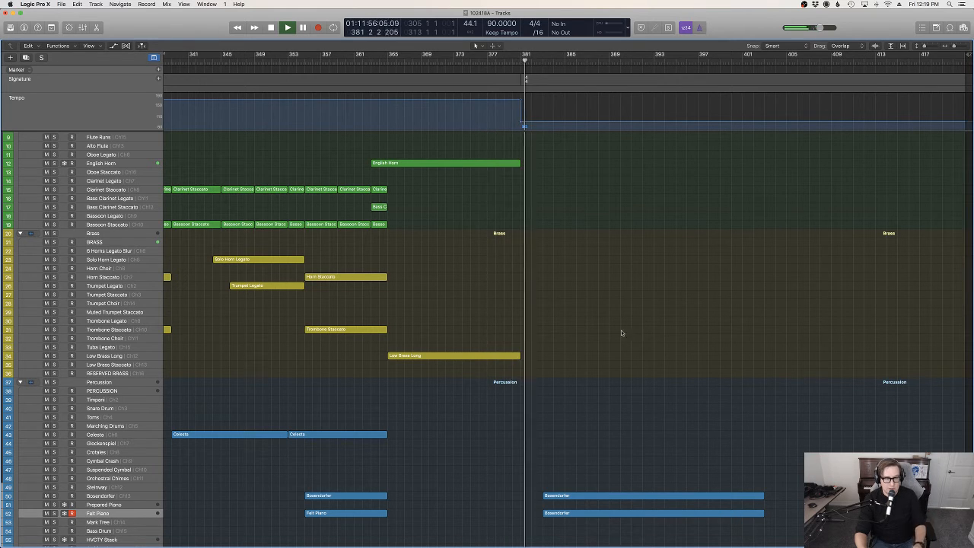
scroll(619, 333, down, 1)
scroll(619, 333, down, 15)
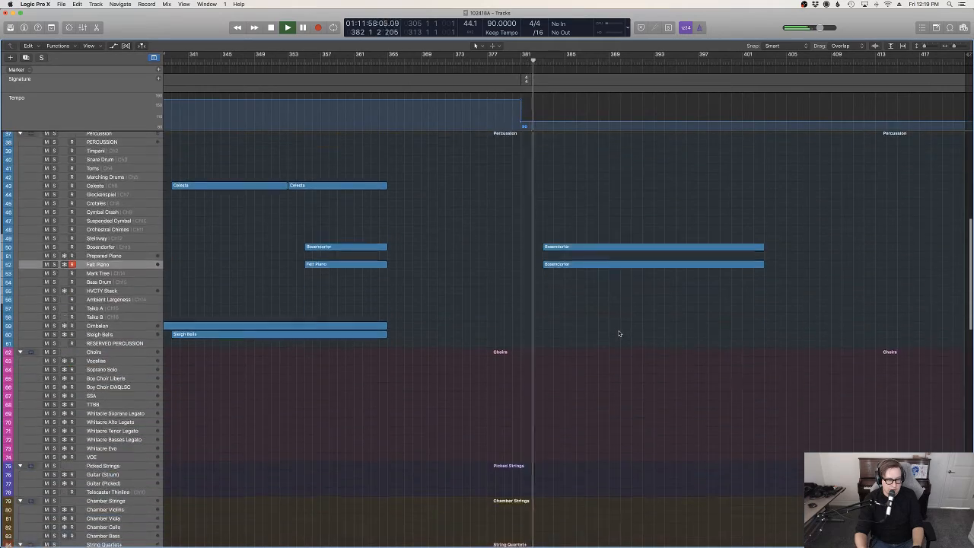
scroll(619, 333, down, 20)
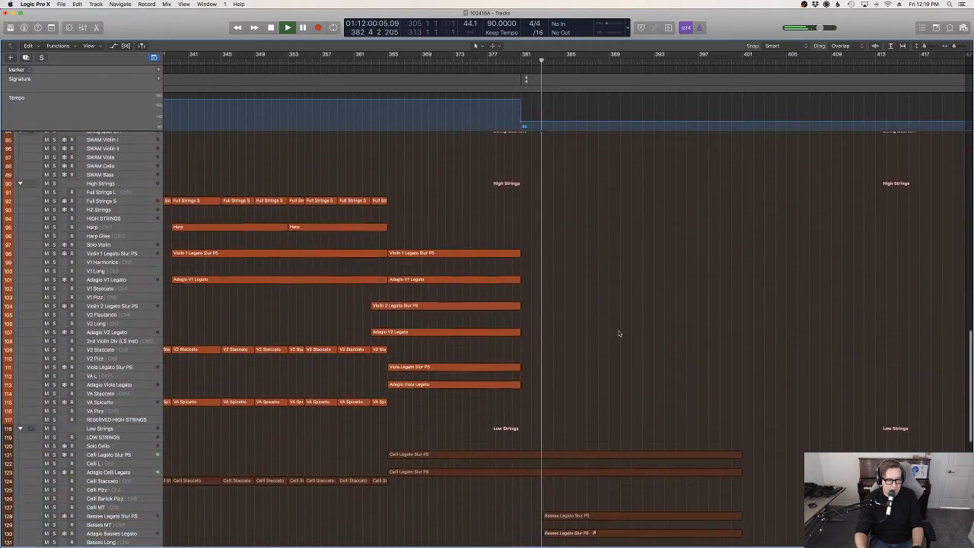
scroll(619, 333, up, 17)
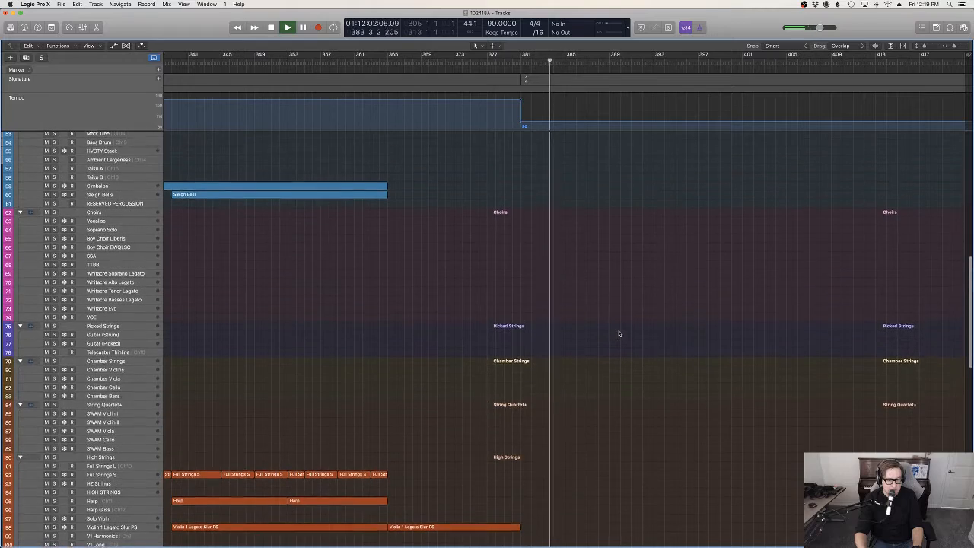
scroll(619, 334, up, 4)
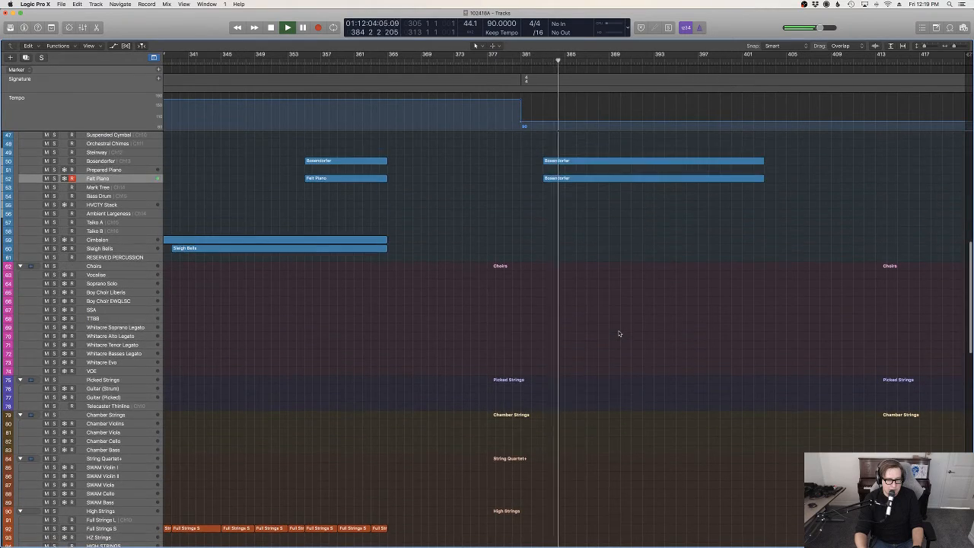
scroll(619, 333, up, 11)
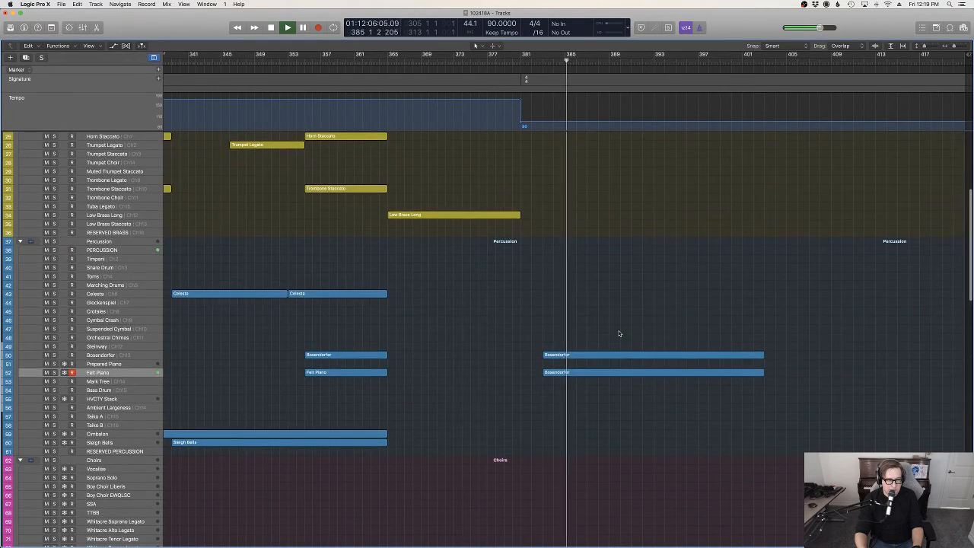
scroll(620, 333, down, 20)
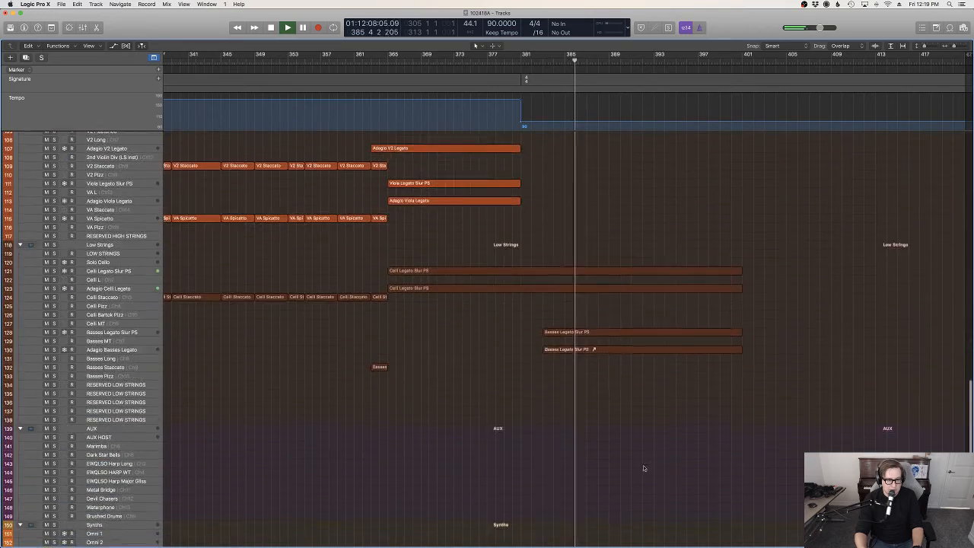
Select the Omni 1 synth track, set its Omnisphere instrument to the Falling Angels patch and close the plug-in window.
scroll(636, 422, down, 6)
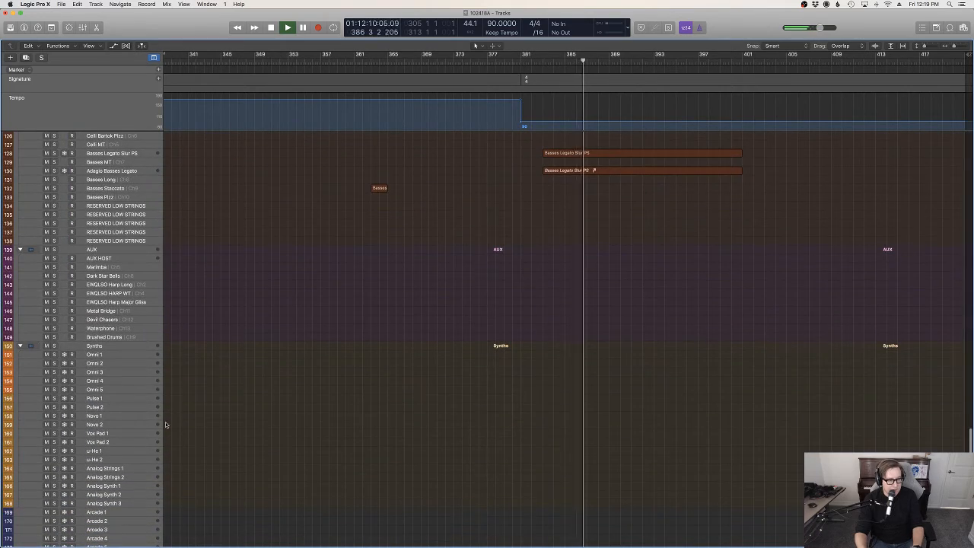
click(105, 355)
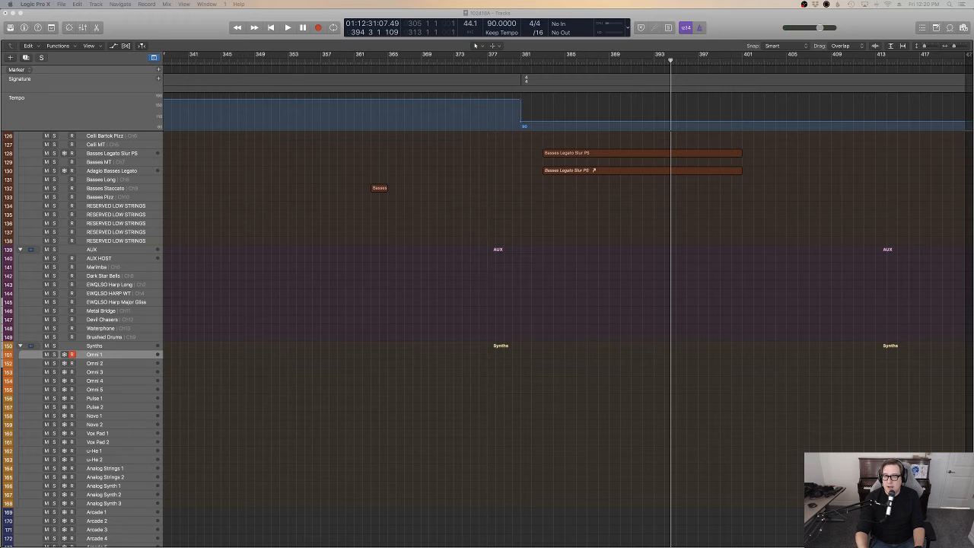
drag(973, 143, 723, 154)
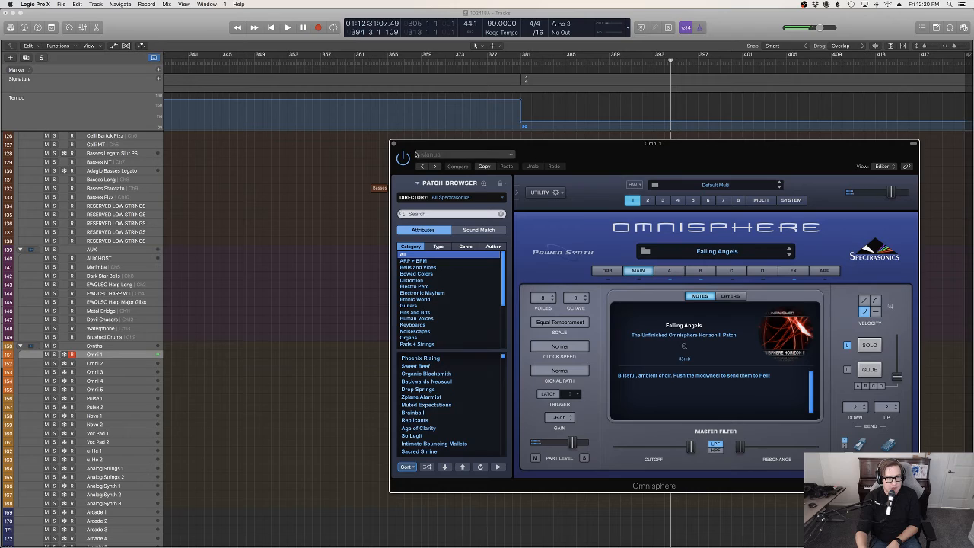
click(393, 144)
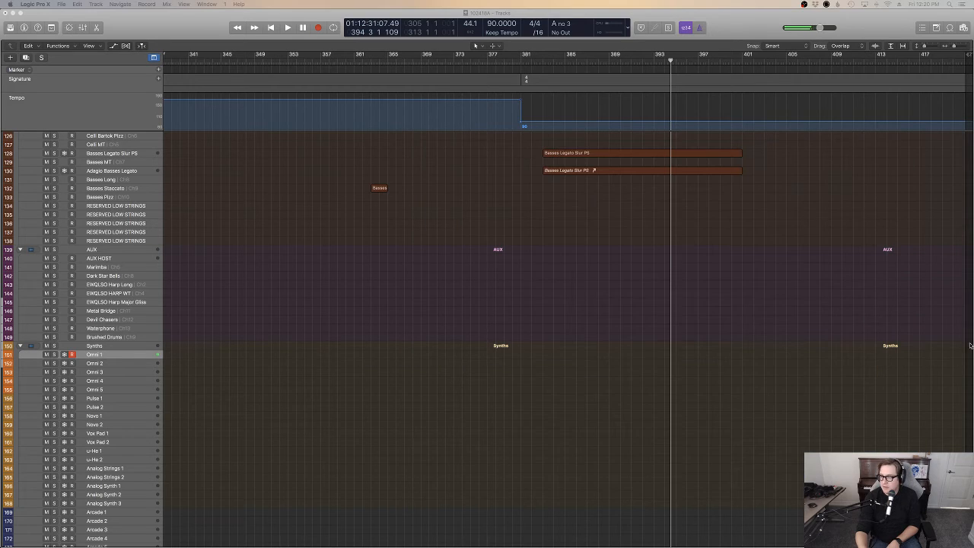
Try a recording of the Falling Angels pad on Omni 1, starting from bar 380 and stopping in bar 388.
scroll(898, 343, up, 20)
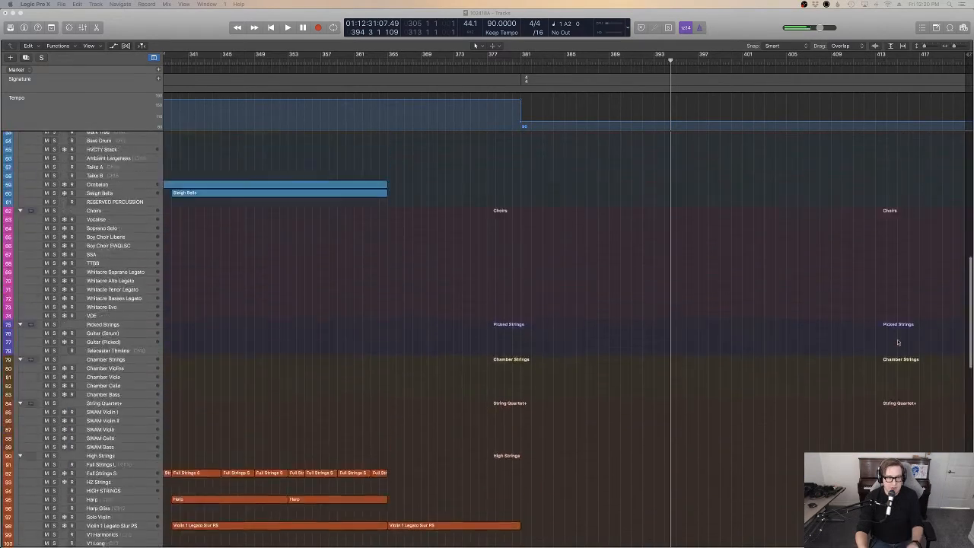
click(536, 62)
click(514, 61)
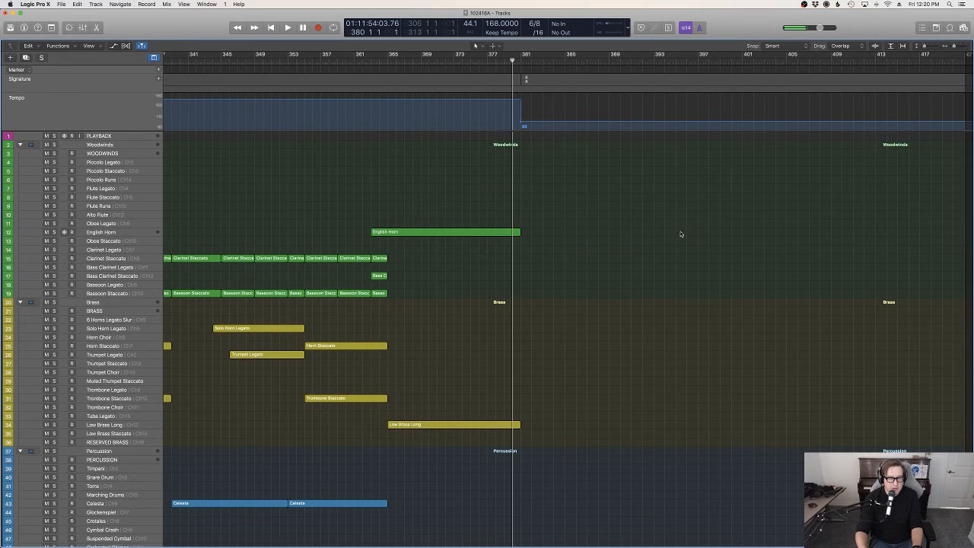
scroll(681, 233, down, 12)
scroll(681, 233, down, 2)
key(space)
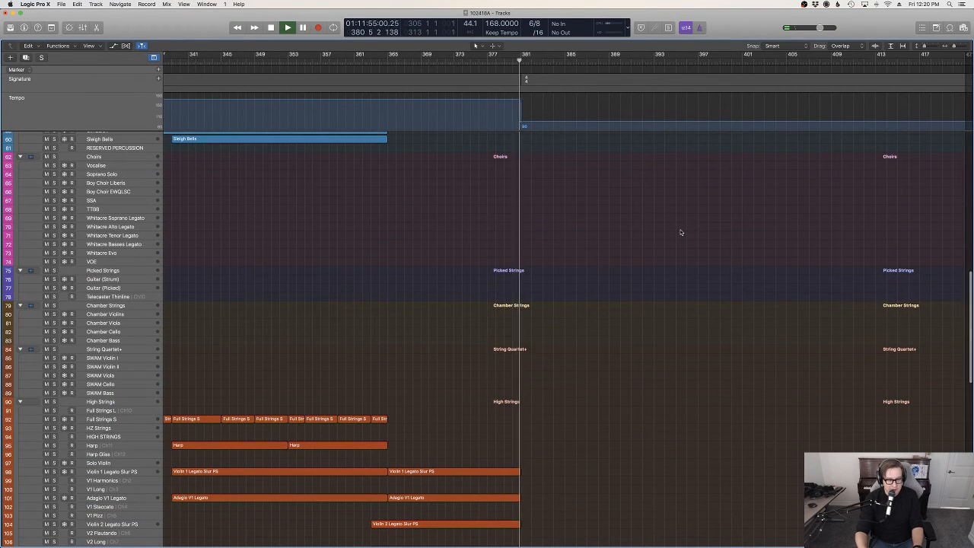
key(r)
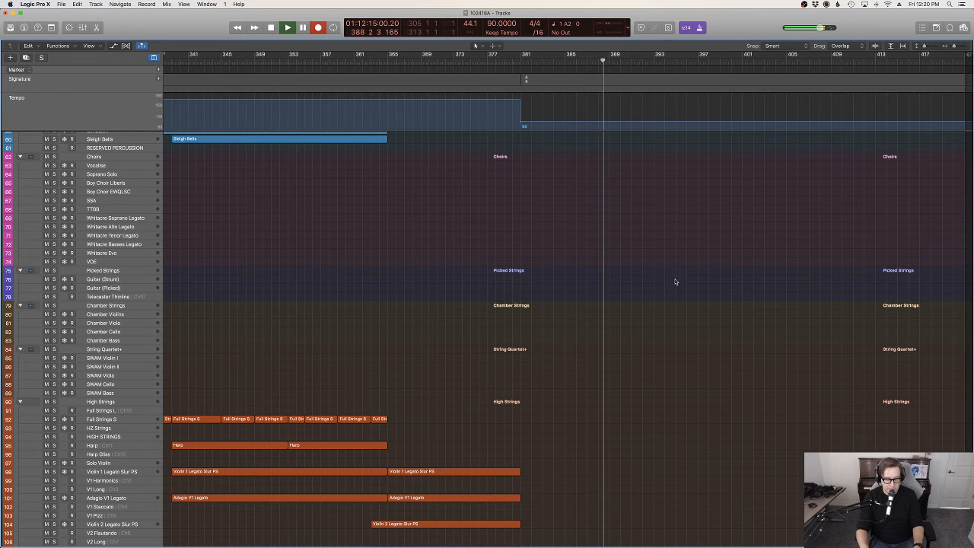
key(space)
Record a fresh take of the Falling Angels pad on Omni 1 from bar 380 through bar 401.
scroll(670, 314, down, 10)
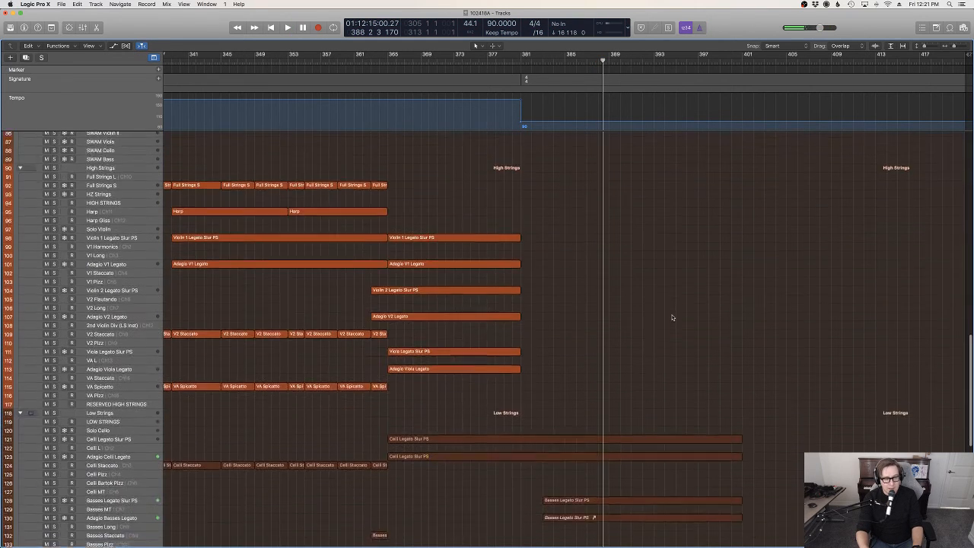
drag(534, 61, 514, 62)
scroll(623, 243, up, 2)
scroll(622, 241, up, 4)
key(space)
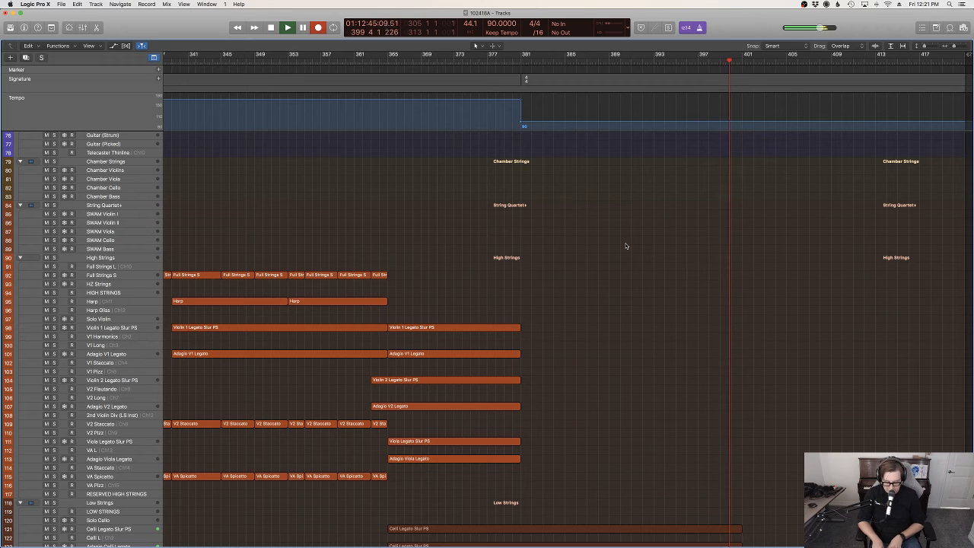
scroll(641, 257, up, 10)
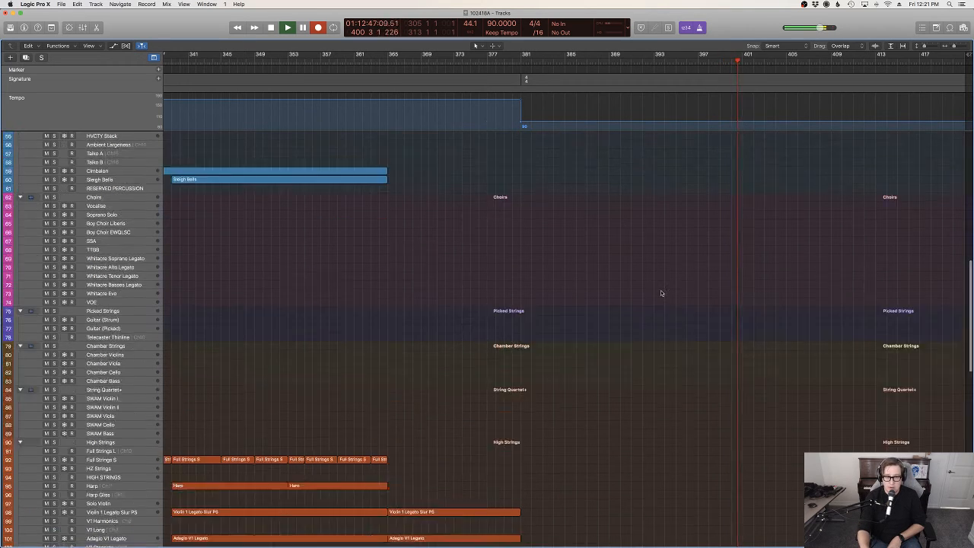
key(space)
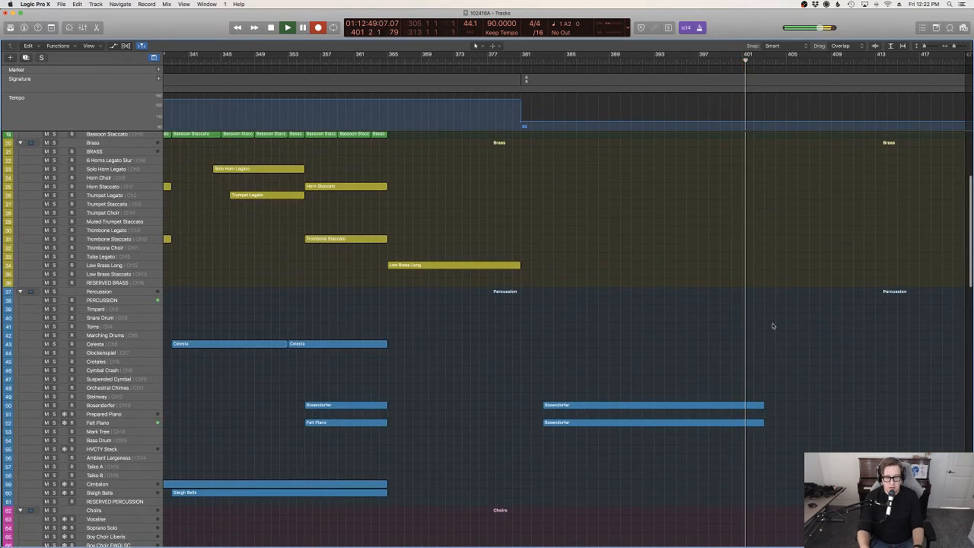
Quantize all the recorded notes in the Omni 1 pad region to 1/4 Note.
scroll(768, 320, down, 18)
key(p)
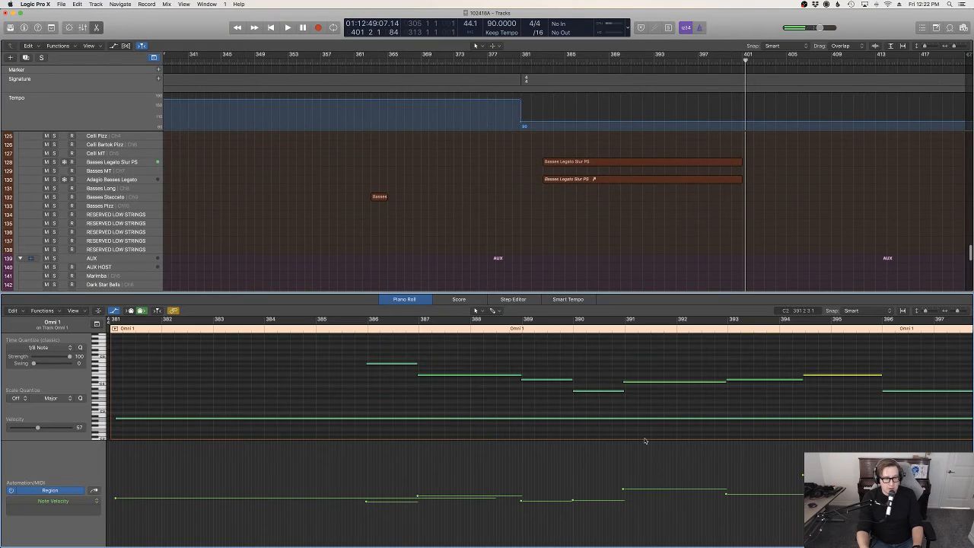
key(super+a)
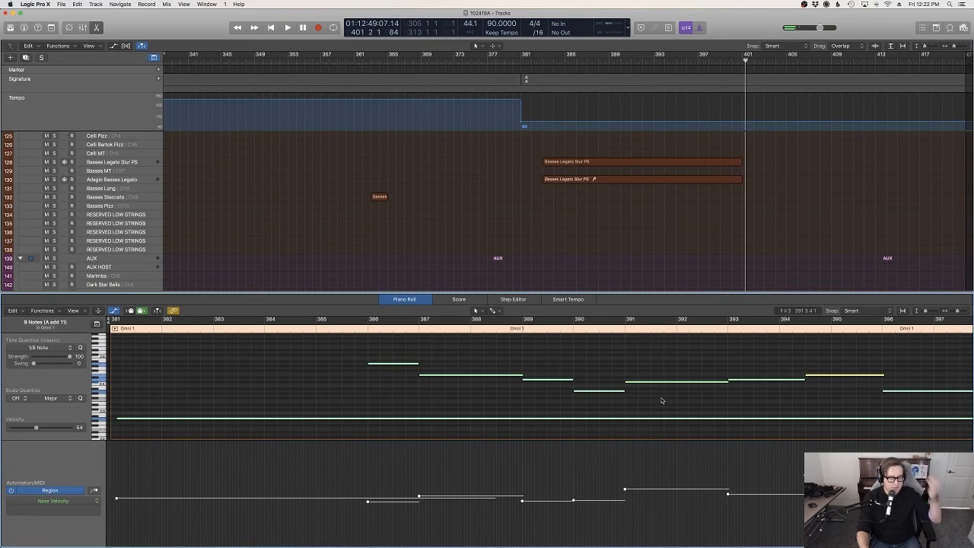
scroll(483, 398, left, 10)
click(38, 347)
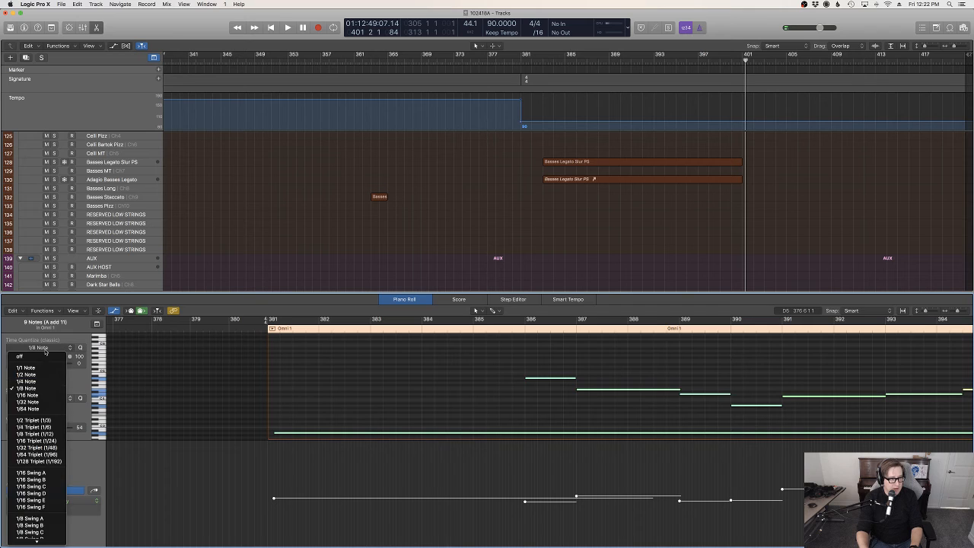
click(42, 388)
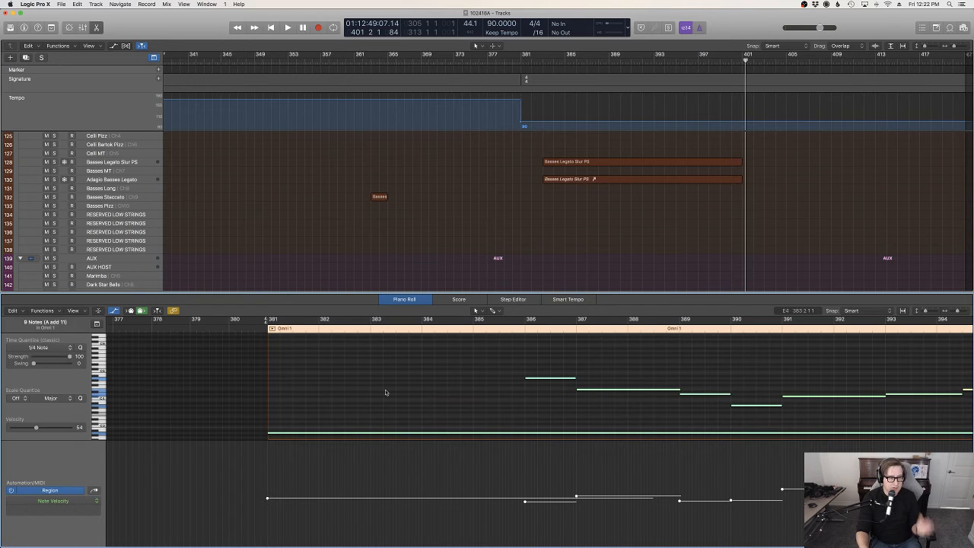
click(385, 392)
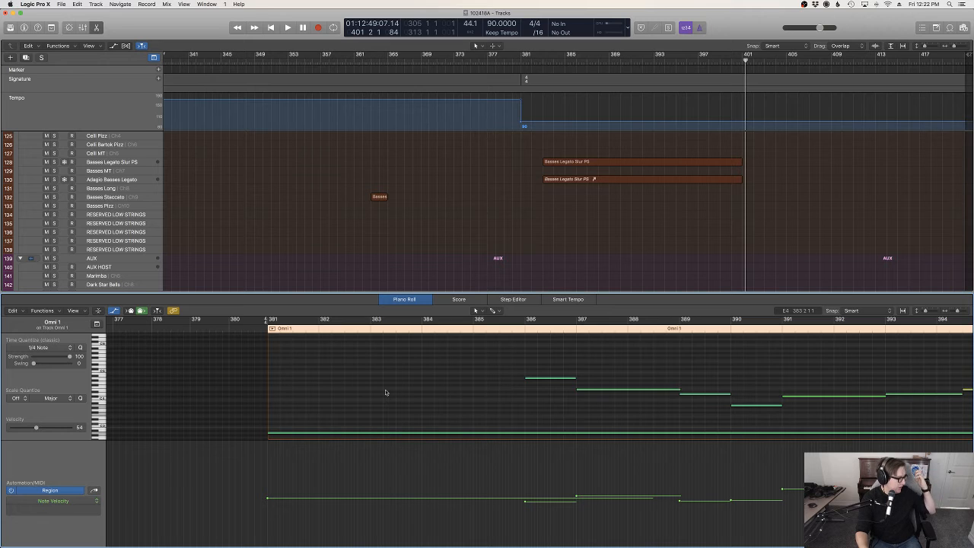
Play back the quantized Omni 1 pad from bar 381 and locate its region among the synth tracks.
scroll(384, 392, down, 2)
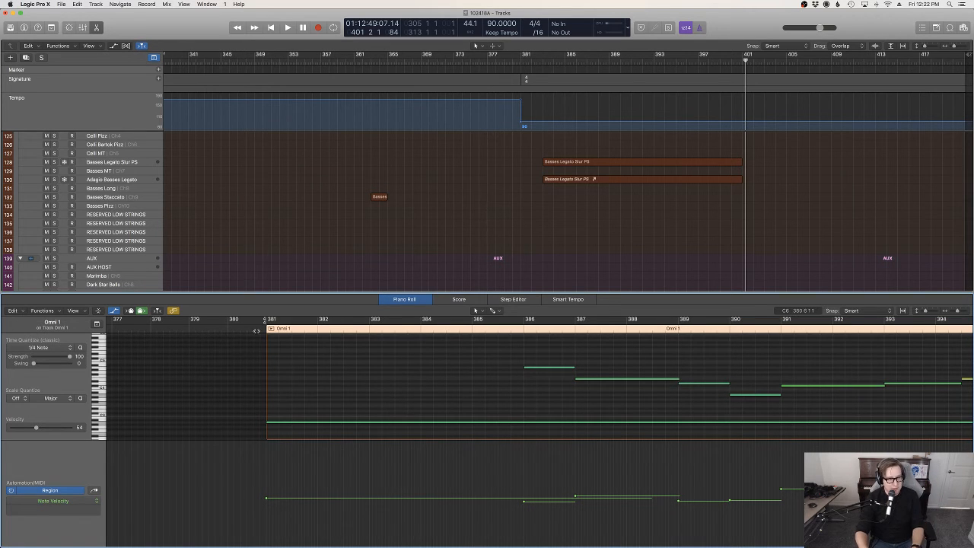
click(255, 331)
key(space)
key(a)
scroll(505, 226, down, 10)
scroll(529, 213, up, 5)
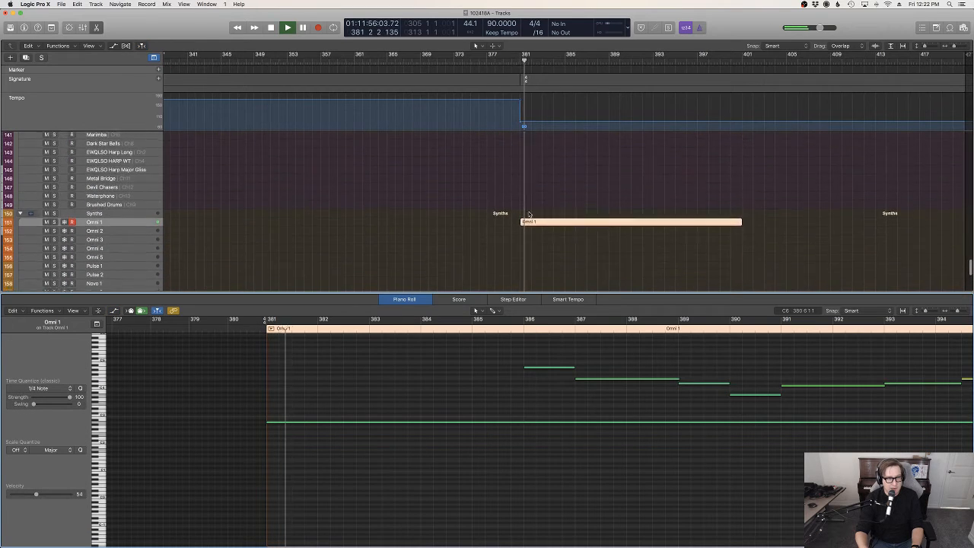
scroll(529, 215, up, 1)
Add volume automation points on the Omni 1 track around bar 381, adjust the level under the pad's start, and hide the automation and editor.
click(547, 264)
key(a)
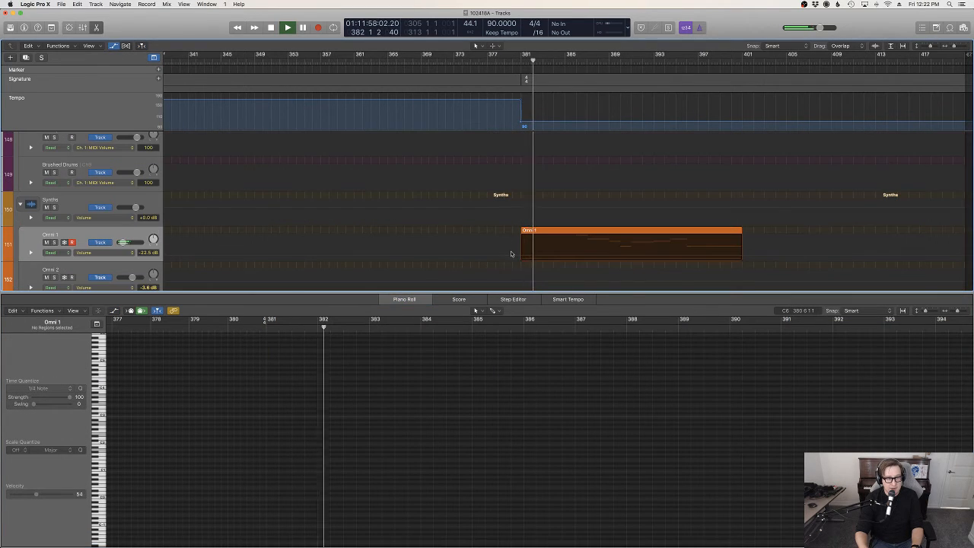
click(512, 255)
click(502, 255)
click(514, 256)
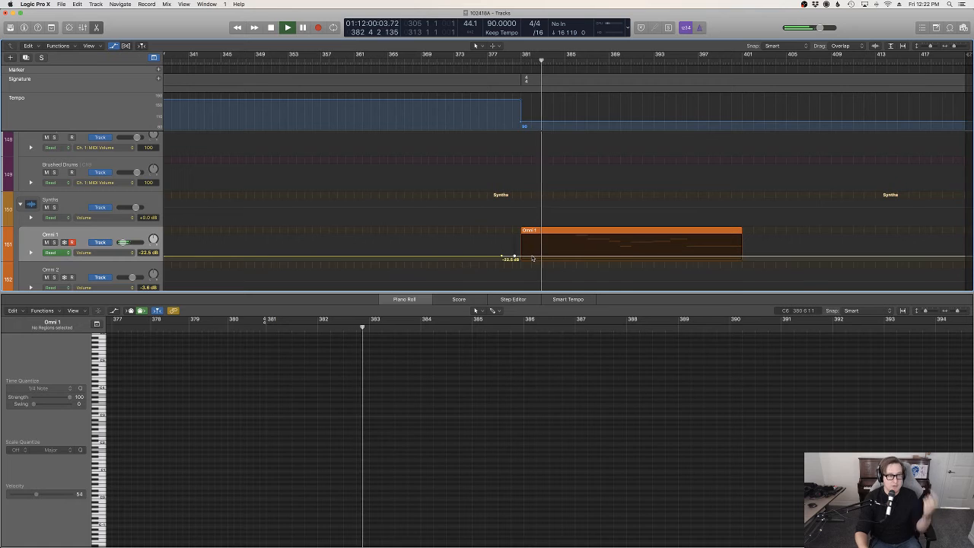
drag(533, 258, 542, 260)
key(a)
key(a)
key(a)
key(e)
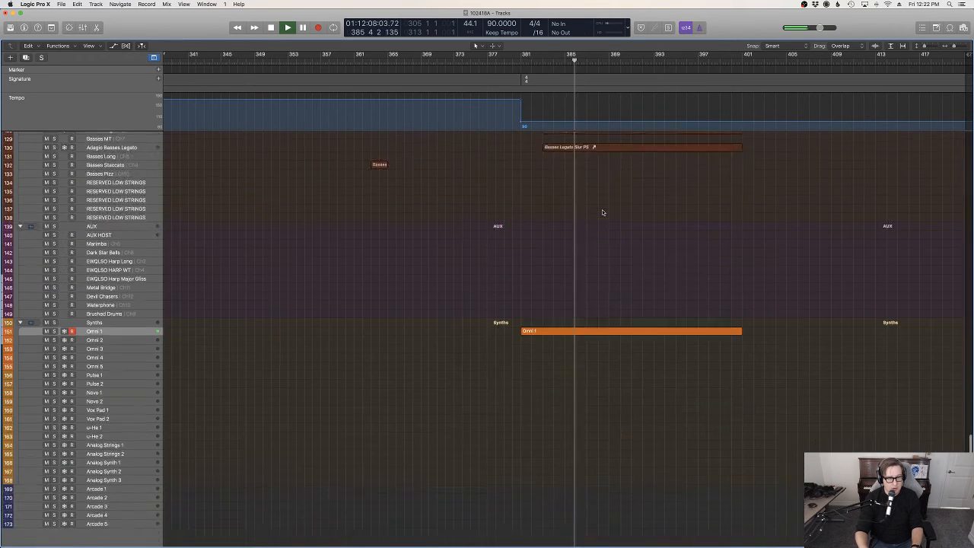
Audition the Whitacre Evo and Whitacre Soprano Legato choirs against the ending's playback and examine the other tracks for a further layer.
scroll(601, 209, up, 15)
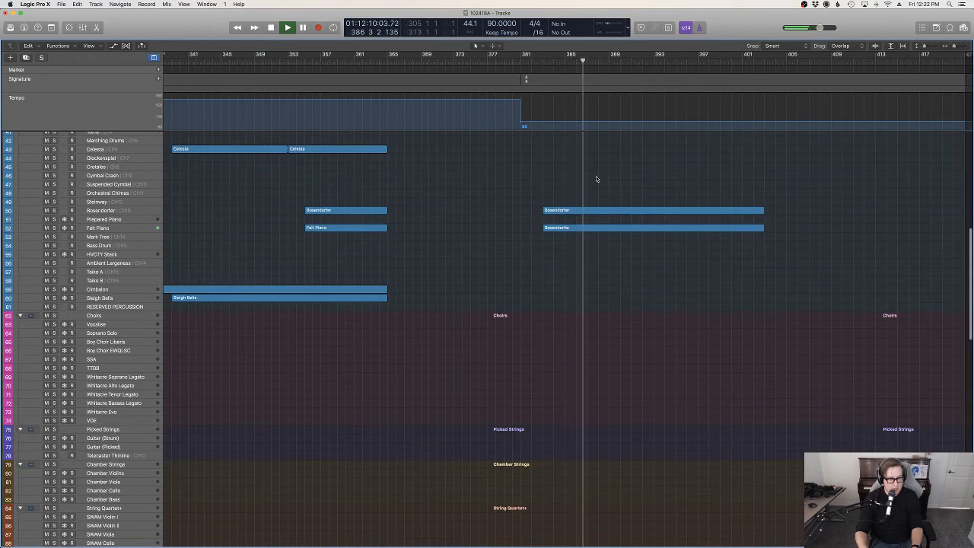
click(119, 378)
click(245, 407)
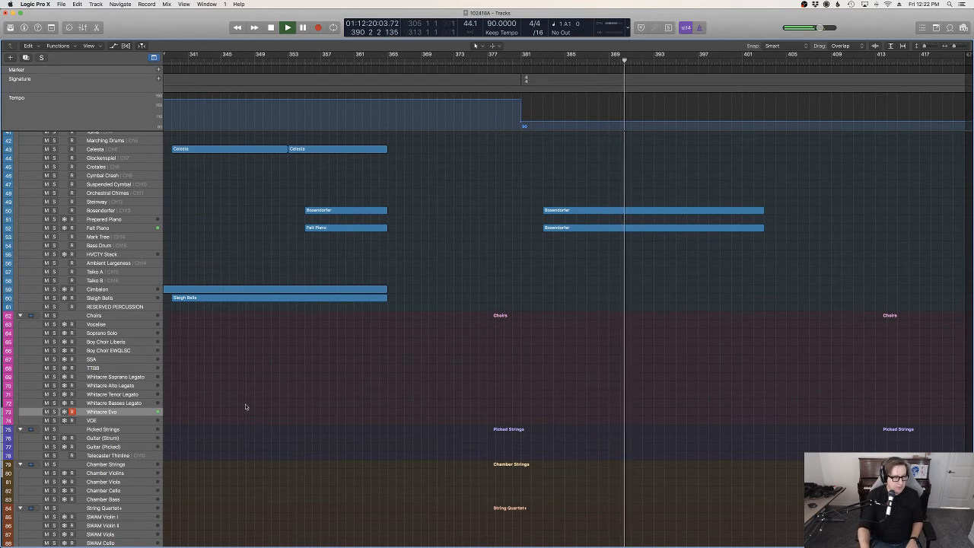
click(117, 379)
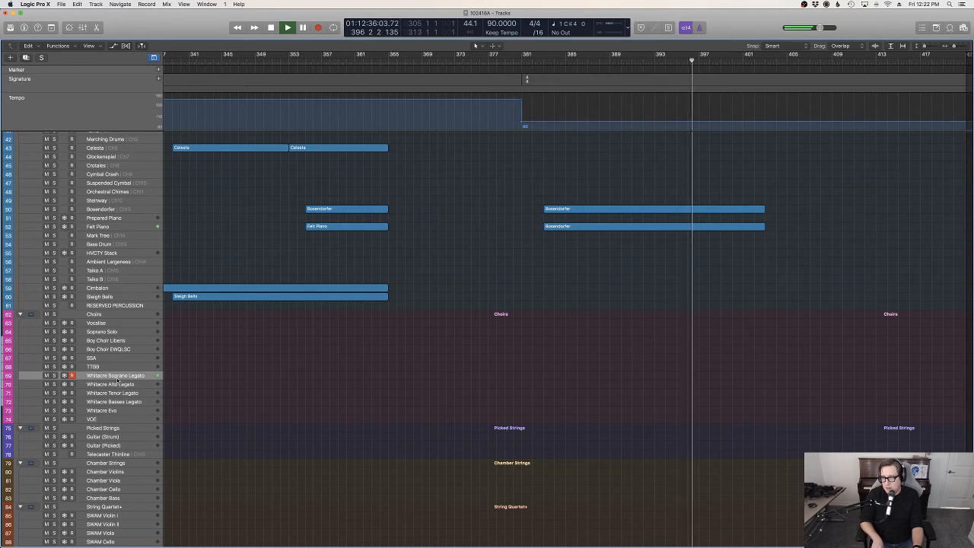
scroll(118, 384, up, 10)
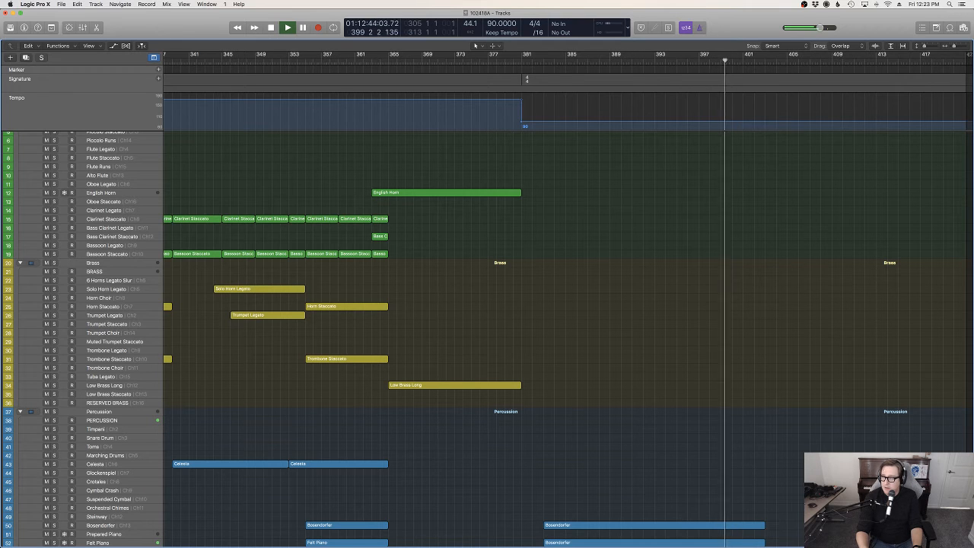
scroll(876, 250, down, 10)
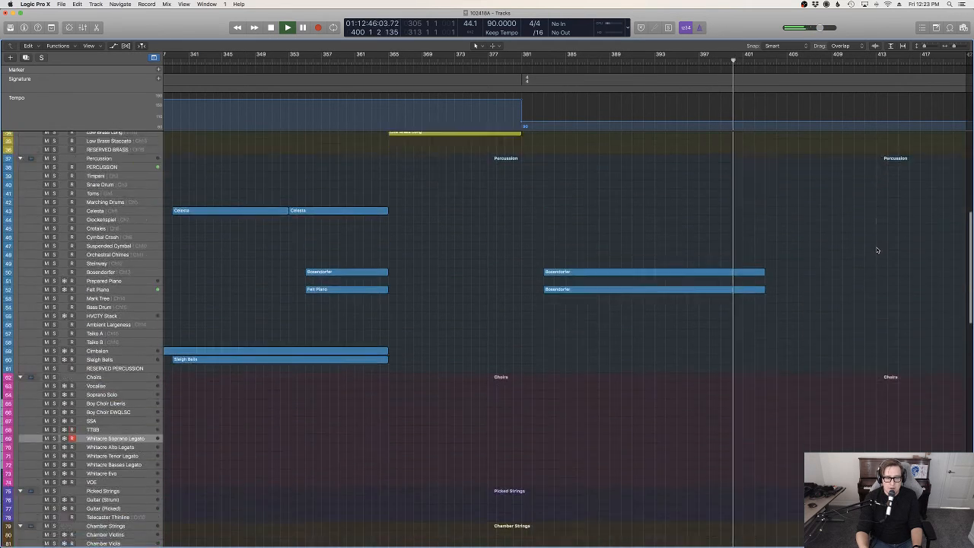
scroll(852, 250, up, 4)
scroll(853, 251, down, 8)
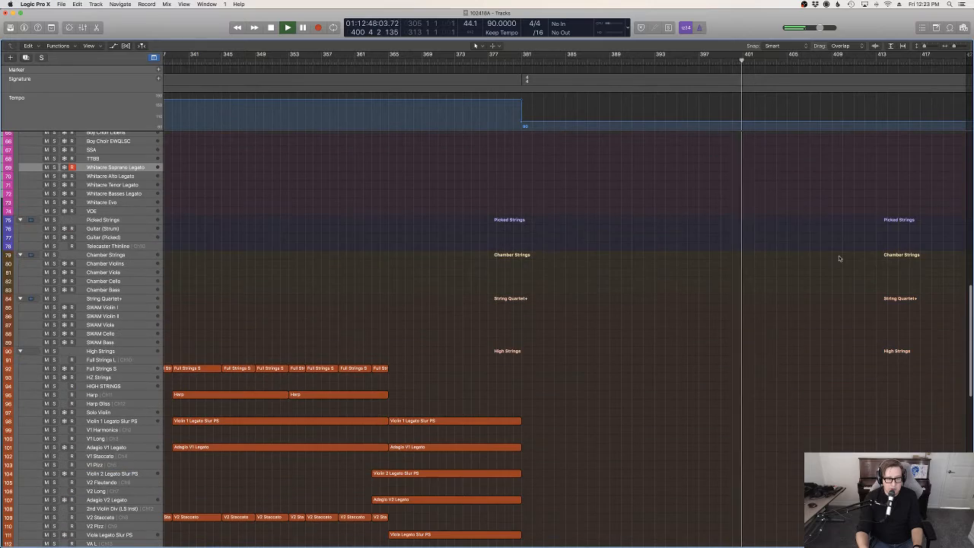
scroll(841, 255, up, 7)
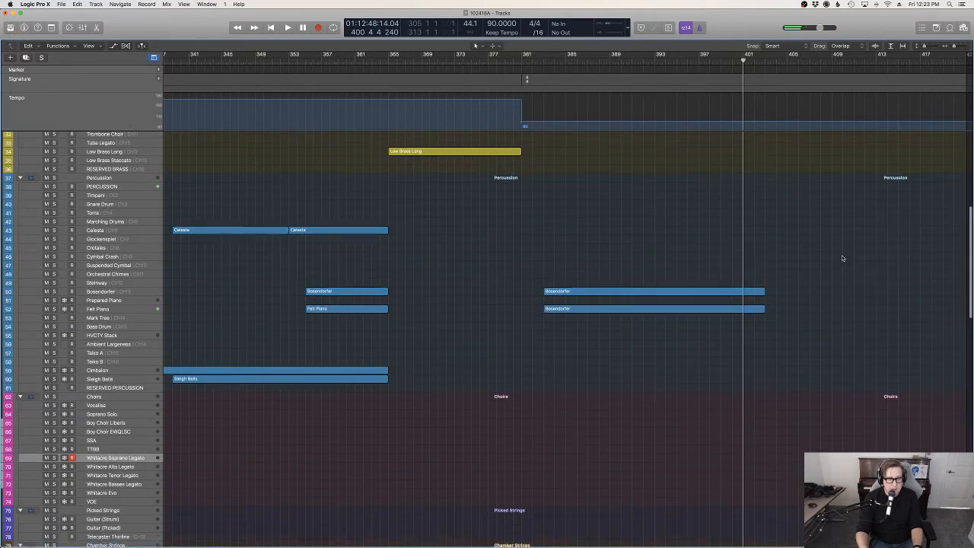
Record two sustained notes on the V2 Flautando track from bar 382 to bar 384.
click(534, 62)
scroll(151, 362, down, 12)
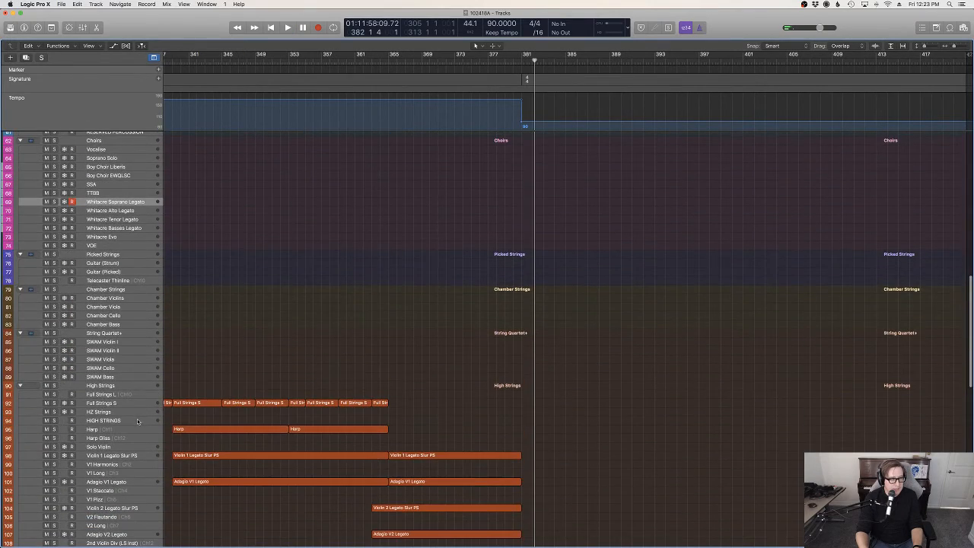
scroll(148, 433, down, 4)
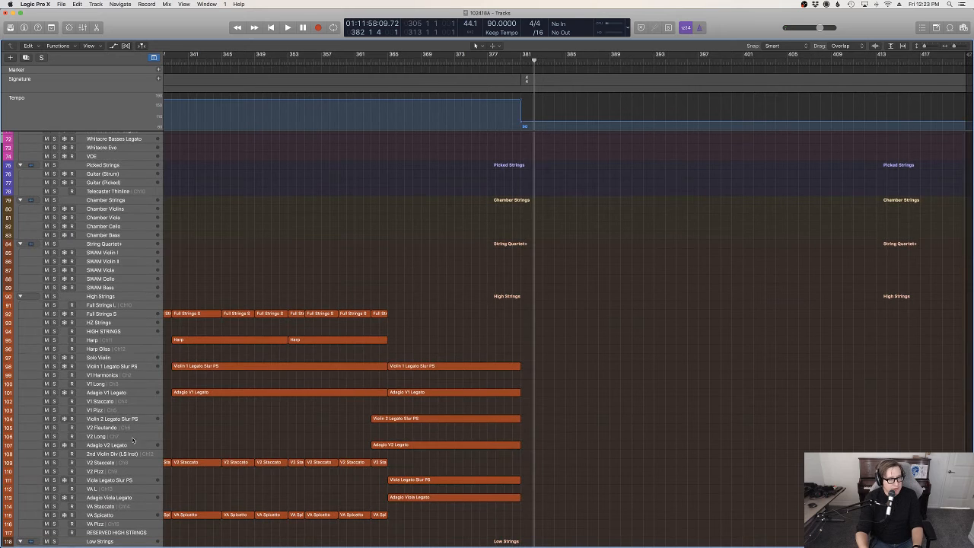
click(122, 430)
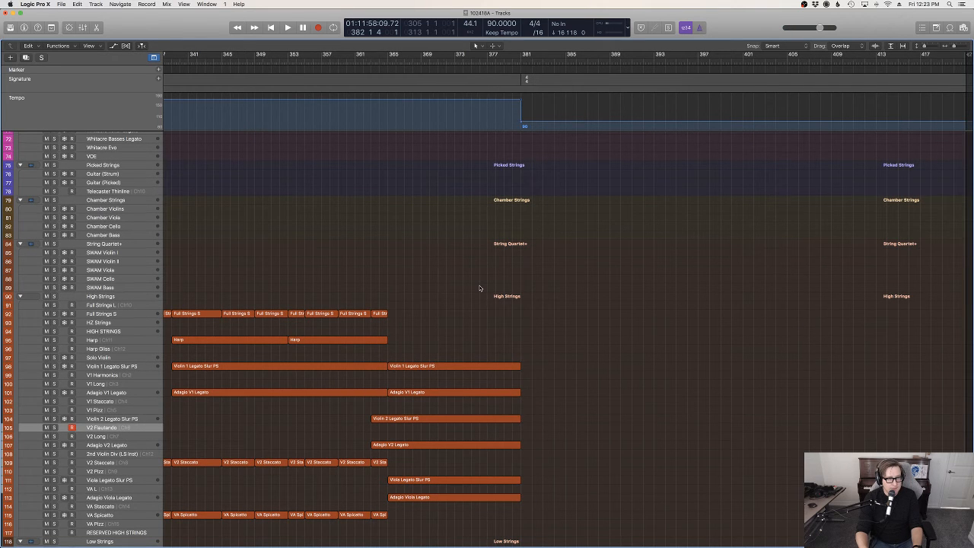
key(r)
scroll(762, 283, up, 4)
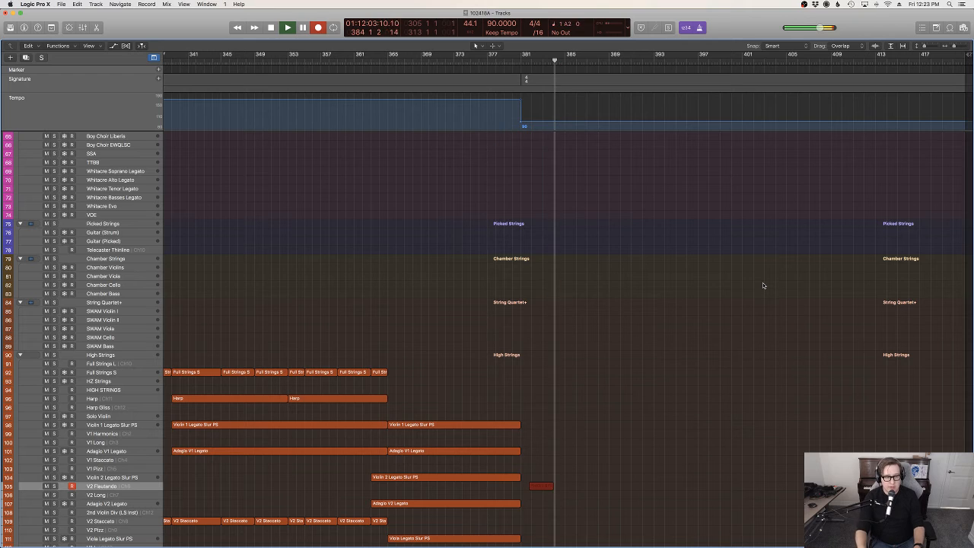
key(space)
Shape the V2 Flautando region's Expression as a rise from 54 at bar 382 to 83 near its end, checking it in playback.
key(p)
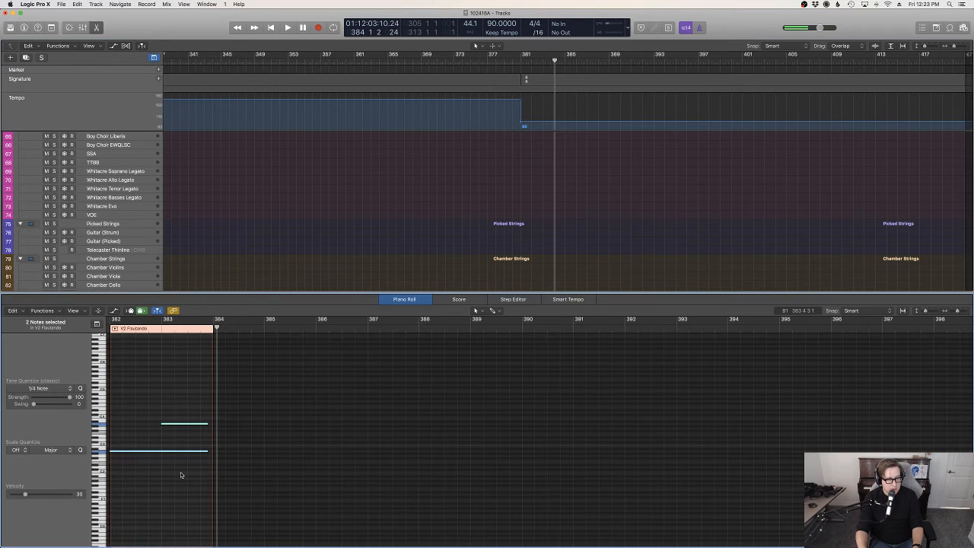
scroll(252, 451, left, 3)
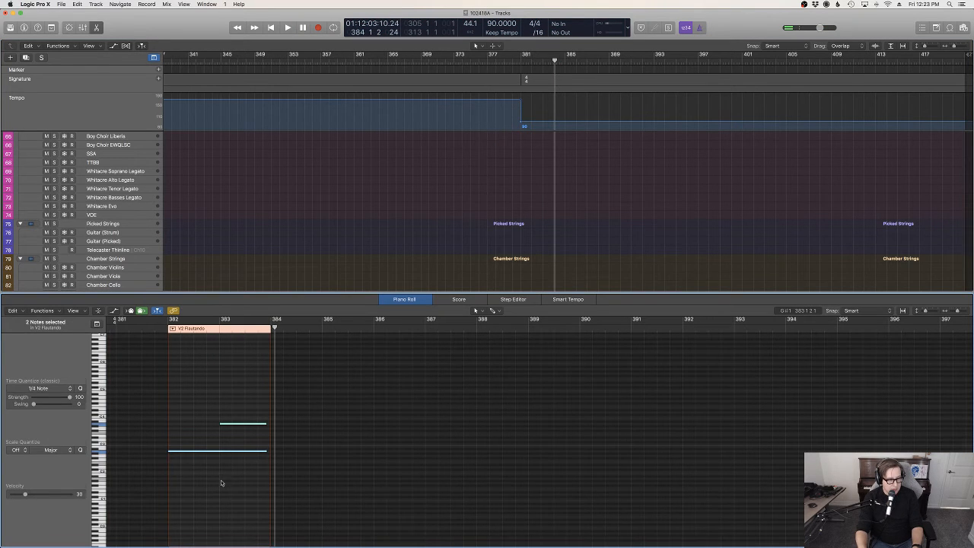
key(a)
click(161, 501)
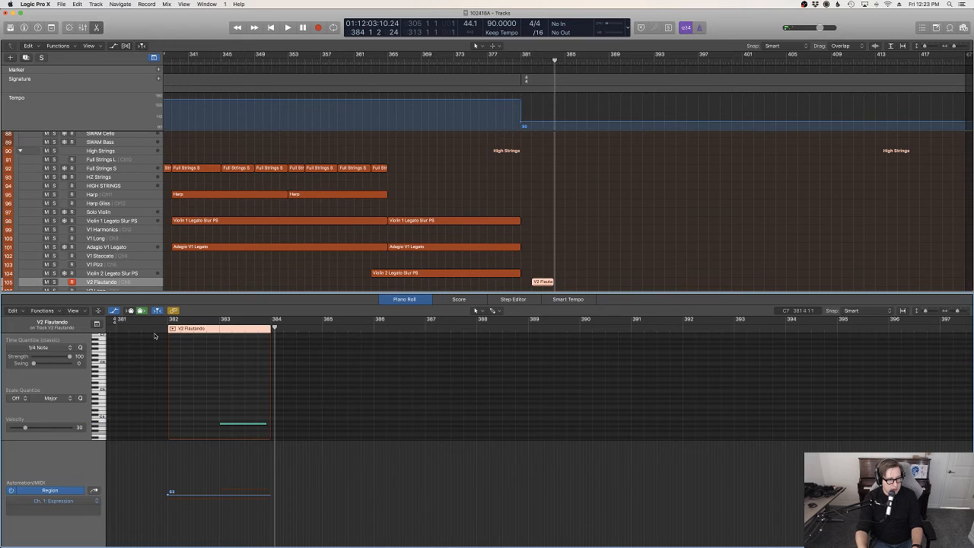
click(155, 327)
key(space)
drag(190, 496, 215, 505)
click(213, 503)
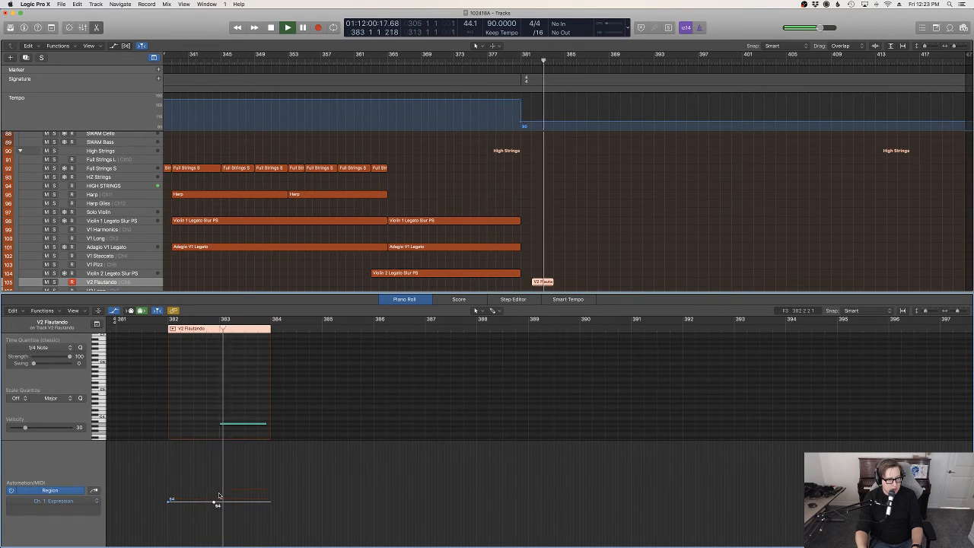
click(222, 502)
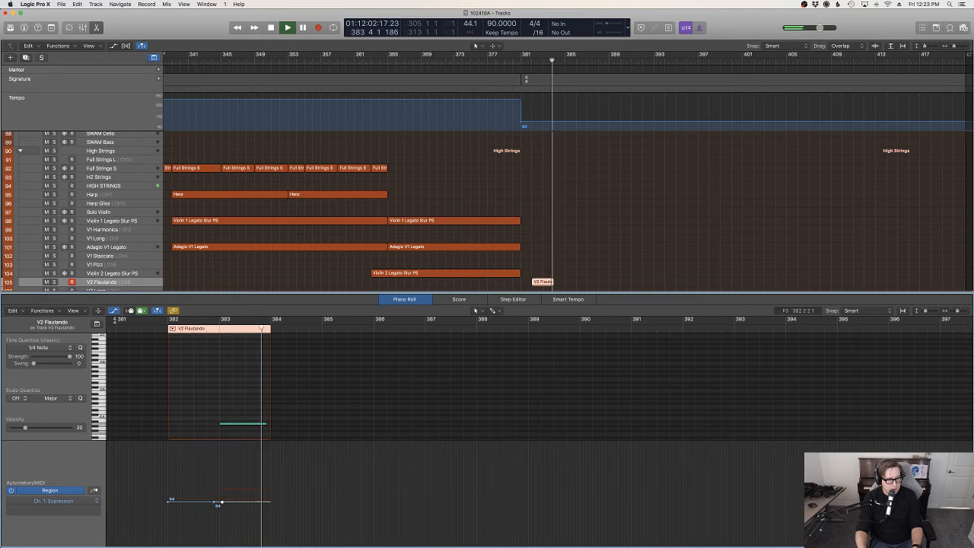
drag(219, 503, 263, 475)
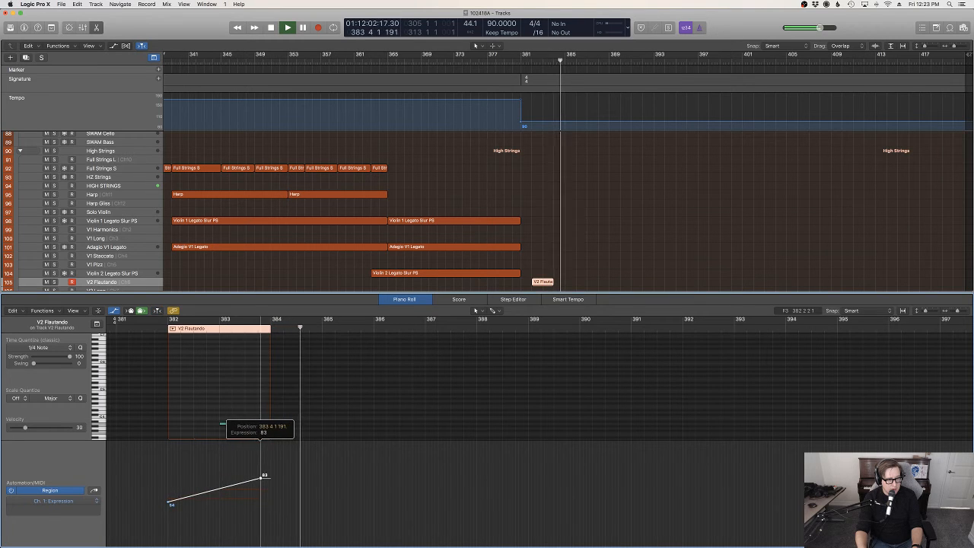
key(space)
Time-stretch the V2 Flautando region so it ends at bar 401, together with the celli and basses.
scroll(582, 268, down, 1)
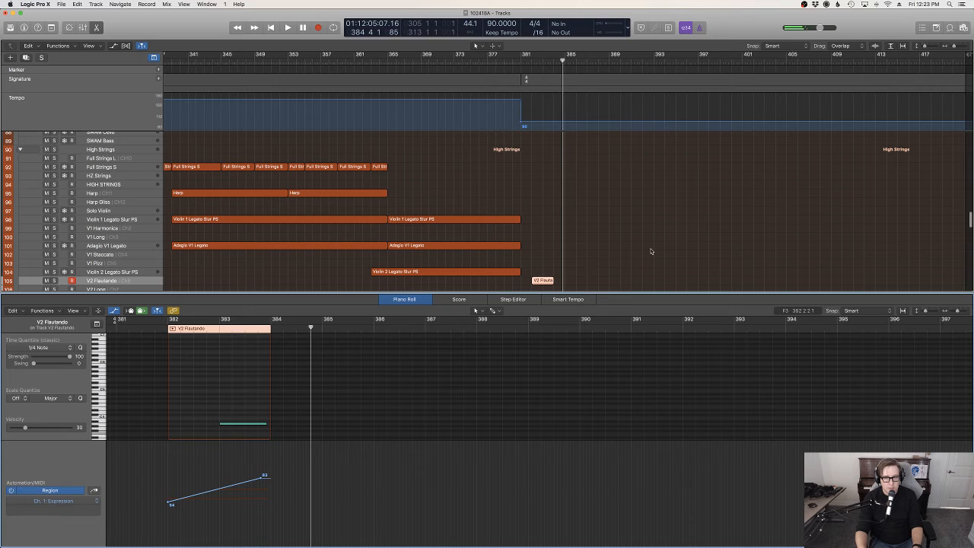
scroll(757, 185, down, 6)
click(732, 59)
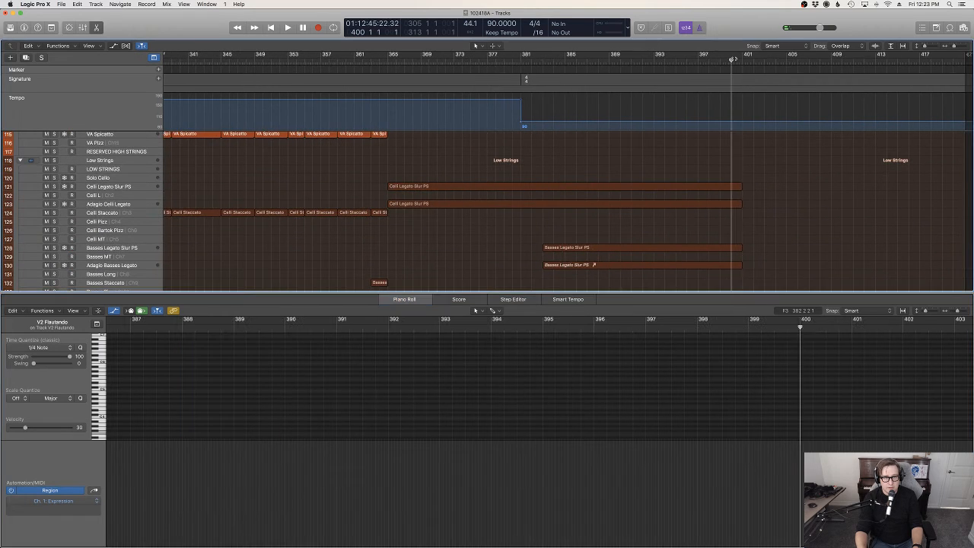
scroll(552, 175, up, 4)
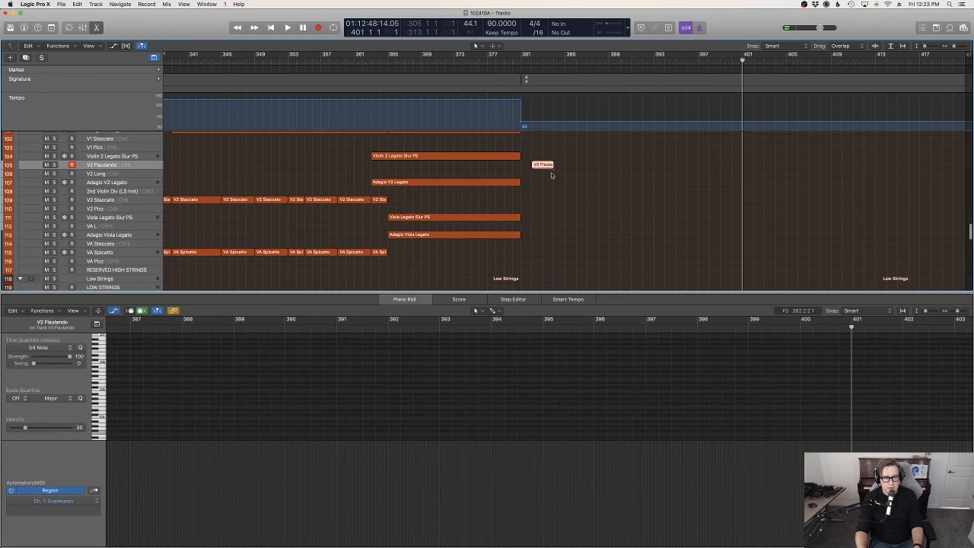
drag(553, 164, 739, 167)
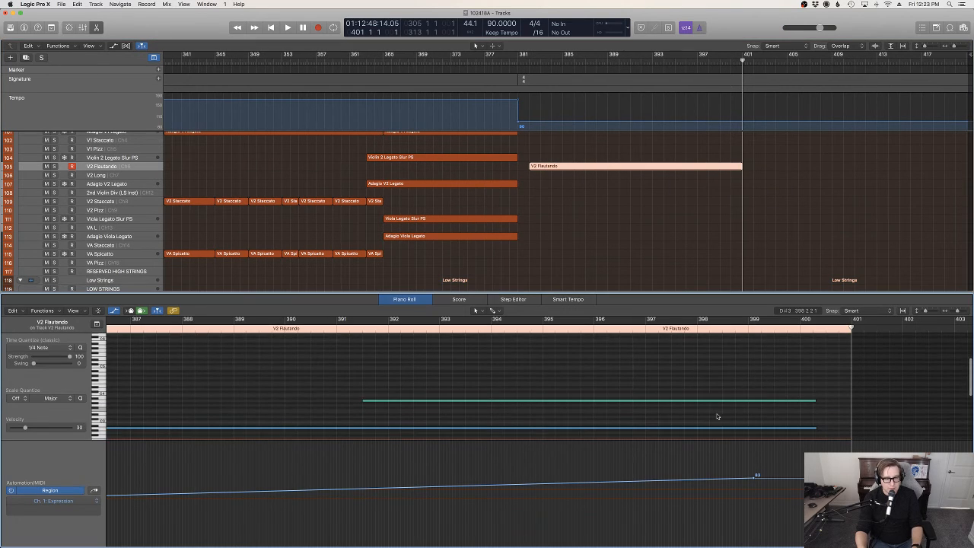
Lengthen the sustained V2 Flautando notes, pulling the start of the higher note back to bar 384.
drag(822, 431, 847, 399)
scroll(622, 394, left, 10)
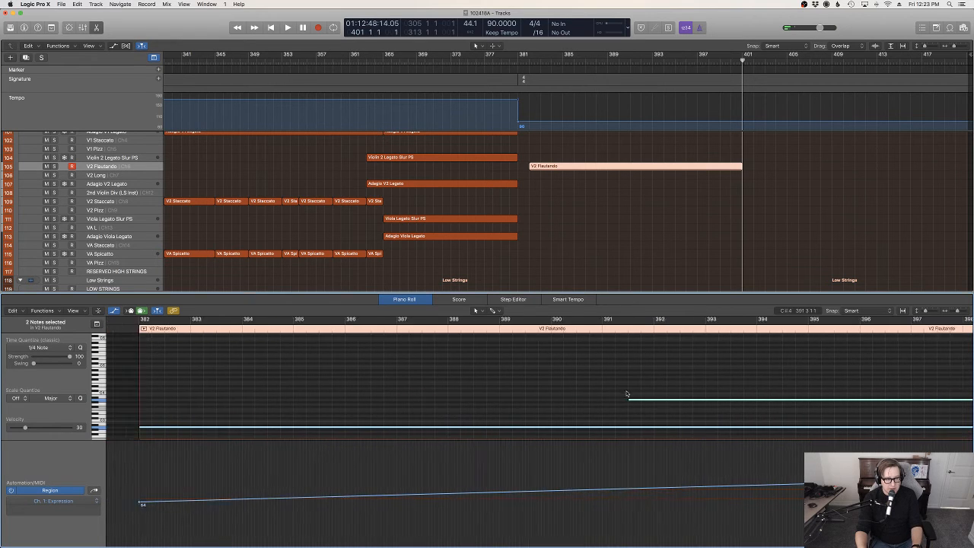
click(654, 396)
drag(696, 400, 310, 404)
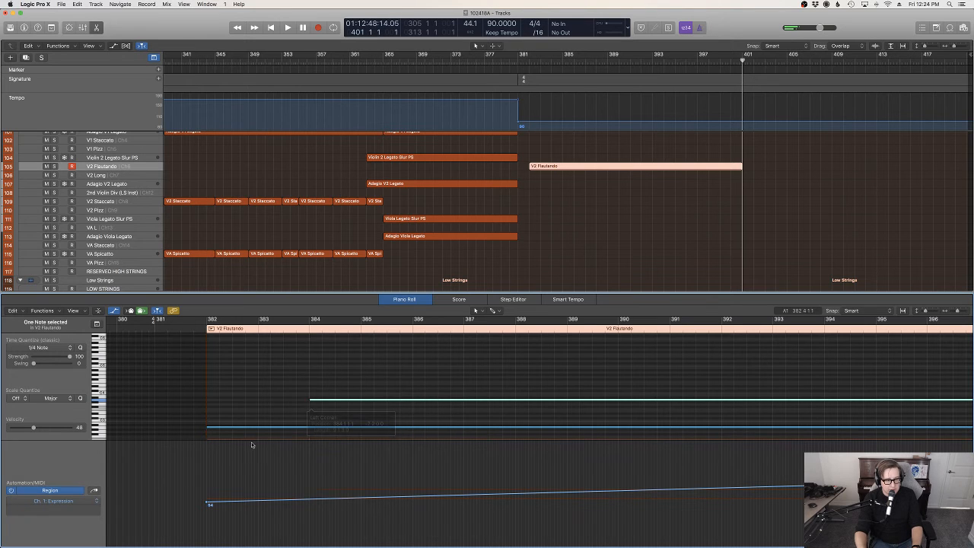
Play back the ending with the stretched V2 Flautando part from just before bar 381, with the note editor closed.
click(195, 322)
key(space)
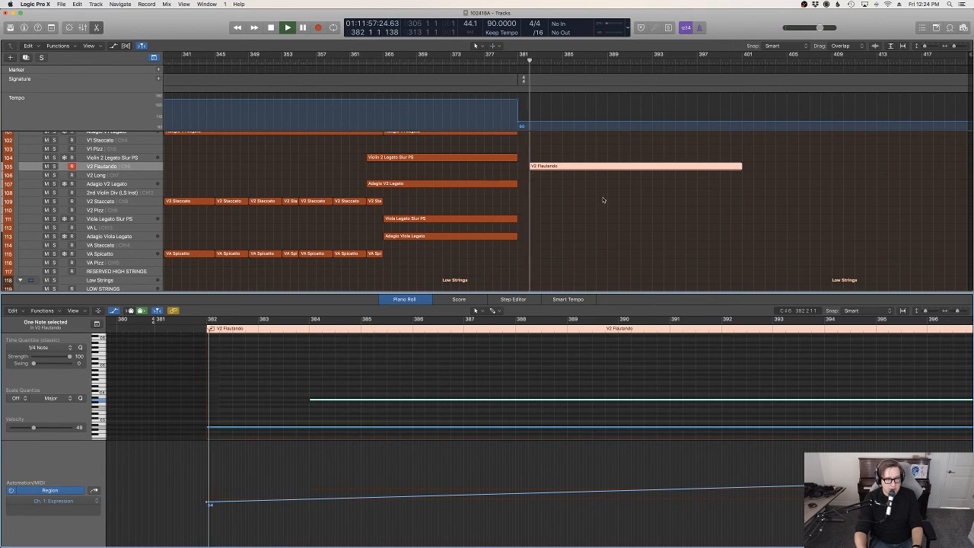
key(space)
click(512, 62)
key(space)
key(e)
scroll(604, 243, up, 10)
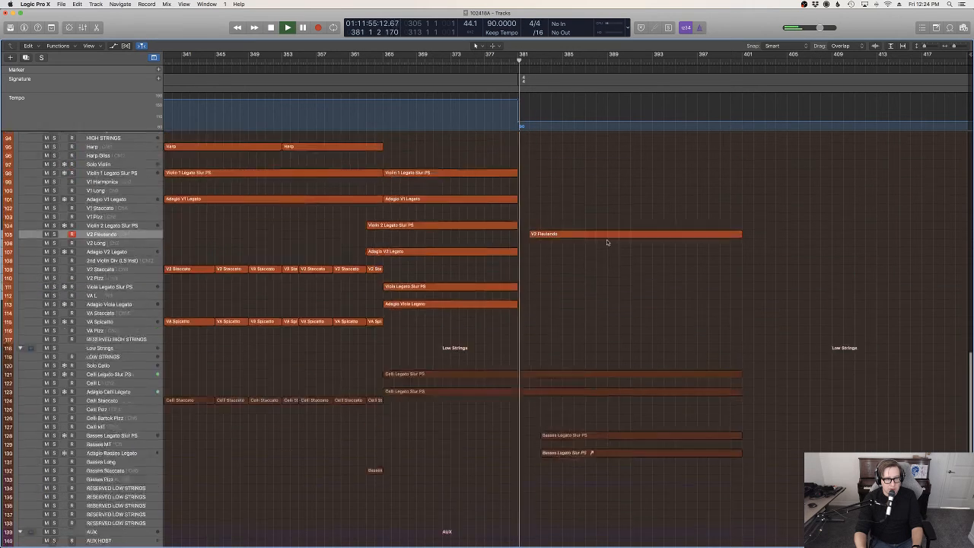
Follow the doubled piano parts in the score window during playback from around bar 383 to bar 401.
scroll(606, 246, up, 2)
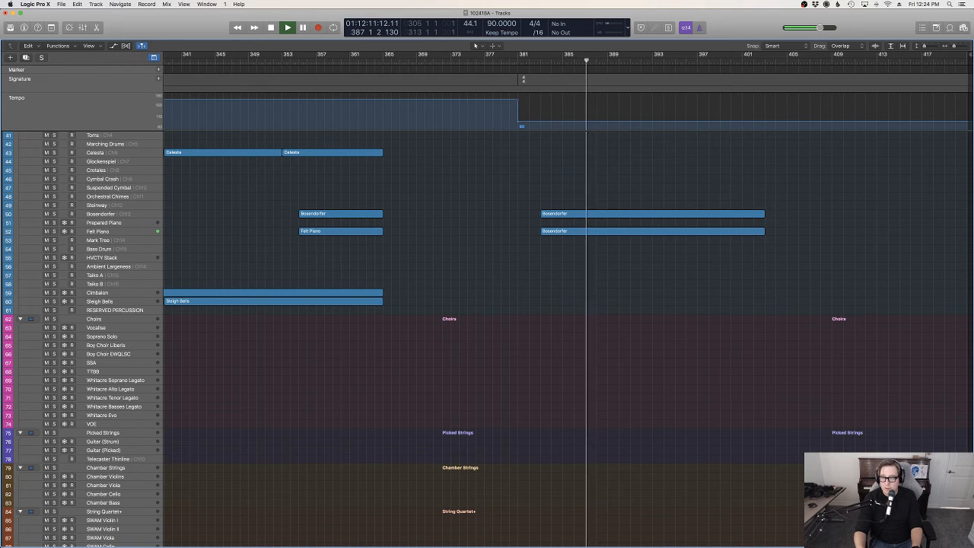
drag(973, 90, 478, 102)
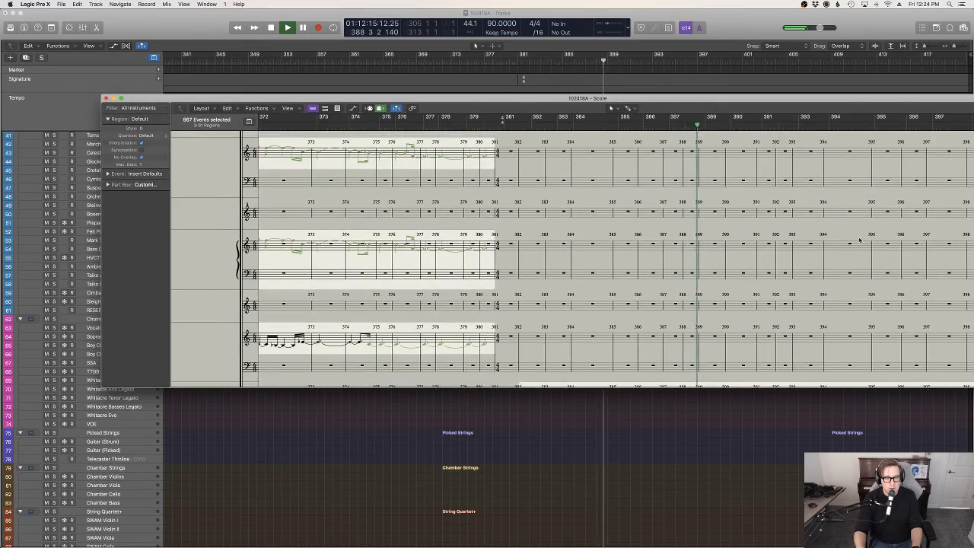
scroll(859, 241, down, 10)
scroll(860, 240, up, 15)
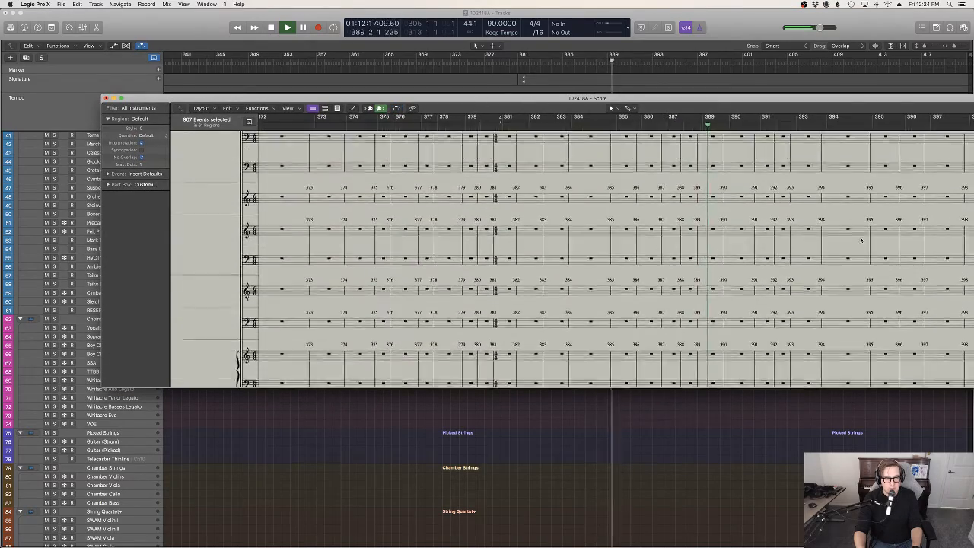
scroll(861, 241, up, 5)
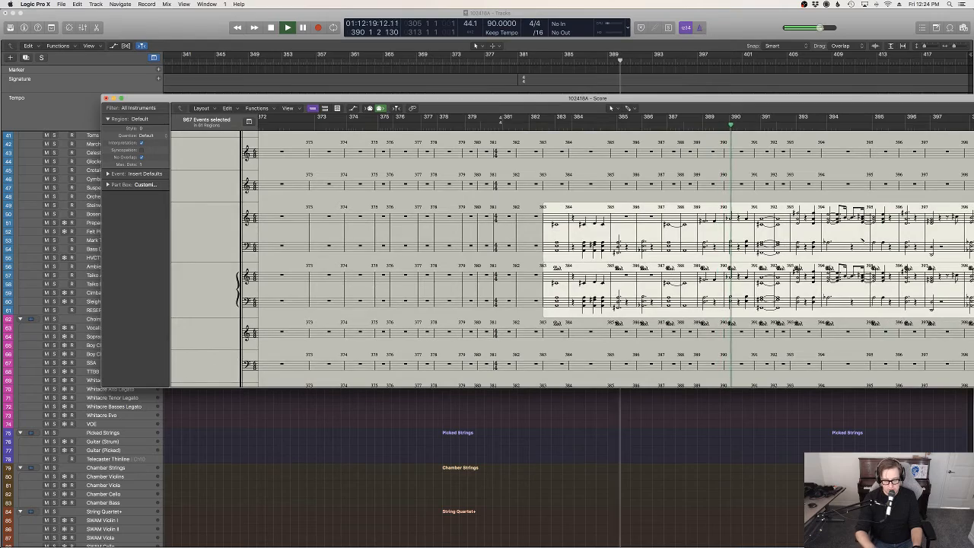
key(super+Right)
key(super+Right)
key(super+Right)
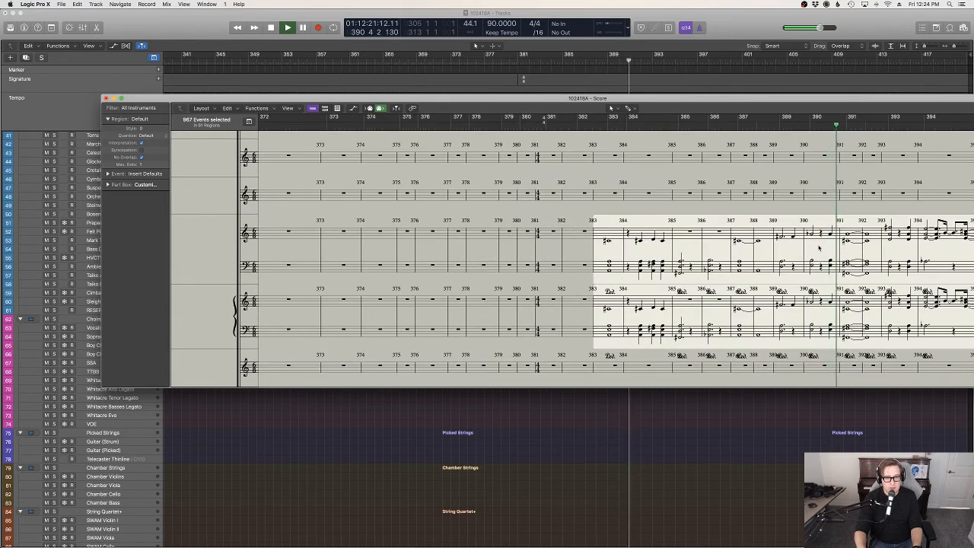
scroll(818, 248, right, 3)
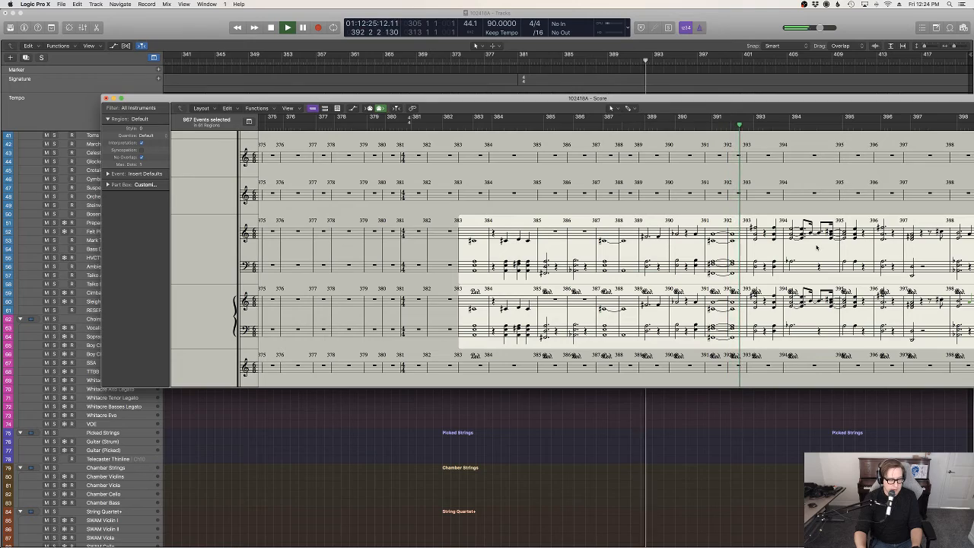
drag(725, 96, 604, 106)
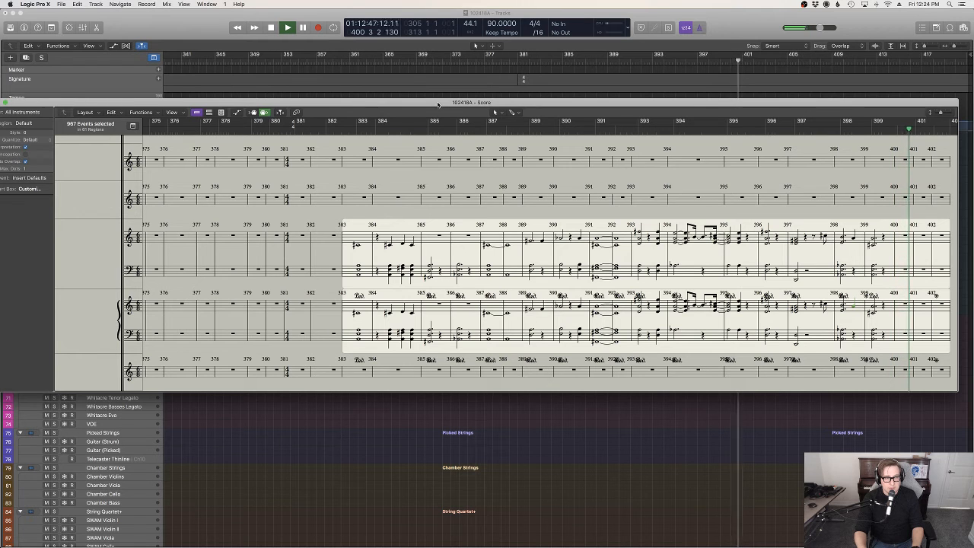
drag(419, 102, 973, 57)
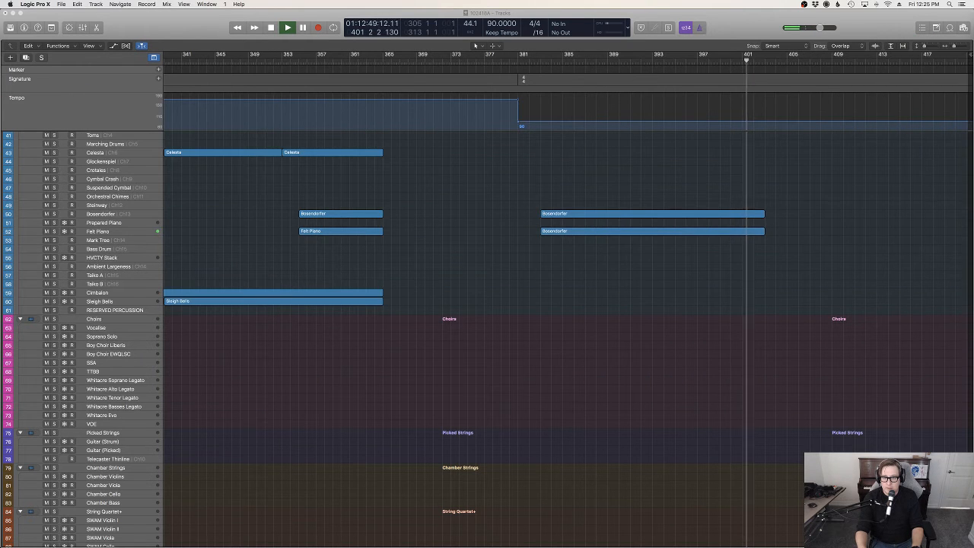
key(space)
click(681, 246)
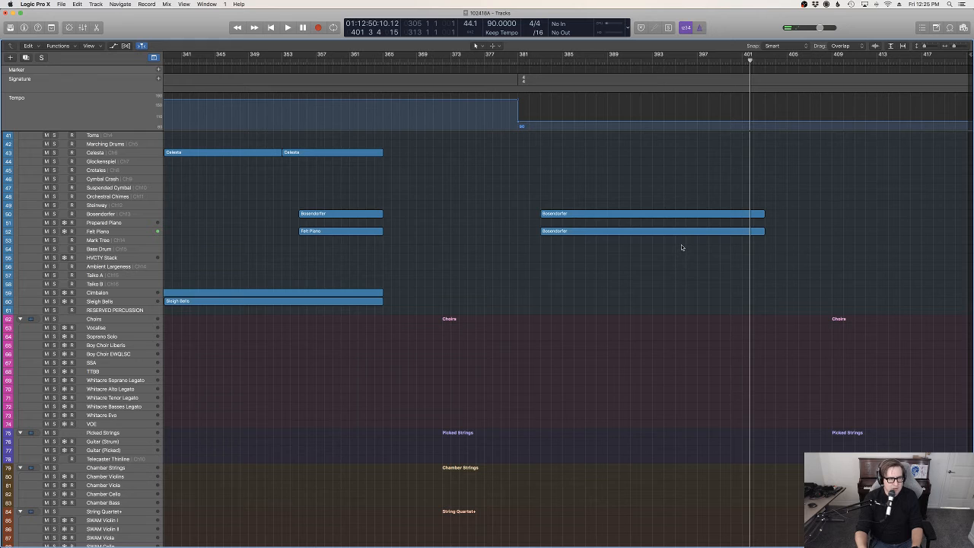
Set the playhead to bar 383 and review the Felt Grand Piano patch in Kontakt on the screen-shared Vienna Ensemble Pro machine.
scroll(681, 246, down, 5)
scroll(681, 246, up, 7)
click(538, 61)
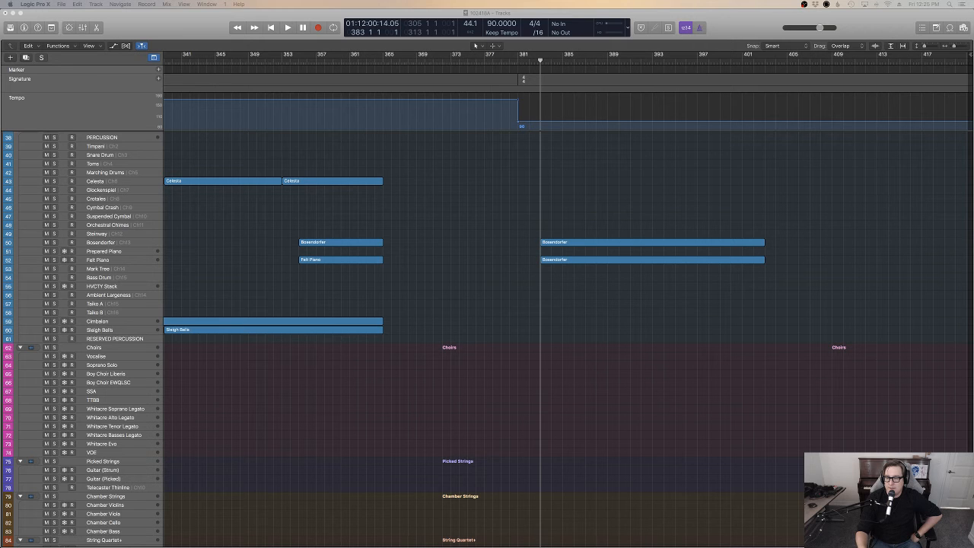
drag(973, 65, 628, 71)
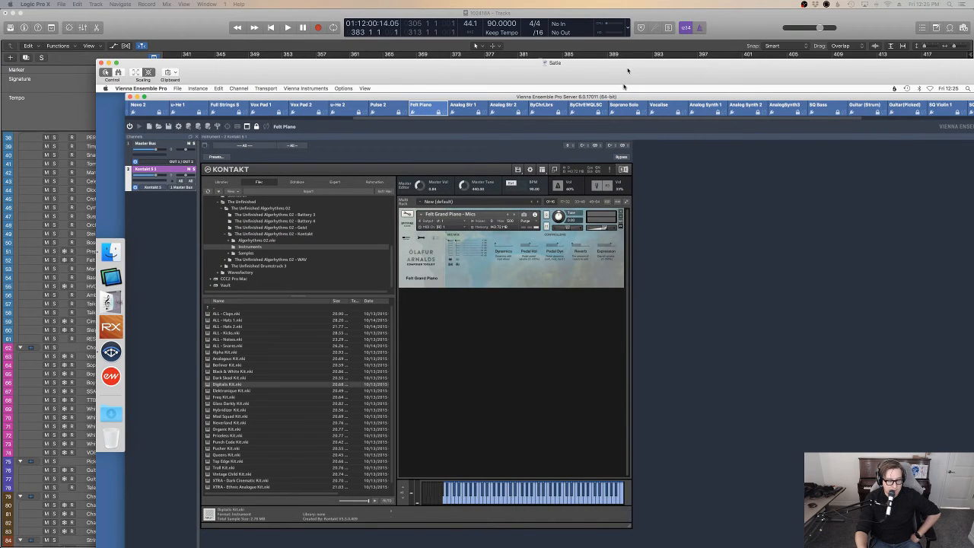
click(627, 71)
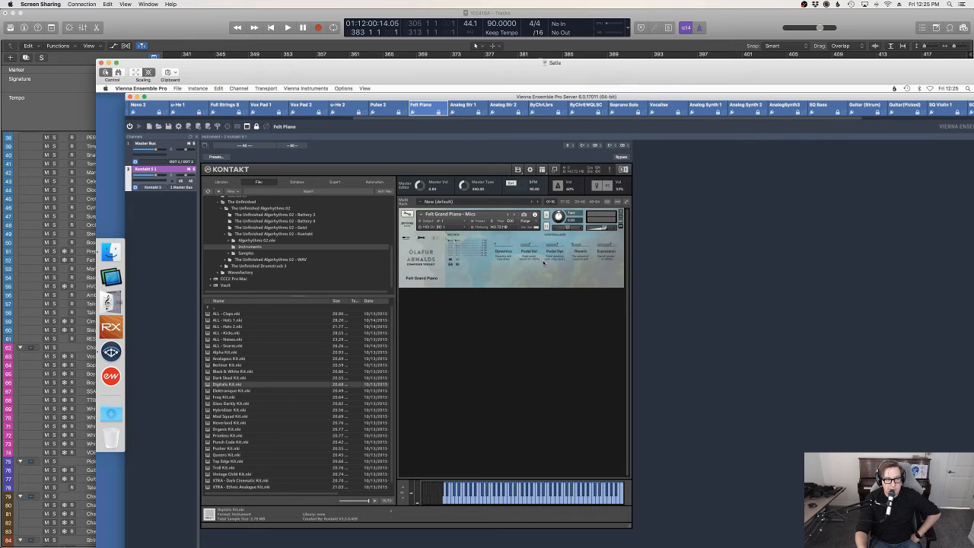
drag(283, 64, 973, 67)
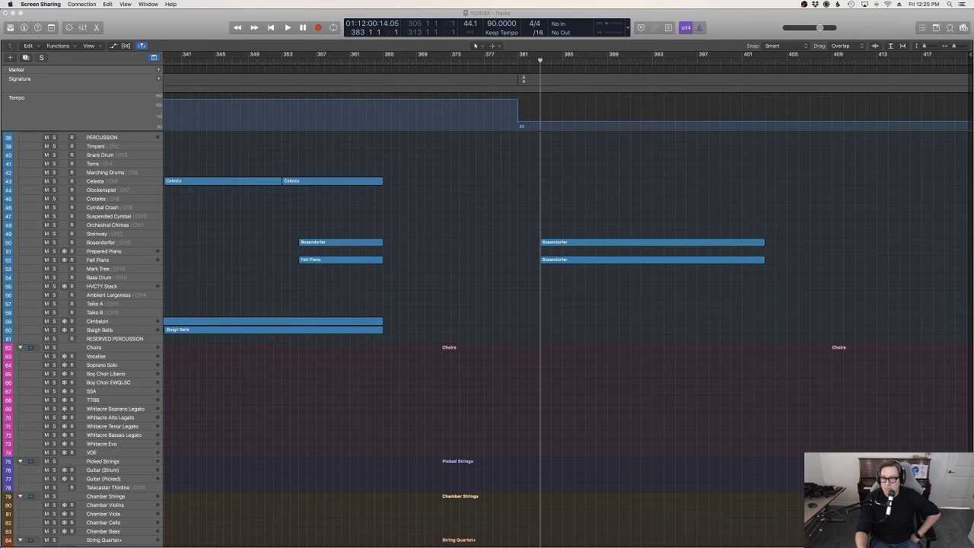
click(738, 201)
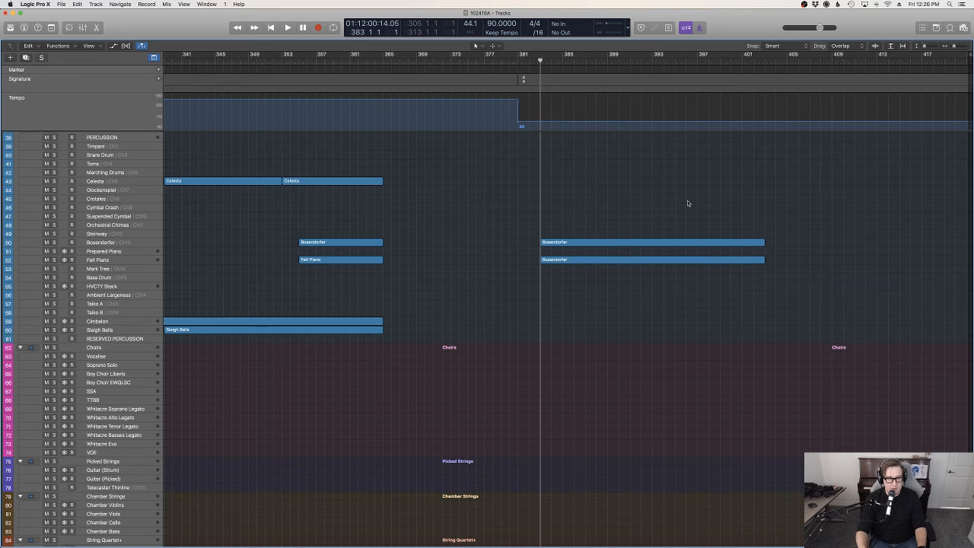
Solo the Felt Piano track and play its part from bar 383.
scroll(687, 203, up, 10)
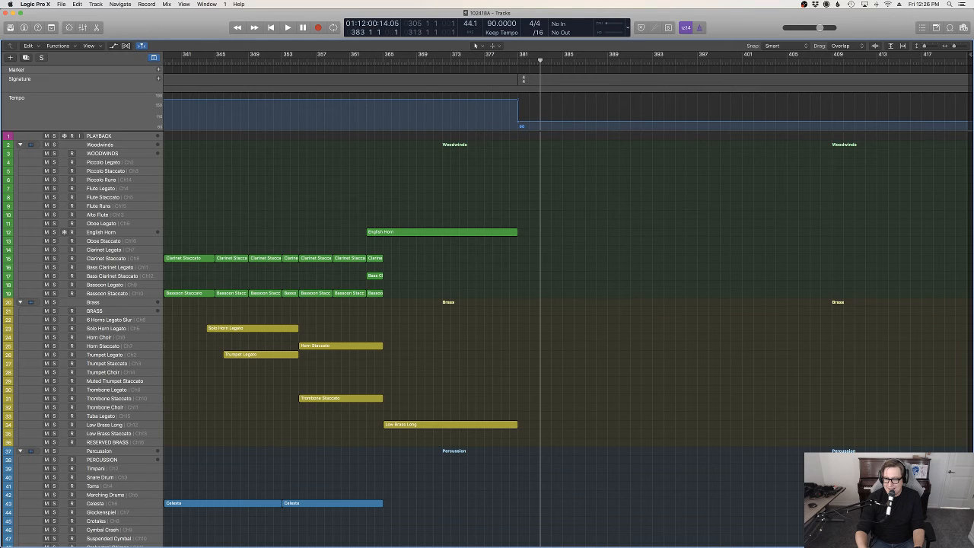
scroll(487, 342, down, 2)
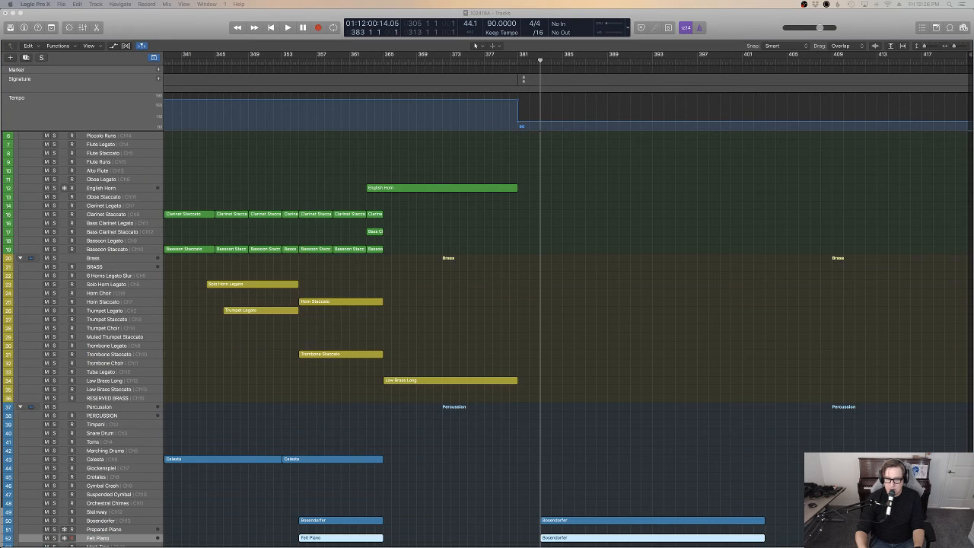
scroll(228, 342, down, 4)
key(s)
key(space)
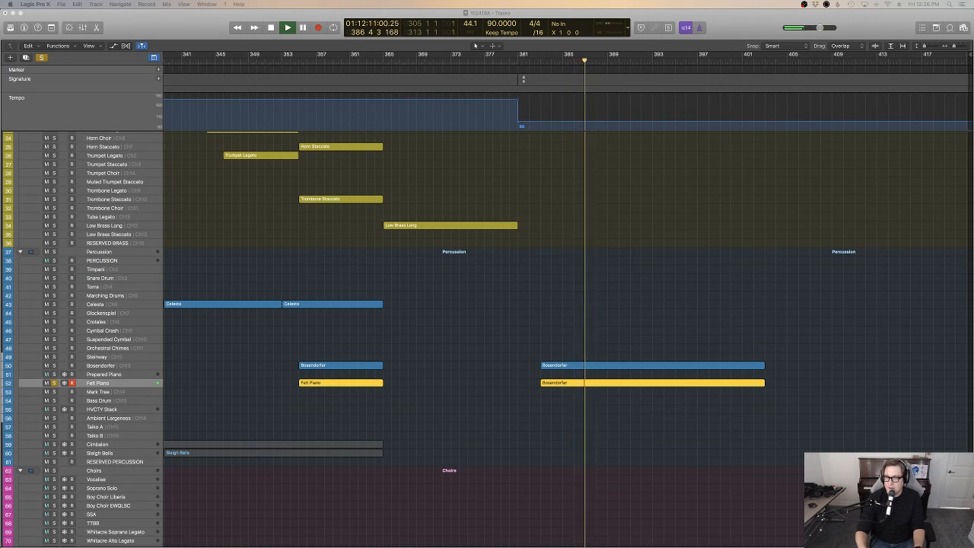
Inspect the QL Spaces reverb on the Output channel during playback, and take the Felt Piano track out of solo.
drag(973, 153, 719, 172)
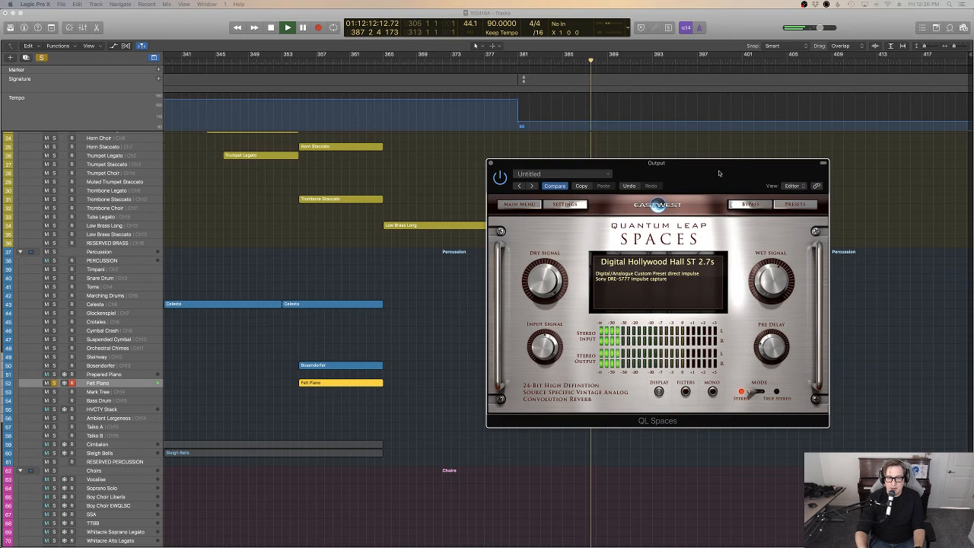
click(820, 165)
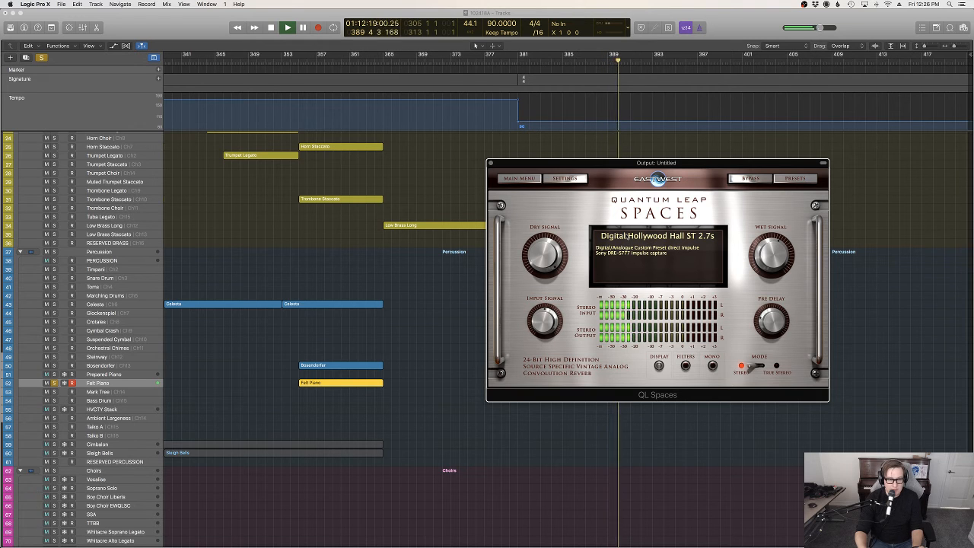
click(490, 163)
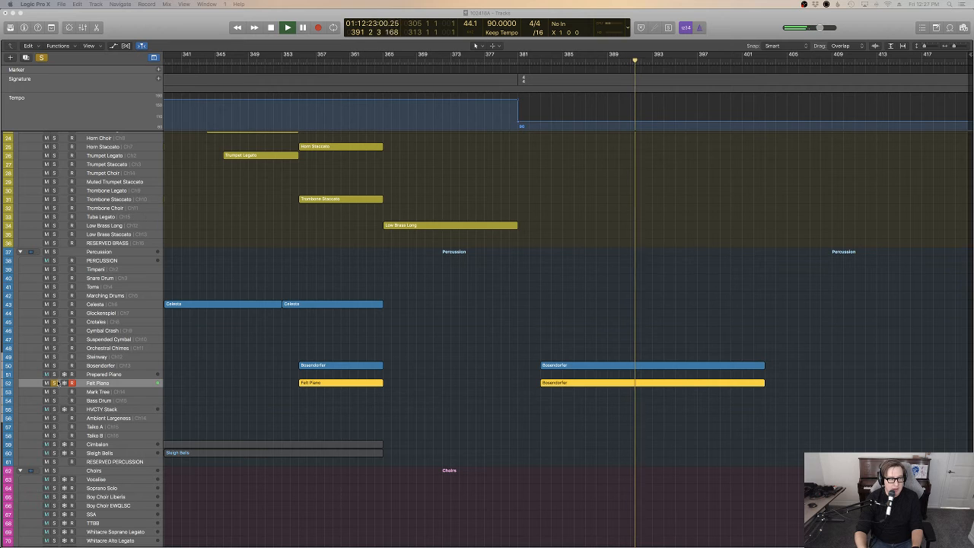
click(58, 382)
click(664, 355)
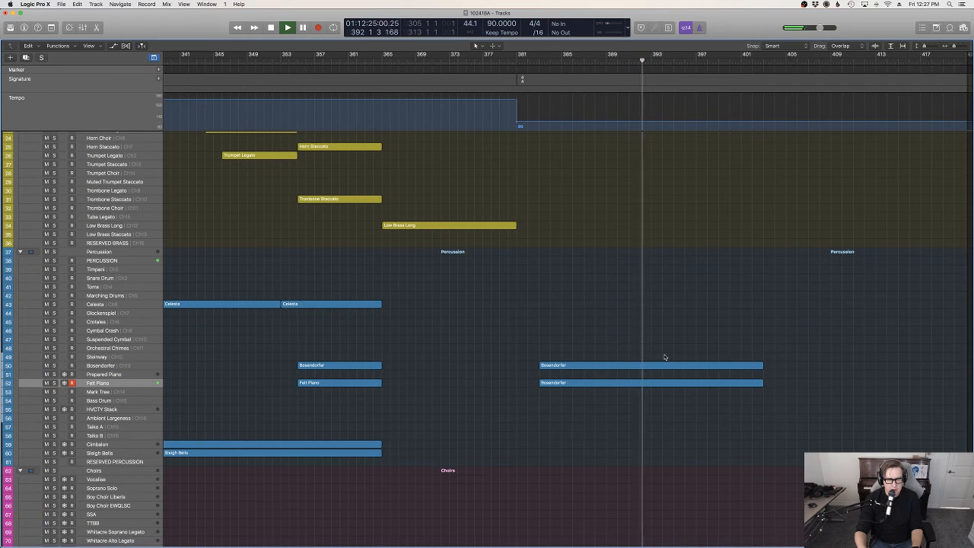
Check the V2 Flautando region's sustained notes and Expression curve in the Piano Roll during playback.
scroll(666, 355, up, 5)
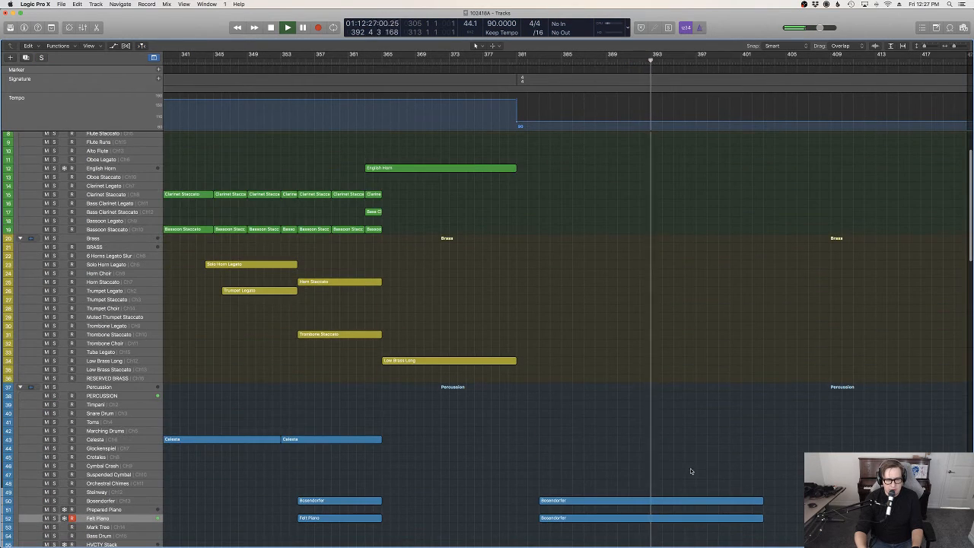
scroll(693, 473, down, 3)
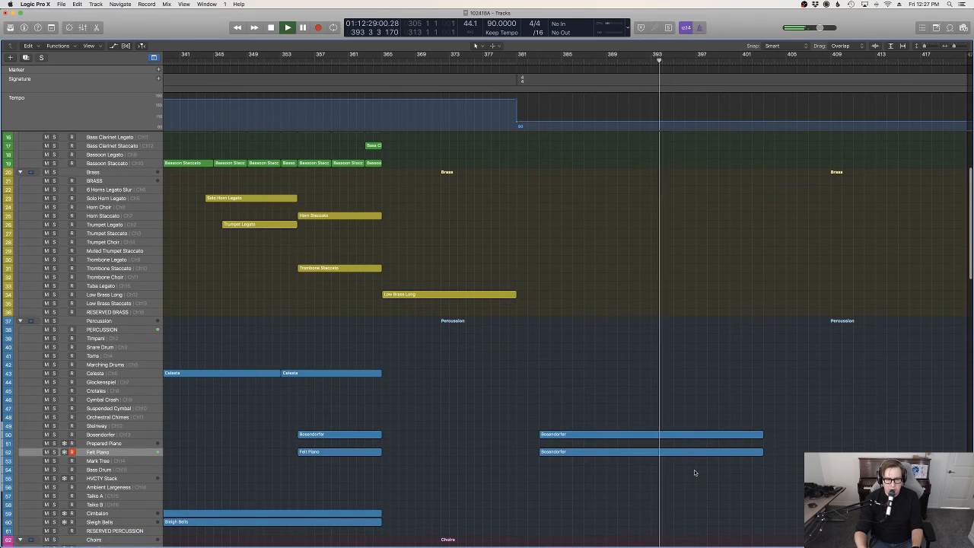
scroll(636, 385, down, 10)
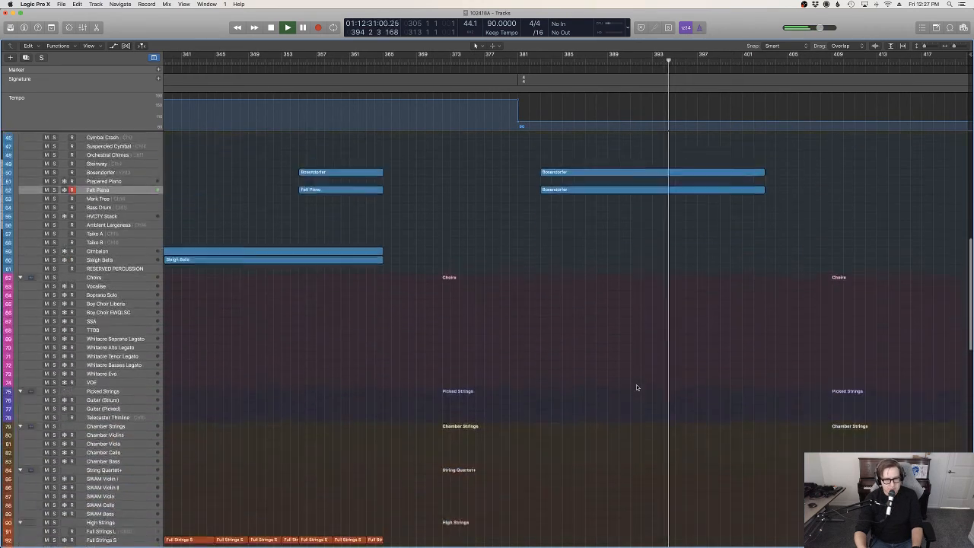
scroll(635, 387, down, 3)
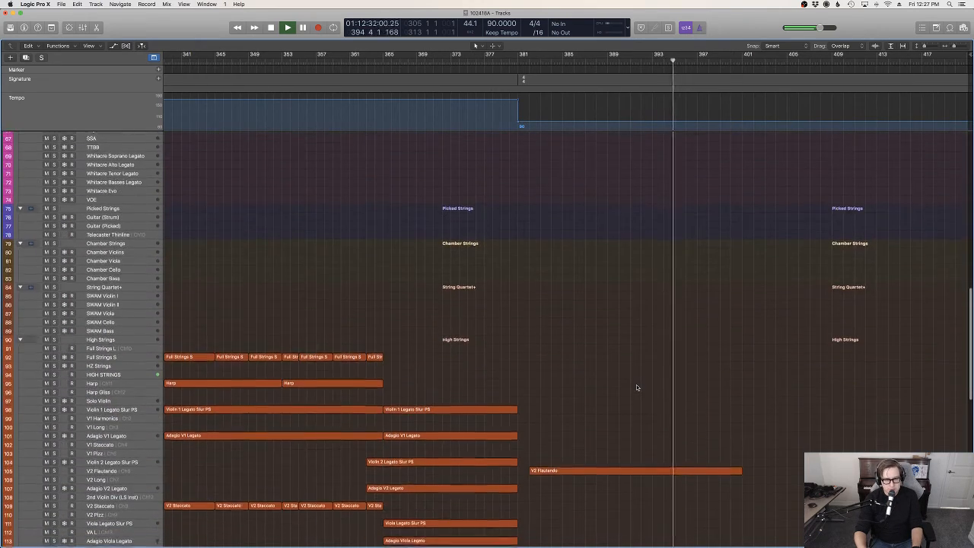
click(660, 470)
double_click(660, 471)
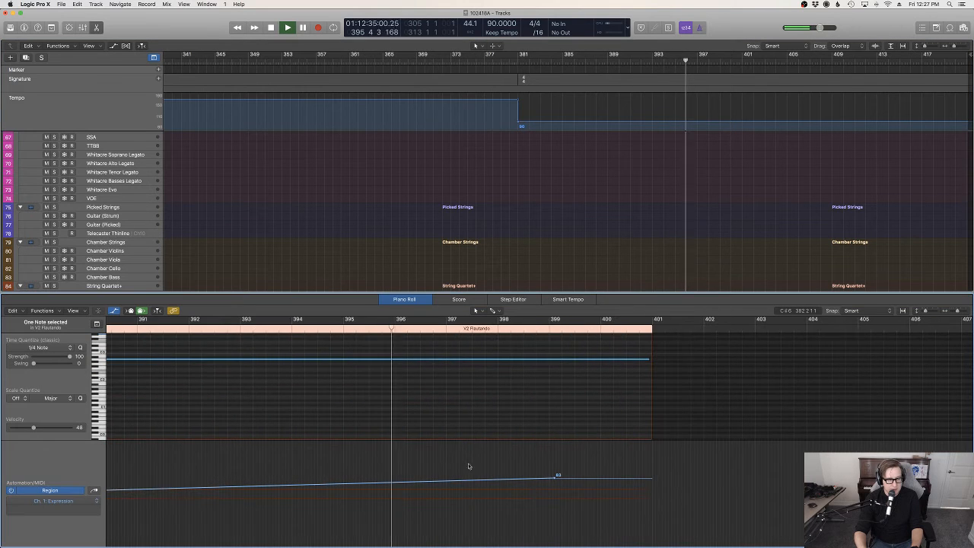
drag(625, 476, 617, 510)
key(a)
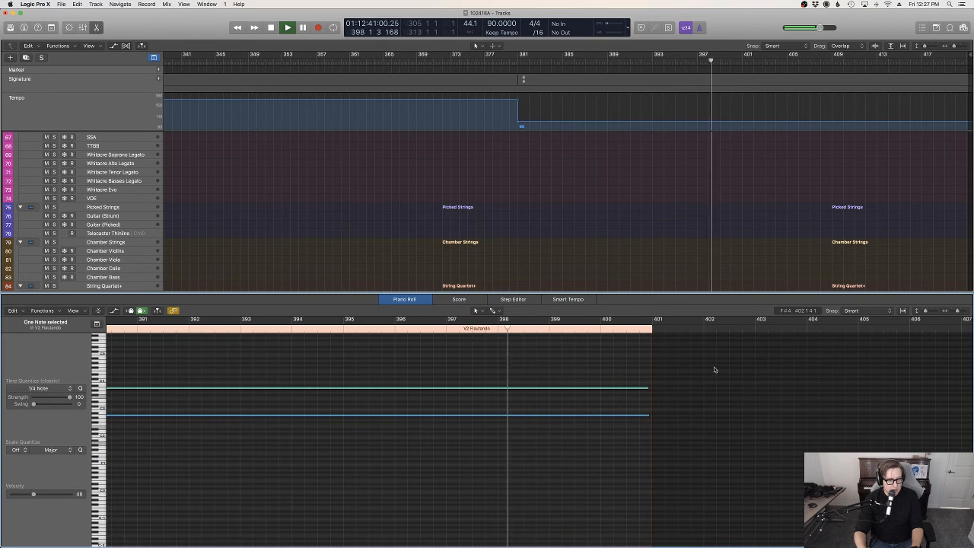
key(a)
key(e)
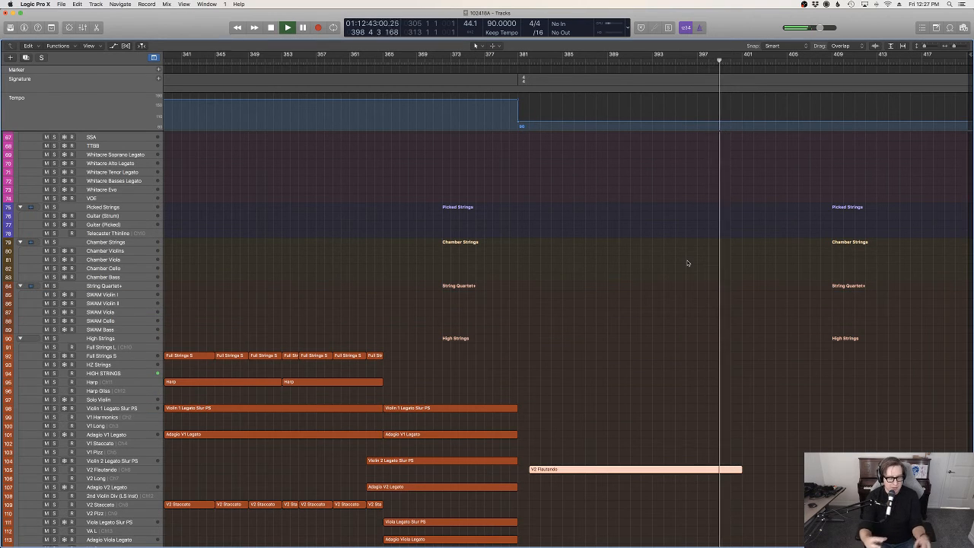
Solo the Percussion stack with Felt Piano muted and play the Bosendorfer part from bar 383.
scroll(689, 268, up, 10)
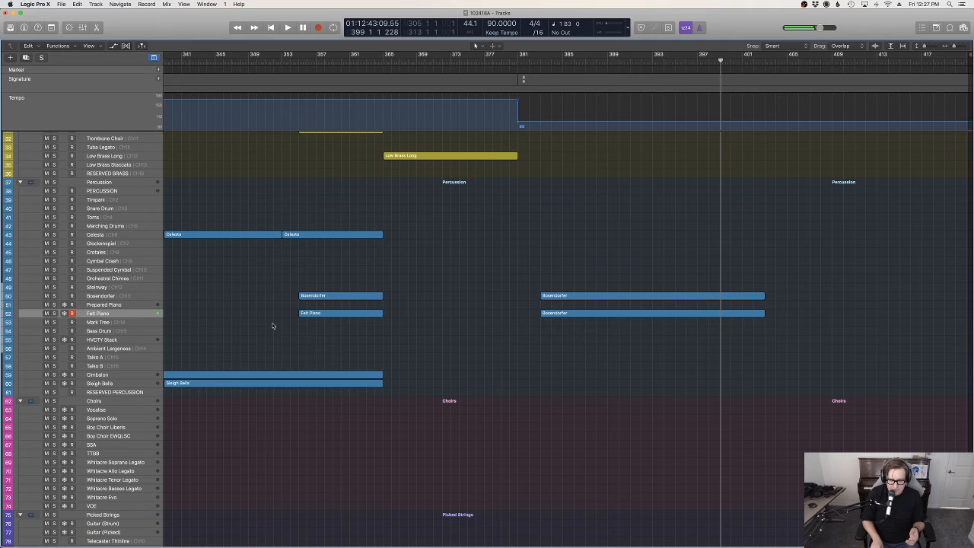
click(132, 299)
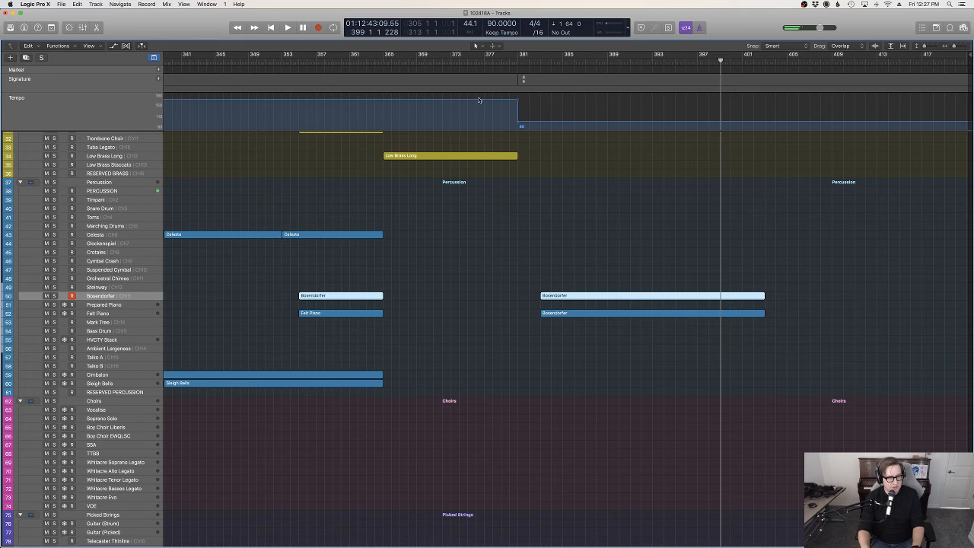
click(540, 61)
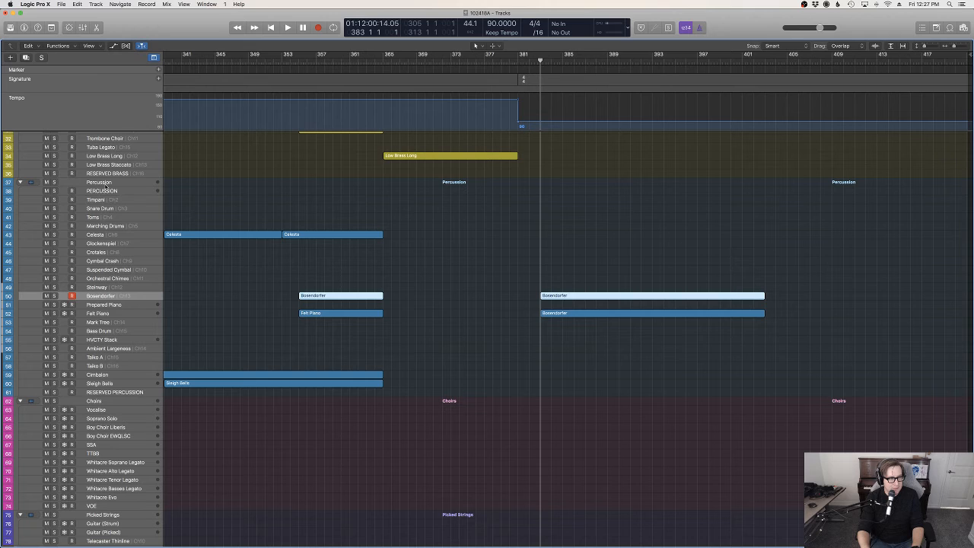
click(104, 190)
key(s)
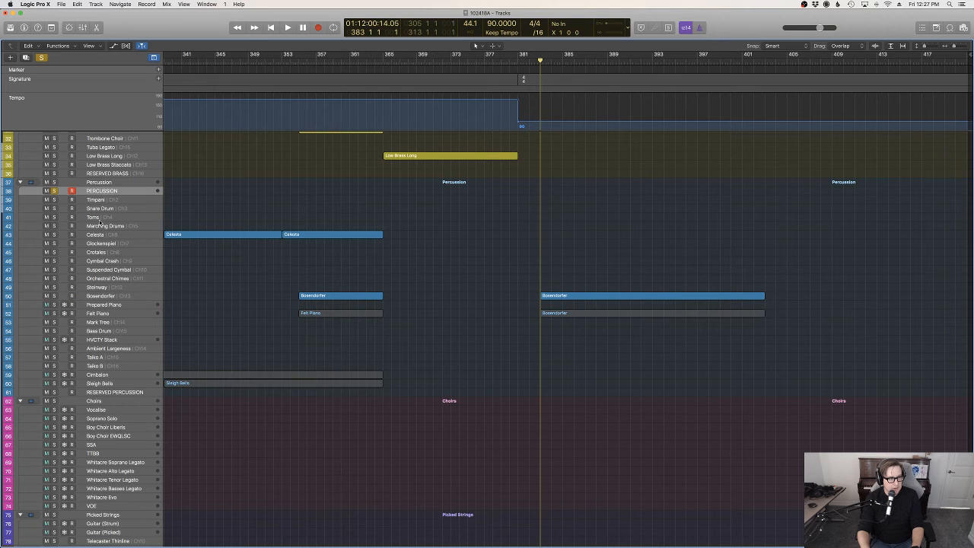
click(105, 183)
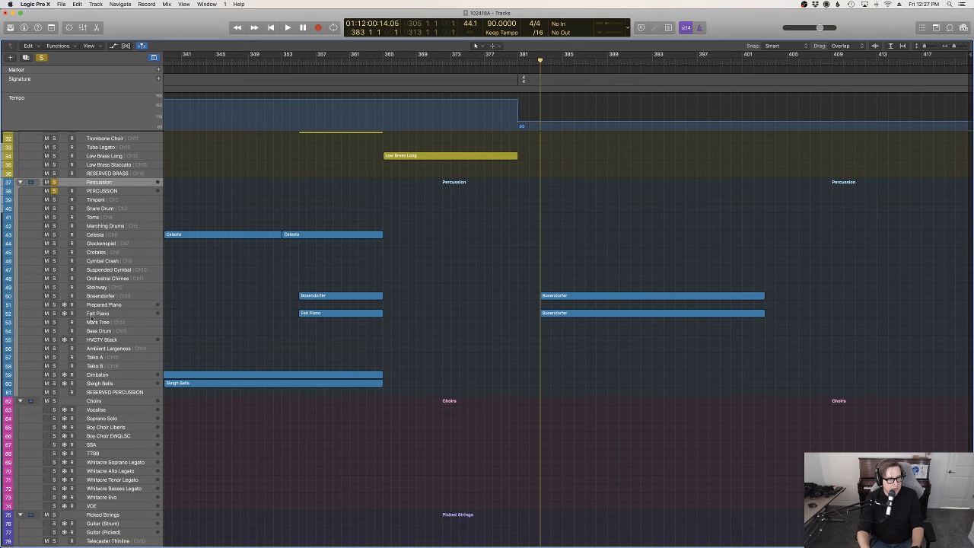
click(47, 313)
key(space)
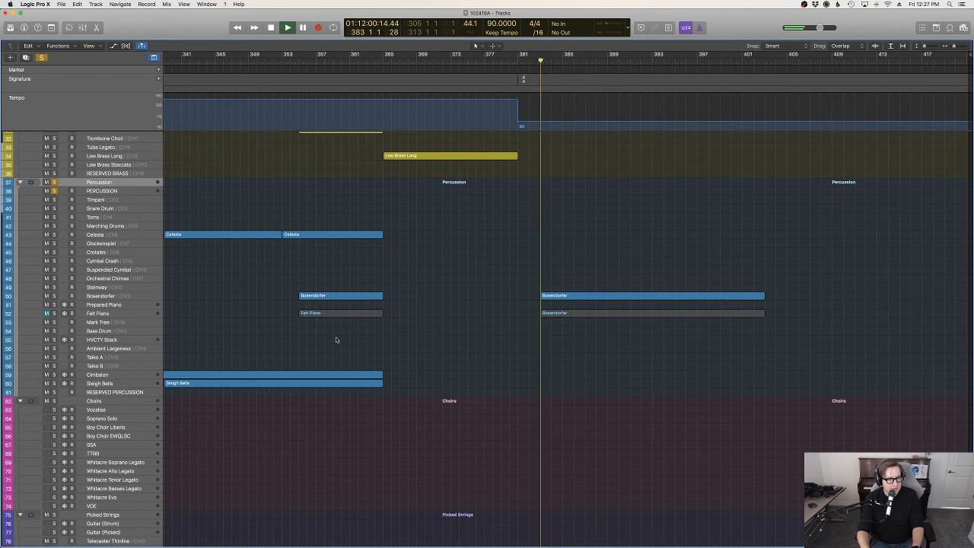
scroll(331, 337, down, 1)
scroll(334, 339, left, 1)
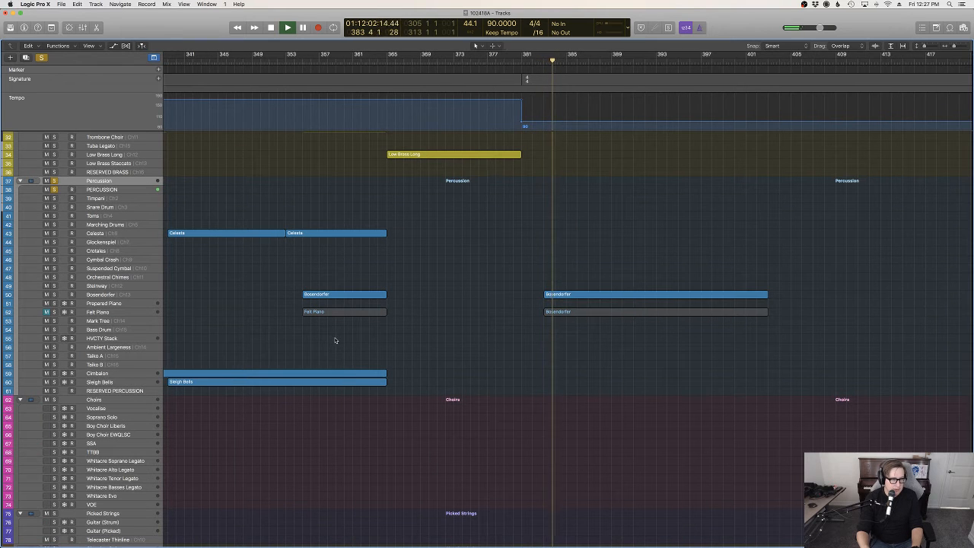
Stop playback, take the Percussion stack out of solo, solo Felt Piano instead and play its part from bar 383.
scroll(84, 310, down, 1)
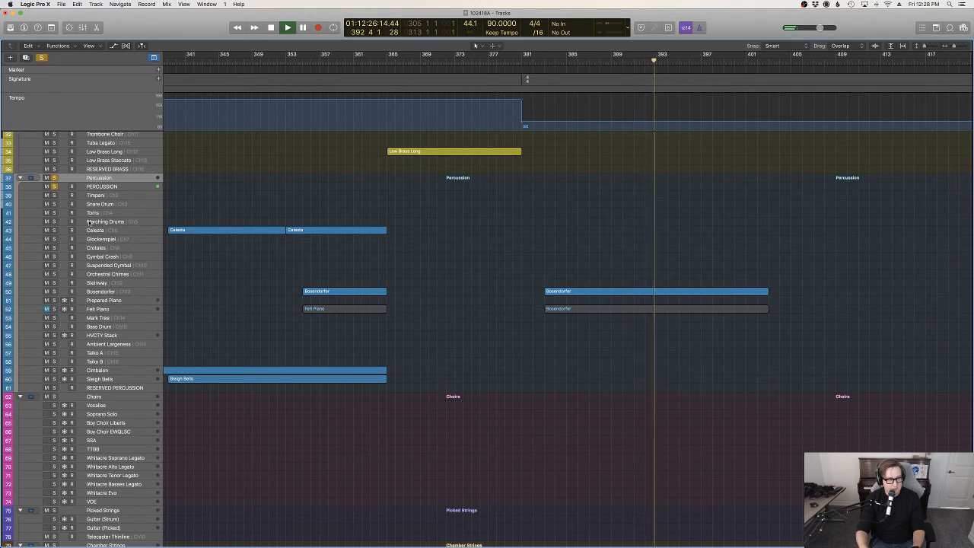
key(space)
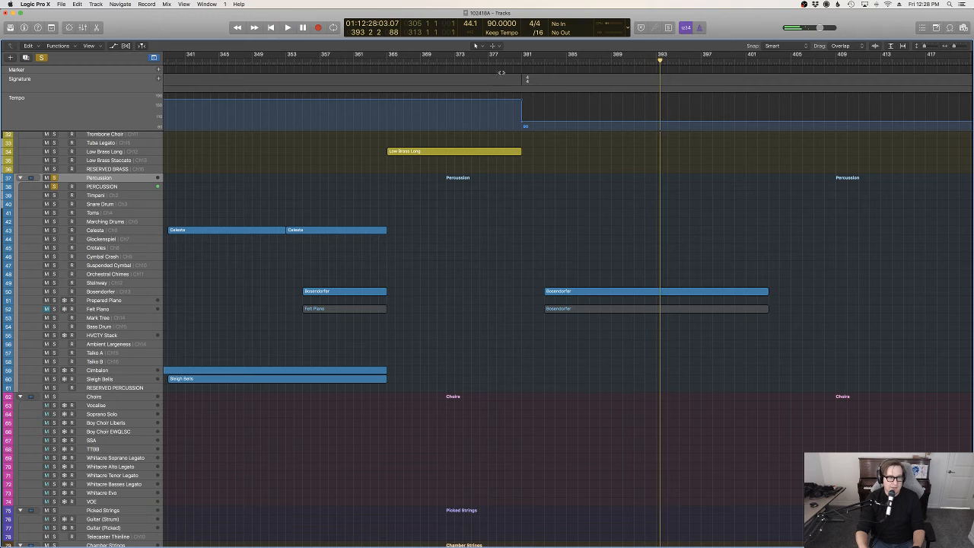
drag(531, 60, 543, 61)
click(54, 178)
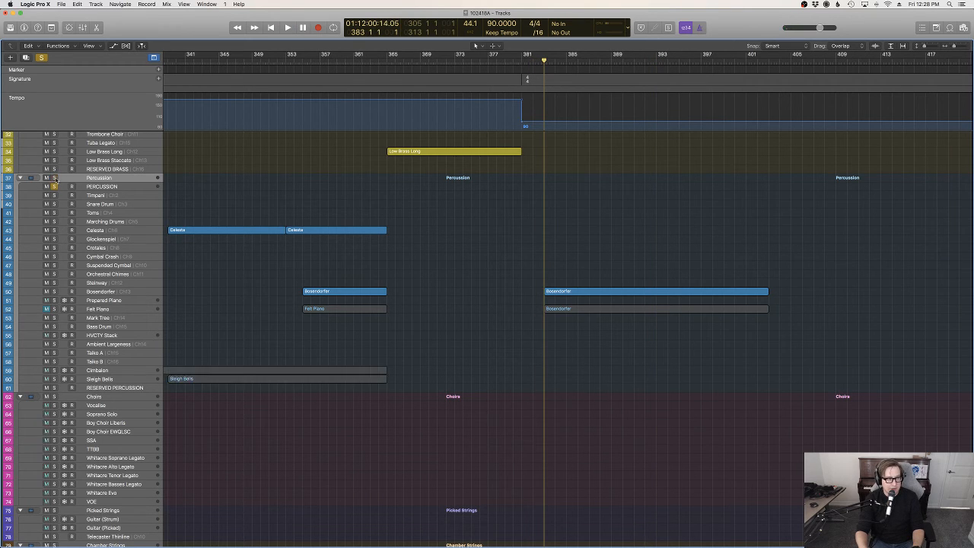
click(54, 308)
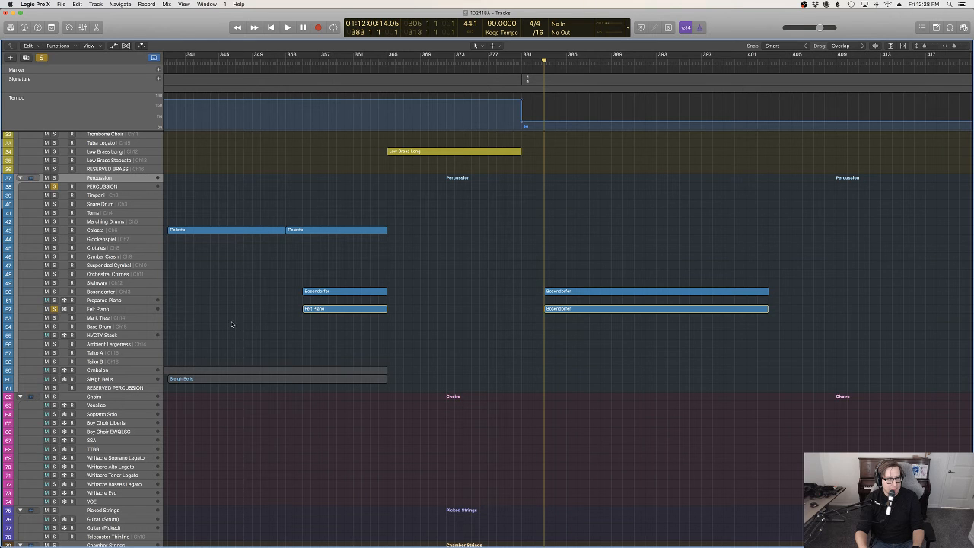
key(space)
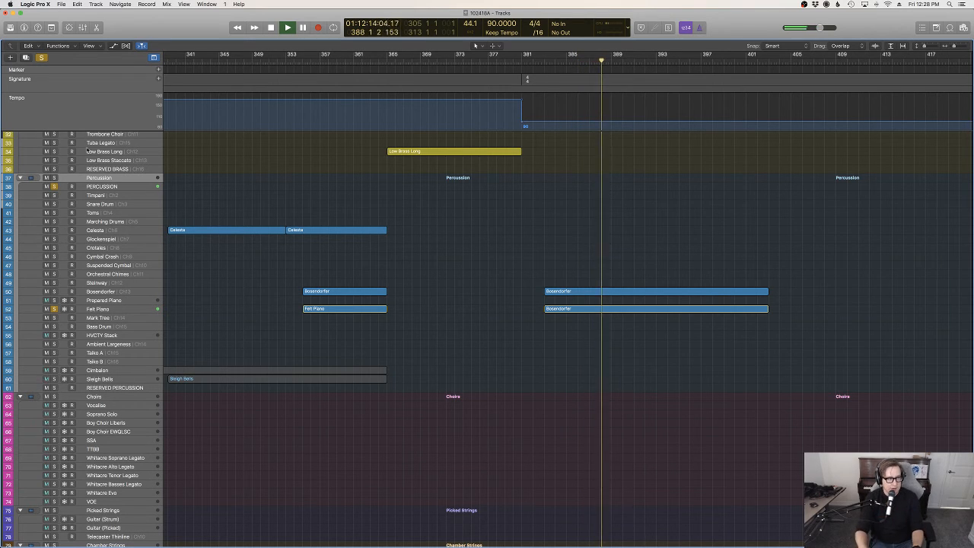
key(Down)
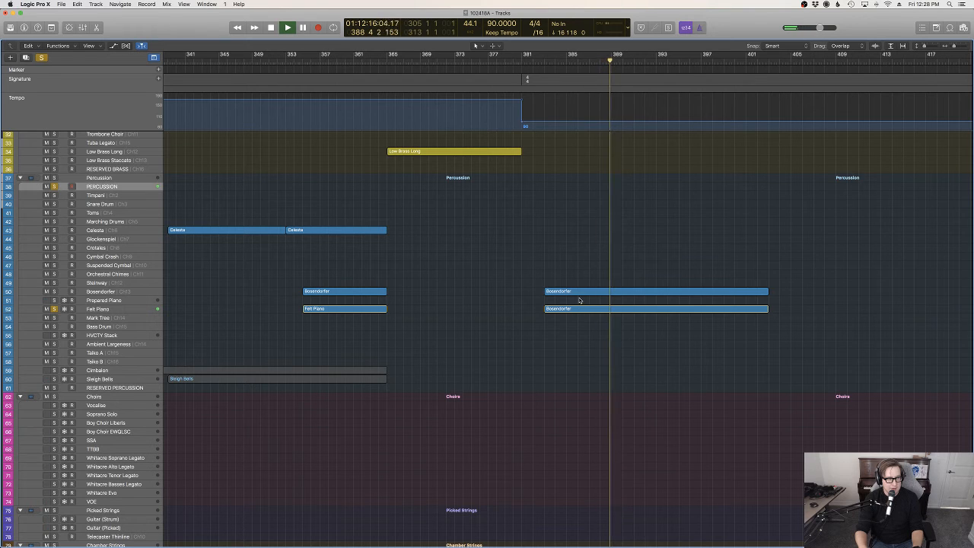
Turn off all solos and review the piano, string and Omni 1 regions after bar 381 while the full mix plays.
click(41, 58)
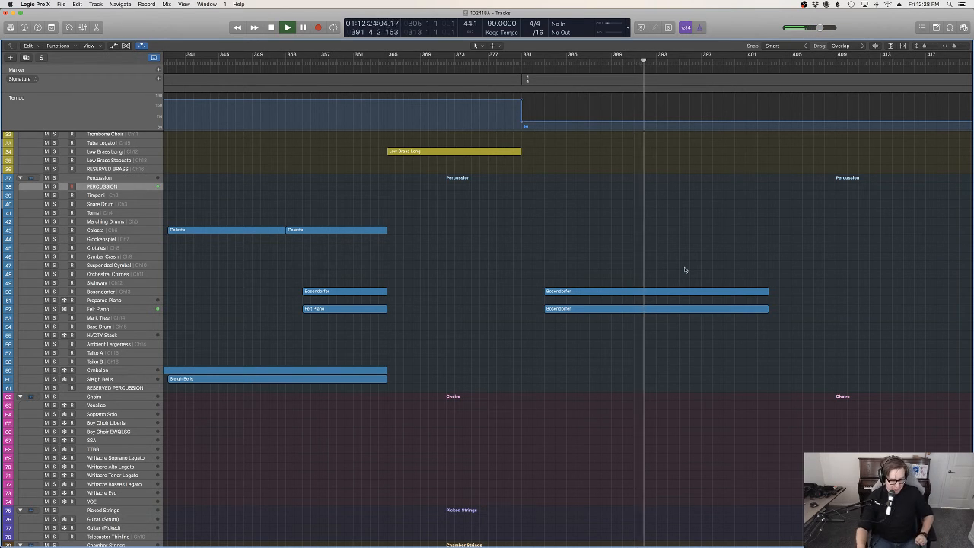
scroll(765, 296, down, 15)
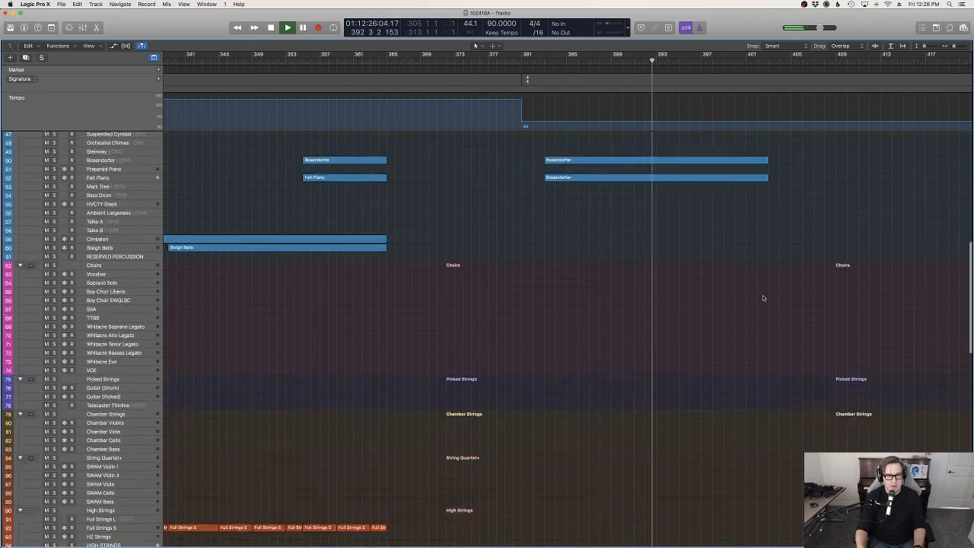
scroll(770, 296, down, 7)
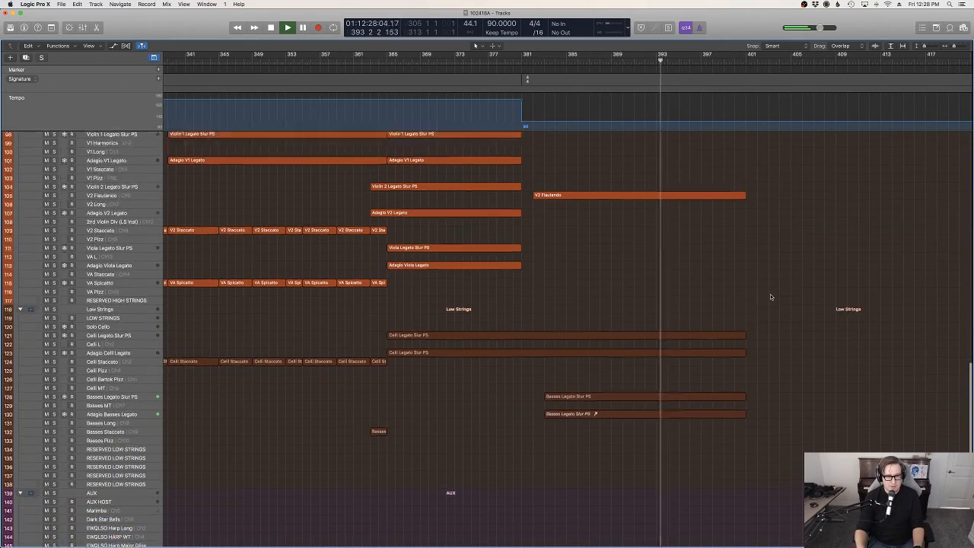
scroll(770, 296, up, 10)
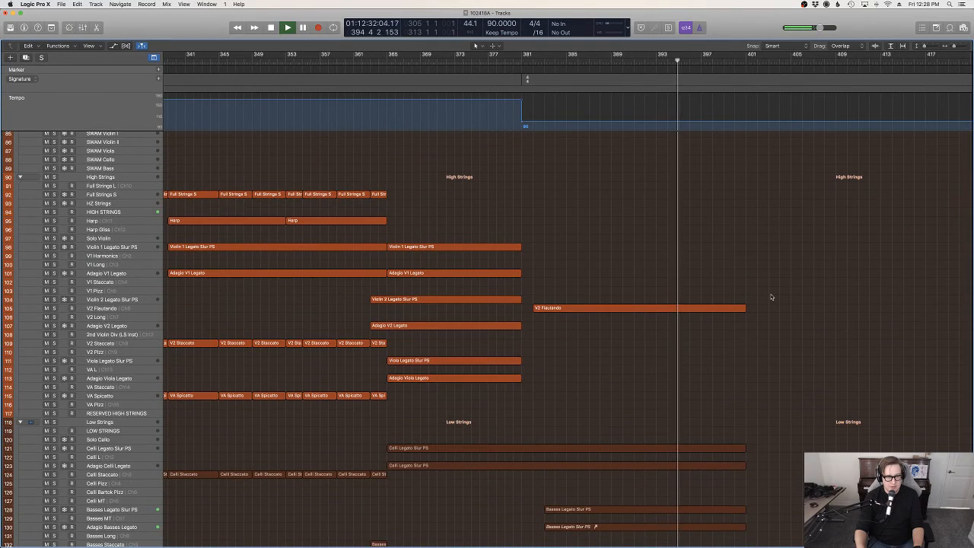
scroll(771, 296, up, 9)
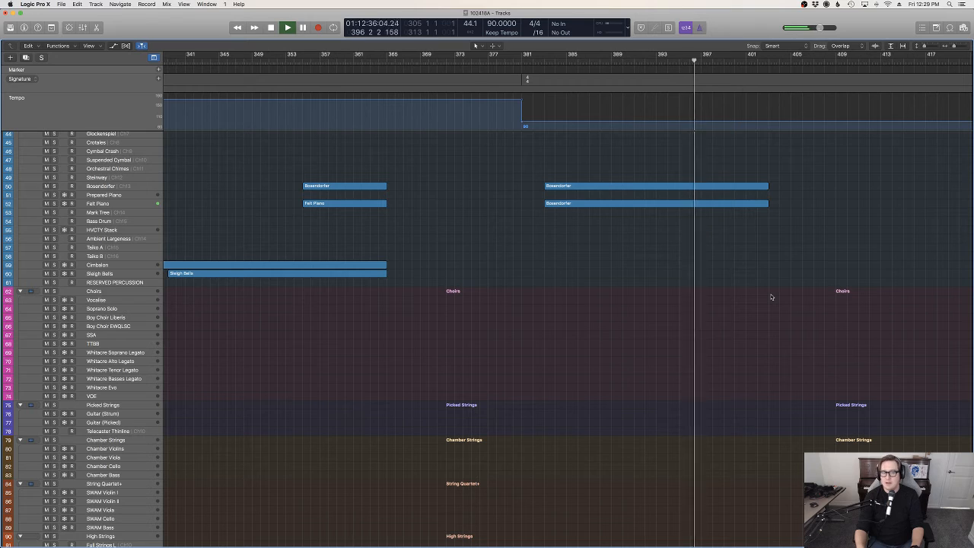
scroll(789, 298, down, 12)
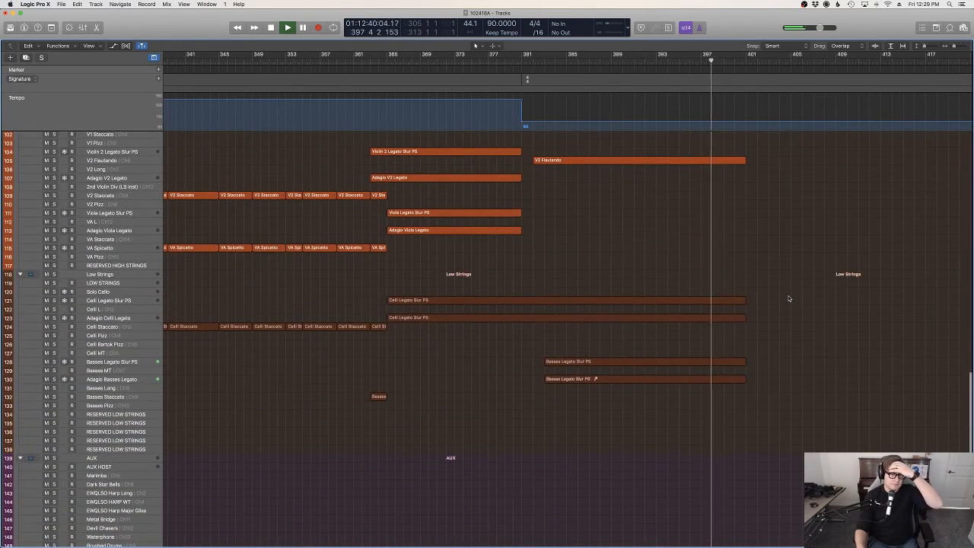
scroll(789, 298, up, 2)
scroll(789, 298, up, 14)
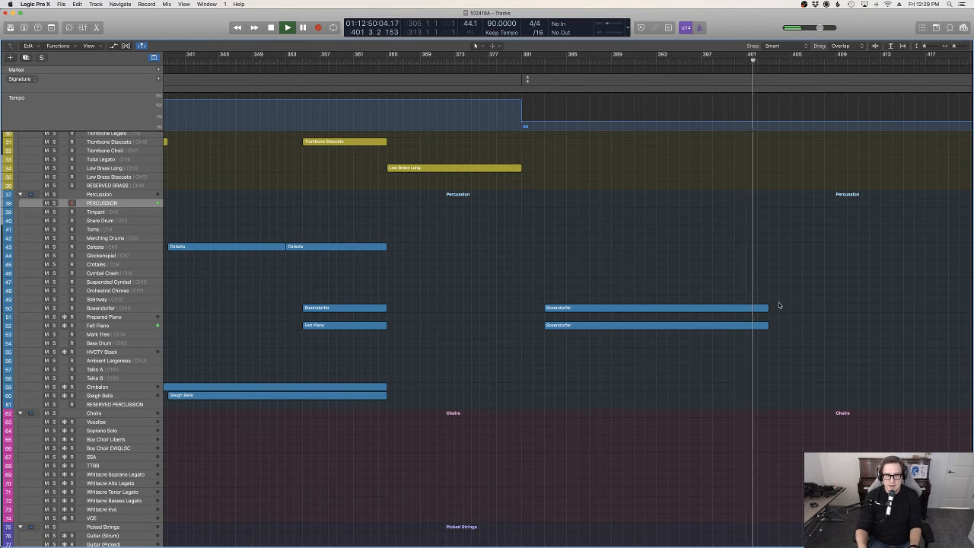
scroll(778, 305, down, 15)
scroll(778, 308, up, 12)
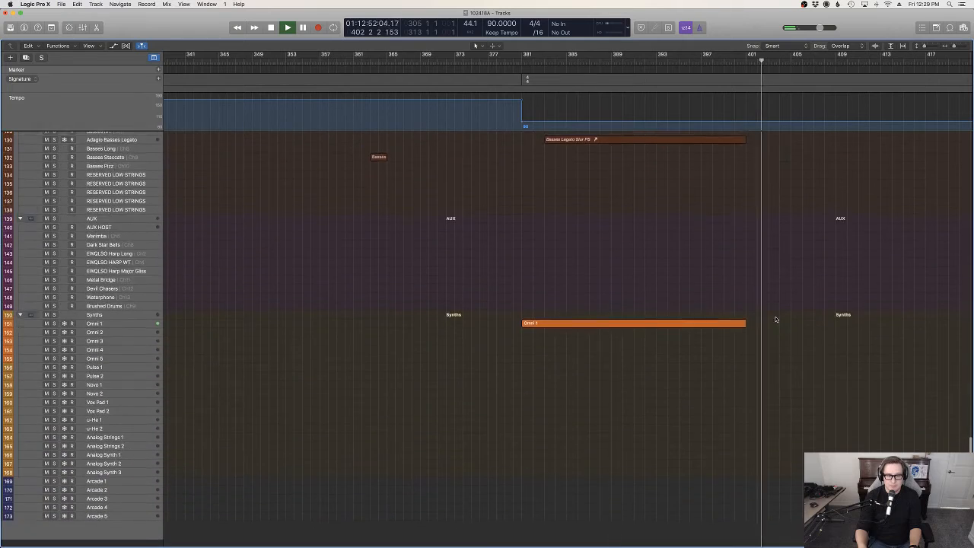
scroll(779, 318, up, 2)
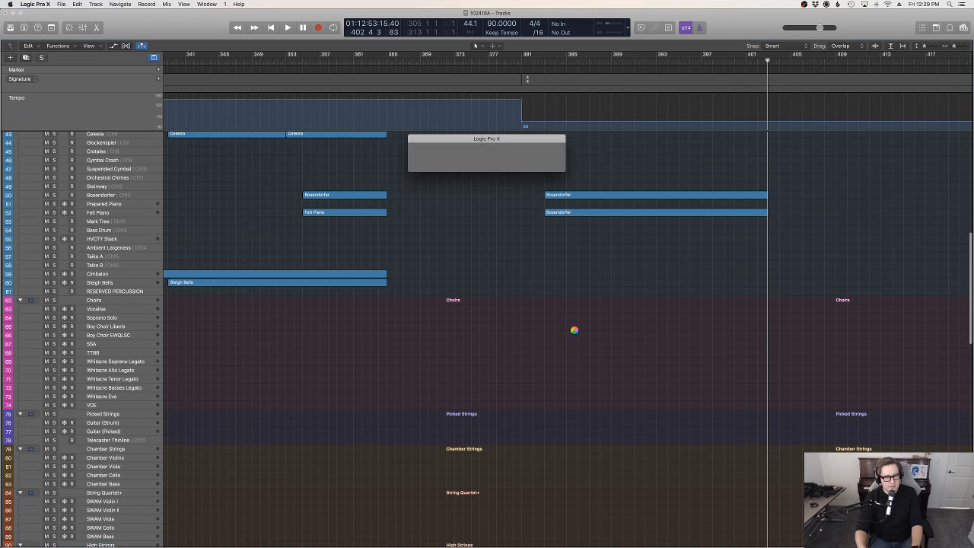
Select the Bosendorfer track with its regions and place the playhead at bar 382.
scroll(574, 330, up, 8)
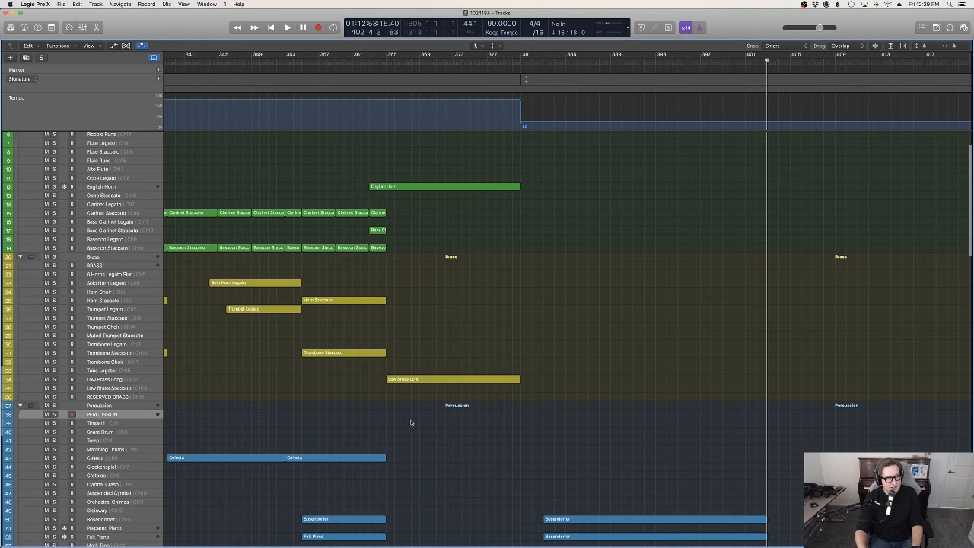
scroll(456, 431, down, 3)
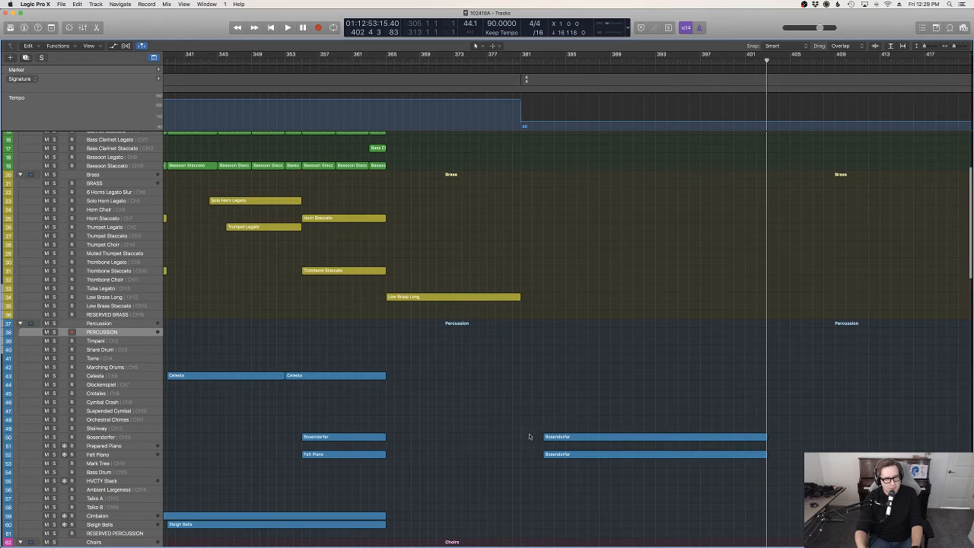
click(106, 431)
click(105, 438)
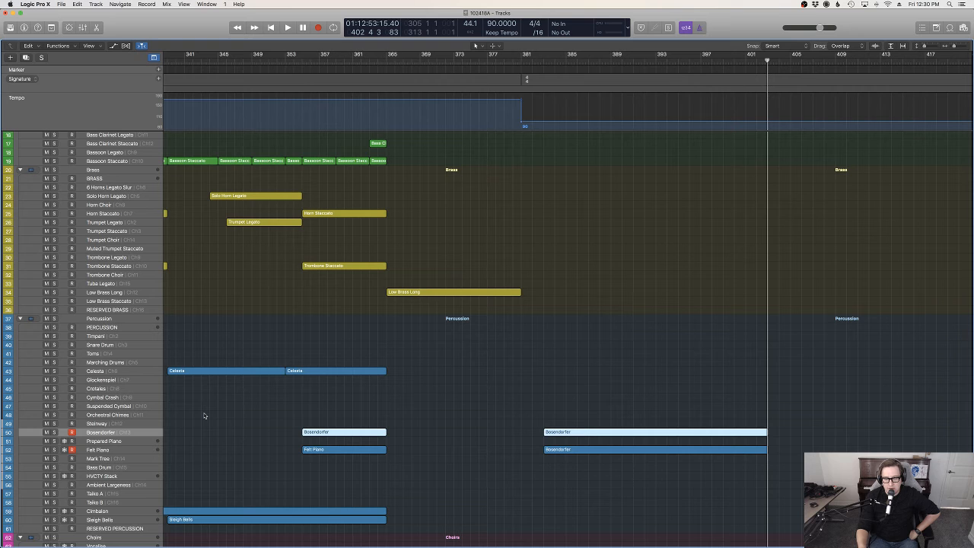
scroll(243, 415, down, 5)
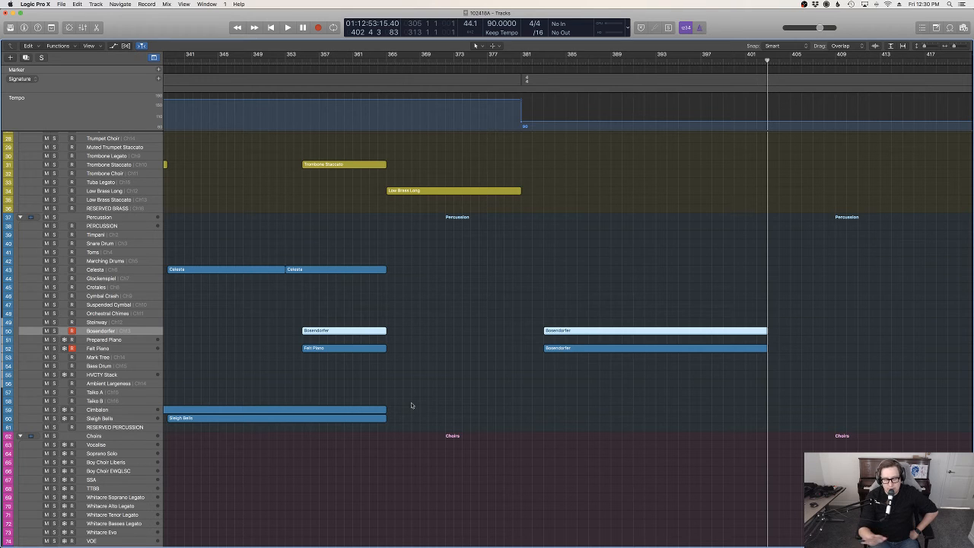
click(532, 63)
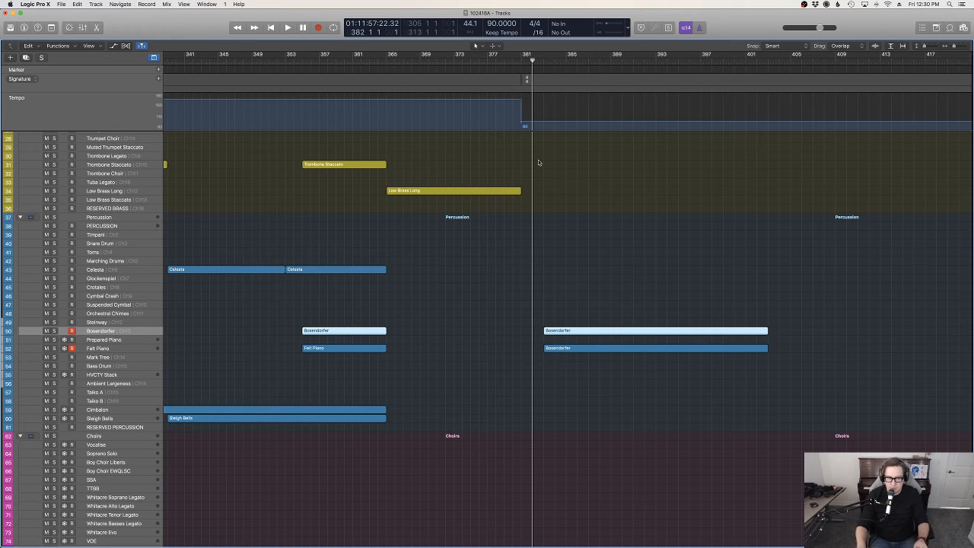
mouse_move(4, 184)
click(18, 242)
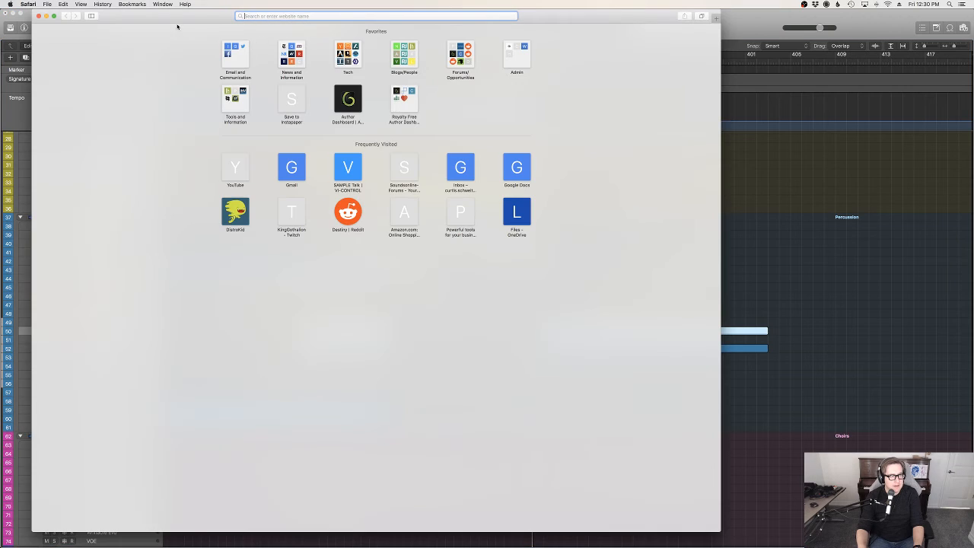
click(177, 27)
key(super+w)
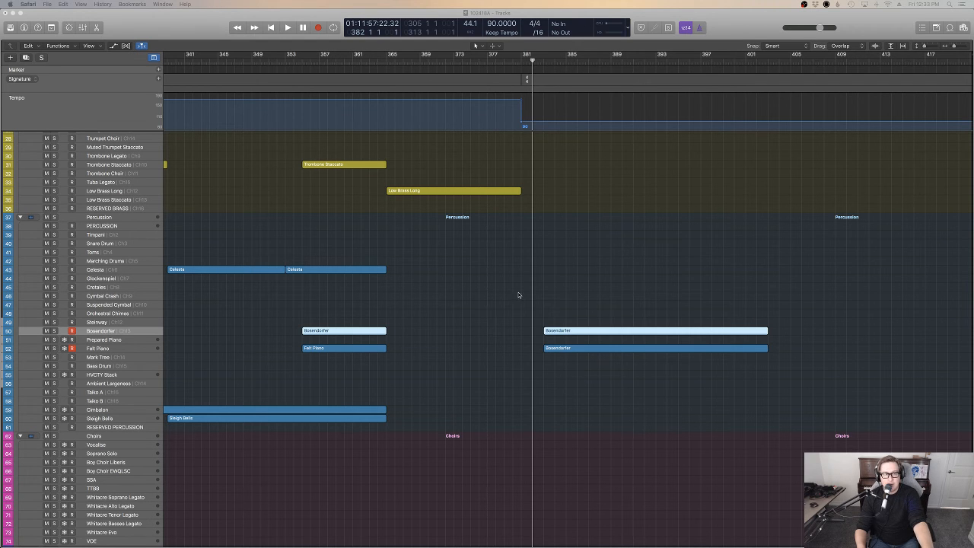
Return to the Logic Pro X project and save it.
scroll(561, 314, left, 10)
scroll(561, 315, up, 10)
scroll(563, 315, right, 10)
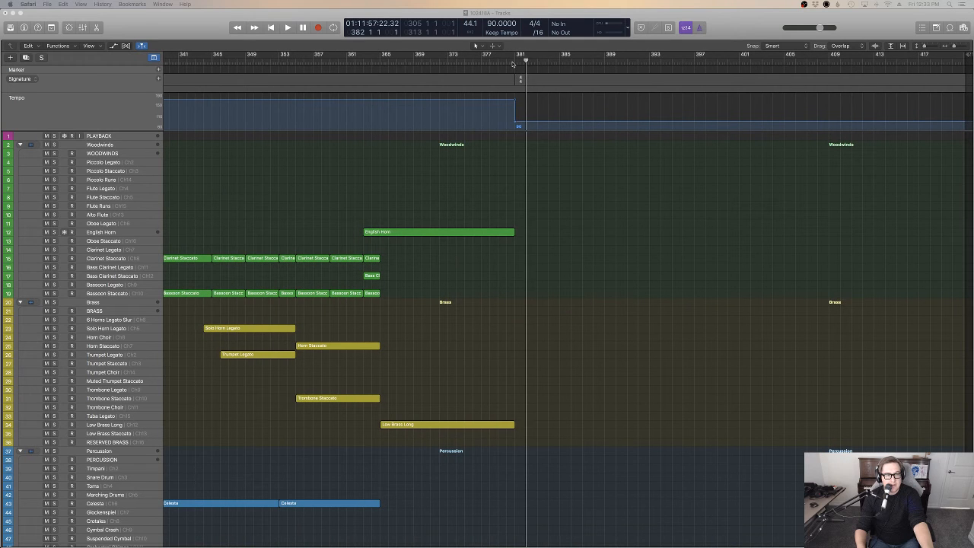
drag(512, 62, 525, 63)
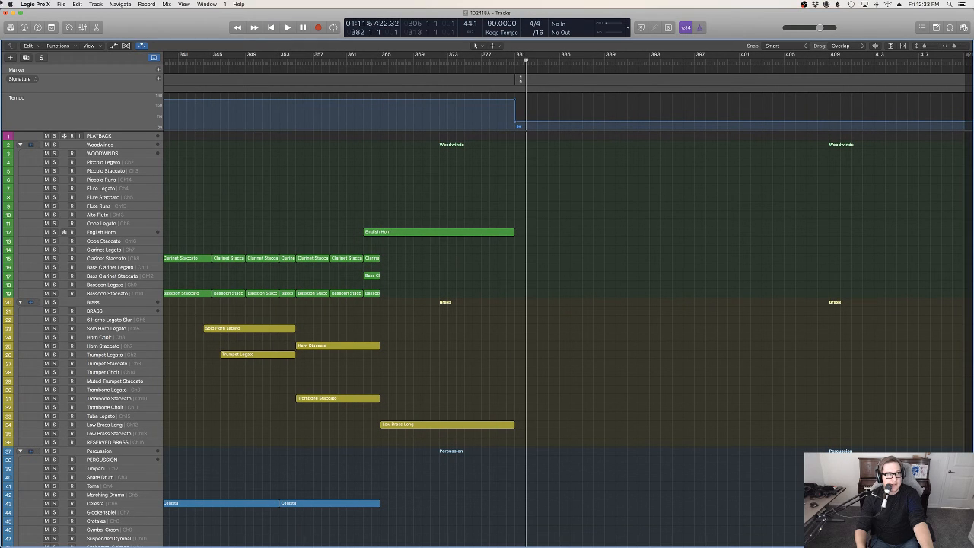
click(58, 4)
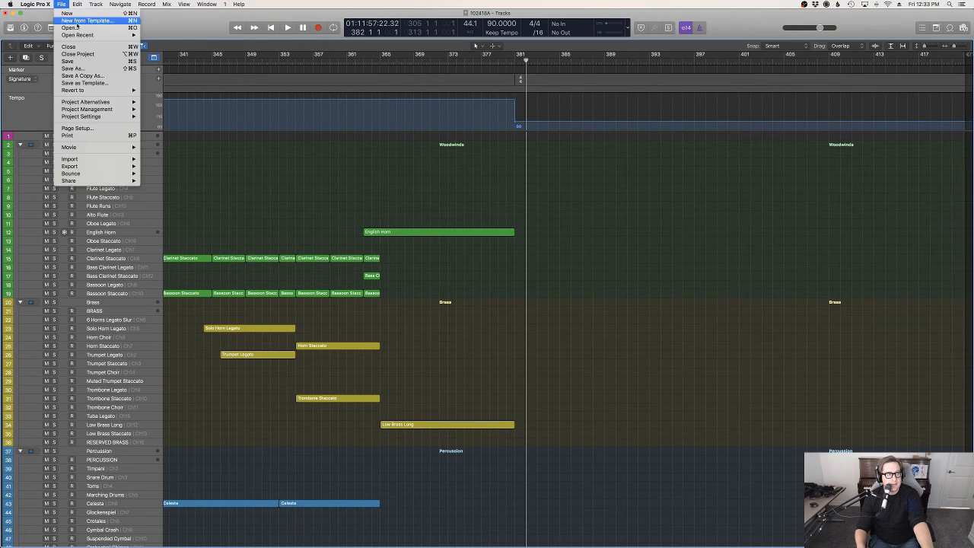
click(82, 63)
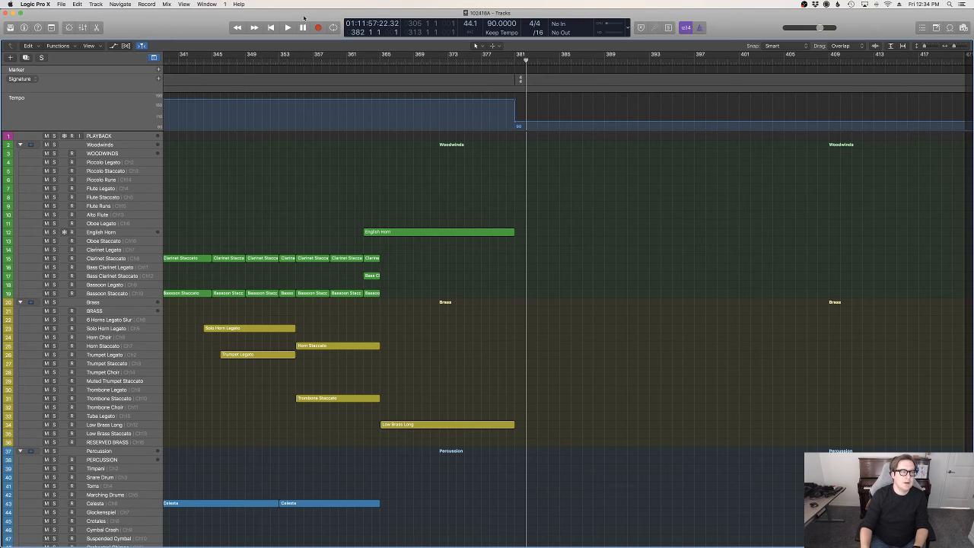
Play the cue from bar 1 with the whole arrangement fitted in view, and follow the choir and string regions.
click(270, 28)
click(288, 27)
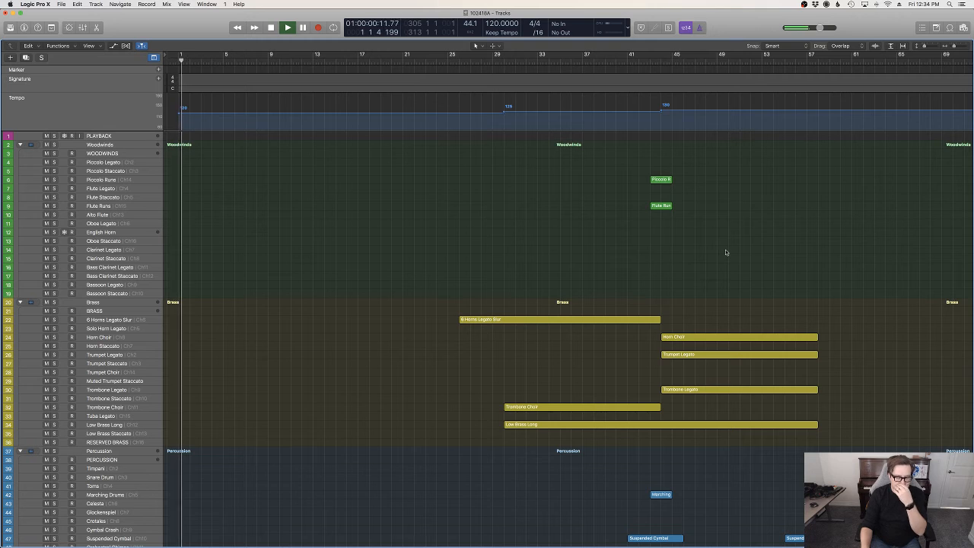
key(z)
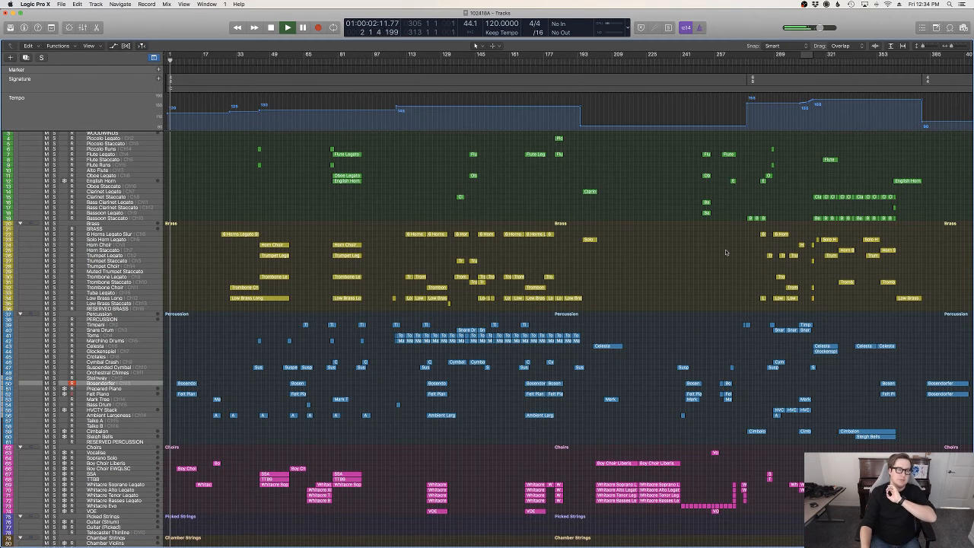
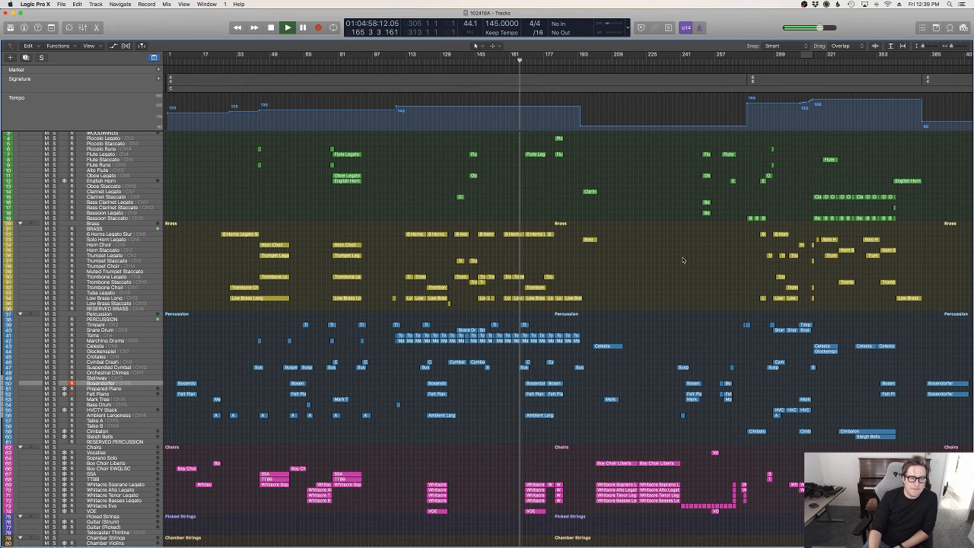
scroll(682, 260, right, 5)
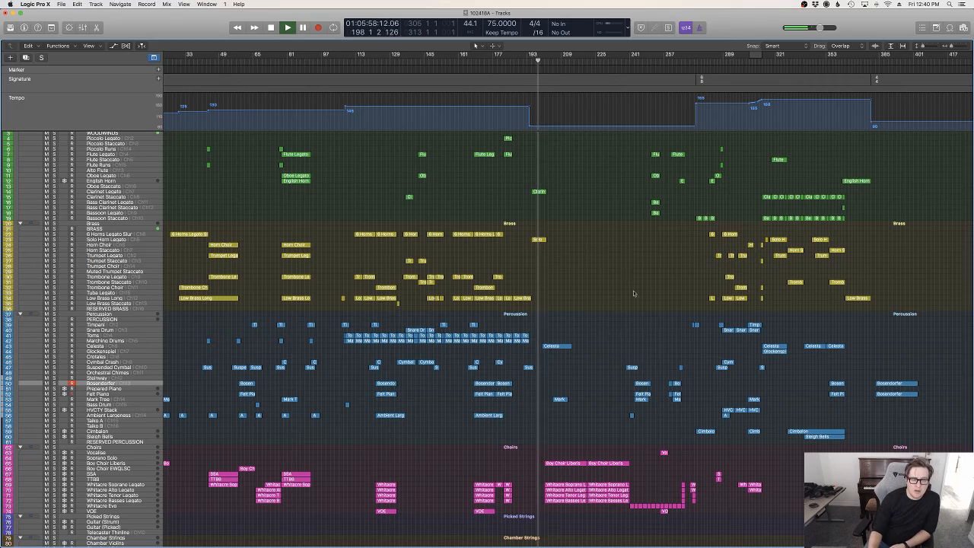
scroll(624, 273, down, 10)
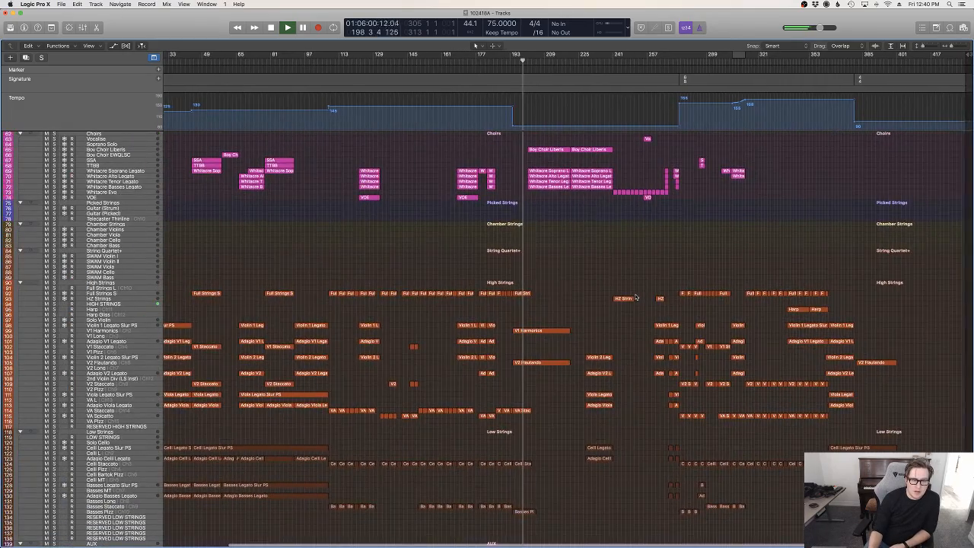
scroll(636, 297, up, 1)
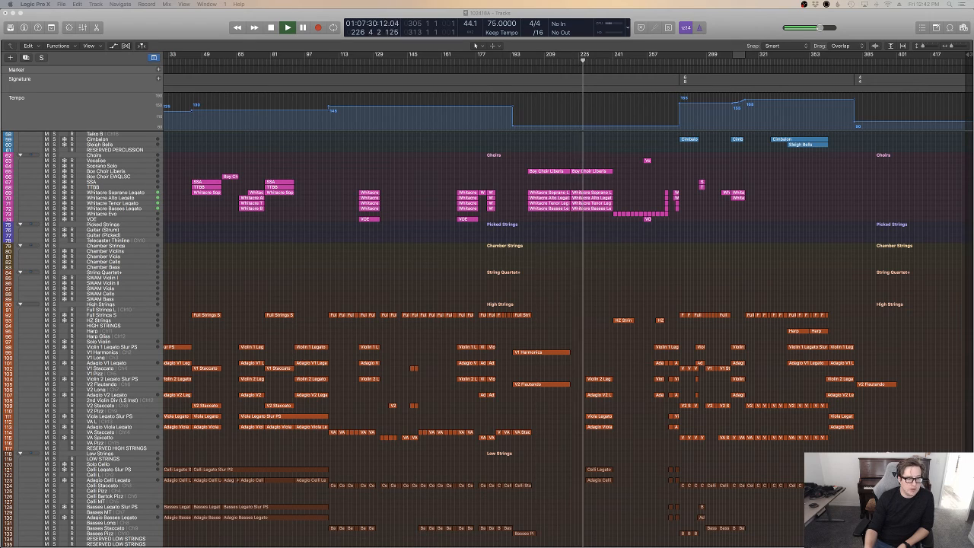
Lower the Omni 1 track's volume automation before bar 381 to about -25.2 dB.
scroll(597, 362, down, 10)
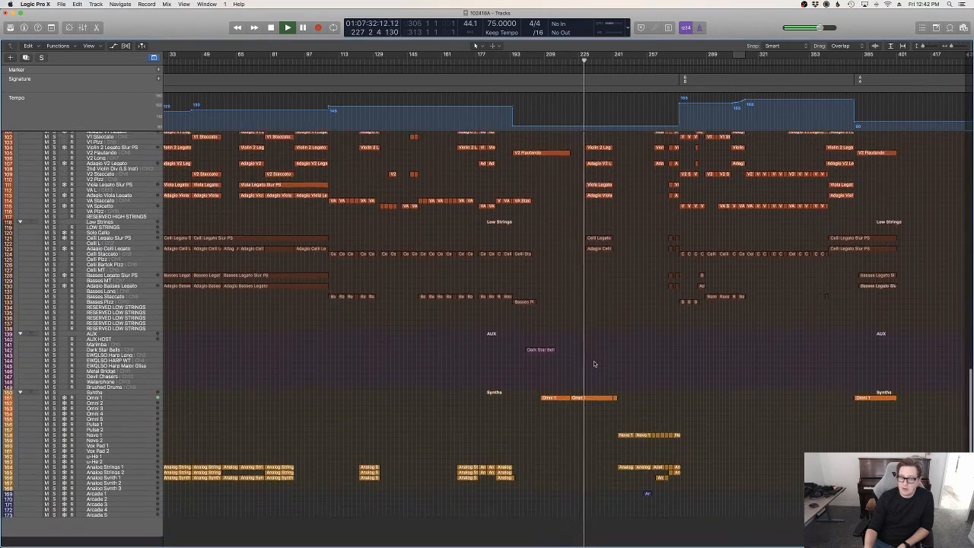
key(a)
scroll(638, 384, down, 15)
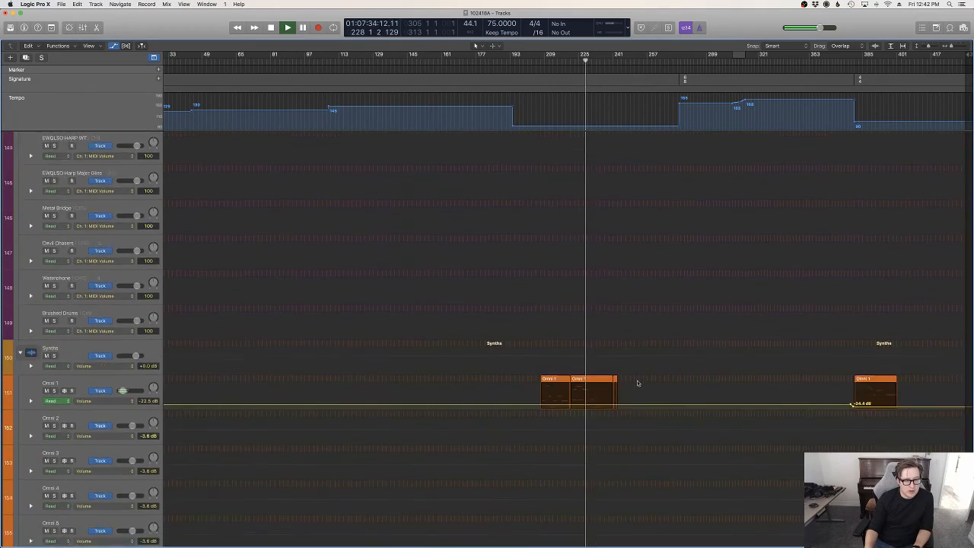
scroll(638, 384, up, 5)
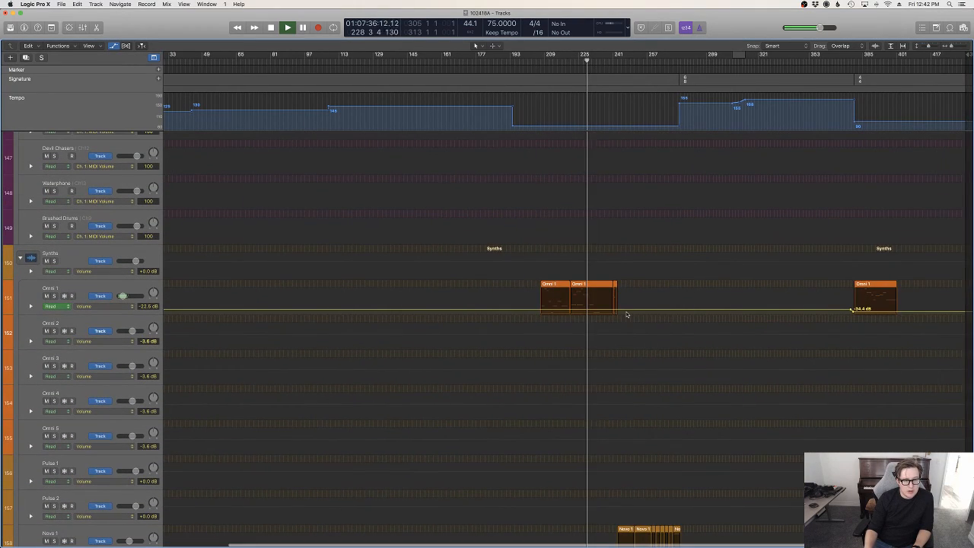
click(626, 313)
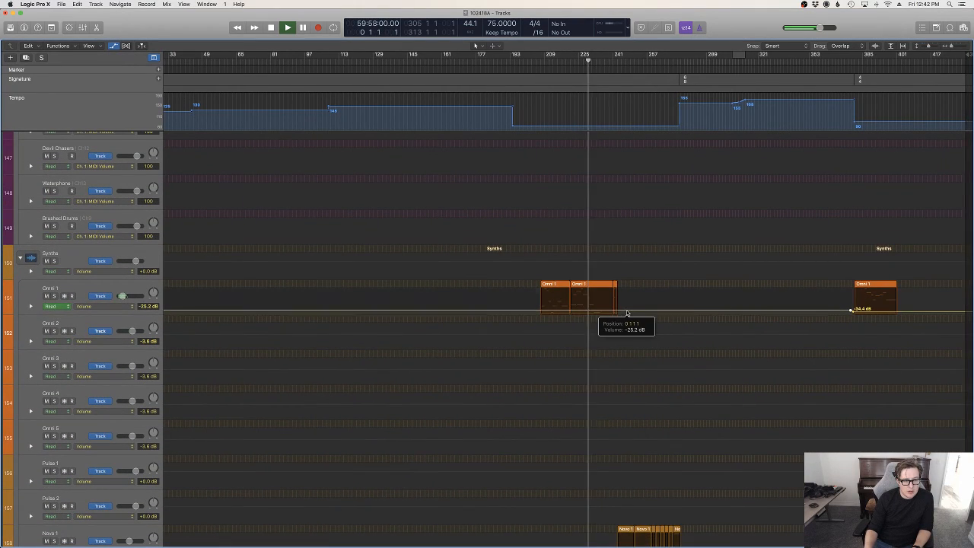
key(a)
Review the woodwind, brass, percussion, choir and string regions while the cue plays from about bar 229 to bar 342.
scroll(652, 355, up, 5)
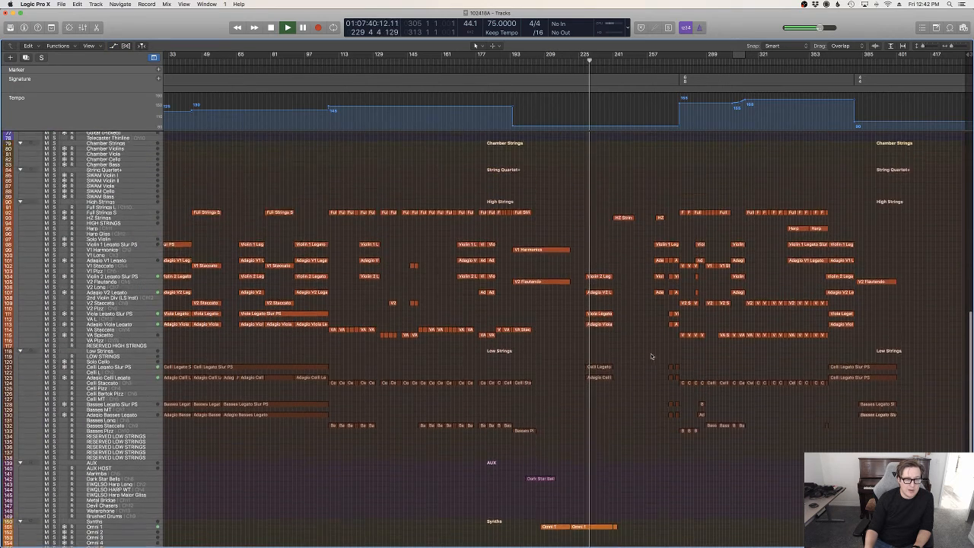
scroll(650, 353, up, 2)
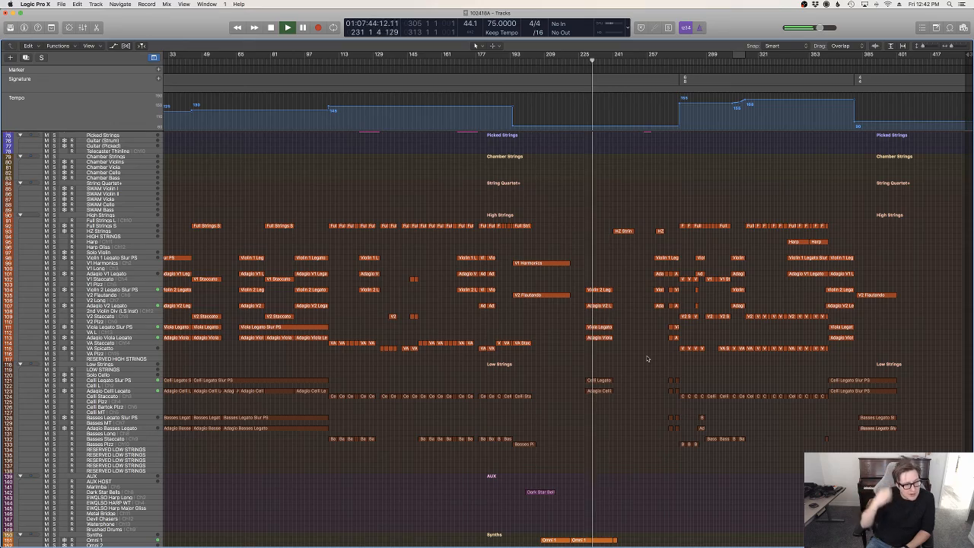
scroll(646, 358, up, 8)
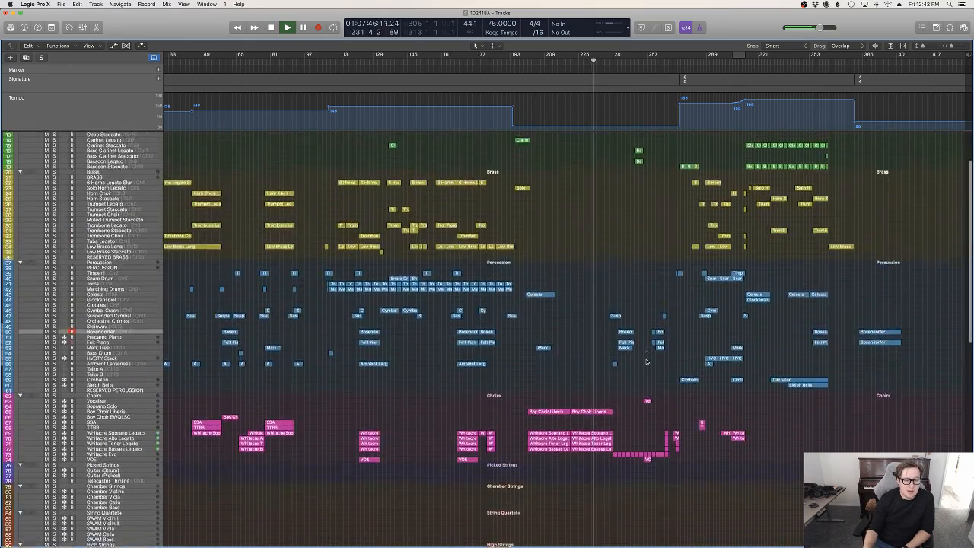
scroll(646, 361, up, 3)
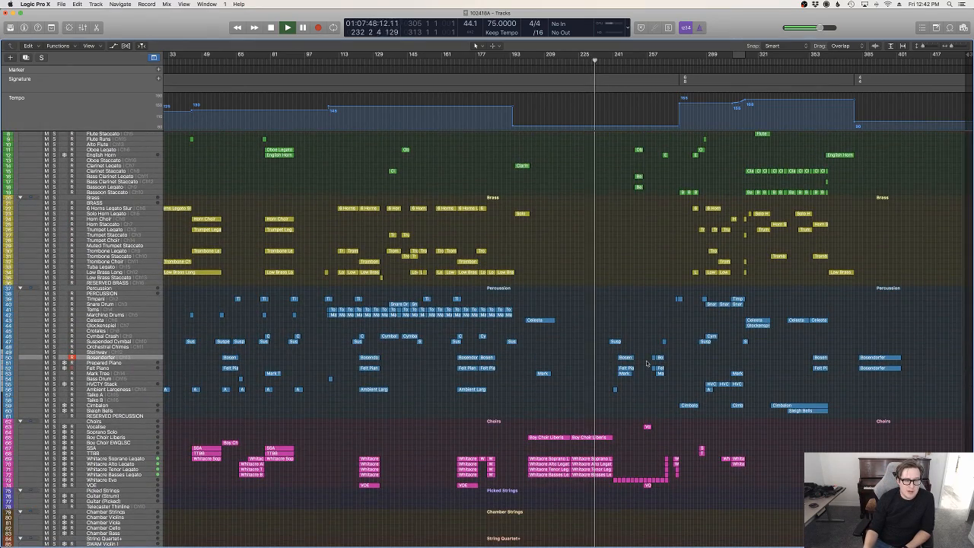
scroll(646, 362, down, 4)
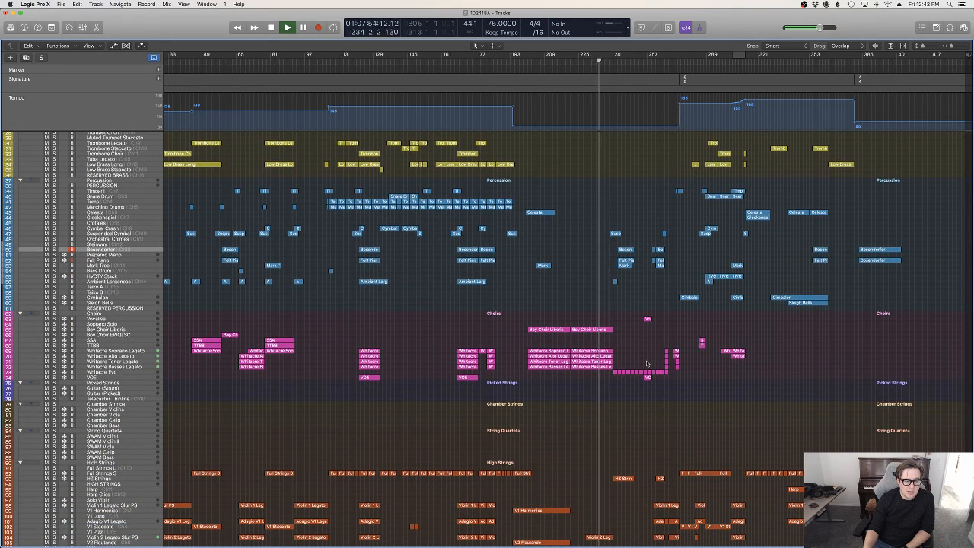
scroll(647, 363, down, 6)
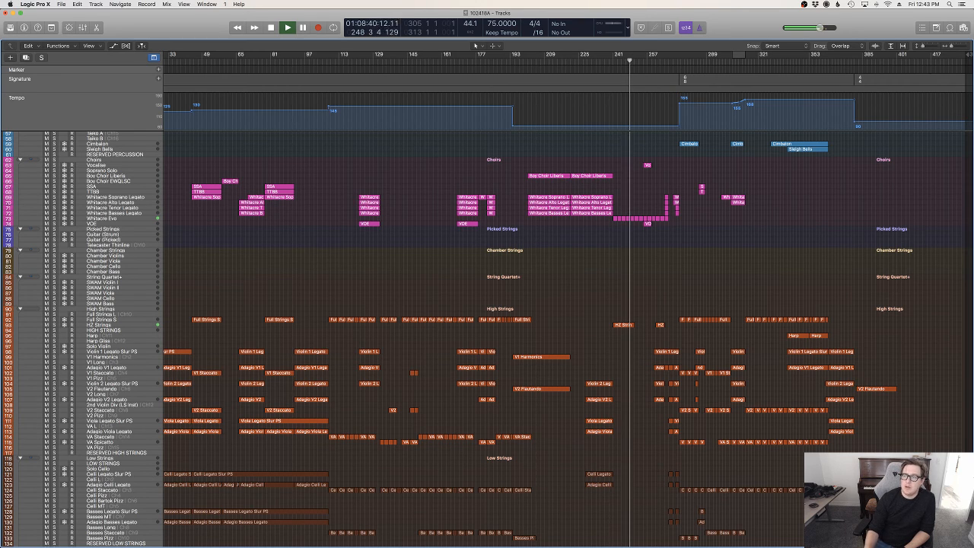
scroll(781, 163, up, 10)
scroll(781, 188, up, 1)
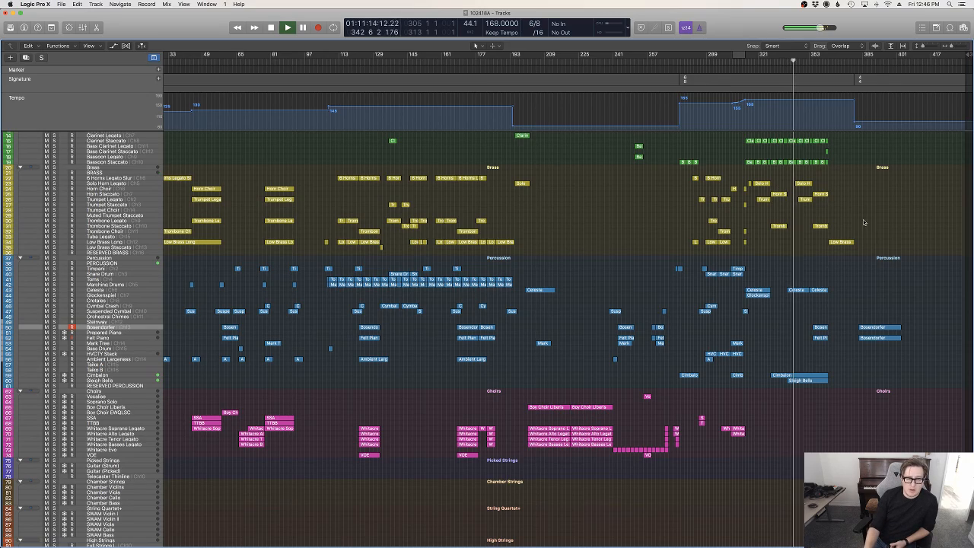
Follow the playing mix through the fast section after bar 342 and into the slow ending at bar 385.
scroll(812, 240, right, 1)
scroll(812, 239, down, 10)
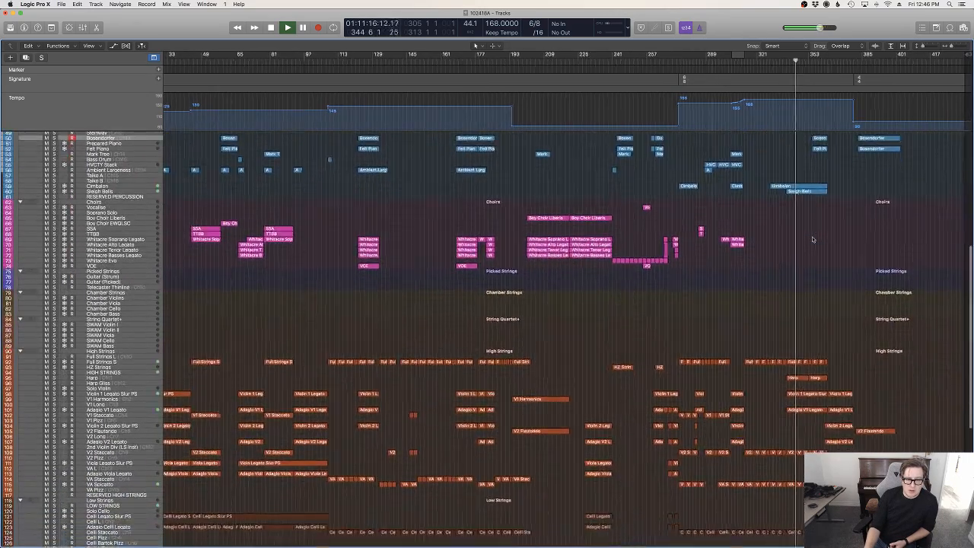
scroll(813, 239, down, 2)
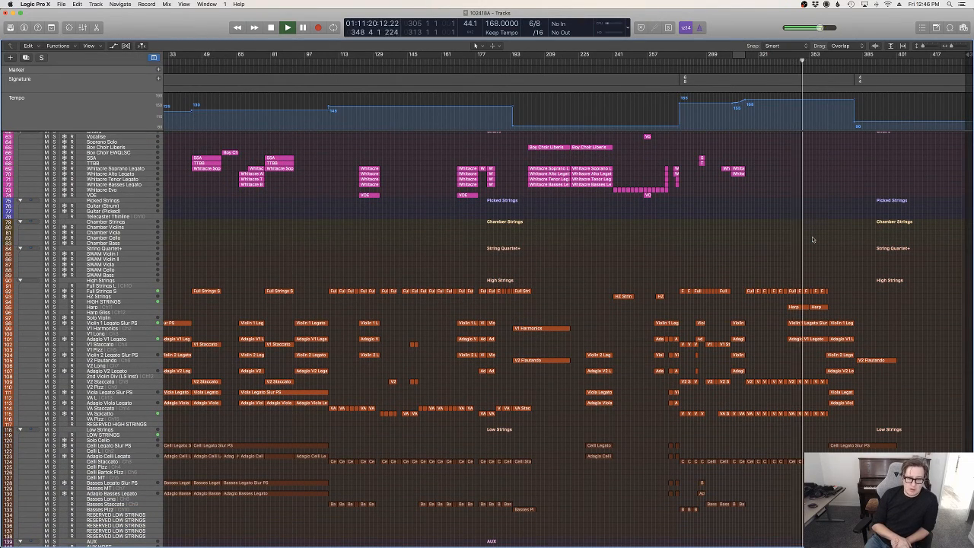
key(super+Right)
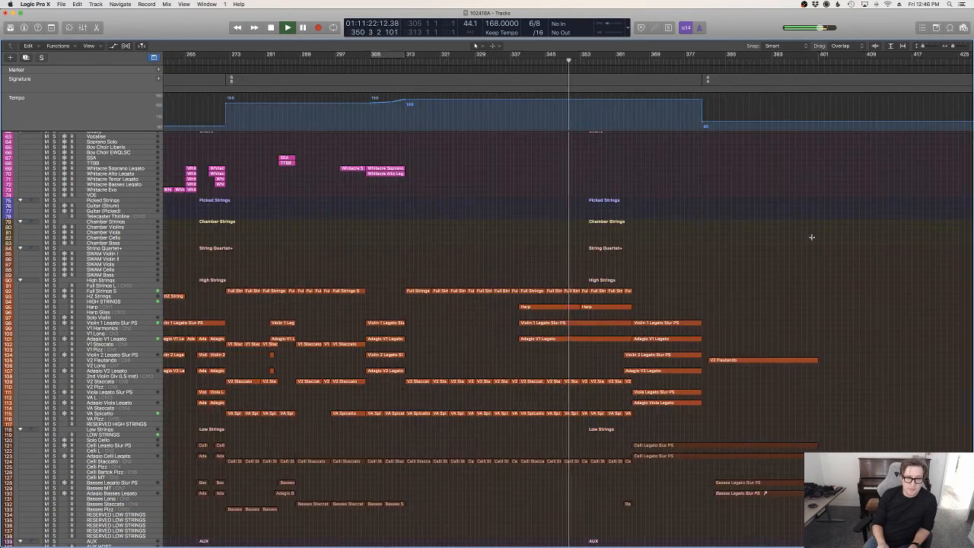
scroll(812, 240, up, 10)
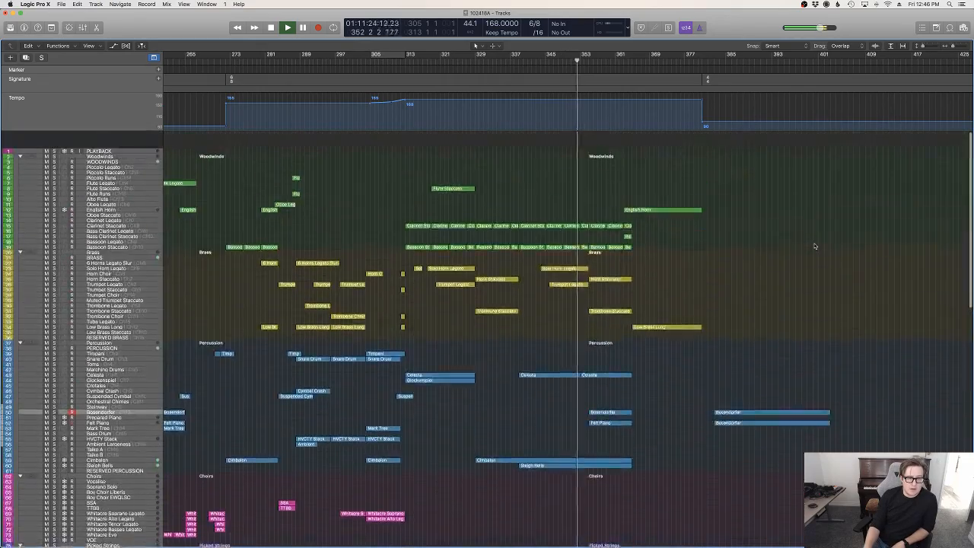
scroll(815, 246, down, 10)
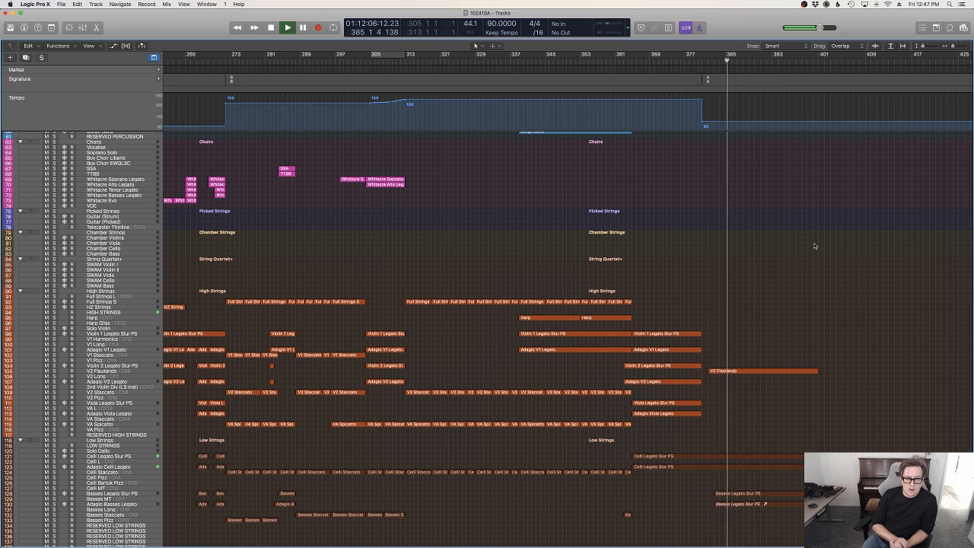
Select the Analog Synth 1 track in the Synths group while the ending plays.
scroll(813, 245, down, 10)
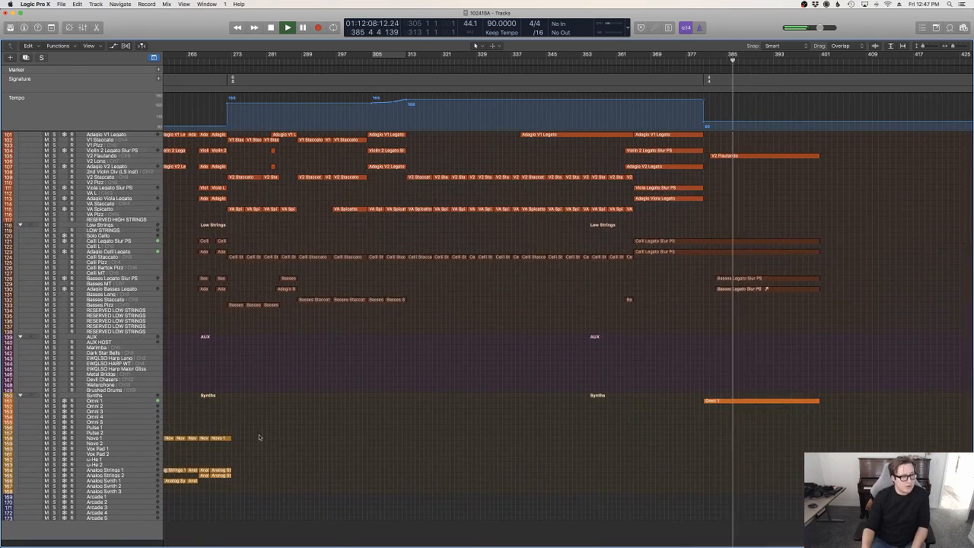
click(107, 480)
scroll(111, 485, up, 1)
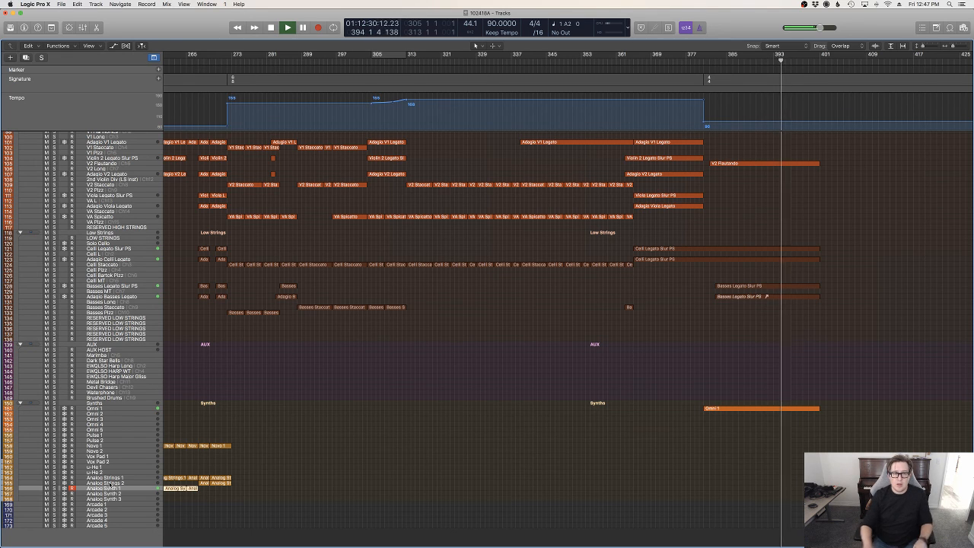
Adjust the Expression curve of the V2 Flautando region in the slow ending, pulling it lower toward the end.
click(756, 164)
key(p)
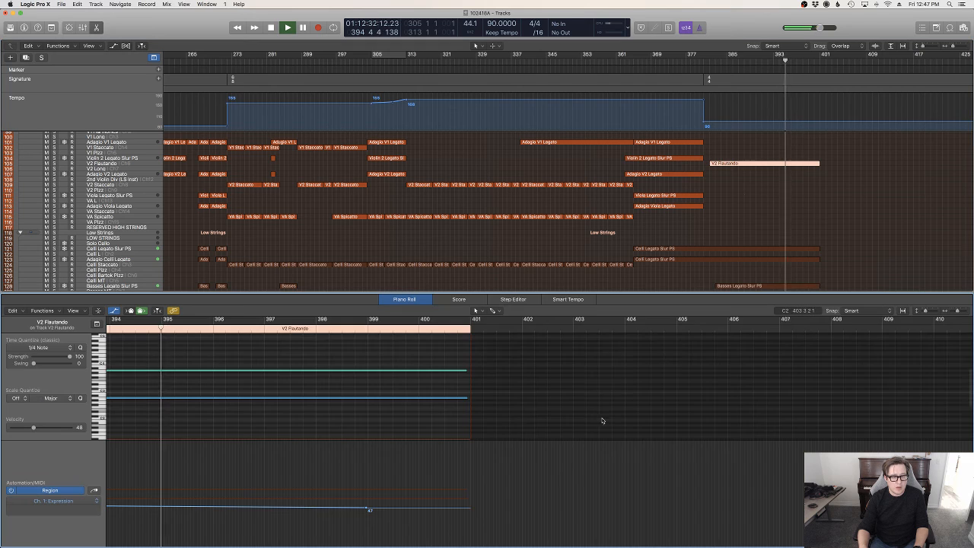
scroll(492, 455, left, 10)
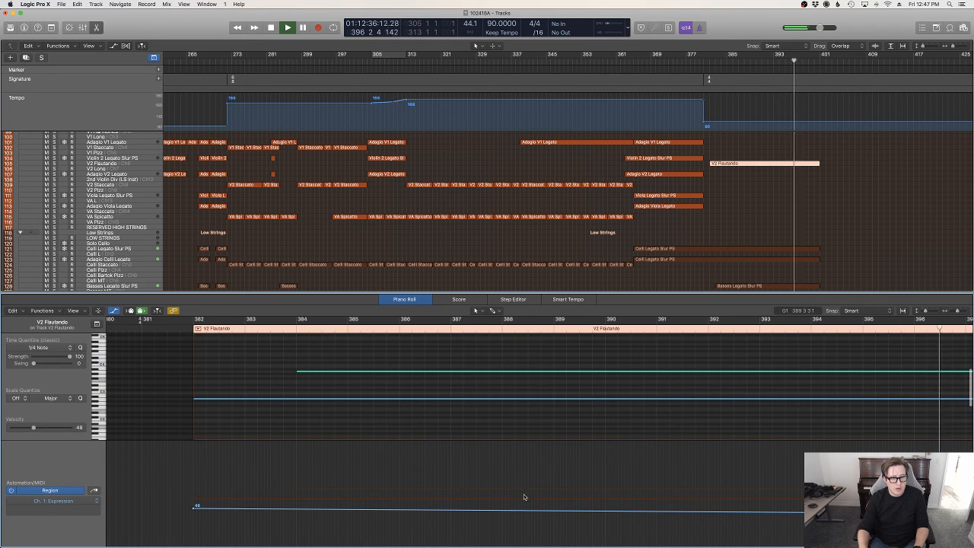
scroll(591, 505, right, 6)
drag(664, 516, 767, 528)
key(e)
Play the ending through to bar 402 and examine which piano, choir, string and synth tracks are used there.
scroll(795, 216, up, 6)
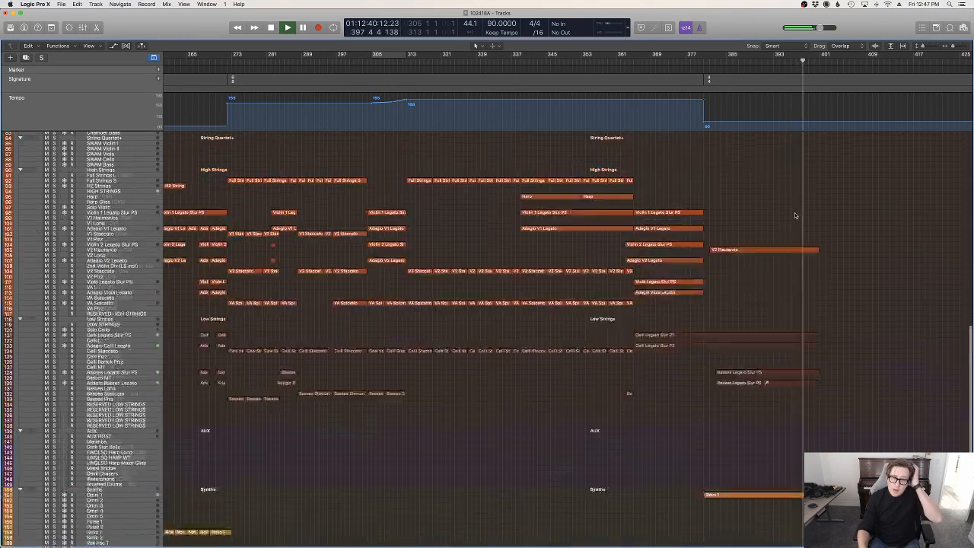
scroll(795, 216, up, 8)
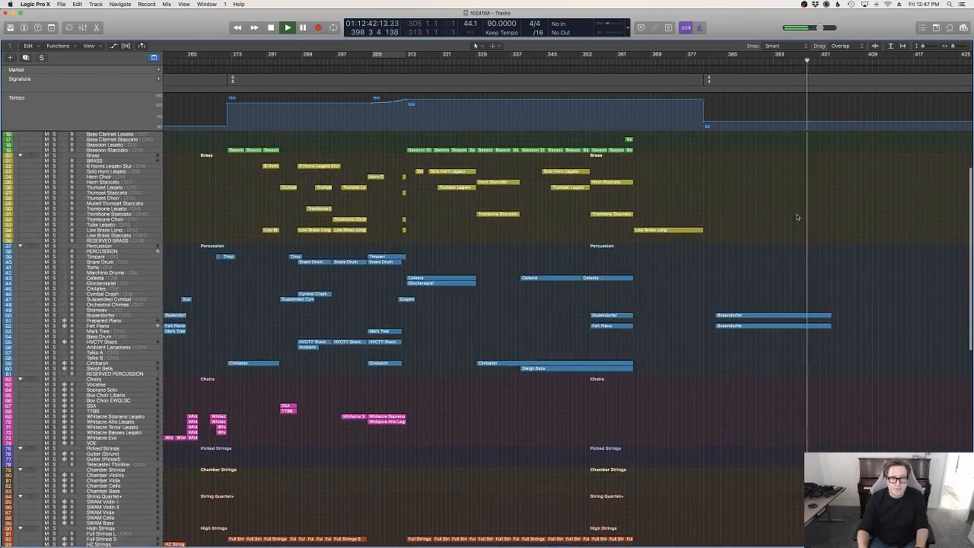
scroll(802, 213, down, 8)
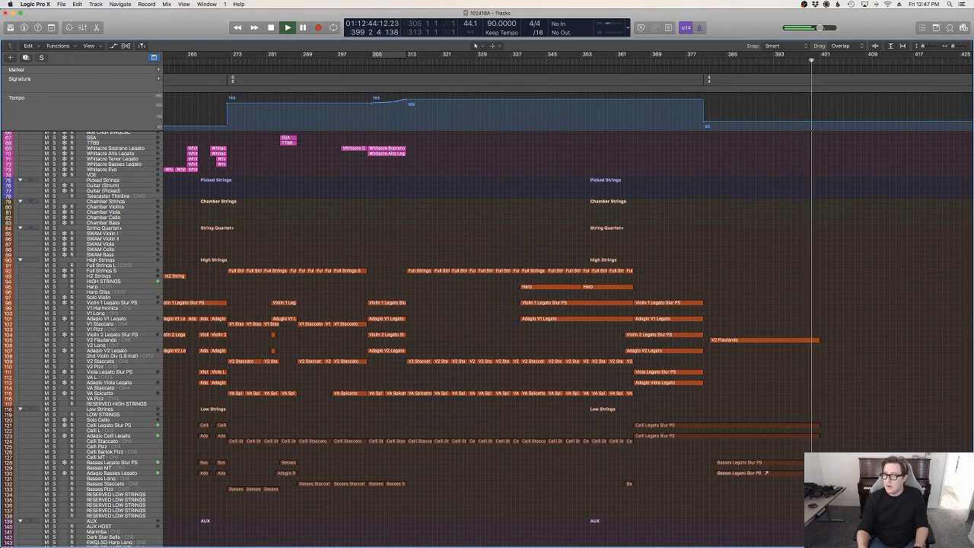
scroll(826, 276, up, 5)
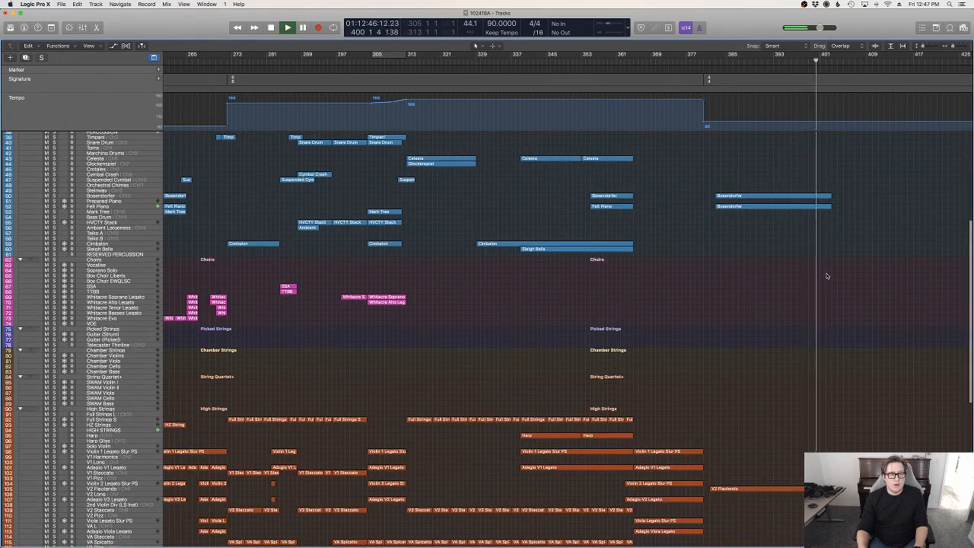
scroll(852, 270, up, 3)
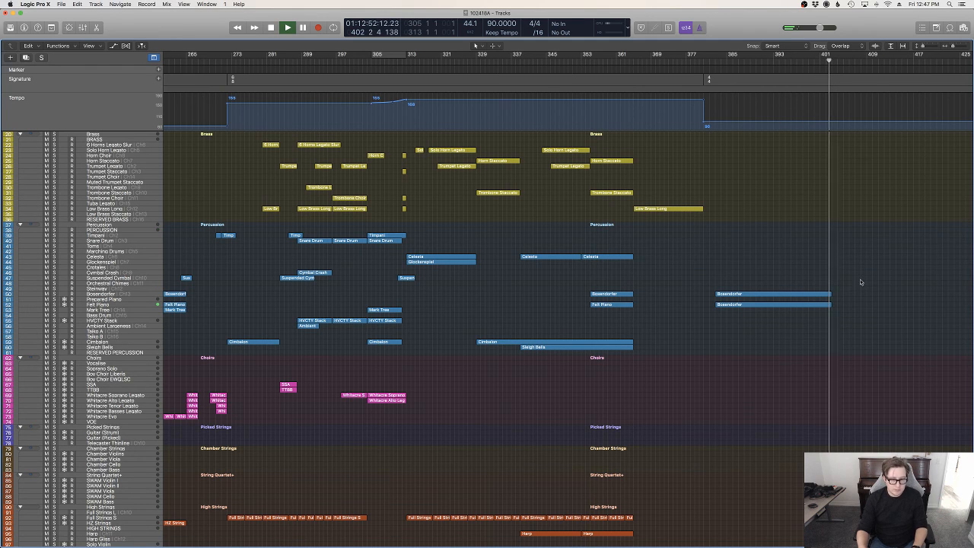
scroll(861, 281, down, 6)
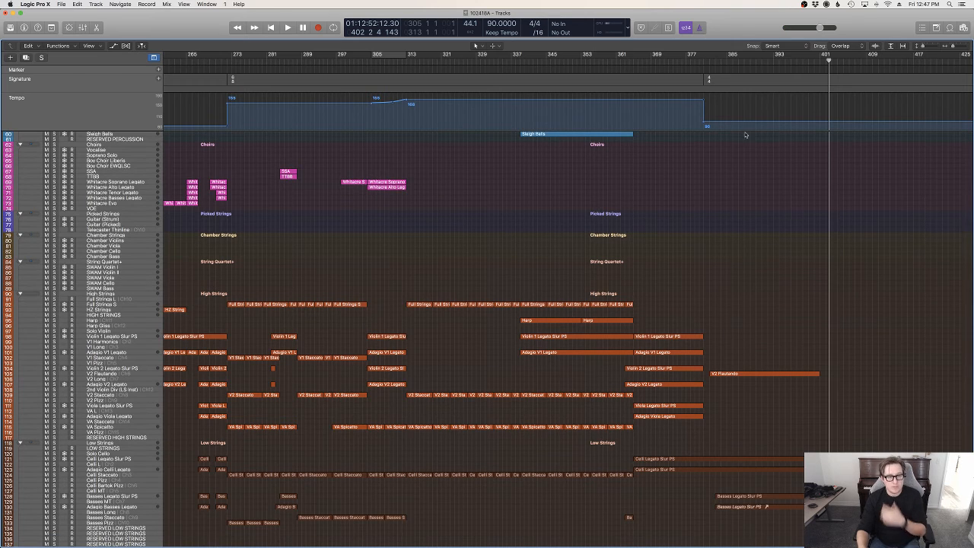
scroll(319, 265, up, 3)
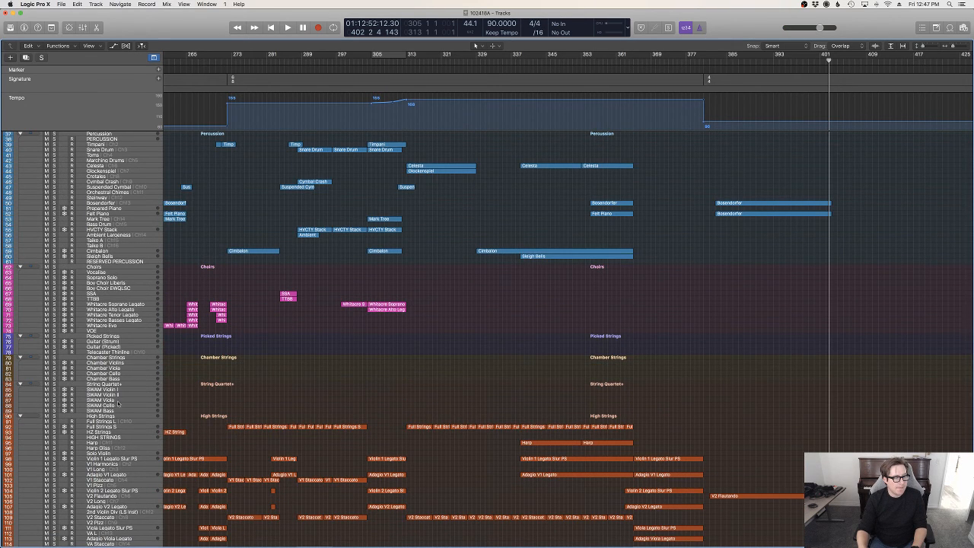
Try the HZ Strings track and the analog synth tracks as an added layer, and select Analog Synth 1.
click(111, 433)
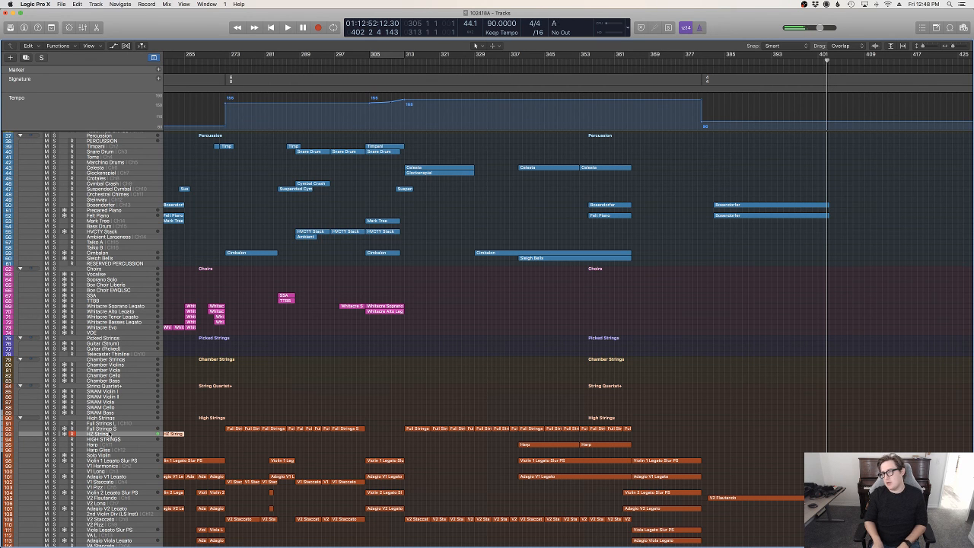
scroll(433, 362, down, 10)
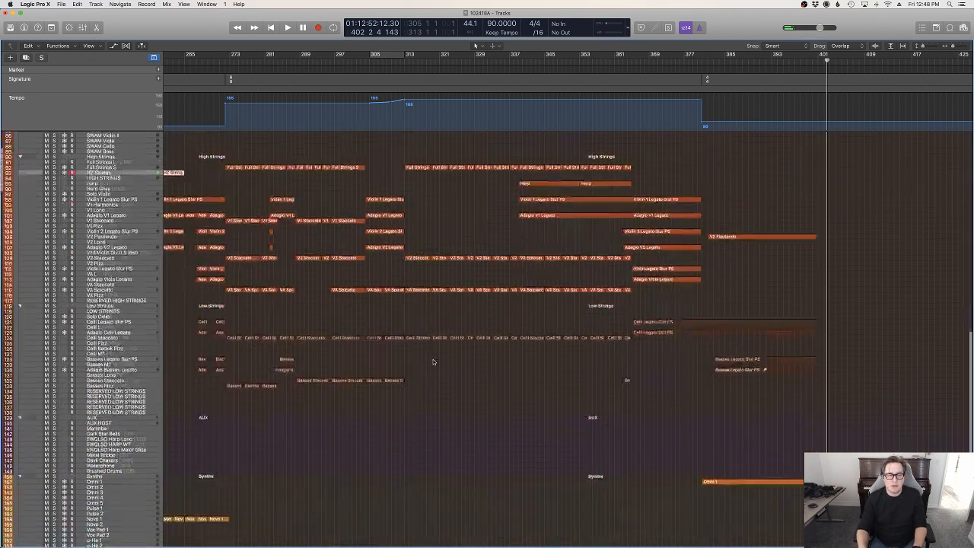
scroll(433, 362, down, 4)
click(106, 477)
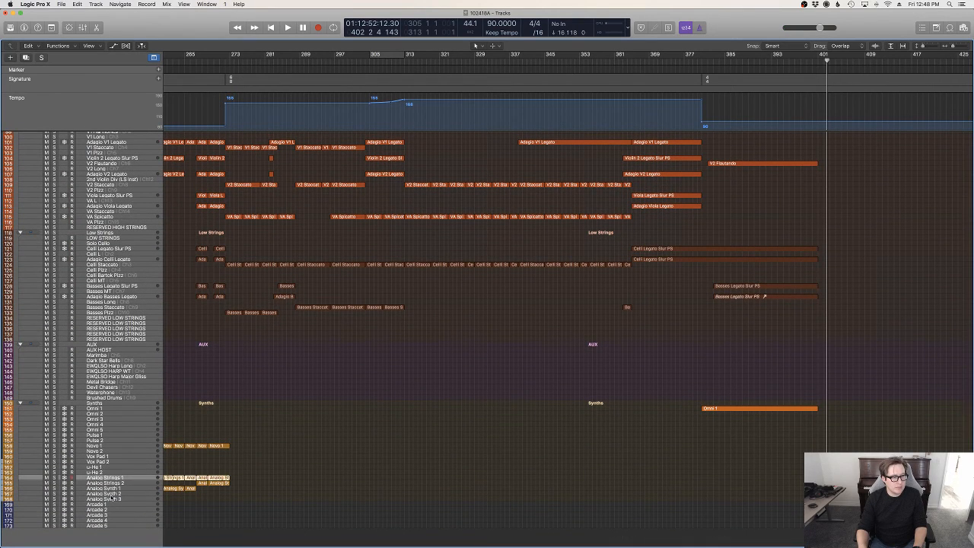
click(113, 494)
key(Up)
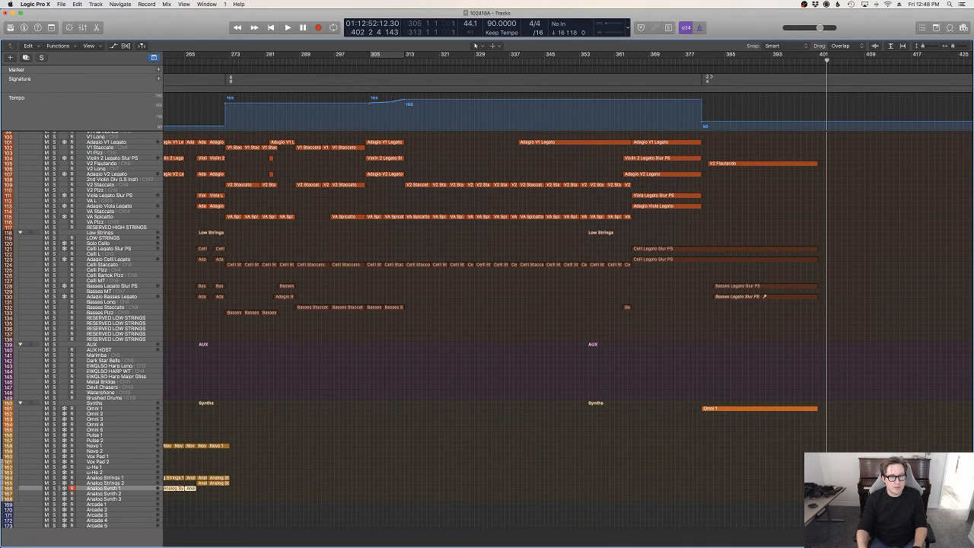
Record a sustained three-note chord on the Analog Synth 1 track at the start of the slow ending.
click(702, 62)
key(space)
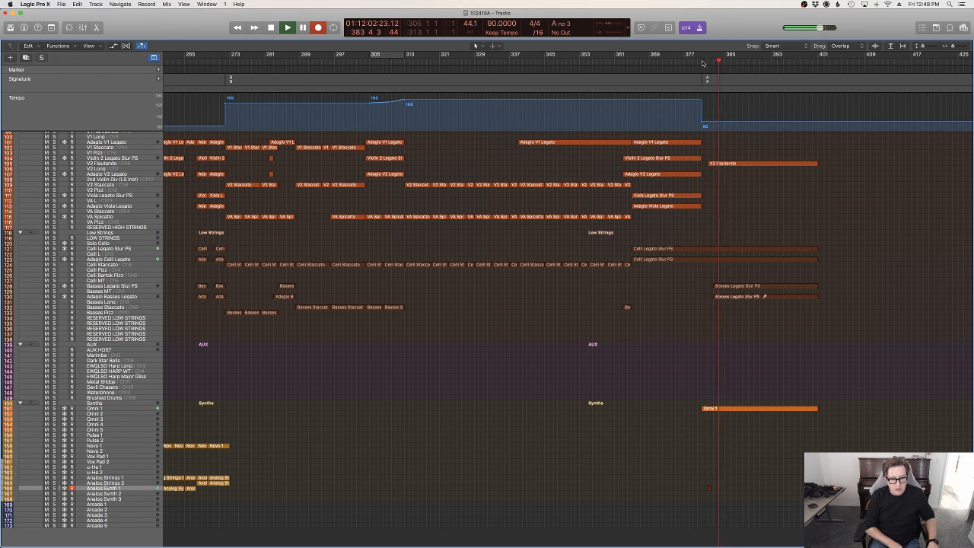
key(space)
Lengthen all three notes of the new Analog Synth 1 region to end at bar 384.
key(e)
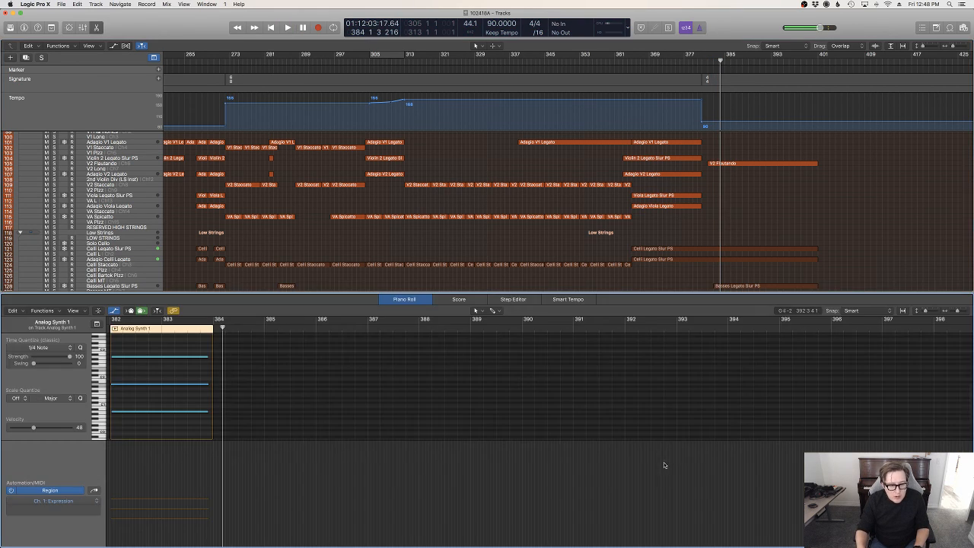
key(super+a)
drag(204, 387, 213, 386)
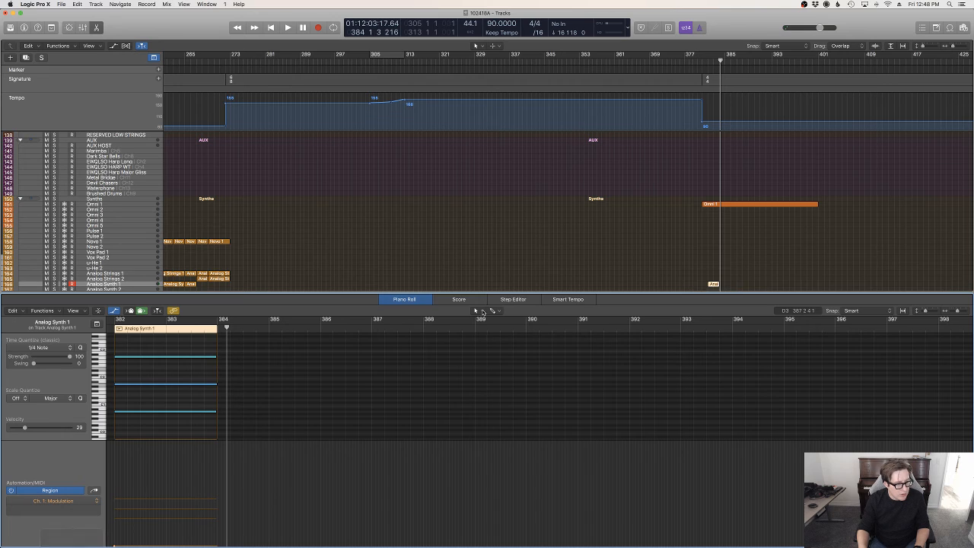
key(p)
Extend the end of the new Analog Synth 1 region to bar 401, in line with the Omni 1 region.
drag(826, 63, 819, 65)
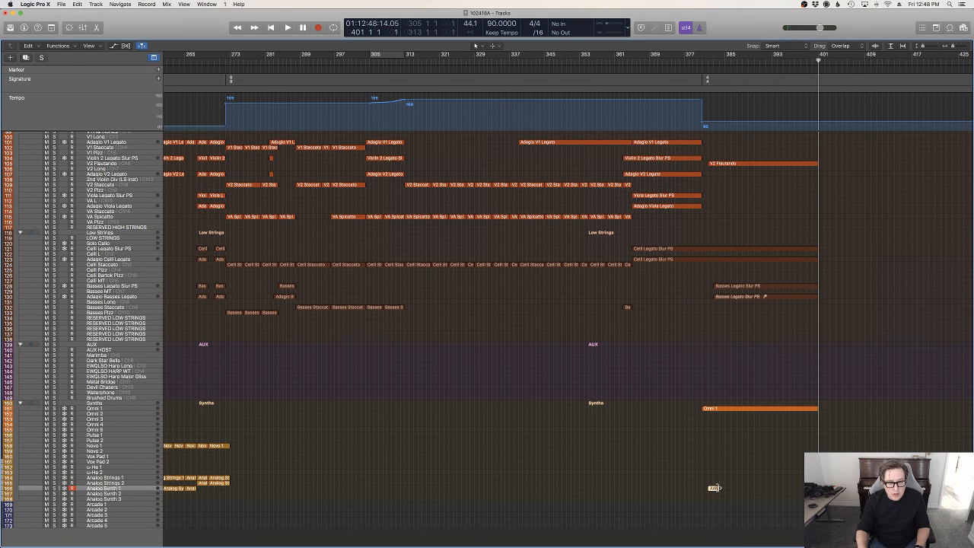
drag(714, 488, 794, 488)
drag(792, 194, 791, 190)
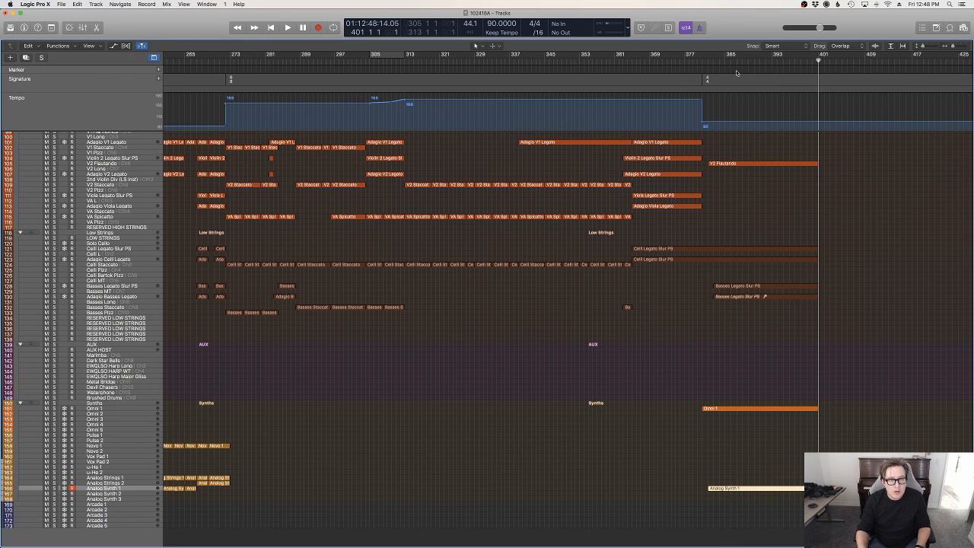
Play into the slow ending and lower the Analog Synth 1 volume automation to -8.5 dB from bar 381.
click(692, 63)
key(space)
scroll(746, 255, up, 5)
scroll(765, 281, down, 5)
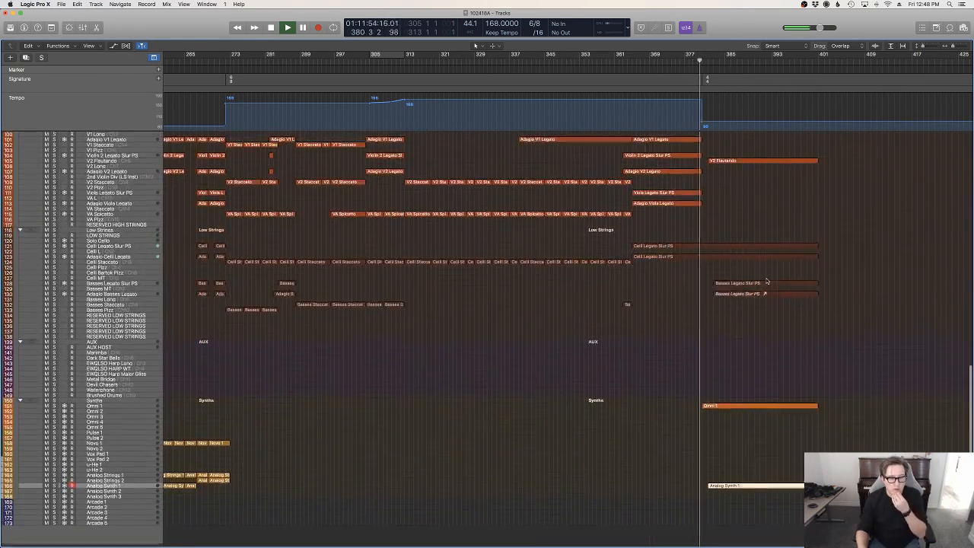
key(a)
scroll(742, 454, down, 5)
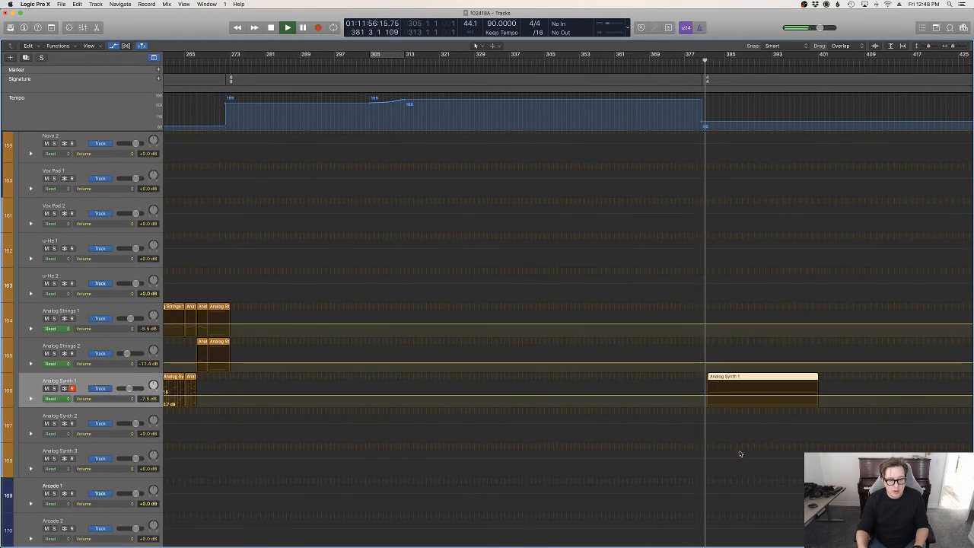
click(700, 397)
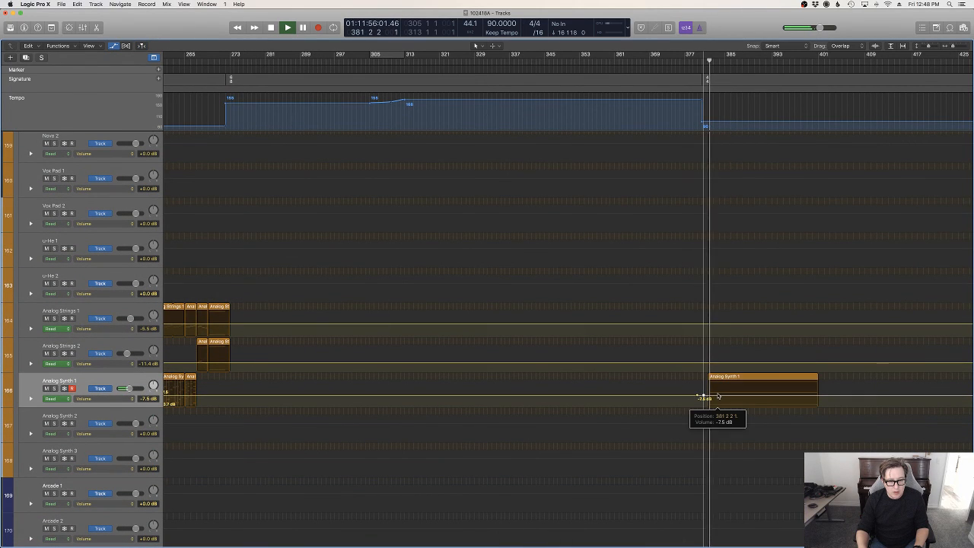
drag(717, 396, 716, 398)
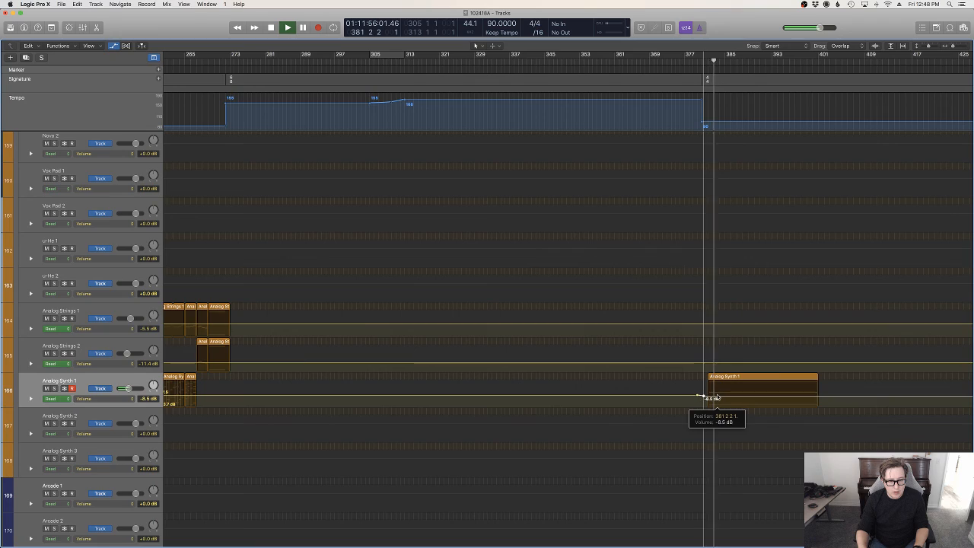
key(a)
scroll(717, 411, up, 10)
key(p)
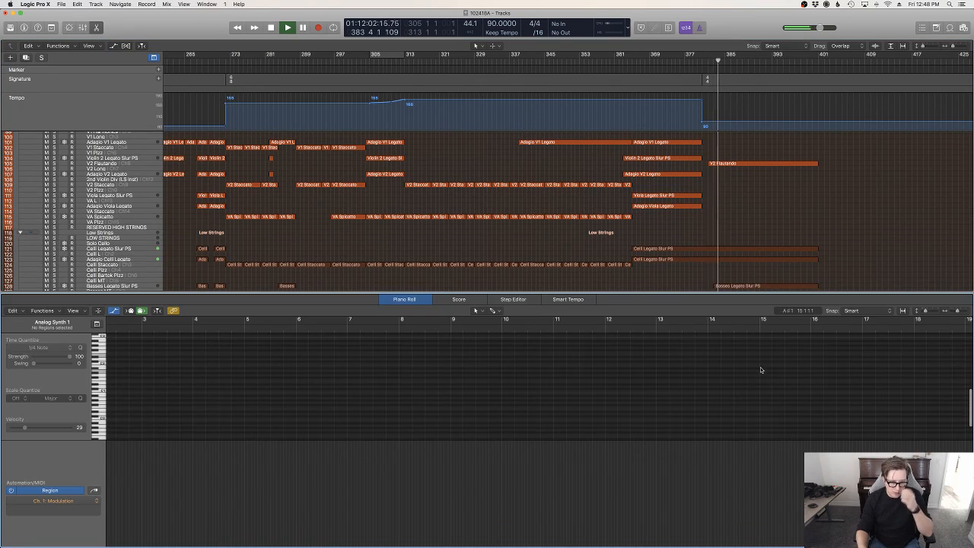
key(p)
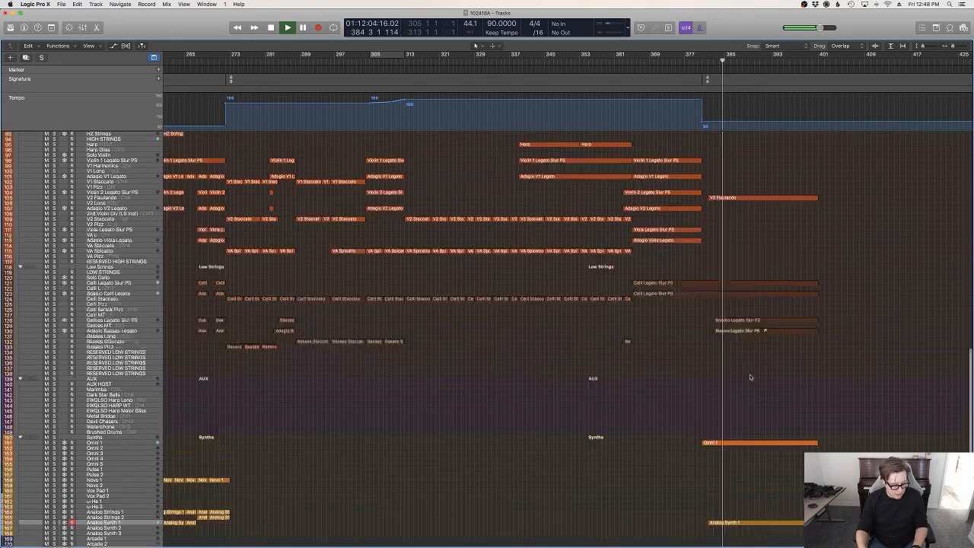
Lower the V2 Flautando region's expression curve to 28 at bar 382 and reduce its end point near bar 401.
scroll(749, 377, up, 10)
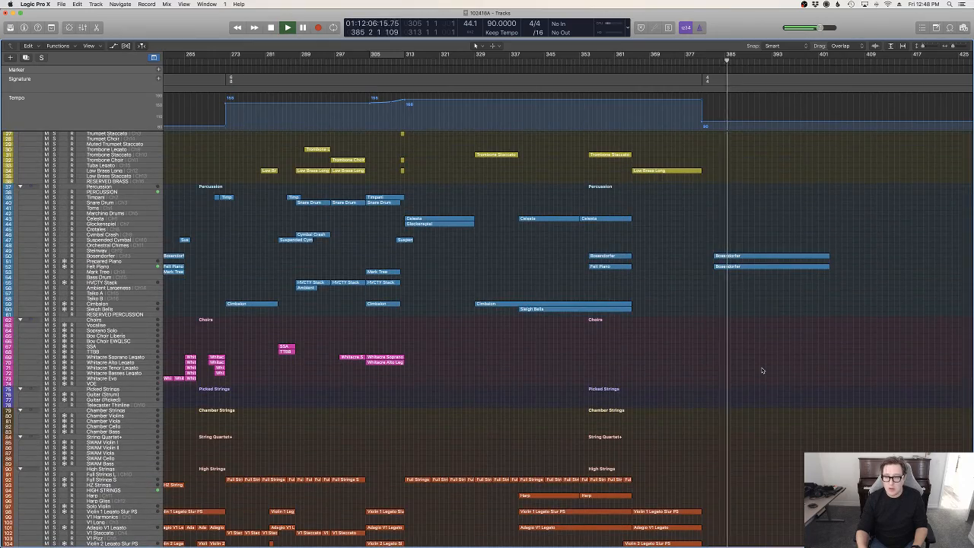
scroll(762, 370, down, 10)
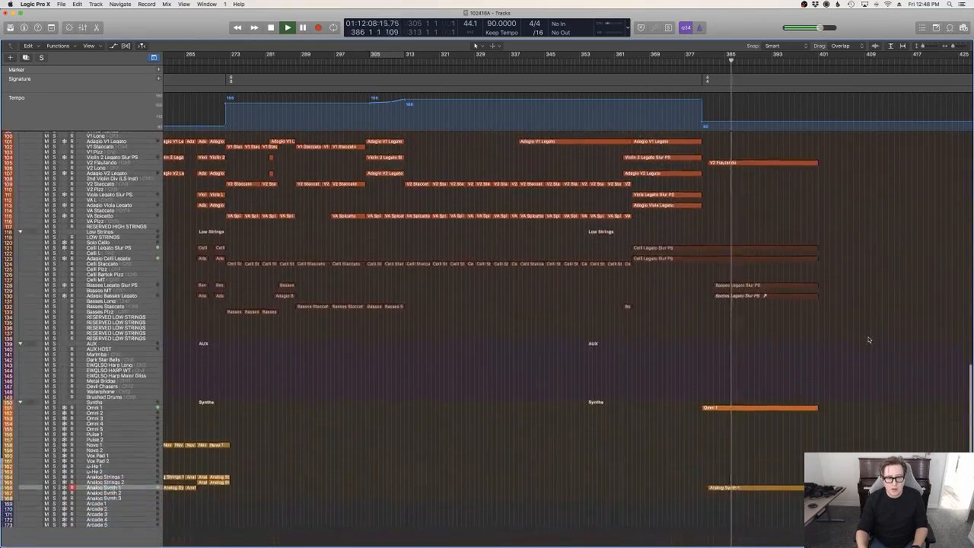
scroll(869, 339, up, 2)
click(760, 203)
key(p)
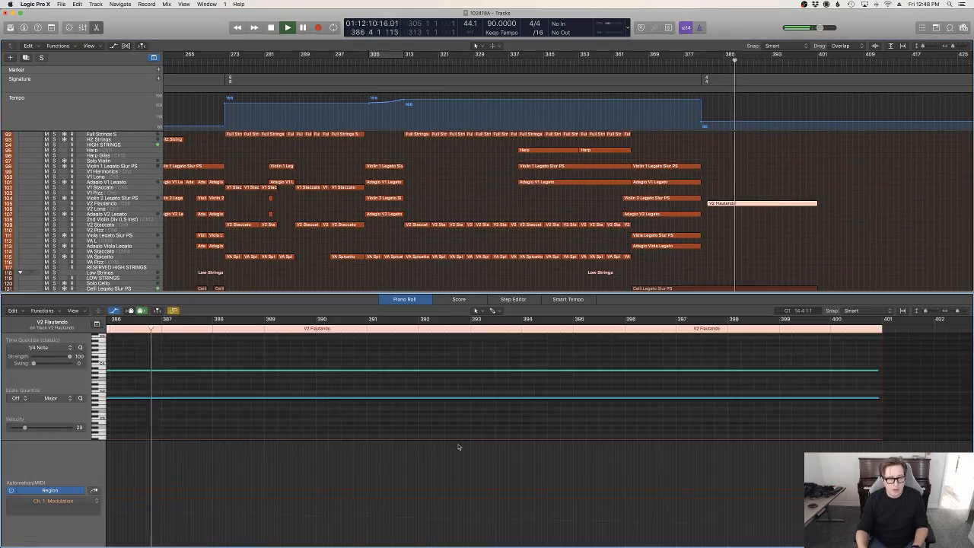
scroll(458, 446, left, 6)
key(ctrl+e)
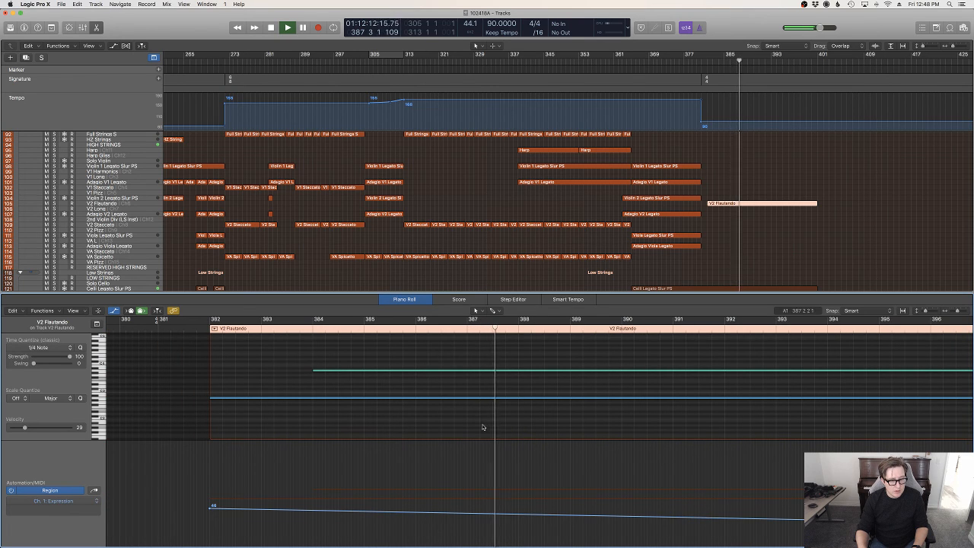
drag(210, 506, 211, 523)
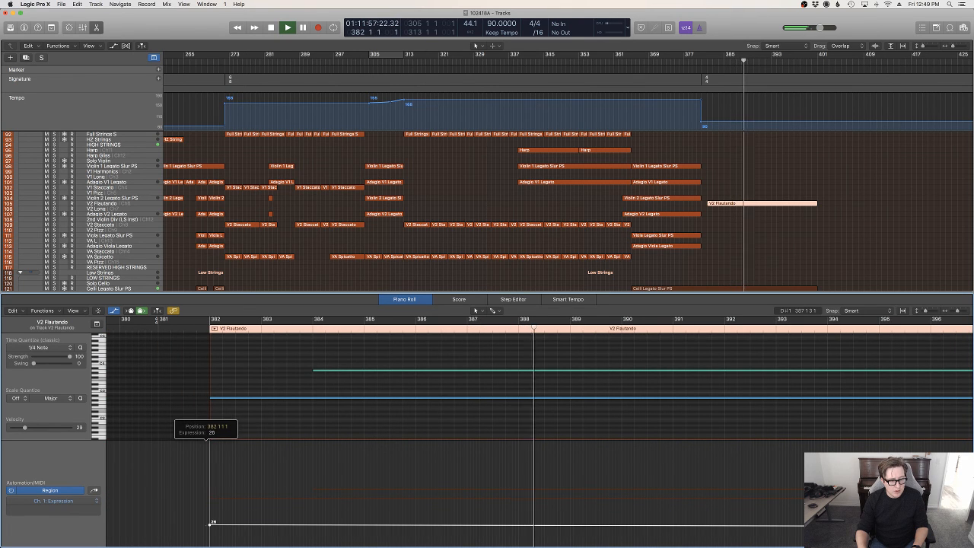
scroll(209, 525, right, 10)
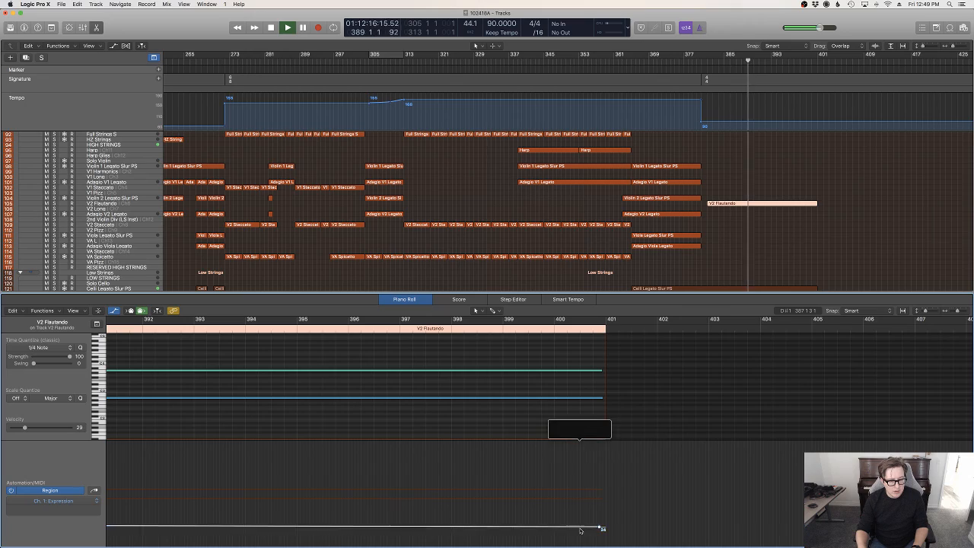
drag(580, 530, 581, 536)
key(p)
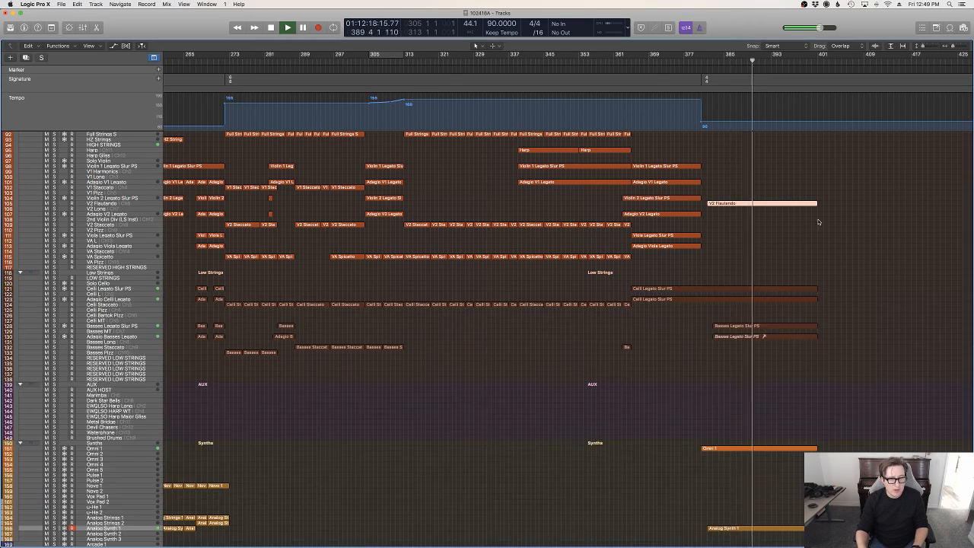
Select the HZ Strings track and record a sustained part over the ending from bar 393 to bar 401.
scroll(818, 222, up, 10)
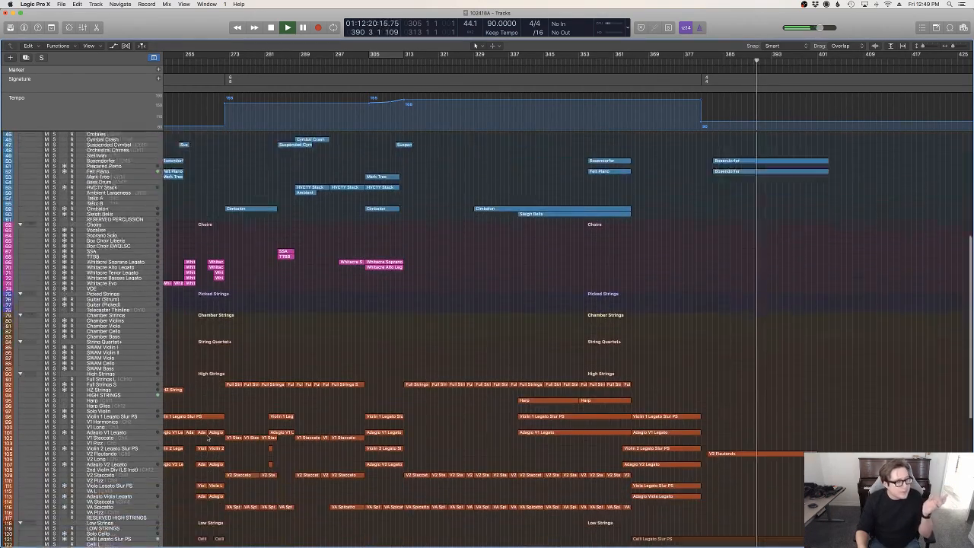
scroll(207, 437, down, 2)
click(95, 344)
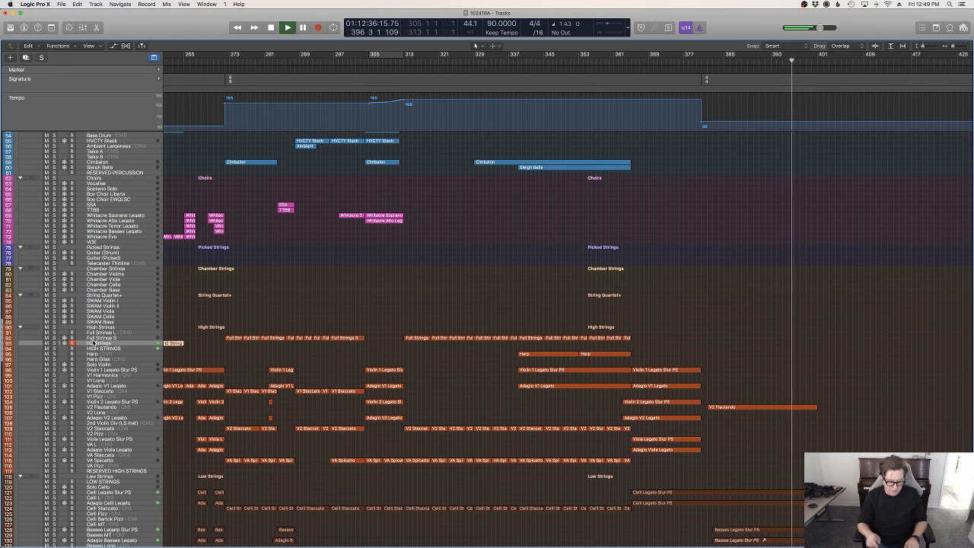
key(space)
click(707, 63)
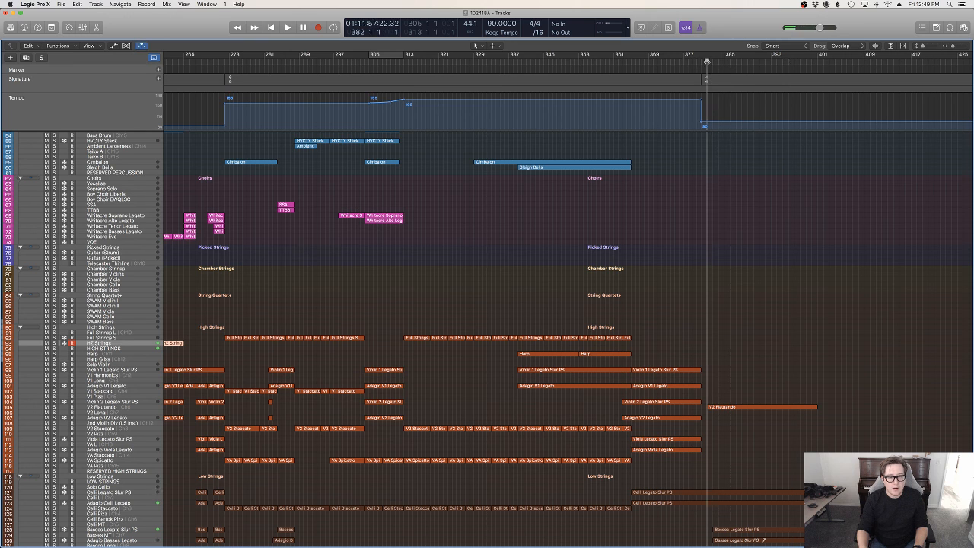
key(r)
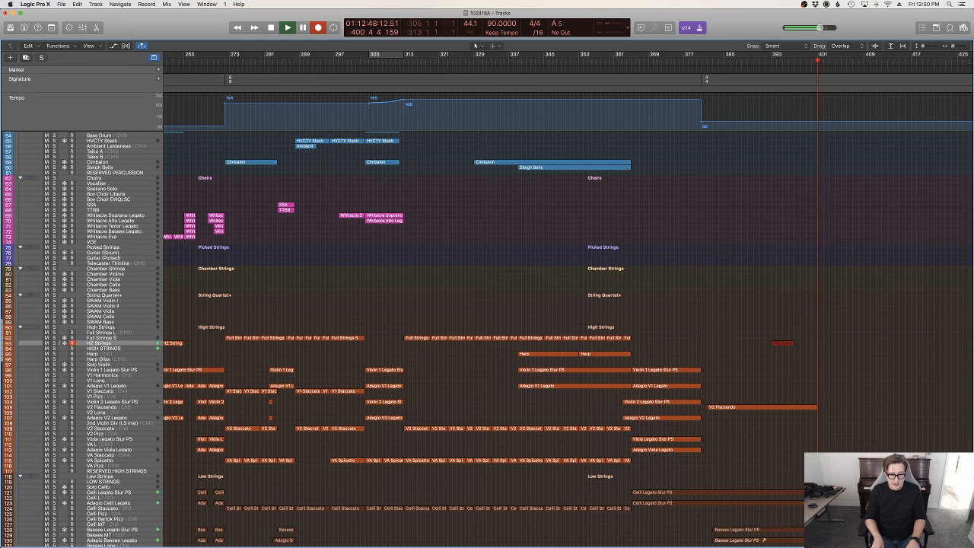
key(space)
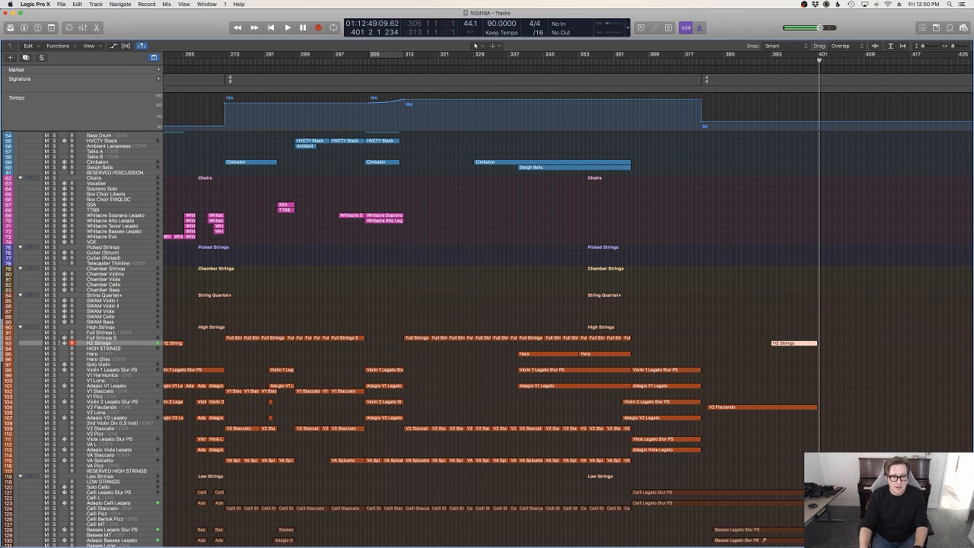
Show the notes of the new HZ Strings region and select the very short note at bar 393.
key(p)
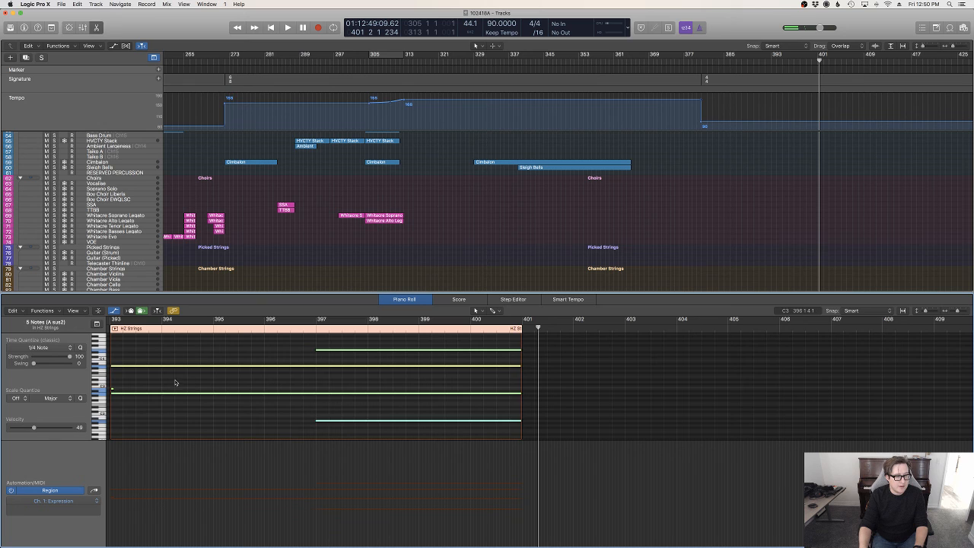
drag(174, 381, 116, 390)
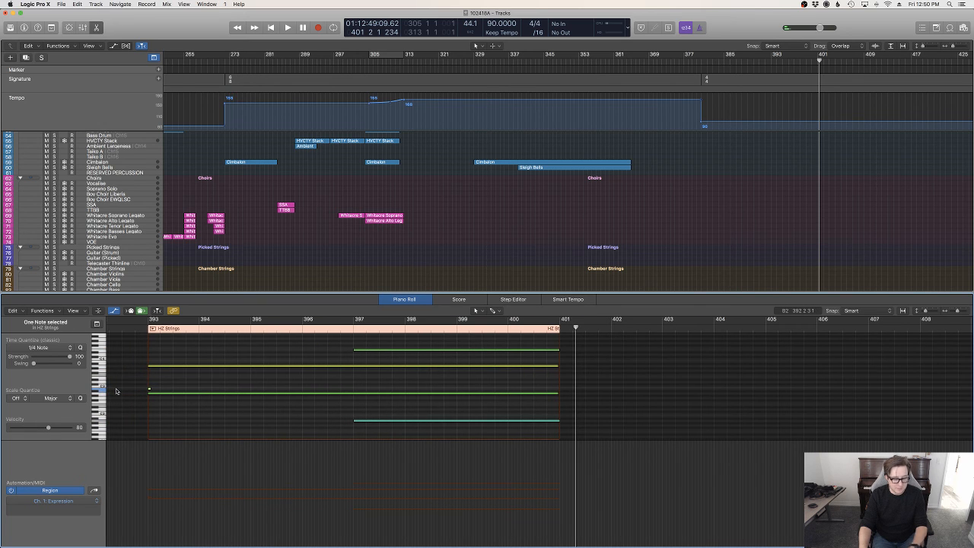
click(621, 260)
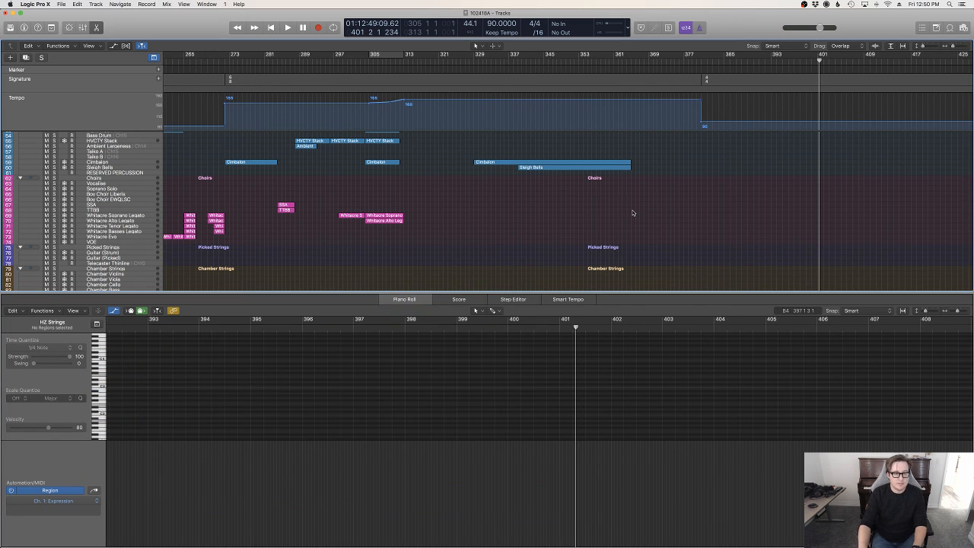
Save the project.
key(p)
key(p)
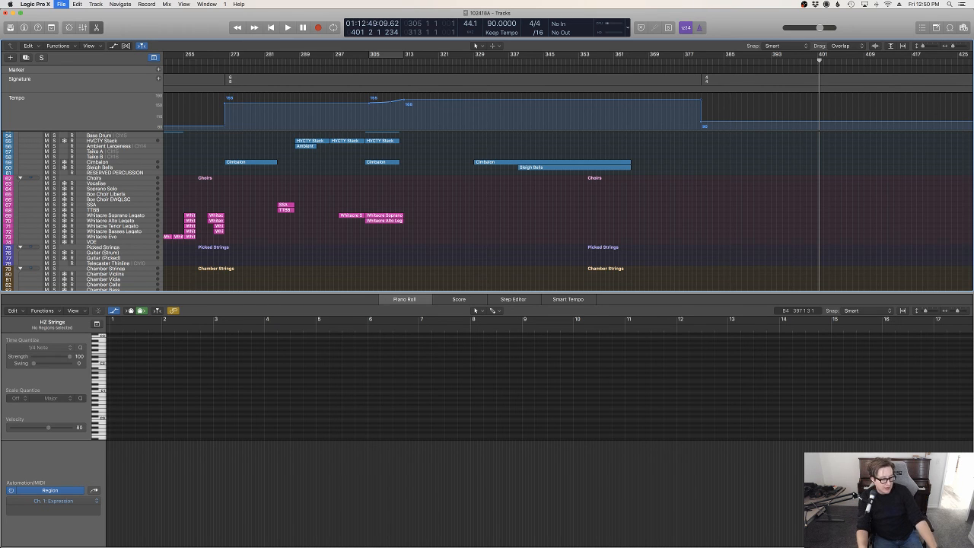
key(super+s)
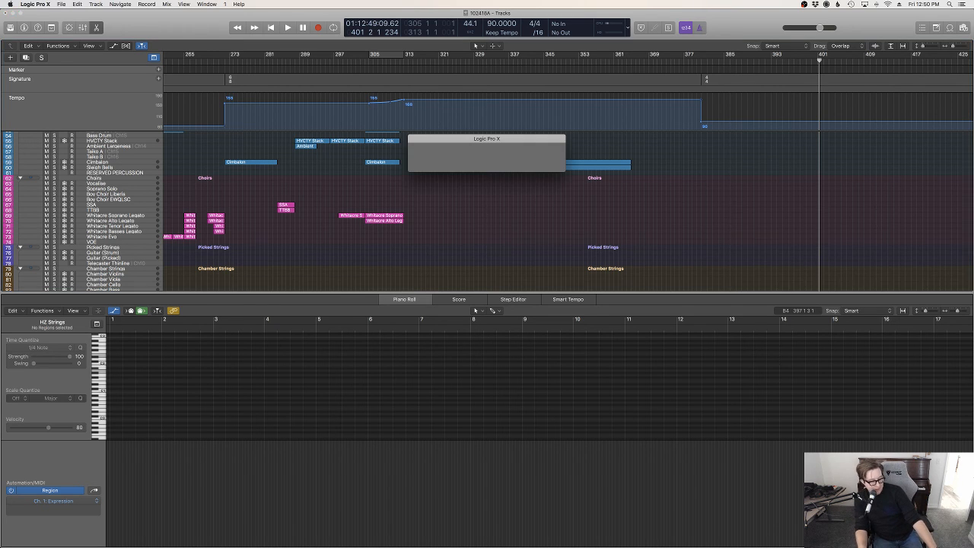
scroll(568, 211, left, 1)
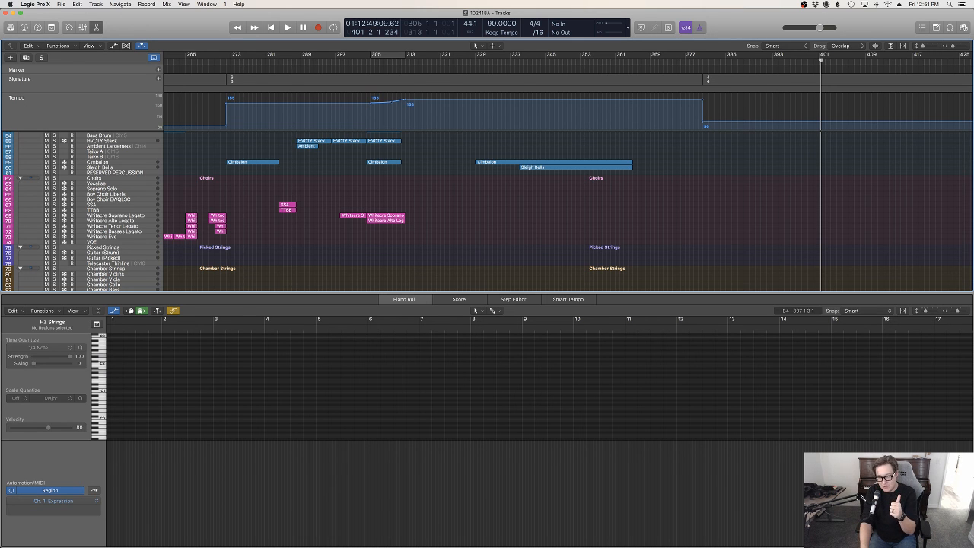
mouse_move(1, 343)
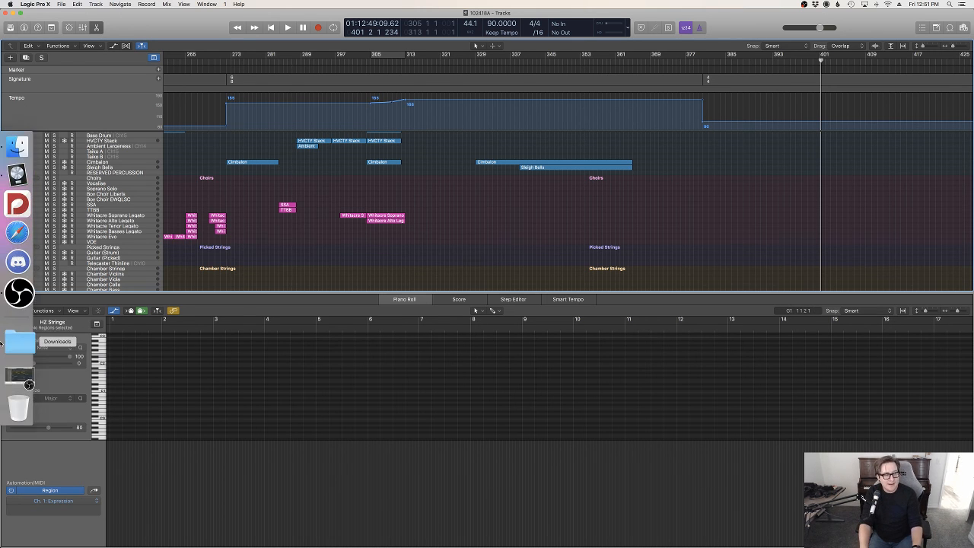